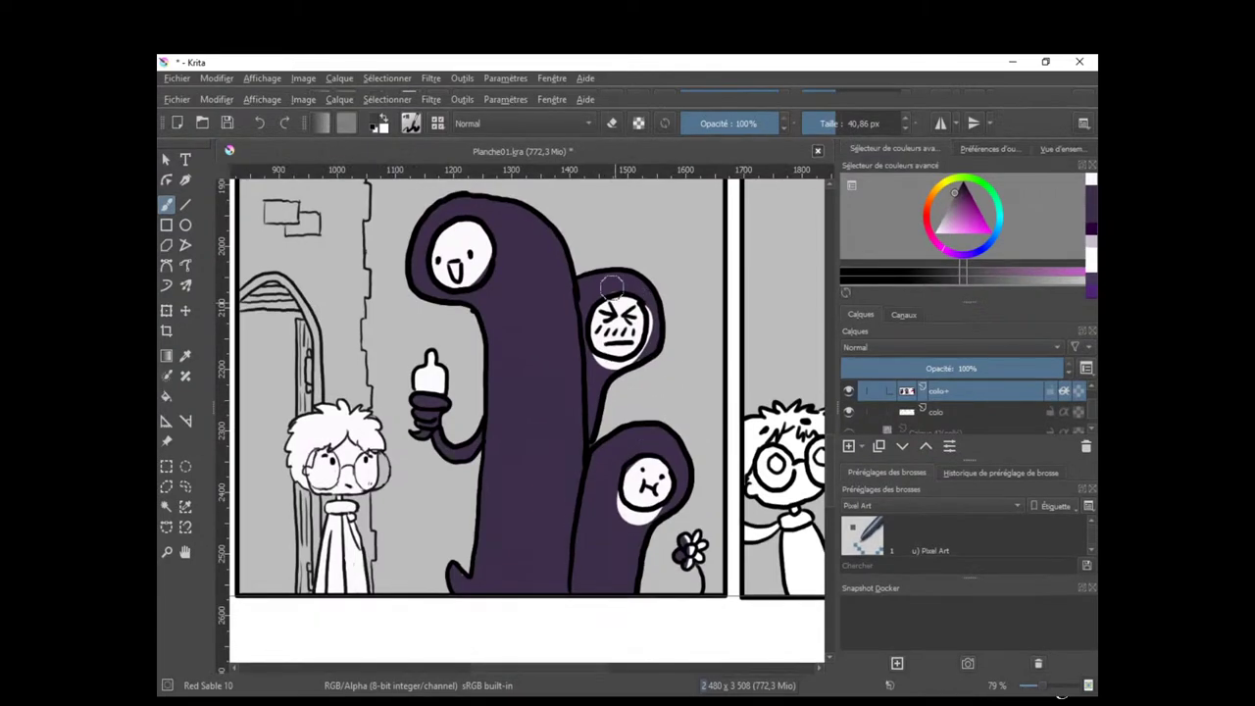
Sample the hoods' dark purple and fill the white gaps around the two smaller monsters' faces.
{"action": "left_click", "coordinate": [615, 252], "text": "ctrl"}
{"action": "left_click", "coordinate": [610, 256]}
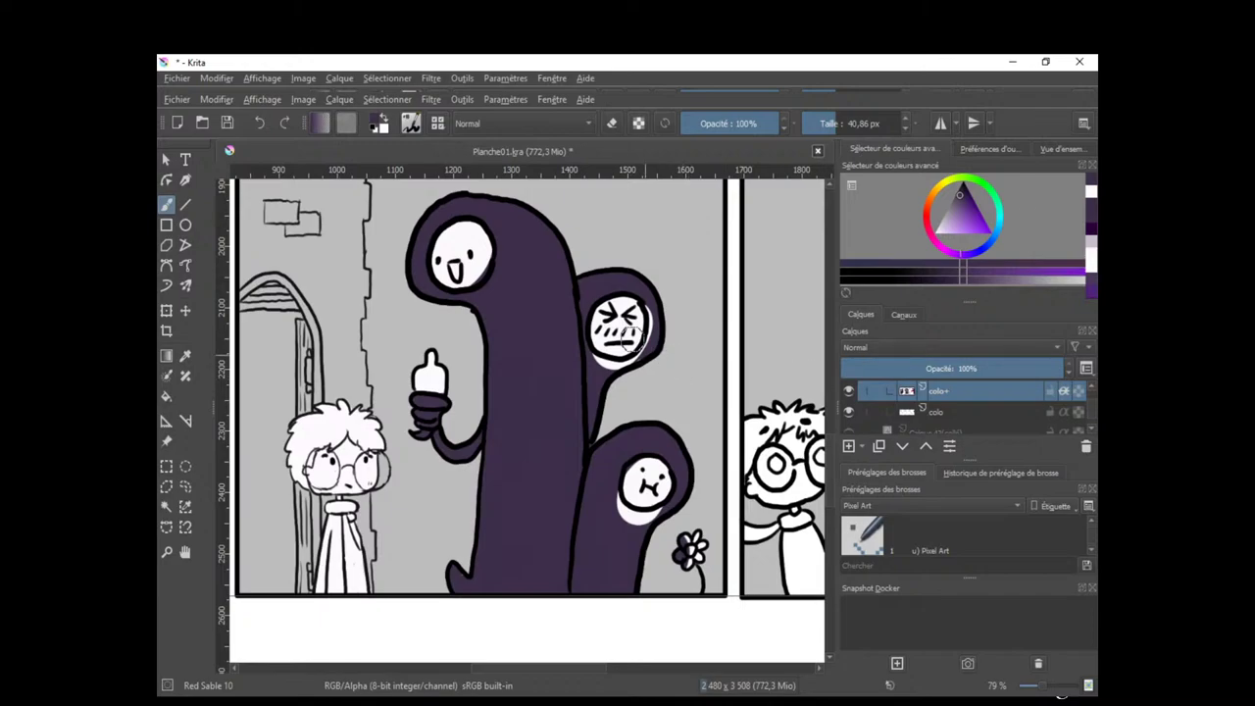
{"action": "mouse_move", "coordinate": [651, 304]}
{"action": "left_mouse_down"}
{"action": "mouse_move", "coordinate": [652, 334]}
{"action": "mouse_move", "coordinate": [633, 357]}
{"action": "mouse_move", "coordinate": [606, 362]}
{"action": "mouse_move", "coordinate": [596, 349]}
{"action": "left_mouse_up"}
{"action": "left_click_drag", "start_coordinate": [616, 502], "coordinate": [648, 524]}
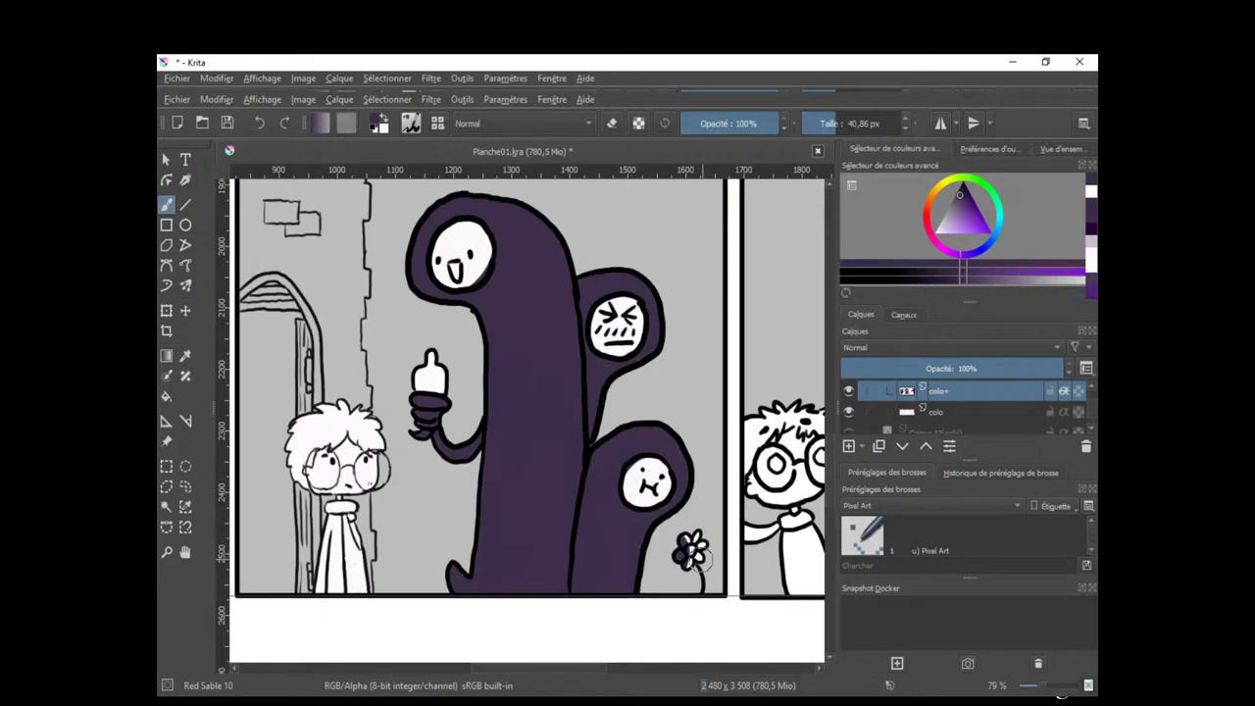
Erase the purple that spilled over the flower beside the small monster.
{"action": "left_click_drag", "start_coordinate": [762, 449], "coordinate": [734, 447]}
{"action": "key", "text": "e"}
{"action": "mouse_move", "coordinate": [665, 534]}
{"action": "left_mouse_down"}
{"action": "mouse_move", "coordinate": [654, 563]}
{"action": "mouse_move", "coordinate": [648, 549]}
{"action": "left_mouse_up"}
{"action": "left_click_drag", "start_coordinate": [689, 497], "coordinate": [718, 477]}
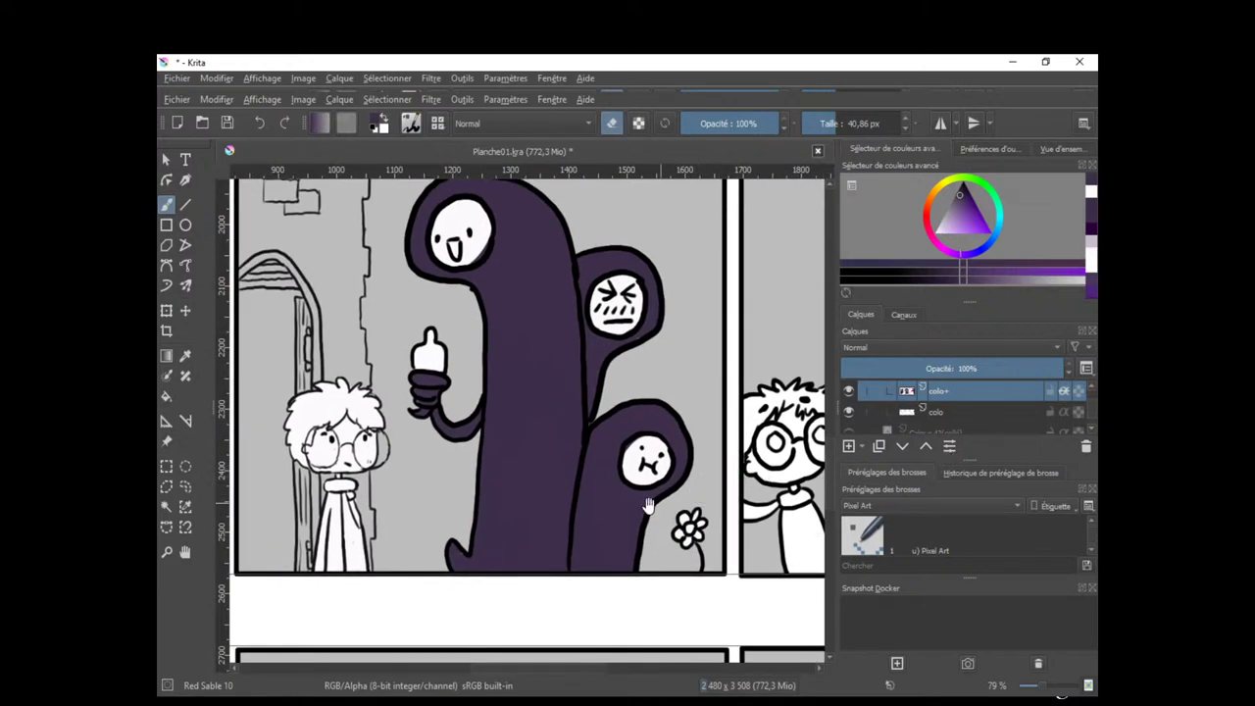
{"action": "left_click_drag", "start_coordinate": [650, 507], "coordinate": [684, 537]}
{"action": "key", "text": "e"}
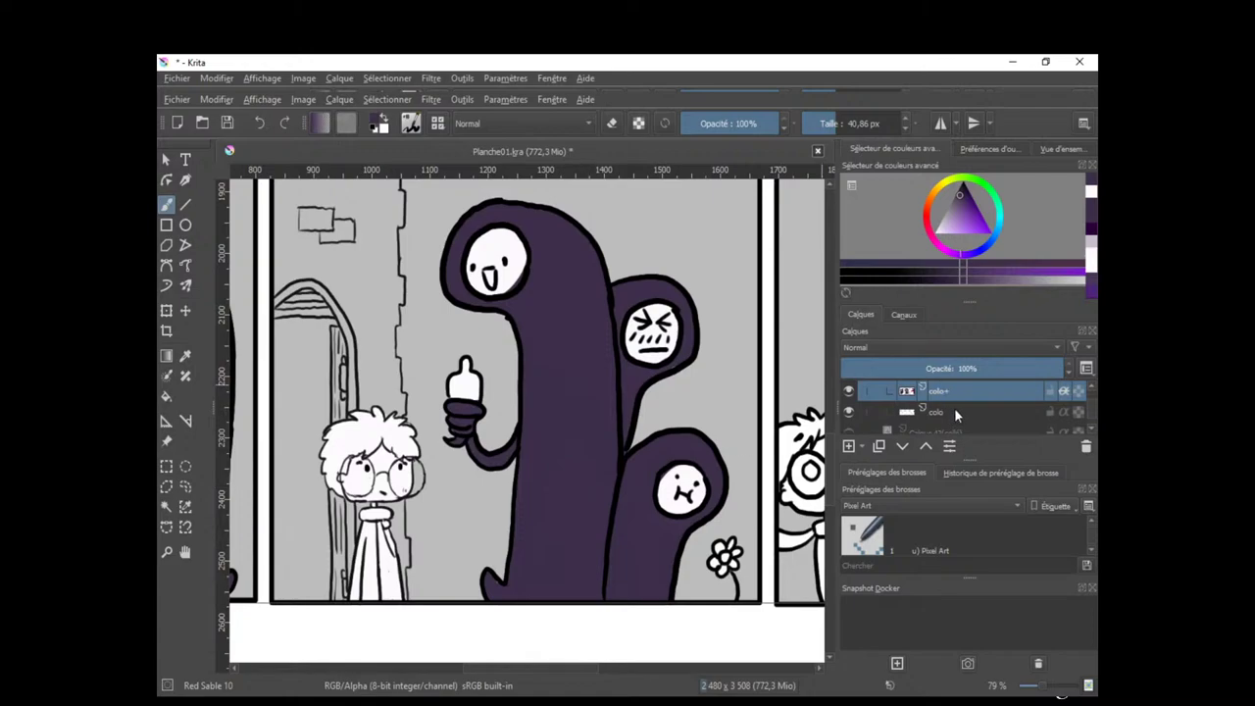
{"action": "left_click", "coordinate": [955, 412]}
{"action": "left_click", "coordinate": [387, 458], "text": "ctrl"}
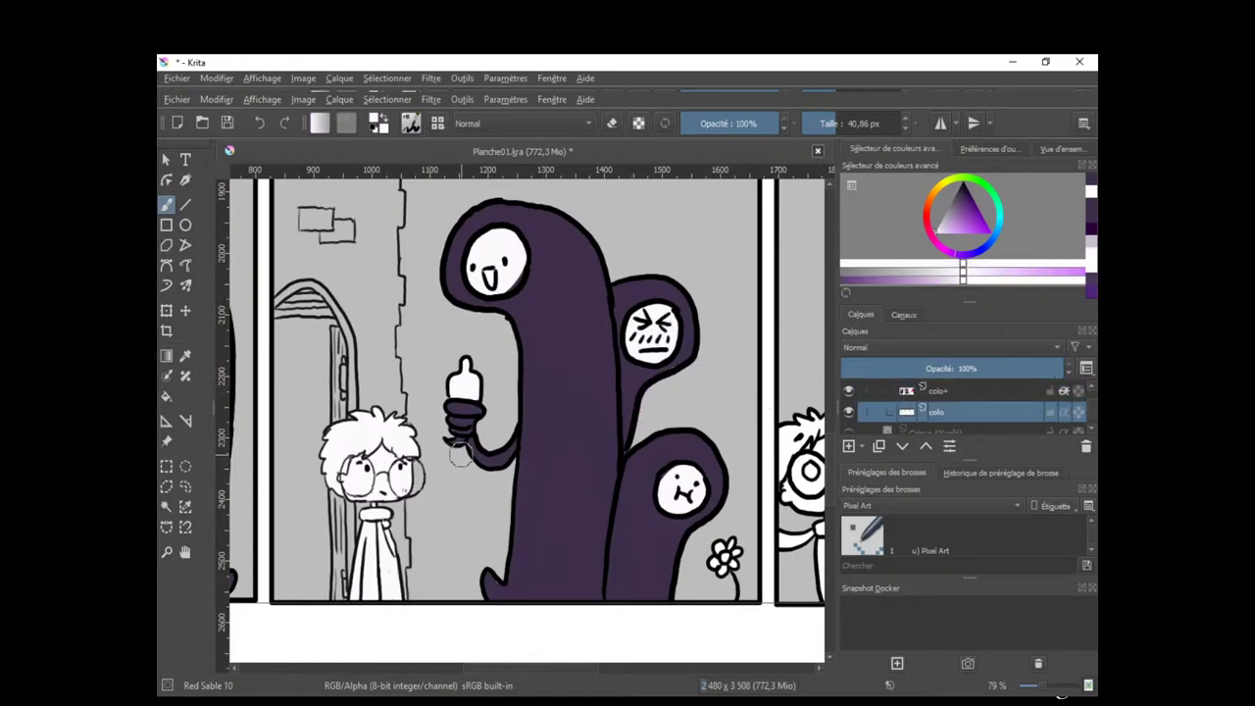
{"action": "left_click", "coordinate": [500, 583]}
{"action": "scroll", "coordinate": [594, 512], "scroll_direction": "down", "scroll_amount": 1}
{"action": "left_click_drag", "start_coordinate": [595, 492], "coordinate": [633, 528]}
{"action": "scroll", "coordinate": [633, 530], "scroll_direction": "up", "scroll_amount": 1}
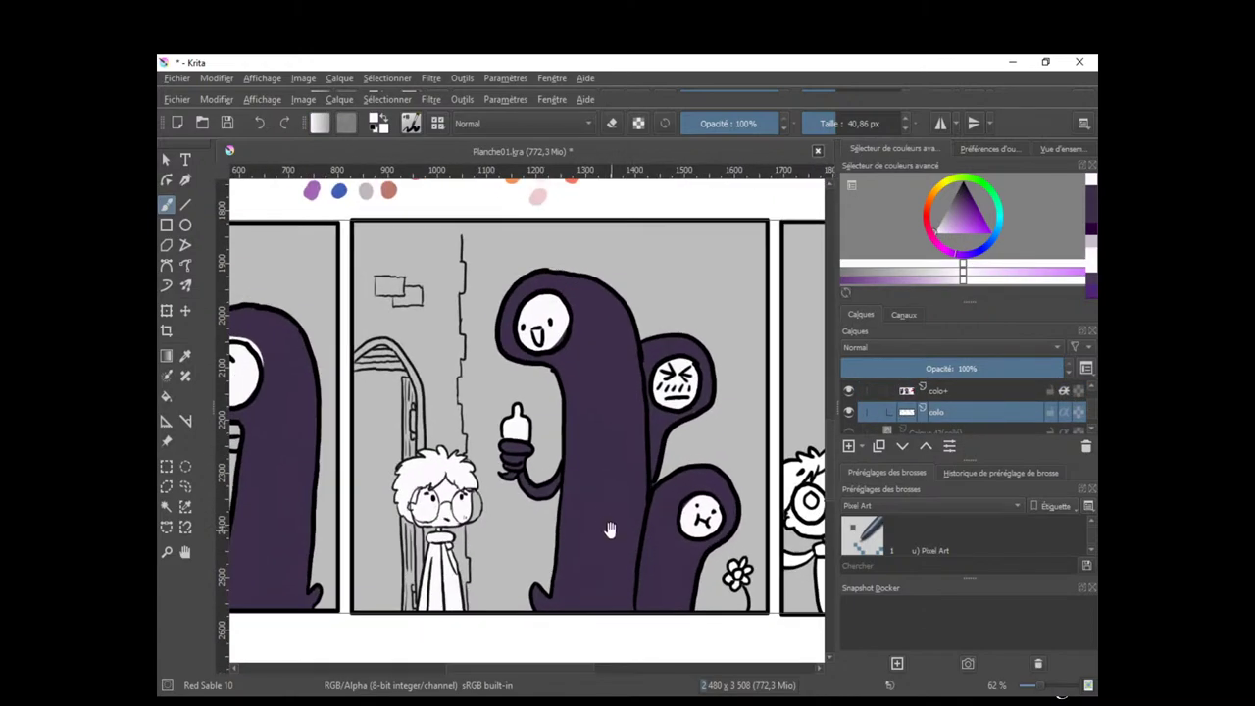
{"action": "left_click_drag", "start_coordinate": [660, 477], "coordinate": [637, 500]}
Paint the bottle in the big monster's hand orange-brown on the colo+ layer.
{"action": "left_click", "coordinate": [957, 209]}
{"action": "left_click", "coordinate": [933, 194]}
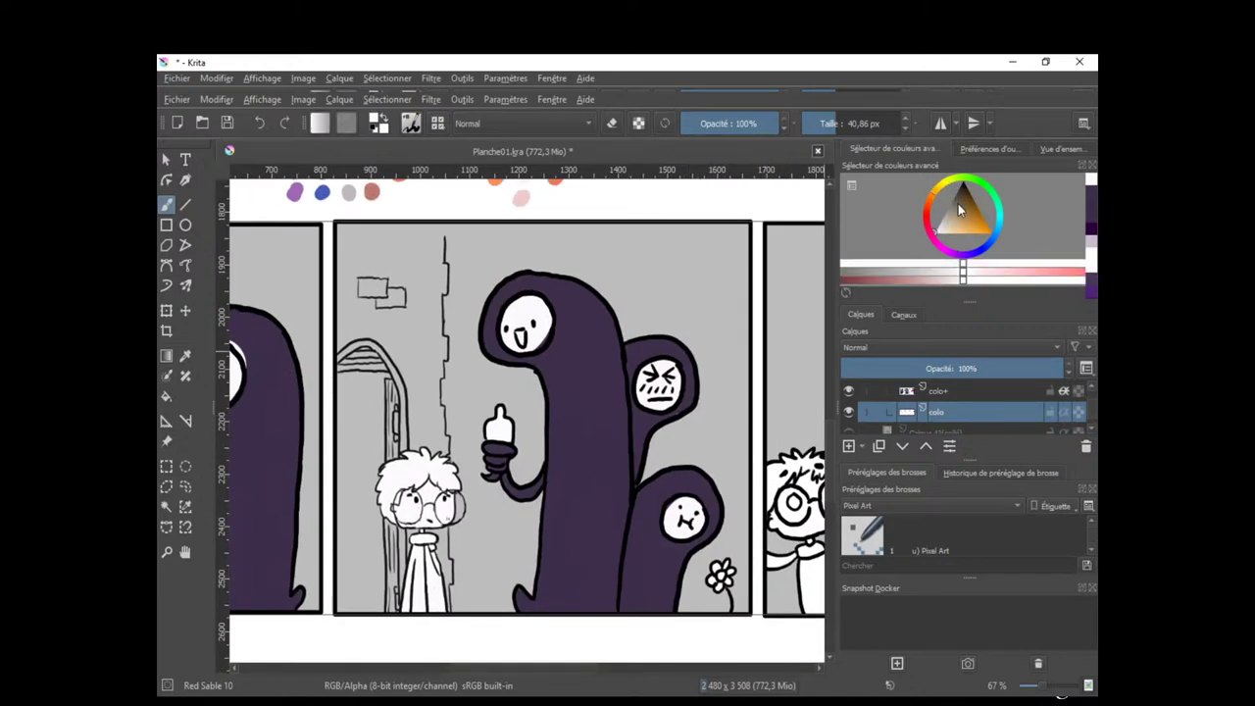
{"action": "mouse_move", "coordinate": [958, 204]}
{"action": "left_mouse_down"}
{"action": "mouse_move", "coordinate": [961, 223]}
{"action": "mouse_move", "coordinate": [982, 219]}
{"action": "left_mouse_up"}
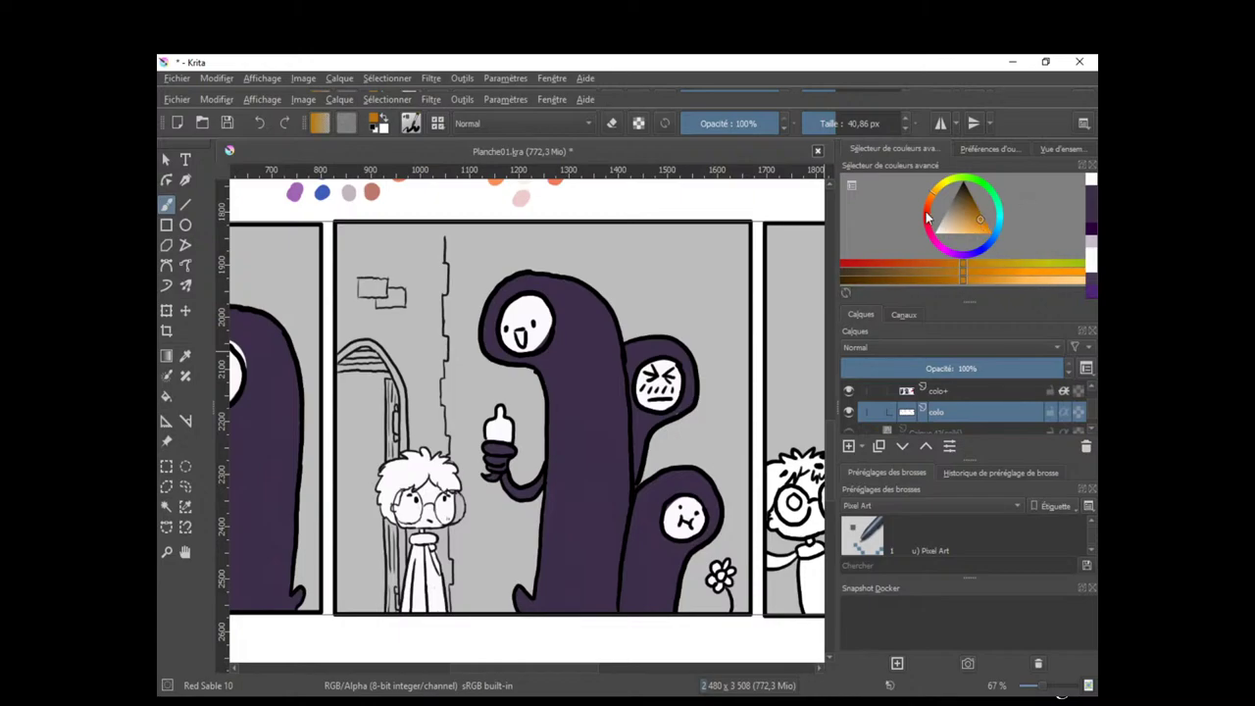
{"action": "left_click_drag", "start_coordinate": [504, 412], "coordinate": [498, 436]}
{"action": "key", "text": "ctrl+z"}
{"action": "left_click", "coordinate": [962, 394]}
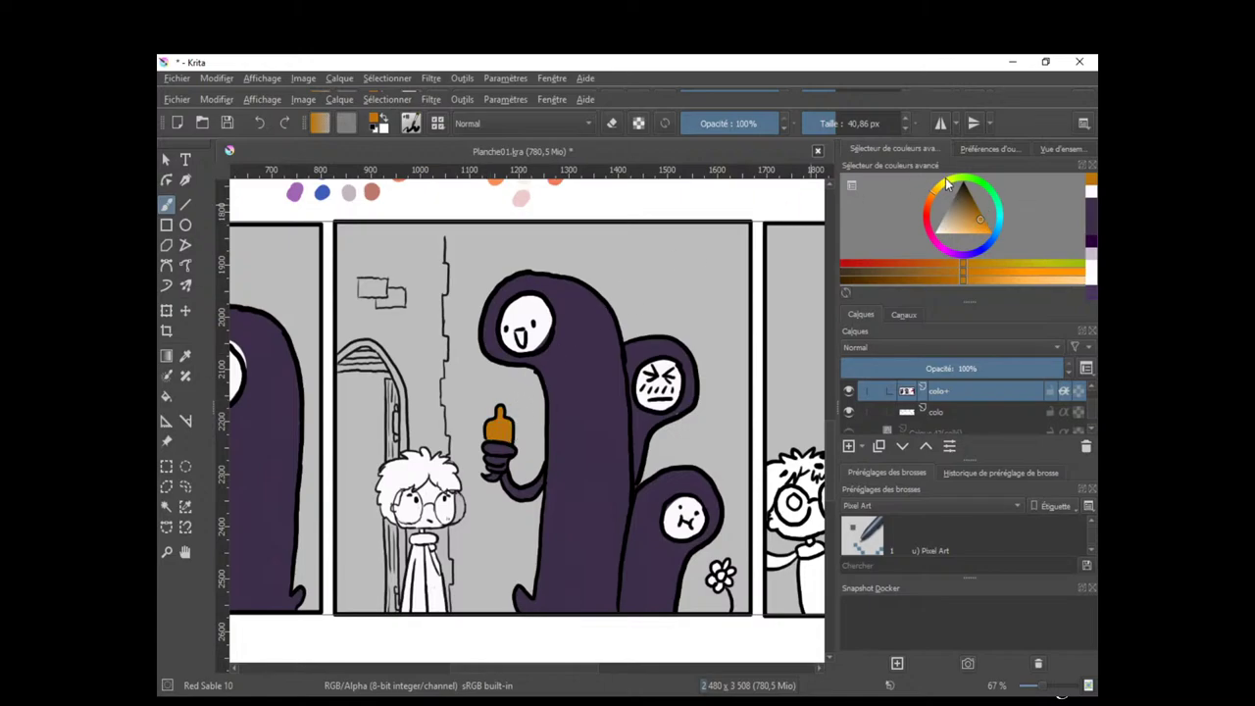
Paint a darker reddish-orange area in the middle of the bottle and touch up its neck in the sampled orange-brown.
{"action": "left_click_drag", "start_coordinate": [946, 183], "coordinate": [904, 179]}
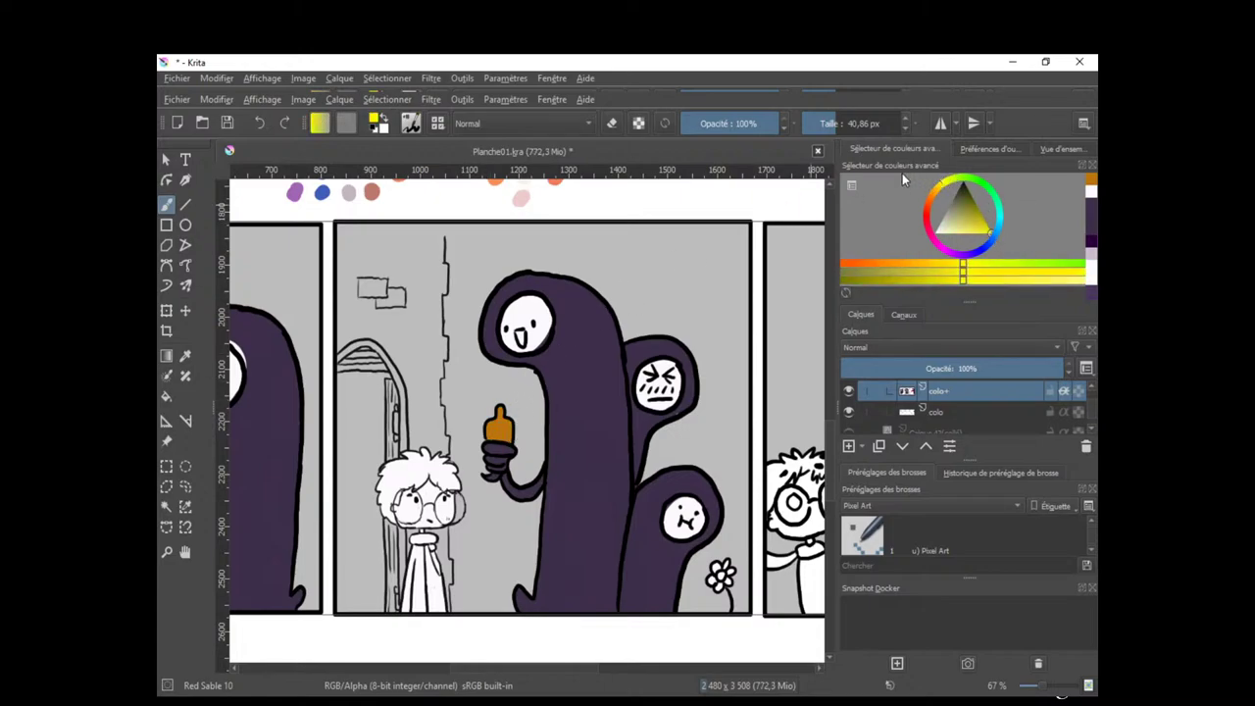
{"action": "left_click_drag", "start_coordinate": [502, 424], "coordinate": [498, 416]}
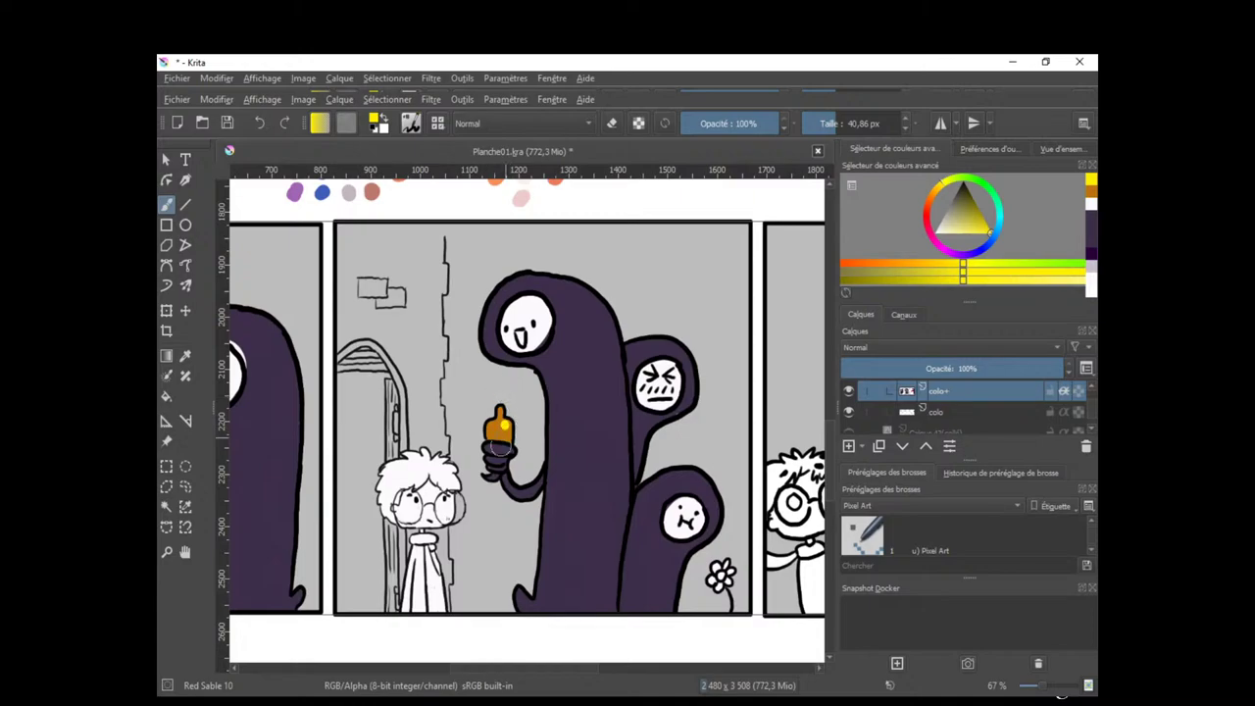
{"action": "scroll", "coordinate": [501, 448], "scroll_direction": "up", "scroll_amount": 3}
{"action": "left_click_drag", "start_coordinate": [943, 189], "coordinate": [973, 212]}
{"action": "left_click_drag", "start_coordinate": [500, 418], "coordinate": [490, 402]}
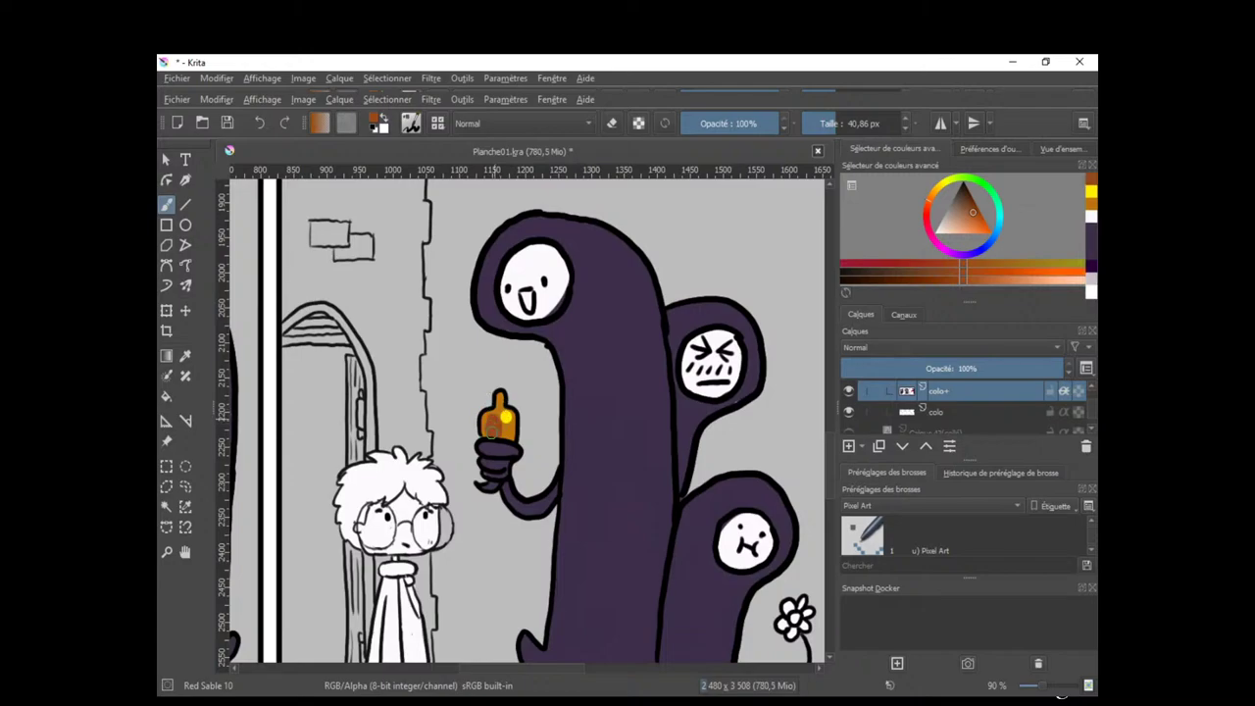
{"action": "left_click_drag", "start_coordinate": [505, 428], "coordinate": [497, 402]}
{"action": "left_click", "coordinate": [497, 397], "text": "ctrl"}
{"action": "left_click_drag", "start_coordinate": [499, 396], "coordinate": [496, 408]}
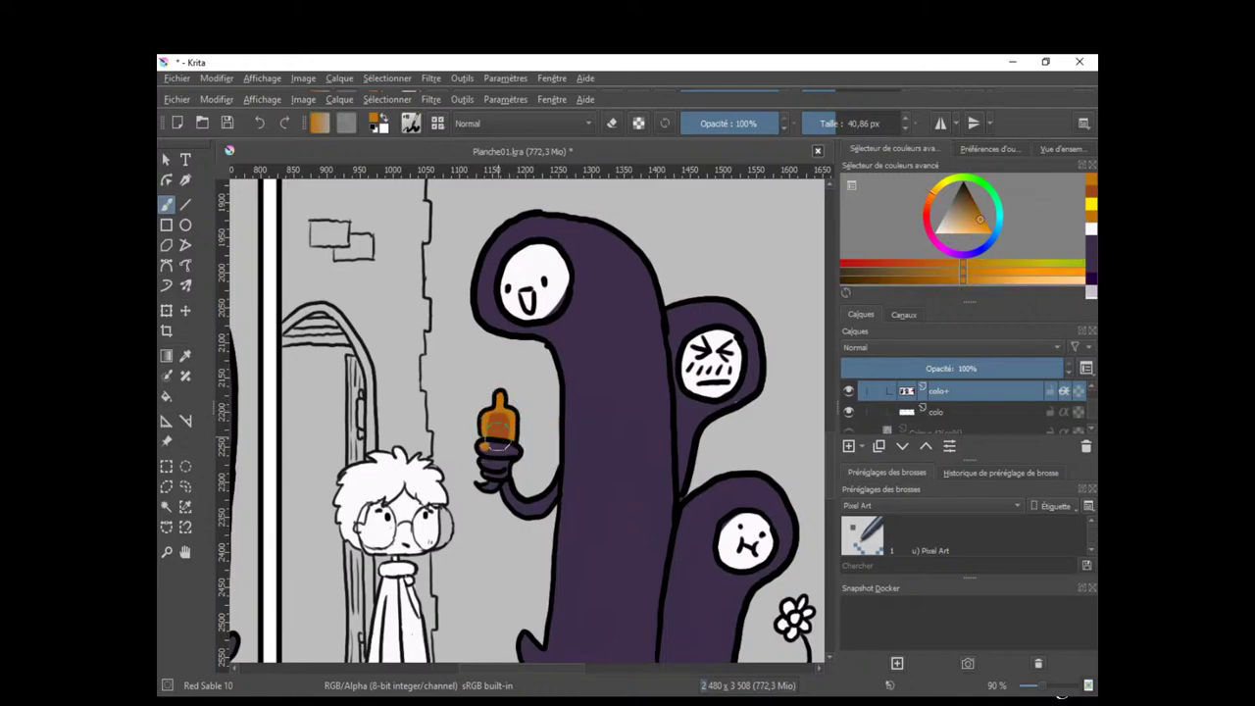
Reduce the brush size to 15.43 px and dab small bright yellow highlights on the bottle's right side.
{"action": "left_click", "coordinate": [538, 491], "text": "ctrl"}
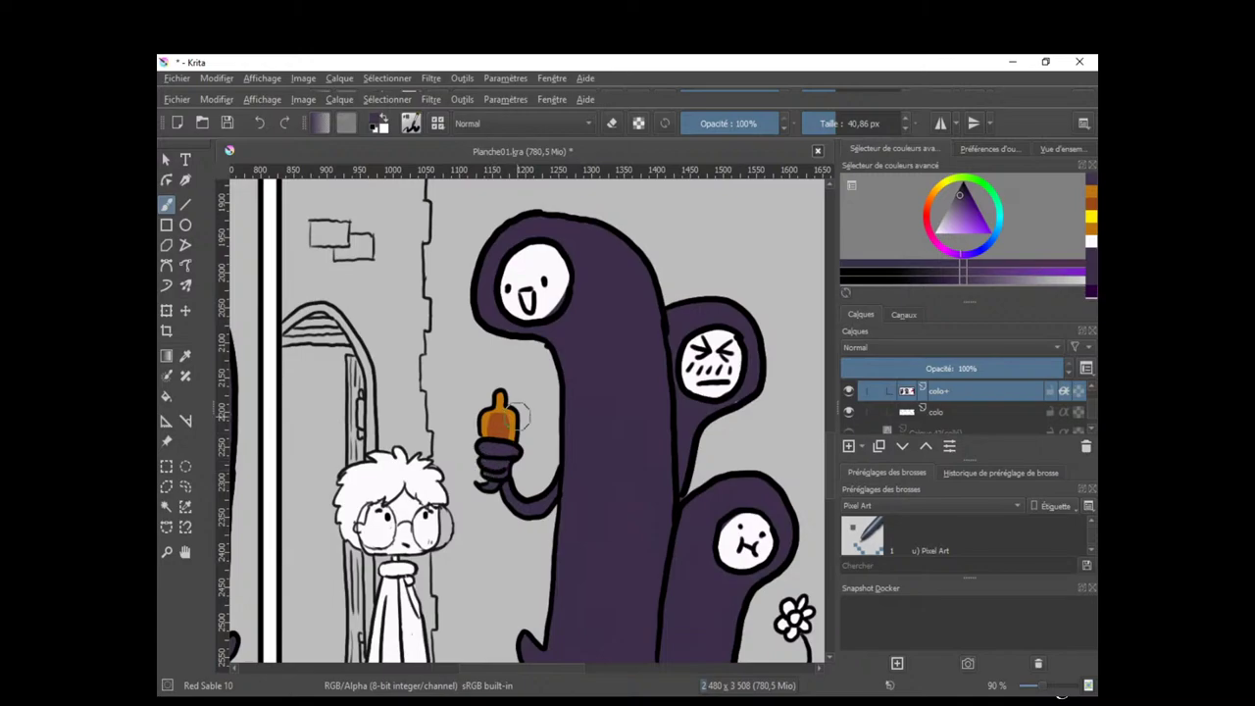
{"action": "left_click", "coordinate": [947, 182]}
{"action": "left_click", "coordinate": [990, 232]}
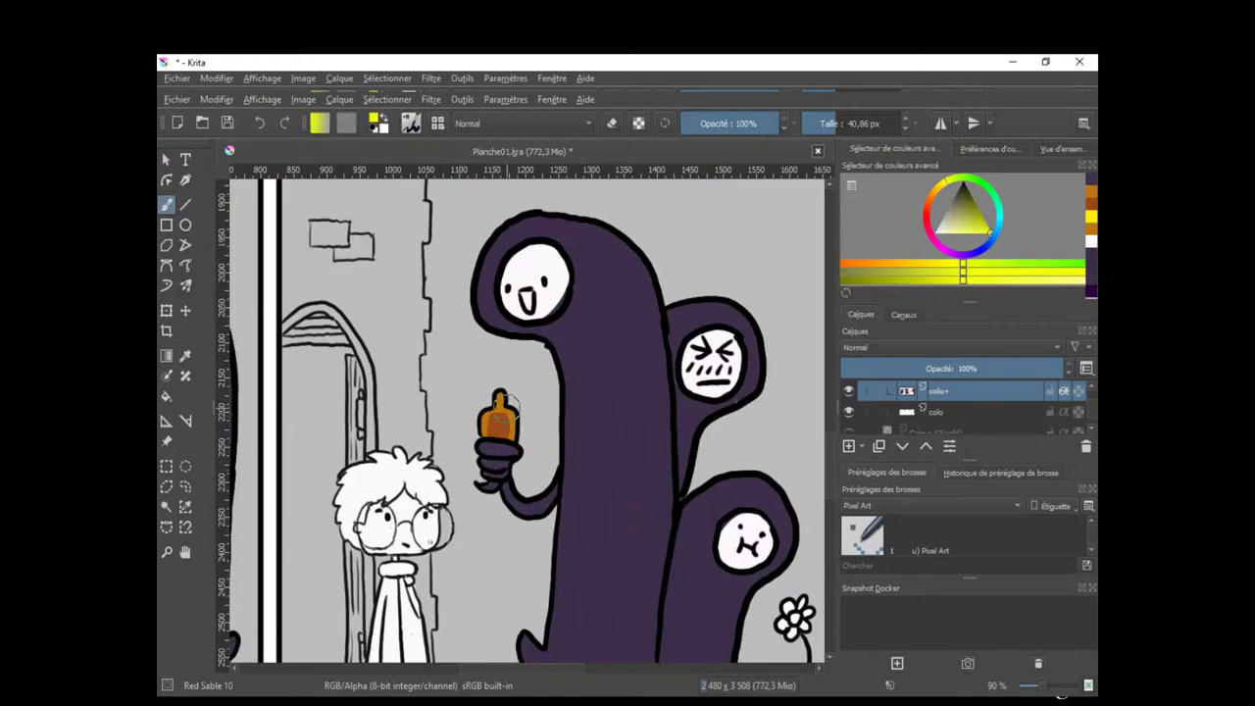
{"action": "left_click_drag", "start_coordinate": [516, 404], "coordinate": [507, 405]}
{"action": "key", "text": "bracketleft"}
{"action": "left_click", "coordinate": [502, 419]}
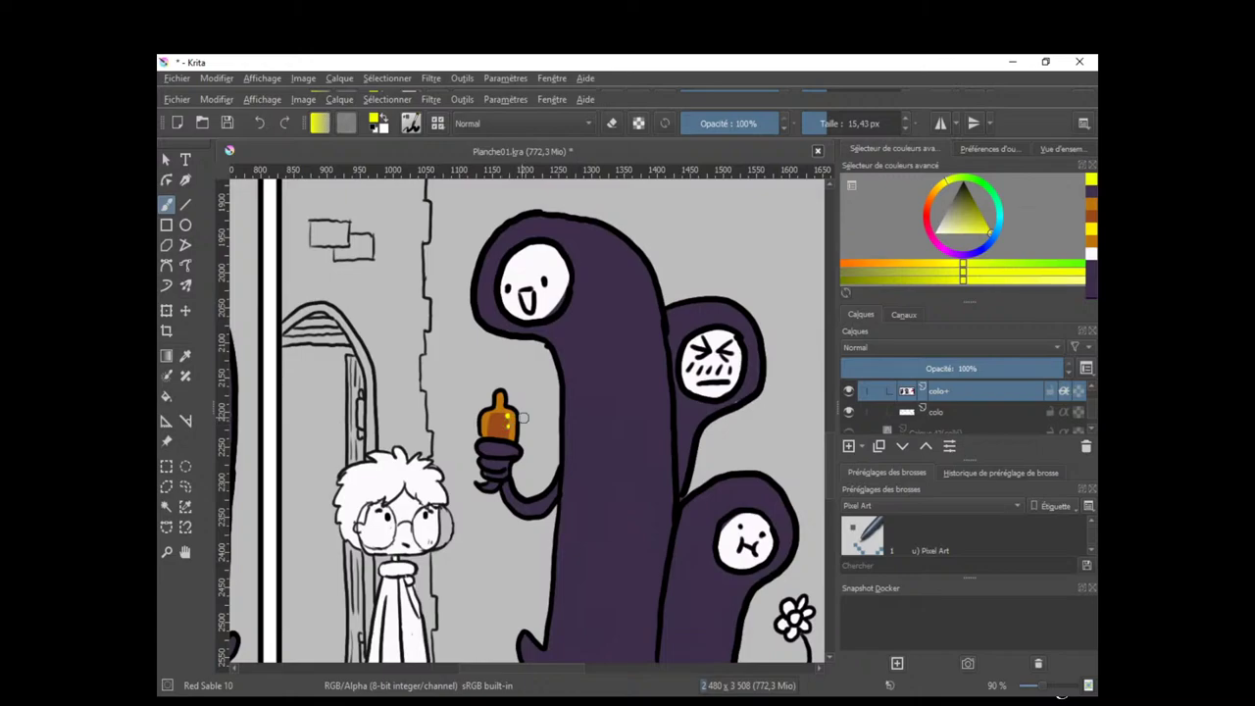
Try painting a label on the bottle in medium green and then dark green, and undo the strokes.
{"action": "left_click_drag", "start_coordinate": [535, 428], "coordinate": [573, 432]}
{"action": "left_click", "coordinate": [979, 180]}
{"action": "left_click", "coordinate": [968, 212]}
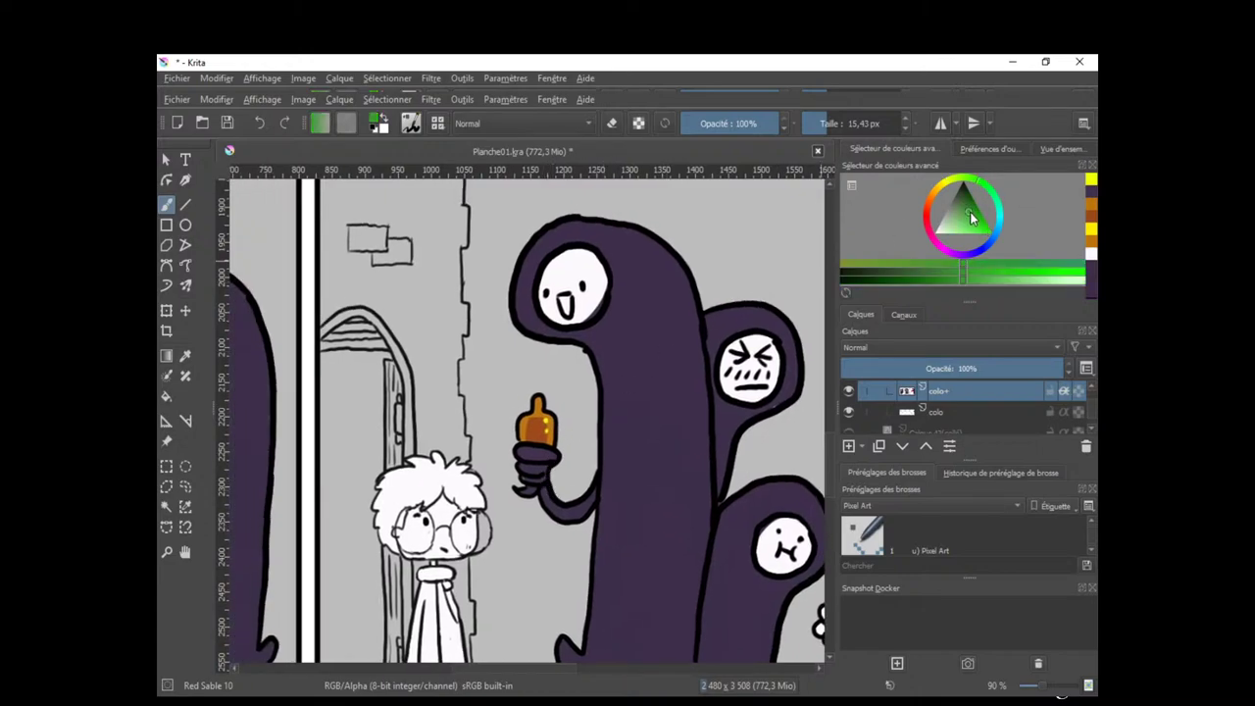
{"action": "left_click_drag", "start_coordinate": [533, 421], "coordinate": [537, 435]}
{"action": "key", "text": "ctrl+z"}
{"action": "left_click", "coordinate": [962, 199]}
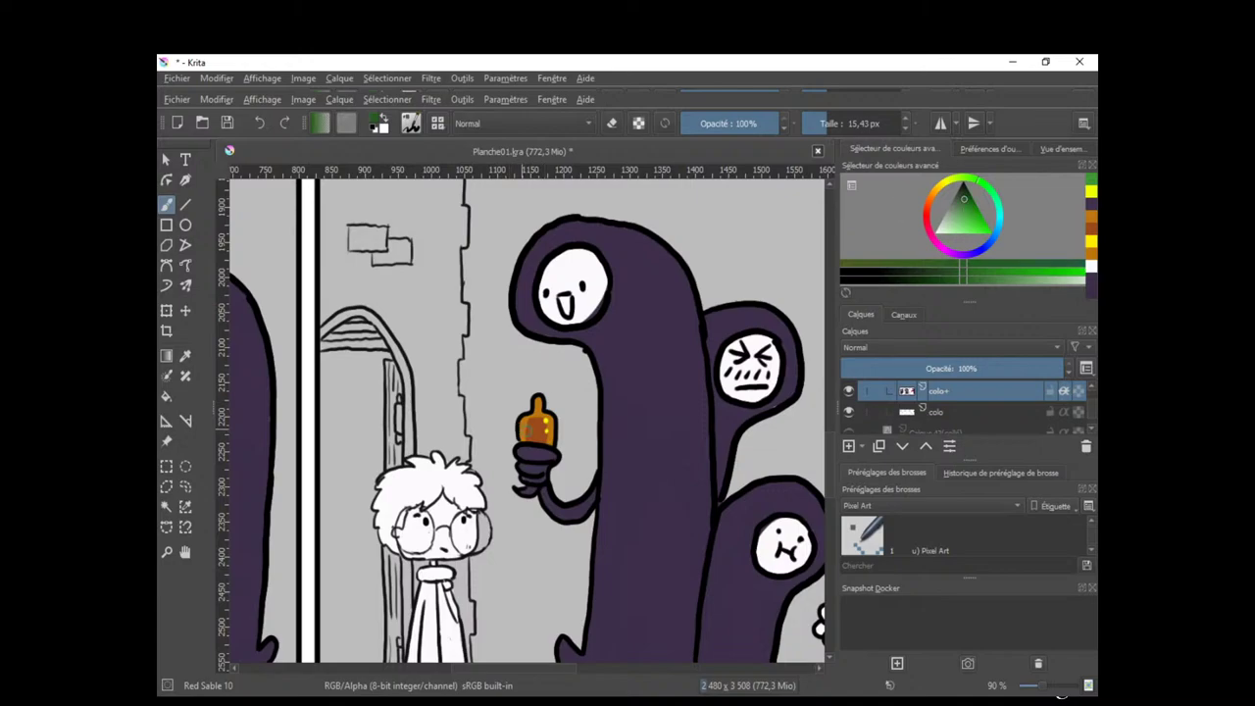
{"action": "left_click", "coordinate": [530, 432]}
{"action": "left_click_drag", "start_coordinate": [534, 431], "coordinate": [534, 429]}
{"action": "key", "text": "ctrl+z"}
{"action": "key", "text": "ctrl+z"}
{"action": "key", "text": "ctrl+z"}
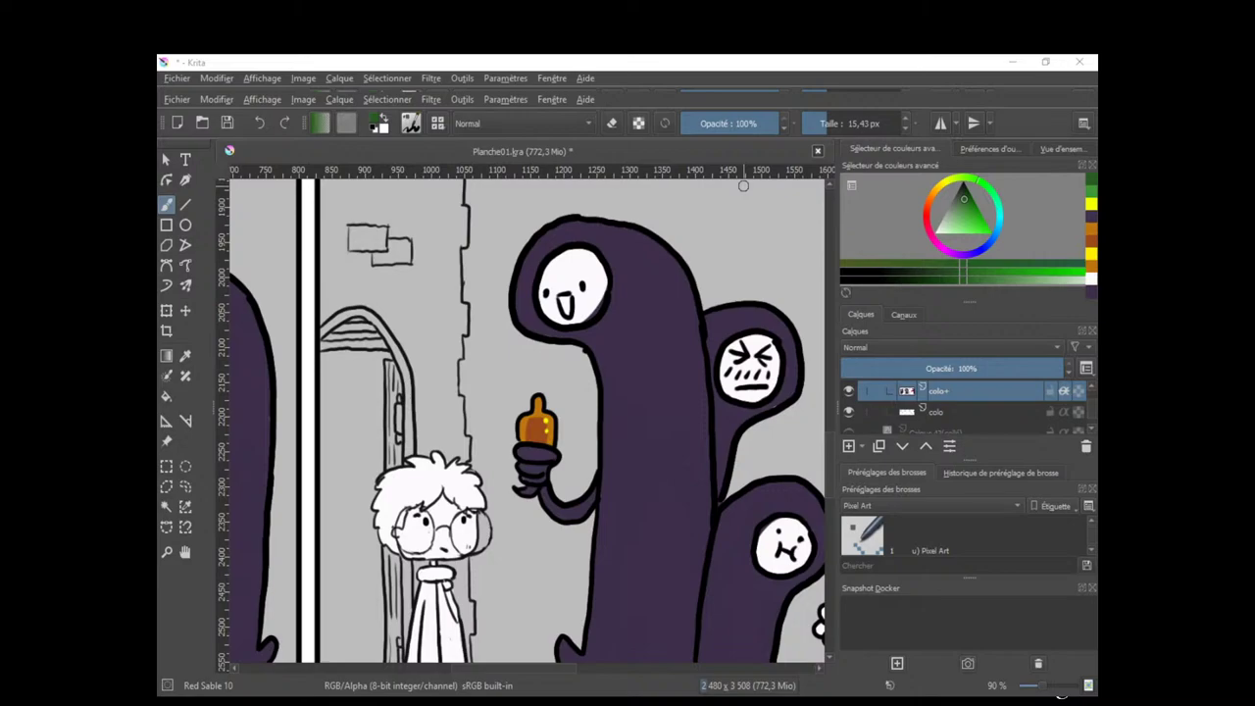
Dab a dark brown shadow spot on the left side of the bottle.
{"action": "left_click", "coordinate": [547, 397], "text": "ctrl"}
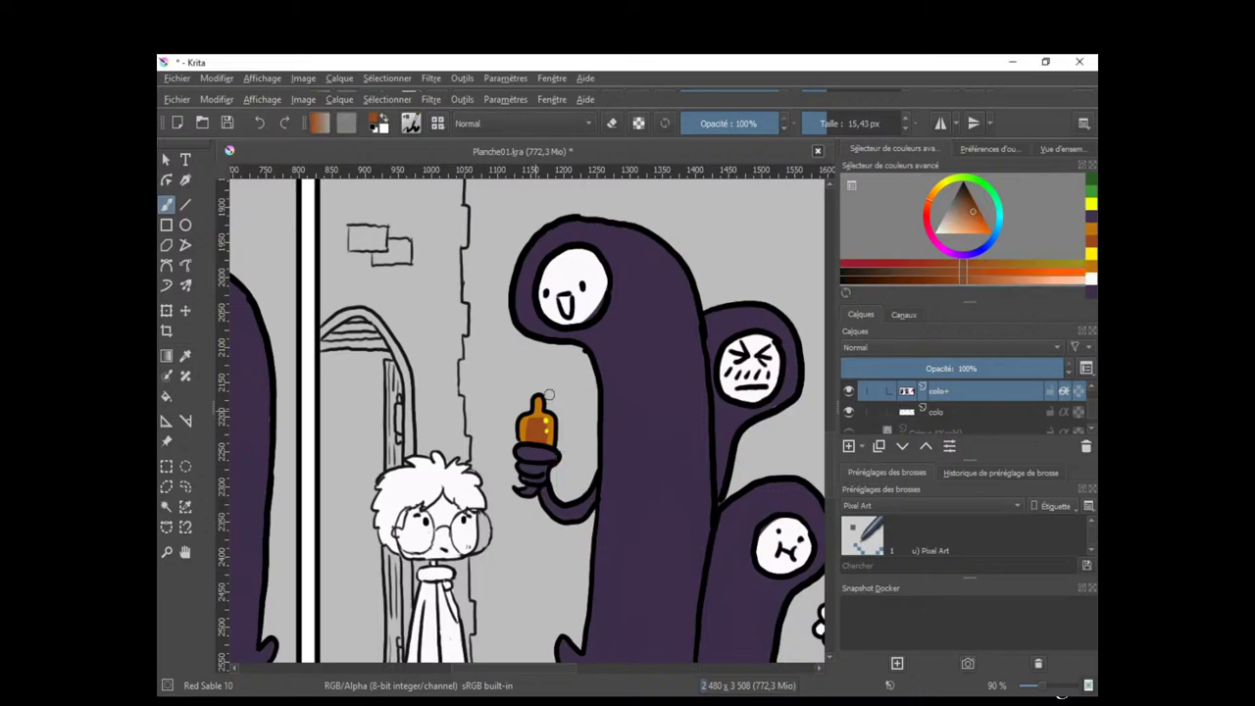
{"action": "left_click", "coordinate": [965, 199]}
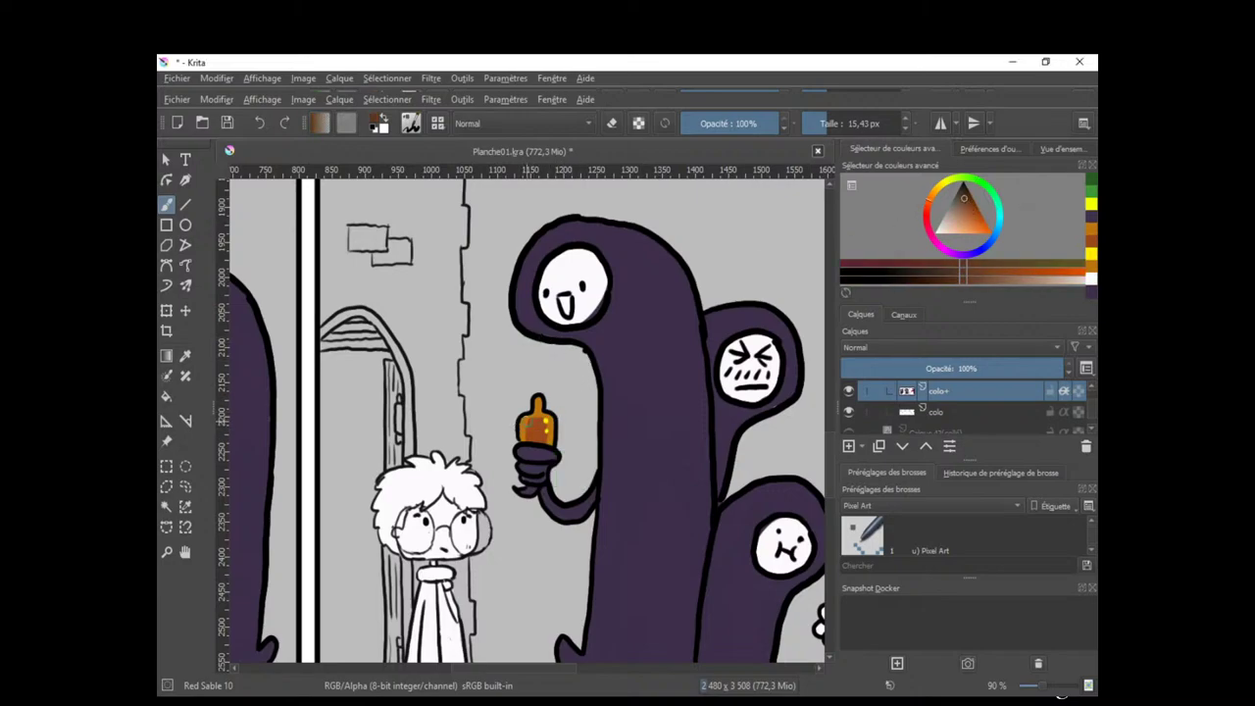
{"action": "left_click", "coordinate": [530, 424]}
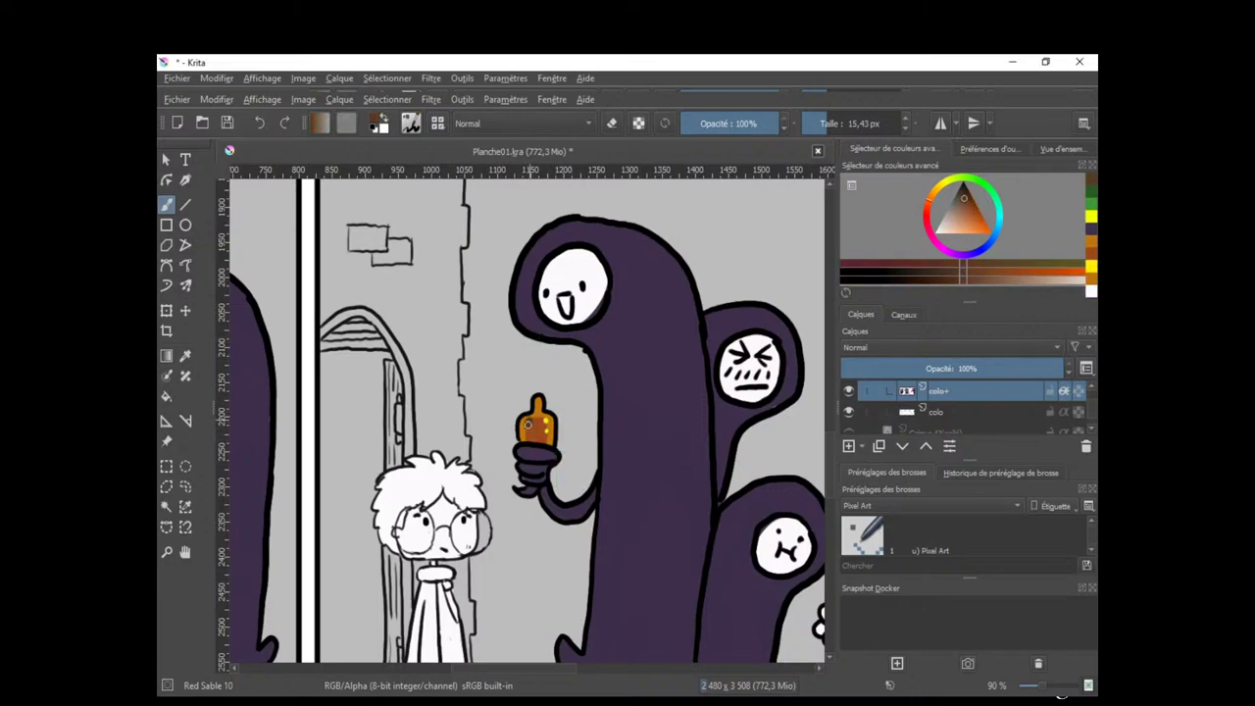
Paint the tip of the bottle's neck bright yellow as its cap.
{"action": "left_click_drag", "start_coordinate": [556, 439], "coordinate": [561, 457]}
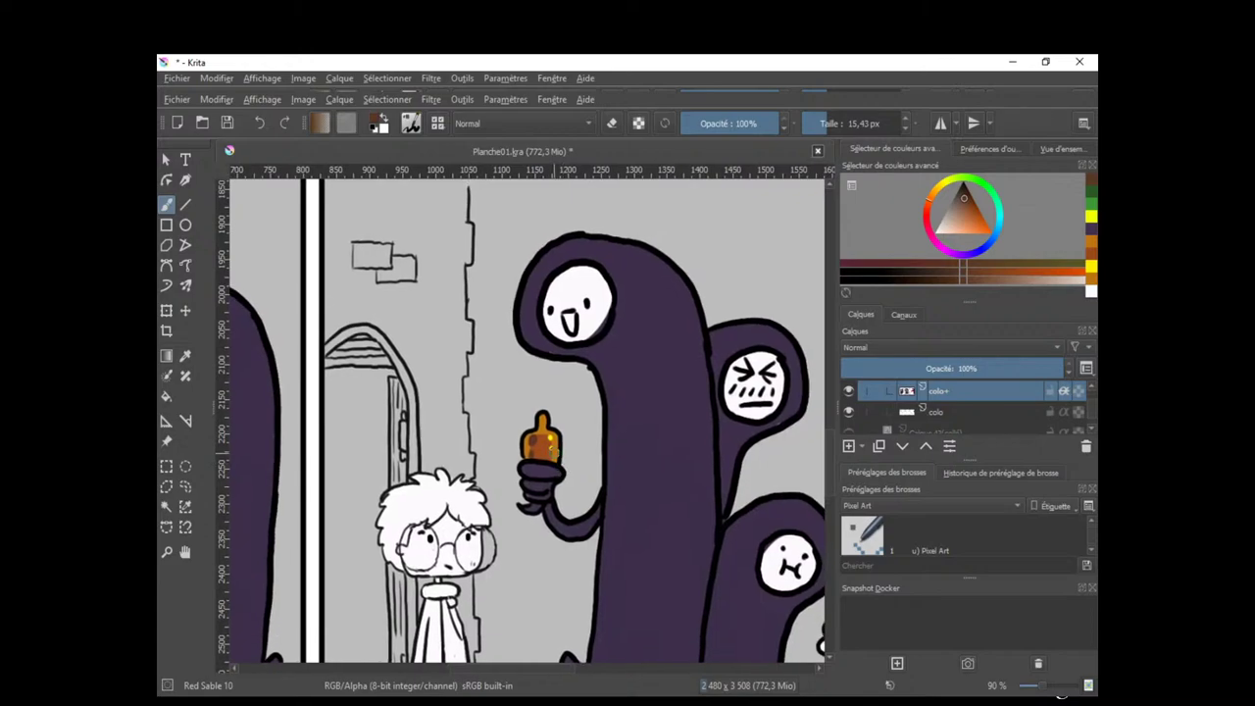
{"action": "left_click", "coordinate": [958, 180]}
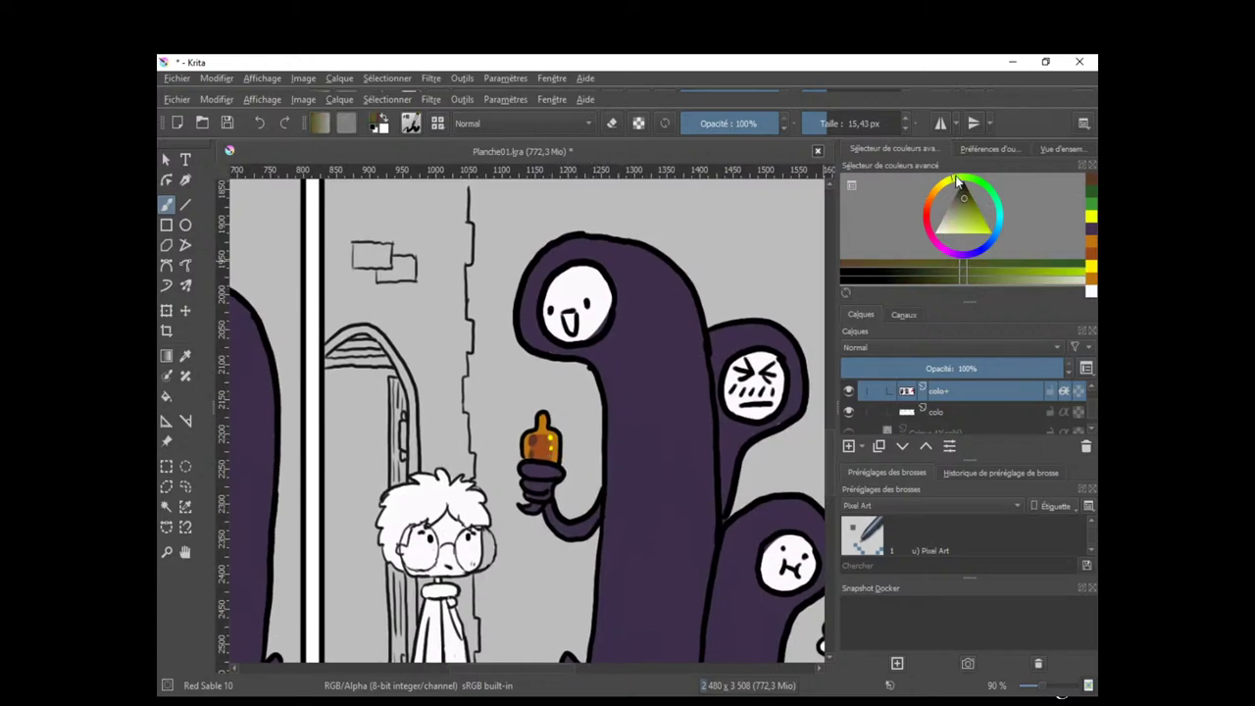
{"action": "left_click", "coordinate": [989, 232]}
{"action": "left_click", "coordinate": [947, 183]}
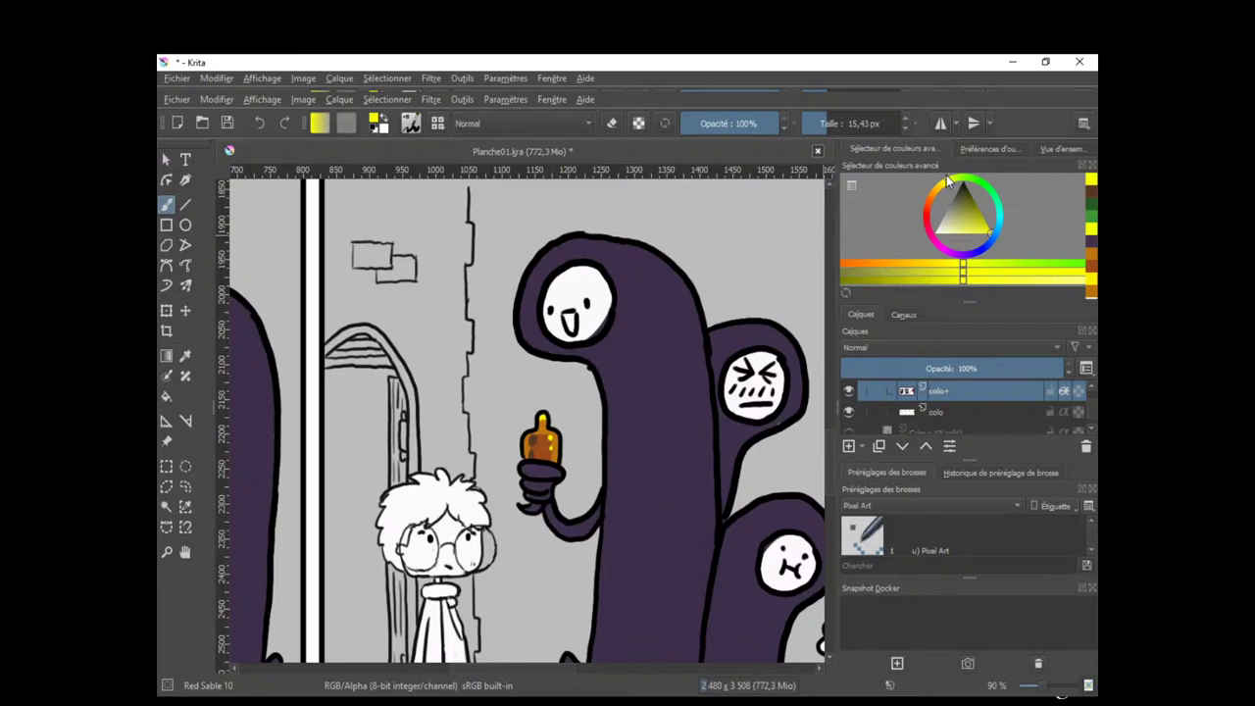
{"action": "left_click", "coordinate": [964, 206]}
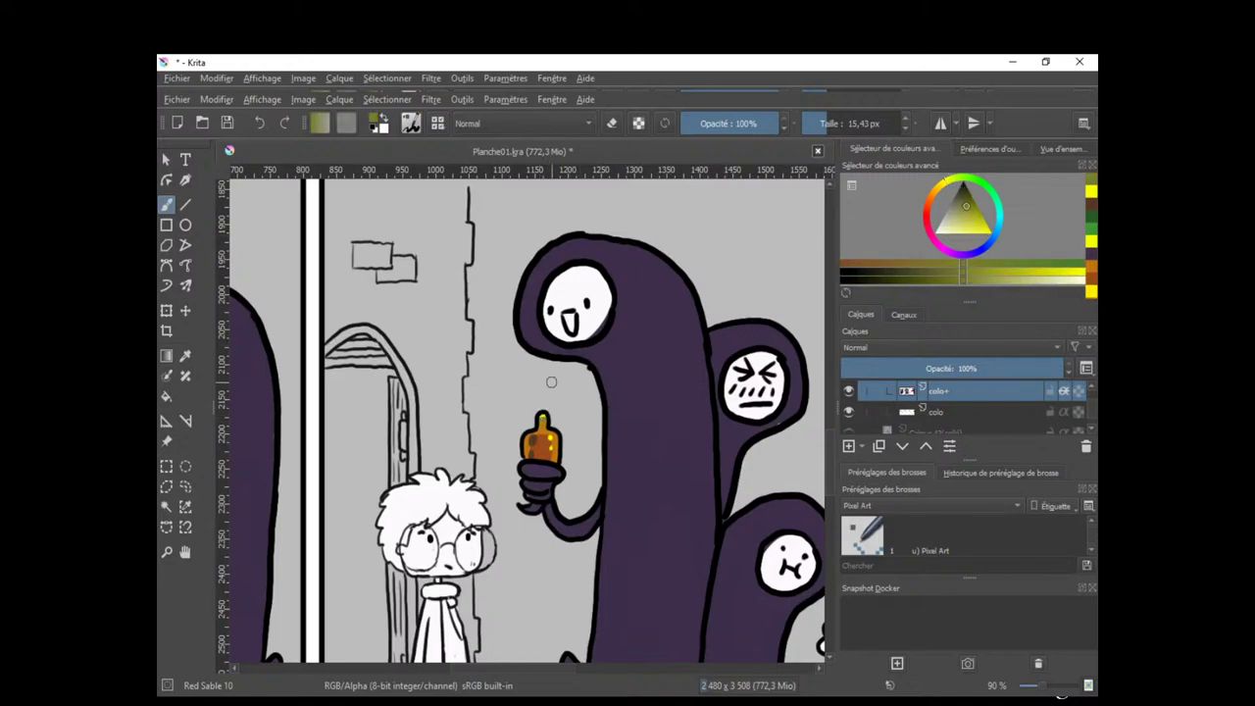
{"action": "key", "text": "d"}
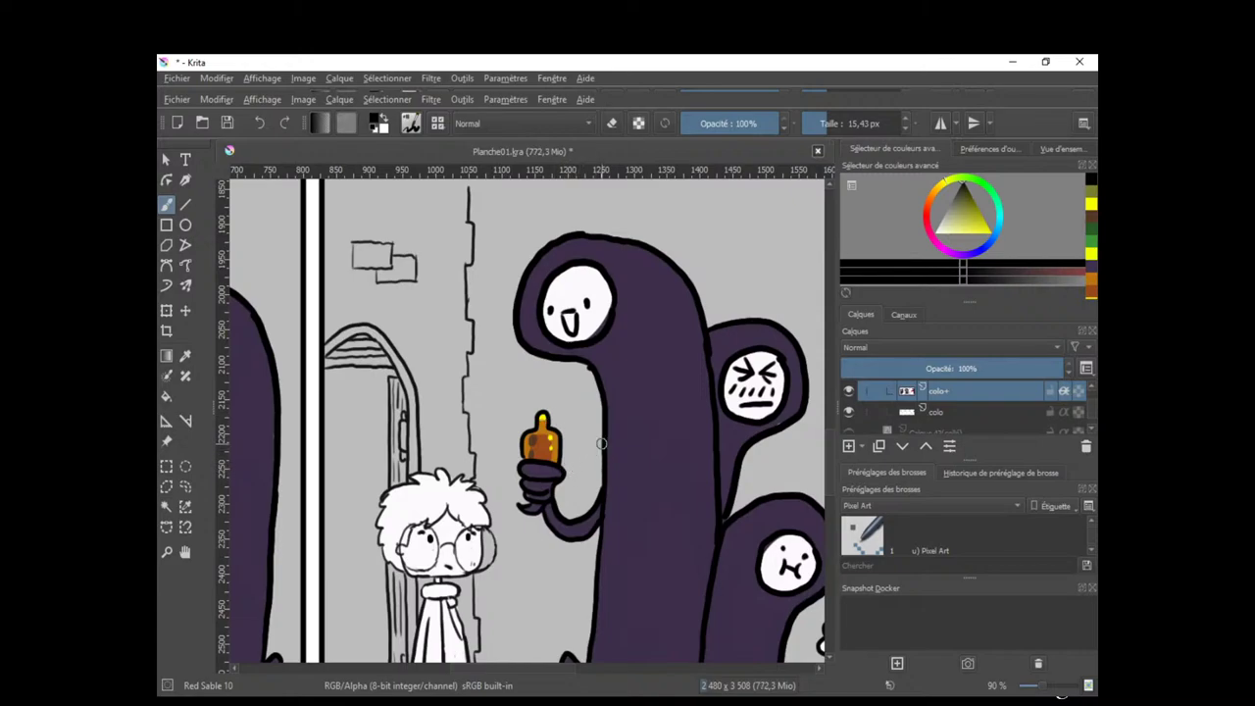
Paint a green label on the lower middle of the bottle and add a dark red band across it.
{"action": "left_click", "coordinate": [990, 188]}
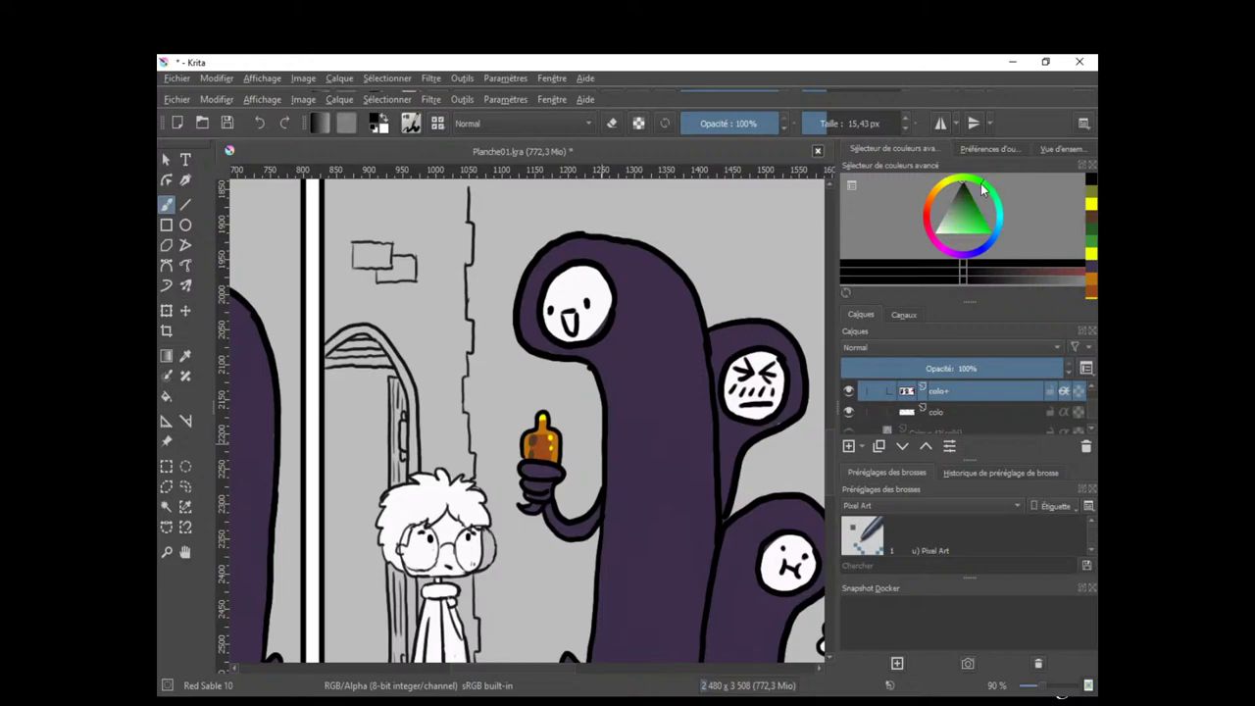
{"action": "left_click", "coordinate": [967, 211]}
{"action": "left_click", "coordinate": [969, 208]}
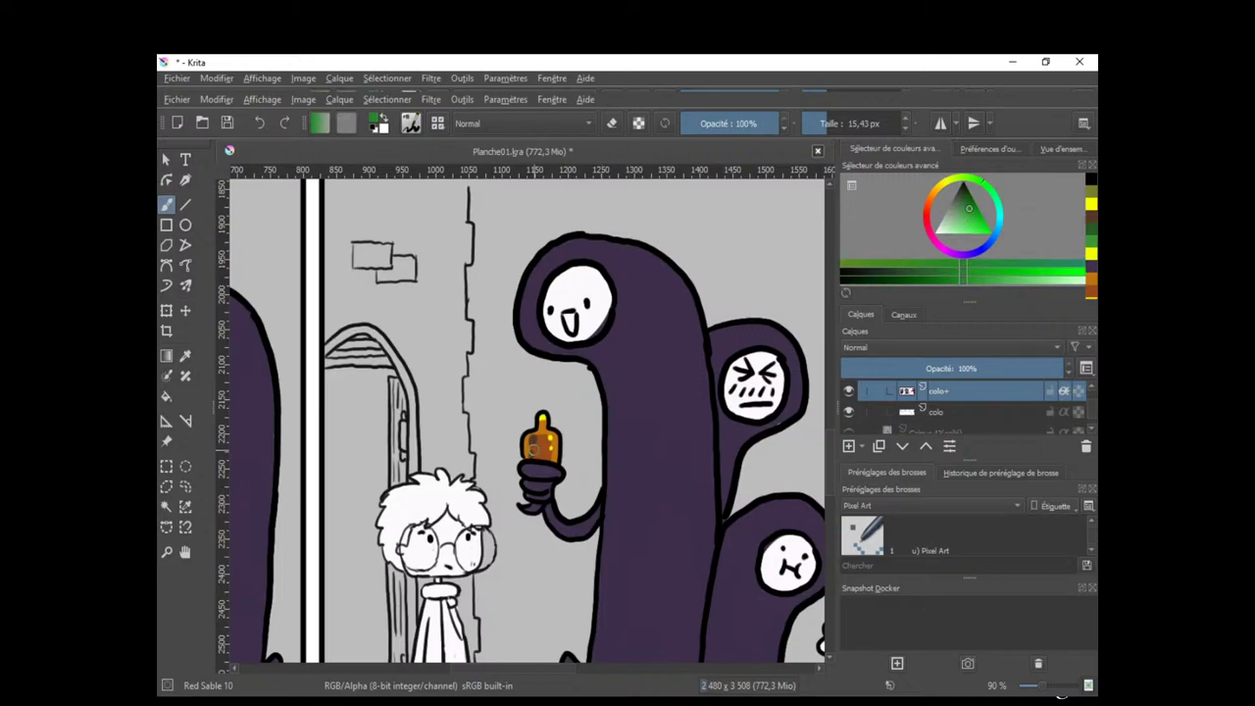
{"action": "left_click_drag", "start_coordinate": [537, 457], "coordinate": [538, 441]}
{"action": "key", "text": "ctrl+z"}
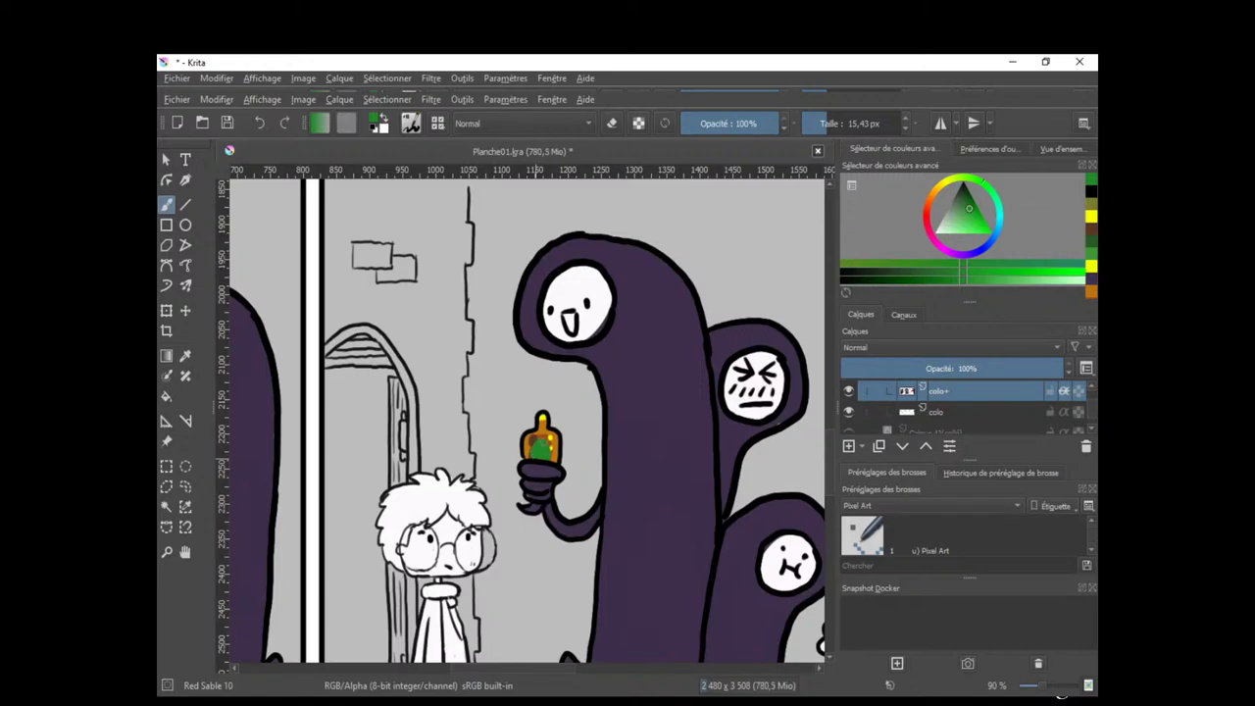
{"action": "left_click_drag", "start_coordinate": [542, 450], "coordinate": [539, 457]}
{"action": "left_click", "coordinate": [929, 208]}
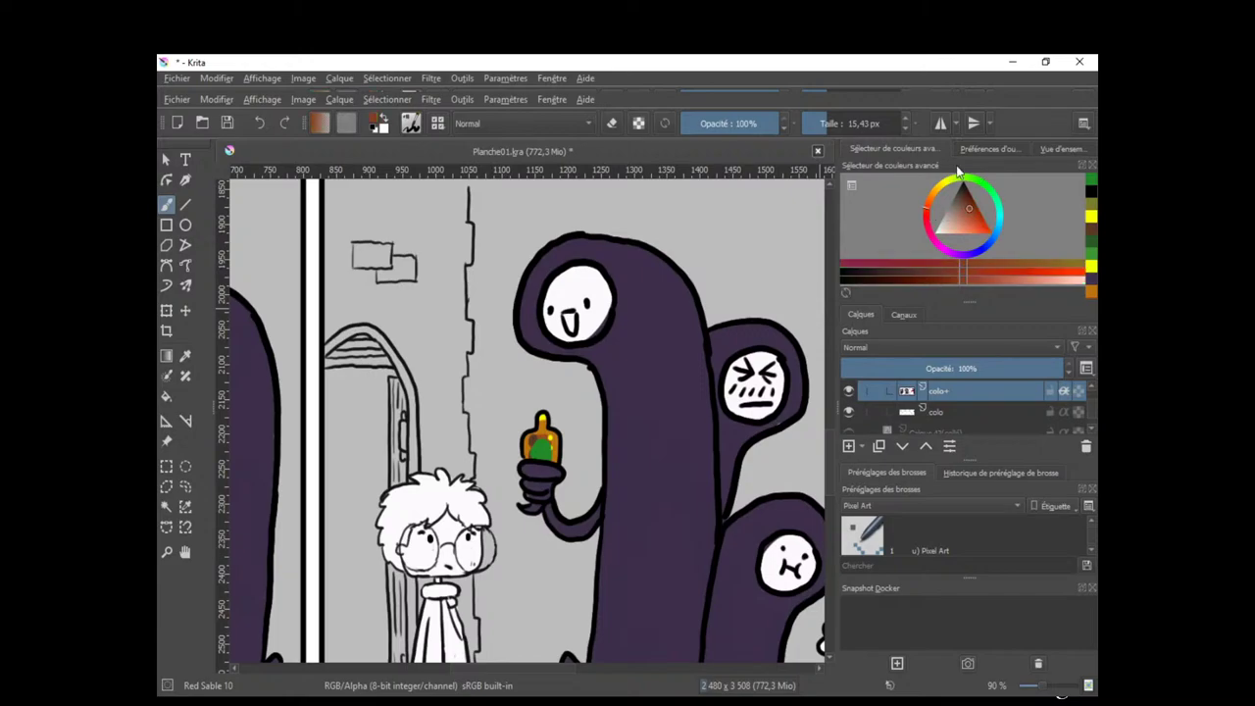
{"action": "left_click_drag", "start_coordinate": [539, 433], "coordinate": [533, 459]}
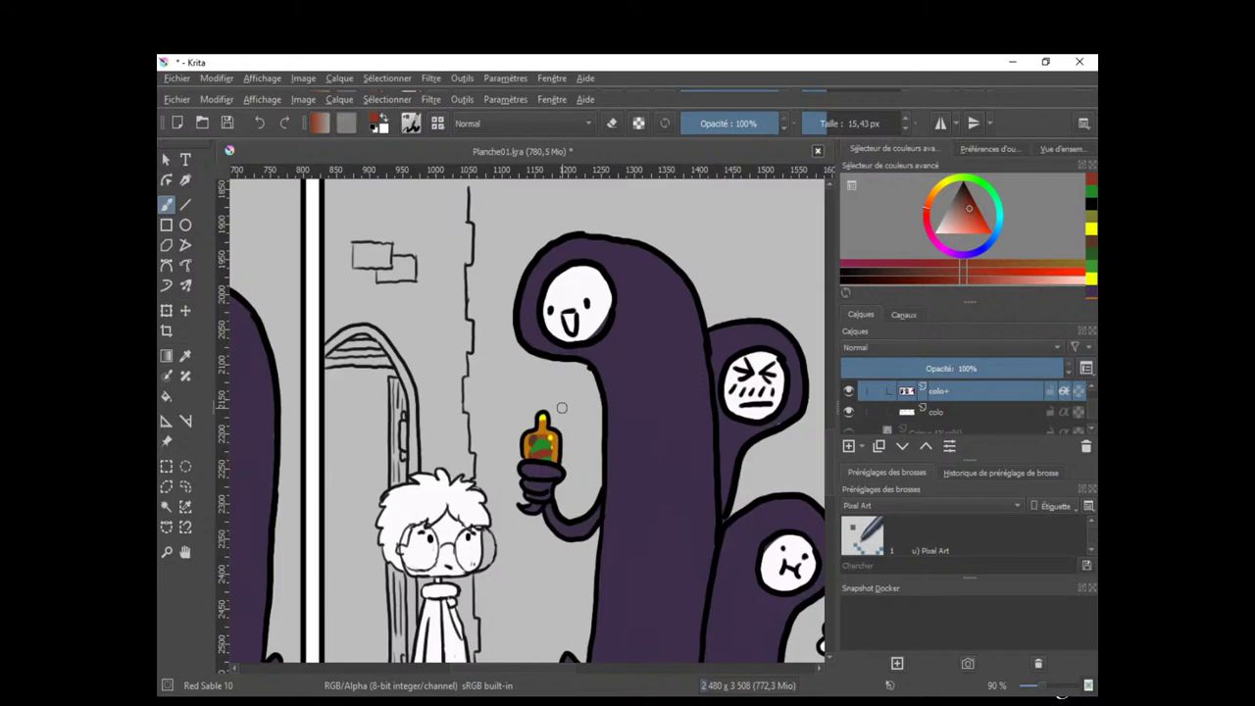
Reduce the brush to a few pixels and letter "BOUR" in white on the label's red band.
{"action": "left_click_drag", "start_coordinate": [576, 428], "coordinate": [565, 429]}
{"action": "left_click", "coordinate": [603, 305], "text": "ctrl"}
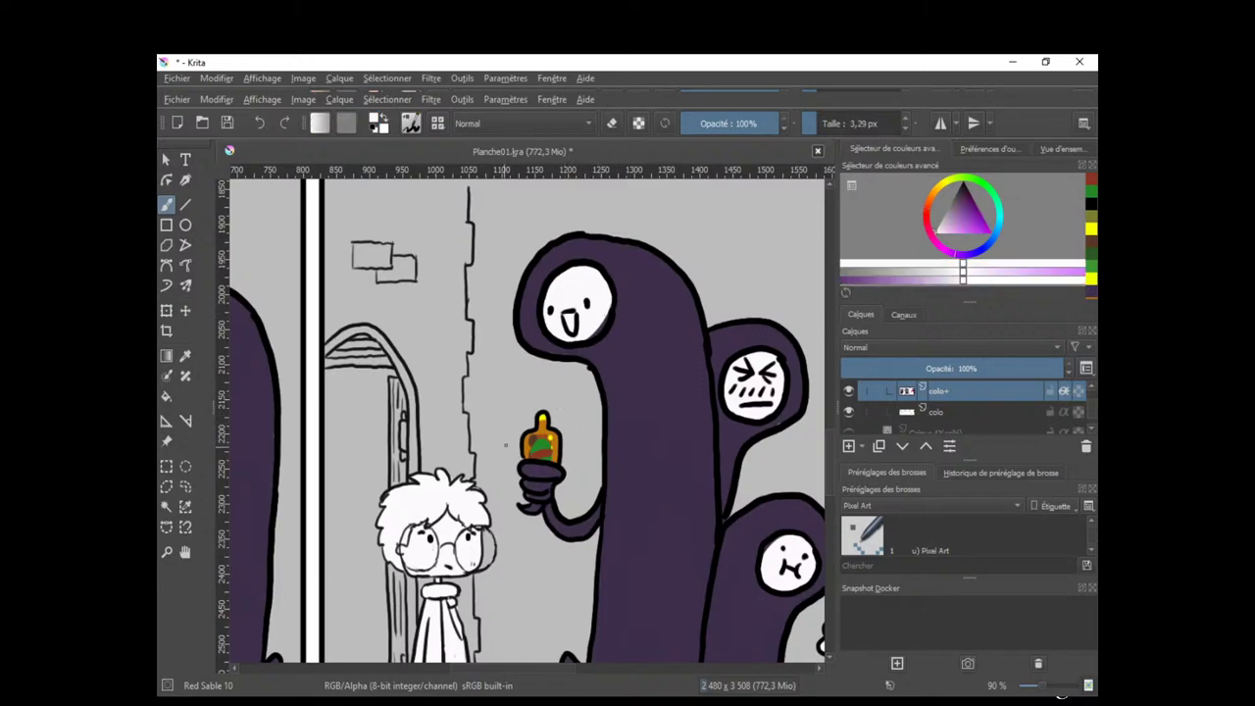
{"action": "scroll", "coordinate": [506, 445], "scroll_direction": "up", "scroll_amount": 3}
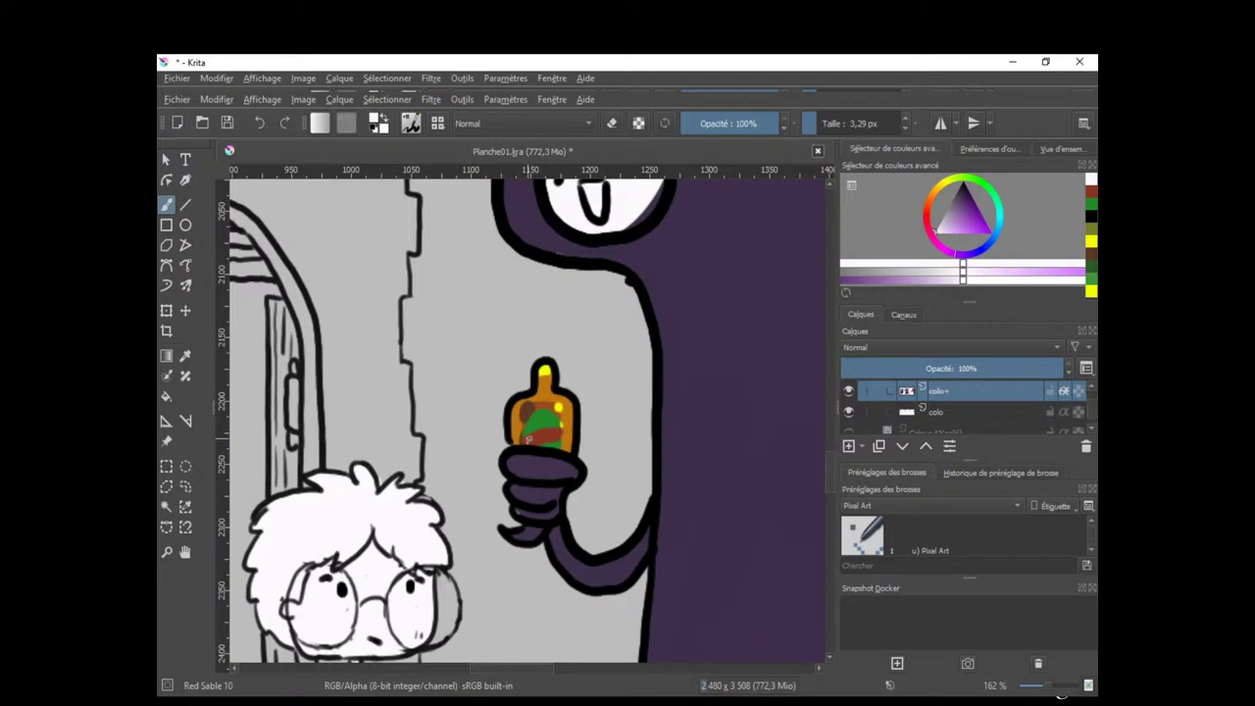
{"action": "left_click_drag", "start_coordinate": [529, 440], "coordinate": [548, 431]}
{"action": "left_click_drag", "start_coordinate": [553, 431], "coordinate": [559, 438]}
{"action": "left_click", "coordinate": [943, 212]}
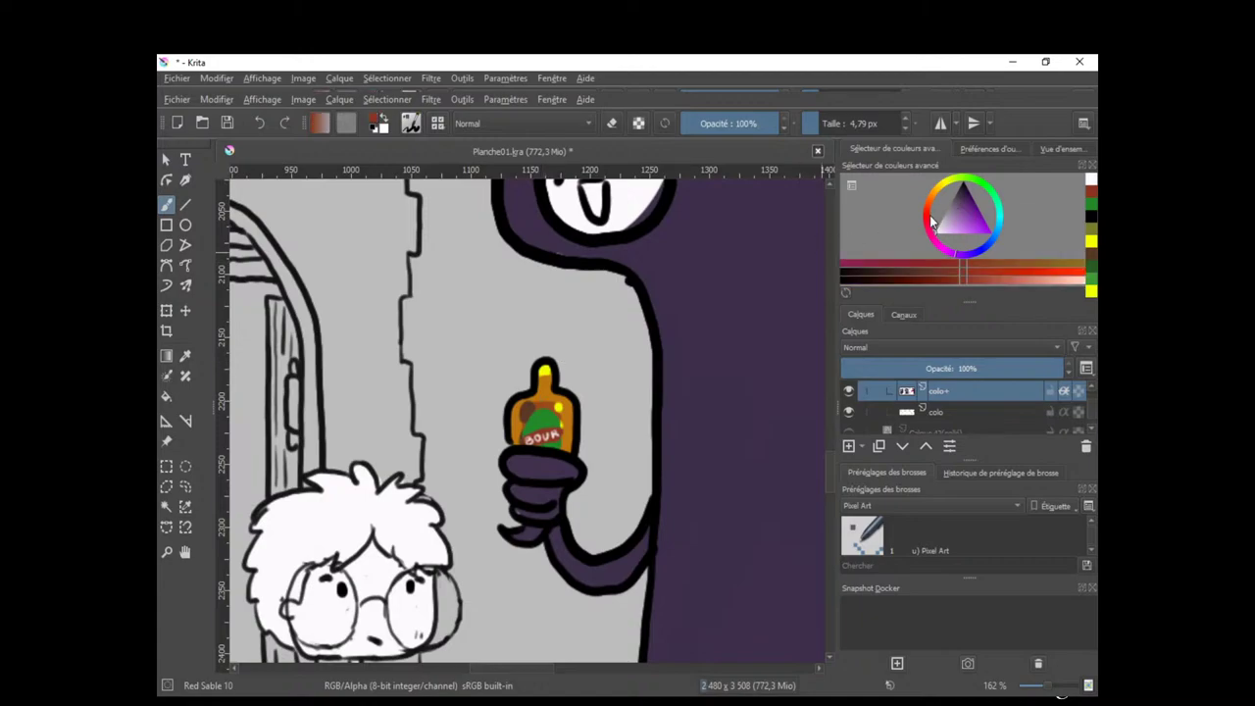
Paint a small bright red emblem in the middle of the bottle's green label and add a white mark on it.
{"action": "left_click_drag", "start_coordinate": [933, 223], "coordinate": [1001, 238]}
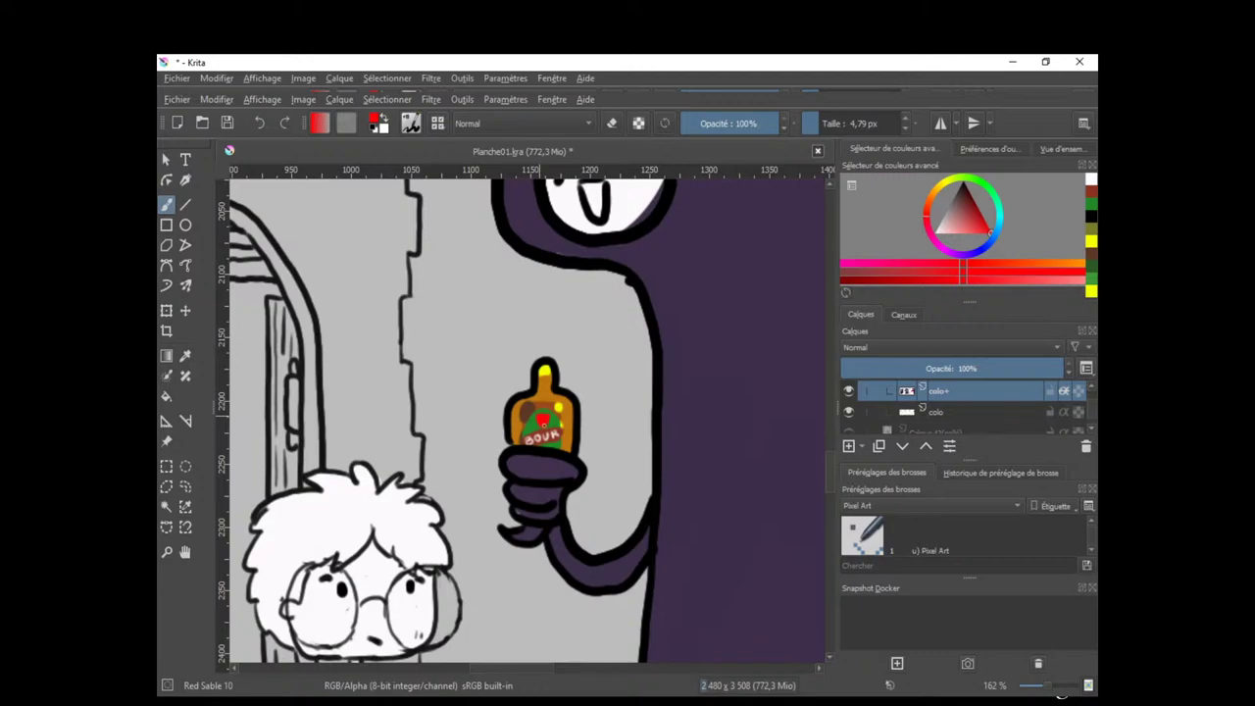
{"action": "left_click_drag", "start_coordinate": [544, 424], "coordinate": [543, 420]}
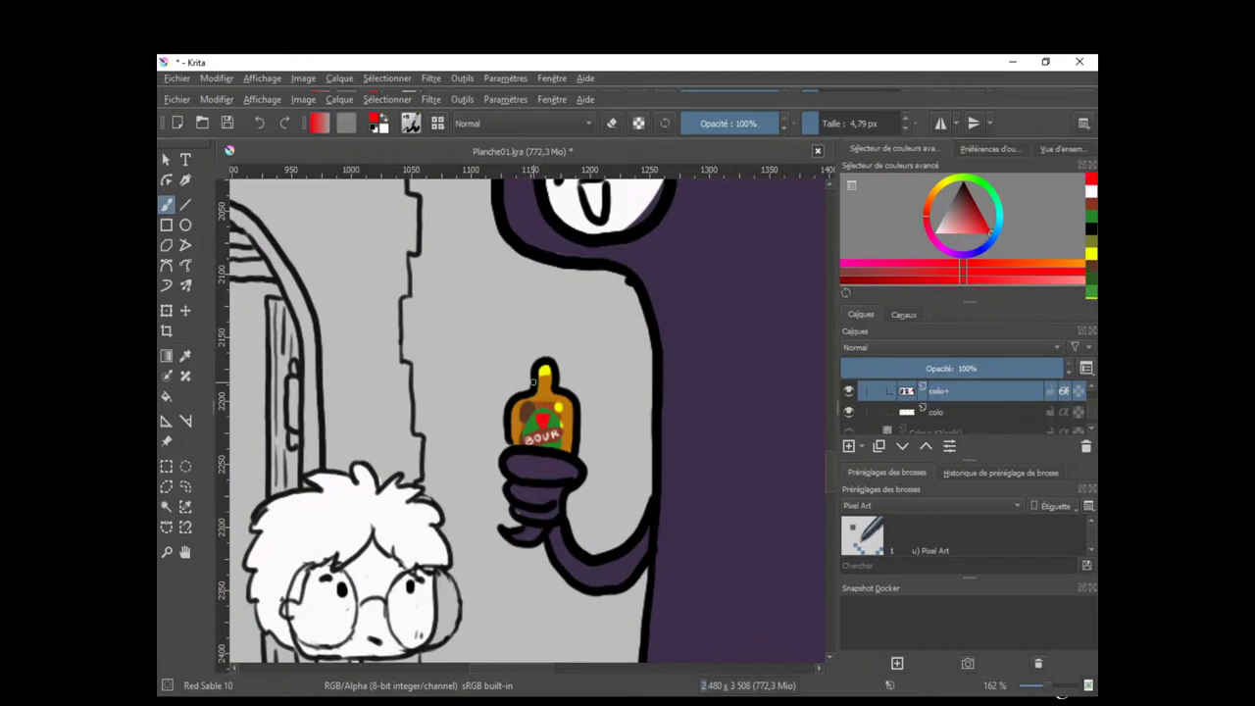
{"action": "left_click", "coordinate": [404, 535], "text": "ctrl"}
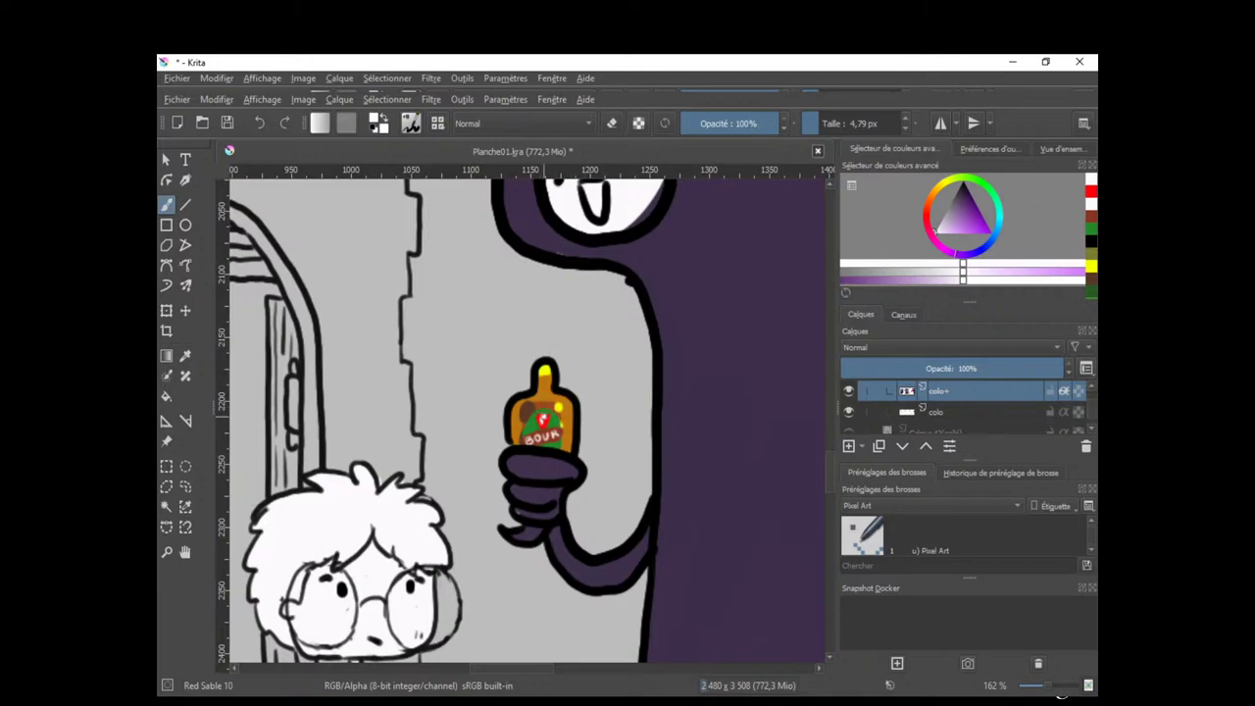
Flank the label's red emblem with bright yellow strokes and paint a dark brown band beneath the bottle's yellow cap.
{"action": "left_click", "coordinate": [947, 182]}
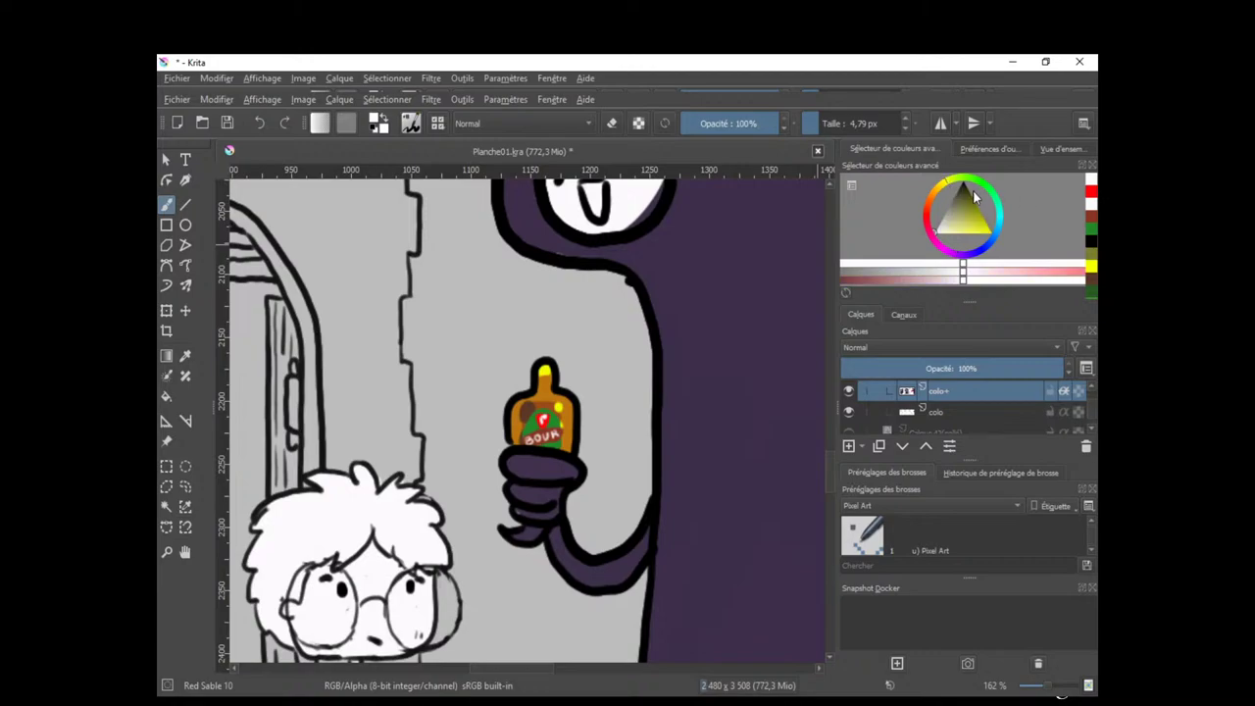
{"action": "left_click", "coordinate": [991, 232]}
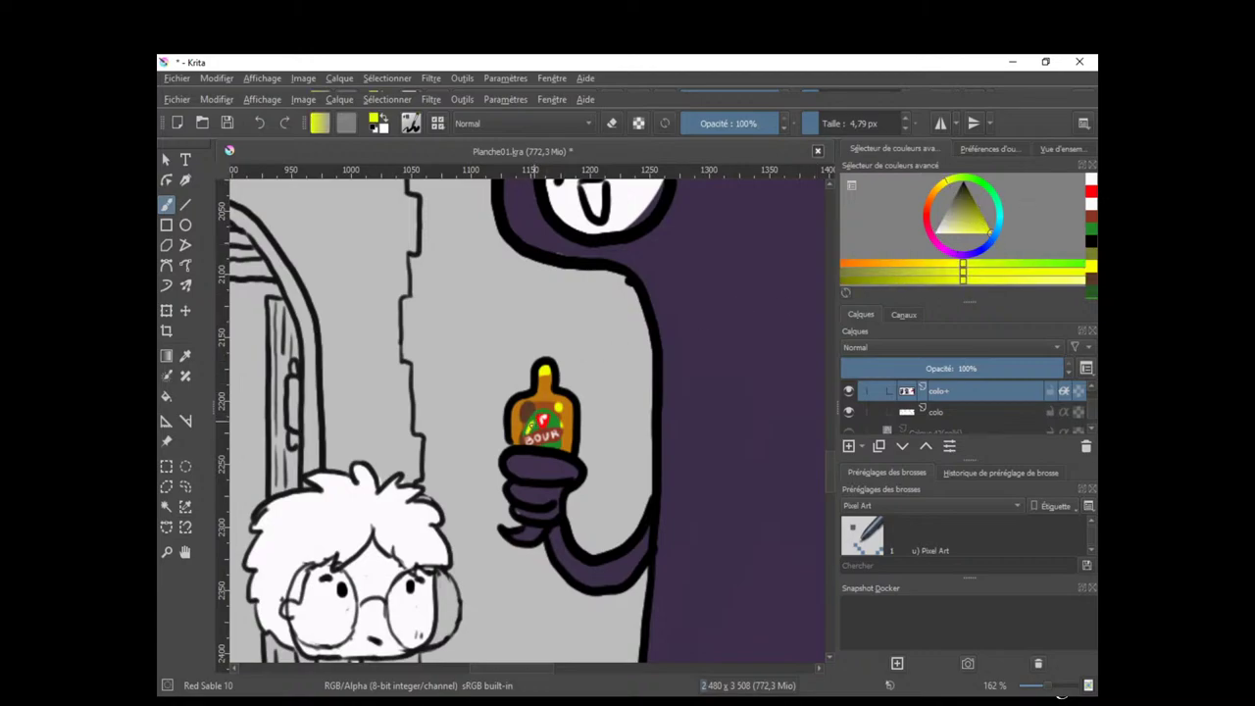
{"action": "left_click_drag", "start_coordinate": [533, 423], "coordinate": [544, 411]}
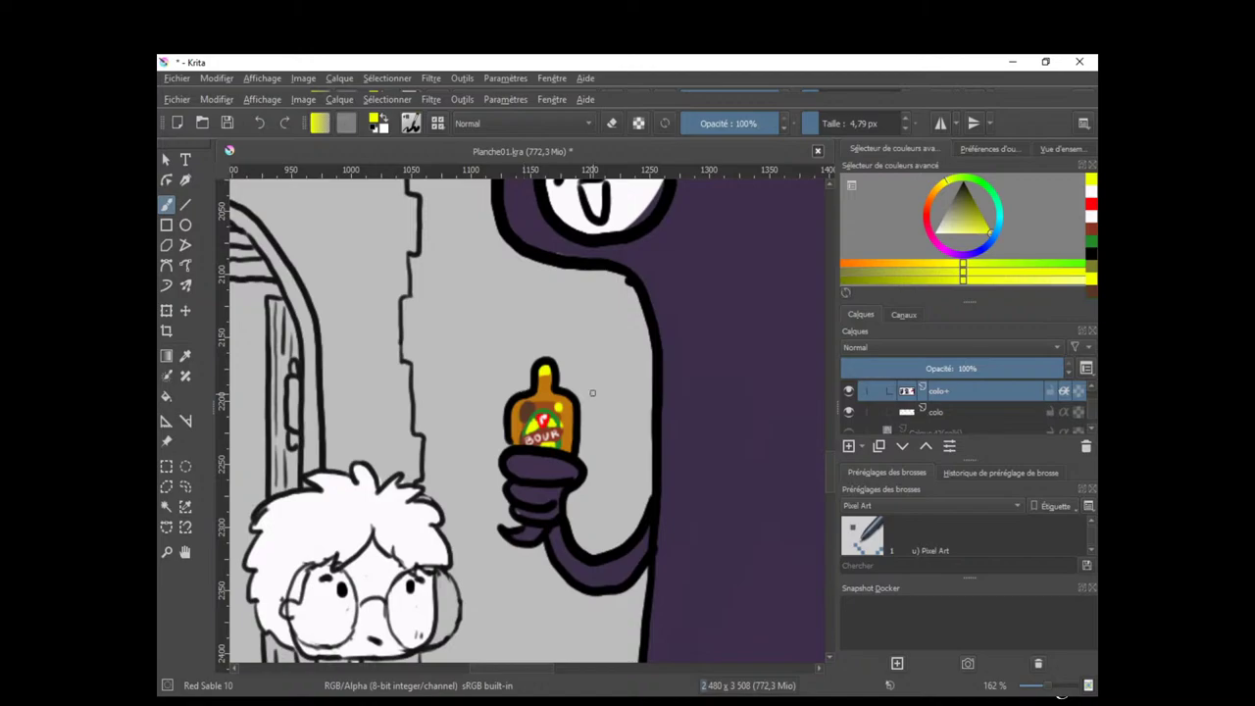
{"action": "left_click", "coordinate": [574, 431], "text": "ctrl"}
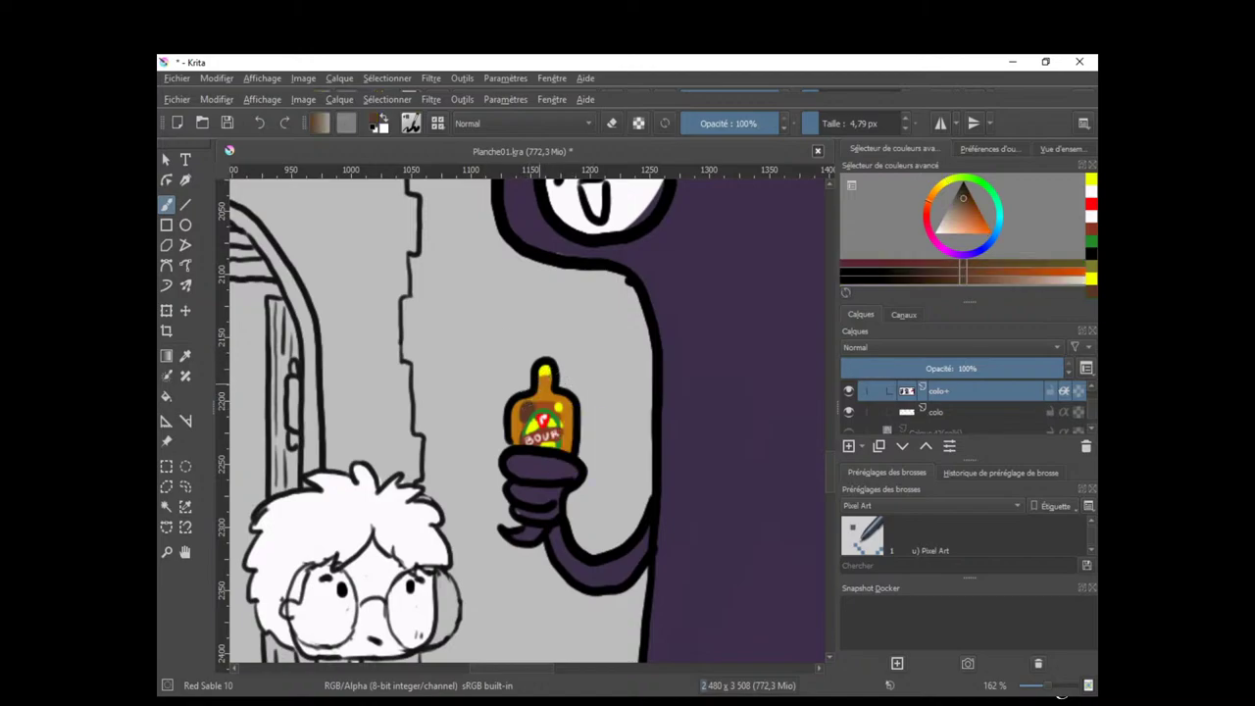
{"action": "left_click_drag", "start_coordinate": [543, 375], "coordinate": [549, 374]}
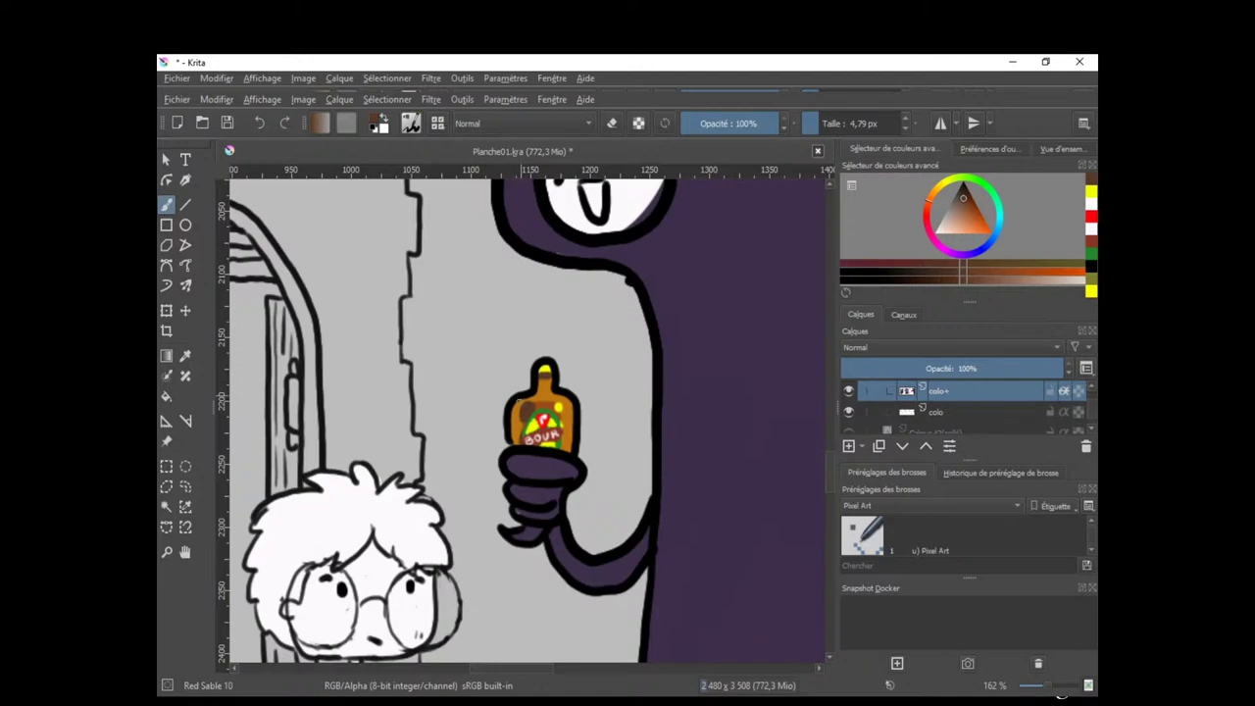
Enlarge the brush to 25.23 px, sample the lavender-grey face shadow in the pink creature's panel, and shade the right edge of the big monster's face.
{"action": "left_click_drag", "start_coordinate": [620, 416], "coordinate": [604, 506]}
{"action": "left_click", "coordinate": [645, 324], "text": "ctrl"}
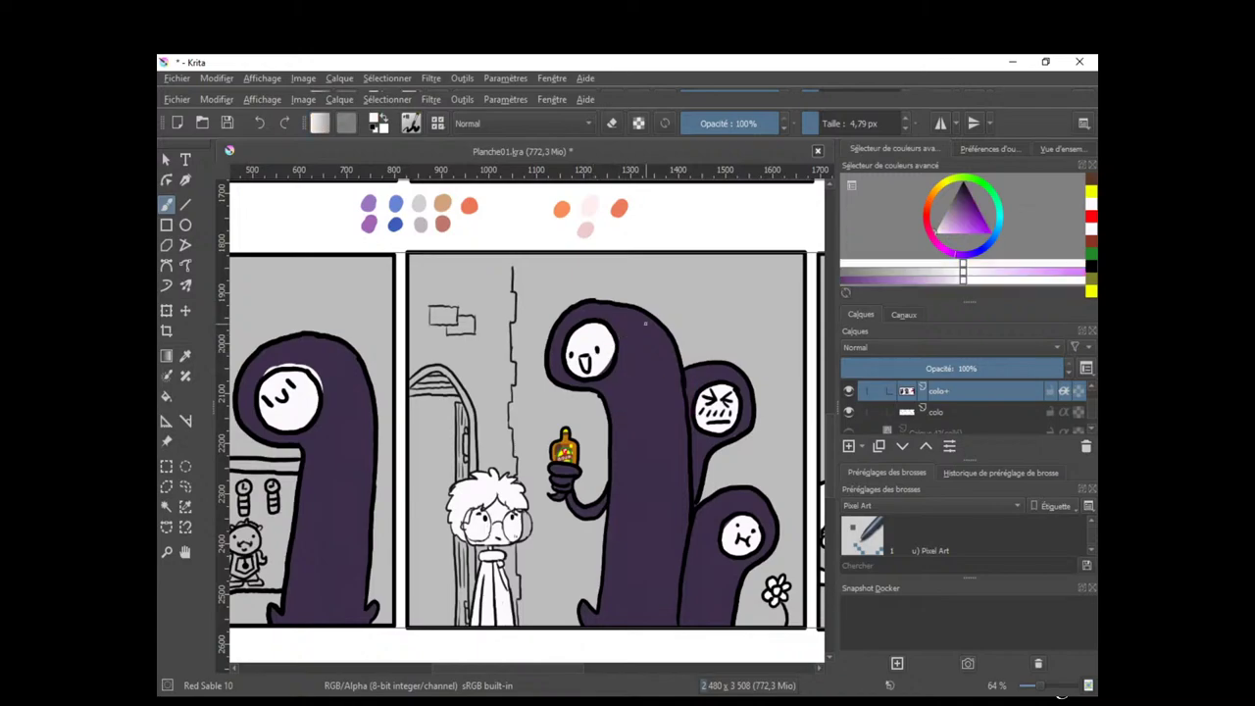
{"action": "mouse_move", "coordinate": [629, 448]}
{"action": "left_mouse_down"}
{"action": "mouse_move", "coordinate": [619, 474]}
{"action": "mouse_move", "coordinate": [675, 511]}
{"action": "mouse_move", "coordinate": [463, 531]}
{"action": "left_mouse_up"}
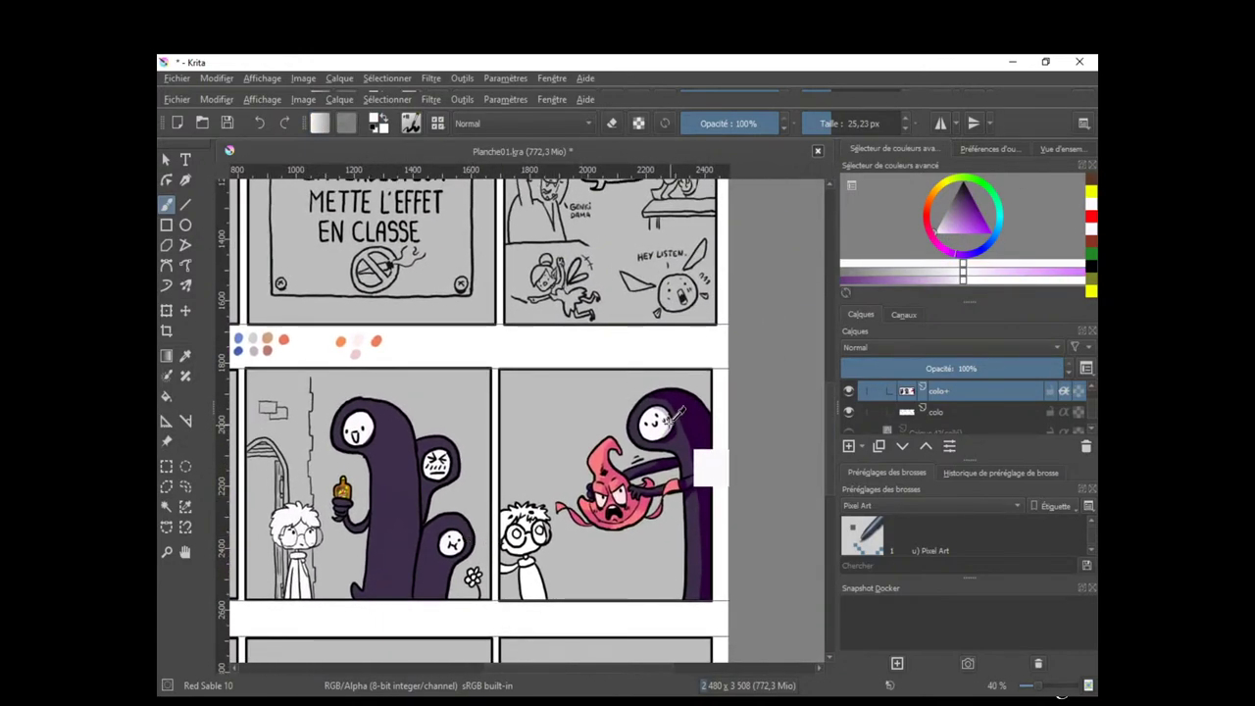
{"action": "left_click", "coordinate": [671, 427], "text": "ctrl"}
{"action": "left_click_drag", "start_coordinate": [678, 443], "coordinate": [684, 393]}
{"action": "left_click", "coordinate": [673, 406], "text": "ctrl"}
{"action": "left_click_drag", "start_coordinate": [539, 514], "coordinate": [712, 466]}
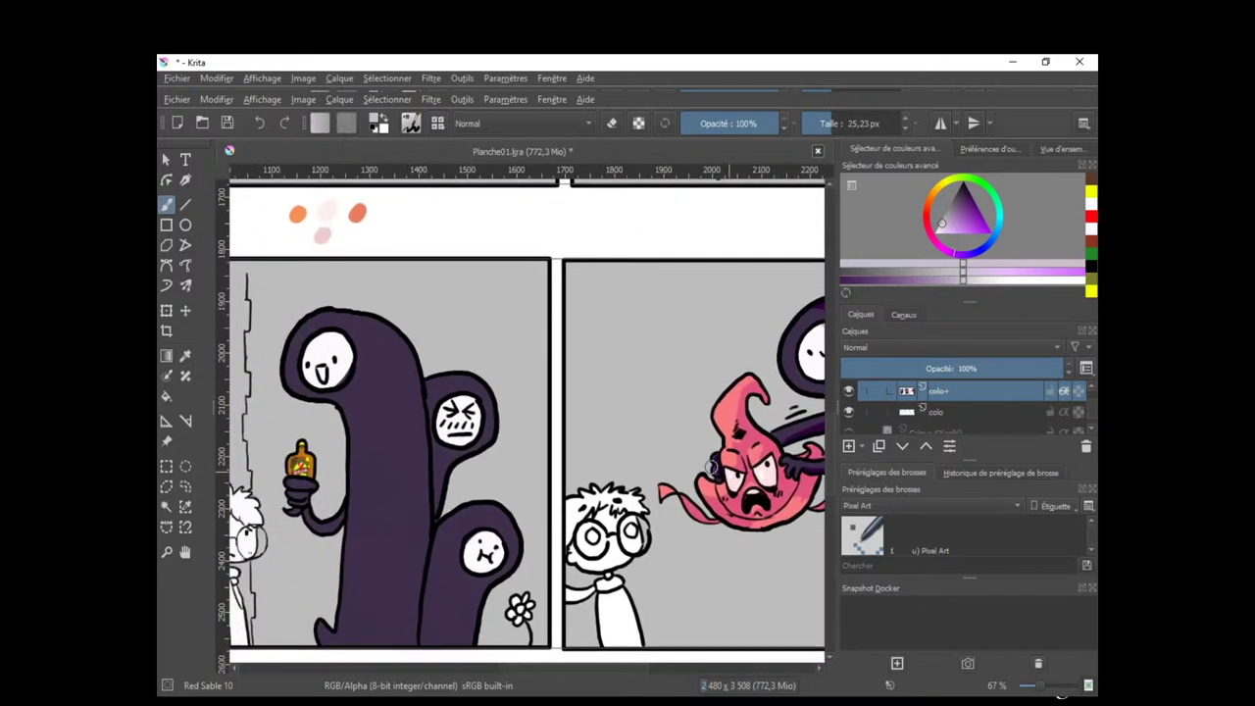
{"action": "left_click_drag", "start_coordinate": [486, 475], "coordinate": [535, 497]}
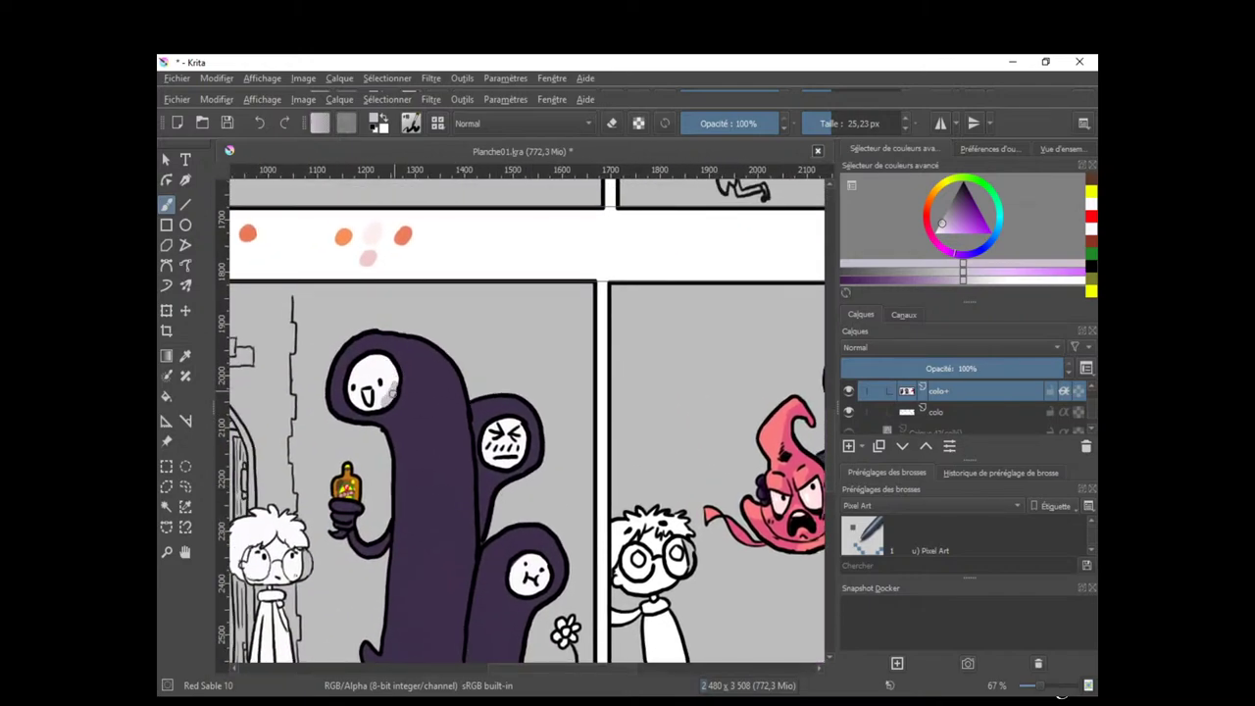
{"action": "left_click", "coordinate": [934, 407]}
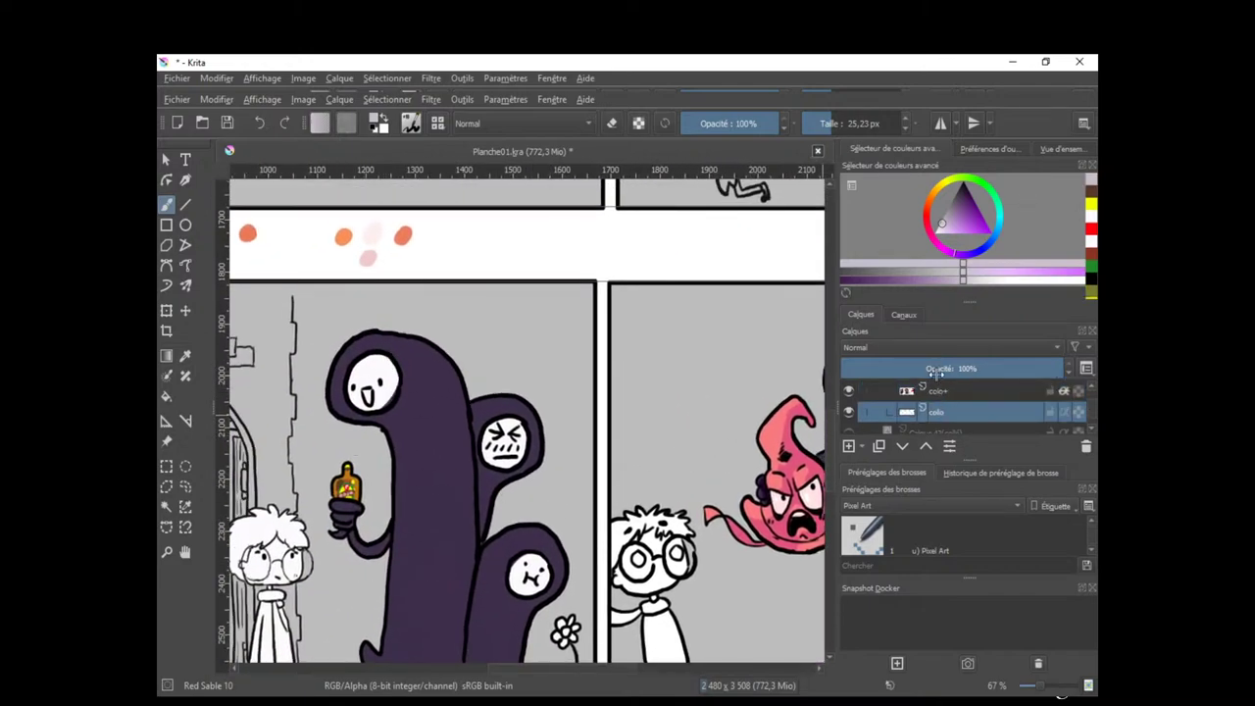
{"action": "left_click", "coordinate": [930, 392]}
{"action": "mouse_move", "coordinate": [390, 390]}
{"action": "left_mouse_down"}
{"action": "mouse_move", "coordinate": [404, 388]}
{"action": "mouse_move", "coordinate": [400, 368]}
{"action": "left_mouse_up"}
{"action": "key", "text": "ctrl+z"}
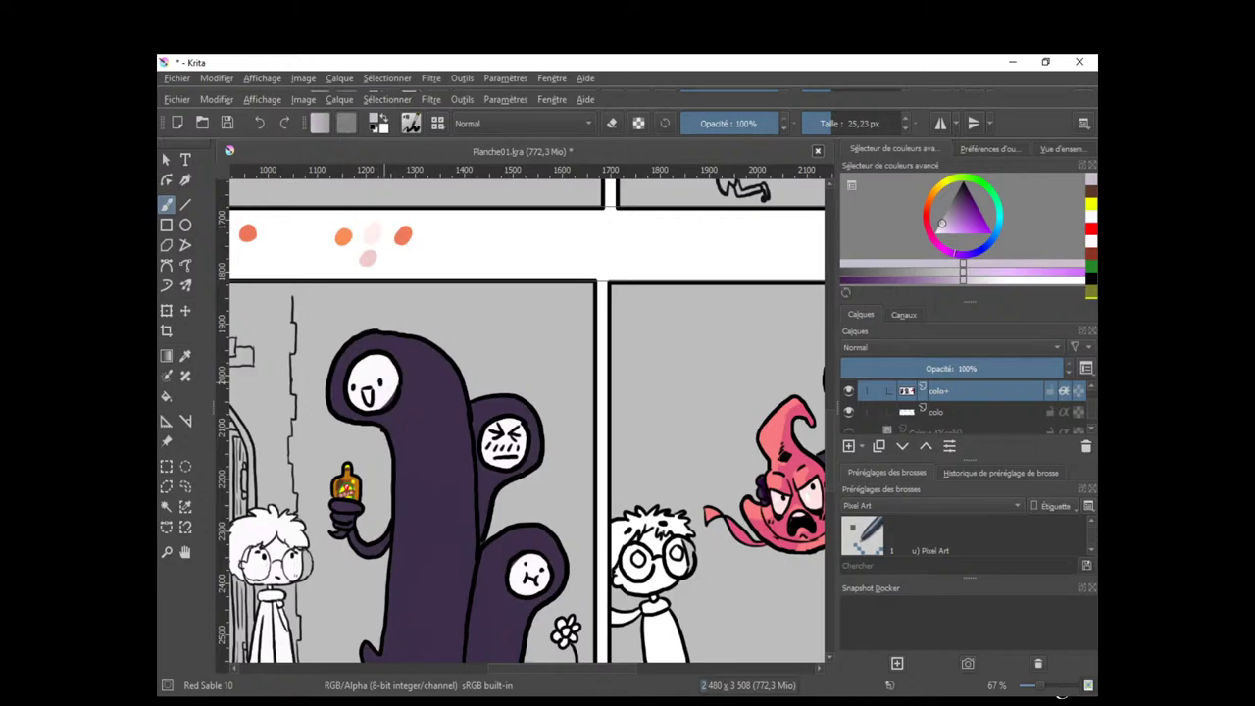
{"action": "mouse_move", "coordinate": [423, 437]}
{"action": "left_mouse_down"}
{"action": "mouse_move", "coordinate": [432, 421]}
{"action": "mouse_move", "coordinate": [441, 431]}
{"action": "mouse_move", "coordinate": [591, 398]}
{"action": "left_mouse_up"}
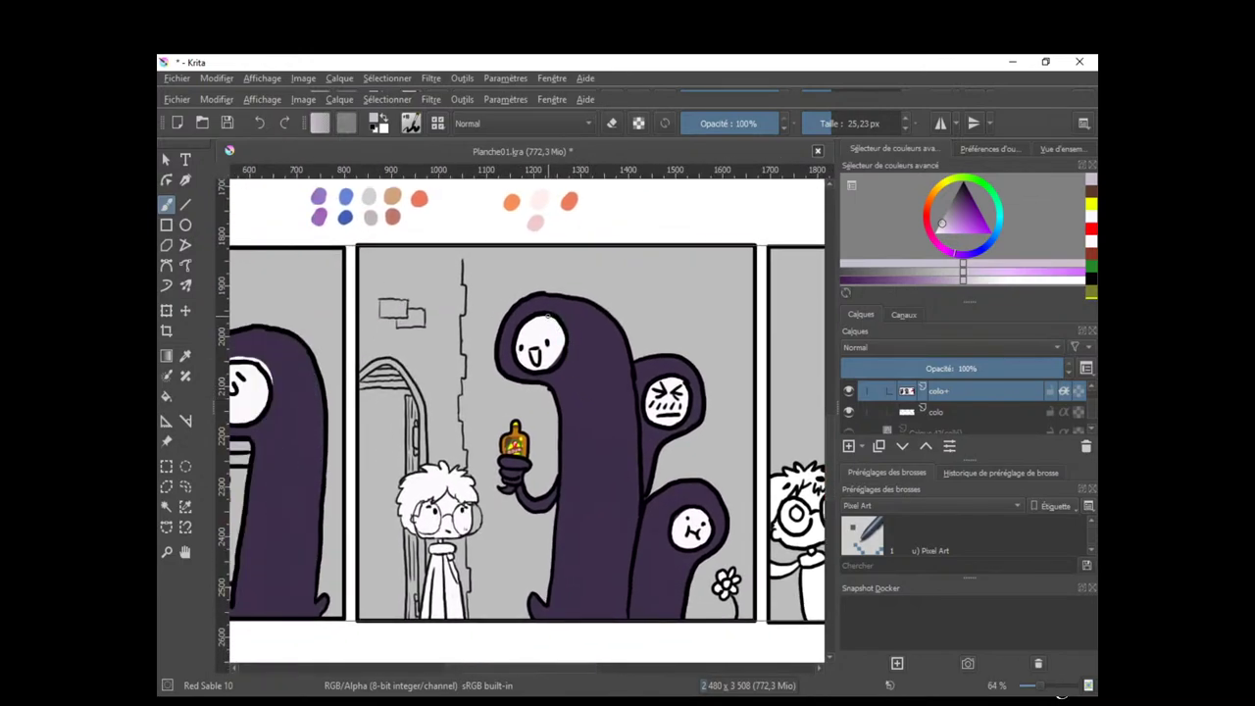
{"action": "left_click_drag", "start_coordinate": [530, 355], "coordinate": [542, 347]}
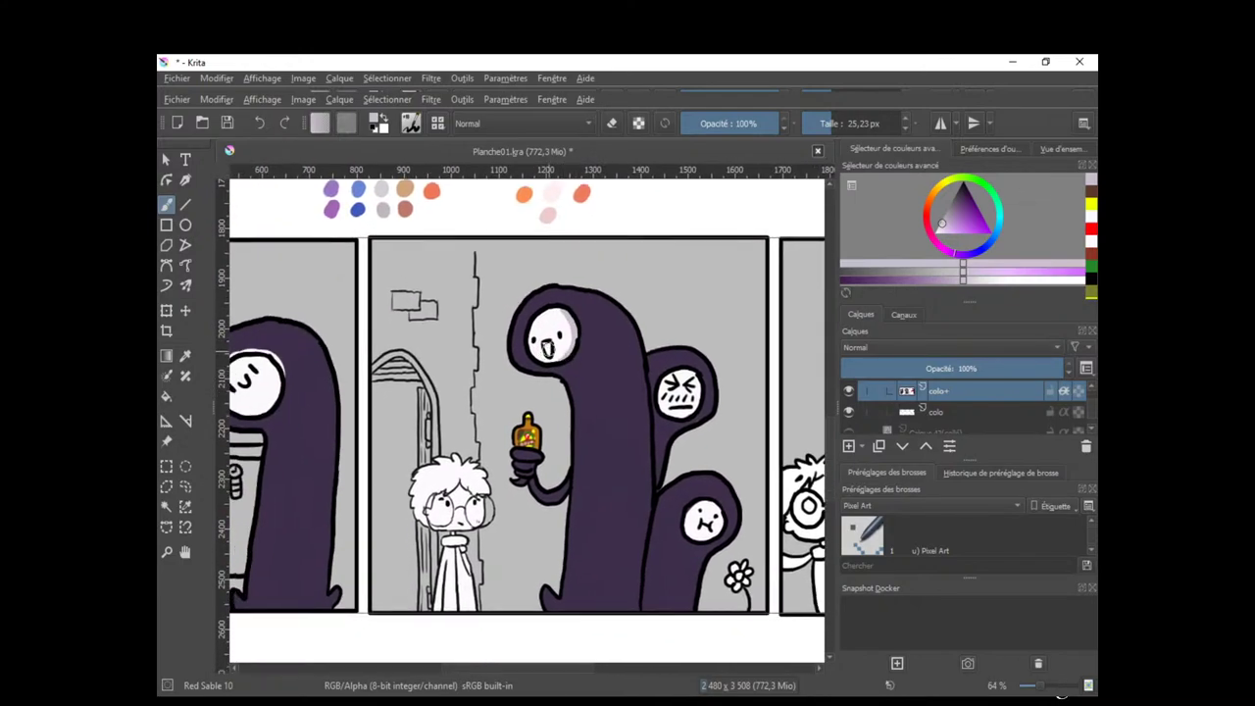
{"action": "left_click_drag", "start_coordinate": [695, 380], "coordinate": [711, 406]}
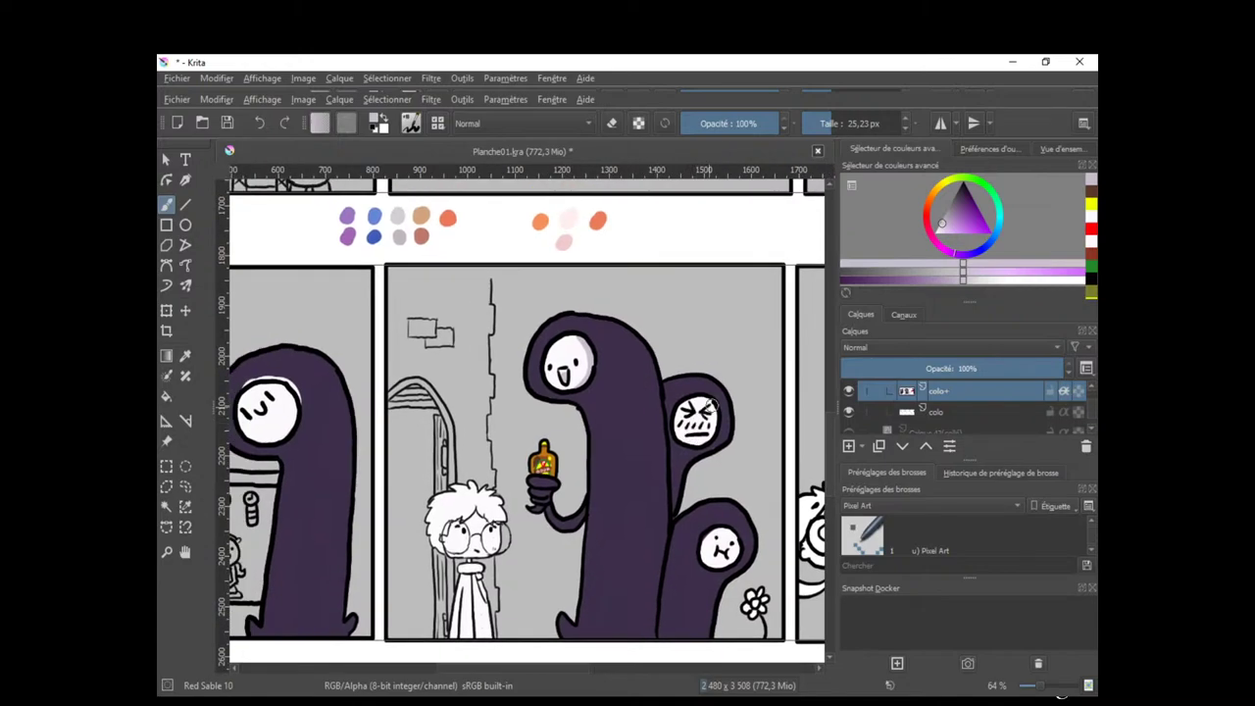
Cover the white gap above the monster's face in the neighbouring clocks-poster panel with its dark purple body colour.
{"action": "left_click_drag", "start_coordinate": [623, 479], "coordinate": [755, 479]}
{"action": "left_click", "coordinate": [455, 391], "text": "ctrl"}
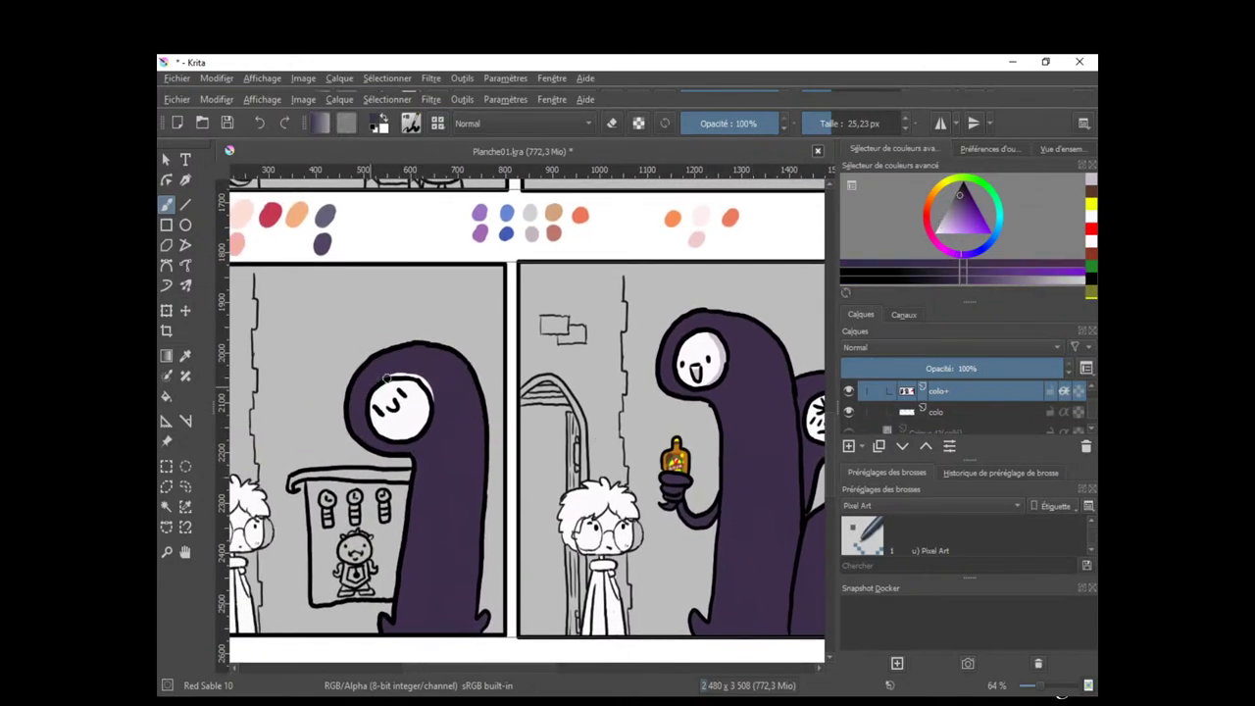
{"action": "left_click", "coordinate": [435, 405]}
{"action": "left_click_drag", "start_coordinate": [462, 506], "coordinate": [533, 532]}
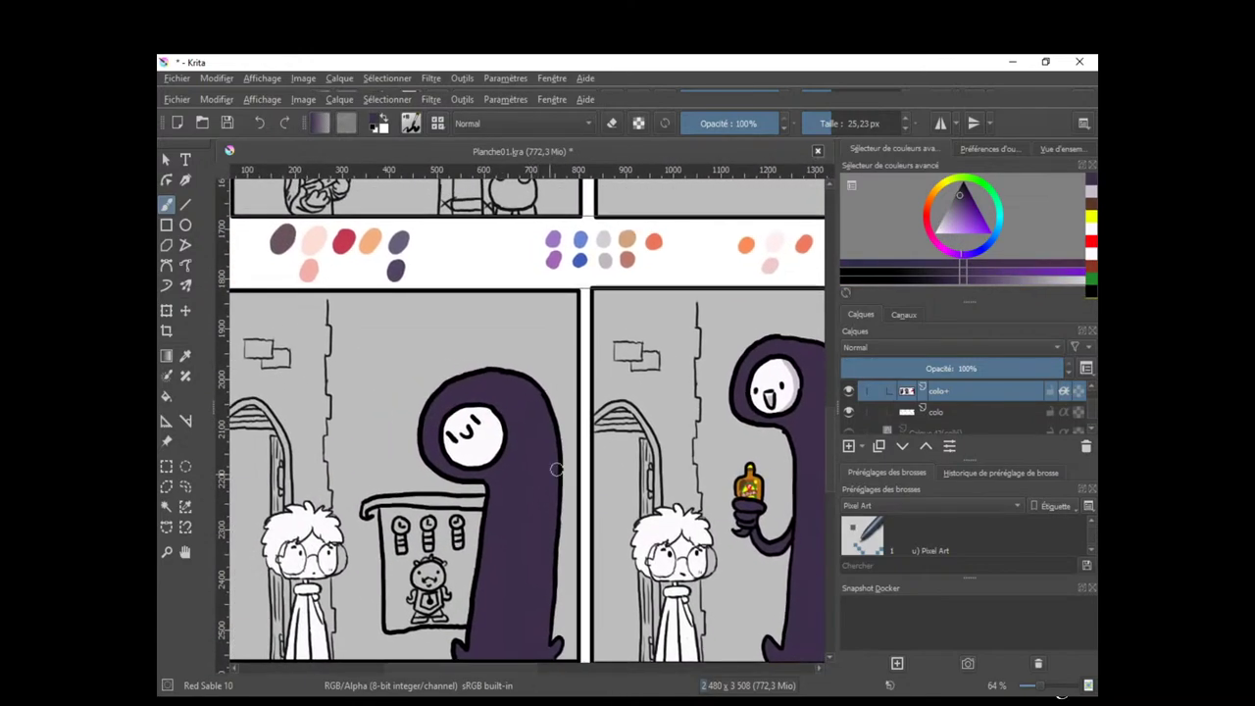
{"action": "left_click_drag", "start_coordinate": [561, 492], "coordinate": [559, 471]}
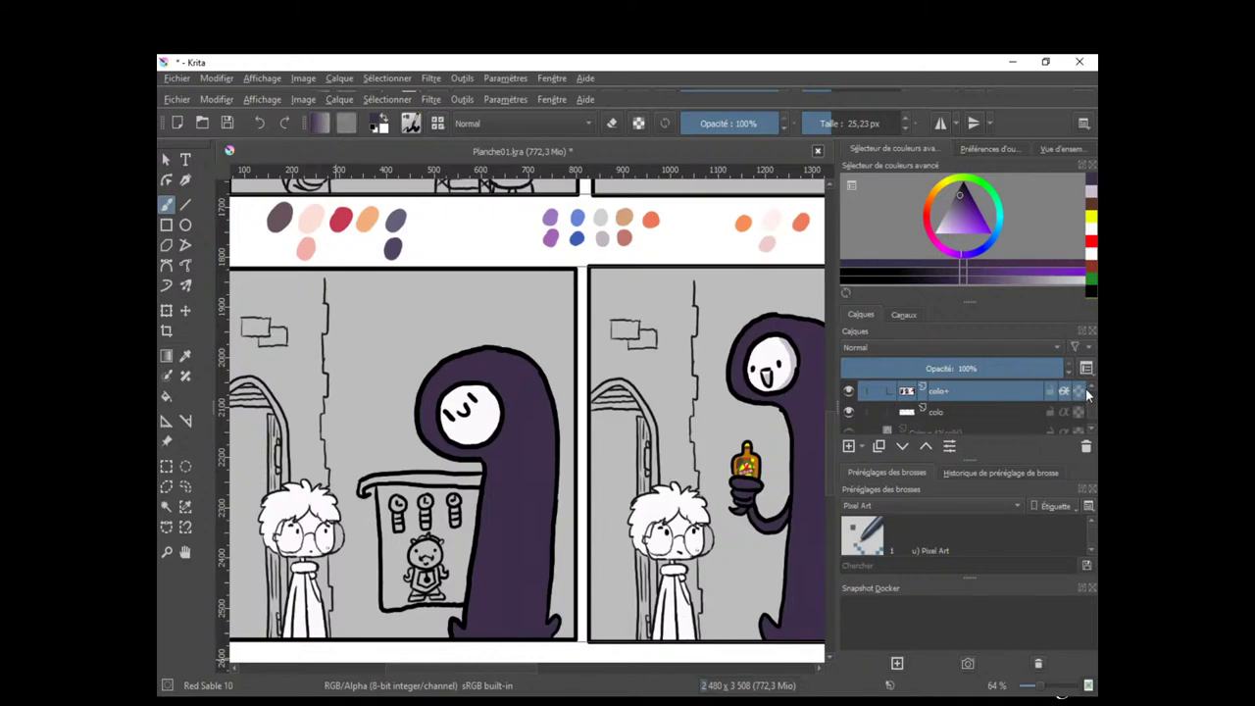
Shade the squinting monster's face behind the big monster with lavender-grey, leaving its right side white.
{"action": "left_click_drag", "start_coordinate": [677, 546], "coordinate": [569, 561]}
{"action": "scroll", "coordinate": [602, 542], "scroll_direction": "up", "scroll_amount": 1}
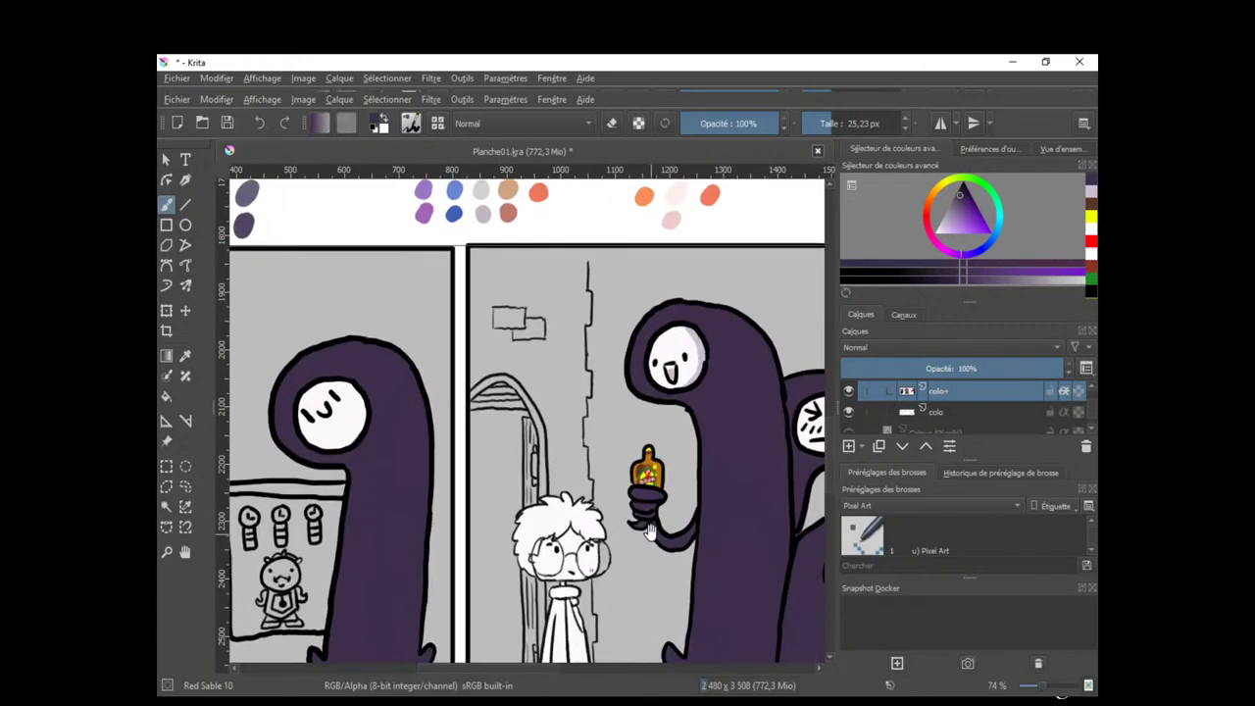
{"action": "left_click_drag", "start_coordinate": [651, 532], "coordinate": [585, 524]}
{"action": "left_click_drag", "start_coordinate": [694, 534], "coordinate": [656, 532]}
{"action": "scroll", "coordinate": [762, 483], "scroll_direction": "down", "scroll_amount": 2}
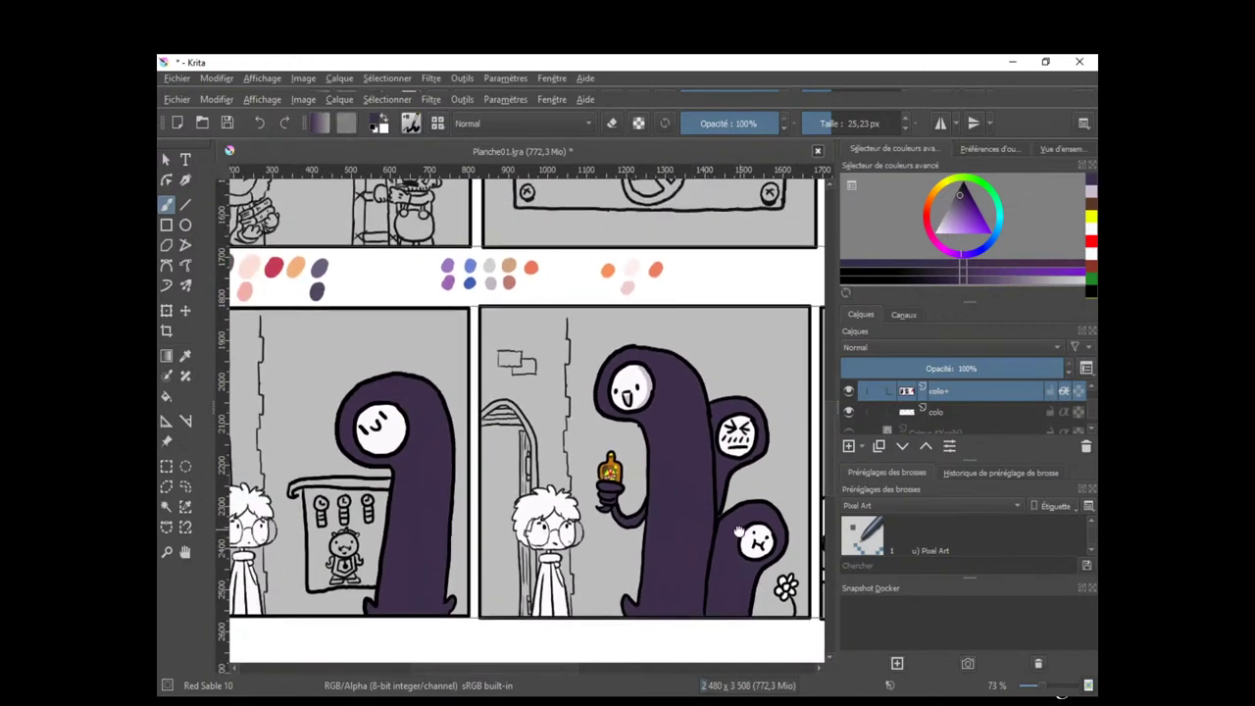
{"action": "left_click_drag", "start_coordinate": [810, 506], "coordinate": [499, 519]}
{"action": "left_click", "coordinate": [763, 432], "text": "ctrl"}
{"action": "scroll", "coordinate": [415, 488], "scroll_direction": "up", "scroll_amount": 3}
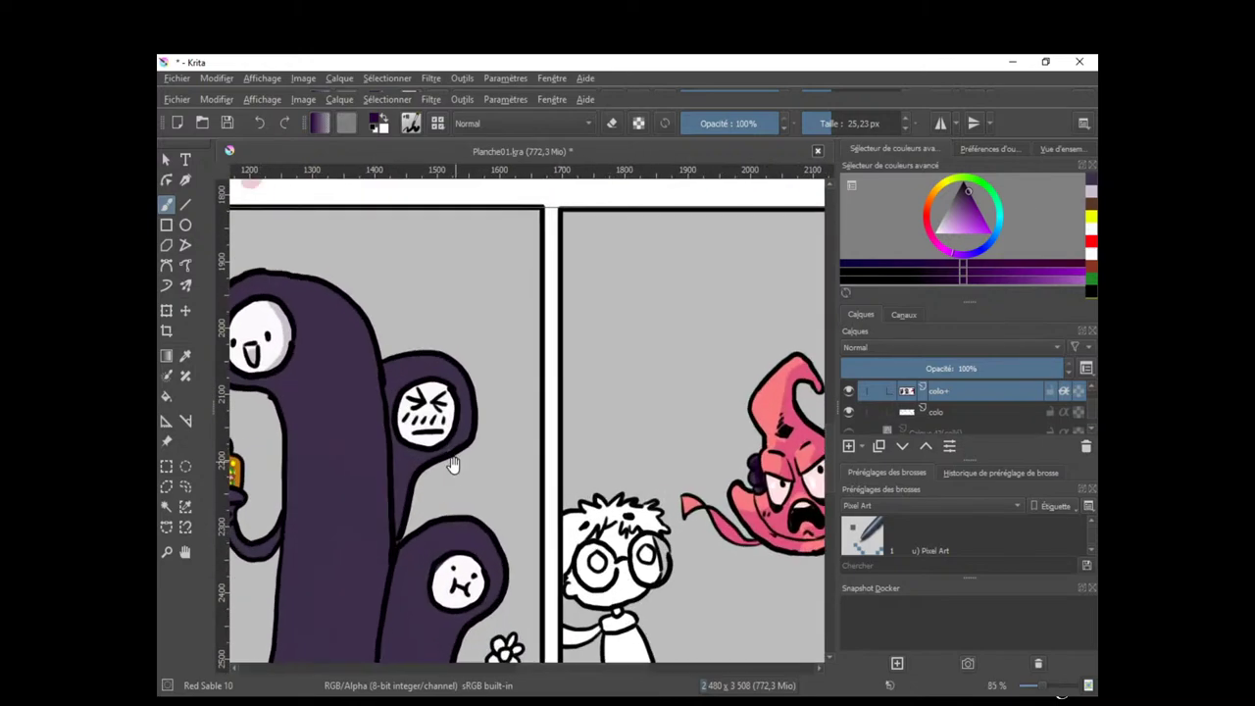
{"action": "left_click_drag", "start_coordinate": [454, 468], "coordinate": [558, 413]}
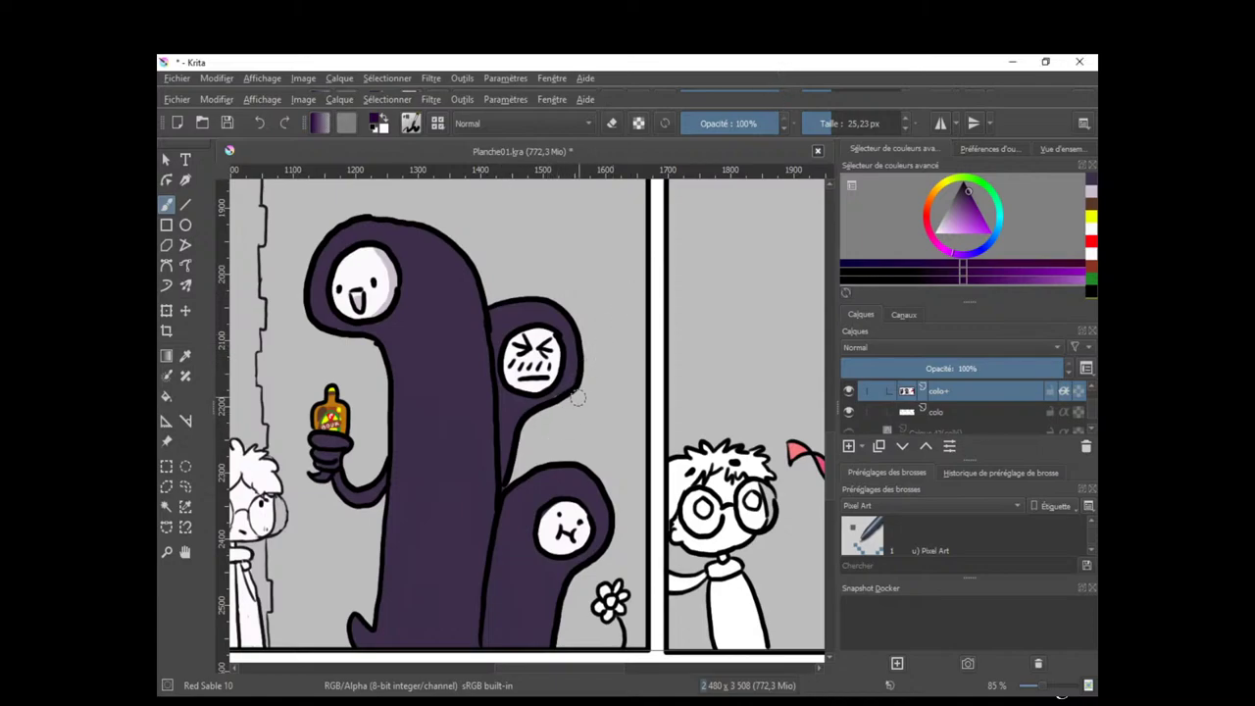
{"action": "left_click_drag", "start_coordinate": [589, 425], "coordinate": [630, 441]}
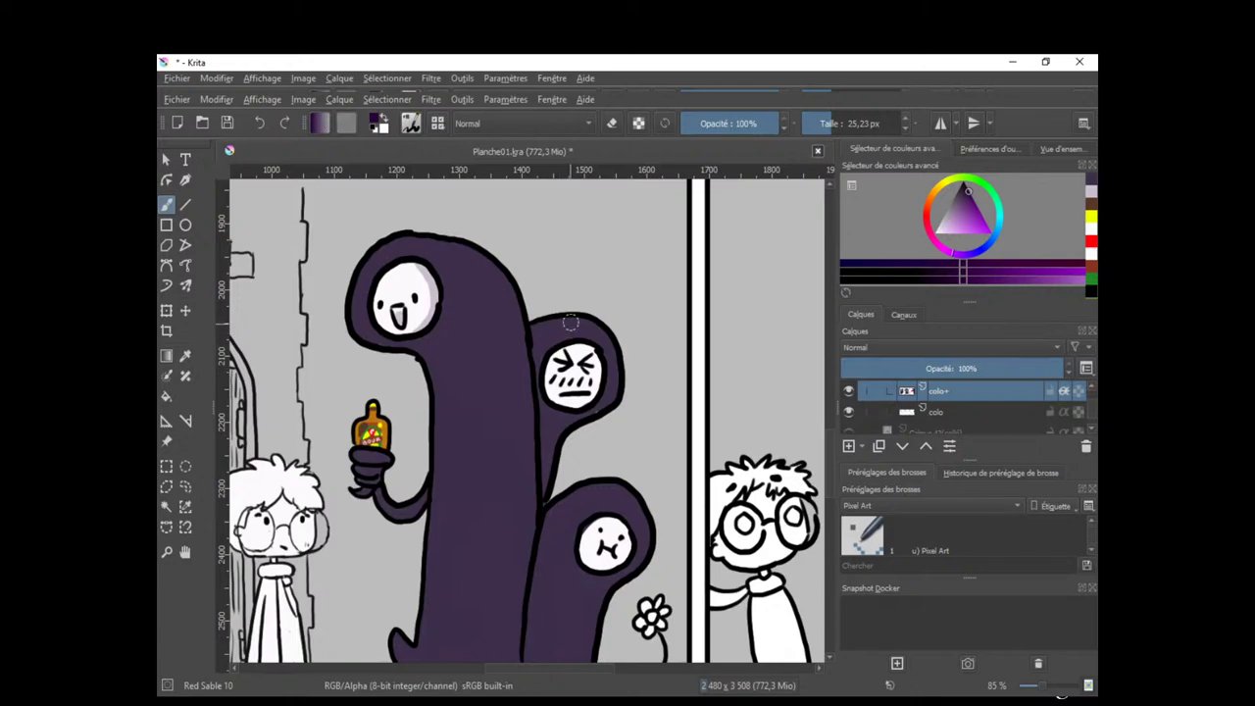
{"action": "left_click", "coordinate": [568, 349], "text": "ctrl"}
{"action": "mouse_move", "coordinate": [577, 349]}
{"action": "left_mouse_down"}
{"action": "mouse_move", "coordinate": [582, 400]}
{"action": "mouse_move", "coordinate": [576, 351]}
{"action": "mouse_move", "coordinate": [553, 386]}
{"action": "mouse_move", "coordinate": [574, 359]}
{"action": "mouse_move", "coordinate": [583, 393]}
{"action": "left_mouse_up"}
Sample the deep purple shadow in the pink creature's panel and shade the left side and stalk of the squinting monster.
{"action": "left_click_drag", "start_coordinate": [749, 479], "coordinate": [556, 509]}
{"action": "left_click", "coordinate": [769, 370], "text": "ctrl"}
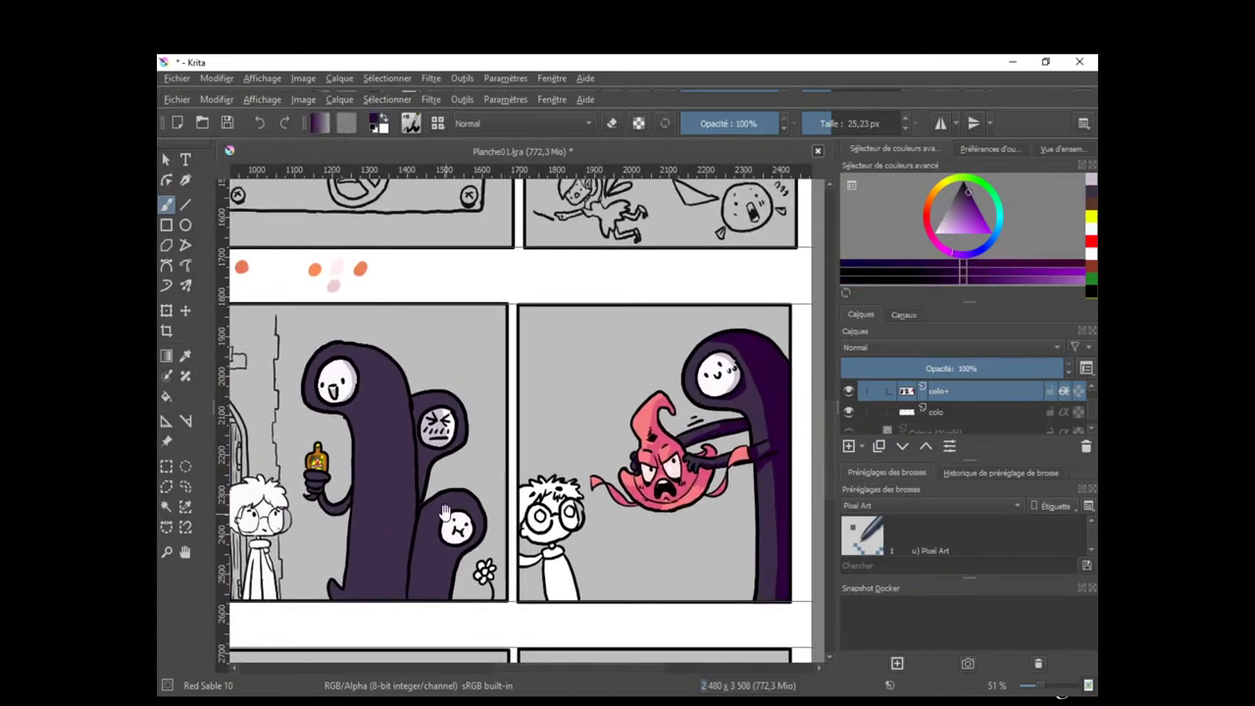
{"action": "scroll", "coordinate": [591, 365], "scroll_direction": "up", "scroll_amount": 3}
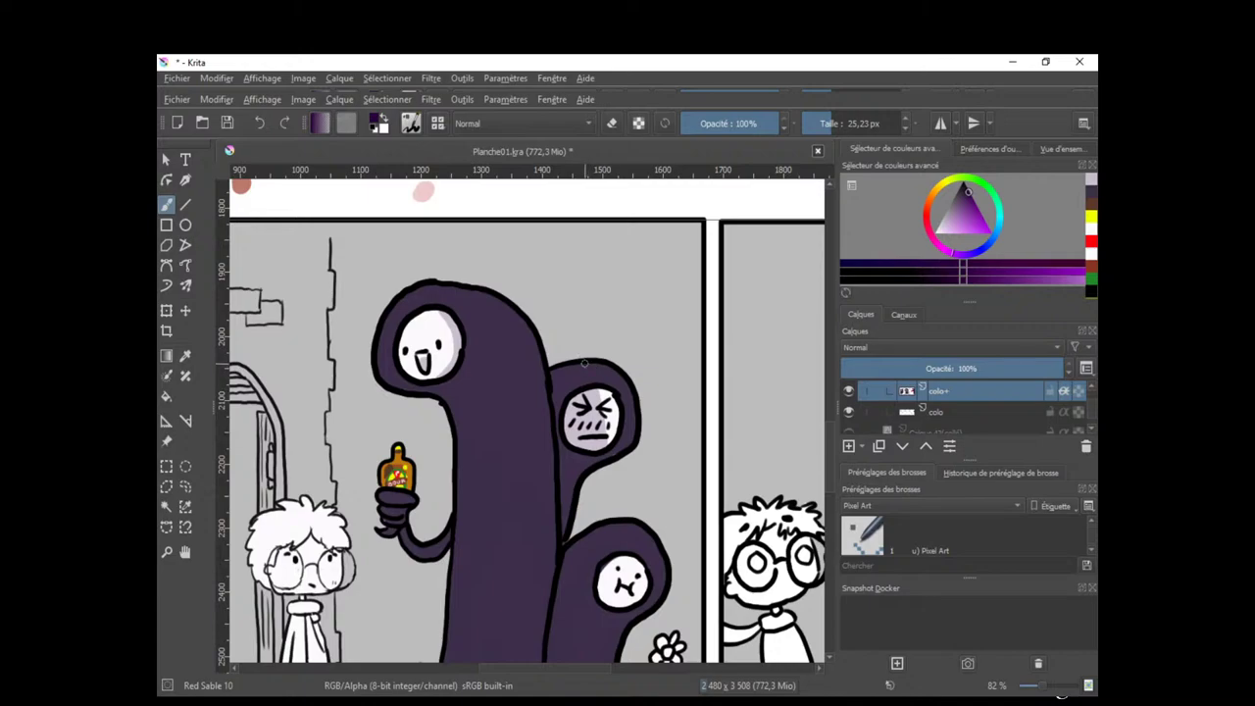
{"action": "mouse_move", "coordinate": [587, 364]}
{"action": "left_mouse_down"}
{"action": "mouse_move", "coordinate": [594, 383]}
{"action": "mouse_move", "coordinate": [561, 379]}
{"action": "left_mouse_up"}
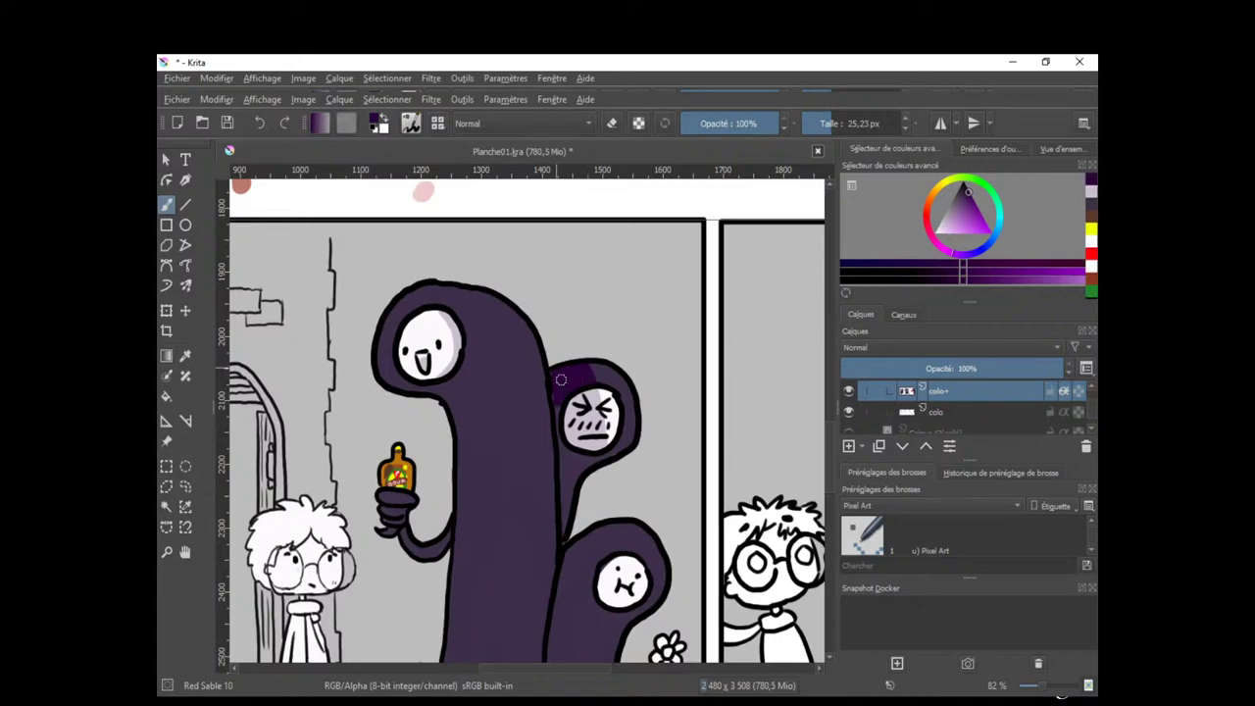
{"action": "left_click_drag", "start_coordinate": [557, 451], "coordinate": [560, 445]}
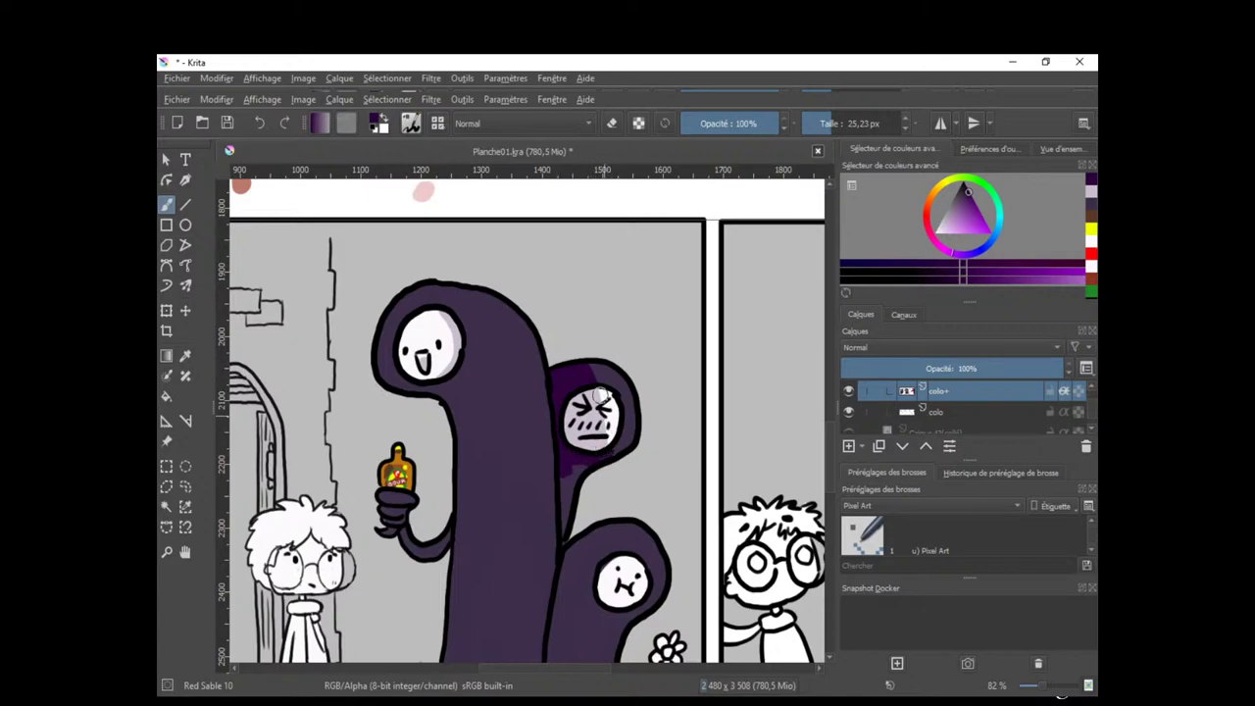
{"action": "left_click_drag", "start_coordinate": [592, 463], "coordinate": [565, 467]}
{"action": "left_click_drag", "start_coordinate": [562, 524], "coordinate": [563, 535]}
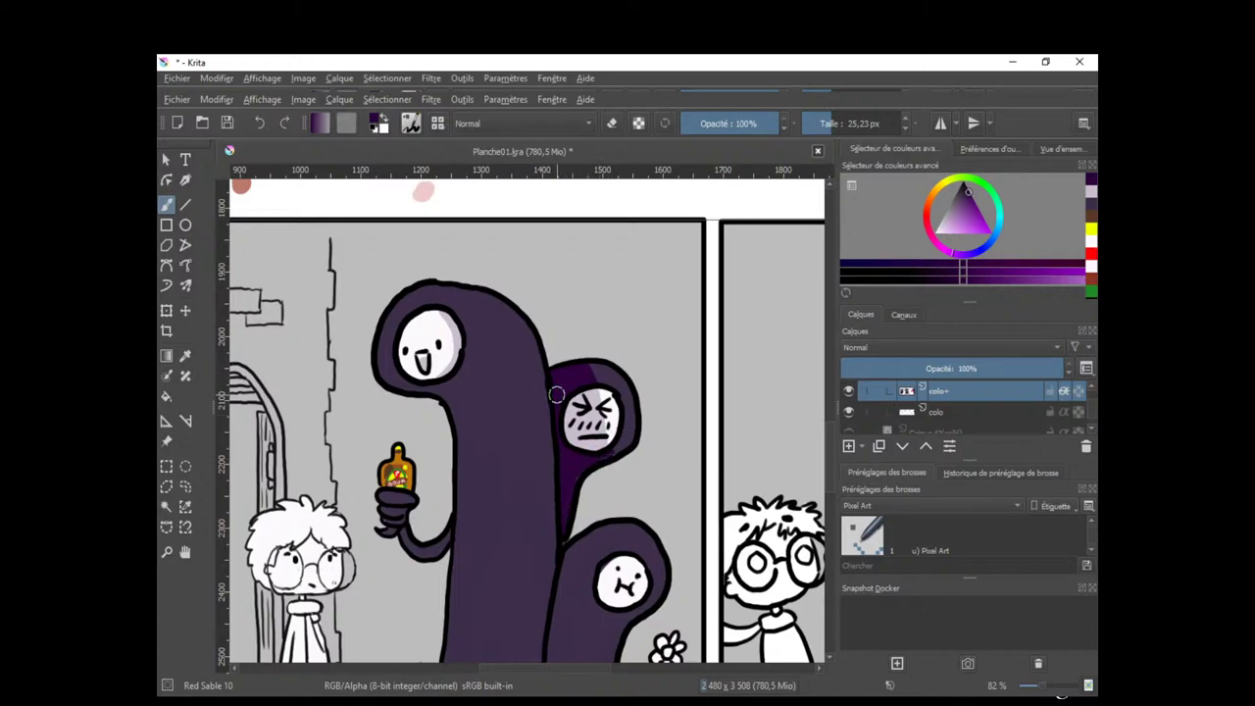
Paint deep purple shadow over the smallest monster's hood and body, leaving a lighter strip along its right side.
{"action": "left_click_drag", "start_coordinate": [632, 441], "coordinate": [623, 340]}
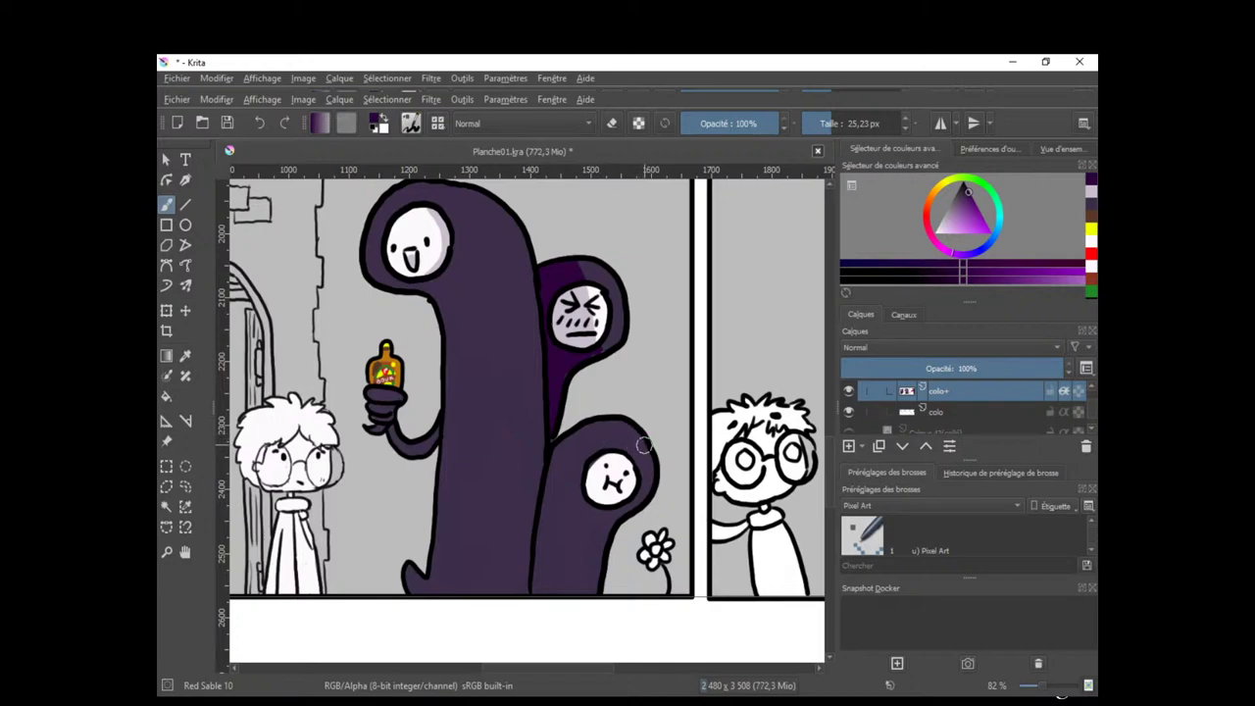
{"action": "left_click_drag", "start_coordinate": [647, 445], "coordinate": [635, 451]}
{"action": "left_click_drag", "start_coordinate": [595, 512], "coordinate": [563, 591]}
{"action": "mouse_move", "coordinate": [556, 452]}
{"action": "left_mouse_down"}
{"action": "mouse_move", "coordinate": [539, 593]}
{"action": "mouse_move", "coordinate": [549, 599]}
{"action": "mouse_move", "coordinate": [565, 539]}
{"action": "mouse_move", "coordinate": [536, 599]}
{"action": "left_mouse_up"}
{"action": "key", "text": "ctrl+z"}
{"action": "left_click_drag", "start_coordinate": [587, 478], "coordinate": [600, 562]}
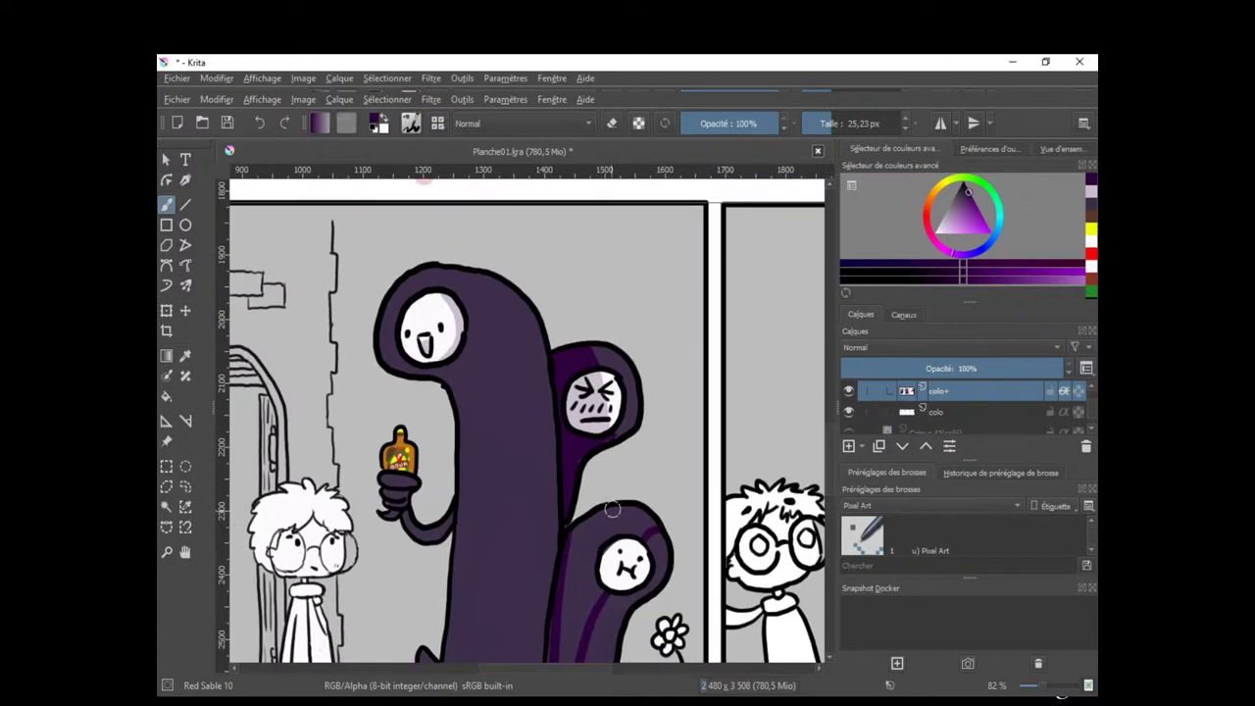
{"action": "mouse_move", "coordinate": [614, 519]}
{"action": "left_mouse_down"}
{"action": "mouse_move", "coordinate": [630, 469]}
{"action": "mouse_move", "coordinate": [605, 449]}
{"action": "mouse_move", "coordinate": [580, 634]}
{"action": "mouse_move", "coordinate": [623, 536]}
{"action": "mouse_move", "coordinate": [598, 543]}
{"action": "mouse_move", "coordinate": [598, 481]}
{"action": "mouse_move", "coordinate": [603, 472]}
{"action": "mouse_move", "coordinate": [588, 530]}
{"action": "mouse_move", "coordinate": [611, 530]}
{"action": "mouse_move", "coordinate": [624, 490]}
{"action": "mouse_move", "coordinate": [611, 504]}
{"action": "mouse_move", "coordinate": [650, 467]}
{"action": "left_mouse_up"}
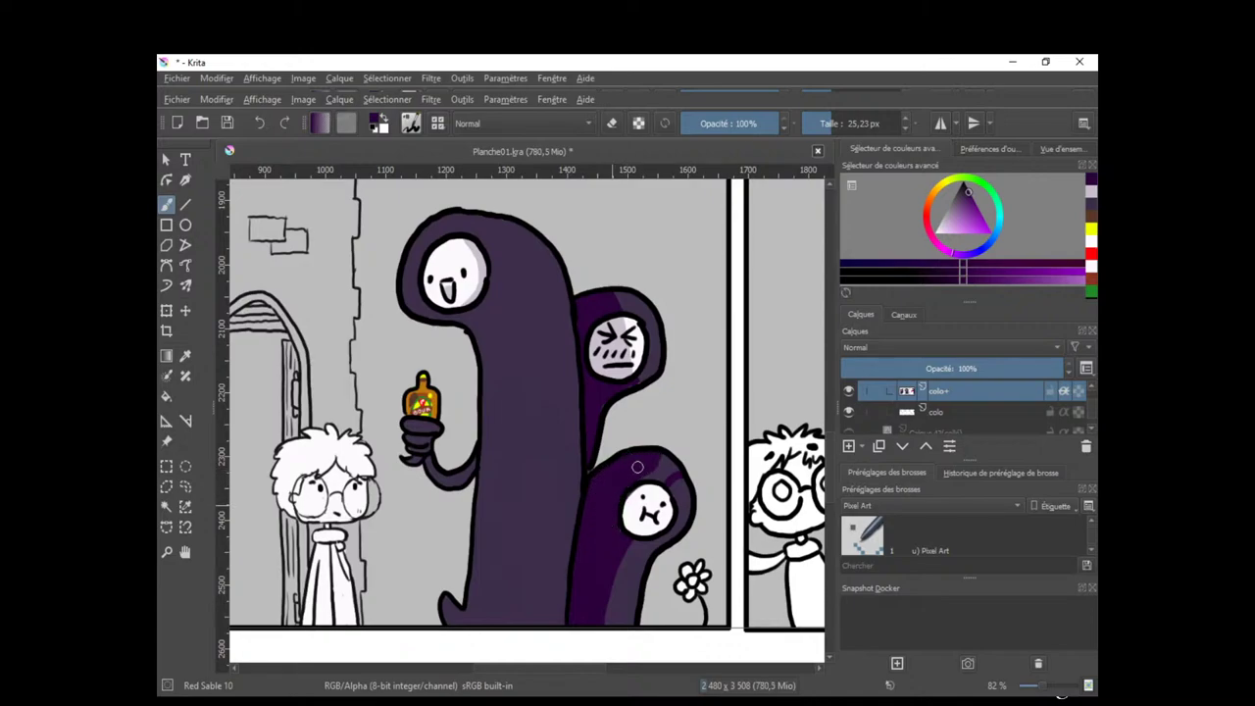
{"action": "left_click_drag", "start_coordinate": [656, 468], "coordinate": [669, 449]}
Shade the left side of the smallest monster's face with lavender-grey sampled from the squinting monster, leaving the rest white.
{"action": "left_click", "coordinate": [629, 315], "text": "ctrl"}
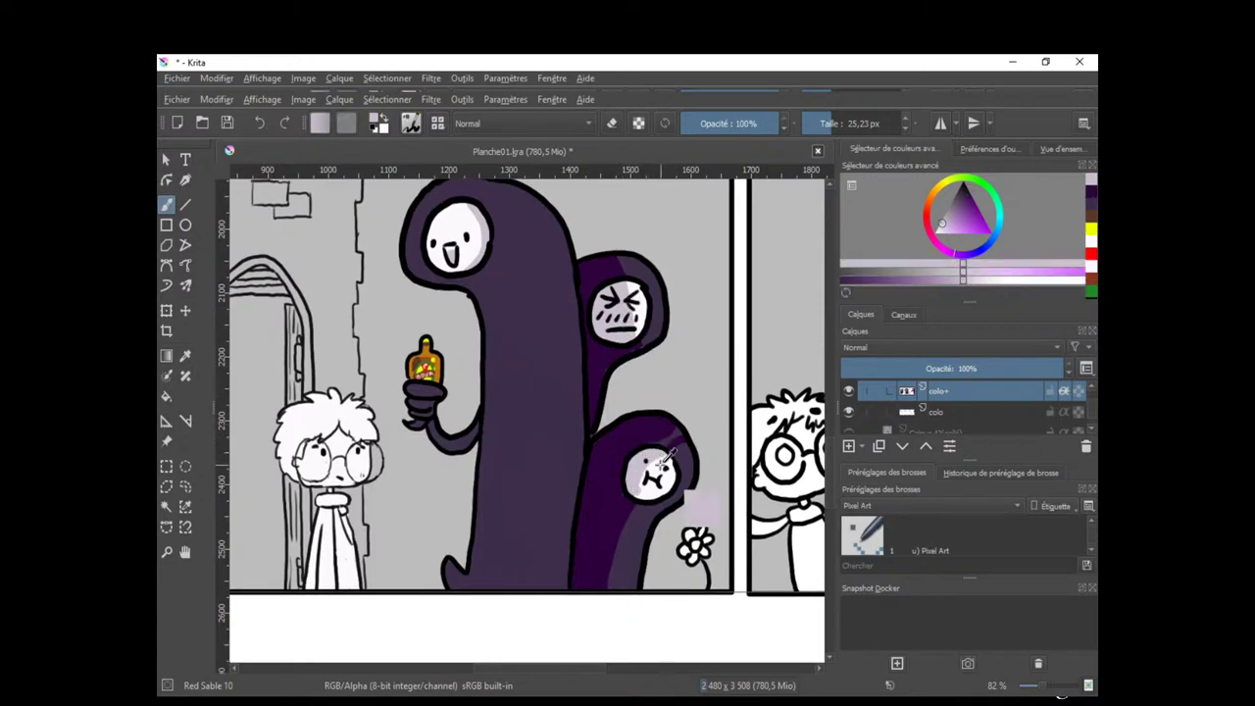
{"action": "key", "text": "e"}
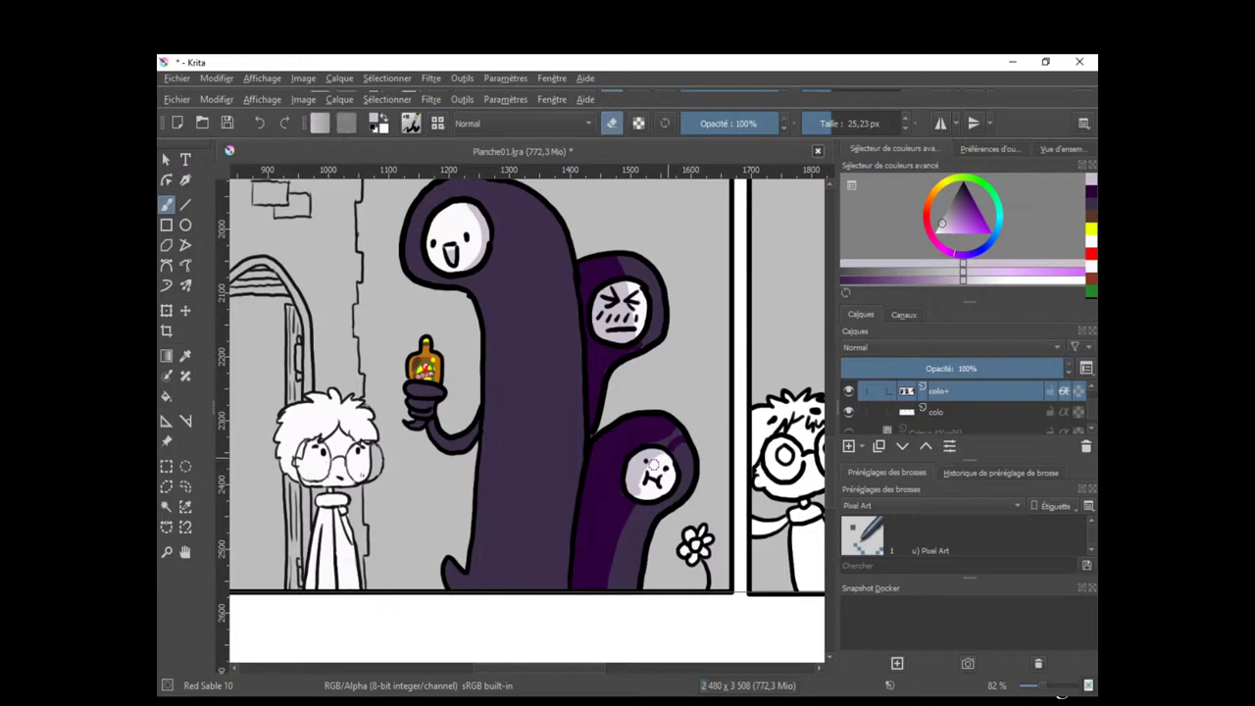
{"action": "key", "text": "e"}
{"action": "left_click", "coordinate": [685, 440], "text": "ctrl"}
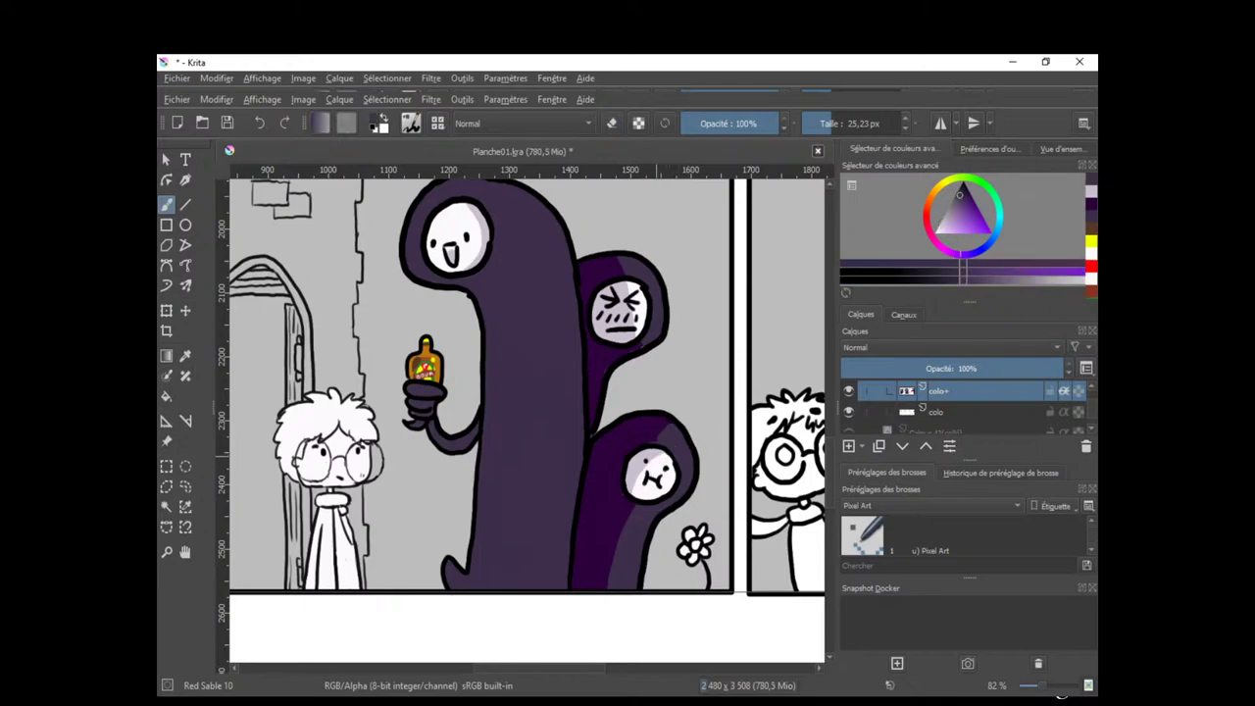
{"action": "left_click", "coordinate": [659, 455], "text": "ctrl"}
{"action": "left_click_drag", "start_coordinate": [654, 459], "coordinate": [639, 488]}
{"action": "left_click", "coordinate": [661, 458], "text": "ctrl"}
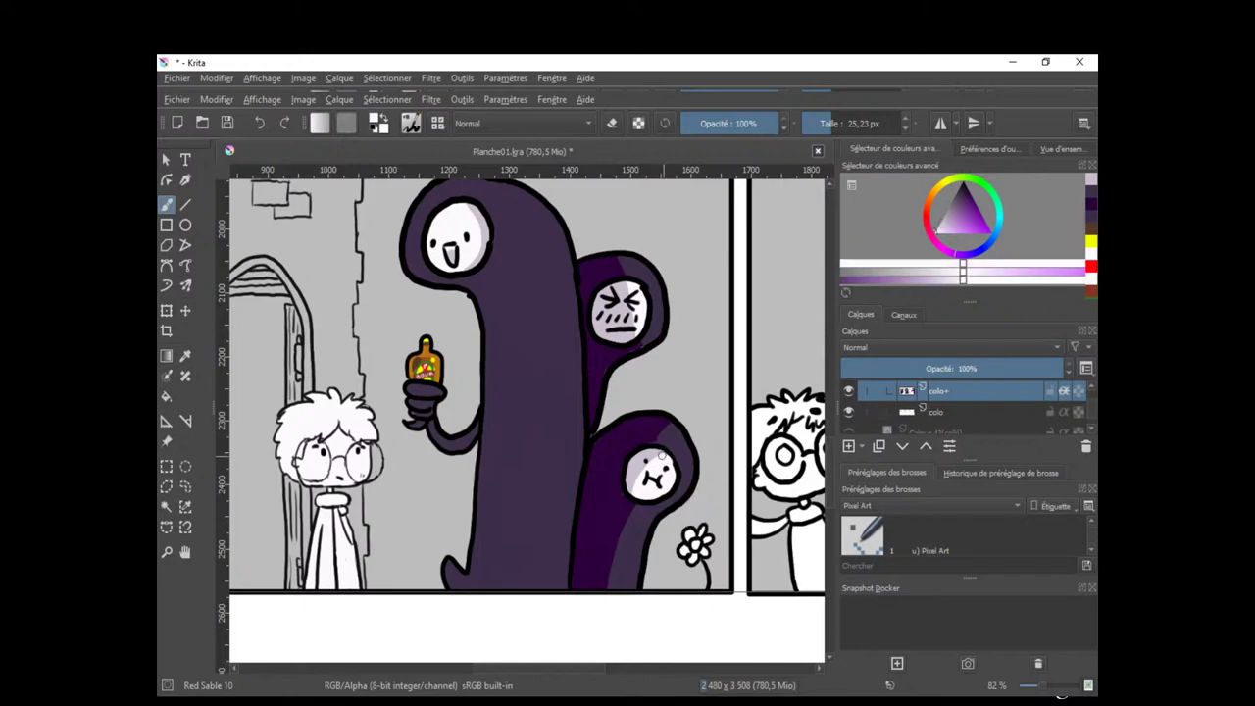
Clean up the lighter purple highlight on the upper right of the smallest monster's hood, erasing stray shadow paint.
{"action": "left_click", "coordinate": [677, 429], "text": "ctrl"}
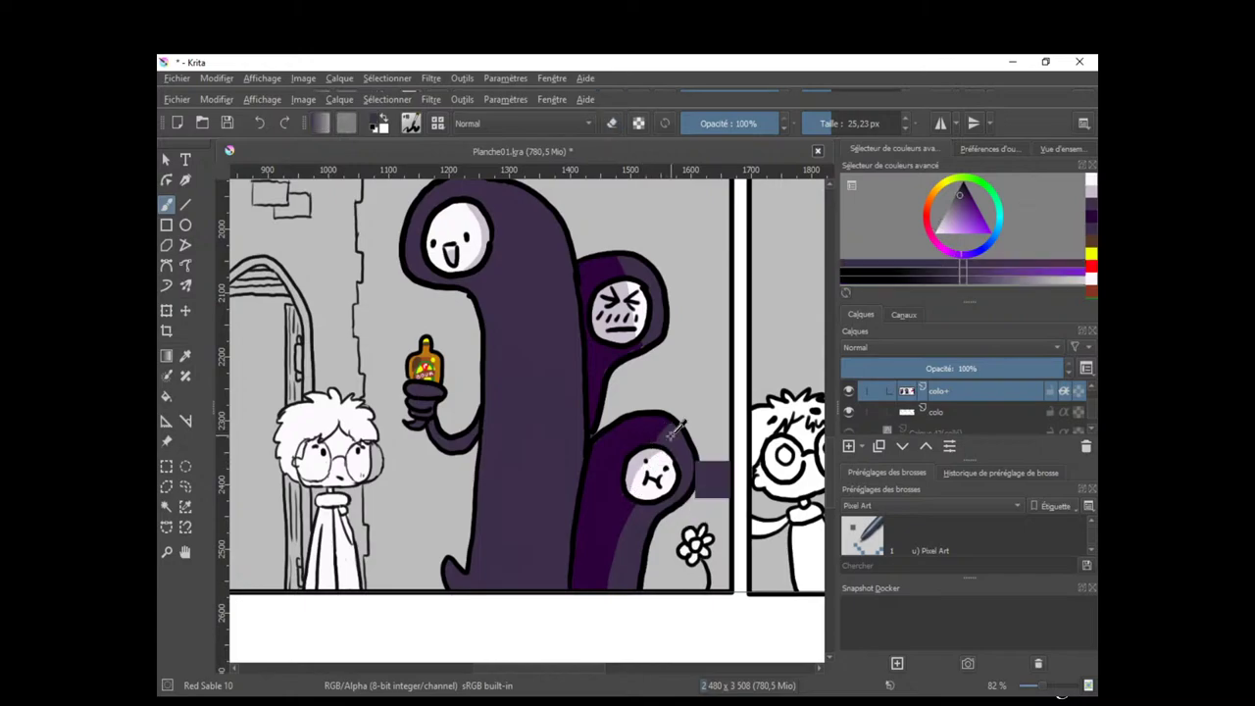
{"action": "key", "text": "e"}
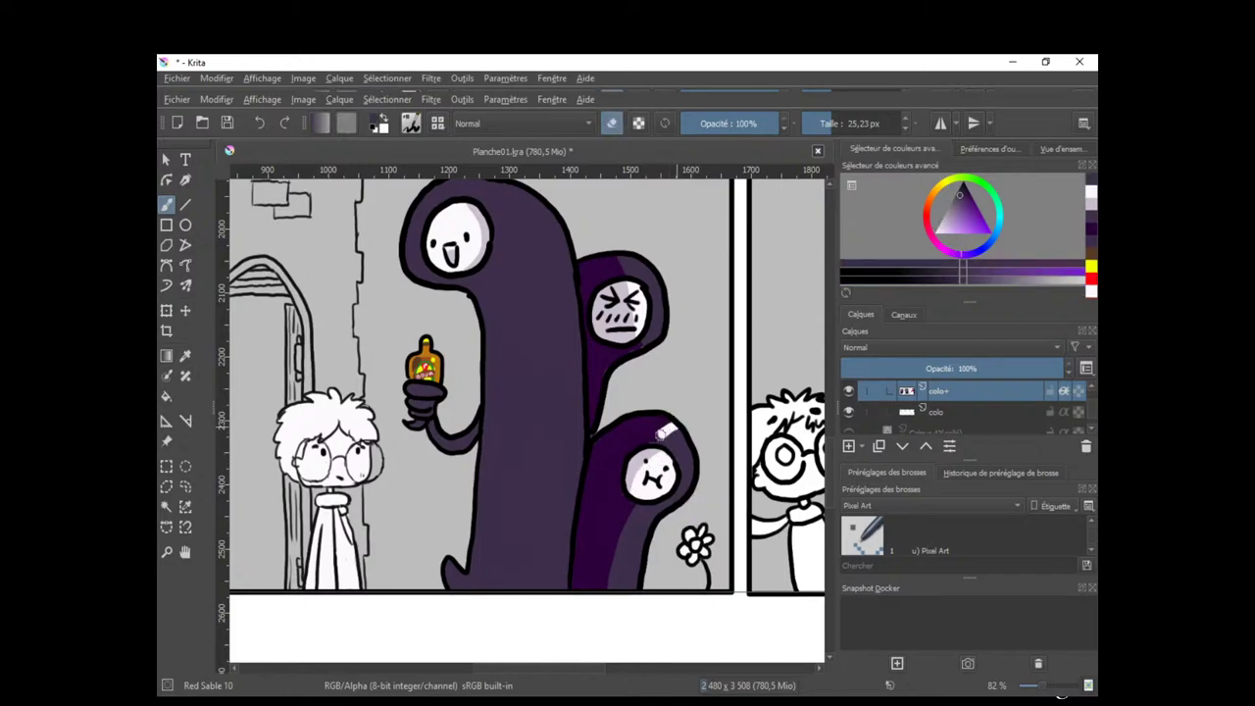
{"action": "left_click_drag", "start_coordinate": [663, 433], "coordinate": [681, 426]}
{"action": "key", "text": "e"}
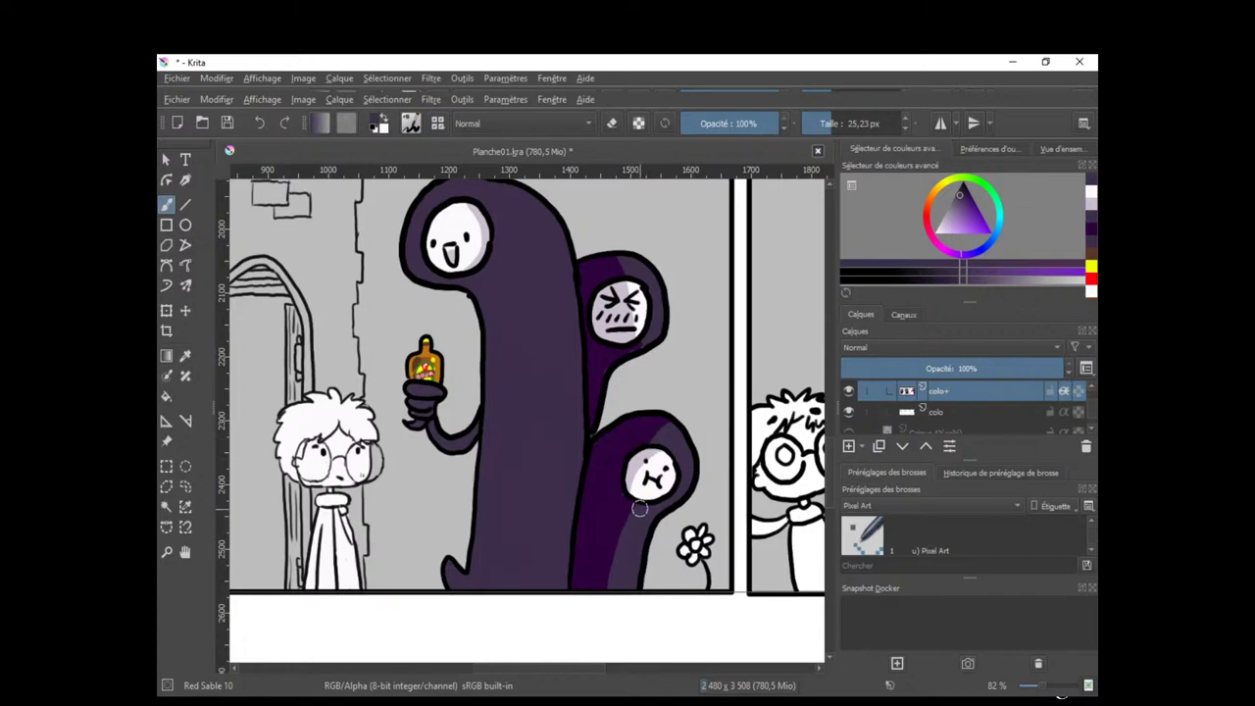
Widen the lighter purple strip down the smallest monster's body and touch up the deep purple shadow just below its face.
{"action": "left_click_drag", "start_coordinate": [639, 508], "coordinate": [599, 583]}
{"action": "left_click_drag", "start_coordinate": [630, 508], "coordinate": [593, 587]}
{"action": "left_click_drag", "start_coordinate": [629, 506], "coordinate": [593, 589]}
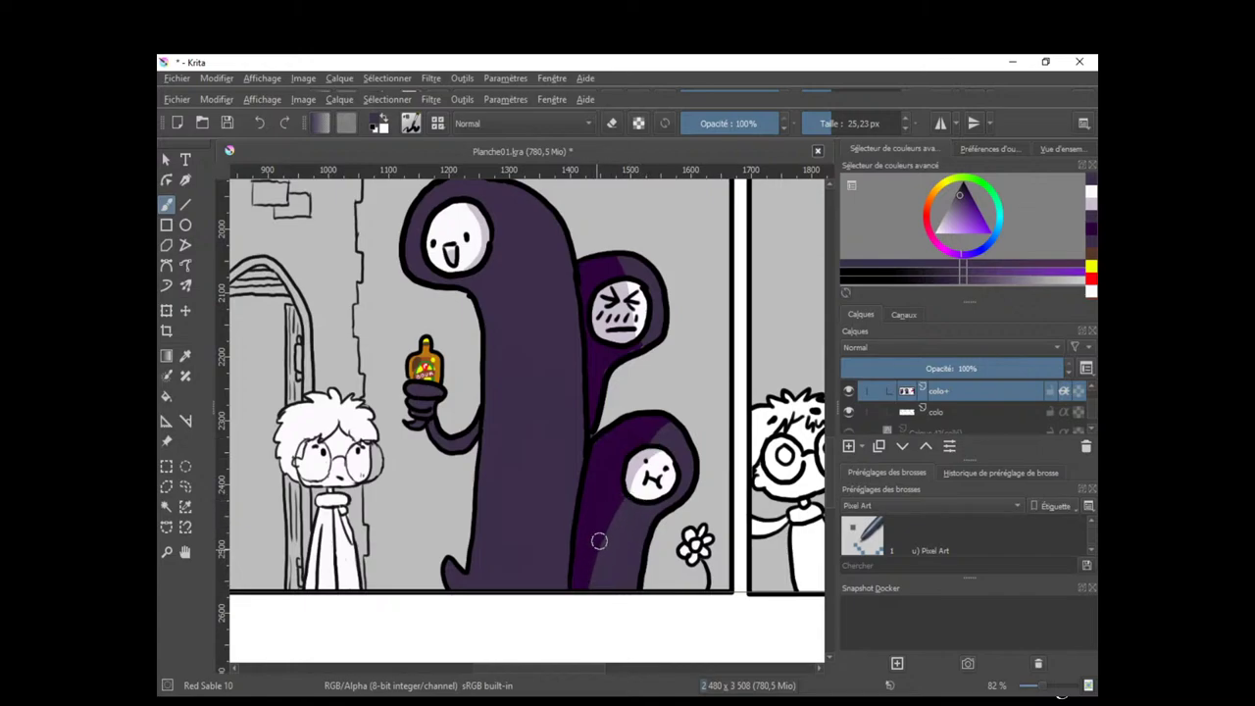
{"action": "left_click_drag", "start_coordinate": [628, 498], "coordinate": [592, 586]}
{"action": "left_click", "coordinate": [629, 496], "text": "ctrl"}
{"action": "left_click_drag", "start_coordinate": [633, 502], "coordinate": [638, 500]}
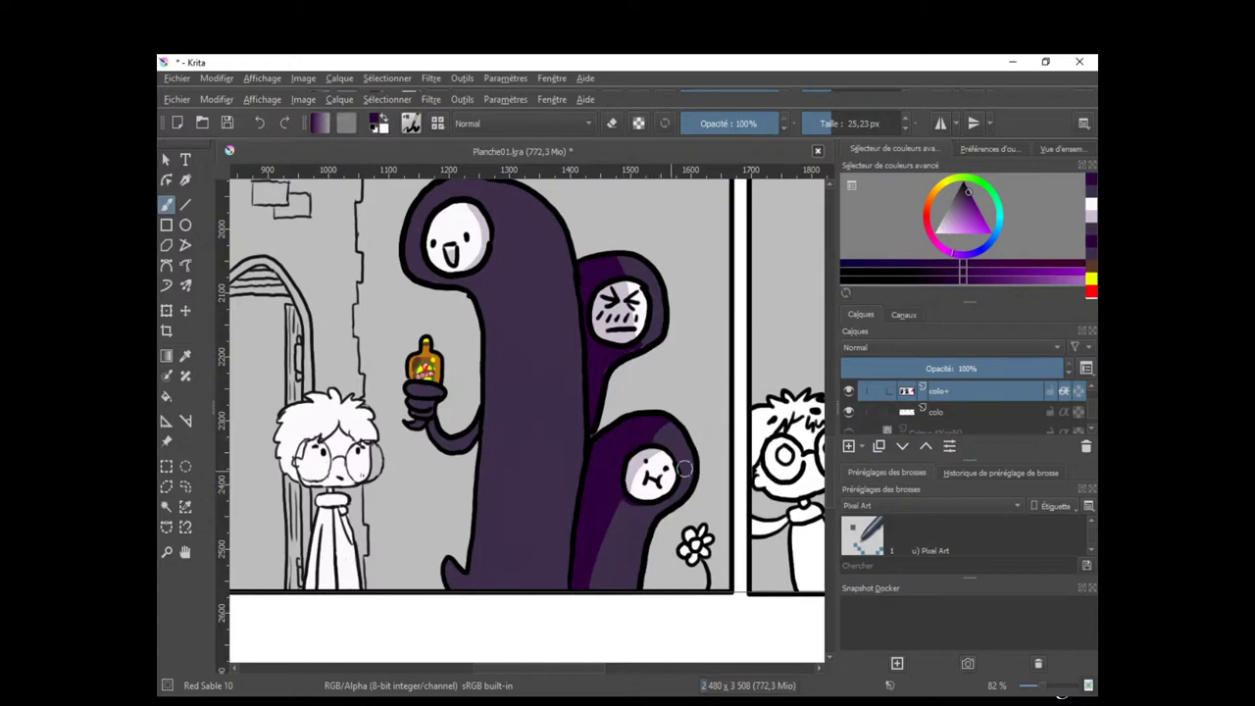
Rework the edge between white and lavender-grey at the top of the squinting monster's face.
{"action": "scroll", "coordinate": [684, 469], "scroll_direction": "up", "scroll_amount": 2}
{"action": "scroll", "coordinate": [686, 480], "scroll_direction": "down", "scroll_amount": 4}
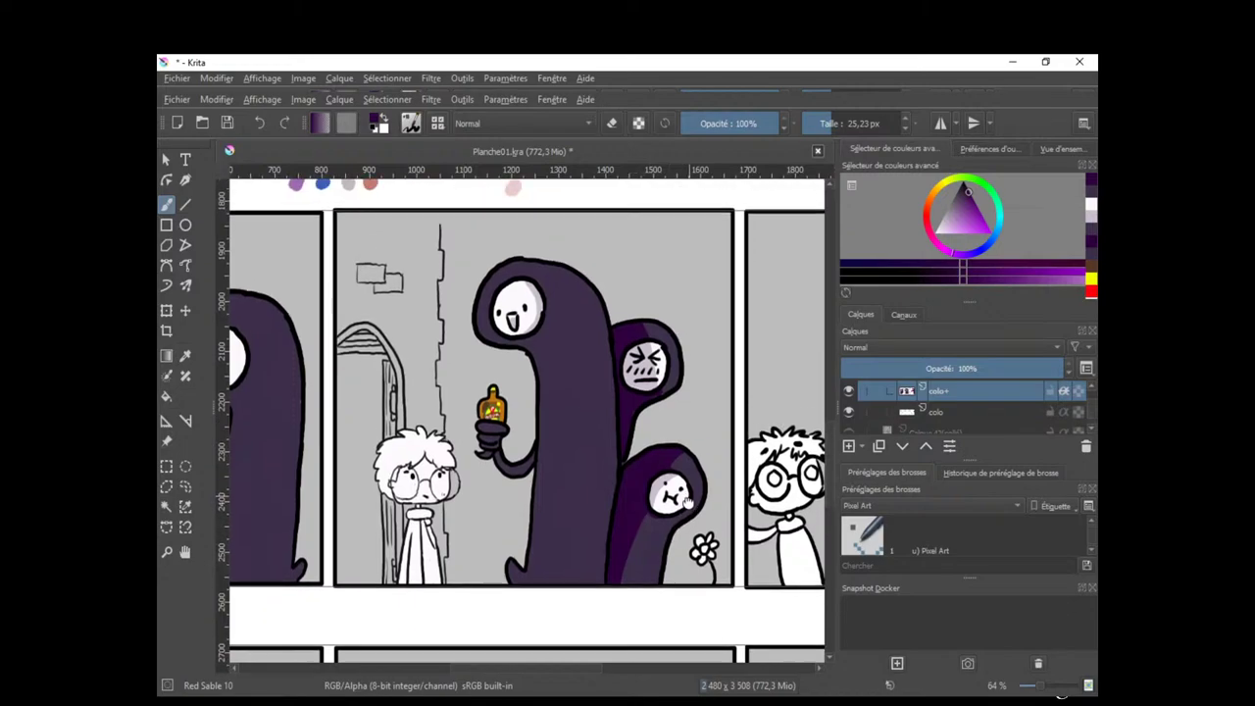
{"action": "scroll", "coordinate": [689, 501], "scroll_direction": "up", "scroll_amount": 3}
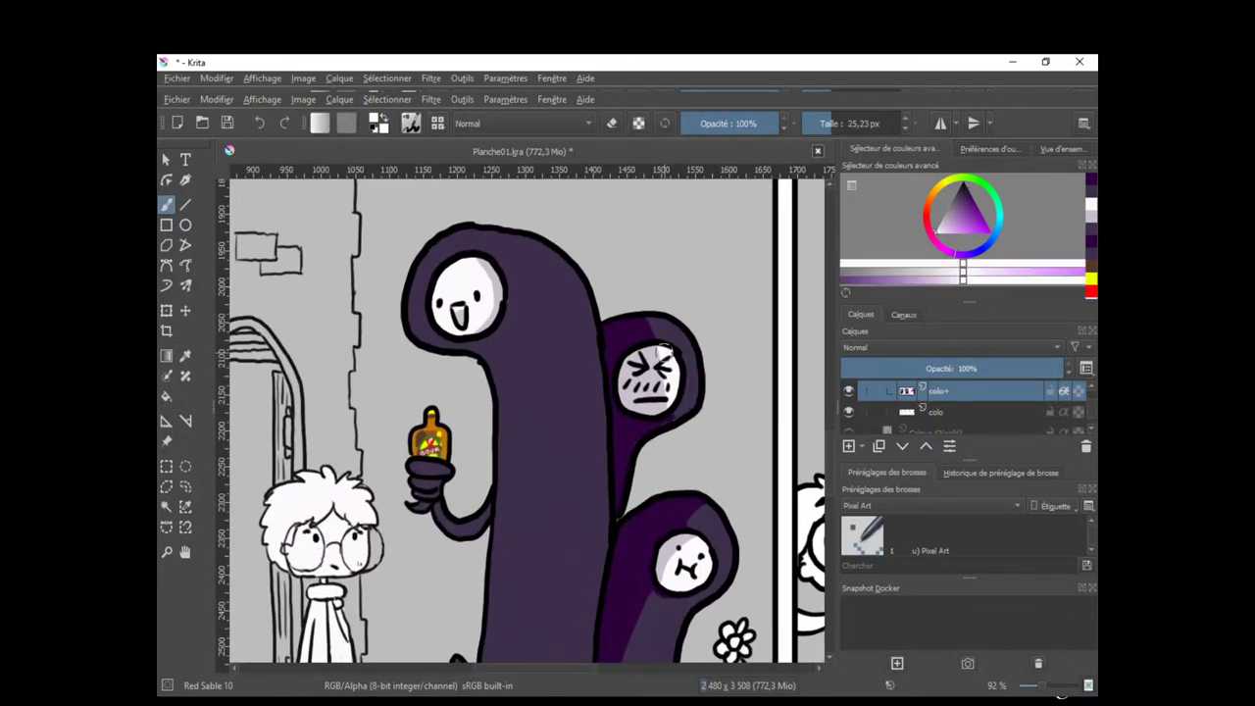
{"action": "key", "text": "e"}
{"action": "left_click_drag", "start_coordinate": [655, 352], "coordinate": [657, 352]}
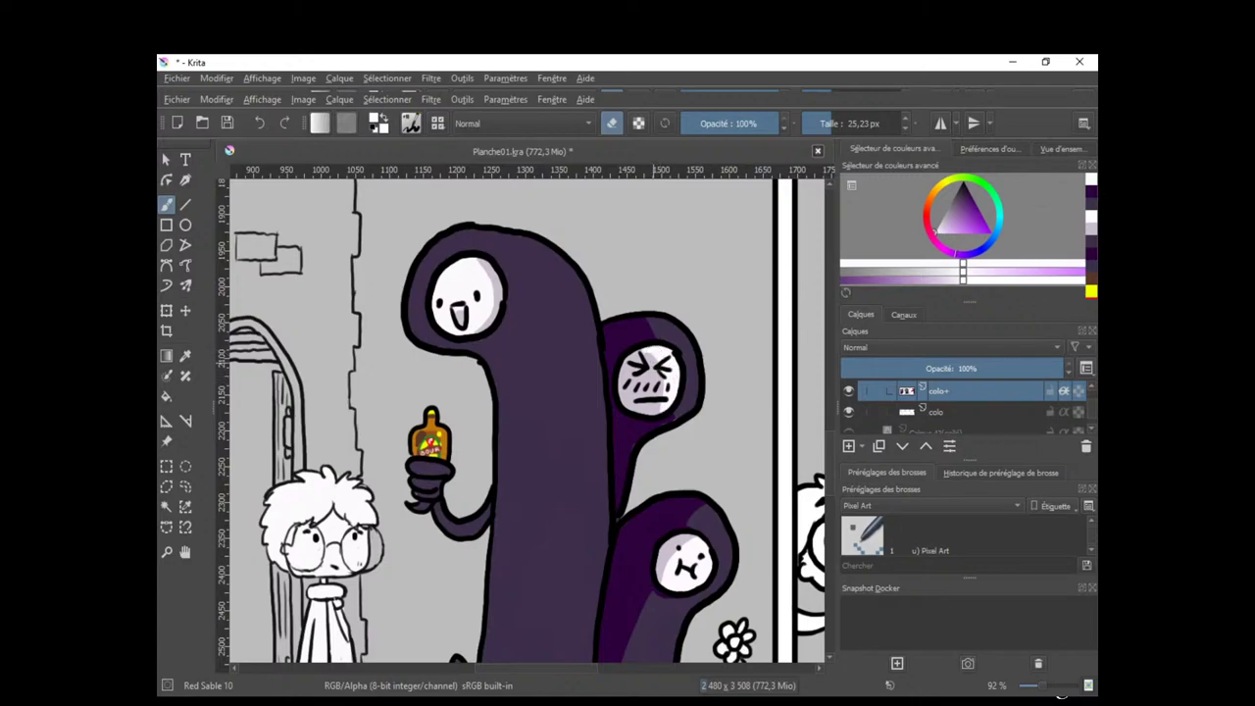
{"action": "key", "text": "e"}
{"action": "left_click", "coordinate": [651, 361], "text": "ctrl"}
{"action": "left_click_drag", "start_coordinate": [649, 360], "coordinate": [640, 347]}
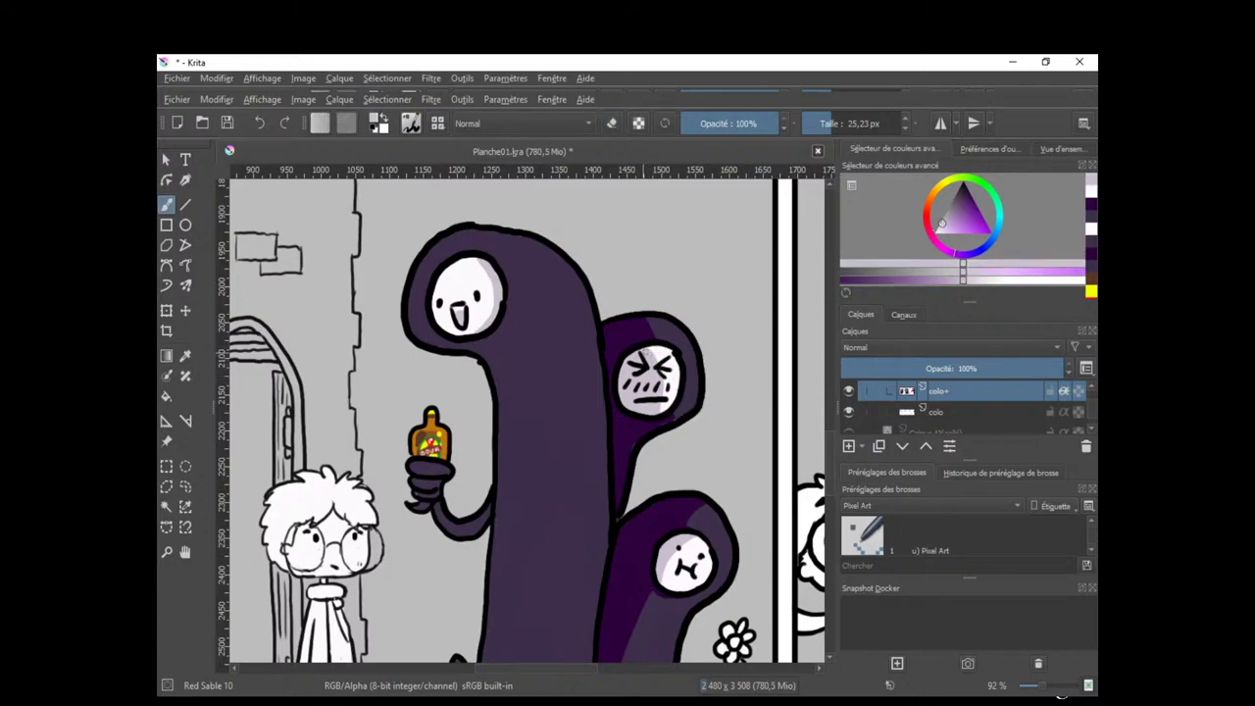
{"action": "scroll", "coordinate": [700, 438], "scroll_direction": "down", "scroll_amount": 3}
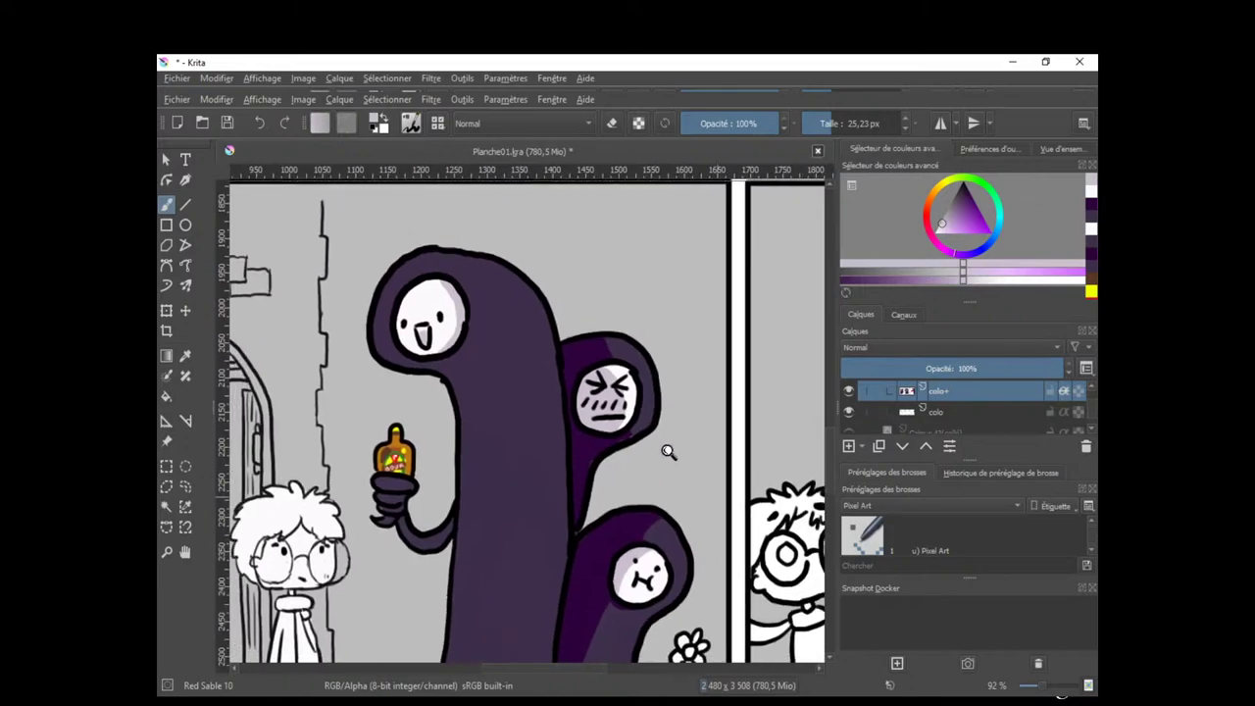
Extend the lighter purple over the head and upper back of the monster holding the pink creature.
{"action": "left_click", "coordinate": [599, 380], "text": "ctrl"}
{"action": "left_click_drag", "start_coordinate": [658, 471], "coordinate": [602, 563]}
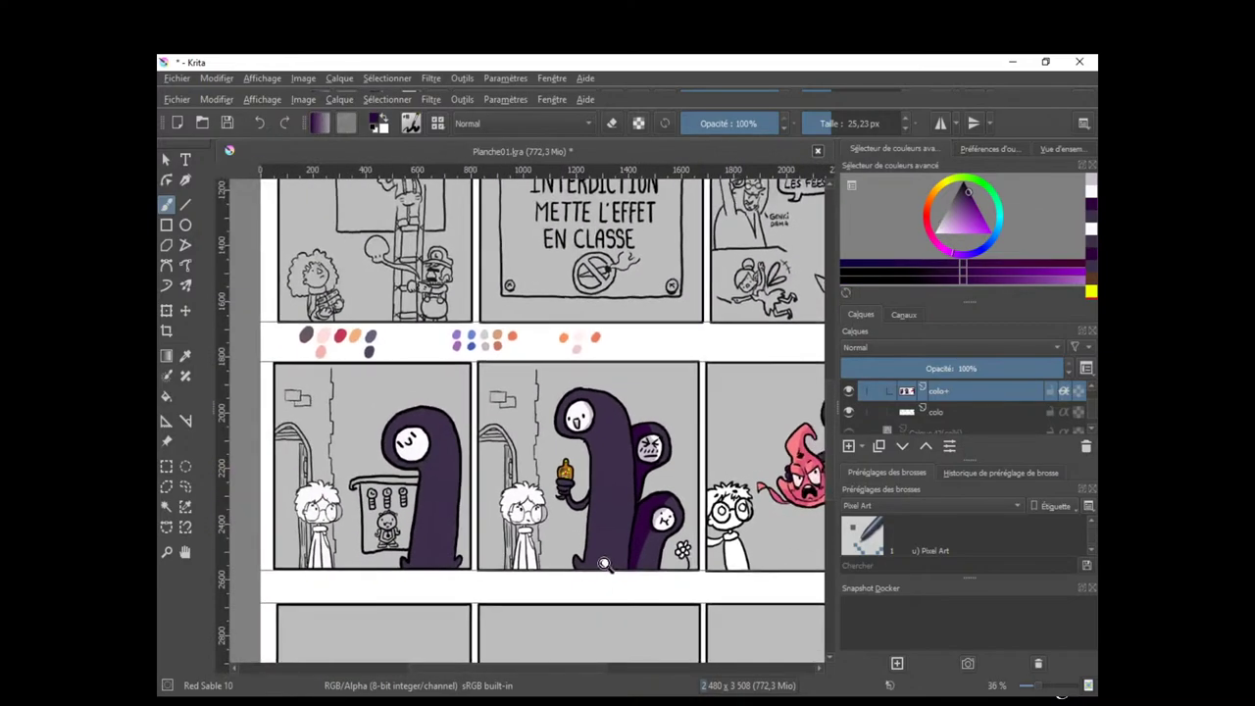
{"action": "mouse_move", "coordinate": [695, 523]}
{"action": "left_mouse_down"}
{"action": "mouse_move", "coordinate": [513, 498]}
{"action": "mouse_move", "coordinate": [630, 506]}
{"action": "left_mouse_up"}
{"action": "mouse_move", "coordinate": [560, 505]}
{"action": "left_mouse_down"}
{"action": "mouse_move", "coordinate": [577, 459]}
{"action": "mouse_move", "coordinate": [599, 516]}
{"action": "mouse_move", "coordinate": [451, 515]}
{"action": "mouse_move", "coordinate": [462, 516]}
{"action": "mouse_move", "coordinate": [408, 534]}
{"action": "left_mouse_up"}
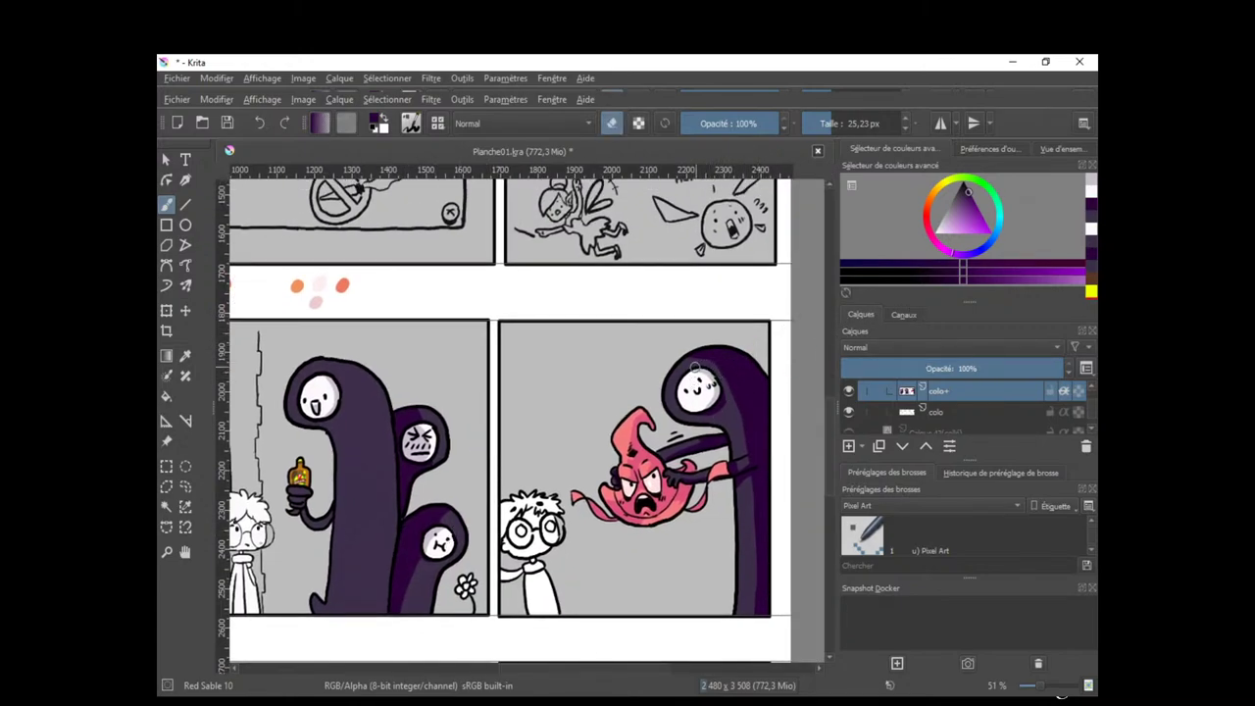
{"action": "left_click", "coordinate": [723, 331], "text": "ctrl"}
{"action": "left_click_drag", "start_coordinate": [724, 352], "coordinate": [742, 416]}
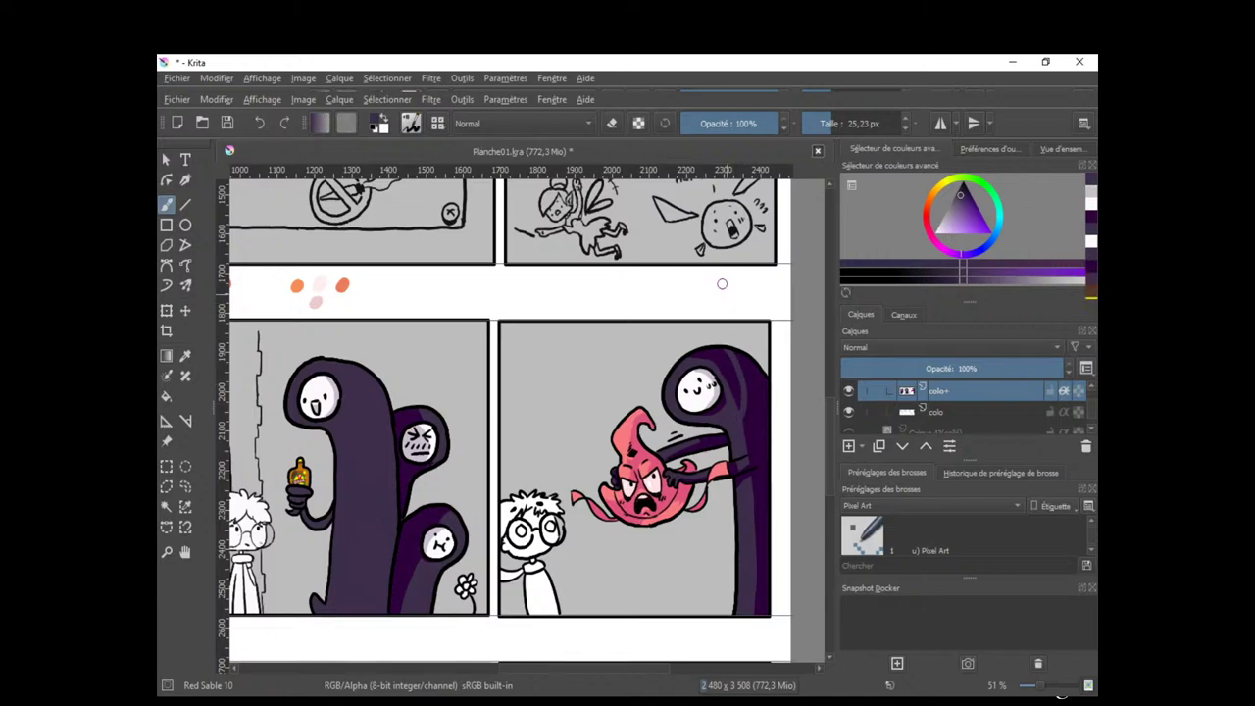
{"action": "mouse_move", "coordinate": [721, 347]}
{"action": "left_mouse_down"}
{"action": "mouse_move", "coordinate": [743, 424]}
{"action": "mouse_move", "coordinate": [727, 390]}
{"action": "left_mouse_up"}
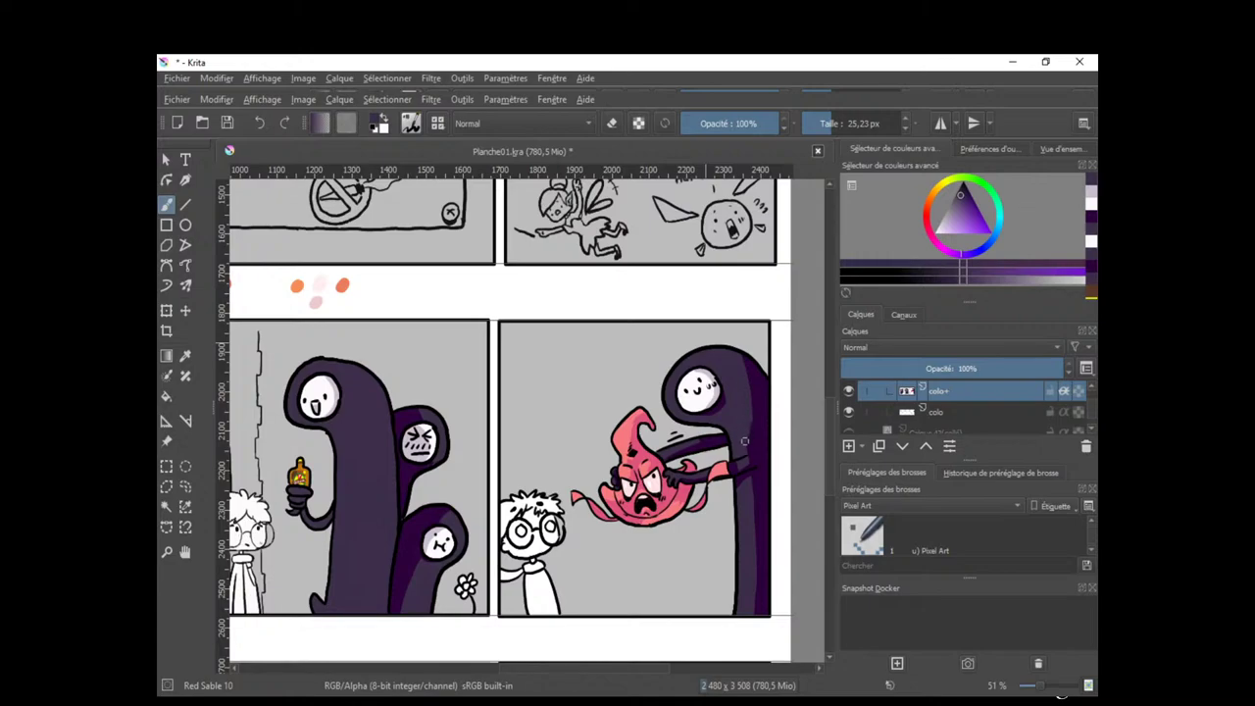
Redraw the curved edge of the deep purple shadow along the upper back of the monster holding the pink creature.
{"action": "left_click", "coordinate": [756, 386], "text": "ctrl"}
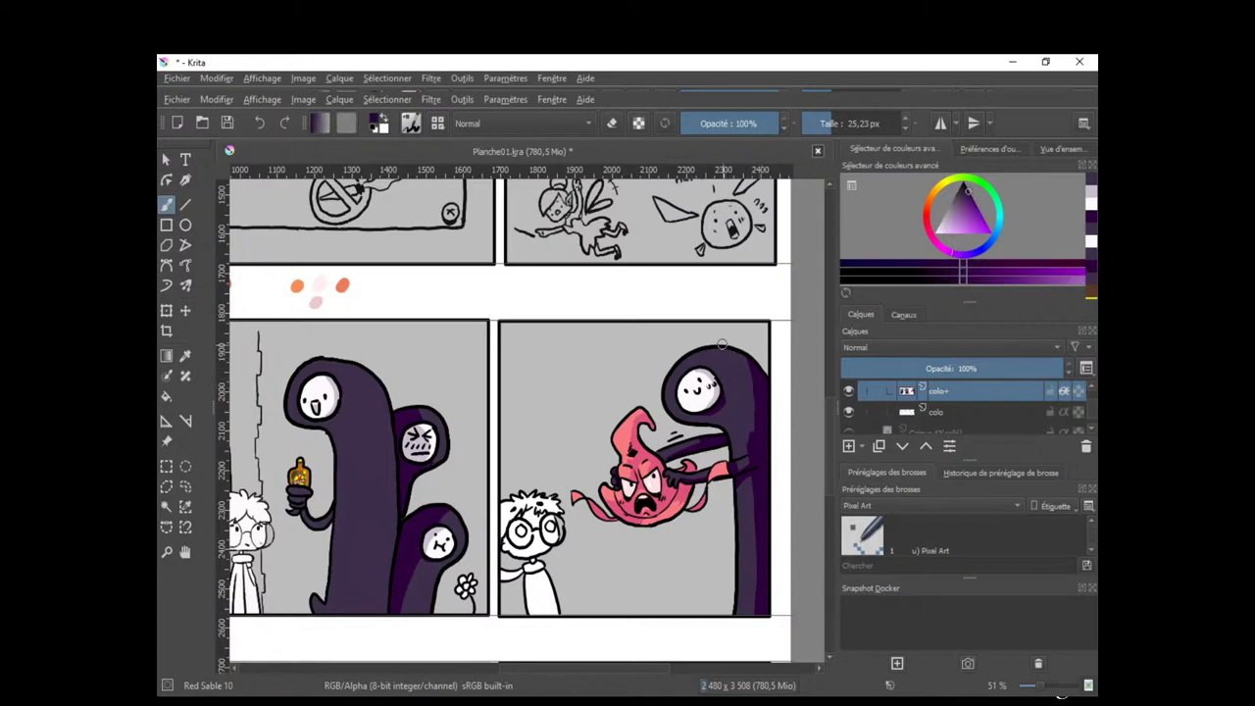
{"action": "left_click_drag", "start_coordinate": [722, 345], "coordinate": [753, 381]}
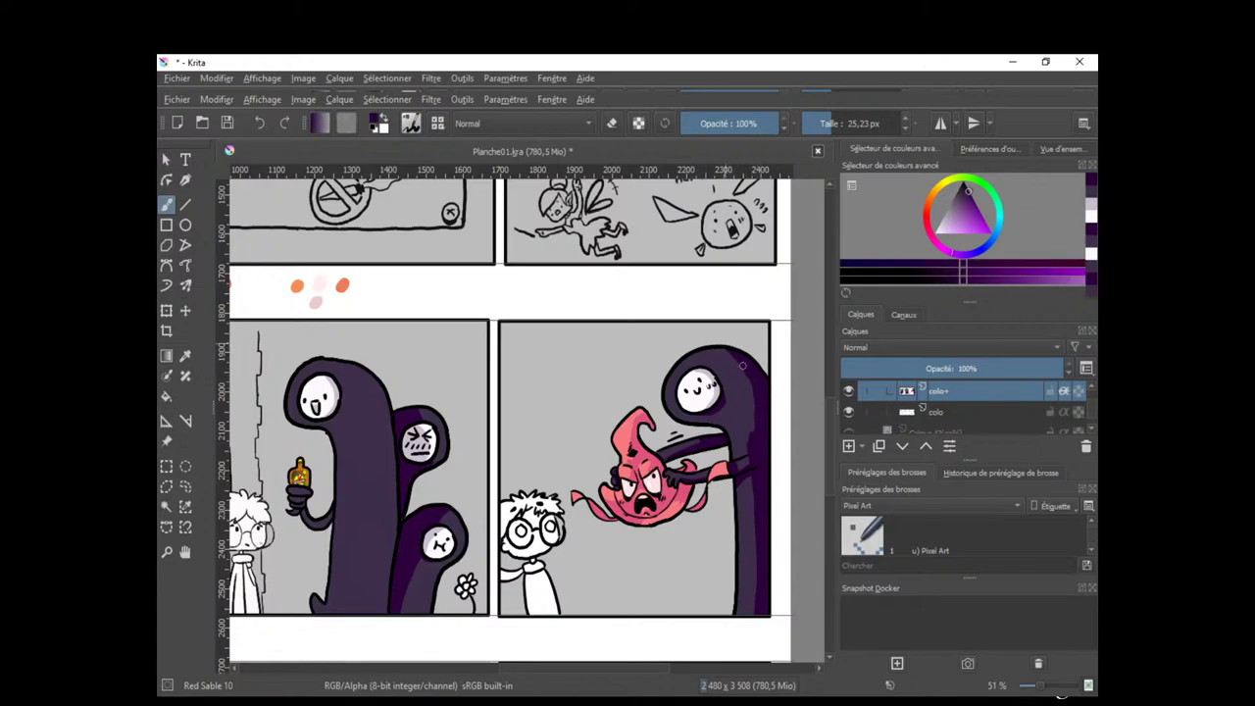
{"action": "left_click", "coordinate": [750, 408], "text": "ctrl"}
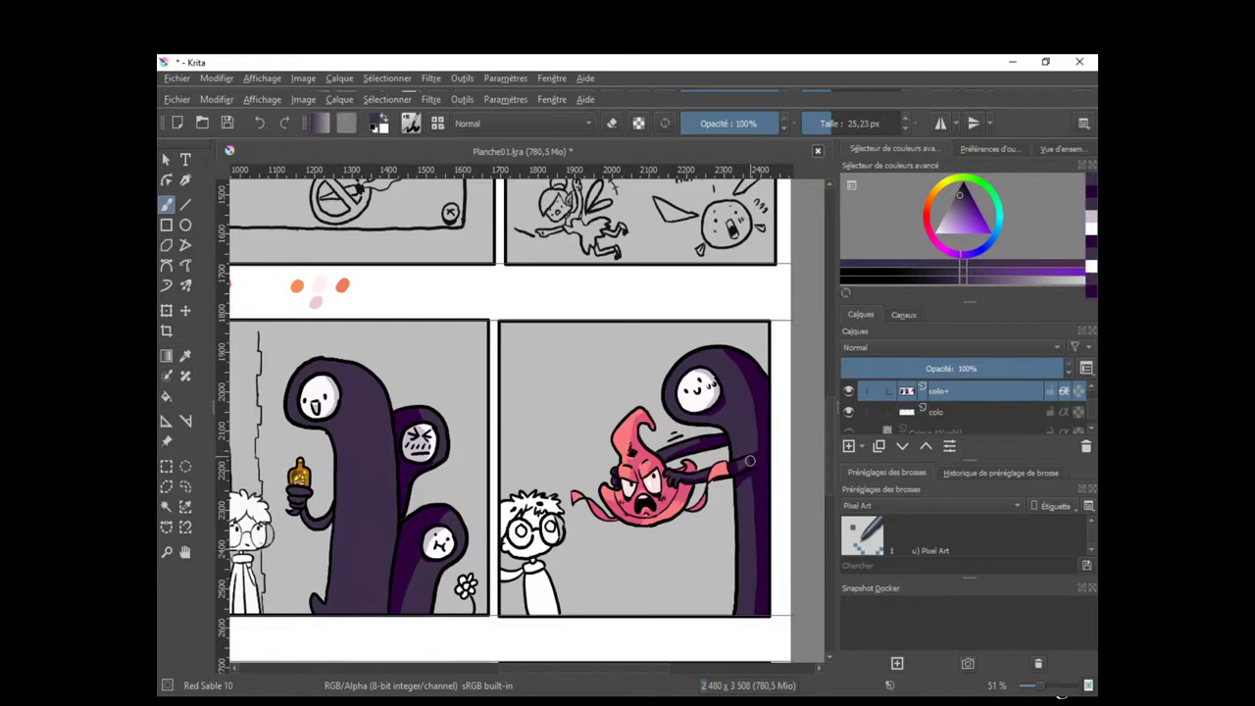
{"action": "scroll", "coordinate": [749, 460], "scroll_direction": "up", "scroll_amount": 3}
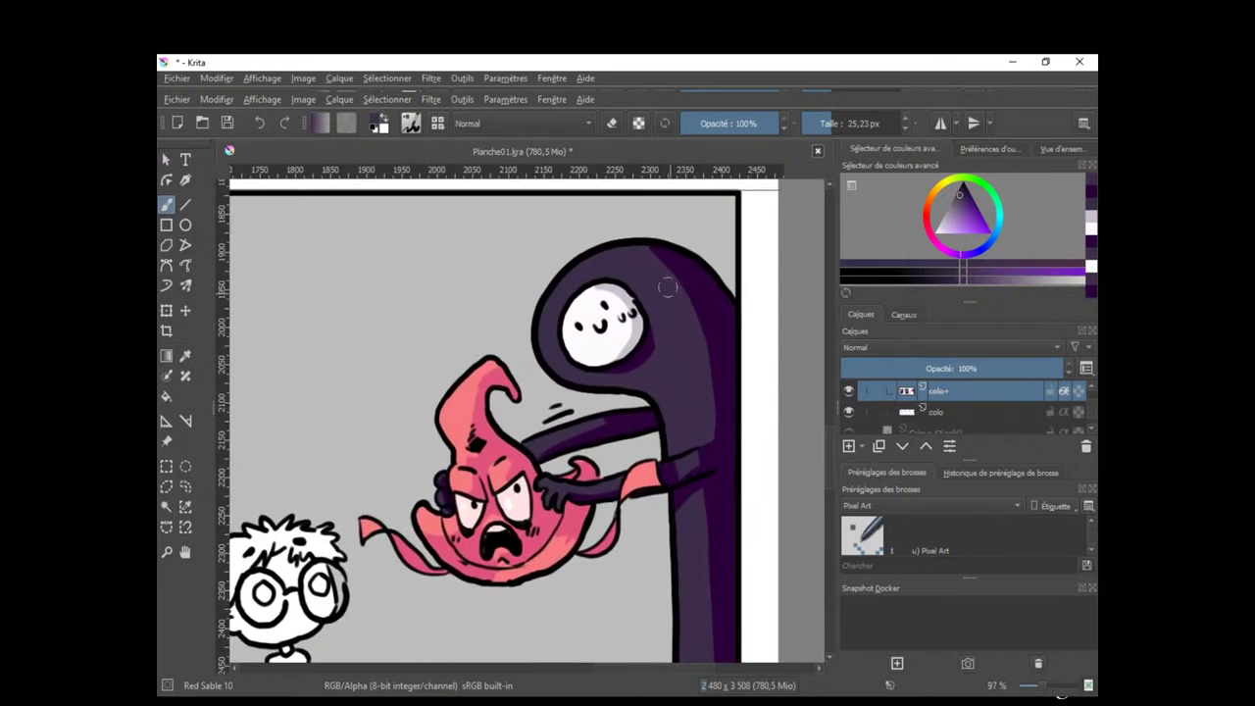
{"action": "left_click", "coordinate": [656, 277], "text": "ctrl"}
Outline a deep purple shadow down the right side of the big monster holding the bottle, and shade its hand and arm.
{"action": "left_click_drag", "start_coordinate": [701, 524], "coordinate": [689, 510]}
{"action": "left_click_drag", "start_coordinate": [606, 487], "coordinate": [674, 467]}
{"action": "scroll", "coordinate": [674, 467], "scroll_direction": "down", "scroll_amount": 1}
{"action": "left_click_drag", "start_coordinate": [493, 555], "coordinate": [726, 524]}
{"action": "left_click_drag", "start_coordinate": [540, 503], "coordinate": [654, 501]}
{"action": "left_click", "coordinate": [591, 353], "text": "ctrl"}
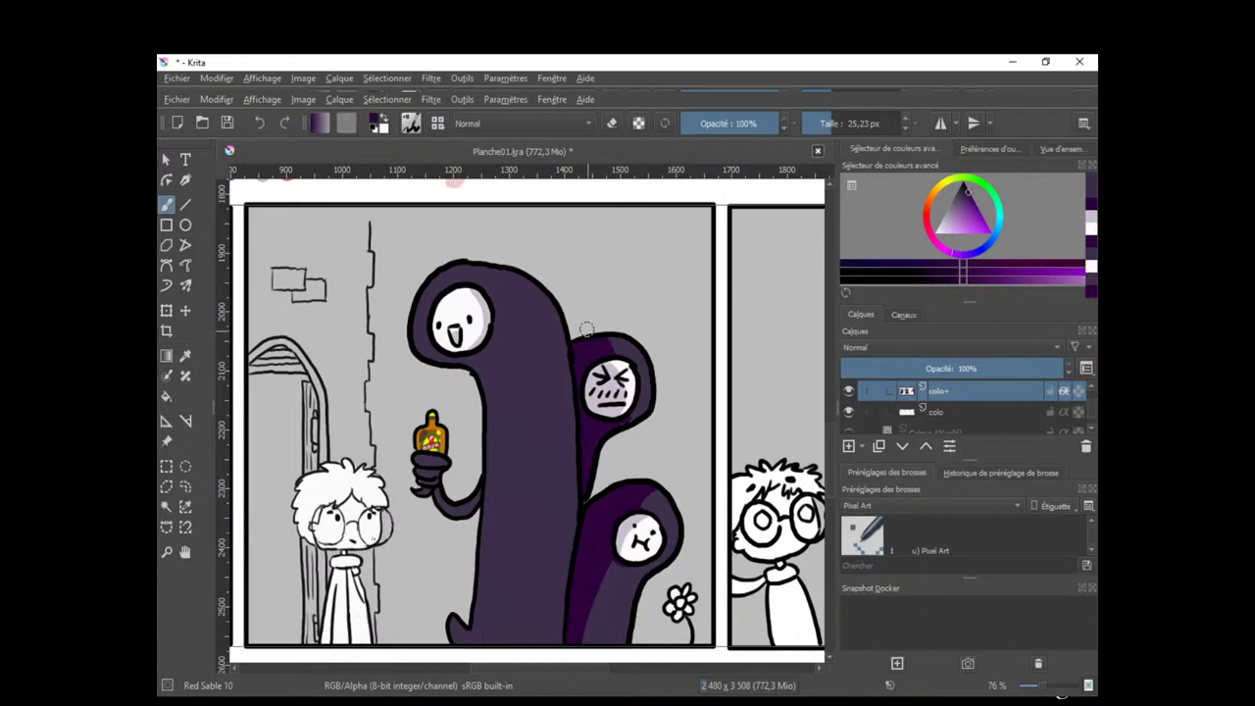
{"action": "mouse_move", "coordinate": [485, 265]}
{"action": "left_mouse_down"}
{"action": "mouse_move", "coordinate": [538, 356]}
{"action": "mouse_move", "coordinate": [533, 637]}
{"action": "left_mouse_up"}
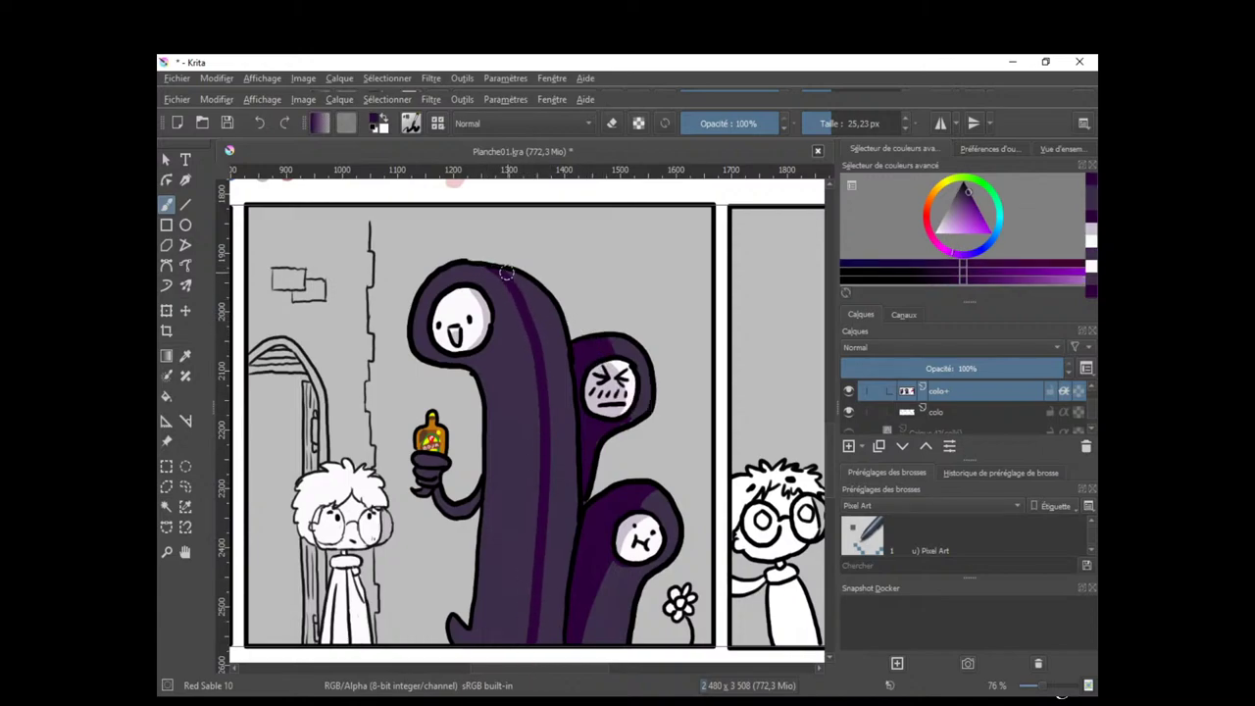
{"action": "mouse_move", "coordinate": [507, 272]}
{"action": "left_mouse_down"}
{"action": "mouse_move", "coordinate": [537, 290]}
{"action": "mouse_move", "coordinate": [560, 365]}
{"action": "left_mouse_up"}
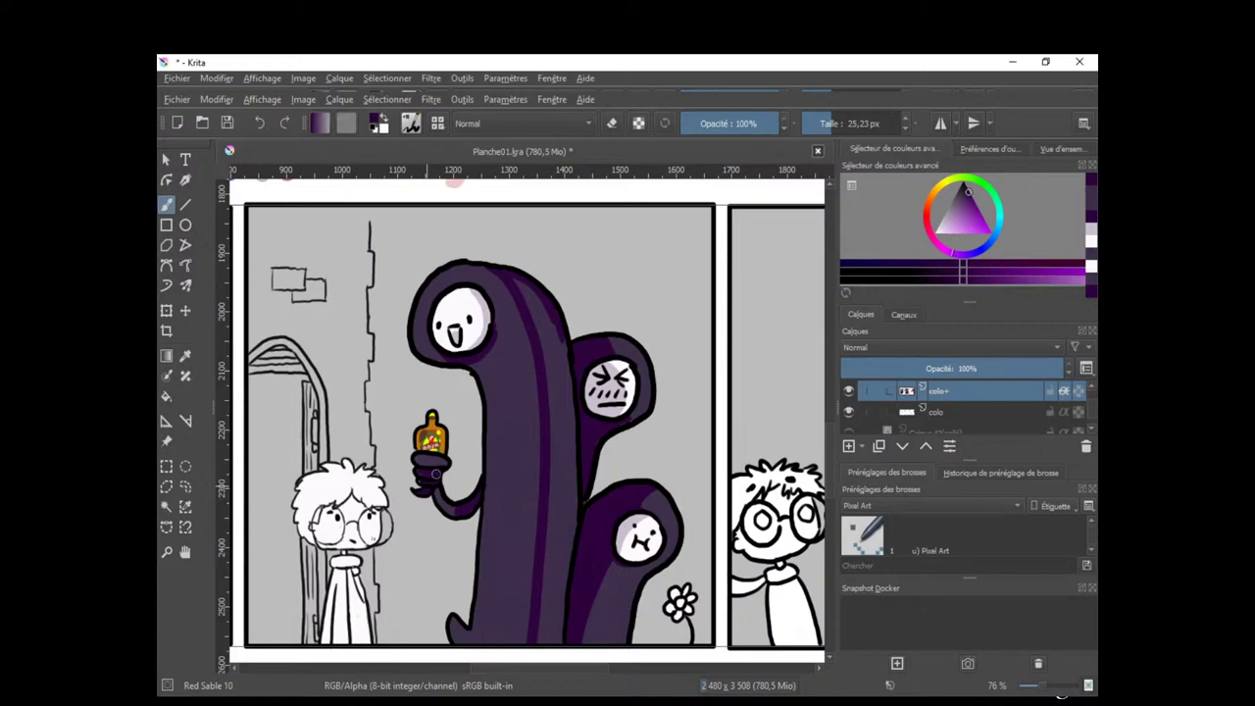
Shade the big monster's tail and fill the outlined shadow along the right side of its body with deep purple.
{"action": "scroll", "coordinate": [502, 495], "scroll_direction": "down", "scroll_amount": 1}
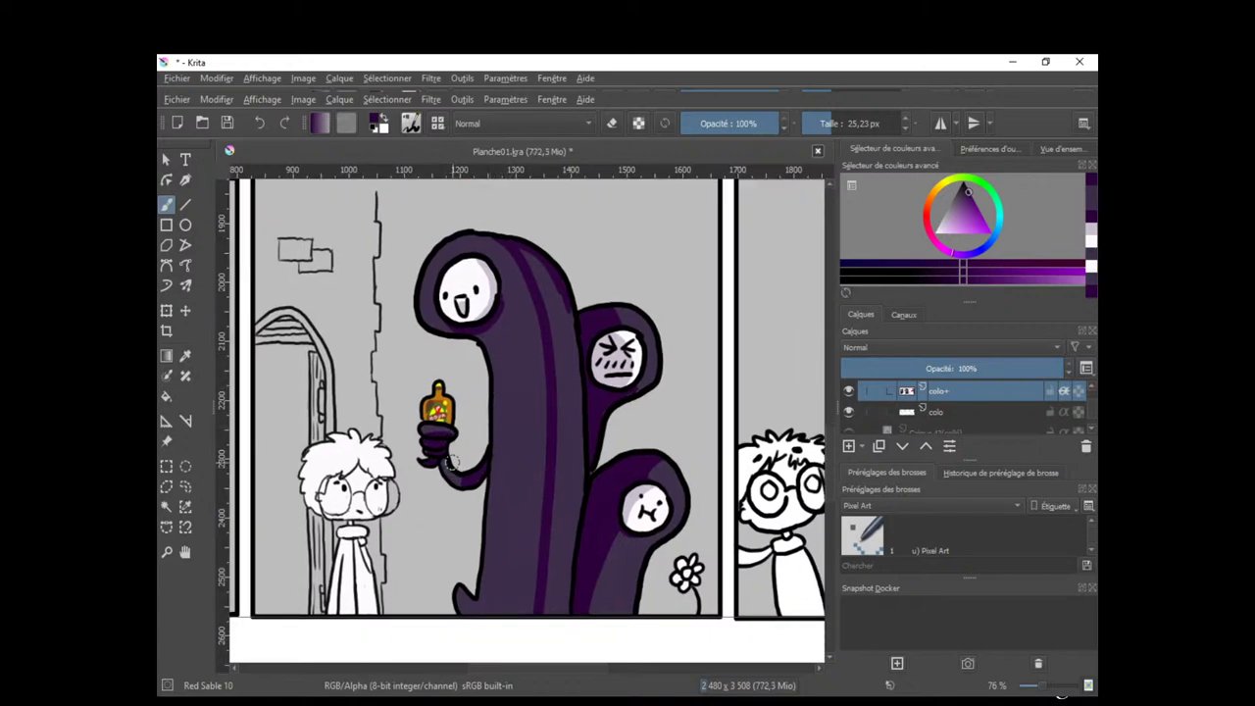
{"action": "mouse_move", "coordinate": [478, 603]}
{"action": "left_mouse_down"}
{"action": "mouse_move", "coordinate": [464, 603]}
{"action": "mouse_move", "coordinate": [482, 614]}
{"action": "left_mouse_up"}
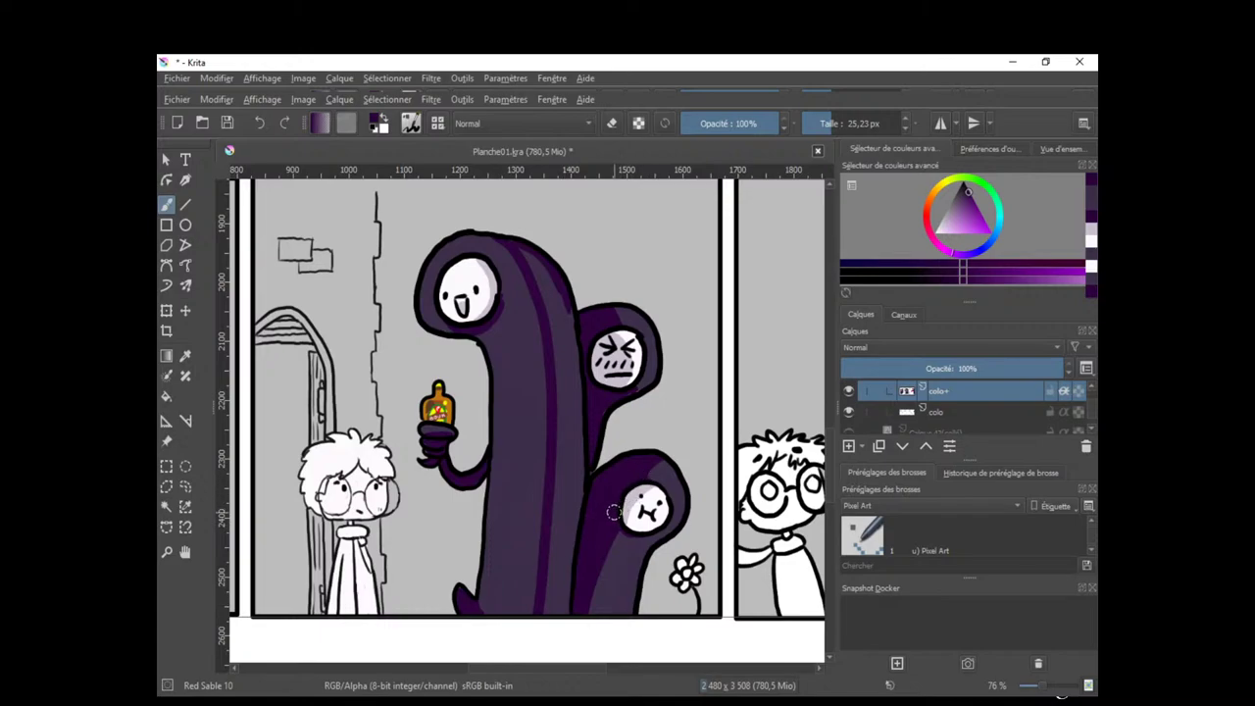
{"action": "key", "text": "ctrl+z"}
{"action": "left_click_drag", "start_coordinate": [526, 265], "coordinate": [575, 359]}
{"action": "mouse_move", "coordinate": [546, 301]}
{"action": "left_mouse_down"}
{"action": "mouse_move", "coordinate": [579, 465]}
{"action": "mouse_move", "coordinate": [560, 598]}
{"action": "mouse_move", "coordinate": [558, 471]}
{"action": "mouse_move", "coordinate": [545, 610]}
{"action": "mouse_move", "coordinate": [568, 592]}
{"action": "left_mouse_up"}
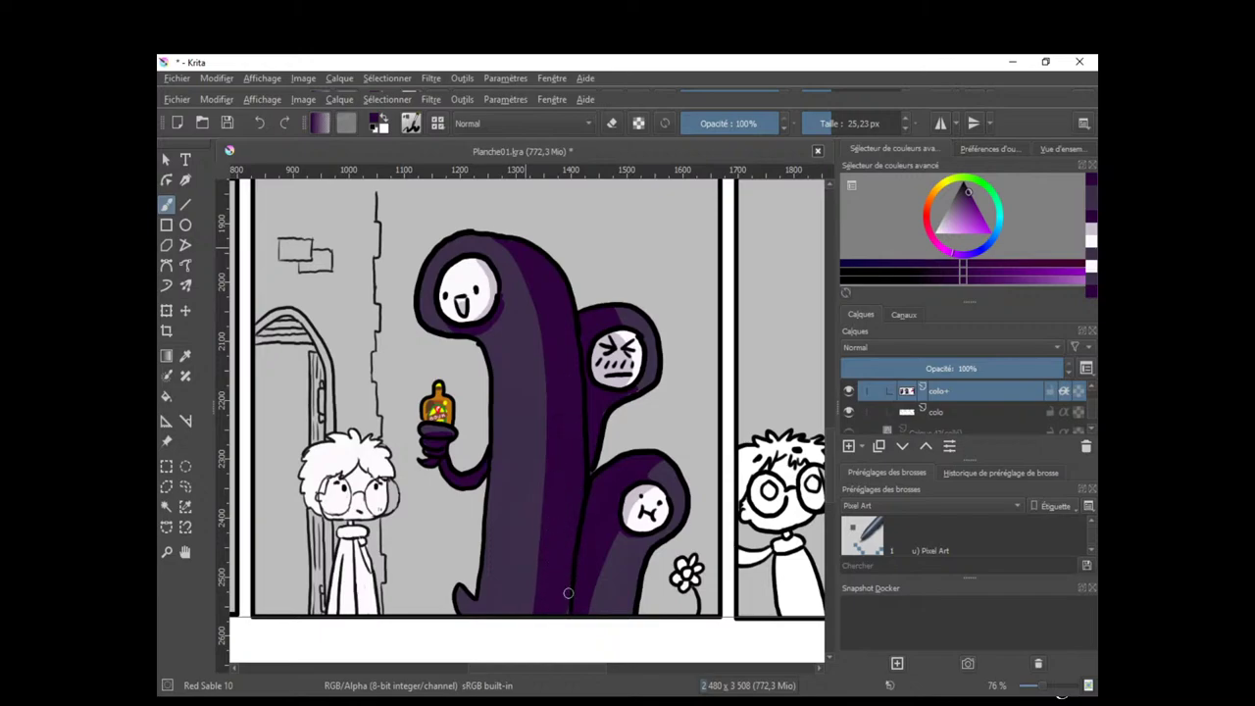
Examine the monsters' colouring in the clocks-poster and bottle panels against the rest of the page.
{"action": "left_click_drag", "start_coordinate": [599, 463], "coordinate": [674, 456]}
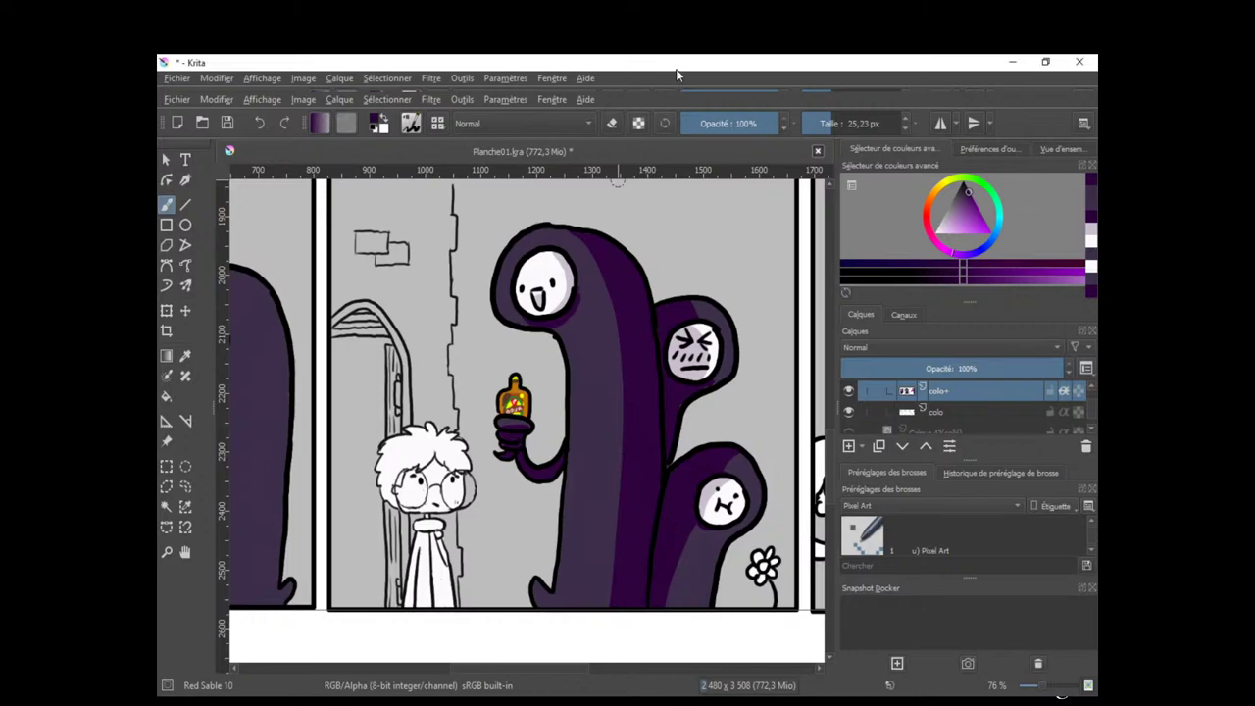
{"action": "scroll", "coordinate": [602, 497], "scroll_direction": "down", "scroll_amount": 2}
{"action": "left_click_drag", "start_coordinate": [568, 514], "coordinate": [654, 536]}
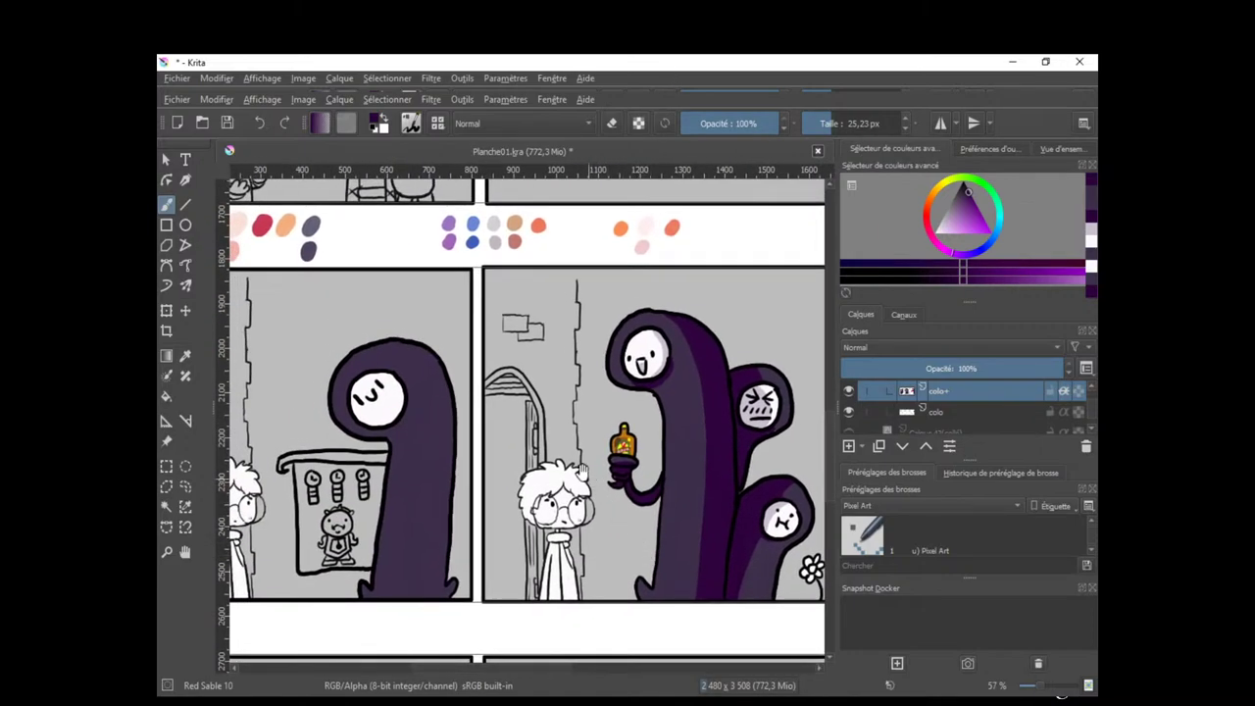
{"action": "left_click_drag", "start_coordinate": [559, 454], "coordinate": [670, 478]}
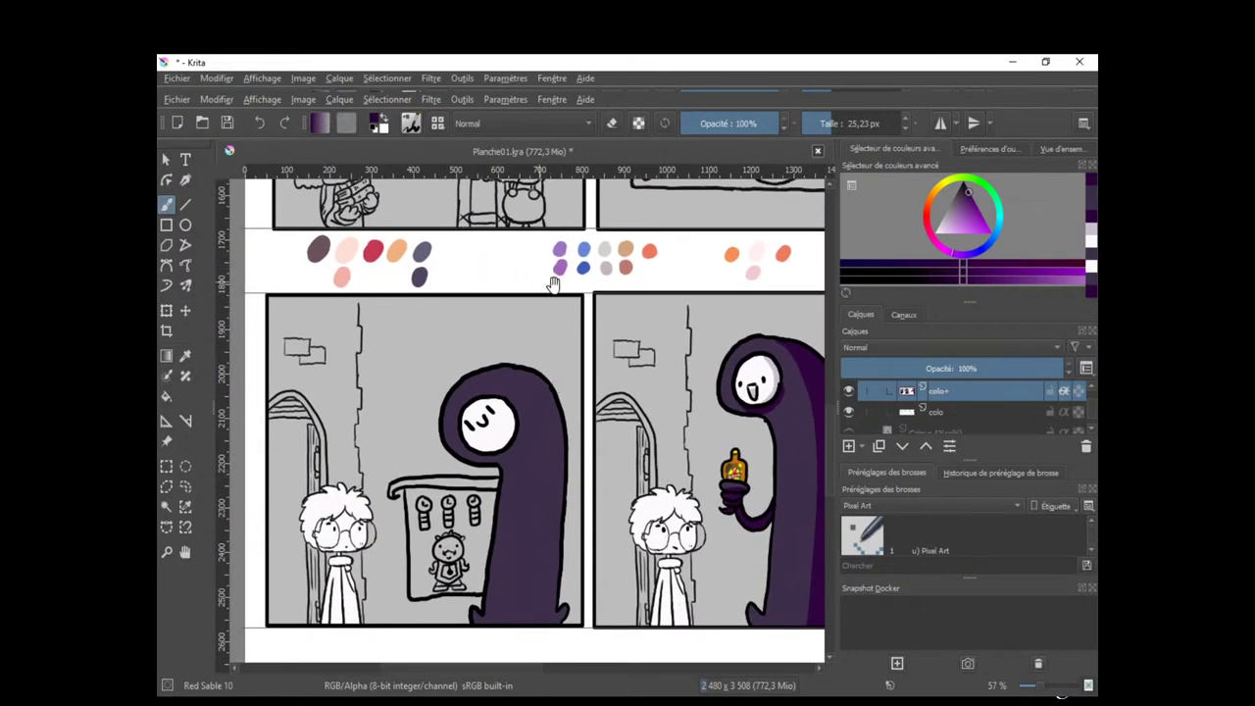
{"action": "left_click_drag", "start_coordinate": [554, 286], "coordinate": [533, 414]}
{"action": "scroll", "coordinate": [647, 420], "scroll_direction": "down", "scroll_amount": 2}
{"action": "left_click_drag", "start_coordinate": [684, 423], "coordinate": [663, 509]}
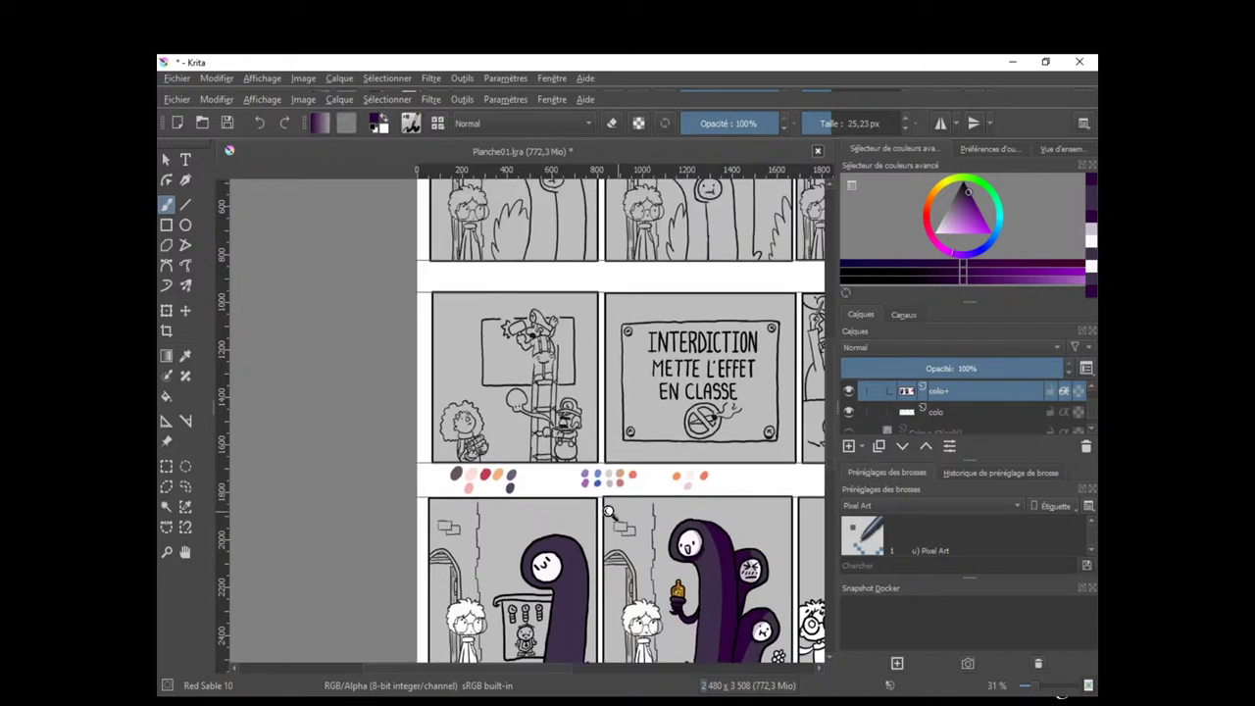
{"action": "scroll", "coordinate": [611, 511], "scroll_direction": "up", "scroll_amount": 2}
{"action": "scroll", "coordinate": [645, 444], "scroll_direction": "down", "scroll_amount": 5}
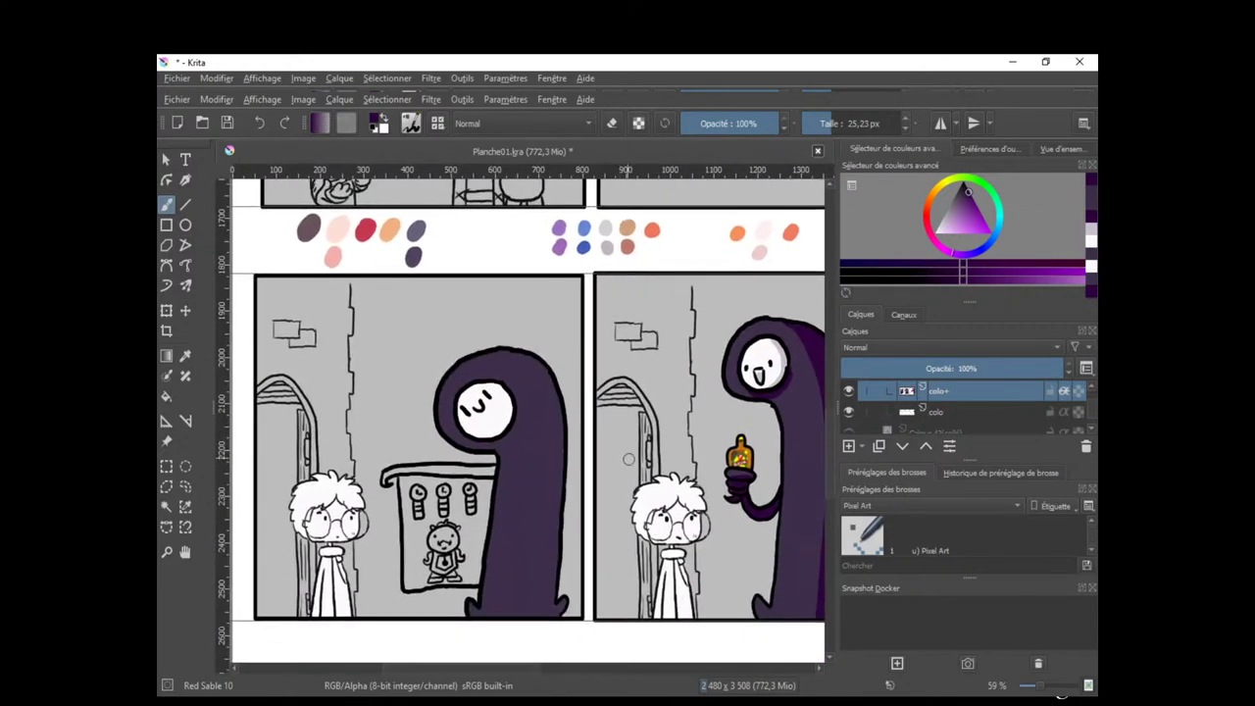
{"action": "left_click_drag", "start_coordinate": [656, 525], "coordinate": [602, 471]}
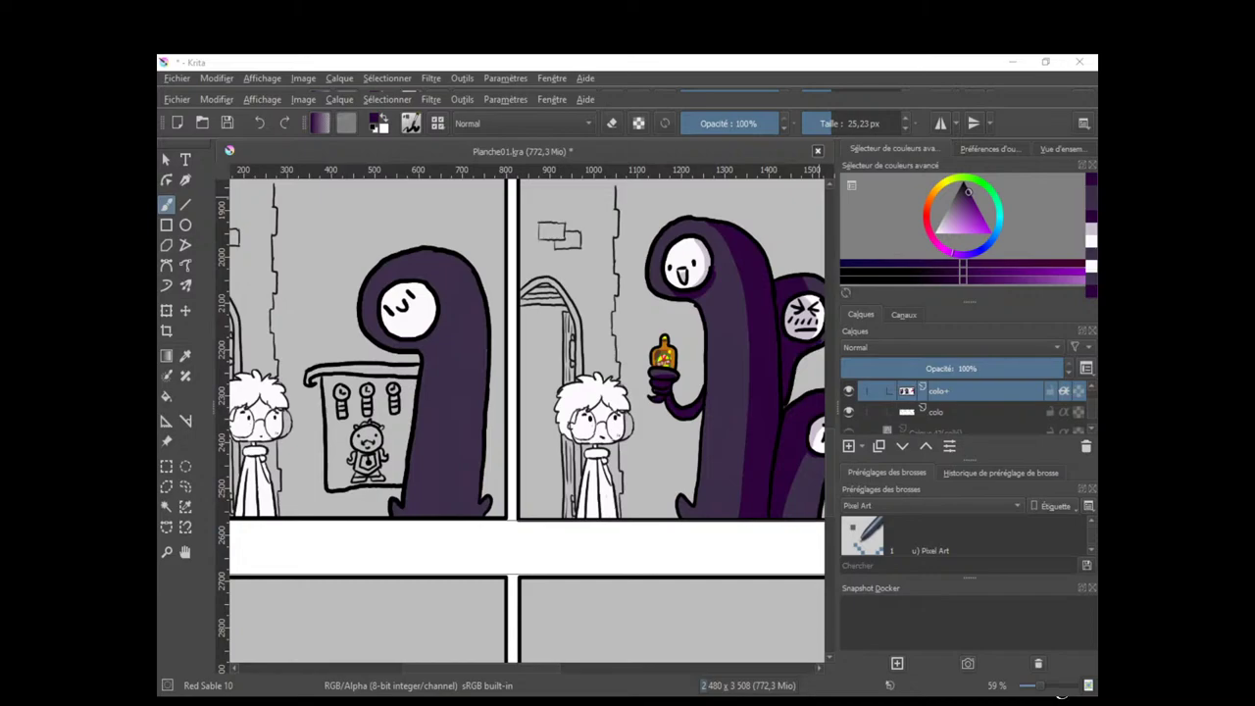
{"action": "left_click", "coordinate": [713, 78]}
{"action": "scroll", "coordinate": [602, 565], "scroll_direction": "down", "scroll_amount": 5}
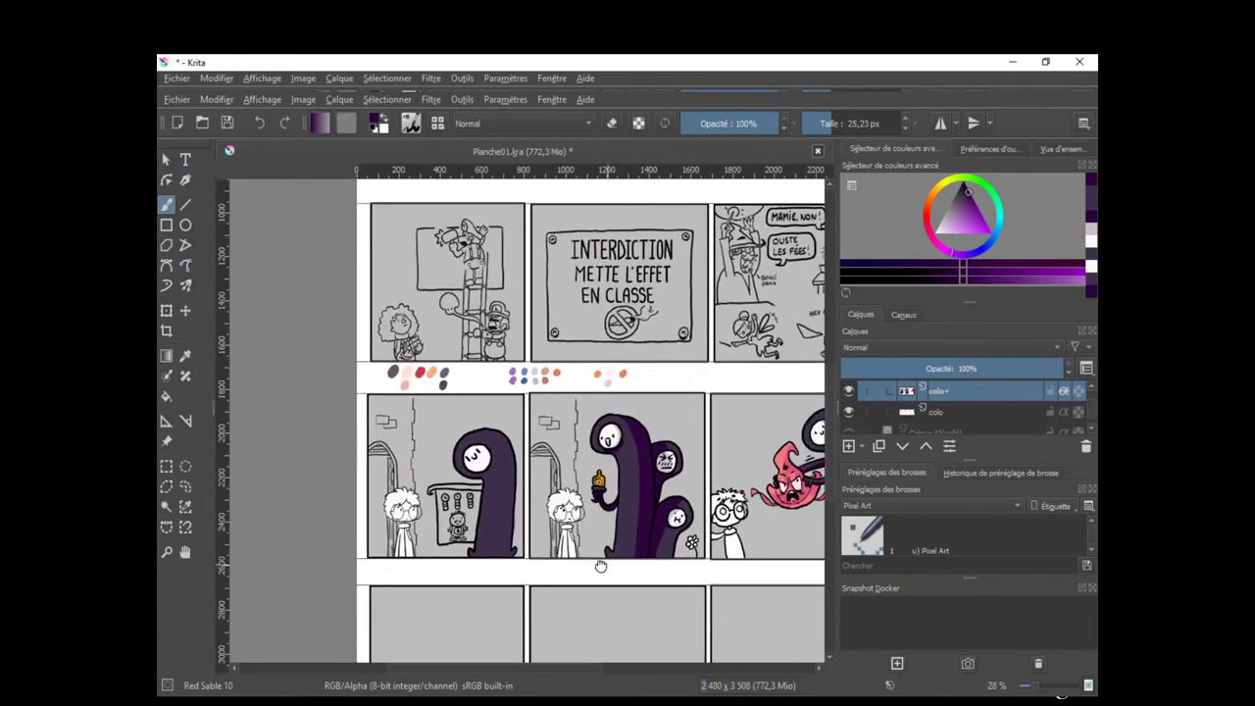
Make the sketchj layer visible over the page and move it below the colo group.
{"action": "left_click_drag", "start_coordinate": [663, 573], "coordinate": [669, 438]}
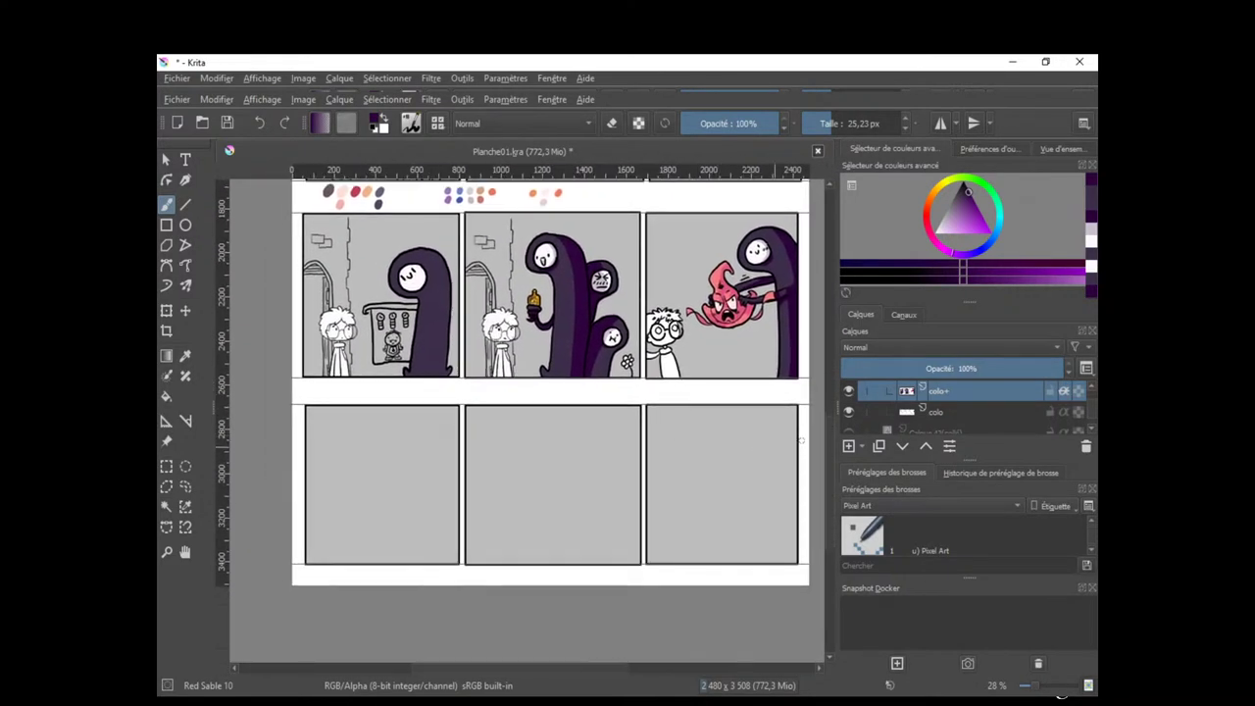
{"action": "scroll", "coordinate": [1088, 418], "scroll_direction": "down", "scroll_amount": 5}
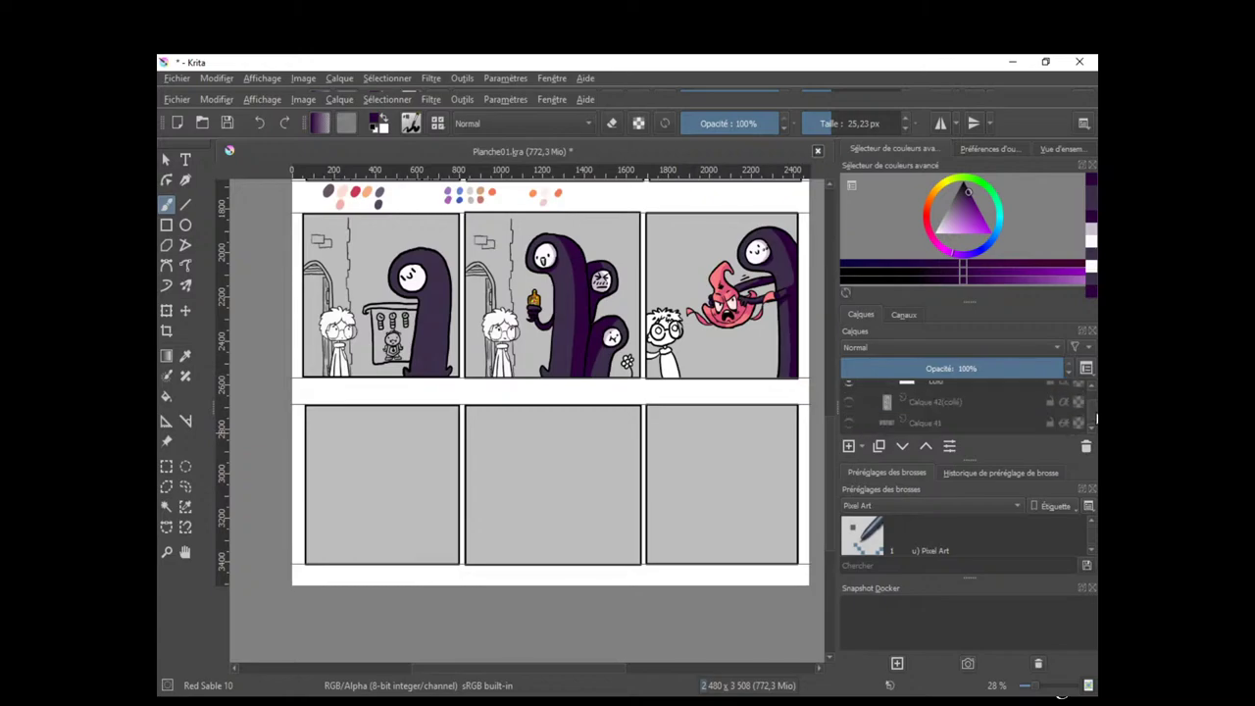
{"action": "scroll", "coordinate": [1088, 432], "scroll_direction": "down", "scroll_amount": 1}
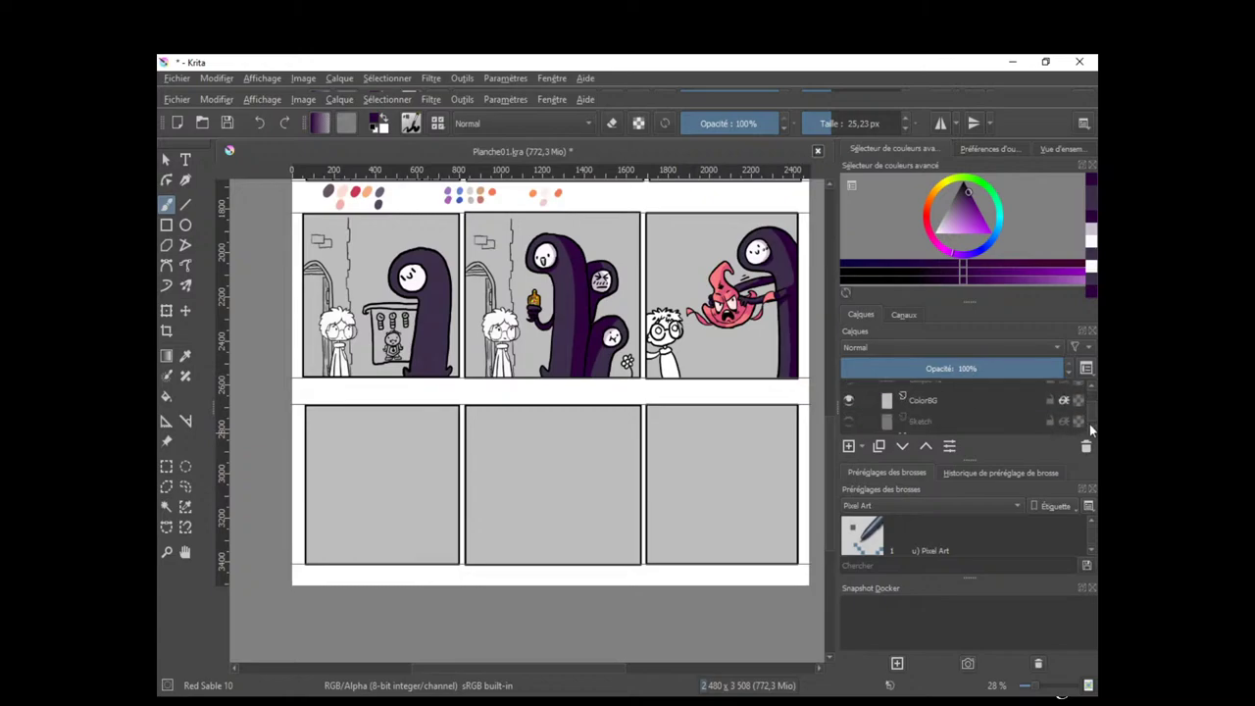
{"action": "left_click_drag", "start_coordinate": [969, 302], "coordinate": [968, 260]}
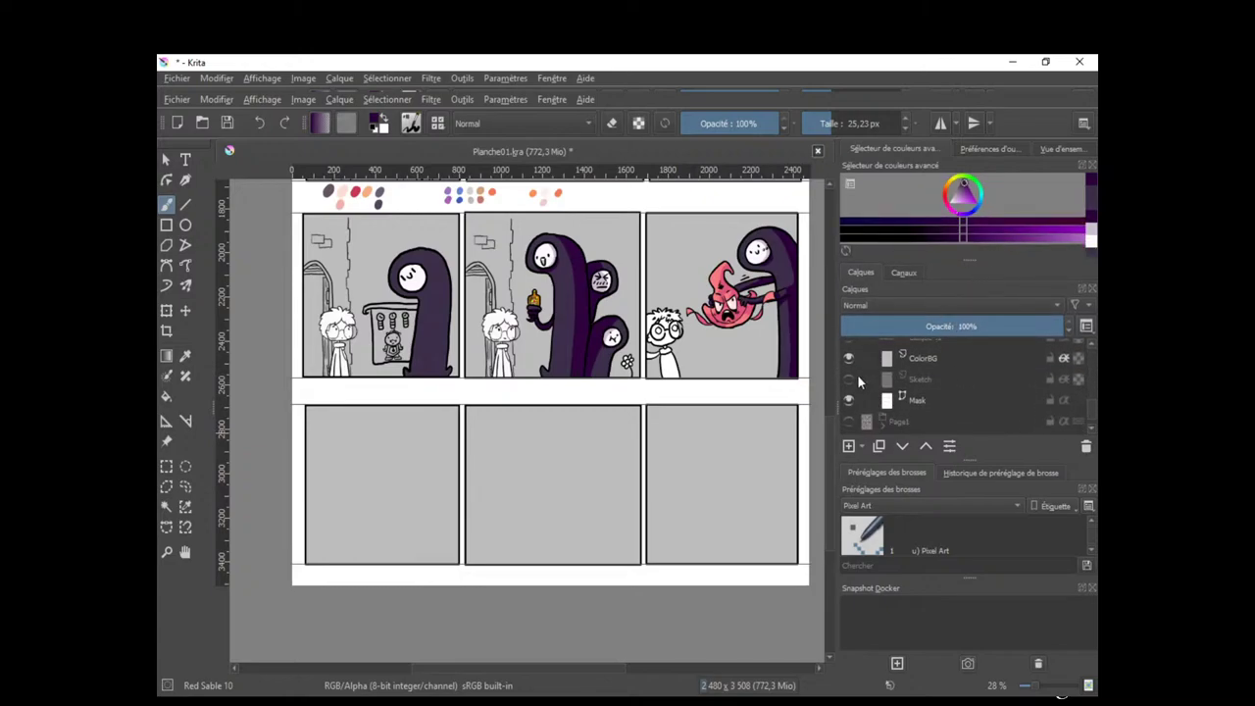
{"action": "left_click", "coordinate": [848, 379]}
{"action": "scroll", "coordinate": [1092, 401], "scroll_direction": "down", "scroll_amount": 3}
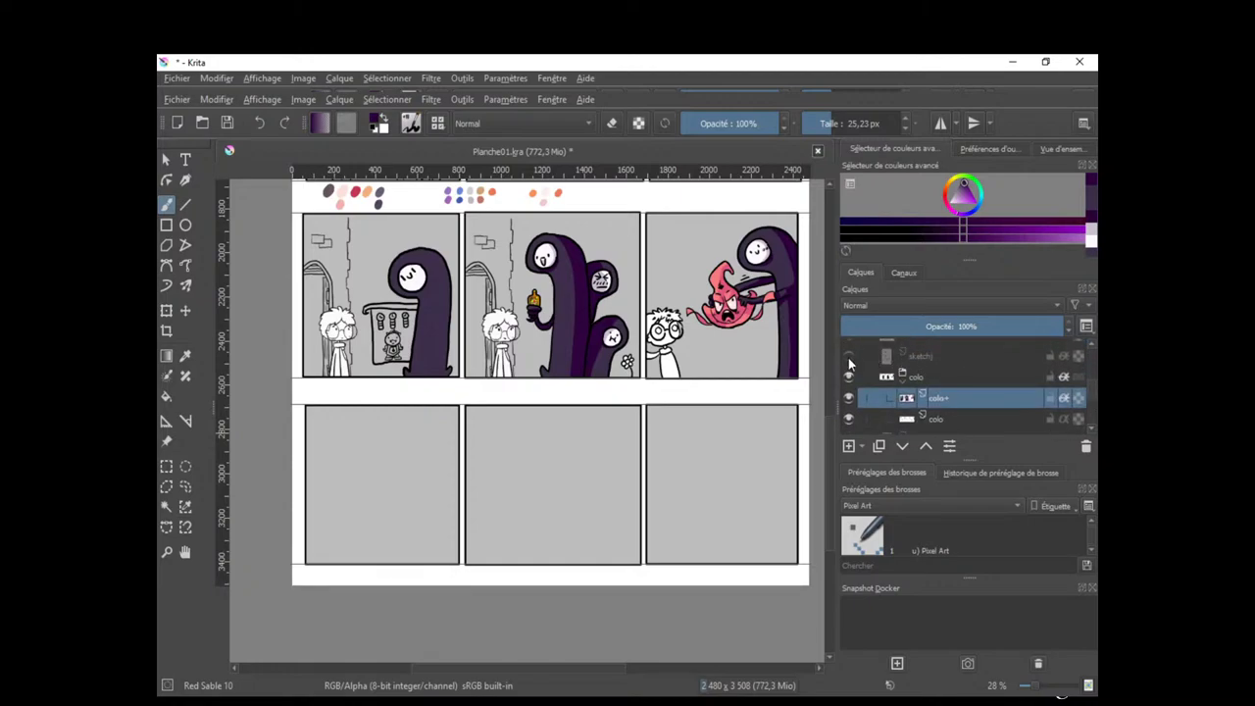
{"action": "left_click", "coordinate": [848, 356]}
{"action": "left_click", "coordinate": [930, 354]}
{"action": "mouse_move", "coordinate": [940, 357]}
{"action": "left_mouse_down"}
{"action": "mouse_move", "coordinate": [943, 385]}
{"action": "mouse_move", "coordinate": [957, 381]}
{"action": "mouse_move", "coordinate": [941, 376]}
{"action": "left_mouse_up"}
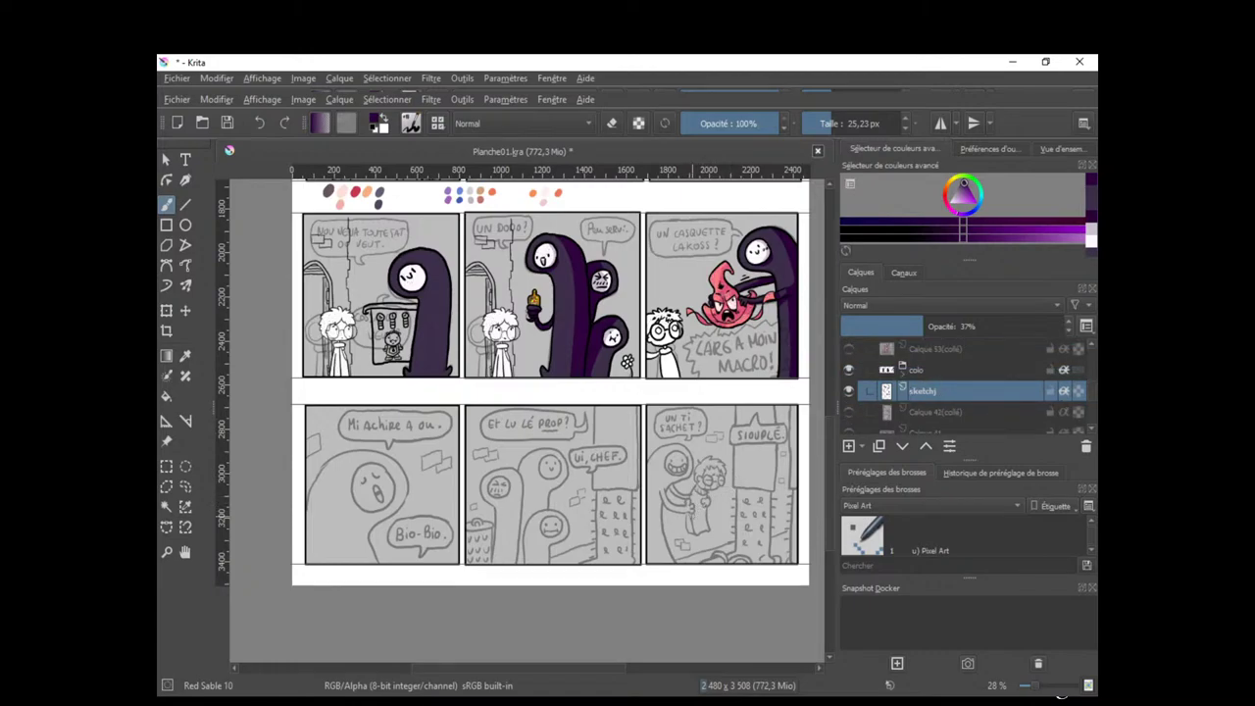
Compare the sketched panels with the coloured ones and hide the sketchj layer.
{"action": "left_click_drag", "start_coordinate": [665, 523], "coordinate": [703, 564]}
{"action": "left_click_drag", "start_coordinate": [731, 498], "coordinate": [717, 525]}
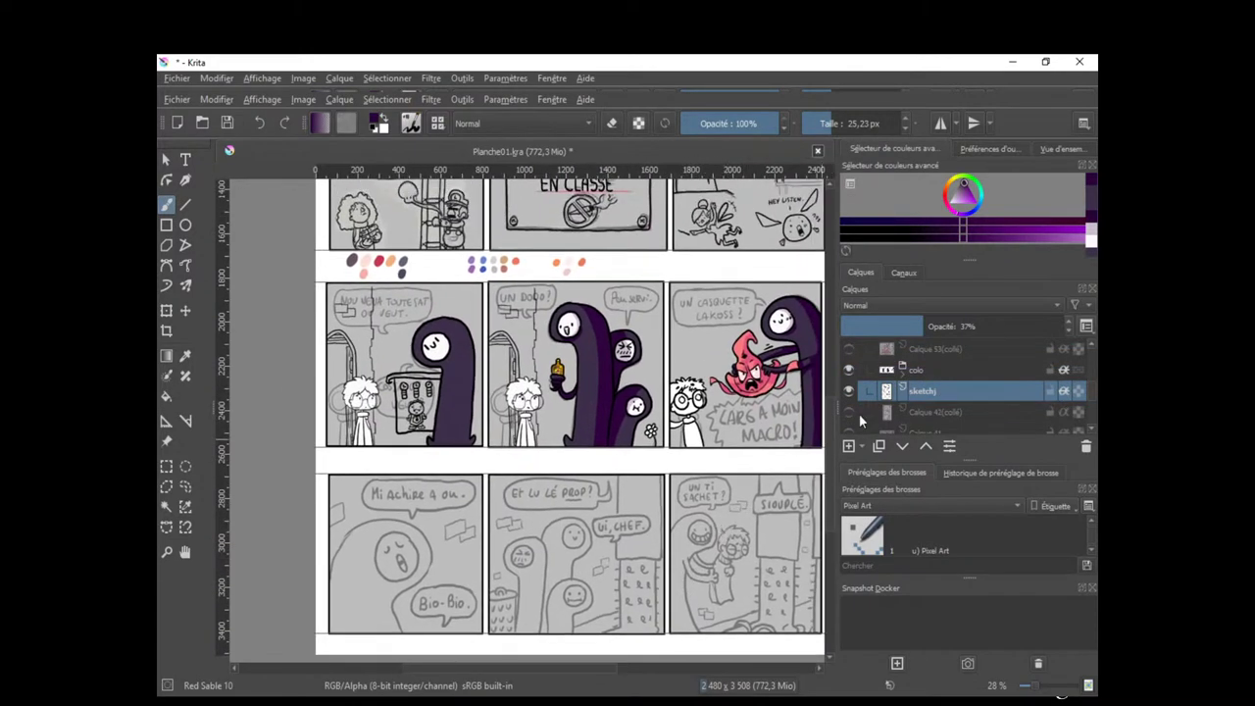
{"action": "left_click", "coordinate": [849, 390]}
Sample the monster's face white and paint the clocks poster and the tip of its holding arm with it on the colo layer.
{"action": "mouse_move", "coordinate": [750, 485]}
{"action": "left_mouse_down"}
{"action": "mouse_move", "coordinate": [648, 573]}
{"action": "mouse_move", "coordinate": [676, 493]}
{"action": "mouse_move", "coordinate": [701, 582]}
{"action": "mouse_move", "coordinate": [650, 538]}
{"action": "left_mouse_up"}
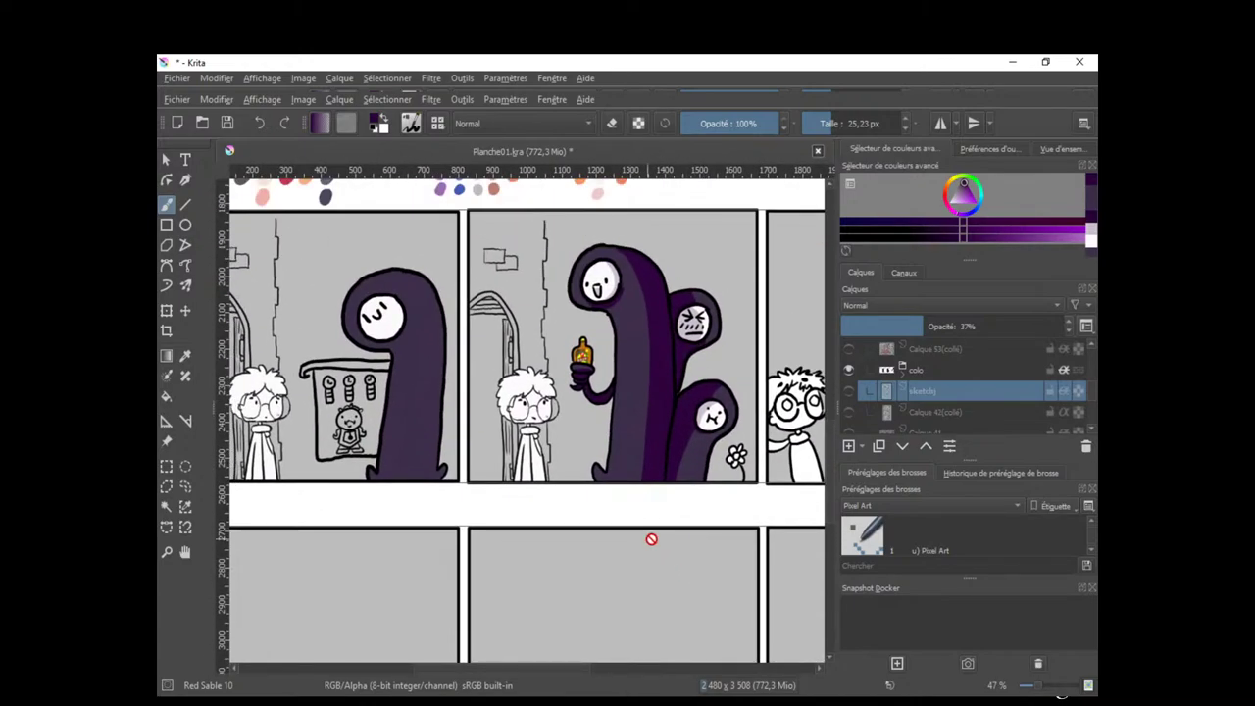
{"action": "left_click_drag", "start_coordinate": [558, 532], "coordinate": [735, 413]}
{"action": "scroll", "coordinate": [599, 563], "scroll_direction": "up", "scroll_amount": 1}
{"action": "left_click_drag", "start_coordinate": [621, 564], "coordinate": [628, 542]}
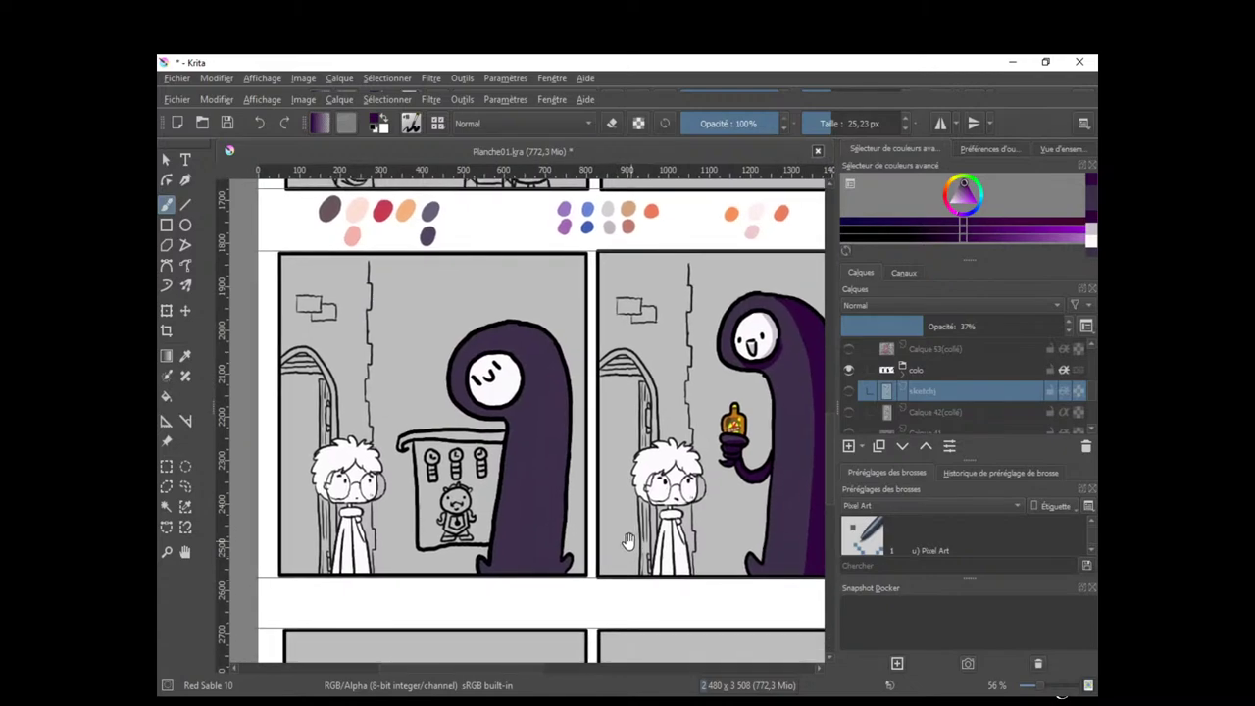
{"action": "left_click", "coordinate": [537, 515], "text": "ctrl"}
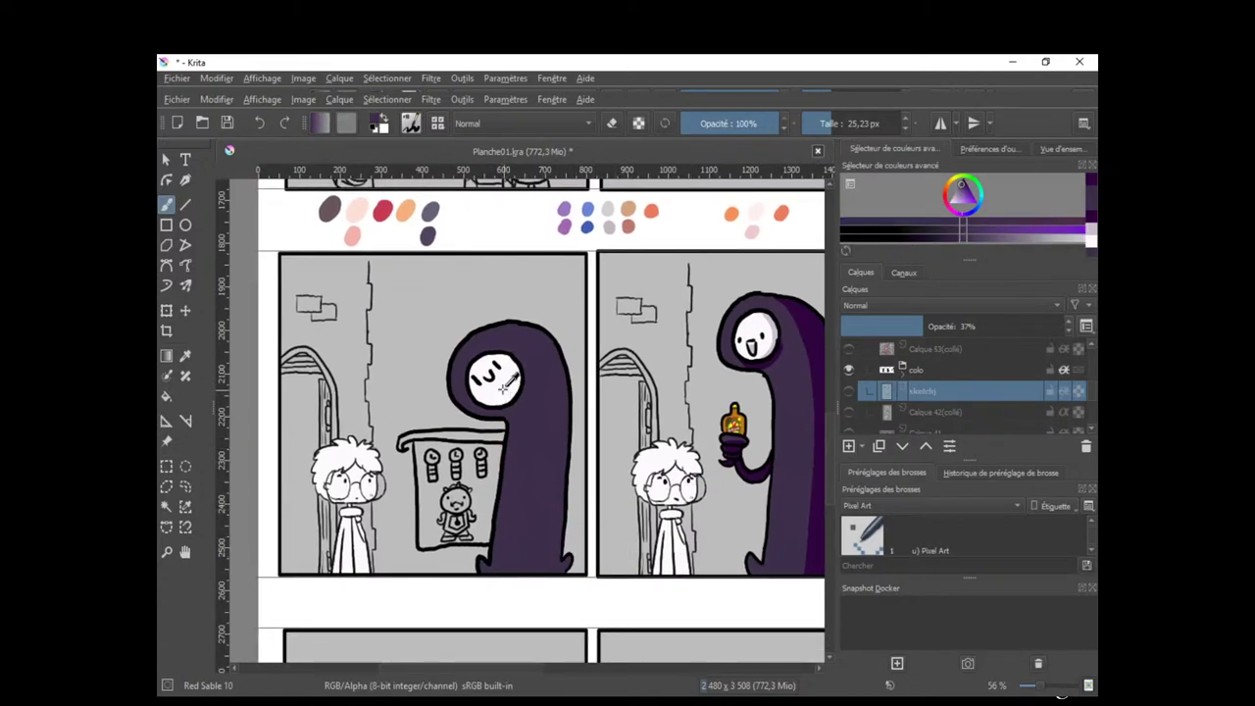
{"action": "left_click", "coordinate": [499, 396], "text": "ctrl"}
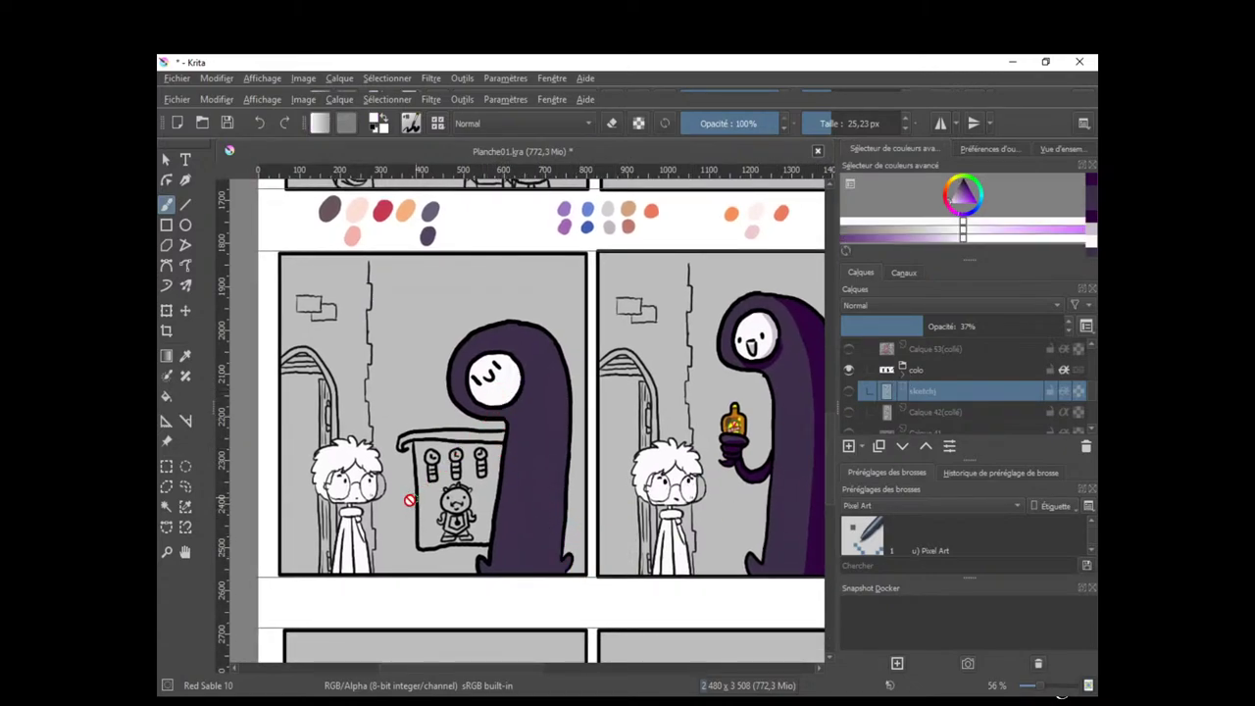
{"action": "left_click", "coordinate": [902, 376]}
{"action": "left_click", "coordinate": [939, 412]}
{"action": "left_click_drag", "start_coordinate": [472, 534], "coordinate": [628, 514]}
{"action": "left_click_drag", "start_coordinate": [449, 393], "coordinate": [632, 375]}
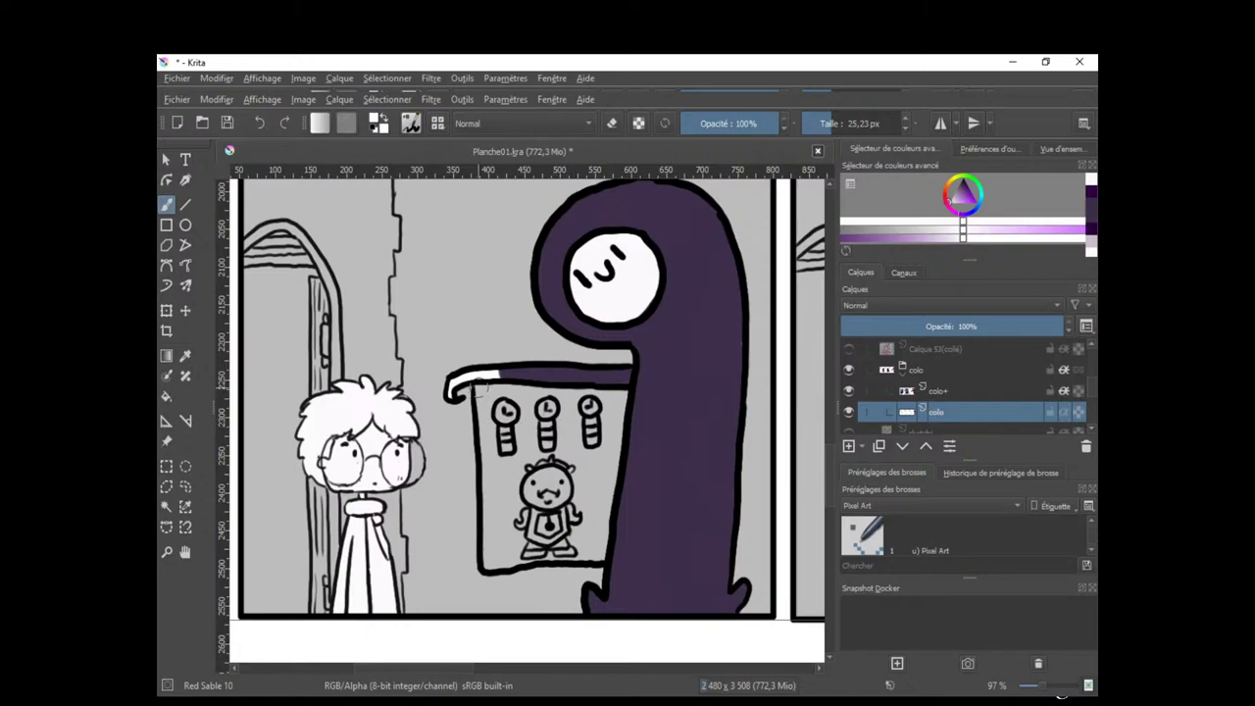
{"action": "mouse_move", "coordinate": [483, 388]}
{"action": "left_mouse_down"}
{"action": "mouse_move", "coordinate": [486, 451]}
{"action": "mouse_move", "coordinate": [514, 392]}
{"action": "mouse_move", "coordinate": [521, 448]}
{"action": "mouse_move", "coordinate": [526, 402]}
{"action": "mouse_move", "coordinate": [552, 445]}
{"action": "mouse_move", "coordinate": [561, 383]}
{"action": "mouse_move", "coordinate": [575, 442]}
{"action": "mouse_move", "coordinate": [592, 386]}
{"action": "mouse_move", "coordinate": [607, 399]}
{"action": "mouse_move", "coordinate": [613, 462]}
{"action": "mouse_move", "coordinate": [614, 423]}
{"action": "mouse_move", "coordinate": [578, 516]}
{"action": "mouse_move", "coordinate": [585, 413]}
{"action": "left_mouse_up"}
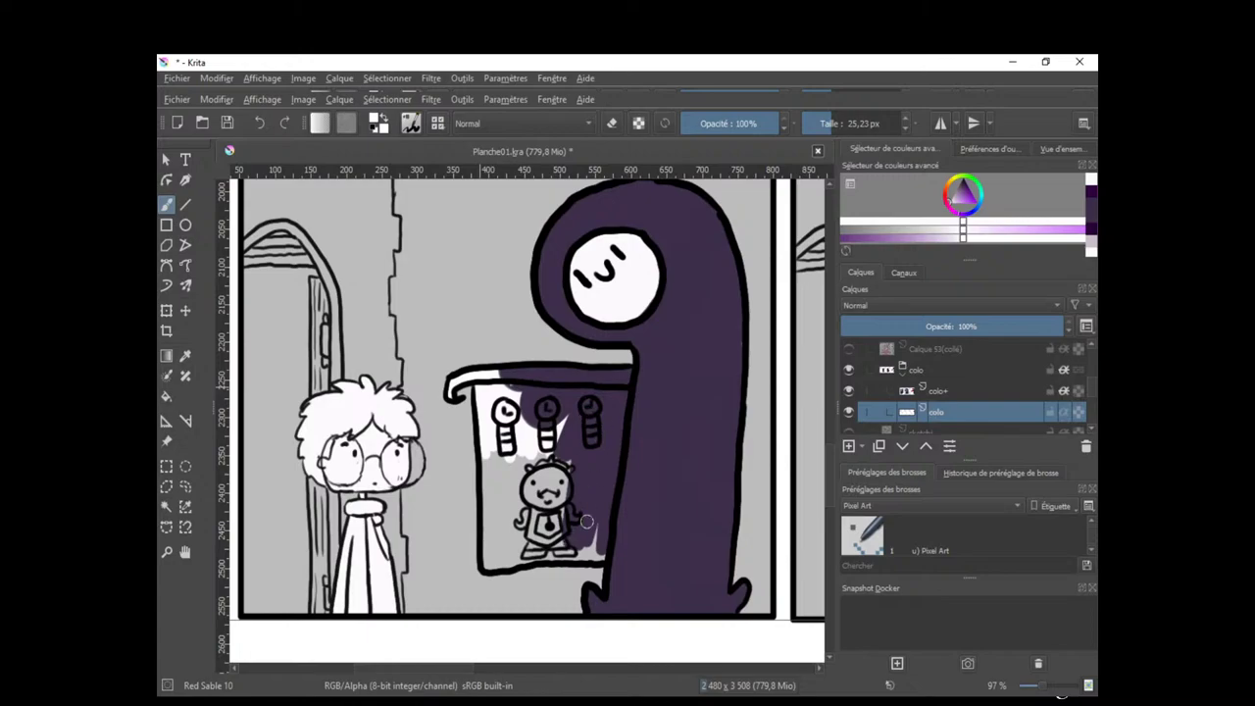
{"action": "mouse_move", "coordinate": [585, 521]}
{"action": "left_mouse_down"}
{"action": "mouse_move", "coordinate": [560, 407]}
{"action": "mouse_move", "coordinate": [494, 532]}
{"action": "mouse_move", "coordinate": [484, 457]}
{"action": "mouse_move", "coordinate": [492, 560]}
{"action": "mouse_move", "coordinate": [595, 554]}
{"action": "mouse_move", "coordinate": [546, 553]}
{"action": "mouse_move", "coordinate": [557, 556]}
{"action": "mouse_move", "coordinate": [566, 530]}
{"action": "mouse_move", "coordinate": [547, 545]}
{"action": "mouse_move", "coordinate": [581, 545]}
{"action": "mouse_move", "coordinate": [600, 526]}
{"action": "mouse_move", "coordinate": [597, 560]}
{"action": "mouse_move", "coordinate": [523, 524]}
{"action": "left_mouse_up"}
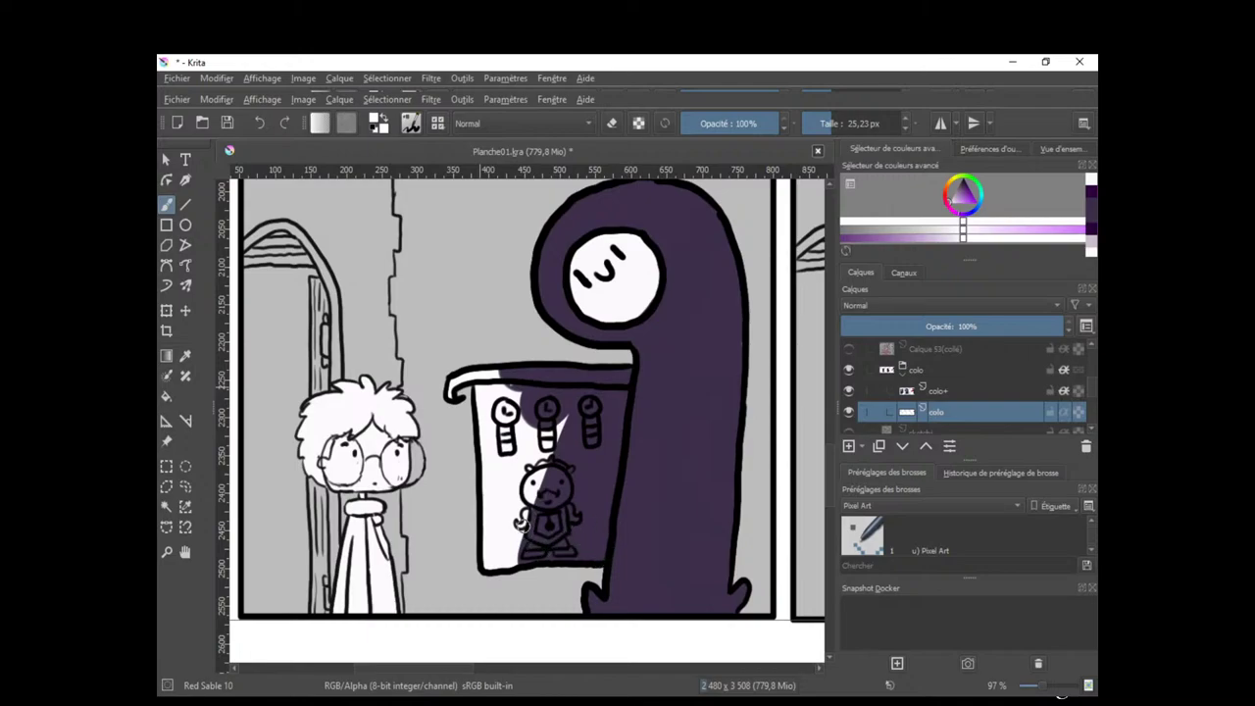
Cover the purple still showing on the clocks poster with the face white on the colo+ layer.
{"action": "left_click_drag", "start_coordinate": [632, 493], "coordinate": [655, 499]}
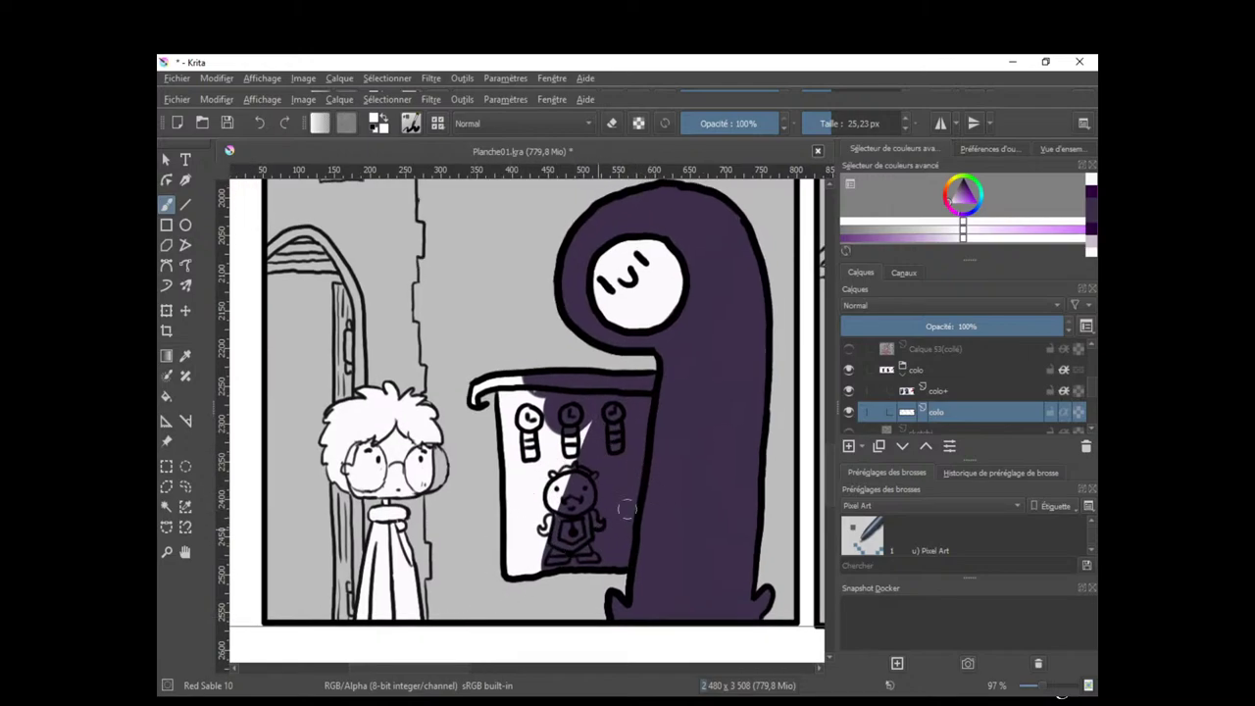
{"action": "left_click_drag", "start_coordinate": [670, 369], "coordinate": [664, 406]}
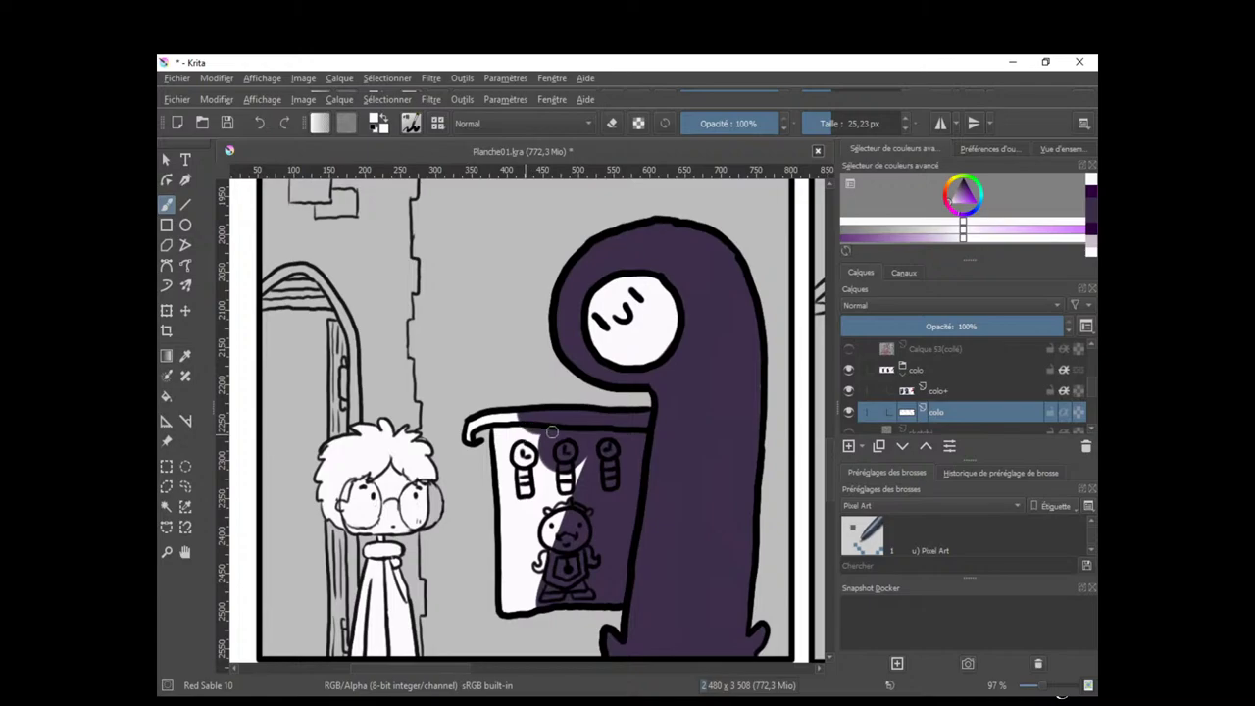
{"action": "left_click", "coordinate": [934, 391]}
{"action": "mouse_move", "coordinate": [511, 433]}
{"action": "left_mouse_down"}
{"action": "mouse_move", "coordinate": [643, 432]}
{"action": "mouse_move", "coordinate": [628, 531]}
{"action": "left_mouse_up"}
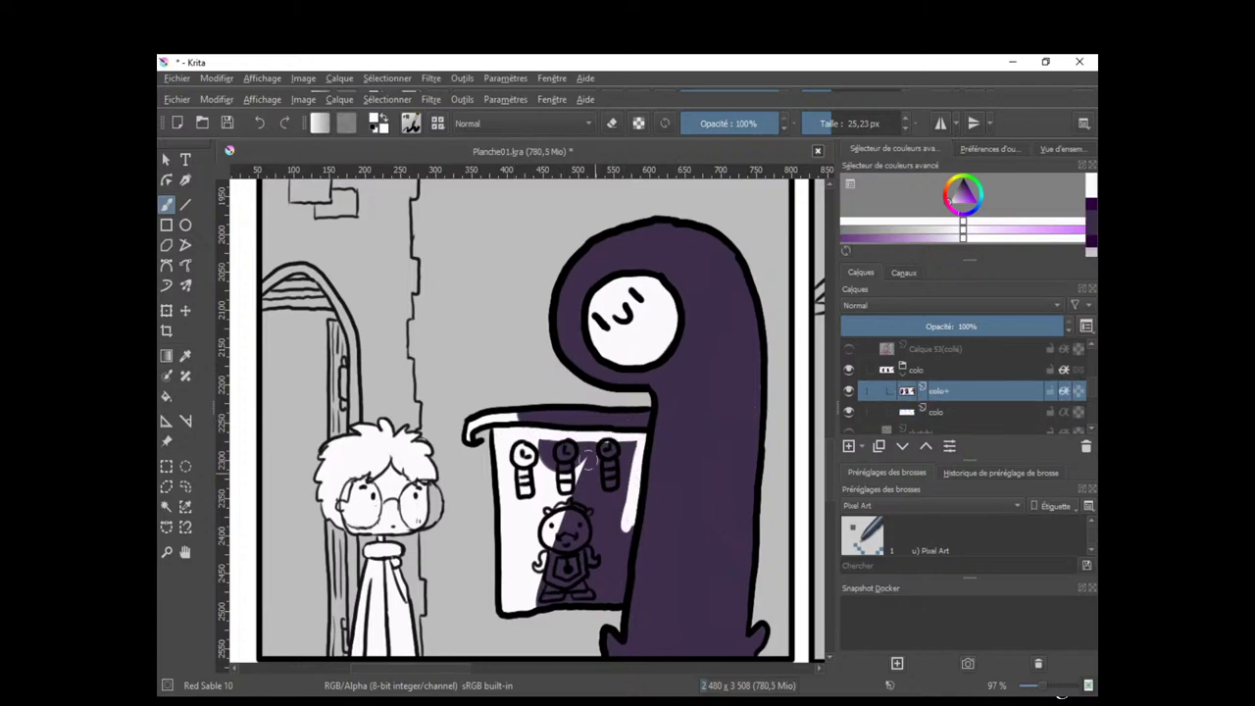
{"action": "mouse_move", "coordinate": [530, 447]}
{"action": "left_mouse_down"}
{"action": "mouse_move", "coordinate": [567, 446]}
{"action": "mouse_move", "coordinate": [556, 487]}
{"action": "mouse_move", "coordinate": [620, 446]}
{"action": "mouse_move", "coordinate": [608, 445]}
{"action": "mouse_move", "coordinate": [584, 505]}
{"action": "mouse_move", "coordinate": [610, 504]}
{"action": "mouse_move", "coordinate": [629, 477]}
{"action": "mouse_move", "coordinate": [620, 560]}
{"action": "mouse_move", "coordinate": [601, 466]}
{"action": "mouse_move", "coordinate": [599, 527]}
{"action": "mouse_move", "coordinate": [576, 555]}
{"action": "mouse_move", "coordinate": [565, 612]}
{"action": "mouse_move", "coordinate": [619, 588]}
{"action": "left_mouse_up"}
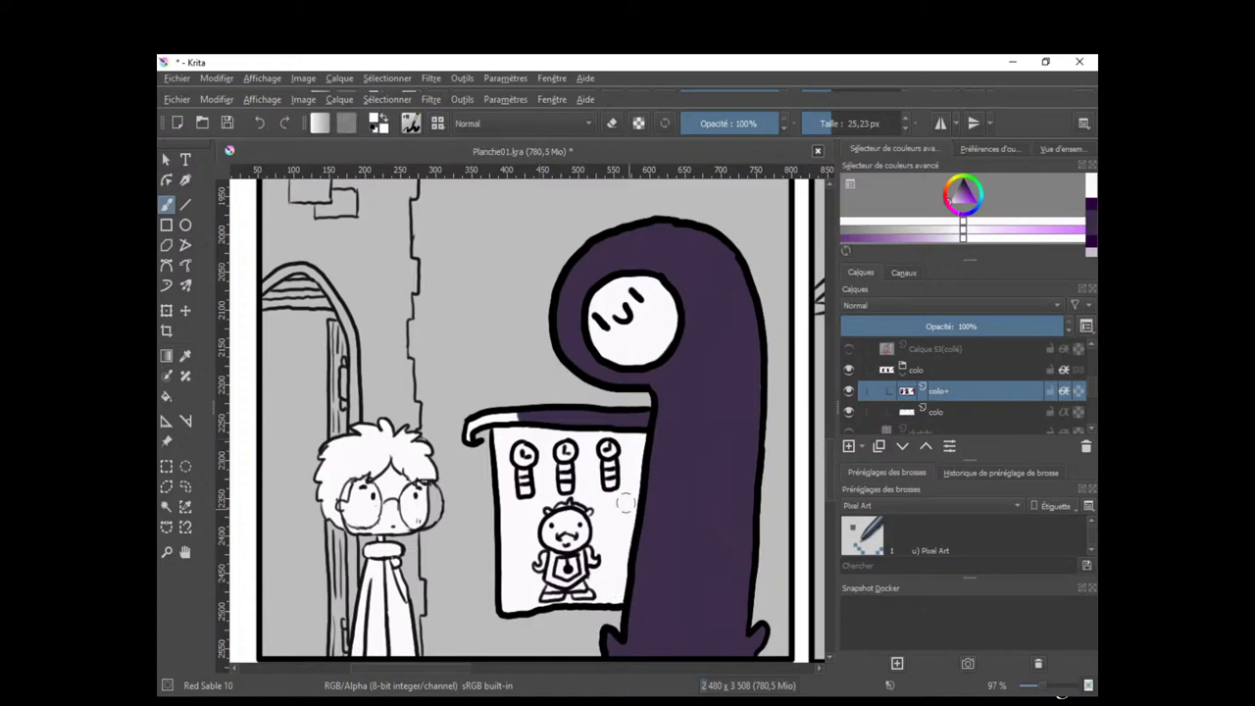
{"action": "left_click_drag", "start_coordinate": [627, 501], "coordinate": [647, 513]}
Sample the body purple and paint over the white tip of the arm holding the clocks poster.
{"action": "left_click", "coordinate": [547, 429], "text": "ctrl"}
{"action": "mouse_move", "coordinate": [541, 428]}
{"action": "left_mouse_down"}
{"action": "mouse_move", "coordinate": [487, 436]}
{"action": "mouse_move", "coordinate": [510, 422]}
{"action": "mouse_move", "coordinate": [490, 452]}
{"action": "left_mouse_up"}
{"action": "left_click_drag", "start_coordinate": [665, 459], "coordinate": [639, 447]}
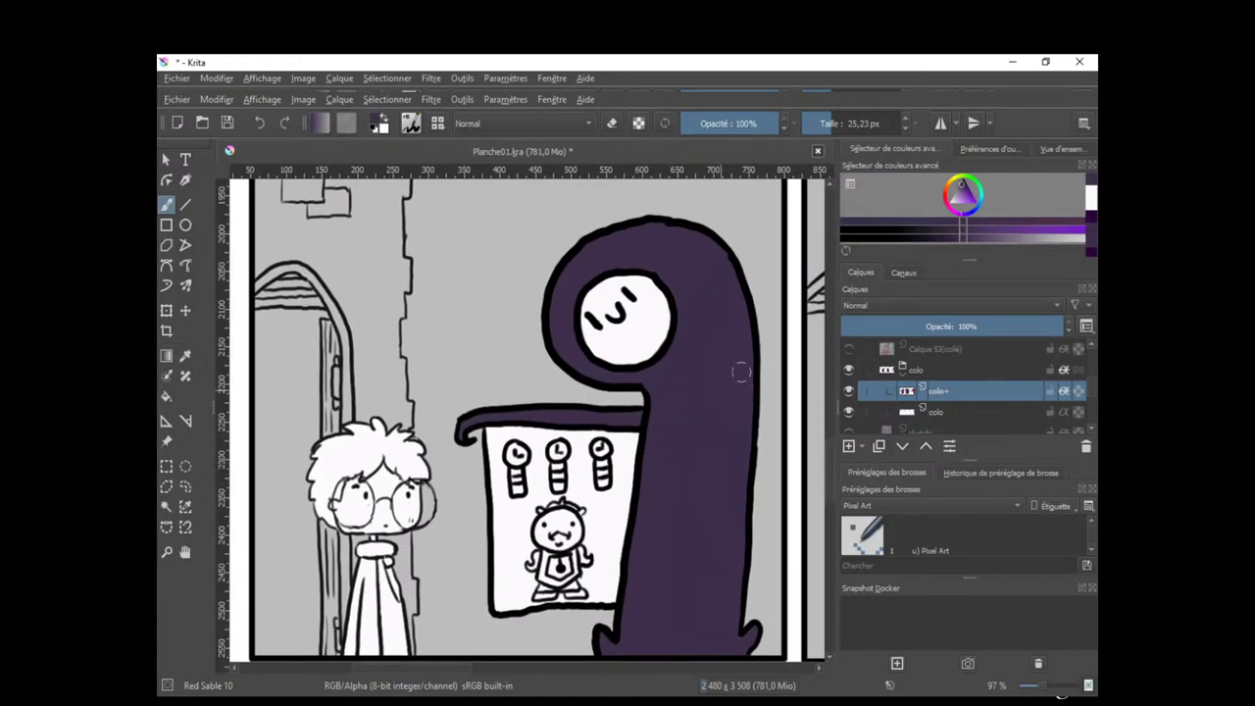
{"action": "left_click_drag", "start_coordinate": [773, 394], "coordinate": [667, 608]}
{"action": "left_click_drag", "start_coordinate": [740, 495], "coordinate": [692, 387]}
Paint a pale lavender-grey shadow along the right edge of the poster monster's face, redoing the first stroke.
{"action": "left_click", "coordinate": [705, 399], "text": "ctrl"}
{"action": "left_click_drag", "start_coordinate": [493, 538], "coordinate": [786, 444]}
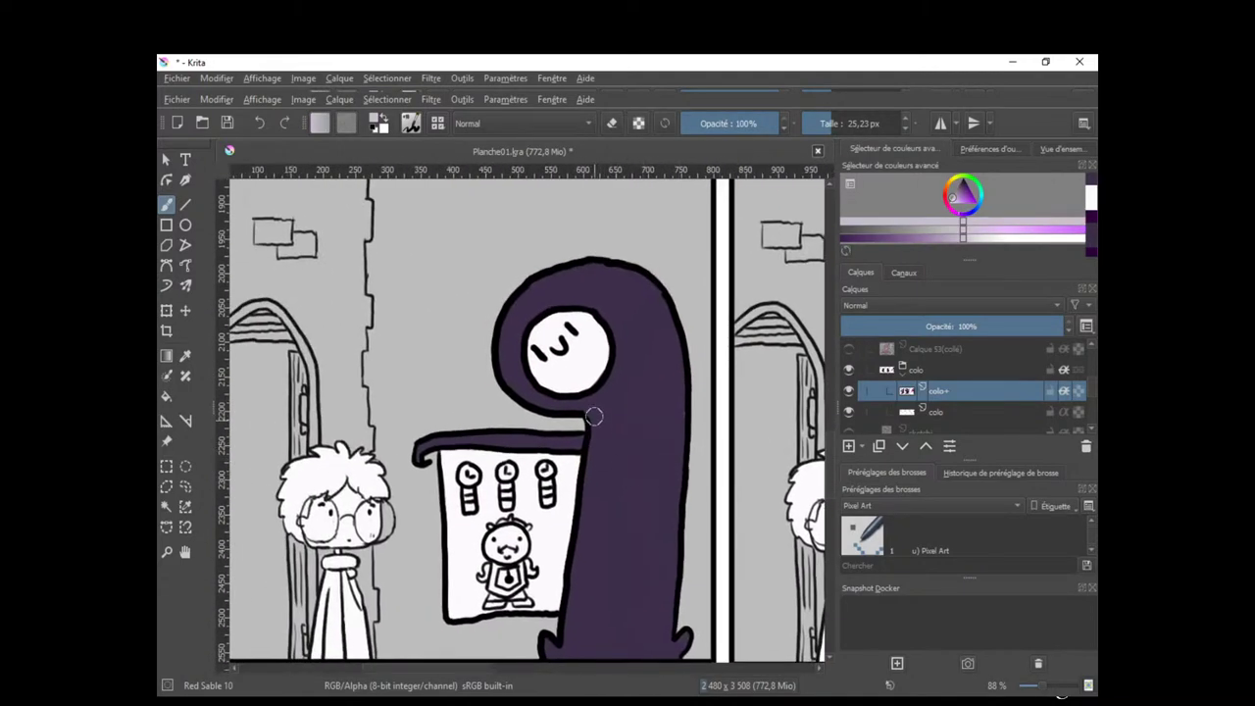
{"action": "left_click_drag", "start_coordinate": [564, 312], "coordinate": [591, 308]}
{"action": "key", "text": "ctrl+z"}
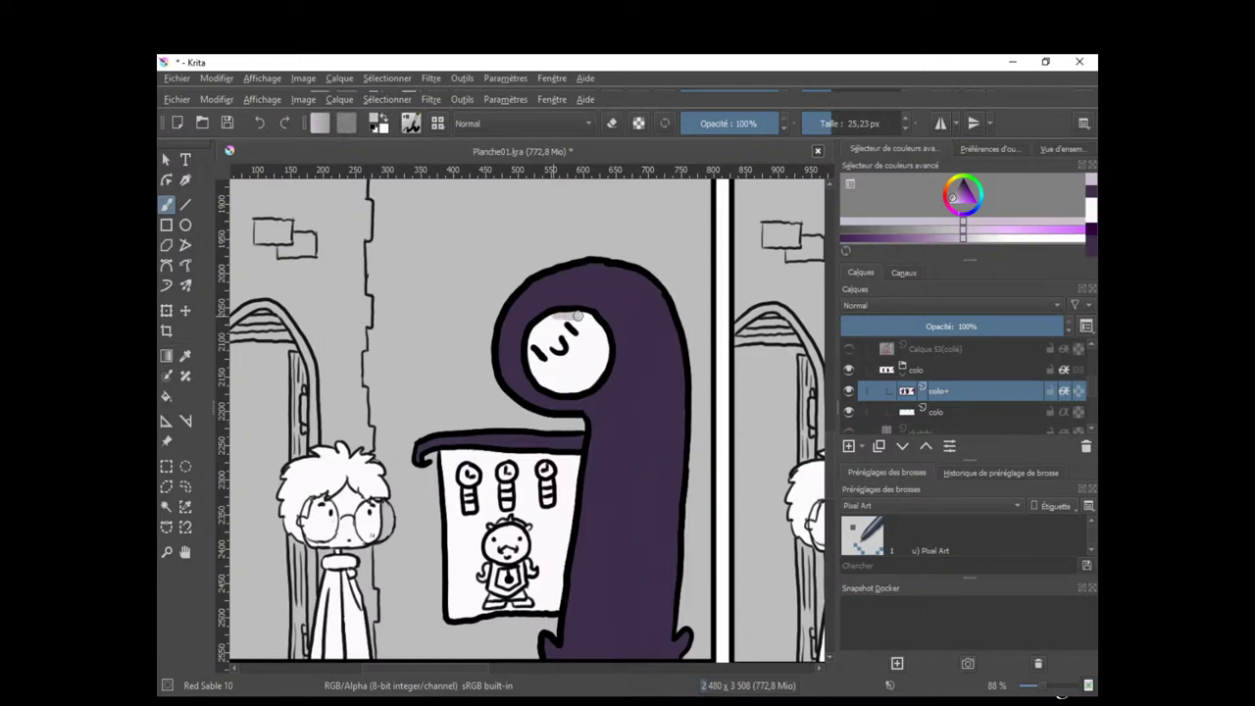
{"action": "mouse_move", "coordinate": [601, 332]}
{"action": "left_mouse_down"}
{"action": "mouse_move", "coordinate": [561, 308]}
{"action": "mouse_move", "coordinate": [592, 319]}
{"action": "mouse_move", "coordinate": [607, 342]}
{"action": "mouse_move", "coordinate": [570, 401]}
{"action": "left_mouse_up"}
{"action": "mouse_move", "coordinate": [754, 480]}
{"action": "left_mouse_down"}
{"action": "mouse_move", "coordinate": [655, 497]}
{"action": "mouse_move", "coordinate": [481, 495]}
{"action": "mouse_move", "coordinate": [614, 451]}
{"action": "mouse_move", "coordinate": [721, 470]}
{"action": "left_mouse_up"}
Sample the neighbouring monster's deep purple and paint a shadow down the poster monster's back, widening it with a 70,60 px brush.
{"action": "left_click", "coordinate": [805, 282], "text": "ctrl"}
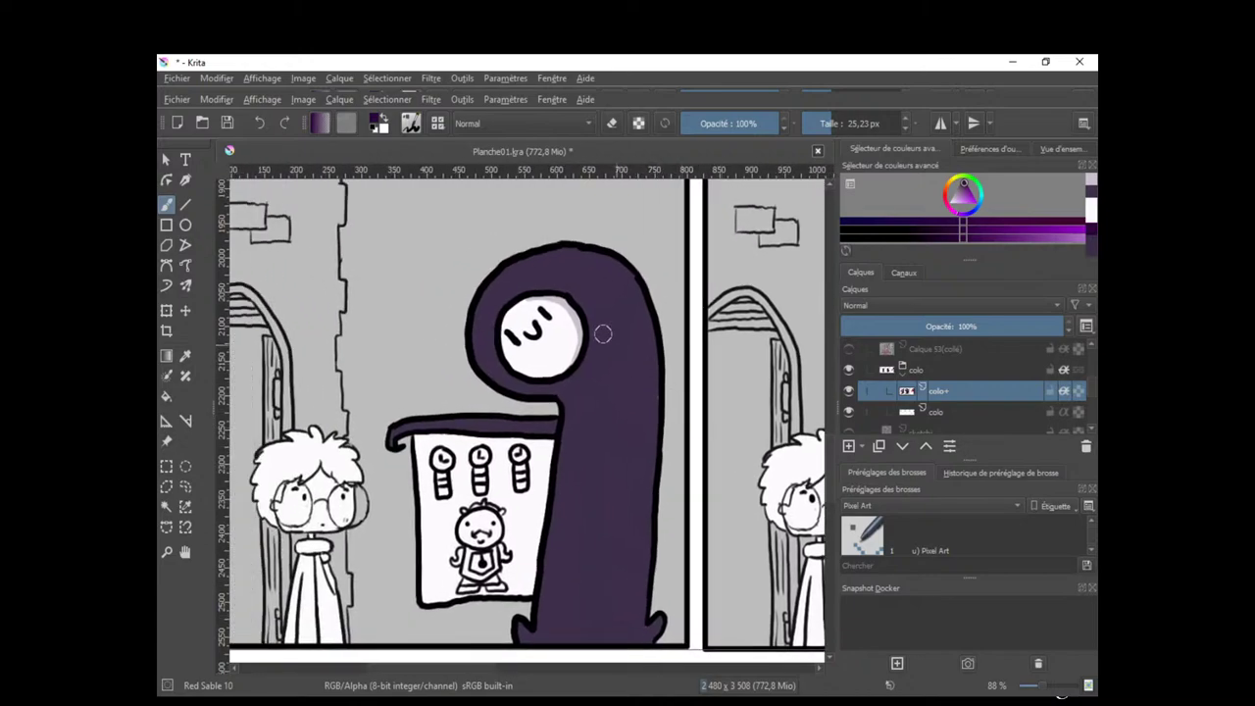
{"action": "left_click_drag", "start_coordinate": [577, 311], "coordinate": [608, 280]}
{"action": "mouse_move", "coordinate": [547, 244]}
{"action": "left_mouse_down"}
{"action": "mouse_move", "coordinate": [582, 246]}
{"action": "mouse_move", "coordinate": [644, 316]}
{"action": "mouse_move", "coordinate": [655, 563]}
{"action": "mouse_move", "coordinate": [639, 627]}
{"action": "left_mouse_up"}
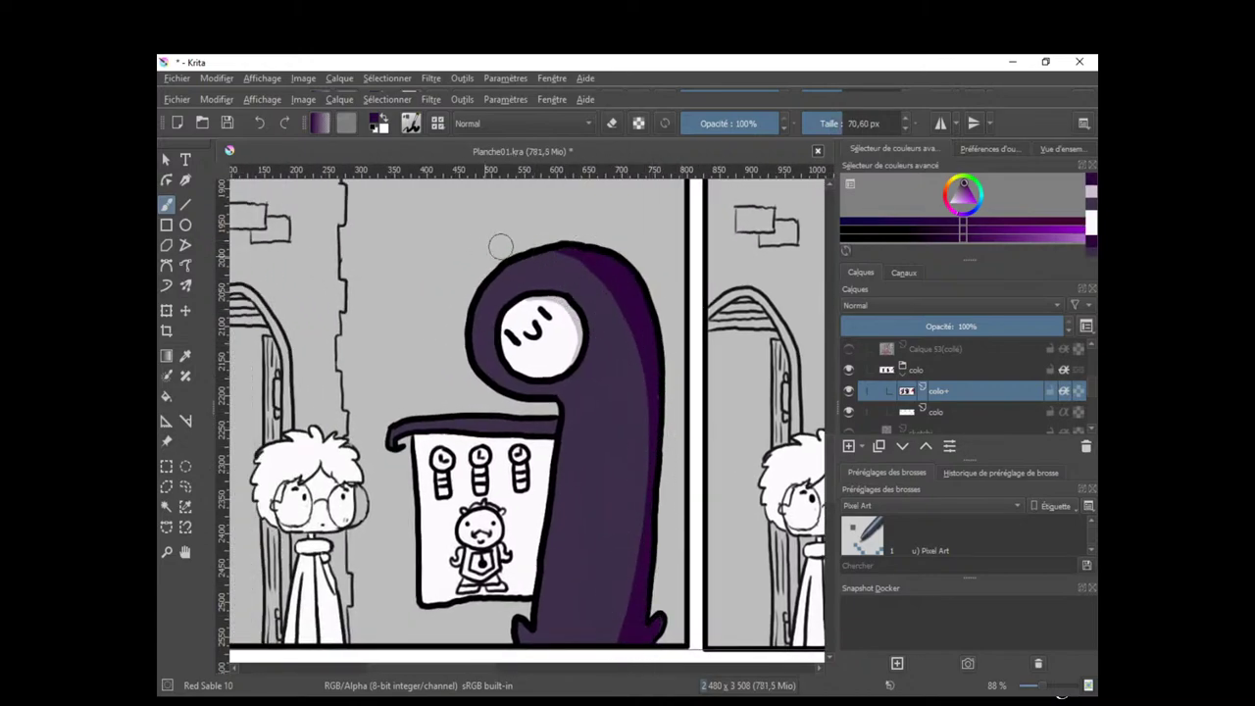
{"action": "mouse_move", "coordinate": [562, 249]}
{"action": "left_mouse_down"}
{"action": "mouse_move", "coordinate": [594, 246]}
{"action": "mouse_move", "coordinate": [642, 445]}
{"action": "mouse_move", "coordinate": [626, 643]}
{"action": "left_mouse_up"}
Shade the poster's upper edge under the arm with pale lavender-grey on the colo+ layer, using a 27,45 px brush.
{"action": "left_click", "coordinate": [936, 412]}
{"action": "key", "text": "x"}
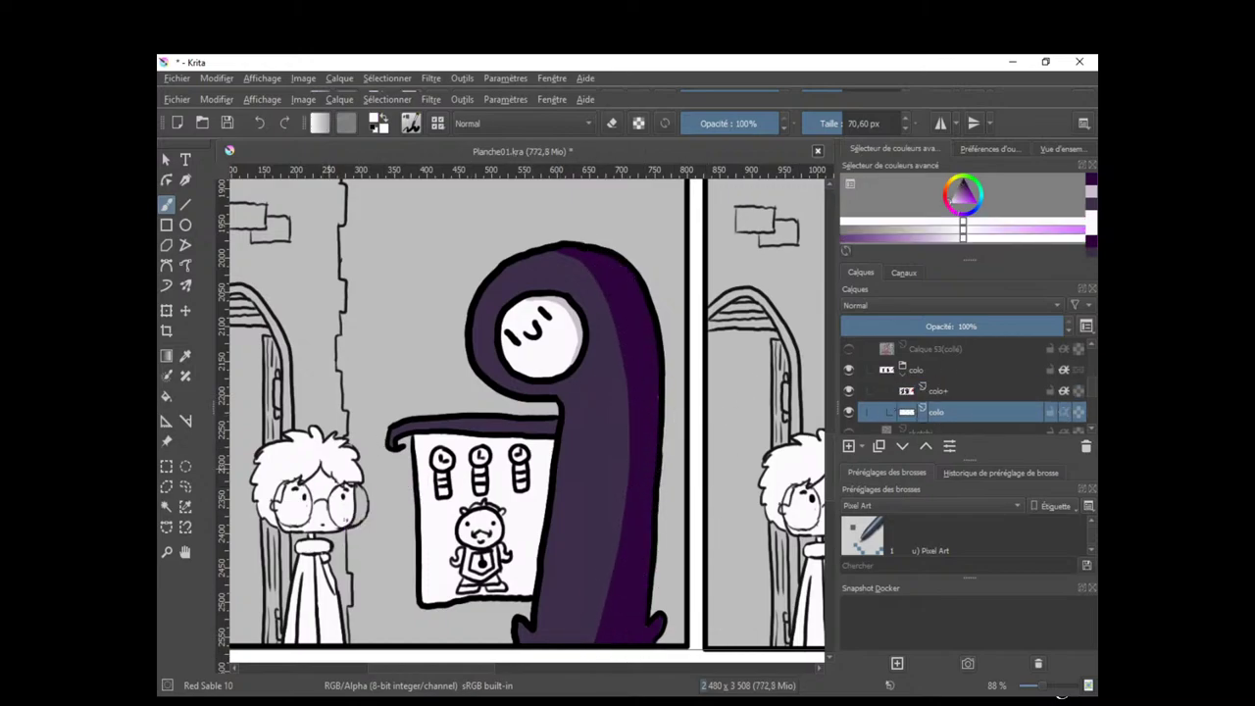
{"action": "mouse_move", "coordinate": [659, 357]}
{"action": "left_mouse_down"}
{"action": "mouse_move", "coordinate": [654, 401]}
{"action": "mouse_move", "coordinate": [660, 392]}
{"action": "mouse_move", "coordinate": [598, 414]}
{"action": "left_mouse_up"}
{"action": "left_click_drag", "start_coordinate": [619, 508], "coordinate": [632, 477]}
{"action": "left_click", "coordinate": [644, 304], "text": "ctrl"}
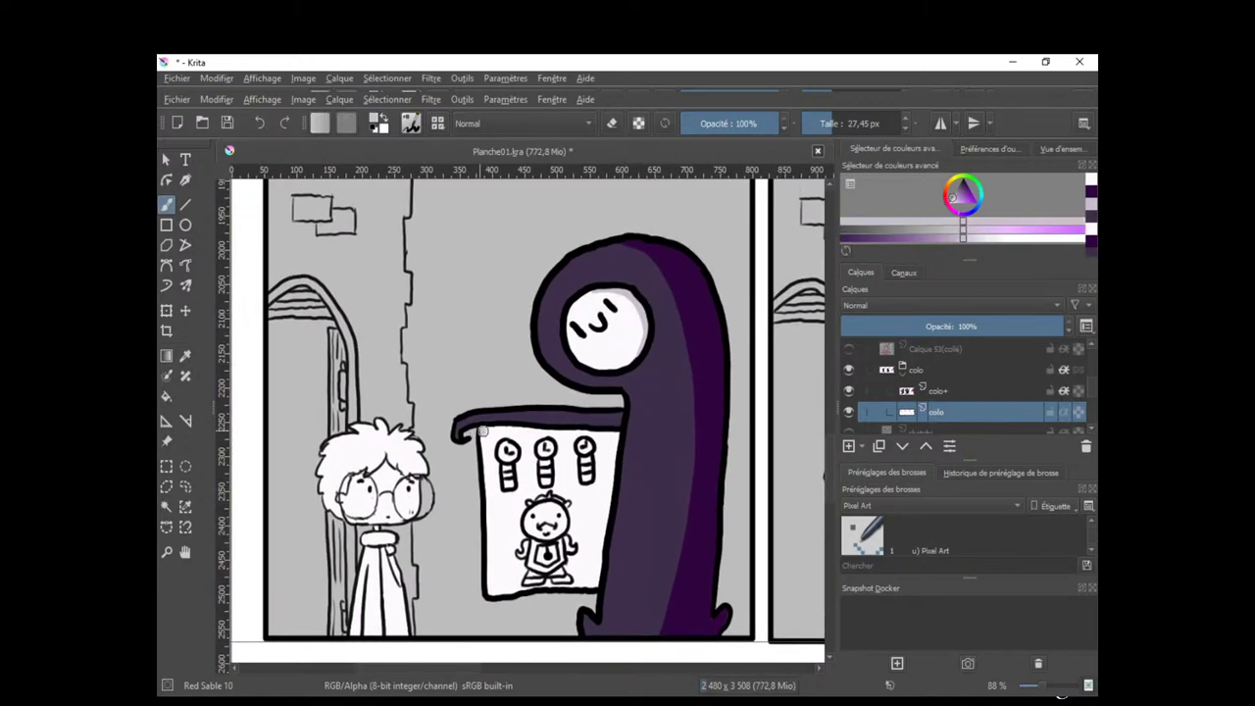
{"action": "left_click", "coordinate": [958, 388]}
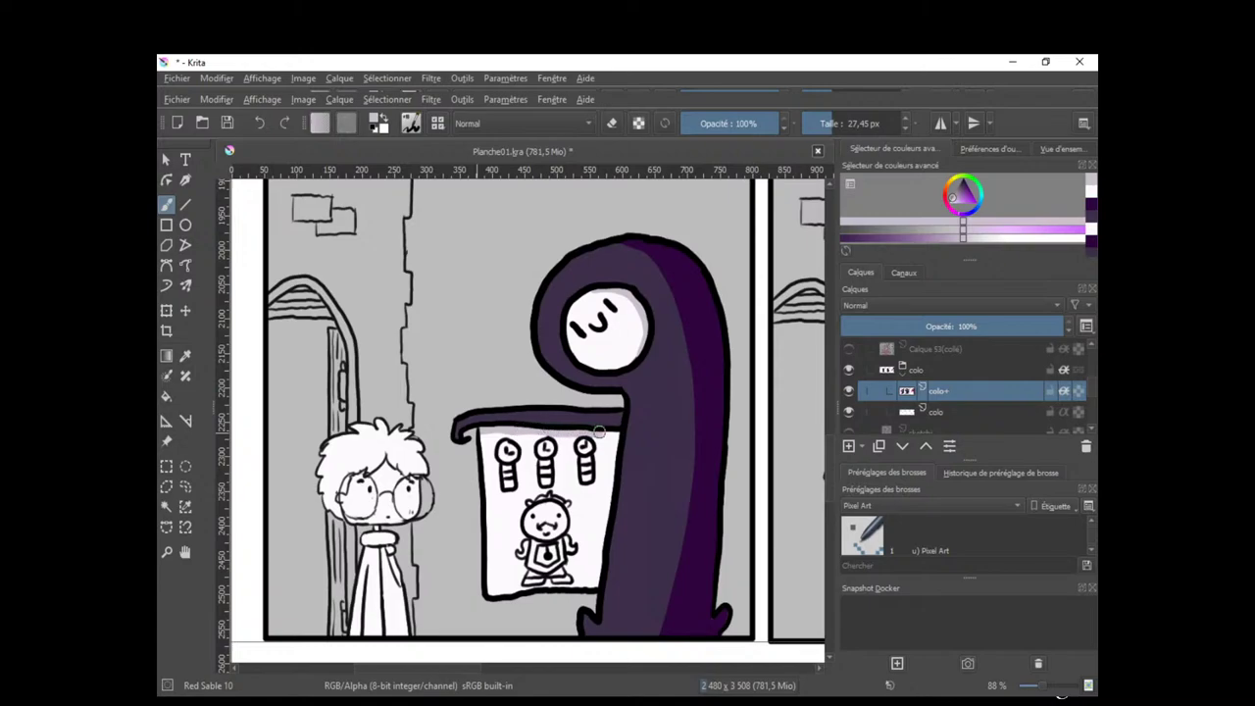
Shade the arm holding the poster and the monster's left tail tip with deep purple.
{"action": "left_click", "coordinate": [717, 310], "text": "ctrl"}
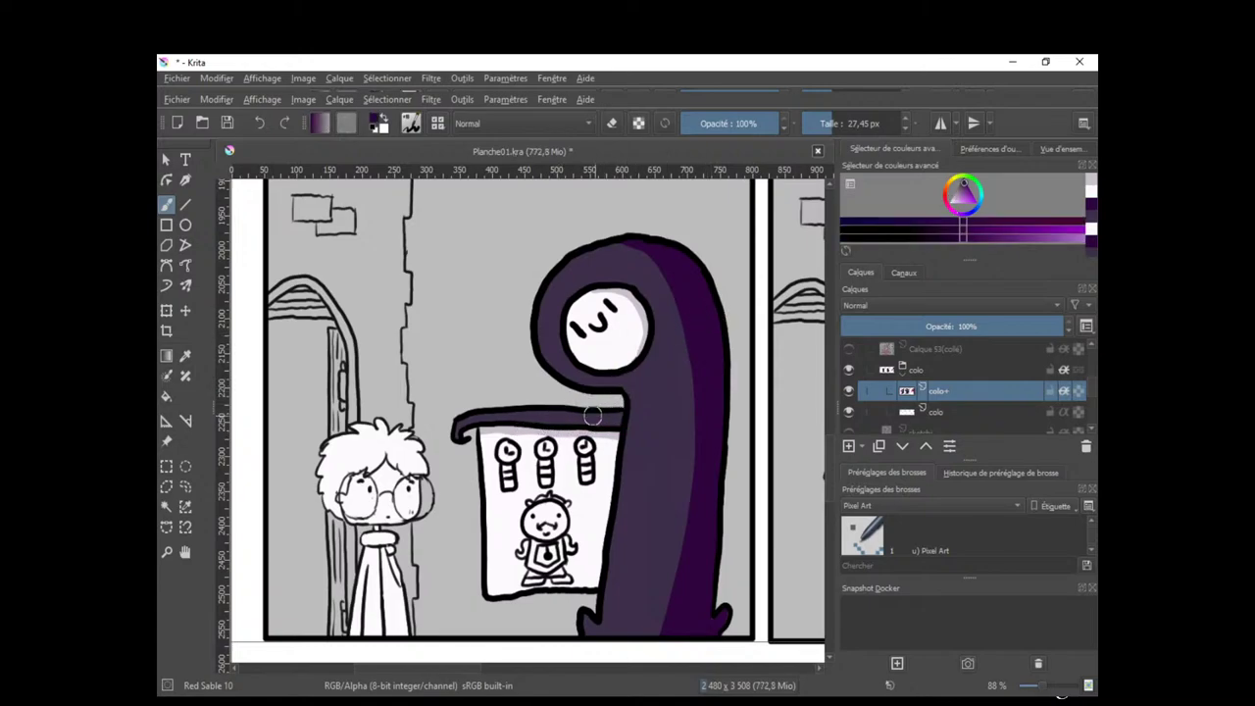
{"action": "mouse_move", "coordinate": [620, 417]}
{"action": "left_mouse_down"}
{"action": "mouse_move", "coordinate": [543, 412]}
{"action": "mouse_move", "coordinate": [598, 414]}
{"action": "left_mouse_up"}
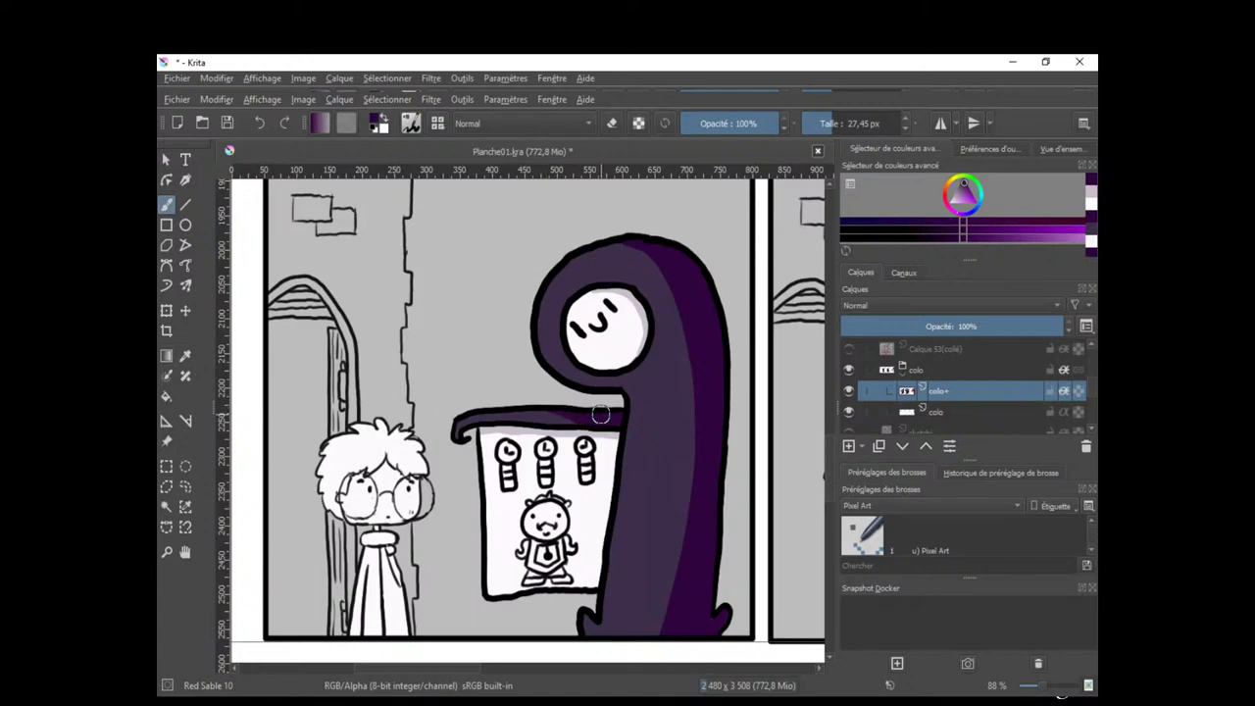
{"action": "left_click_drag", "start_coordinate": [729, 444], "coordinate": [721, 429]}
{"action": "mouse_move", "coordinate": [590, 625]}
{"action": "left_mouse_down"}
{"action": "mouse_move", "coordinate": [581, 615]}
{"action": "mouse_move", "coordinate": [610, 622]}
{"action": "left_mouse_up"}
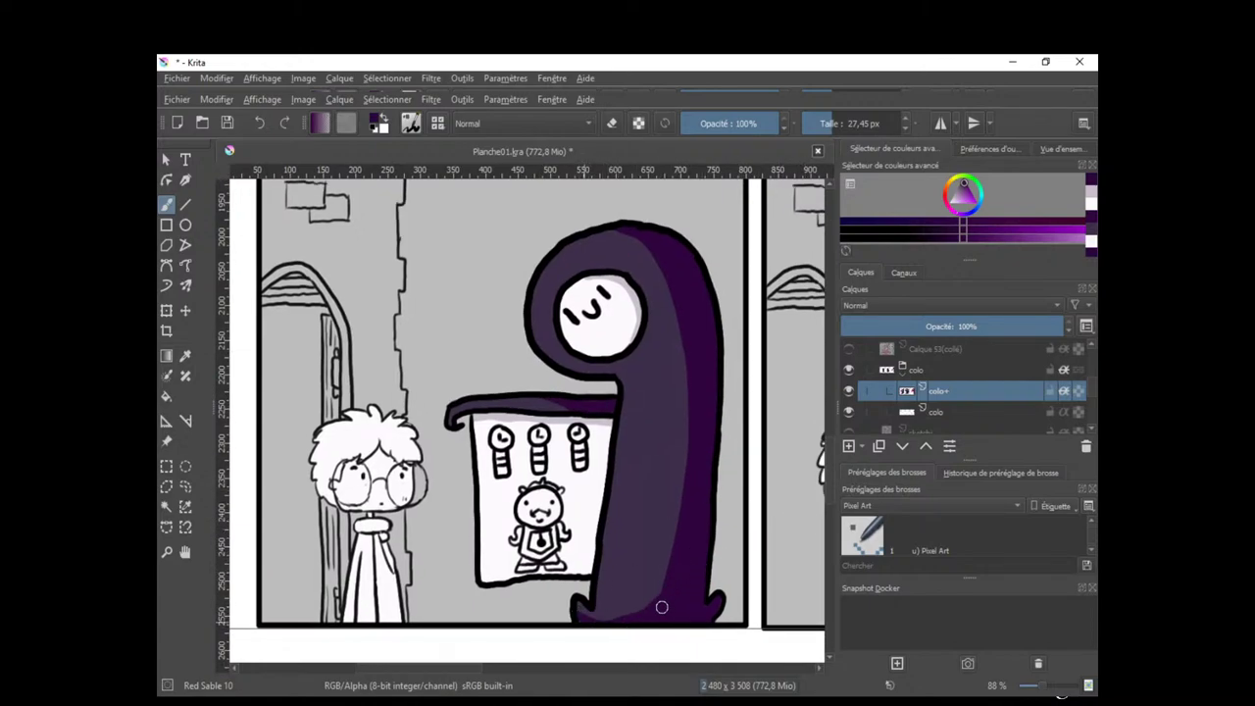
Try to extend the deep purple back shadow across the base of the poster monster's body.
{"action": "key", "text": "ctrl+z"}
{"action": "mouse_move", "coordinate": [682, 514]}
{"action": "left_mouse_down"}
{"action": "mouse_move", "coordinate": [613, 617]}
{"action": "mouse_move", "coordinate": [622, 625]}
{"action": "left_mouse_up"}
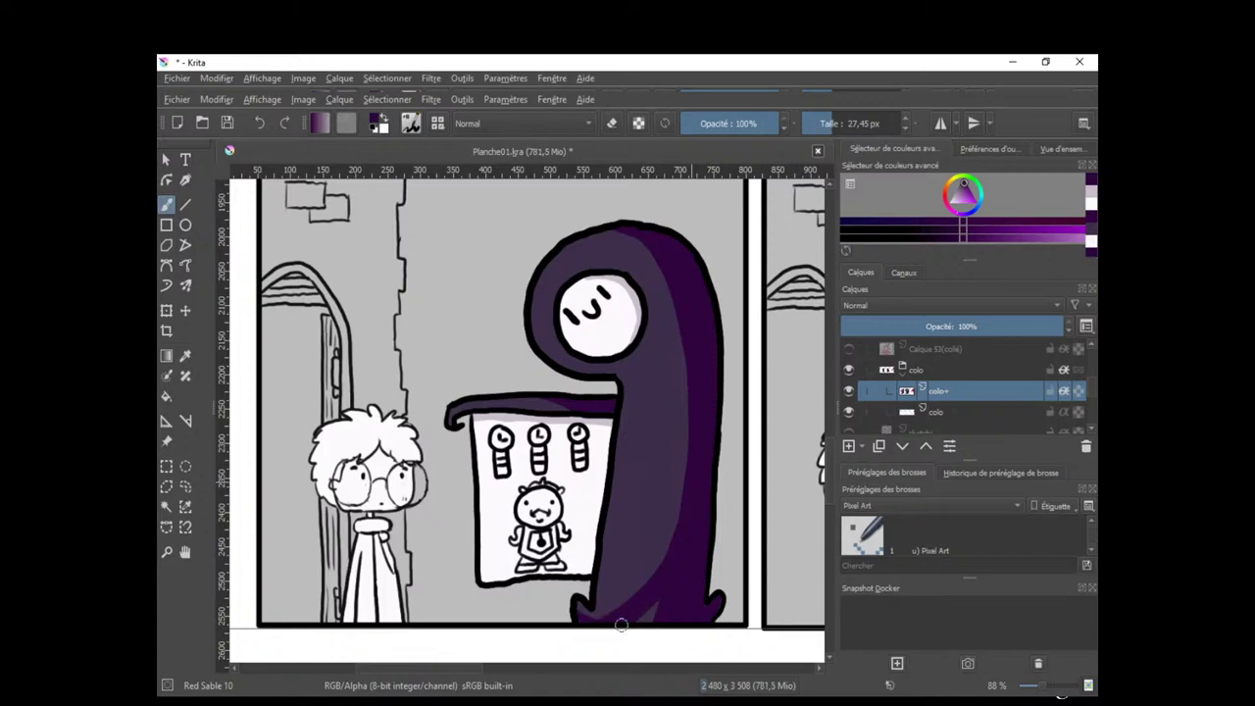
{"action": "key", "text": "ctrl+z"}
{"action": "left_click_drag", "start_coordinate": [688, 578], "coordinate": [699, 630]}
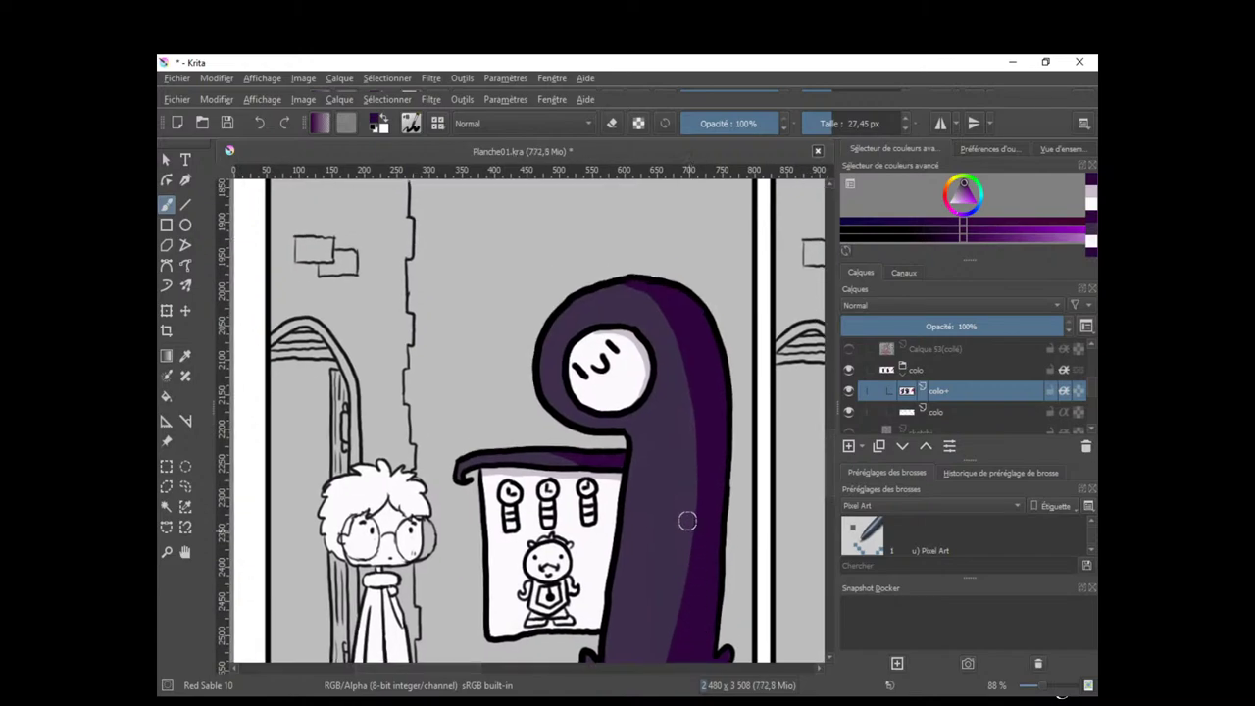
Shade the hood beneath the poster monster's face with deep purple and trim the shadow's edge with the body purple.
{"action": "left_click_drag", "start_coordinate": [662, 467], "coordinate": [689, 493]}
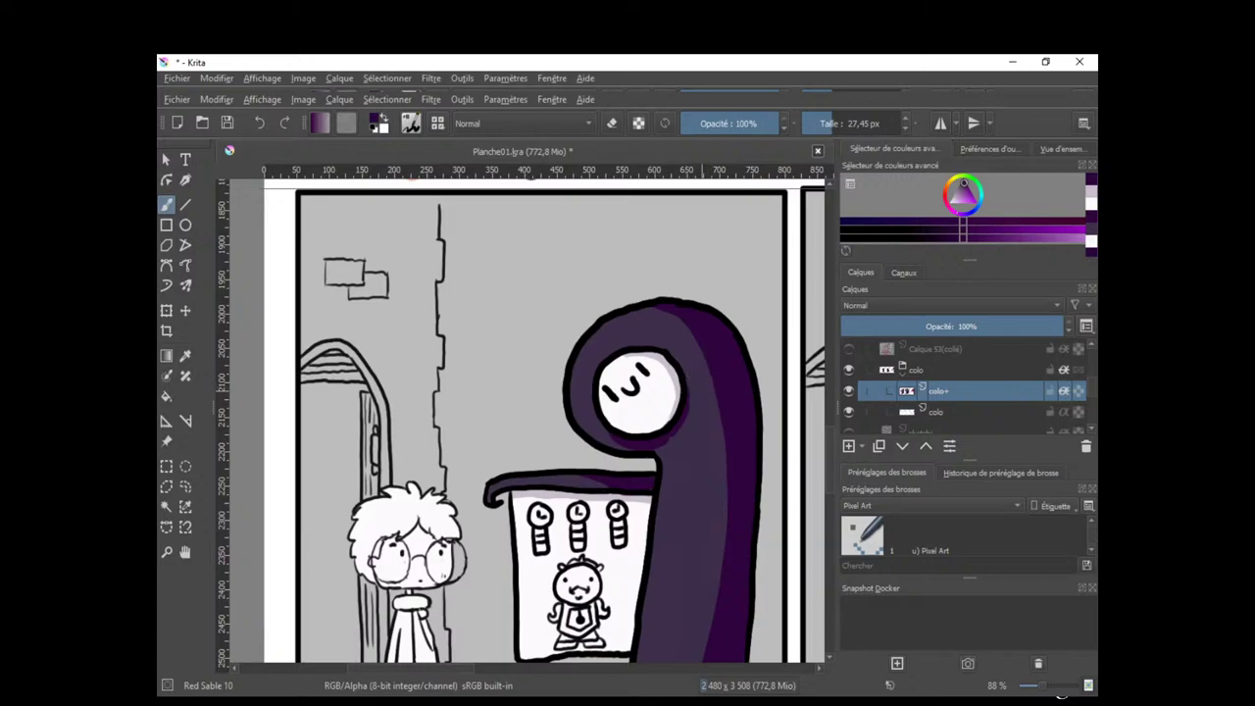
{"action": "left_click", "coordinate": [704, 374], "text": "ctrl"}
{"action": "left_click_drag", "start_coordinate": [691, 379], "coordinate": [681, 436]}
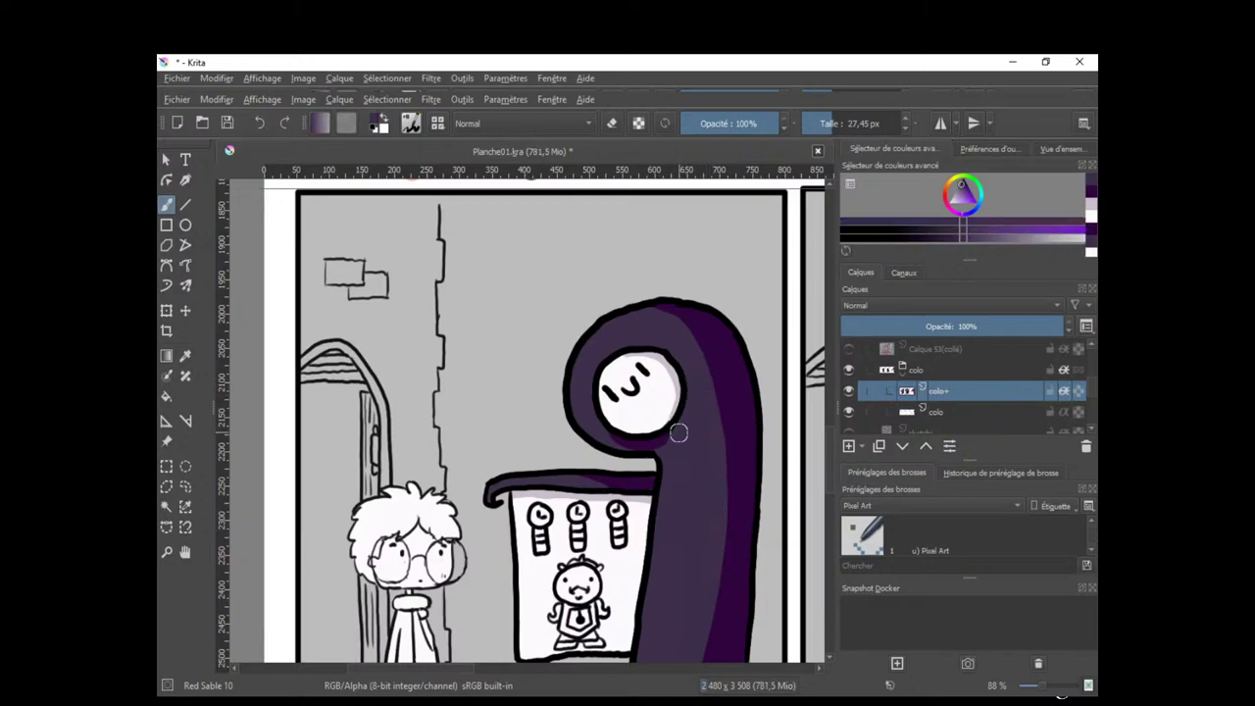
{"action": "left_click", "coordinate": [678, 432], "text": "ctrl"}
{"action": "mouse_move", "coordinate": [681, 493]}
{"action": "left_mouse_down"}
{"action": "mouse_move", "coordinate": [675, 470]}
{"action": "mouse_move", "coordinate": [695, 438]}
{"action": "mouse_move", "coordinate": [684, 470]}
{"action": "left_mouse_up"}
Sample the pale lavender-grey and thicken the shadow along the lower right of the poster monster's face.
{"action": "left_click", "coordinate": [660, 337], "text": "ctrl"}
{"action": "left_click_drag", "start_coordinate": [679, 373], "coordinate": [659, 410]}
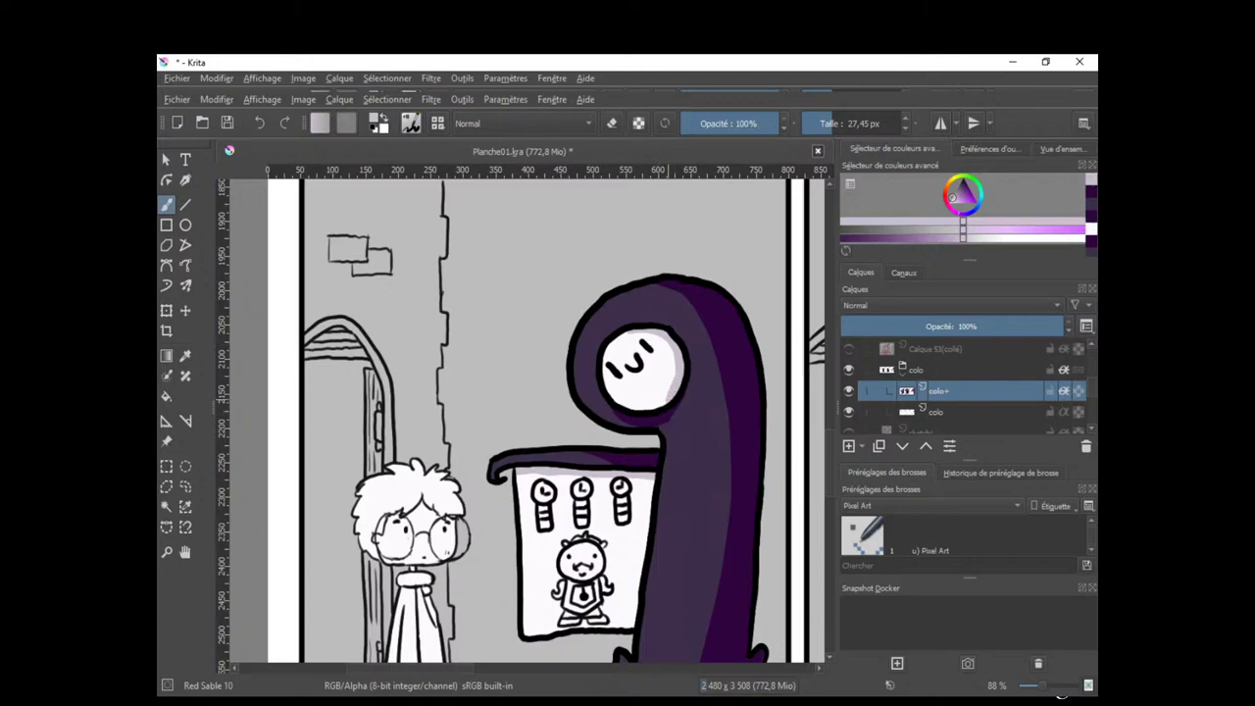
{"action": "mouse_move", "coordinate": [689, 524]}
{"action": "left_mouse_down"}
{"action": "mouse_move", "coordinate": [688, 444]}
{"action": "mouse_move", "coordinate": [703, 435]}
{"action": "mouse_move", "coordinate": [691, 473]}
{"action": "mouse_move", "coordinate": [660, 485]}
{"action": "left_mouse_up"}
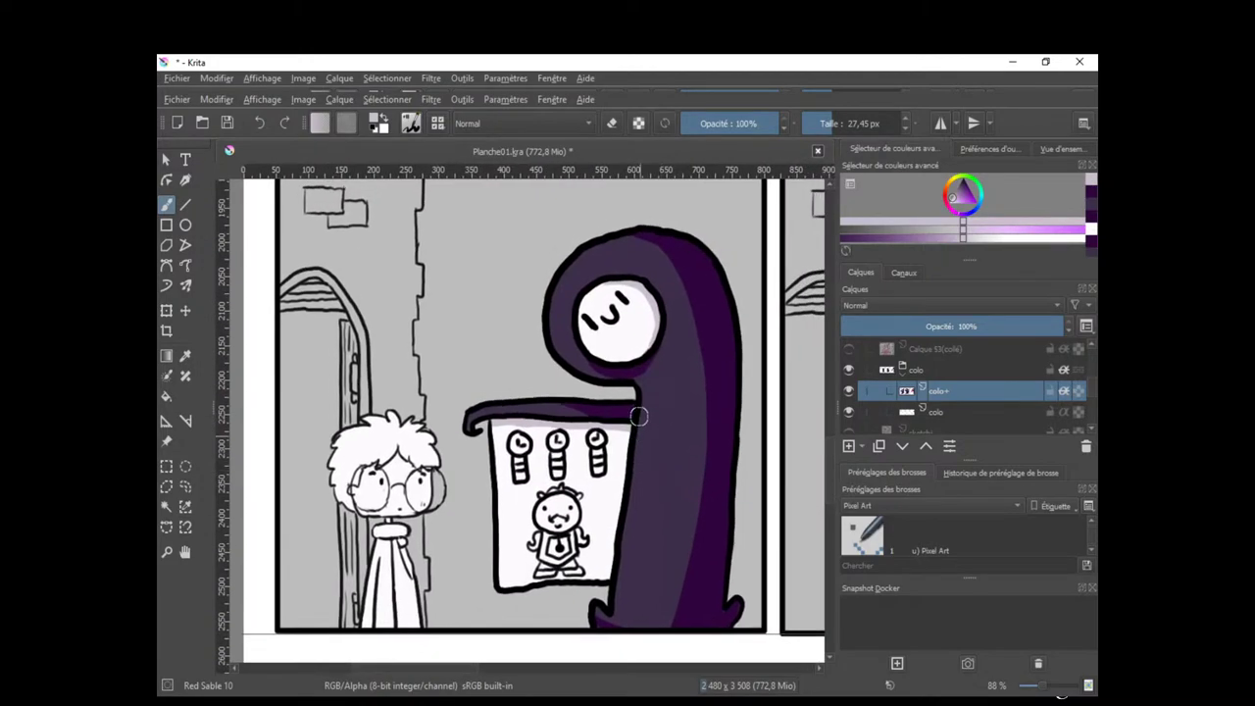
Pick a bright orange and fill the left clock on the monster's poster, covering both its face and its bands.
{"action": "left_click_drag", "start_coordinate": [634, 536], "coordinate": [614, 542]}
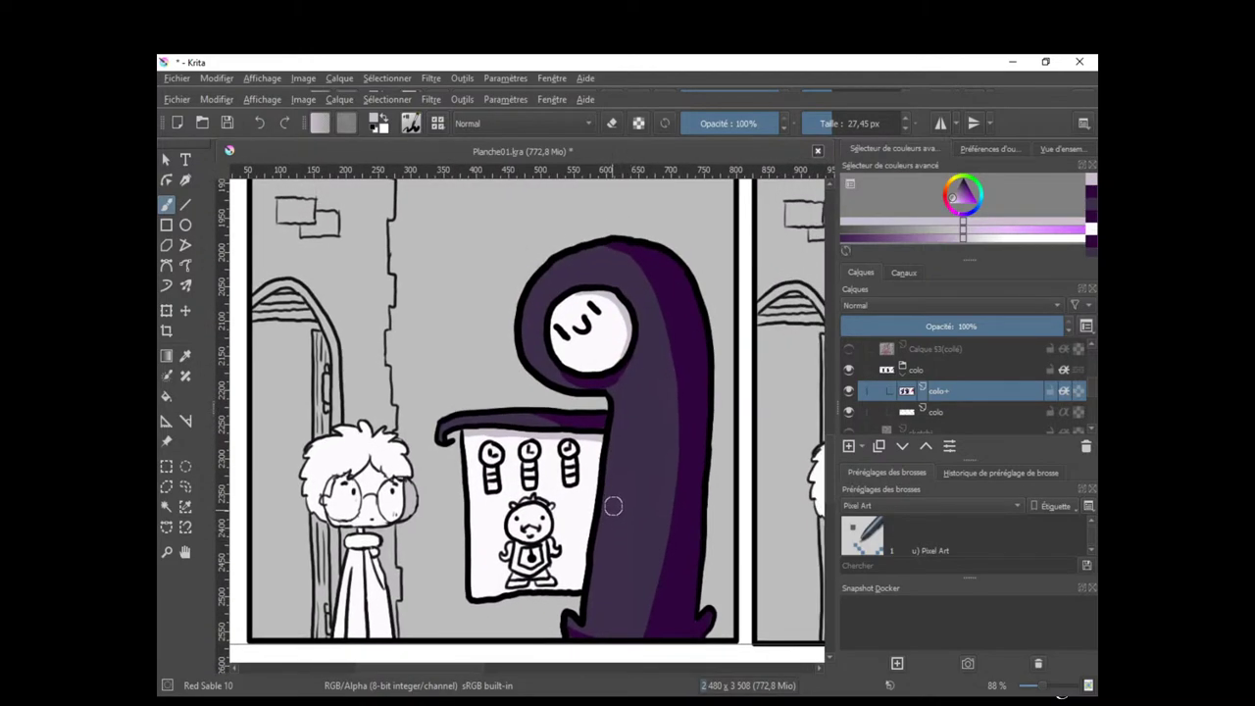
{"action": "mouse_move", "coordinate": [955, 196]}
{"action": "left_mouse_down"}
{"action": "mouse_move", "coordinate": [973, 187]}
{"action": "mouse_move", "coordinate": [976, 203]}
{"action": "left_mouse_up"}
{"action": "left_click", "coordinate": [950, 186]}
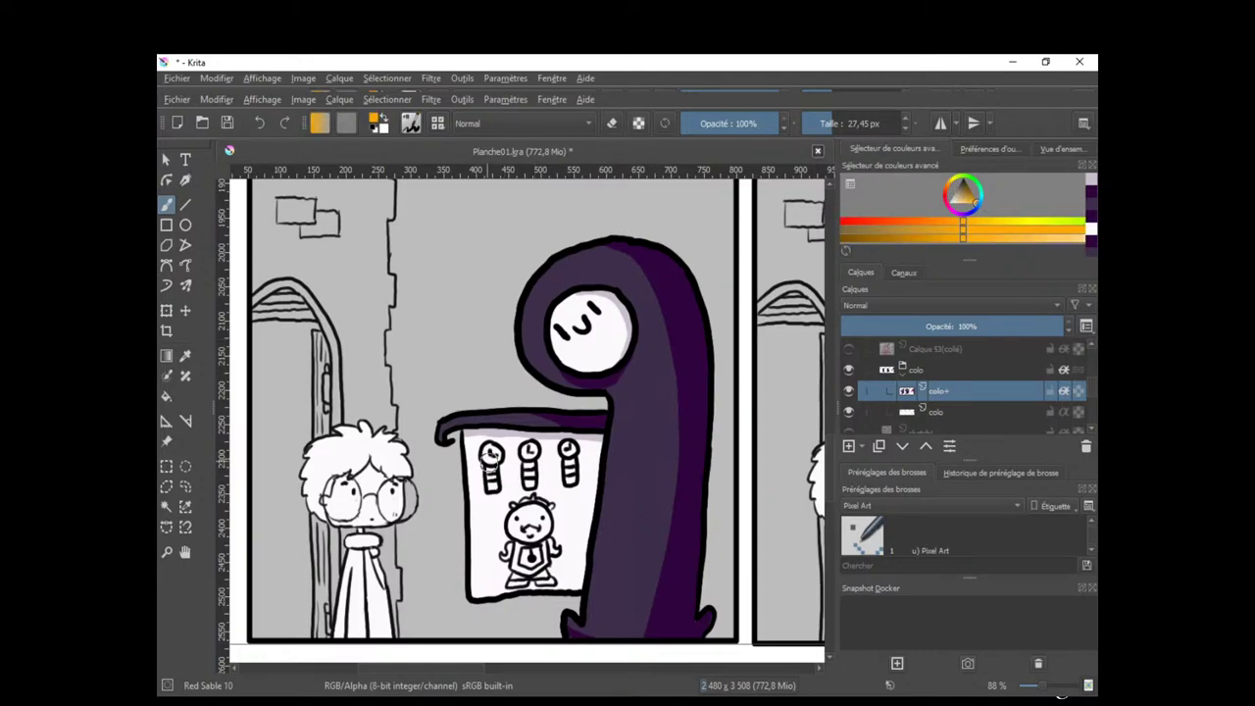
{"action": "left_click_drag", "start_coordinate": [490, 463], "coordinate": [491, 483]}
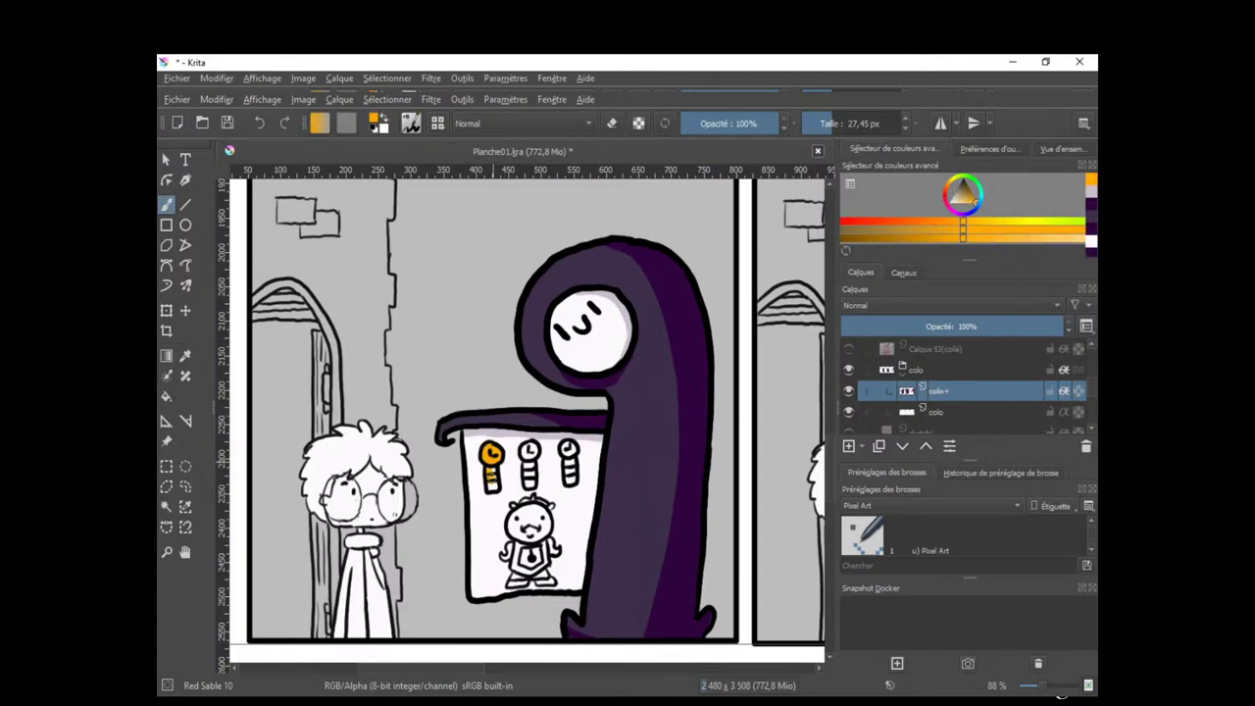
Enlarge the colour selector and add bright yellow highlights and a small white glint to the poster's left clock.
{"action": "scroll", "coordinate": [488, 484], "scroll_direction": "up", "scroll_amount": 3}
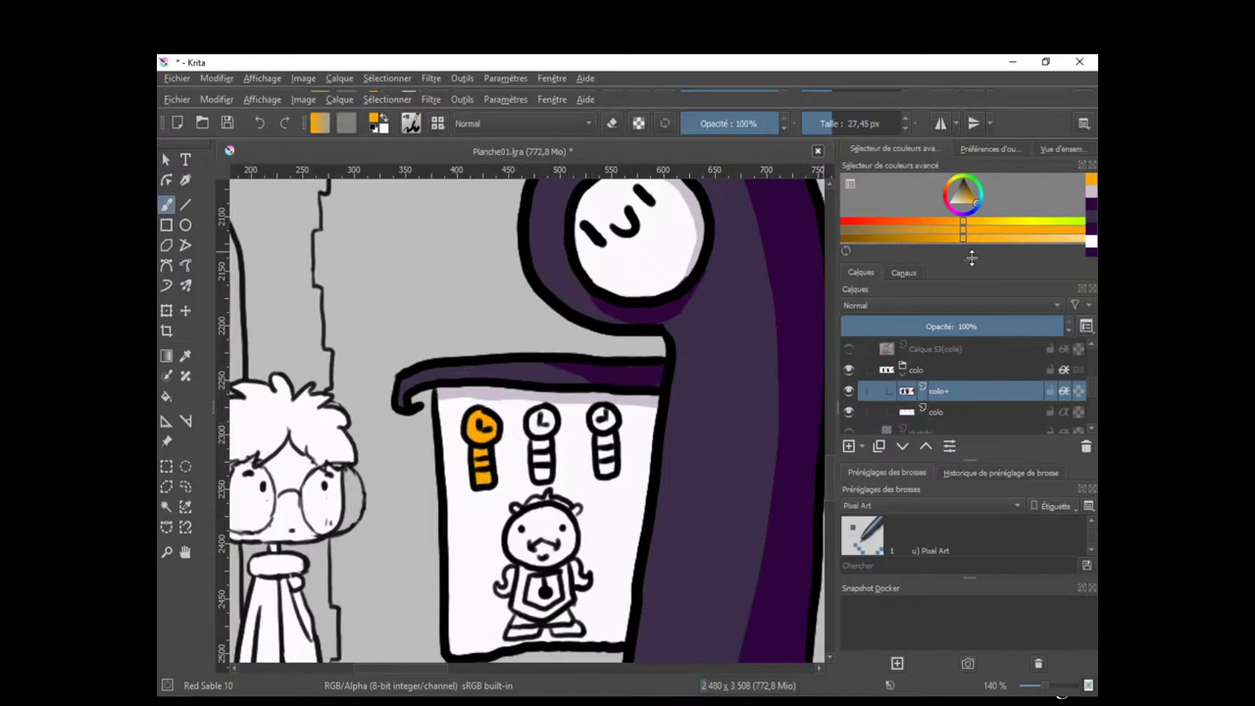
{"action": "left_click_drag", "start_coordinate": [969, 259], "coordinate": [966, 322]}
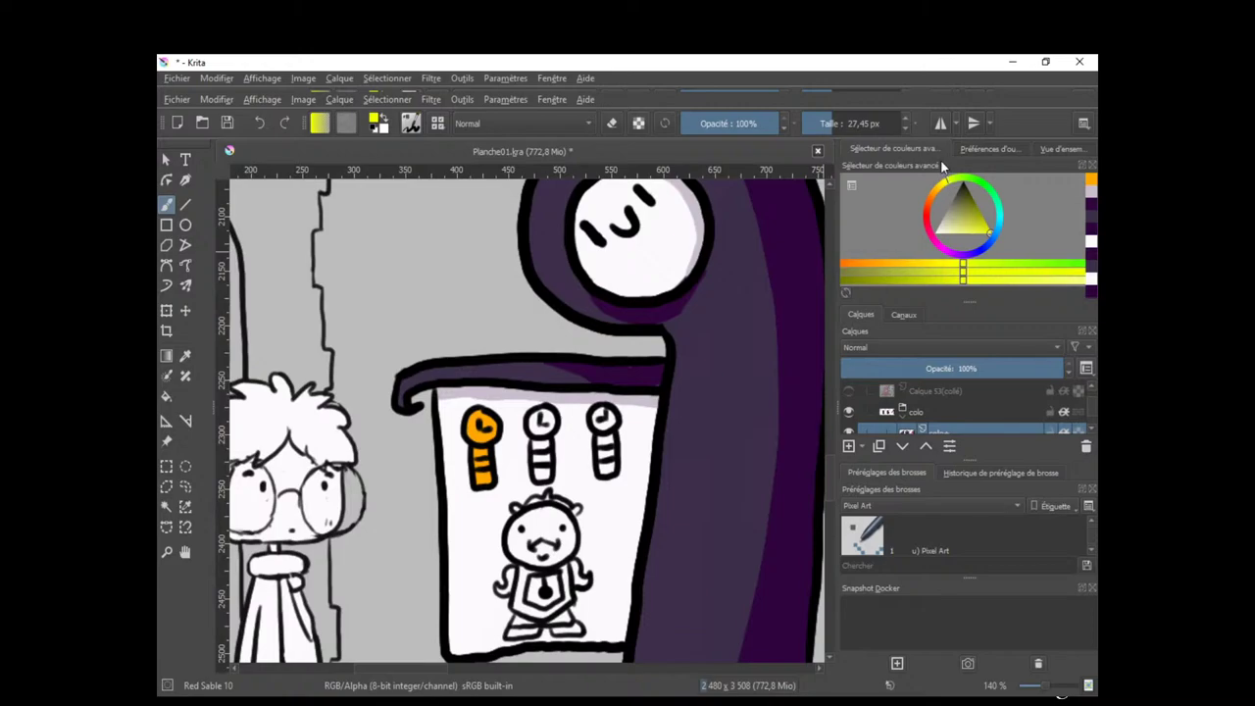
{"action": "mouse_move", "coordinate": [479, 424]}
{"action": "left_mouse_down"}
{"action": "mouse_move", "coordinate": [467, 433]}
{"action": "mouse_move", "coordinate": [480, 482]}
{"action": "mouse_move", "coordinate": [494, 451]}
{"action": "mouse_move", "coordinate": [475, 433]}
{"action": "left_mouse_up"}
{"action": "left_click", "coordinate": [936, 231]}
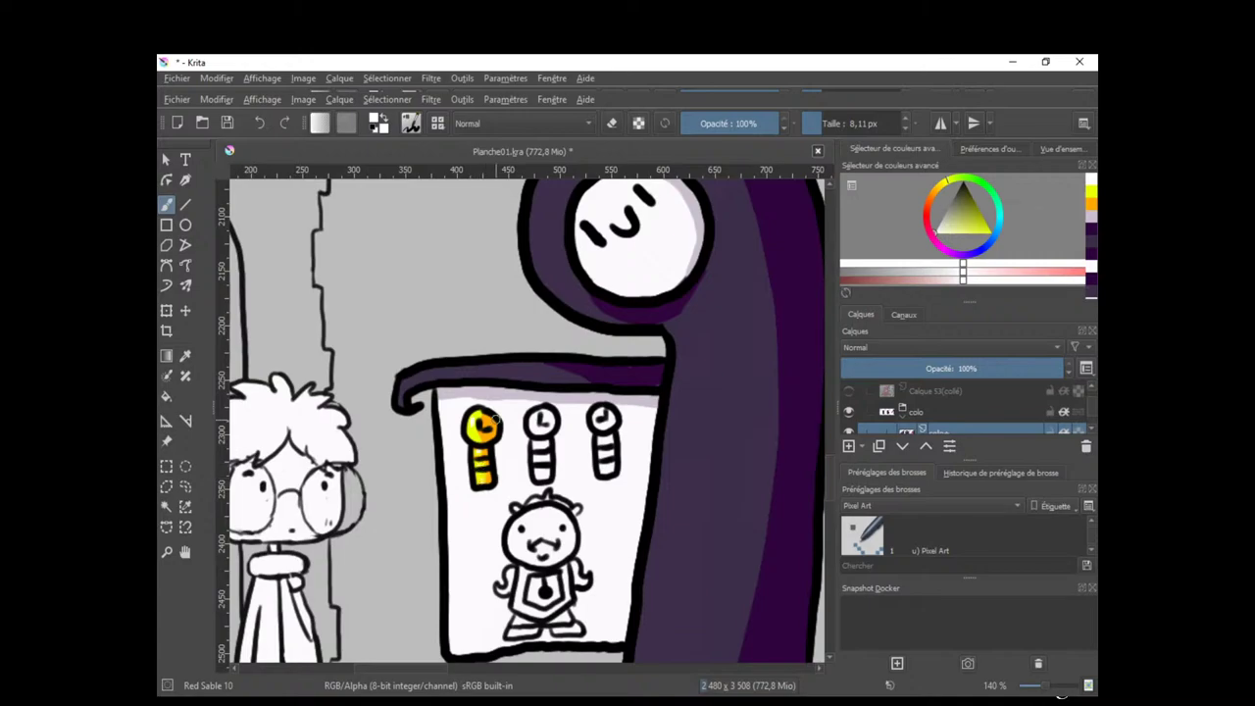
Fill the poster's middle clock with the sampled orange and retouch the yellow, orange and white tones on the left clock.
{"action": "left_click", "coordinate": [495, 422], "text": "ctrl"}
{"action": "mouse_move", "coordinate": [543, 437]}
{"action": "left_mouse_down", "text": "shift"}
{"action": "mouse_move", "coordinate": [557, 437]}
{"action": "mouse_move", "coordinate": [536, 418]}
{"action": "mouse_move", "coordinate": [542, 480]}
{"action": "mouse_move", "coordinate": [544, 469]}
{"action": "left_mouse_up", "text": "shift"}
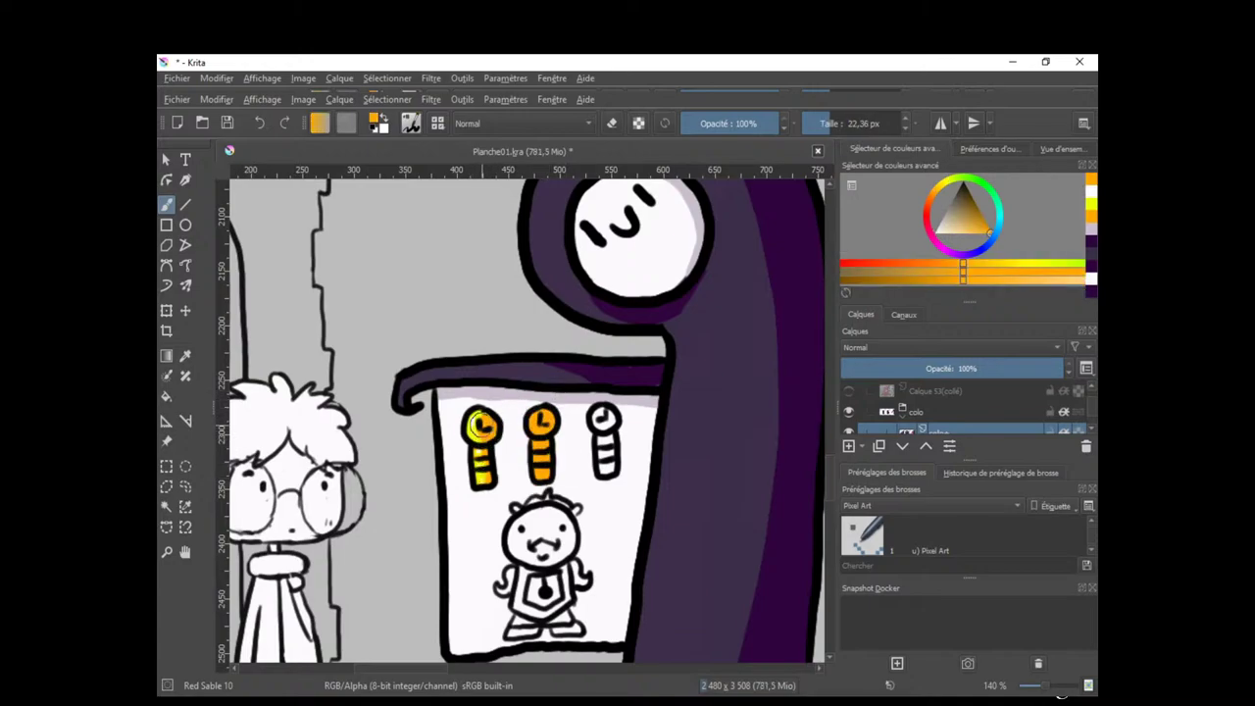
{"action": "left_click", "coordinate": [480, 422], "text": "ctrl"}
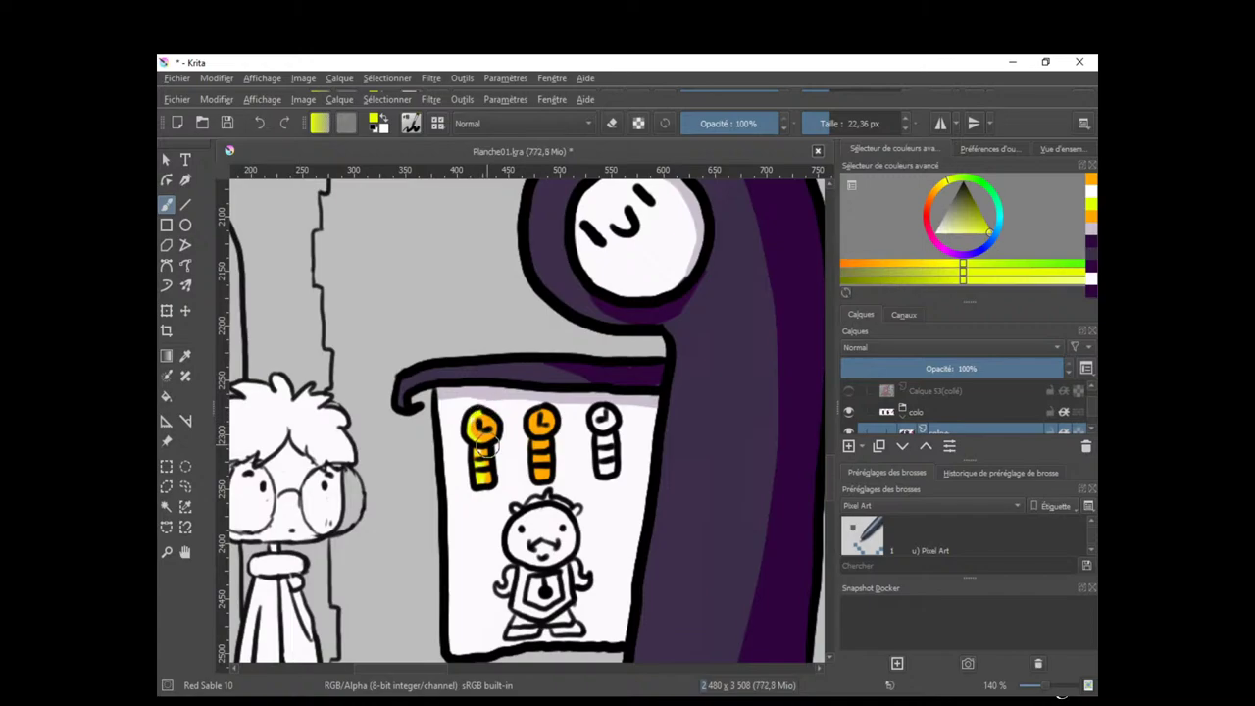
{"action": "left_click", "coordinate": [485, 457], "text": "ctrl"}
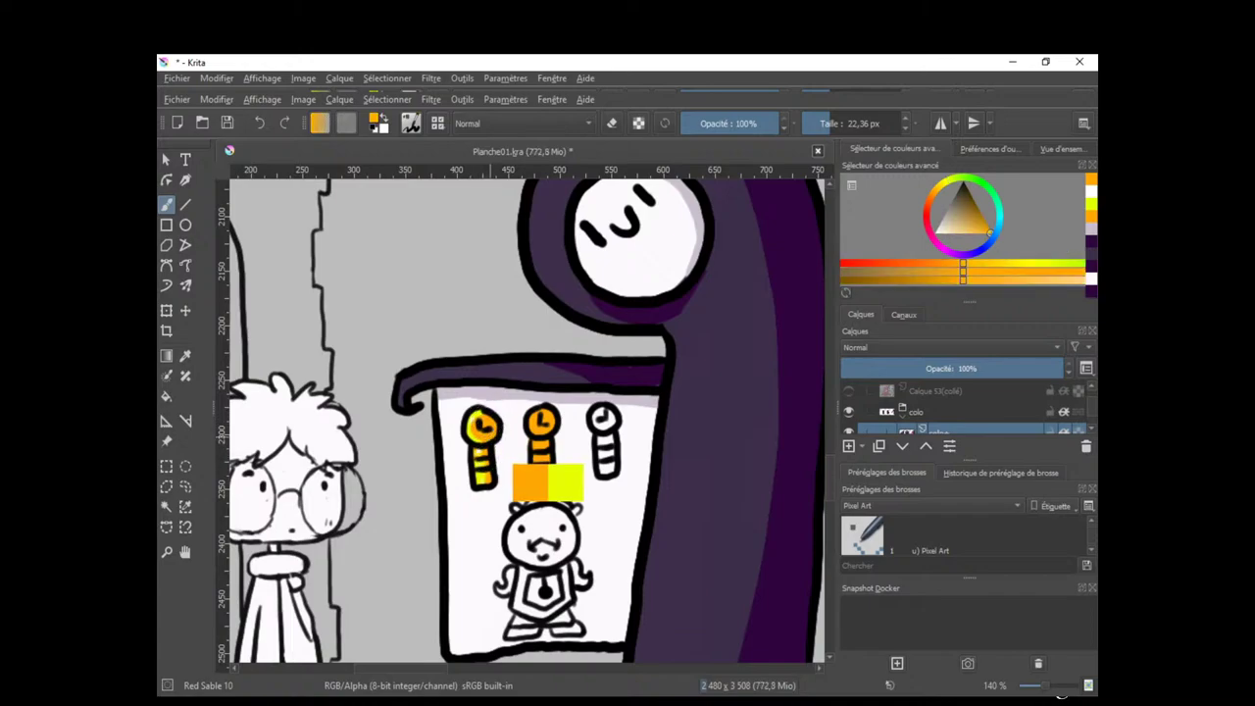
{"action": "left_click", "coordinate": [484, 459], "text": "ctrl"}
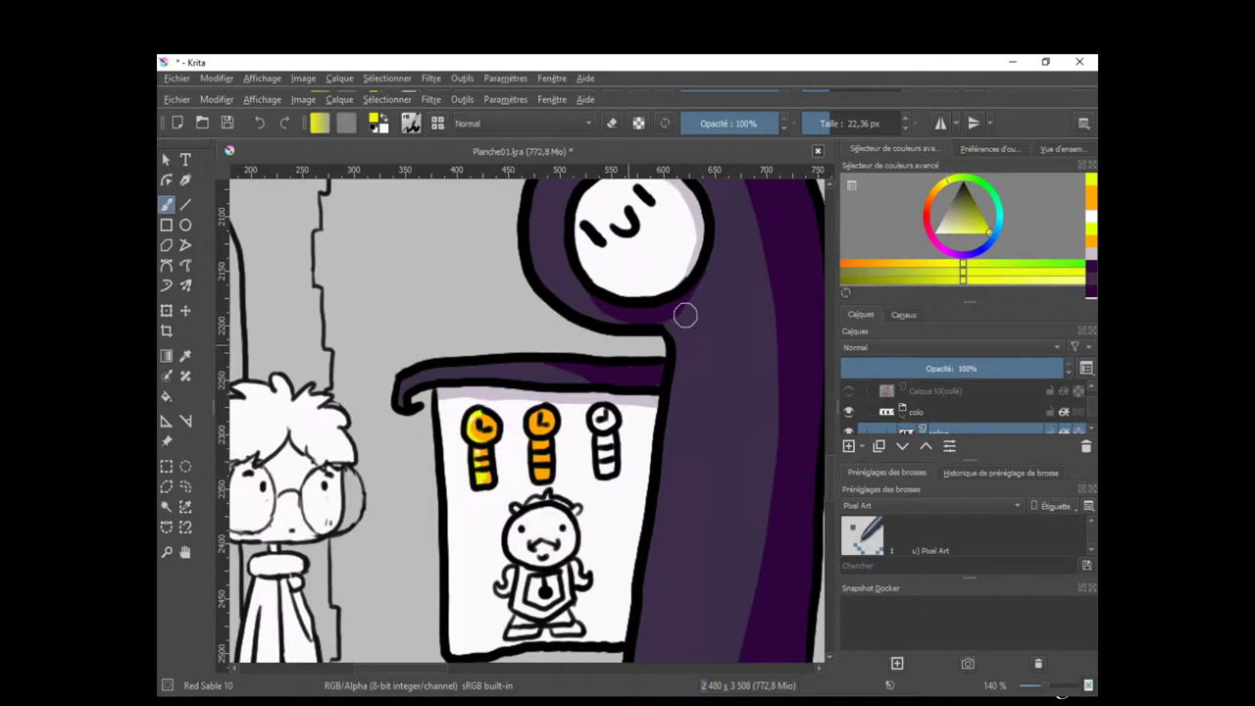
{"action": "left_click", "coordinate": [937, 232]}
{"action": "left_click_drag", "start_coordinate": [482, 477], "coordinate": [469, 477]}
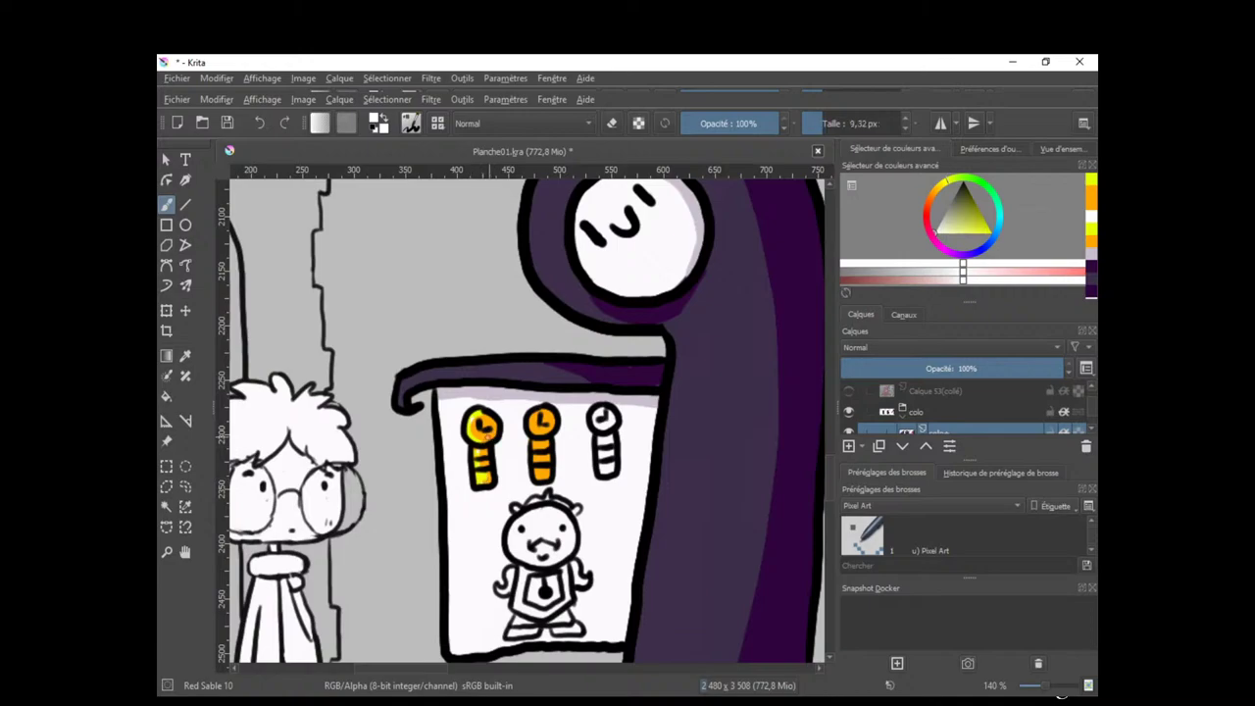
Sample the yellow to highlight the middle clock's face and bands, and add a white glint to its face.
{"action": "left_click", "coordinate": [542, 423], "text": "ctrl"}
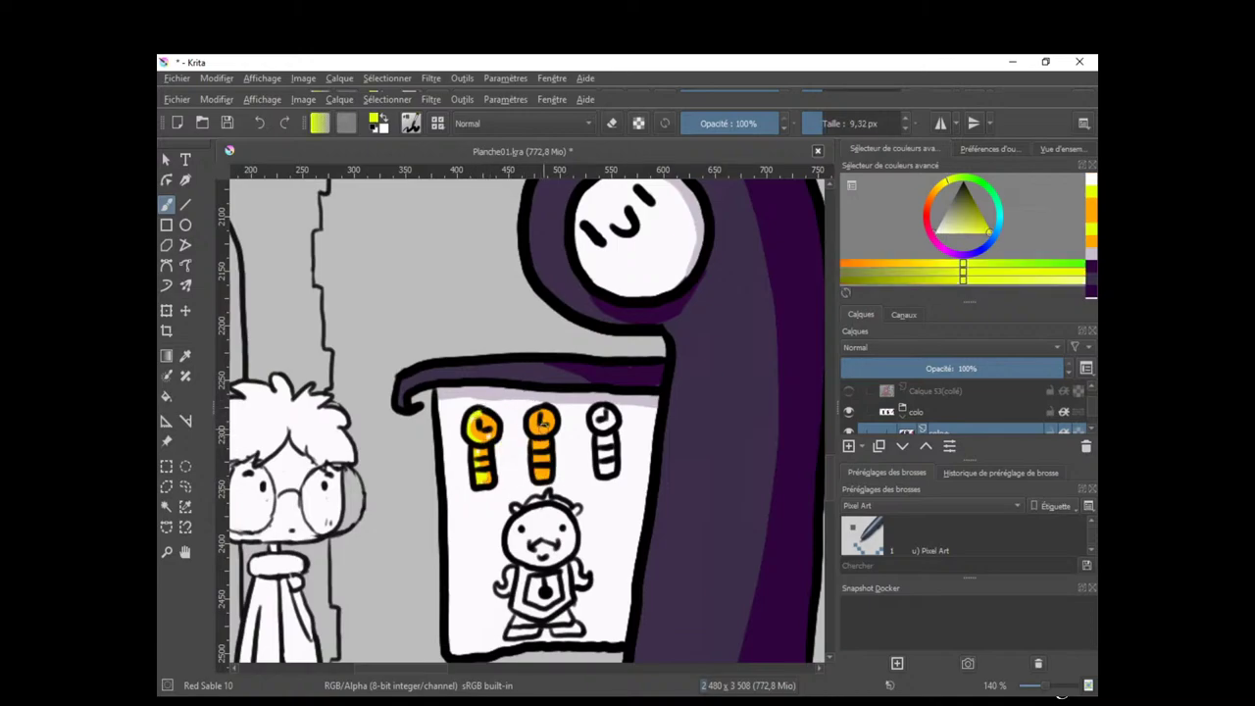
{"action": "left_click_drag", "start_coordinate": [537, 448], "coordinate": [542, 455]}
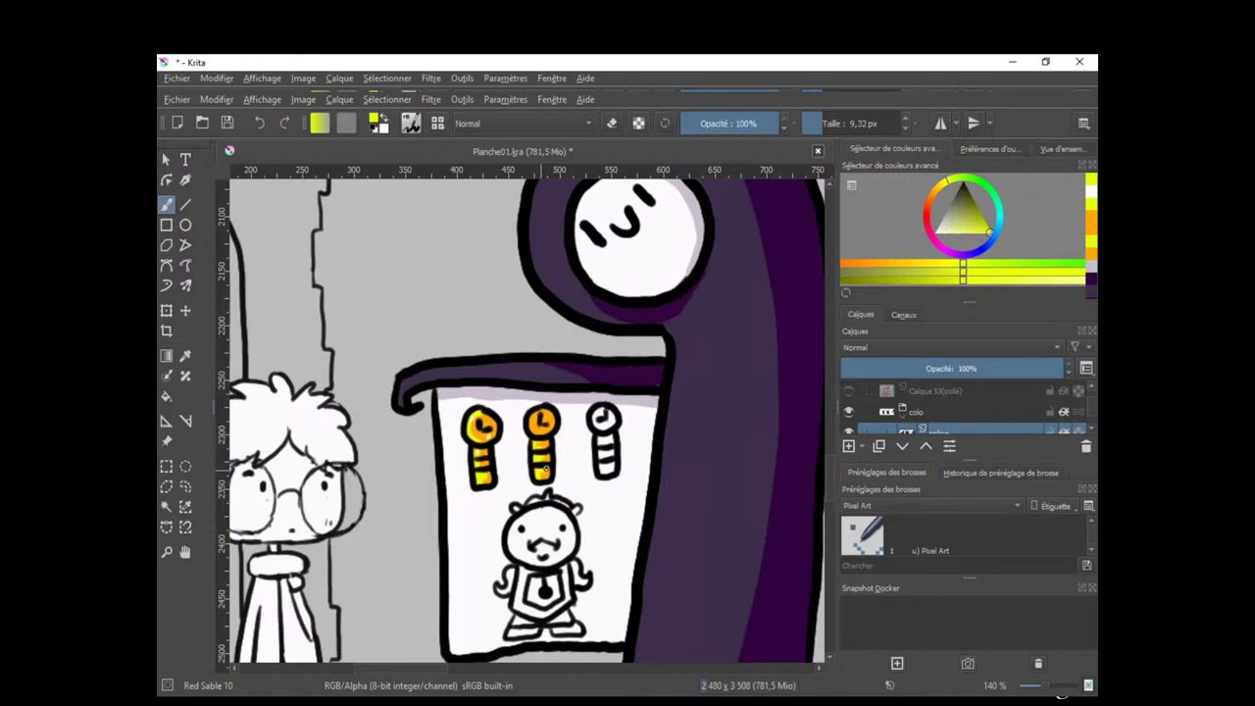
{"action": "left_click", "coordinate": [497, 435], "text": "ctrl"}
{"action": "left_click_drag", "start_coordinate": [548, 419], "coordinate": [524, 481]}
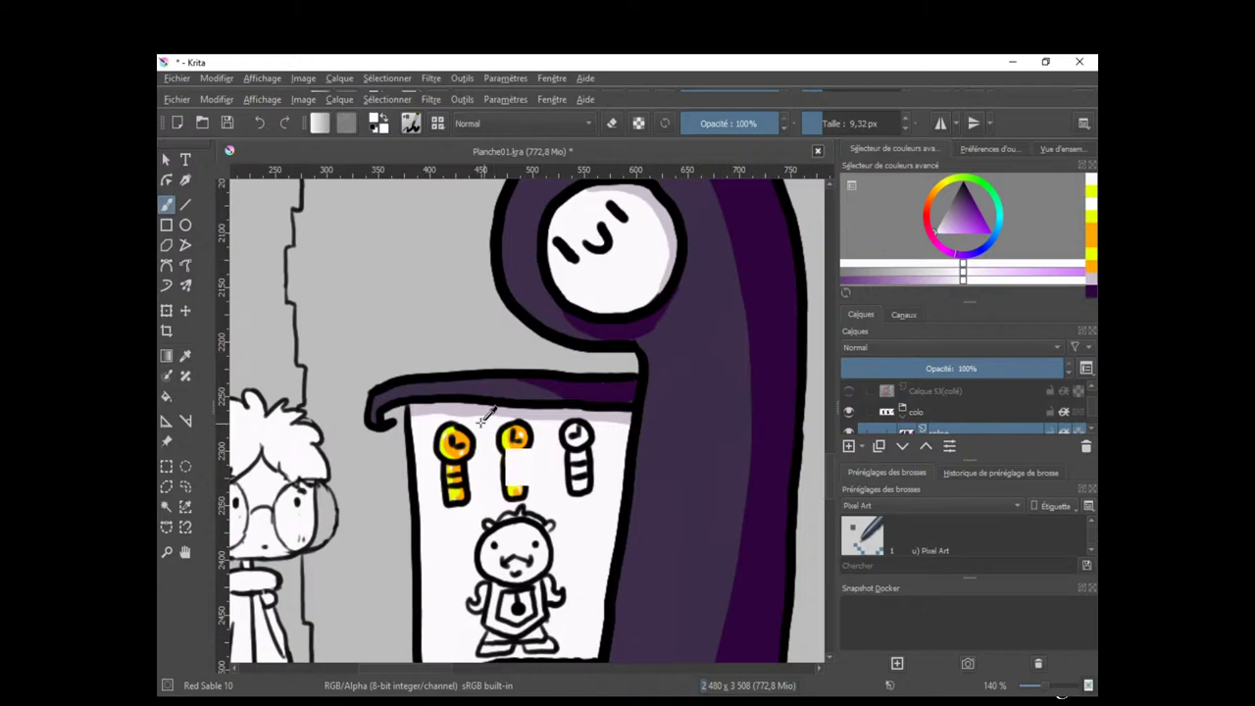
Pick a dark golden brown and shade the edges of the left and middle clocks.
{"action": "left_click", "coordinate": [515, 469], "text": "ctrl"}
{"action": "left_click", "coordinate": [971, 206]}
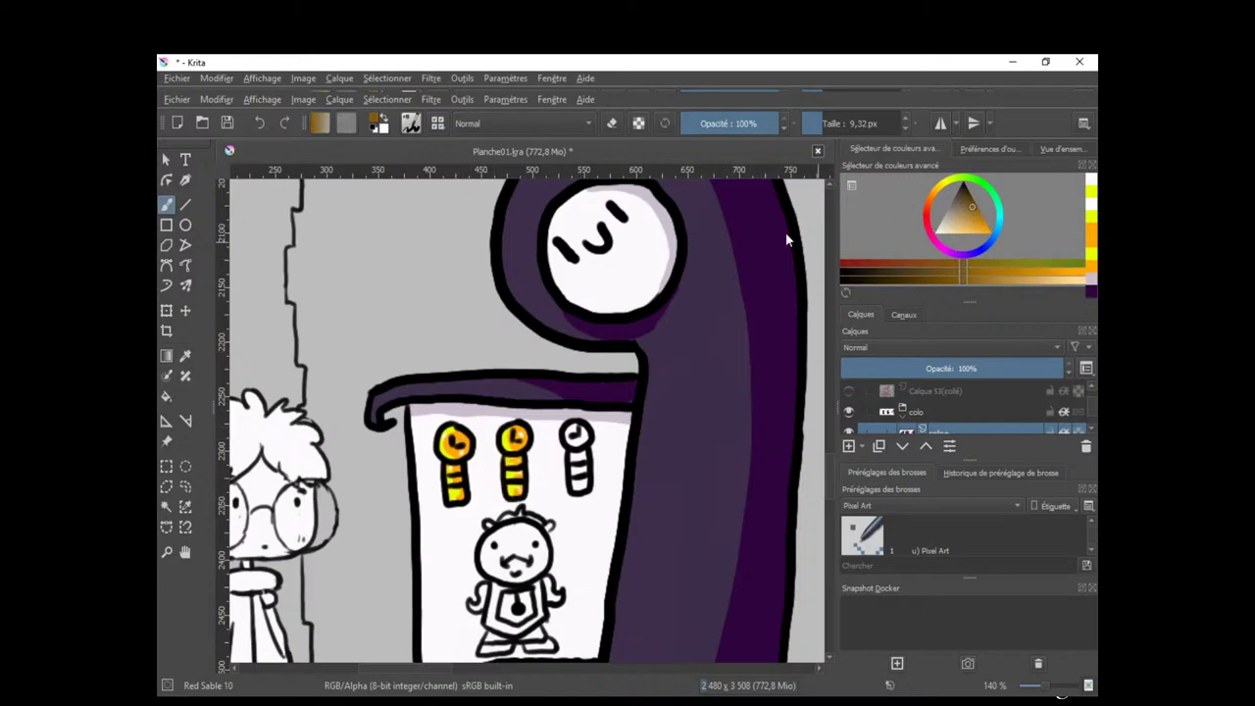
{"action": "mouse_move", "coordinate": [460, 438]}
{"action": "left_mouse_down"}
{"action": "mouse_move", "coordinate": [461, 474]}
{"action": "mouse_move", "coordinate": [463, 431]}
{"action": "mouse_move", "coordinate": [415, 586]}
{"action": "mouse_move", "coordinate": [483, 451]}
{"action": "left_mouse_up"}
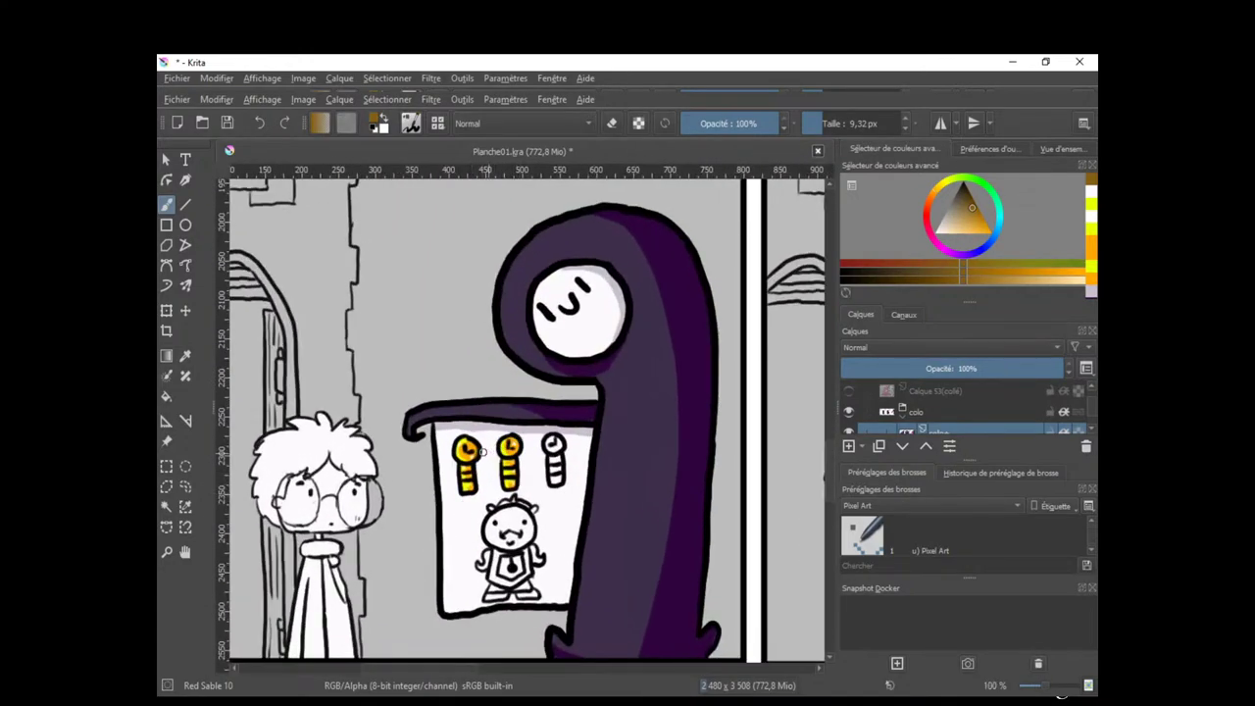
Sample the pale lavender-grey and paint drop shadows beside the three clocks and the moustached character on the poster.
{"action": "left_click", "coordinate": [513, 419], "text": "ctrl"}
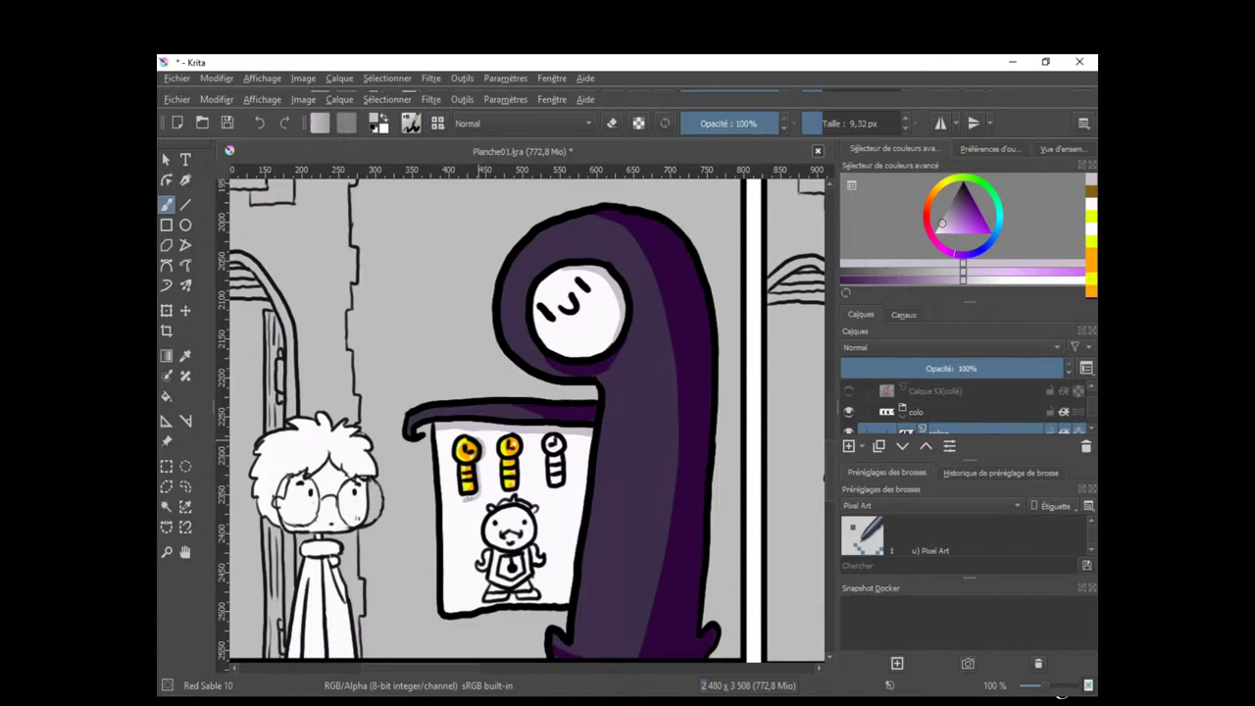
{"action": "key", "text": "ctrl+z"}
{"action": "left_click_drag", "start_coordinate": [479, 465], "coordinate": [474, 495]}
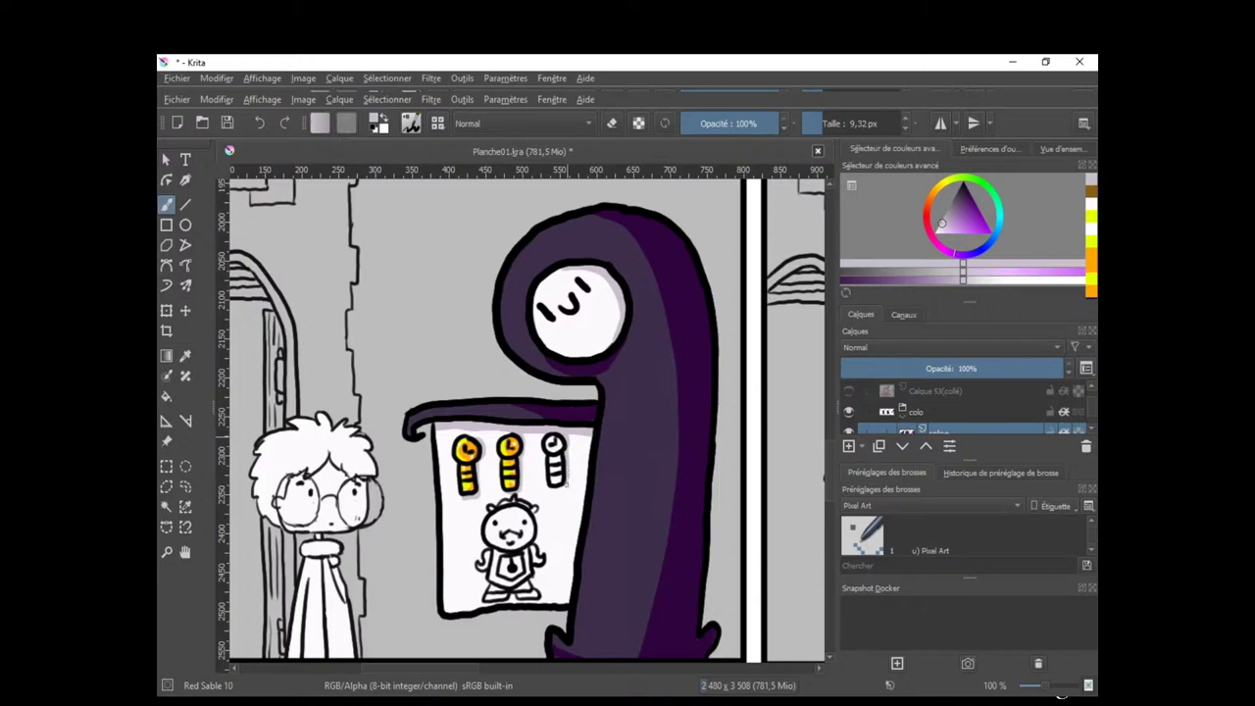
{"action": "left_click_drag", "start_coordinate": [538, 505], "coordinate": [524, 489]}
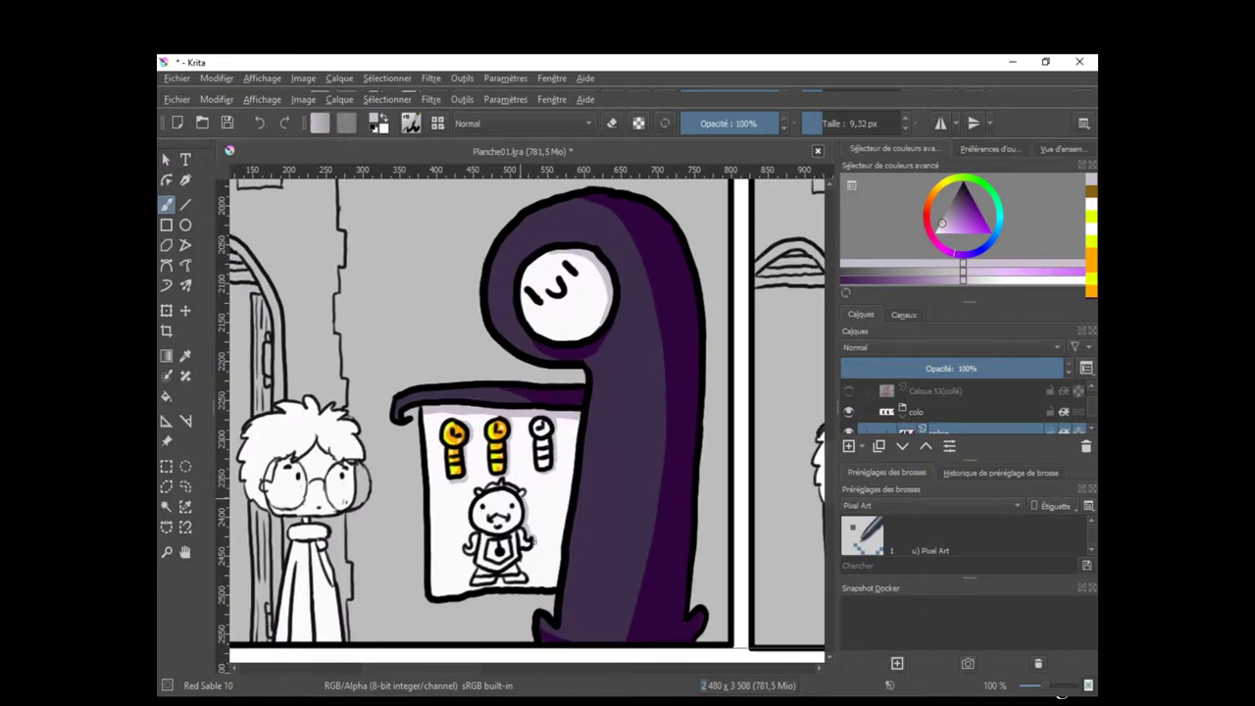
{"action": "left_click_drag", "start_coordinate": [496, 585], "coordinate": [506, 587]}
{"action": "mouse_move", "coordinate": [532, 521]}
{"action": "left_mouse_down"}
{"action": "mouse_move", "coordinate": [537, 538]}
{"action": "mouse_move", "coordinate": [562, 524]}
{"action": "left_mouse_up"}
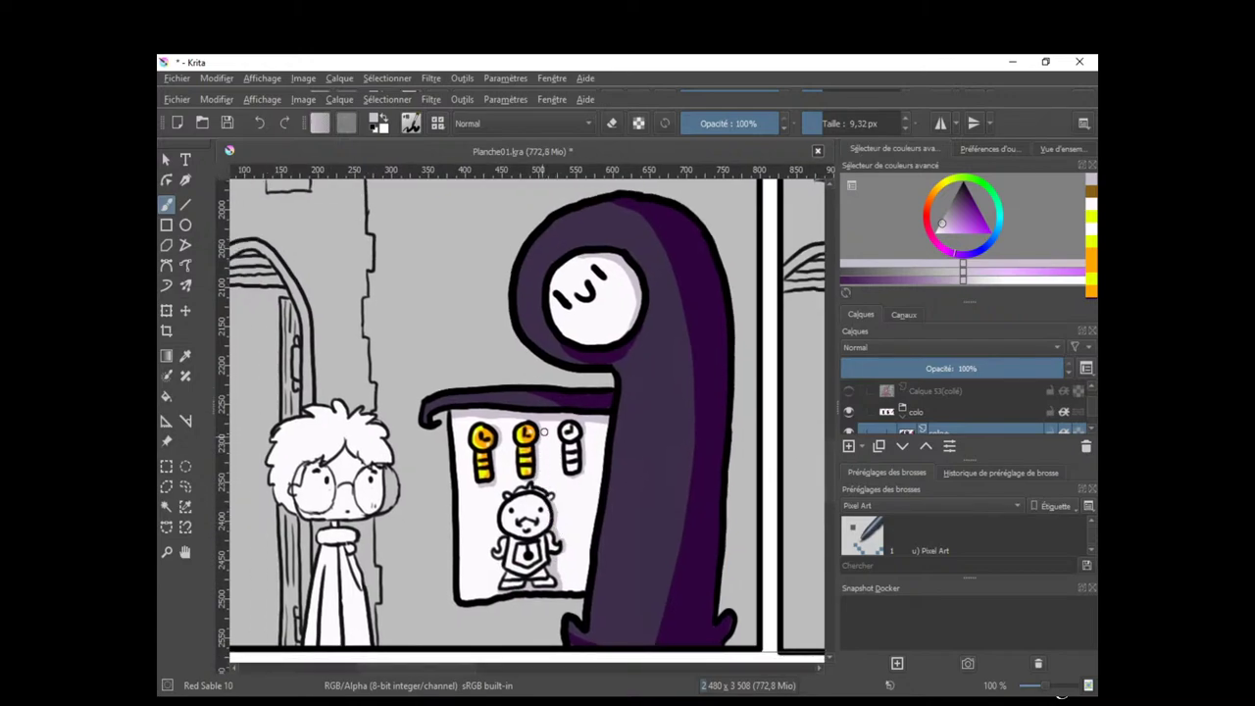
Fill the poster's right clock with orange and strengthen the golden-brown shading on the left and middle clocks.
{"action": "left_click", "coordinate": [534, 429], "text": "ctrl"}
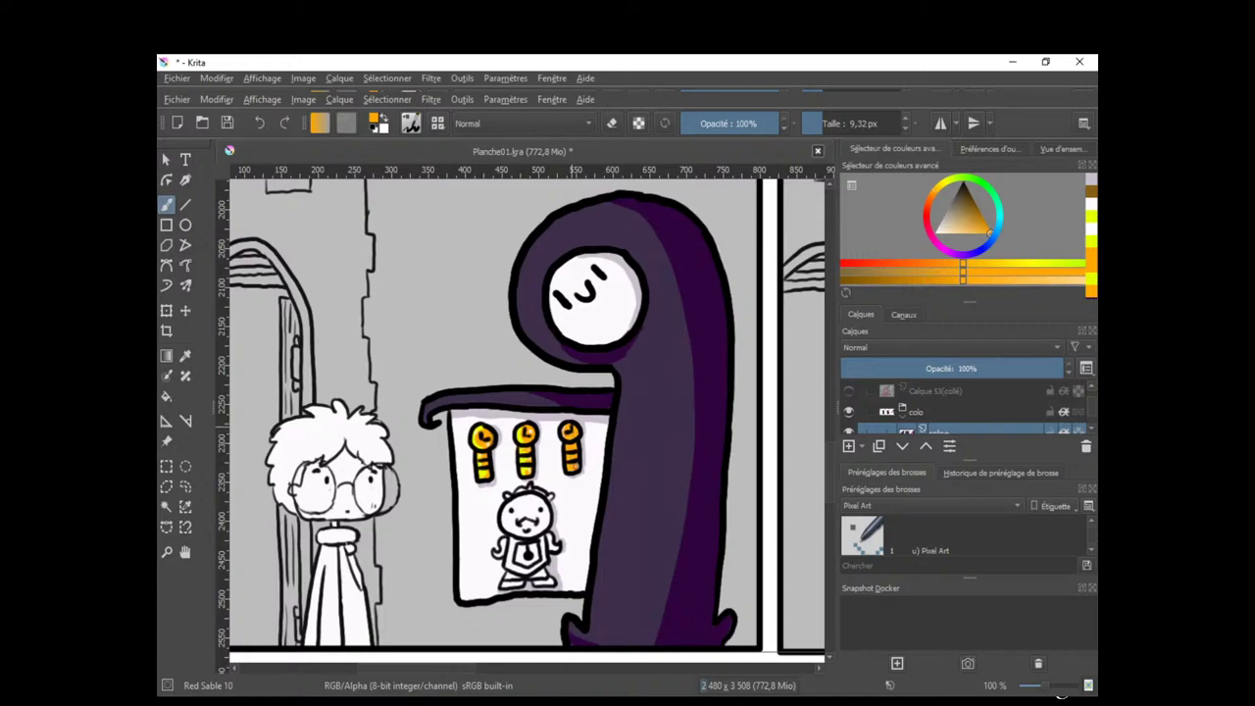
{"action": "scroll", "coordinate": [572, 469], "scroll_direction": "up", "scroll_amount": 3}
{"action": "left_click", "coordinate": [469, 426], "text": "ctrl"}
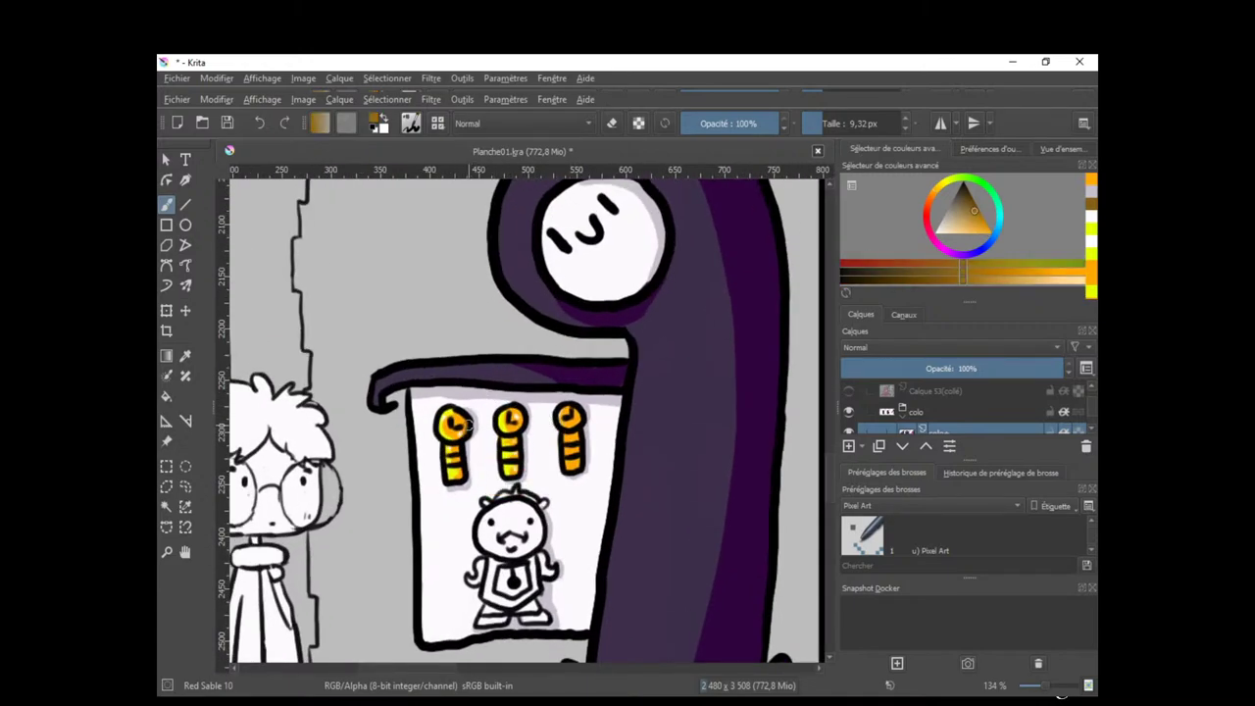
{"action": "left_click_drag", "start_coordinate": [467, 425], "coordinate": [456, 410]}
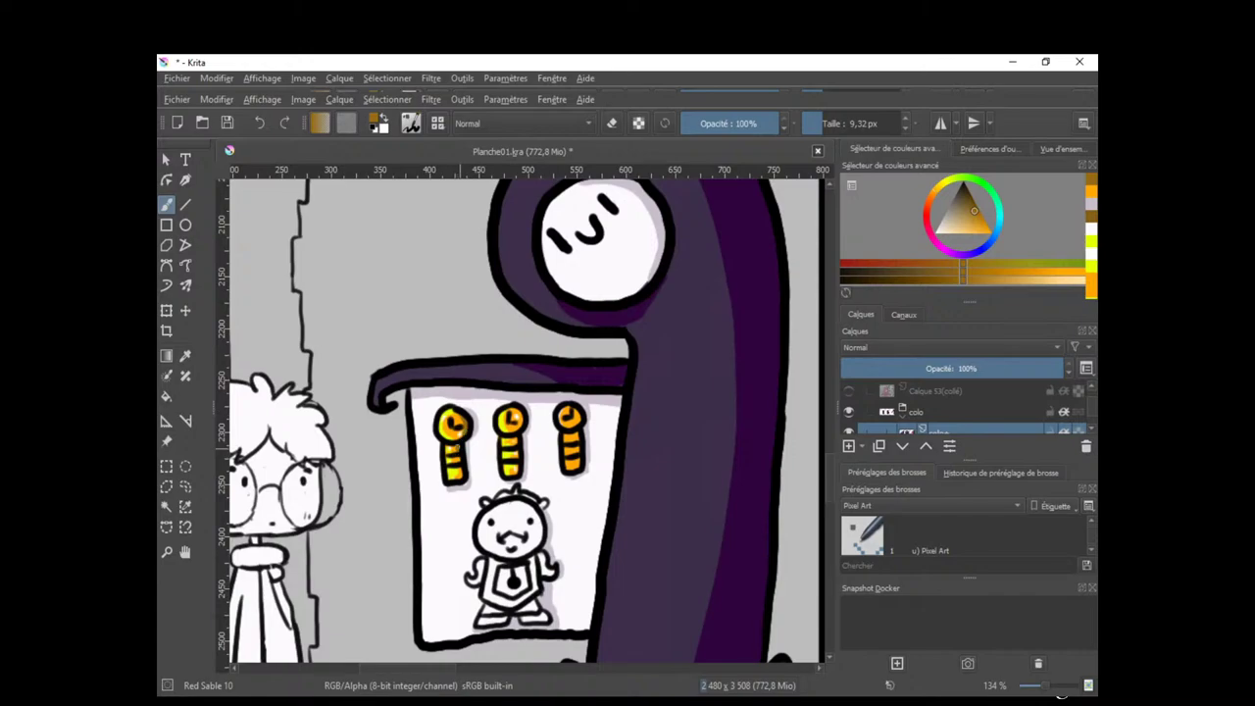
{"action": "left_click_drag", "start_coordinate": [454, 455], "coordinate": [462, 464]}
{"action": "left_click_drag", "start_coordinate": [530, 399], "coordinate": [516, 460]}
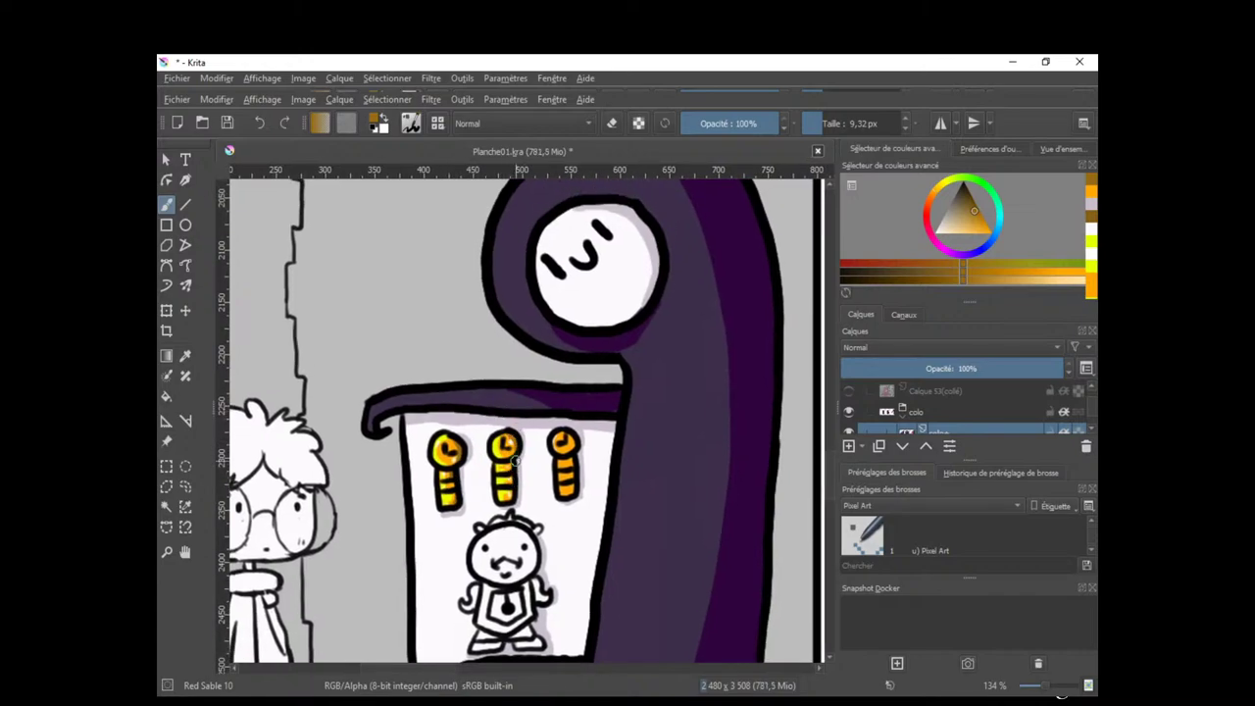
Add yellow highlights to the right clock's face and bands, and try a white glint on it.
{"action": "left_click", "coordinate": [522, 459], "text": "ctrl"}
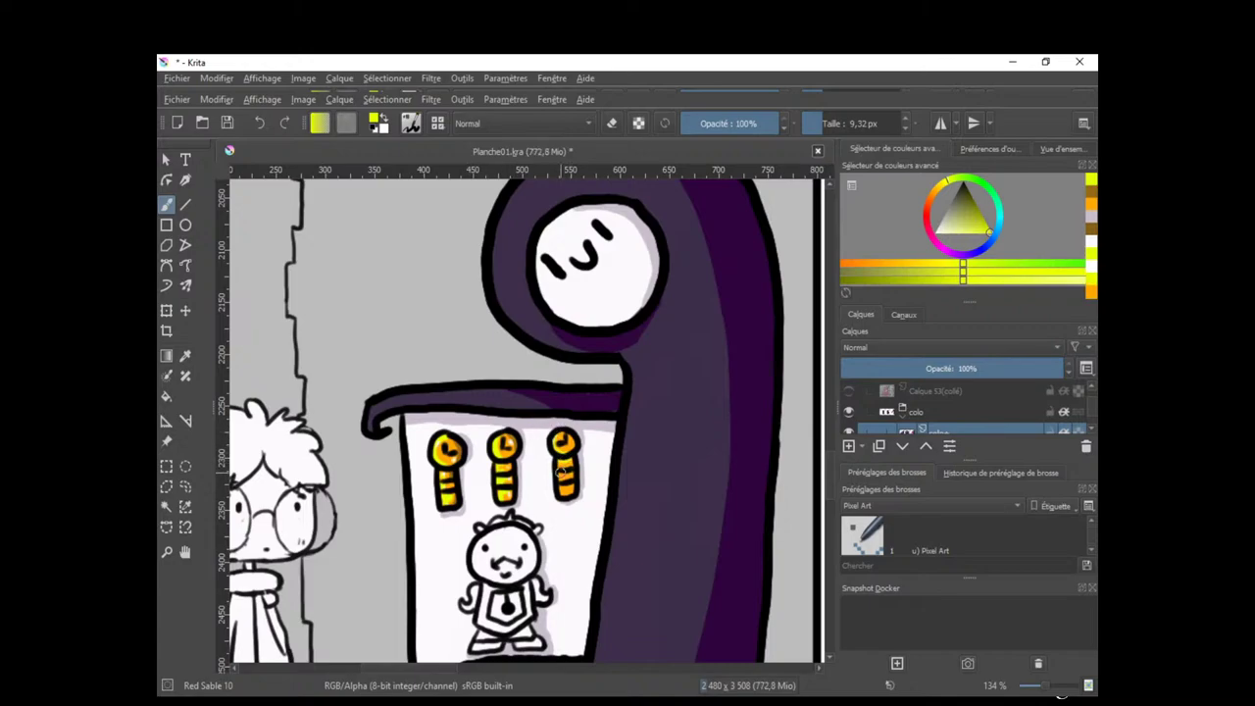
{"action": "left_click", "coordinate": [583, 487], "text": "ctrl"}
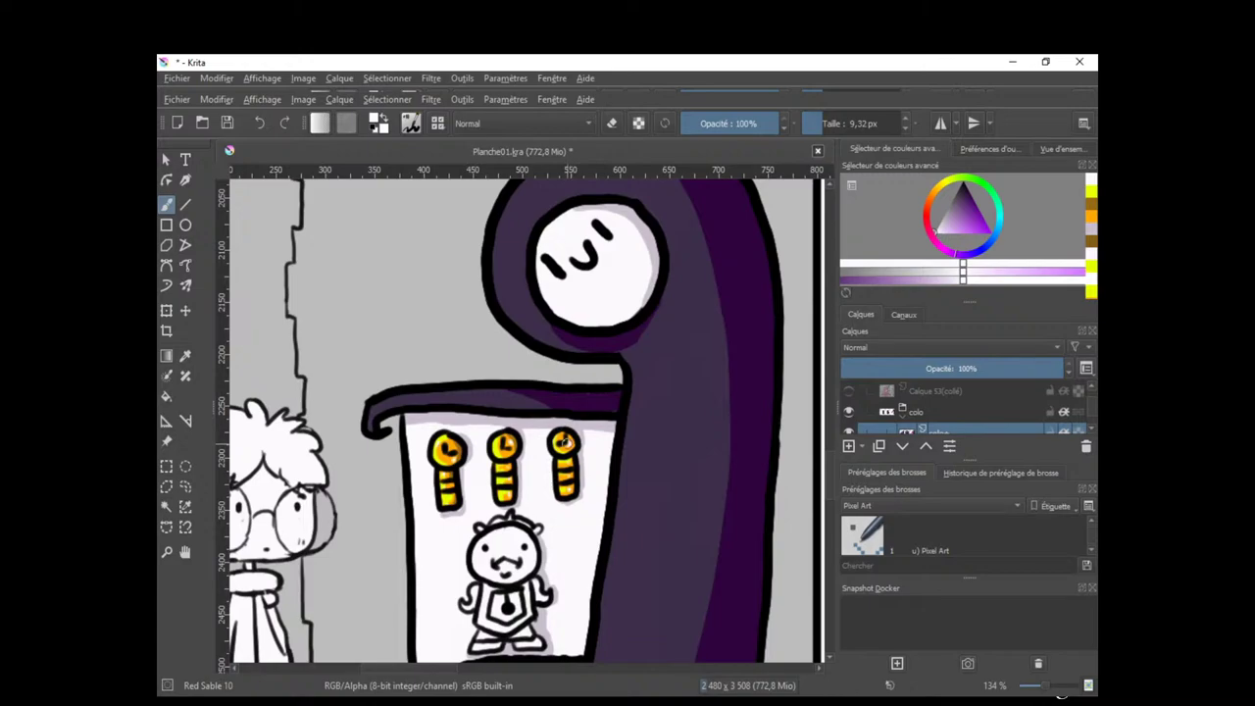
{"action": "left_click_drag", "start_coordinate": [565, 443], "coordinate": [578, 407]}
{"action": "key", "text": "ctrl+z"}
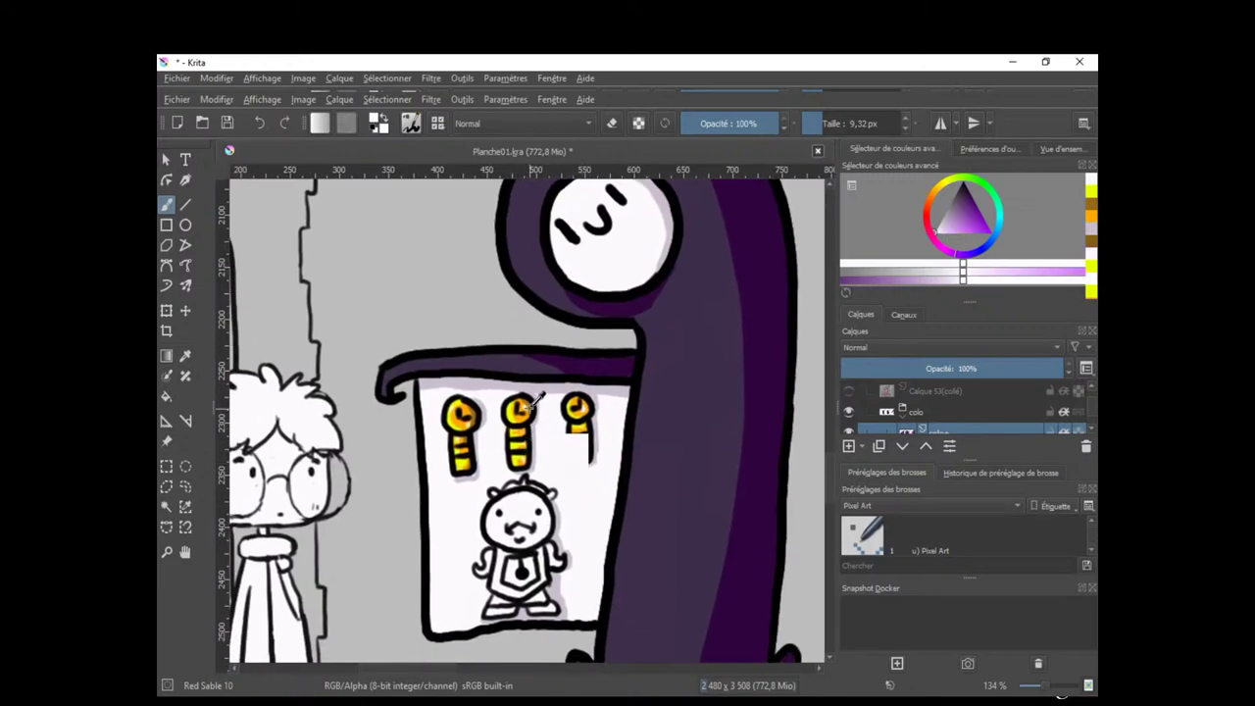
{"action": "key", "text": "ctrl+z"}
Sample the ochre from the middle clock and fill the poster character's face and the body around its pendulum window.
{"action": "left_click", "coordinate": [535, 400], "text": "ctrl"}
{"action": "mouse_move", "coordinate": [527, 495]}
{"action": "left_mouse_down"}
{"action": "mouse_move", "coordinate": [487, 530]}
{"action": "mouse_move", "coordinate": [500, 510]}
{"action": "mouse_move", "coordinate": [530, 505]}
{"action": "mouse_move", "coordinate": [535, 529]}
{"action": "mouse_move", "coordinate": [520, 525]}
{"action": "mouse_move", "coordinate": [544, 539]}
{"action": "left_mouse_up"}
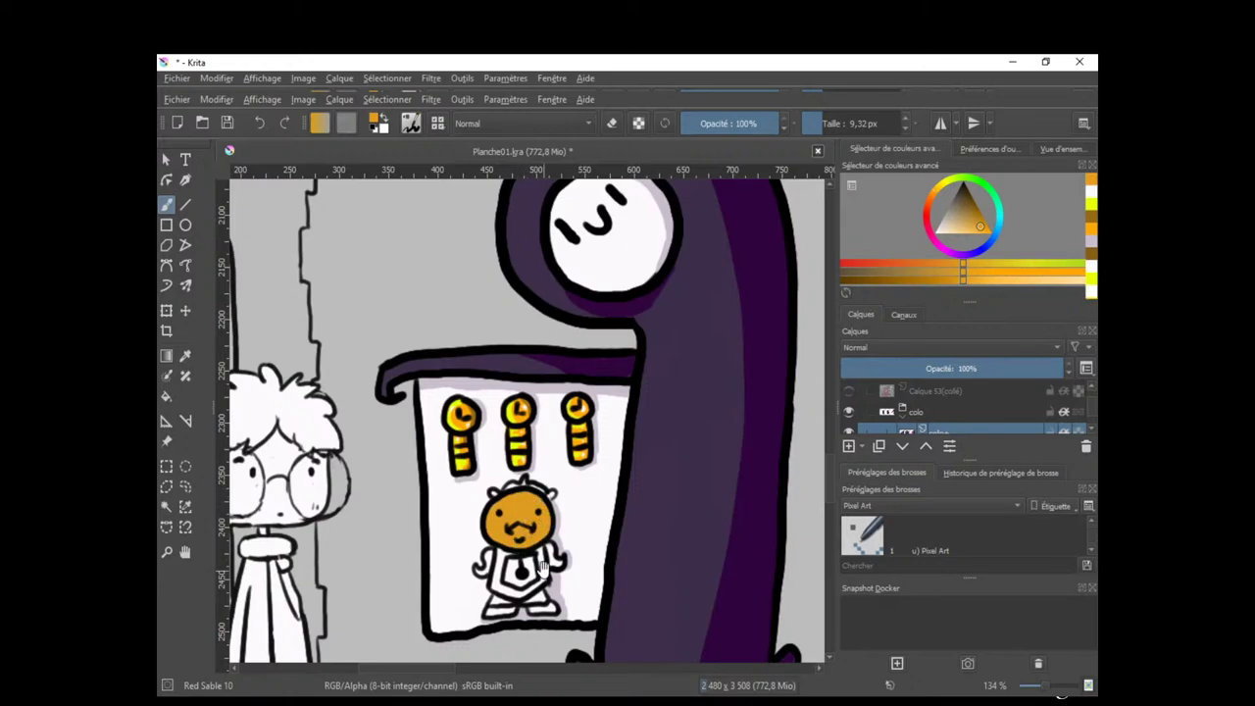
{"action": "scroll", "coordinate": [519, 510], "scroll_direction": "down", "scroll_amount": 1}
{"action": "mouse_move", "coordinate": [532, 517]}
{"action": "left_mouse_down"}
{"action": "mouse_move", "coordinate": [543, 535]}
{"action": "mouse_move", "coordinate": [518, 562]}
{"action": "mouse_move", "coordinate": [497, 527]}
{"action": "left_mouse_up"}
Colour the poster character's curled arms and the ornament on top of its head with the clocks' yellow.
{"action": "left_click", "coordinate": [459, 364], "text": "ctrl"}
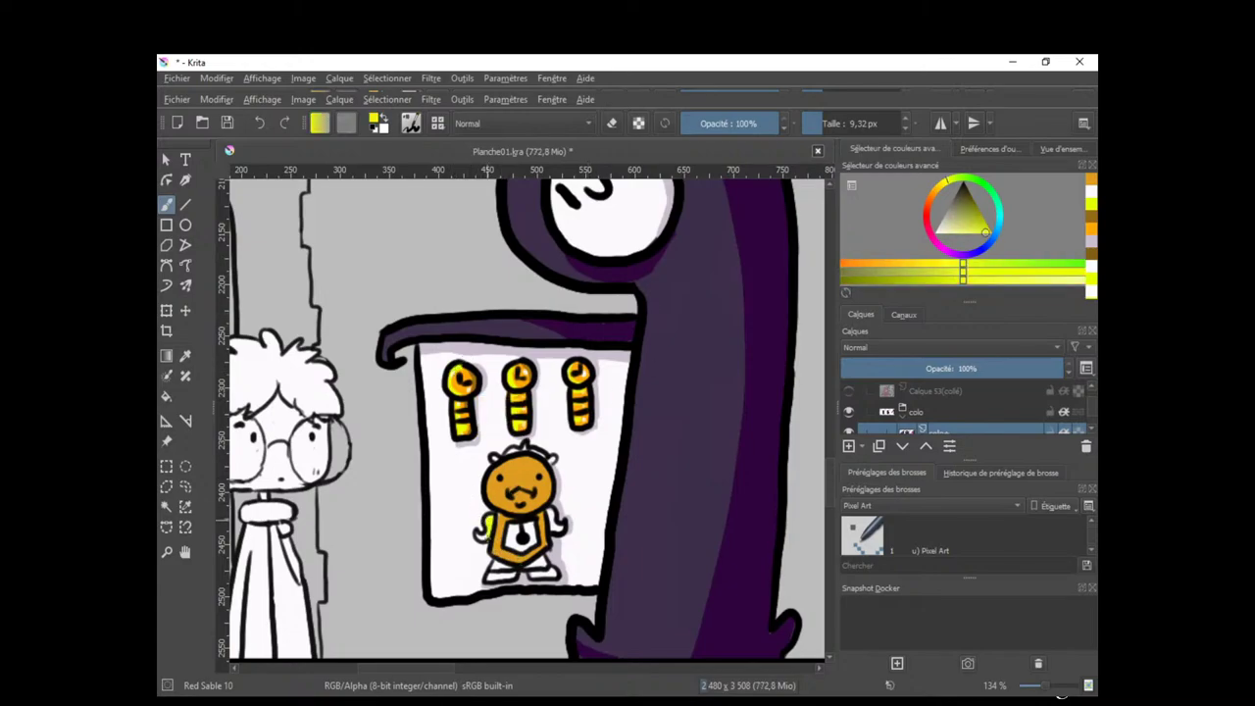
{"action": "left_click", "coordinate": [523, 551], "text": "ctrl"}
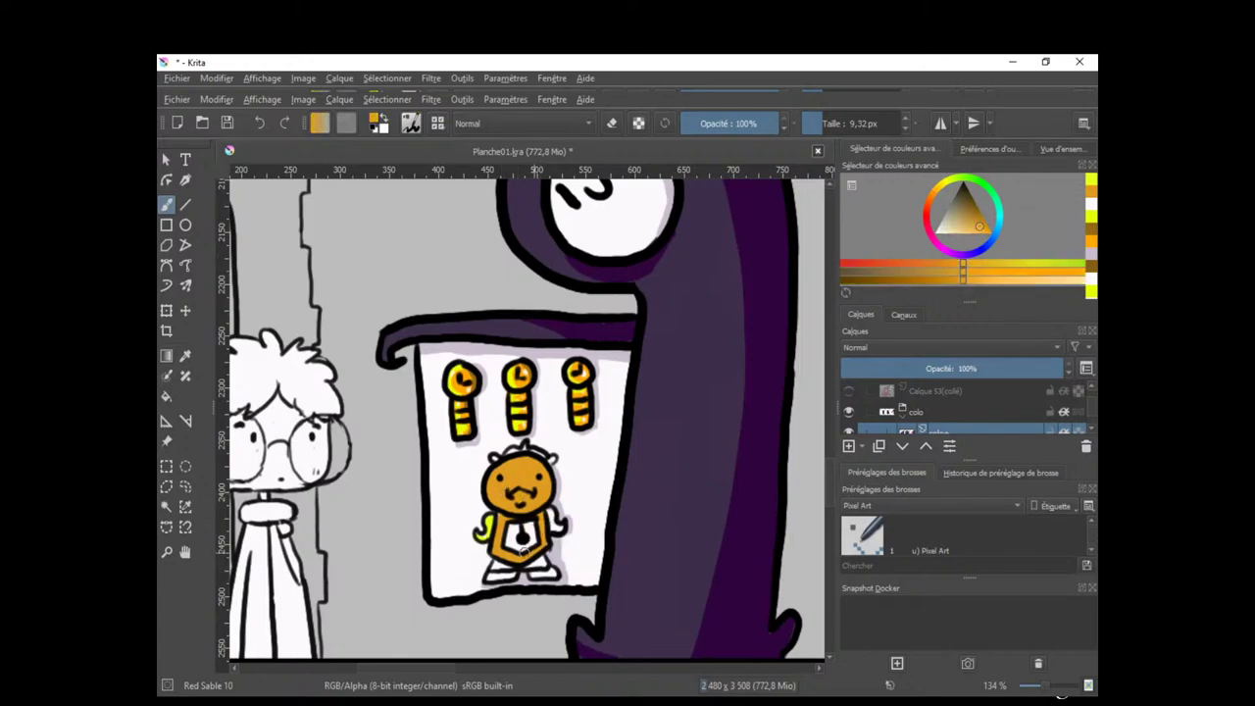
{"action": "left_click", "coordinate": [515, 416], "text": "ctrl"}
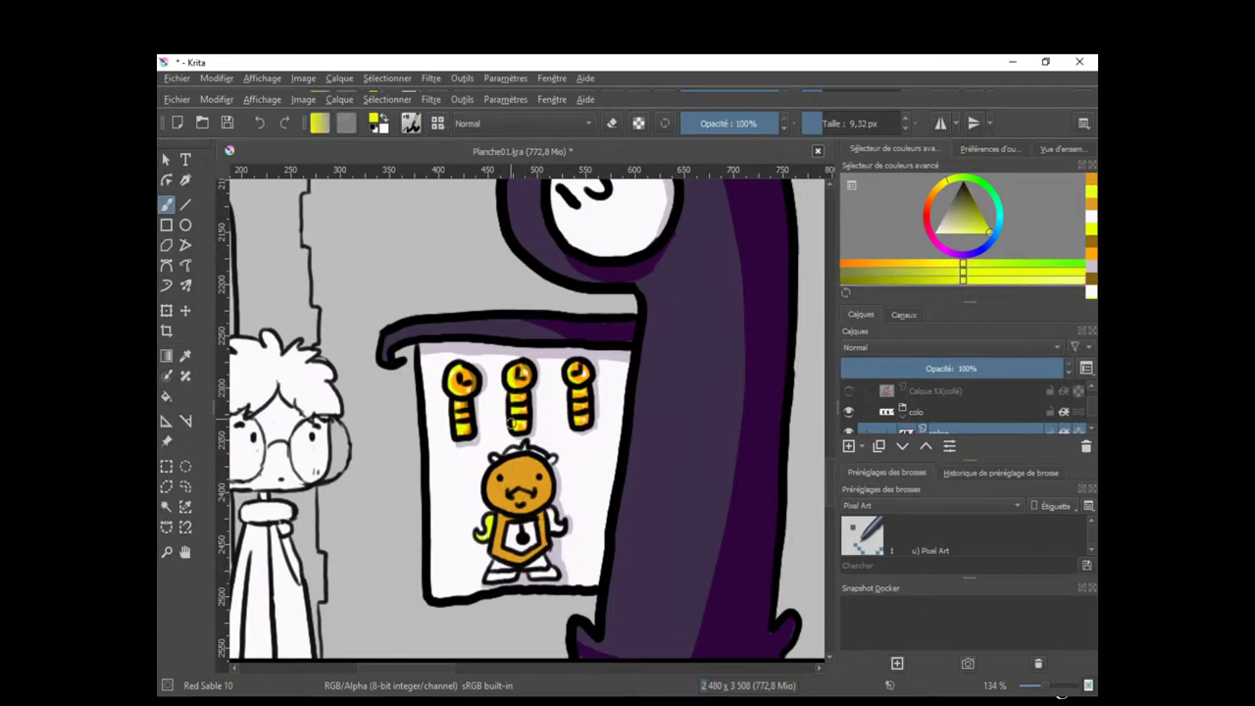
{"action": "left_click_drag", "start_coordinate": [498, 453], "coordinate": [533, 451]}
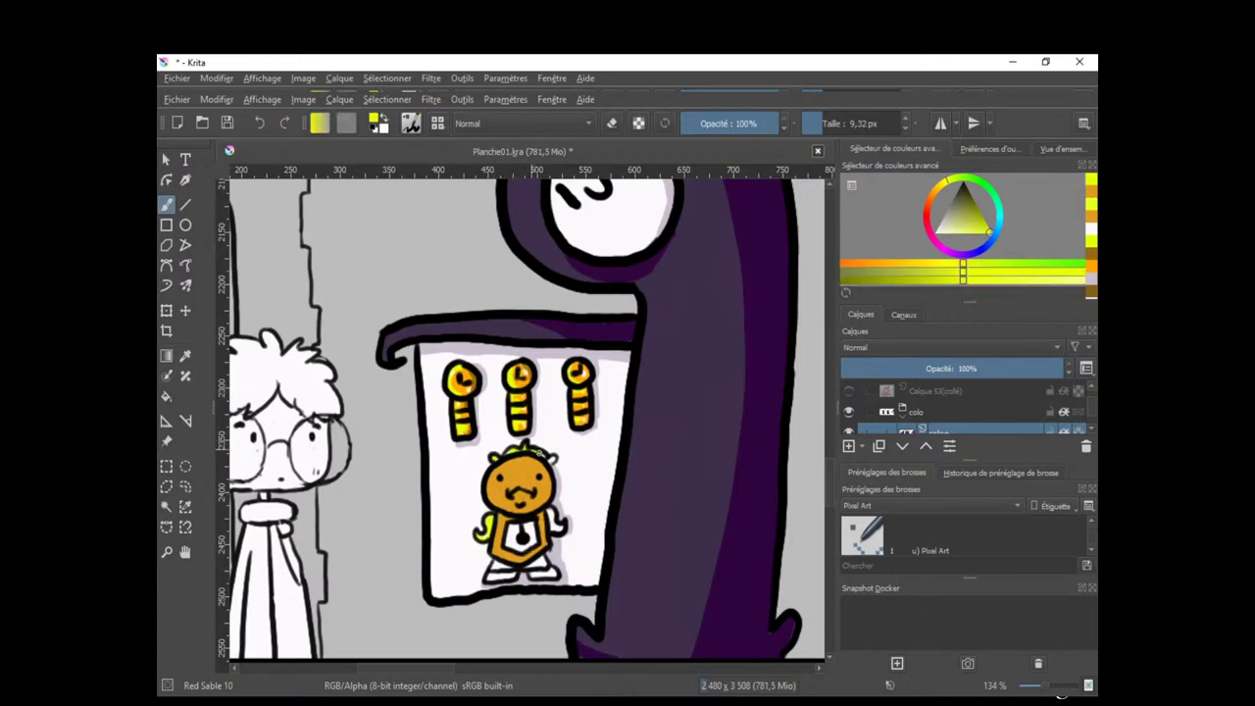
Mix a darker reddish brown from the body's ochre and fill the poster character's pendulum window and feet with it.
{"action": "left_click", "coordinate": [552, 539], "text": "ctrl"}
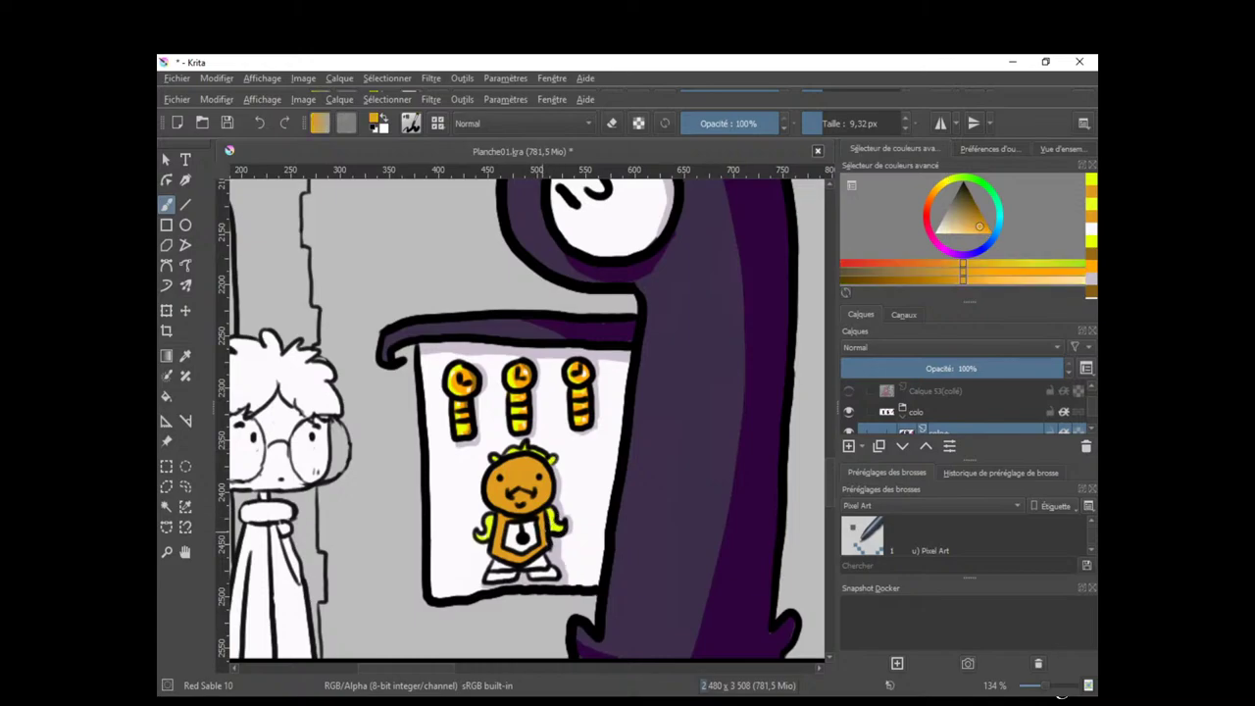
{"action": "left_click", "coordinate": [970, 212]}
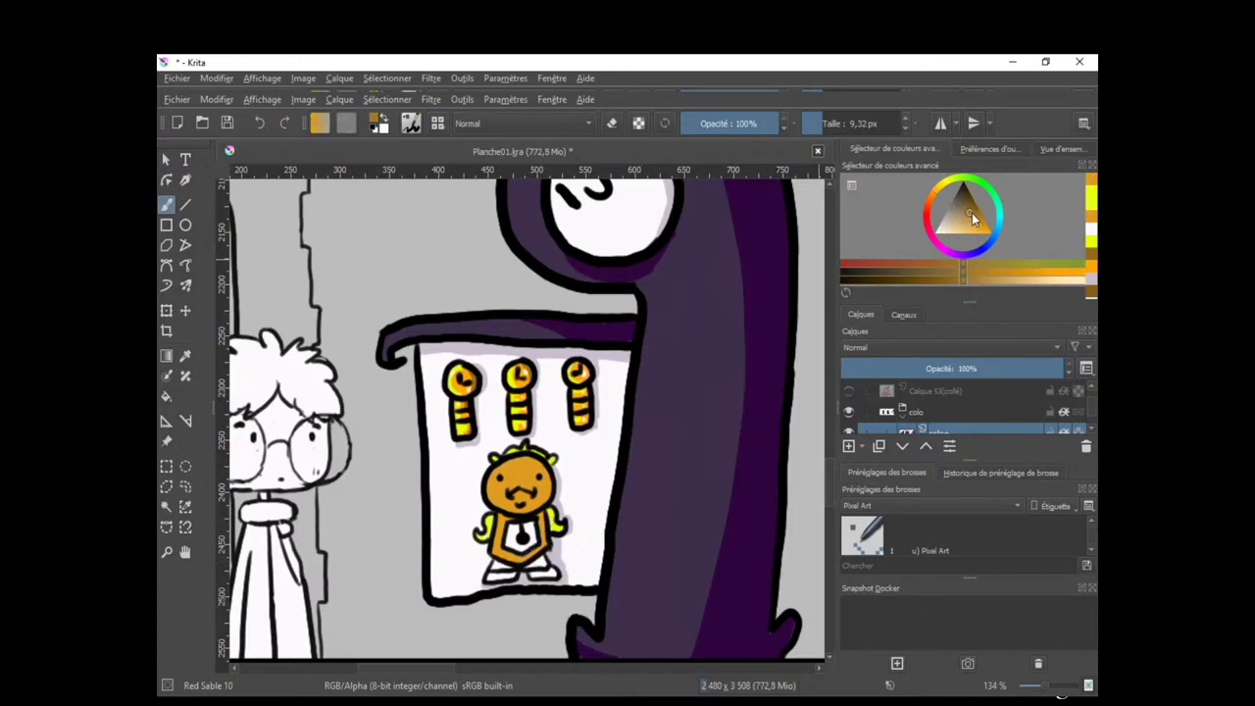
{"action": "left_click", "coordinate": [932, 200]}
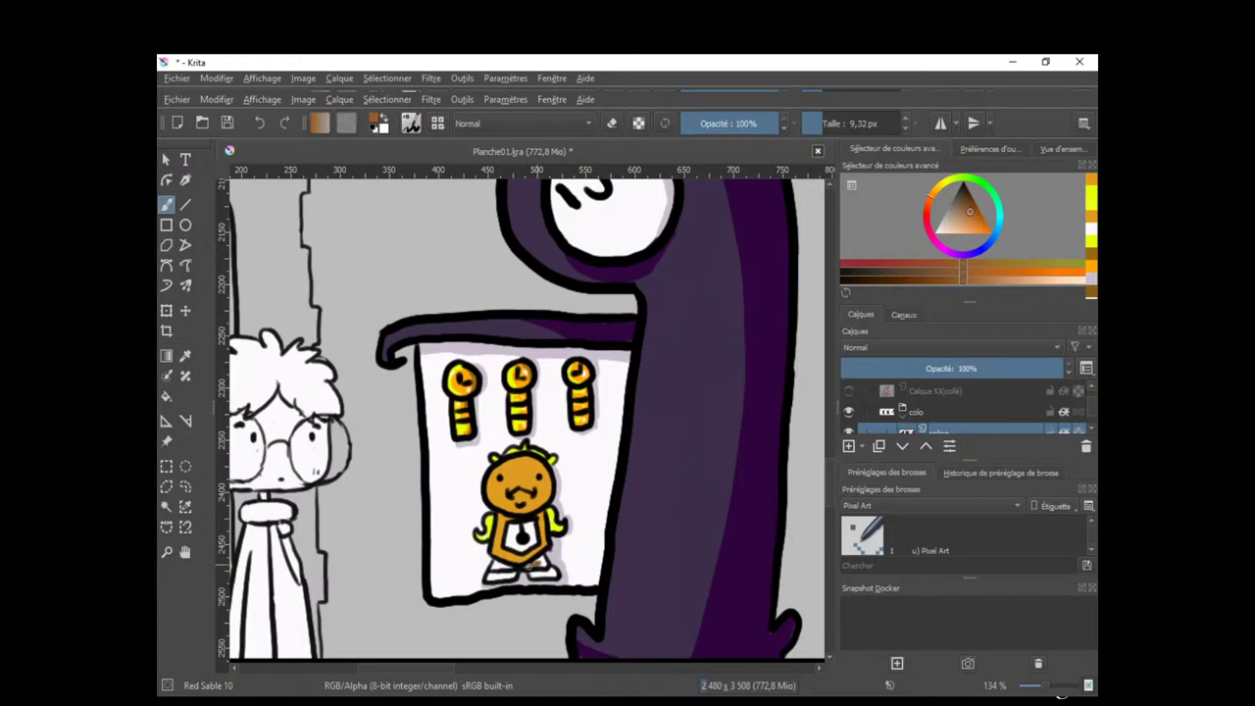
{"action": "left_click_drag", "start_coordinate": [537, 564], "coordinate": [530, 531]}
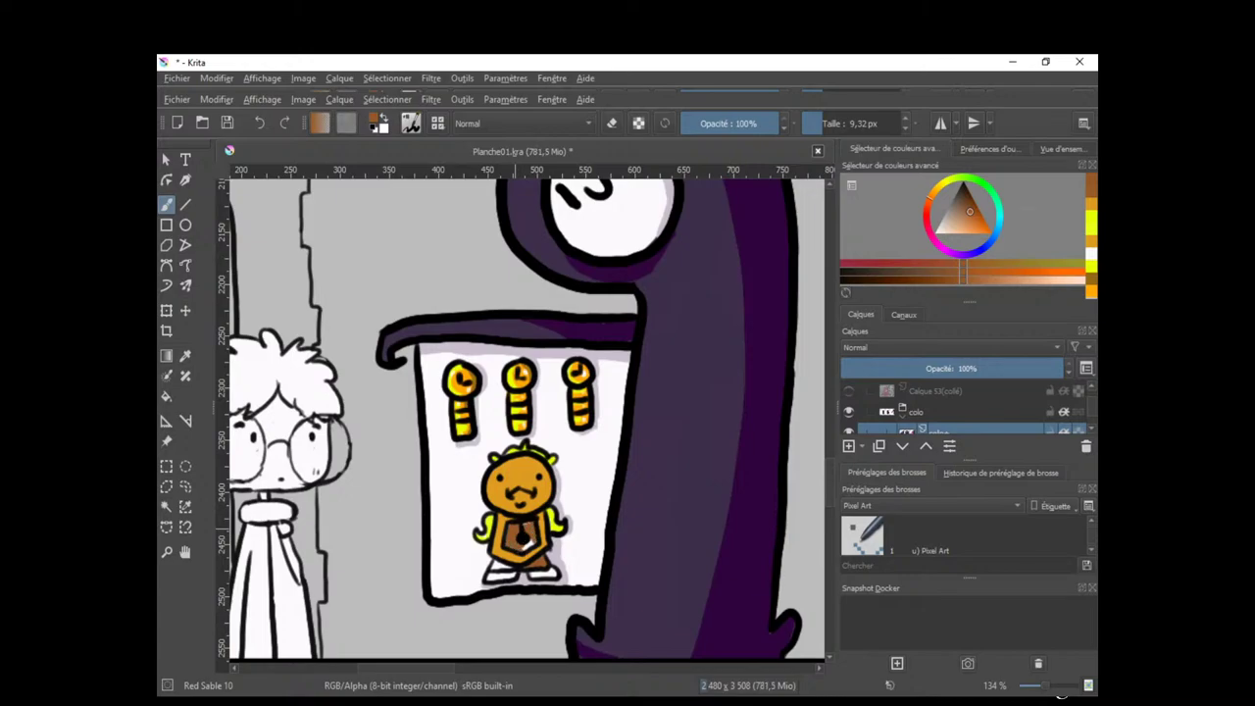
{"action": "left_click_drag", "start_coordinate": [529, 573], "coordinate": [557, 577]}
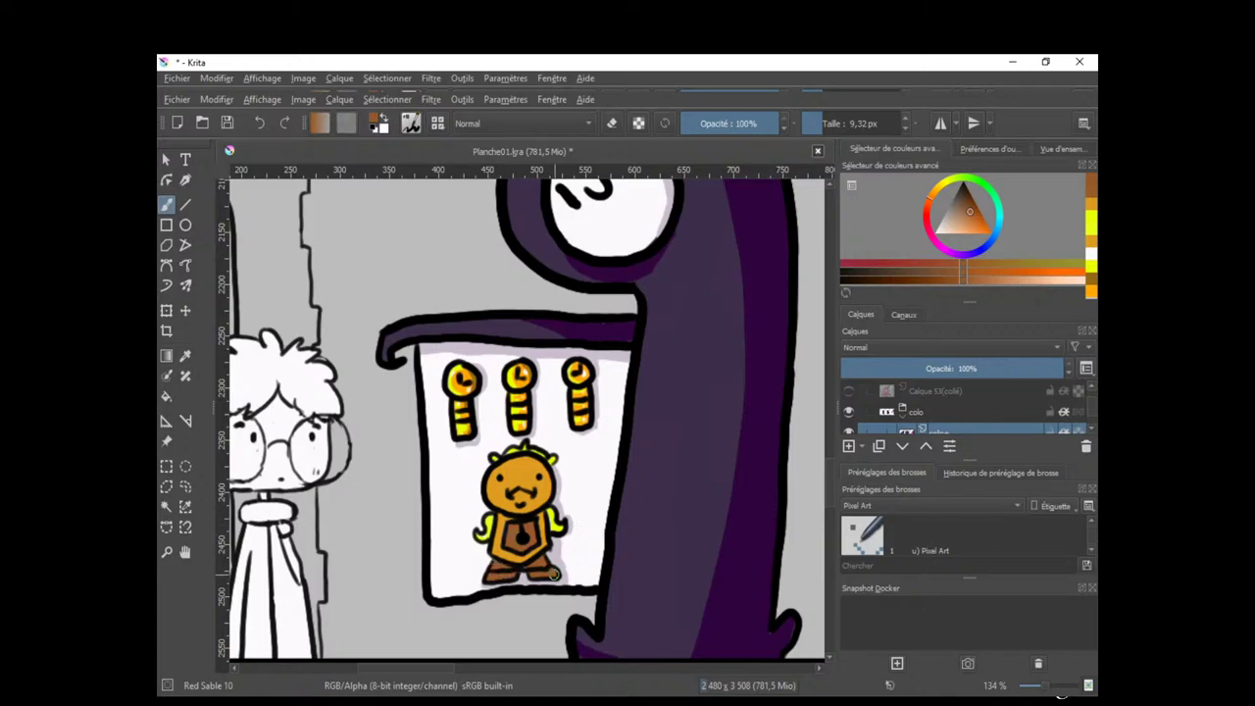
Paint a translucent white diagonal glint across the poster character's face at 48% brush opacity.
{"action": "left_click_drag", "start_coordinate": [617, 509], "coordinate": [580, 555]}
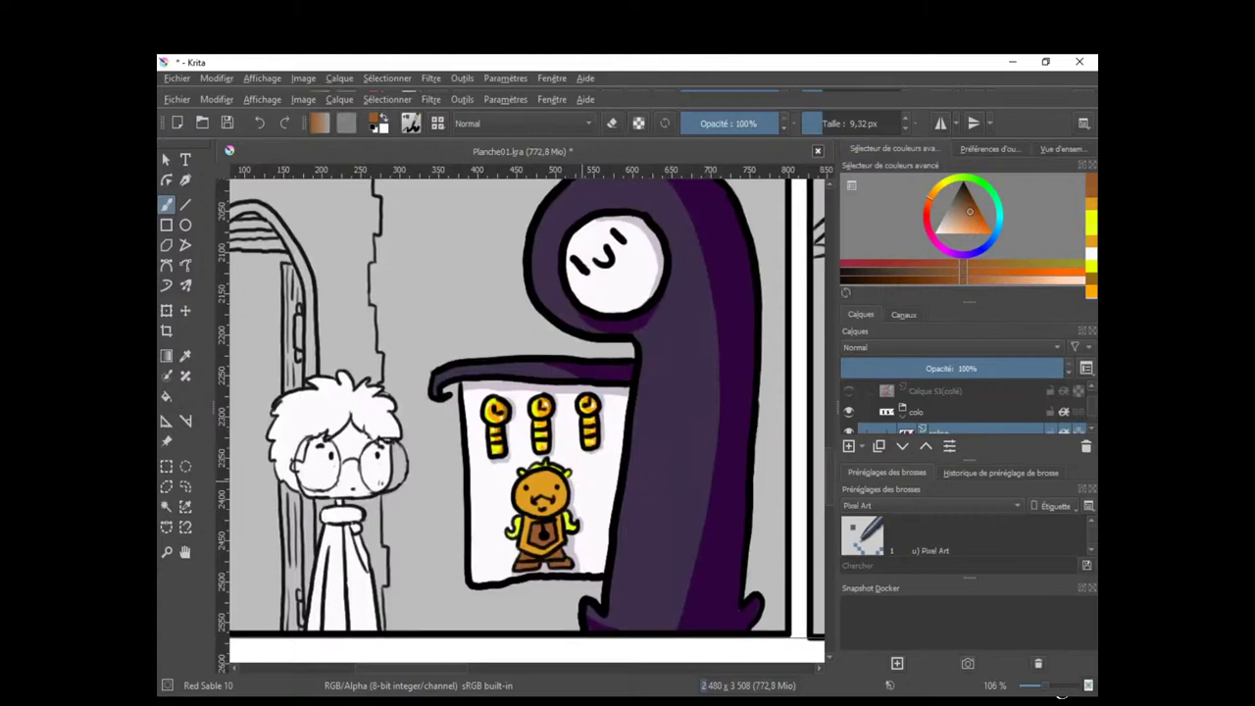
{"action": "left_click", "coordinate": [528, 464], "text": "ctrl"}
{"action": "mouse_move", "coordinate": [544, 479]}
{"action": "left_mouse_down"}
{"action": "mouse_move", "coordinate": [522, 507]}
{"action": "mouse_move", "coordinate": [552, 481]}
{"action": "left_mouse_up"}
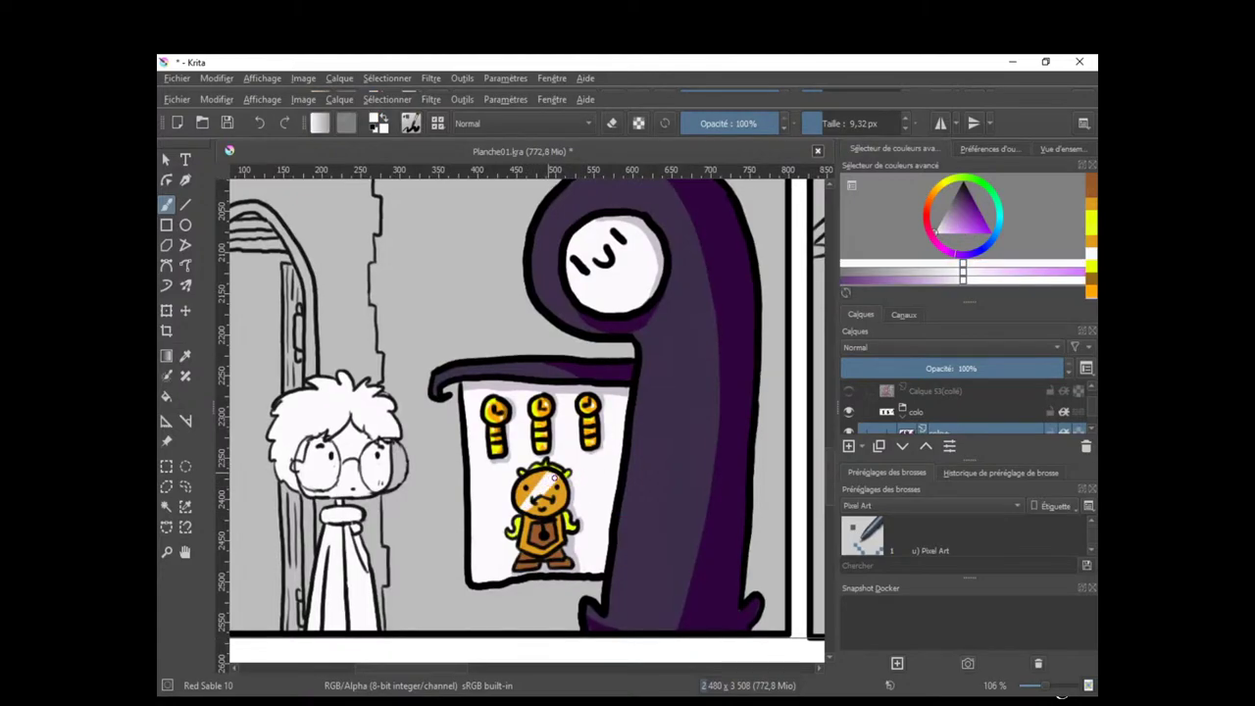
{"action": "key", "text": "ctrl+z"}
{"action": "left_click_drag", "start_coordinate": [721, 125], "coordinate": [728, 123]}
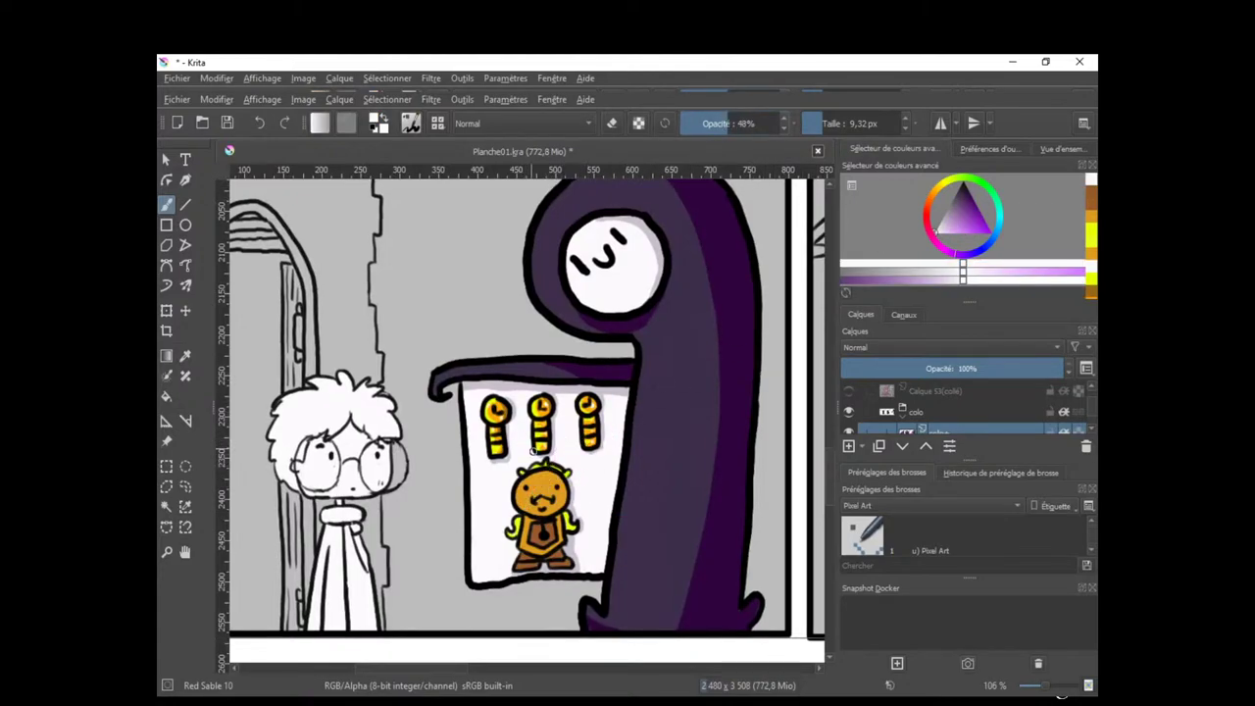
{"action": "mouse_move", "coordinate": [526, 500]}
{"action": "left_mouse_down"}
{"action": "mouse_move", "coordinate": [547, 475]}
{"action": "mouse_move", "coordinate": [555, 485]}
{"action": "left_mouse_up"}
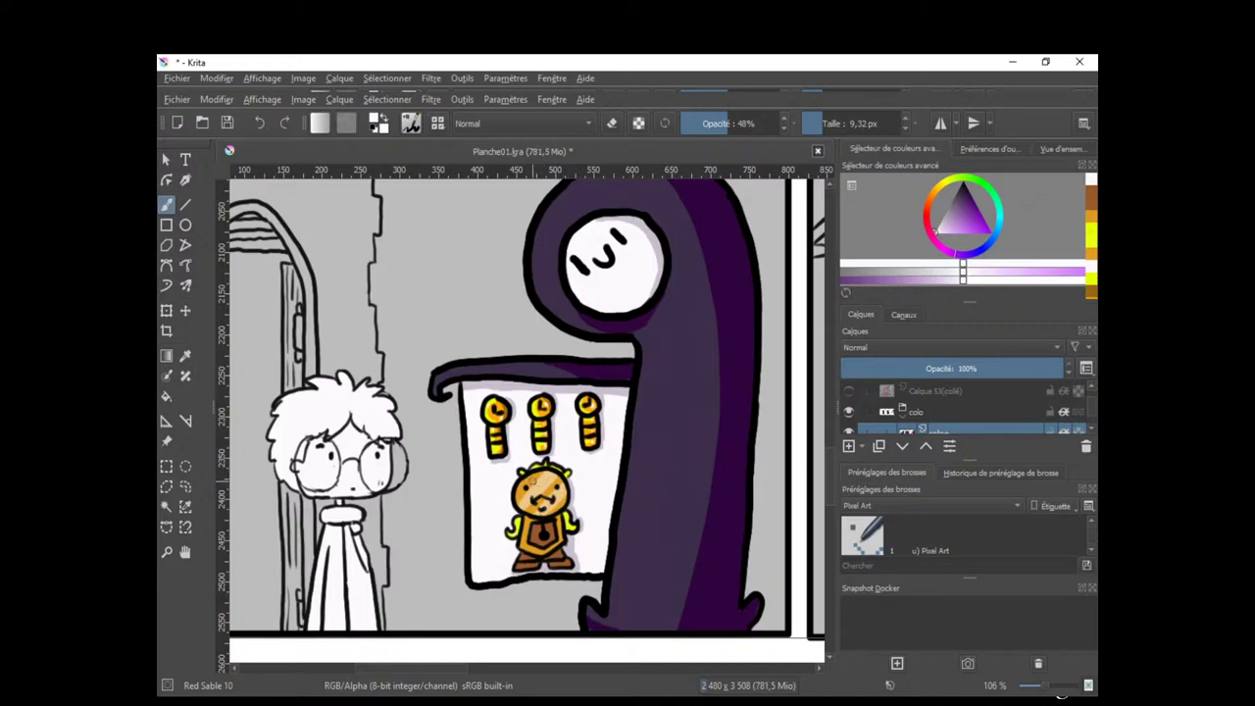
Retouch the face glint at 100% opacity, using its sampled pale tone and the face's ochre to even out its edges.
{"action": "left_click", "coordinate": [534, 481], "text": "ctrl"}
{"action": "left_click_drag", "start_coordinate": [724, 124], "coordinate": [804, 124]}
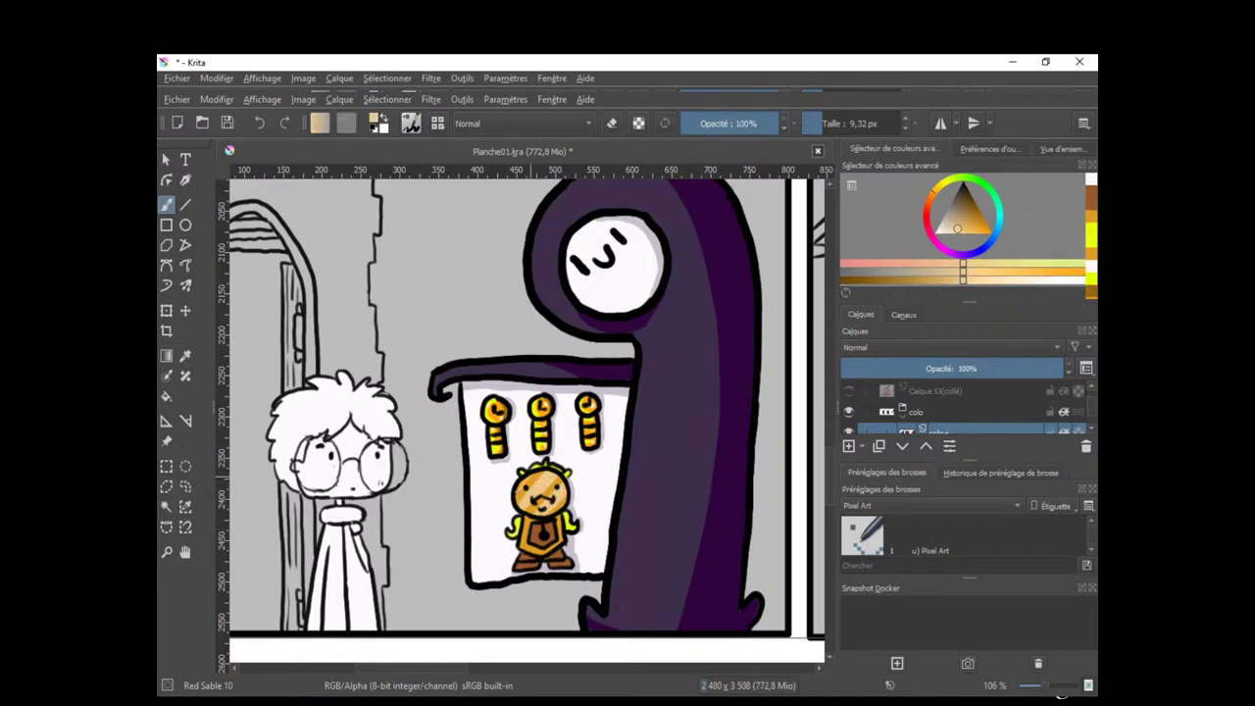
{"action": "left_click_drag", "start_coordinate": [530, 479], "coordinate": [545, 474]}
{"action": "left_click_drag", "start_coordinate": [565, 517], "coordinate": [566, 504]}
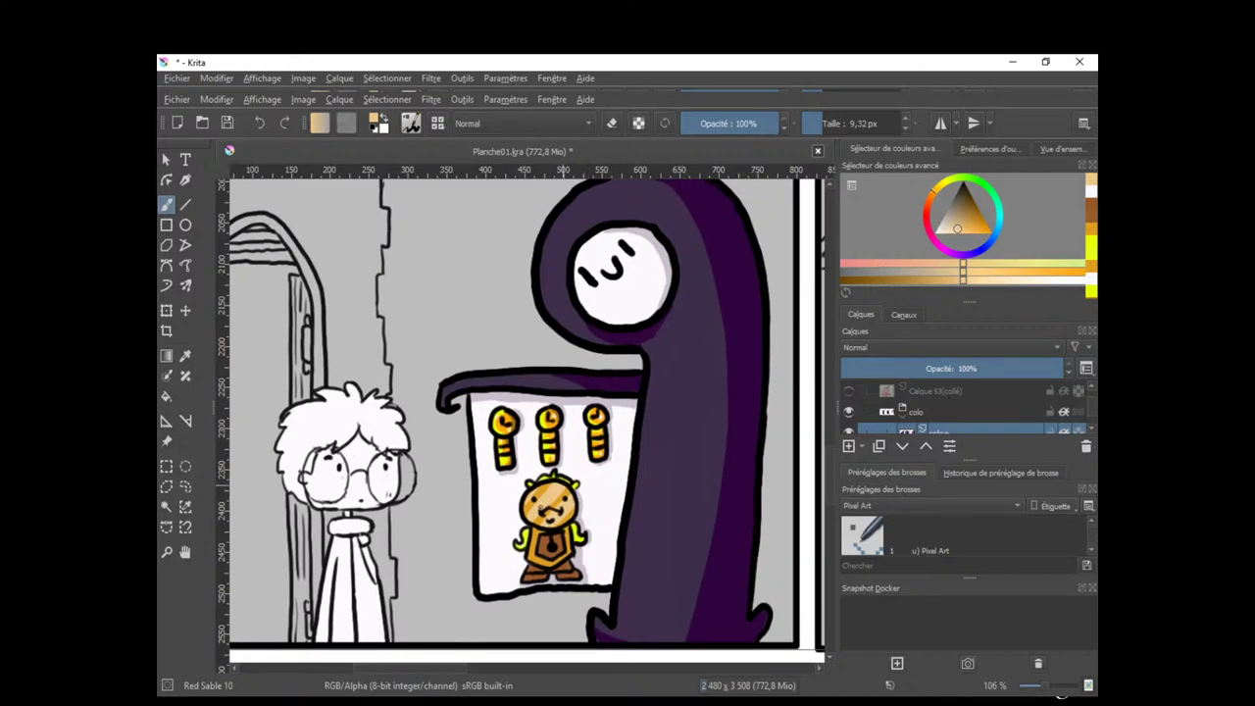
{"action": "left_click", "coordinate": [547, 515], "text": "ctrl"}
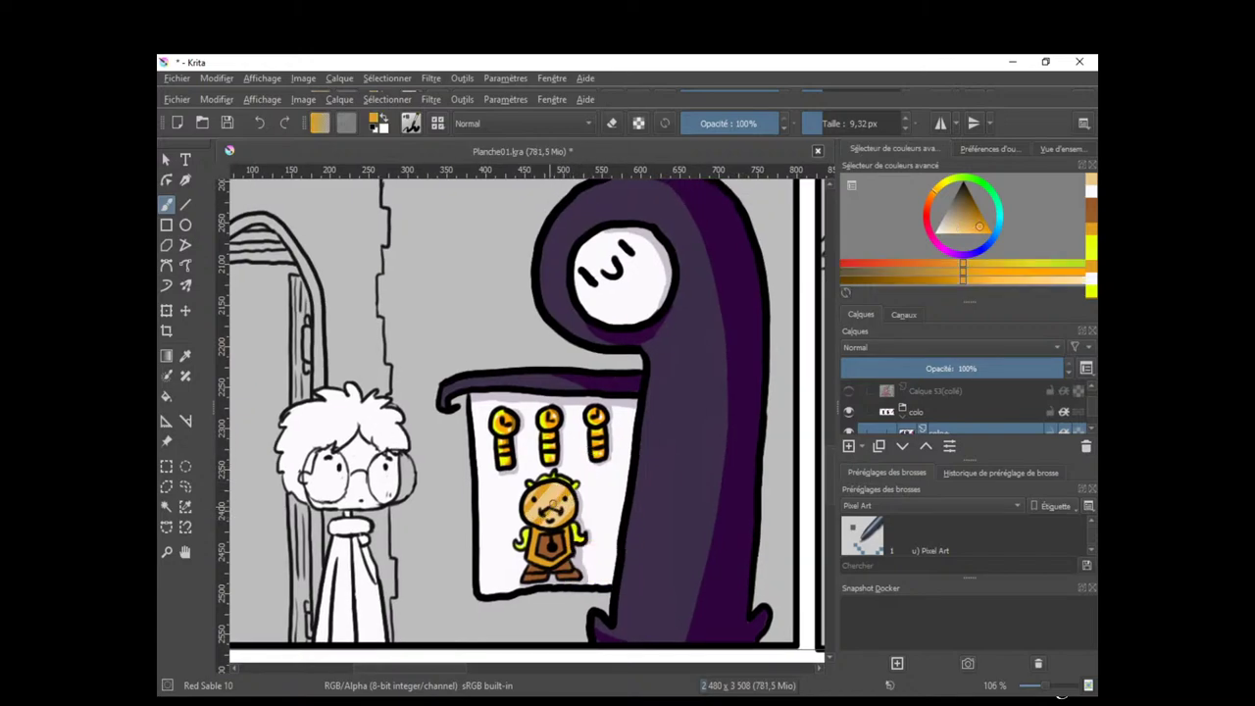
{"action": "left_click_drag", "start_coordinate": [564, 488], "coordinate": [564, 486]}
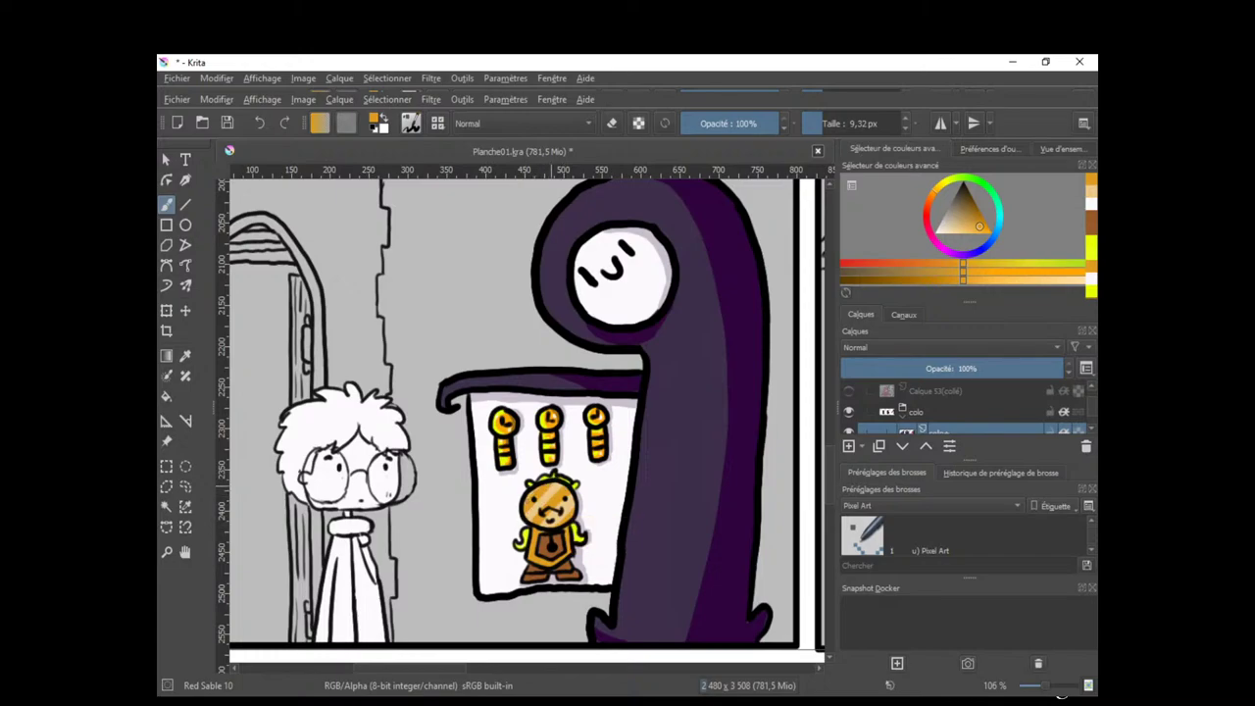
{"action": "left_click", "coordinate": [546, 500], "text": "ctrl"}
{"action": "left_click_drag", "start_coordinate": [525, 513], "coordinate": [531, 507]}
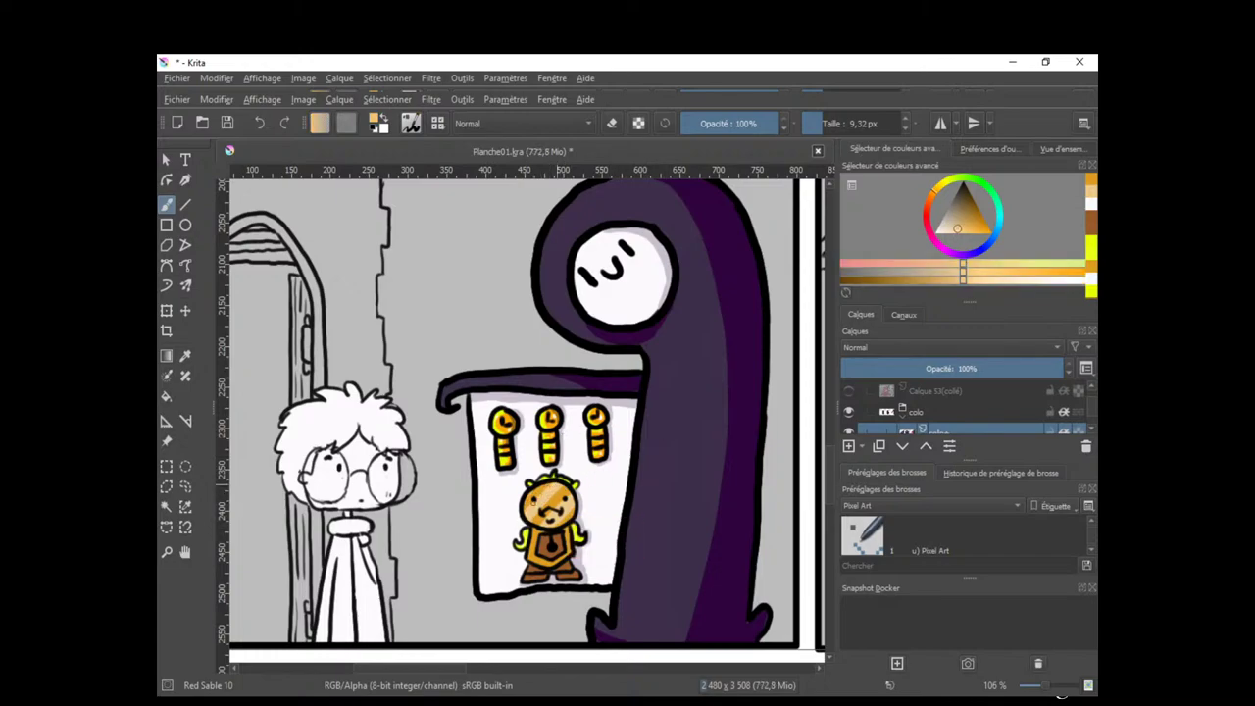
{"action": "left_click_drag", "start_coordinate": [649, 441], "coordinate": [623, 456]}
{"action": "left_click_drag", "start_coordinate": [593, 513], "coordinate": [620, 533]}
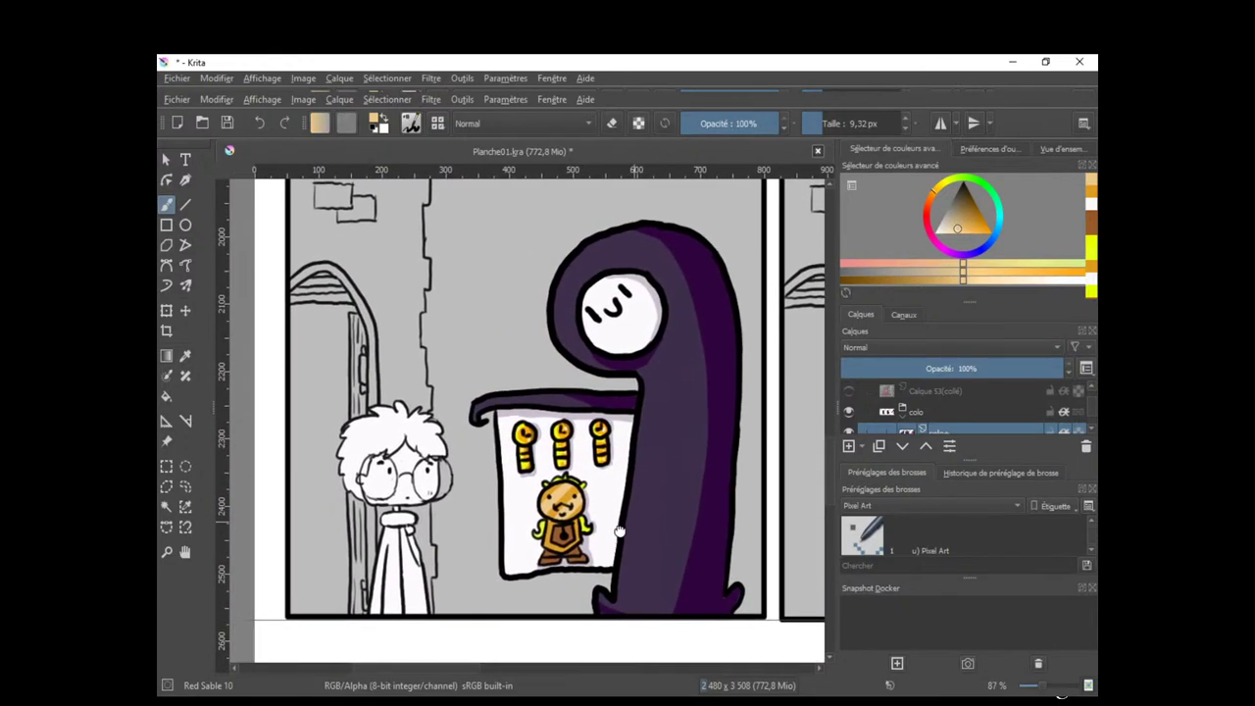
{"action": "left_click", "coordinate": [185, 487]}
{"action": "mouse_move", "coordinate": [566, 424]}
{"action": "left_mouse_down"}
{"action": "mouse_move", "coordinate": [600, 416]}
{"action": "mouse_move", "coordinate": [624, 451]}
{"action": "mouse_move", "coordinate": [585, 596]}
{"action": "mouse_move", "coordinate": [479, 547]}
{"action": "mouse_move", "coordinate": [484, 535]}
{"action": "left_mouse_up"}
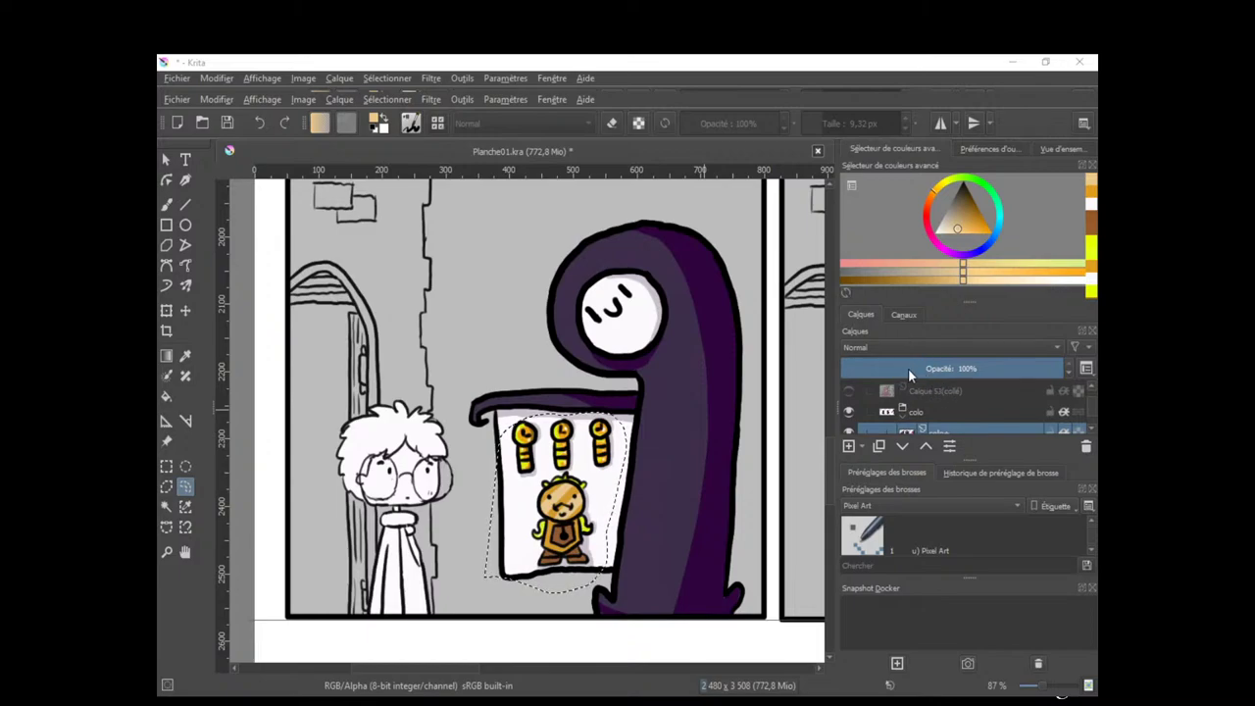
{"action": "left_click", "coordinate": [983, 577]}
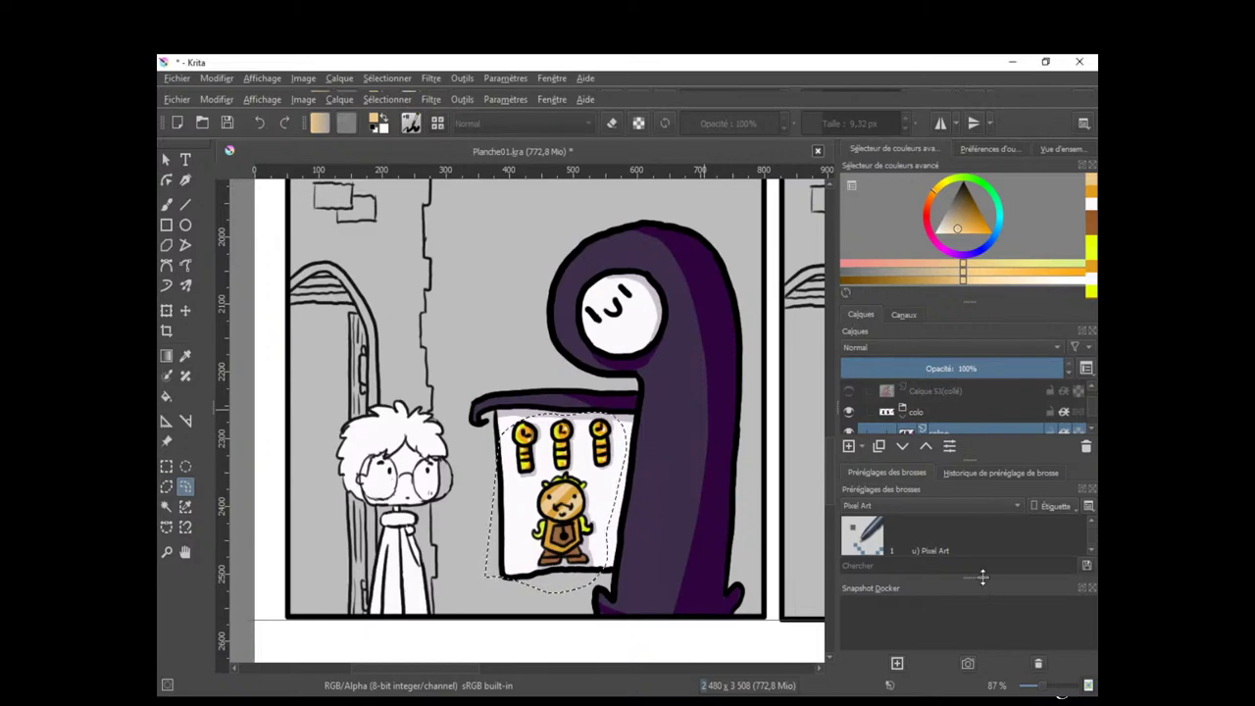
{"action": "left_click", "coordinate": [697, 504]}
{"action": "mouse_move", "coordinate": [701, 503]}
{"action": "left_mouse_down"}
{"action": "mouse_move", "coordinate": [602, 587]}
{"action": "mouse_move", "coordinate": [623, 567]}
{"action": "left_mouse_up"}
Look over the poster and potion panels and the uncoloured panels in the rows above them.
{"action": "scroll", "coordinate": [691, 500], "scroll_direction": "up", "scroll_amount": 2}
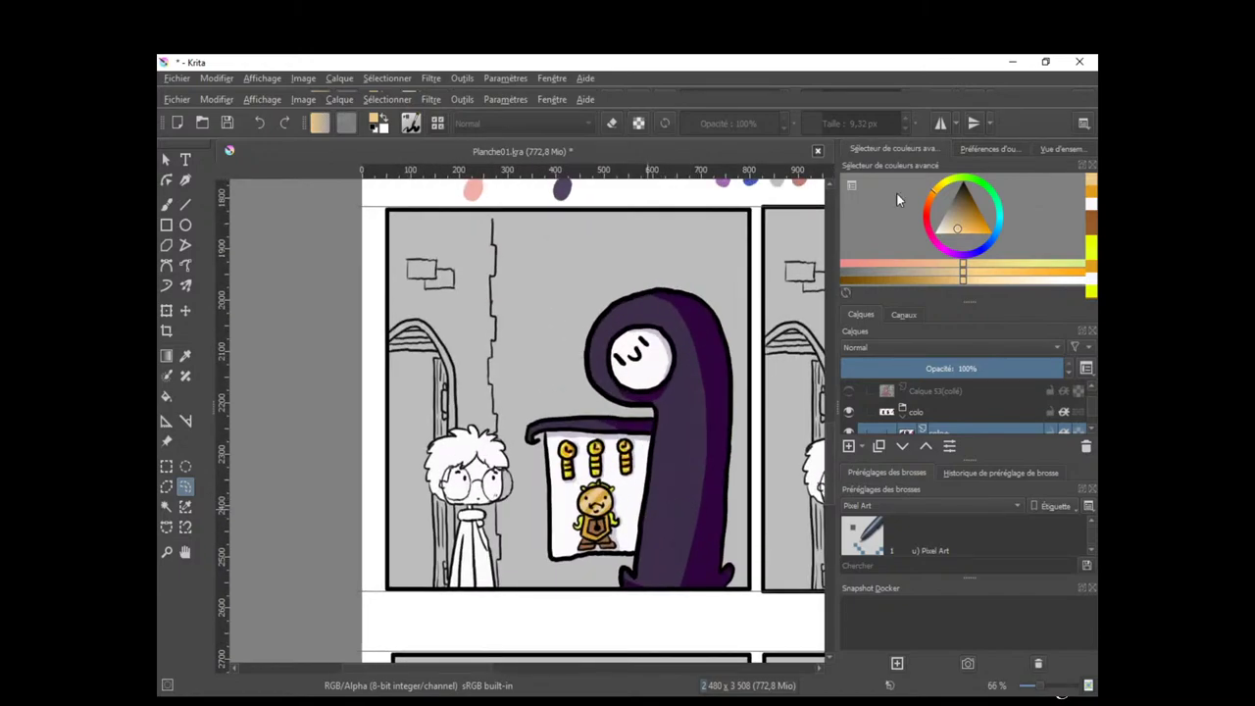
{"action": "left_click", "coordinate": [1062, 694]}
{"action": "left_click", "coordinate": [352, 473]}
{"action": "left_click_drag", "start_coordinate": [715, 503], "coordinate": [612, 527]}
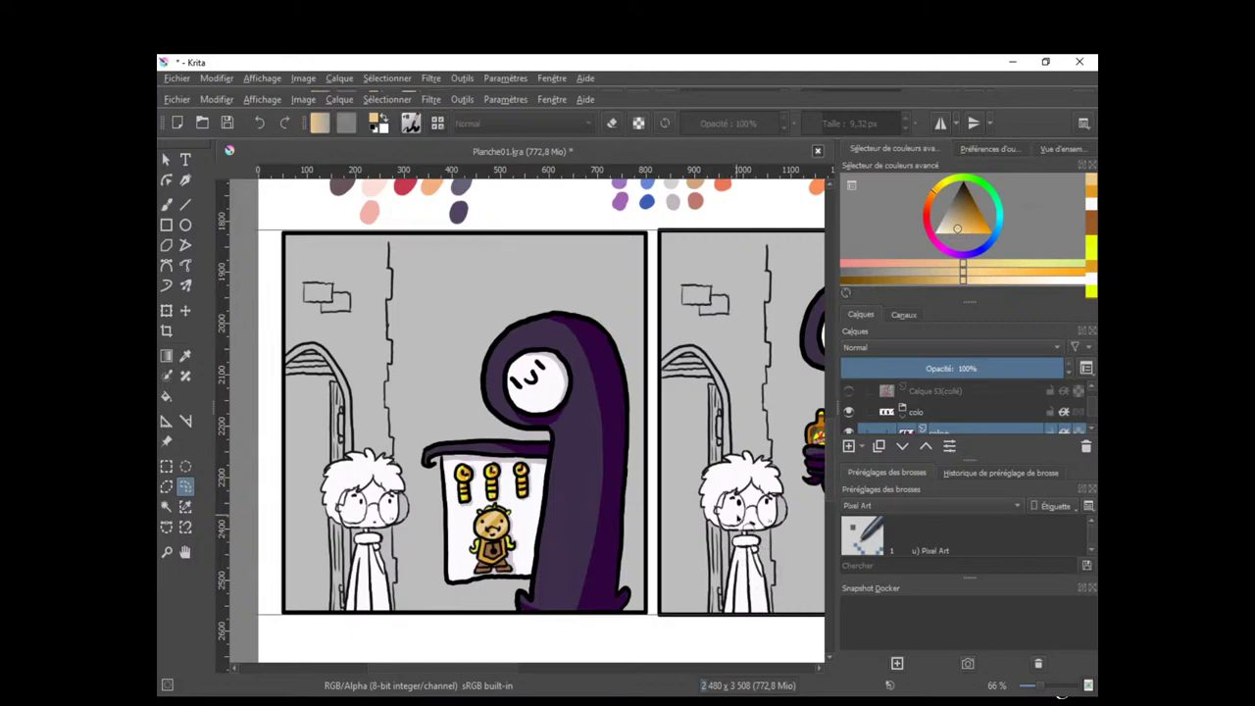
{"action": "left_click_drag", "start_coordinate": [741, 535], "coordinate": [588, 527]}
{"action": "left_click_drag", "start_coordinate": [745, 485], "coordinate": [731, 456]}
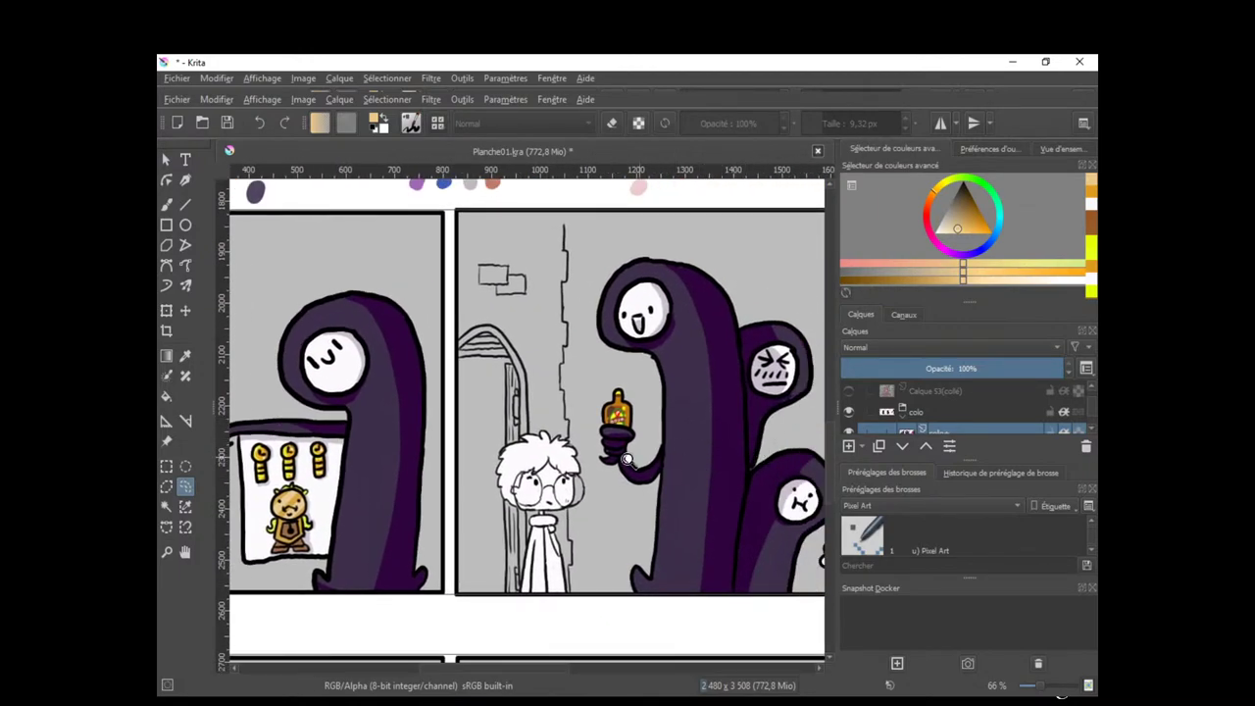
{"action": "scroll", "coordinate": [701, 463], "scroll_direction": "up", "scroll_amount": 3}
{"action": "left_click_drag", "start_coordinate": [675, 400], "coordinate": [563, 599]}
{"action": "left_click_drag", "start_coordinate": [740, 604], "coordinate": [692, 547]}
{"action": "left_click_drag", "start_coordinate": [701, 468], "coordinate": [703, 563]}
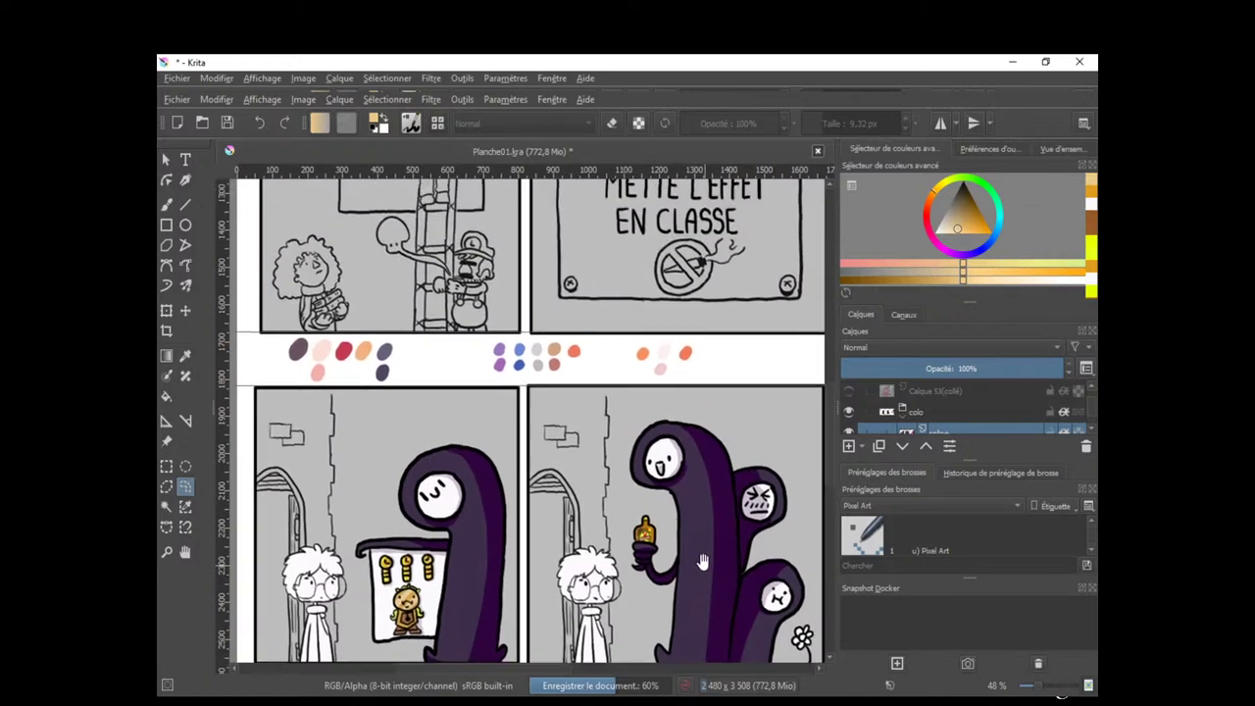
{"action": "left_click_drag", "start_coordinate": [626, 416], "coordinate": [656, 606]}
{"action": "left_click_drag", "start_coordinate": [650, 473], "coordinate": [665, 649]}
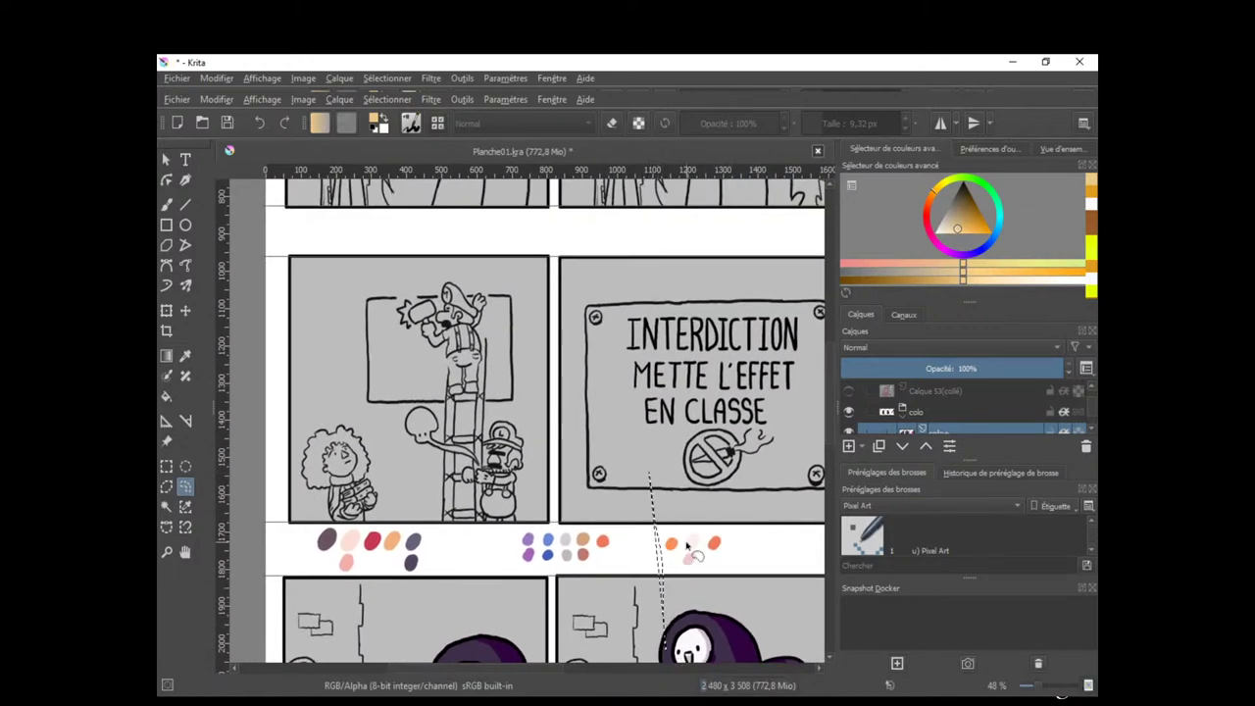
{"action": "left_click", "coordinate": [684, 536]}
{"action": "mouse_move", "coordinate": [638, 491]}
{"action": "left_mouse_down"}
{"action": "mouse_move", "coordinate": [638, 565]}
{"action": "mouse_move", "coordinate": [661, 520]}
{"action": "left_mouse_up"}
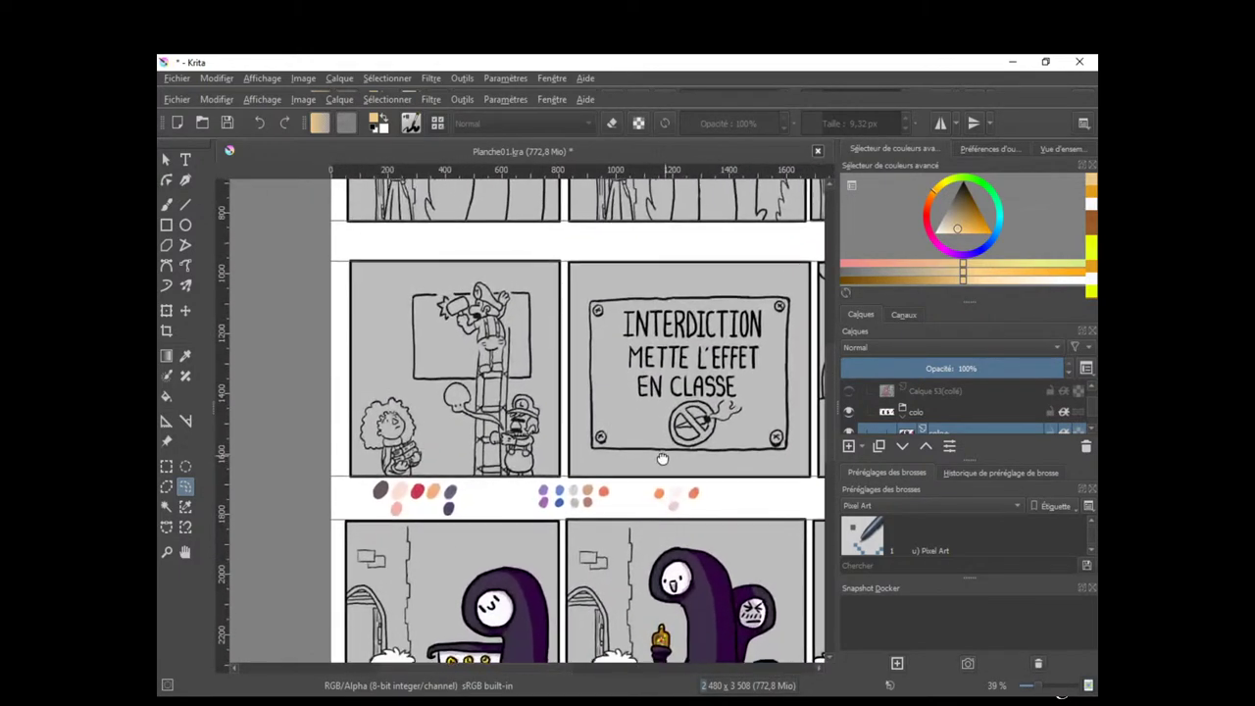
{"action": "left_click_drag", "start_coordinate": [653, 393], "coordinate": [652, 580]}
{"action": "scroll", "coordinate": [565, 519], "scroll_direction": "up", "scroll_amount": 1}
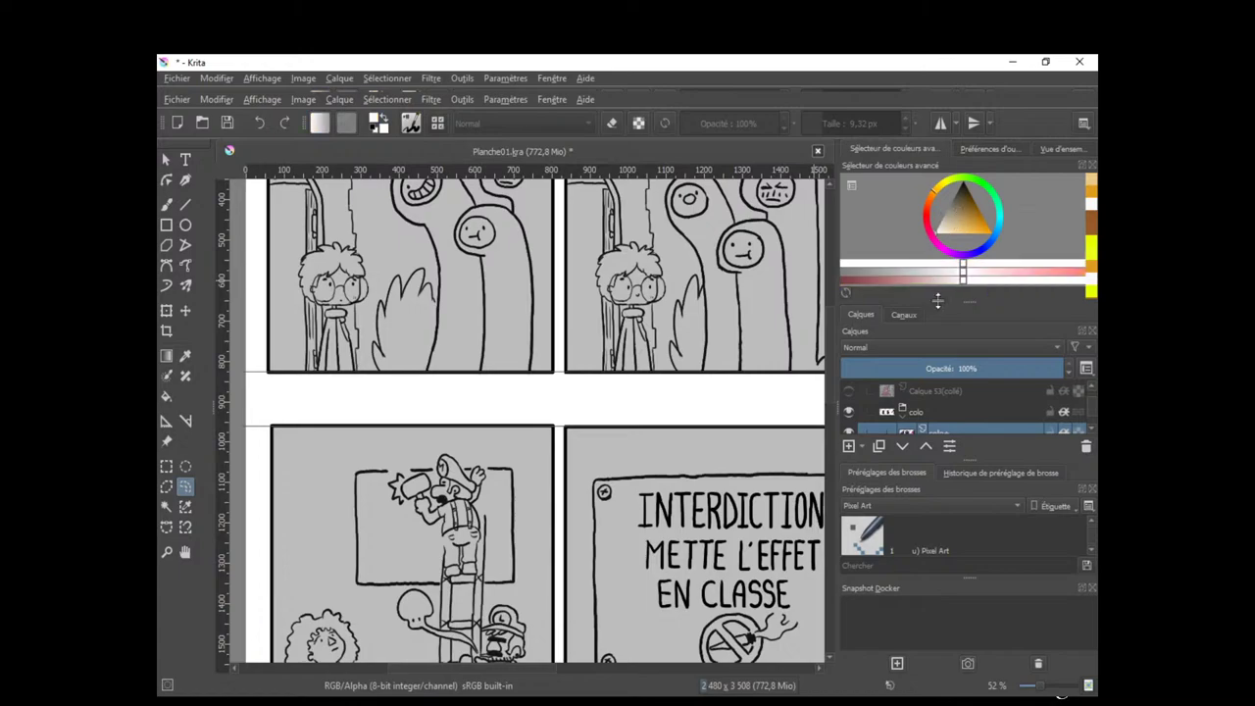
Find the colo paint layer in the layer stack and make it the active layer.
{"action": "scroll", "coordinate": [1078, 409], "scroll_direction": "down", "scroll_amount": 5}
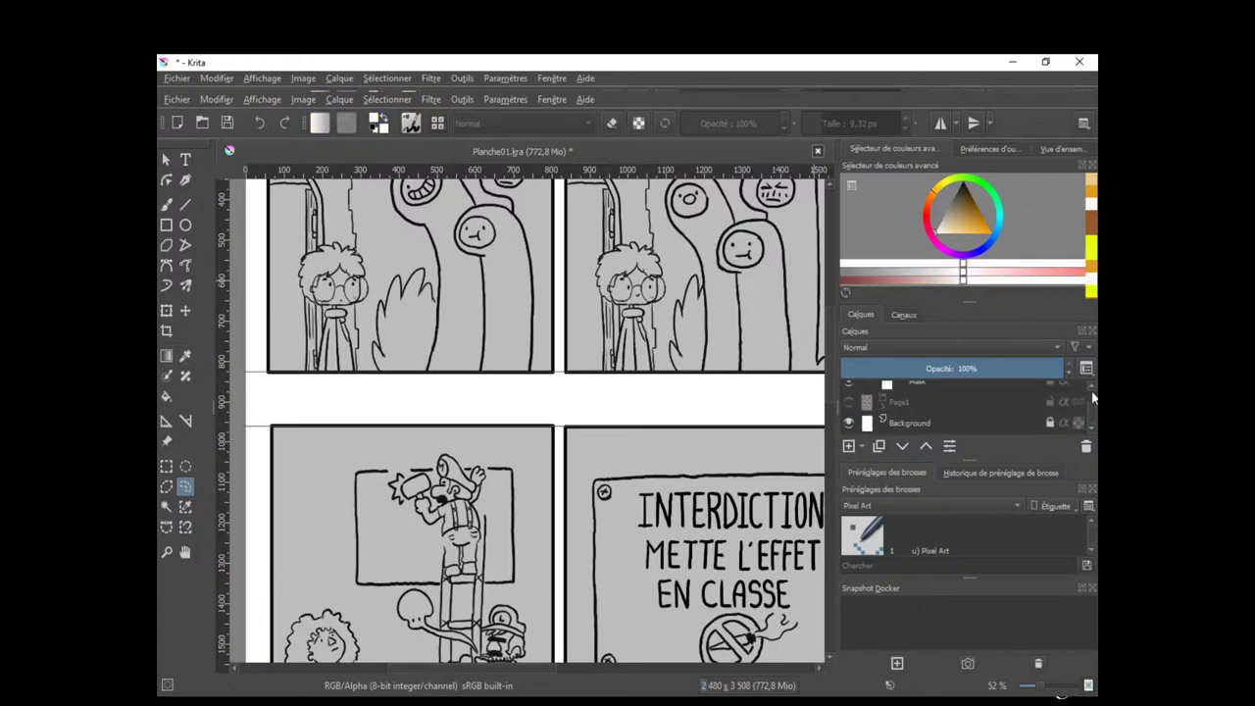
{"action": "scroll", "coordinate": [1089, 390], "scroll_direction": "up", "scroll_amount": 3}
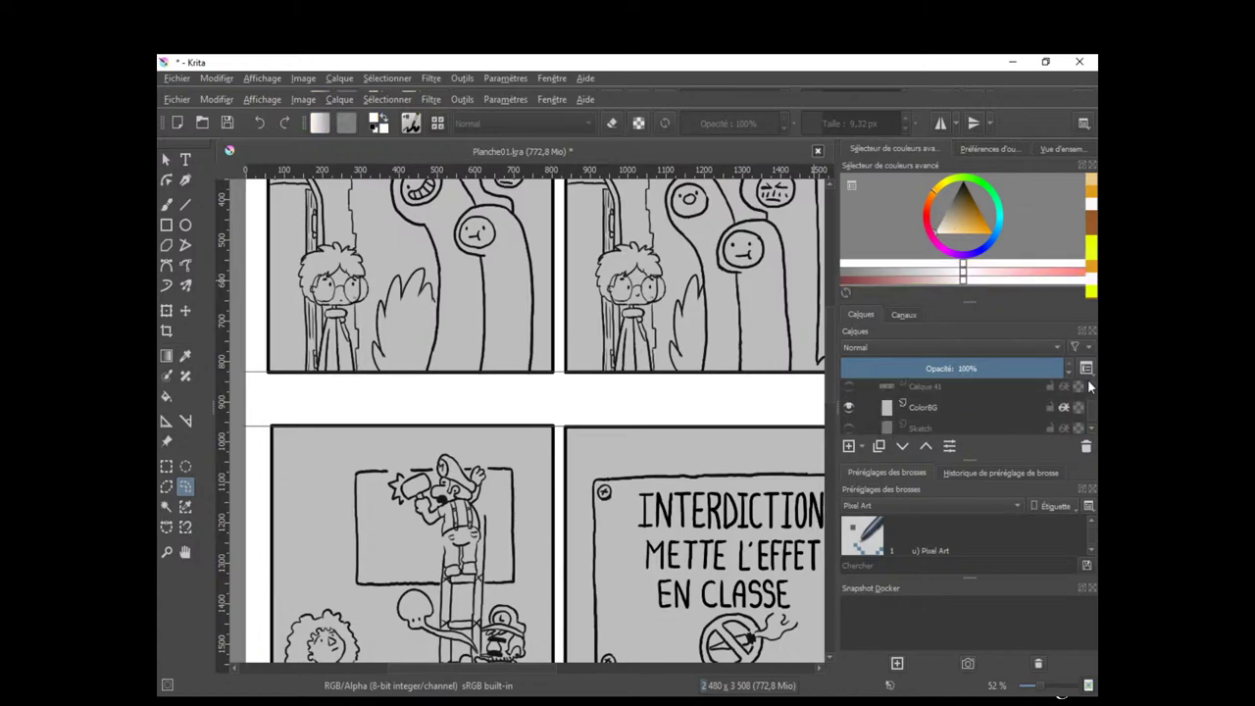
{"action": "scroll", "coordinate": [1090, 382], "scroll_direction": "up", "scroll_amount": 2}
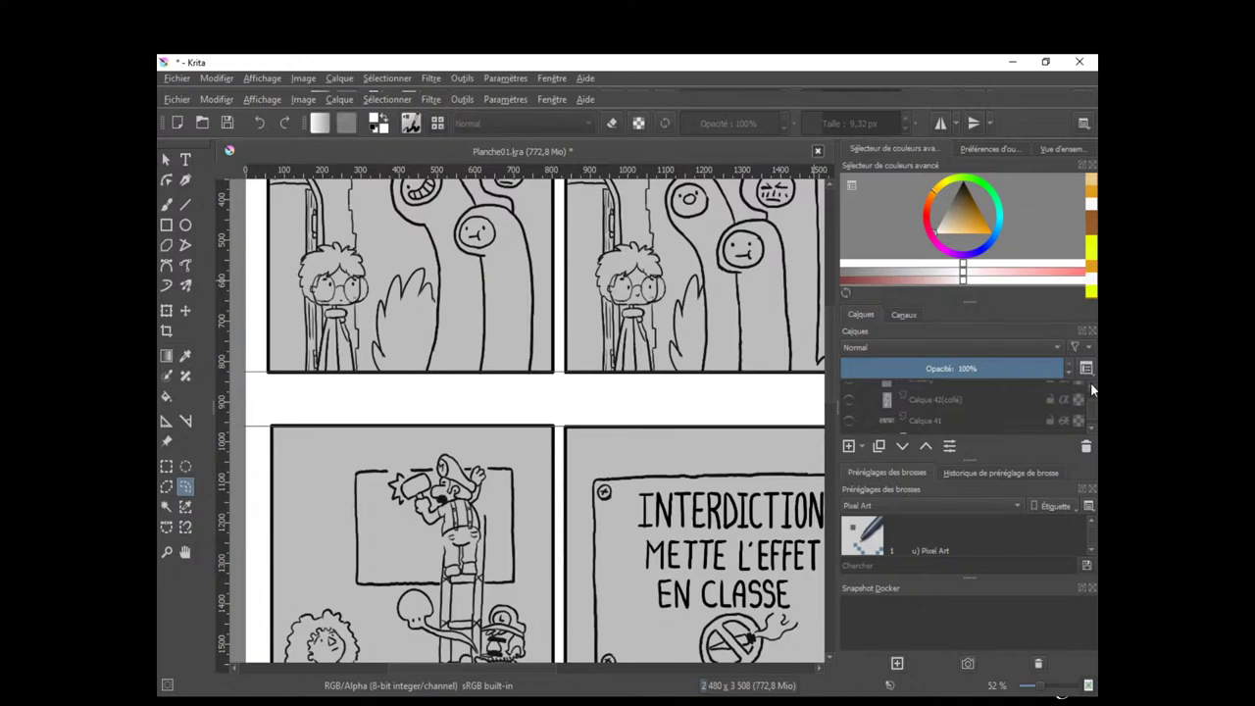
{"action": "scroll", "coordinate": [1090, 385], "scroll_direction": "up", "scroll_amount": 2}
{"action": "left_click", "coordinate": [1029, 394]}
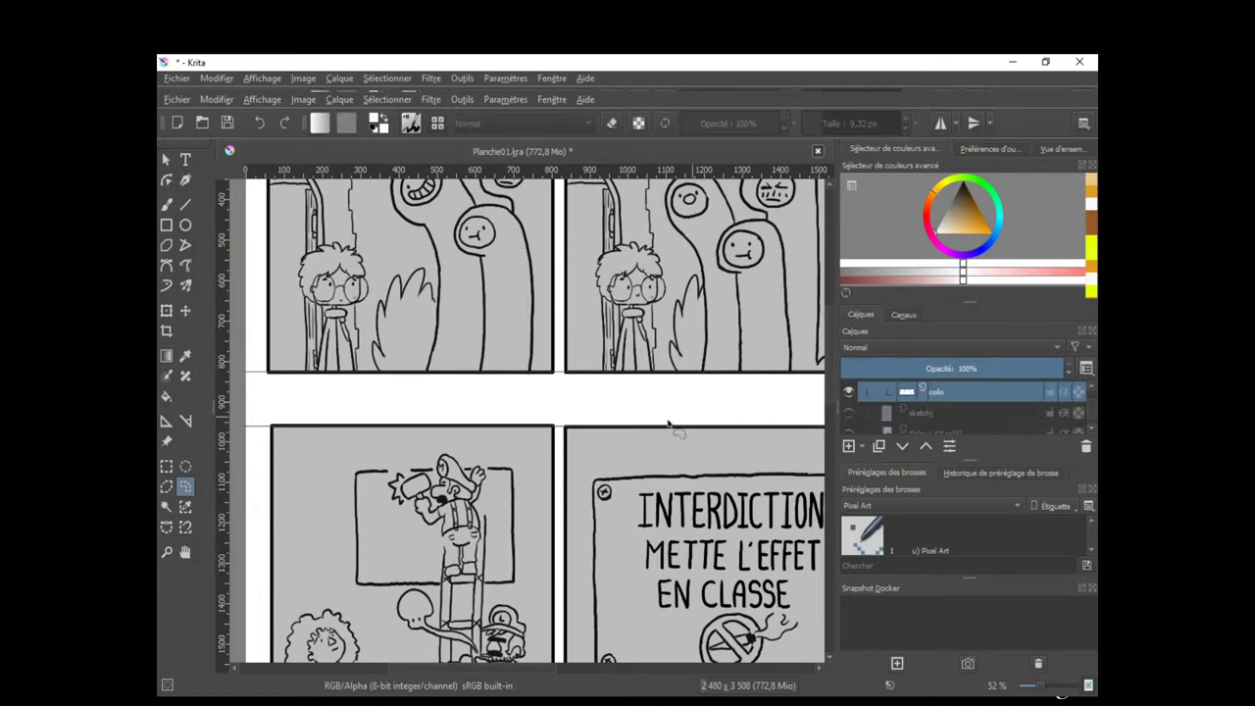
Lasso the bespectacled boy in the poster panel and copy his white fill into a new pasted layer.
{"action": "scroll", "coordinate": [657, 471], "scroll_direction": "up", "scroll_amount": 6}
{"action": "scroll", "coordinate": [657, 471], "scroll_direction": "left", "scroll_amount": 3}
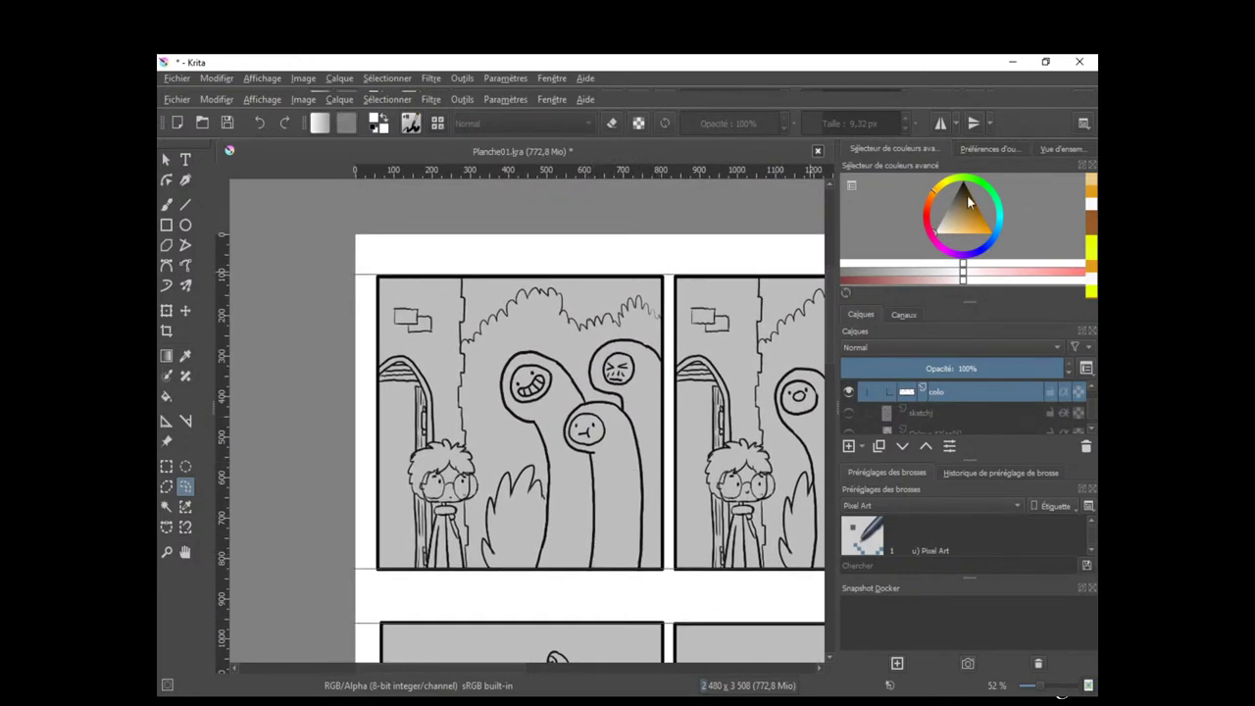
{"action": "scroll", "coordinate": [441, 535], "scroll_direction": "up", "scroll_amount": 2}
{"action": "left_click_drag", "start_coordinate": [482, 510], "coordinate": [509, 475]}
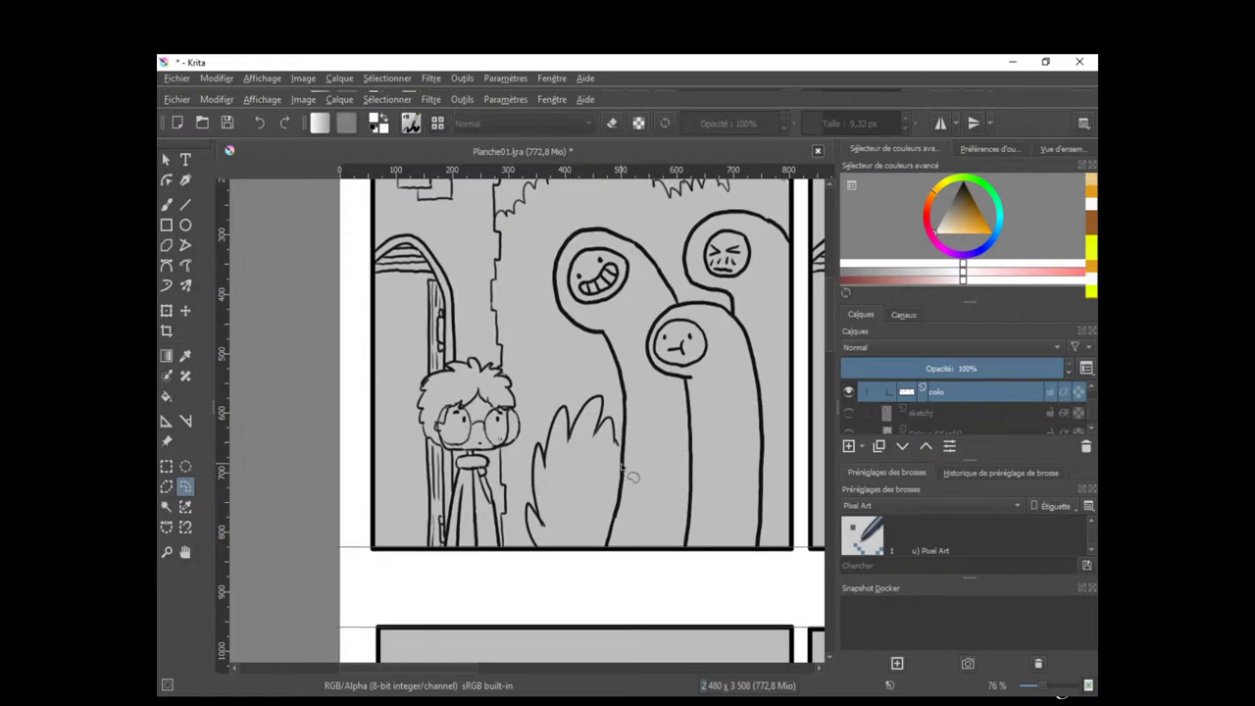
{"action": "scroll", "coordinate": [632, 477], "scroll_direction": "down", "scroll_amount": 3}
{"action": "scroll", "coordinate": [621, 431], "scroll_direction": "down", "scroll_amount": 6}
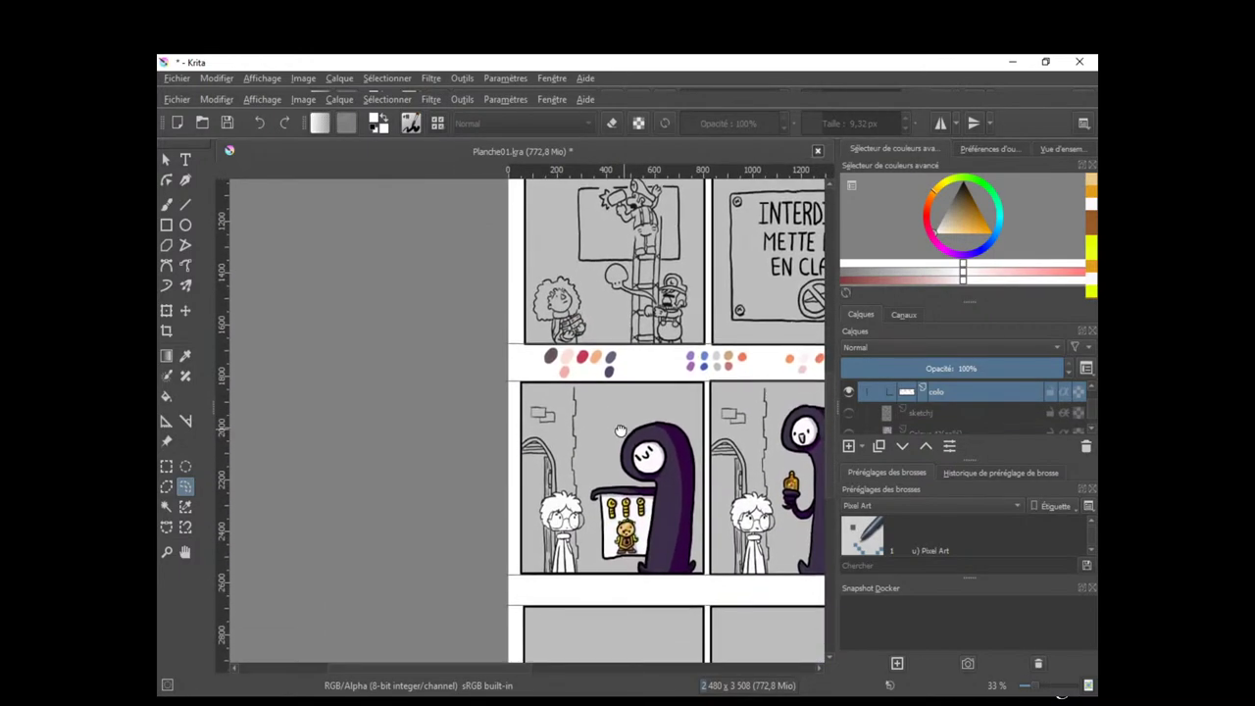
{"action": "scroll", "coordinate": [621, 431], "scroll_direction": "up", "scroll_amount": 2}
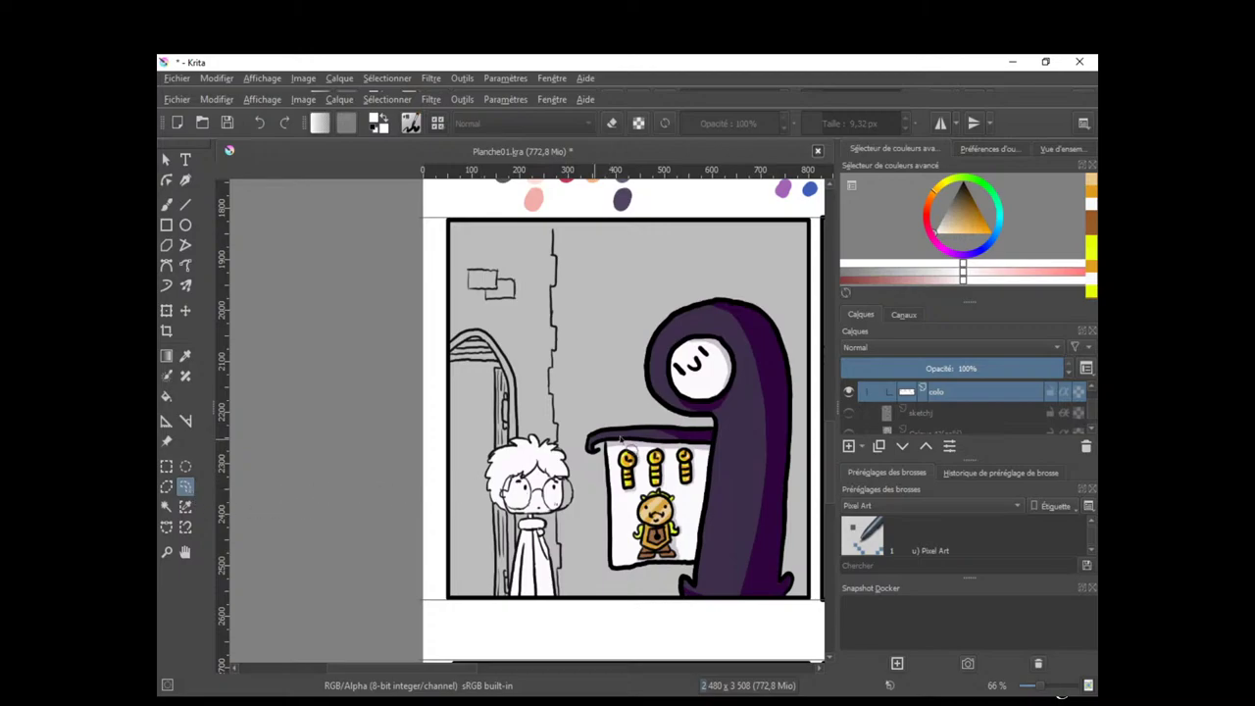
{"action": "mouse_move", "coordinate": [589, 561]}
{"action": "left_mouse_down"}
{"action": "mouse_move", "coordinate": [559, 638]}
{"action": "mouse_move", "coordinate": [461, 480]}
{"action": "left_mouse_up"}
{"action": "key", "text": "ctrl+c"}
{"action": "key", "text": "ctrl+v"}
Move the pasted white fill up the page onto the bespectacled boy in the first panel.
{"action": "left_click_drag", "start_coordinate": [631, 503], "coordinate": [611, 588]}
{"action": "key", "text": "t"}
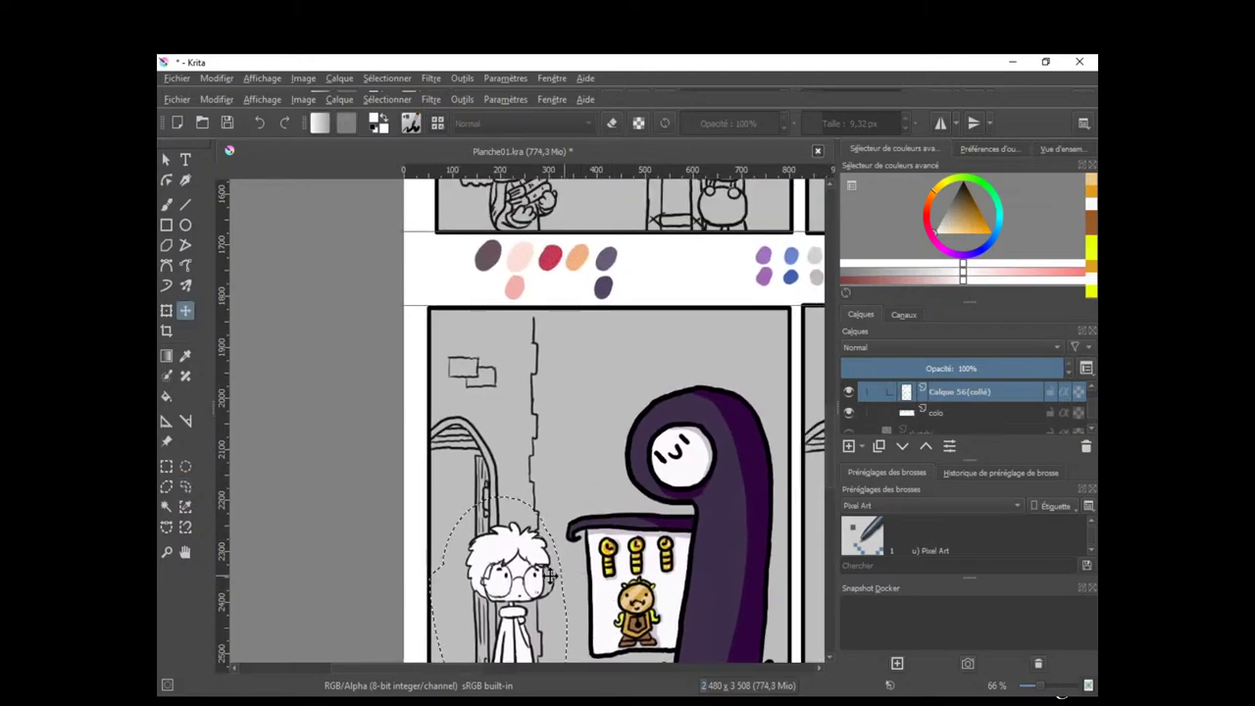
{"action": "left_click_drag", "start_coordinate": [547, 529], "coordinate": [591, 266]}
{"action": "left_click_drag", "start_coordinate": [643, 300], "coordinate": [644, 587]}
{"action": "left_click_drag", "start_coordinate": [562, 604], "coordinate": [548, 294]}
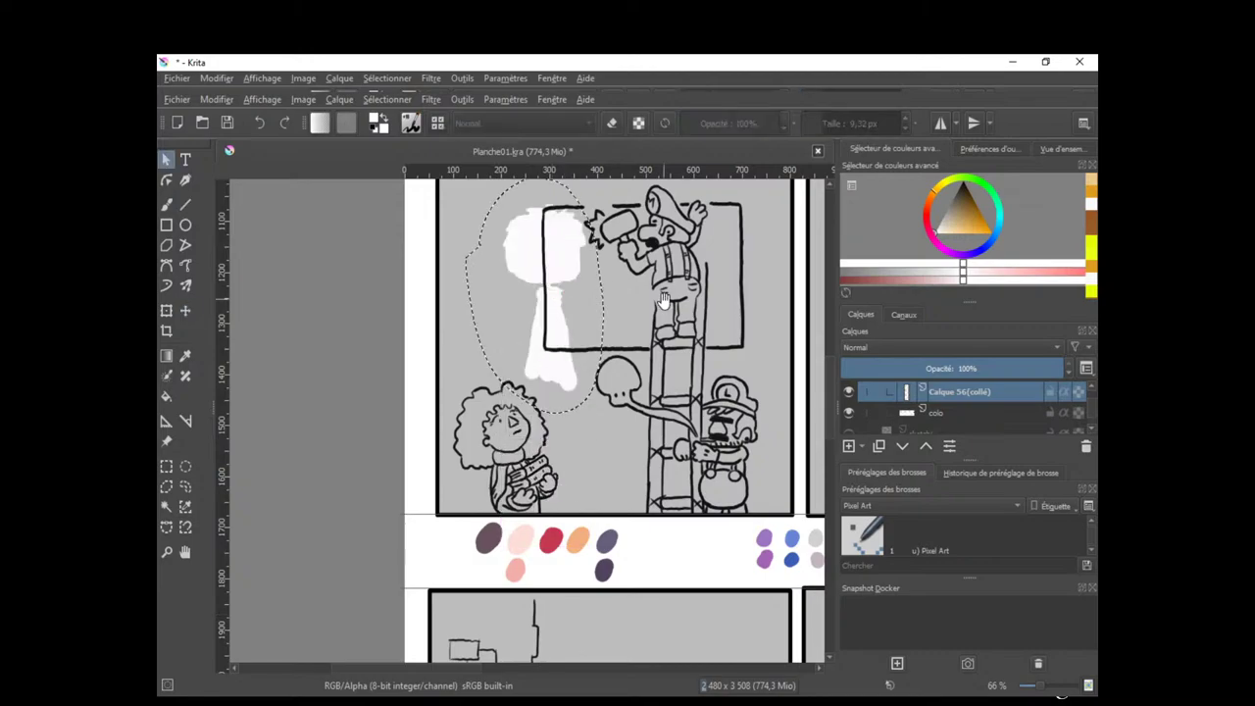
{"action": "left_click_drag", "start_coordinate": [600, 325], "coordinate": [591, 401]}
{"action": "key", "text": "t"}
{"action": "scroll", "coordinate": [591, 401], "scroll_direction": "up", "scroll_amount": 3}
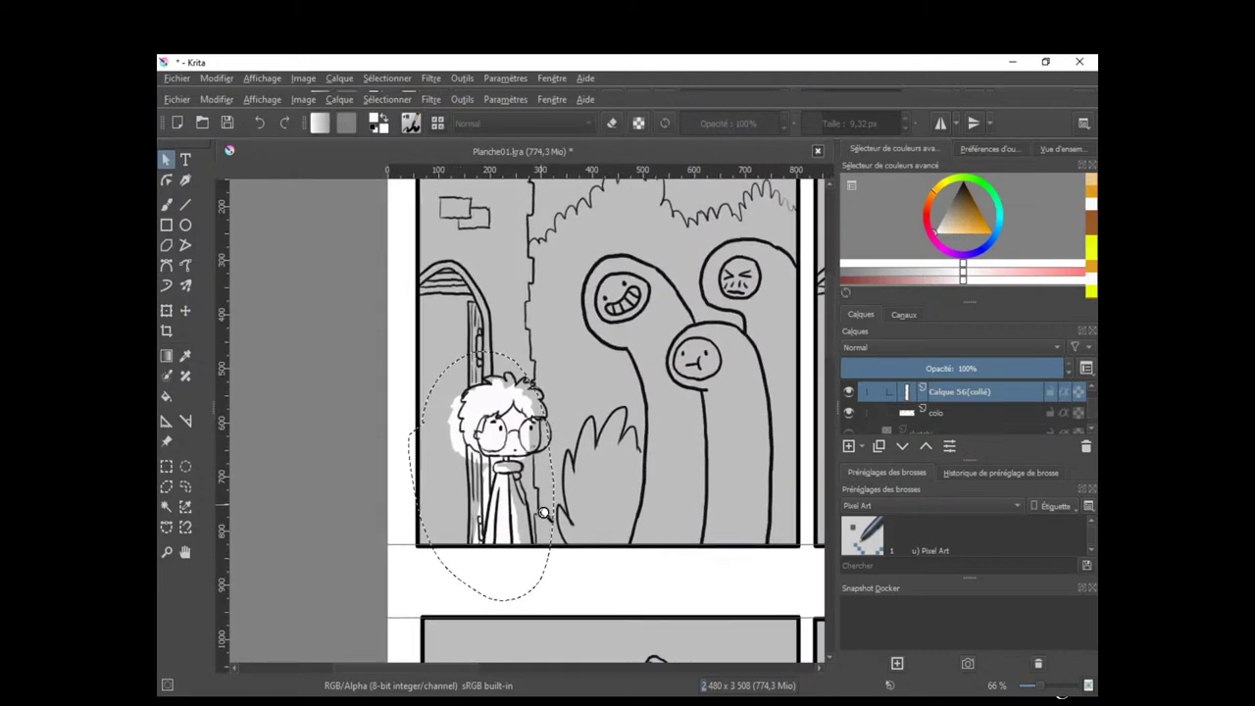
Fine-tune the pasted fill's position so it lines up with the boy's hair, face and robe outlines.
{"action": "key", "text": "ctrl+t"}
{"action": "left_click_drag", "start_coordinate": [516, 403], "coordinate": [516, 399]}
{"action": "key", "text": "Return"}
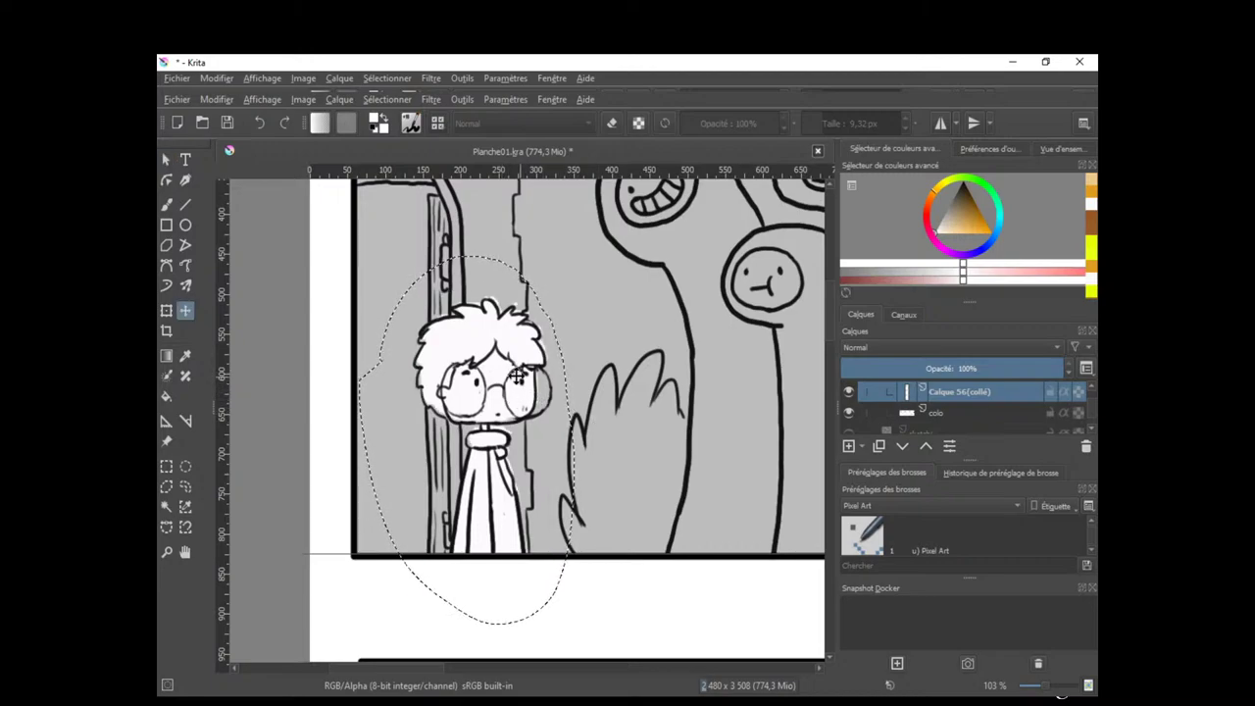
{"action": "key", "text": "ctrl+z"}
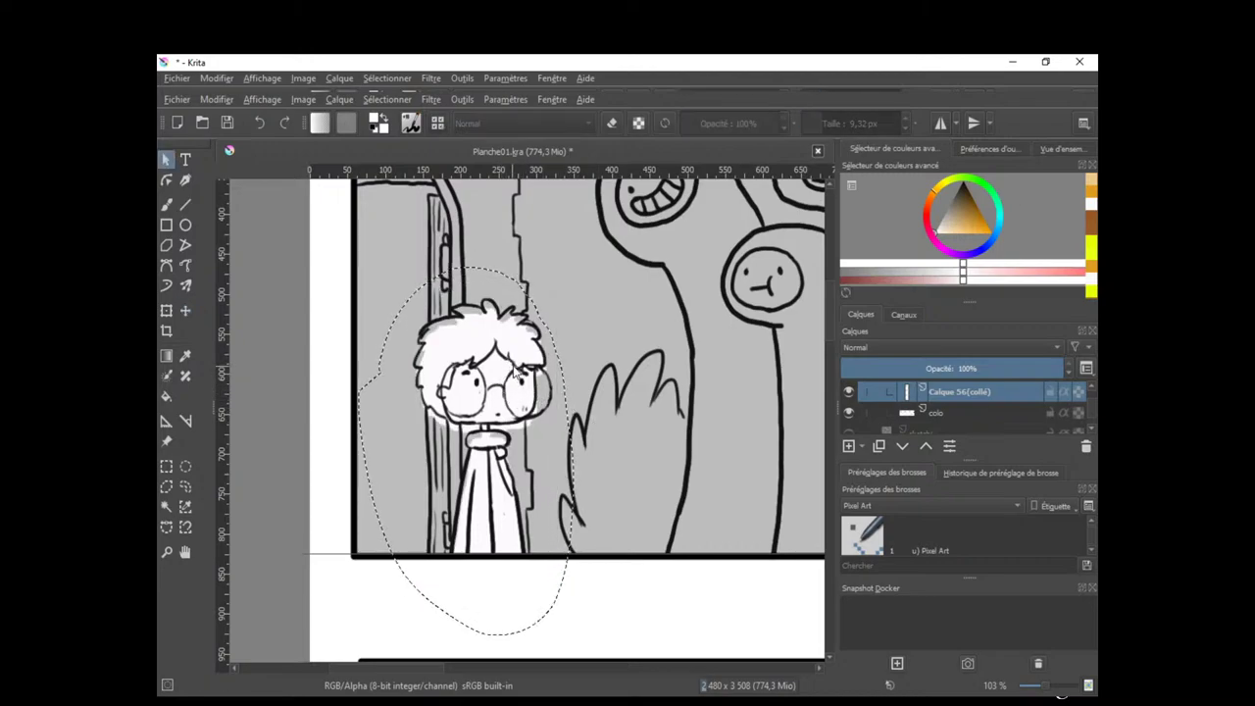
{"action": "key", "text": "ctrl+z"}
{"action": "key", "text": "t"}
{"action": "left_click_drag", "start_coordinate": [509, 363], "coordinate": [504, 380]}
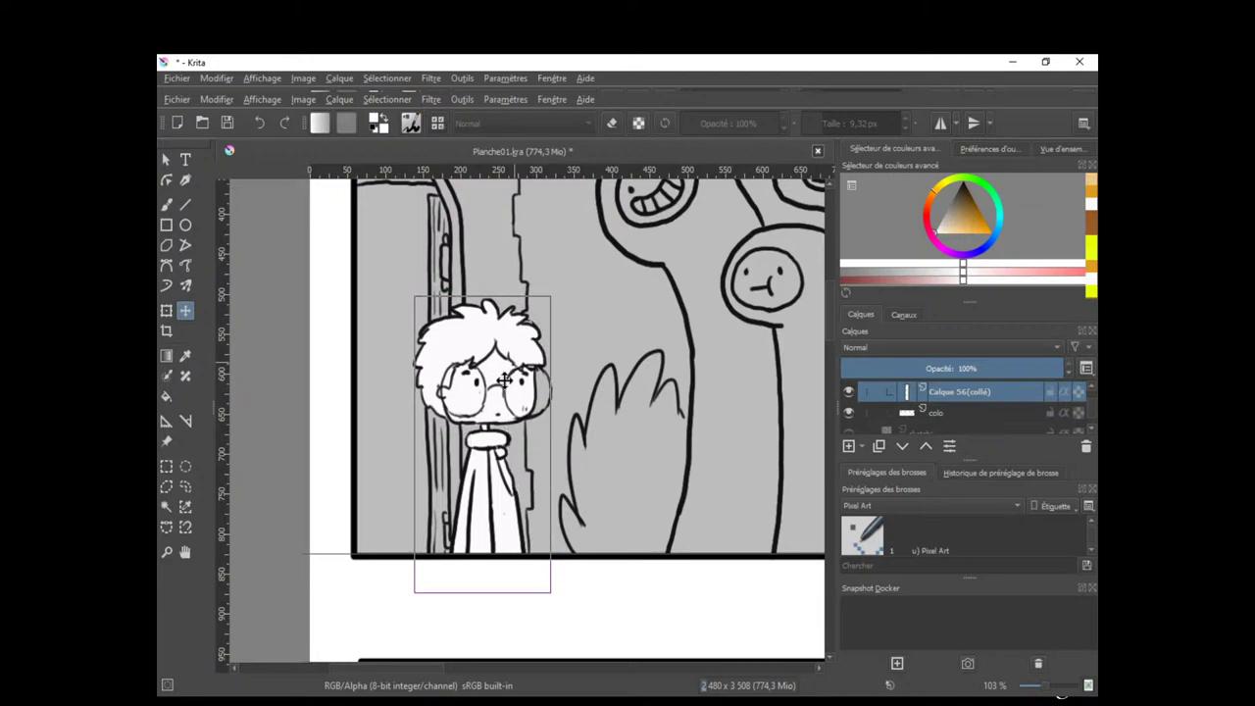
{"action": "key", "text": "Return"}
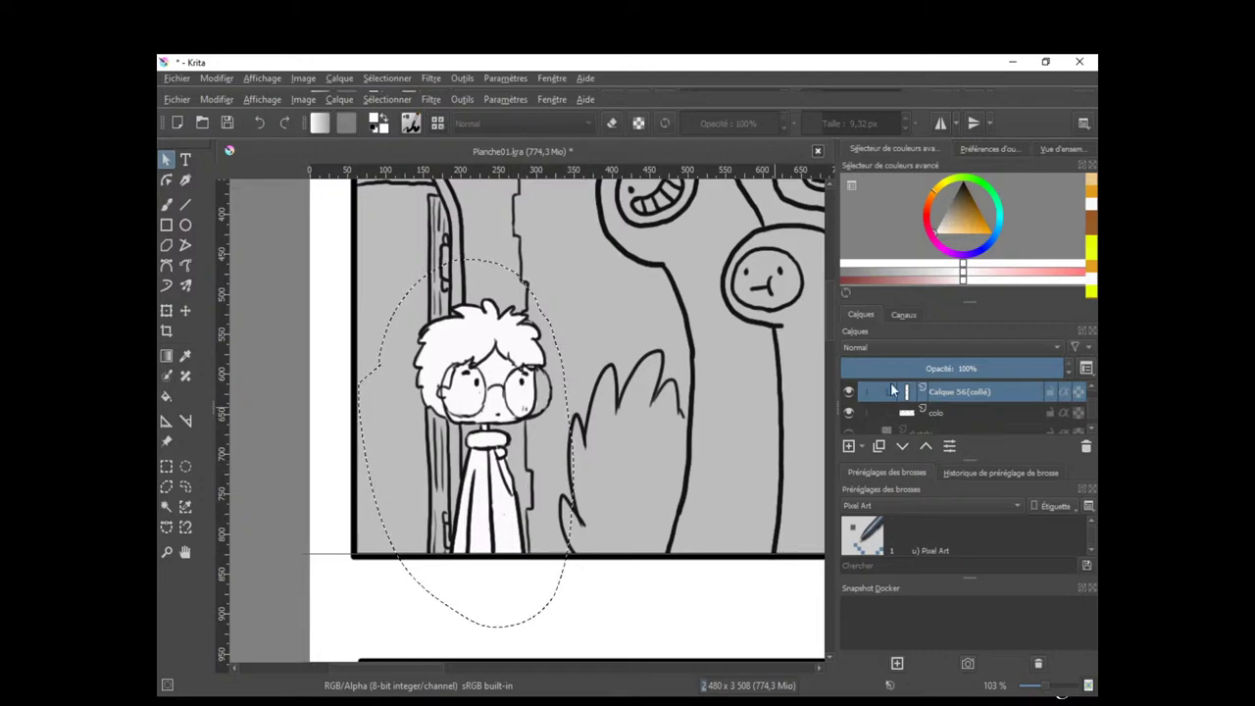
Deselect, merge the pasted fill down into the colo layer, and erase white overflow beside the boy's glasses.
{"action": "key", "text": "b"}
{"action": "key", "text": "ctrl+shift+a"}
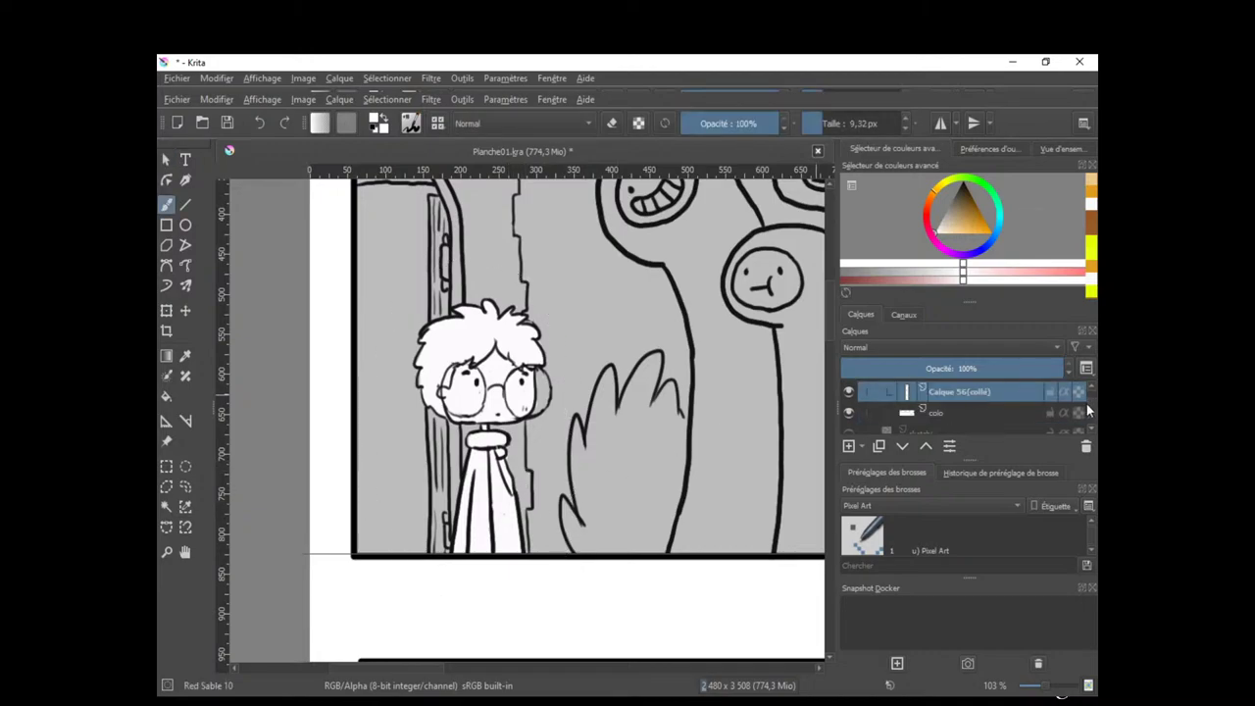
{"action": "key", "text": "ctrl+e"}
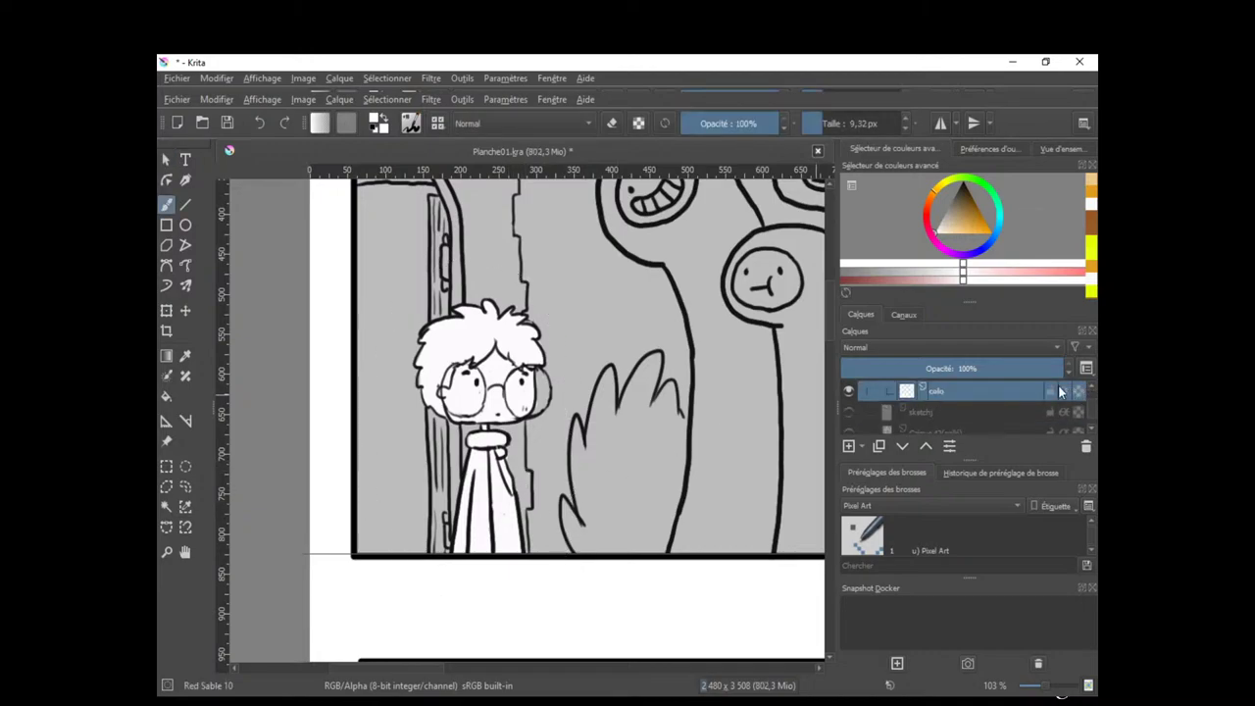
{"action": "mouse_move", "coordinate": [567, 454]}
{"action": "left_mouse_down"}
{"action": "mouse_move", "coordinate": [583, 499]}
{"action": "mouse_move", "coordinate": [549, 446]}
{"action": "left_mouse_up"}
{"action": "key", "text": "e"}
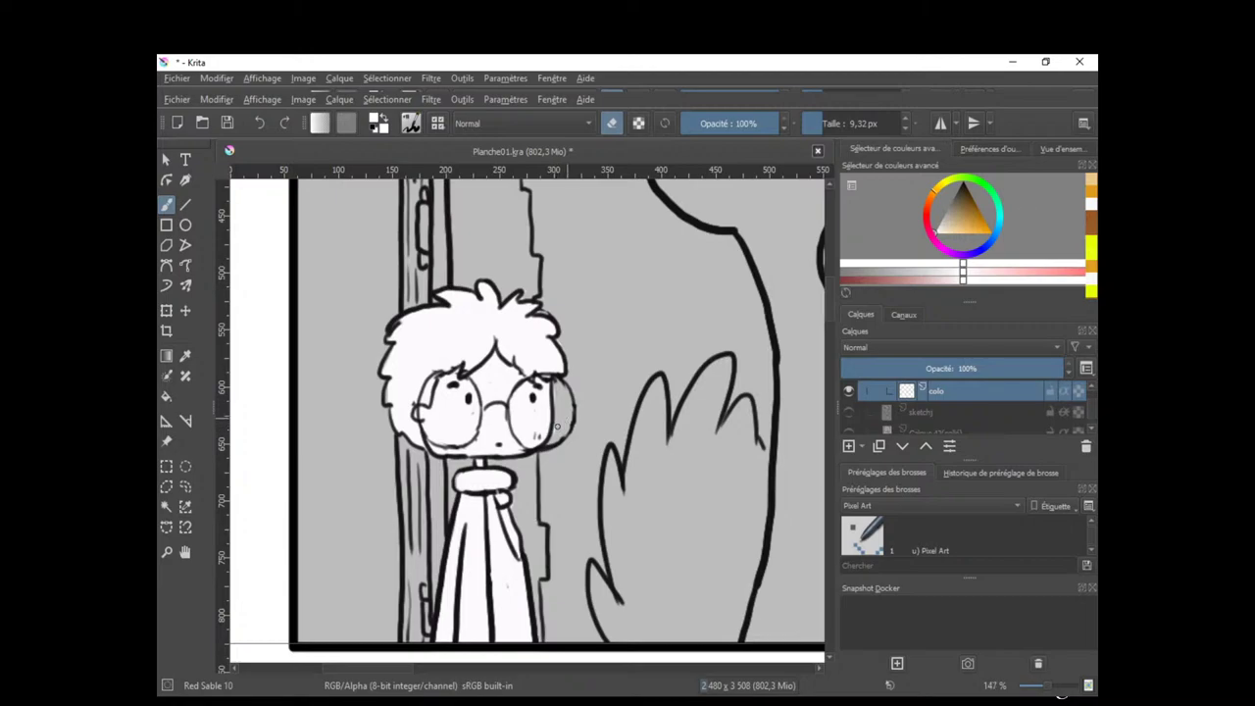
{"action": "left_click_drag", "start_coordinate": [556, 399], "coordinate": [556, 370]}
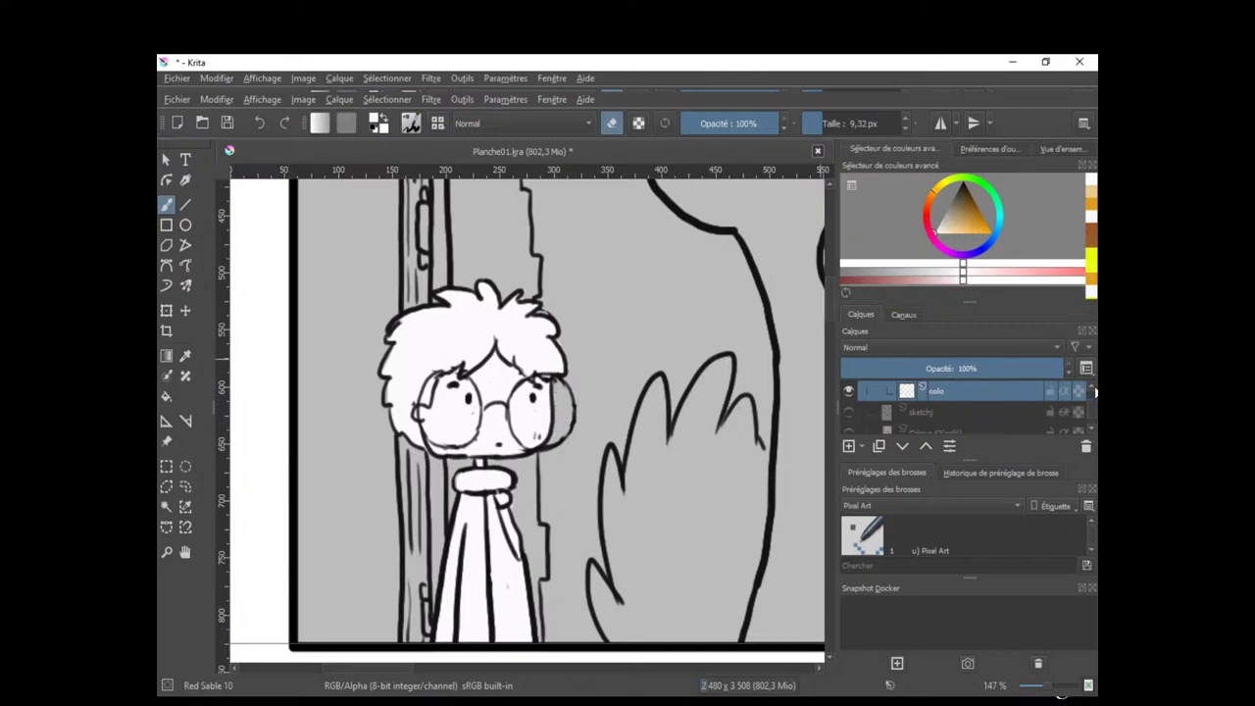
Enlarge the layer list and make the traits line-art layer active.
{"action": "key", "text": "ctrl+shift+g"}
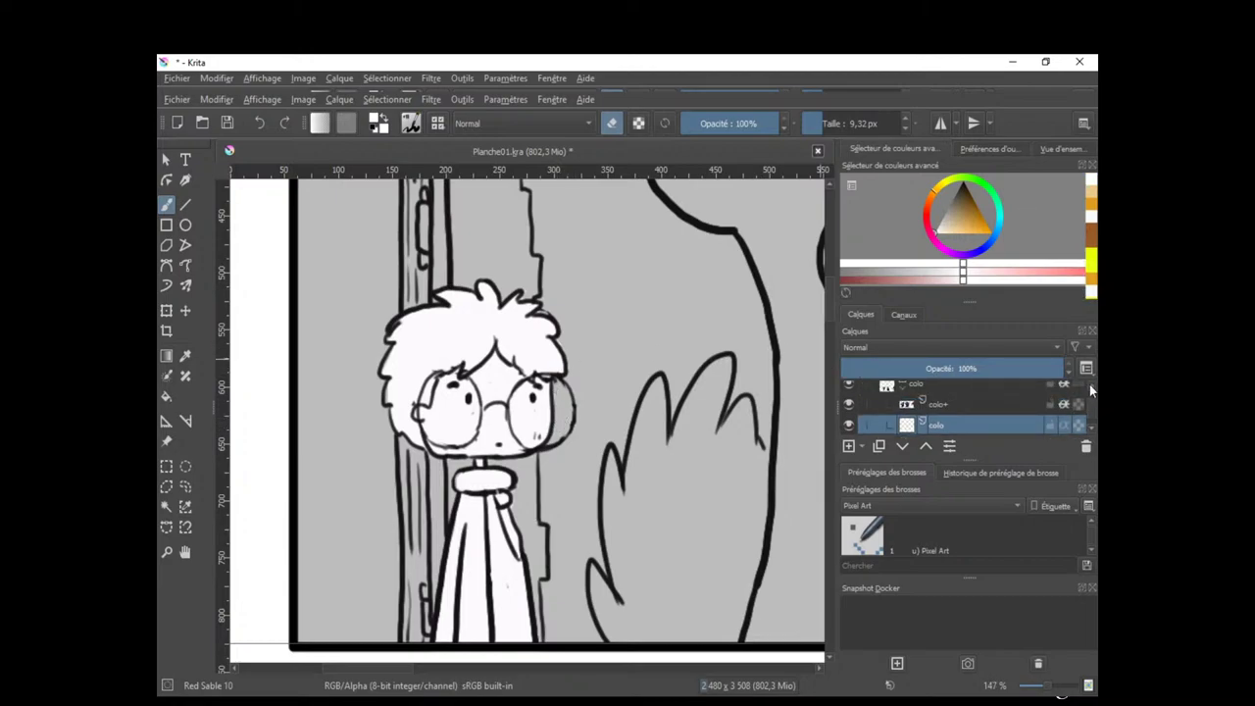
{"action": "left_click", "coordinate": [1090, 386]}
{"action": "left_click", "coordinate": [1090, 386]}
{"action": "left_click", "coordinate": [1092, 386]}
{"action": "left_click", "coordinate": [1024, 427]}
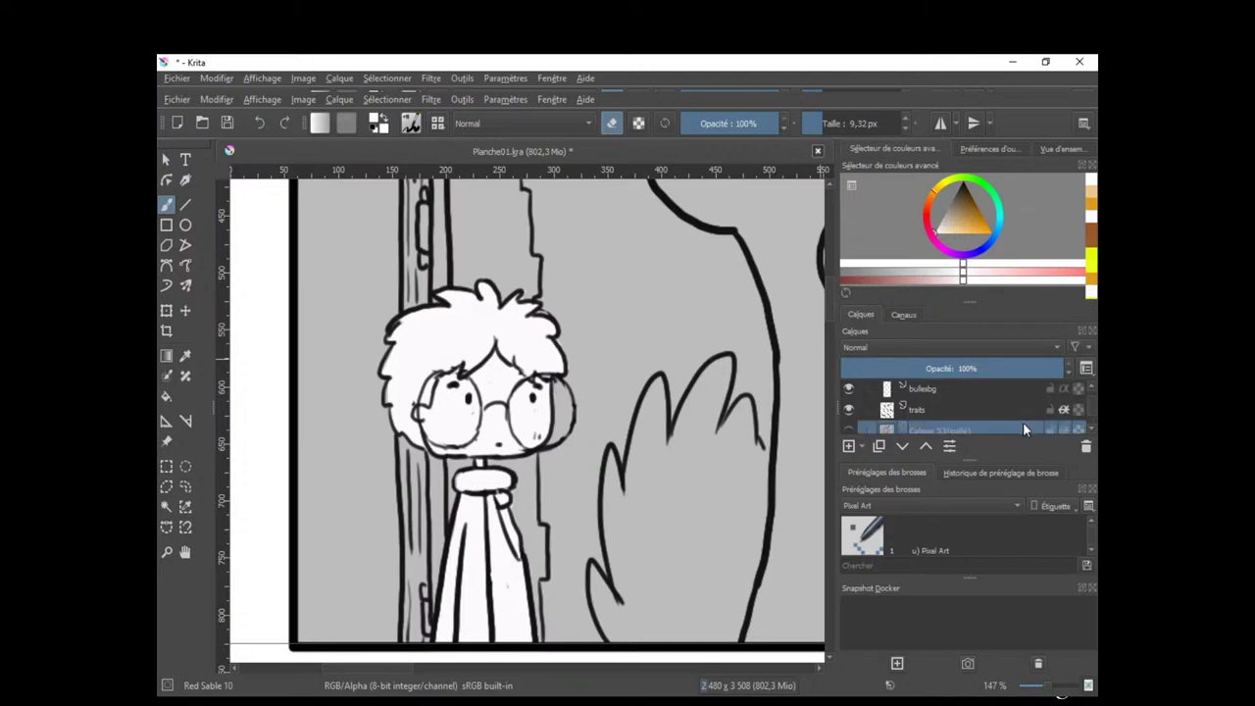
{"action": "scroll", "coordinate": [1089, 408], "scroll_direction": "down", "scroll_amount": 2}
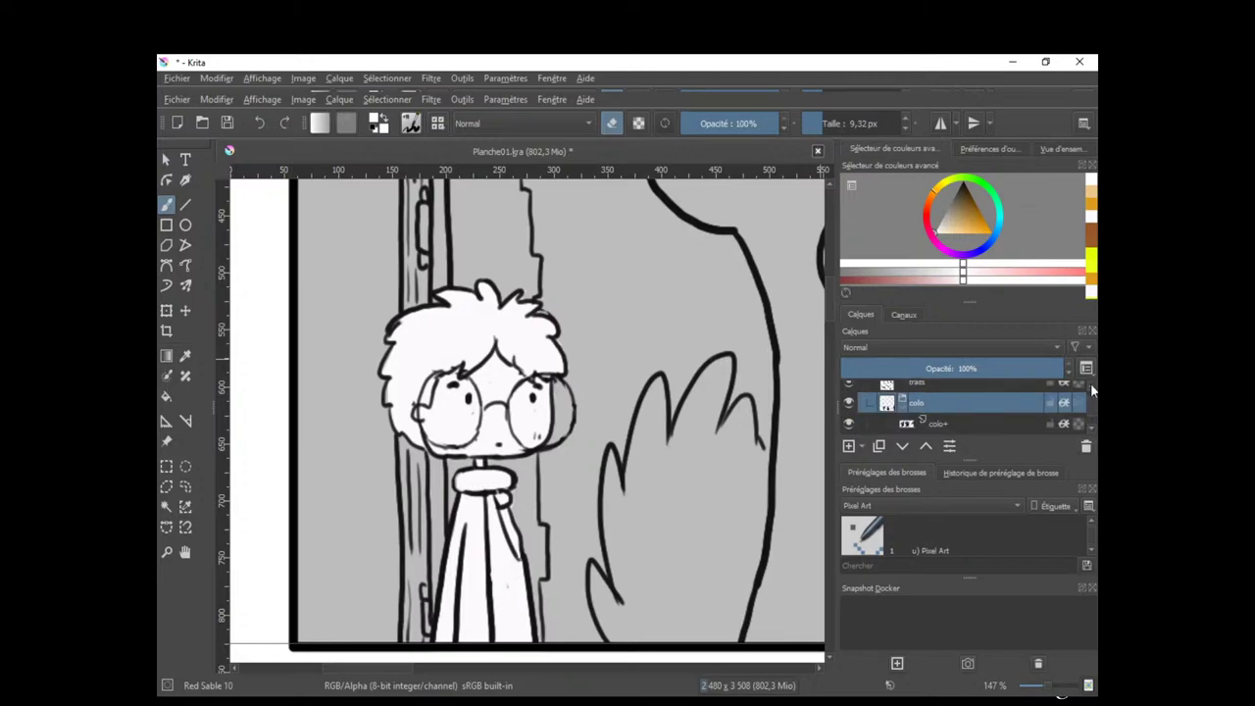
{"action": "scroll", "coordinate": [1089, 390], "scroll_direction": "up", "scroll_amount": 1}
{"action": "left_click_drag", "start_coordinate": [966, 299], "coordinate": [967, 272]}
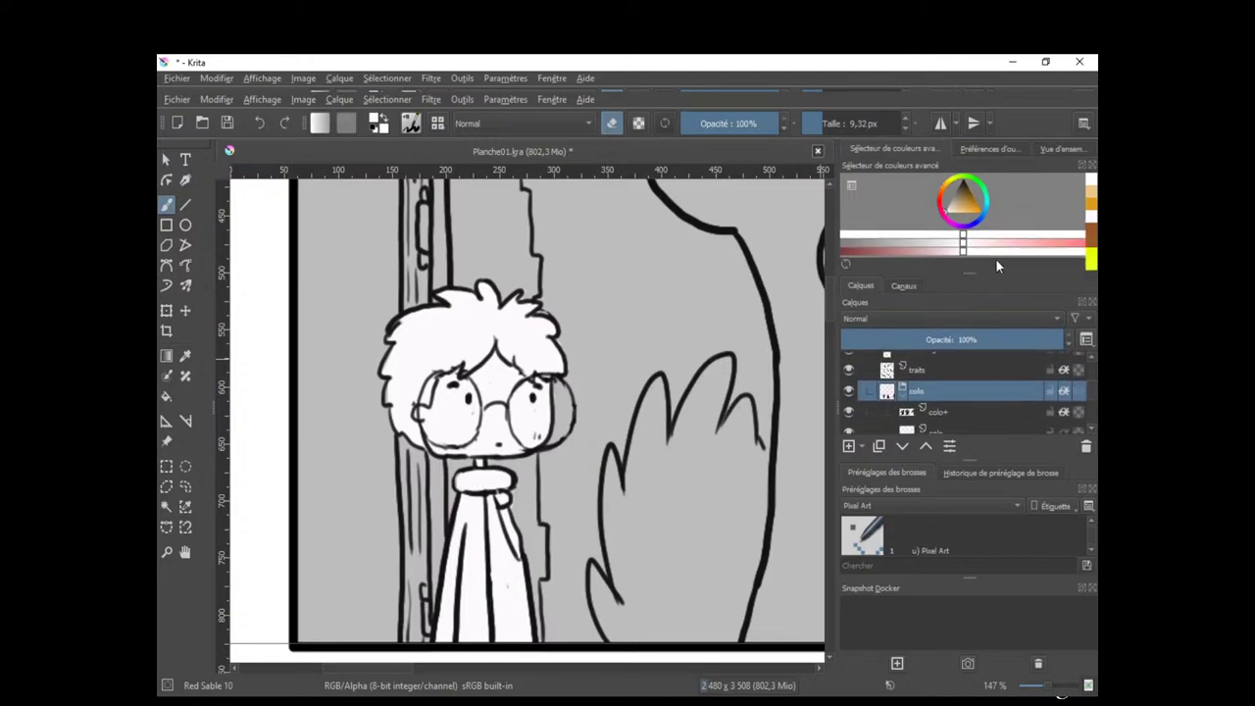
{"action": "left_click", "coordinate": [991, 369]}
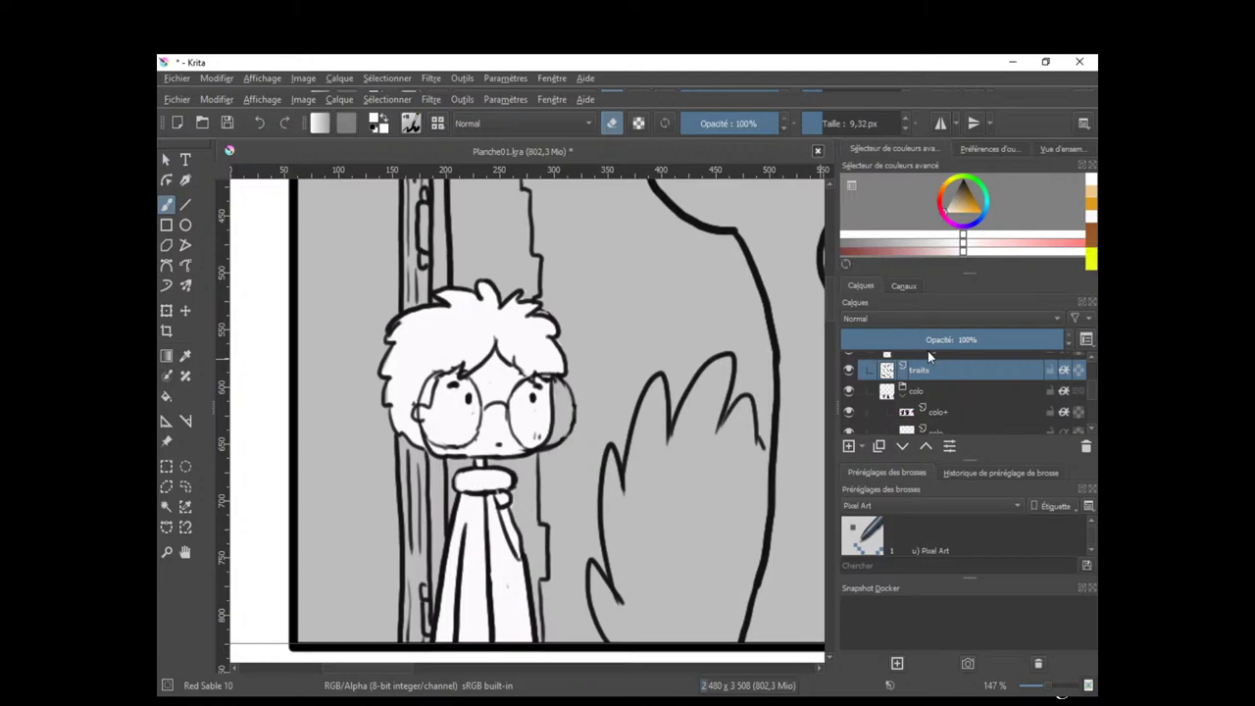
Erase stray specks from the boy's face and robe with the Eraser Circle brush, then restore the previous brush.
{"action": "key", "text": "e"}
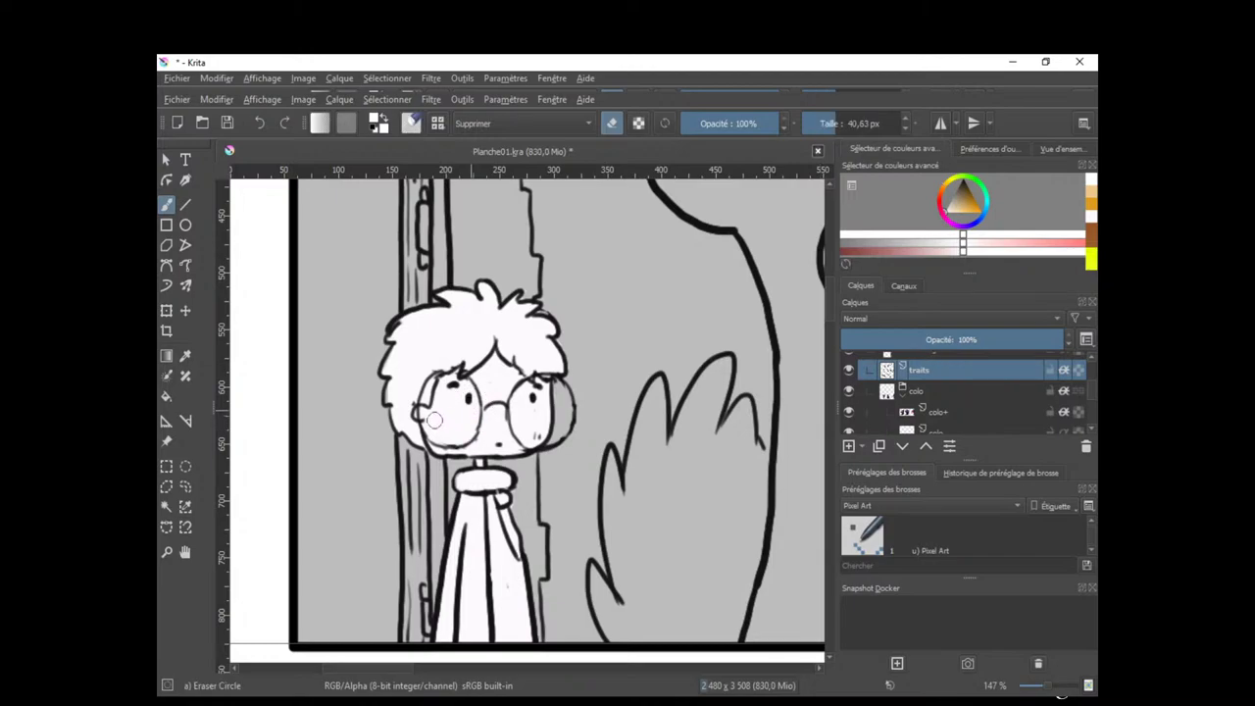
{"action": "left_click_drag", "start_coordinate": [433, 392], "coordinate": [416, 400]}
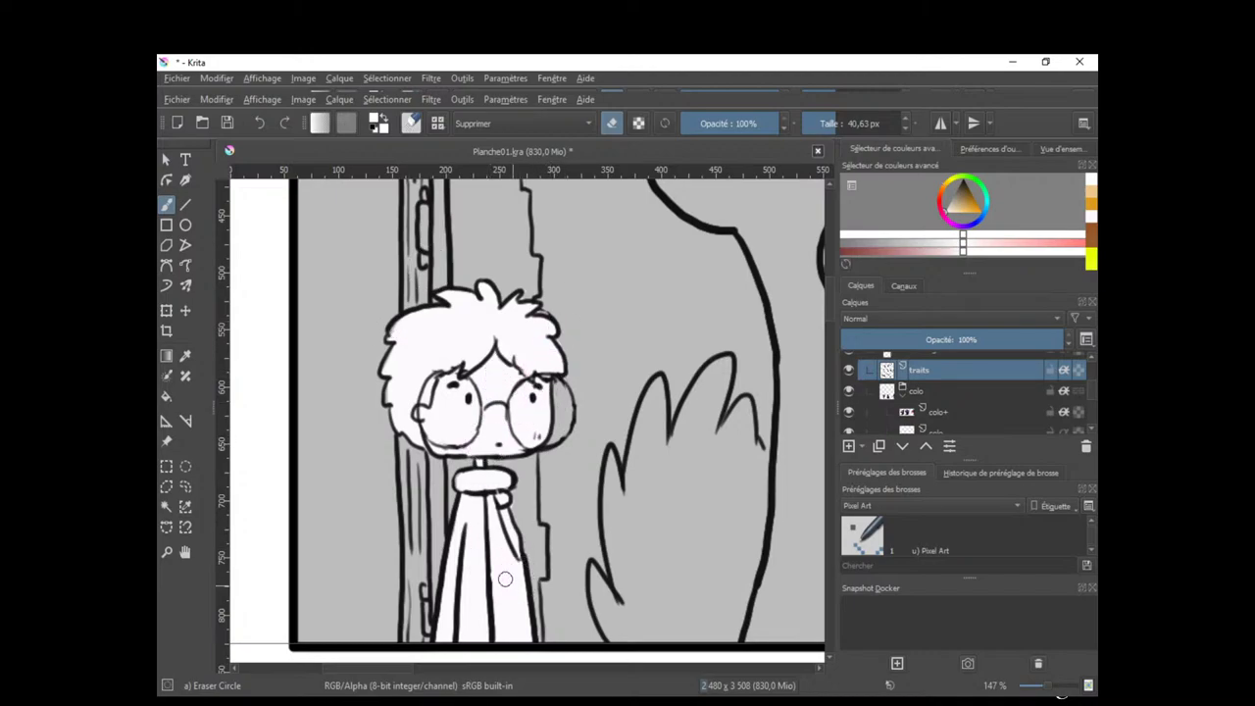
{"action": "key", "text": "slash"}
On the colo layer, paint a white base over the rear monster in the first panel with a 72.10 px brush, erasing overflow.
{"action": "left_click_drag", "start_coordinate": [634, 479], "coordinate": [460, 637]}
{"action": "left_click_drag", "start_coordinate": [709, 487], "coordinate": [560, 538]}
{"action": "scroll", "coordinate": [560, 566], "scroll_direction": "up", "scroll_amount": 4}
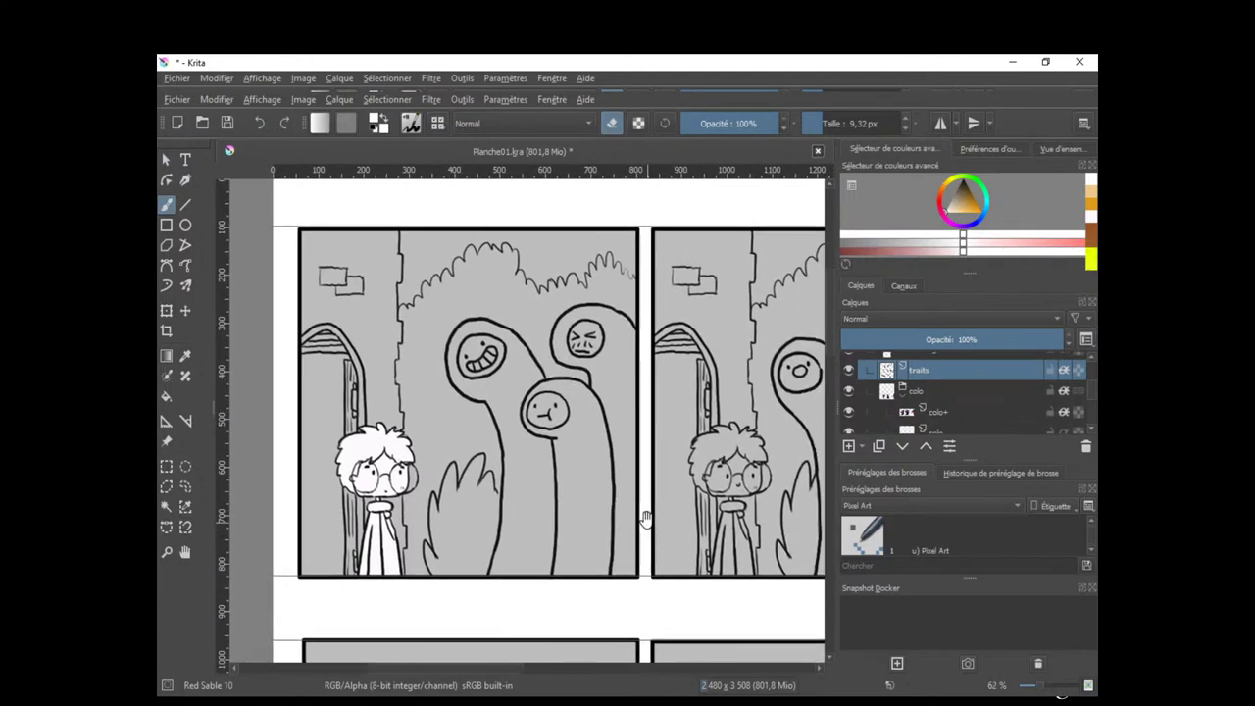
{"action": "scroll", "coordinate": [562, 524], "scroll_direction": "up", "scroll_amount": 2}
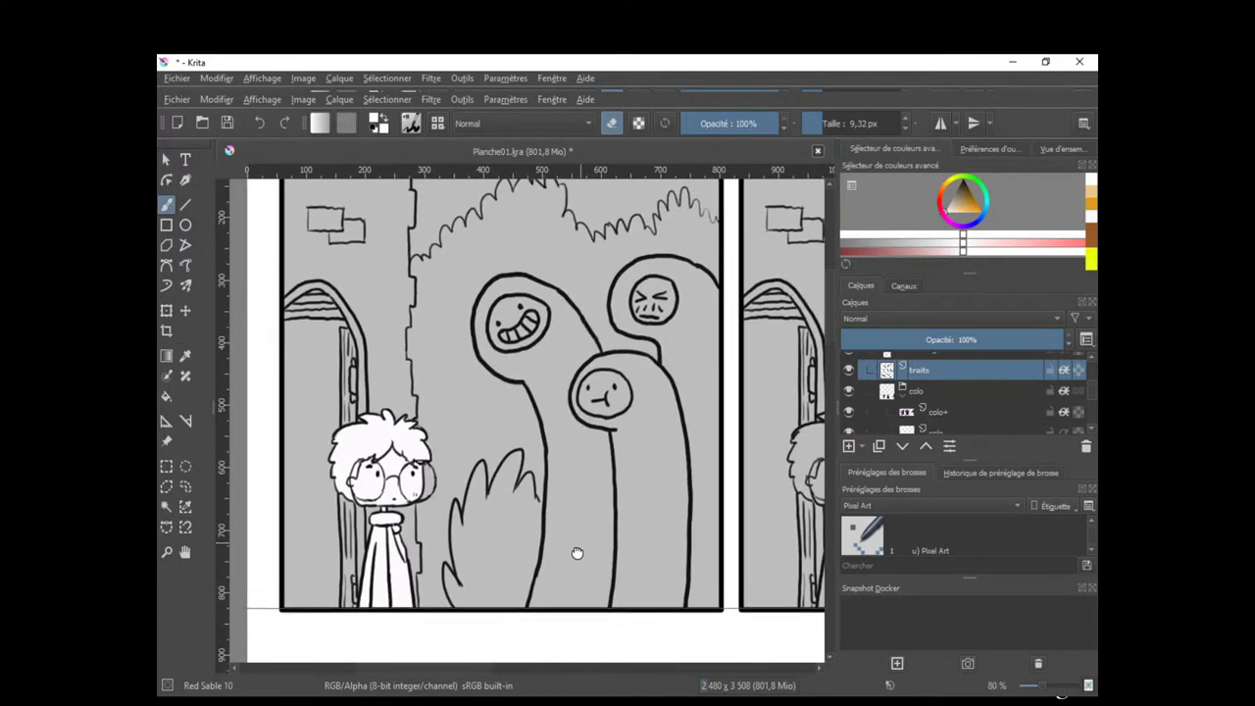
{"action": "mouse_move", "coordinate": [546, 500]}
{"action": "left_mouse_down"}
{"action": "mouse_move", "coordinate": [560, 496]}
{"action": "mouse_move", "coordinate": [563, 518]}
{"action": "left_mouse_up"}
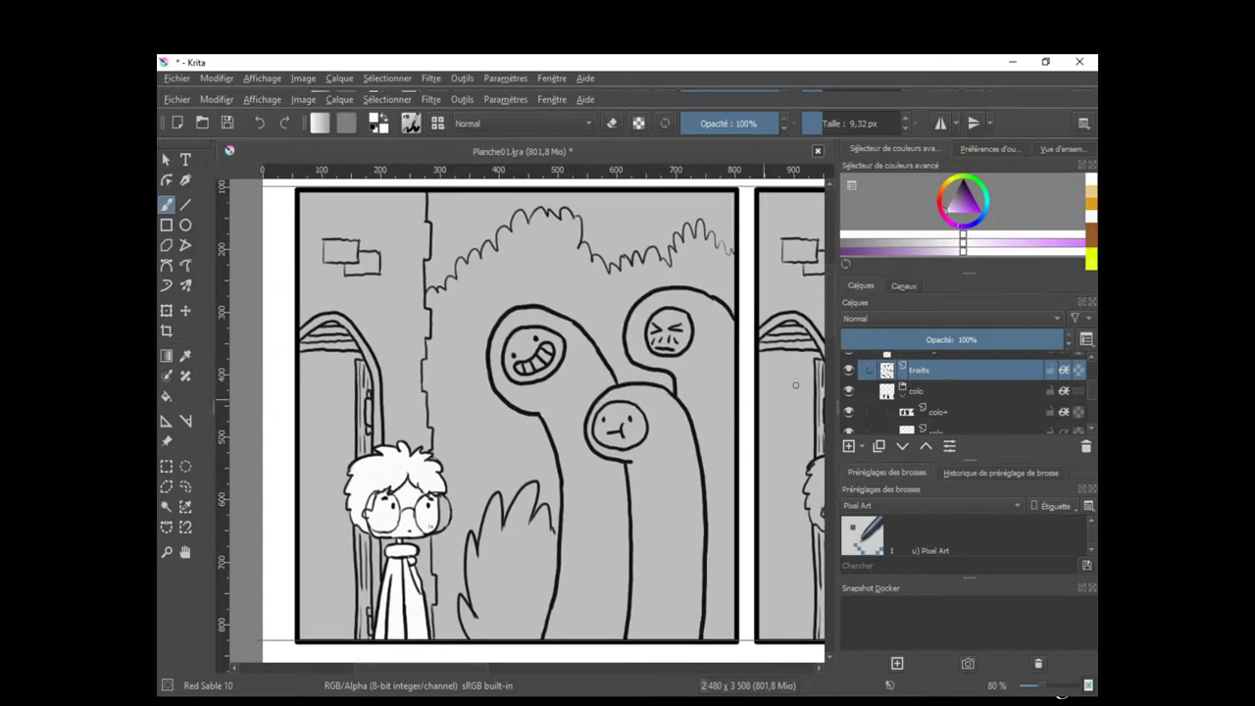
{"action": "left_click_drag", "start_coordinate": [705, 344], "coordinate": [725, 344]}
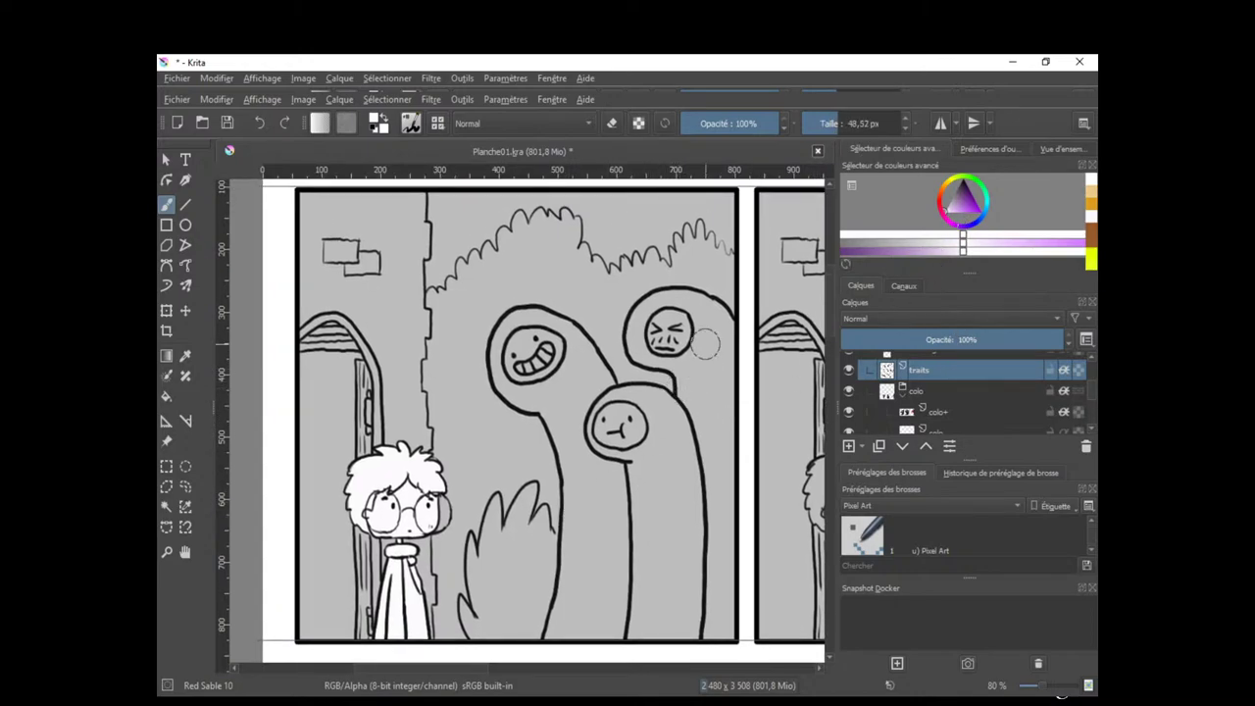
{"action": "left_click", "coordinate": [963, 429]}
{"action": "left_click_drag", "start_coordinate": [671, 386], "coordinate": [677, 386]}
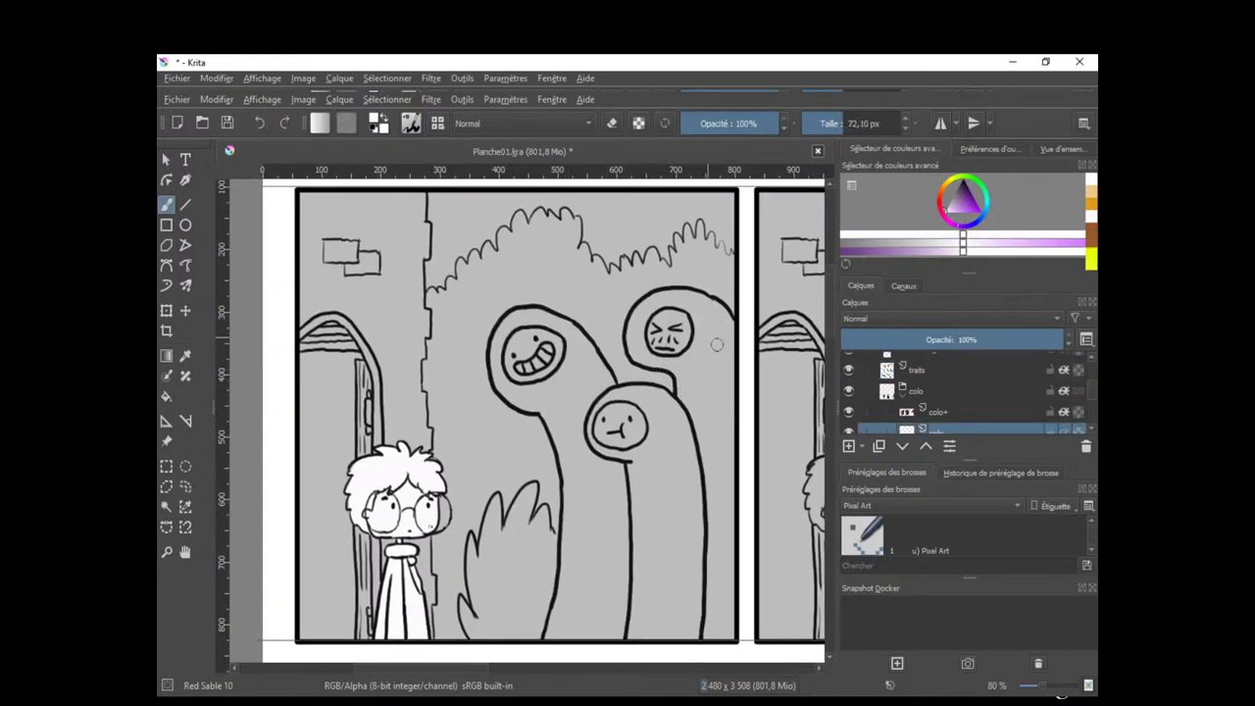
{"action": "mouse_move", "coordinate": [719, 344]}
{"action": "left_mouse_down"}
{"action": "mouse_move", "coordinate": [668, 300]}
{"action": "mouse_move", "coordinate": [695, 303]}
{"action": "mouse_move", "coordinate": [668, 301]}
{"action": "mouse_move", "coordinate": [639, 328]}
{"action": "mouse_move", "coordinate": [637, 340]}
{"action": "mouse_move", "coordinate": [684, 364]}
{"action": "mouse_move", "coordinate": [685, 439]}
{"action": "left_mouse_up"}
{"action": "key", "text": "e"}
{"action": "left_click_drag", "start_coordinate": [623, 326], "coordinate": [636, 349]}
{"action": "key", "text": "e"}
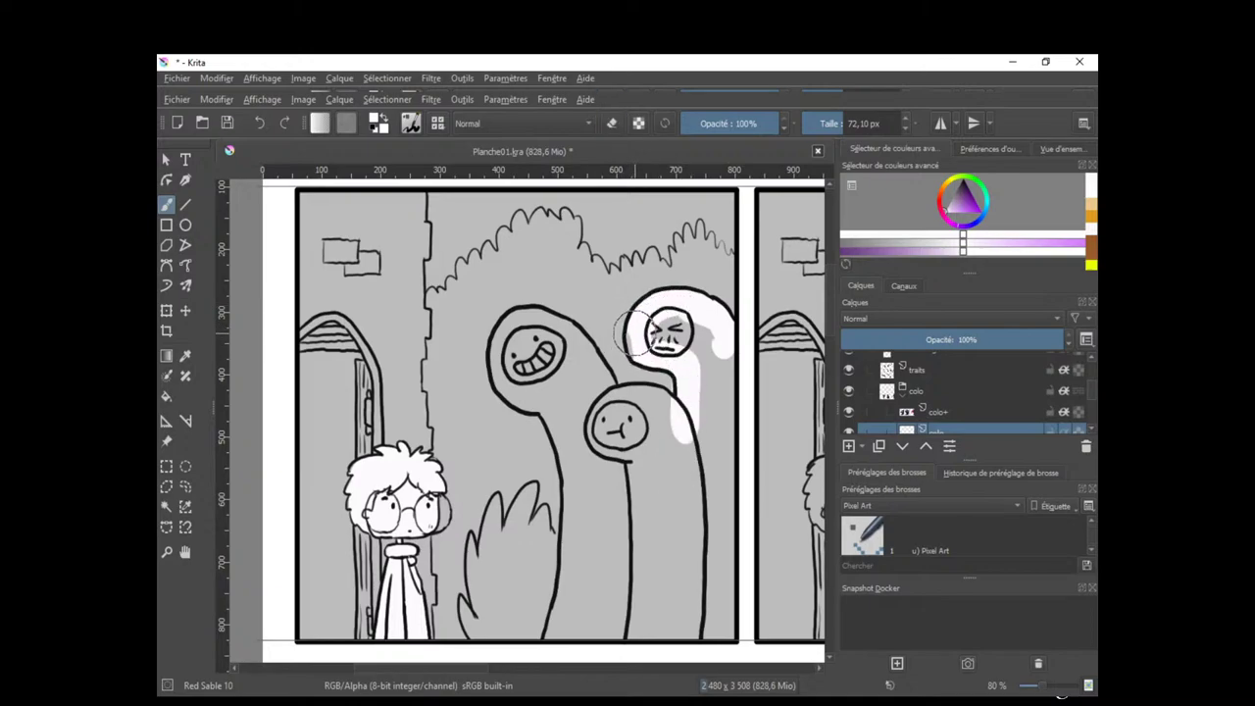
Fill the first panel's remaining monsters with the white base, cleaning the overflow along their outlines.
{"action": "mouse_move", "coordinate": [687, 316]}
{"action": "left_mouse_down"}
{"action": "mouse_move", "coordinate": [715, 435]}
{"action": "mouse_move", "coordinate": [715, 454]}
{"action": "mouse_move", "coordinate": [699, 434]}
{"action": "mouse_move", "coordinate": [720, 547]}
{"action": "mouse_move", "coordinate": [715, 619]}
{"action": "mouse_move", "coordinate": [675, 451]}
{"action": "mouse_move", "coordinate": [677, 386]}
{"action": "mouse_move", "coordinate": [674, 413]}
{"action": "mouse_move", "coordinate": [637, 402]}
{"action": "mouse_move", "coordinate": [610, 422]}
{"action": "mouse_move", "coordinate": [568, 365]}
{"action": "mouse_move", "coordinate": [595, 397]}
{"action": "mouse_move", "coordinate": [592, 374]}
{"action": "mouse_move", "coordinate": [549, 329]}
{"action": "mouse_move", "coordinate": [528, 323]}
{"action": "mouse_move", "coordinate": [504, 353]}
{"action": "mouse_move", "coordinate": [502, 377]}
{"action": "mouse_move", "coordinate": [556, 424]}
{"action": "mouse_move", "coordinate": [580, 520]}
{"action": "mouse_move", "coordinate": [551, 650]}
{"action": "mouse_move", "coordinate": [681, 637]}
{"action": "mouse_move", "coordinate": [690, 524]}
{"action": "mouse_move", "coordinate": [657, 502]}
{"action": "mouse_move", "coordinate": [620, 436]}
{"action": "mouse_move", "coordinate": [588, 597]}
{"action": "mouse_move", "coordinate": [615, 568]}
{"action": "left_mouse_up"}
{"action": "key", "text": "e"}
{"action": "key", "text": "e"}
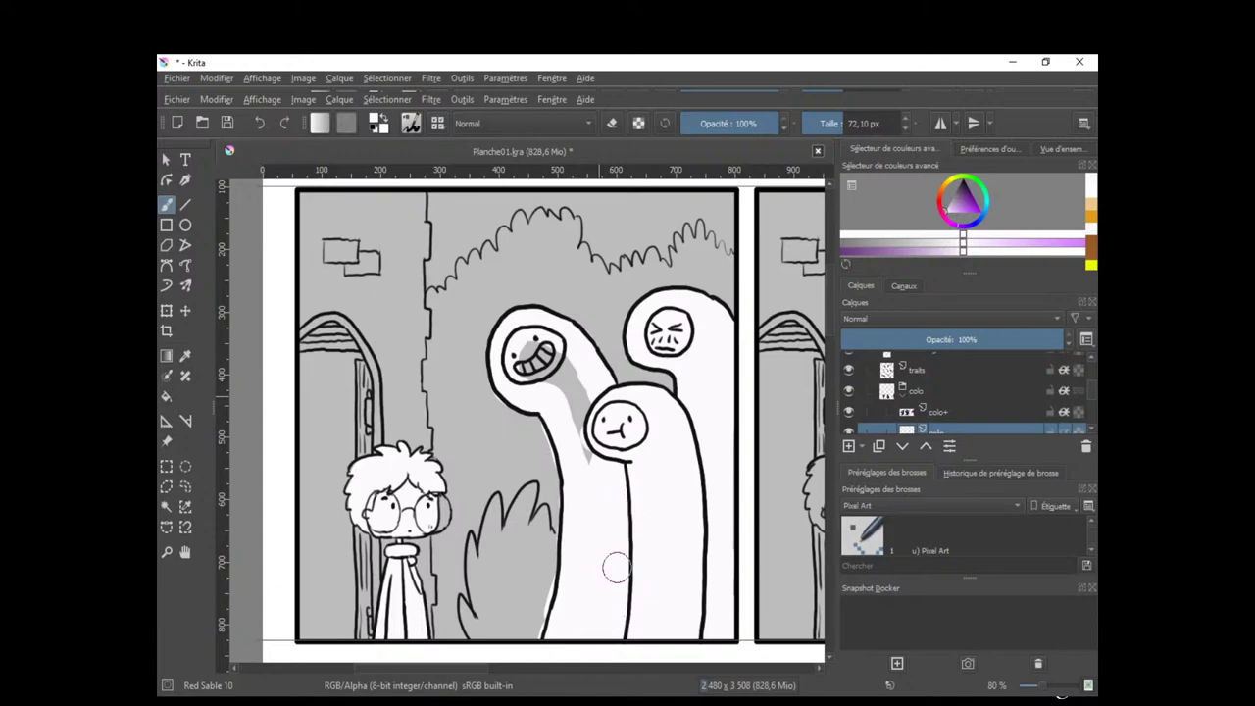
{"action": "key", "text": "e"}
{"action": "key", "text": "e"}
{"action": "key", "text": "e"}
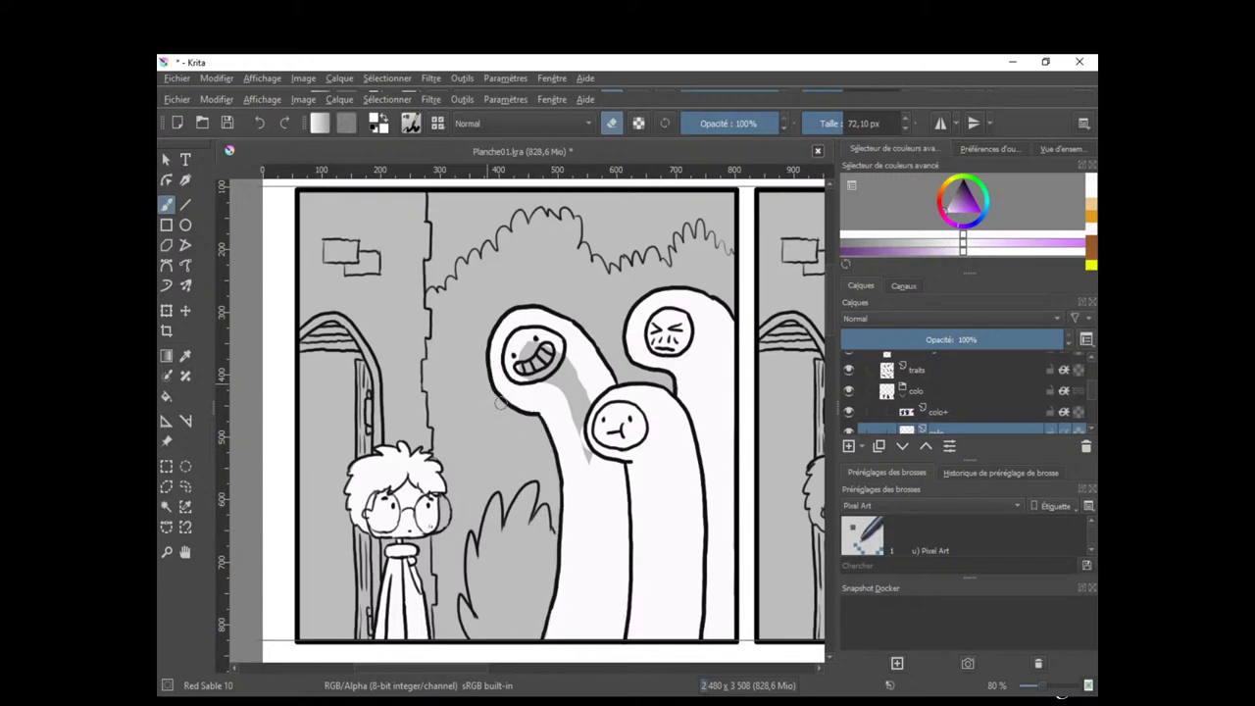
{"action": "key", "text": "e"}
{"action": "mouse_move", "coordinate": [535, 339]}
{"action": "left_mouse_down"}
{"action": "mouse_move", "coordinate": [559, 401]}
{"action": "mouse_move", "coordinate": [586, 406]}
{"action": "left_mouse_up"}
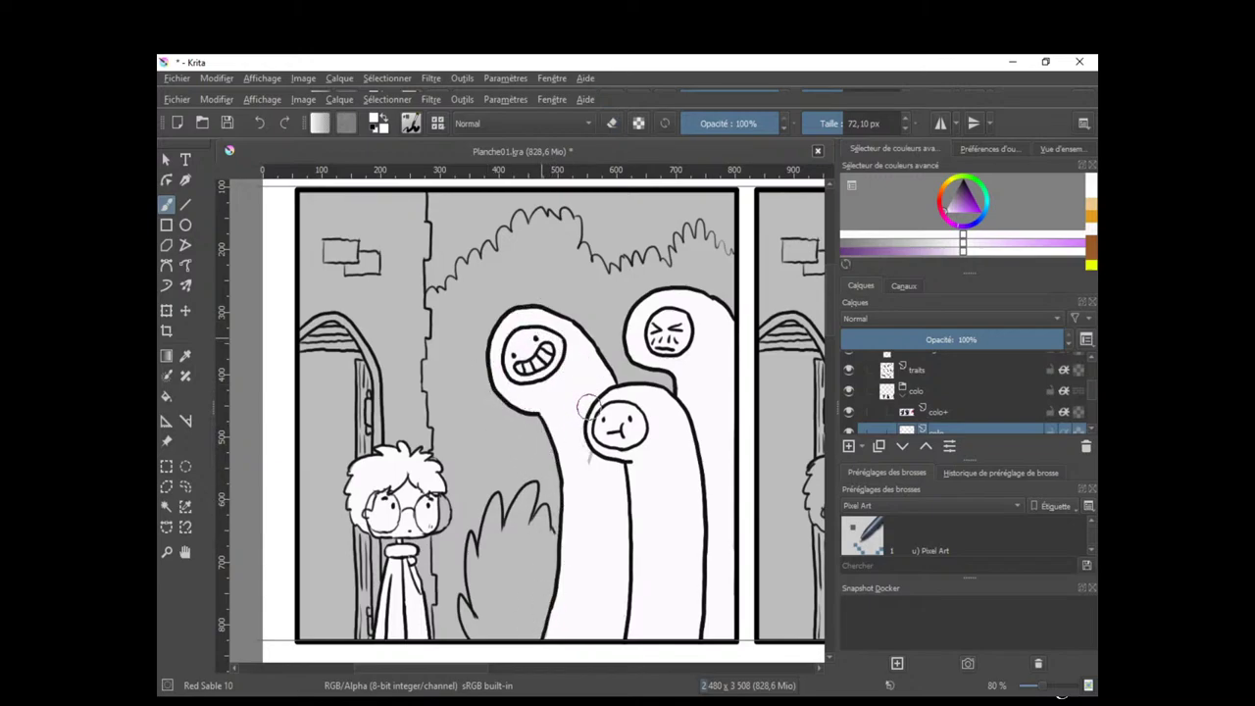
Sample the dark purple from the coloured monsters and paint it over the first panel's three monsters on the colo+ layer.
{"action": "left_click_drag", "start_coordinate": [711, 489], "coordinate": [561, 430]}
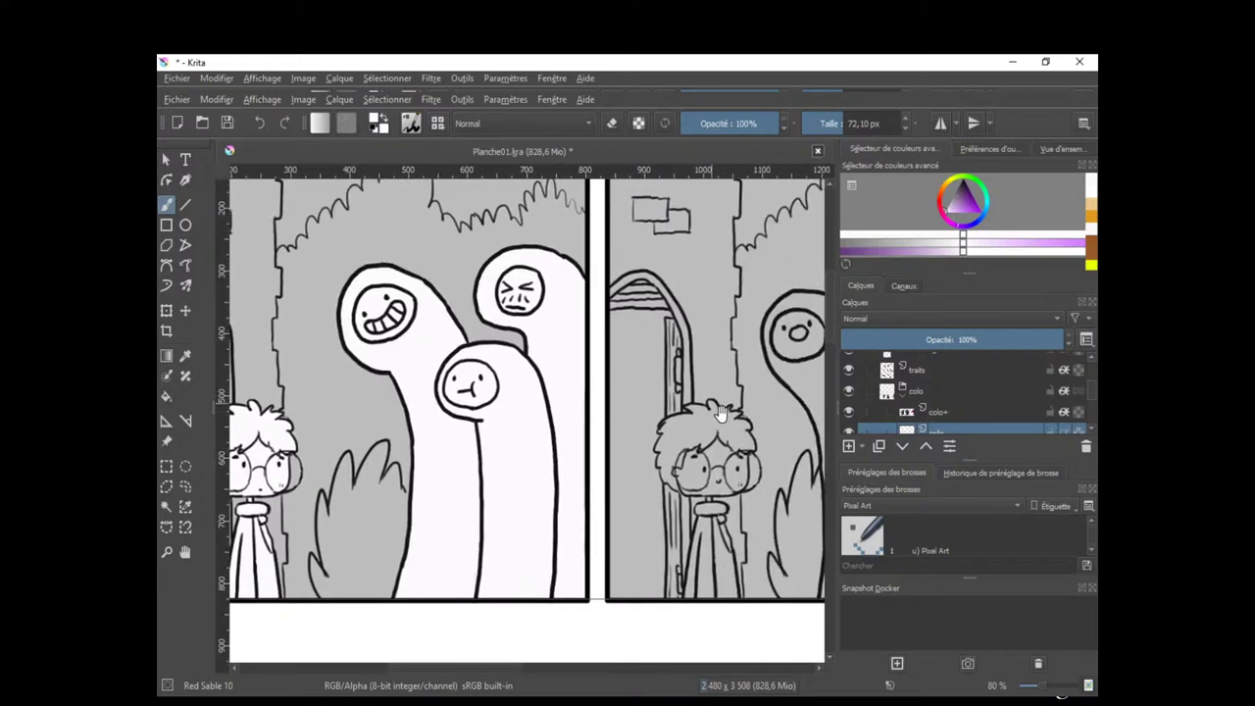
{"action": "left_click_drag", "start_coordinate": [730, 422], "coordinate": [784, 439]}
{"action": "left_click_drag", "start_coordinate": [620, 502], "coordinate": [597, 518]}
{"action": "scroll", "coordinate": [596, 535], "scroll_direction": "down", "scroll_amount": 3}
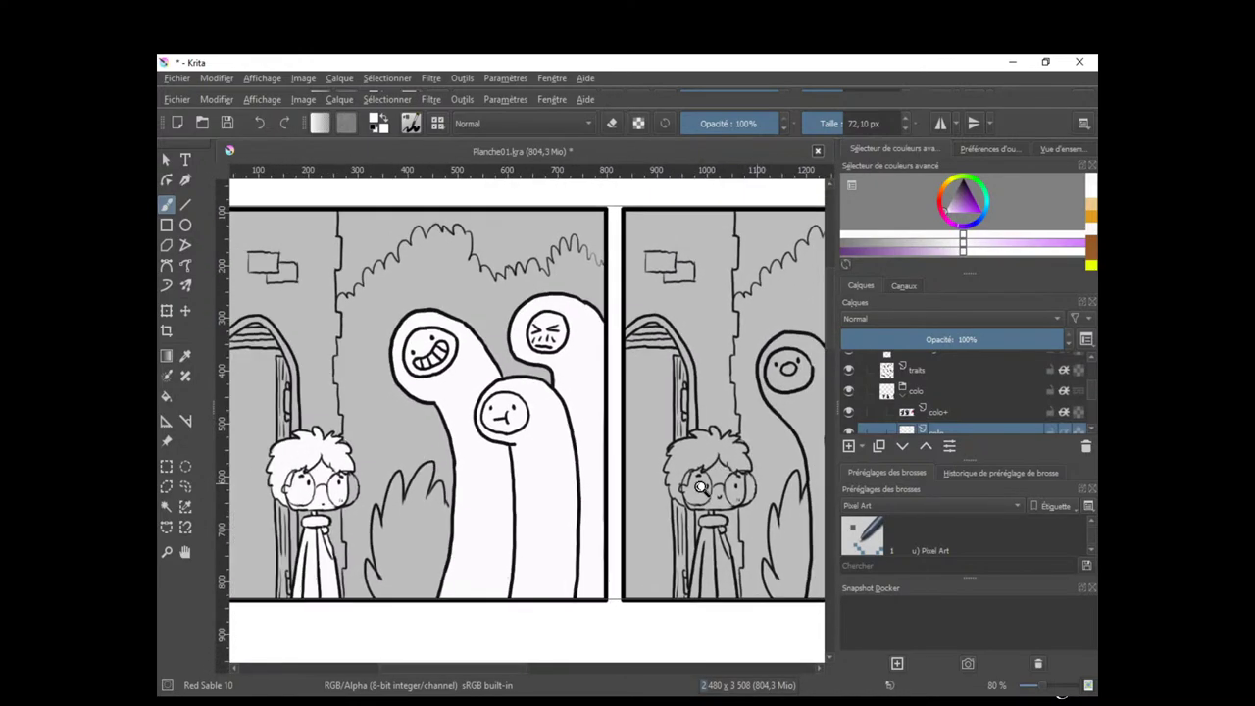
{"action": "left_click_drag", "start_coordinate": [698, 561], "coordinate": [661, 301]}
{"action": "left_click", "coordinate": [600, 617], "text": "ctrl"}
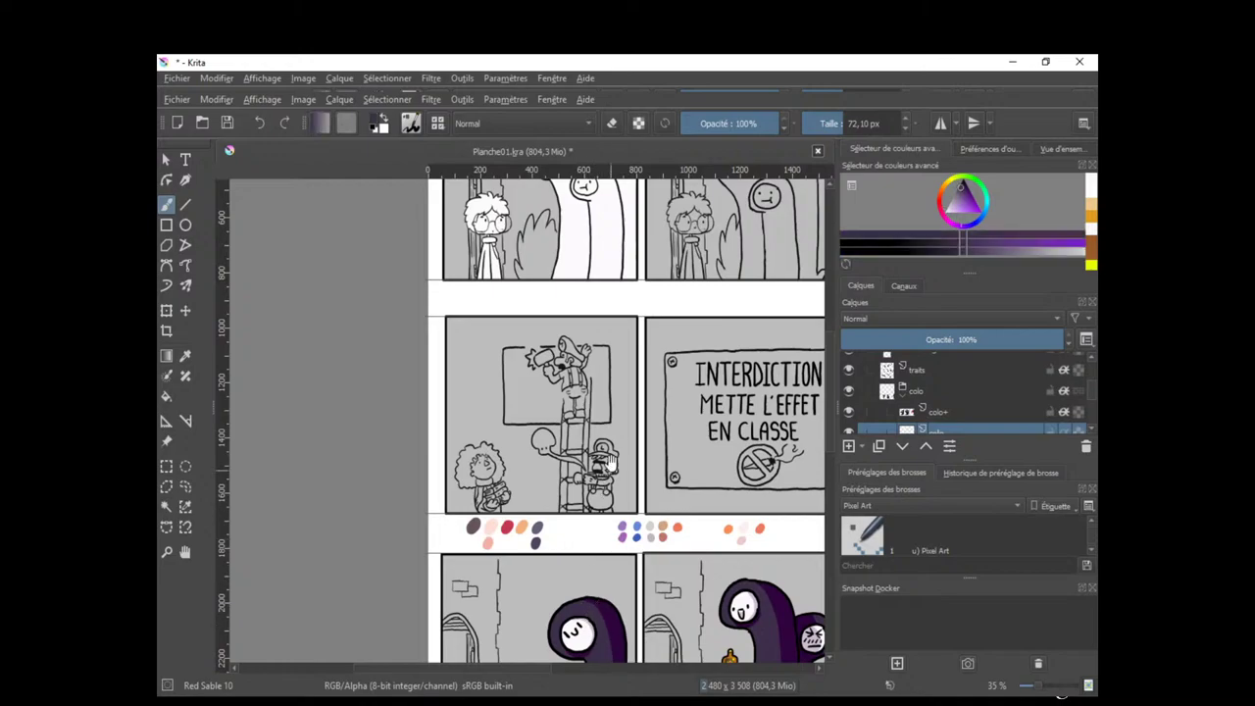
{"action": "left_click_drag", "start_coordinate": [636, 378], "coordinate": [655, 623]}
{"action": "scroll", "coordinate": [606, 520], "scroll_direction": "up", "scroll_amount": 2}
{"action": "left_click", "coordinate": [965, 408]}
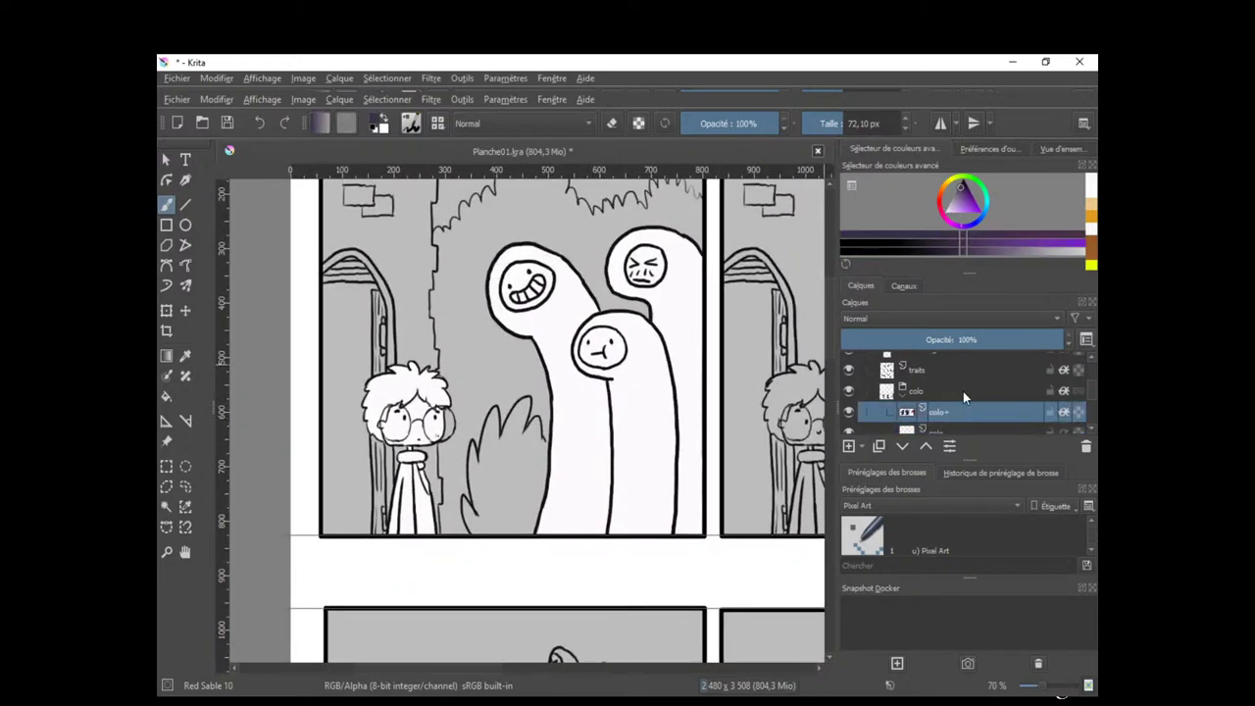
{"action": "mouse_move", "coordinate": [502, 263]}
{"action": "left_mouse_down"}
{"action": "mouse_move", "coordinate": [496, 297]}
{"action": "mouse_move", "coordinate": [554, 248]}
{"action": "left_mouse_up"}
{"action": "mouse_move", "coordinate": [593, 210]}
{"action": "left_mouse_down"}
{"action": "mouse_move", "coordinate": [649, 203]}
{"action": "mouse_move", "coordinate": [532, 431]}
{"action": "mouse_move", "coordinate": [640, 294]}
{"action": "mouse_move", "coordinate": [710, 253]}
{"action": "mouse_move", "coordinate": [618, 353]}
{"action": "mouse_move", "coordinate": [527, 521]}
{"action": "mouse_move", "coordinate": [675, 313]}
{"action": "mouse_move", "coordinate": [707, 298]}
{"action": "mouse_move", "coordinate": [540, 568]}
{"action": "mouse_move", "coordinate": [705, 360]}
{"action": "left_mouse_up"}
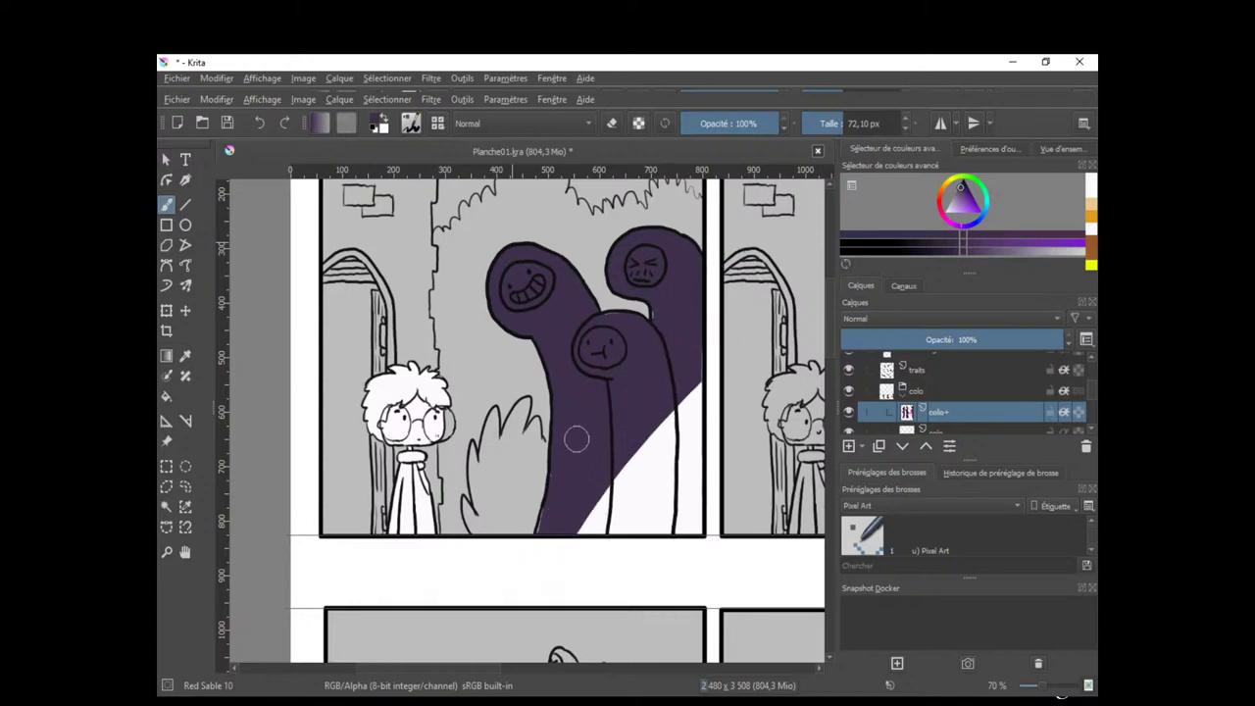
{"action": "mouse_move", "coordinate": [576, 439]}
{"action": "left_mouse_down"}
{"action": "mouse_move", "coordinate": [708, 372]}
{"action": "mouse_move", "coordinate": [667, 530]}
{"action": "mouse_move", "coordinate": [696, 505]}
{"action": "left_mouse_up"}
On the colo layer, sample the boy's white and fill the gaps along the grinning monster's lower edge with a smaller brush.
{"action": "left_click", "coordinate": [969, 429]}
{"action": "left_click", "coordinate": [466, 429]}
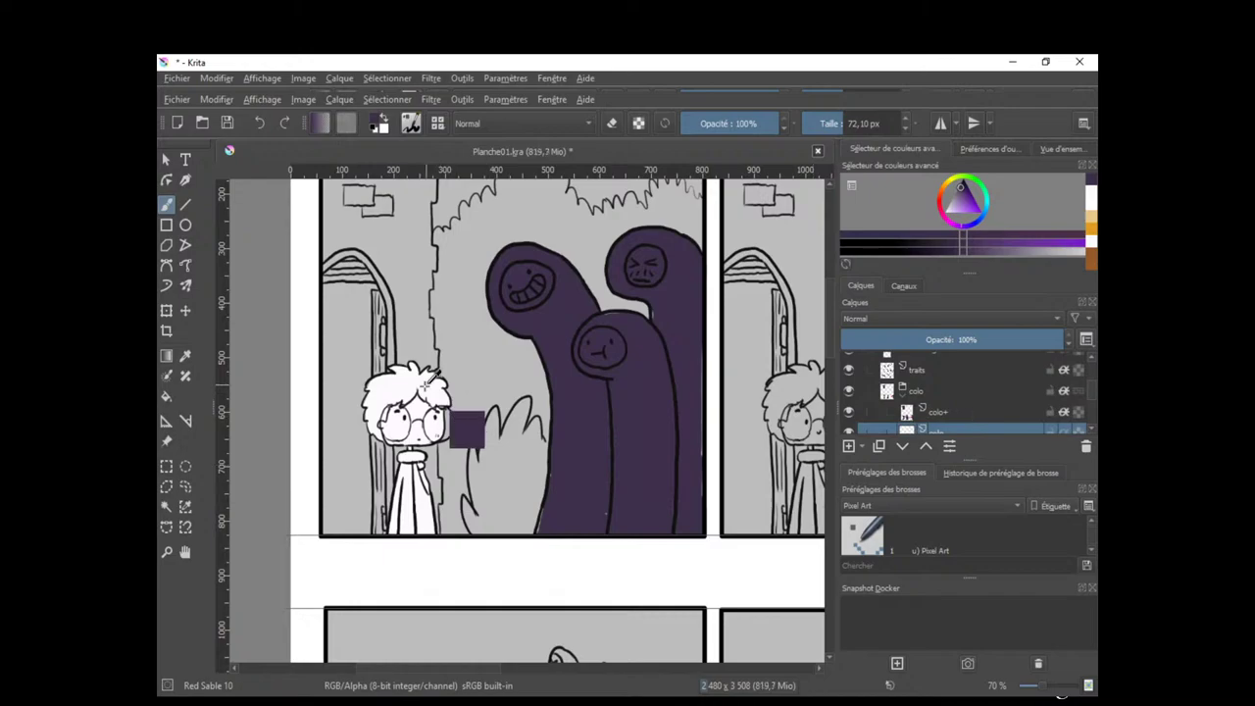
{"action": "scroll", "coordinate": [584, 441], "scroll_direction": "up", "scroll_amount": 1}
{"action": "left_click", "coordinate": [543, 484]}
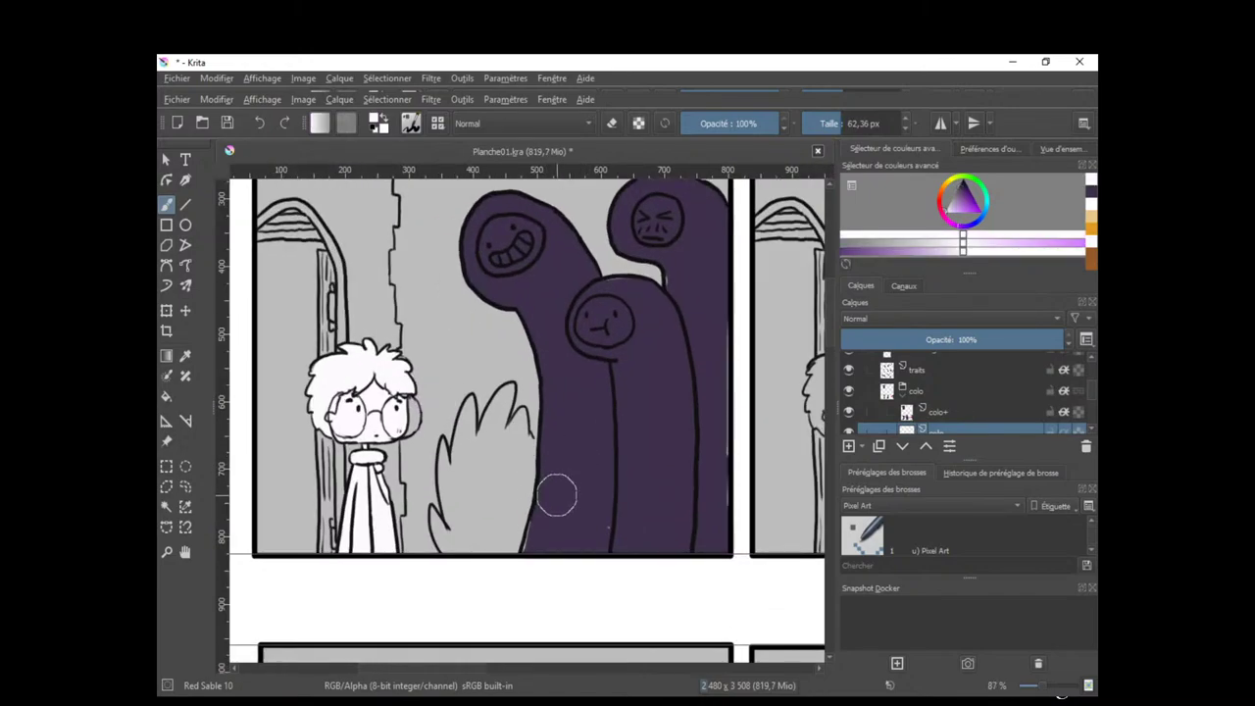
{"action": "left_click_drag", "start_coordinate": [556, 495], "coordinate": [540, 504]}
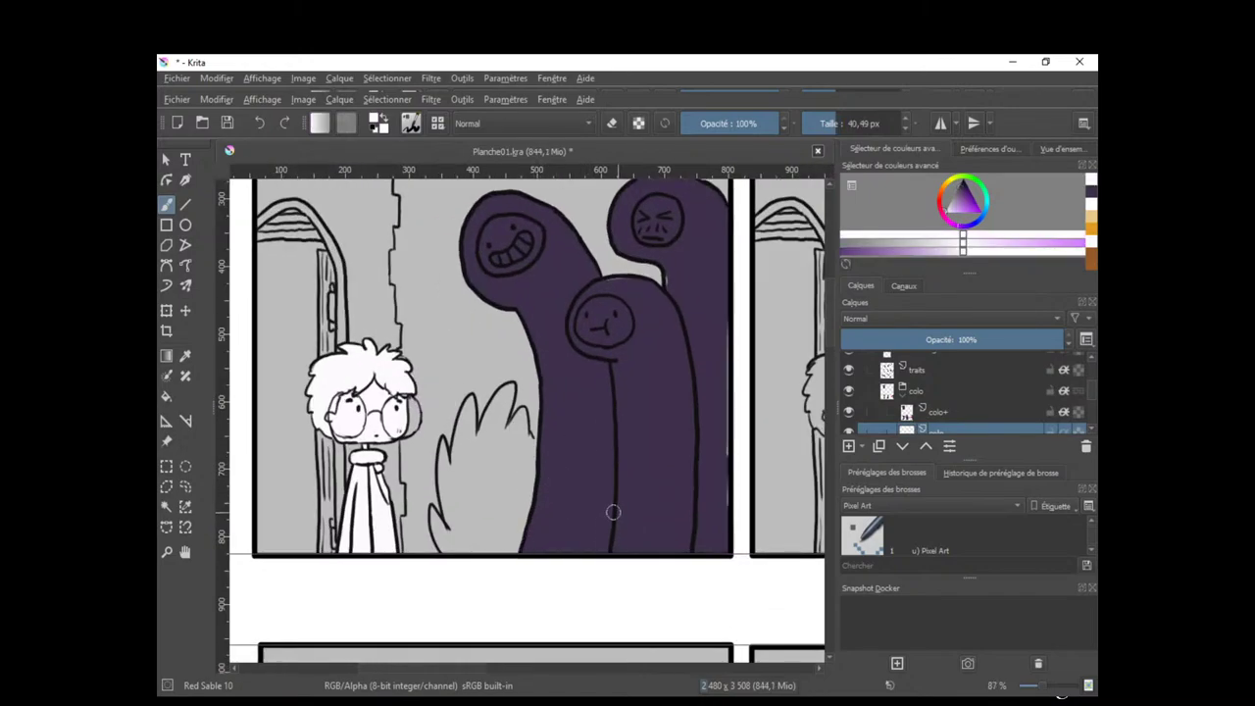
On the colo+ layer, paint the front monster's face white in the first panel and clean its rim with the dark purple.
{"action": "left_click_drag", "start_coordinate": [738, 435], "coordinate": [695, 569]}
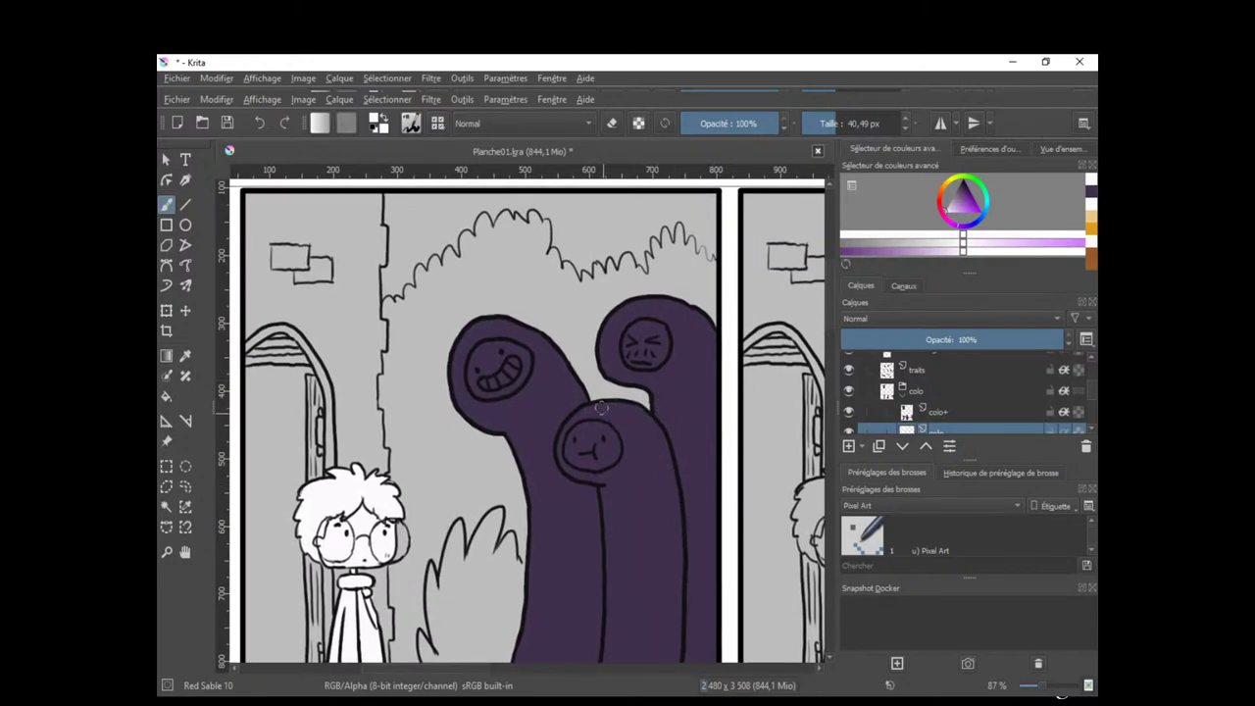
{"action": "left_click_drag", "start_coordinate": [641, 550], "coordinate": [677, 530]}
{"action": "scroll", "coordinate": [667, 524], "scroll_direction": "down", "scroll_amount": 1}
{"action": "scroll", "coordinate": [626, 598], "scroll_direction": "down", "scroll_amount": 1}
{"action": "left_click_drag", "start_coordinate": [605, 624], "coordinate": [631, 362]}
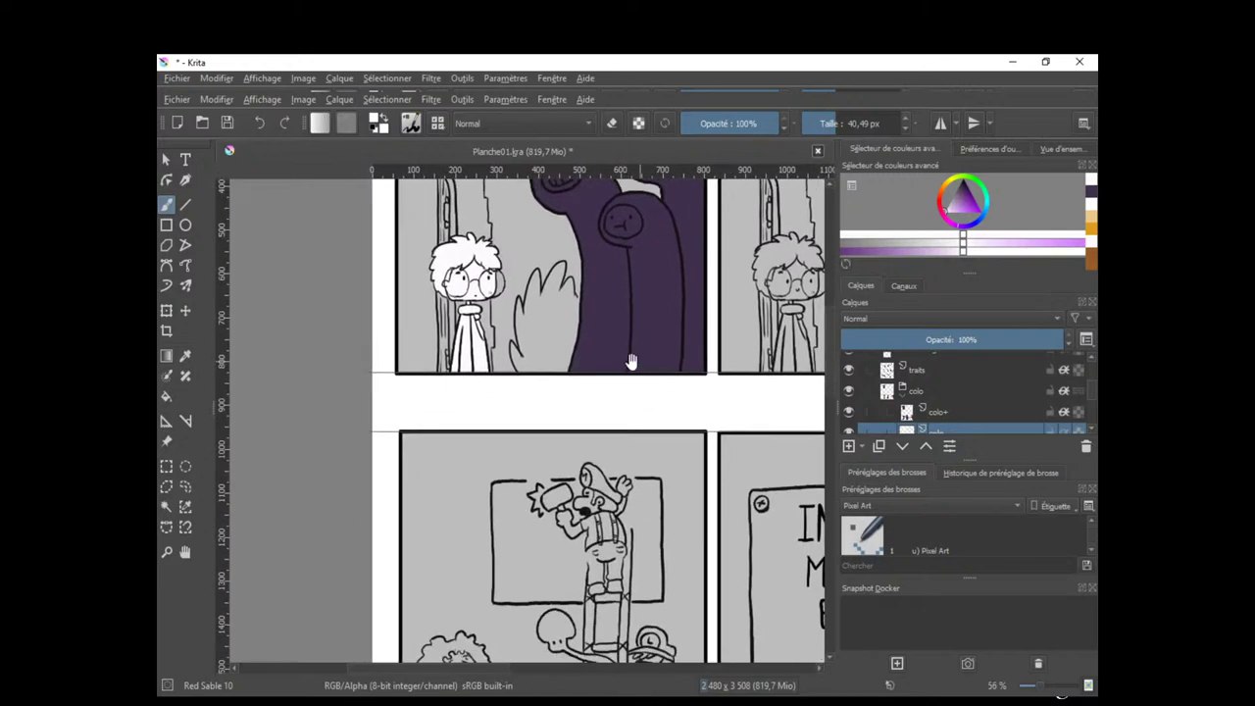
{"action": "left_click_drag", "start_coordinate": [614, 599], "coordinate": [625, 247]}
{"action": "left_click_drag", "start_coordinate": [677, 339], "coordinate": [666, 643]}
{"action": "left_click_drag", "start_coordinate": [631, 278], "coordinate": [619, 577]}
{"action": "scroll", "coordinate": [626, 576], "scroll_direction": "up", "scroll_amount": 3}
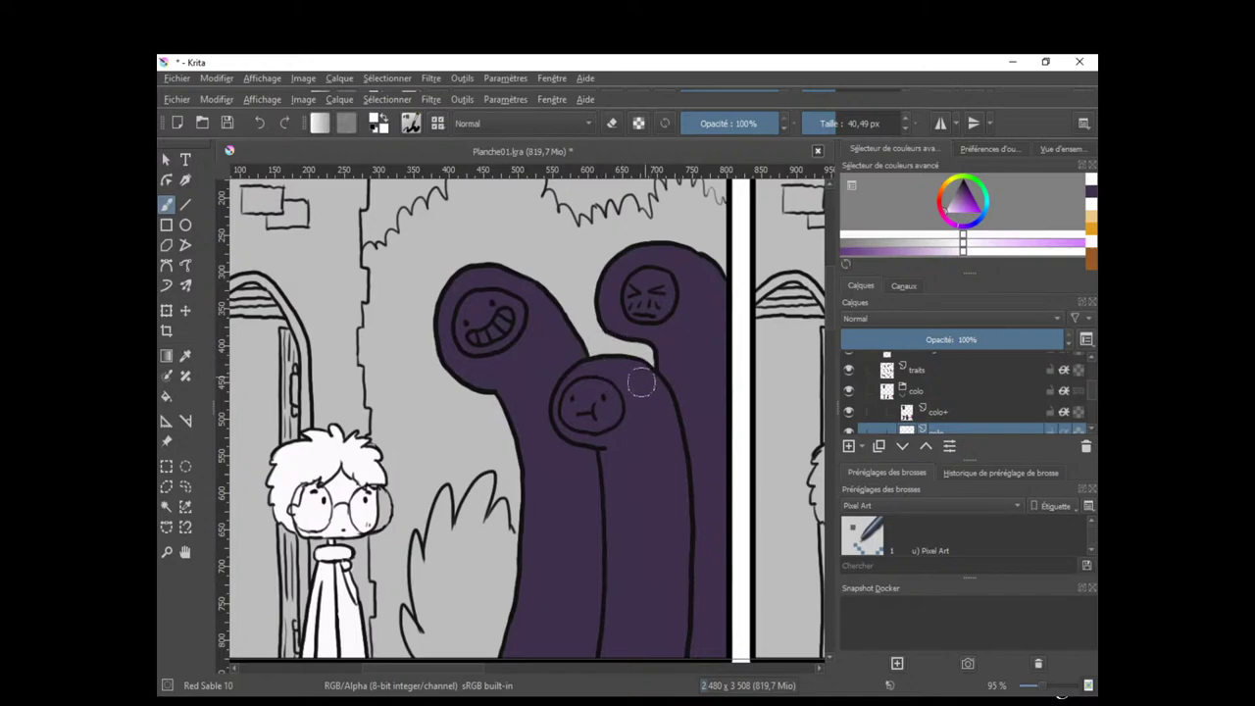
{"action": "left_click_drag", "start_coordinate": [591, 389], "coordinate": [599, 412]}
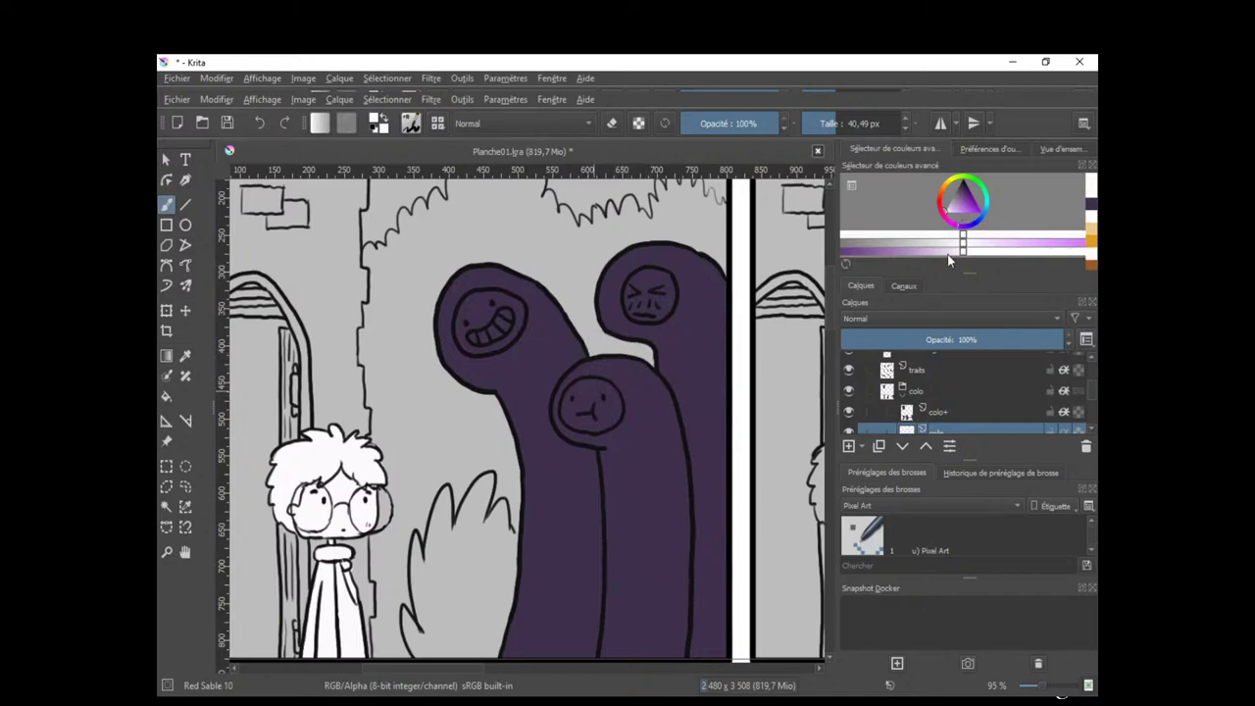
{"action": "left_click", "coordinate": [952, 414]}
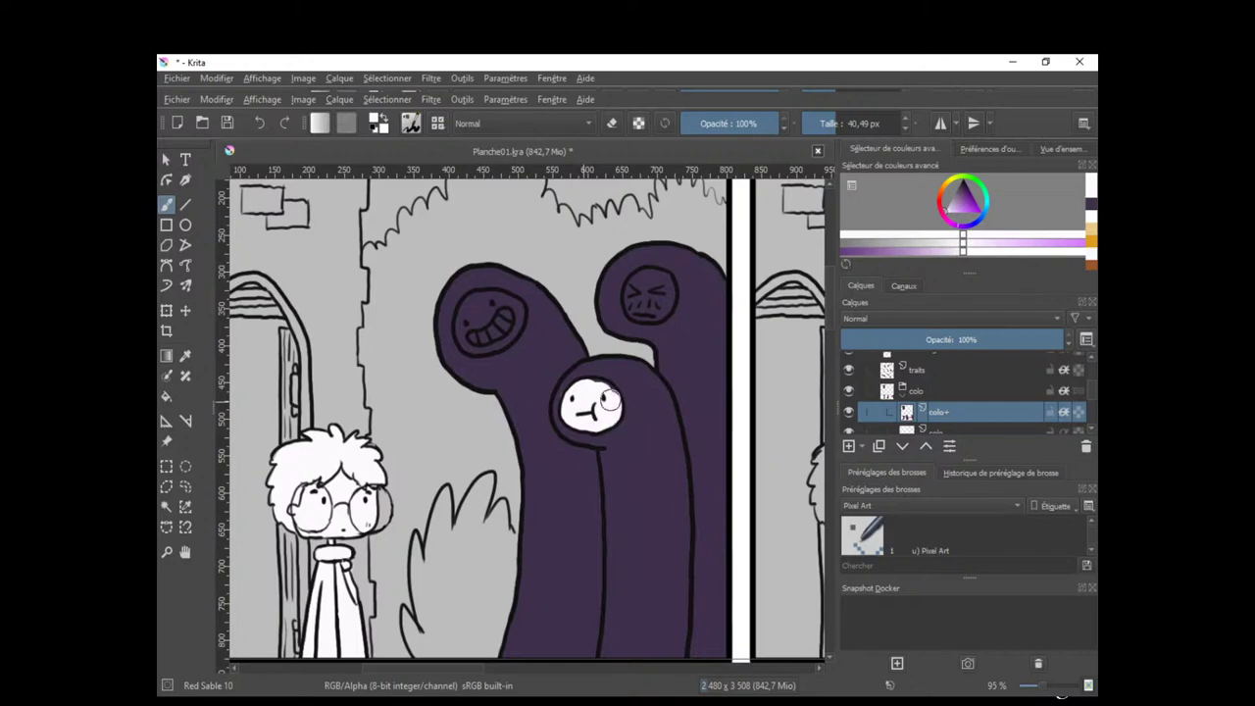
{"action": "left_click", "coordinate": [569, 383], "text": "ctrl"}
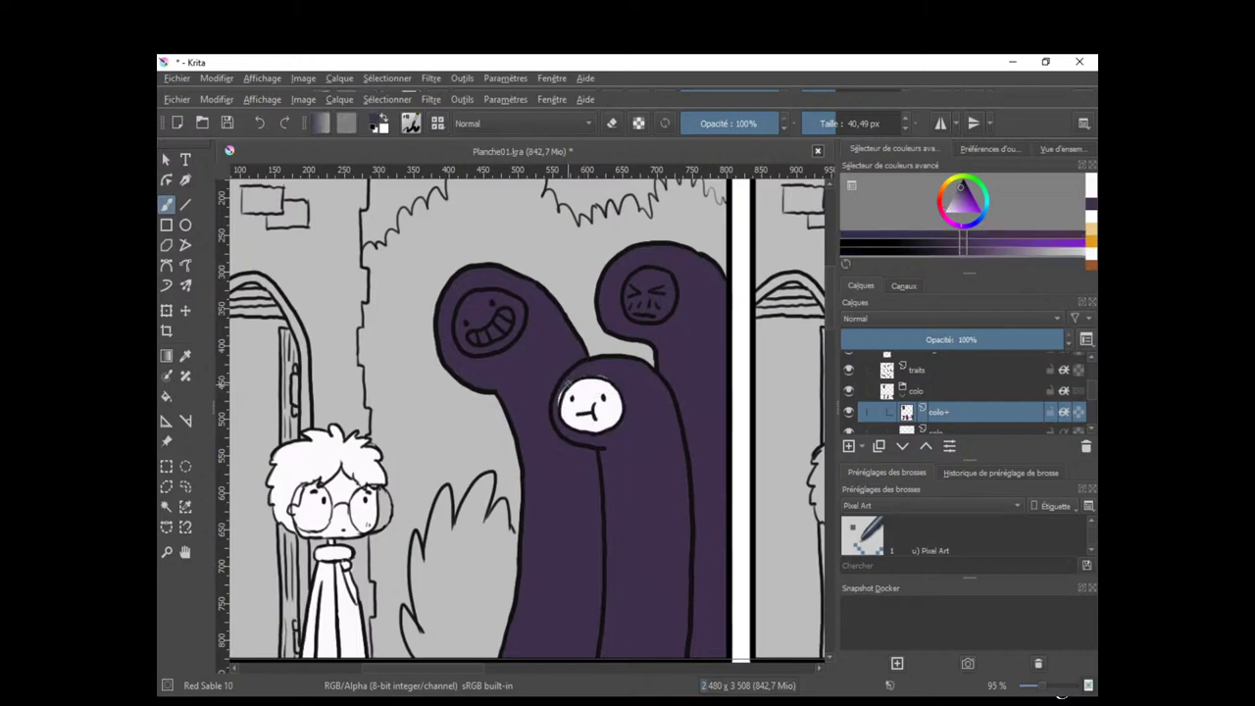
{"action": "left_click_drag", "start_coordinate": [564, 383], "coordinate": [608, 365]}
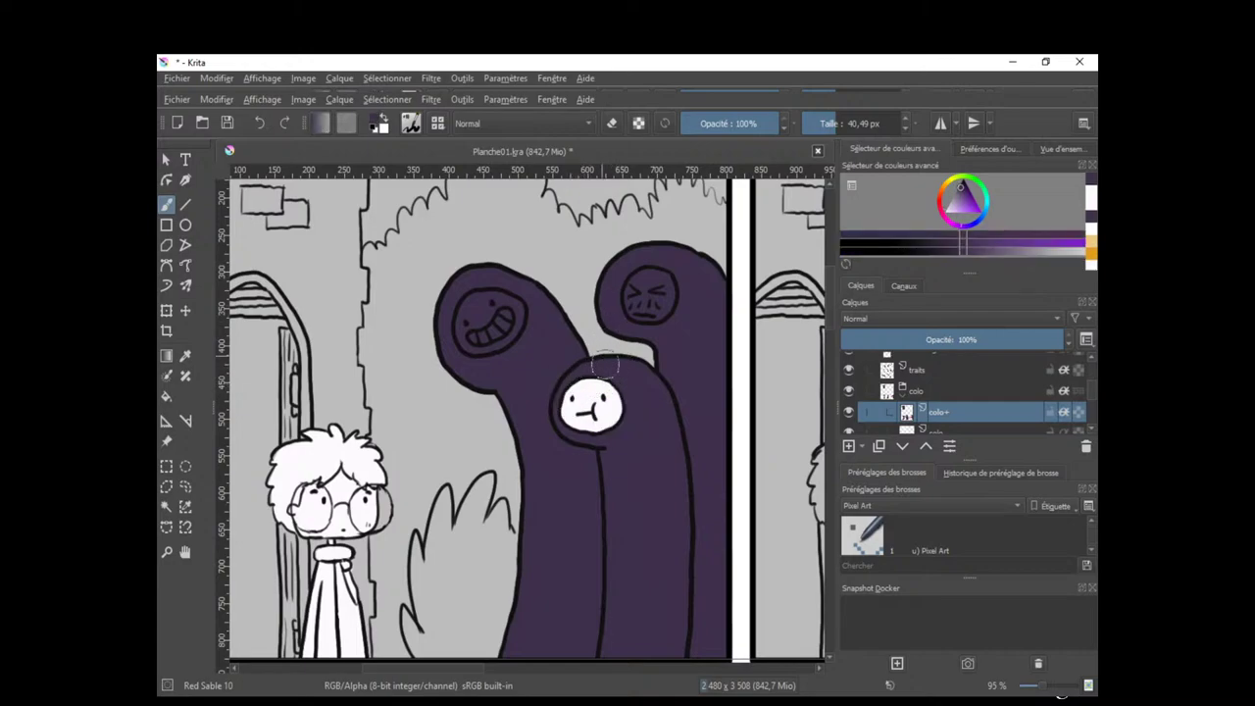
Paint the grinning monster's face white in the first panel and cover the overflow around it with the sampled dark purple.
{"action": "key", "text": "x"}
{"action": "scroll", "coordinate": [588, 490], "scroll_direction": "down", "scroll_amount": 5}
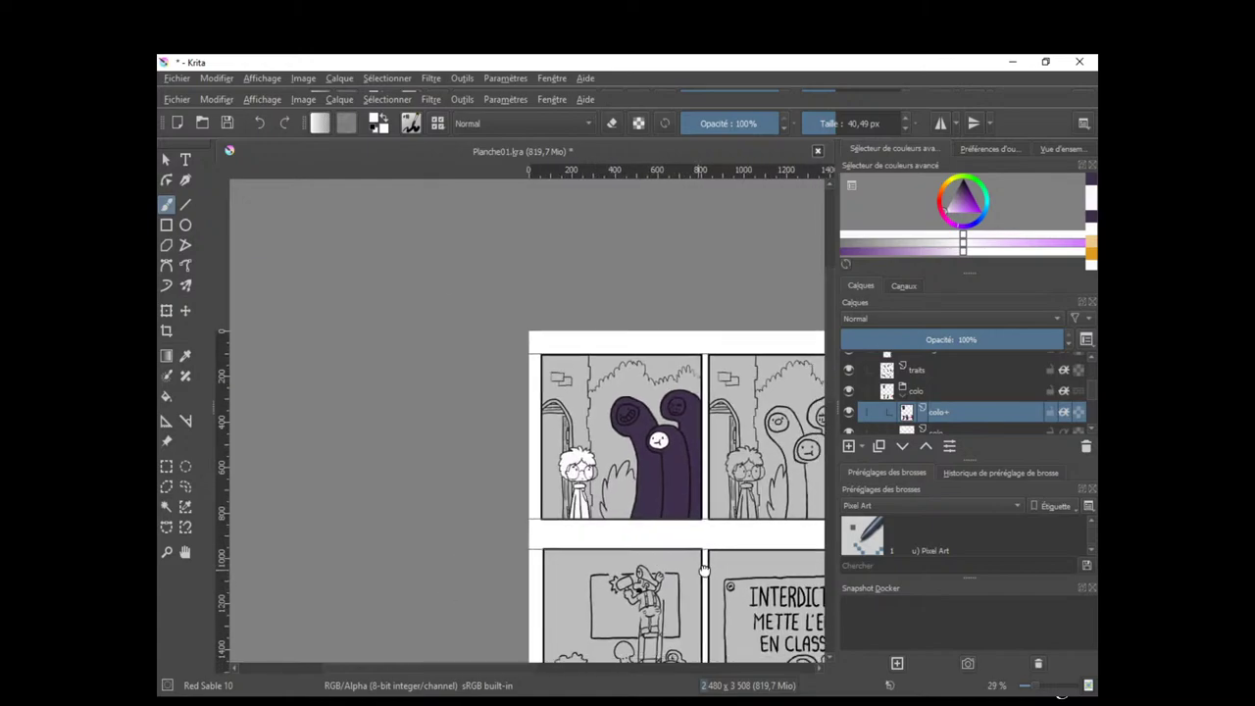
{"action": "scroll", "coordinate": [549, 543], "scroll_direction": "down", "scroll_amount": 5}
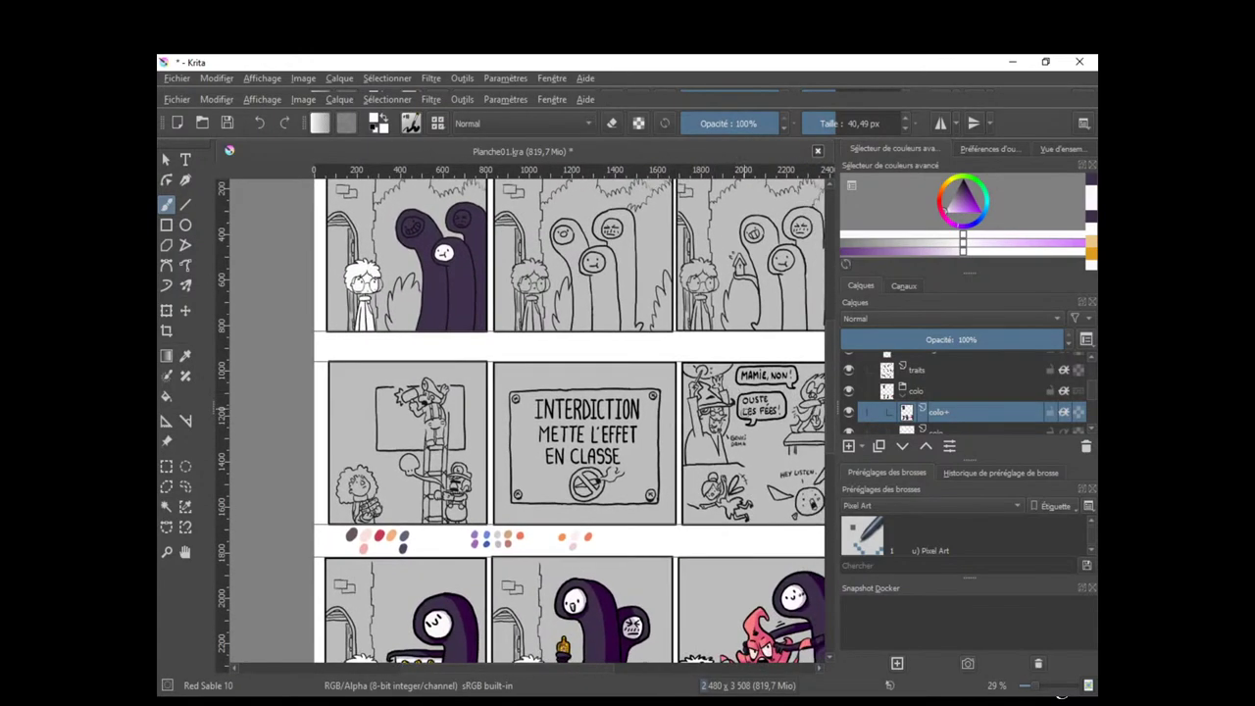
{"action": "left_click_drag", "start_coordinate": [723, 481], "coordinate": [726, 465]}
{"action": "left_click_drag", "start_coordinate": [611, 365], "coordinate": [647, 507]}
{"action": "left_click_drag", "start_coordinate": [628, 321], "coordinate": [711, 528]}
{"action": "left_click_drag", "start_coordinate": [573, 515], "coordinate": [573, 496]}
{"action": "scroll", "coordinate": [573, 498], "scroll_direction": "up", "scroll_amount": 5}
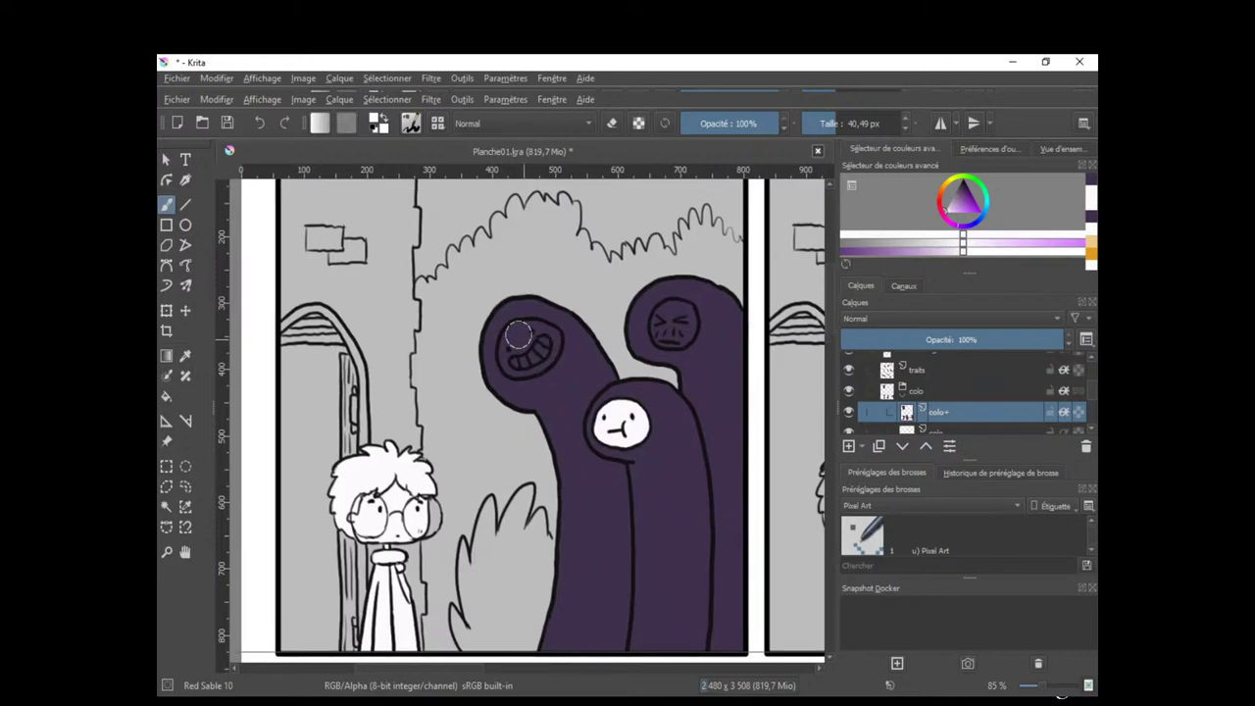
{"action": "left_click_drag", "start_coordinate": [529, 334], "coordinate": [520, 335]}
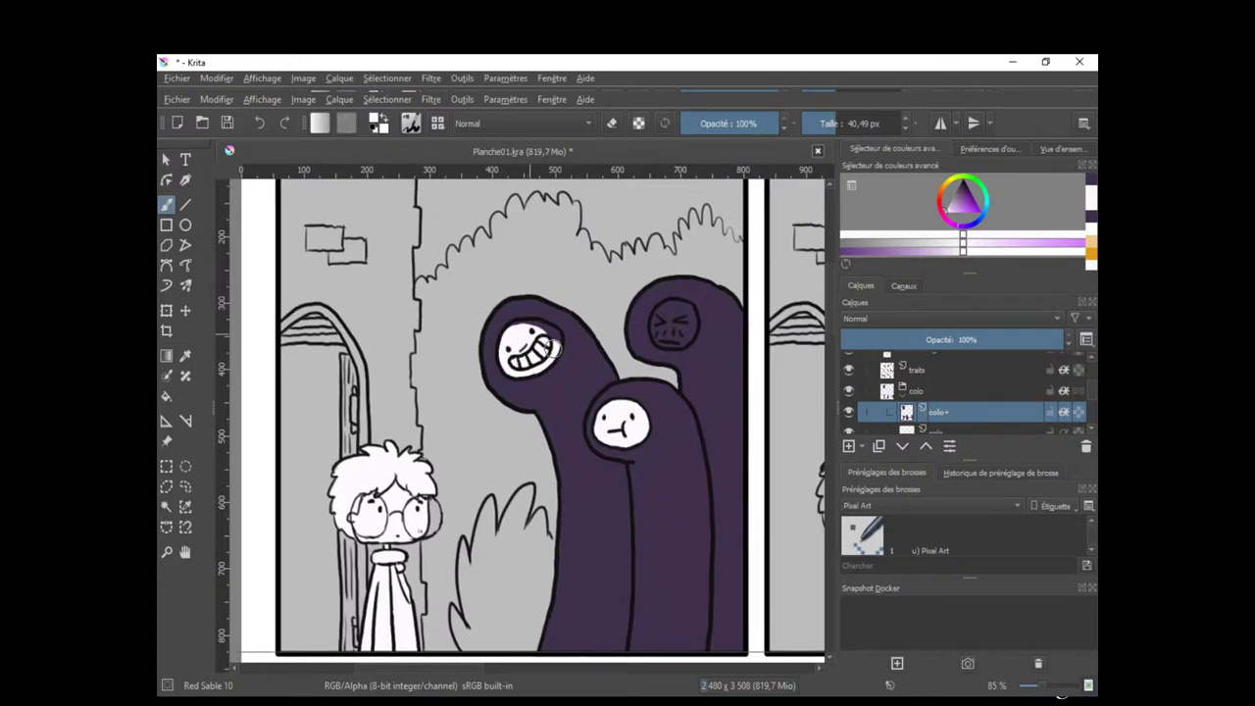
{"action": "left_click", "coordinate": [557, 321], "text": "ctrl"}
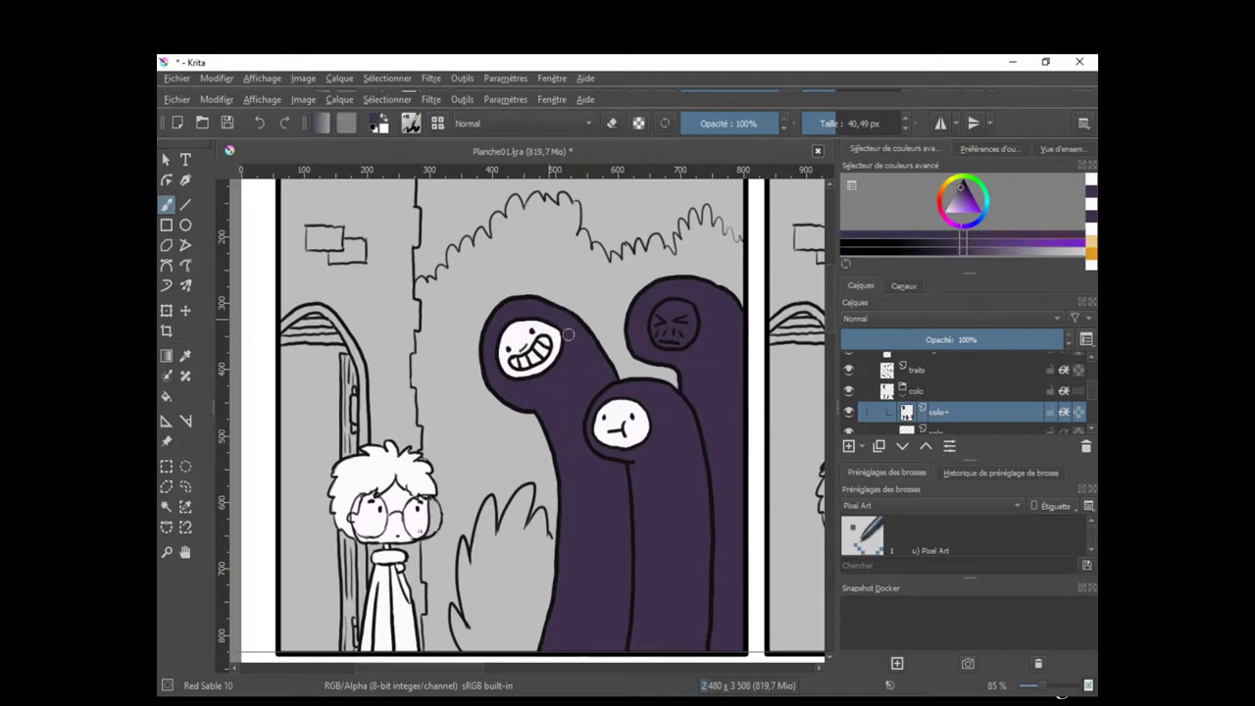
{"action": "left_click_drag", "start_coordinate": [568, 334], "coordinate": [573, 323]}
Sample the white, fill the rear monster's face with it, and tidy the face's edge with the dark purple.
{"action": "left_click", "coordinate": [537, 327], "text": "ctrl"}
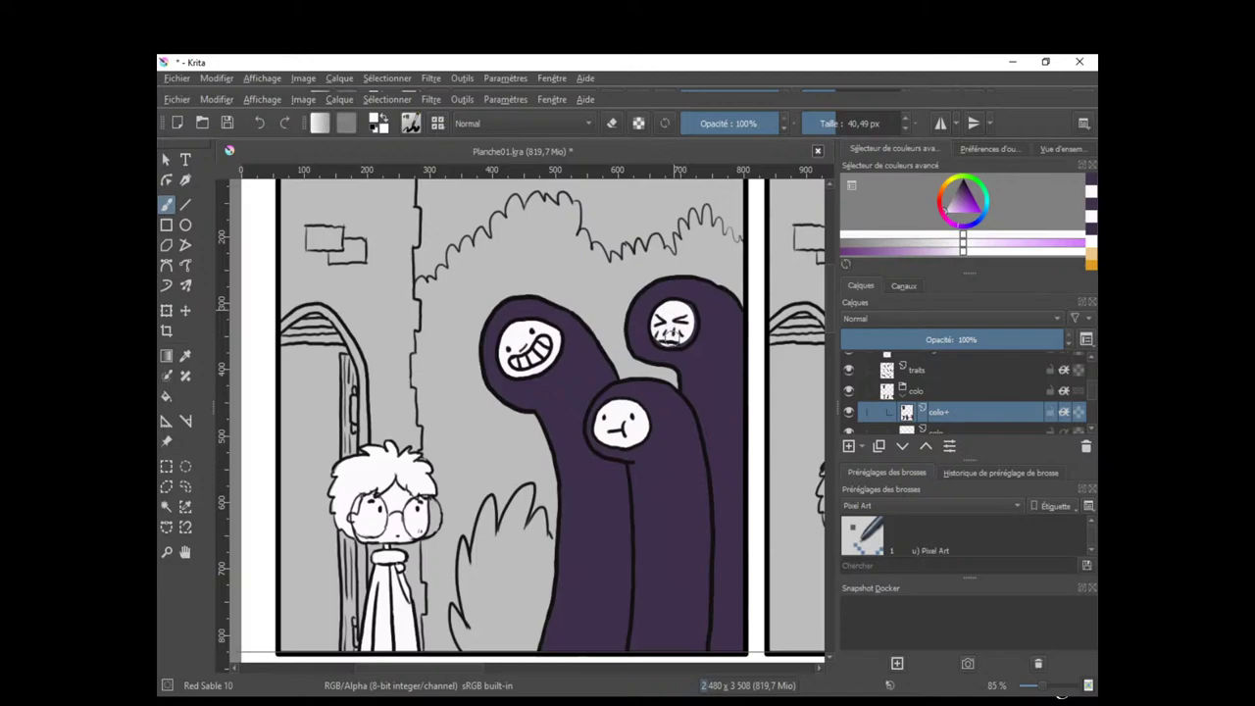
{"action": "mouse_move", "coordinate": [660, 334]}
{"action": "left_mouse_down"}
{"action": "mouse_move", "coordinate": [685, 339]}
{"action": "mouse_move", "coordinate": [688, 313]}
{"action": "mouse_move", "coordinate": [665, 314]}
{"action": "mouse_move", "coordinate": [697, 293]}
{"action": "left_mouse_up"}
{"action": "left_click", "coordinate": [686, 297], "text": "ctrl"}
{"action": "left_click_drag", "start_coordinate": [704, 373], "coordinate": [678, 366]}
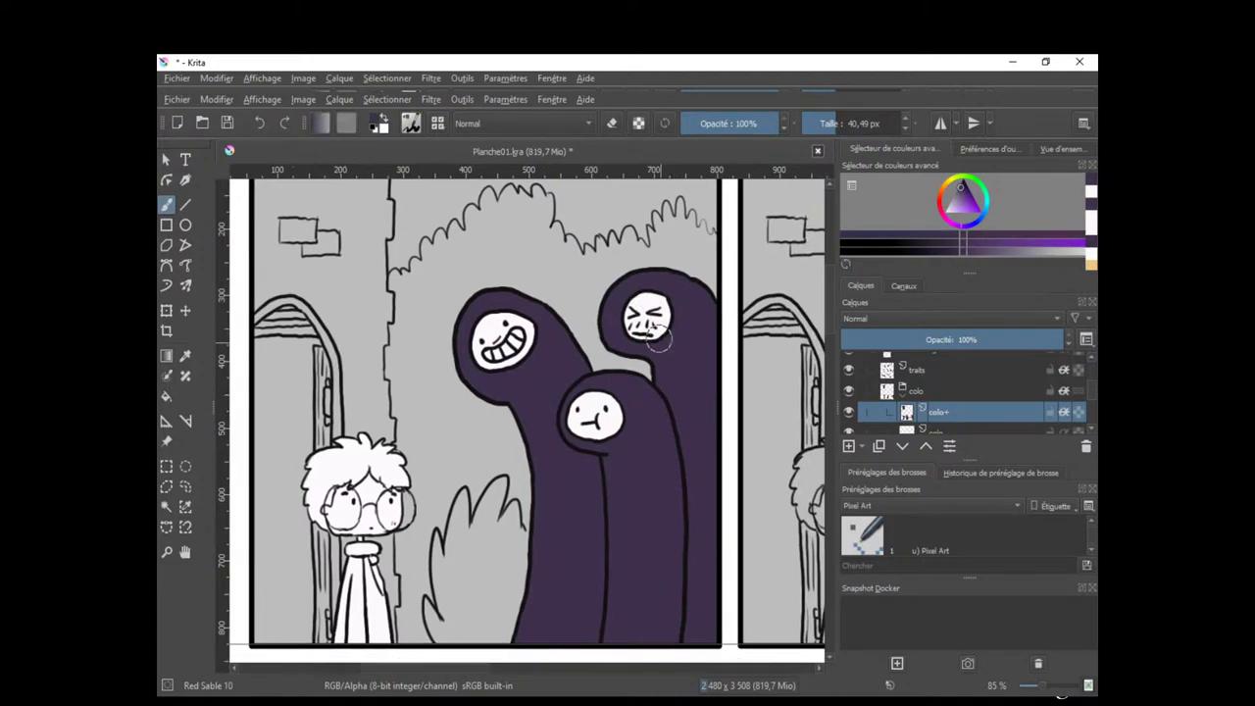
Sample the pale lilac face shadow from the coloured monsters below and shade the front monster's face with a 17.56 px brush, retouching with white.
{"action": "left_click_drag", "start_coordinate": [611, 538], "coordinate": [593, 579]}
{"action": "left_click_drag", "start_coordinate": [672, 578], "coordinate": [647, 408]}
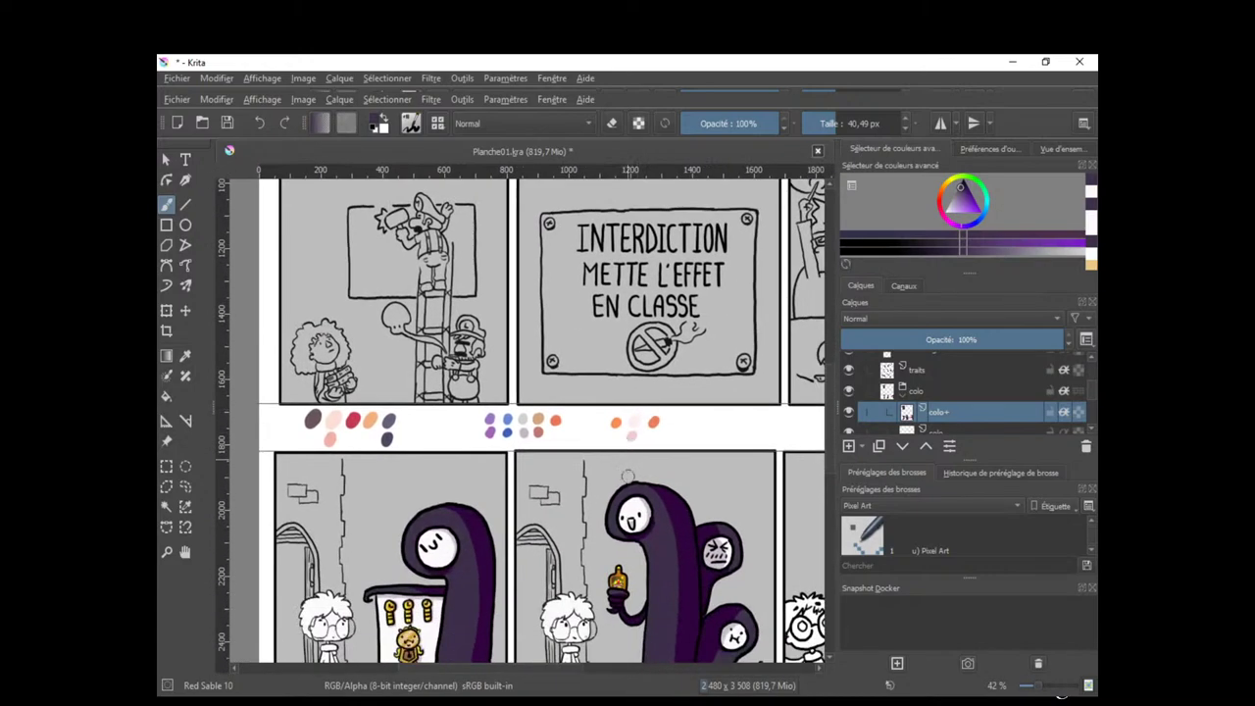
{"action": "left_click", "coordinate": [677, 513], "text": "ctrl"}
{"action": "left_click", "coordinate": [632, 523], "text": "ctrl"}
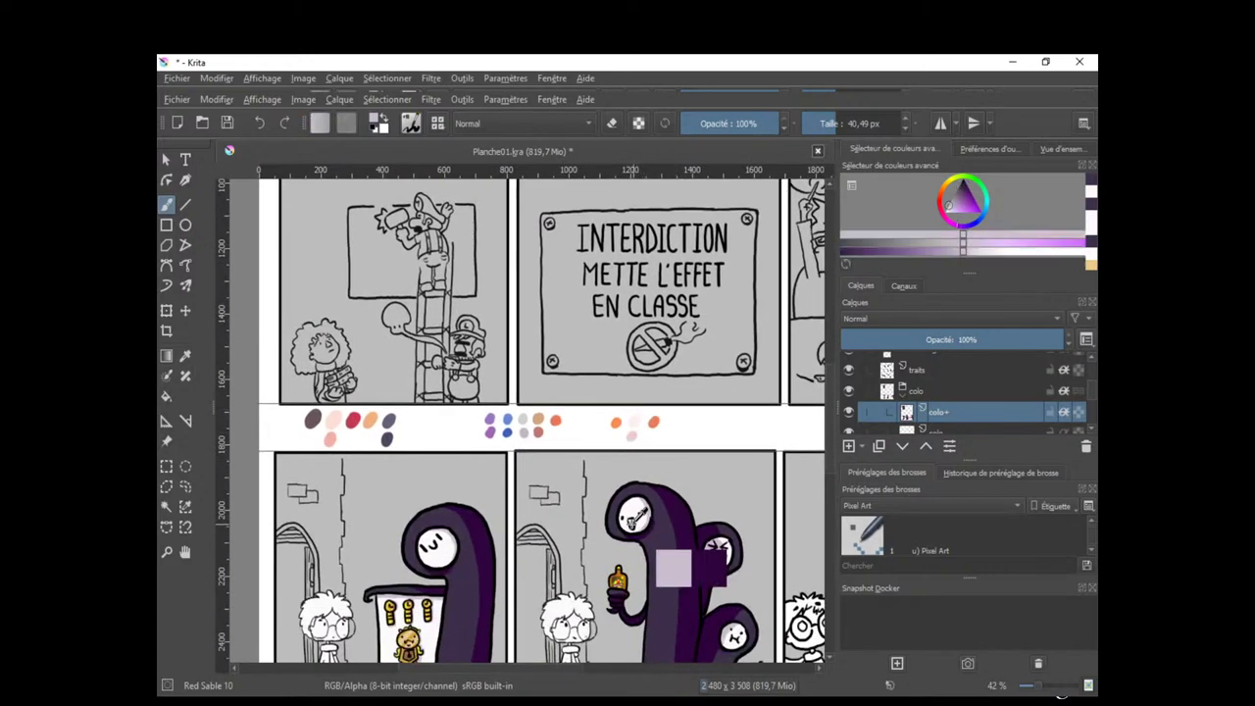
{"action": "left_click_drag", "start_coordinate": [627, 430], "coordinate": [683, 648]}
{"action": "left_click_drag", "start_coordinate": [584, 360], "coordinate": [716, 515]}
{"action": "left_click_drag", "start_coordinate": [606, 484], "coordinate": [609, 466]}
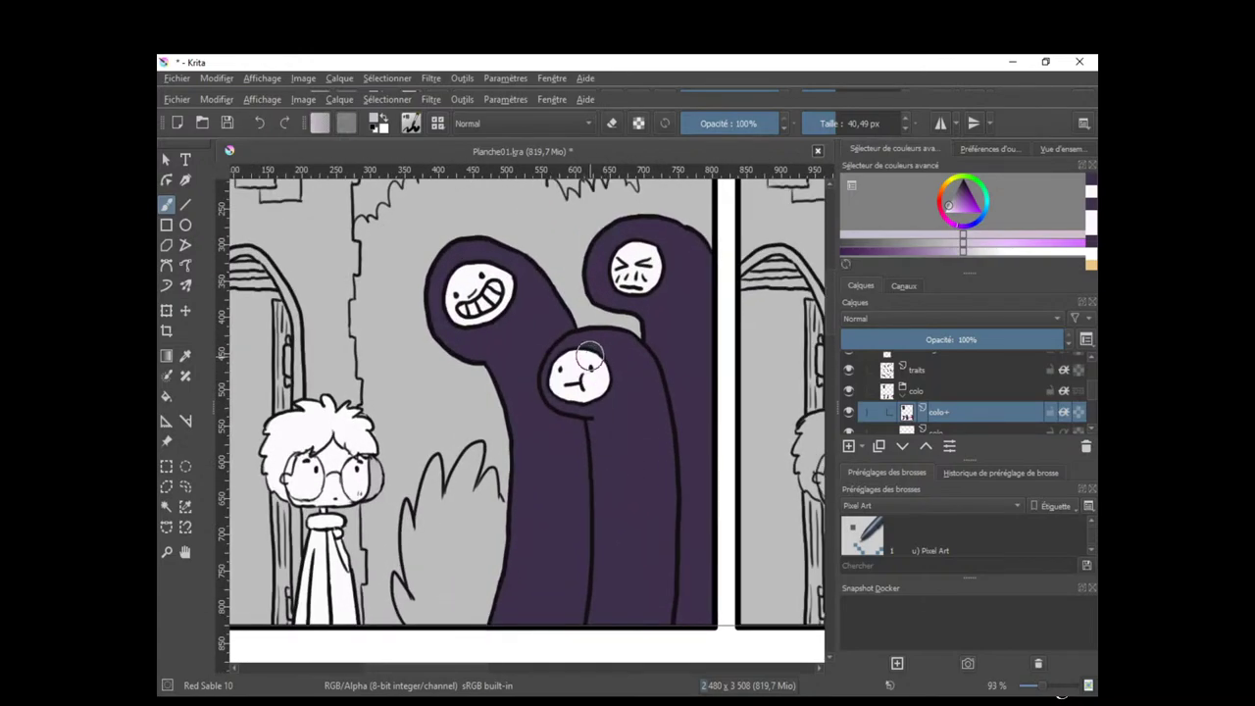
{"action": "mouse_move", "coordinate": [592, 355]}
{"action": "left_mouse_down"}
{"action": "mouse_move", "coordinate": [601, 392]}
{"action": "mouse_move", "coordinate": [583, 373]}
{"action": "left_mouse_up"}
{"action": "key", "text": "ctrl+z"}
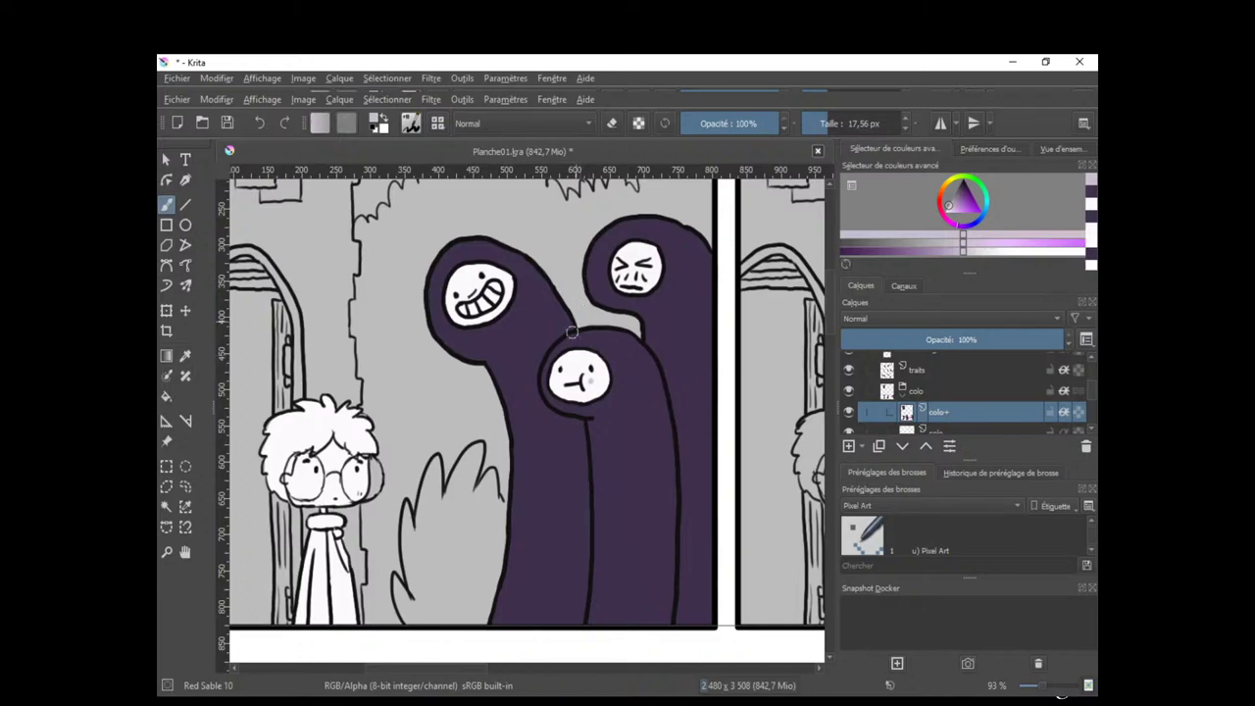
{"action": "key", "text": "ctrl+z"}
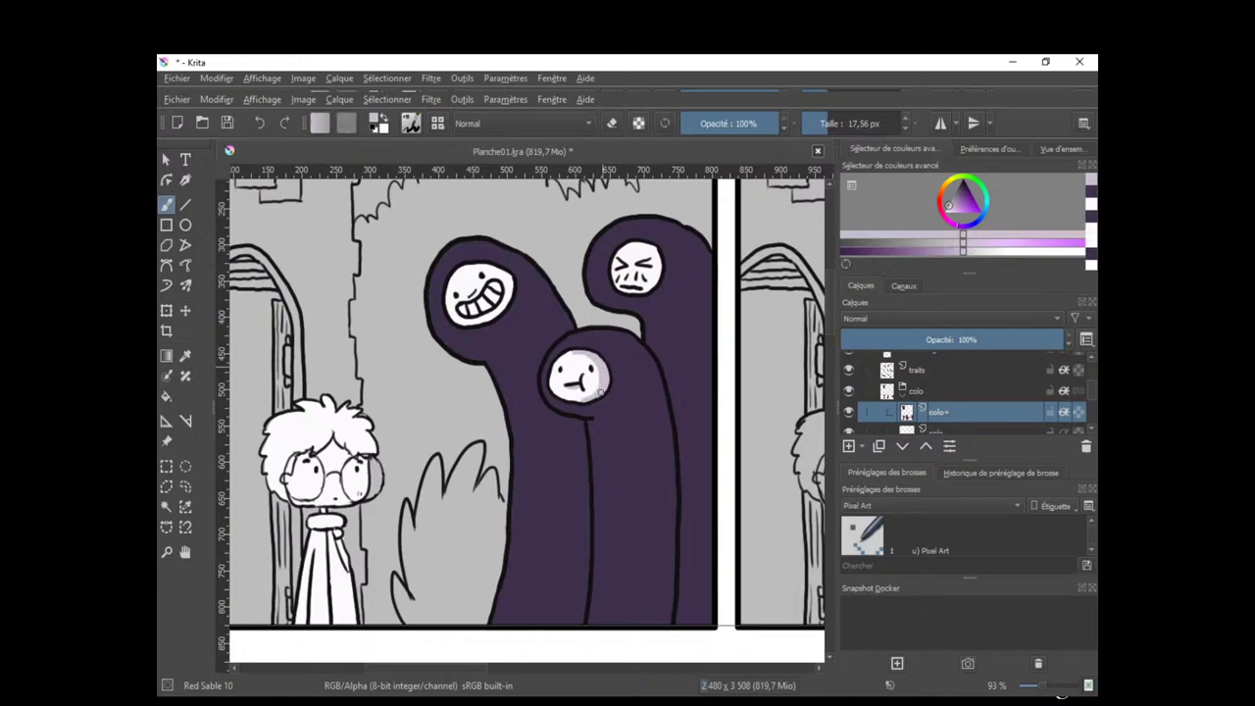
{"action": "left_click", "coordinate": [580, 361], "text": "ctrl"}
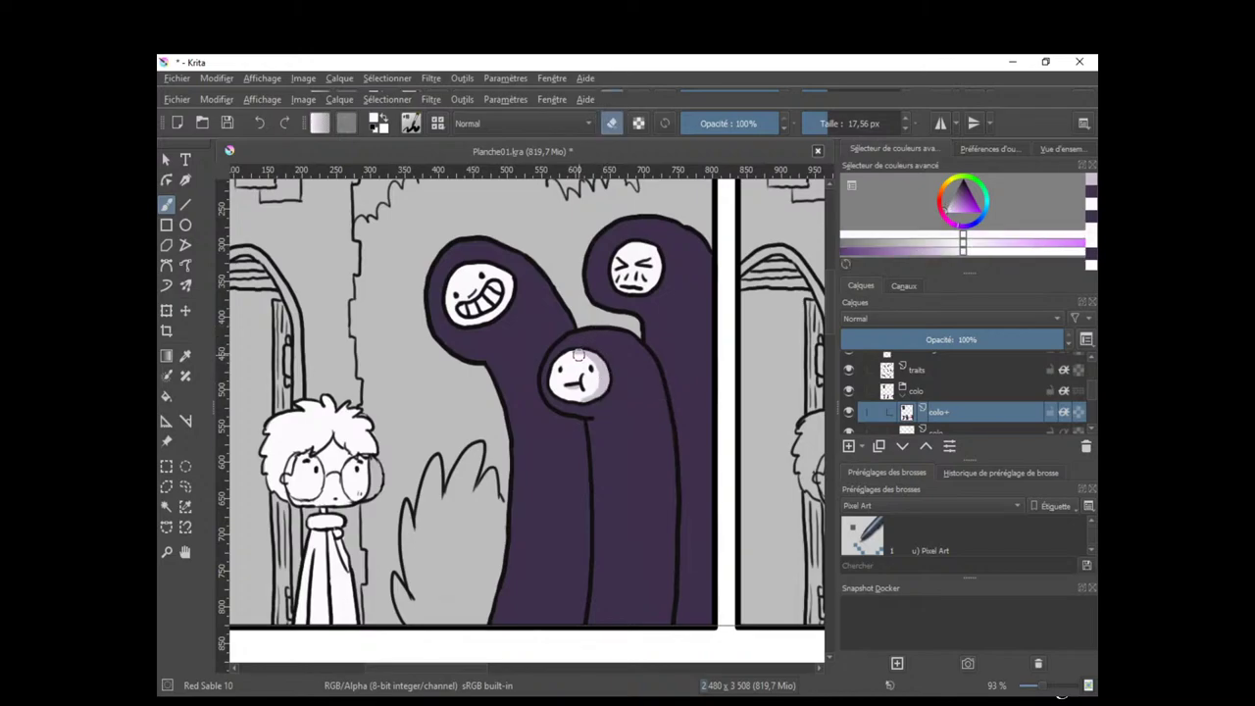
{"action": "mouse_move", "coordinate": [573, 355]}
{"action": "left_mouse_down"}
{"action": "mouse_move", "coordinate": [622, 384]}
{"action": "mouse_move", "coordinate": [603, 433]}
{"action": "left_mouse_up"}
Shade the rear and grinning monsters' faces along their right edges with the pale lilac, adding a small shadow at the grinning monster's nose.
{"action": "left_click", "coordinate": [627, 387], "text": "ctrl"}
{"action": "left_click_drag", "start_coordinate": [643, 314], "coordinate": [635, 374]}
{"action": "left_click", "coordinate": [648, 374], "text": "ctrl"}
{"action": "left_click", "coordinate": [647, 348], "text": "ctrl"}
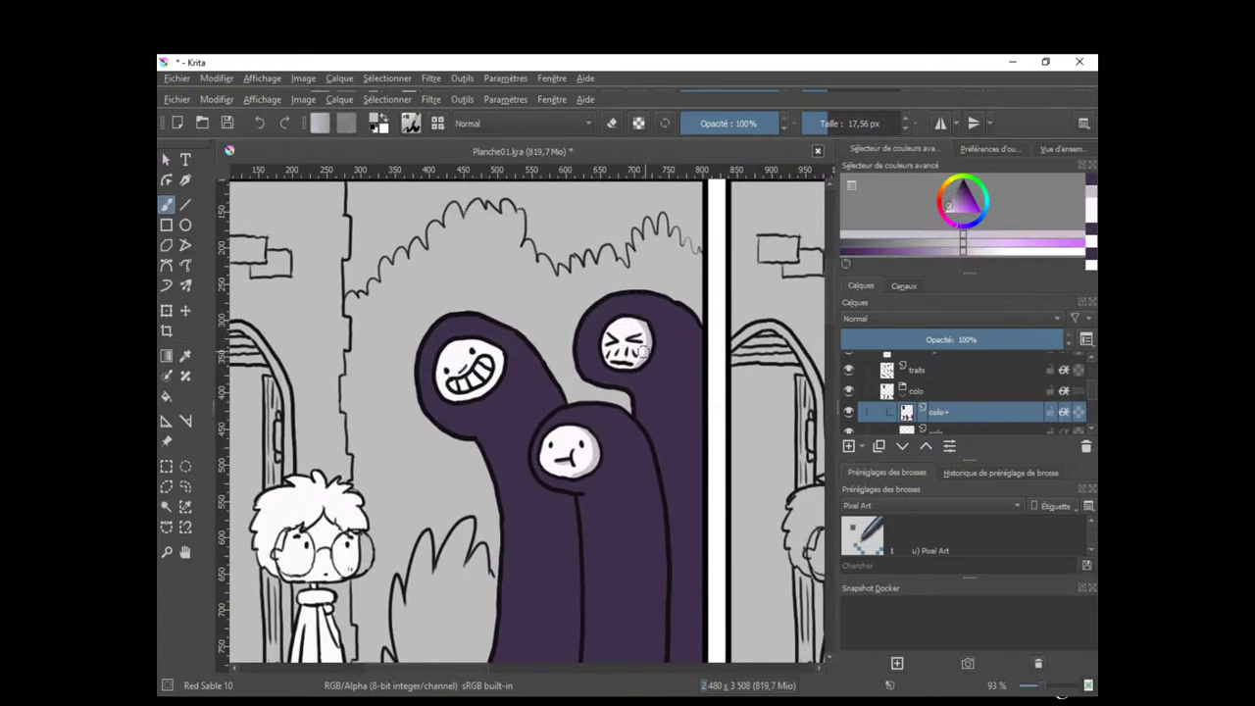
{"action": "mouse_move", "coordinate": [510, 359]}
{"action": "left_mouse_down"}
{"action": "mouse_move", "coordinate": [569, 359]}
{"action": "mouse_move", "coordinate": [519, 384]}
{"action": "left_mouse_up"}
{"action": "left_click", "coordinate": [522, 354], "text": "ctrl"}
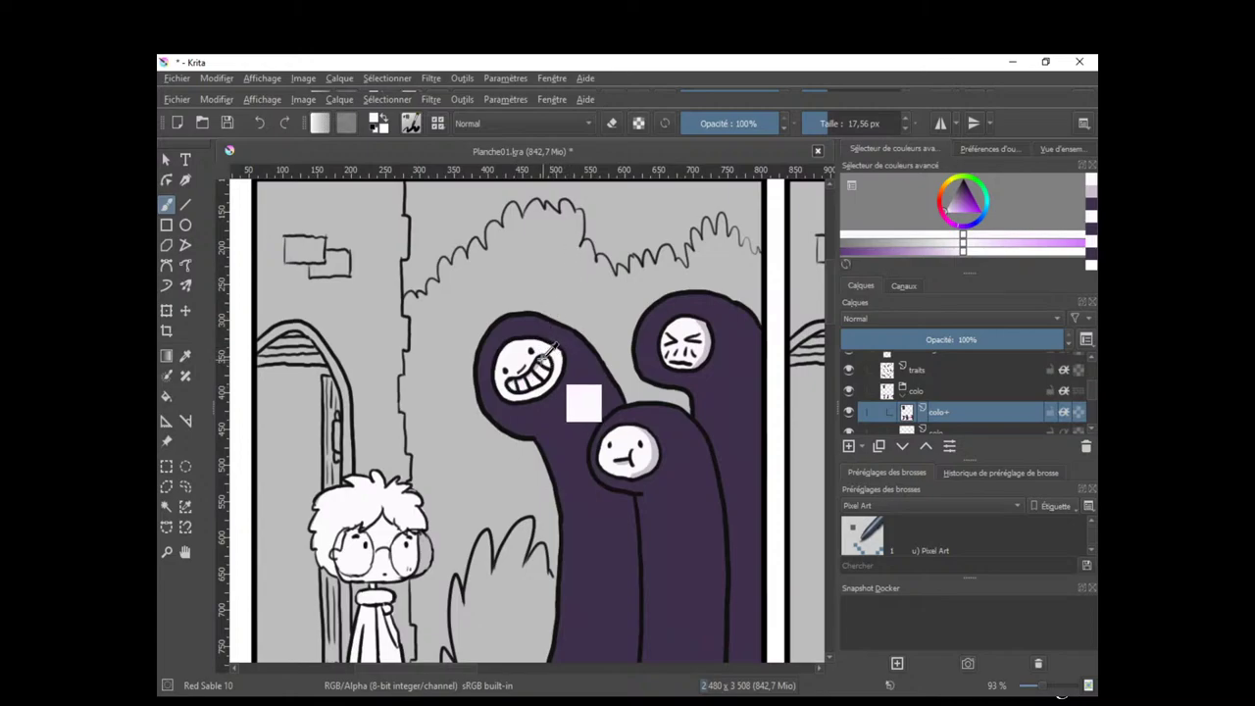
{"action": "left_click", "coordinate": [537, 366], "text": "ctrl"}
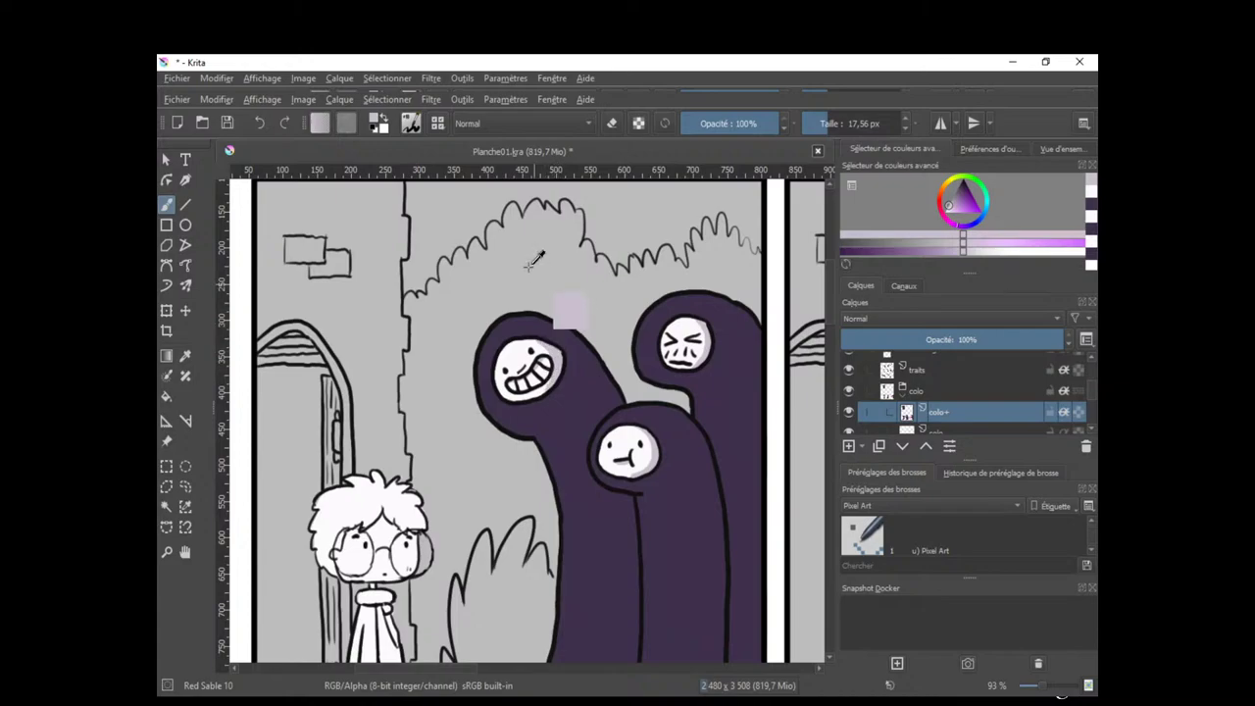
{"action": "left_click_drag", "start_coordinate": [519, 372], "coordinate": [523, 366]}
Sample the deep purple shadow from the coloured monsters below and shade the rear monster's body with a 48.65 px brush.
{"action": "scroll", "coordinate": [545, 309], "scroll_direction": "down", "scroll_amount": 6}
{"action": "left_click_drag", "start_coordinate": [638, 594], "coordinate": [618, 339]}
{"action": "left_click", "coordinate": [589, 481], "text": "ctrl"}
{"action": "scroll", "coordinate": [593, 447], "scroll_direction": "up", "scroll_amount": 5}
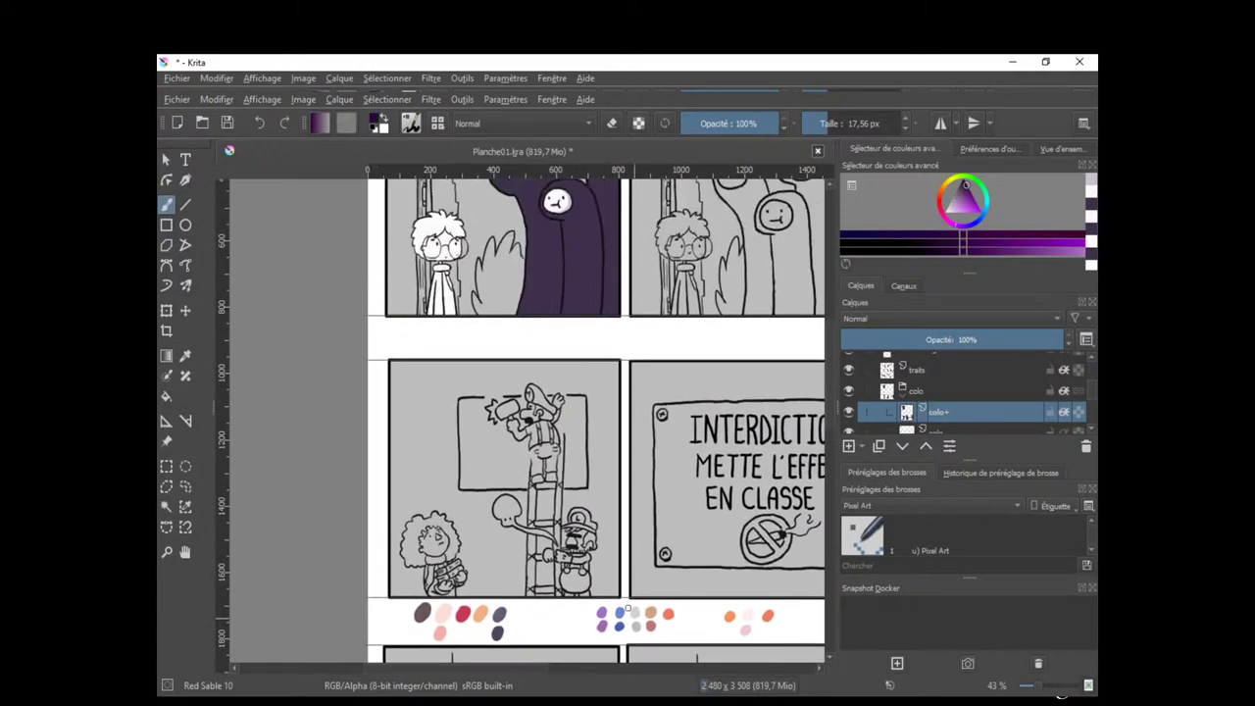
{"action": "scroll", "coordinate": [633, 359], "scroll_direction": "up", "scroll_amount": 4}
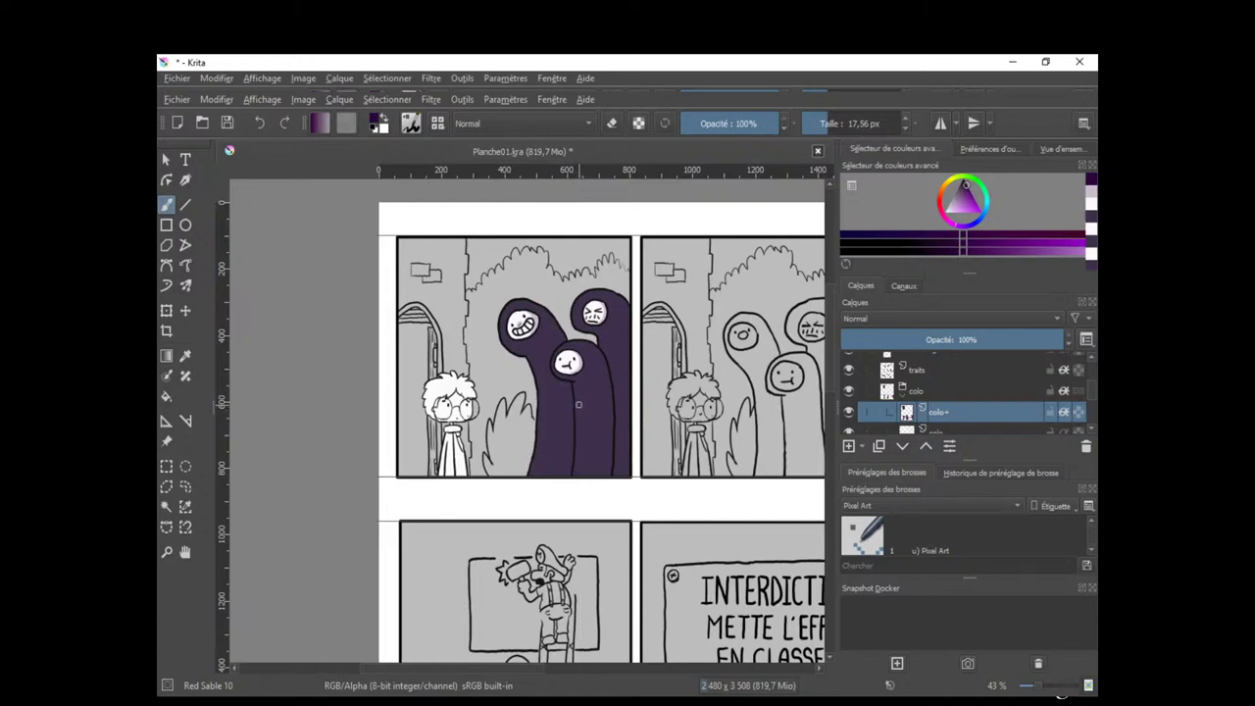
{"action": "scroll", "coordinate": [592, 371], "scroll_direction": "up", "scroll_amount": 5}
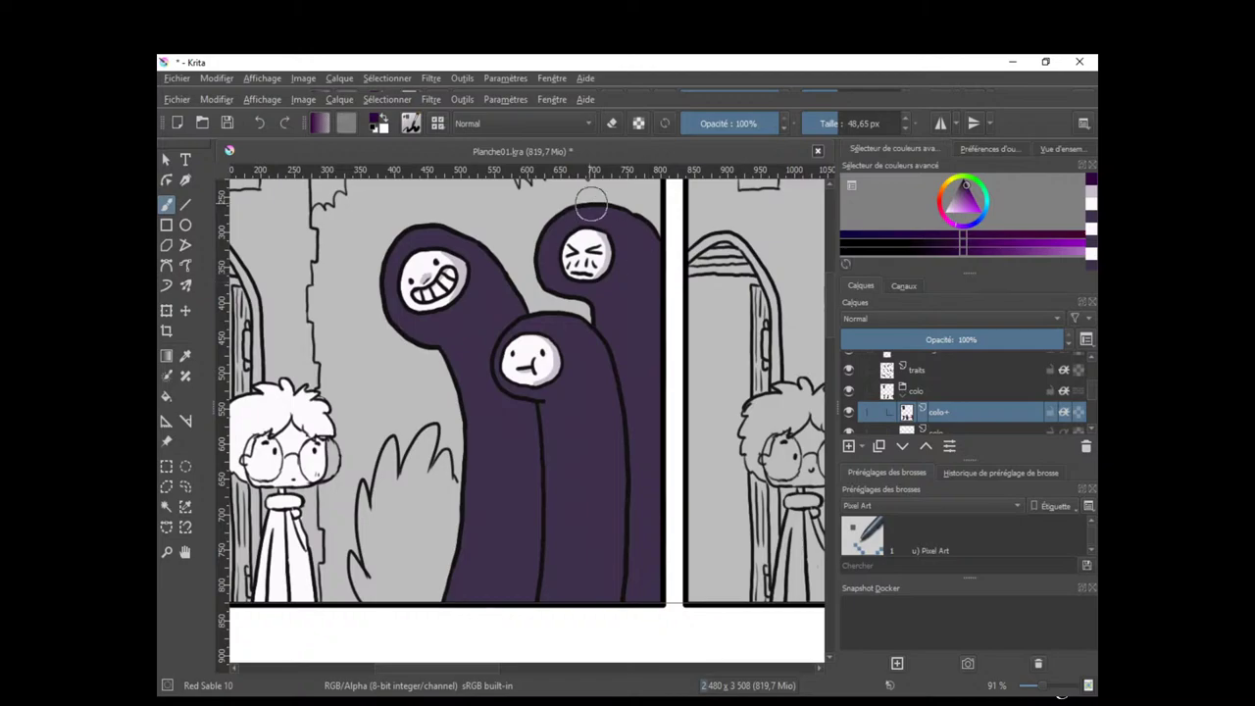
{"action": "mouse_move", "coordinate": [600, 205]}
{"action": "left_mouse_down"}
{"action": "mouse_move", "coordinate": [646, 307]}
{"action": "mouse_move", "coordinate": [660, 559]}
{"action": "mouse_move", "coordinate": [619, 228]}
{"action": "mouse_move", "coordinate": [636, 211]}
{"action": "mouse_move", "coordinate": [651, 316]}
{"action": "mouse_move", "coordinate": [636, 269]}
{"action": "mouse_move", "coordinate": [640, 349]}
{"action": "left_mouse_up"}
{"action": "key", "text": "ctrl+z"}
{"action": "key", "text": "ctrl+z"}
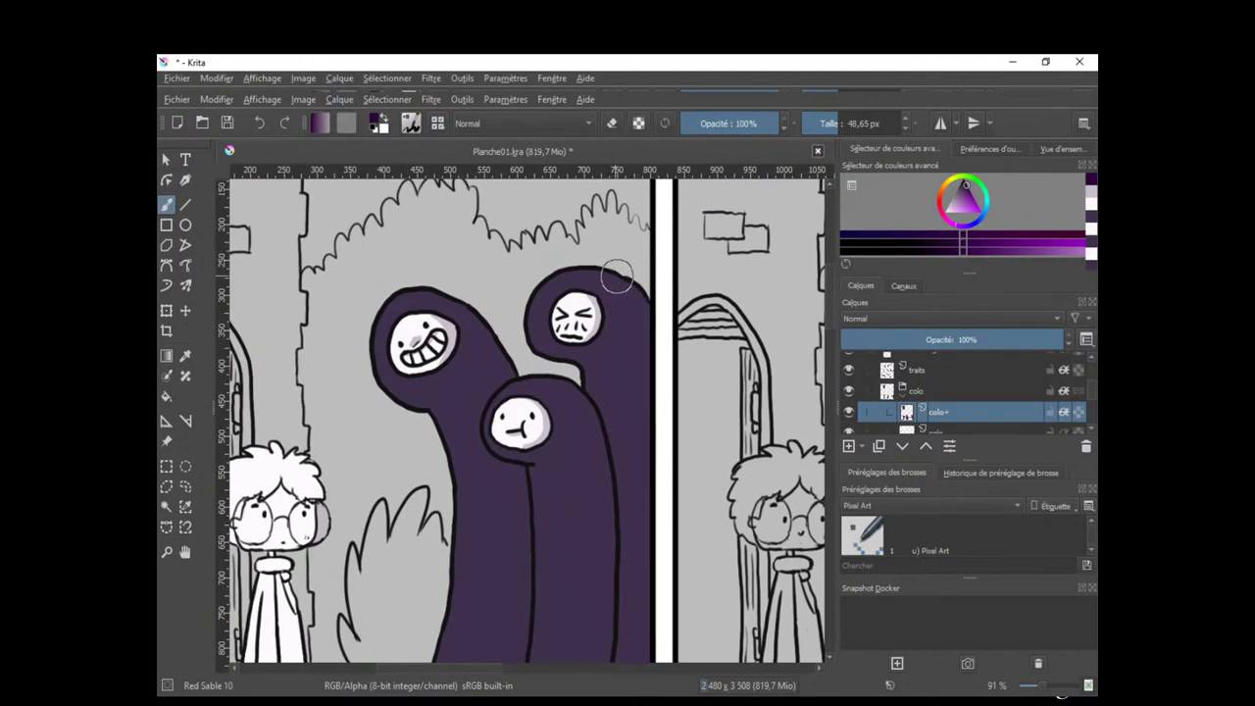
{"action": "mouse_move", "coordinate": [633, 277]}
{"action": "left_mouse_down"}
{"action": "mouse_move", "coordinate": [651, 359]}
{"action": "mouse_move", "coordinate": [663, 592]}
{"action": "mouse_move", "coordinate": [651, 599]}
{"action": "mouse_move", "coordinate": [619, 282]}
{"action": "mouse_move", "coordinate": [622, 386]}
{"action": "mouse_move", "coordinate": [599, 366]}
{"action": "mouse_move", "coordinate": [627, 415]}
{"action": "mouse_move", "coordinate": [624, 642]}
{"action": "left_mouse_up"}
{"action": "scroll", "coordinate": [619, 377], "scroll_direction": "down", "scroll_amount": 1}
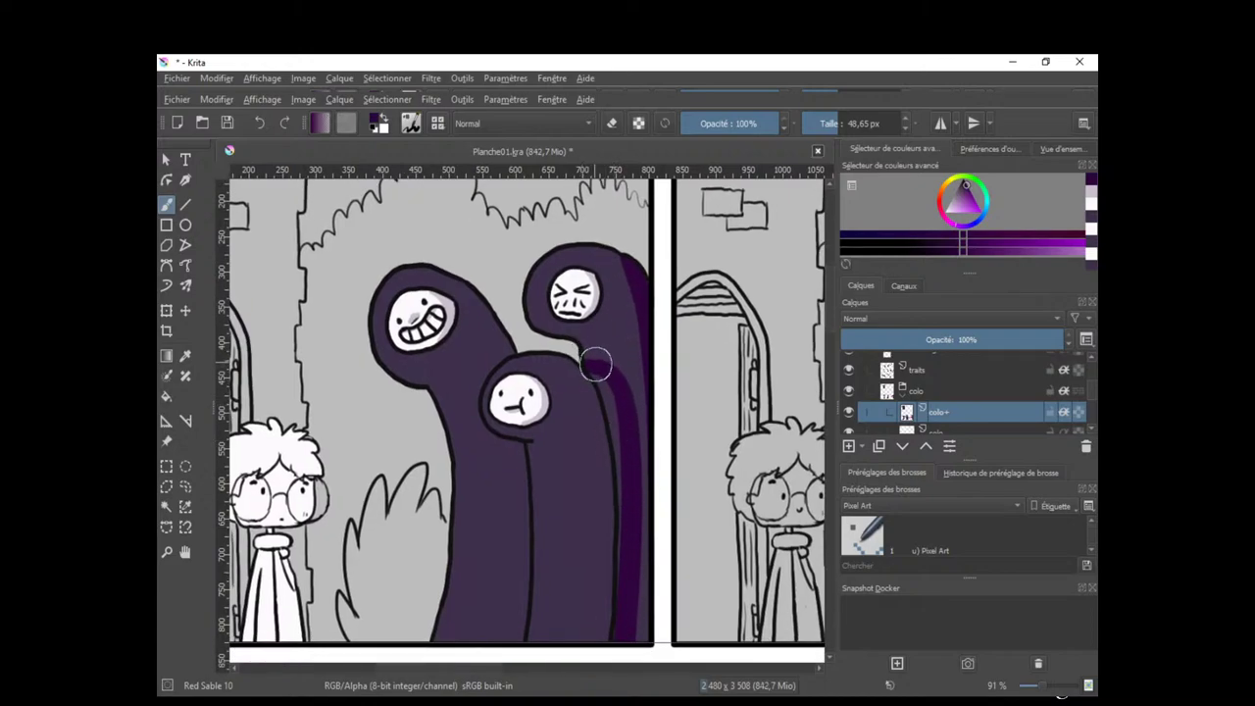
{"action": "left_click_drag", "start_coordinate": [597, 359], "coordinate": [618, 591]}
Paint the deep purple shadow down the front monster's right side and along the back of the grinning monster's head and neck.
{"action": "left_click_drag", "start_coordinate": [574, 364], "coordinate": [597, 585]}
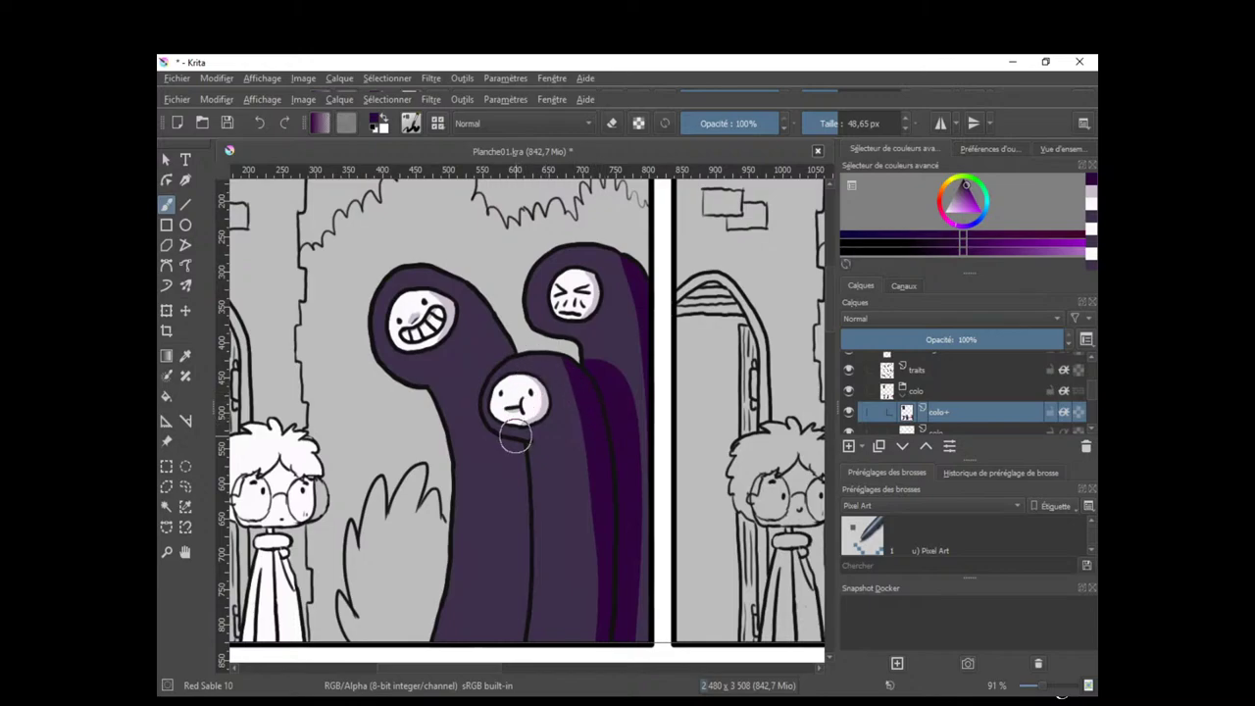
{"action": "left_click_drag", "start_coordinate": [506, 402], "coordinate": [535, 379]}
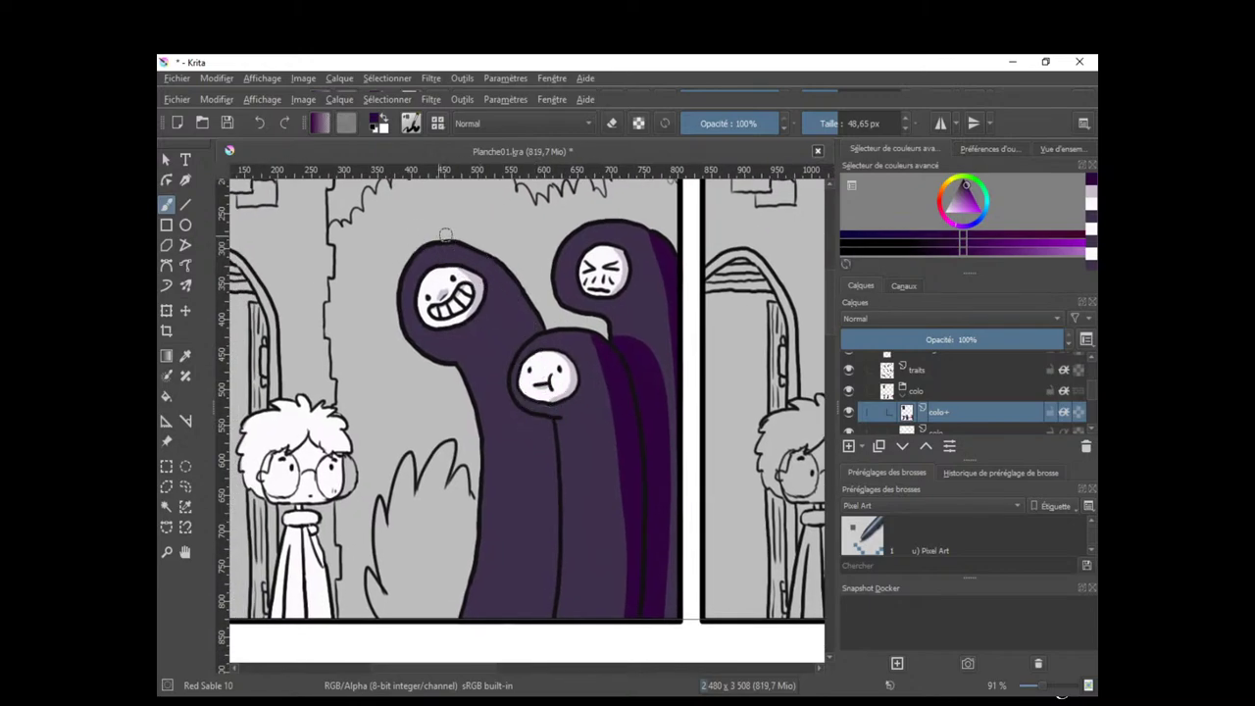
{"action": "mouse_move", "coordinate": [443, 242]}
{"action": "left_mouse_down"}
{"action": "mouse_move", "coordinate": [480, 256]}
{"action": "mouse_move", "coordinate": [526, 322]}
{"action": "mouse_move", "coordinate": [541, 313]}
{"action": "mouse_move", "coordinate": [524, 333]}
{"action": "mouse_move", "coordinate": [544, 317]}
{"action": "mouse_move", "coordinate": [487, 252]}
{"action": "mouse_move", "coordinate": [528, 344]}
{"action": "mouse_move", "coordinate": [460, 222]}
{"action": "mouse_move", "coordinate": [493, 288]}
{"action": "mouse_move", "coordinate": [446, 276]}
{"action": "mouse_move", "coordinate": [491, 310]}
{"action": "mouse_move", "coordinate": [505, 304]}
{"action": "mouse_move", "coordinate": [482, 343]}
{"action": "mouse_move", "coordinate": [517, 281]}
{"action": "left_mouse_up"}
{"action": "left_click_drag", "start_coordinate": [517, 325], "coordinate": [575, 401]}
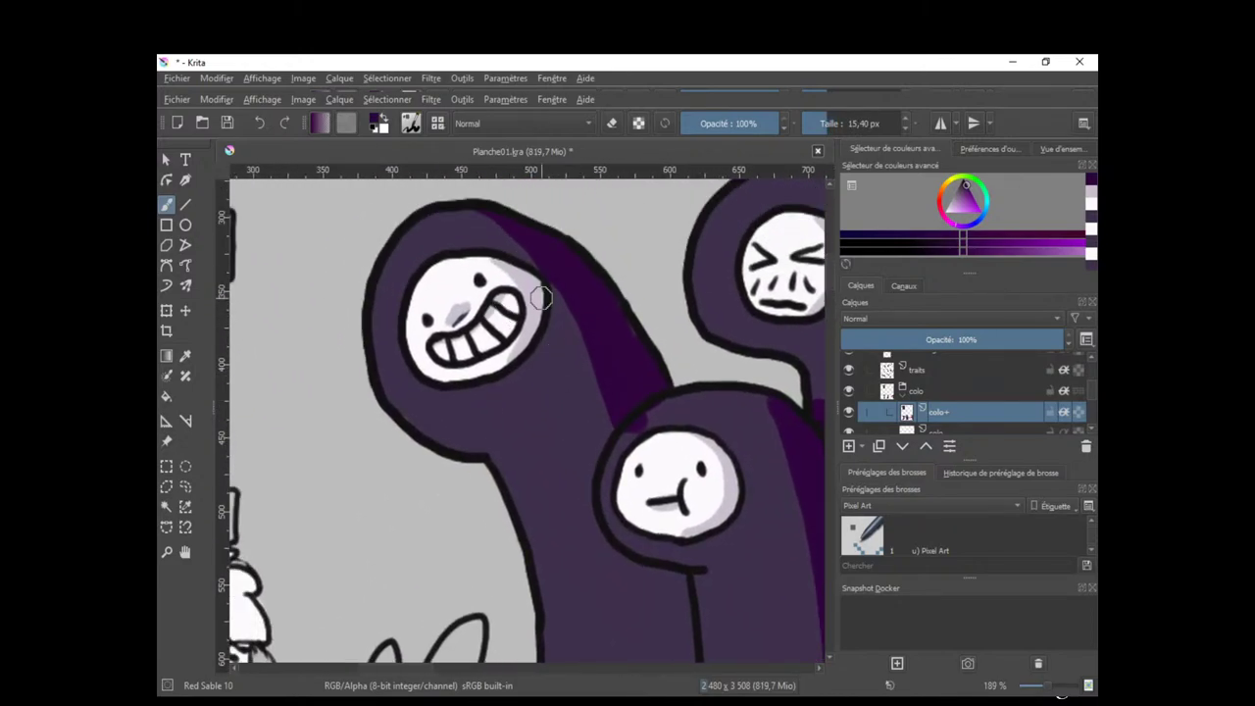
With a 15.40 px brush, add a deep purple shadow beneath the grinning monster's face and refine the edges of its neck shadow.
{"action": "left_click_drag", "start_coordinate": [548, 286], "coordinate": [539, 347]}
{"action": "mouse_move", "coordinate": [434, 385]}
{"action": "left_mouse_down"}
{"action": "mouse_move", "coordinate": [507, 374]}
{"action": "mouse_move", "coordinate": [541, 338]}
{"action": "left_mouse_up"}
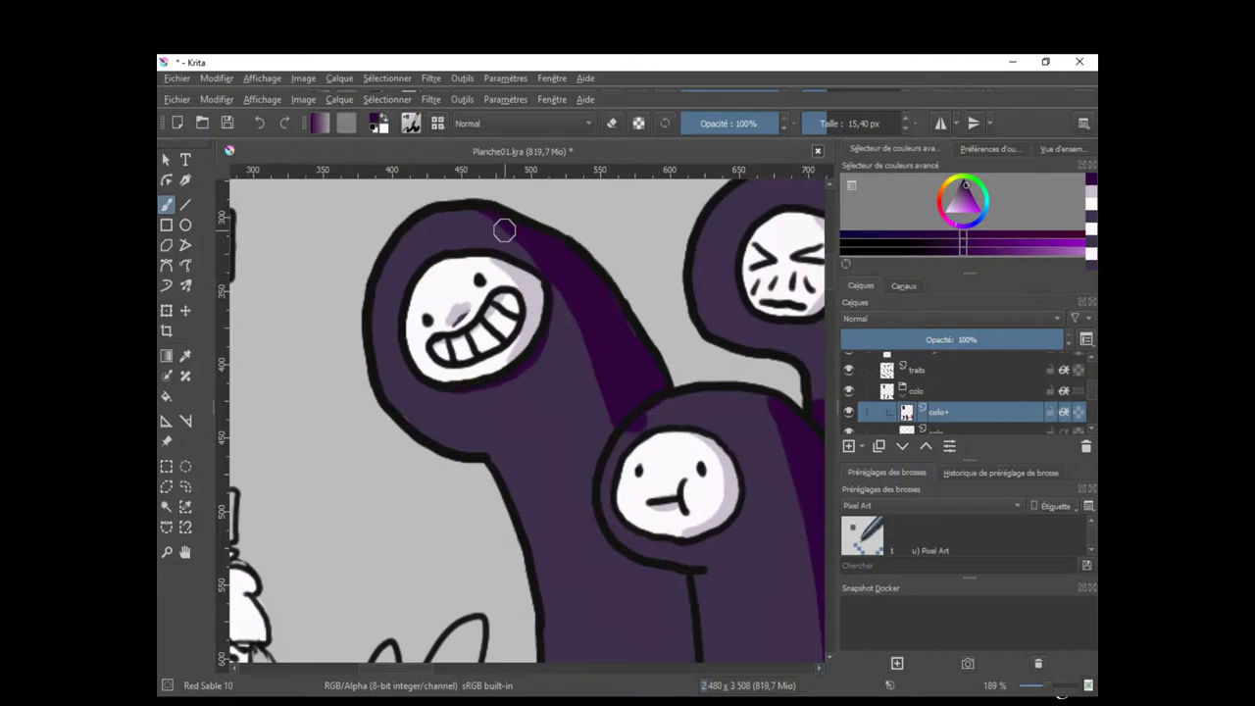
{"action": "mouse_move", "coordinate": [483, 202]}
{"action": "left_mouse_down"}
{"action": "mouse_move", "coordinate": [528, 237]}
{"action": "mouse_move", "coordinate": [589, 330]}
{"action": "mouse_move", "coordinate": [541, 280]}
{"action": "mouse_move", "coordinate": [567, 301]}
{"action": "mouse_move", "coordinate": [578, 334]}
{"action": "left_mouse_up"}
{"action": "left_click_drag", "start_coordinate": [550, 280], "coordinate": [591, 359]}
{"action": "left_click", "coordinate": [495, 239], "text": "ctrl"}
{"action": "mouse_move", "coordinate": [473, 204]}
{"action": "left_mouse_down"}
{"action": "mouse_move", "coordinate": [560, 311]}
{"action": "mouse_move", "coordinate": [513, 222]}
{"action": "mouse_move", "coordinate": [617, 425]}
{"action": "mouse_move", "coordinate": [639, 423]}
{"action": "mouse_move", "coordinate": [613, 376]}
{"action": "mouse_move", "coordinate": [658, 372]}
{"action": "left_mouse_up"}
{"action": "left_click", "coordinate": [630, 404], "text": "ctrl"}
{"action": "left_click", "coordinate": [625, 396], "text": "ctrl"}
{"action": "left_click_drag", "start_coordinate": [731, 416], "coordinate": [623, 334]}
Sample the deep purple shadow, paint it beneath the front monster's face and refine its shadow edge at the top of the head.
{"action": "left_click", "coordinate": [734, 425], "text": "ctrl"}
{"action": "mouse_move", "coordinate": [525, 431]}
{"action": "left_mouse_down"}
{"action": "mouse_move", "coordinate": [597, 434]}
{"action": "mouse_move", "coordinate": [583, 435]}
{"action": "mouse_move", "coordinate": [625, 402]}
{"action": "left_mouse_up"}
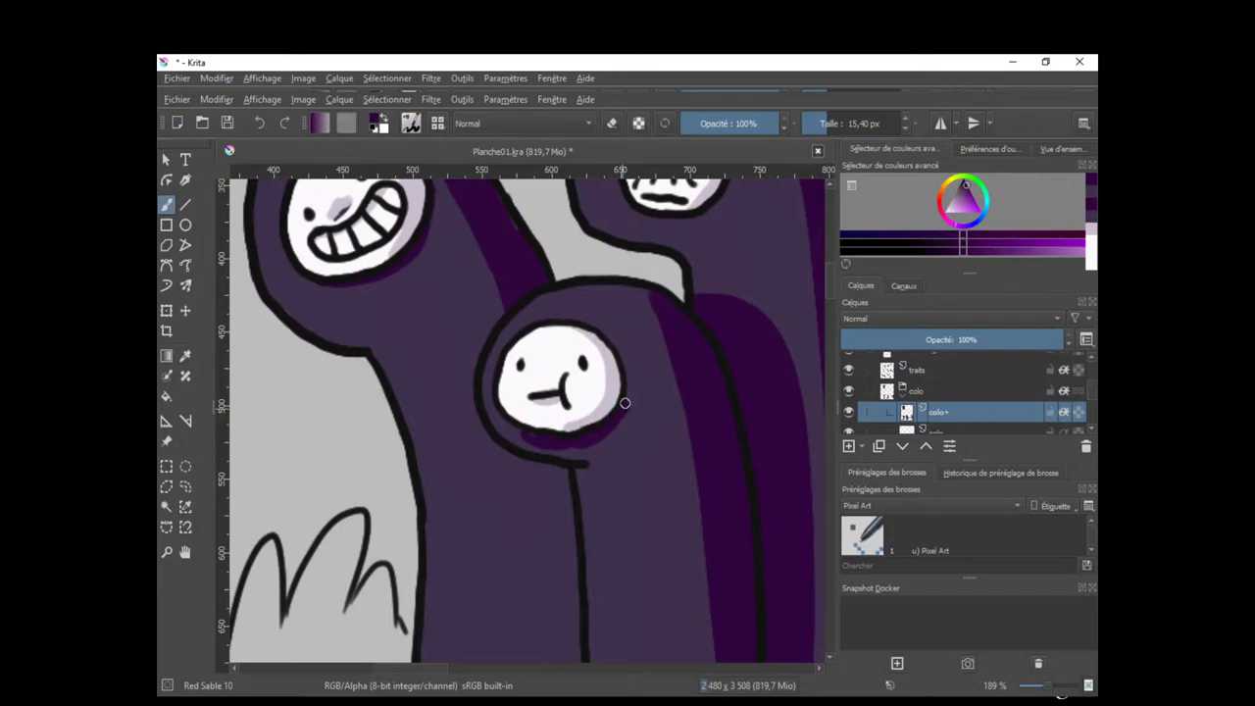
{"action": "left_click", "coordinate": [611, 449], "text": "ctrl"}
{"action": "mouse_move", "coordinate": [523, 437]}
{"action": "left_mouse_down"}
{"action": "mouse_move", "coordinate": [512, 435]}
{"action": "mouse_move", "coordinate": [568, 448]}
{"action": "mouse_move", "coordinate": [618, 428]}
{"action": "mouse_move", "coordinate": [632, 402]}
{"action": "left_mouse_up"}
{"action": "scroll", "coordinate": [664, 418], "scroll_direction": "down", "scroll_amount": 2}
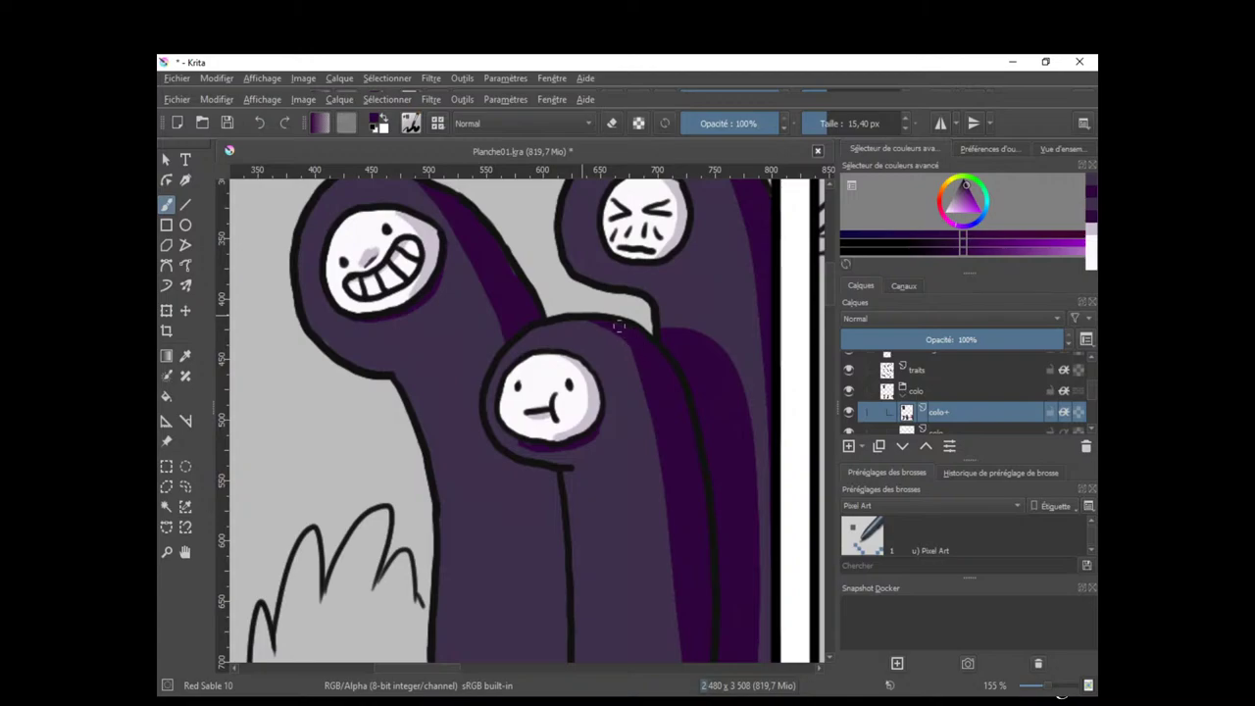
{"action": "left_click_drag", "start_coordinate": [620, 326], "coordinate": [639, 336]}
{"action": "left_click_drag", "start_coordinate": [678, 426], "coordinate": [661, 377]}
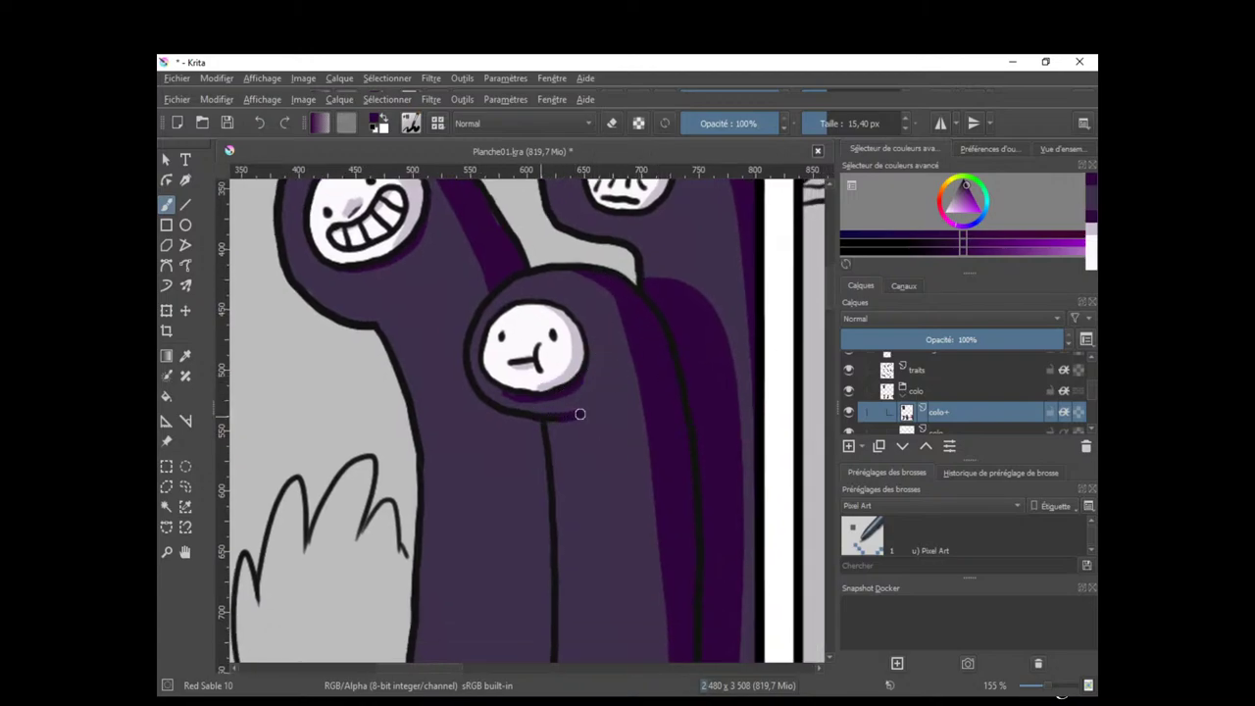
Add a small tapering deep purple shadow beneath the front monster's chin, along its neck line.
{"action": "mouse_move", "coordinate": [580, 414]}
{"action": "left_mouse_down"}
{"action": "mouse_move", "coordinate": [560, 446]}
{"action": "mouse_move", "coordinate": [567, 429]}
{"action": "left_mouse_up"}
{"action": "key", "text": "ctrl+z"}
{"action": "mouse_move", "coordinate": [640, 496]}
{"action": "left_mouse_down"}
{"action": "mouse_move", "coordinate": [540, 594]}
{"action": "mouse_move", "coordinate": [563, 559]}
{"action": "mouse_move", "coordinate": [573, 498]}
{"action": "left_mouse_up"}
{"action": "mouse_move", "coordinate": [571, 433]}
{"action": "left_mouse_down"}
{"action": "mouse_move", "coordinate": [575, 423]}
{"action": "mouse_move", "coordinate": [583, 434]}
{"action": "left_mouse_up"}
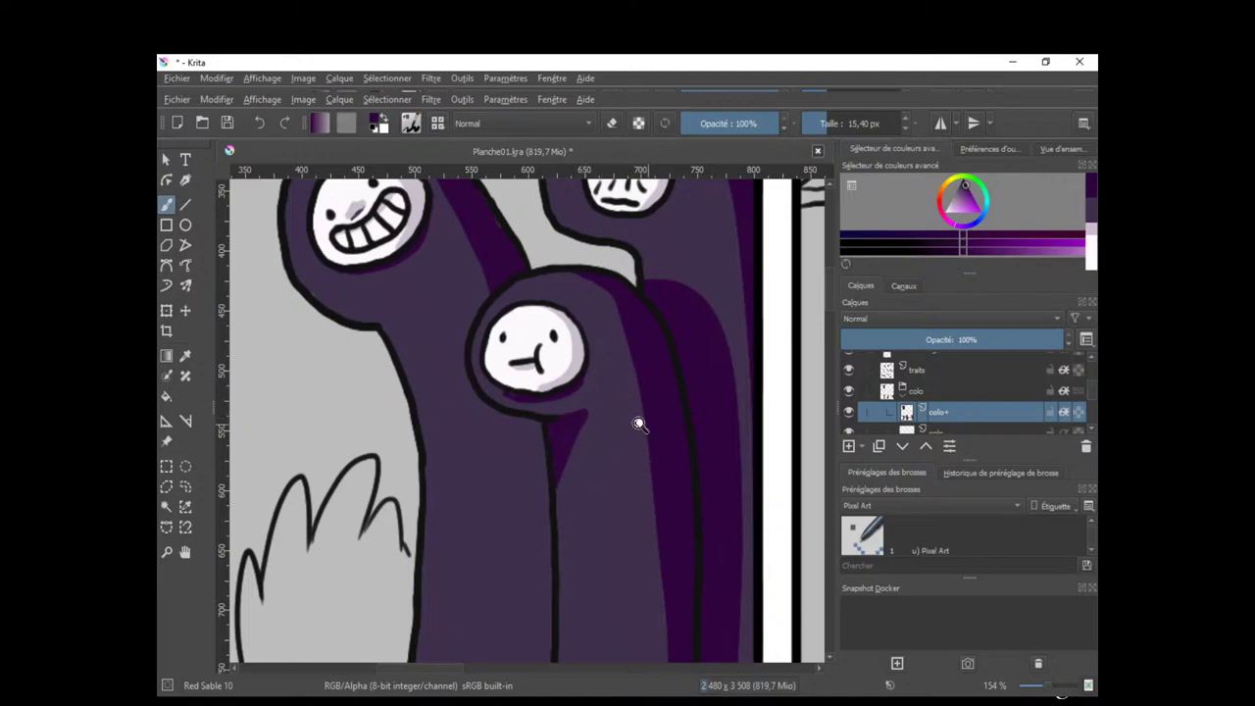
Undo the last stroke on the rear monster and reshape its neck shadow's edge using the sampled body purple.
{"action": "scroll", "coordinate": [638, 421], "scroll_direction": "down", "scroll_amount": 5}
{"action": "scroll", "coordinate": [616, 438], "scroll_direction": "up", "scroll_amount": 4}
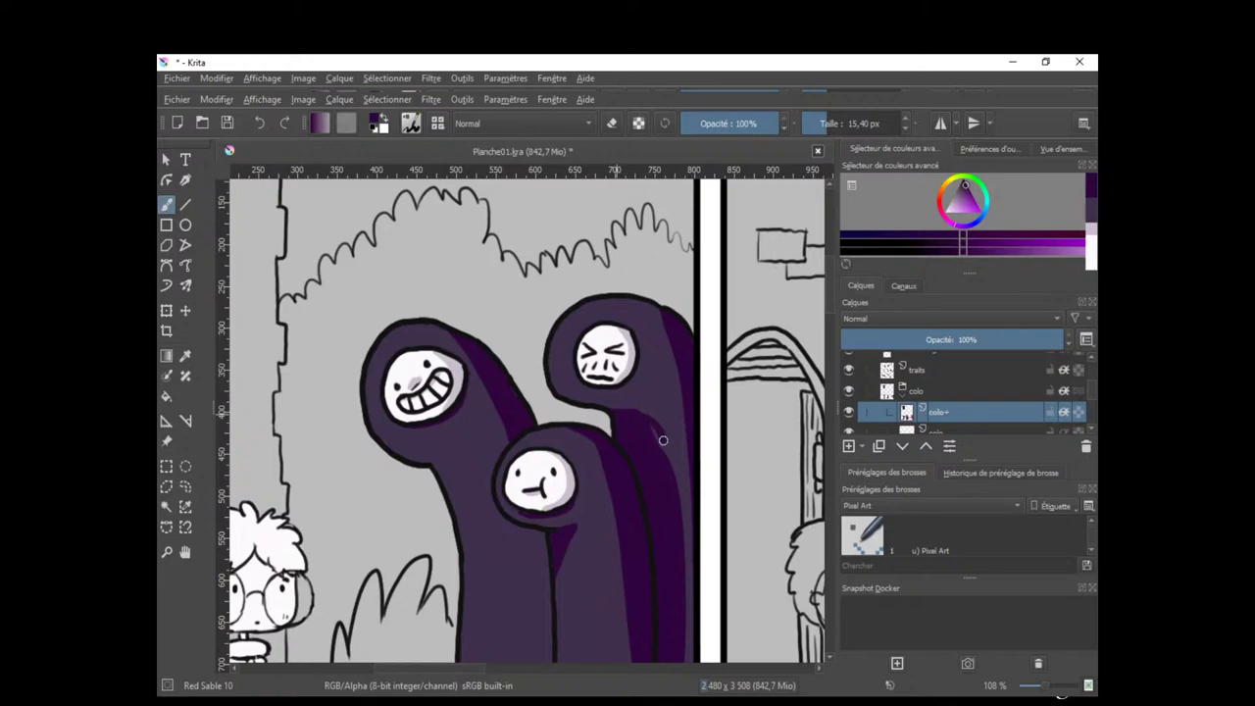
{"action": "key", "text": "ctrl+z"}
{"action": "left_click_drag", "start_coordinate": [638, 409], "coordinate": [663, 468]}
{"action": "left_click", "coordinate": [660, 422], "text": "ctrl"}
{"action": "left_click_drag", "start_coordinate": [660, 413], "coordinate": [654, 441]}
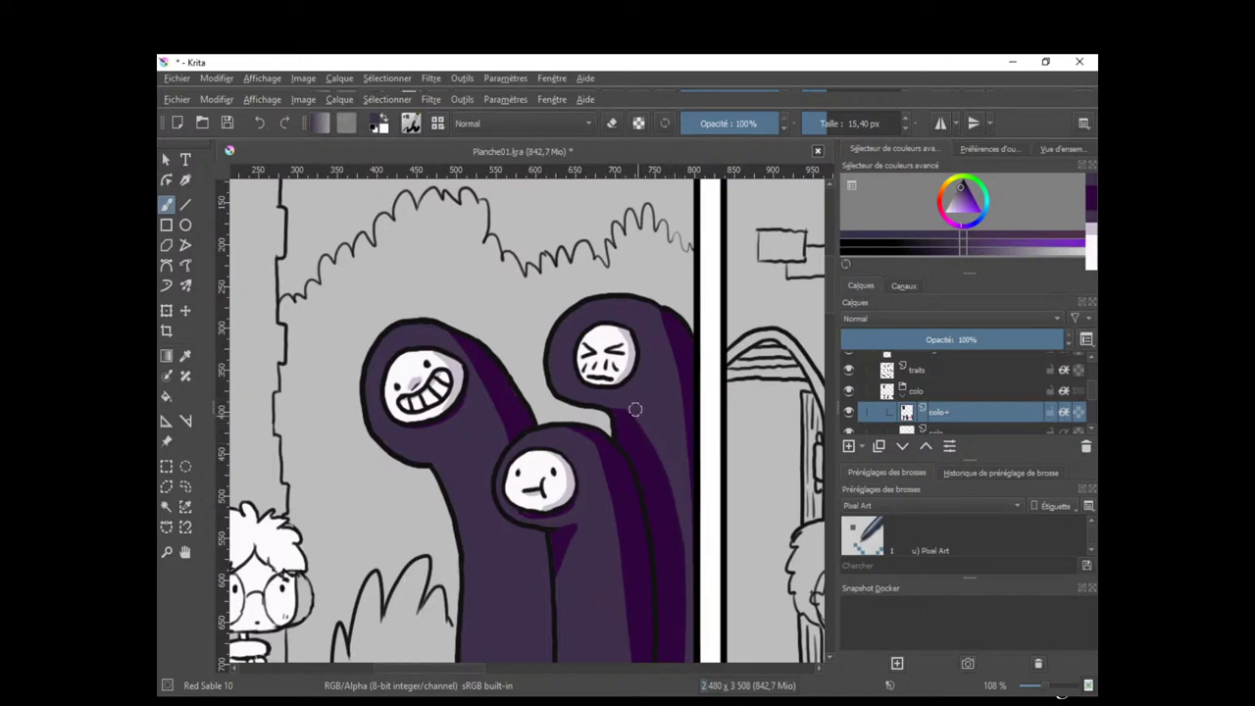
Paint a deep purple shadow strip down the grinning monster's body where it meets the front monster.
{"action": "left_click_drag", "start_coordinate": [666, 544], "coordinate": [656, 481], "text": "space"}
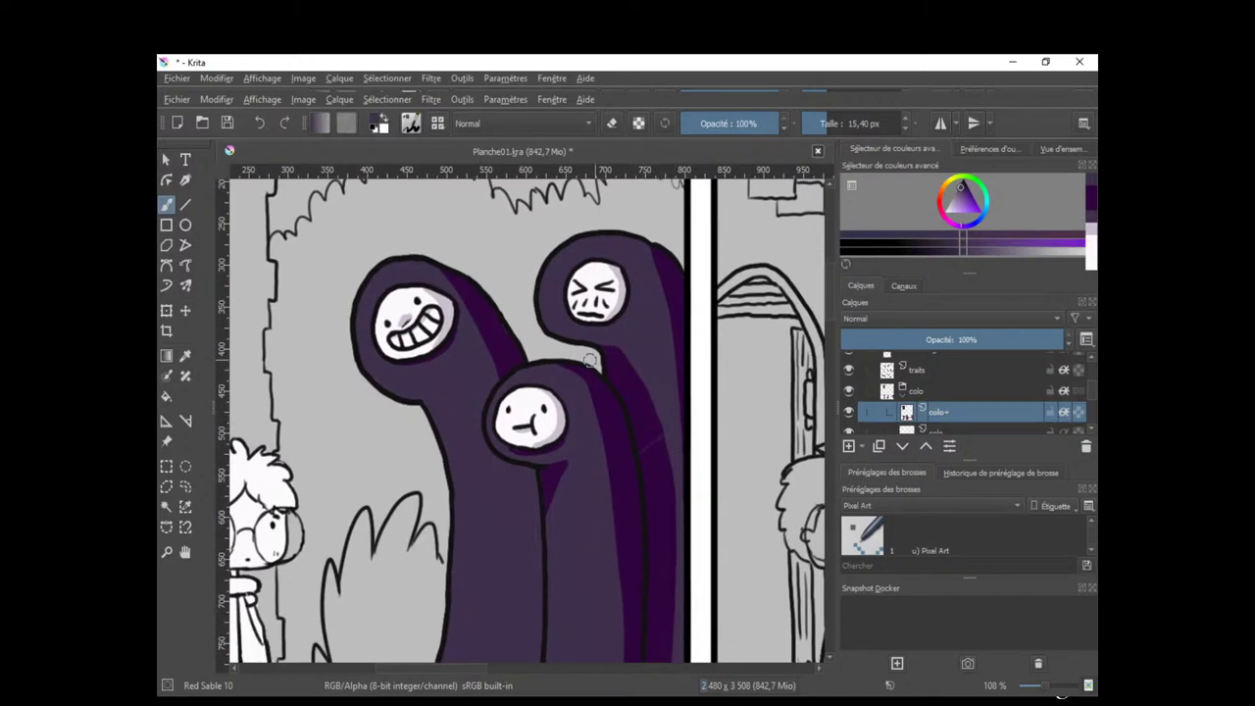
{"action": "mouse_move", "coordinate": [537, 493]}
{"action": "left_mouse_down"}
{"action": "mouse_move", "coordinate": [567, 391]}
{"action": "mouse_move", "coordinate": [568, 600]}
{"action": "left_mouse_up"}
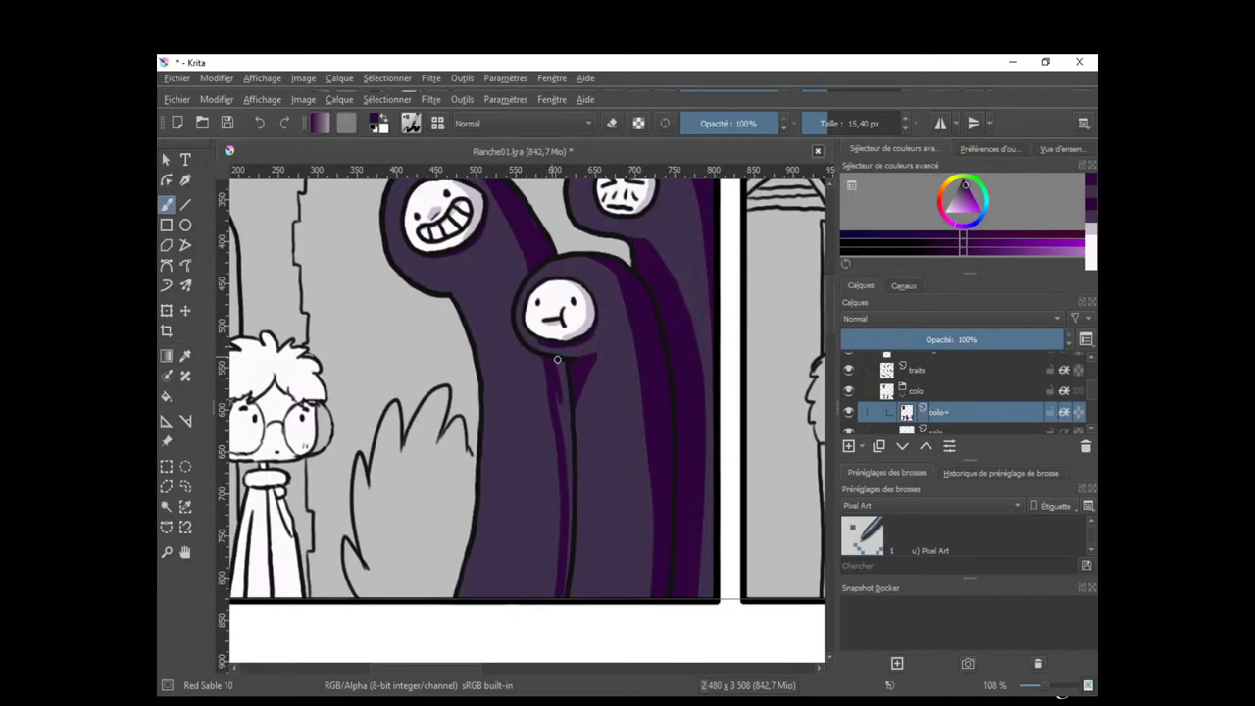
{"action": "left_click_drag", "start_coordinate": [557, 359], "coordinate": [570, 509]}
{"action": "mouse_move", "coordinate": [556, 368]}
{"action": "left_mouse_down"}
{"action": "mouse_move", "coordinate": [576, 388]}
{"action": "mouse_move", "coordinate": [570, 614]}
{"action": "left_mouse_up"}
{"action": "left_click_drag", "start_coordinate": [575, 469], "coordinate": [582, 555]}
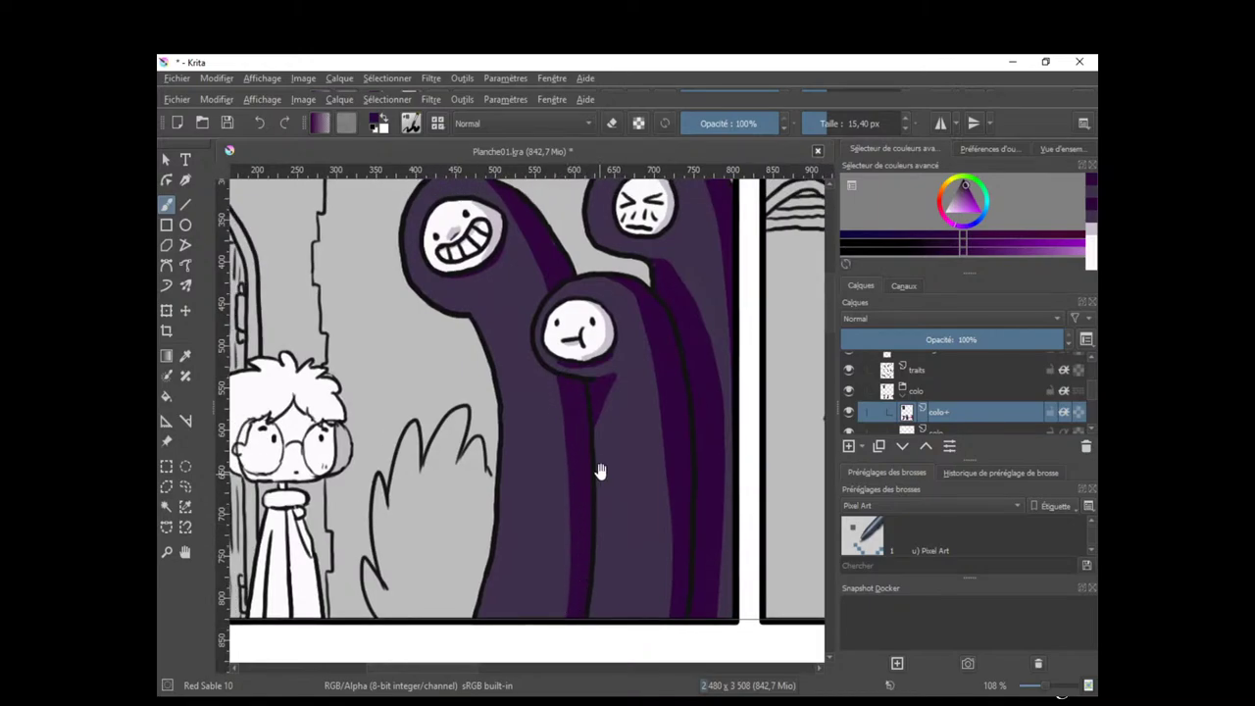
{"action": "mouse_move", "coordinate": [599, 470]}
{"action": "left_mouse_down"}
{"action": "mouse_move", "coordinate": [547, 566]}
{"action": "mouse_move", "coordinate": [600, 489]}
{"action": "left_mouse_up"}
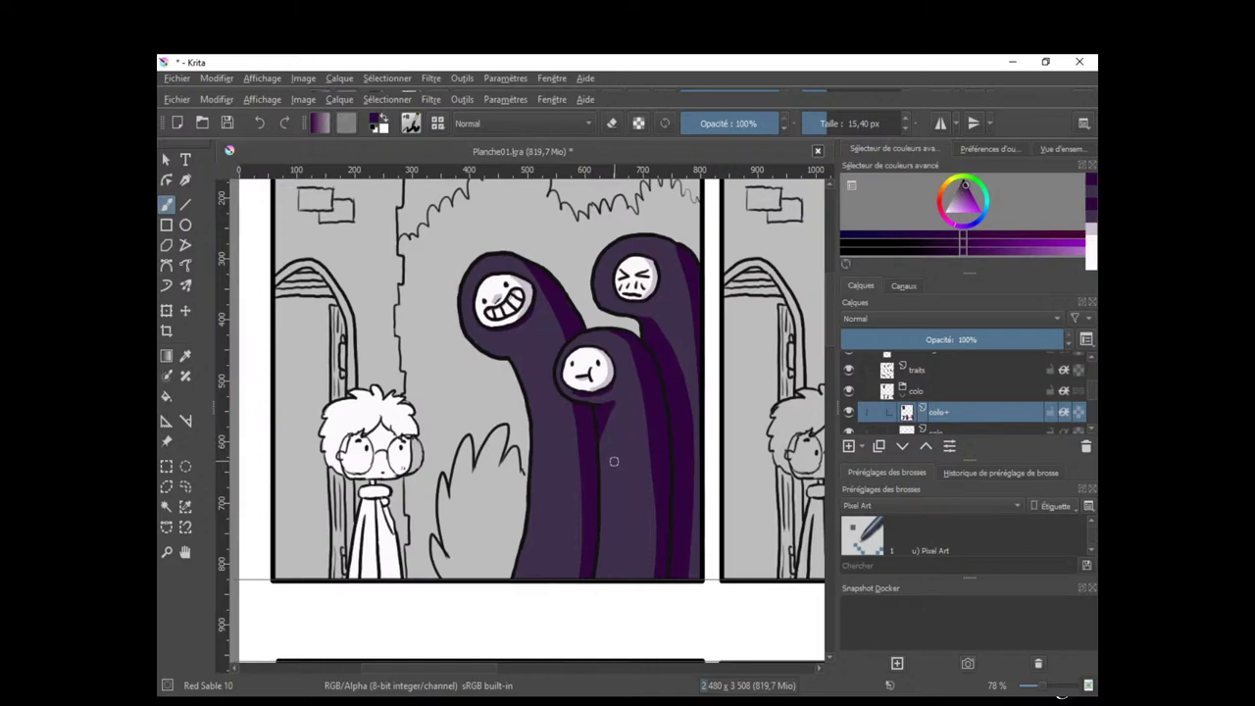
{"action": "left_click_drag", "start_coordinate": [651, 454], "coordinate": [604, 481]}
{"action": "left_click_drag", "start_coordinate": [759, 447], "coordinate": [711, 430]}
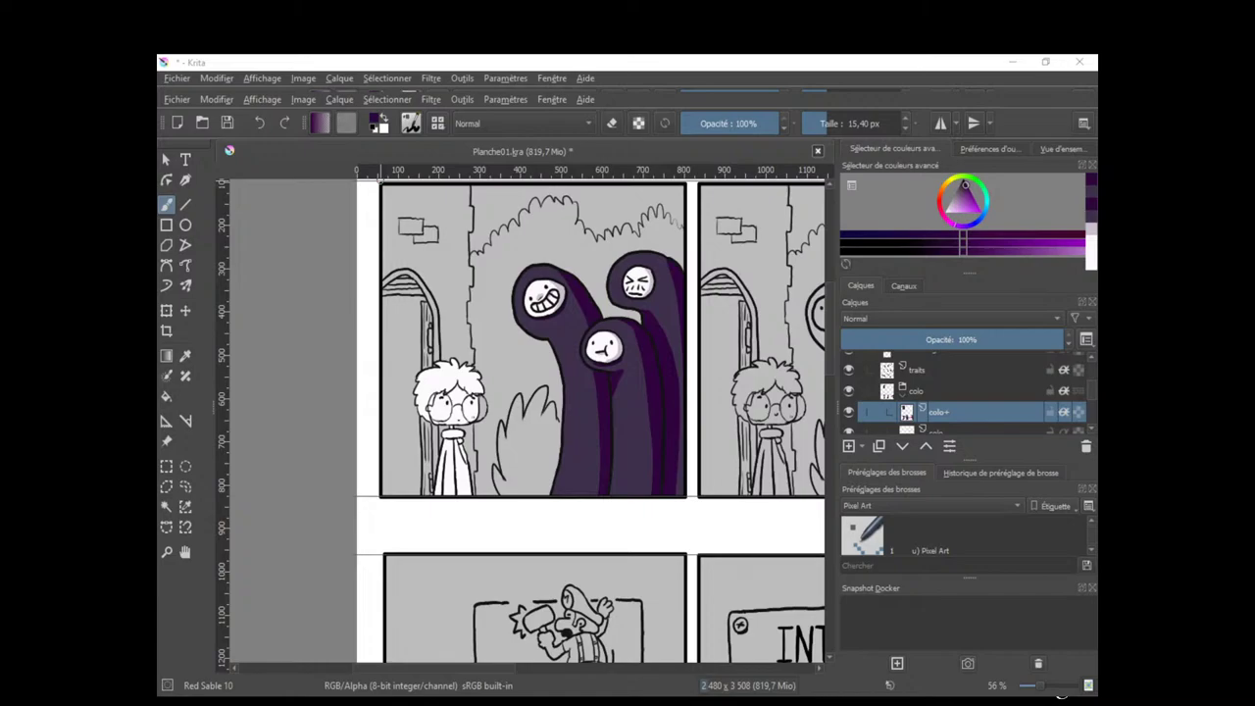
{"action": "left_click_drag", "start_coordinate": [712, 516], "coordinate": [575, 530]}
{"action": "left_click_drag", "start_coordinate": [645, 506], "coordinate": [721, 552]}
{"action": "left_click_drag", "start_coordinate": [649, 573], "coordinate": [664, 550]}
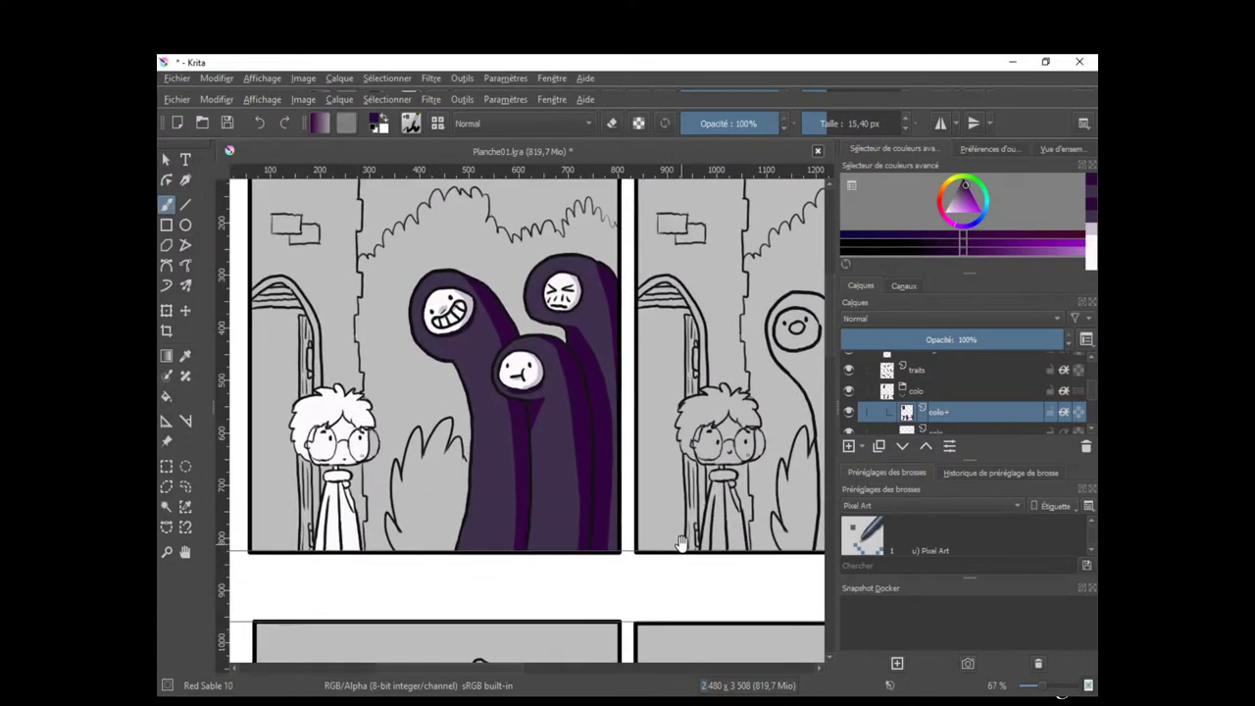
On the traits layer, sample the line black and draw the second-panel boy's raised arm with a 9.70 px brush.
{"action": "mouse_move", "coordinate": [513, 560]}
{"action": "left_mouse_down"}
{"action": "mouse_move", "coordinate": [545, 580]}
{"action": "mouse_move", "coordinate": [614, 559]}
{"action": "mouse_move", "coordinate": [435, 572]}
{"action": "mouse_move", "coordinate": [549, 579]}
{"action": "mouse_move", "coordinate": [406, 596]}
{"action": "left_mouse_up"}
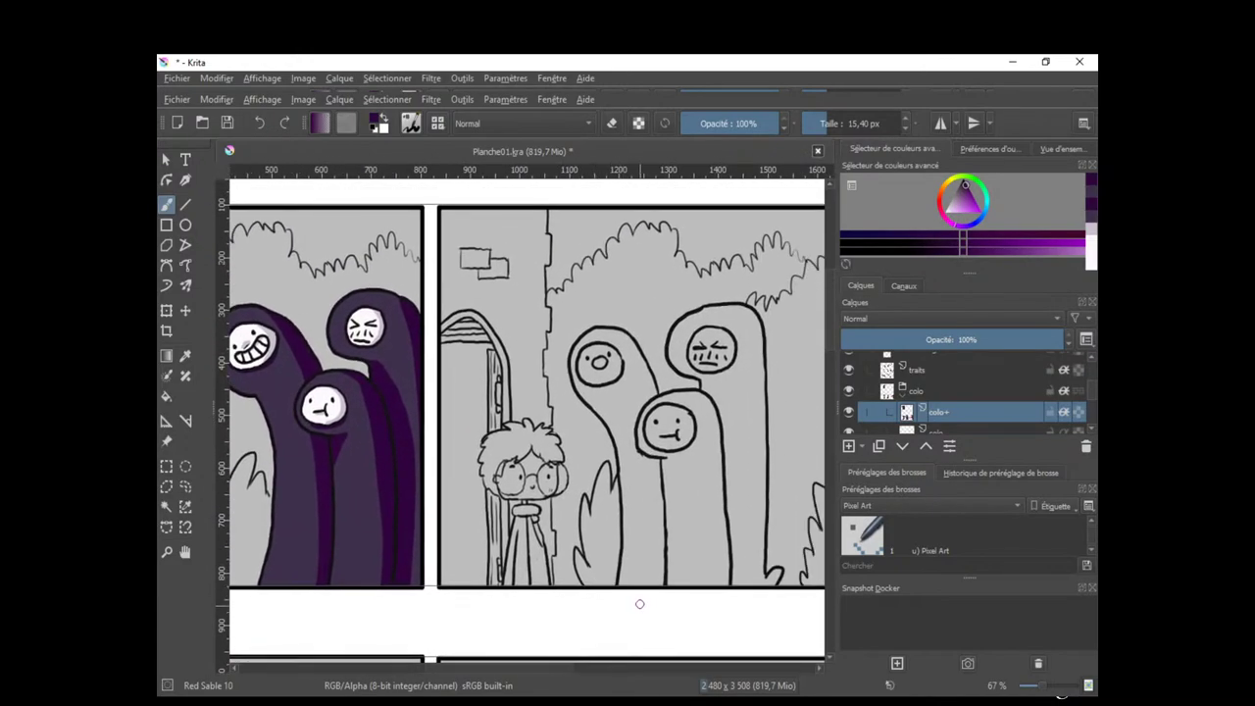
{"action": "mouse_move", "coordinate": [644, 596]}
{"action": "left_mouse_down"}
{"action": "mouse_move", "coordinate": [720, 598]}
{"action": "mouse_move", "coordinate": [570, 588]}
{"action": "mouse_move", "coordinate": [665, 542]}
{"action": "mouse_move", "coordinate": [616, 574]}
{"action": "mouse_move", "coordinate": [577, 516]}
{"action": "mouse_move", "coordinate": [589, 549]}
{"action": "left_mouse_up"}
{"action": "left_click", "coordinate": [939, 370]}
{"action": "left_click", "coordinate": [569, 551], "text": "ctrl"}
{"action": "left_click", "coordinate": [564, 555], "text": "ctrl"}
{"action": "left_click_drag", "start_coordinate": [585, 550], "coordinate": [624, 566]}
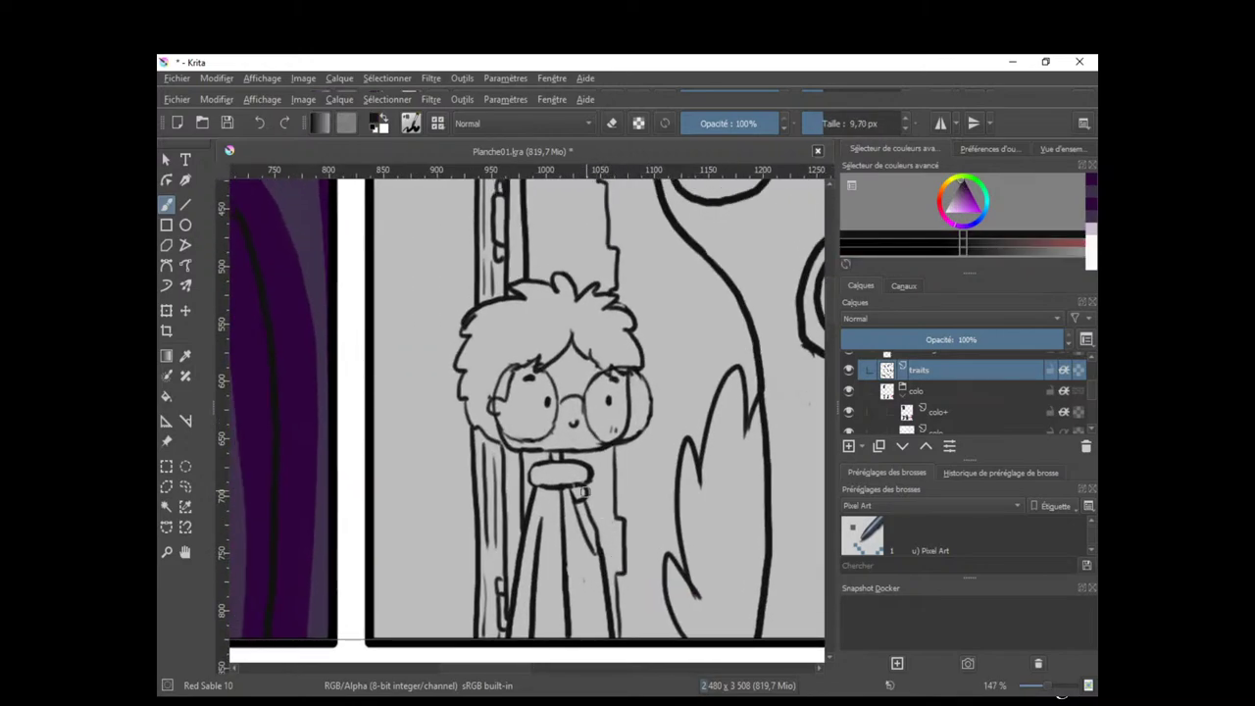
{"action": "mouse_move", "coordinate": [584, 503]}
{"action": "left_mouse_down"}
{"action": "mouse_move", "coordinate": [613, 490]}
{"action": "mouse_move", "coordinate": [617, 472]}
{"action": "mouse_move", "coordinate": [625, 529]}
{"action": "mouse_move", "coordinate": [649, 504]}
{"action": "left_mouse_up"}
{"action": "key", "text": "ctrl+z"}
{"action": "key", "text": "ctrl+z"}
{"action": "key", "text": "ctrl+z"}
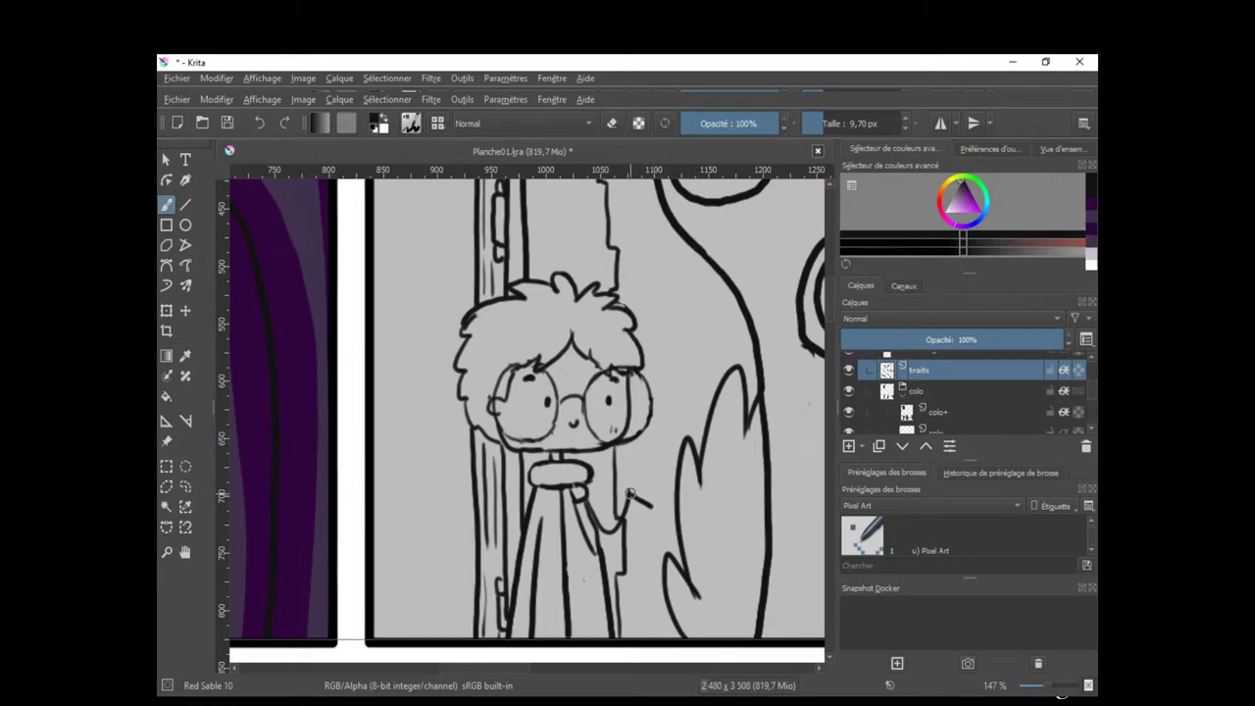
Draw the cuff and underside of the boy's raised sleeve, erasing stray lines and the wall edge crossing it.
{"action": "left_click_drag", "start_coordinate": [630, 494], "coordinate": [648, 533]}
{"action": "key", "text": "e"}
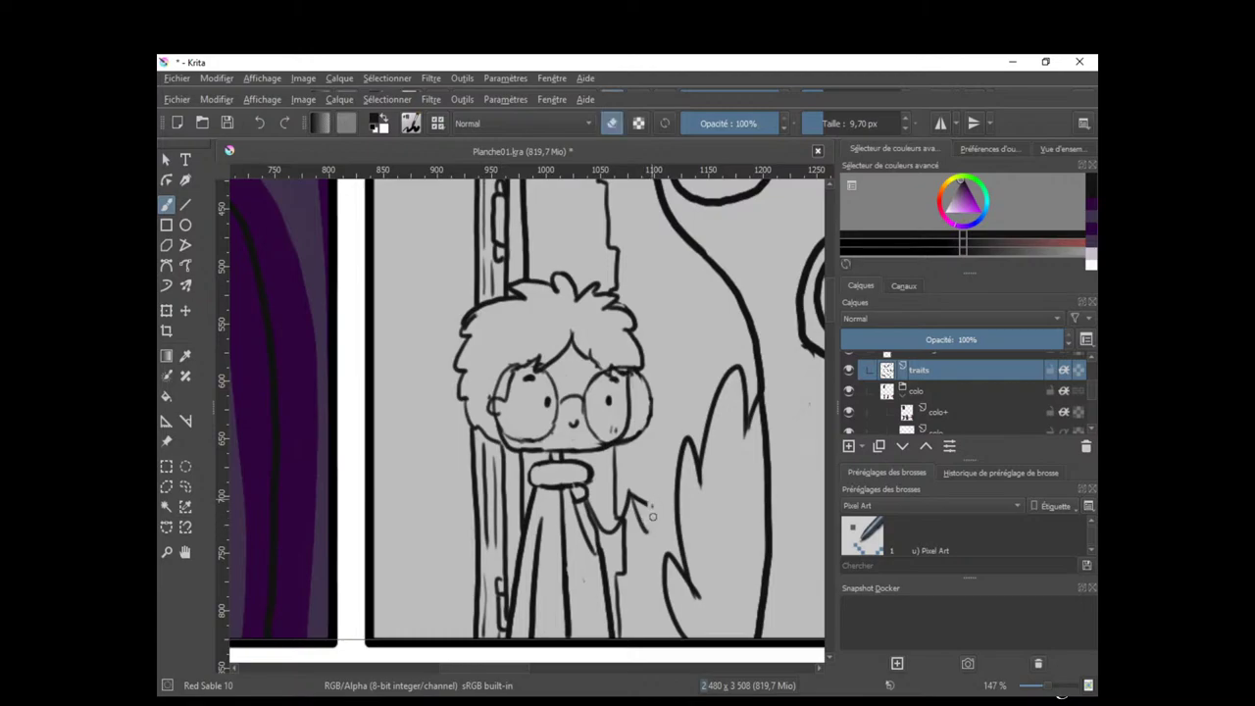
{"action": "mouse_move", "coordinate": [628, 492]}
{"action": "left_mouse_down"}
{"action": "mouse_move", "coordinate": [647, 530]}
{"action": "mouse_move", "coordinate": [602, 444]}
{"action": "mouse_move", "coordinate": [639, 520]}
{"action": "mouse_move", "coordinate": [626, 521]}
{"action": "mouse_move", "coordinate": [618, 557]}
{"action": "mouse_move", "coordinate": [616, 491]}
{"action": "mouse_move", "coordinate": [644, 529]}
{"action": "mouse_move", "coordinate": [628, 554]}
{"action": "left_mouse_up"}
{"action": "key", "text": "e"}
{"action": "key", "text": "e"}
{"action": "key", "text": "e"}
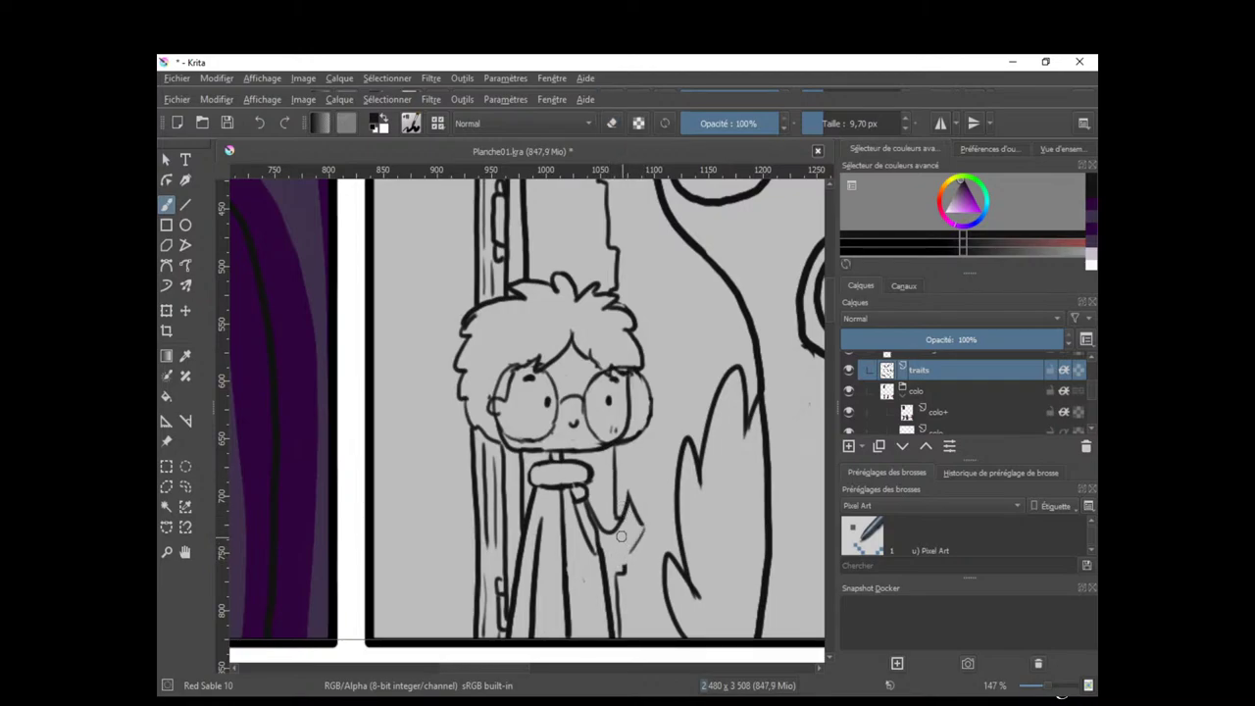
{"action": "key", "text": "ctrl+z"}
{"action": "key", "text": "e"}
{"action": "key", "text": "e"}
{"action": "left_click_drag", "start_coordinate": [614, 563], "coordinate": [645, 533]}
{"action": "key", "text": "ctrl+z"}
Draw the boy's open waving hand above the cuff with a 6.87 px brush and tidy the palm's outer edge.
{"action": "left_click_drag", "start_coordinate": [636, 462], "coordinate": [639, 487]}
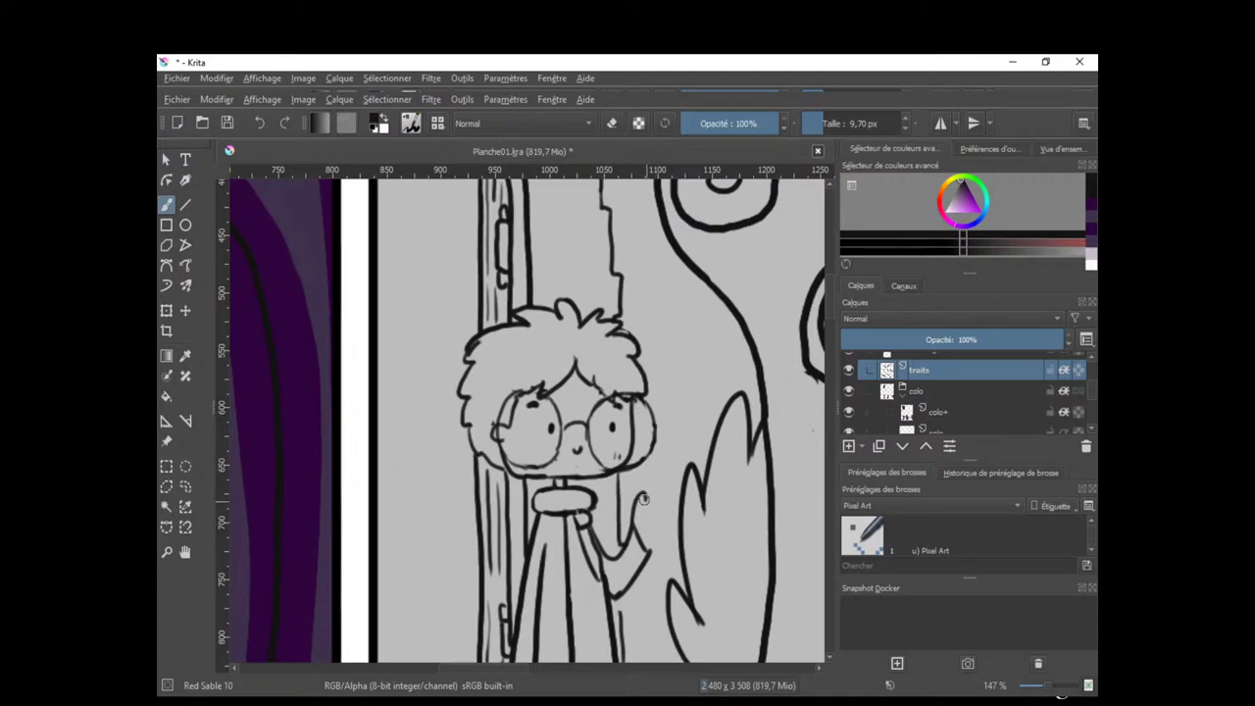
{"action": "key", "text": "bracketleft"}
{"action": "key", "text": "ctrl+z"}
{"action": "left_click_drag", "start_coordinate": [629, 501], "coordinate": [645, 485]}
{"action": "mouse_move", "coordinate": [662, 494]}
{"action": "left_mouse_down"}
{"action": "mouse_move", "coordinate": [661, 516]}
{"action": "mouse_move", "coordinate": [638, 521]}
{"action": "left_mouse_up"}
{"action": "key", "text": "ctrl+z"}
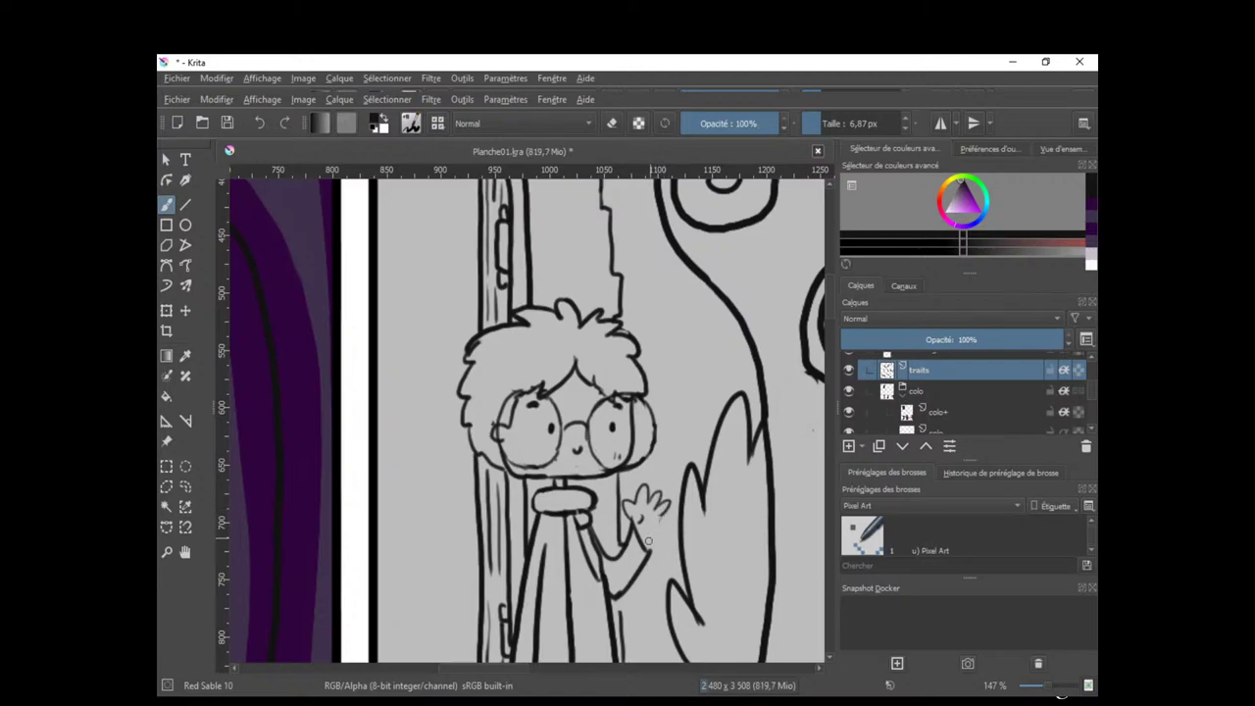
{"action": "left_click_drag", "start_coordinate": [644, 547], "coordinate": [649, 532]}
{"action": "key", "text": "e"}
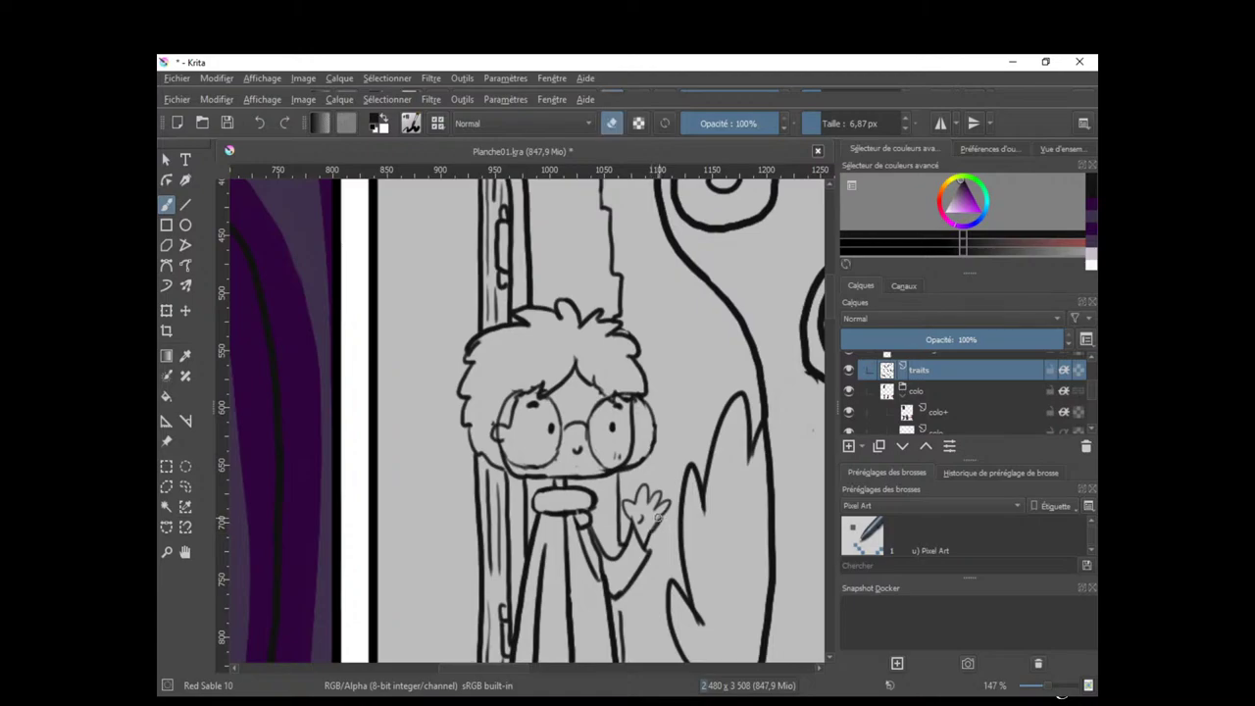
{"action": "left_click_drag", "start_coordinate": [665, 511], "coordinate": [652, 530]}
{"action": "key", "text": "e"}
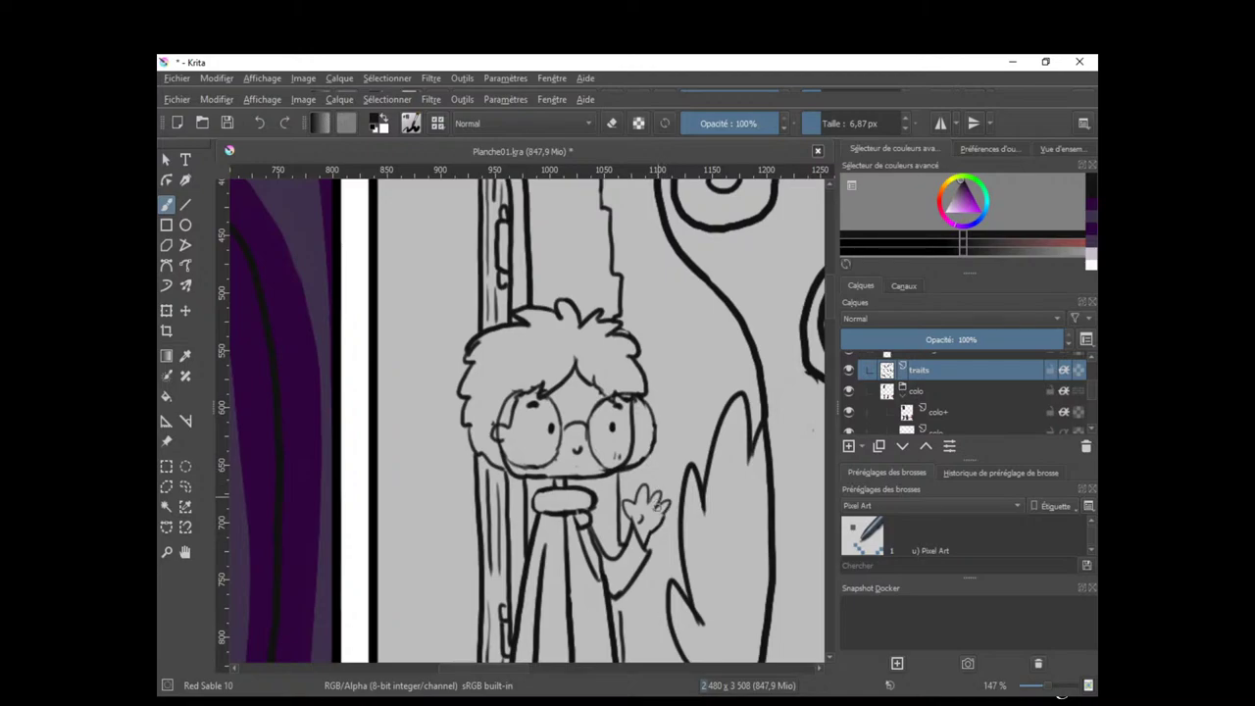
Erase the waving hand's thumb outline and redraw it.
{"action": "key", "text": "e"}
{"action": "left_click_drag", "start_coordinate": [623, 510], "coordinate": [622, 498]}
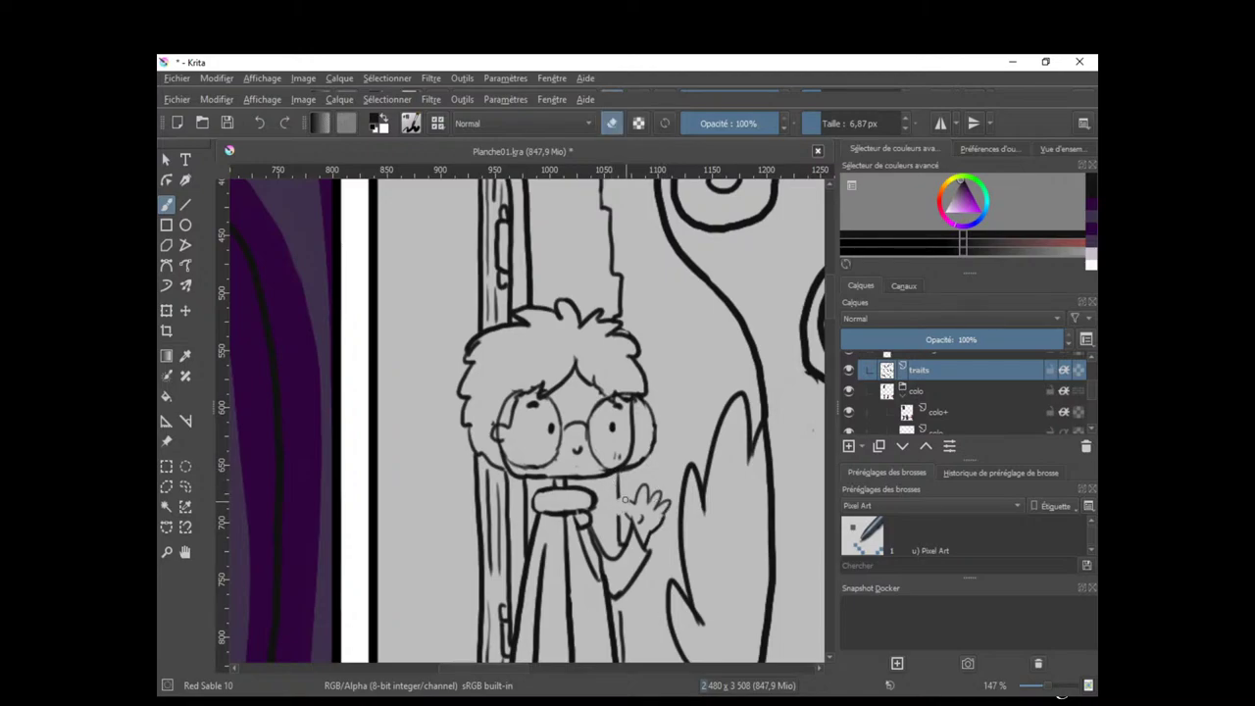
{"action": "key", "text": "e"}
{"action": "key", "text": "ctrl+z"}
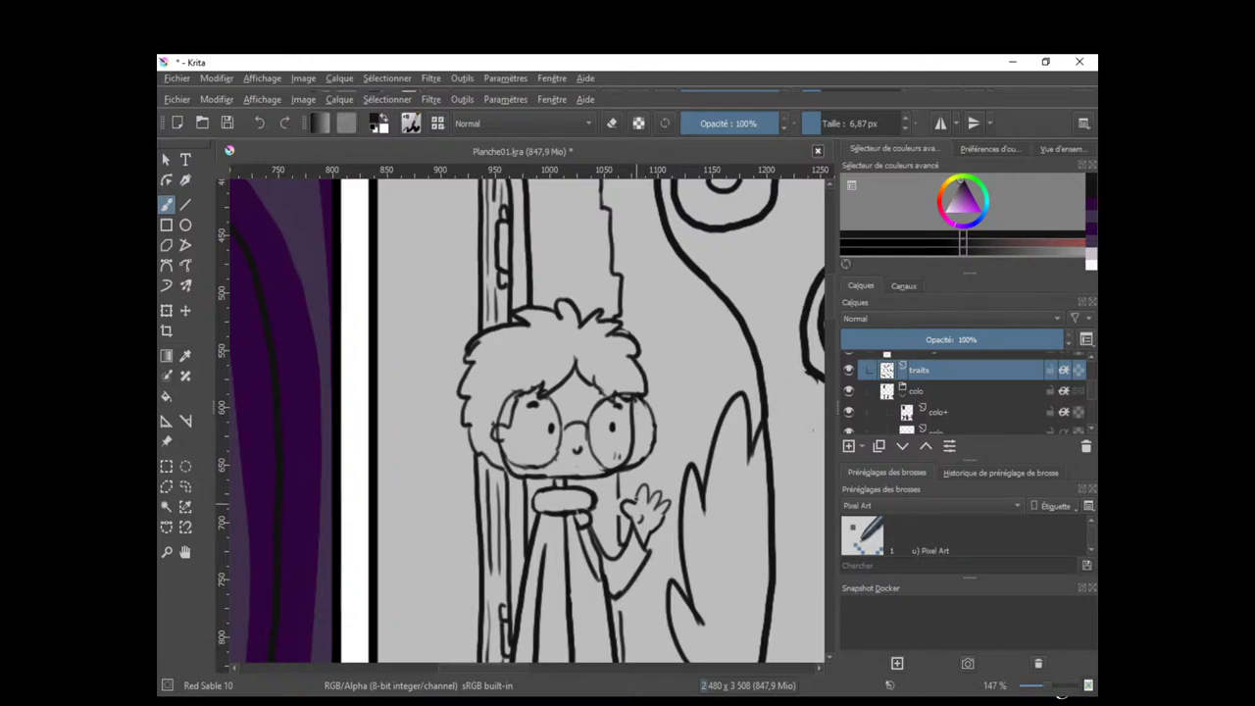
{"action": "key", "text": "e"}
{"action": "key", "text": "e"}
{"action": "key", "text": "e"}
{"action": "key", "text": "e"}
Erase the waving hand's outer fingers and redraw them closer together.
{"action": "left_click_drag", "start_coordinate": [659, 516], "coordinate": [610, 621]}
{"action": "left_click_drag", "start_coordinate": [708, 559], "coordinate": [668, 475]}
{"action": "left_click_drag", "start_coordinate": [676, 526], "coordinate": [666, 506]}
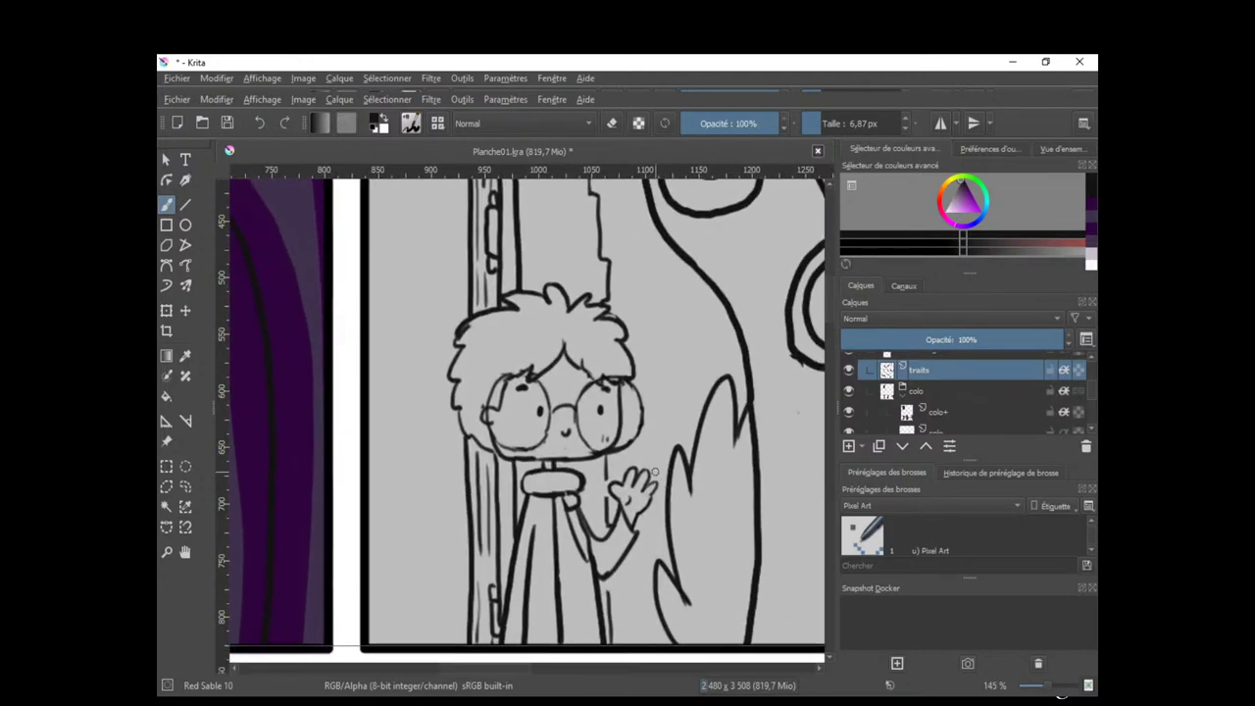
{"action": "key", "text": "e"}
{"action": "key", "text": "e"}
{"action": "key", "text": "e"}
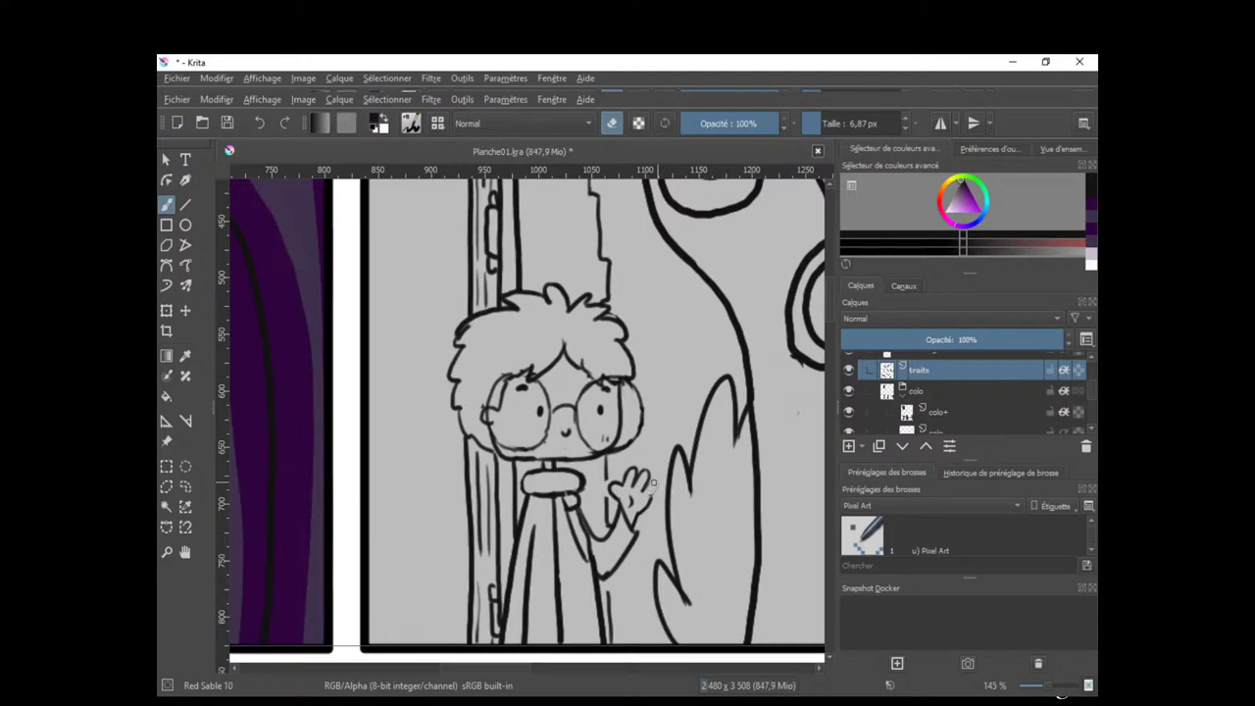
{"action": "key", "text": "e"}
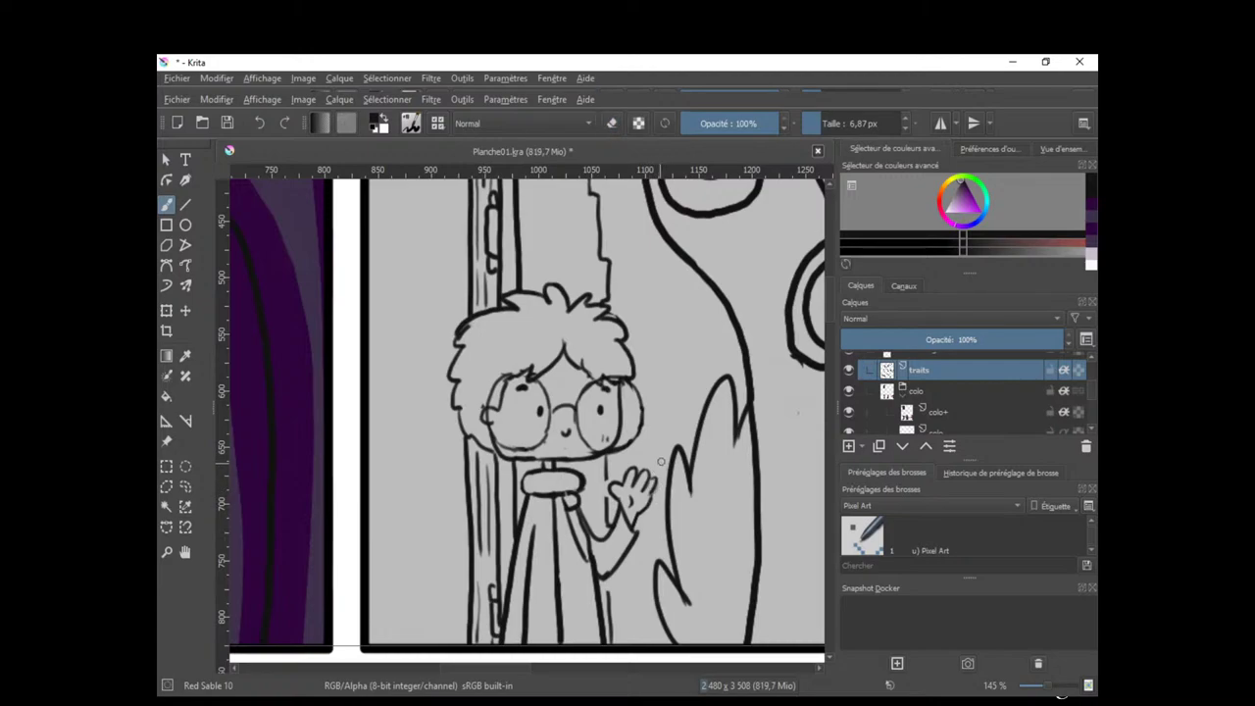
{"action": "key", "text": "e"}
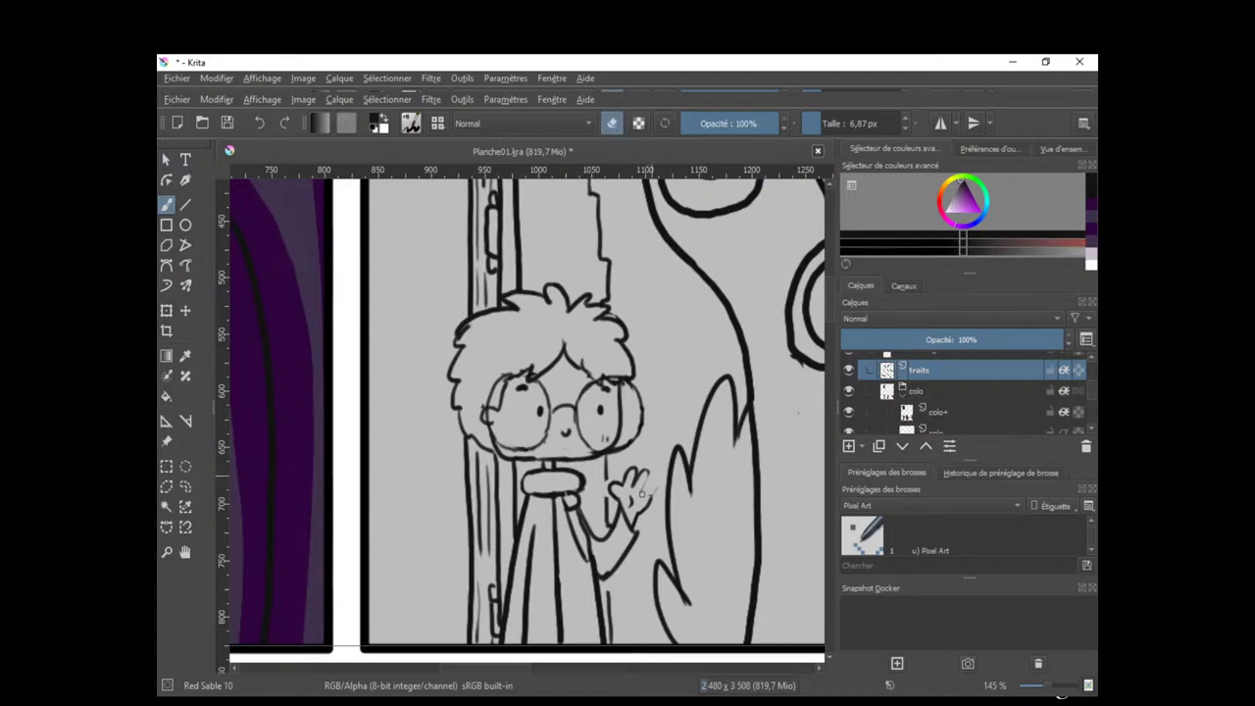
{"action": "key", "text": "e"}
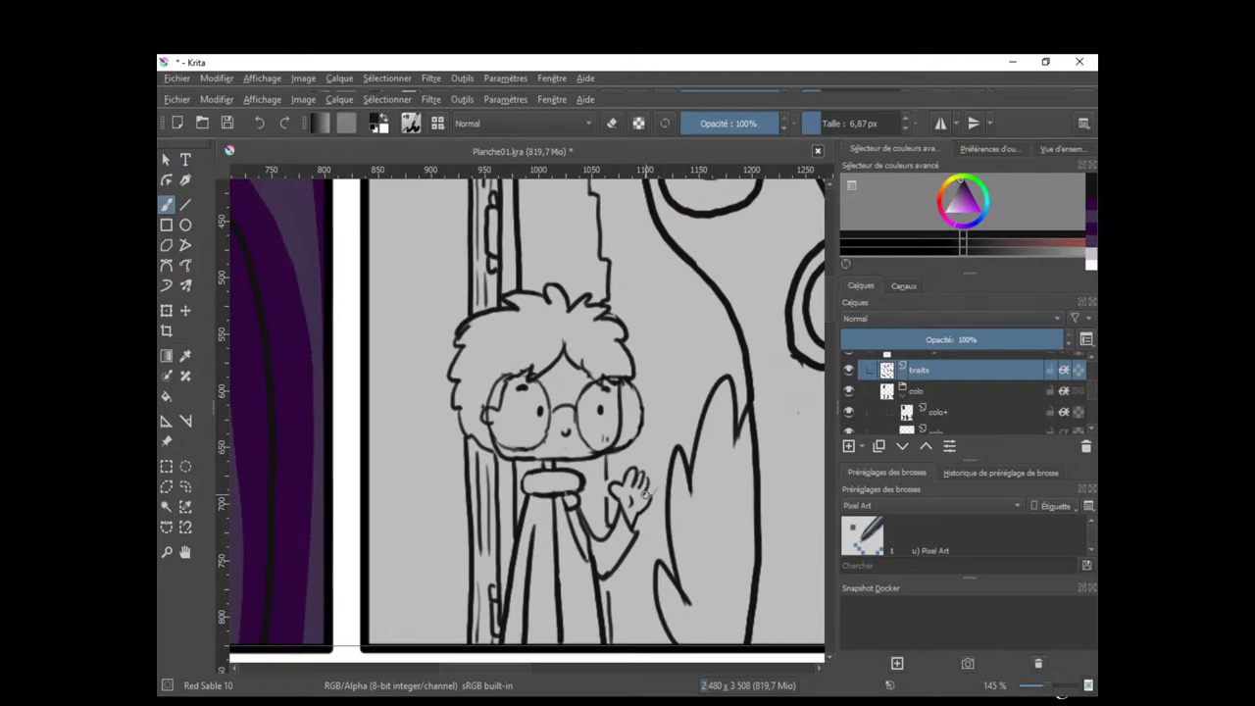
Trim the palm's outer edge near the wrist and rework the thumb side of the waving hand.
{"action": "key", "text": "e"}
{"action": "left_click_drag", "start_coordinate": [643, 508], "coordinate": [635, 520]}
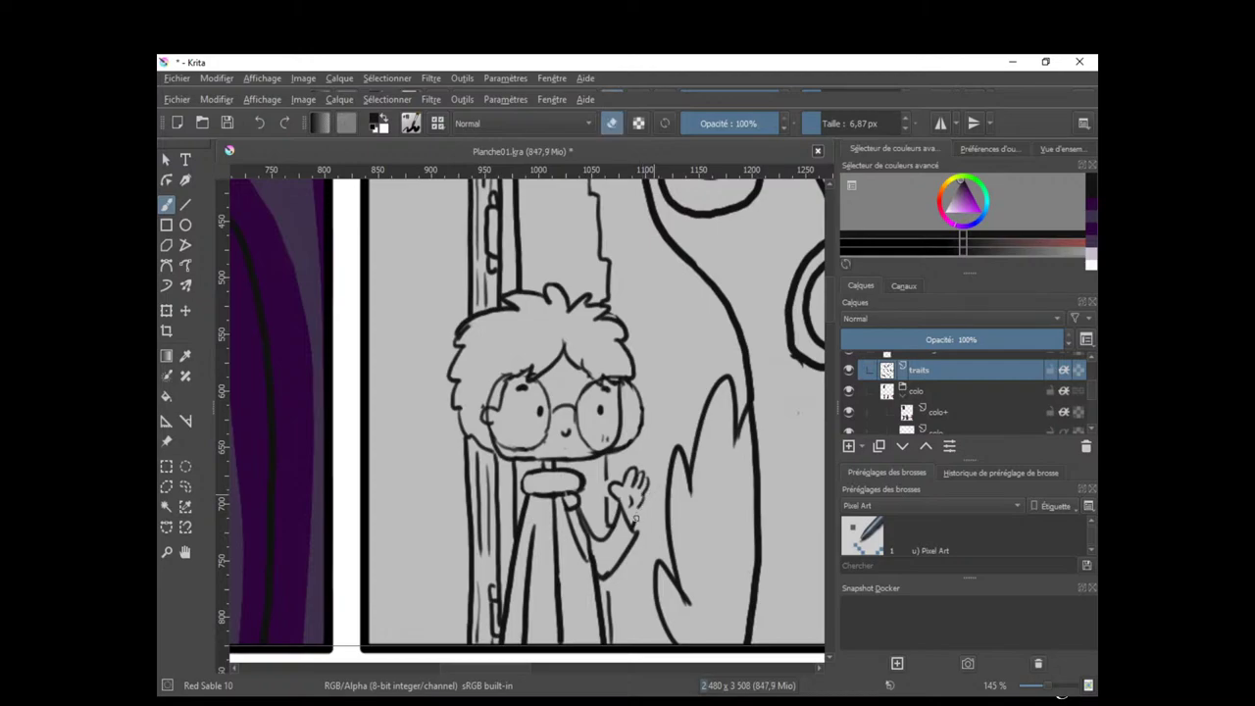
{"action": "key", "text": "e"}
{"action": "mouse_move", "coordinate": [635, 500]}
{"action": "left_mouse_down"}
{"action": "mouse_move", "coordinate": [649, 493]}
{"action": "mouse_move", "coordinate": [625, 480]}
{"action": "left_mouse_up"}
{"action": "key", "text": "e"}
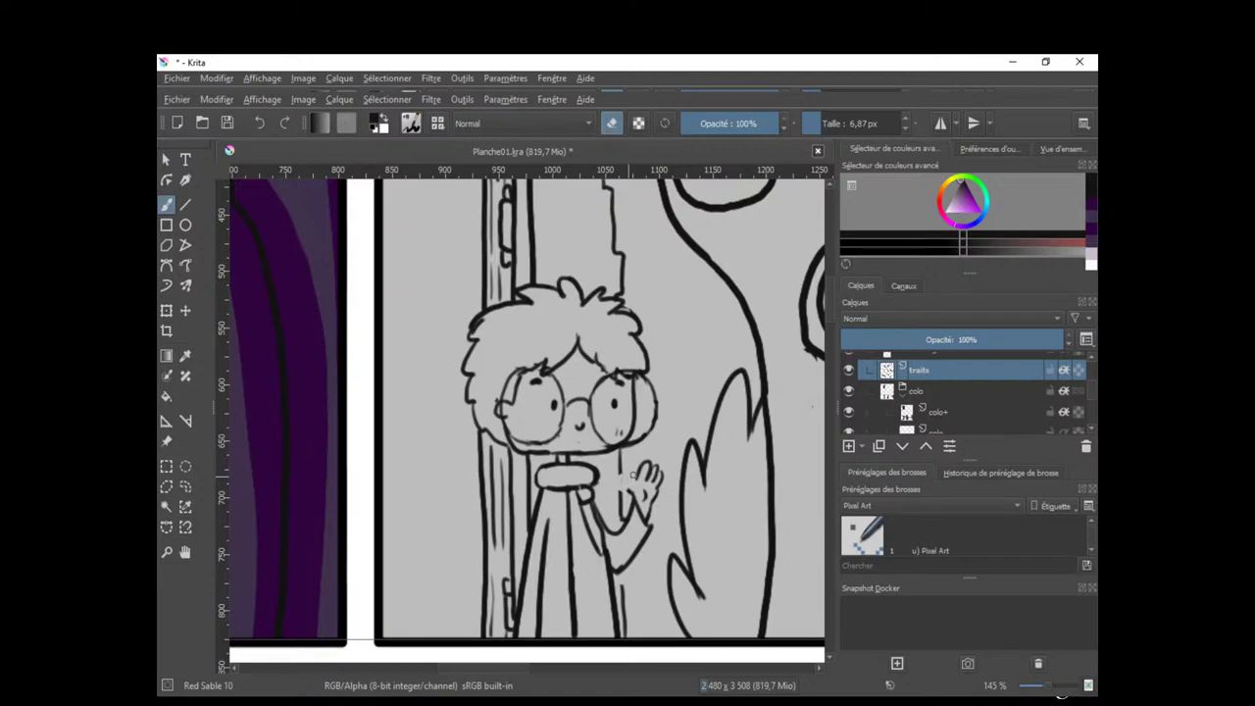
{"action": "key", "text": "e"}
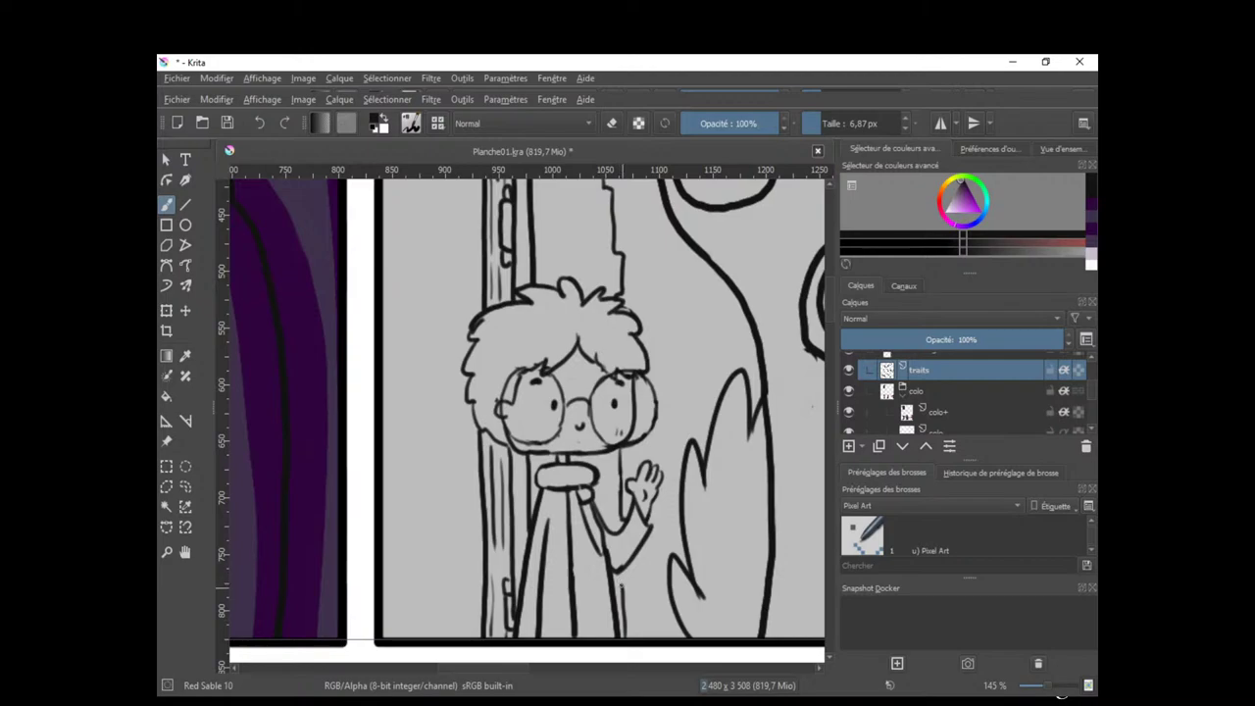
{"action": "left_click_drag", "start_coordinate": [627, 577], "coordinate": [618, 547]}
{"action": "key", "text": "e"}
{"action": "left_click_drag", "start_coordinate": [620, 490], "coordinate": [627, 517]}
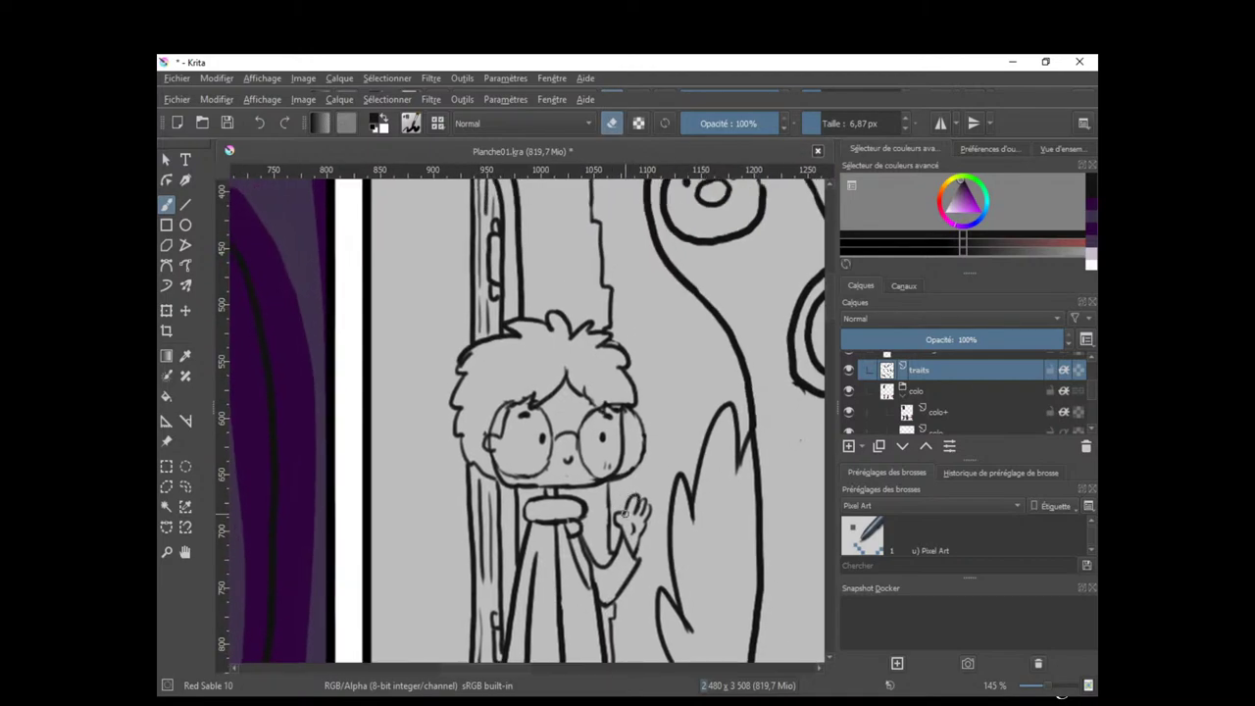
Refine the outlines of the waving hand's thumb and index finger by alternately erasing and redrawing them.
{"action": "key", "text": "e"}
{"action": "key", "text": "e"}
{"action": "key", "text": "e"}
{"action": "key", "text": "e"}
{"action": "scroll", "coordinate": [648, 514], "scroll_direction": "up", "scroll_amount": 2}
{"action": "key", "text": "e"}
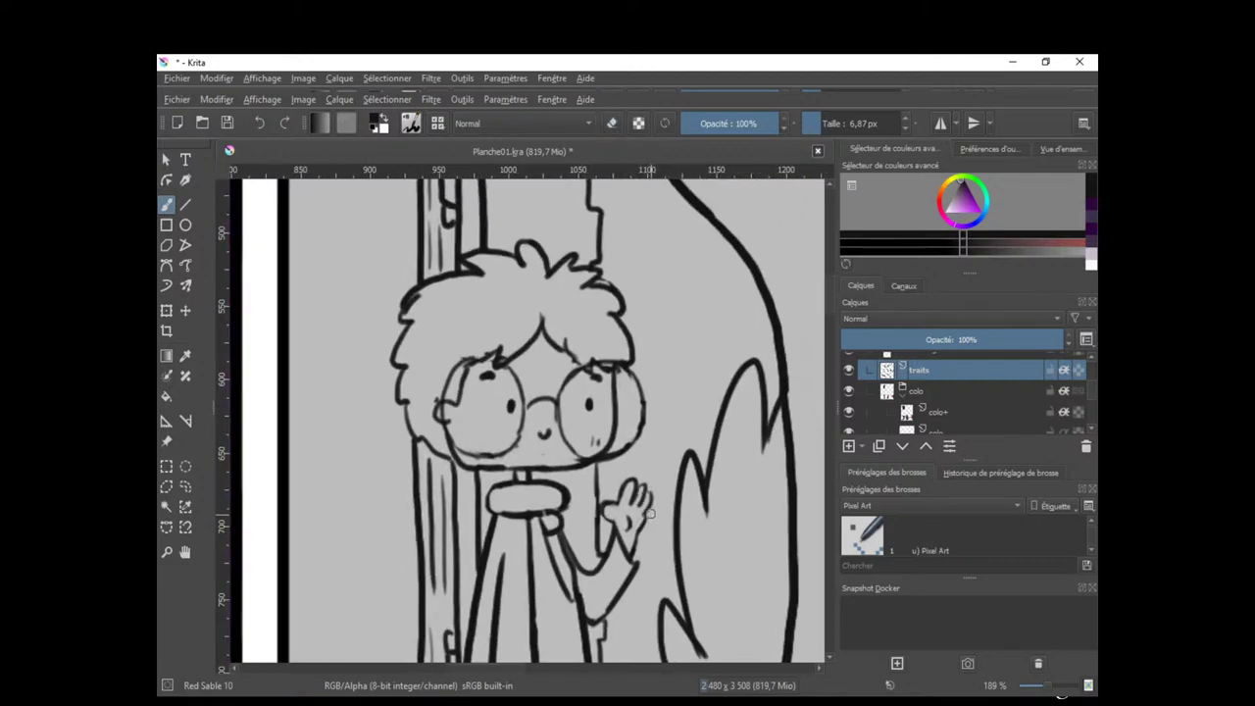
{"action": "key", "text": "e"}
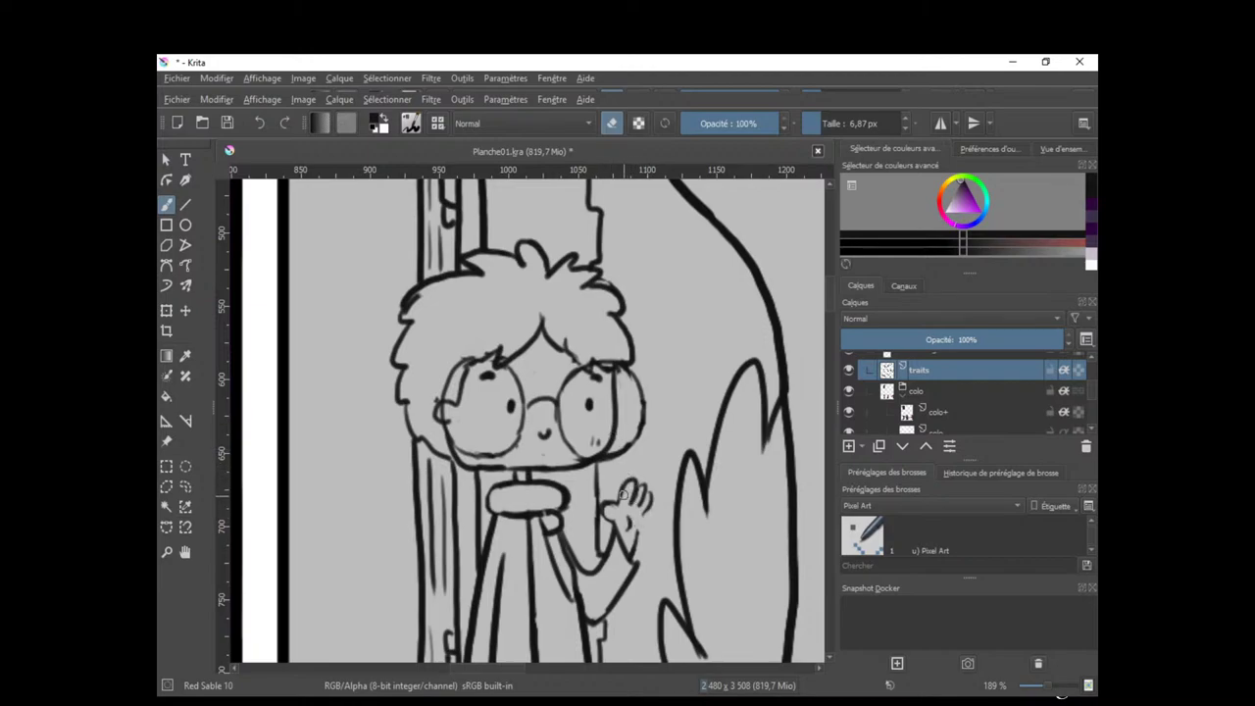
{"action": "key", "text": "e"}
{"action": "left_click_drag", "start_coordinate": [621, 493], "coordinate": [631, 491]}
{"action": "key", "text": "e"}
{"action": "key", "text": "e"}
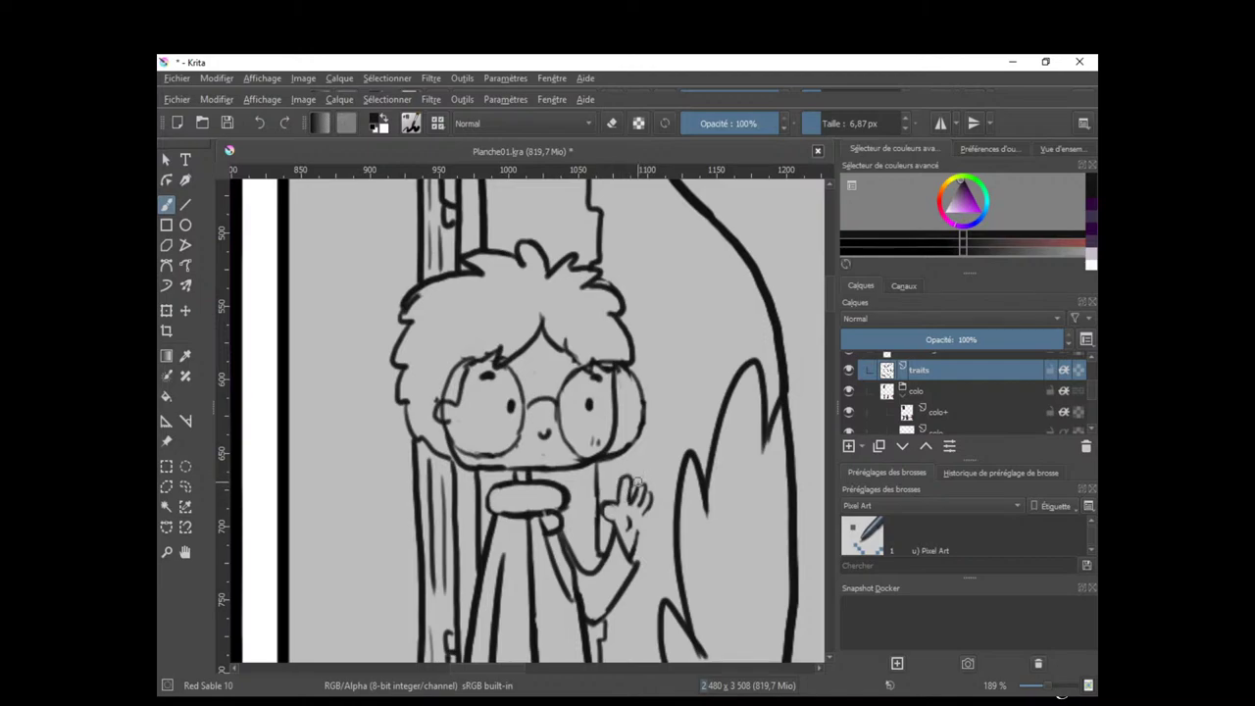
Erase the waving hand's thumb and inner finger lines and redraw them with the fingers spread apart.
{"action": "key", "text": "e"}
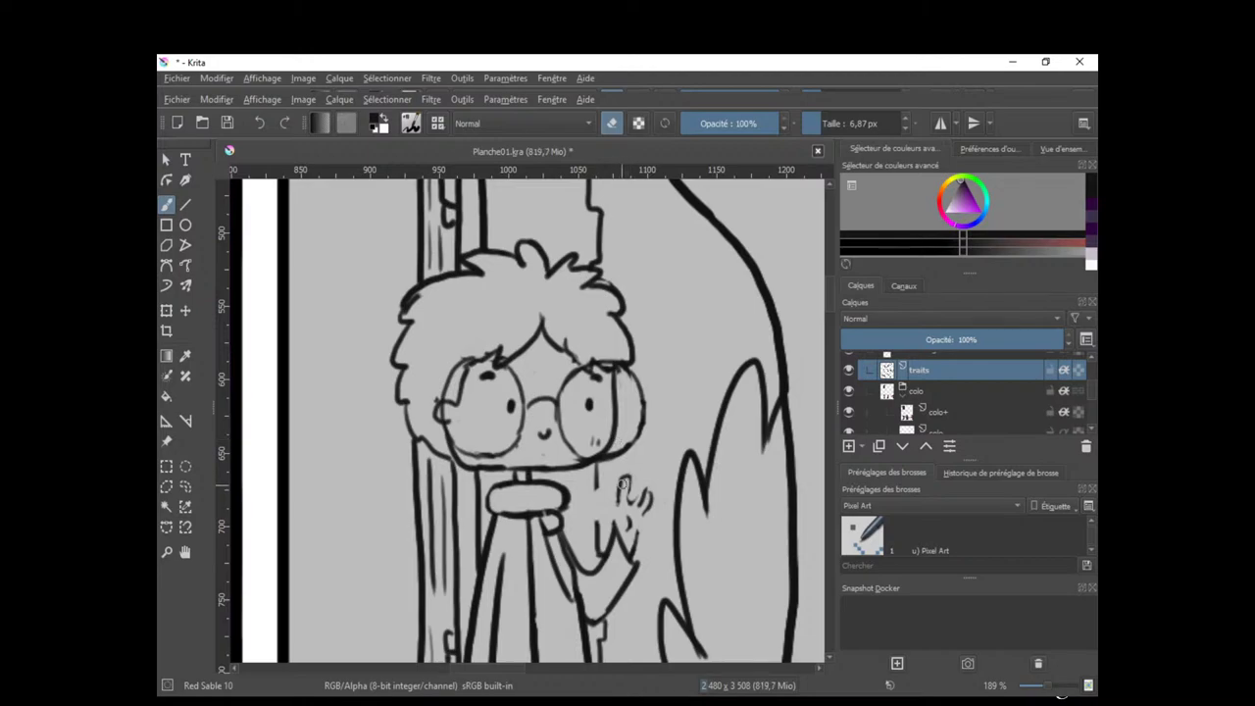
{"action": "key", "text": "e"}
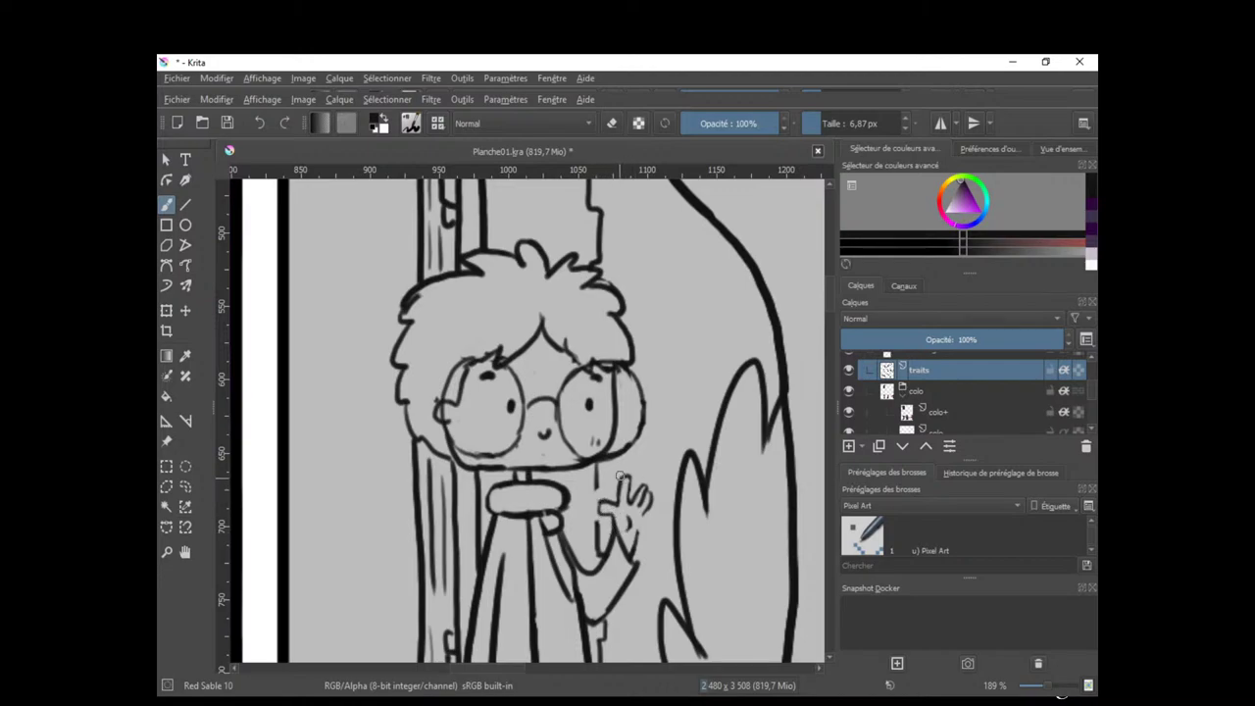
{"action": "key", "text": "e"}
{"action": "key", "text": "e"}
{"action": "key", "text": "e"}
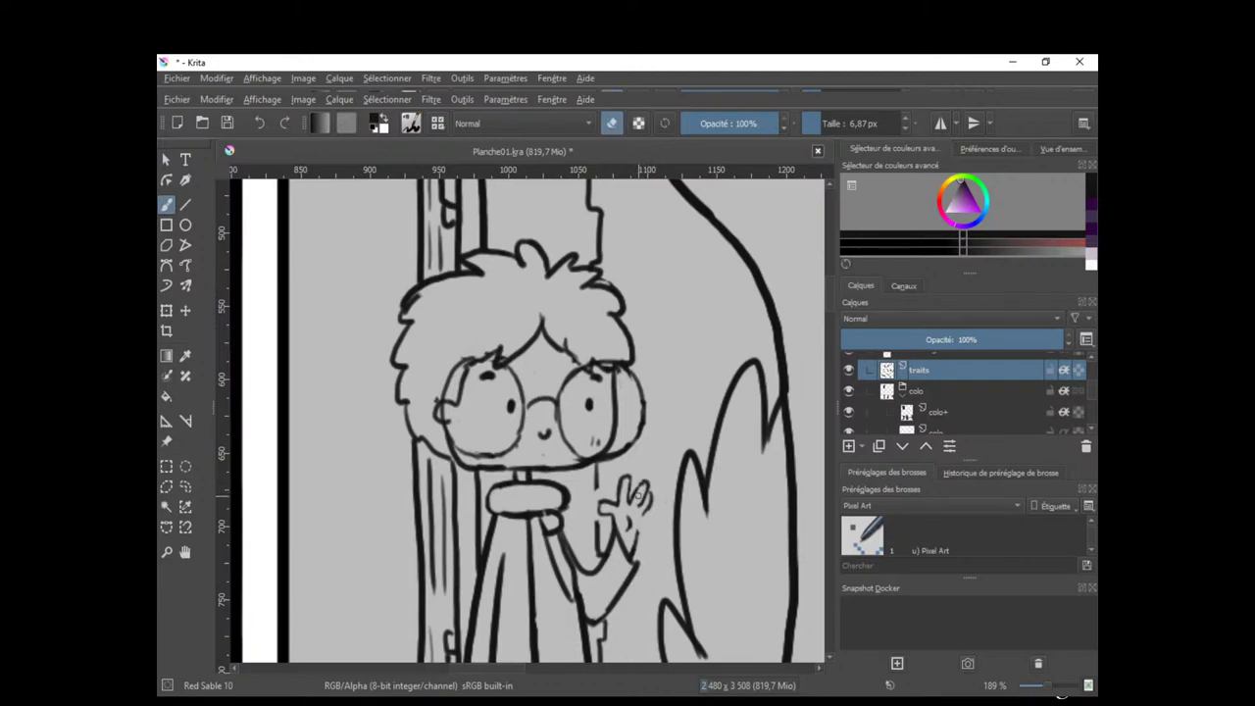
Refine the fingers and palm lines of the boy's raised hand, alternating between inking and erasing.
{"action": "key", "text": "e"}
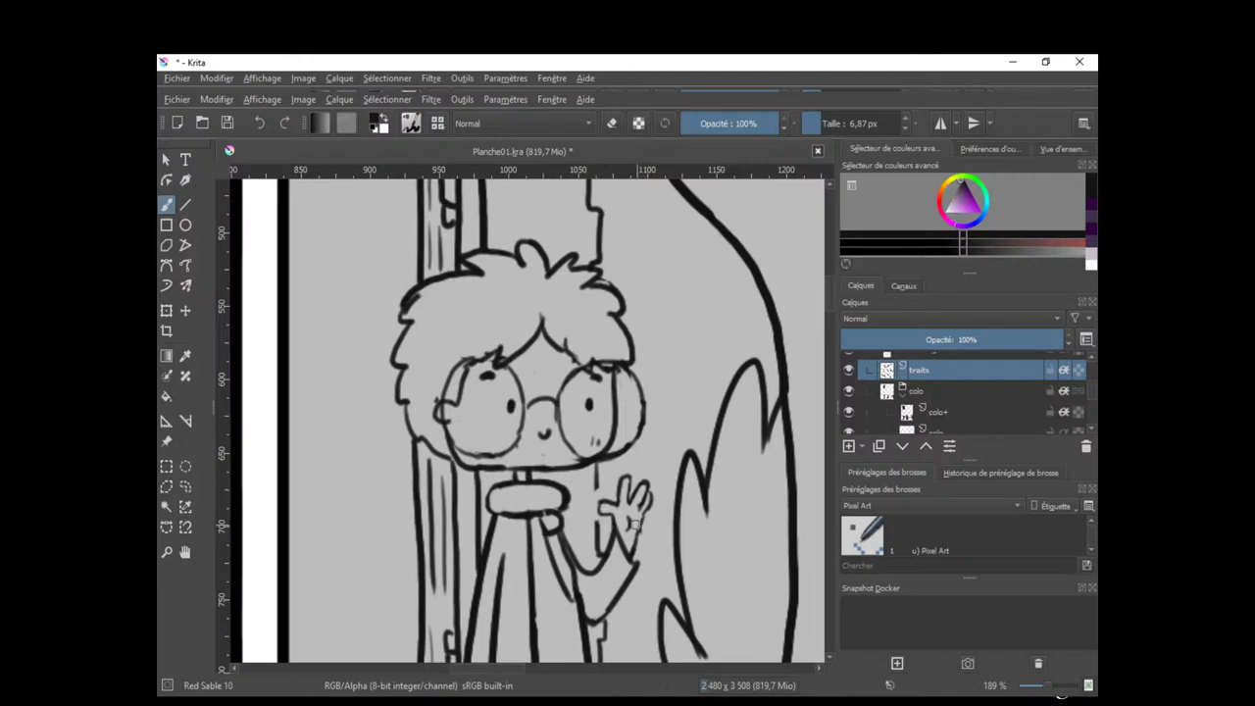
{"action": "key", "text": "e"}
{"action": "key", "text": "e"}
{"action": "key", "text": "e"}
{"action": "key", "text": "e"}
{"action": "key", "text": "e"}
{"action": "key", "text": "e"}
{"action": "key", "text": "e"}
{"action": "mouse_move", "coordinate": [648, 528]}
{"action": "left_mouse_down"}
{"action": "mouse_move", "coordinate": [639, 507]}
{"action": "mouse_move", "coordinate": [618, 555]}
{"action": "left_mouse_up"}
{"action": "key", "text": "e"}
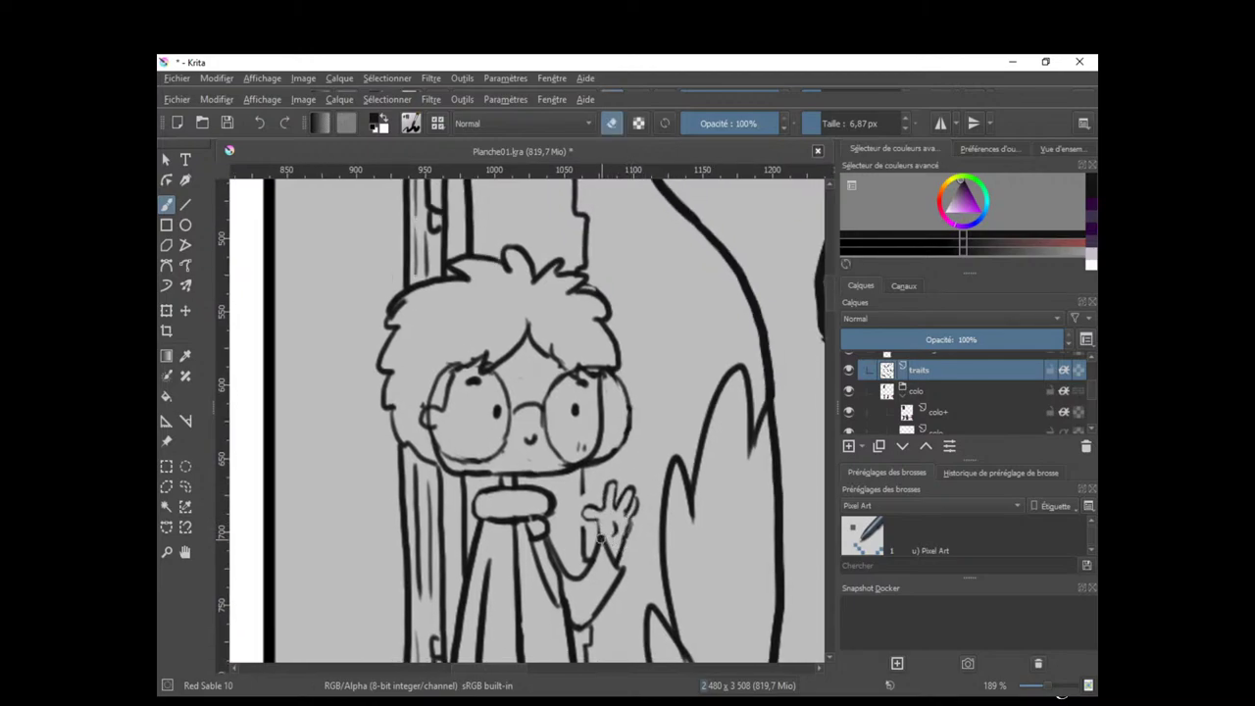
Clean up the wrist of the boy's raised arm and ink a sleeve cuff line across it.
{"action": "key", "text": "e"}
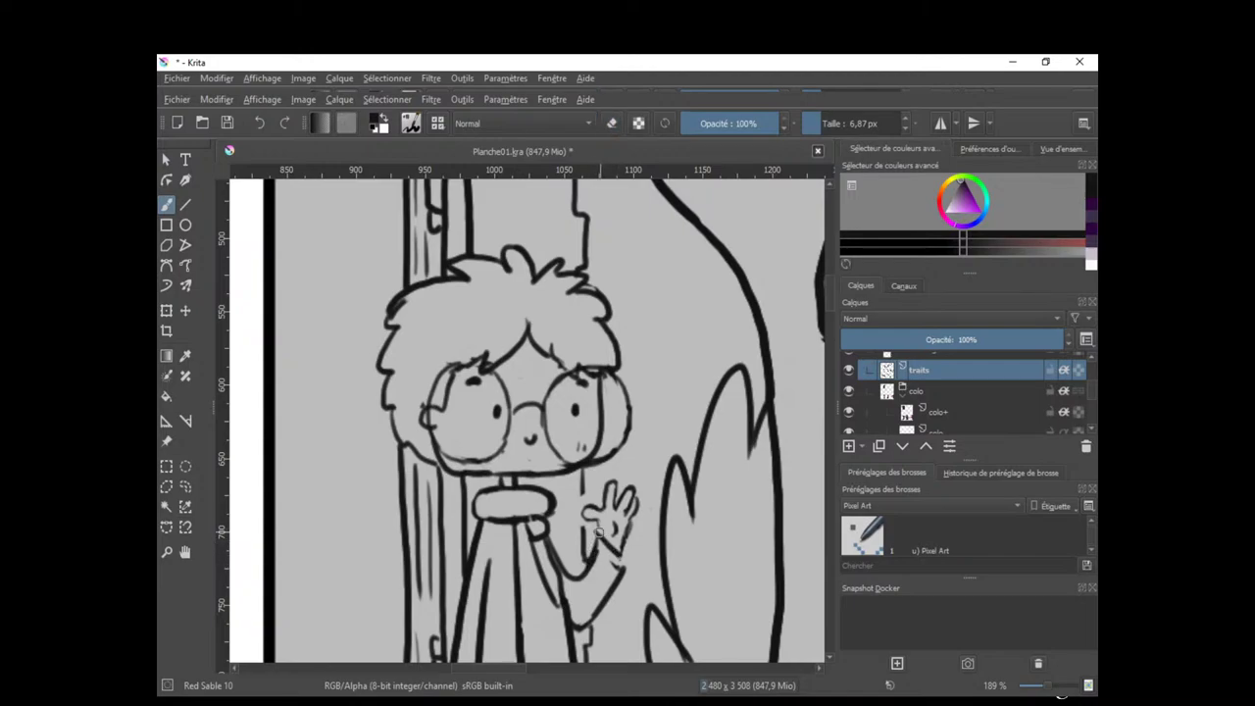
{"action": "key", "text": "e"}
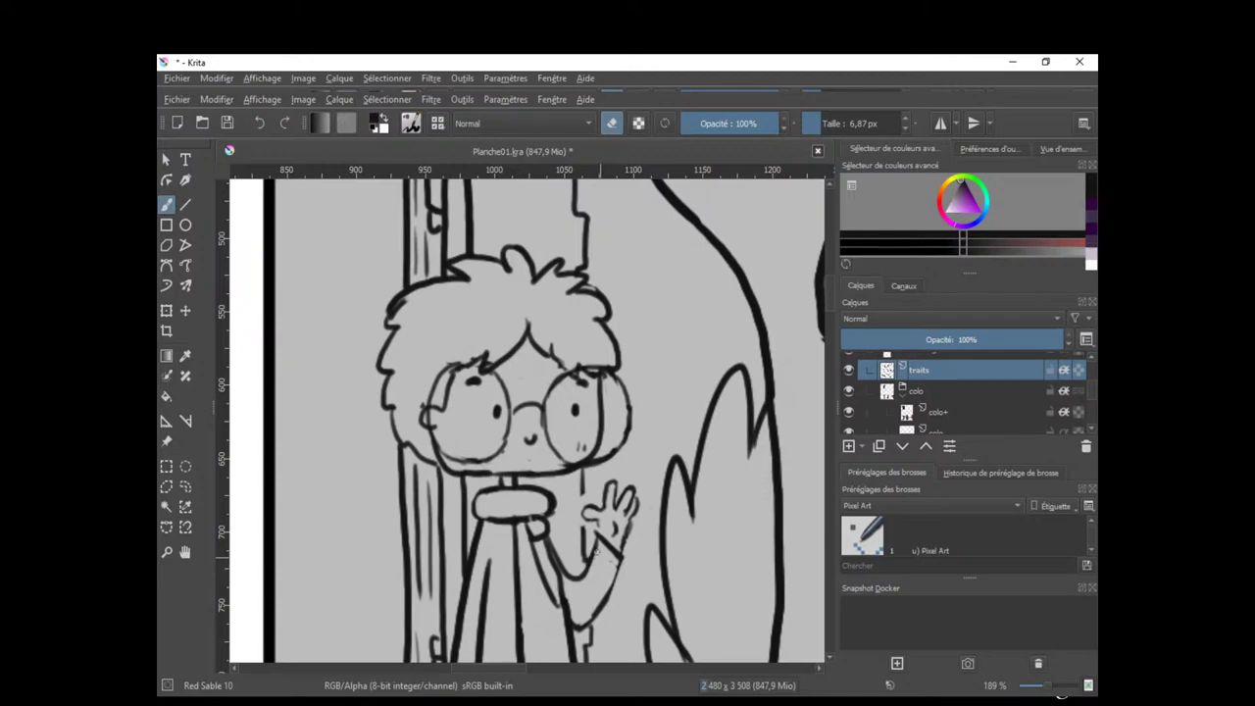
{"action": "key", "text": "e"}
{"action": "left_click_drag", "start_coordinate": [618, 540], "coordinate": [605, 594]}
{"action": "left_click_drag", "start_coordinate": [672, 564], "coordinate": [575, 502]}
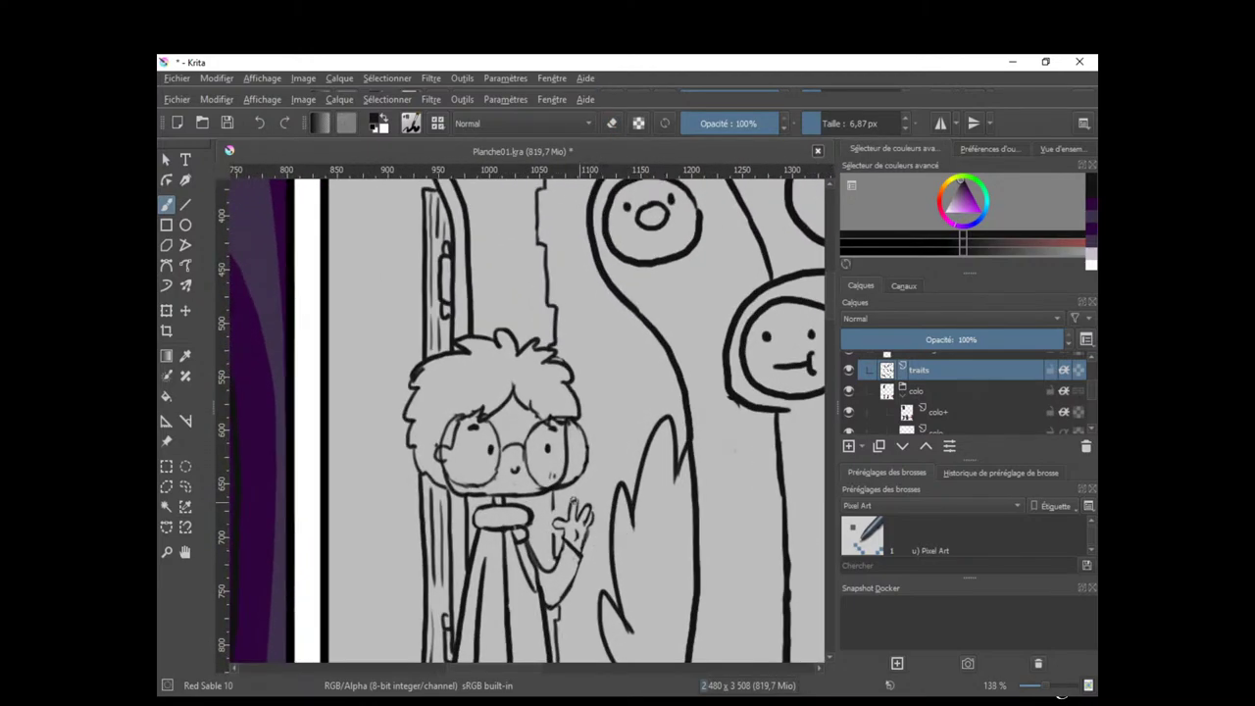
Erase the fingers of the raised hand on the traits layer and redraw the index finger.
{"action": "key", "text": "e"}
{"action": "scroll", "coordinate": [579, 481], "scroll_direction": "up", "scroll_amount": 2}
{"action": "key", "text": "e"}
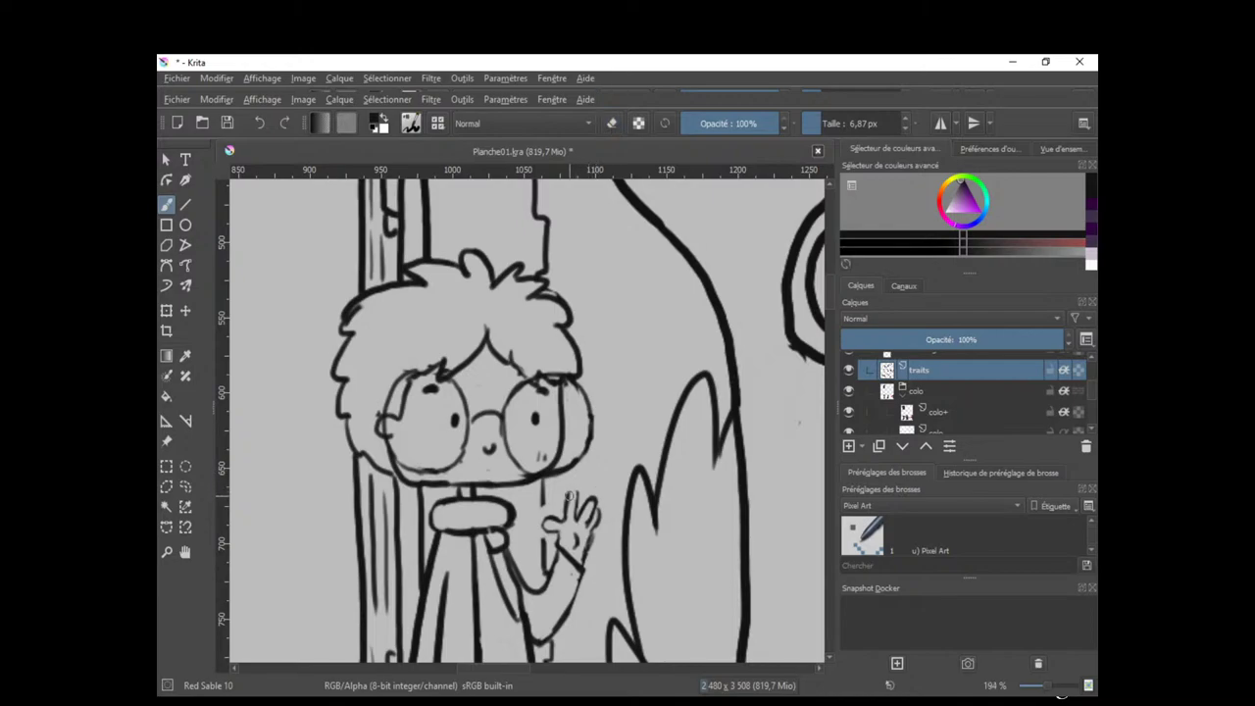
{"action": "mouse_move", "coordinate": [569, 495]}
{"action": "left_mouse_down"}
{"action": "mouse_move", "coordinate": [594, 520]}
{"action": "mouse_move", "coordinate": [586, 511]}
{"action": "mouse_move", "coordinate": [582, 555]}
{"action": "left_mouse_up"}
{"action": "key", "text": "e"}
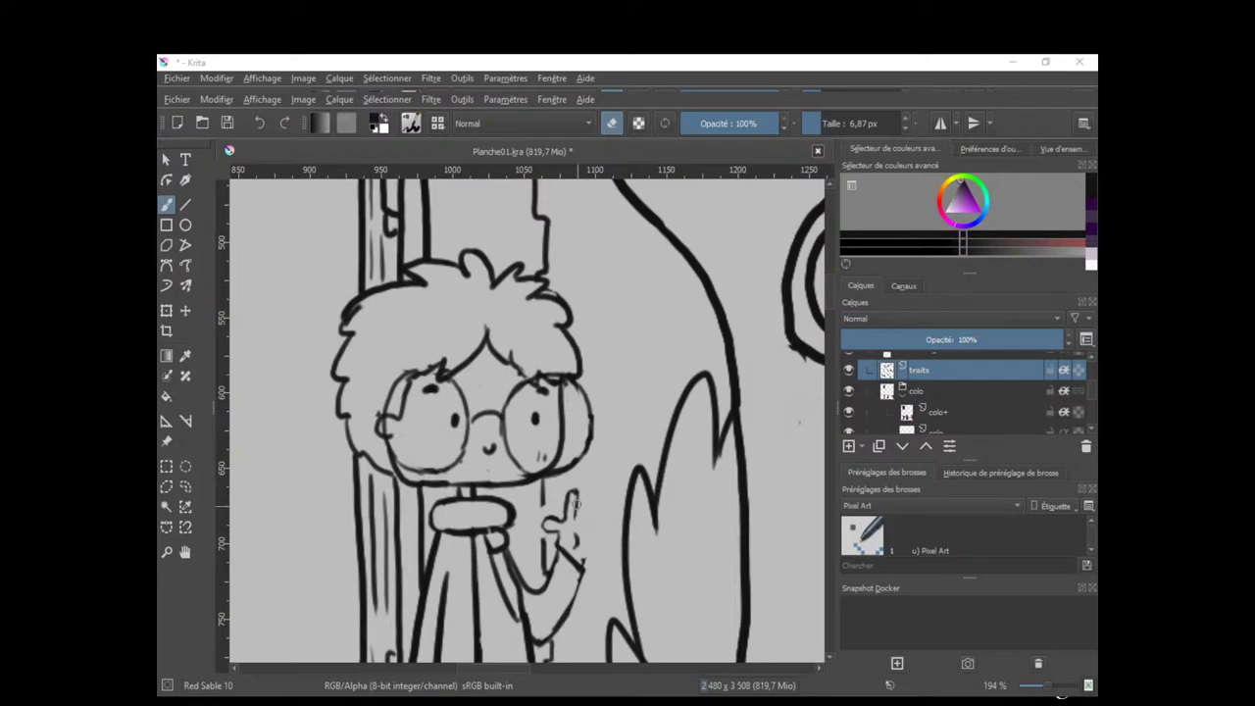
{"action": "mouse_move", "coordinate": [586, 505]}
{"action": "left_mouse_down"}
{"action": "mouse_move", "coordinate": [607, 488]}
{"action": "mouse_move", "coordinate": [602, 473]}
{"action": "left_mouse_up"}
{"action": "key", "text": "e"}
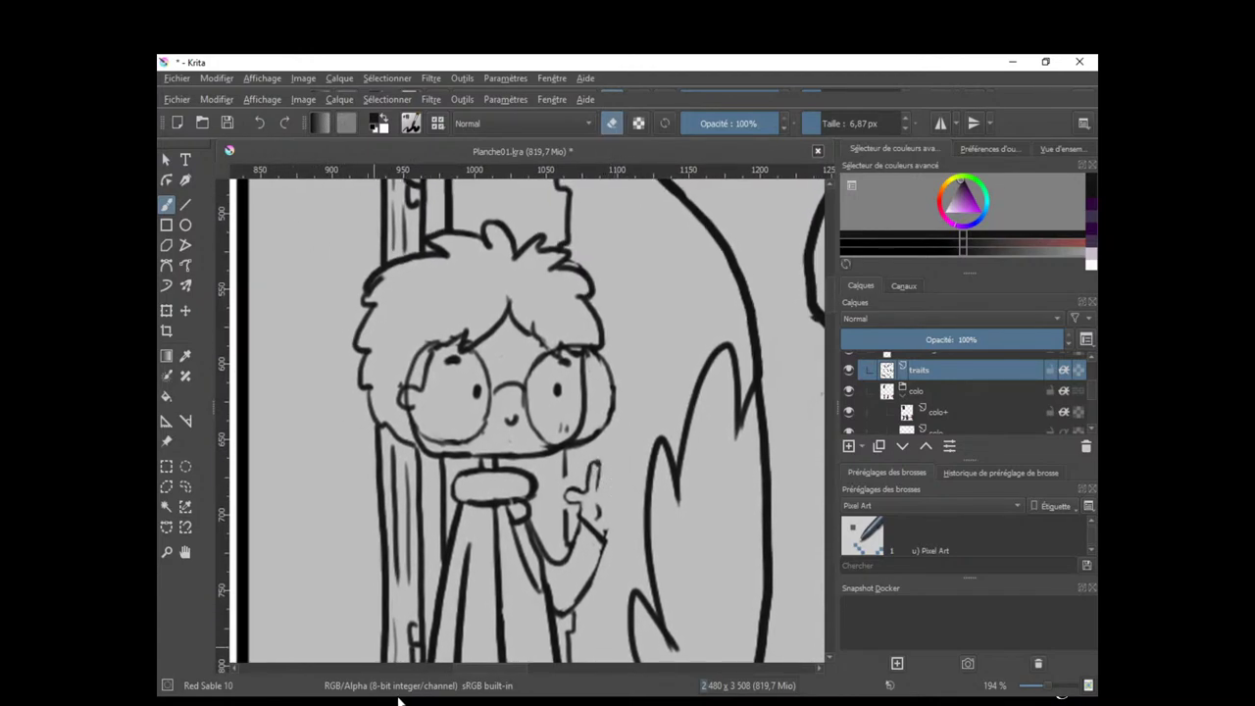
{"action": "left_click_drag", "start_coordinate": [641, 374], "coordinate": [643, 380]}
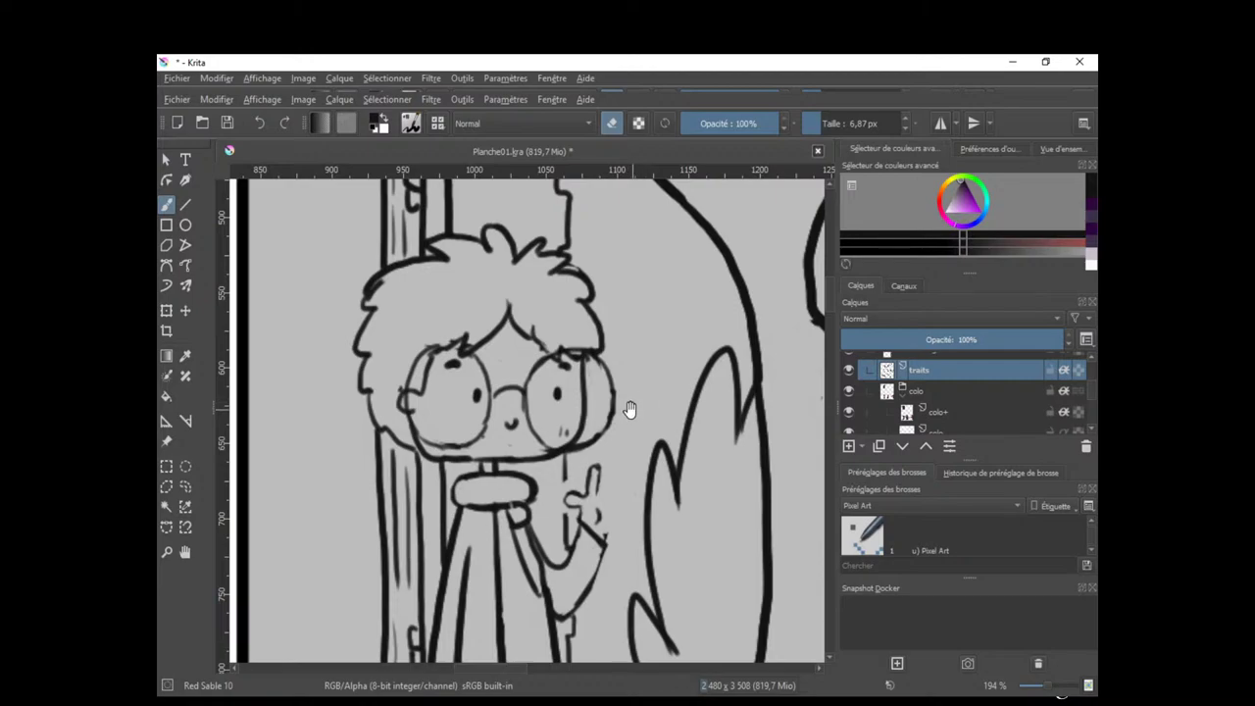
{"action": "key", "text": "ctrl+z"}
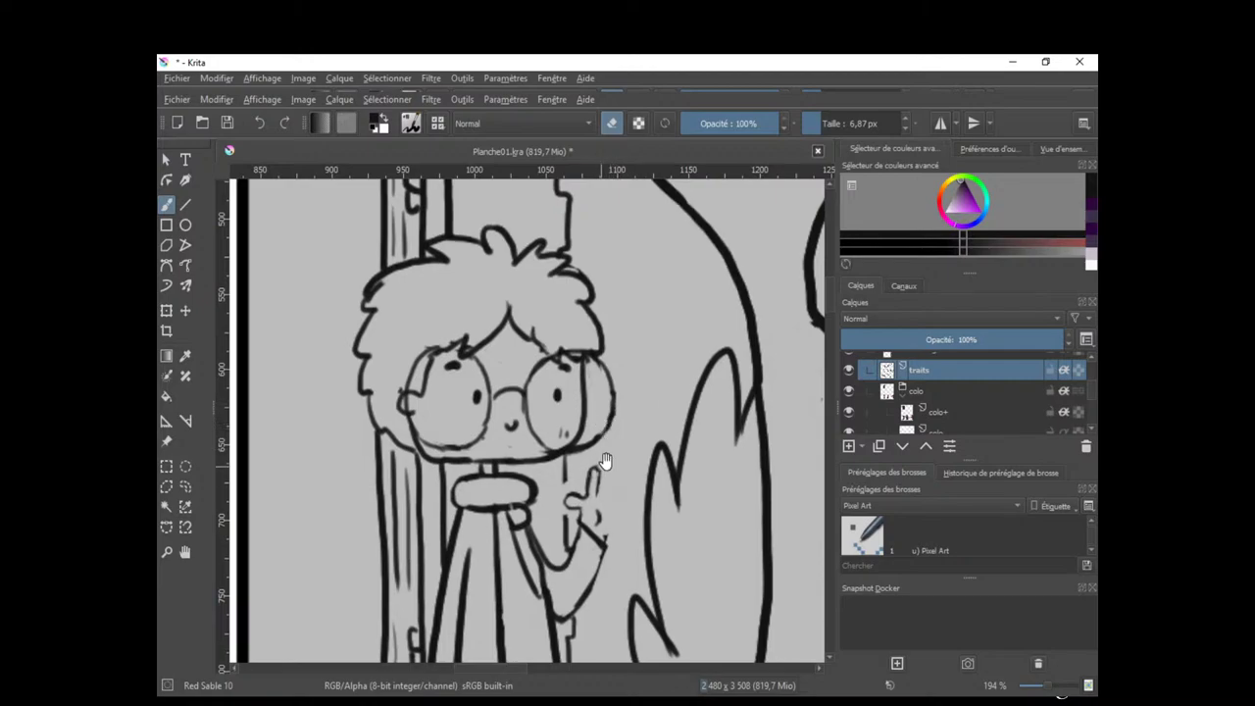
{"action": "left_click_drag", "start_coordinate": [608, 462], "coordinate": [612, 461]}
{"action": "key", "text": "t"}
{"action": "key", "text": "b"}
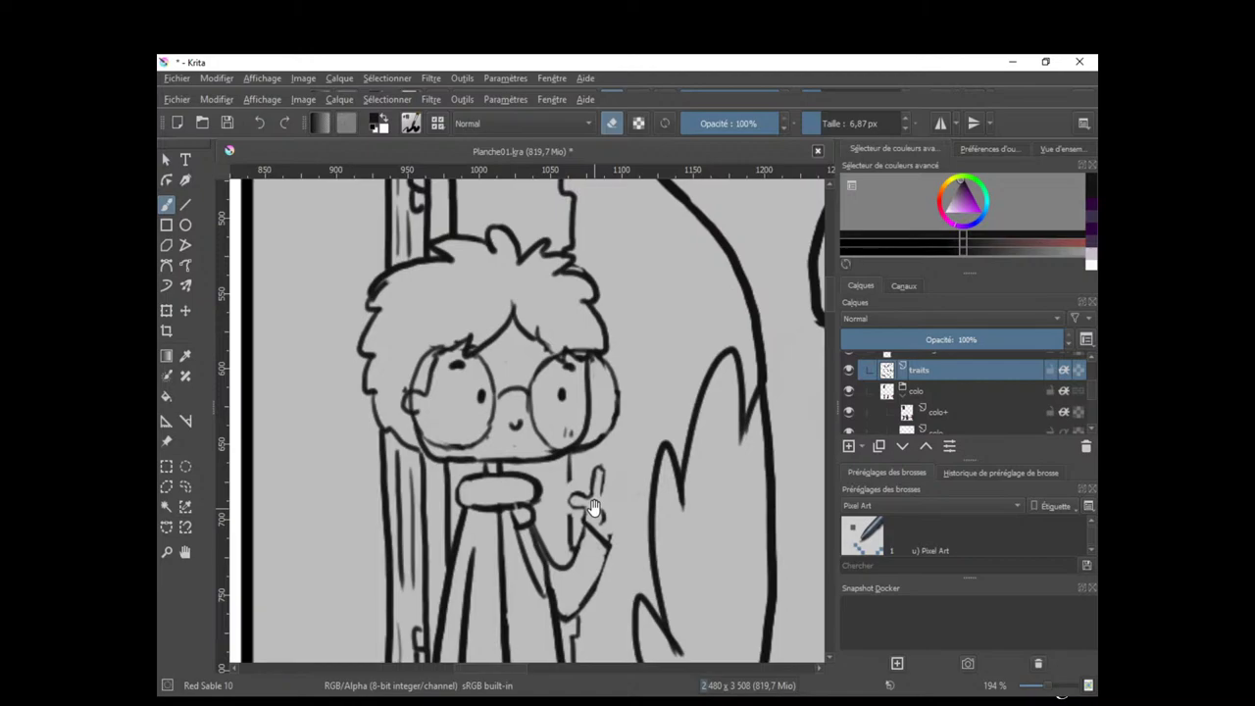
{"action": "key", "text": "ctrl+z"}
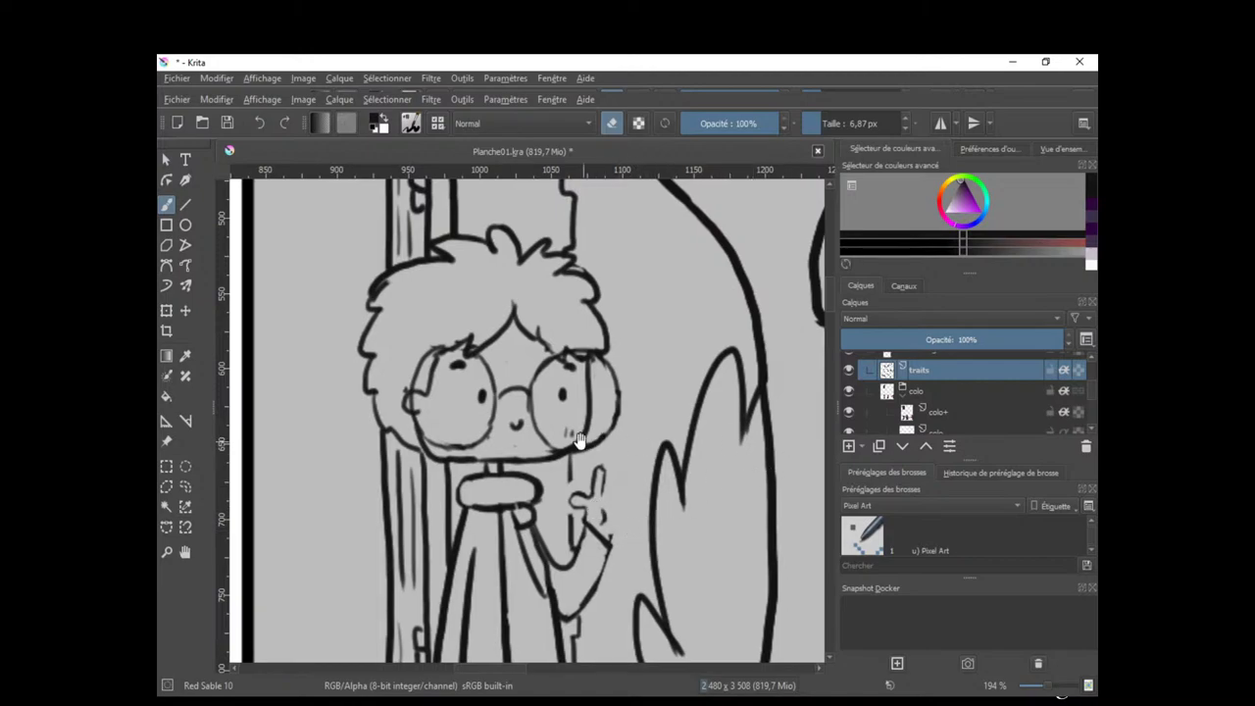
{"action": "key", "text": "e"}
{"action": "key", "text": "e"}
{"action": "left_click_drag", "start_coordinate": [486, 352], "coordinate": [532, 361]}
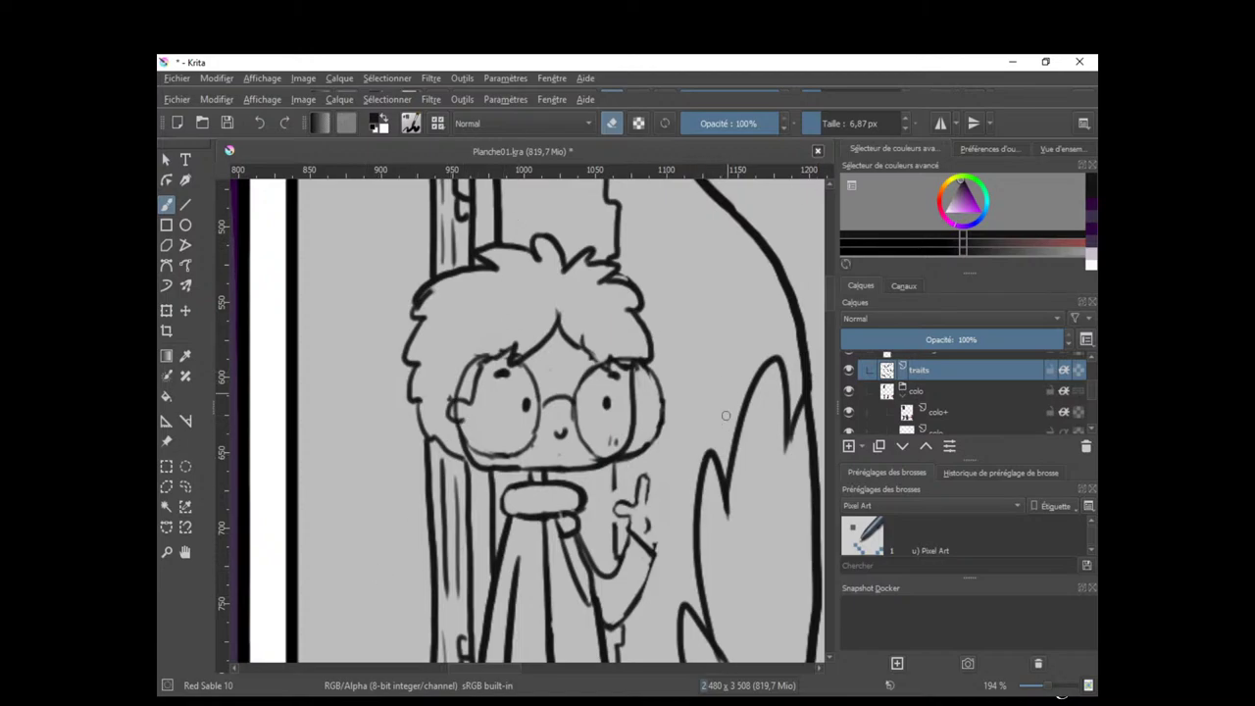
Erase the rest of the boy's raised hand down to the sleeve cuff.
{"action": "key", "text": "e"}
{"action": "key", "text": "e"}
{"action": "mouse_move", "coordinate": [650, 479]}
{"action": "left_mouse_down"}
{"action": "mouse_move", "coordinate": [634, 517]}
{"action": "mouse_move", "coordinate": [657, 547]}
{"action": "mouse_move", "coordinate": [625, 498]}
{"action": "mouse_move", "coordinate": [645, 533]}
{"action": "left_mouse_up"}
{"action": "key", "text": "e"}
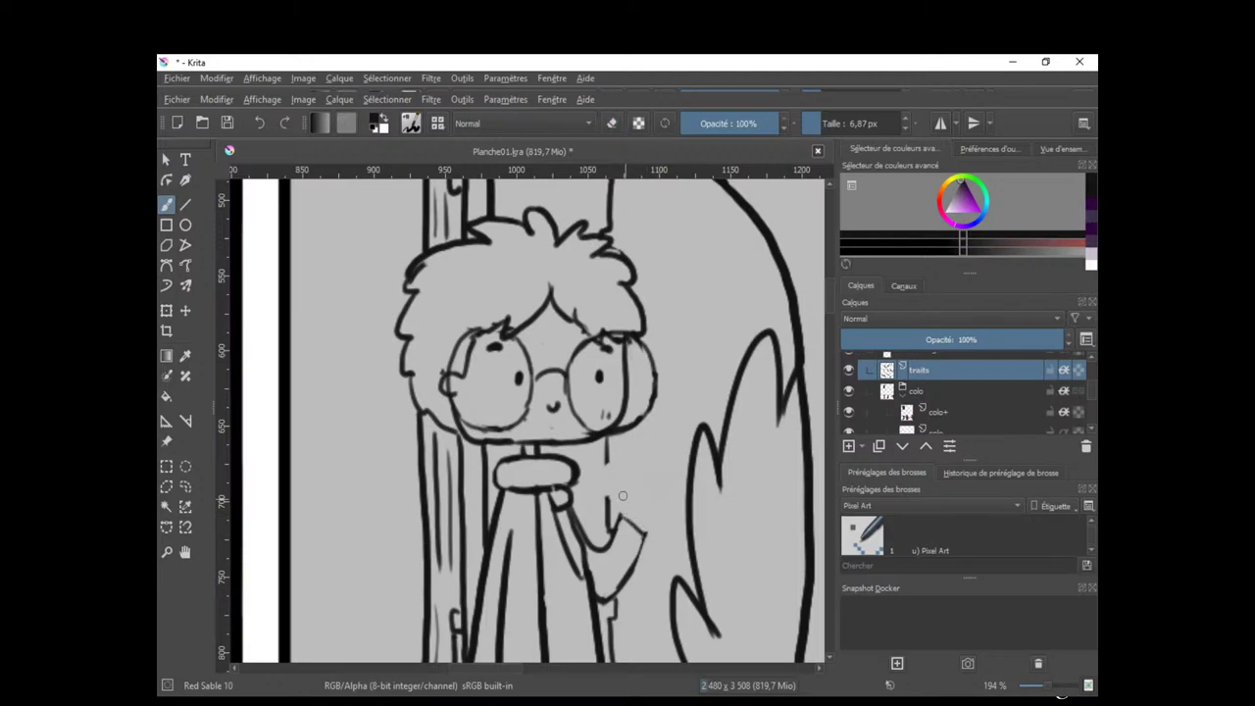
Draw a new, smaller raised hand with its fingers above the sleeve cuff, undoing unsatisfactory strokes.
{"action": "left_click_drag", "start_coordinate": [619, 492], "coordinate": [618, 469]}
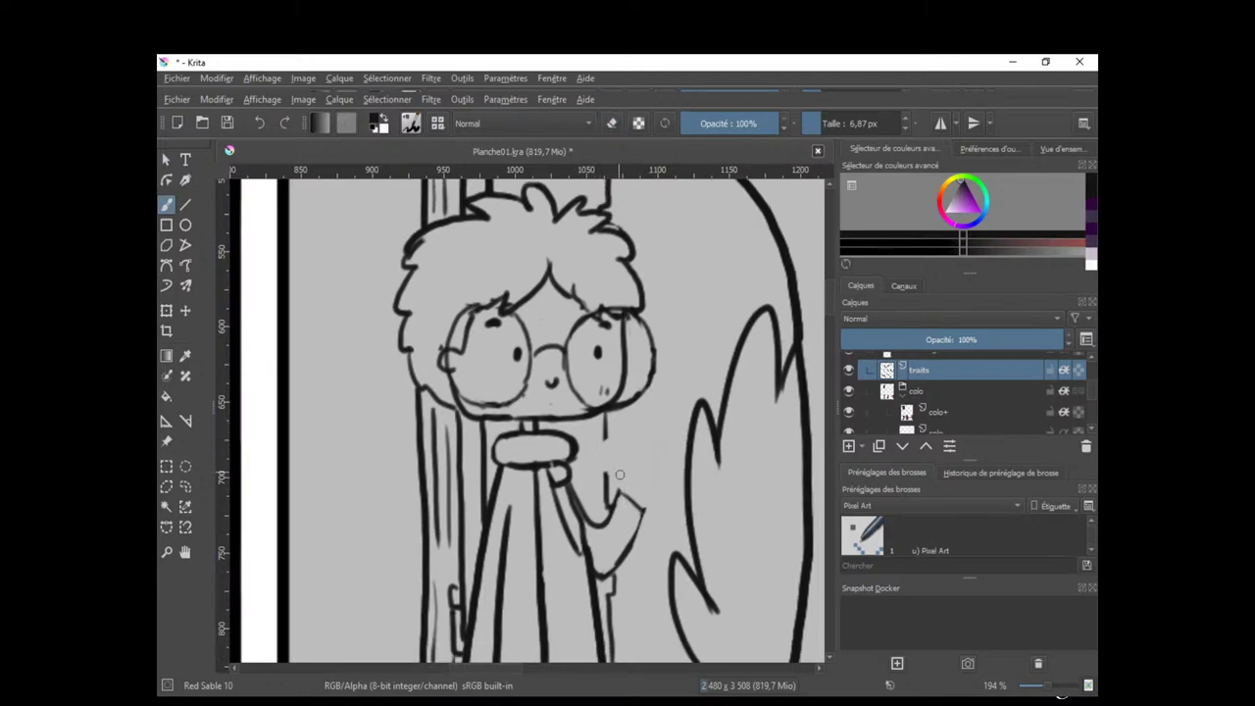
{"action": "scroll", "coordinate": [638, 471], "scroll_direction": "down", "scroll_amount": 5}
{"action": "left_click_drag", "start_coordinate": [643, 540], "coordinate": [575, 591]}
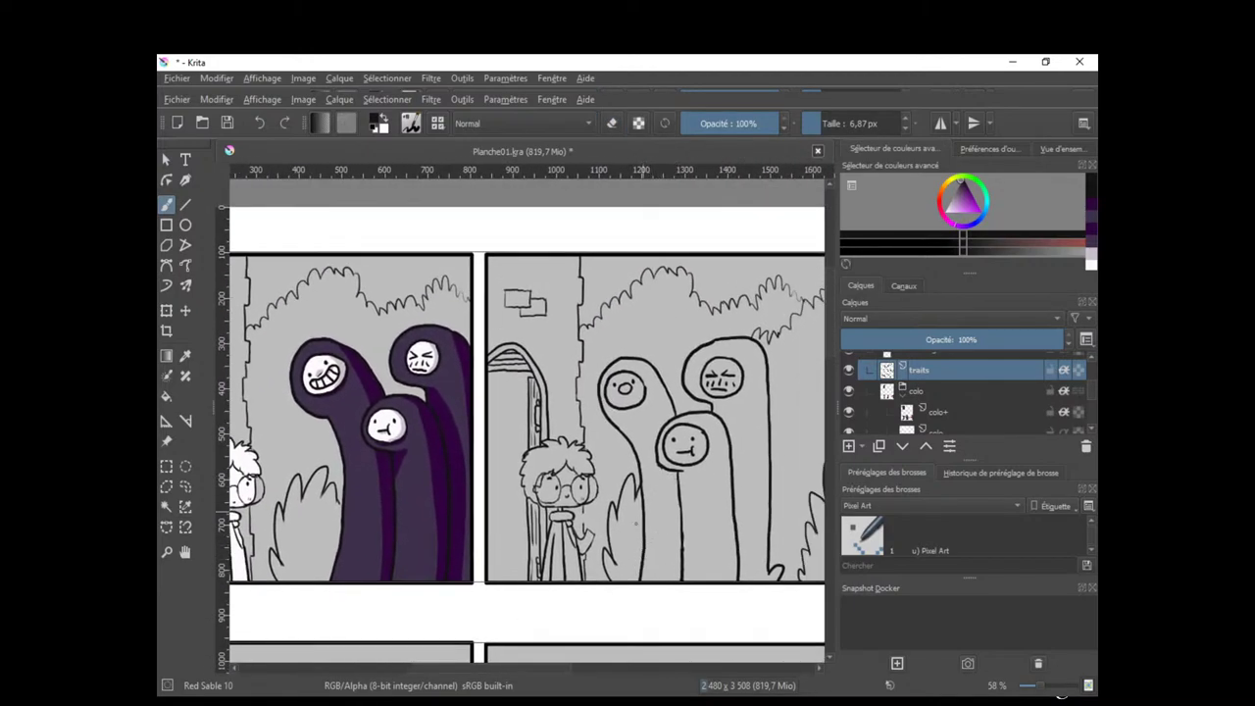
{"action": "scroll", "coordinate": [620, 529], "scroll_direction": "up", "scroll_amount": 3}
{"action": "scroll", "coordinate": [624, 519], "scroll_direction": "up", "scroll_amount": 1}
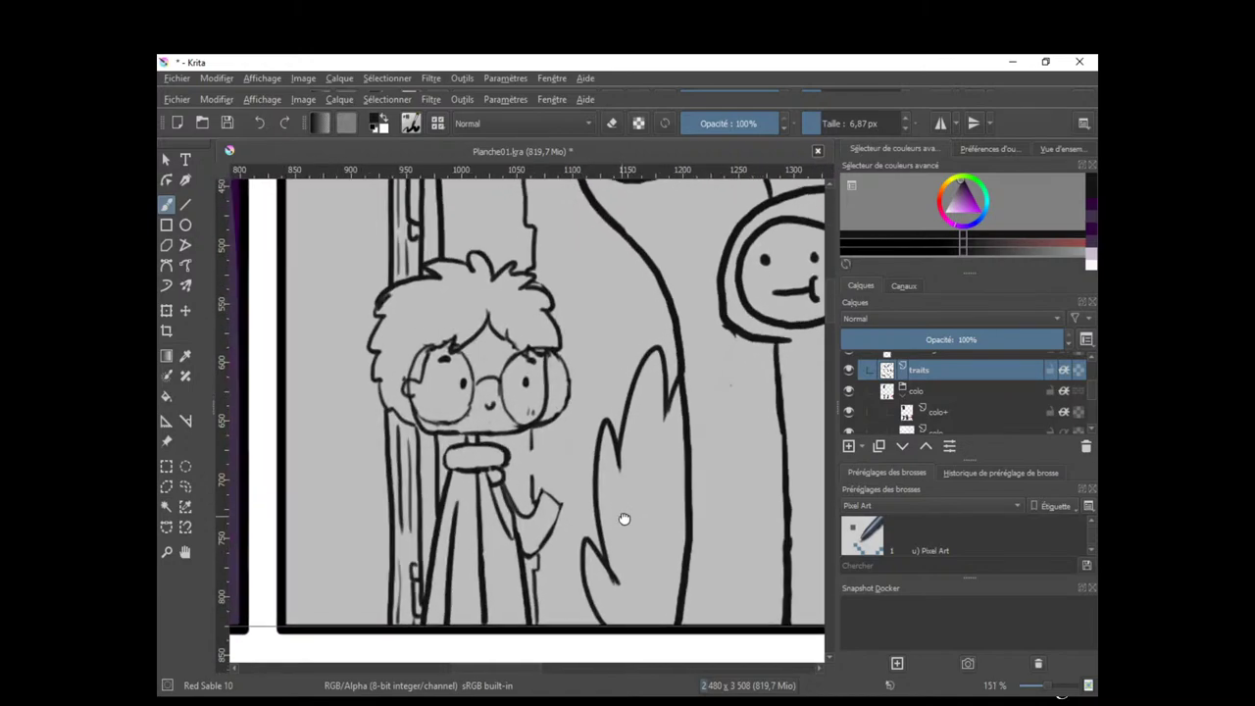
{"action": "left_click_drag", "start_coordinate": [623, 519], "coordinate": [654, 547]}
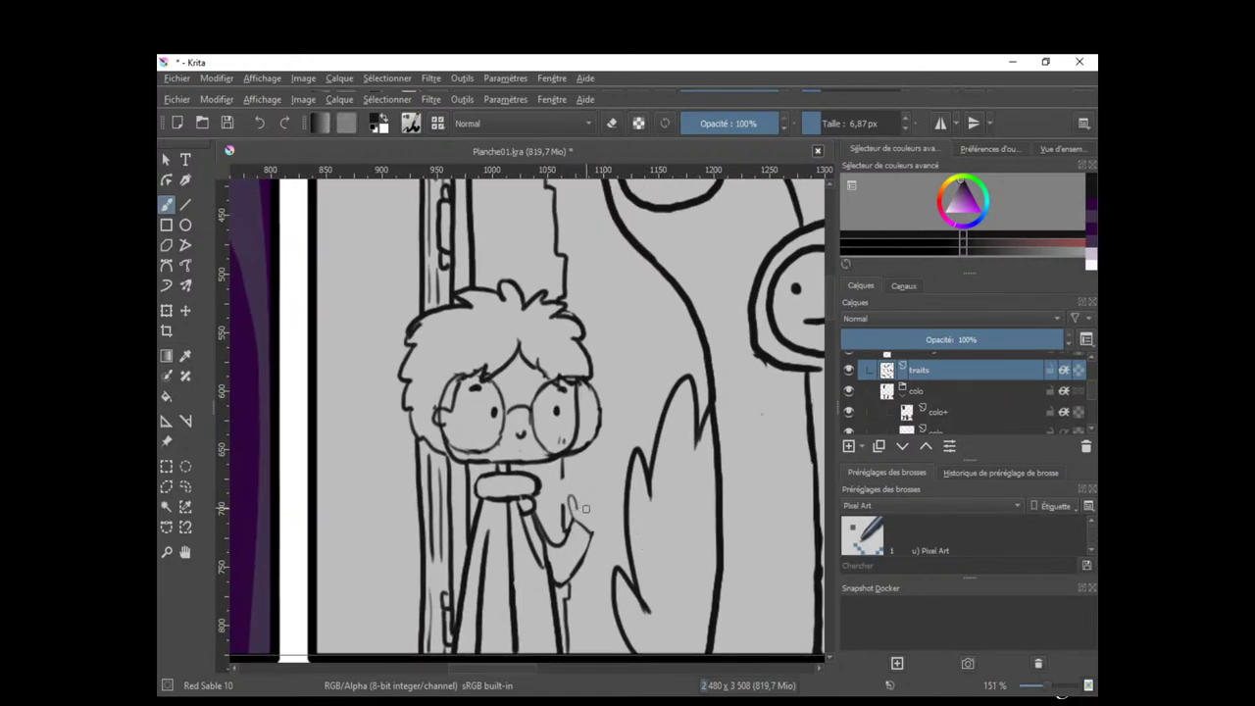
{"action": "scroll", "coordinate": [579, 504], "scroll_direction": "up", "scroll_amount": 2}
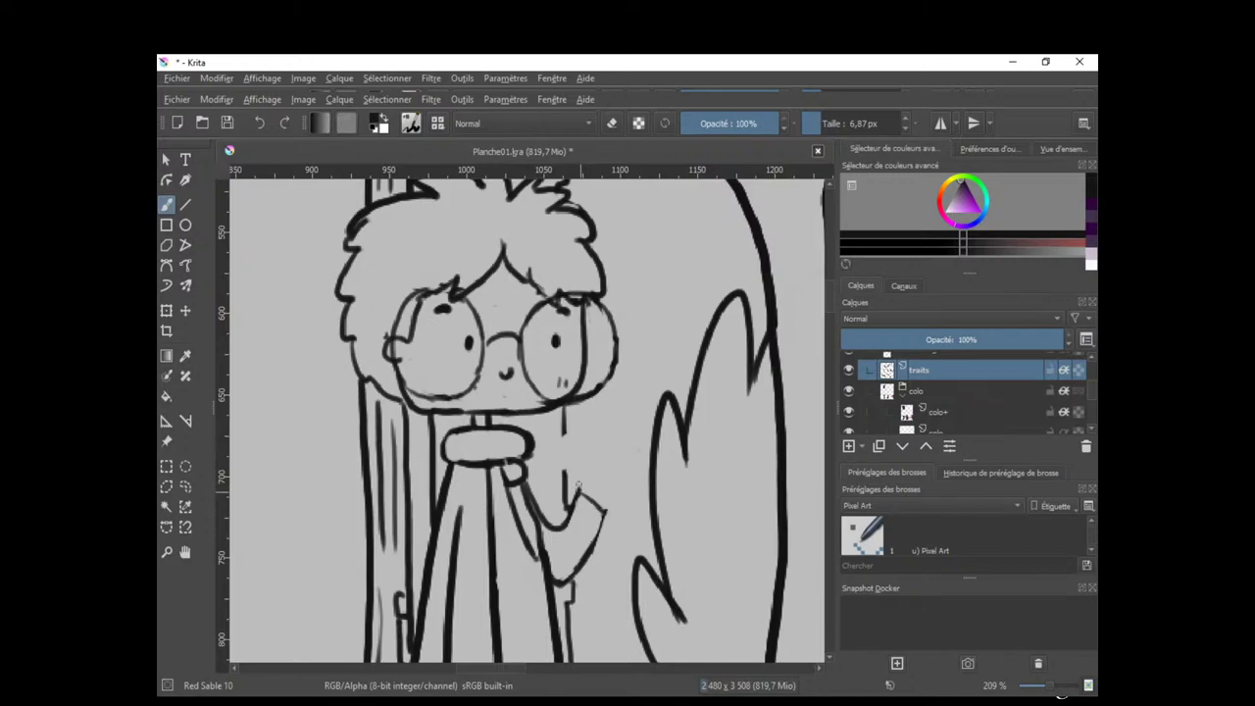
{"action": "mouse_move", "coordinate": [577, 484]}
{"action": "left_mouse_down"}
{"action": "mouse_move", "coordinate": [581, 461]}
{"action": "mouse_move", "coordinate": [603, 460]}
{"action": "mouse_move", "coordinate": [600, 478]}
{"action": "left_mouse_up"}
{"action": "key", "text": "ctrl+z"}
{"action": "key", "text": "ctrl+z"}
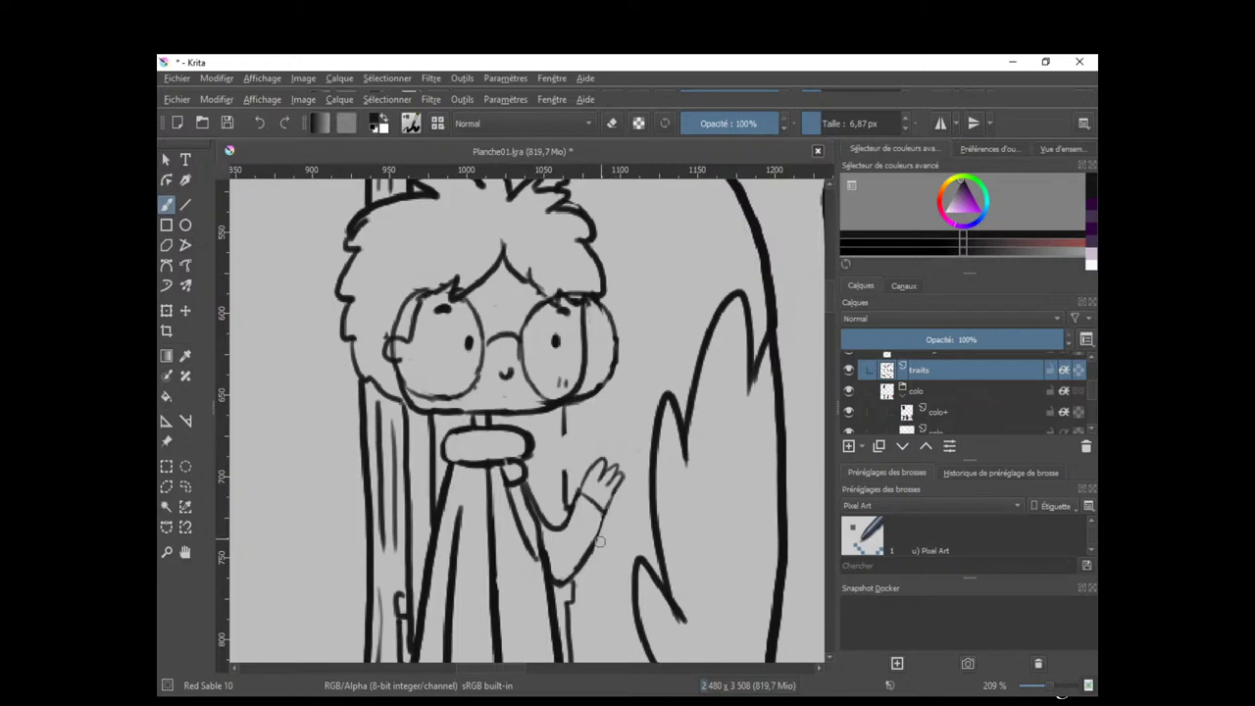
Add a thumb to the waving hand and erase the surplus line at its base.
{"action": "mouse_move", "coordinate": [632, 435]}
{"action": "left_mouse_down"}
{"action": "mouse_move", "coordinate": [623, 463]}
{"action": "mouse_move", "coordinate": [637, 483]}
{"action": "left_mouse_up"}
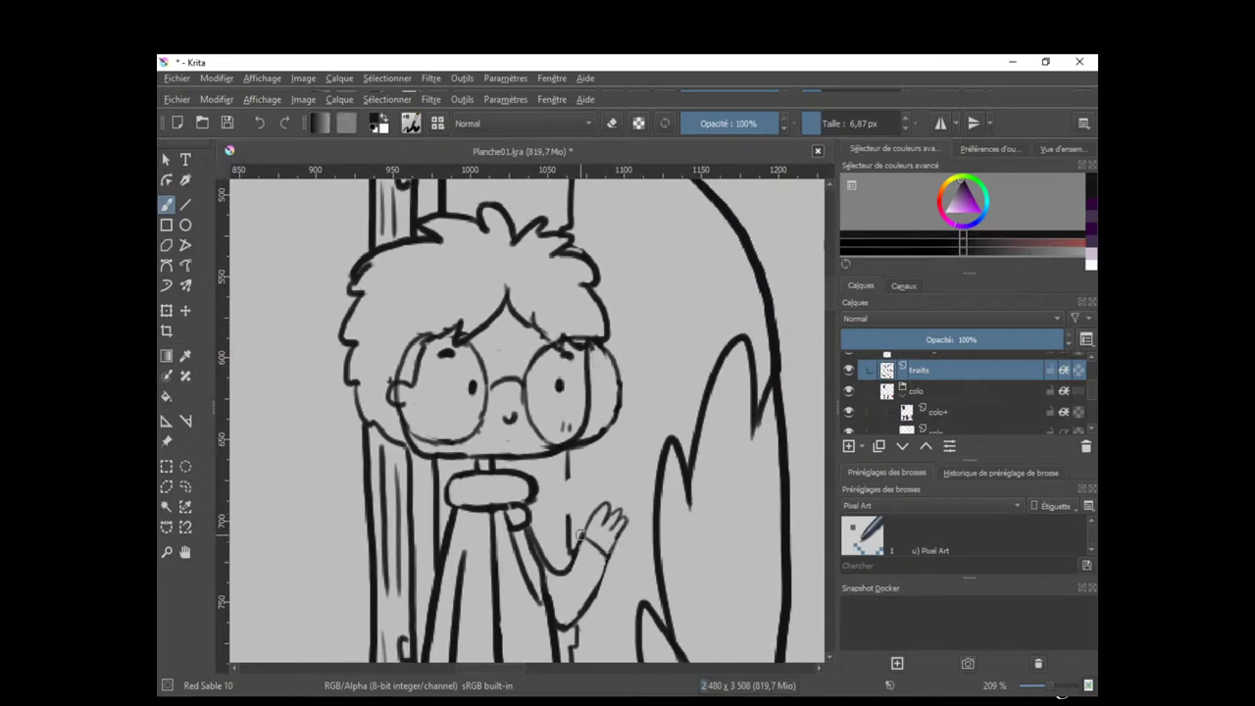
{"action": "left_click_drag", "start_coordinate": [585, 534], "coordinate": [583, 512]}
{"action": "key", "text": "e"}
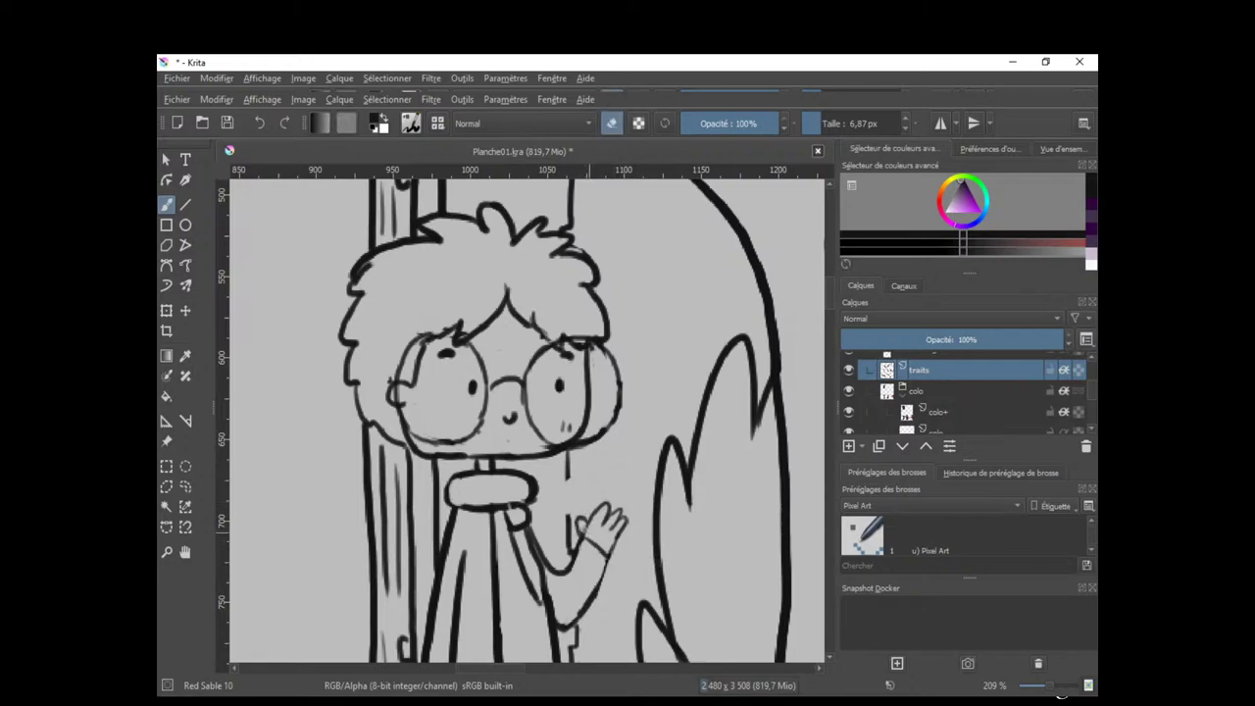
{"action": "key", "text": "e"}
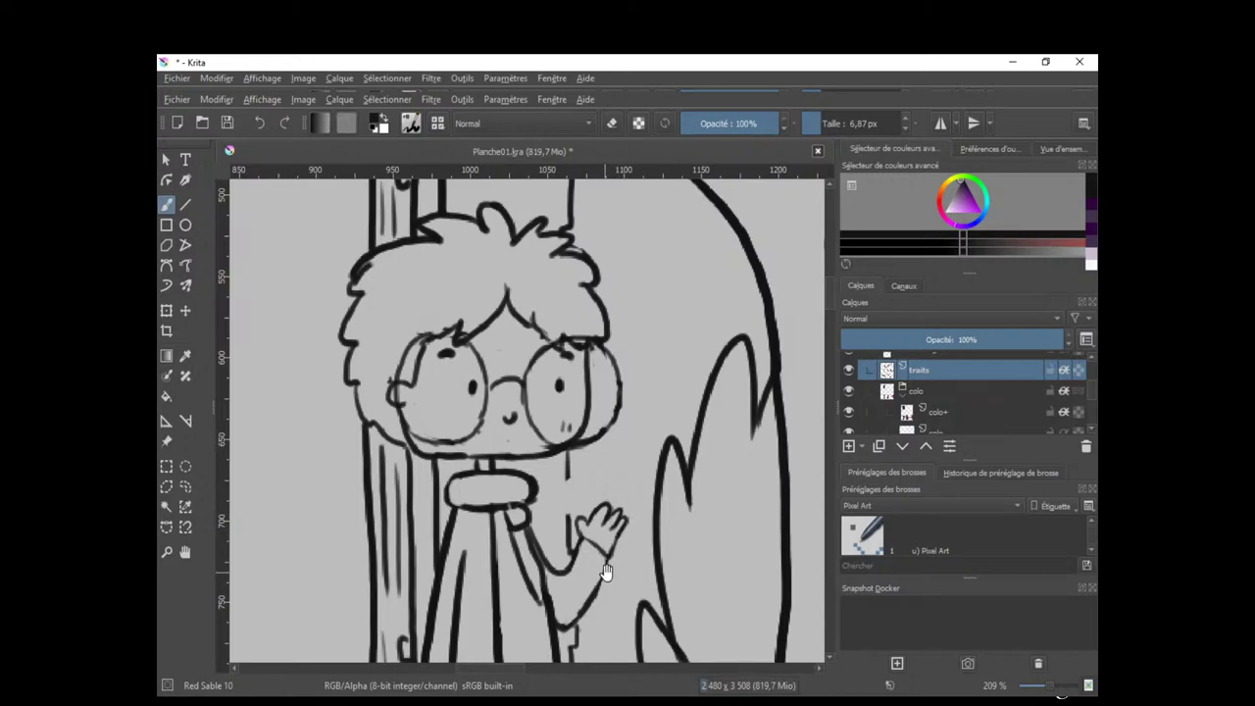
Tidy the sleeve cuff below the waving hand by erasing and redrawing its outline.
{"action": "left_click_drag", "start_coordinate": [605, 571], "coordinate": [599, 538]}
{"action": "key", "text": "e"}
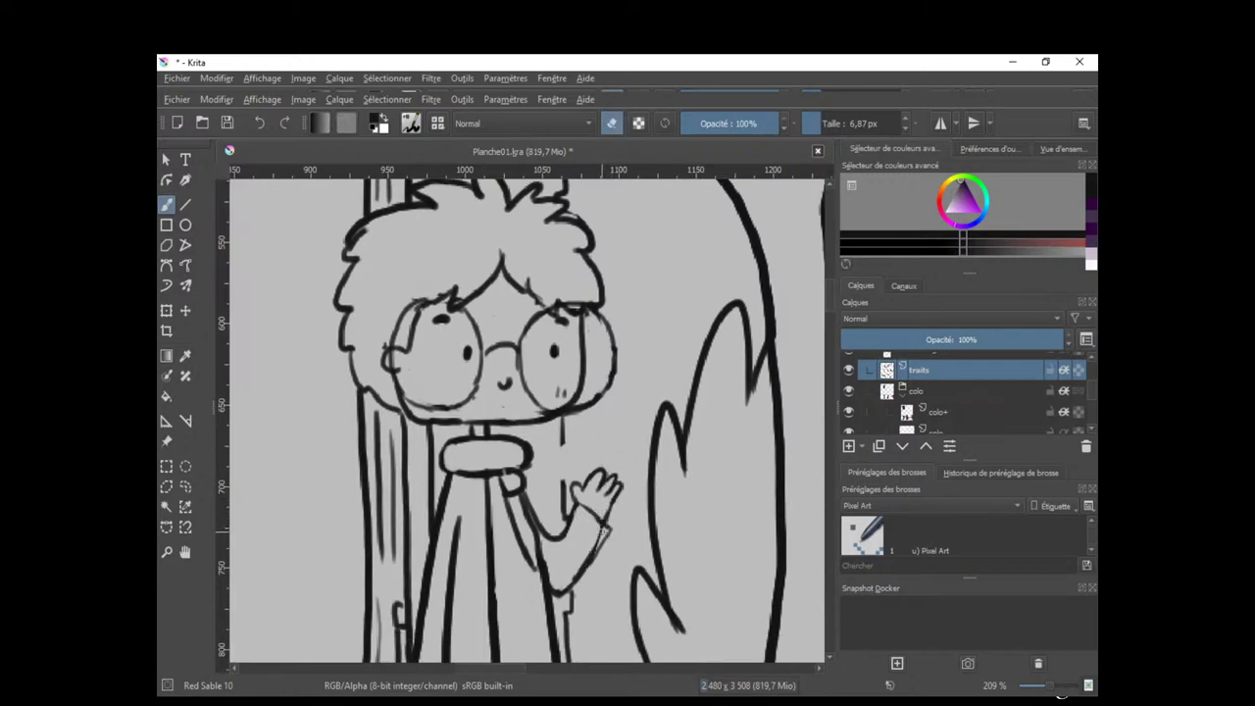
{"action": "left_click_drag", "start_coordinate": [593, 547], "coordinate": [635, 536]}
{"action": "left_click_drag", "start_coordinate": [619, 440], "coordinate": [611, 475]}
{"action": "key", "text": "e"}
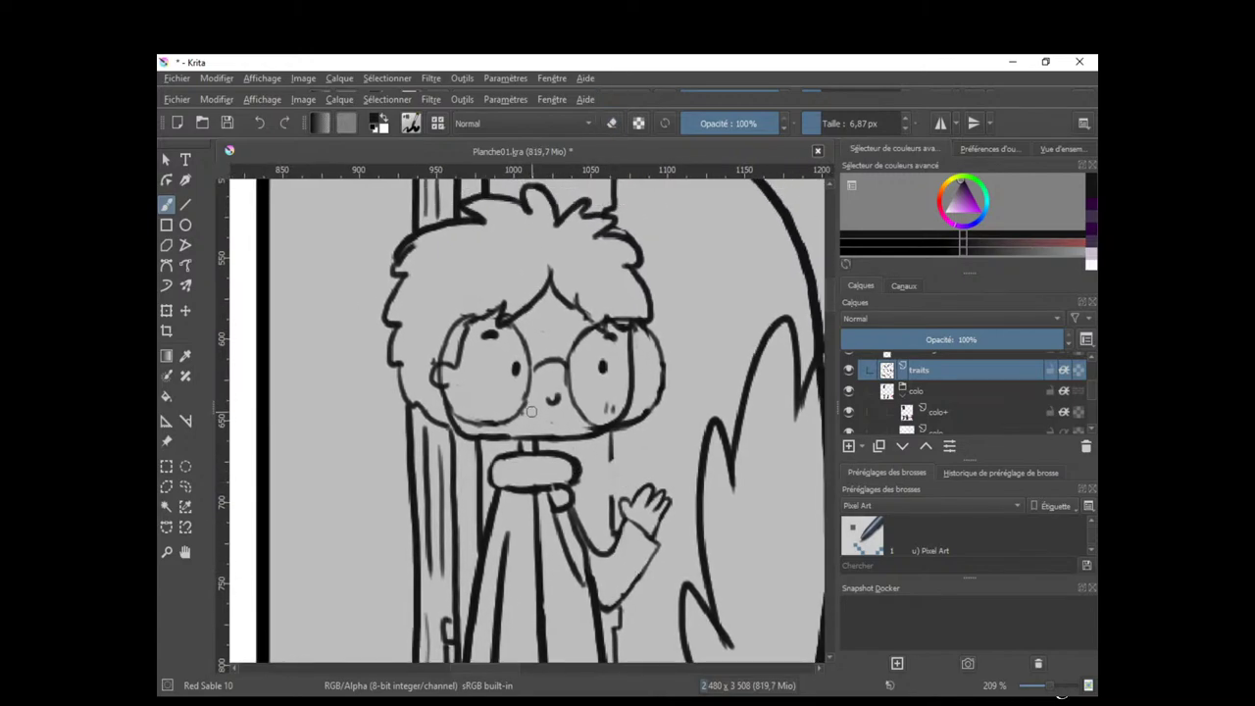
Retouch the outline of the boy's glasses near the nose and undo the last correction by the eyebrow.
{"action": "left_click_drag", "start_coordinate": [530, 405], "coordinate": [520, 419]}
{"action": "key", "text": "e"}
{"action": "key", "text": "e"}
{"action": "left_click_drag", "start_coordinate": [486, 336], "coordinate": [497, 334]}
{"action": "key", "text": "e"}
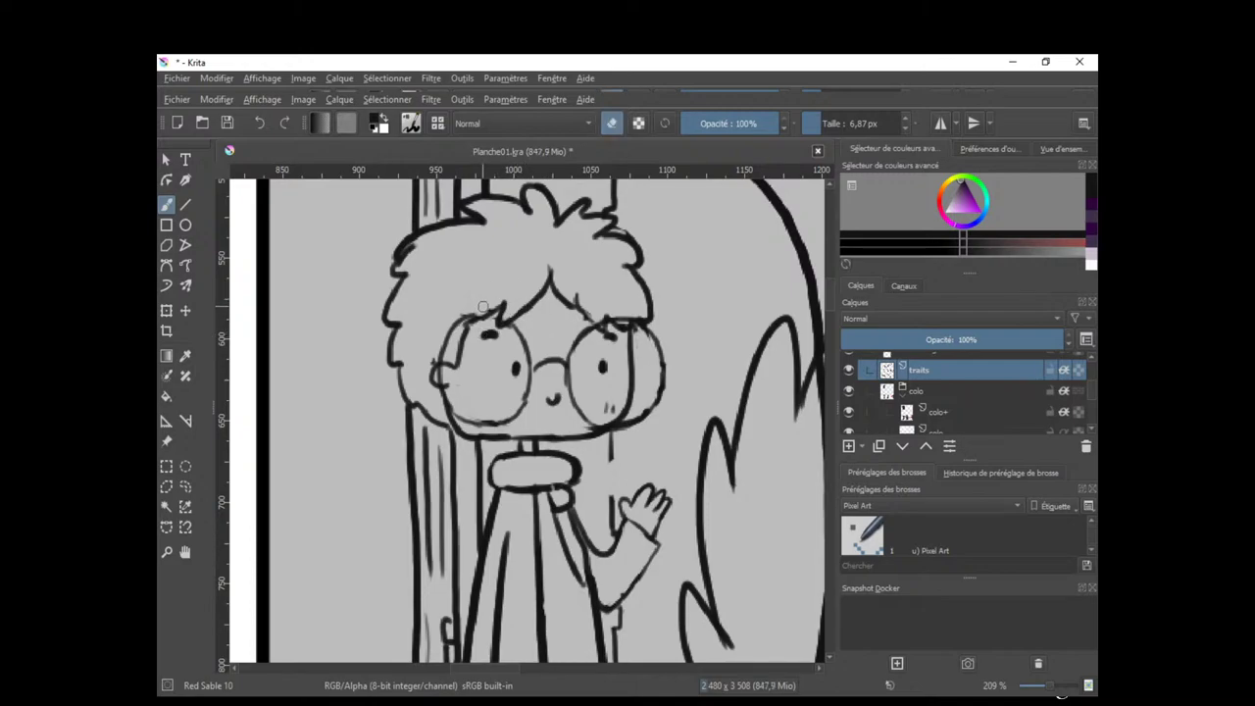
{"action": "key", "text": "ctrl+z"}
Complete the vertical wall edge line behind the boy, from his face down to the raised arm.
{"action": "scroll", "coordinate": [654, 431], "scroll_direction": "down", "scroll_amount": 3}
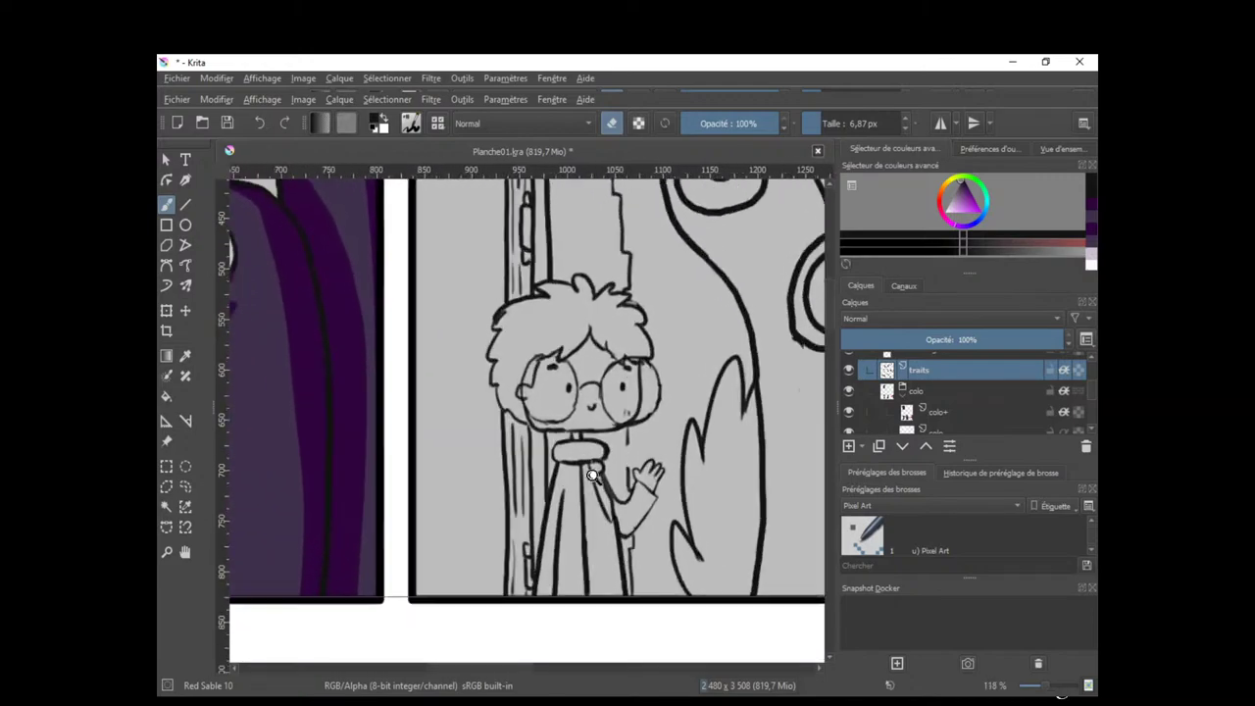
{"action": "scroll", "coordinate": [654, 431], "scroll_direction": "up", "scroll_amount": 4}
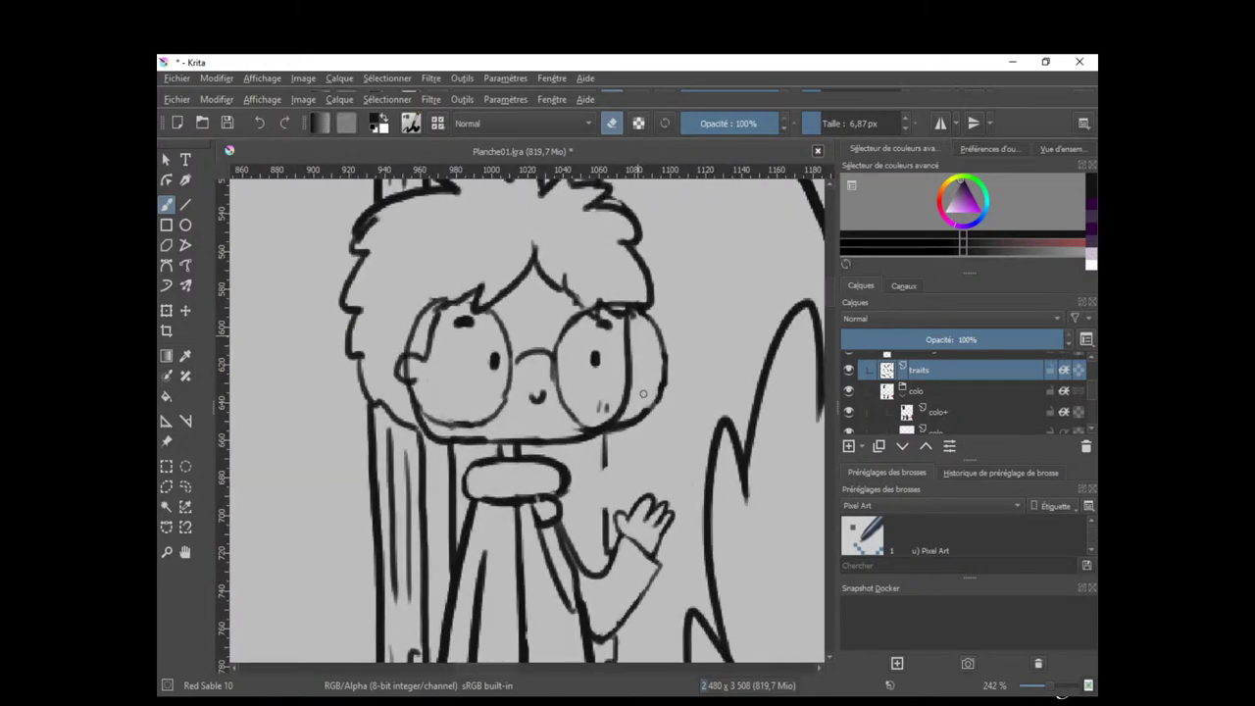
{"action": "scroll", "coordinate": [613, 429], "scroll_direction": "down", "scroll_amount": 2}
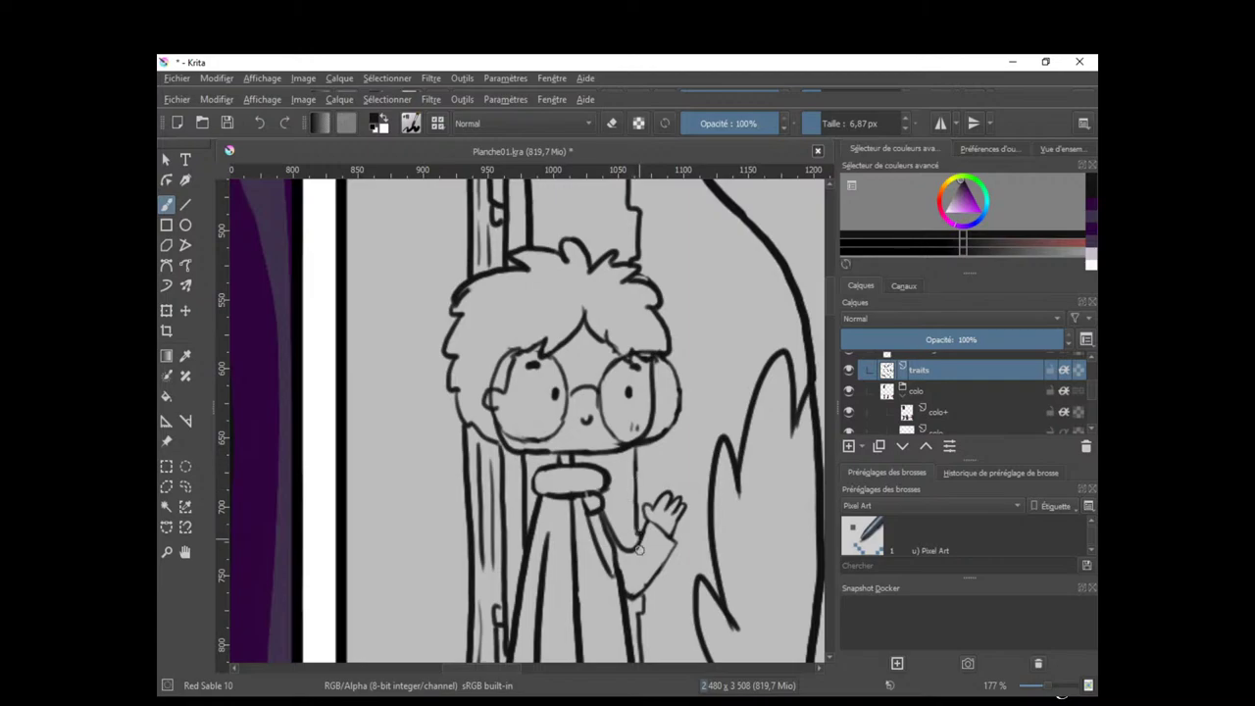
Fill the gap between the raised arm and the body with black and darken a fold of the coat.
{"action": "scroll", "coordinate": [636, 529], "scroll_direction": "down", "scroll_amount": 1}
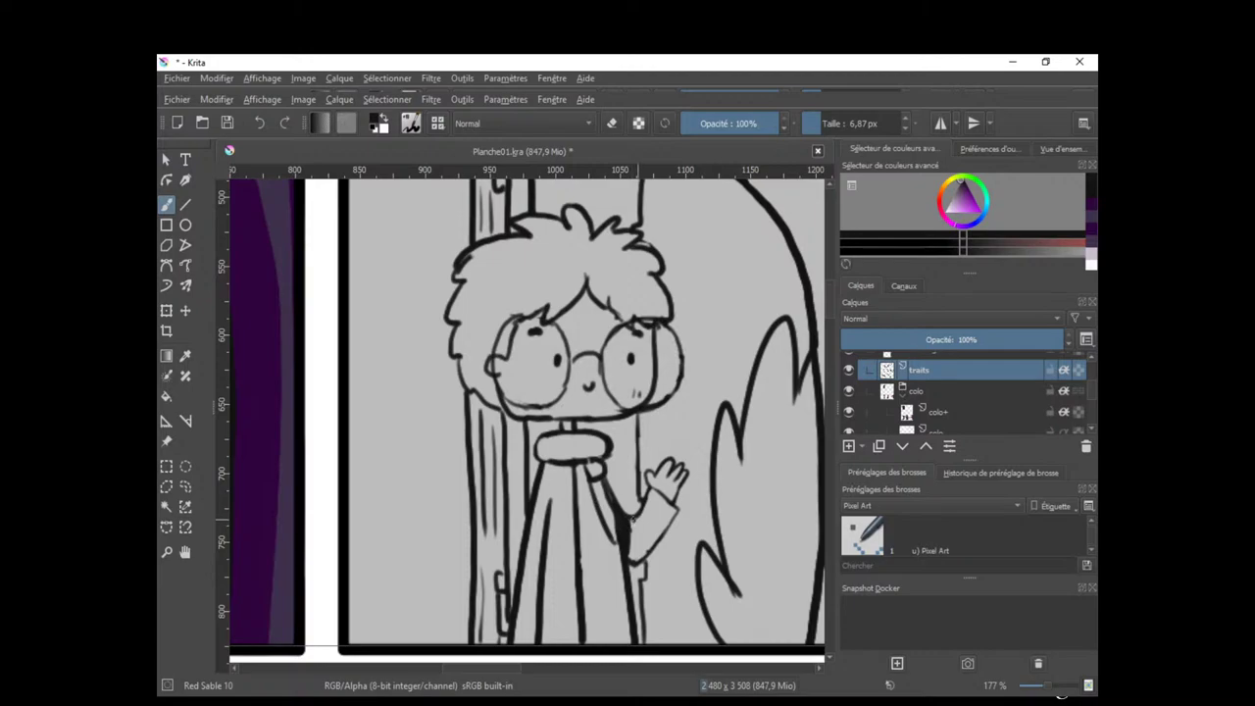
{"action": "mouse_move", "coordinate": [630, 525]}
{"action": "left_mouse_down"}
{"action": "mouse_move", "coordinate": [642, 604]}
{"action": "mouse_move", "coordinate": [595, 637]}
{"action": "mouse_move", "coordinate": [668, 566]}
{"action": "mouse_move", "coordinate": [658, 518]}
{"action": "mouse_move", "coordinate": [542, 601]}
{"action": "left_mouse_up"}
{"action": "key", "text": "ctrl+z"}
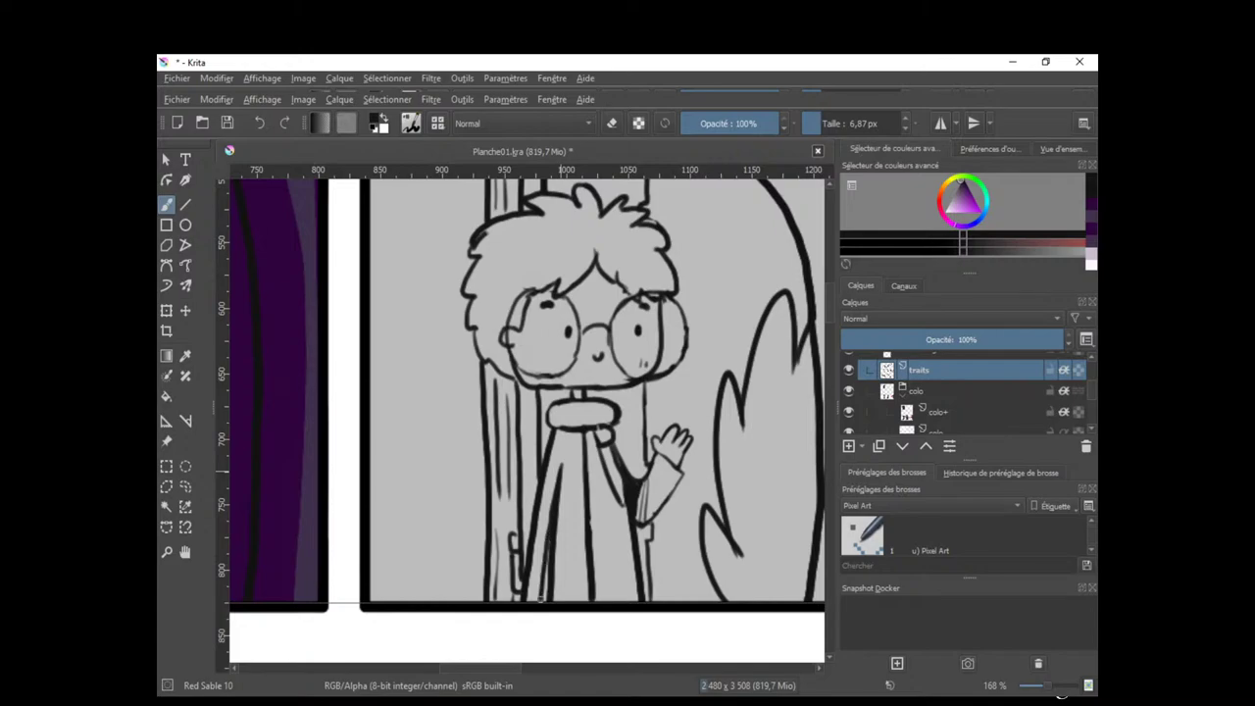
{"action": "left_click_drag", "start_coordinate": [548, 542], "coordinate": [546, 600]}
{"action": "left_click_drag", "start_coordinate": [672, 534], "coordinate": [685, 619]}
{"action": "mouse_move", "coordinate": [690, 554]}
{"action": "left_mouse_down"}
{"action": "mouse_move", "coordinate": [585, 586]}
{"action": "mouse_move", "coordinate": [662, 528]}
{"action": "left_mouse_up"}
{"action": "mouse_move", "coordinate": [579, 533]}
{"action": "left_mouse_down"}
{"action": "mouse_move", "coordinate": [578, 519]}
{"action": "mouse_move", "coordinate": [670, 554]}
{"action": "left_mouse_up"}
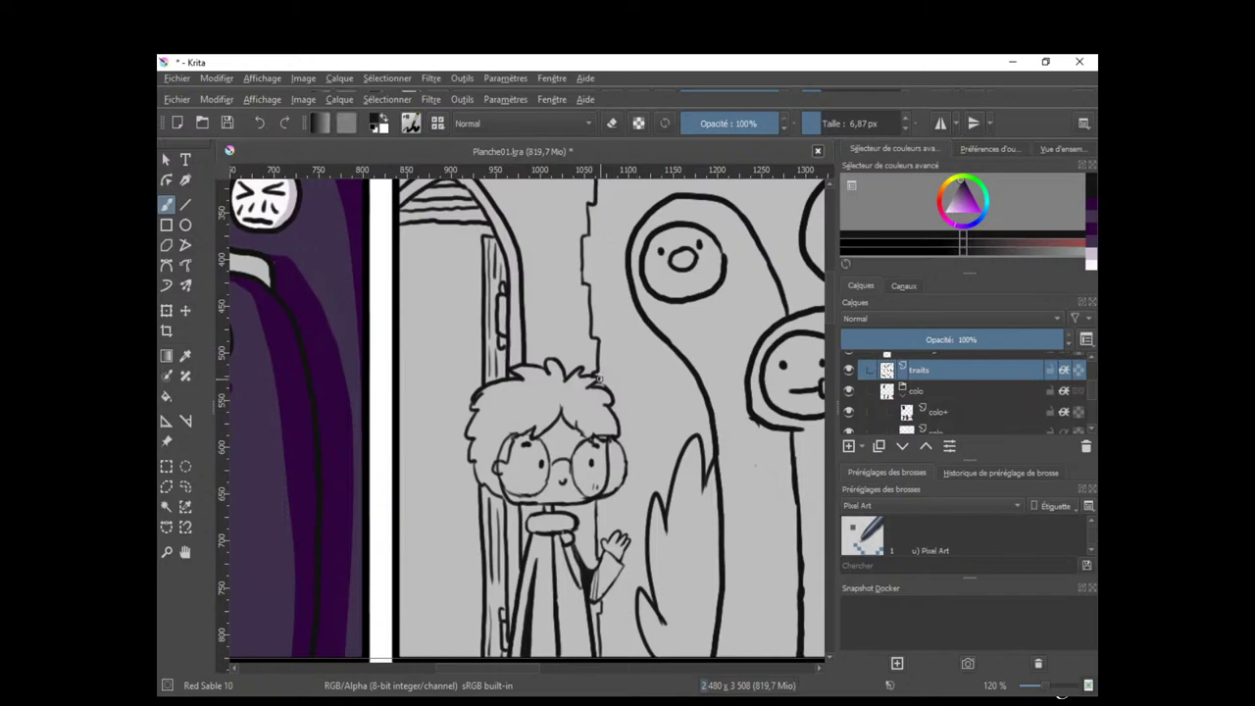
Erase the boy's pupils and redraw them higher inside the glasses so he looks up at the creatures.
{"action": "key", "text": "e"}
{"action": "scroll", "coordinate": [579, 461], "scroll_direction": "up", "scroll_amount": 1}
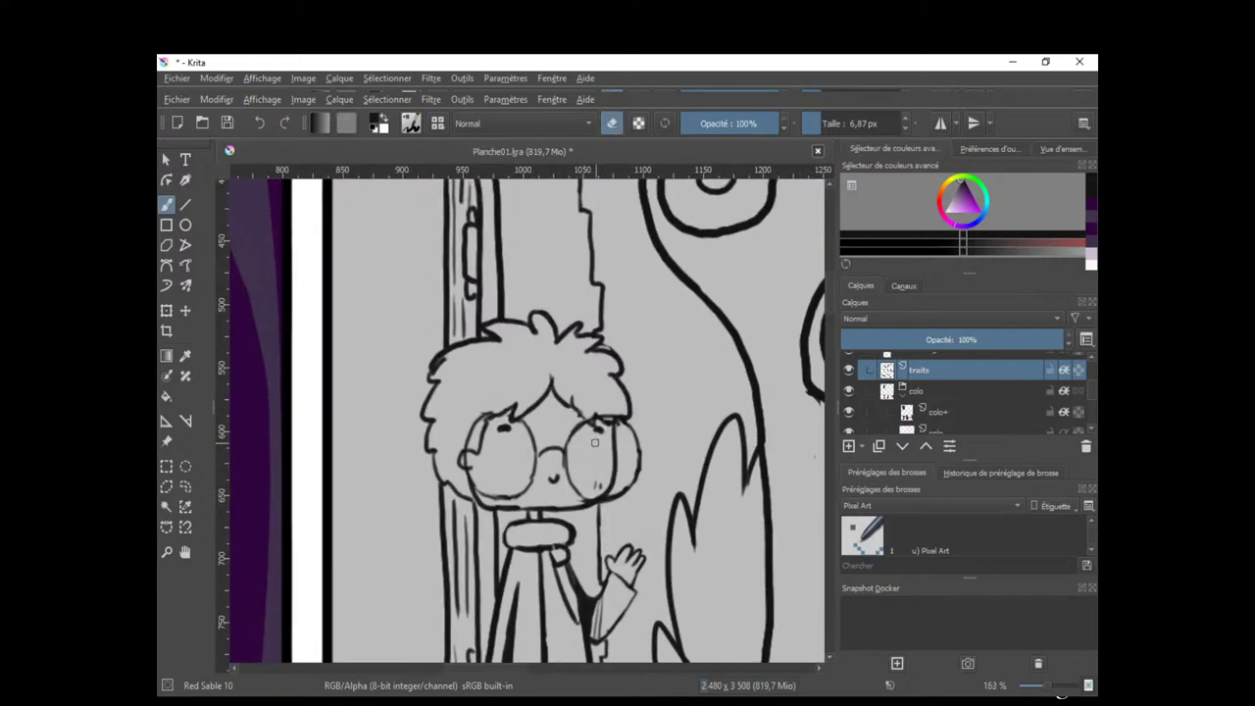
{"action": "key", "text": "e"}
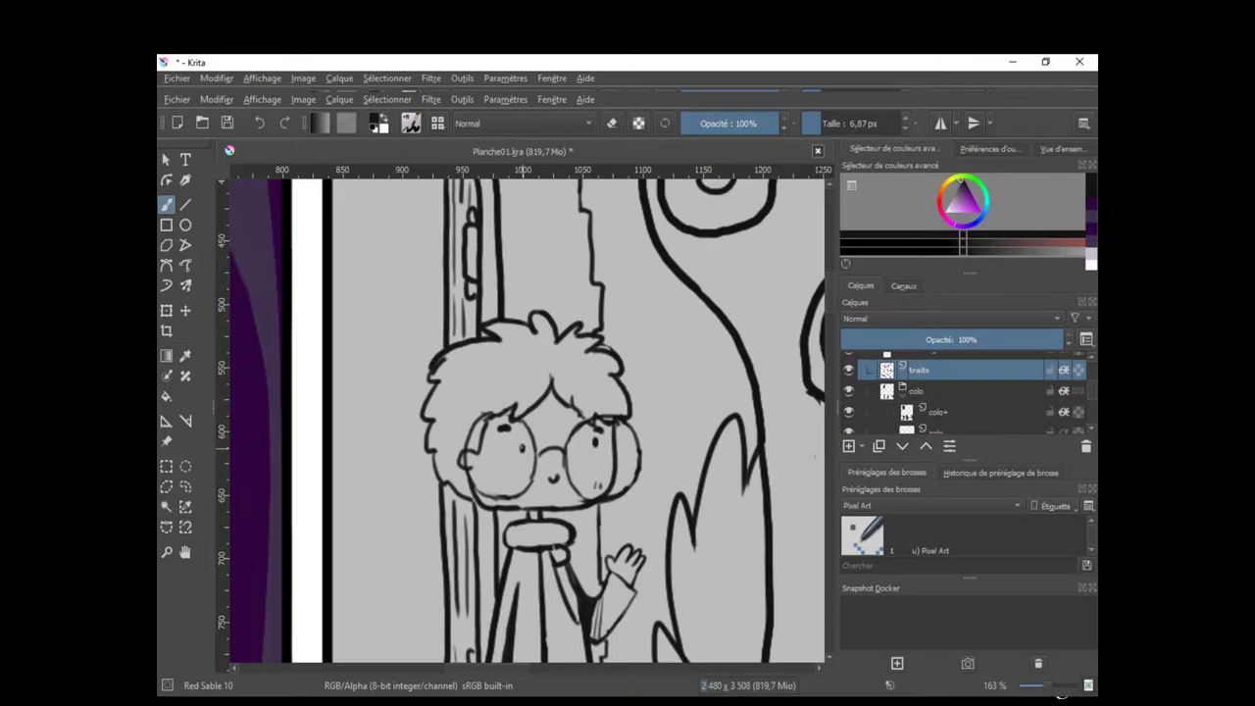
{"action": "key", "text": "e"}
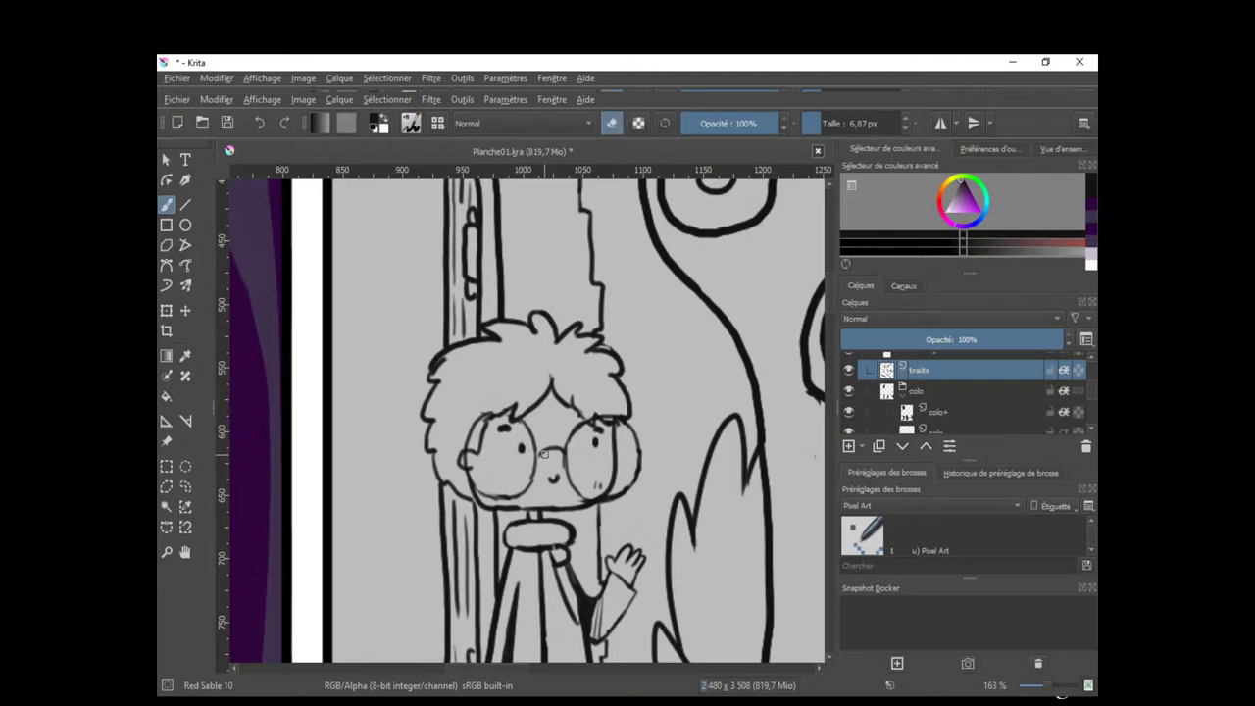
Retouch the bridge of the boy's glasses between the two lenses in the second panel.
{"action": "key", "text": "e"}
{"action": "key", "text": "e"}
{"action": "left_click_drag", "start_coordinate": [693, 414], "coordinate": [598, 509]}
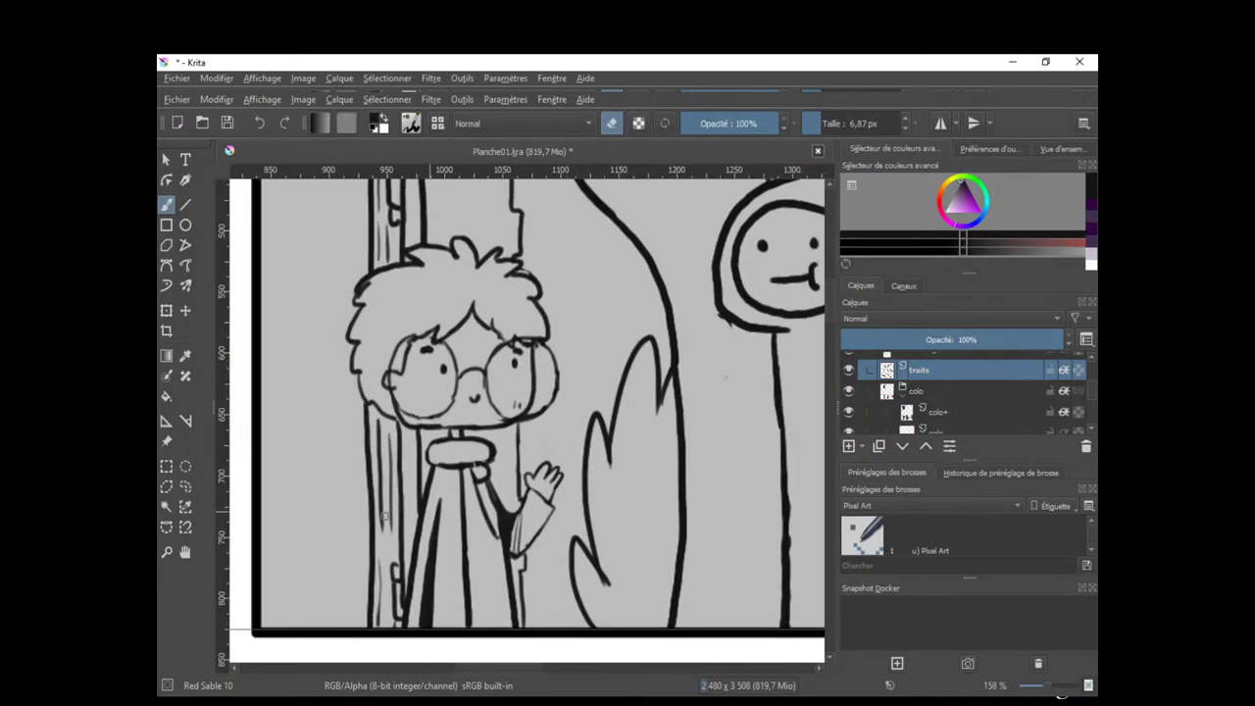
Isolate the boy's raised hand with a freehand selection, adjust its placement on the wrist and clean up its outline.
{"action": "left_click", "coordinate": [184, 488]}
{"action": "mouse_move", "coordinate": [528, 462]}
{"action": "left_mouse_down"}
{"action": "mouse_move", "coordinate": [571, 488]}
{"action": "mouse_move", "coordinate": [557, 508]}
{"action": "mouse_move", "coordinate": [529, 496]}
{"action": "mouse_move", "coordinate": [526, 471]}
{"action": "mouse_move", "coordinate": [556, 485]}
{"action": "left_mouse_up"}
{"action": "key", "text": "t"}
{"action": "key", "text": "Escape"}
{"action": "key", "text": "ctrl+shift+a"}
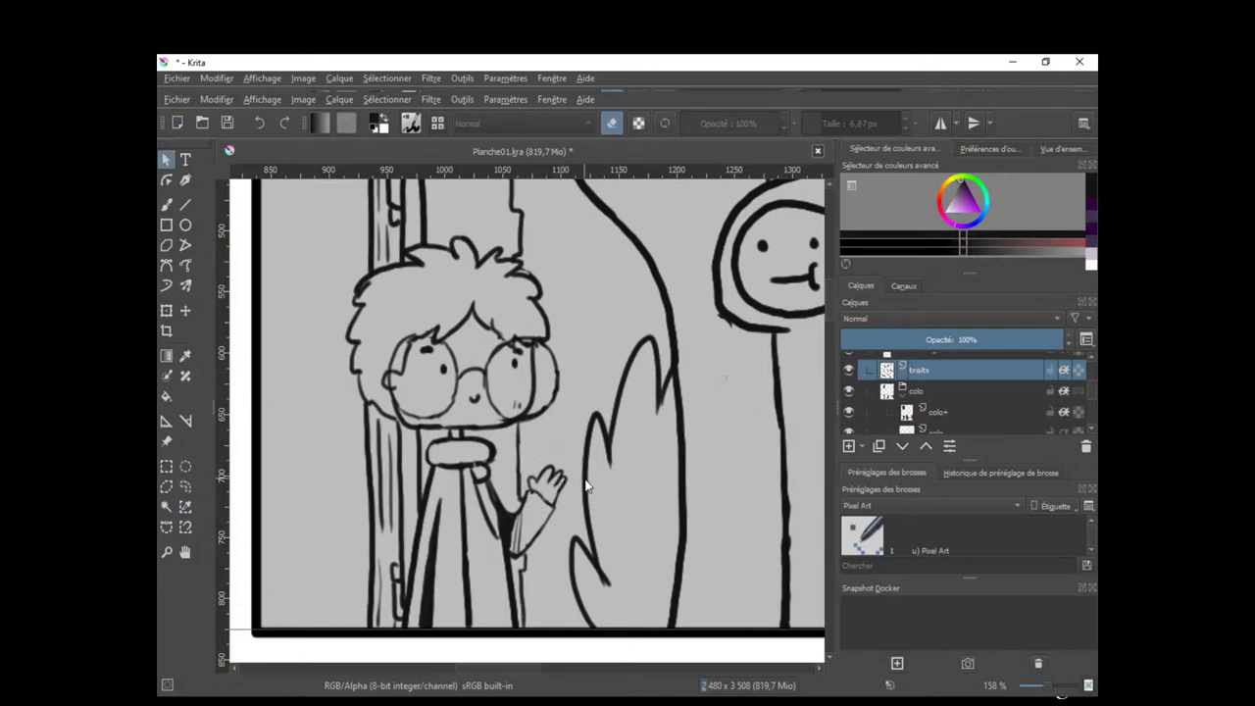
{"action": "key", "text": "e"}
{"action": "key", "text": "b"}
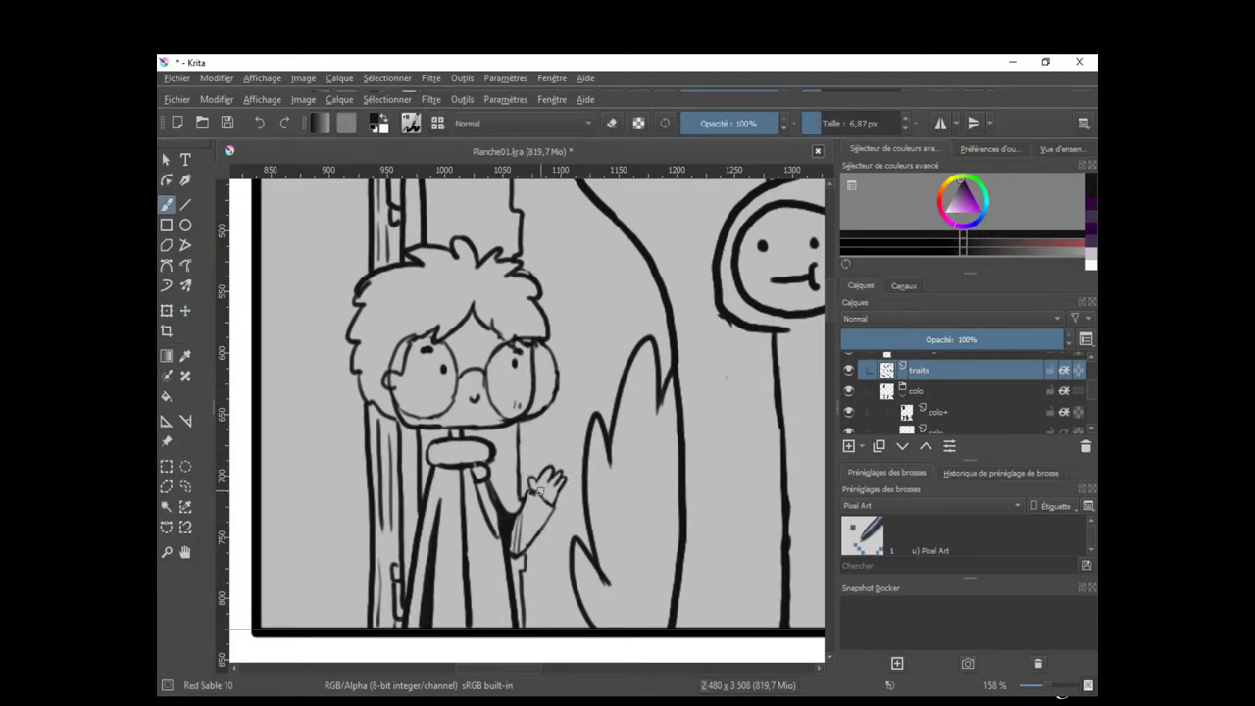
{"action": "key", "text": "e"}
{"action": "left_click_drag", "start_coordinate": [581, 490], "coordinate": [624, 530]}
{"action": "scroll", "coordinate": [623, 530], "scroll_direction": "up", "scroll_amount": 1}
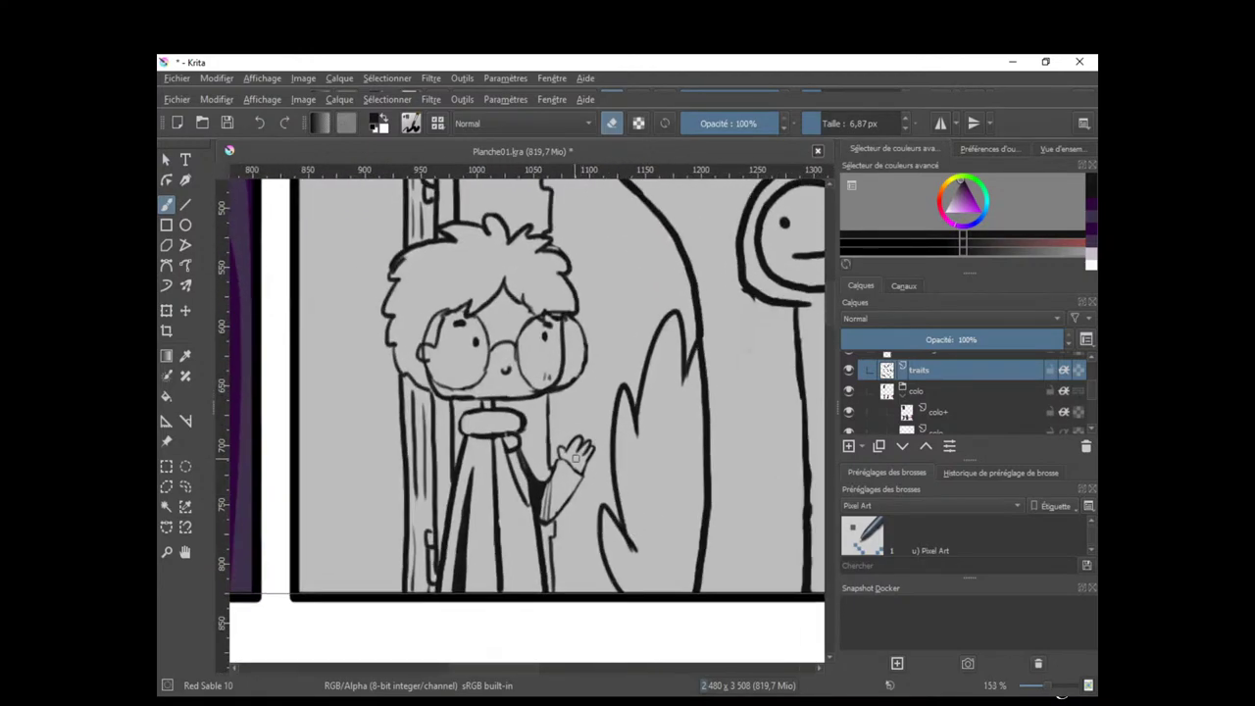
{"action": "key", "text": "e"}
Pick the white fill colour from the first panel and make the colo layer active.
{"action": "left_click_drag", "start_coordinate": [629, 470], "coordinate": [608, 549]}
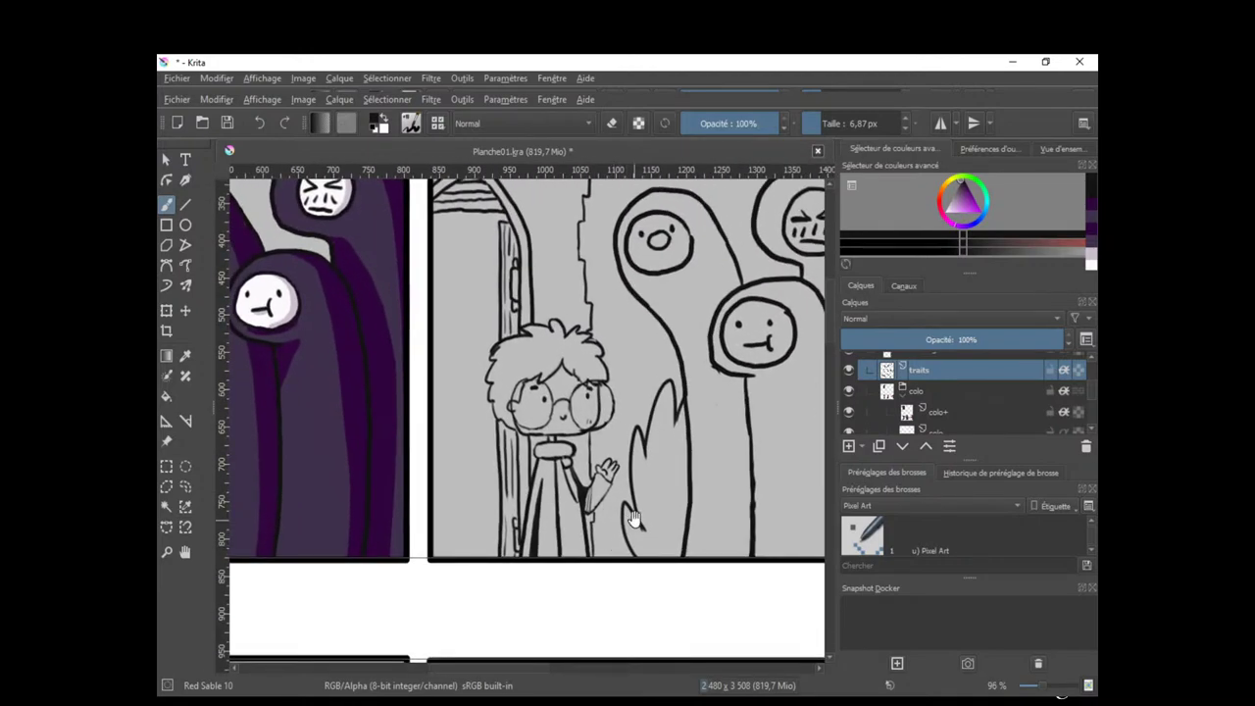
{"action": "scroll", "coordinate": [610, 552], "scroll_direction": "down", "scroll_amount": 3}
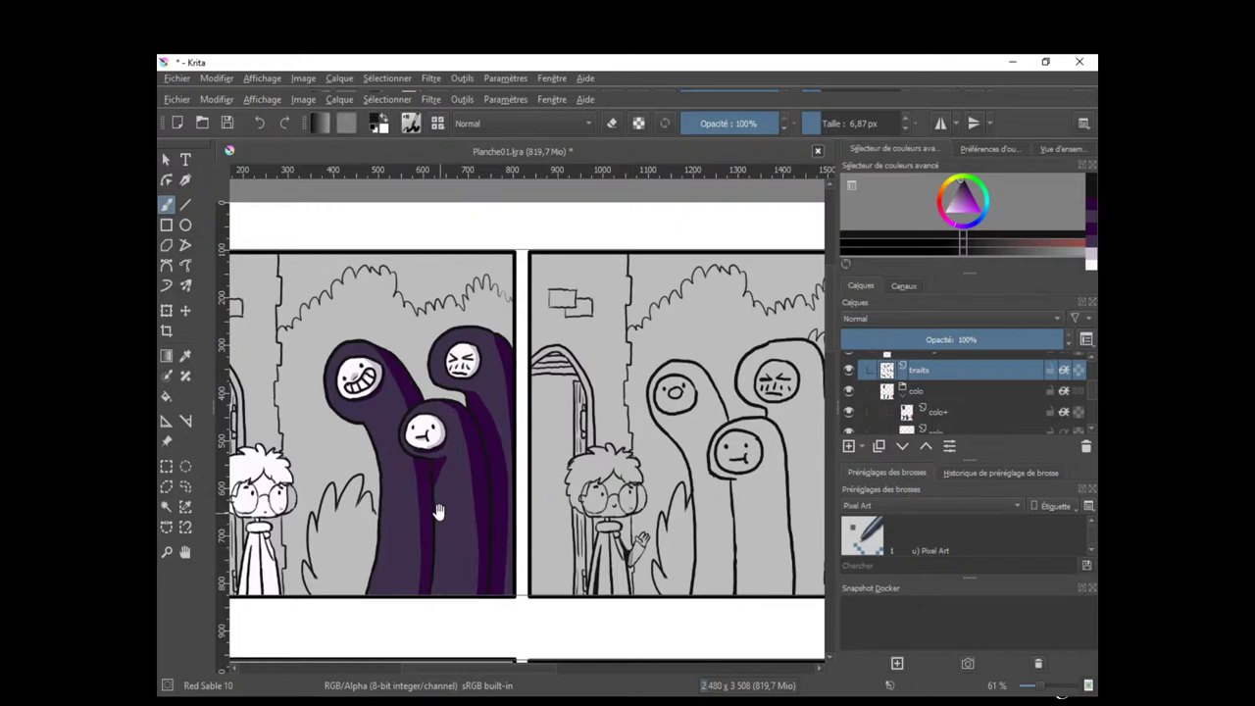
{"action": "left_click_drag", "start_coordinate": [438, 512], "coordinate": [598, 509]}
{"action": "left_click", "coordinate": [434, 473], "text": "ctrl"}
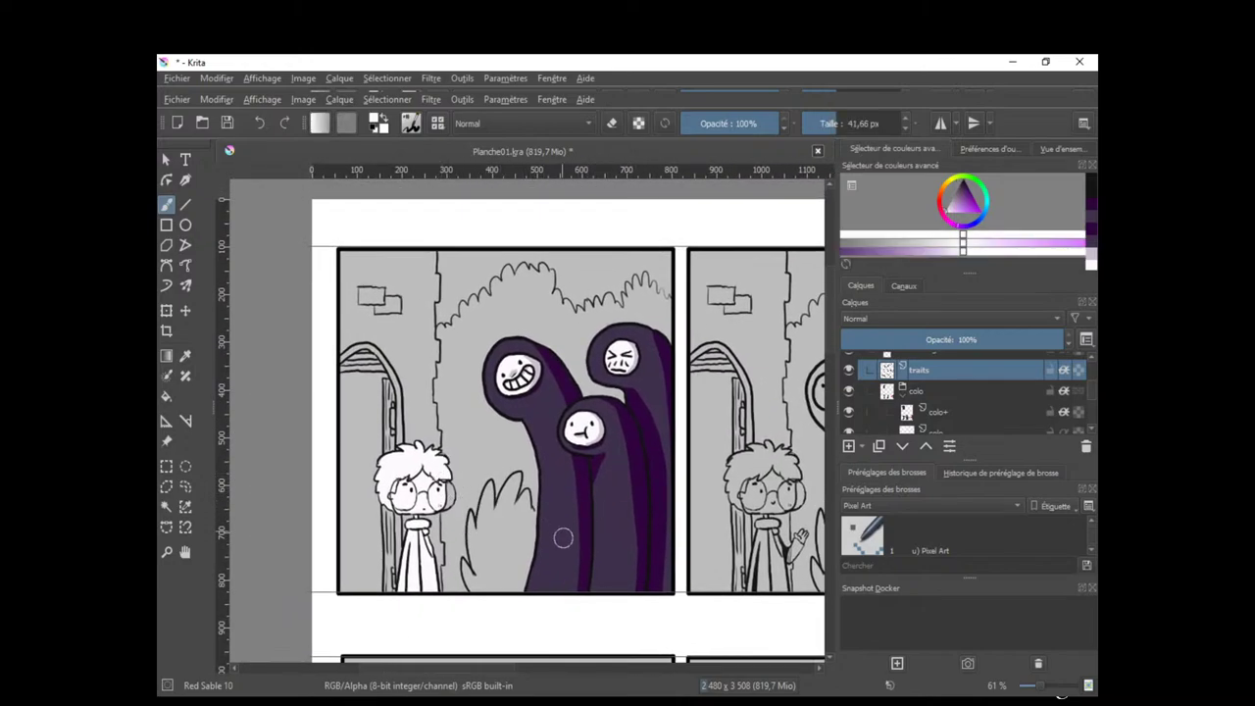
{"action": "left_click", "coordinate": [1010, 429]}
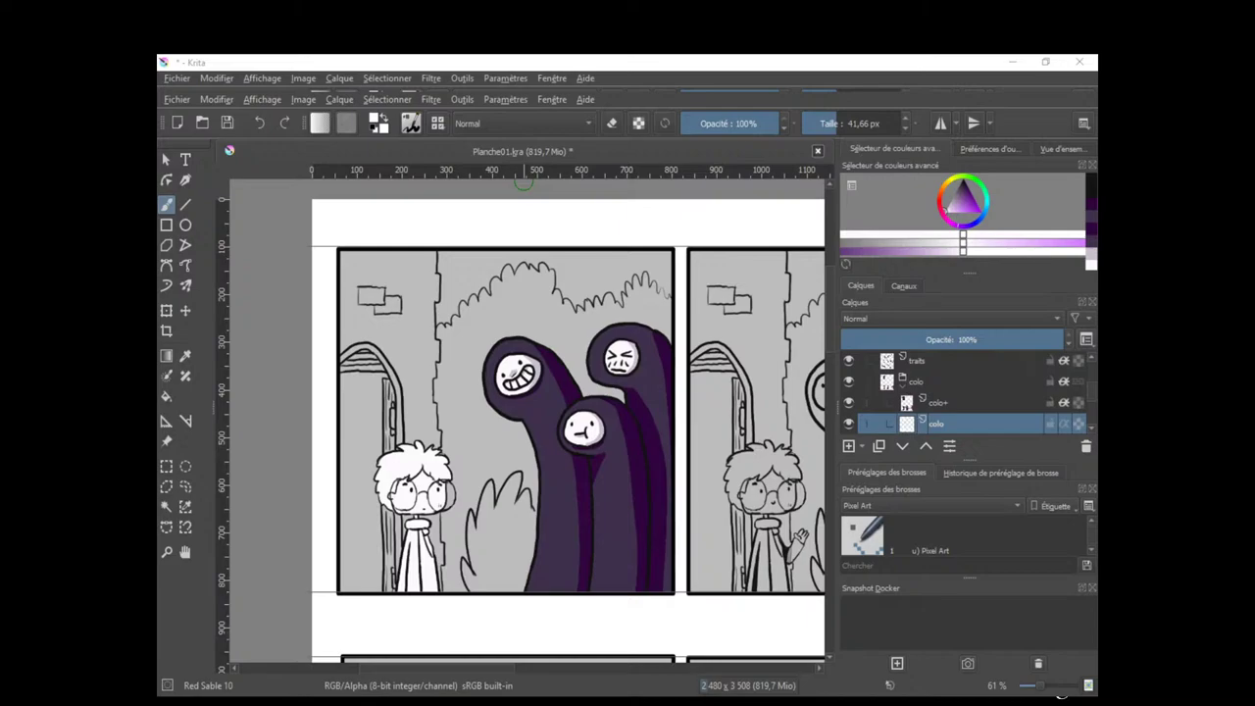
Select the boy's white fill in the first panel with a freehand outline and copy it.
{"action": "left_click_drag", "start_coordinate": [763, 461], "coordinate": [533, 452]}
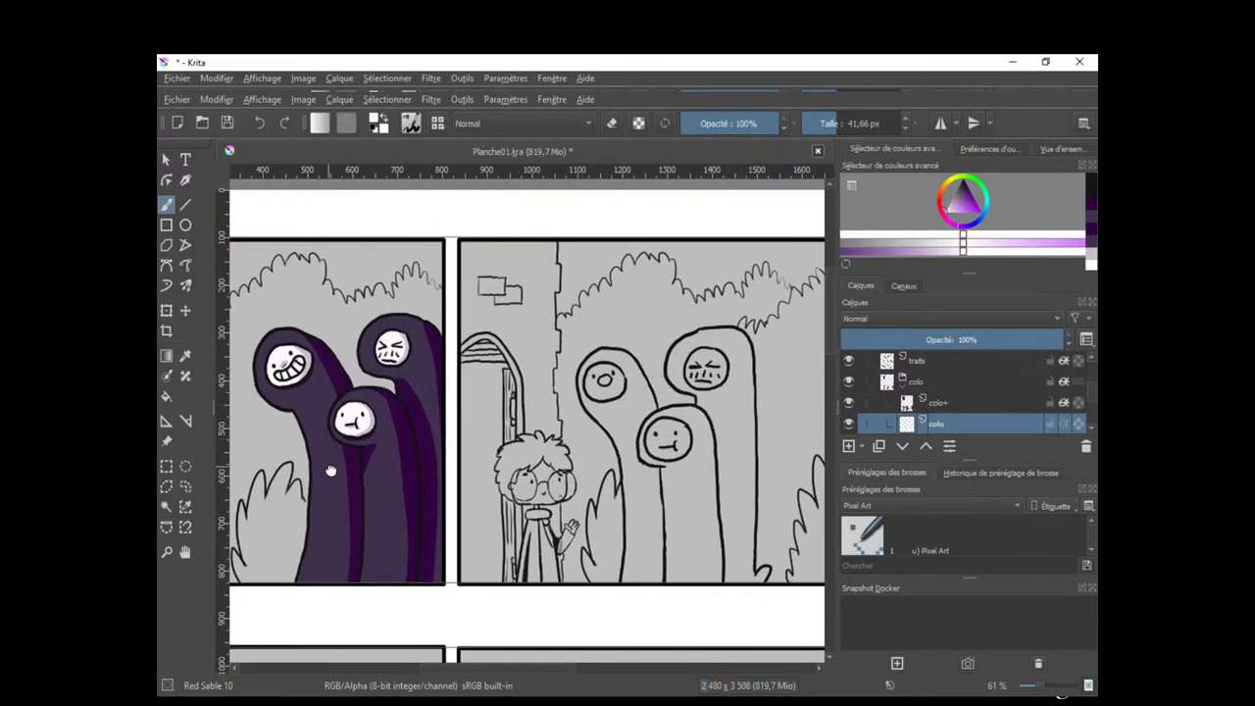
{"action": "mouse_move", "coordinate": [331, 471]}
{"action": "left_mouse_down"}
{"action": "mouse_move", "coordinate": [618, 401]}
{"action": "mouse_move", "coordinate": [475, 468]}
{"action": "left_mouse_up"}
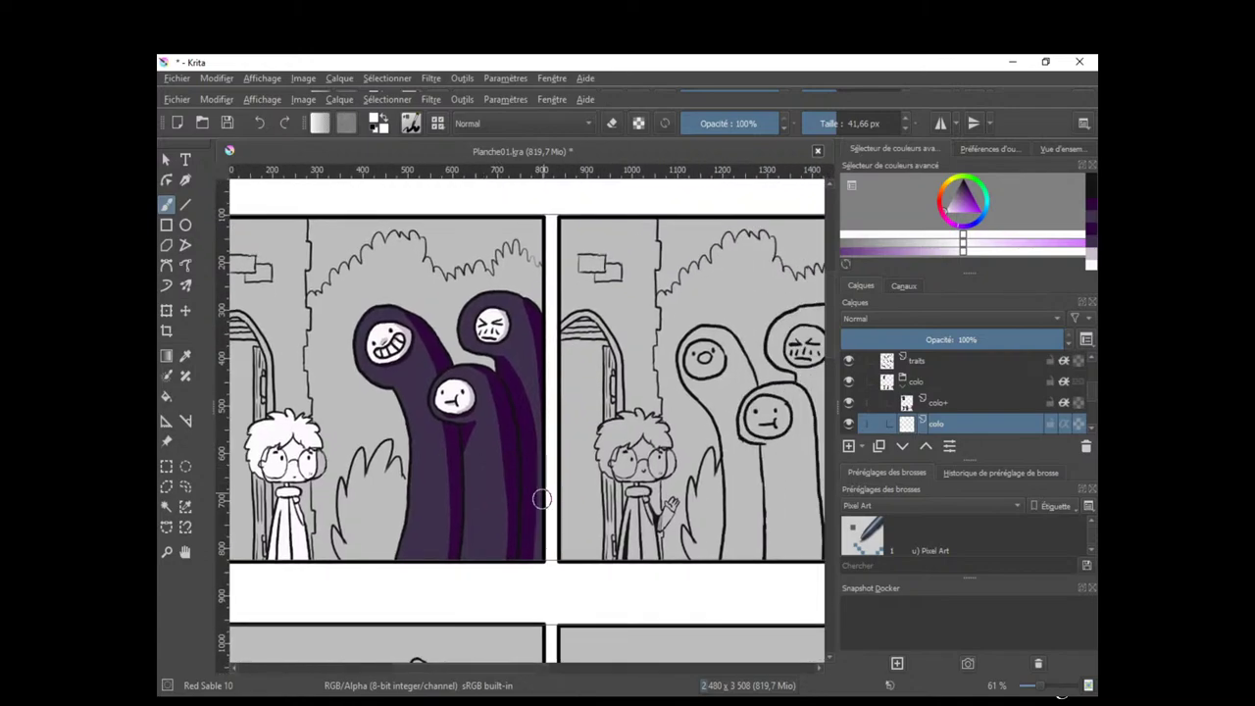
{"action": "left_click_drag", "start_coordinate": [294, 506], "coordinate": [401, 483]}
{"action": "left_click", "coordinate": [186, 488]}
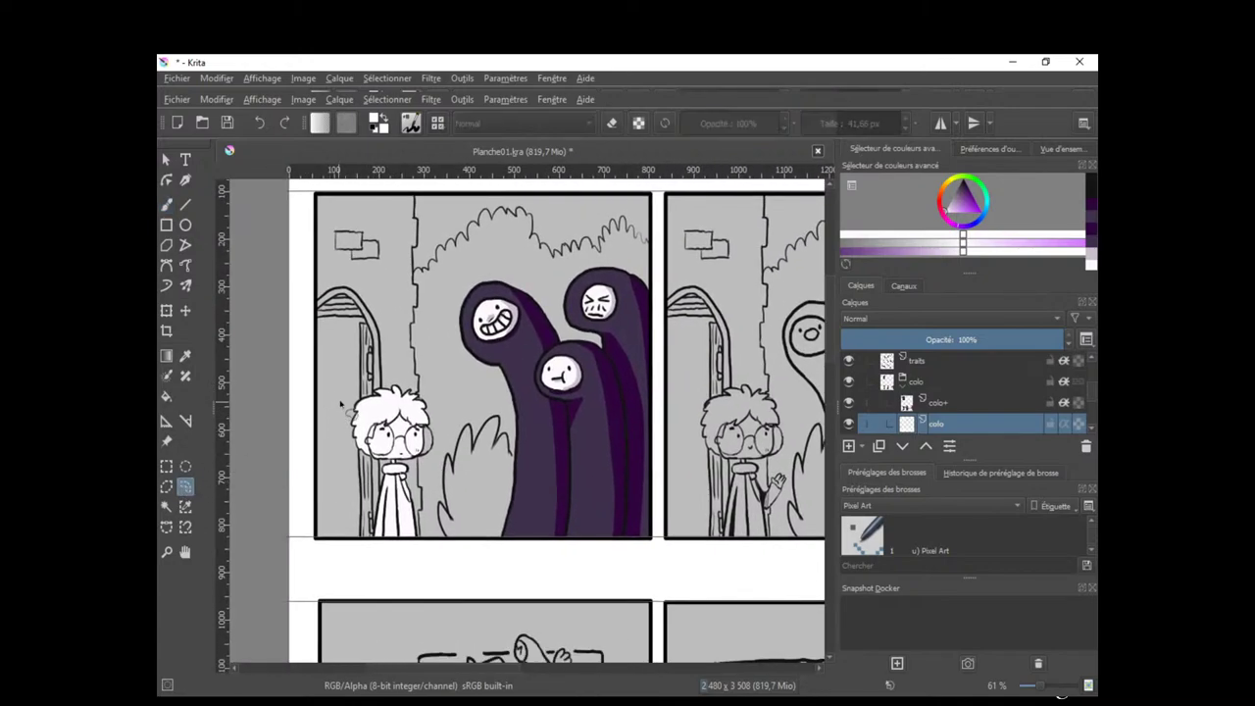
{"action": "mouse_move", "coordinate": [455, 418]}
{"action": "left_mouse_down"}
{"action": "mouse_move", "coordinate": [366, 558]}
{"action": "mouse_move", "coordinate": [309, 422]}
{"action": "mouse_move", "coordinate": [322, 394]}
{"action": "left_mouse_up"}
{"action": "key", "text": "ctrl+c"}
Paste the copied white fill and align it under the boy's line art in the second panel.
{"action": "key", "text": "ctrl+v"}
{"action": "key", "text": "t"}
{"action": "left_click_drag", "start_coordinate": [429, 501], "coordinate": [621, 507]}
{"action": "key", "text": "Return"}
{"action": "scroll", "coordinate": [760, 487], "scroll_direction": "up", "scroll_amount": 3}
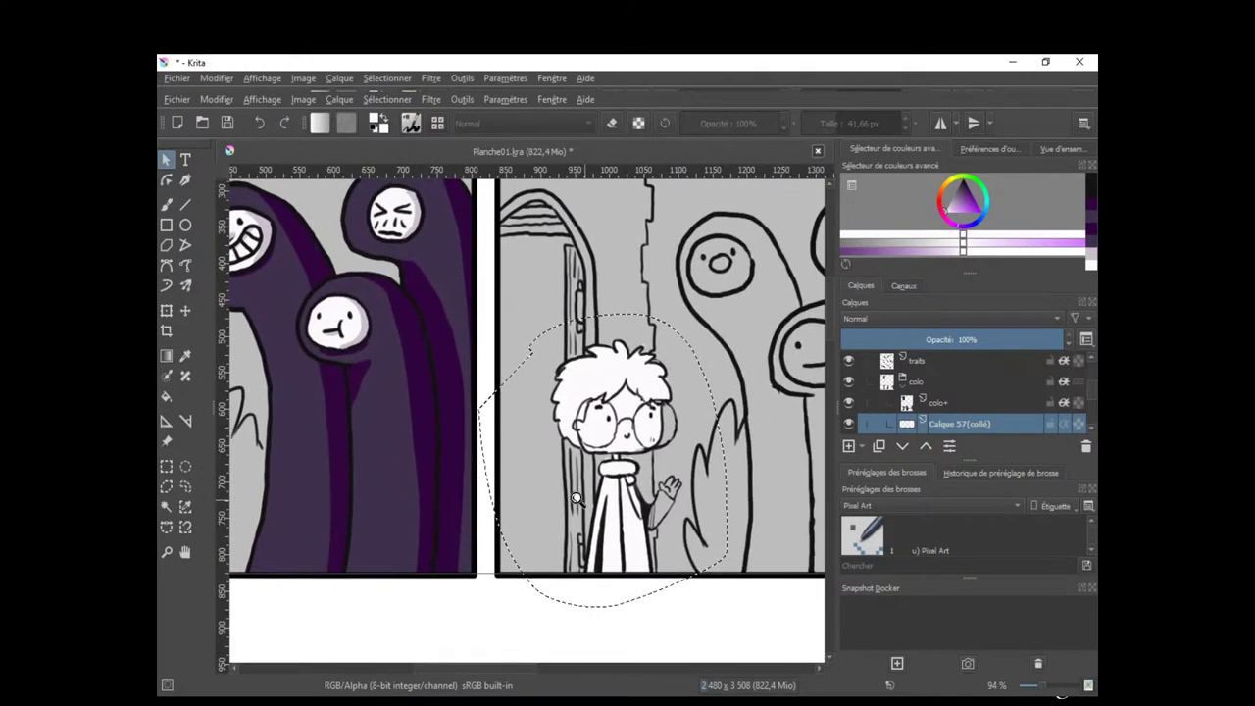
{"action": "scroll", "coordinate": [618, 505], "scroll_direction": "up", "scroll_amount": 1}
{"action": "key", "text": "ctrl+t"}
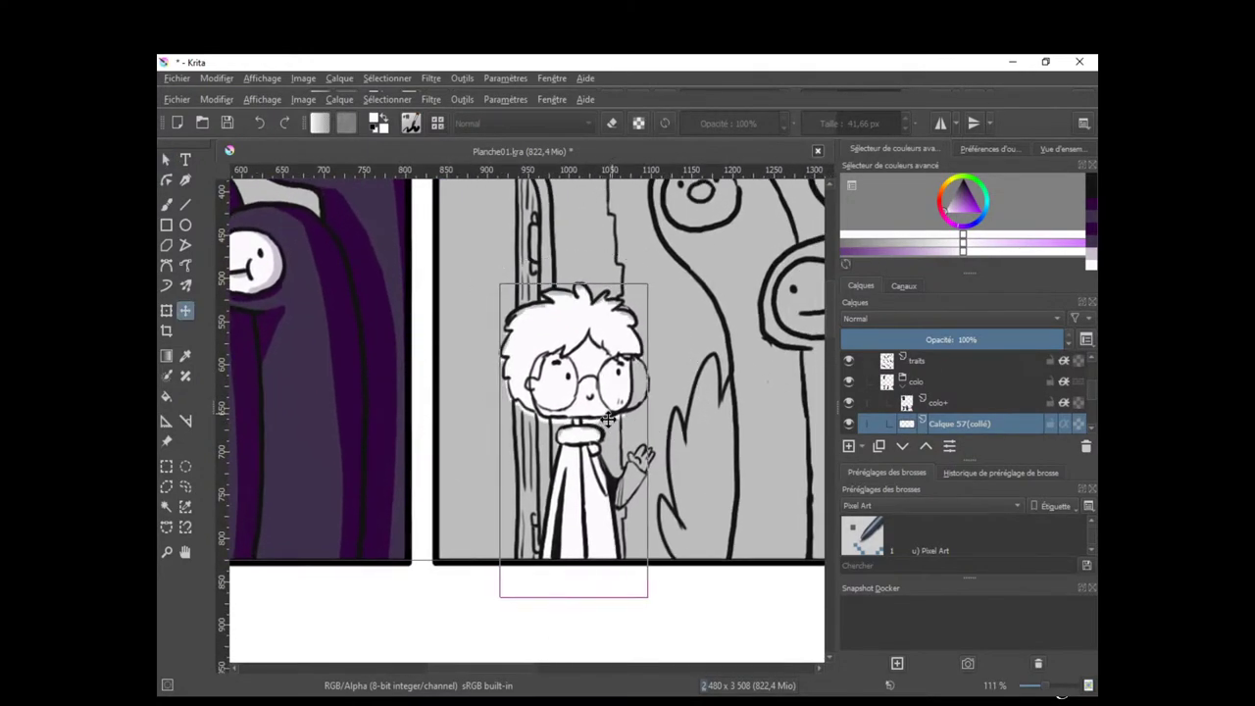
{"action": "key", "text": "Up"}
{"action": "key", "text": "Up"}
Paste another copy of the white fill and align it with the boy in the third panel.
{"action": "left_click", "coordinate": [186, 204]}
{"action": "left_click", "coordinate": [166, 159]}
{"action": "left_click_drag", "start_coordinate": [712, 431], "coordinate": [408, 412]}
{"action": "left_click_drag", "start_coordinate": [690, 408], "coordinate": [534, 559]}
{"action": "left_click_drag", "start_coordinate": [709, 438], "coordinate": [639, 454]}
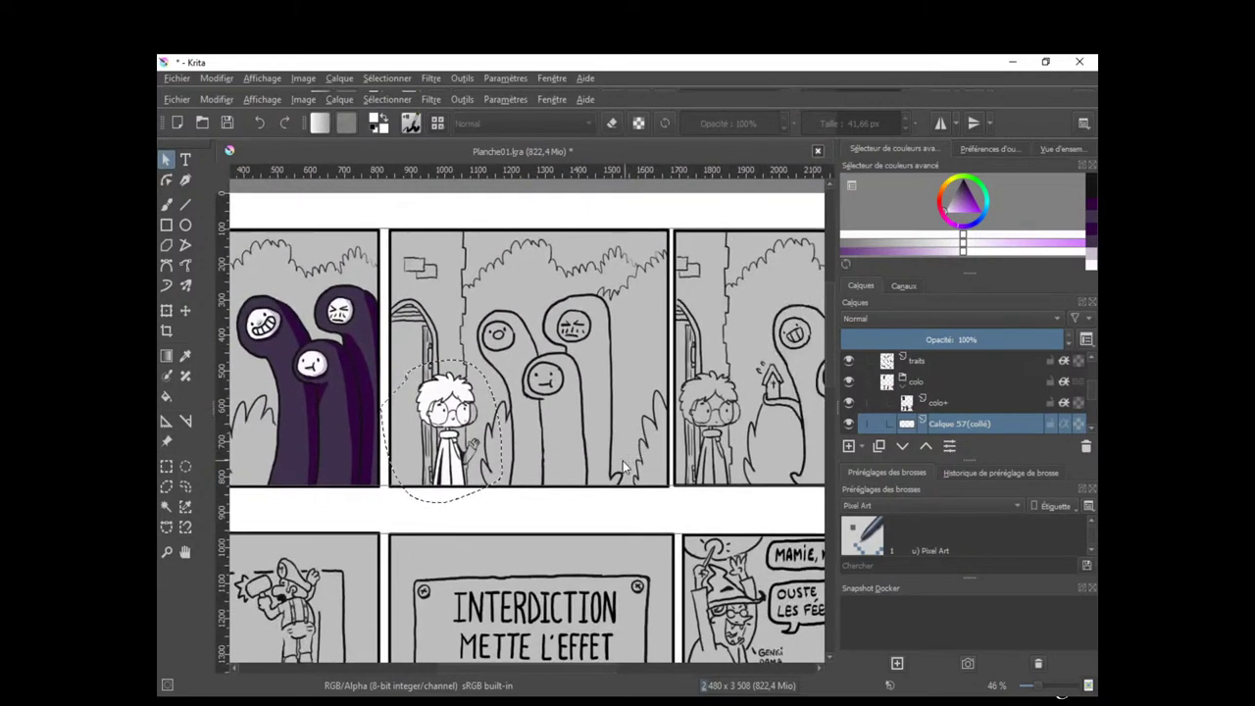
{"action": "key", "text": "ctrl+v"}
{"action": "key", "text": "t"}
{"action": "left_click_drag", "start_coordinate": [450, 420], "coordinate": [712, 422]}
{"action": "scroll", "coordinate": [712, 422], "scroll_direction": "up", "scroll_amount": 5}
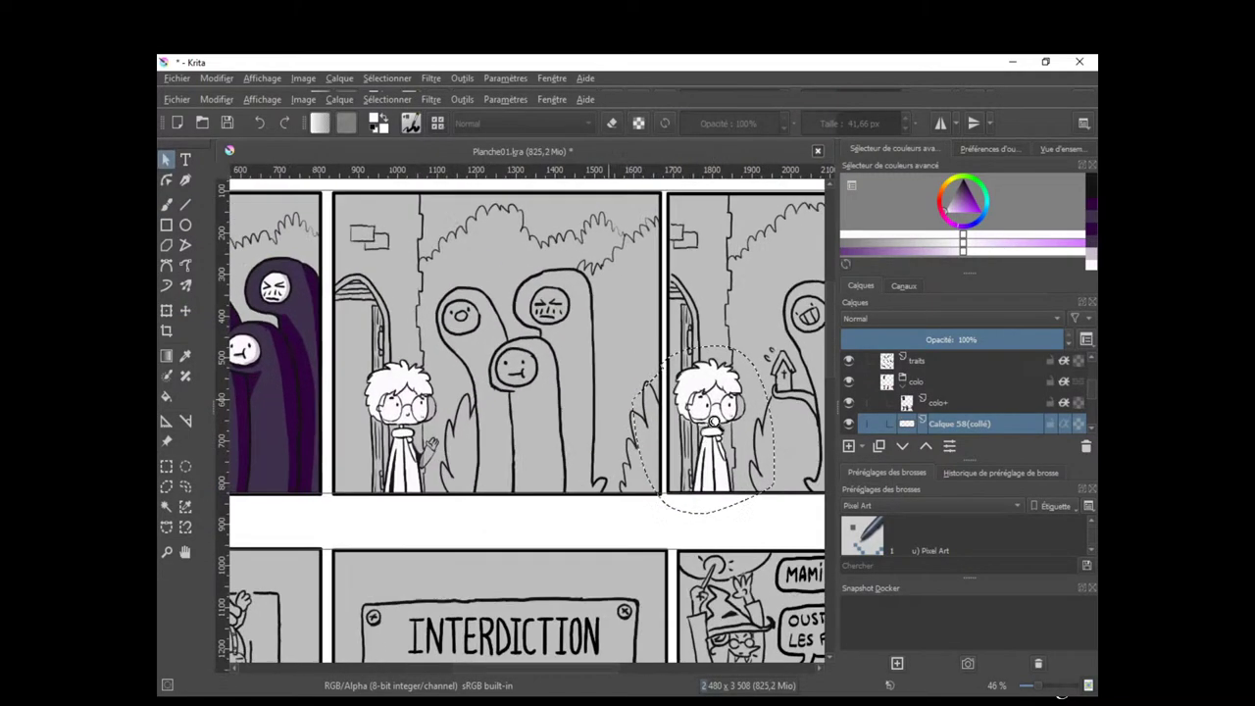
{"action": "scroll", "coordinate": [681, 436], "scroll_direction": "up", "scroll_amount": 2}
{"action": "key", "text": "ctrl+t"}
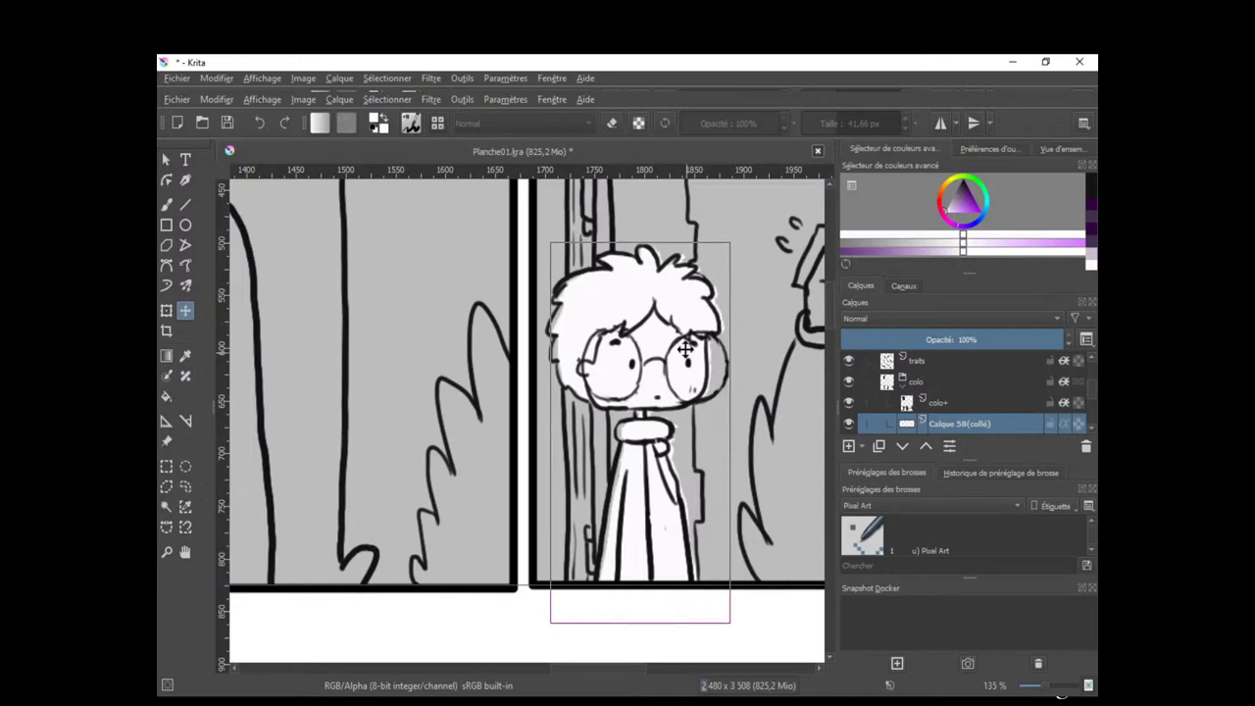
{"action": "left_click", "coordinate": [166, 159]}
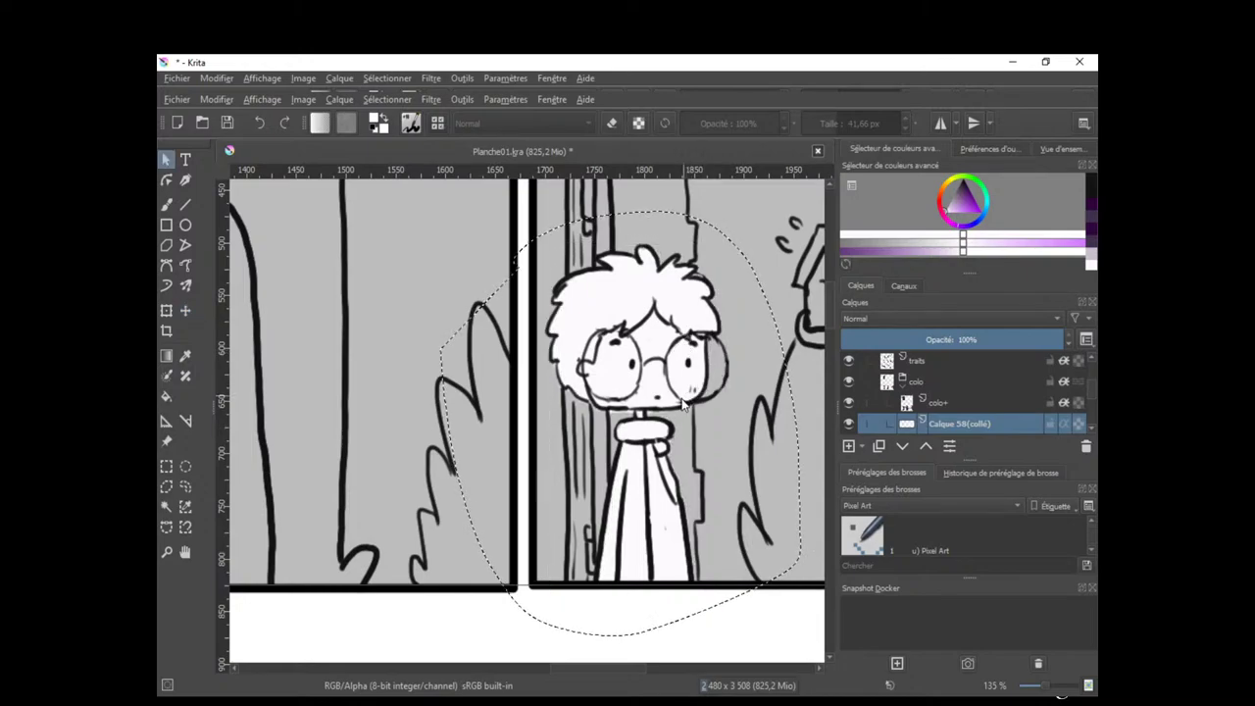
Deselect and erase the excess white beneath the boy's chin in the third panel.
{"action": "key", "text": "ctrl+shift+a"}
{"action": "key", "text": "e"}
{"action": "key", "text": "b"}
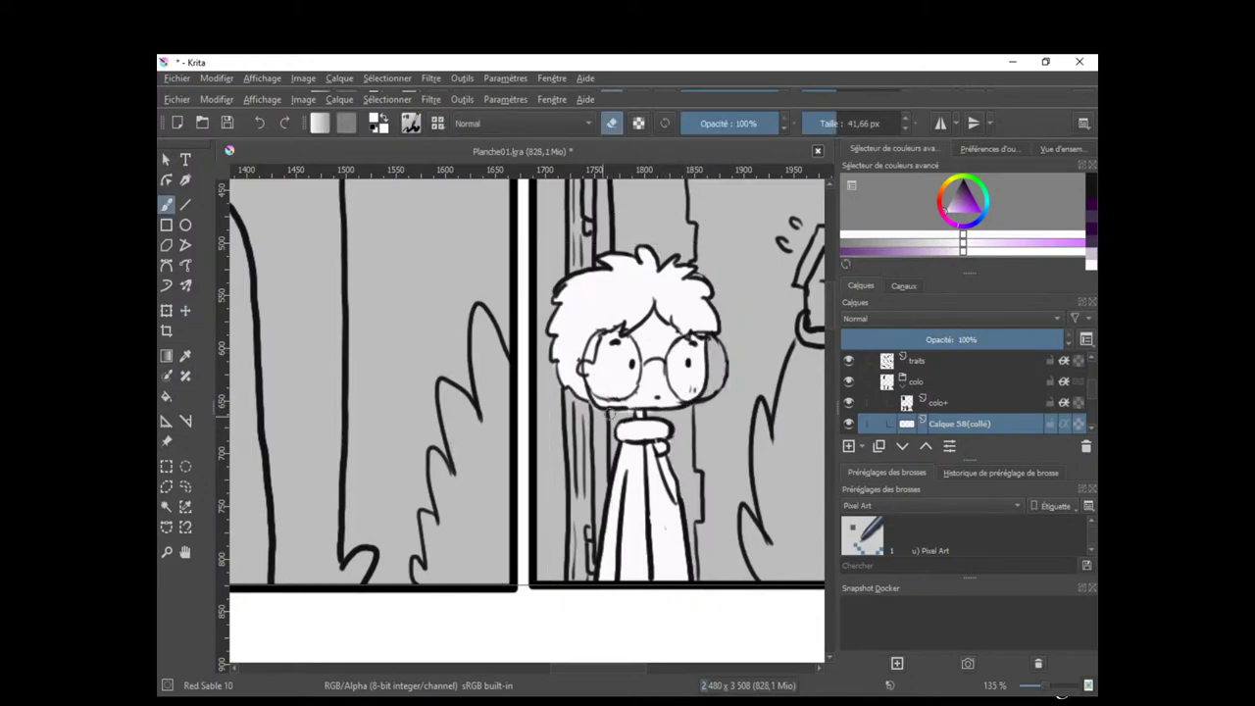
{"action": "left_click_drag", "start_coordinate": [631, 412], "coordinate": [646, 412]}
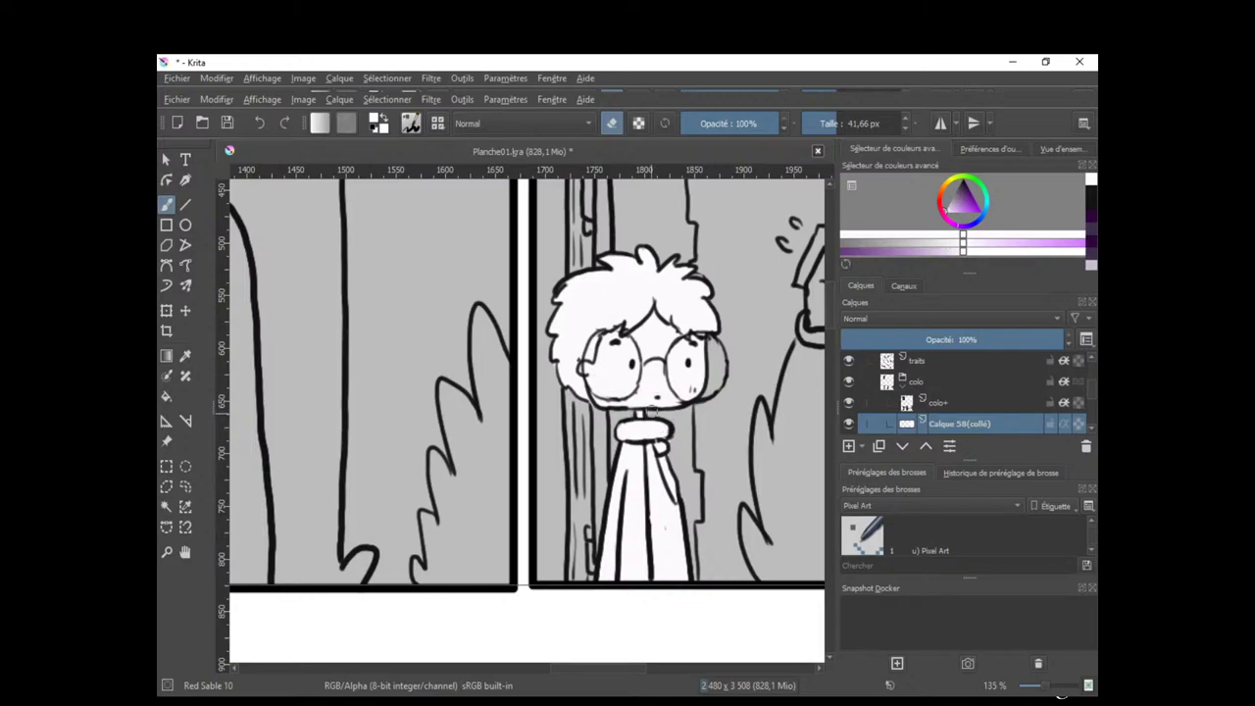
{"action": "left_click_drag", "start_coordinate": [659, 522], "coordinate": [669, 494]}
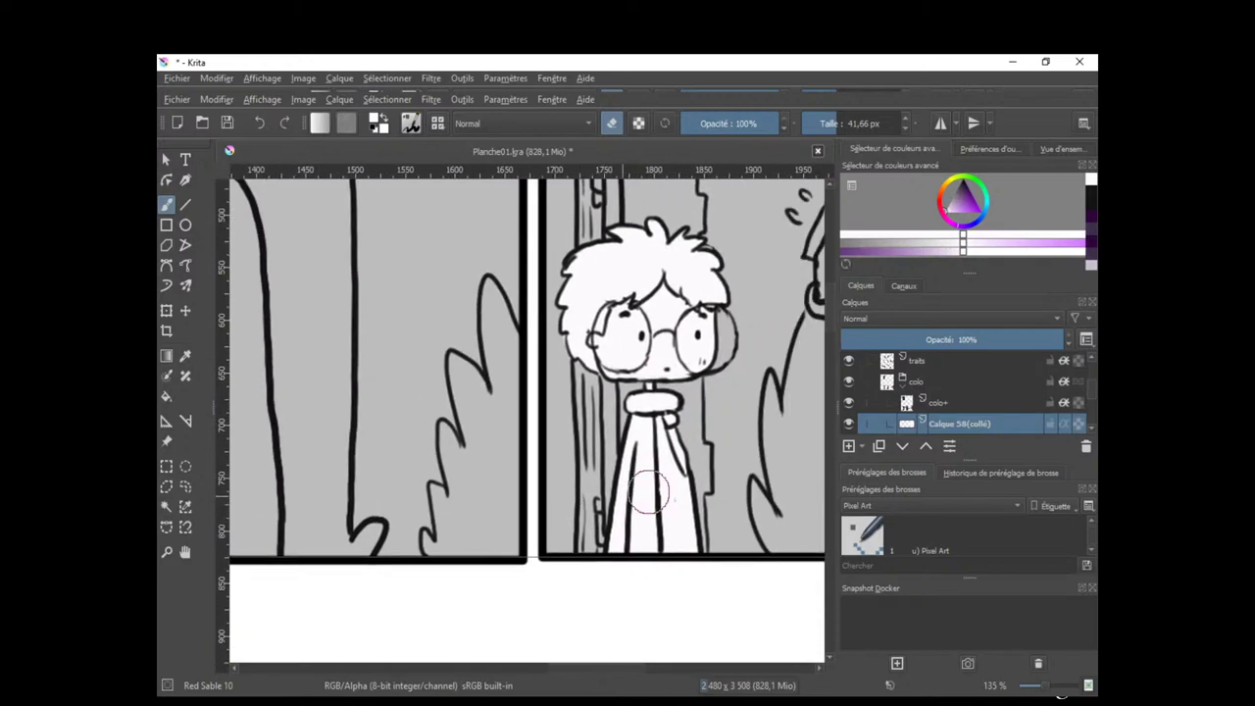
Merge the pasted fill layers Calque 58(collé) and Calque 57(collé) down into the colo layer.
{"action": "left_click", "coordinate": [952, 362]}
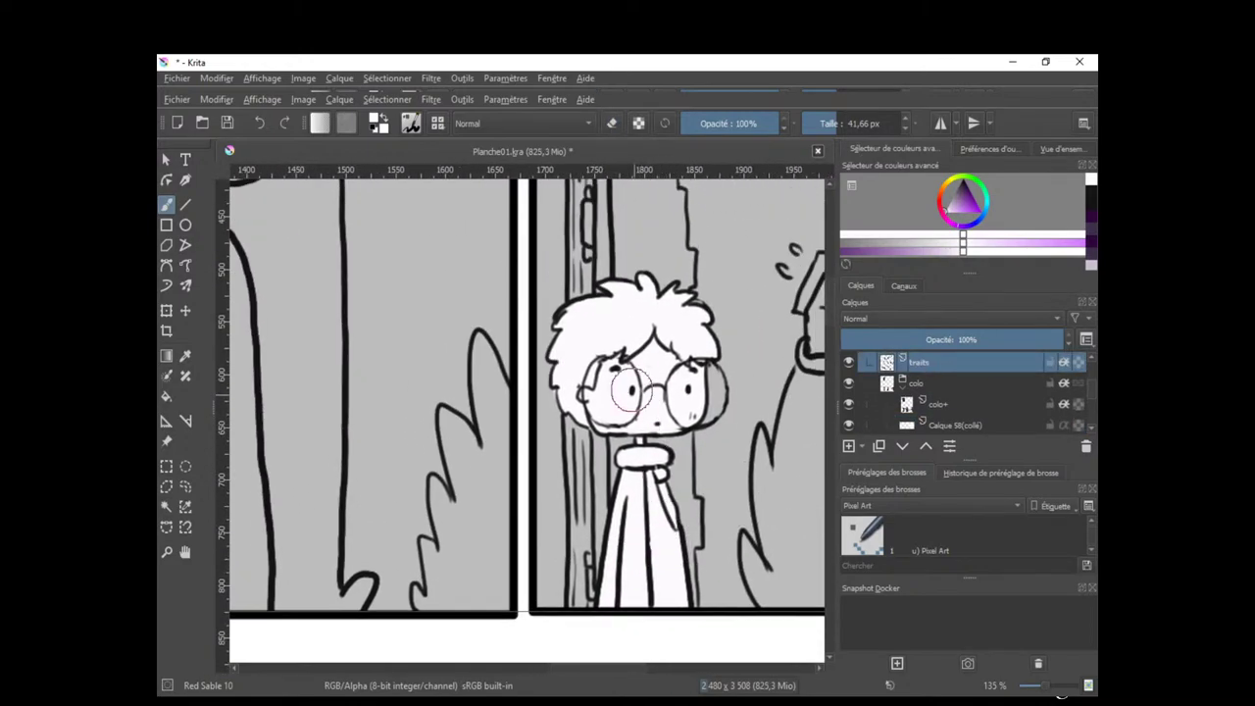
{"action": "left_click_drag", "start_coordinate": [650, 370], "coordinate": [655, 371]}
{"action": "left_click_drag", "start_coordinate": [617, 475], "coordinate": [649, 467]}
{"action": "mouse_move", "coordinate": [683, 409]}
{"action": "left_mouse_down"}
{"action": "mouse_move", "coordinate": [671, 416]}
{"action": "mouse_move", "coordinate": [817, 406]}
{"action": "left_mouse_up"}
{"action": "left_click_drag", "start_coordinate": [548, 473], "coordinate": [796, 490]}
{"action": "scroll", "coordinate": [552, 459], "scroll_direction": "left", "scroll_amount": 5}
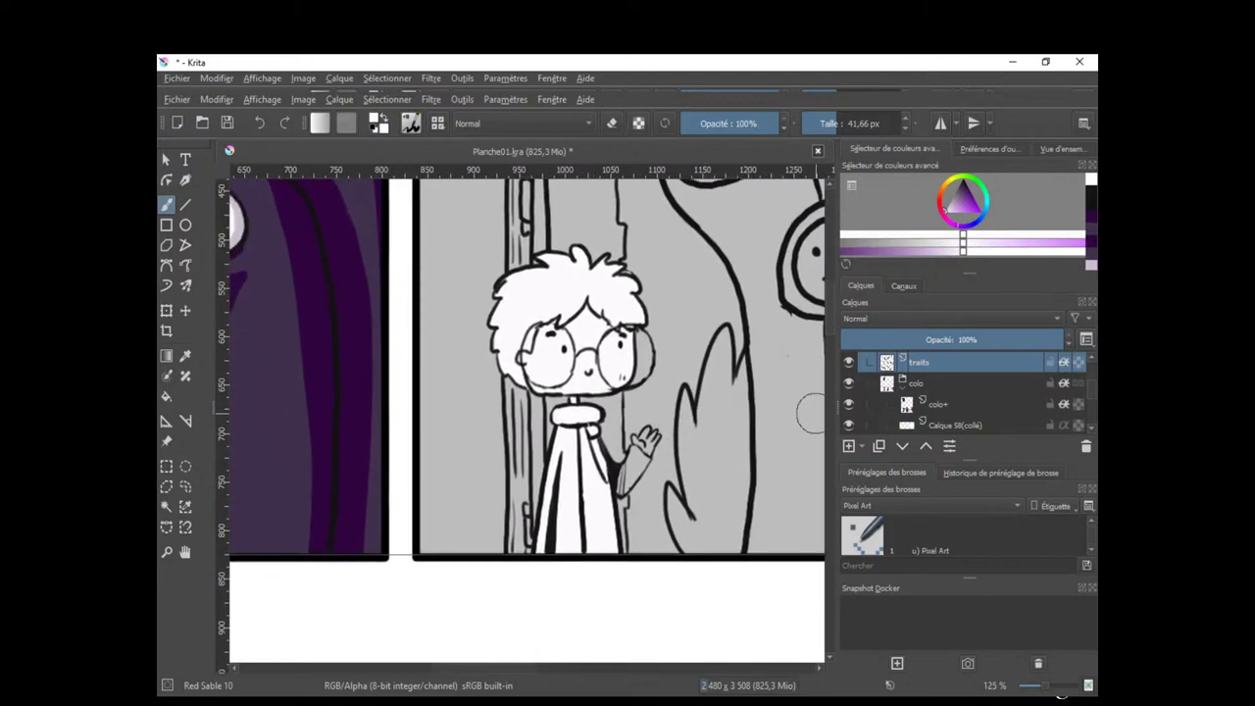
{"action": "left_click", "coordinate": [952, 425]}
{"action": "scroll", "coordinate": [957, 421], "scroll_direction": "down", "scroll_amount": 1}
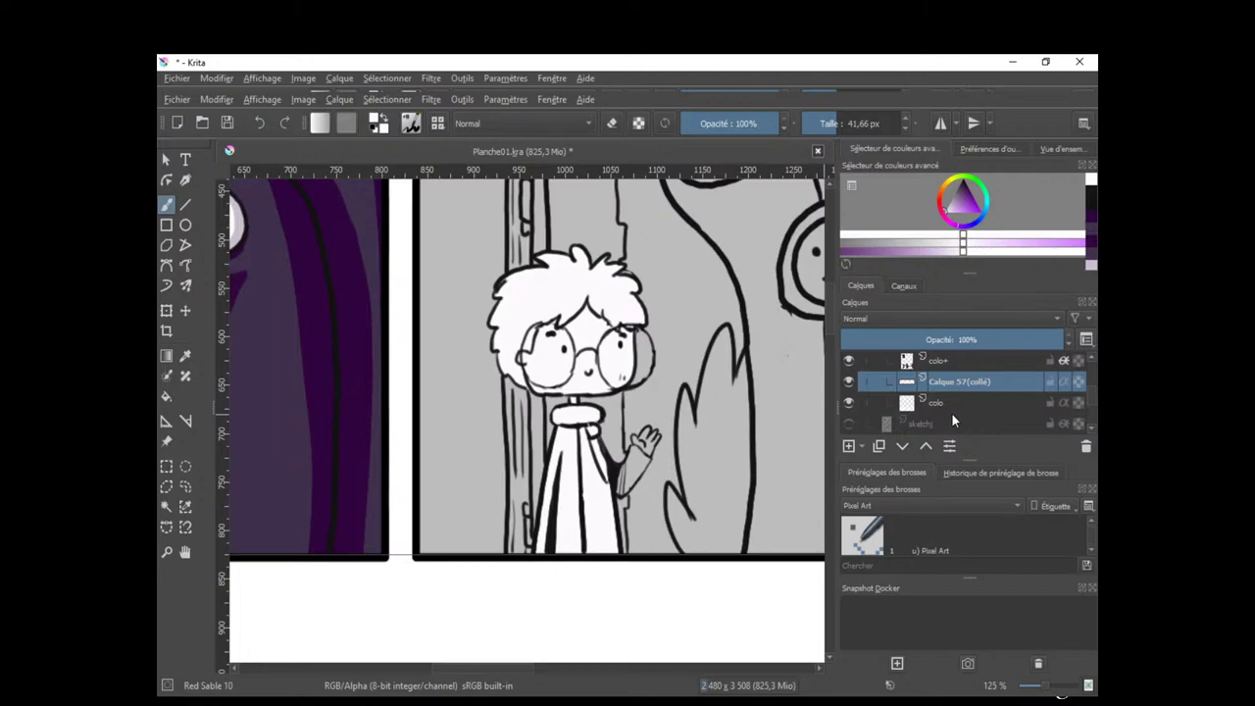
{"action": "key", "text": "ctrl+e"}
Paint the boy's raised sleeve and hand white in the second panel with an 18.20 px brush.
{"action": "mouse_move", "coordinate": [669, 462]}
{"action": "left_mouse_down"}
{"action": "mouse_move", "coordinate": [681, 482]}
{"action": "mouse_move", "coordinate": [627, 506]}
{"action": "left_mouse_up"}
{"action": "scroll", "coordinate": [647, 474], "scroll_direction": "up", "scroll_amount": 2}
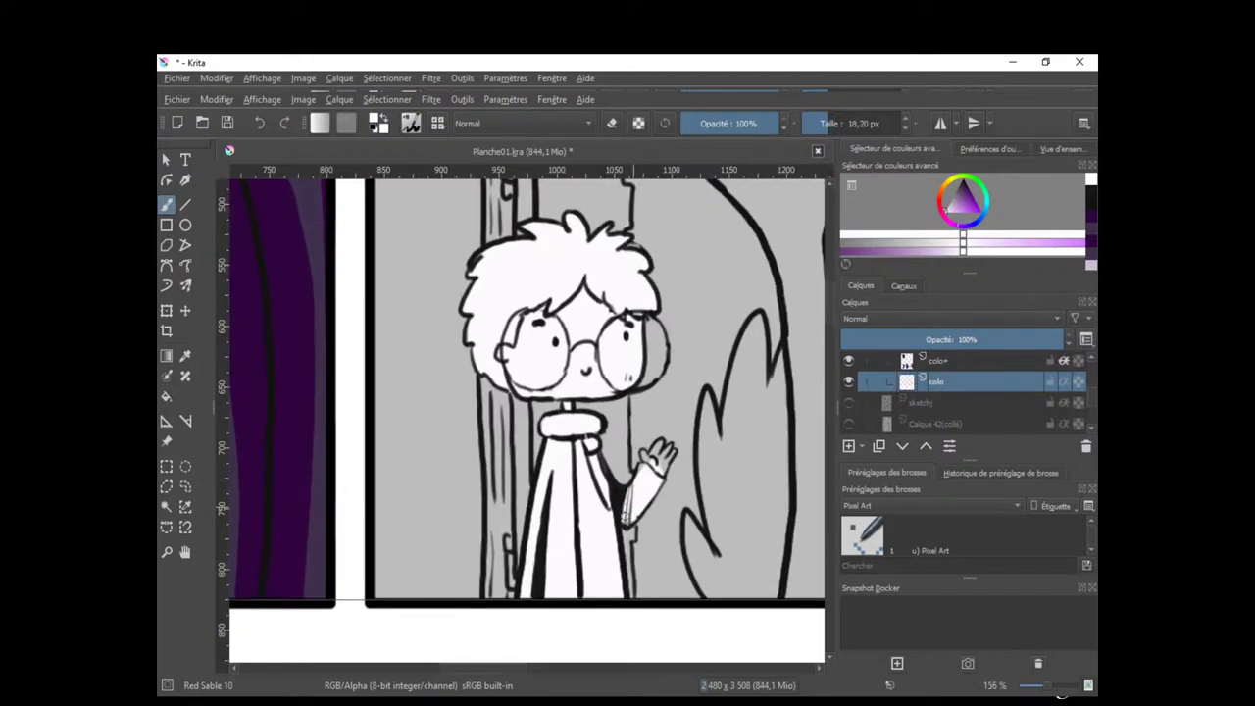
{"action": "scroll", "coordinate": [653, 473], "scroll_direction": "up", "scroll_amount": 3}
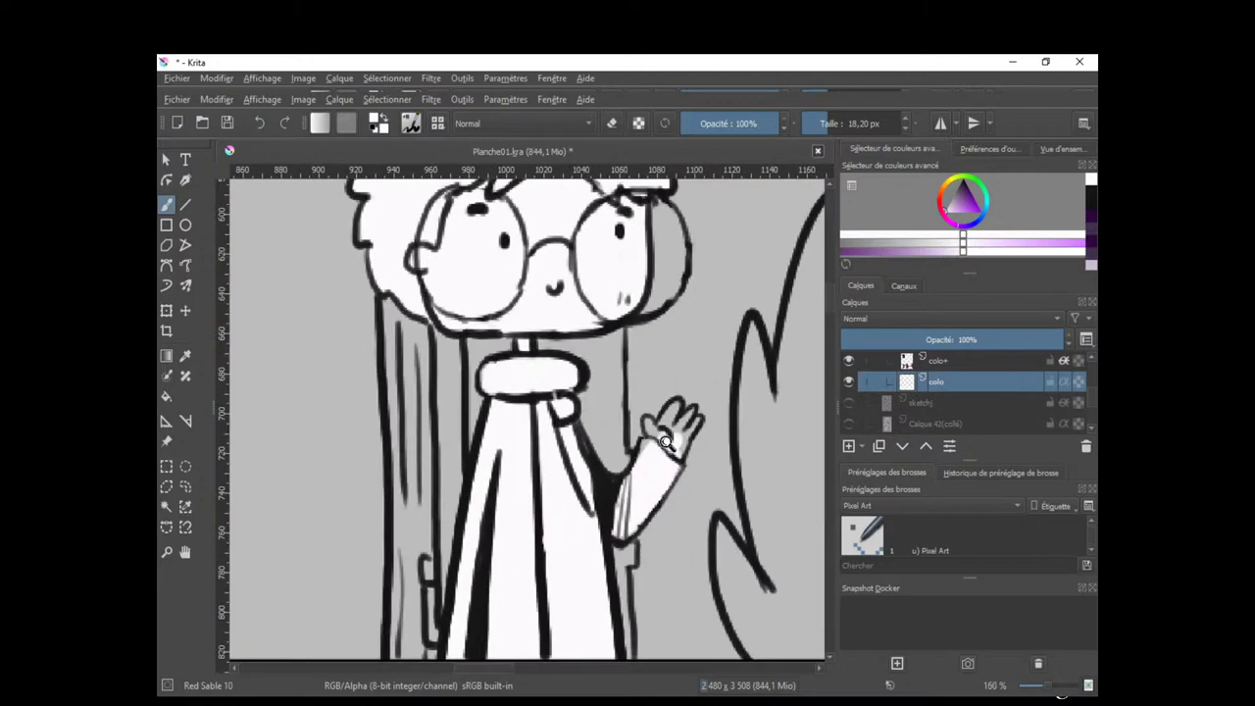
{"action": "left_click_drag", "start_coordinate": [645, 448], "coordinate": [676, 408]}
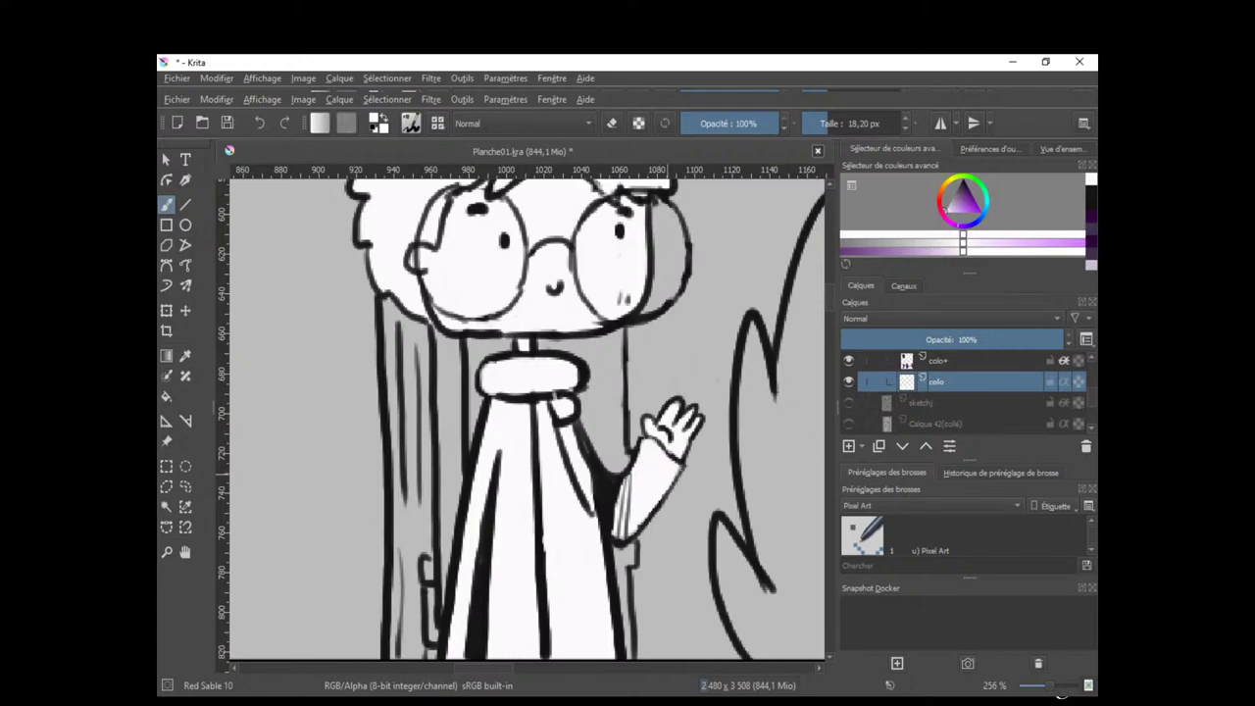
Paint white along the inside of the three creatures' outlines in the second panel, using a 59.78 px brush for the broad areas.
{"action": "scroll", "coordinate": [726, 436], "scroll_direction": "down", "scroll_amount": 6}
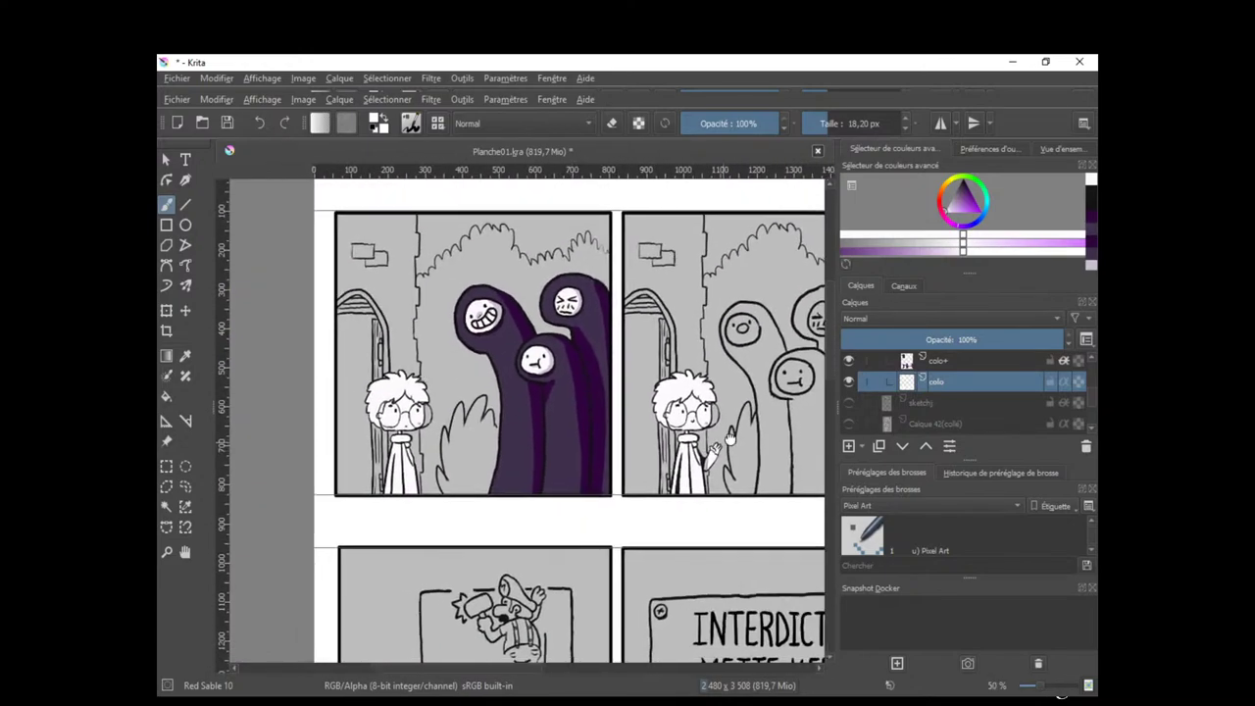
{"action": "scroll", "coordinate": [730, 438], "scroll_direction": "up", "scroll_amount": 3}
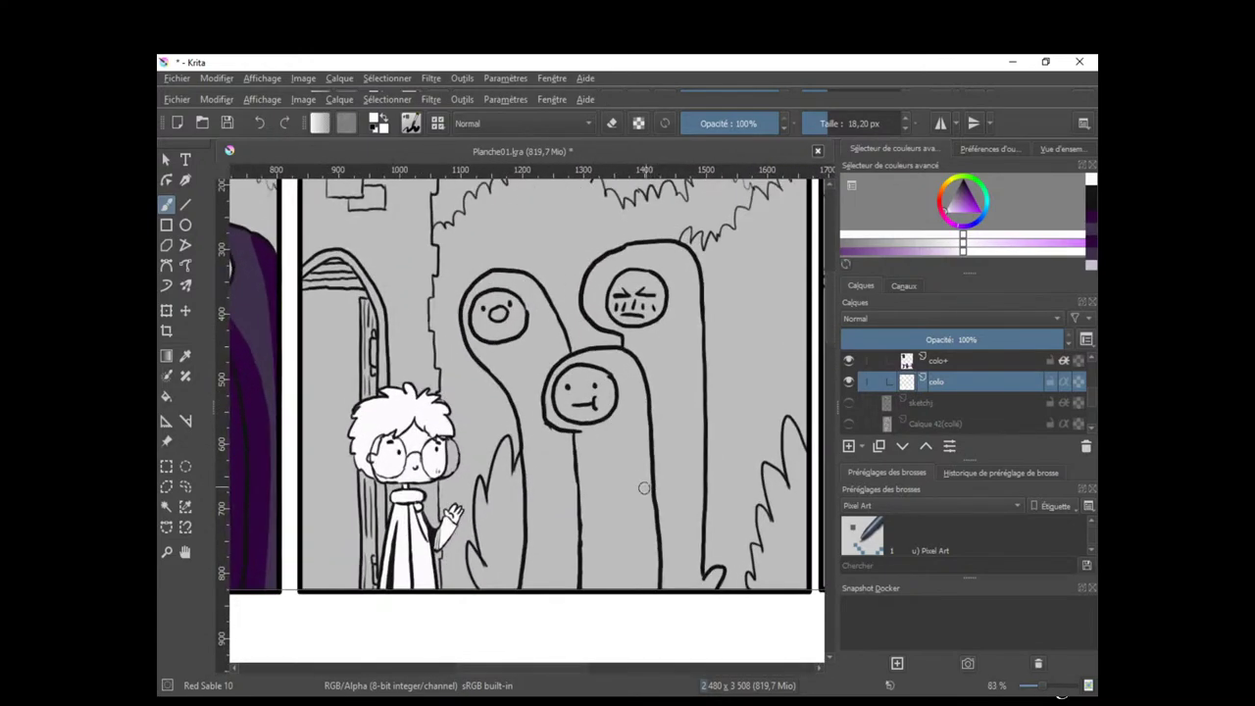
{"action": "mouse_move", "coordinate": [660, 489]}
{"action": "left_mouse_down"}
{"action": "mouse_move", "coordinate": [622, 493]}
{"action": "mouse_move", "coordinate": [658, 508]}
{"action": "left_mouse_up"}
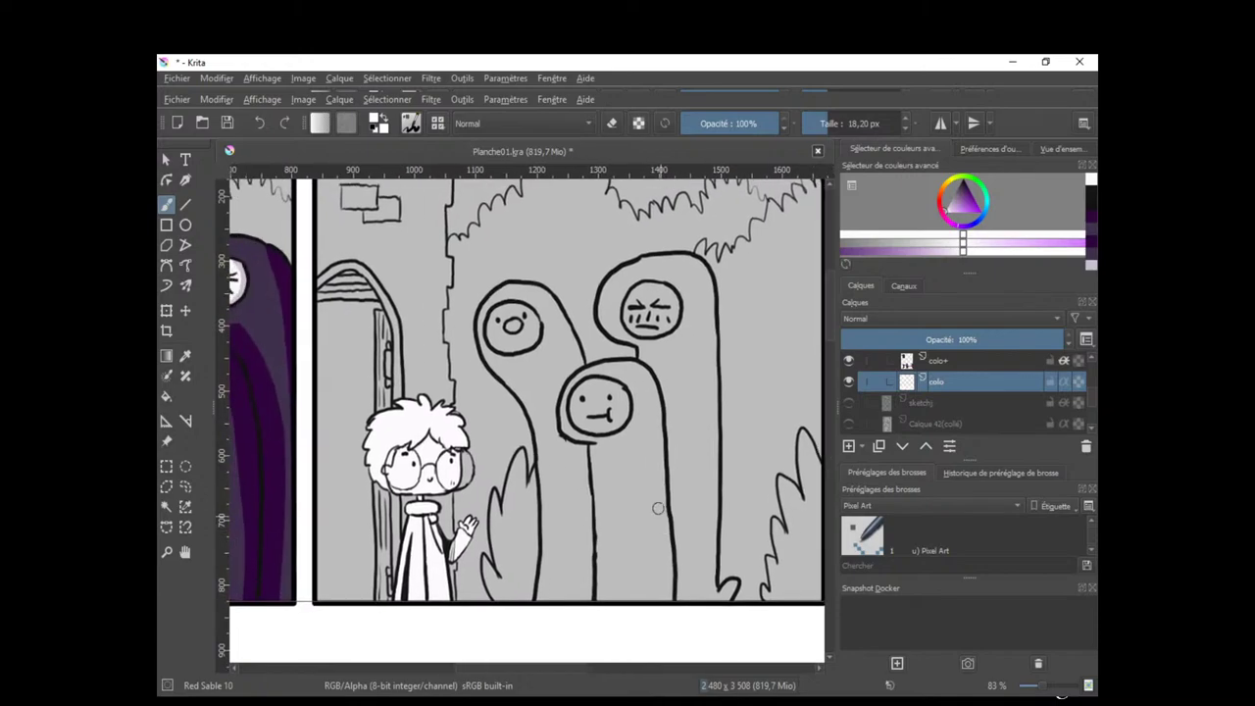
{"action": "left_click_drag", "start_coordinate": [626, 441], "coordinate": [649, 438]}
{"action": "mouse_move", "coordinate": [591, 394]}
{"action": "left_mouse_down"}
{"action": "mouse_move", "coordinate": [625, 385]}
{"action": "mouse_move", "coordinate": [573, 417]}
{"action": "mouse_move", "coordinate": [628, 365]}
{"action": "mouse_move", "coordinate": [653, 493]}
{"action": "left_mouse_up"}
{"action": "key", "text": "e"}
{"action": "key", "text": "e"}
{"action": "mouse_move", "coordinate": [642, 343]}
{"action": "left_mouse_down"}
{"action": "mouse_move", "coordinate": [647, 369]}
{"action": "mouse_move", "coordinate": [638, 325]}
{"action": "mouse_move", "coordinate": [613, 321]}
{"action": "mouse_move", "coordinate": [614, 284]}
{"action": "mouse_move", "coordinate": [645, 260]}
{"action": "mouse_move", "coordinate": [678, 266]}
{"action": "mouse_move", "coordinate": [704, 306]}
{"action": "mouse_move", "coordinate": [702, 600]}
{"action": "mouse_move", "coordinate": [729, 593]}
{"action": "left_mouse_up"}
{"action": "left_click_drag", "start_coordinate": [686, 528], "coordinate": [720, 537]}
{"action": "left_click_drag", "start_coordinate": [608, 390], "coordinate": [610, 388]}
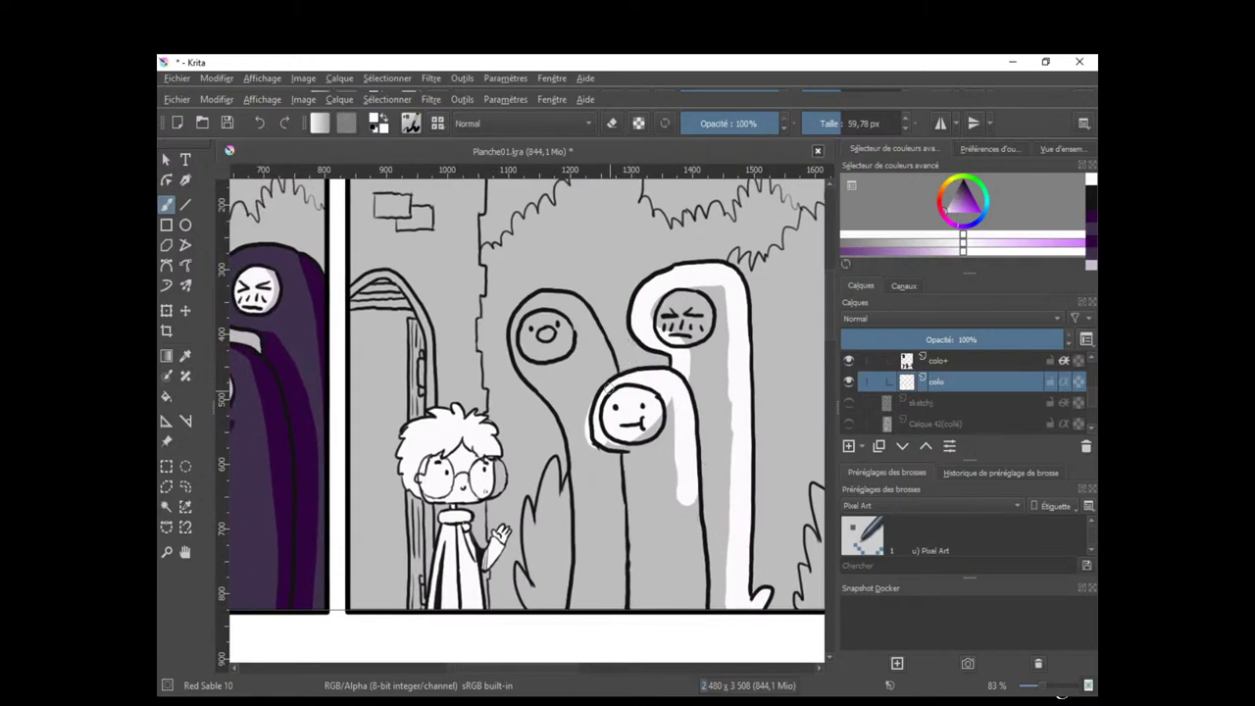
{"action": "mouse_move", "coordinate": [597, 344]}
{"action": "left_mouse_down"}
{"action": "mouse_move", "coordinate": [571, 299]}
{"action": "mouse_move", "coordinate": [534, 298]}
{"action": "mouse_move", "coordinate": [521, 332]}
{"action": "mouse_move", "coordinate": [570, 433]}
{"action": "mouse_move", "coordinate": [578, 561]}
{"action": "left_mouse_up"}
Erase the white spilling outside the outline of the creature nearest the boy.
{"action": "key", "text": "e"}
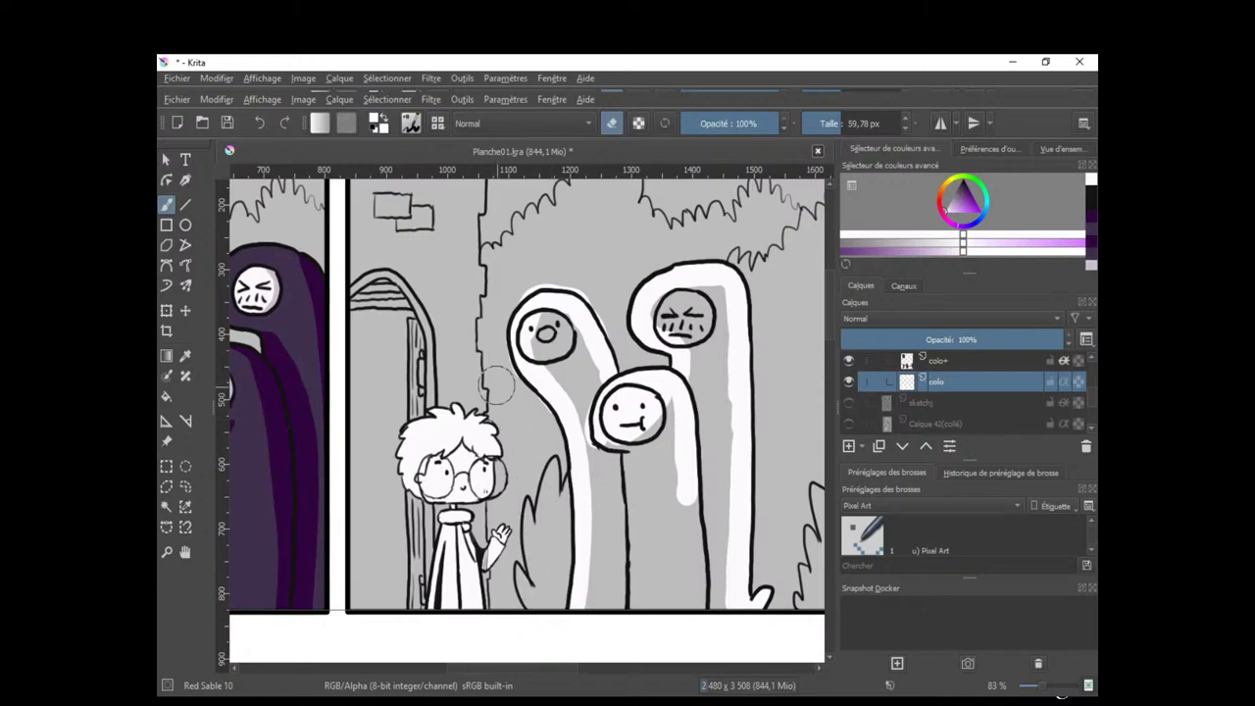
{"action": "scroll", "coordinate": [525, 429], "scroll_direction": "up", "scroll_amount": 2}
{"action": "key", "text": "e"}
{"action": "key", "text": "e"}
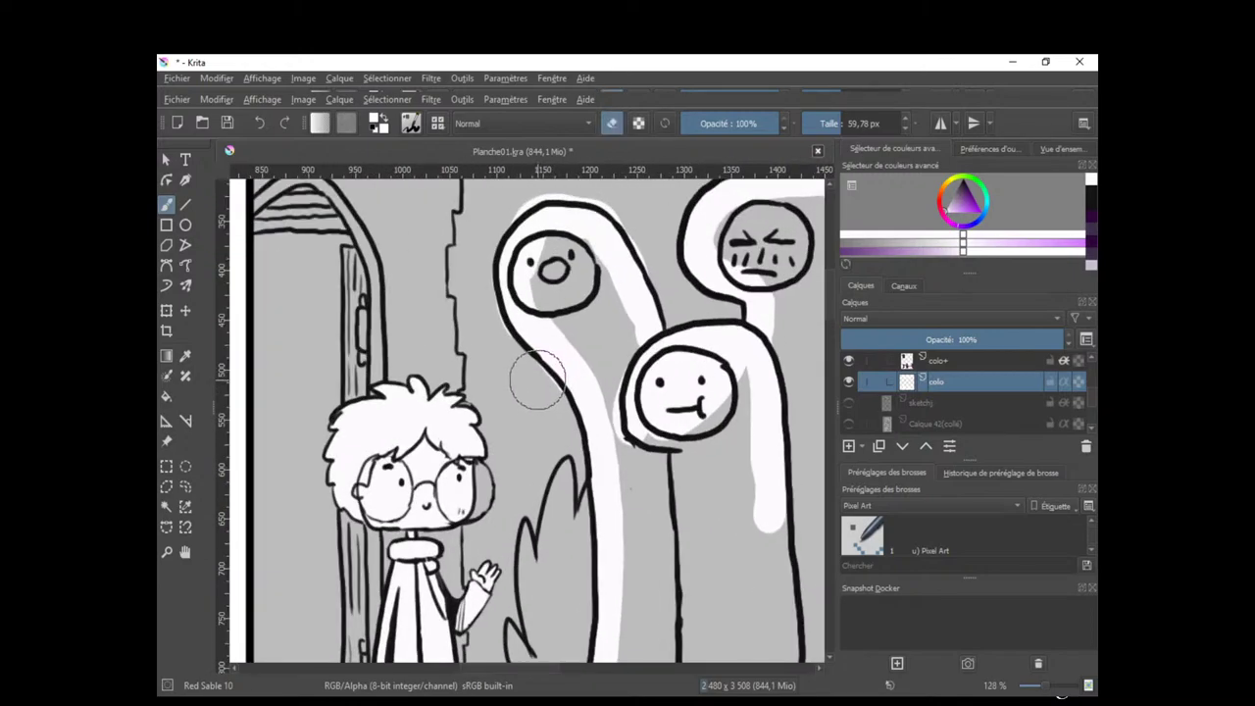
{"action": "left_click_drag", "start_coordinate": [495, 292], "coordinate": [503, 333]}
{"action": "mouse_move", "coordinate": [503, 338]}
{"action": "left_mouse_down"}
{"action": "mouse_move", "coordinate": [508, 399]}
{"action": "mouse_move", "coordinate": [524, 389]}
{"action": "left_mouse_up"}
{"action": "key", "text": "e"}
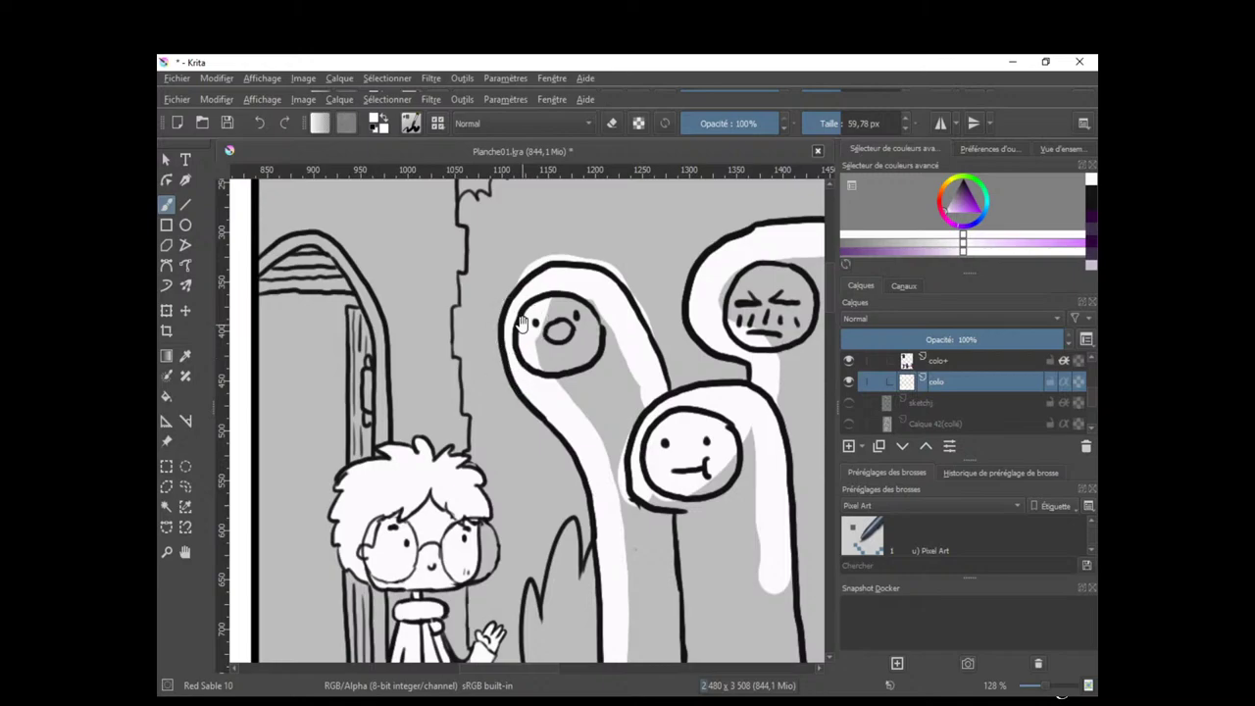
{"action": "scroll", "coordinate": [522, 323], "scroll_direction": "up", "scroll_amount": 1}
{"action": "key", "text": "e"}
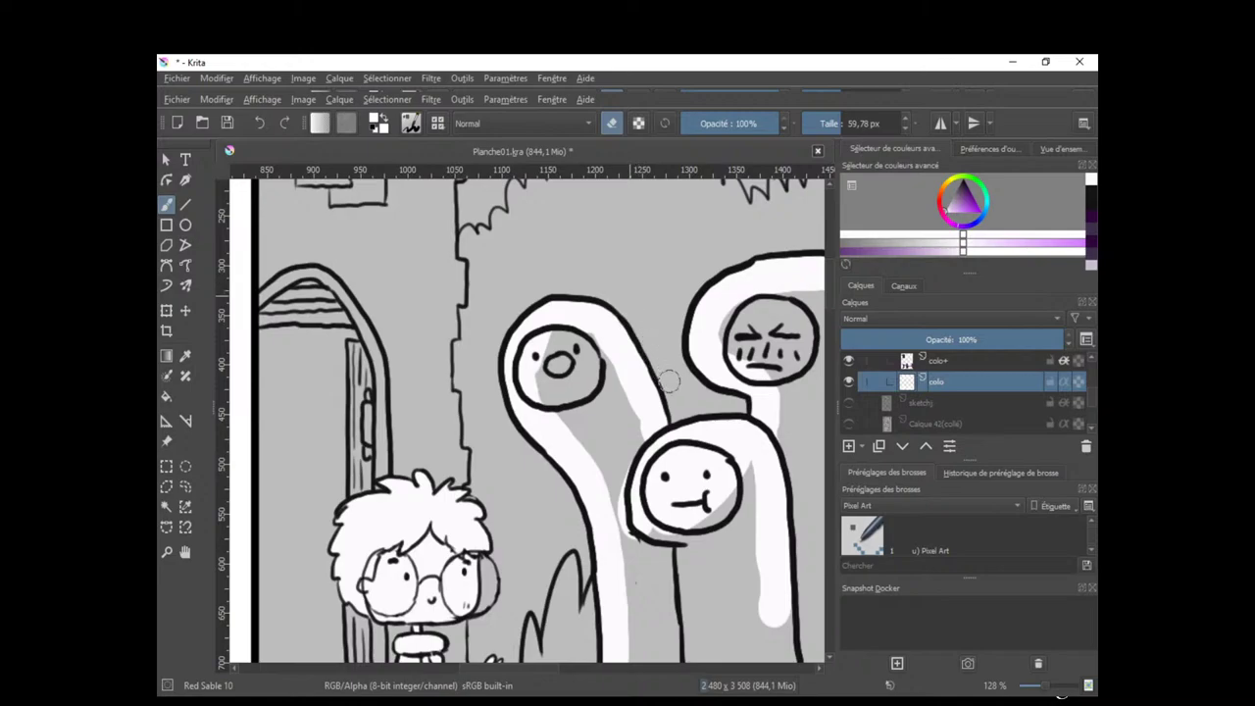
Fill the heads and upper bodies of the open-mouthed creature and the front creature white with the 59.78 px brush in the second panel.
{"action": "key", "text": "e"}
{"action": "mouse_move", "coordinate": [574, 351]}
{"action": "left_mouse_down"}
{"action": "mouse_move", "coordinate": [567, 365]}
{"action": "mouse_move", "coordinate": [593, 412]}
{"action": "mouse_move", "coordinate": [612, 394]}
{"action": "mouse_move", "coordinate": [596, 299]}
{"action": "mouse_move", "coordinate": [551, 309]}
{"action": "mouse_move", "coordinate": [588, 372]}
{"action": "mouse_move", "coordinate": [599, 290]}
{"action": "mouse_move", "coordinate": [575, 367]}
{"action": "mouse_move", "coordinate": [659, 479]}
{"action": "mouse_move", "coordinate": [691, 377]}
{"action": "mouse_move", "coordinate": [698, 510]}
{"action": "left_mouse_up"}
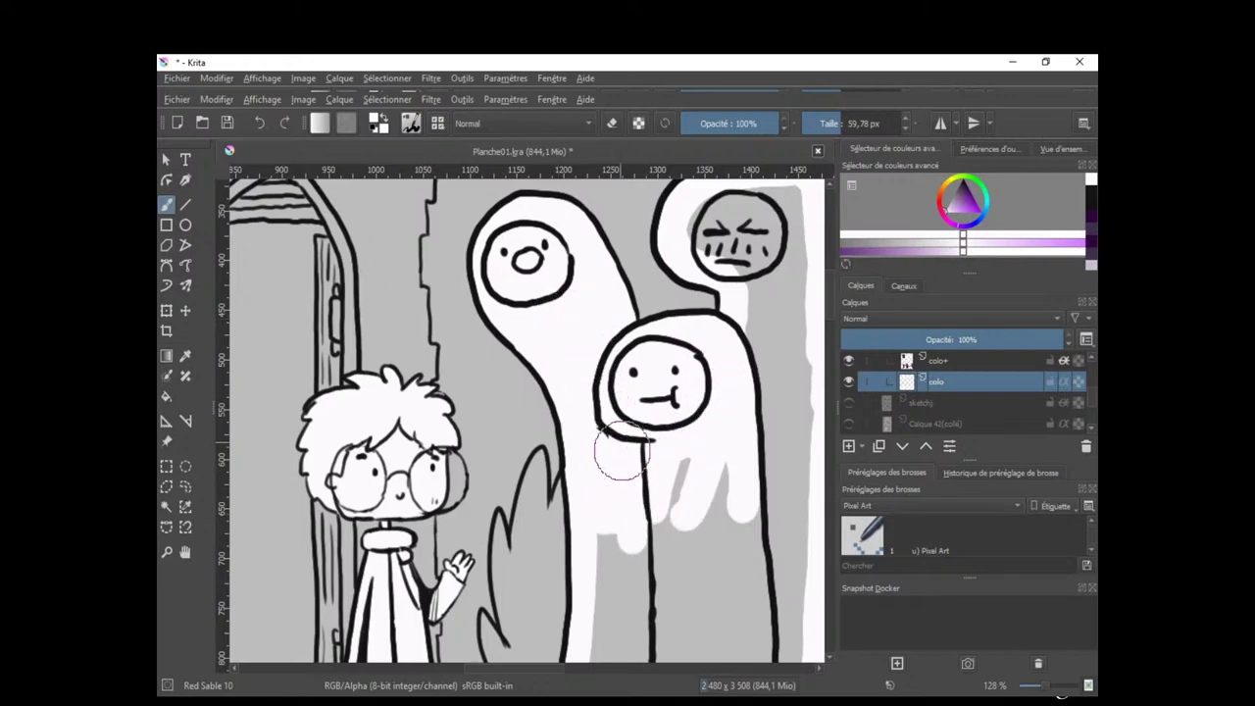
{"action": "scroll", "coordinate": [621, 452], "scroll_direction": "down", "scroll_amount": 3}
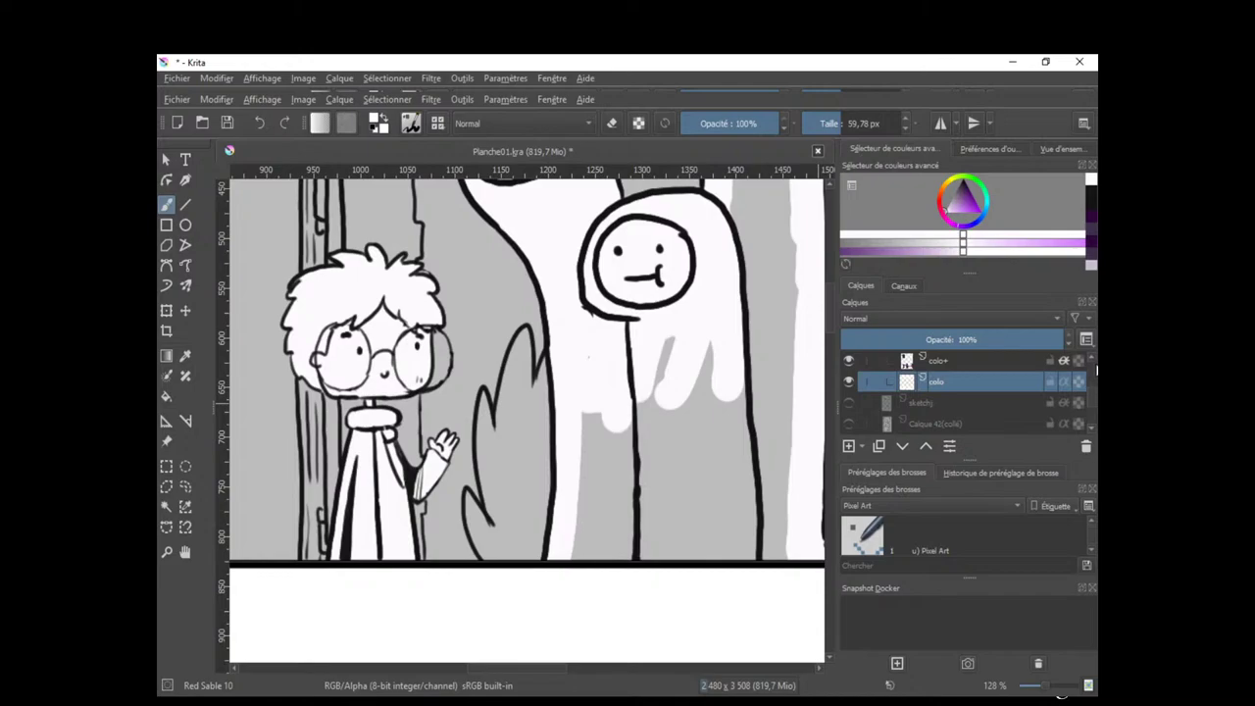
On the traits layer, erase the rough line edges under the front creature's hood, using a 16.69 px eraser for the fine work.
{"action": "scroll", "coordinate": [1078, 360], "scroll_direction": "up", "scroll_amount": 2}
{"action": "left_click", "coordinate": [1058, 399]}
{"action": "key", "text": "e"}
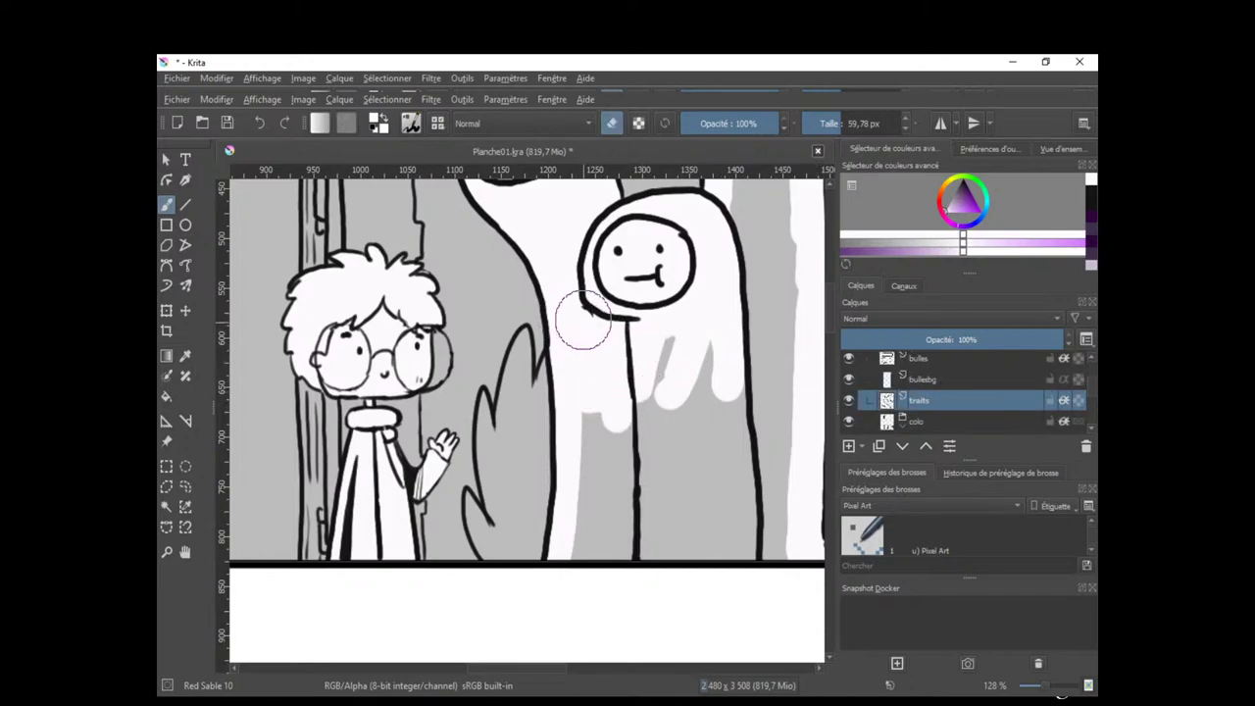
{"action": "mouse_move", "coordinate": [581, 316]}
{"action": "left_mouse_down"}
{"action": "mouse_move", "coordinate": [581, 355]}
{"action": "mouse_move", "coordinate": [593, 340]}
{"action": "left_mouse_up"}
{"action": "left_click_drag", "start_coordinate": [620, 314], "coordinate": [595, 506]}
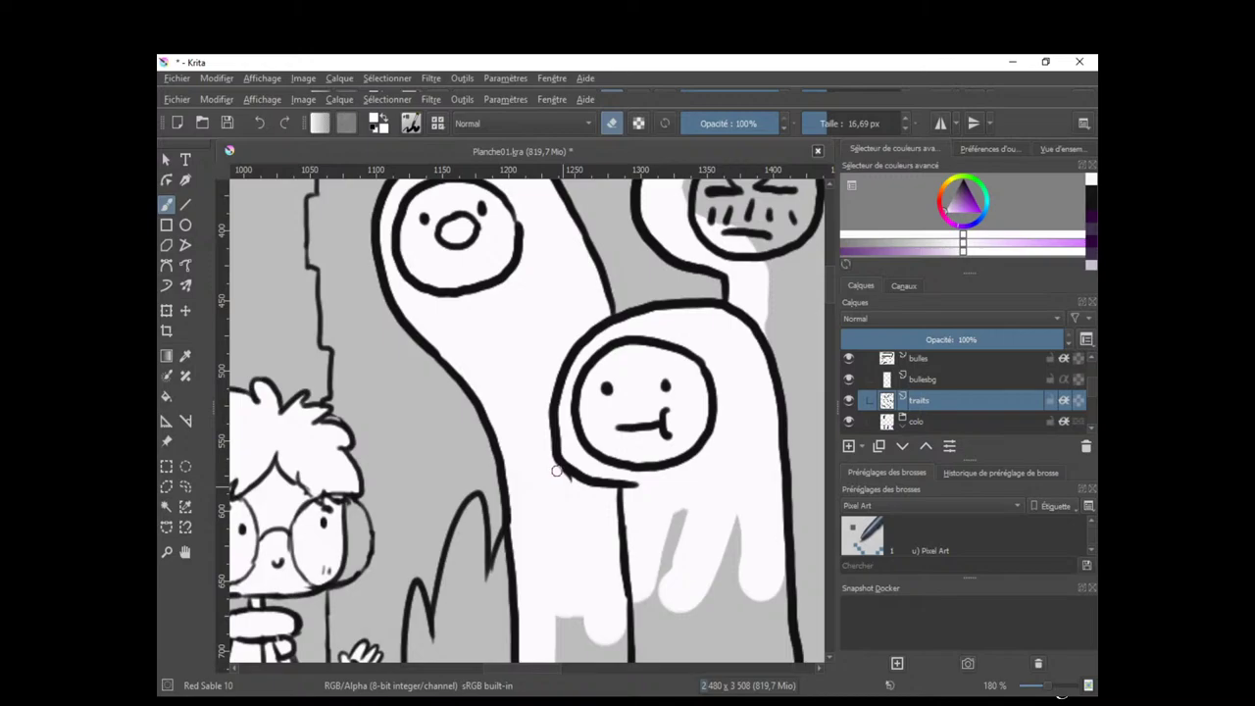
{"action": "left_click_drag", "start_coordinate": [604, 440], "coordinate": [622, 503]}
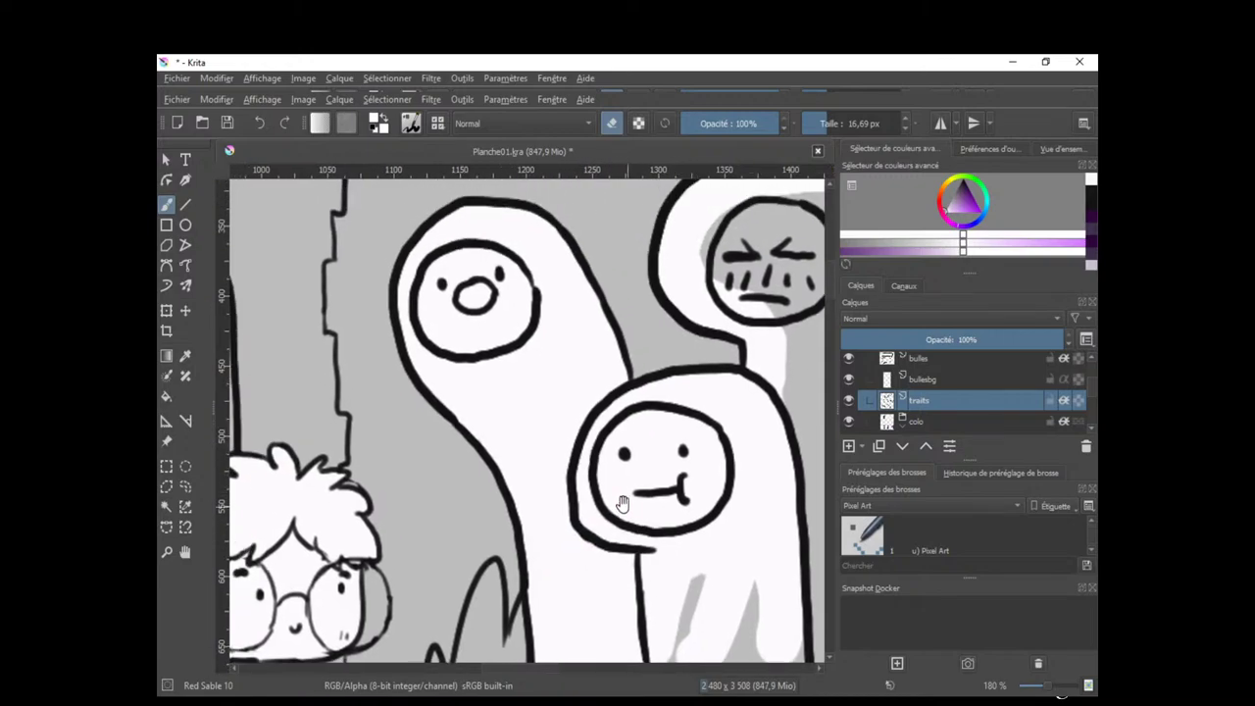
Retouch the creatures' round face outlines in black with the 16.69 px brush.
{"action": "key", "text": "e"}
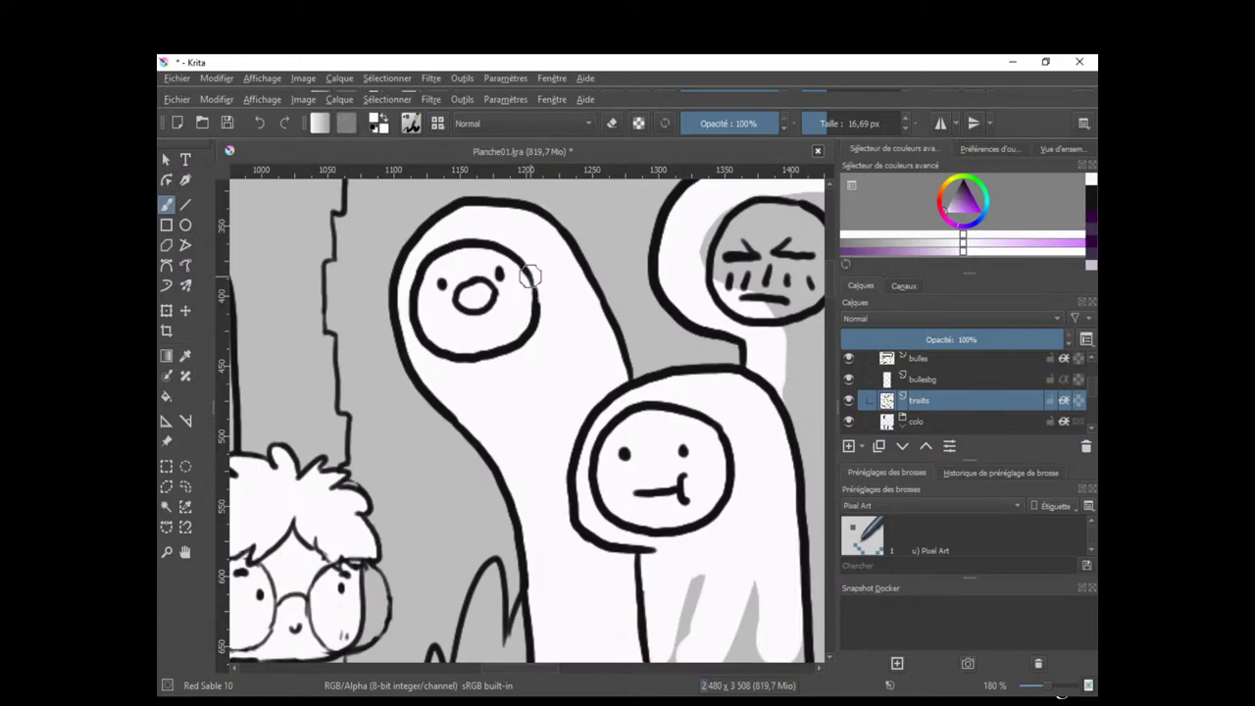
{"action": "key", "text": "e"}
{"action": "left_click", "coordinate": [960, 215]}
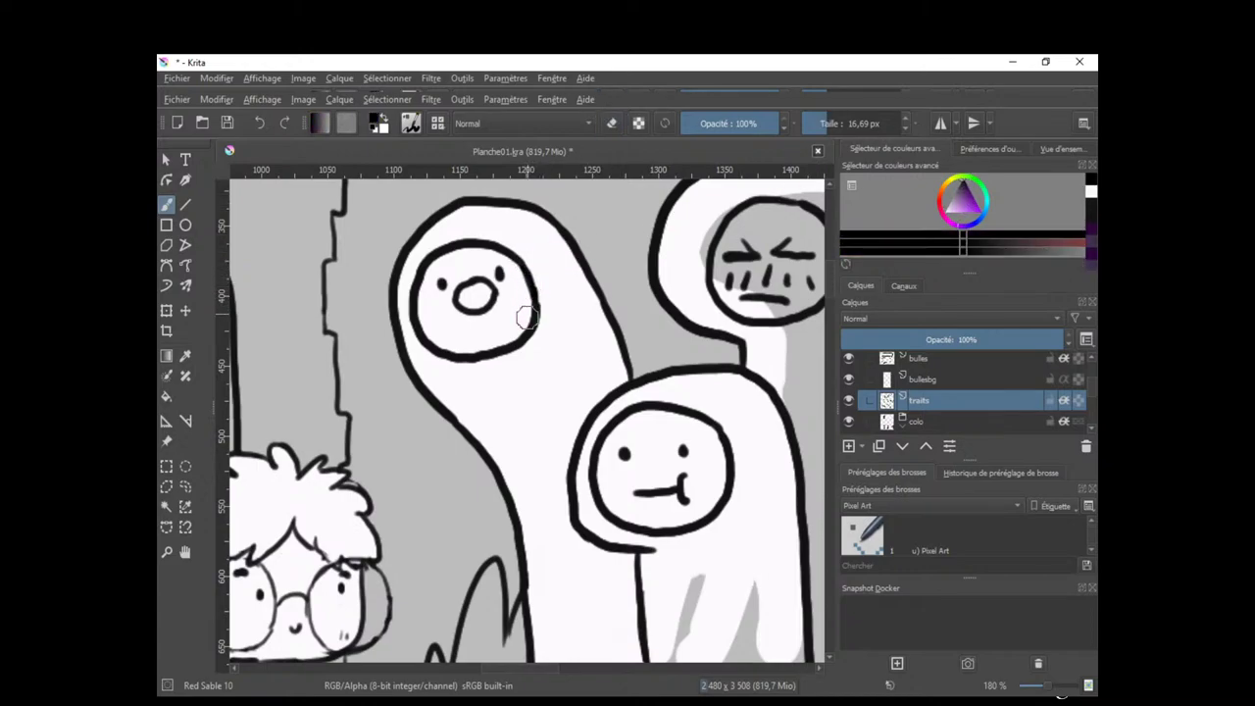
{"action": "left_click_drag", "start_coordinate": [626, 399], "coordinate": [513, 383]}
{"action": "left_click_drag", "start_coordinate": [673, 332], "coordinate": [721, 358]}
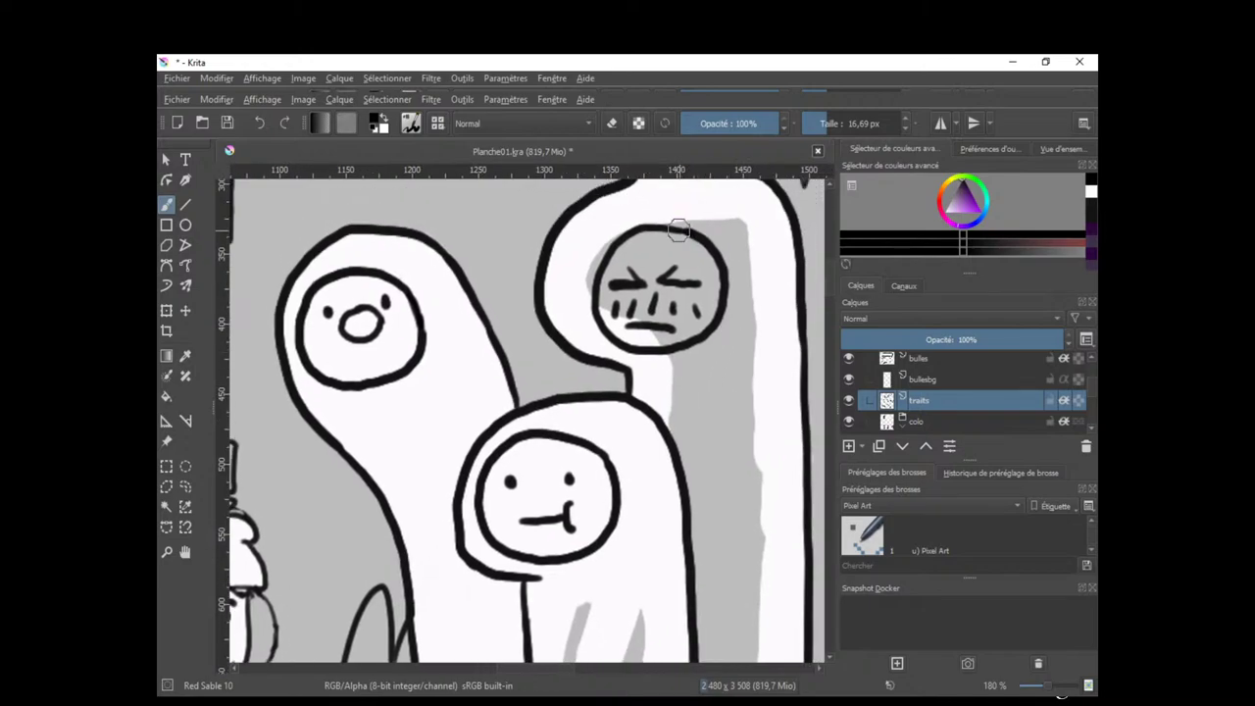
Thicken the vertical line separating the two front creatures' bodies in black and erase its uneven edge down to the panel border.
{"action": "scroll", "coordinate": [679, 384], "scroll_direction": "down", "scroll_amount": 5}
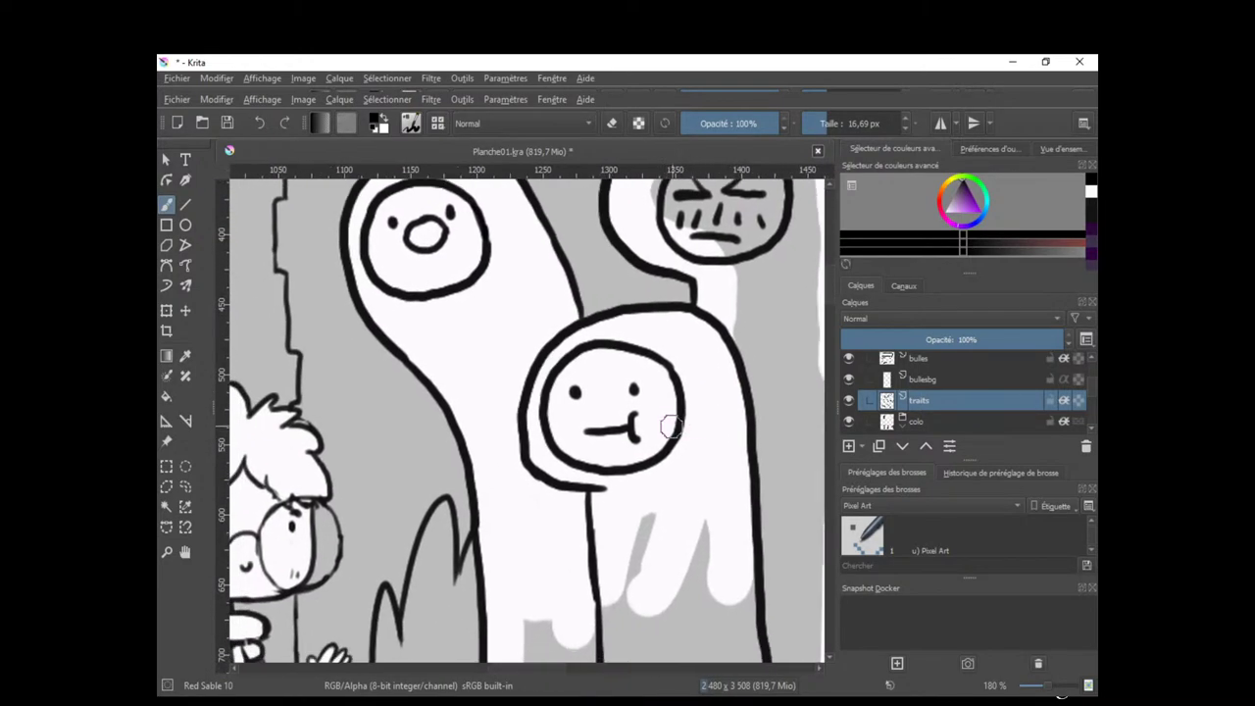
{"action": "scroll", "coordinate": [678, 501], "scroll_direction": "down", "scroll_amount": 2}
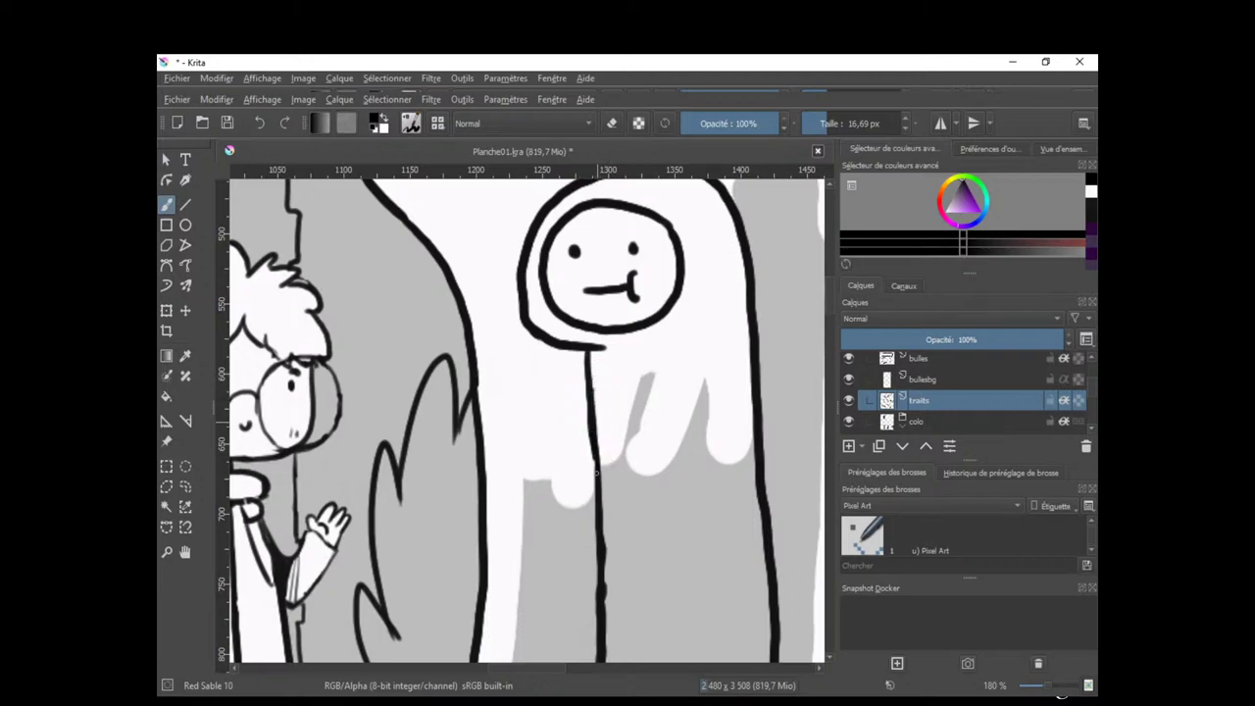
{"action": "scroll", "coordinate": [596, 472], "scroll_direction": "down", "scroll_amount": 3}
{"action": "key", "text": "e"}
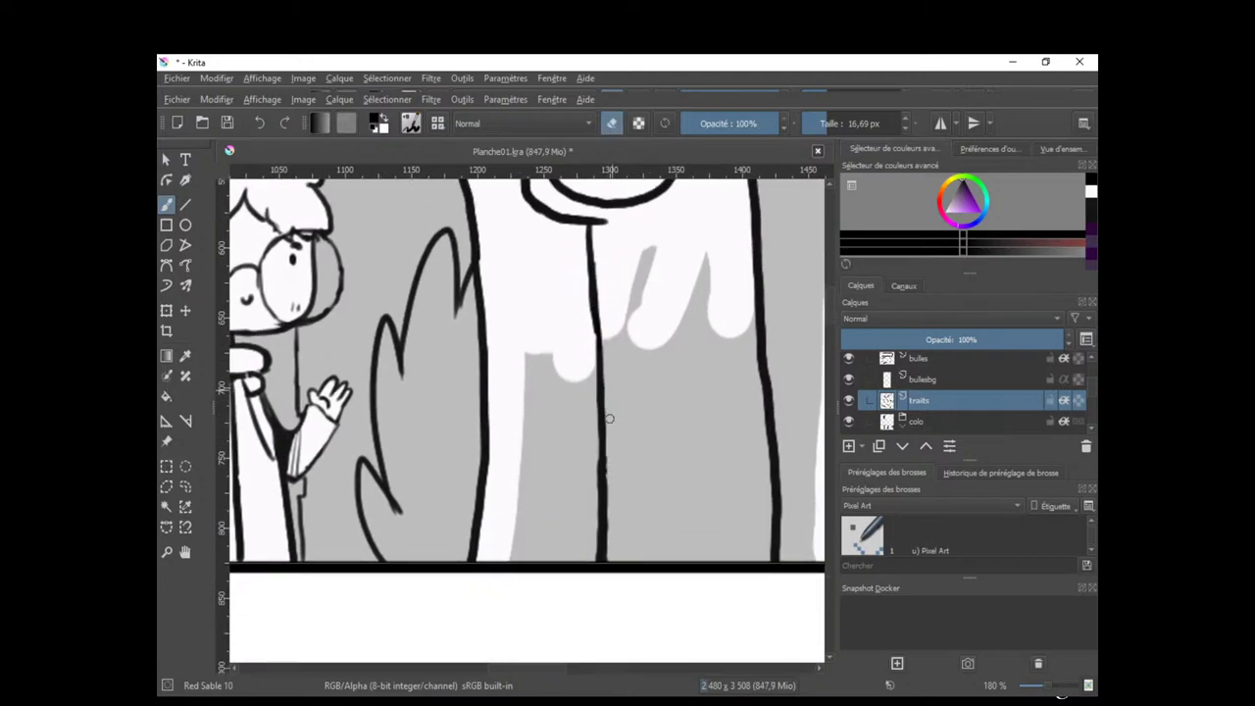
{"action": "left_click_drag", "start_coordinate": [608, 432], "coordinate": [608, 538]}
{"action": "left_click_drag", "start_coordinate": [619, 412], "coordinate": [610, 526]}
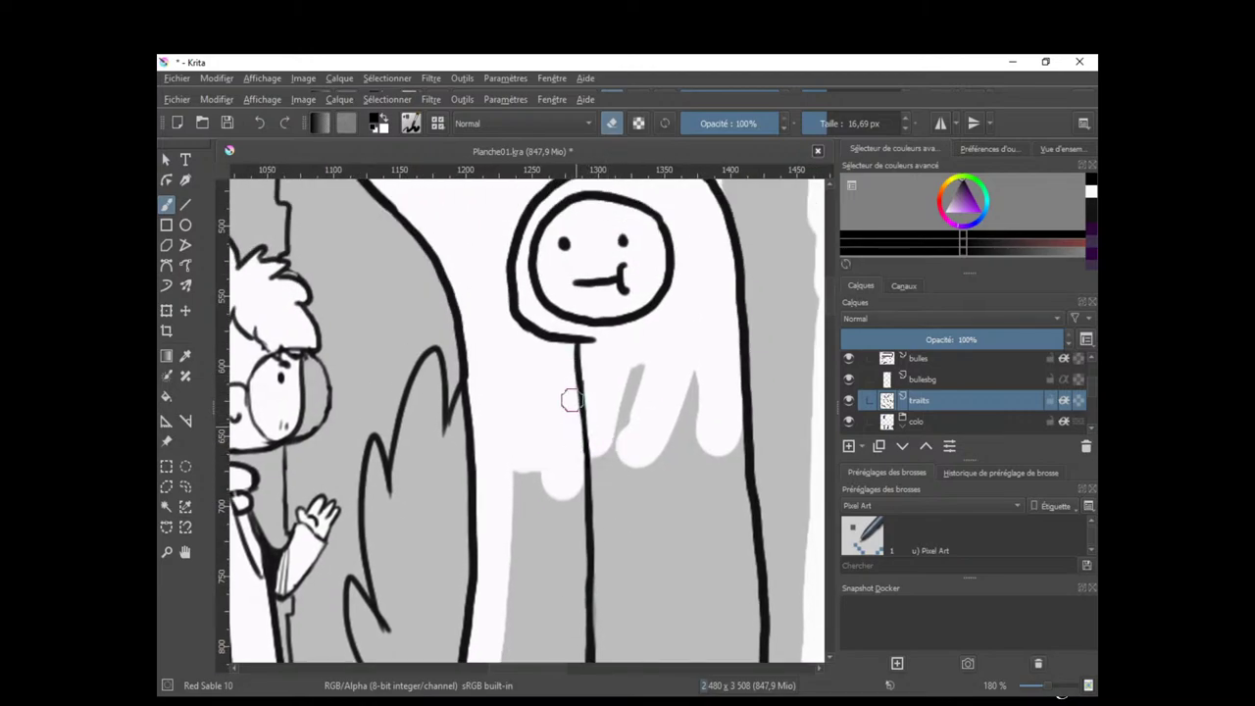
Erase the remaining bumps at the lower corner of the front creature's hood and along the line beneath it.
{"action": "left_click_drag", "start_coordinate": [581, 371], "coordinate": [623, 479]}
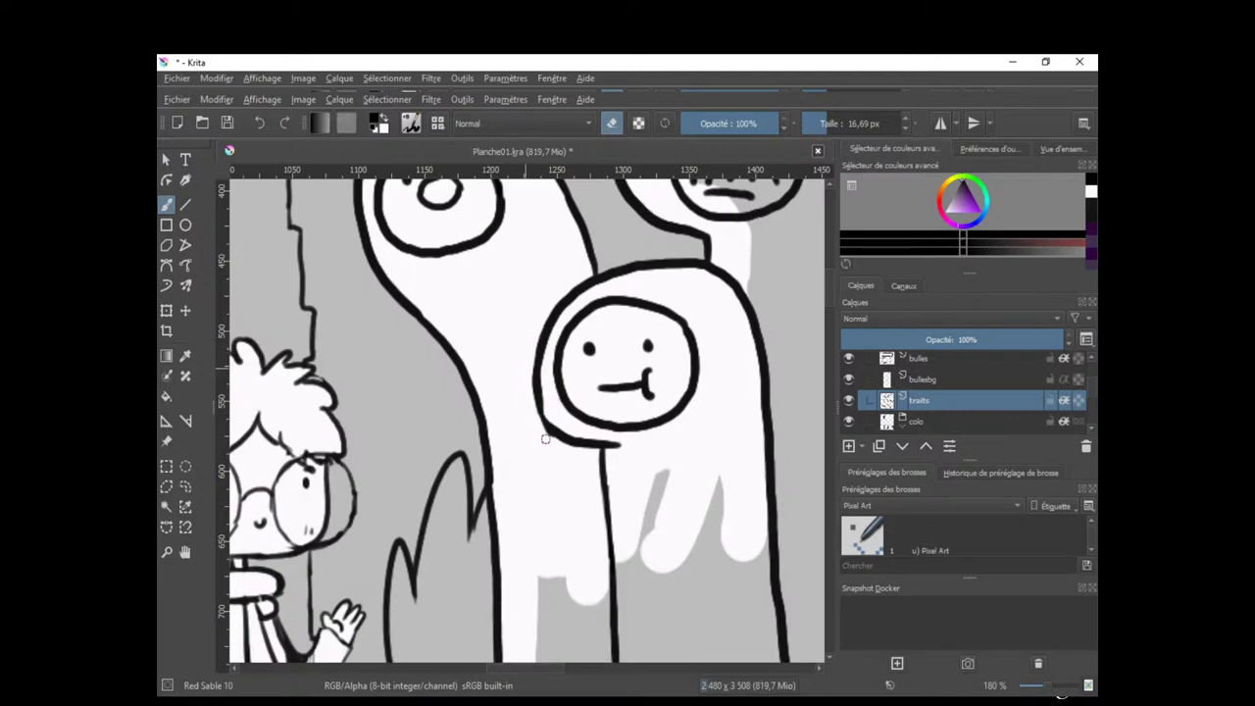
{"action": "left_click_drag", "start_coordinate": [546, 440], "coordinate": [543, 427]}
{"action": "left_click_drag", "start_coordinate": [601, 457], "coordinate": [575, 575]}
{"action": "scroll", "coordinate": [632, 493], "scroll_direction": "down", "scroll_amount": 2}
{"action": "left_click_drag", "start_coordinate": [618, 504], "coordinate": [664, 455]}
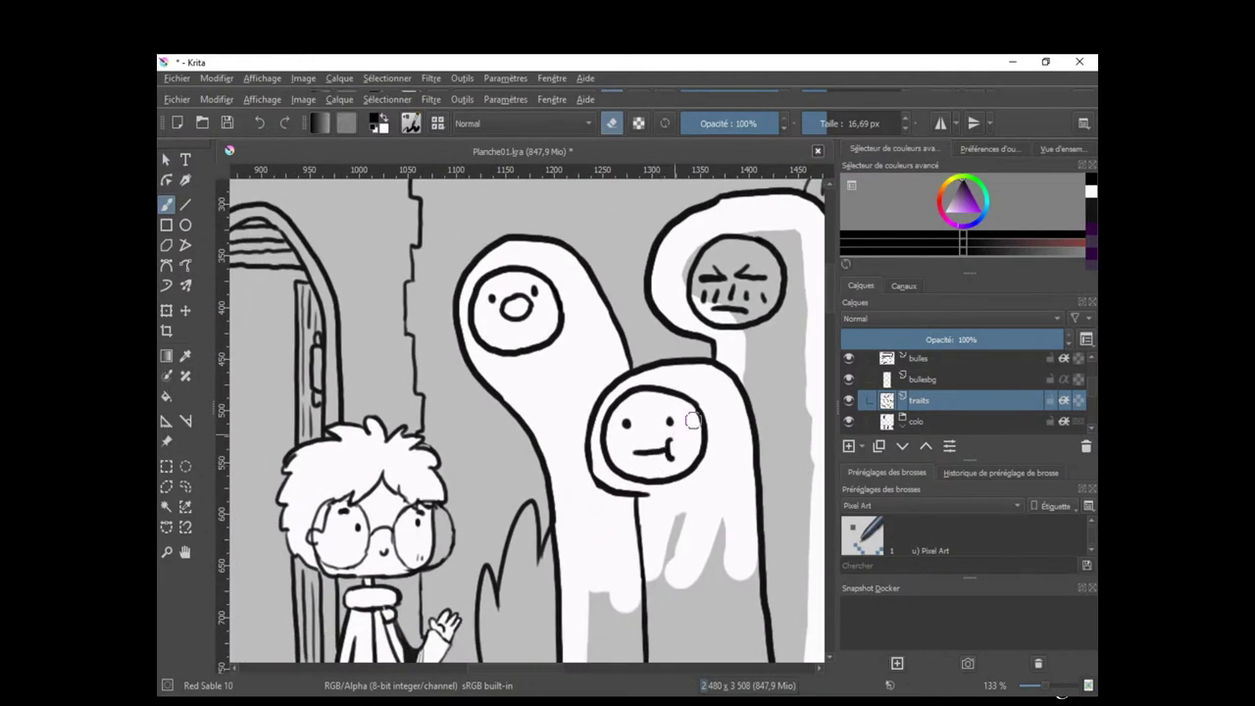
On the colo layer, fill the rest of the two front creatures' bodies white down to the panel border, using a 39.89 px brush.
{"action": "key", "text": "x"}
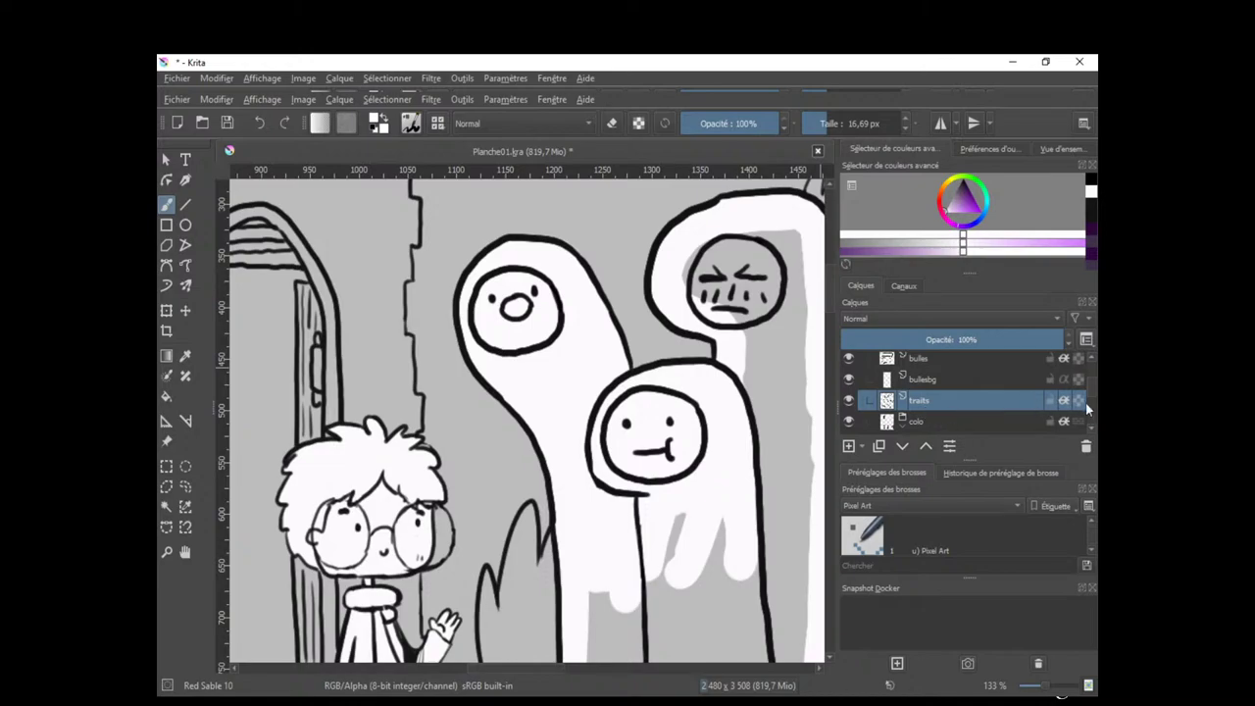
{"action": "scroll", "coordinate": [1086, 403], "scroll_direction": "down", "scroll_amount": 2}
{"action": "left_click", "coordinate": [1025, 417]}
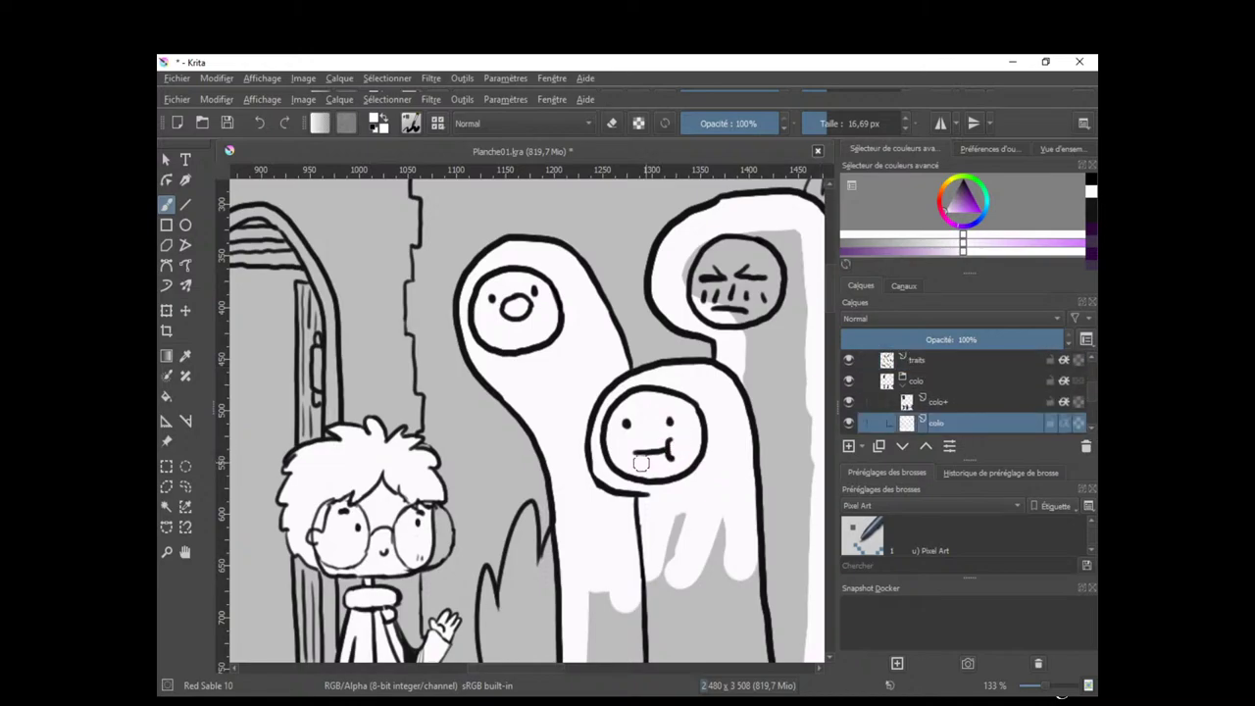
{"action": "left_click_drag", "start_coordinate": [629, 486], "coordinate": [653, 489]}
{"action": "mouse_move", "coordinate": [679, 551]}
{"action": "left_mouse_down"}
{"action": "mouse_move", "coordinate": [663, 375]}
{"action": "mouse_move", "coordinate": [642, 471]}
{"action": "mouse_move", "coordinate": [661, 466]}
{"action": "mouse_move", "coordinate": [700, 336]}
{"action": "mouse_move", "coordinate": [728, 379]}
{"action": "mouse_move", "coordinate": [753, 540]}
{"action": "mouse_move", "coordinate": [731, 559]}
{"action": "left_mouse_up"}
{"action": "mouse_move", "coordinate": [642, 452]}
{"action": "left_mouse_down"}
{"action": "mouse_move", "coordinate": [569, 533]}
{"action": "mouse_move", "coordinate": [650, 462]}
{"action": "mouse_move", "coordinate": [649, 555]}
{"action": "mouse_move", "coordinate": [729, 563]}
{"action": "left_mouse_up"}
{"action": "left_click_drag", "start_coordinate": [774, 510], "coordinate": [655, 483]}
{"action": "key", "text": "ctrl+z"}
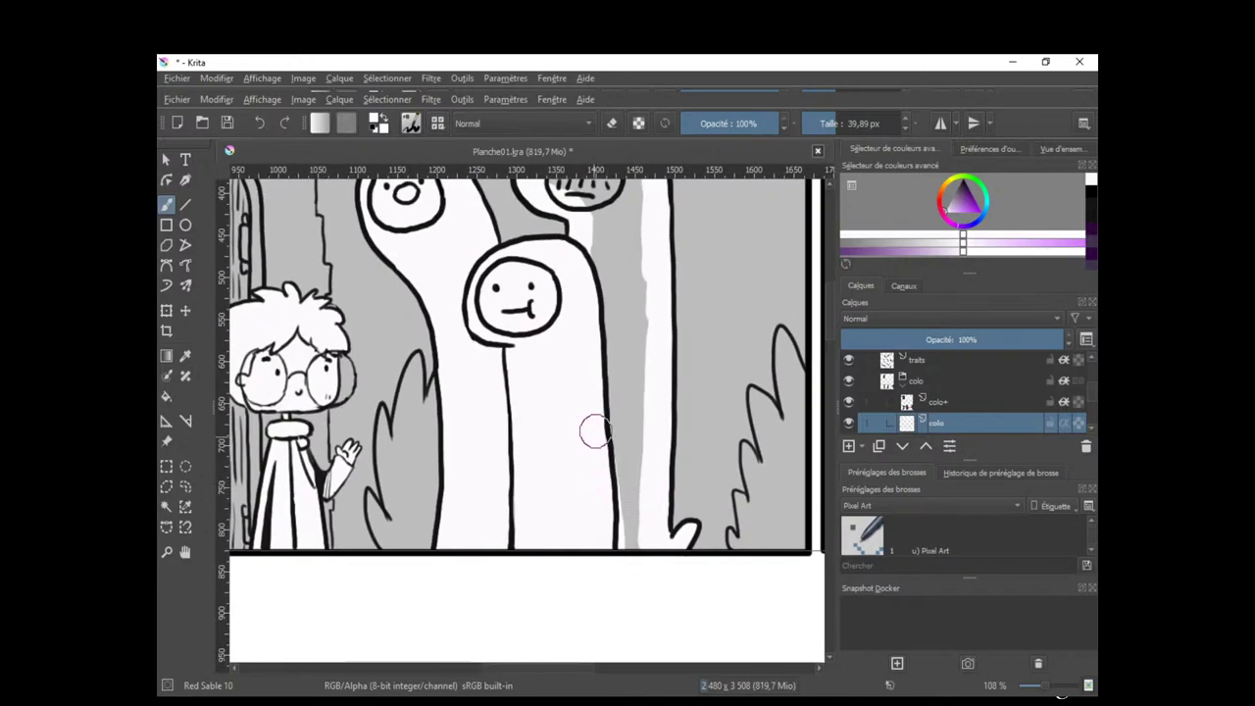
Fill the angry creature's face and body white down to the panel's lower border with the 39.89 px brush.
{"action": "scroll", "coordinate": [608, 501], "scroll_direction": "up", "scroll_amount": 3}
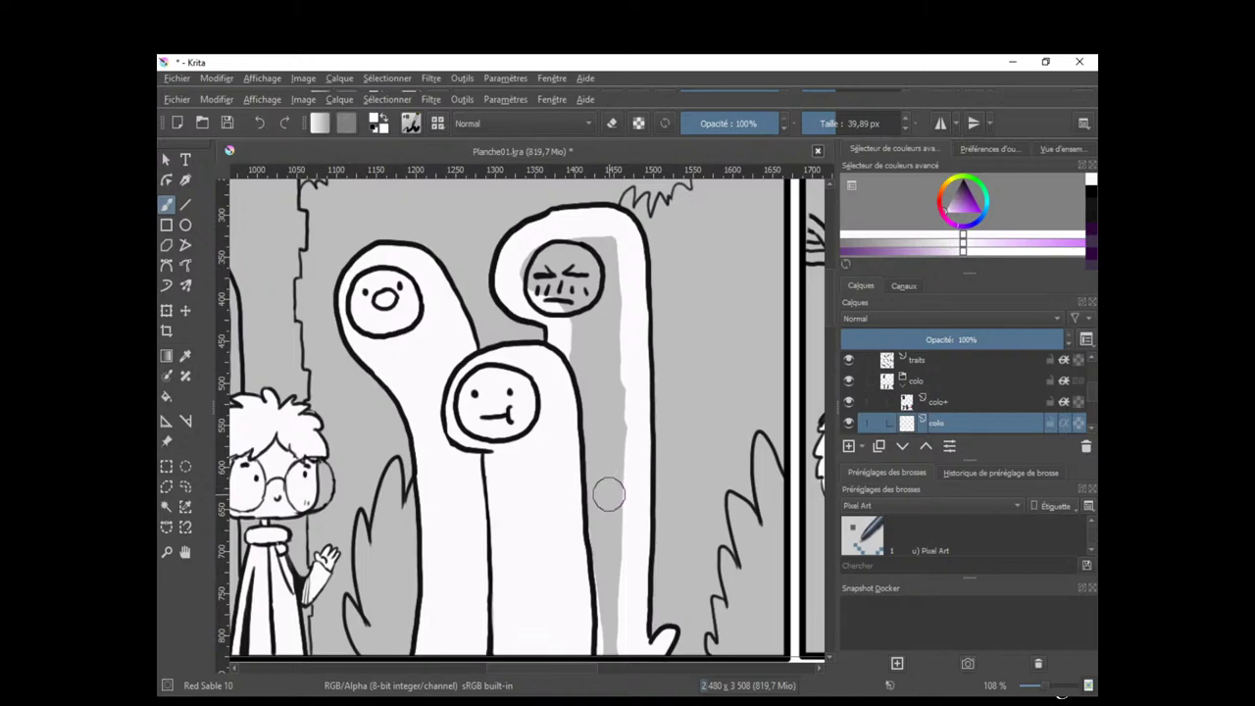
{"action": "mouse_move", "coordinate": [535, 261]}
{"action": "left_mouse_down"}
{"action": "mouse_move", "coordinate": [574, 251]}
{"action": "mouse_move", "coordinate": [545, 291]}
{"action": "mouse_move", "coordinate": [606, 257]}
{"action": "mouse_move", "coordinate": [588, 392]}
{"action": "mouse_move", "coordinate": [607, 311]}
{"action": "left_mouse_up"}
{"action": "mouse_move", "coordinate": [580, 397]}
{"action": "left_mouse_down"}
{"action": "mouse_move", "coordinate": [618, 333]}
{"action": "mouse_move", "coordinate": [631, 409]}
{"action": "mouse_move", "coordinate": [590, 608]}
{"action": "left_mouse_up"}
{"action": "key", "text": "ctrl+z"}
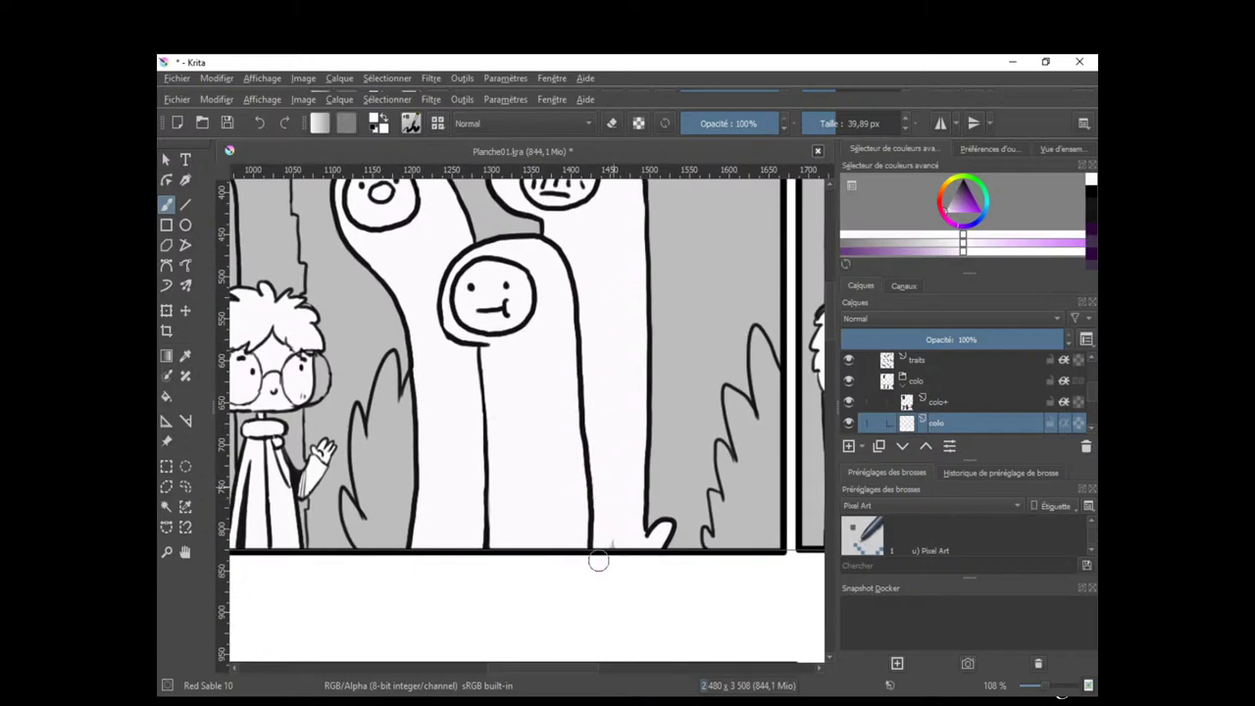
{"action": "left_click_drag", "start_coordinate": [651, 522], "coordinate": [549, 589]}
In the third panel, extend the grinning creature's outline to the front creature's hood on the traits layer with a 10.90 px black brush.
{"action": "left_click_drag", "start_coordinate": [708, 492], "coordinate": [423, 510]}
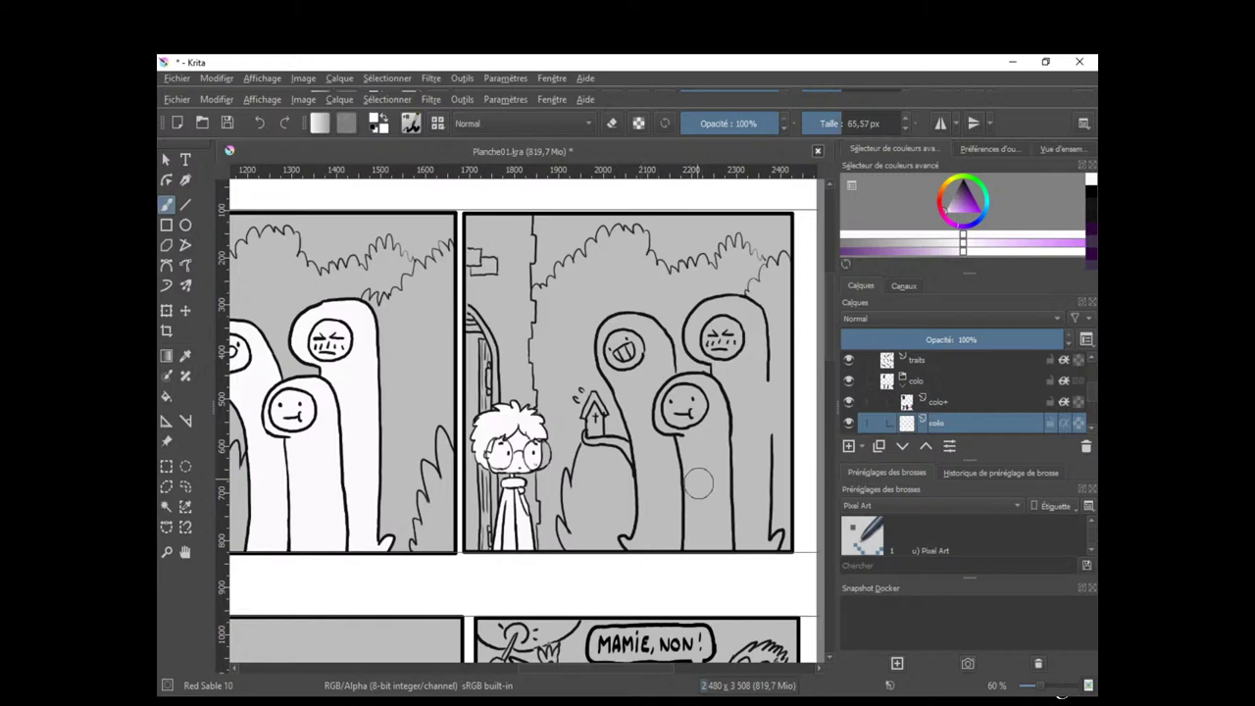
{"action": "mouse_move", "coordinate": [681, 508]}
{"action": "left_mouse_down"}
{"action": "mouse_move", "coordinate": [702, 450]}
{"action": "mouse_move", "coordinate": [694, 459]}
{"action": "left_mouse_up"}
{"action": "left_click", "coordinate": [927, 361]}
{"action": "scroll", "coordinate": [724, 460], "scroll_direction": "up", "scroll_amount": 3}
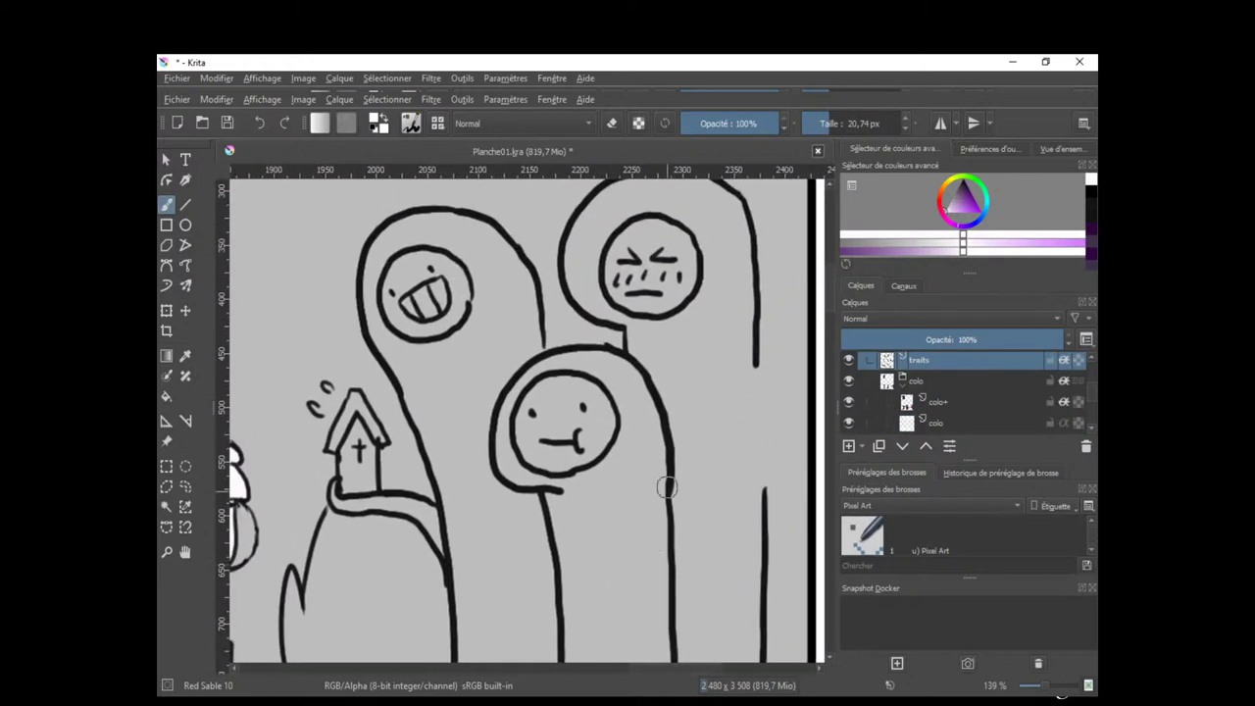
{"action": "key", "text": "x"}
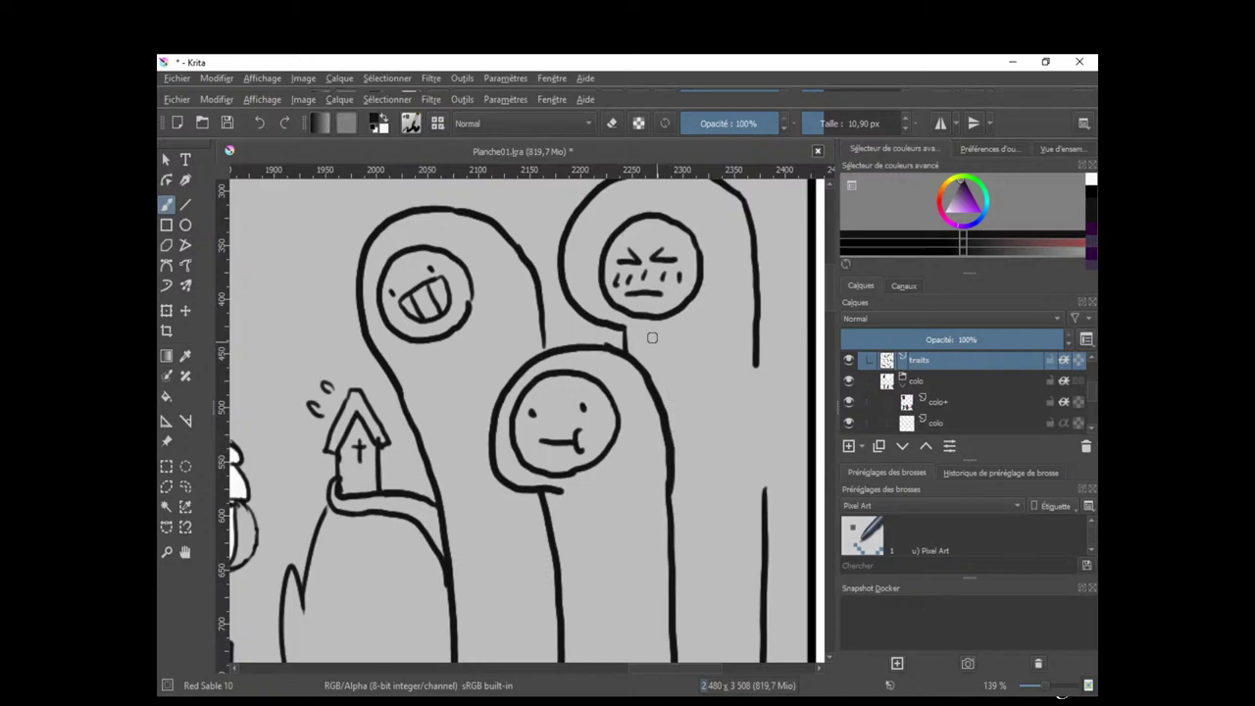
{"action": "key", "text": "e"}
{"action": "scroll", "coordinate": [588, 378], "scroll_direction": "up", "scroll_amount": 3}
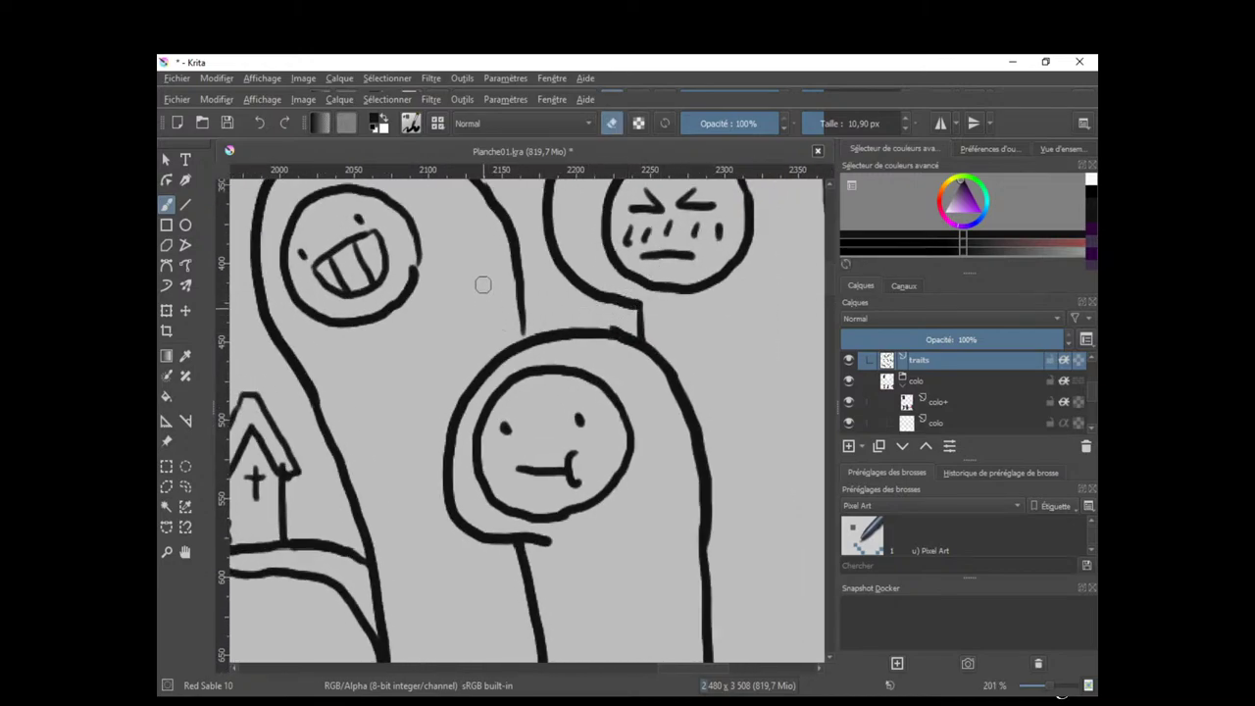
{"action": "key", "text": "e"}
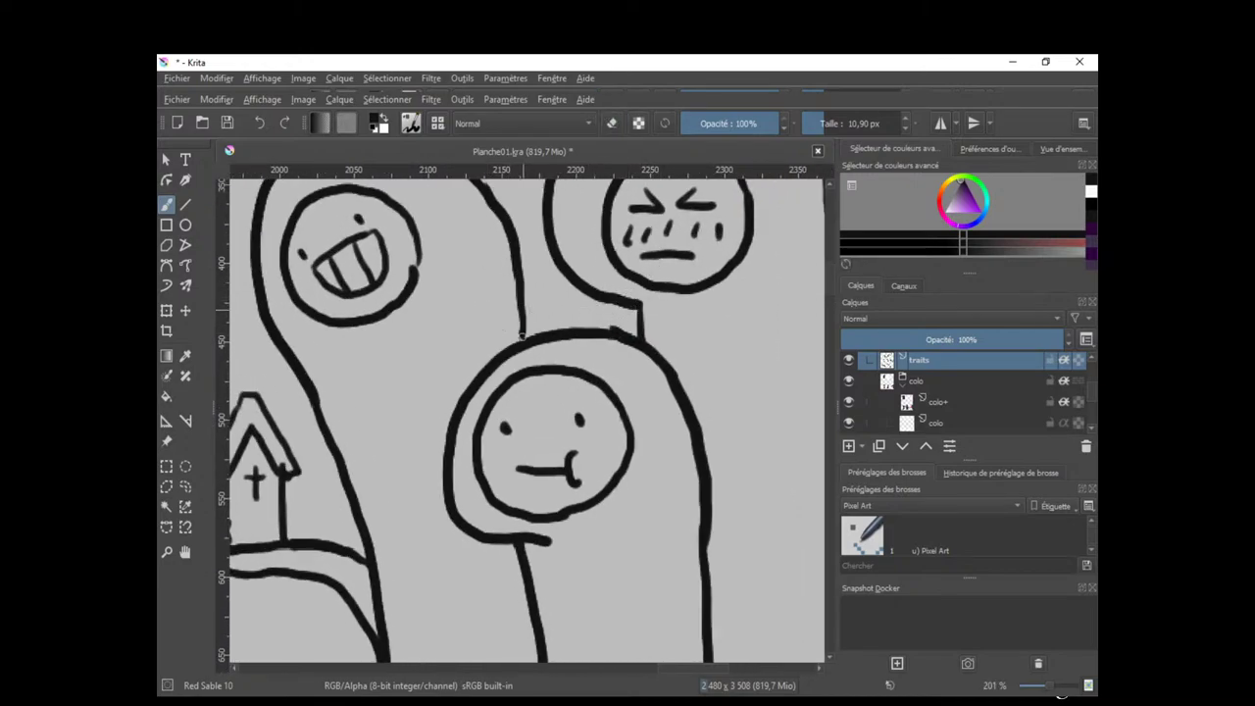
{"action": "key", "text": "e"}
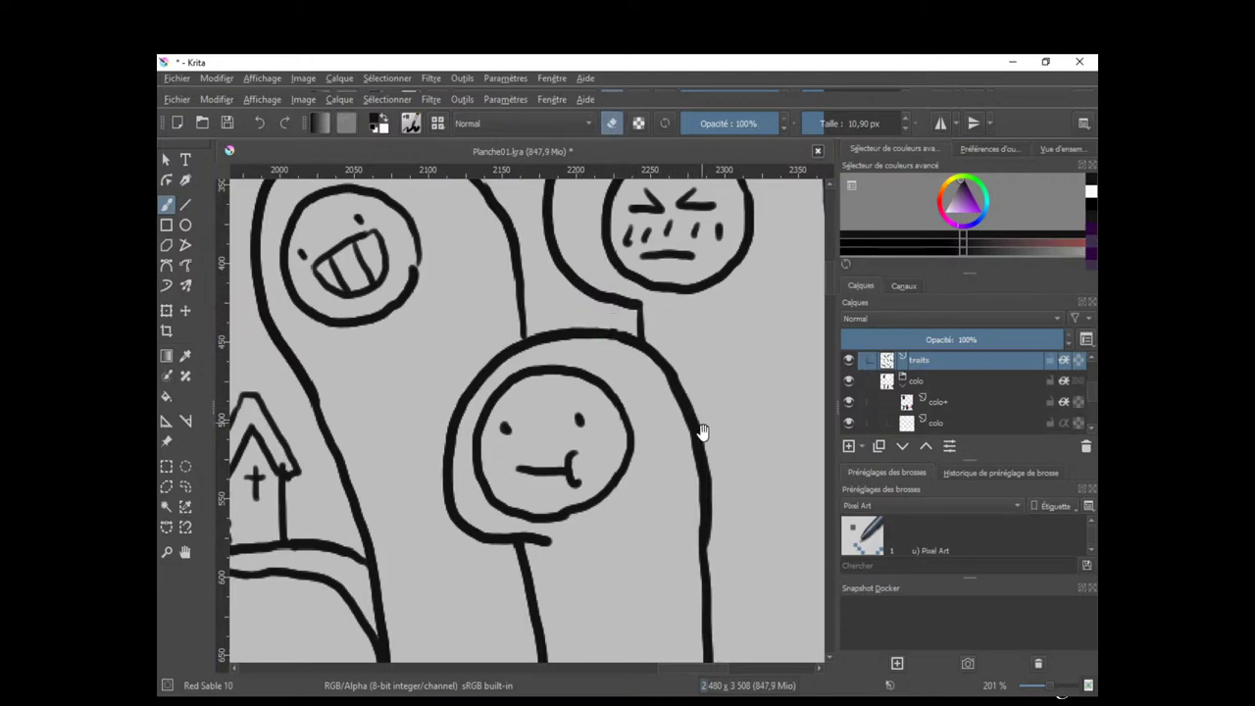
{"action": "left_click_drag", "start_coordinate": [703, 432], "coordinate": [675, 368]}
{"action": "mouse_move", "coordinate": [657, 447]}
{"action": "left_mouse_down"}
{"action": "mouse_move", "coordinate": [599, 457]}
{"action": "mouse_move", "coordinate": [608, 520]}
{"action": "left_mouse_up"}
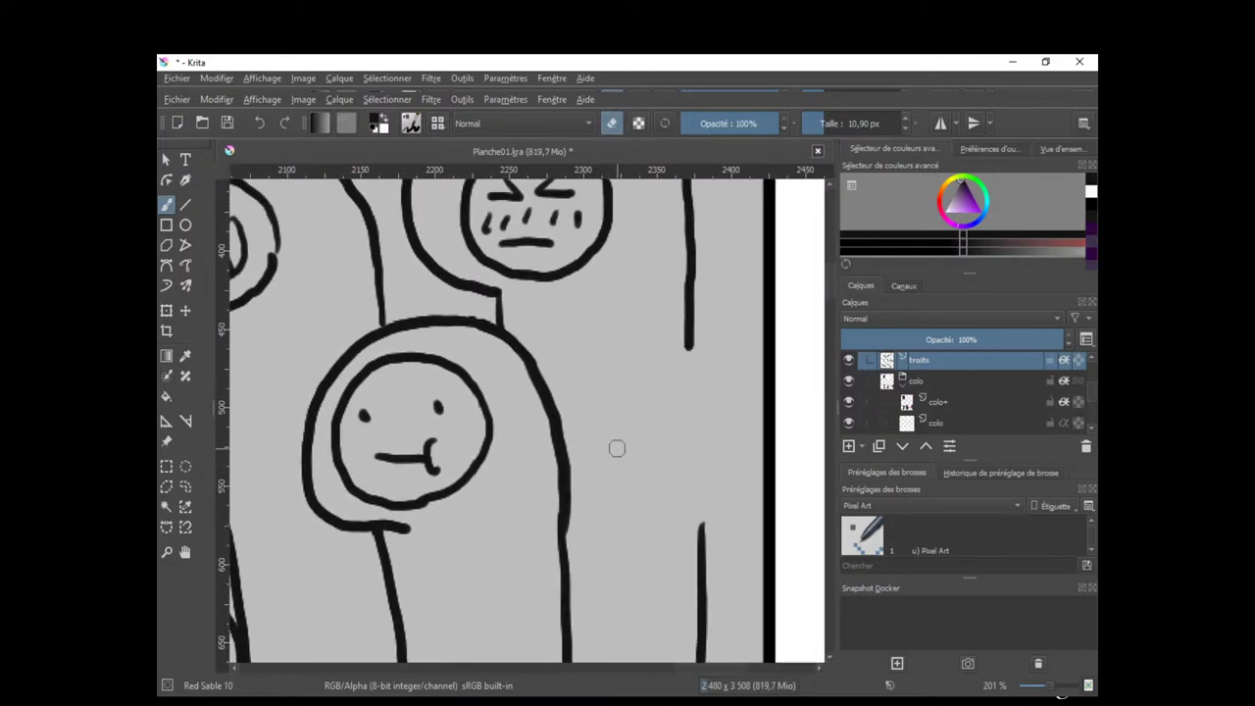
{"action": "key", "text": "ctrl+e"}
{"action": "key", "text": "ctrl+z"}
{"action": "key", "text": "ctrl+z"}
{"action": "key", "text": "e"}
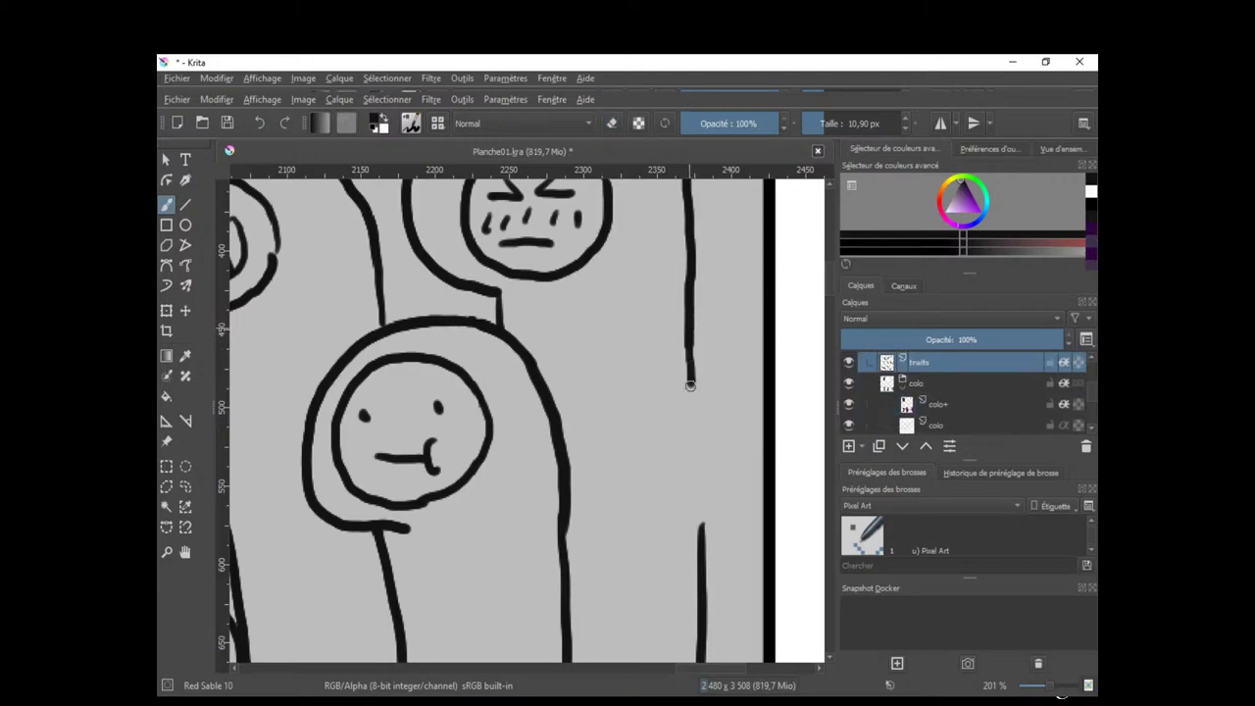
{"action": "left_click_drag", "start_coordinate": [690, 385], "coordinate": [700, 543]}
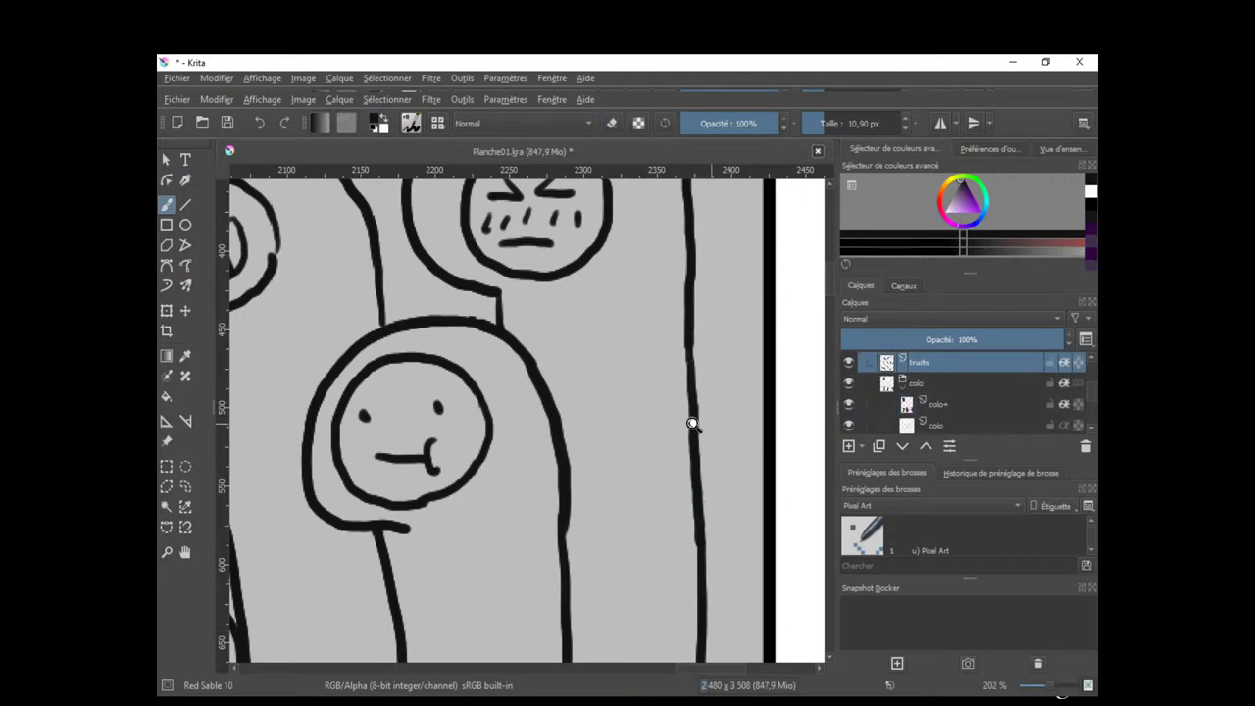
{"action": "mouse_move", "coordinate": [692, 424]}
{"action": "left_mouse_down"}
{"action": "mouse_move", "coordinate": [588, 546]}
{"action": "mouse_move", "coordinate": [653, 478]}
{"action": "left_mouse_up"}
{"action": "key", "text": "ctrl+z"}
Close the gap in the angry creature's right-hand body outline in the third panel with a 15.10 px black brush.
{"action": "left_click_drag", "start_coordinate": [713, 449], "coordinate": [650, 460]}
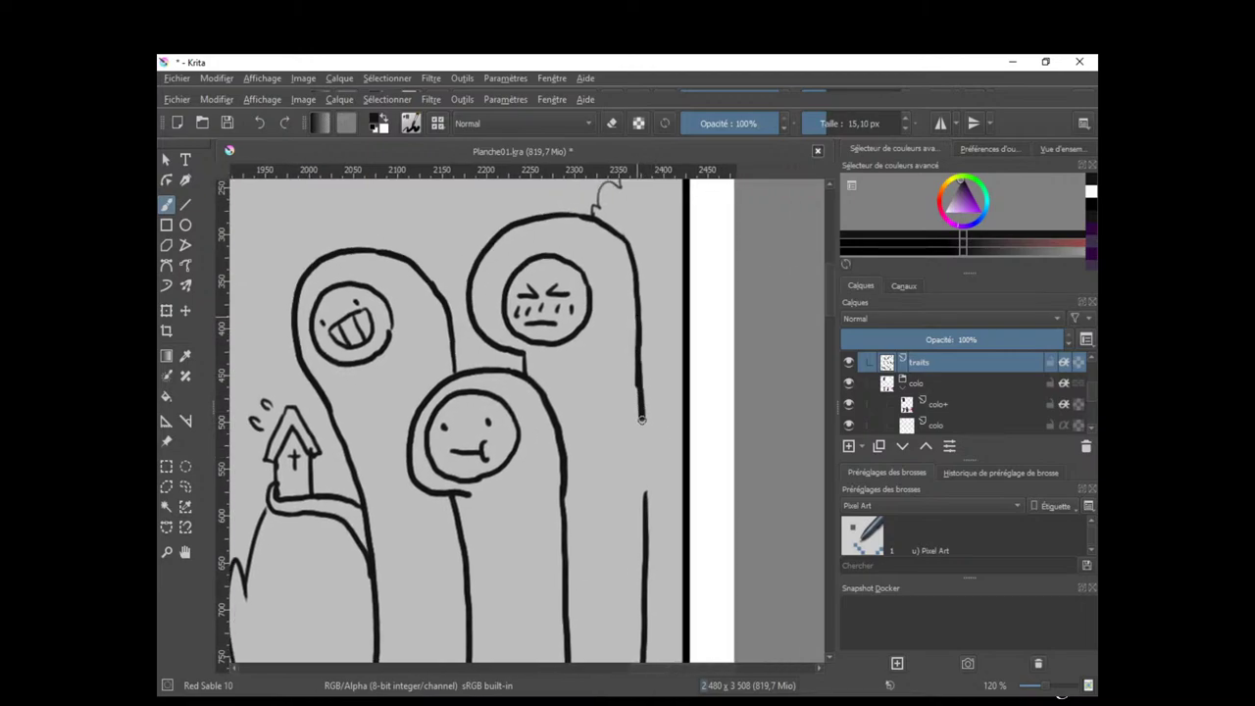
{"action": "key", "text": "ctrl+z"}
{"action": "left_click_drag", "start_coordinate": [638, 333], "coordinate": [641, 589]}
{"action": "key", "text": "ctrl+z"}
{"action": "left_click_drag", "start_coordinate": [638, 338], "coordinate": [640, 586]}
{"action": "key", "text": "ctrl+z"}
{"action": "left_click_drag", "start_coordinate": [638, 365], "coordinate": [643, 555]}
{"action": "key", "text": "ctrl+z"}
{"action": "left_click_drag", "start_coordinate": [641, 377], "coordinate": [643, 555]}
{"action": "key", "text": "ctrl+z"}
{"action": "left_click_drag", "start_coordinate": [638, 369], "coordinate": [647, 588]}
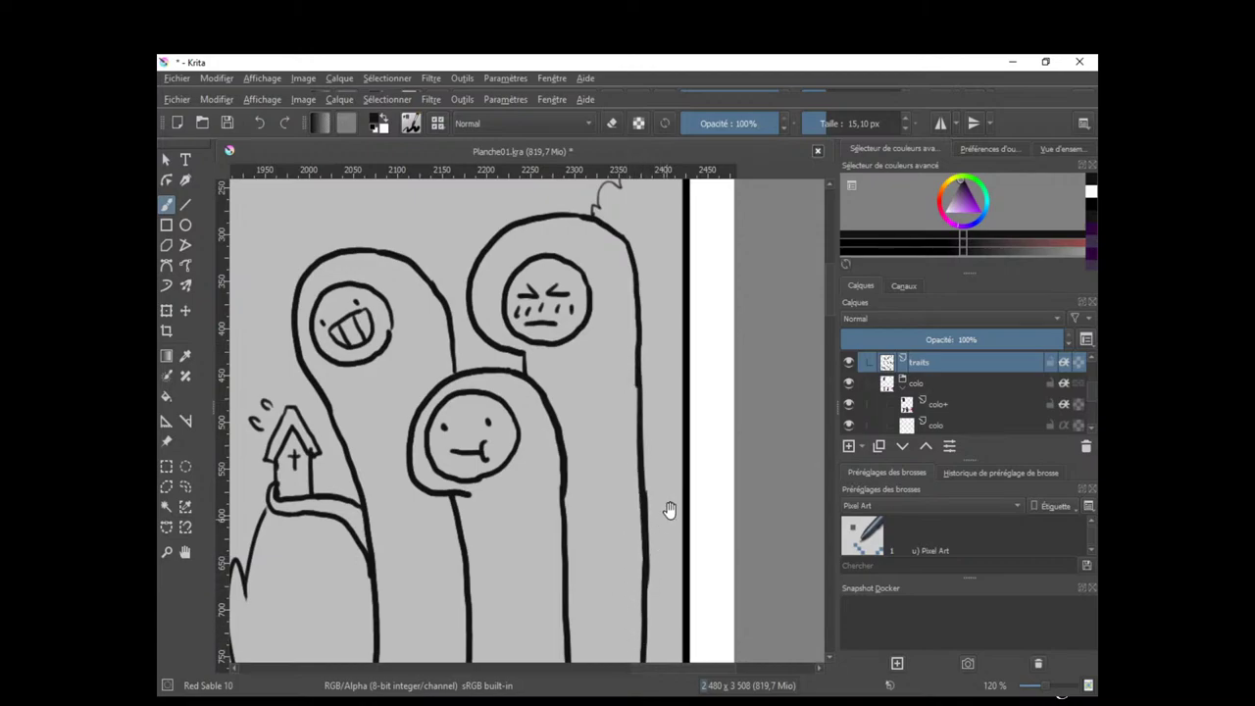
Even out the thickness of the angry creature's completed body outline by alternately erasing and redrawing it with the 15.10 px brush.
{"action": "left_click_drag", "start_coordinate": [669, 509], "coordinate": [656, 456]}
{"action": "key", "text": "e"}
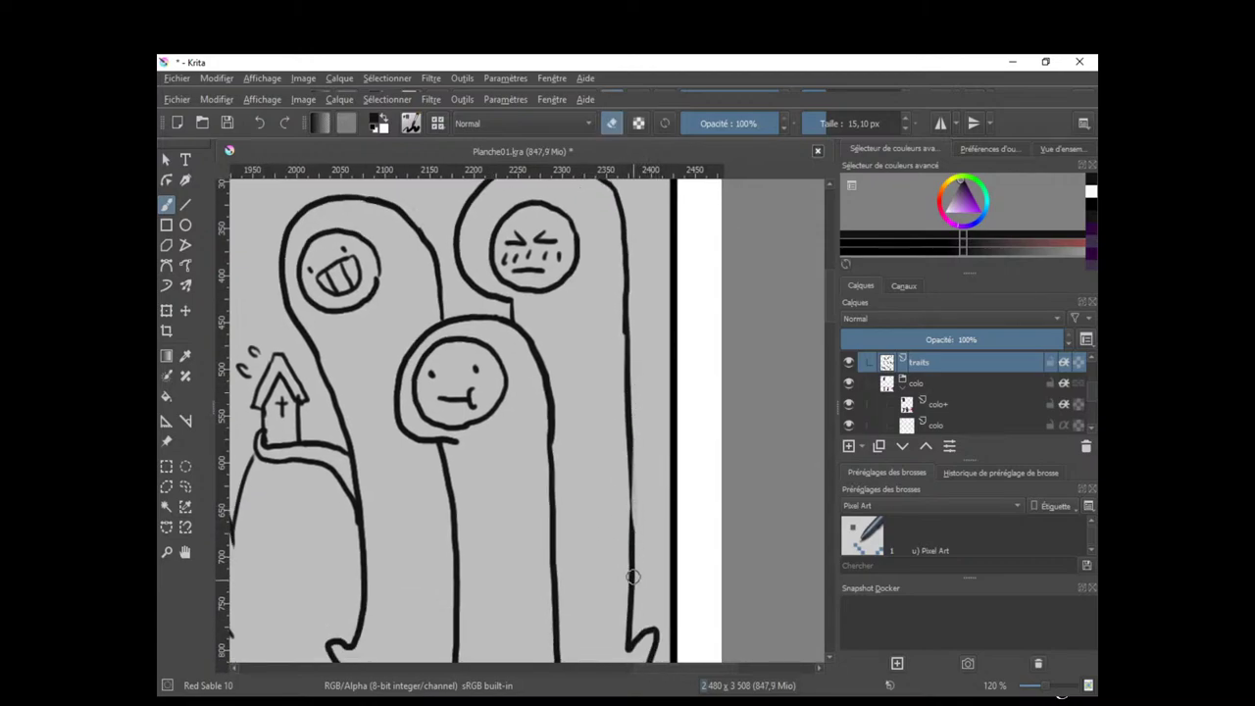
{"action": "key", "text": "e"}
{"action": "mouse_move", "coordinate": [628, 465]}
{"action": "left_mouse_down"}
{"action": "mouse_move", "coordinate": [650, 361]}
{"action": "mouse_move", "coordinate": [646, 527]}
{"action": "left_mouse_up"}
{"action": "key", "text": "e"}
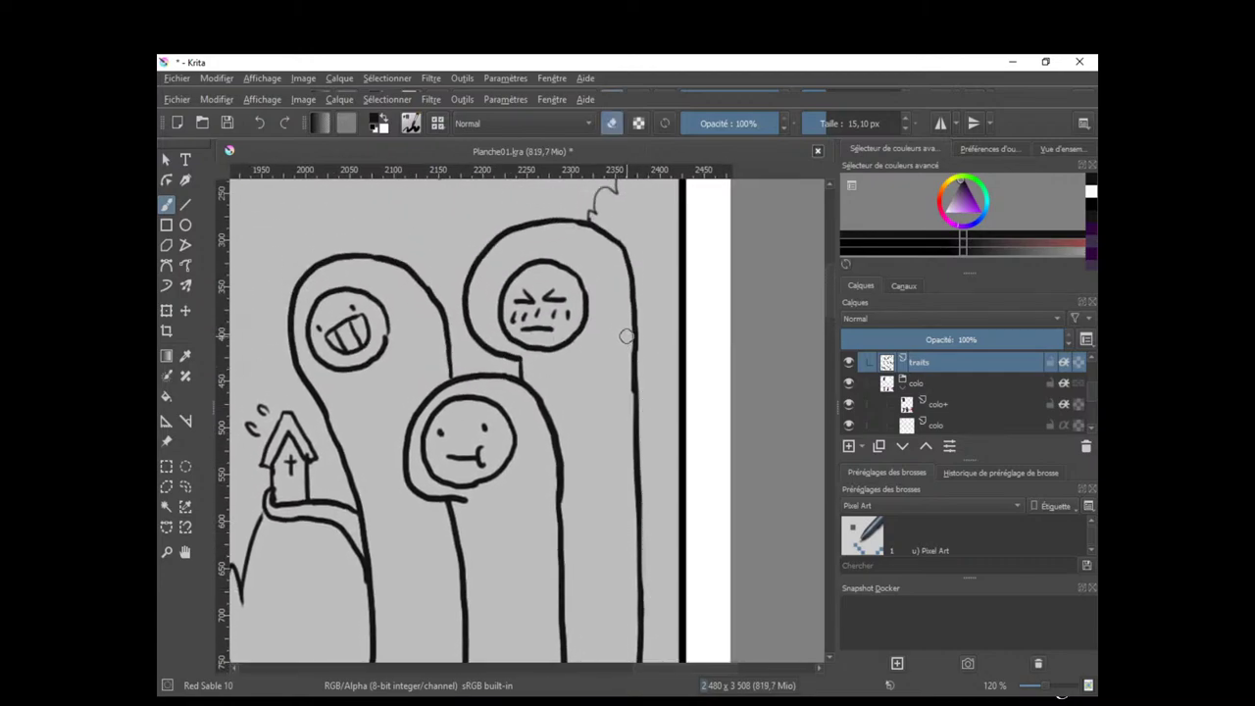
{"action": "key", "text": "e"}
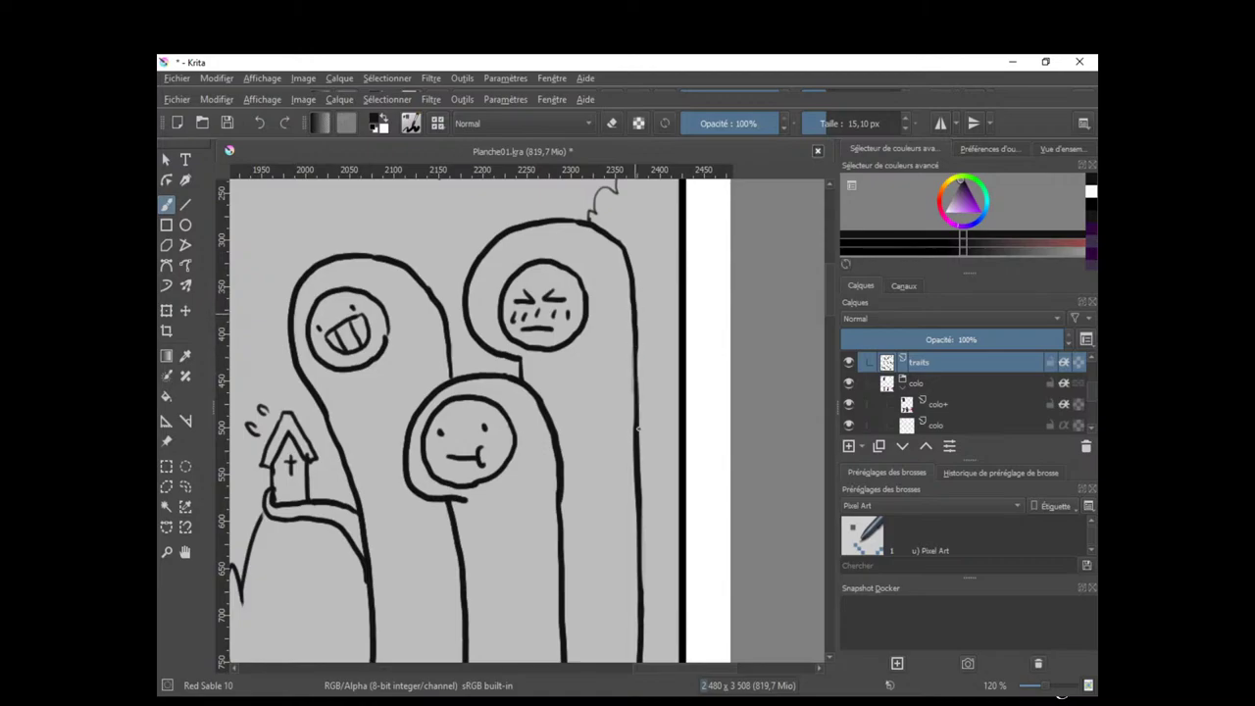
{"action": "left_click_drag", "start_coordinate": [638, 353], "coordinate": [673, 434]}
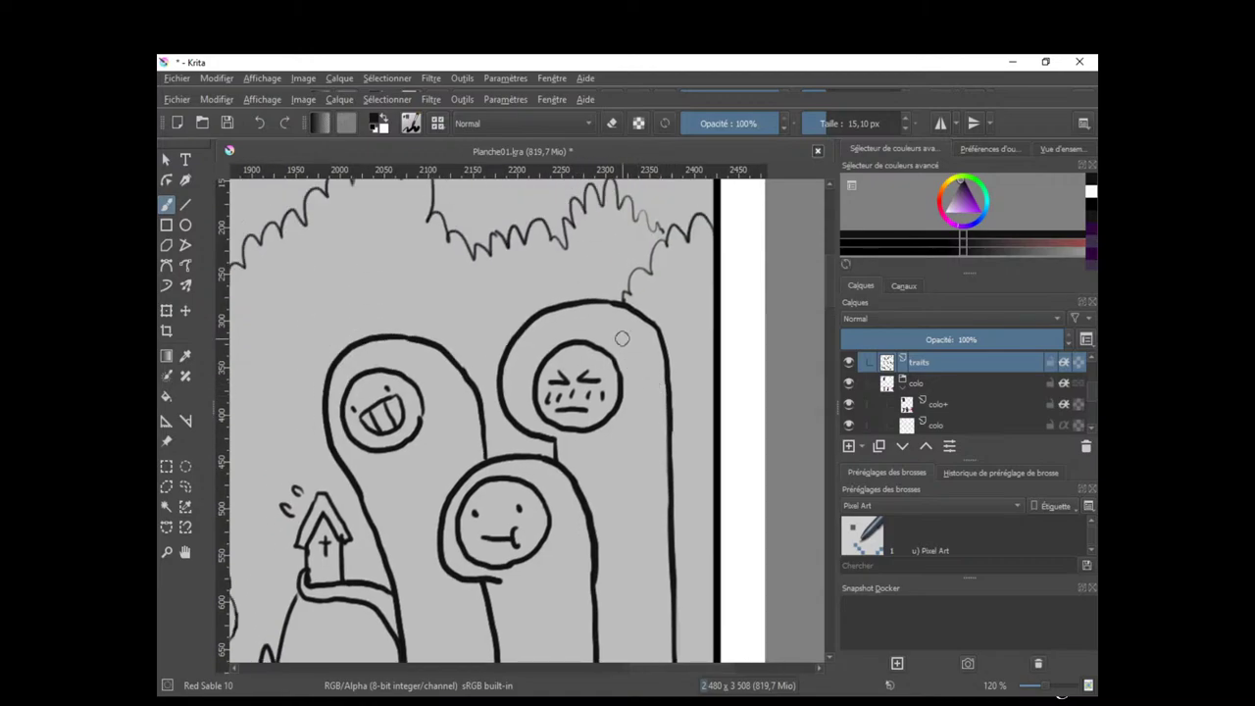
{"action": "left_click_drag", "start_coordinate": [705, 300], "coordinate": [758, 251]}
{"action": "left_click_drag", "start_coordinate": [675, 427], "coordinate": [620, 508]}
{"action": "scroll", "coordinate": [649, 503], "scroll_direction": "up", "scroll_amount": 4}
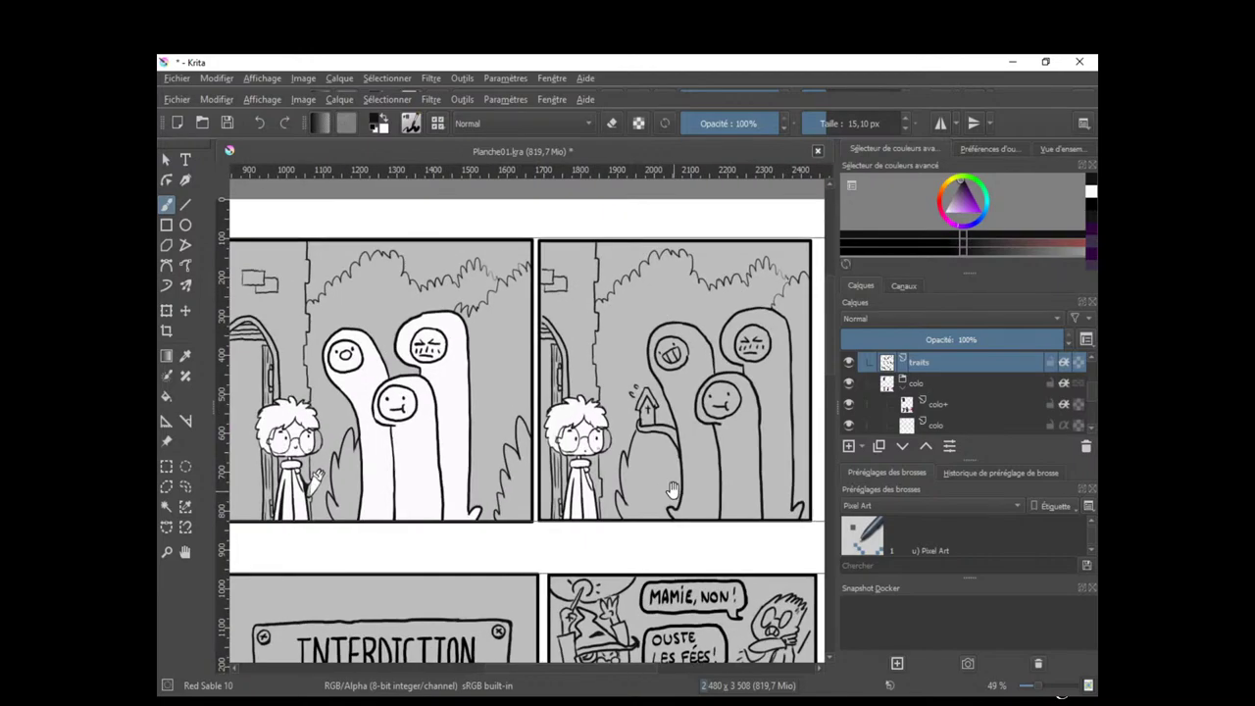
Smooth the front creature's right-hand body outline in the third panel with the 15.10 px black brush on the traits layer.
{"action": "scroll", "coordinate": [608, 490], "scroll_direction": "up", "scroll_amount": 2}
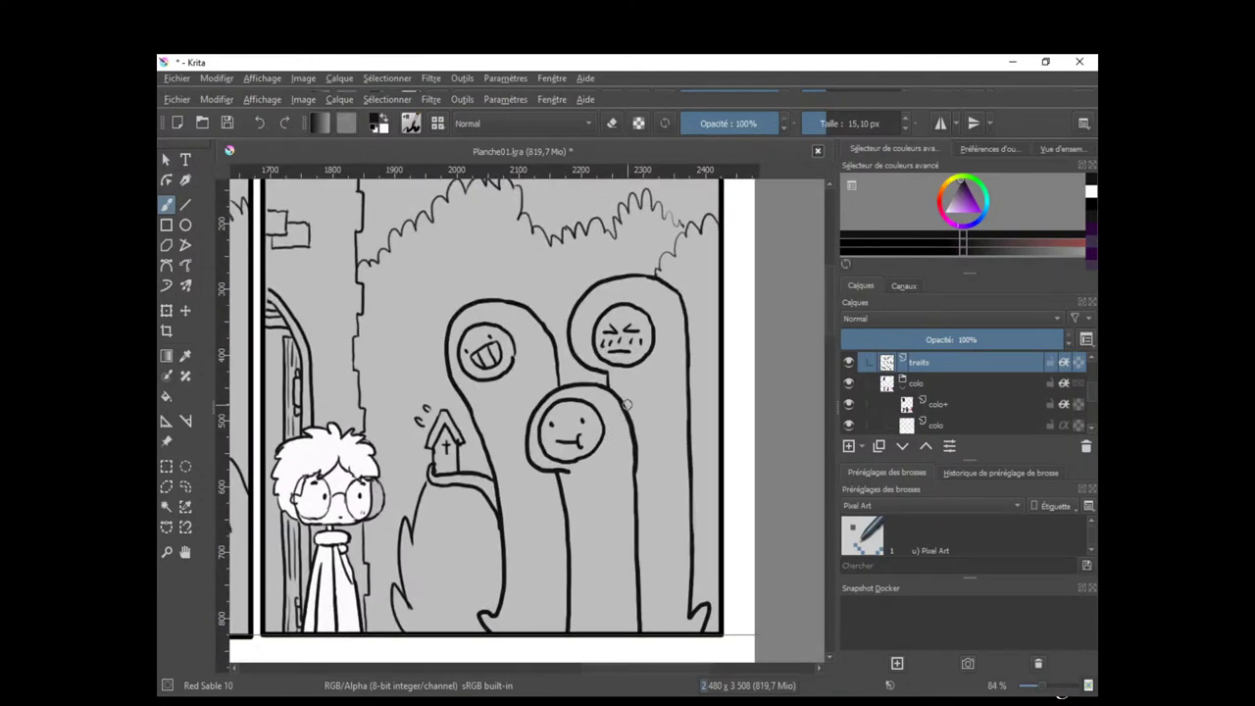
{"action": "key", "text": "e"}
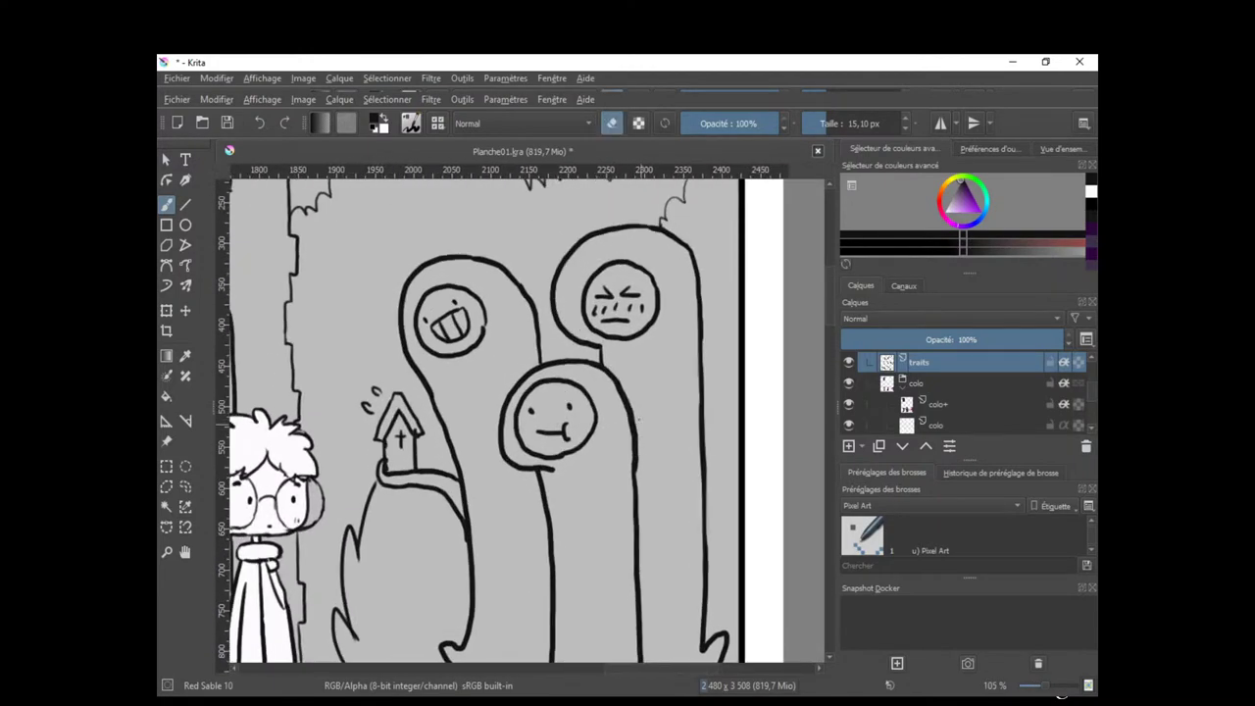
{"action": "key", "text": "e"}
{"action": "scroll", "coordinate": [631, 552], "scroll_direction": "down", "scroll_amount": 3}
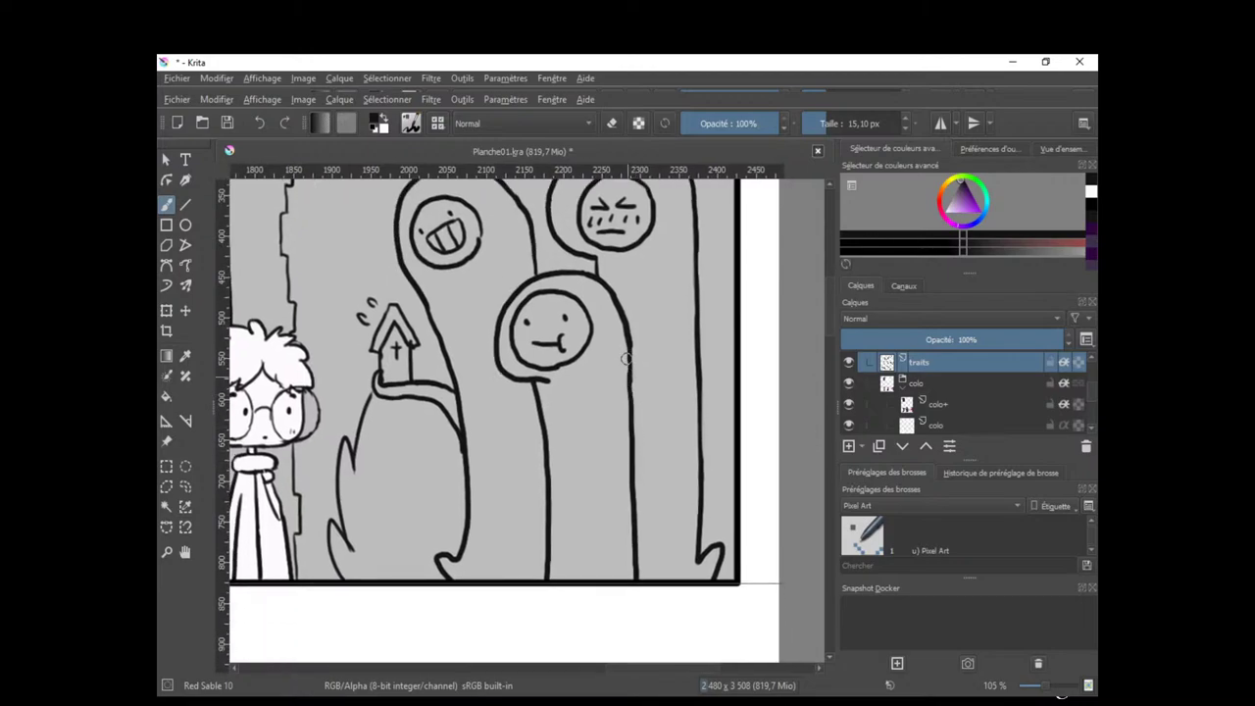
{"action": "left_click_drag", "start_coordinate": [628, 343], "coordinate": [634, 444]}
{"action": "mouse_move", "coordinate": [629, 495]}
{"action": "left_mouse_down"}
{"action": "mouse_move", "coordinate": [648, 539]}
{"action": "mouse_move", "coordinate": [661, 507]}
{"action": "mouse_move", "coordinate": [698, 529]}
{"action": "mouse_move", "coordinate": [652, 497]}
{"action": "mouse_move", "coordinate": [686, 504]}
{"action": "left_mouse_up"}
{"action": "left_click_drag", "start_coordinate": [538, 507], "coordinate": [557, 386]}
Clean up the left wall of the small church where it meets the arm, erasing and redrawing with a 6.89 px brush.
{"action": "key", "text": "e"}
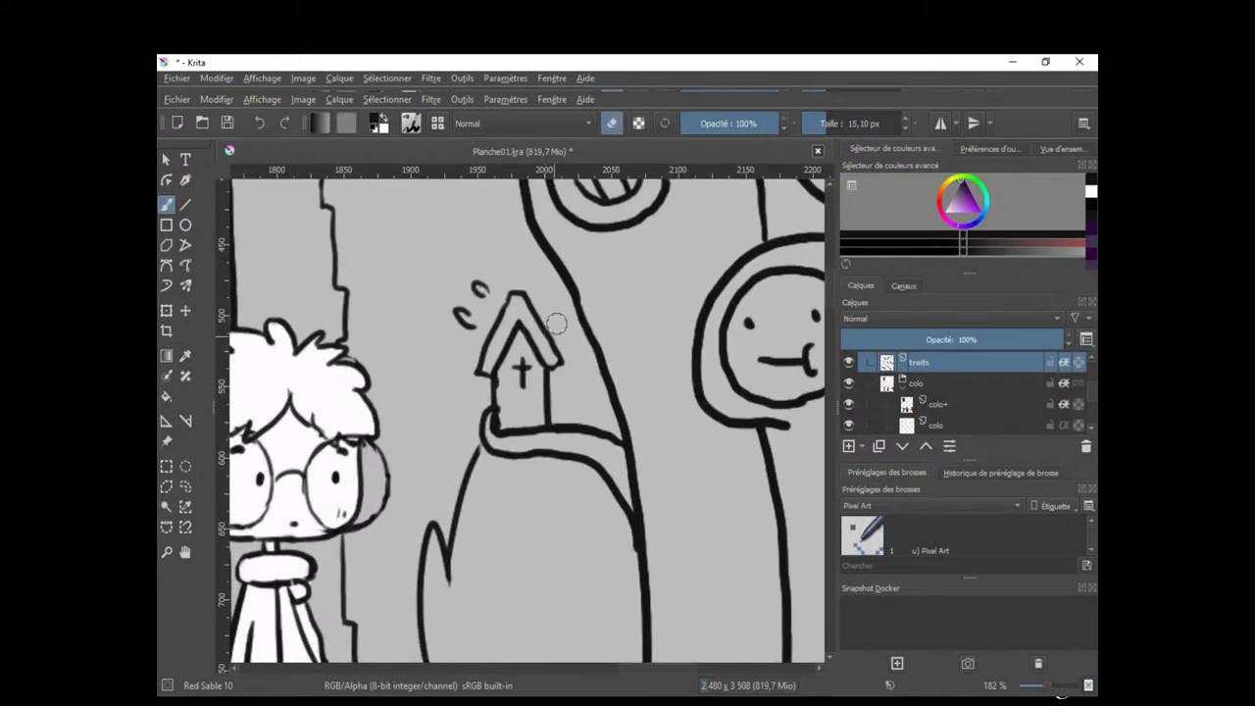
{"action": "left_click_drag", "start_coordinate": [545, 282], "coordinate": [565, 328]}
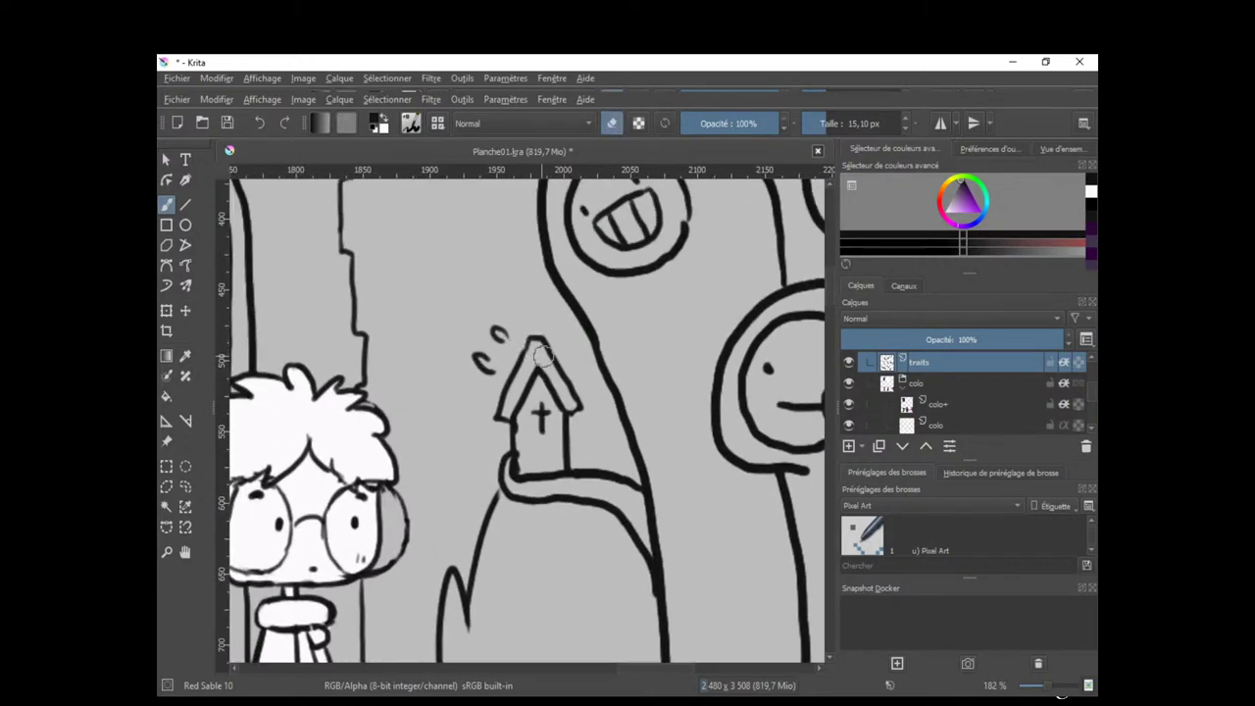
{"action": "key", "text": "bracketleft"}
{"action": "key", "text": "bracketleft"}
{"action": "left_click_drag", "start_coordinate": [540, 384], "coordinate": [575, 352]}
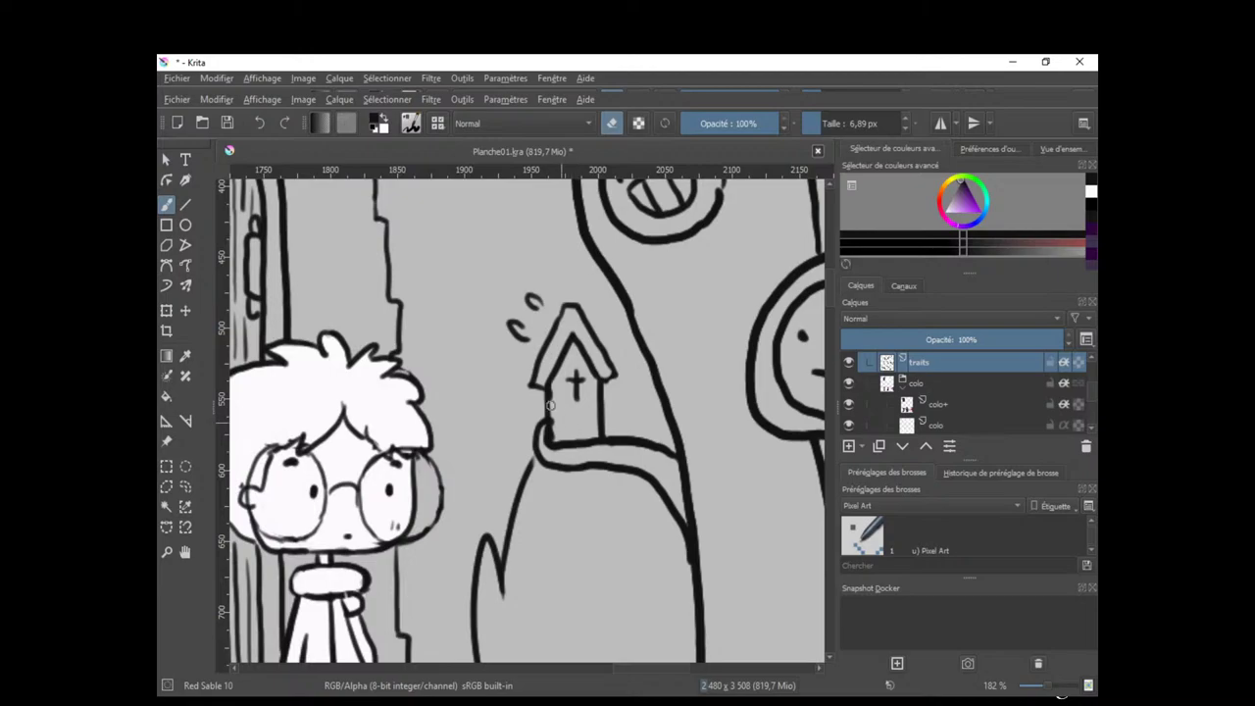
{"action": "key", "text": "e"}
{"action": "key", "text": "e"}
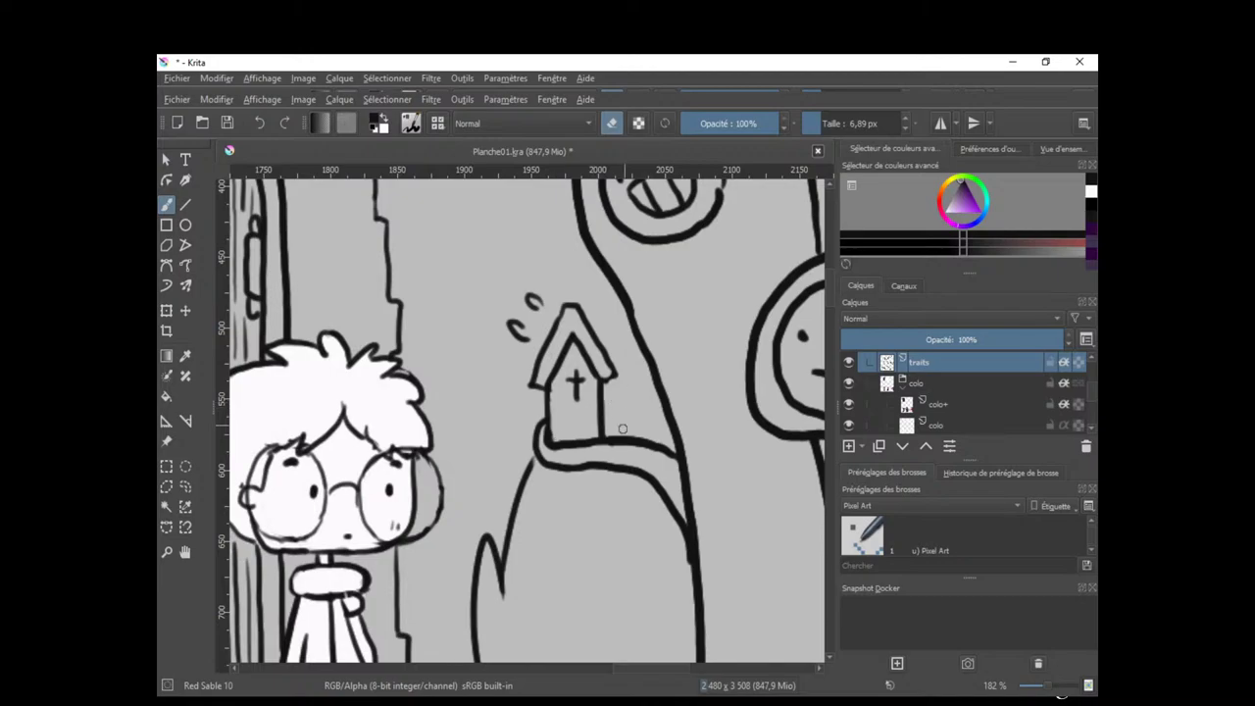
{"action": "left_click_drag", "start_coordinate": [593, 397], "coordinate": [607, 440]}
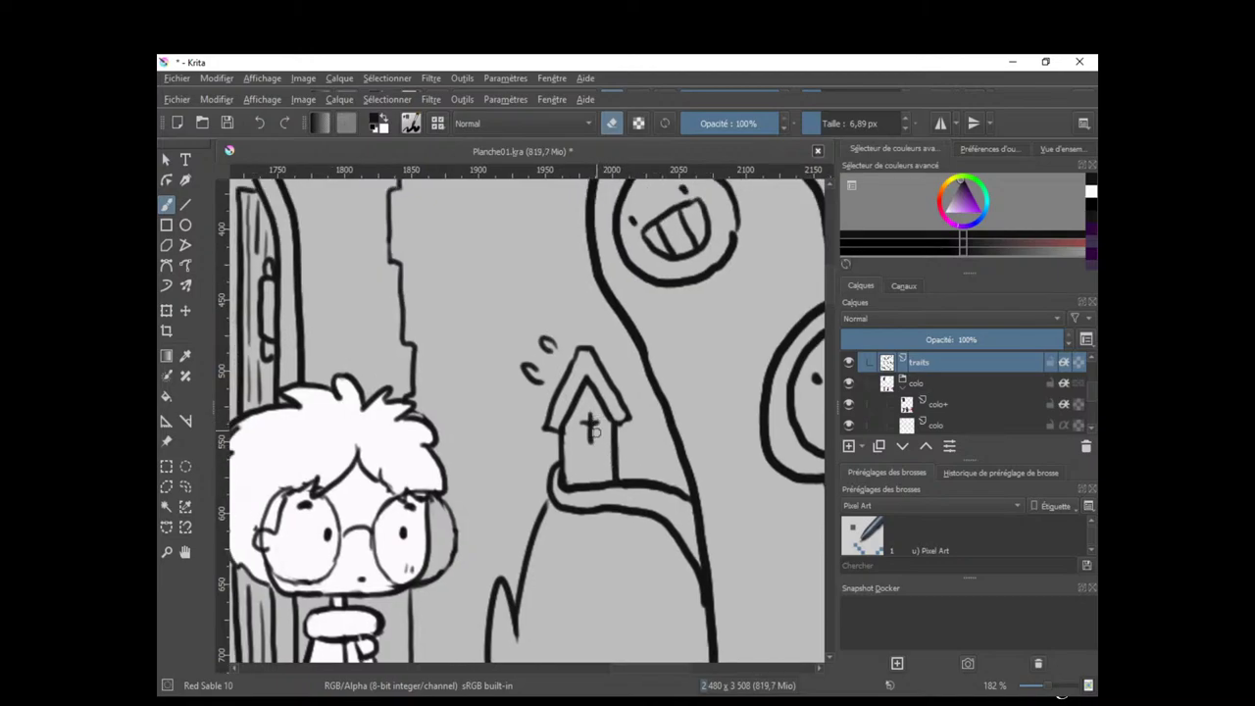
{"action": "scroll", "coordinate": [594, 431], "scroll_direction": "down", "scroll_amount": 3}
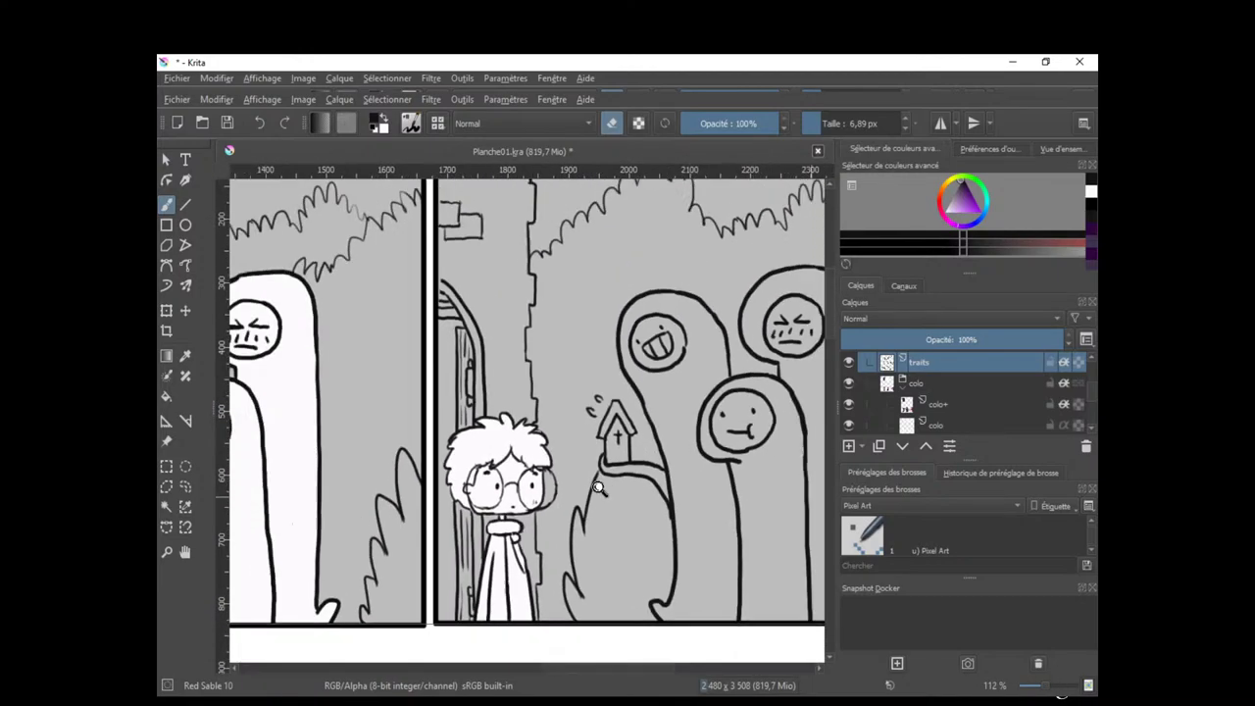
Close the gap in the grinning creature's face circle and even out its line with the 6.89 px black brush.
{"action": "left_click_drag", "start_coordinate": [598, 486], "coordinate": [571, 343]}
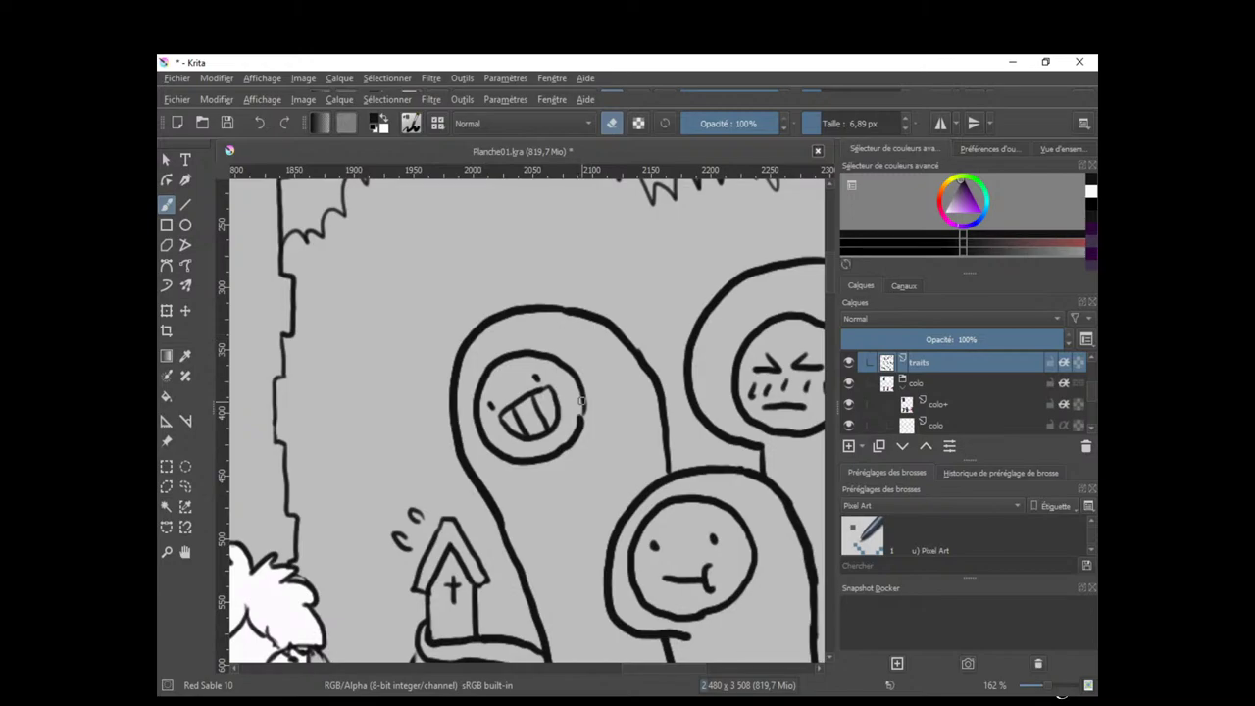
{"action": "key", "text": "e"}
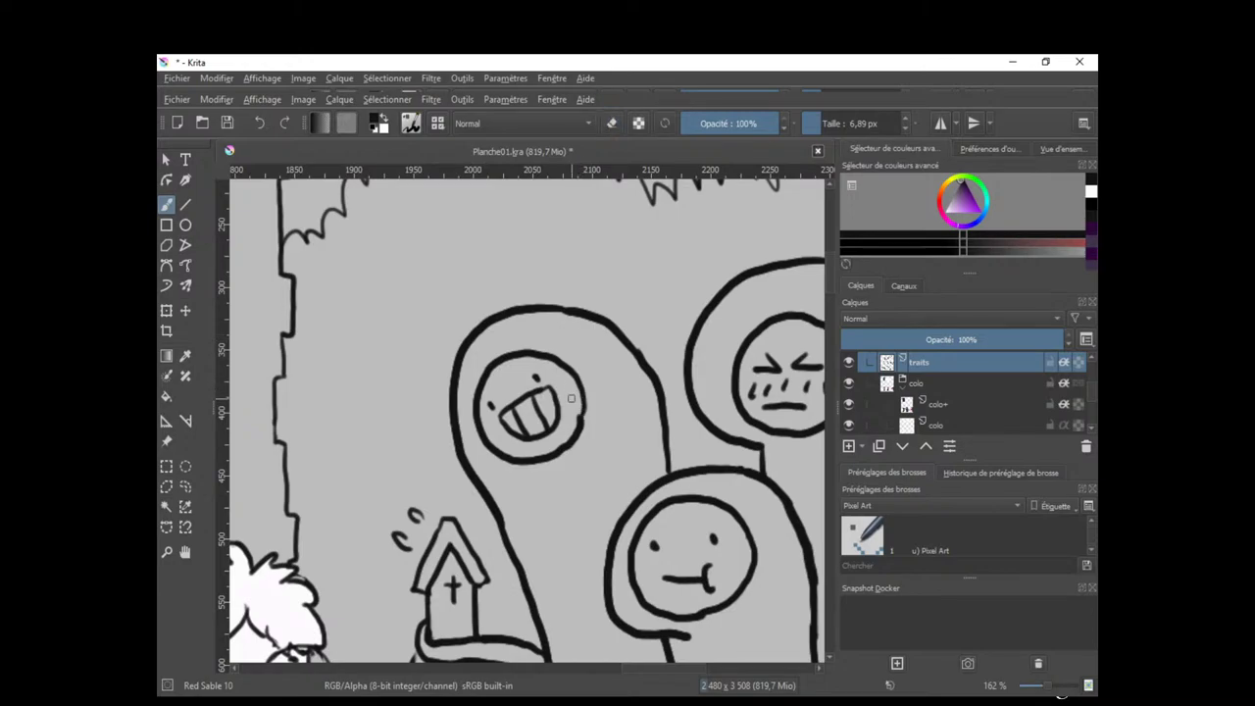
{"action": "key", "text": "e"}
{"action": "key", "text": "e"}
{"action": "mouse_move", "coordinate": [661, 465]}
{"action": "left_mouse_down"}
{"action": "mouse_move", "coordinate": [603, 432]}
{"action": "mouse_move", "coordinate": [481, 405]}
{"action": "left_mouse_up"}
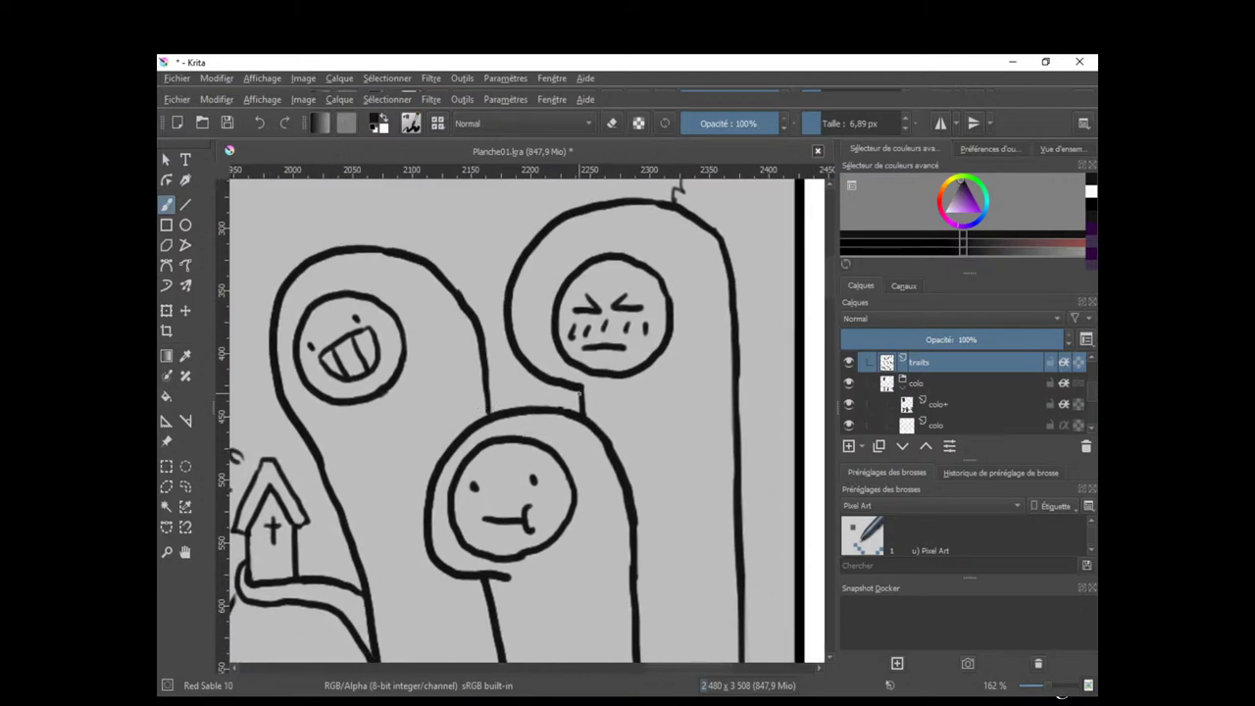
{"action": "left_click_drag", "start_coordinate": [601, 471], "coordinate": [567, 545]}
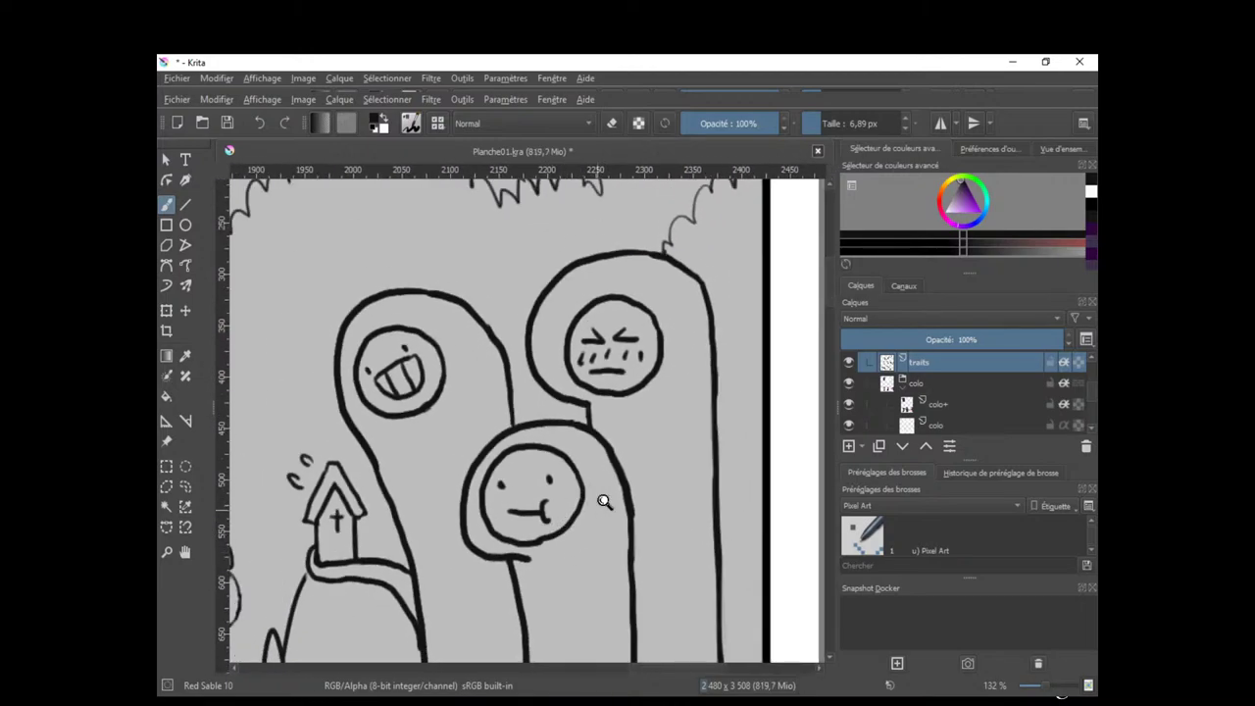
{"action": "left_click_drag", "start_coordinate": [604, 501], "coordinate": [552, 550]}
On the colo layer, fill the lower bodies of the third panel's three creatures white with a 45.68 px brush.
{"action": "left_click_drag", "start_coordinate": [547, 552], "coordinate": [680, 457]}
{"action": "left_click", "coordinate": [386, 492], "text": "ctrl"}
{"action": "left_click_drag", "start_coordinate": [508, 502], "coordinate": [562, 501]}
{"action": "left_click_drag", "start_coordinate": [666, 482], "coordinate": [622, 487]}
{"action": "left_click", "coordinate": [956, 423]}
{"action": "left_click_drag", "start_coordinate": [717, 513], "coordinate": [636, 473]}
{"action": "mouse_move", "coordinate": [650, 314]}
{"action": "left_mouse_down"}
{"action": "mouse_move", "coordinate": [651, 520]}
{"action": "mouse_move", "coordinate": [662, 371]}
{"action": "mouse_move", "coordinate": [664, 438]}
{"action": "mouse_move", "coordinate": [677, 451]}
{"action": "mouse_move", "coordinate": [663, 356]}
{"action": "mouse_move", "coordinate": [639, 390]}
{"action": "mouse_move", "coordinate": [661, 387]}
{"action": "mouse_move", "coordinate": [650, 361]}
{"action": "mouse_move", "coordinate": [653, 445]}
{"action": "mouse_move", "coordinate": [652, 424]}
{"action": "mouse_move", "coordinate": [673, 497]}
{"action": "mouse_move", "coordinate": [689, 464]}
{"action": "mouse_move", "coordinate": [693, 494]}
{"action": "left_mouse_up"}
{"action": "mouse_move", "coordinate": [692, 548]}
{"action": "left_mouse_down"}
{"action": "mouse_move", "coordinate": [661, 572]}
{"action": "mouse_move", "coordinate": [634, 628]}
{"action": "mouse_move", "coordinate": [588, 546]}
{"action": "mouse_move", "coordinate": [477, 623]}
{"action": "mouse_move", "coordinate": [449, 595]}
{"action": "mouse_move", "coordinate": [483, 640]}
{"action": "mouse_move", "coordinate": [485, 570]}
{"action": "mouse_move", "coordinate": [502, 548]}
{"action": "mouse_move", "coordinate": [552, 549]}
{"action": "mouse_move", "coordinate": [572, 582]}
{"action": "mouse_move", "coordinate": [621, 463]}
{"action": "mouse_move", "coordinate": [614, 505]}
{"action": "mouse_move", "coordinate": [646, 475]}
{"action": "left_mouse_up"}
{"action": "key", "text": "e"}
{"action": "key", "text": "e"}
{"action": "mouse_move", "coordinate": [657, 583]}
{"action": "left_mouse_down"}
{"action": "mouse_move", "coordinate": [664, 550]}
{"action": "mouse_move", "coordinate": [674, 589]}
{"action": "left_mouse_up"}
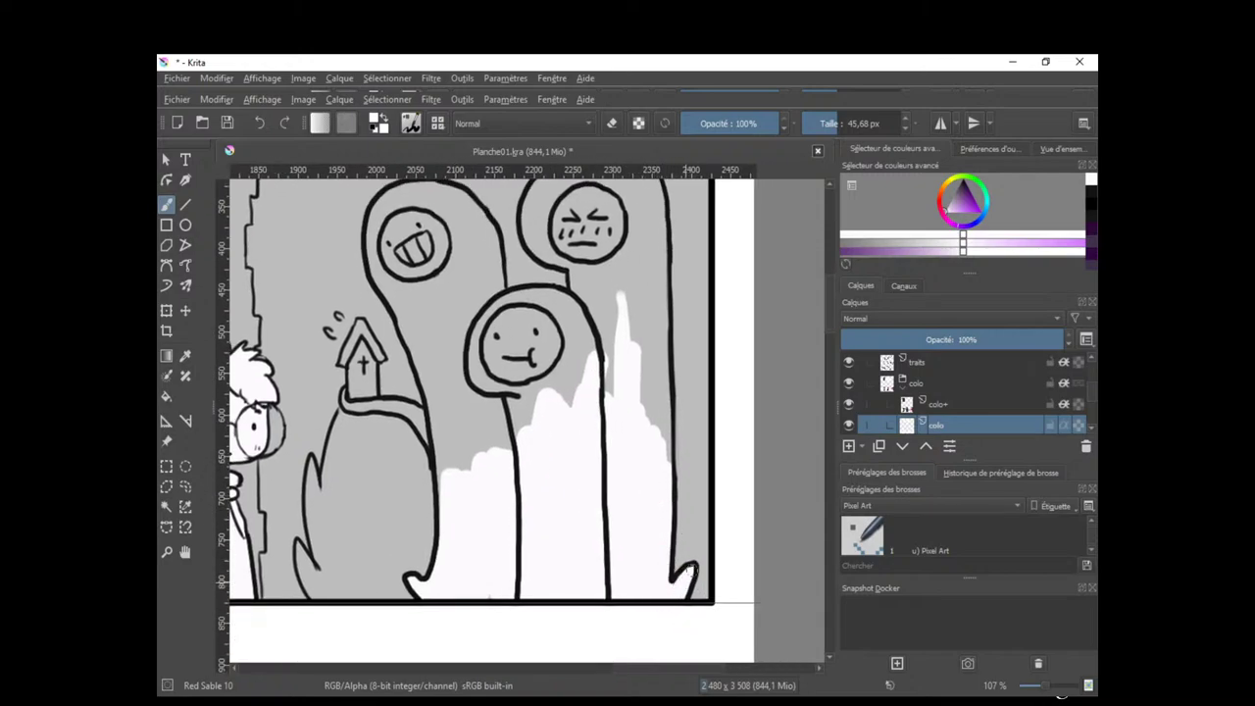
Fill the angry creature's tail tip and right side white, erasing the overflow outside its body outline.
{"action": "left_click_drag", "start_coordinate": [680, 467], "coordinate": [704, 606]}
{"action": "left_click_drag", "start_coordinate": [669, 402], "coordinate": [685, 521]}
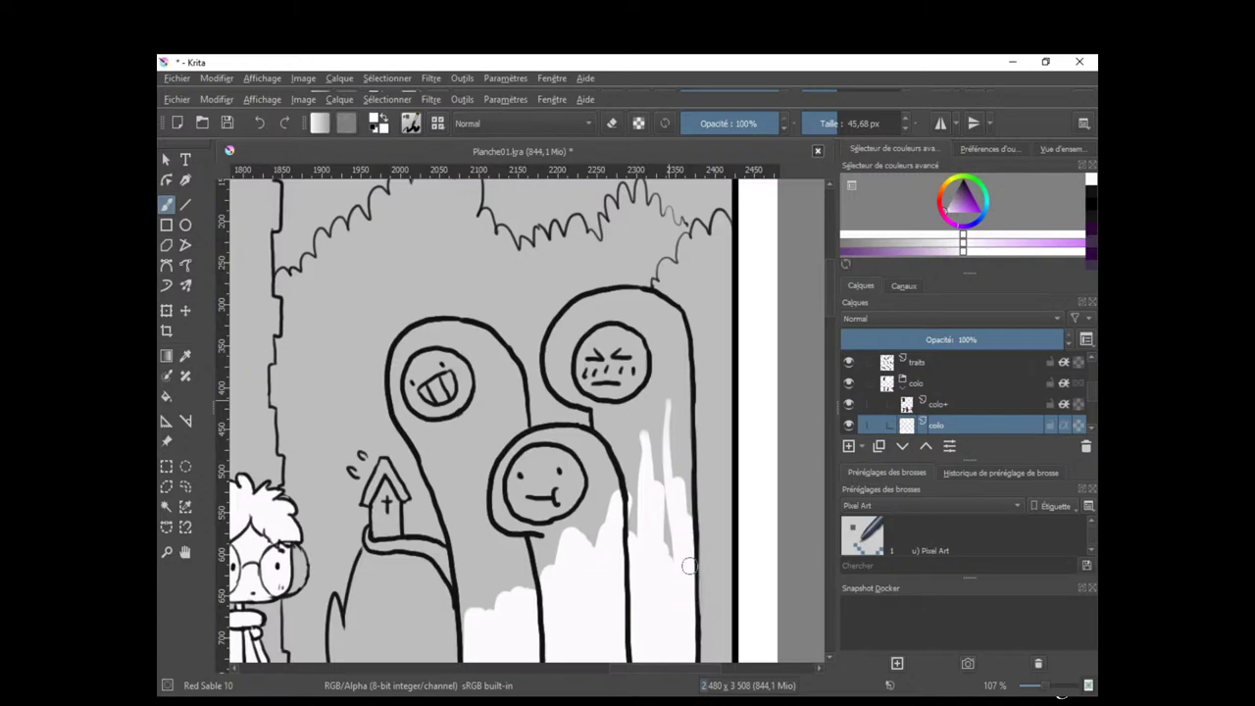
{"action": "mouse_move", "coordinate": [689, 565]}
{"action": "left_mouse_down"}
{"action": "mouse_move", "coordinate": [662, 388]}
{"action": "mouse_move", "coordinate": [685, 494]}
{"action": "left_mouse_up"}
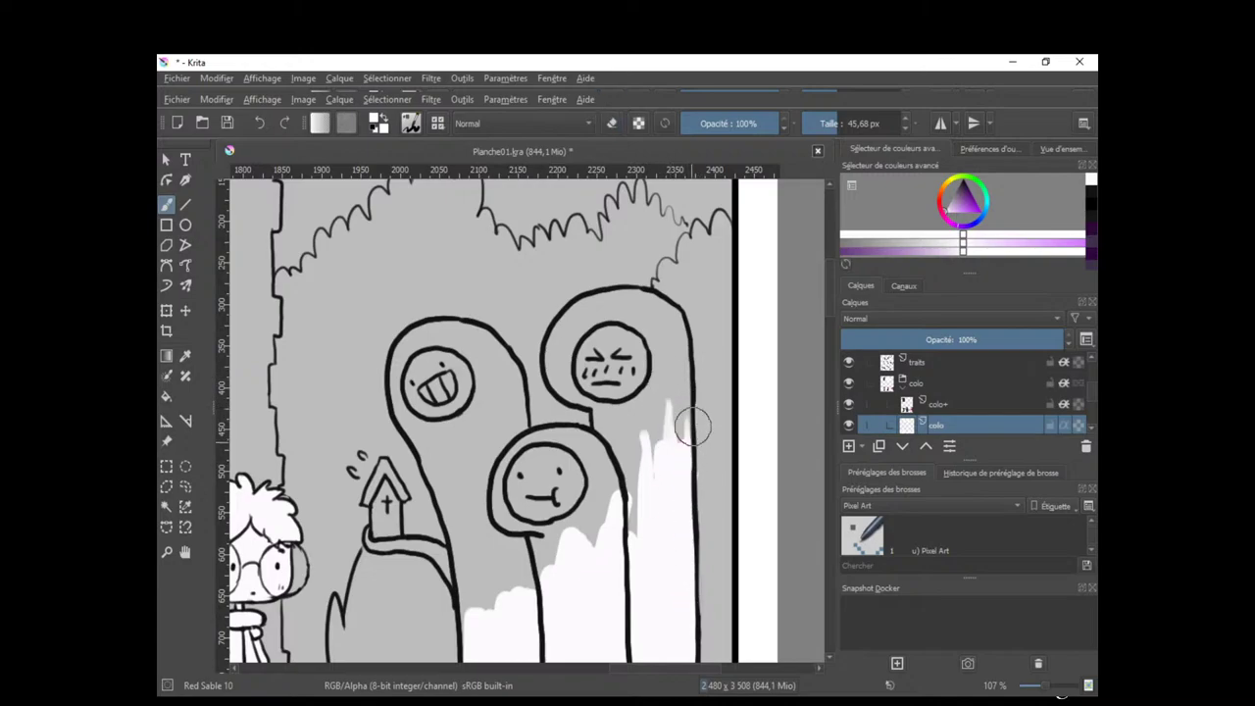
{"action": "key", "text": "e"}
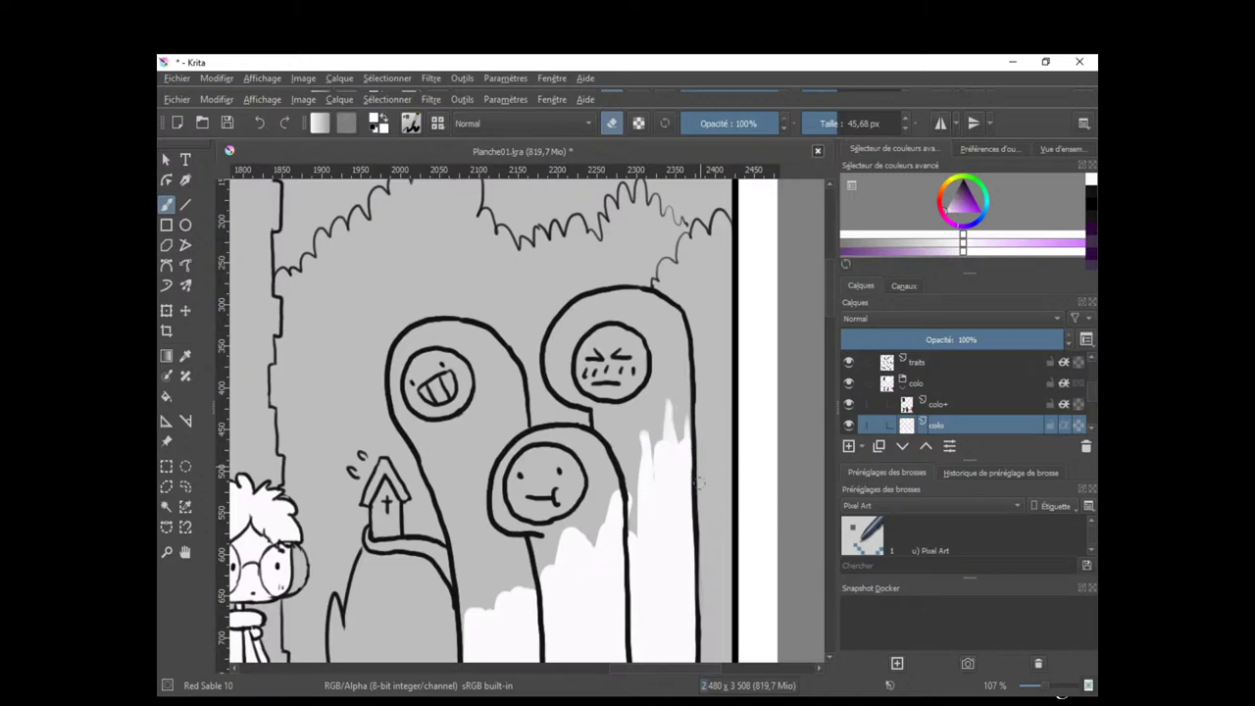
{"action": "left_click_drag", "start_coordinate": [690, 407], "coordinate": [704, 458]}
{"action": "key", "text": "e"}
Extend the white fill up the bodies of the angry, front and grinning creatures with the 45.68 px brush.
{"action": "mouse_move", "coordinate": [655, 384]}
{"action": "left_mouse_down"}
{"action": "mouse_move", "coordinate": [638, 439]}
{"action": "mouse_move", "coordinate": [665, 432]}
{"action": "mouse_move", "coordinate": [674, 401]}
{"action": "mouse_move", "coordinate": [694, 486]}
{"action": "mouse_move", "coordinate": [694, 431]}
{"action": "mouse_move", "coordinate": [639, 597]}
{"action": "mouse_move", "coordinate": [616, 459]}
{"action": "mouse_move", "coordinate": [623, 527]}
{"action": "mouse_move", "coordinate": [616, 510]}
{"action": "mouse_move", "coordinate": [602, 595]}
{"action": "mouse_move", "coordinate": [581, 610]}
{"action": "mouse_move", "coordinate": [569, 522]}
{"action": "mouse_move", "coordinate": [550, 596]}
{"action": "mouse_move", "coordinate": [537, 524]}
{"action": "mouse_move", "coordinate": [651, 463]}
{"action": "mouse_move", "coordinate": [645, 532]}
{"action": "mouse_move", "coordinate": [595, 496]}
{"action": "mouse_move", "coordinate": [594, 551]}
{"action": "mouse_move", "coordinate": [655, 402]}
{"action": "mouse_move", "coordinate": [650, 494]}
{"action": "mouse_move", "coordinate": [667, 466]}
{"action": "mouse_move", "coordinate": [667, 505]}
{"action": "left_mouse_up"}
{"action": "mouse_move", "coordinate": [652, 398]}
{"action": "left_mouse_down"}
{"action": "mouse_move", "coordinate": [643, 433]}
{"action": "mouse_move", "coordinate": [621, 421]}
{"action": "mouse_move", "coordinate": [644, 435]}
{"action": "mouse_move", "coordinate": [618, 490]}
{"action": "mouse_move", "coordinate": [615, 596]}
{"action": "left_mouse_up"}
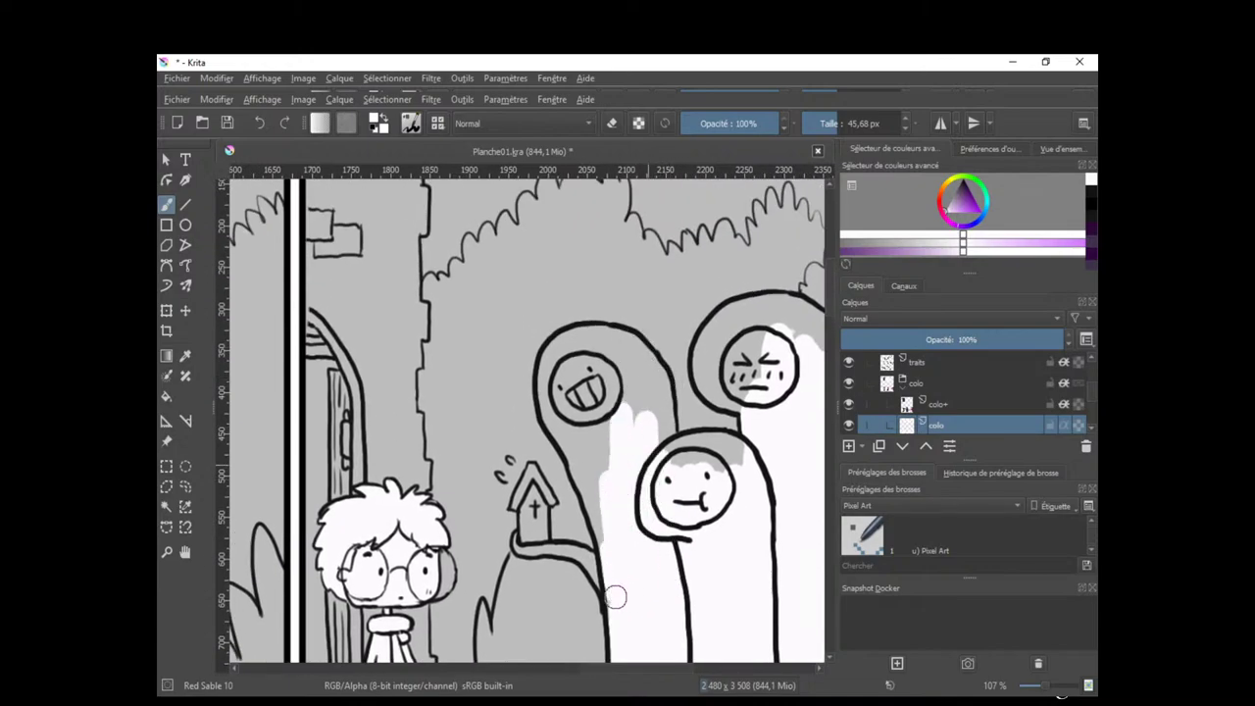
{"action": "mouse_move", "coordinate": [624, 448]}
{"action": "left_mouse_down"}
{"action": "mouse_move", "coordinate": [645, 502]}
{"action": "mouse_move", "coordinate": [634, 439]}
{"action": "left_mouse_up"}
{"action": "left_click_drag", "start_coordinate": [604, 518], "coordinate": [608, 449]}
Fill the small church, its droplets and the arm holding it white with a 21.47 px brush.
{"action": "mouse_move", "coordinate": [523, 363]}
{"action": "left_mouse_down"}
{"action": "mouse_move", "coordinate": [475, 298]}
{"action": "mouse_move", "coordinate": [495, 362]}
{"action": "mouse_move", "coordinate": [536, 357]}
{"action": "mouse_move", "coordinate": [535, 431]}
{"action": "mouse_move", "coordinate": [520, 373]}
{"action": "mouse_move", "coordinate": [500, 432]}
{"action": "left_mouse_up"}
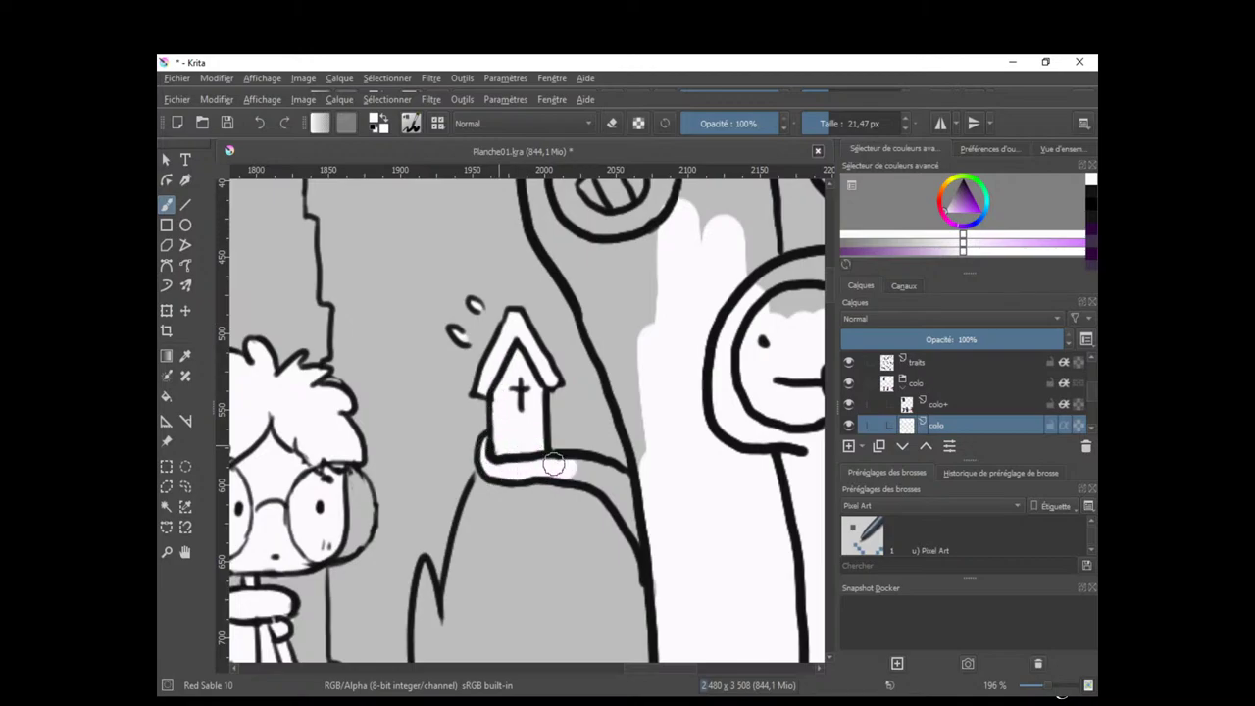
{"action": "mouse_move", "coordinate": [586, 471]}
{"action": "left_mouse_down"}
{"action": "mouse_move", "coordinate": [612, 487]}
{"action": "mouse_move", "coordinate": [638, 535]}
{"action": "left_mouse_up"}
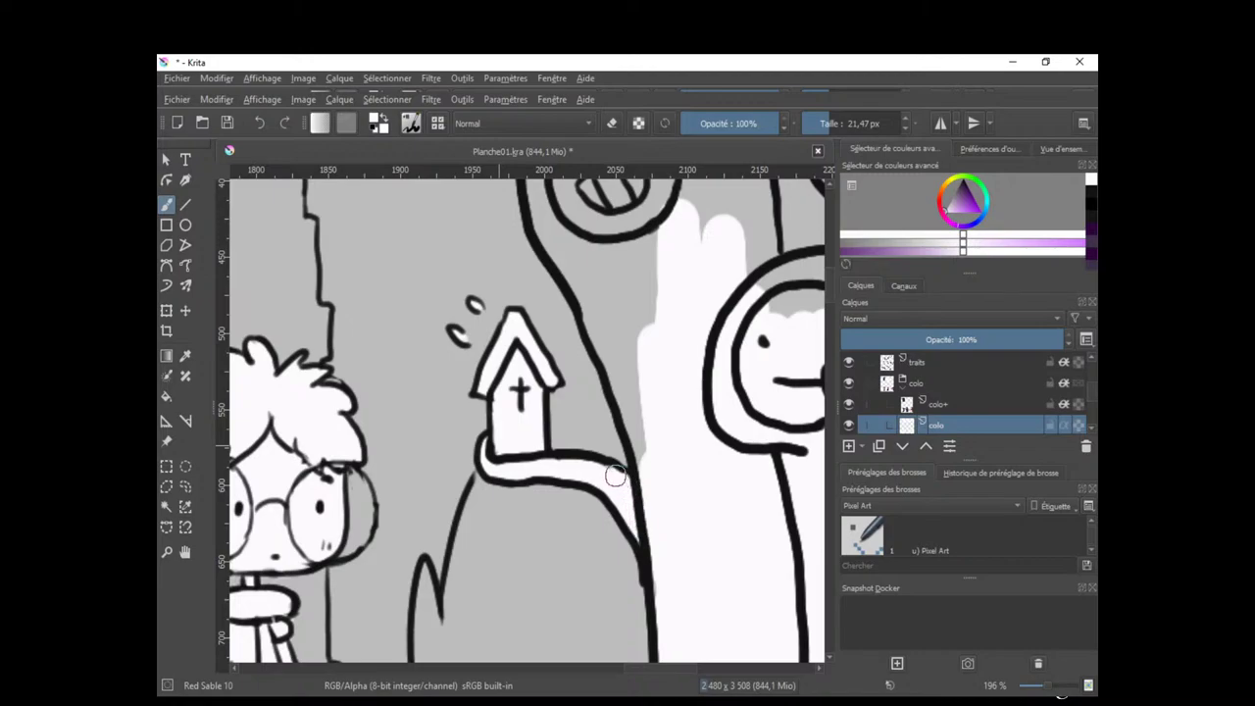
{"action": "mouse_move", "coordinate": [642, 404]}
{"action": "left_mouse_down"}
{"action": "mouse_move", "coordinate": [647, 426]}
{"action": "mouse_move", "coordinate": [633, 408]}
{"action": "left_mouse_up"}
Fill the grinning creature's body white along its left outline with a 32.59 px brush.
{"action": "left_click_drag", "start_coordinate": [652, 358], "coordinate": [670, 499]}
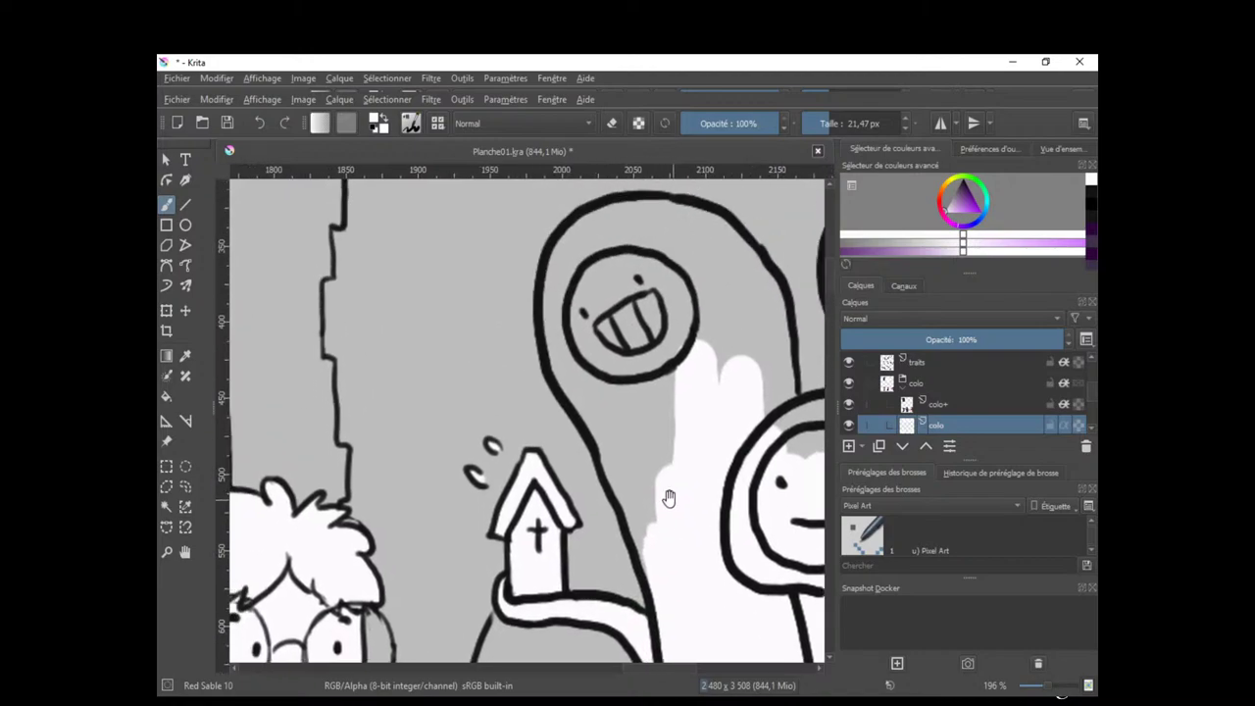
{"action": "left_click_drag", "start_coordinate": [631, 417], "coordinate": [646, 417]}
{"action": "left_click_drag", "start_coordinate": [615, 408], "coordinate": [656, 585]}
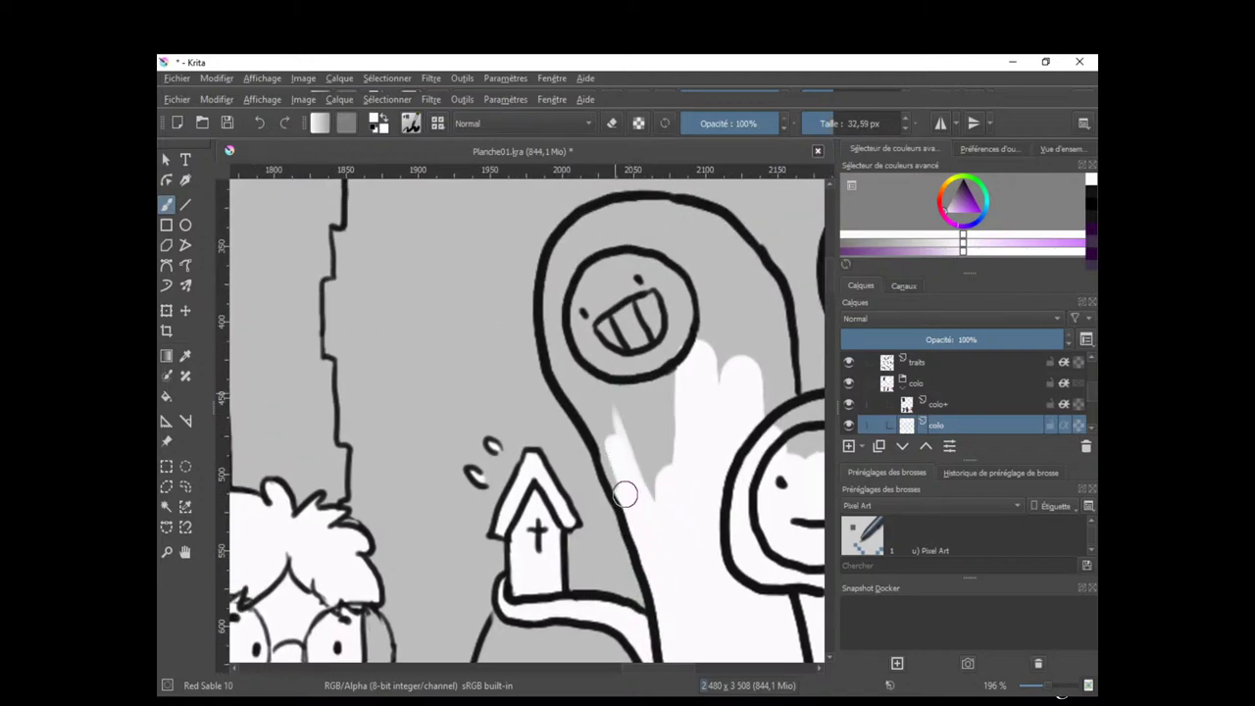
{"action": "mouse_move", "coordinate": [626, 494]}
{"action": "left_mouse_down"}
{"action": "mouse_move", "coordinate": [631, 413]}
{"action": "mouse_move", "coordinate": [672, 417]}
{"action": "left_mouse_up"}
Fill the grinning creature's head and face white up to the outline with the 32.59 px brush.
{"action": "mouse_move", "coordinate": [563, 224]}
{"action": "left_mouse_down"}
{"action": "mouse_move", "coordinate": [559, 365]}
{"action": "mouse_move", "coordinate": [611, 448]}
{"action": "mouse_move", "coordinate": [589, 353]}
{"action": "mouse_move", "coordinate": [624, 293]}
{"action": "mouse_move", "coordinate": [644, 389]}
{"action": "mouse_move", "coordinate": [700, 297]}
{"action": "mouse_move", "coordinate": [731, 389]}
{"action": "mouse_move", "coordinate": [753, 341]}
{"action": "left_mouse_up"}
{"action": "left_click_drag", "start_coordinate": [763, 390], "coordinate": [625, 333]}
{"action": "mouse_move", "coordinate": [652, 422]}
{"action": "left_mouse_down"}
{"action": "mouse_move", "coordinate": [659, 348]}
{"action": "mouse_move", "coordinate": [733, 342]}
{"action": "mouse_move", "coordinate": [781, 392]}
{"action": "mouse_move", "coordinate": [734, 359]}
{"action": "mouse_move", "coordinate": [653, 406]}
{"action": "mouse_move", "coordinate": [658, 343]}
{"action": "mouse_move", "coordinate": [659, 505]}
{"action": "left_mouse_up"}
{"action": "mouse_move", "coordinate": [431, 355]}
{"action": "left_mouse_down"}
{"action": "mouse_move", "coordinate": [463, 321]}
{"action": "mouse_move", "coordinate": [518, 314]}
{"action": "mouse_move", "coordinate": [586, 338]}
{"action": "mouse_move", "coordinate": [638, 421]}
{"action": "mouse_move", "coordinate": [643, 534]}
{"action": "mouse_move", "coordinate": [621, 471]}
{"action": "mouse_move", "coordinate": [694, 483]}
{"action": "left_mouse_up"}
{"action": "key", "text": "e"}
{"action": "key", "text": "e"}
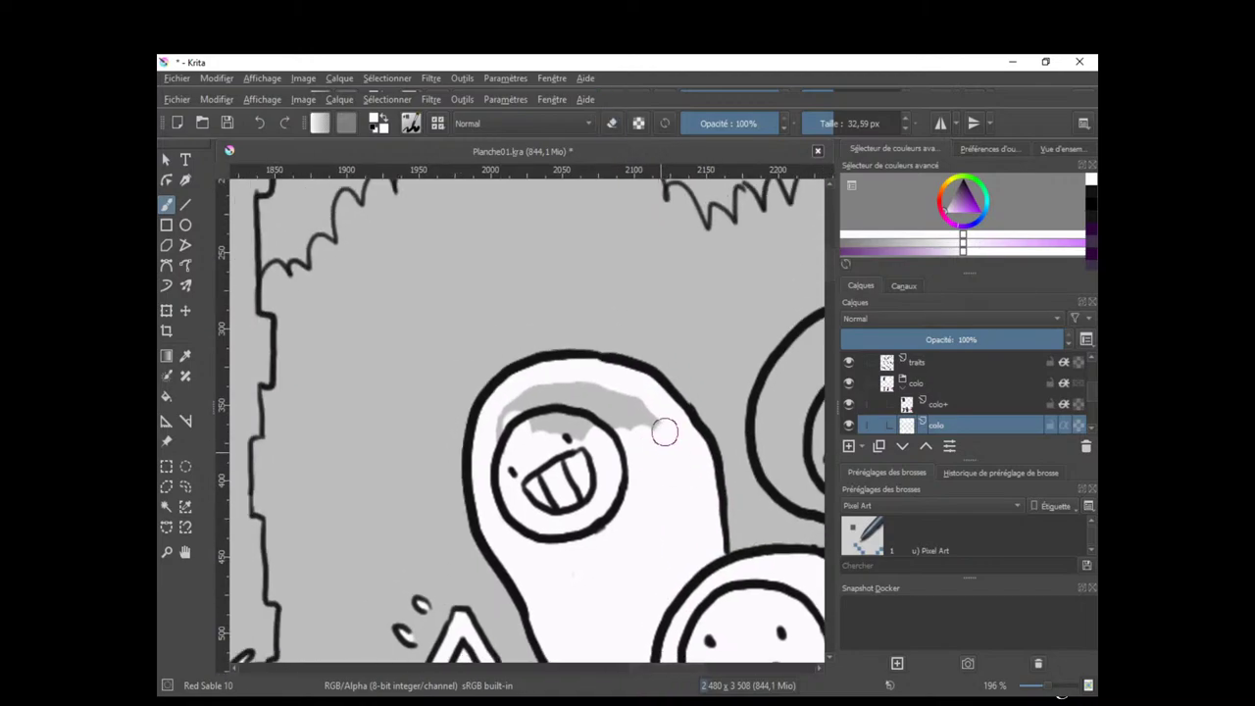
{"action": "mouse_move", "coordinate": [665, 432]}
{"action": "left_mouse_down"}
{"action": "mouse_move", "coordinate": [637, 401]}
{"action": "mouse_move", "coordinate": [532, 441]}
{"action": "mouse_move", "coordinate": [510, 412]}
{"action": "mouse_move", "coordinate": [503, 439]}
{"action": "left_mouse_up"}
Complete the white fill of the angry creature's head, face and upper body with the 32.59 px brush.
{"action": "left_click_drag", "start_coordinate": [666, 473], "coordinate": [399, 457]}
{"action": "mouse_move", "coordinate": [581, 482]}
{"action": "left_mouse_down"}
{"action": "mouse_move", "coordinate": [544, 485]}
{"action": "mouse_move", "coordinate": [496, 415]}
{"action": "mouse_move", "coordinate": [511, 361]}
{"action": "mouse_move", "coordinate": [552, 317]}
{"action": "mouse_move", "coordinate": [642, 288]}
{"action": "mouse_move", "coordinate": [685, 305]}
{"action": "mouse_move", "coordinate": [731, 347]}
{"action": "mouse_move", "coordinate": [742, 388]}
{"action": "mouse_move", "coordinate": [702, 366]}
{"action": "mouse_move", "coordinate": [638, 364]}
{"action": "mouse_move", "coordinate": [614, 327]}
{"action": "mouse_move", "coordinate": [574, 322]}
{"action": "mouse_move", "coordinate": [546, 402]}
{"action": "mouse_move", "coordinate": [608, 367]}
{"action": "mouse_move", "coordinate": [583, 450]}
{"action": "left_mouse_up"}
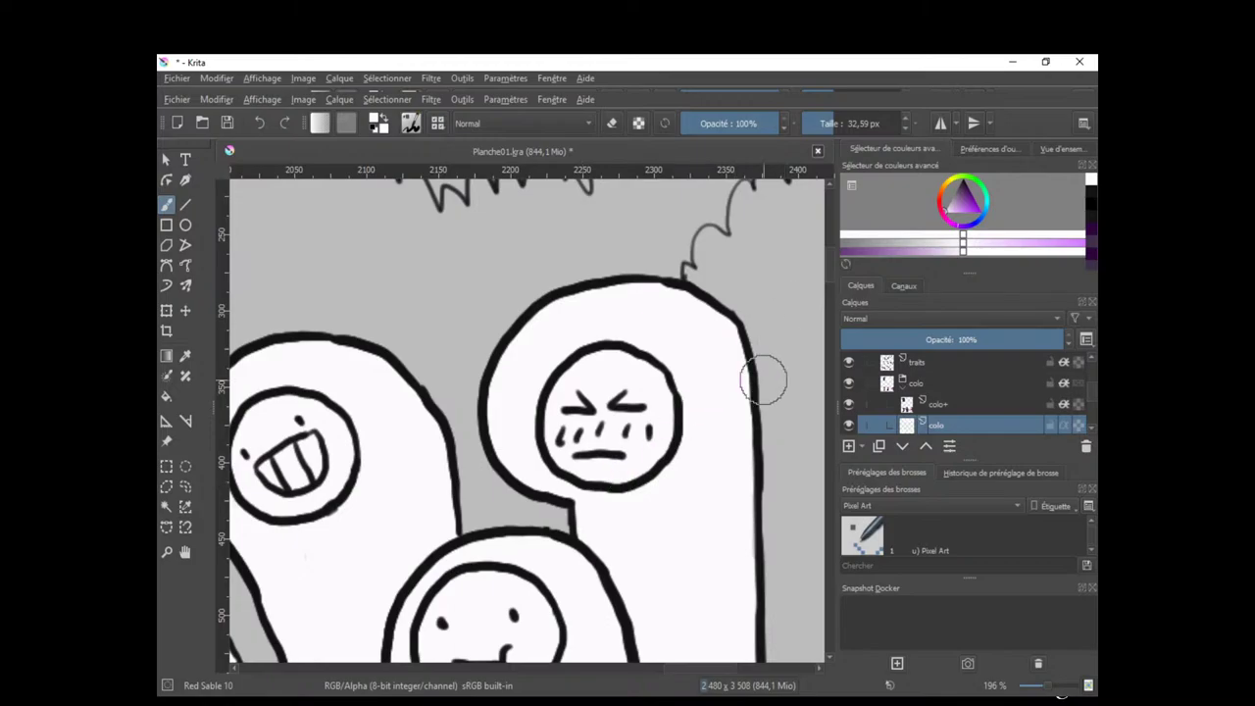
{"action": "left_click_drag", "start_coordinate": [666, 547], "coordinate": [732, 272]}
{"action": "left_click_drag", "start_coordinate": [731, 343], "coordinate": [623, 469]}
{"action": "mouse_move", "coordinate": [603, 525]}
{"action": "left_mouse_down"}
{"action": "mouse_move", "coordinate": [658, 559]}
{"action": "mouse_move", "coordinate": [717, 551]}
{"action": "left_mouse_up"}
{"action": "left_click_drag", "start_coordinate": [627, 523], "coordinate": [706, 280]}
{"action": "left_click_drag", "start_coordinate": [611, 420], "coordinate": [557, 525]}
Sample the dark purple of a finished creature and paint the second panel's creatures with it on the colo+ layer, using a 124.20 px brush.
{"action": "left_click_drag", "start_coordinate": [498, 618], "coordinate": [649, 297]}
{"action": "left_click", "coordinate": [519, 306], "text": "ctrl"}
{"action": "left_click", "coordinate": [946, 404]}
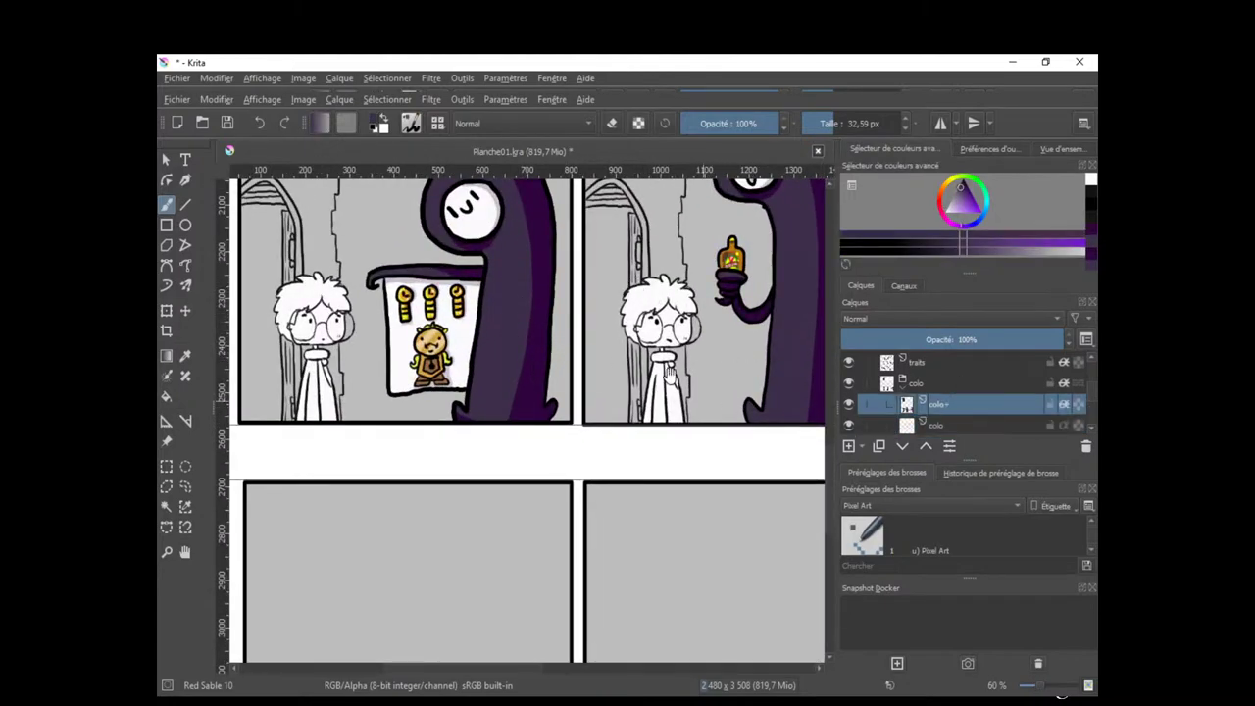
{"action": "scroll", "coordinate": [588, 589], "scroll_direction": "down", "scroll_amount": 3}
{"action": "scroll", "coordinate": [589, 588], "scroll_direction": "up", "scroll_amount": 4}
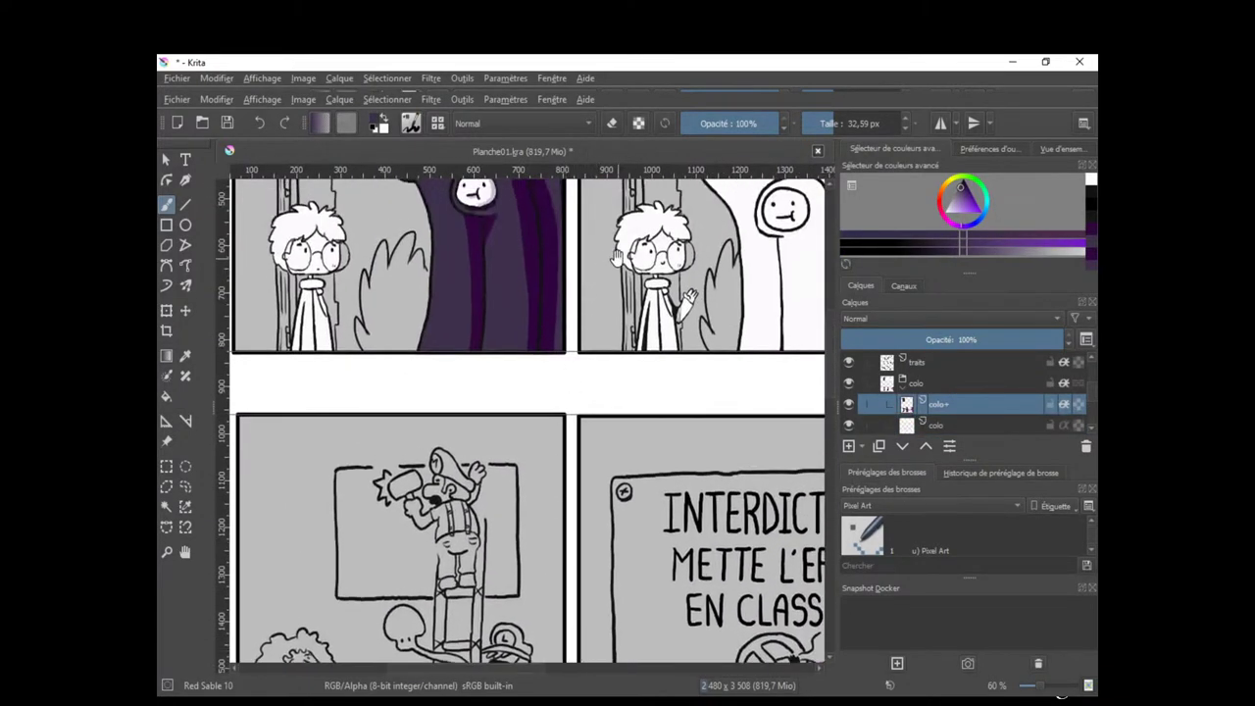
{"action": "scroll", "coordinate": [599, 471], "scroll_direction": "right", "scroll_amount": 3}
{"action": "mouse_move", "coordinate": [608, 374]}
{"action": "left_mouse_down"}
{"action": "mouse_move", "coordinate": [561, 384]}
{"action": "mouse_move", "coordinate": [682, 339]}
{"action": "mouse_move", "coordinate": [684, 356]}
{"action": "mouse_move", "coordinate": [615, 426]}
{"action": "mouse_move", "coordinate": [622, 489]}
{"action": "mouse_move", "coordinate": [718, 449]}
{"action": "mouse_move", "coordinate": [731, 464]}
{"action": "mouse_move", "coordinate": [728, 586]}
{"action": "left_mouse_up"}
{"action": "scroll", "coordinate": [727, 585], "scroll_direction": "right", "scroll_amount": 5}
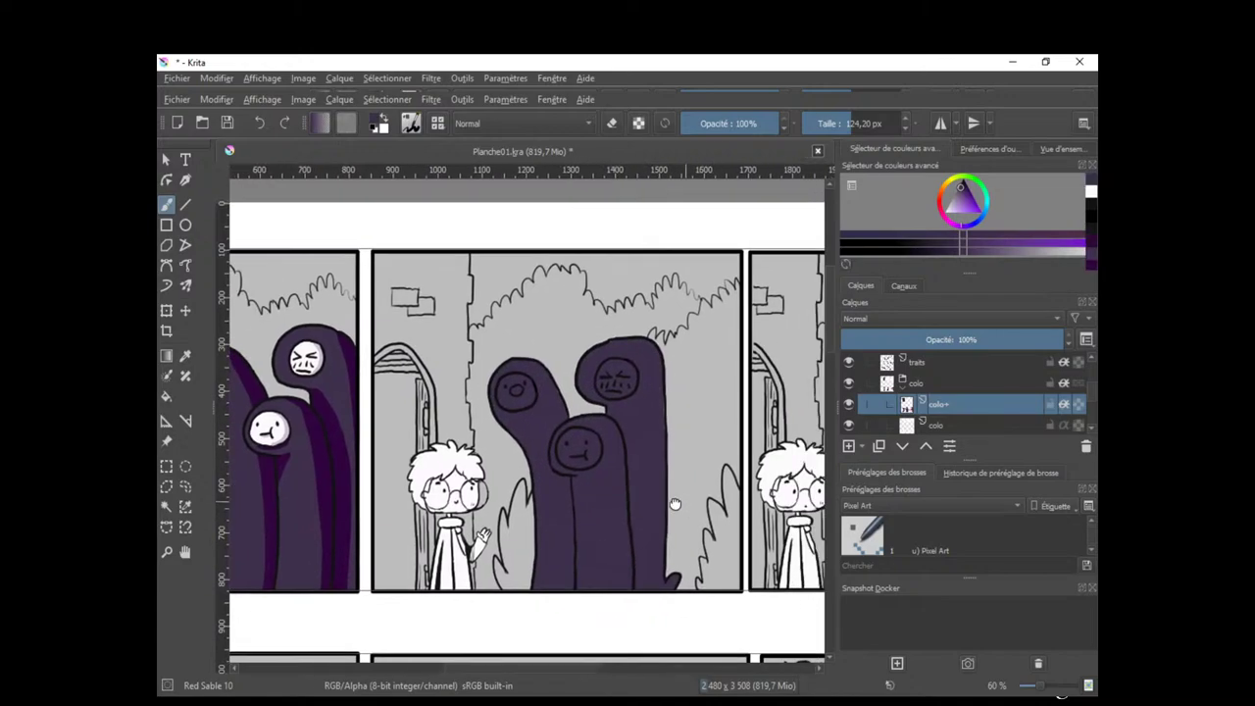
Paint the third panel's three creatures and the small church dark purple on the colo+ layer with the 124.20 px brush.
{"action": "scroll", "coordinate": [731, 370], "scroll_direction": "right", "scroll_amount": 3}
{"action": "mouse_move", "coordinate": [588, 362]}
{"action": "left_mouse_down"}
{"action": "mouse_move", "coordinate": [549, 382]}
{"action": "mouse_move", "coordinate": [647, 372]}
{"action": "mouse_move", "coordinate": [608, 461]}
{"action": "mouse_move", "coordinate": [490, 439]}
{"action": "left_mouse_up"}
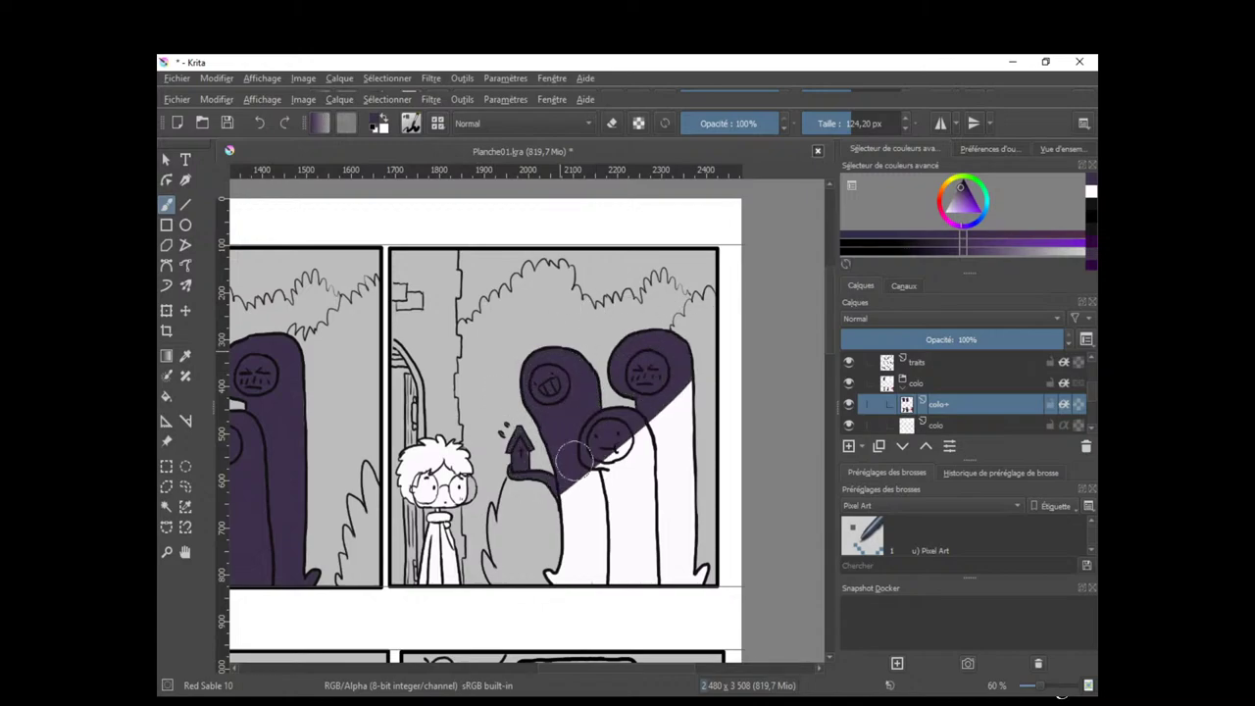
{"action": "mouse_move", "coordinate": [576, 453]}
{"action": "left_mouse_down"}
{"action": "mouse_move", "coordinate": [580, 502]}
{"action": "mouse_move", "coordinate": [605, 524]}
{"action": "mouse_move", "coordinate": [580, 555]}
{"action": "mouse_move", "coordinate": [590, 611]}
{"action": "mouse_move", "coordinate": [621, 610]}
{"action": "mouse_move", "coordinate": [710, 531]}
{"action": "mouse_move", "coordinate": [691, 607]}
{"action": "left_mouse_up"}
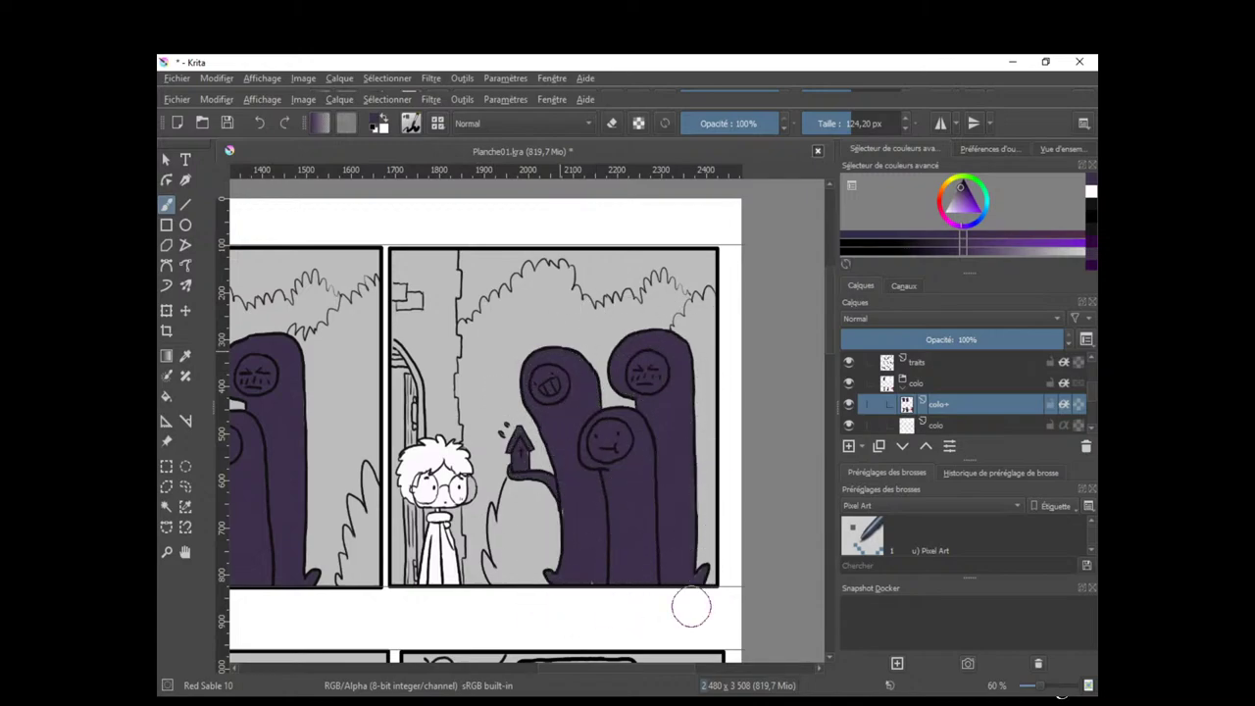
{"action": "left_click_drag", "start_coordinate": [560, 598], "coordinate": [669, 497]}
{"action": "left_click_drag", "start_coordinate": [669, 497], "coordinate": [638, 517]}
On the colo layer, fill missed spots along the creatures' lower outlines in the third panel with a 20.25 px white brush.
{"action": "left_click", "coordinate": [960, 429]}
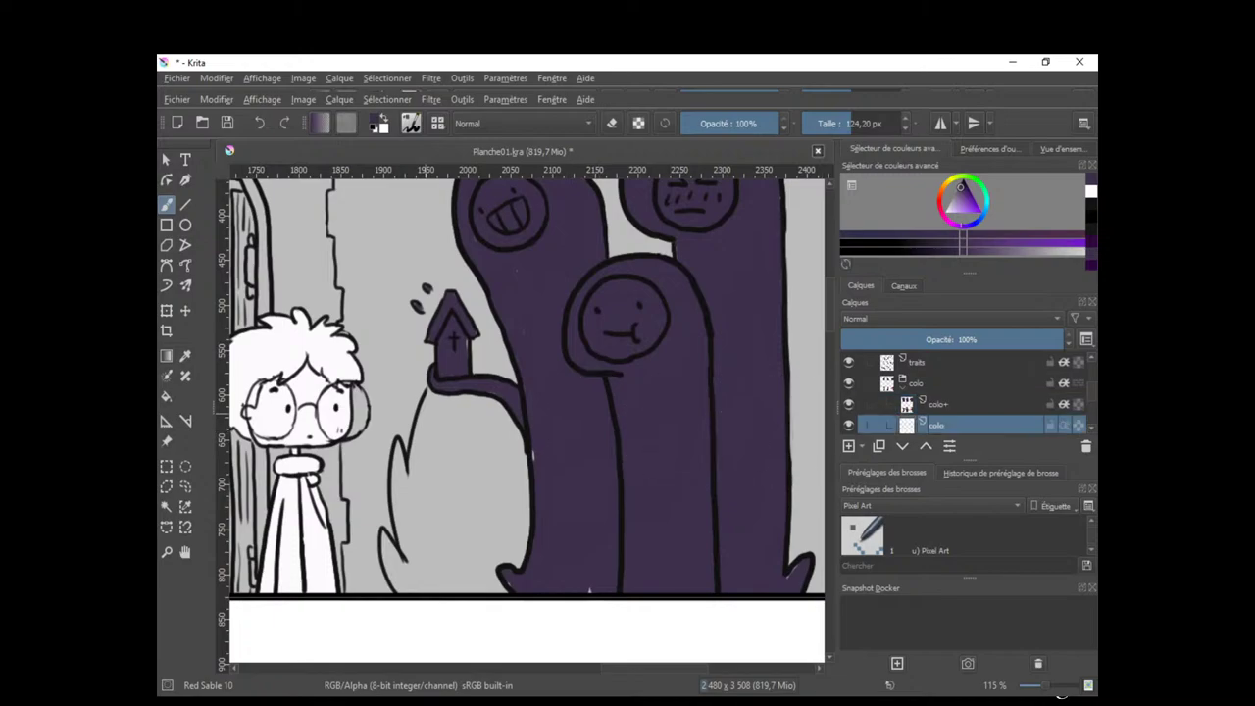
{"action": "left_click", "coordinate": [299, 401], "text": "ctrl"}
{"action": "left_click_drag", "start_coordinate": [484, 431], "coordinate": [396, 431]}
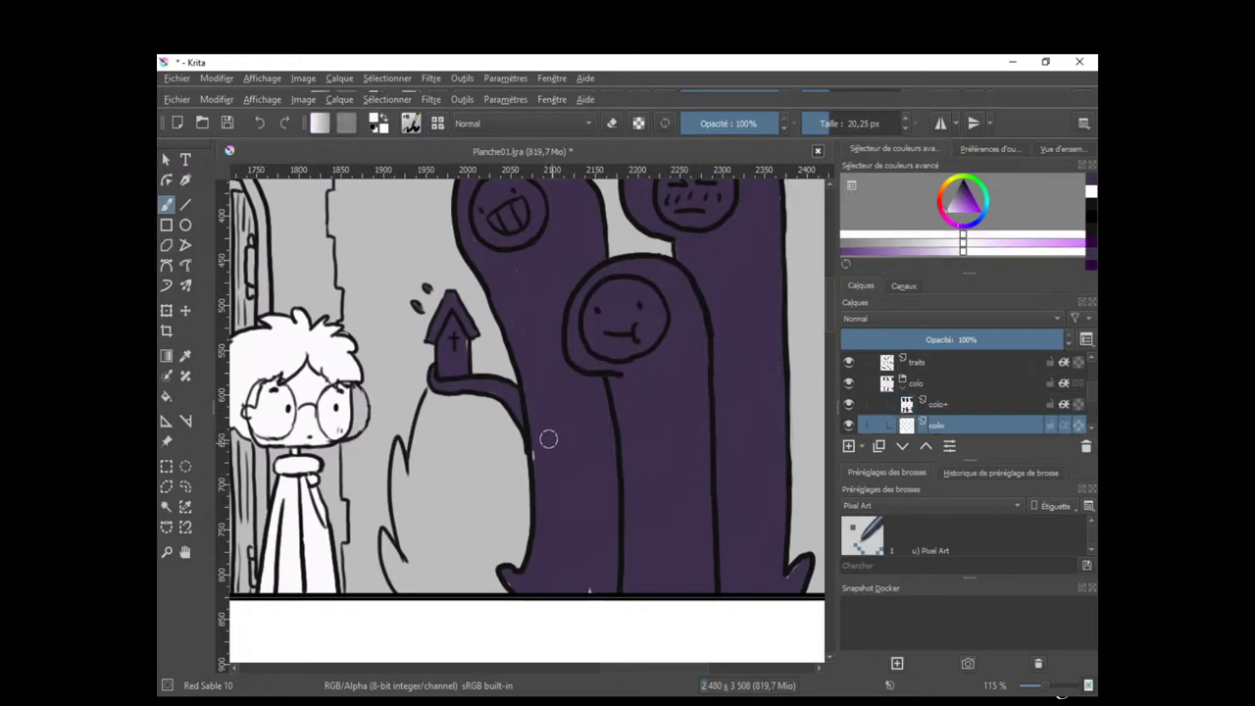
{"action": "left_click_drag", "start_coordinate": [533, 455], "coordinate": [566, 451]}
{"action": "left_click_drag", "start_coordinate": [532, 517], "coordinate": [606, 661]}
Touch up the remaining missed spots along the outlines of the third panel's creatures and church on the colo layer.
{"action": "left_click_drag", "start_coordinate": [659, 463], "coordinate": [635, 420]}
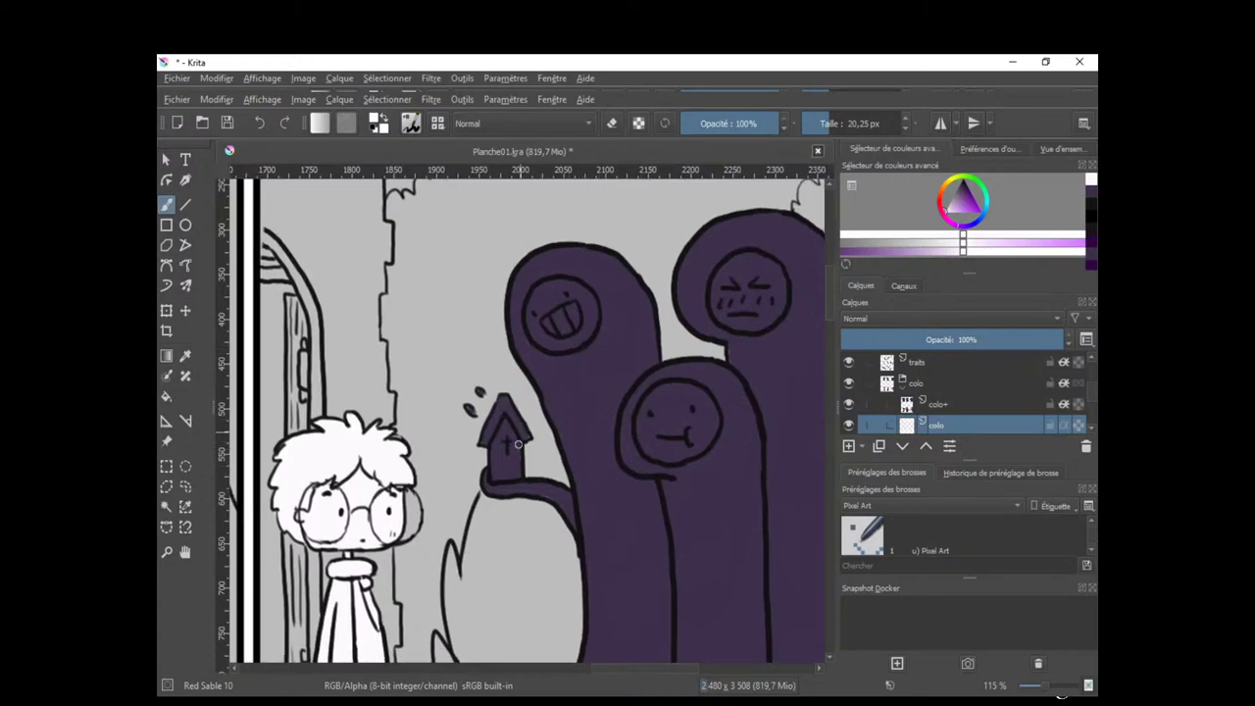
{"action": "scroll", "coordinate": [575, 427], "scroll_direction": "up", "scroll_amount": 3}
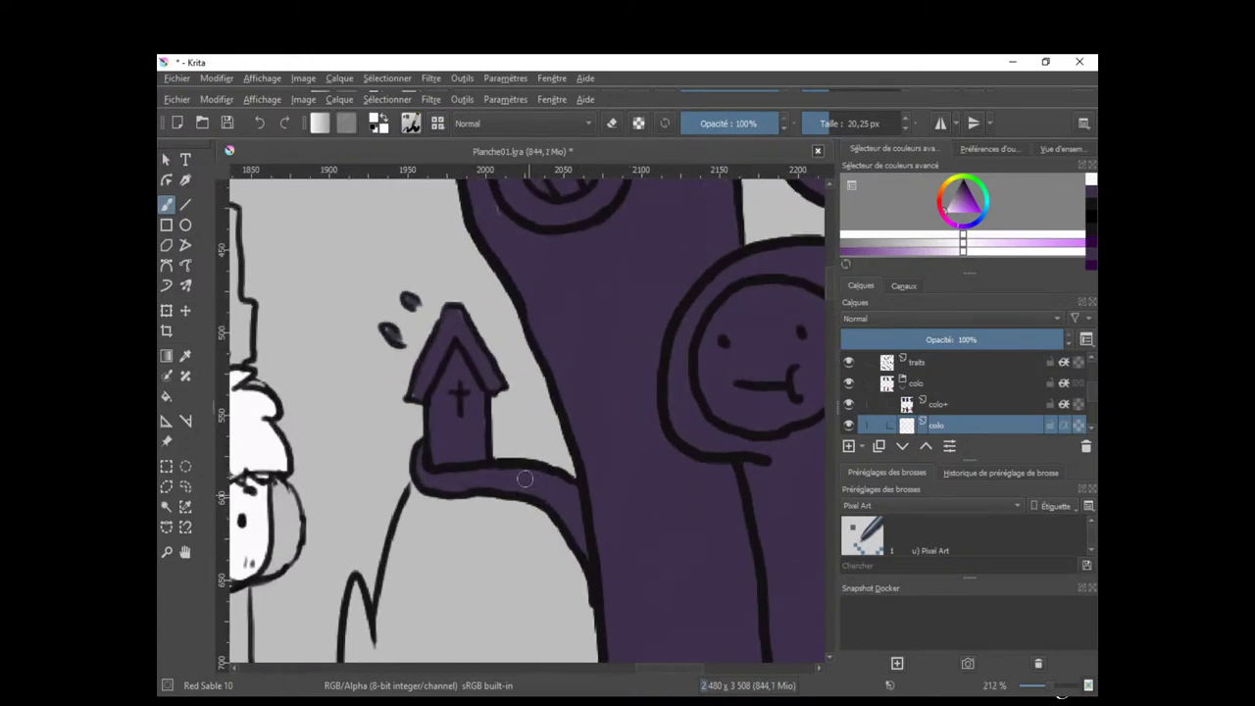
{"action": "left_click_drag", "start_coordinate": [593, 422], "coordinate": [618, 585]}
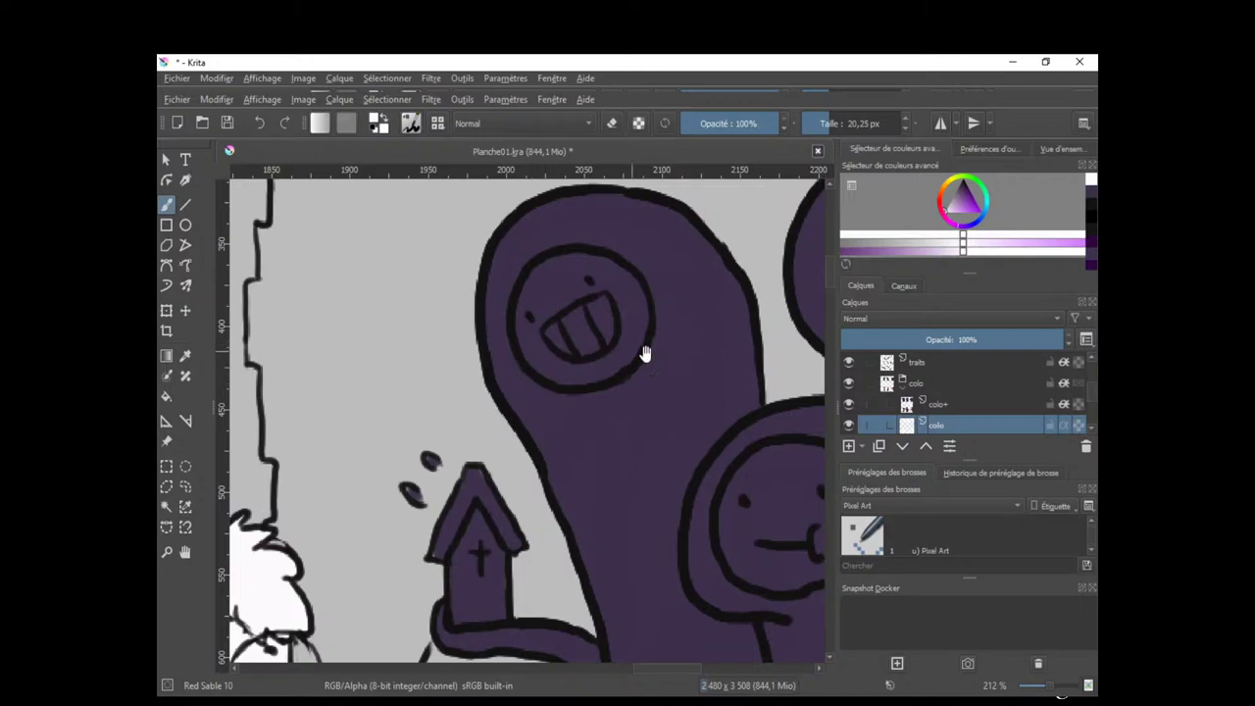
{"action": "left_click_drag", "start_coordinate": [646, 354], "coordinate": [550, 368]}
{"action": "scroll", "coordinate": [650, 418], "scroll_direction": "down", "scroll_amount": 2}
{"action": "left_click_drag", "start_coordinate": [628, 454], "coordinate": [485, 390]}
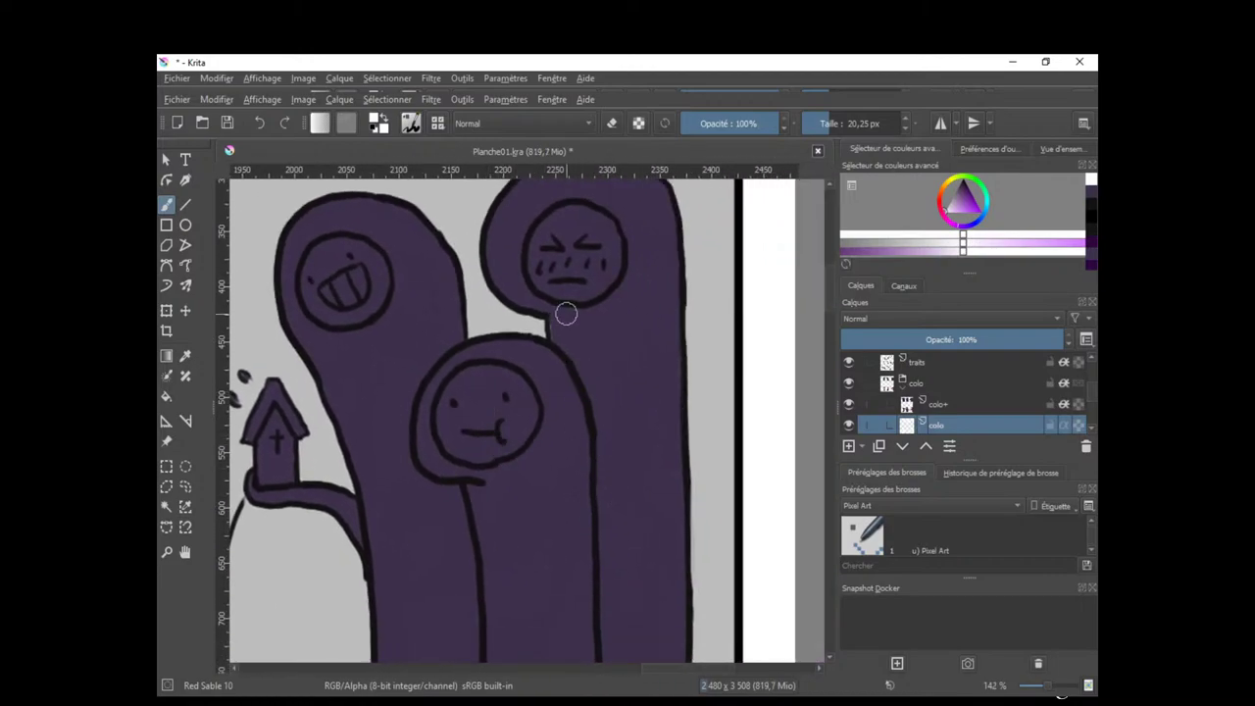
{"action": "scroll", "coordinate": [588, 411], "scroll_direction": "down", "scroll_amount": 5}
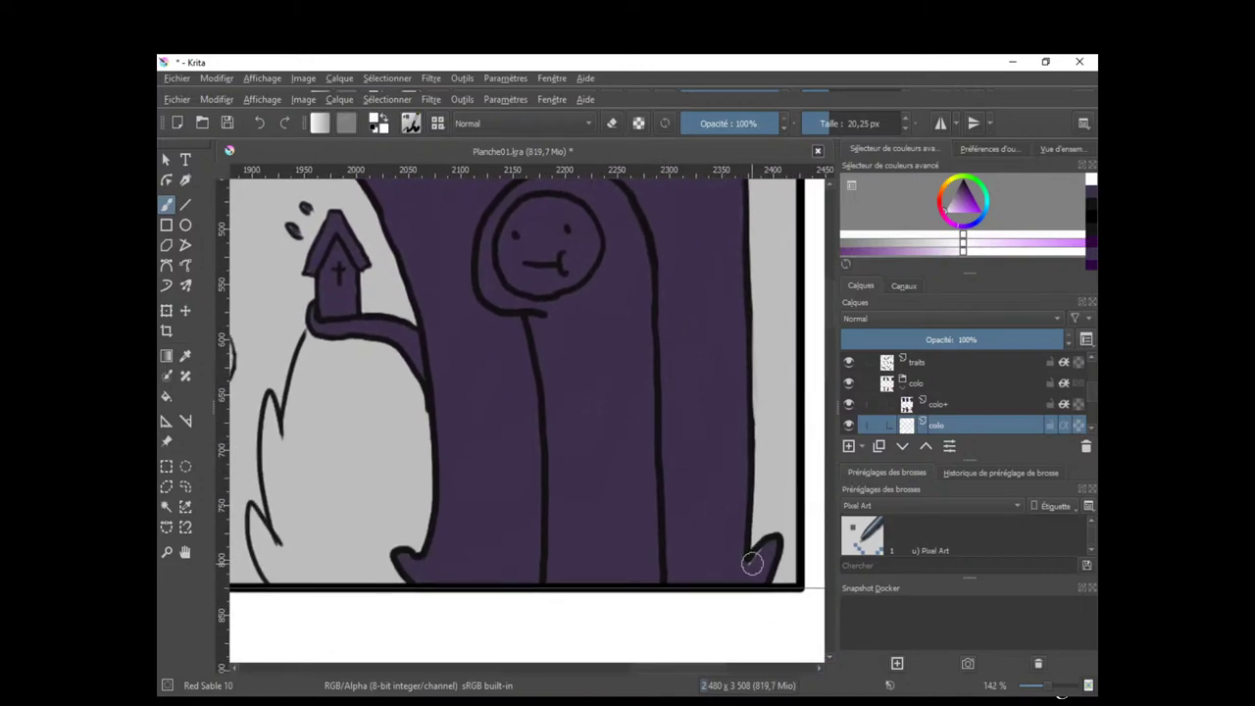
{"action": "scroll", "coordinate": [634, 530], "scroll_direction": "down", "scroll_amount": 1}
{"action": "left_click_drag", "start_coordinate": [618, 490], "coordinate": [731, 580]}
{"action": "mouse_move", "coordinate": [714, 522]}
{"action": "left_mouse_down"}
{"action": "mouse_move", "coordinate": [586, 564]}
{"action": "mouse_move", "coordinate": [645, 528]}
{"action": "mouse_move", "coordinate": [540, 555]}
{"action": "left_mouse_up"}
{"action": "key", "text": "e"}
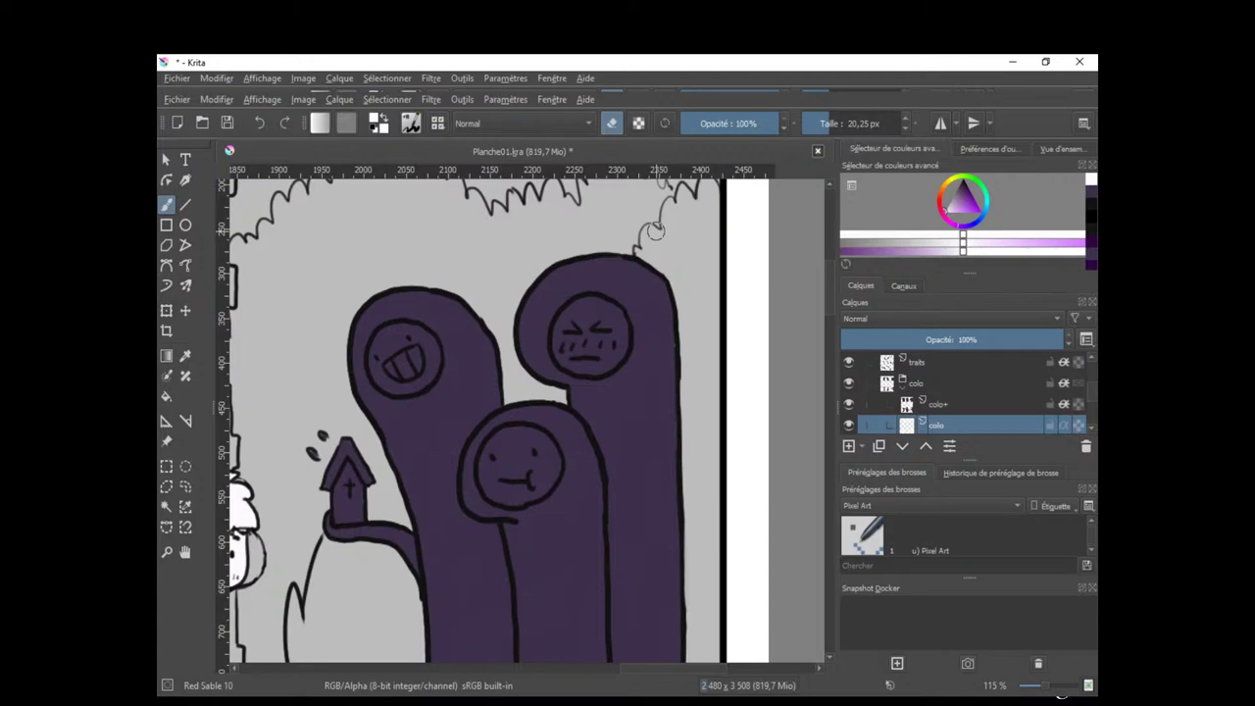
{"action": "left_click_drag", "start_coordinate": [530, 502], "coordinate": [618, 448]}
{"action": "scroll", "coordinate": [594, 457], "scroll_direction": "down", "scroll_amount": 1}
Fill missed spots along the outlines of the second panel's creatures with the 20.25 px white brush on the colo layer.
{"action": "left_click_drag", "start_coordinate": [471, 489], "coordinate": [606, 502]}
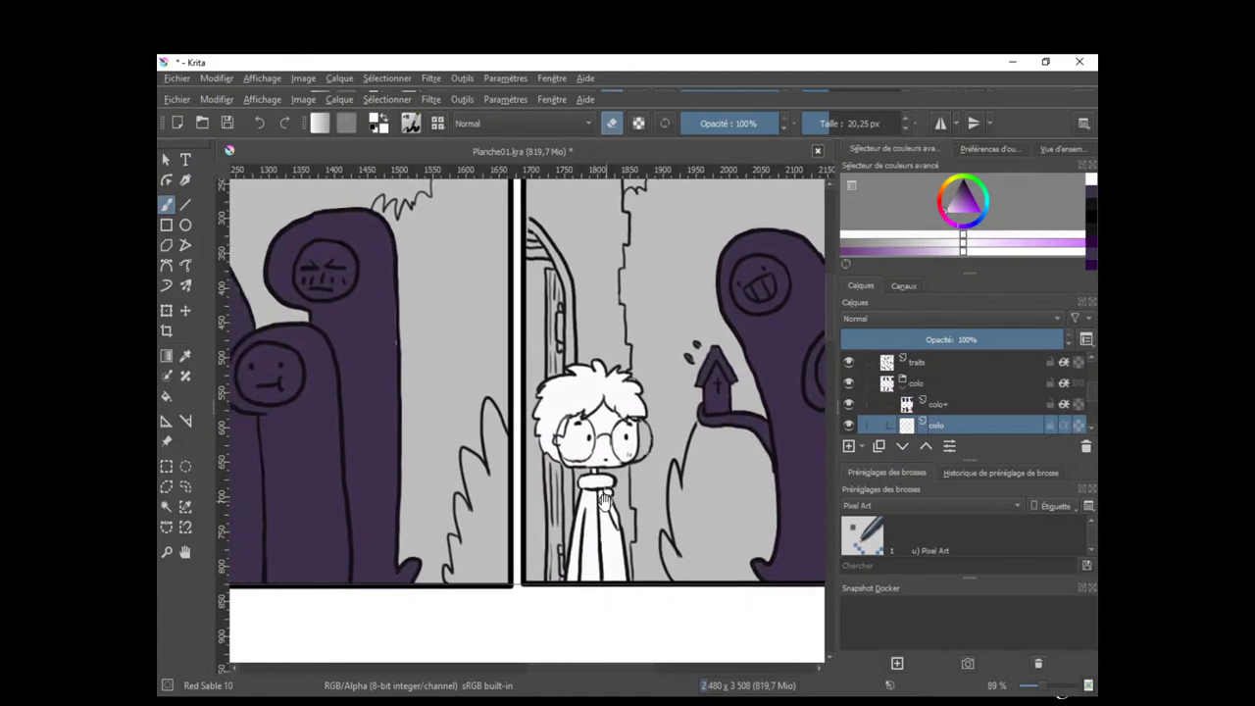
{"action": "left_click_drag", "start_coordinate": [524, 502], "coordinate": [624, 528]}
{"action": "left_click_drag", "start_coordinate": [473, 401], "coordinate": [489, 354]}
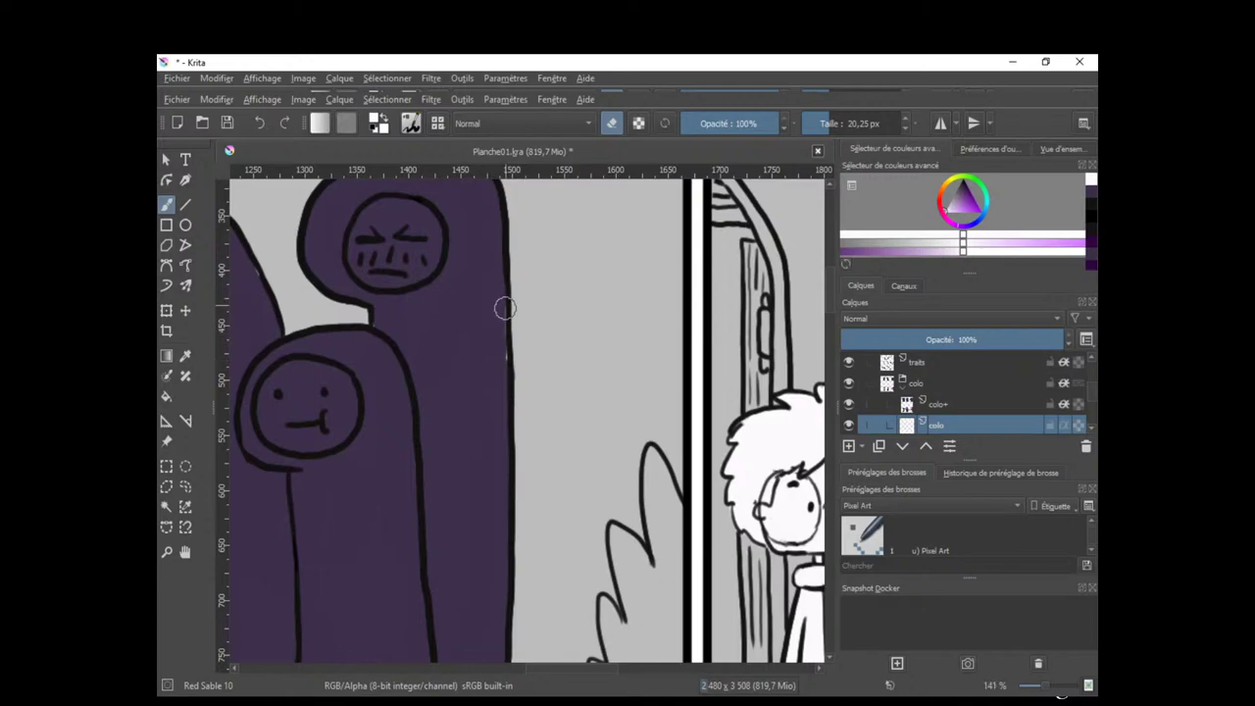
{"action": "key", "text": "e"}
{"action": "left_click_drag", "start_coordinate": [506, 336], "coordinate": [586, 269]}
{"action": "left_click_drag", "start_coordinate": [572, 342], "coordinate": [722, 515]}
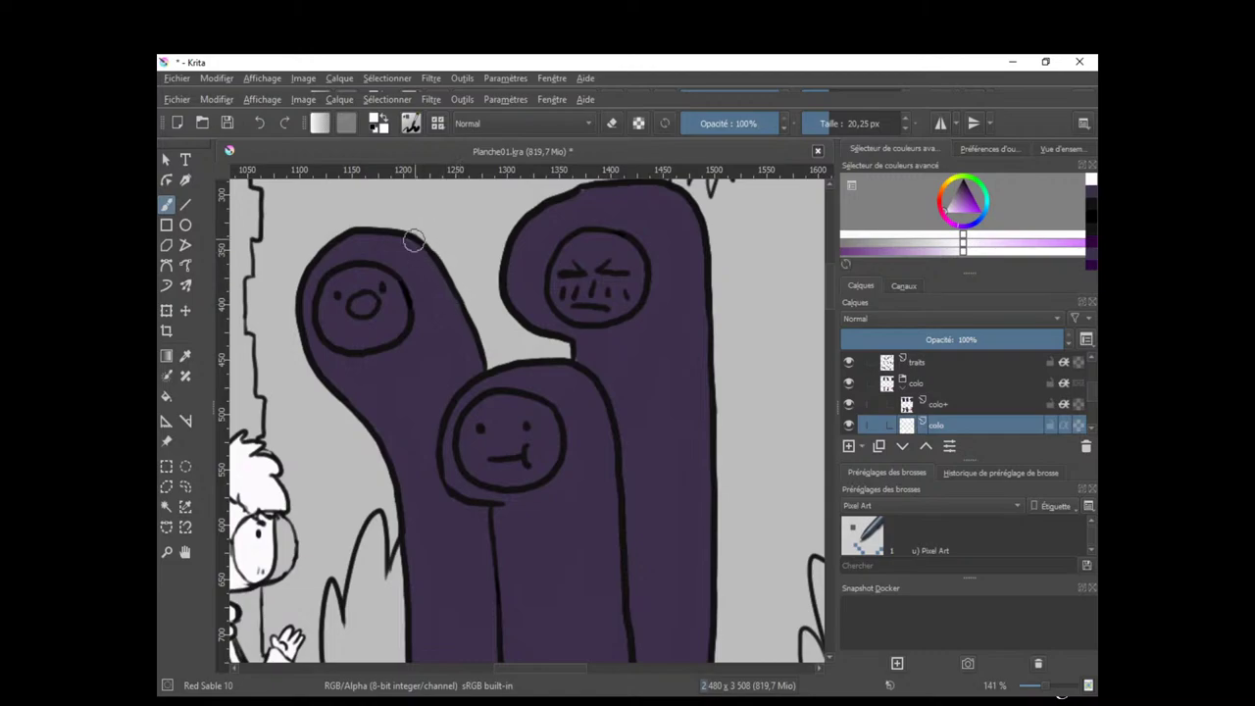
{"action": "left_click_drag", "start_coordinate": [630, 352], "coordinate": [611, 422]}
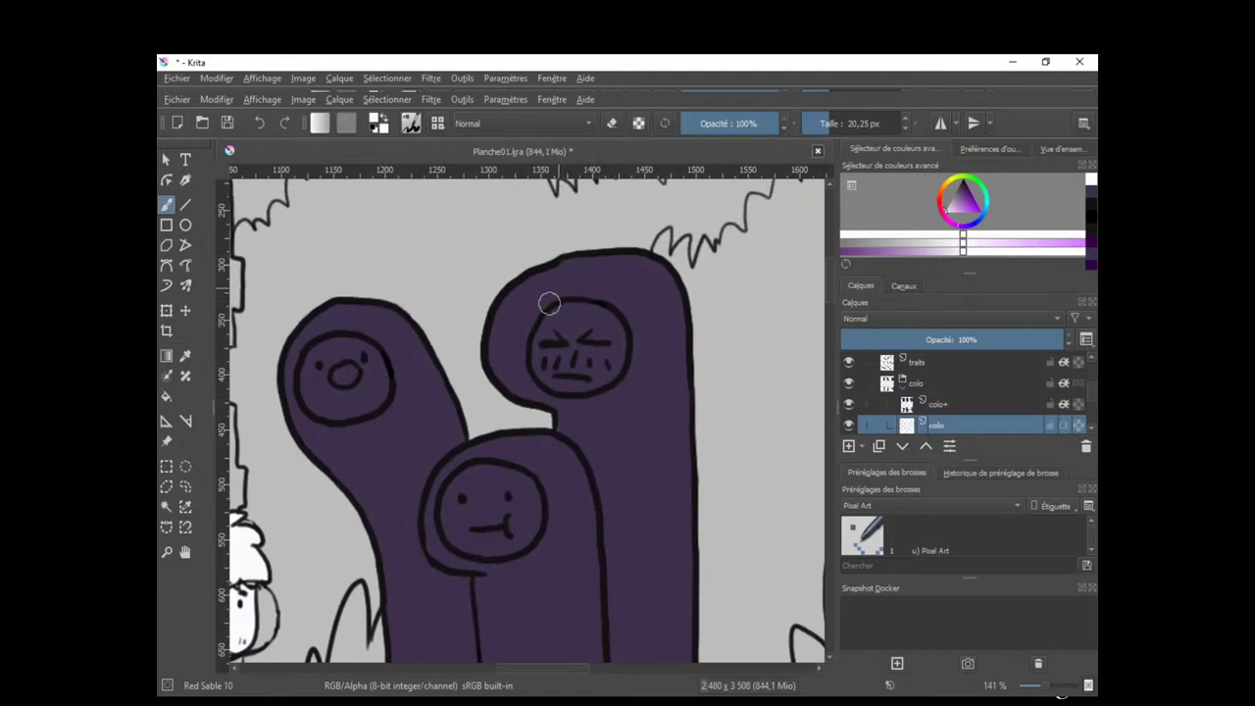
{"action": "left_click_drag", "start_coordinate": [465, 525], "coordinate": [582, 557]}
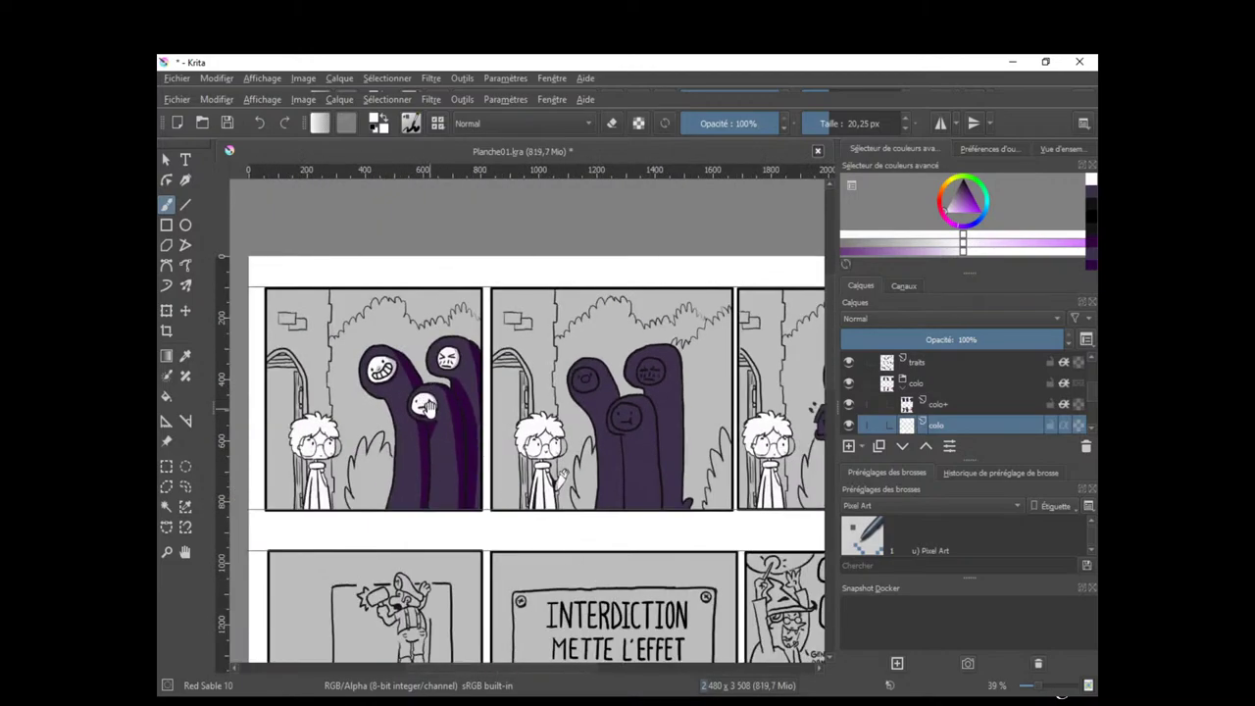
On the traits layer, select the eyes and mouth of the second panel's open-mouthed creature and move them slightly down and left within its face.
{"action": "scroll", "coordinate": [552, 454], "scroll_direction": "up", "scroll_amount": 5}
{"action": "scroll", "coordinate": [552, 454], "scroll_direction": "up", "scroll_amount": 3}
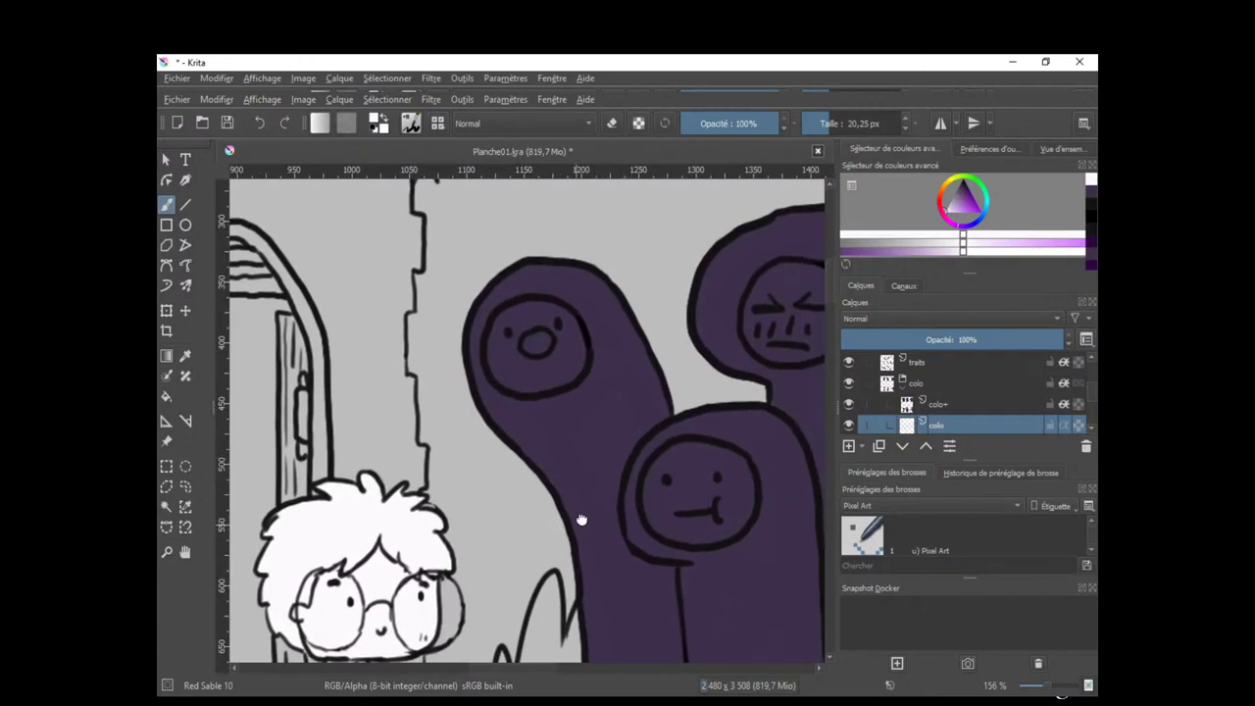
{"action": "left_click_drag", "start_coordinate": [582, 520], "coordinate": [577, 510]}
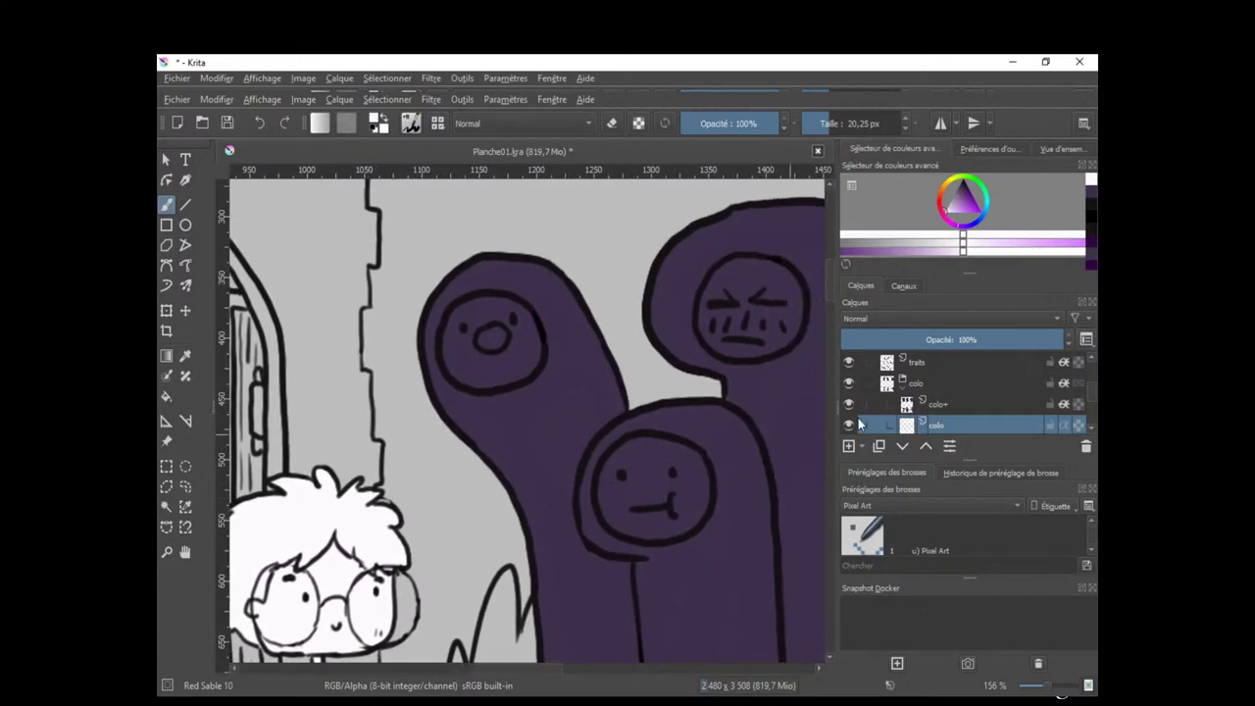
{"action": "left_click", "coordinate": [963, 362]}
{"action": "left_click", "coordinate": [185, 490]}
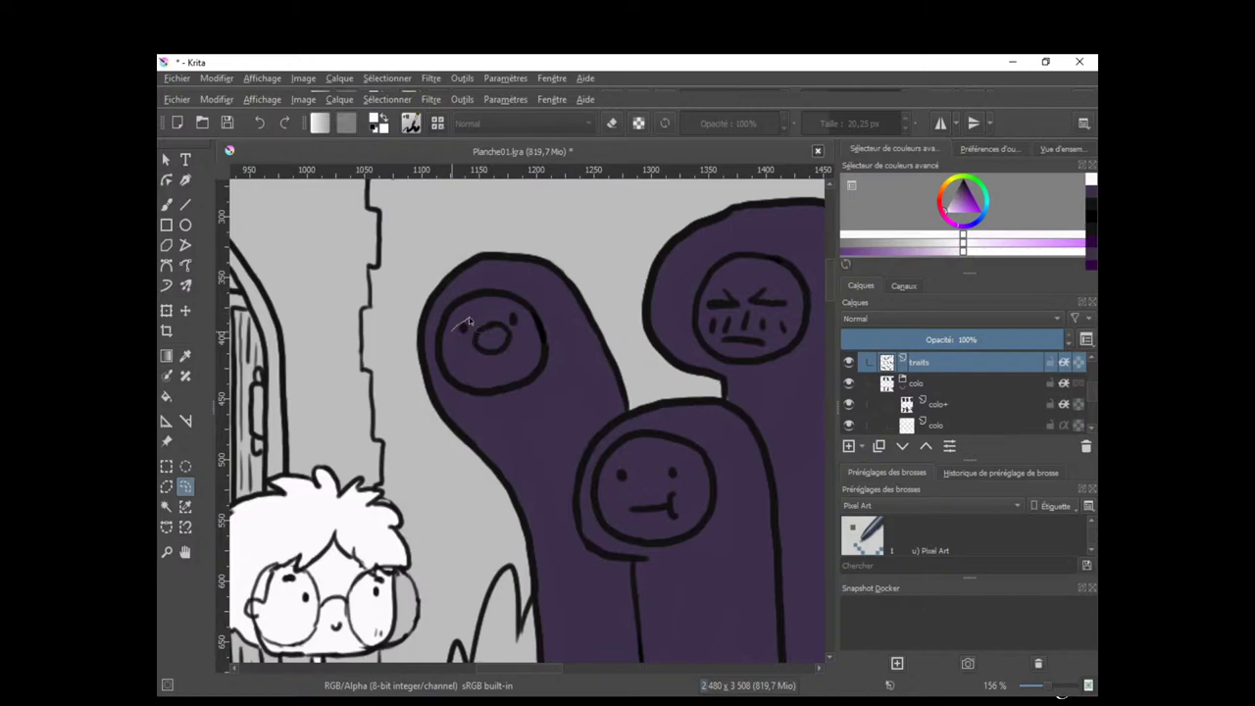
{"action": "mouse_move", "coordinate": [458, 359]}
{"action": "left_mouse_down"}
{"action": "mouse_move", "coordinate": [461, 327]}
{"action": "mouse_move", "coordinate": [496, 359]}
{"action": "left_mouse_up"}
{"action": "key", "text": "t"}
{"action": "key", "text": "ctrl+shift+a"}
{"action": "mouse_move", "coordinate": [551, 422]}
{"action": "left_mouse_down"}
{"action": "mouse_move", "coordinate": [560, 392]}
{"action": "mouse_move", "coordinate": [535, 418]}
{"action": "mouse_move", "coordinate": [642, 417]}
{"action": "mouse_move", "coordinate": [480, 519]}
{"action": "left_mouse_up"}
{"action": "key", "text": "b"}
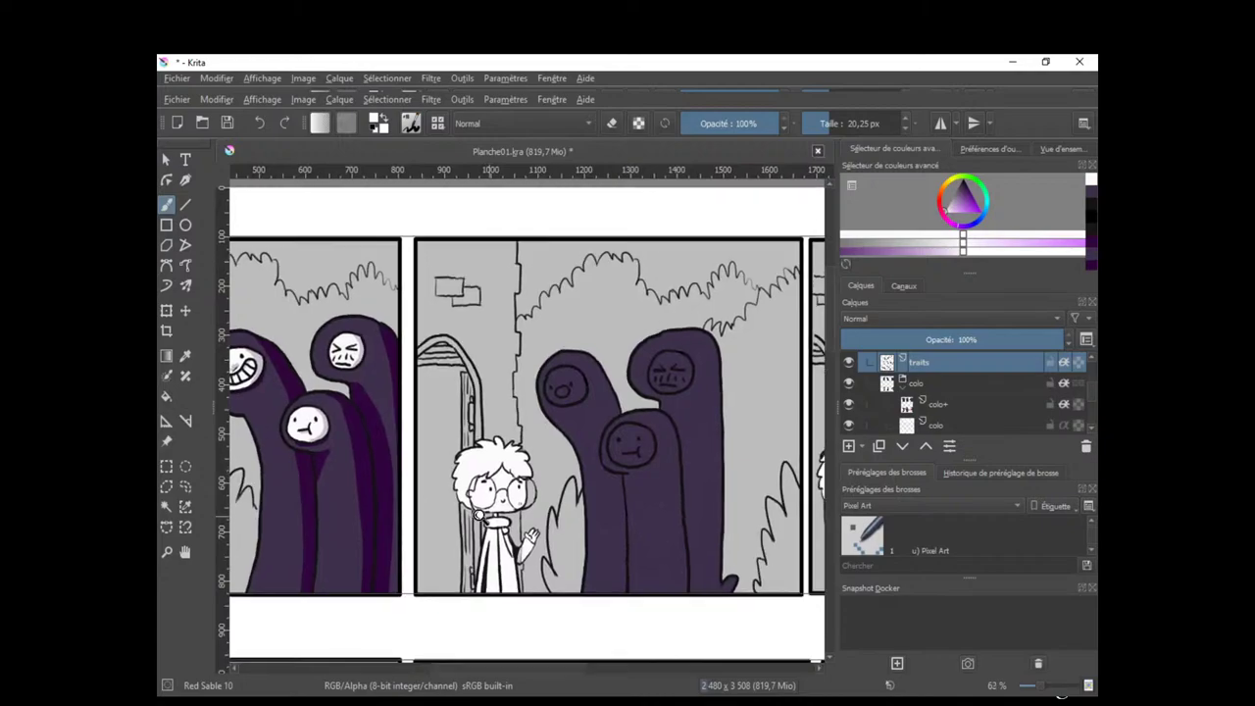
Paint the face of the second panel's open-mouthed creature white on the colo+ layer with the 20.25 px brush.
{"action": "left_click_drag", "start_coordinate": [675, 406], "coordinate": [697, 366]}
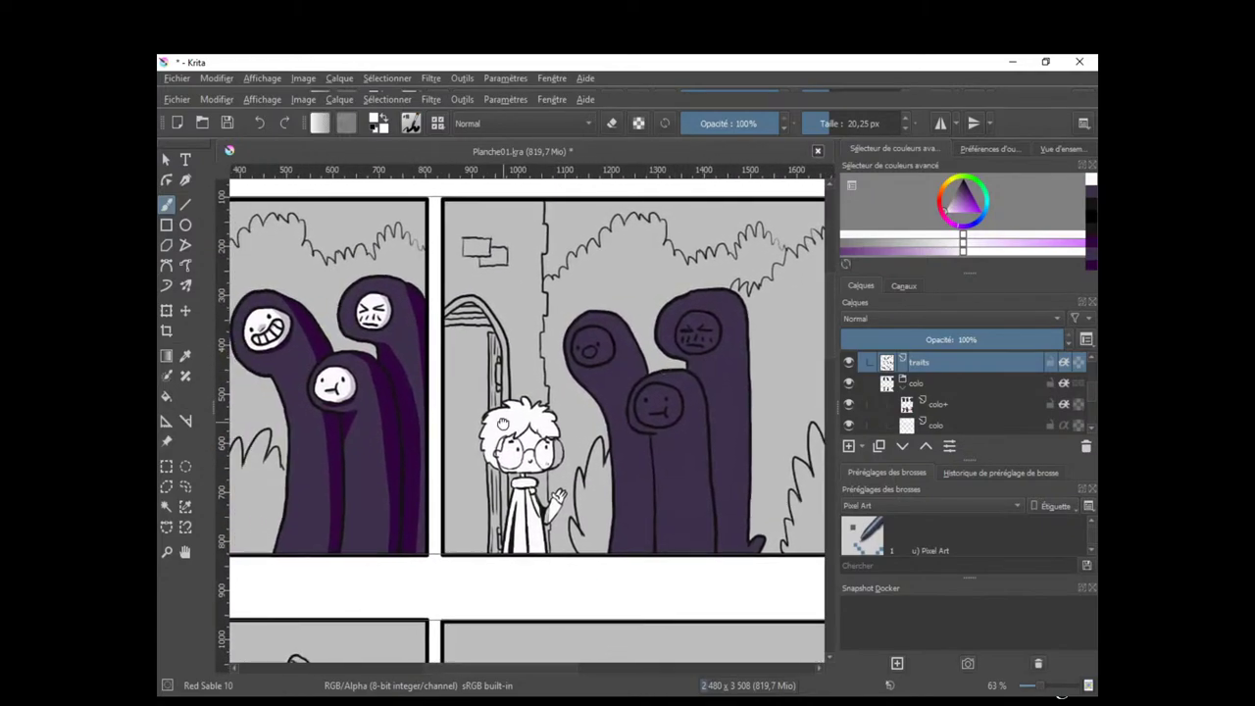
{"action": "left_click_drag", "start_coordinate": [493, 424], "coordinate": [548, 448]}
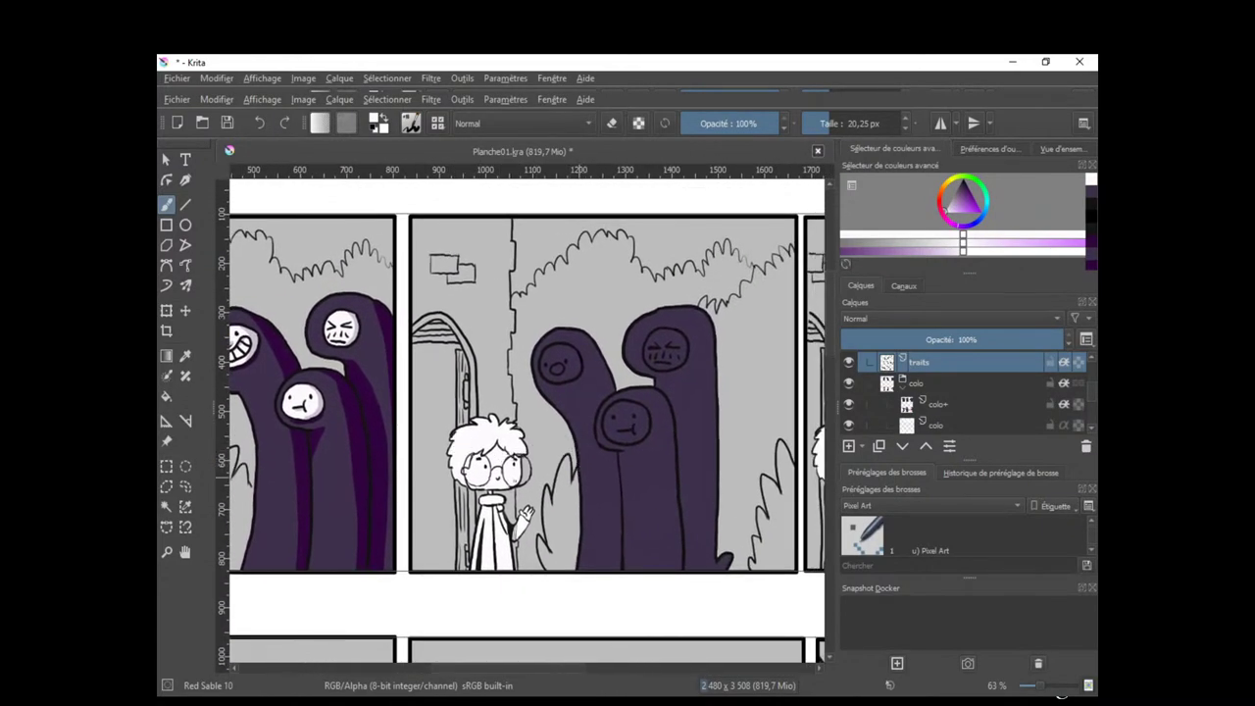
{"action": "scroll", "coordinate": [576, 488], "scroll_direction": "up", "scroll_amount": 4}
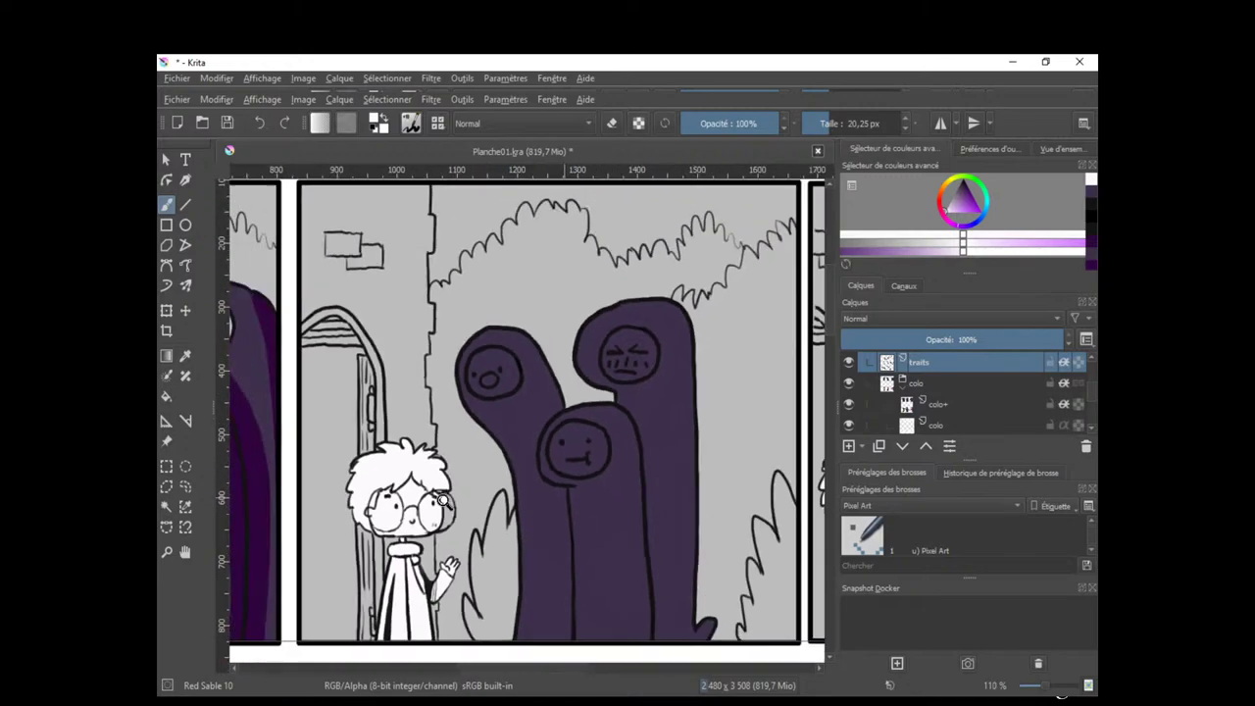
{"action": "scroll", "coordinate": [443, 500], "scroll_direction": "down", "scroll_amount": 3}
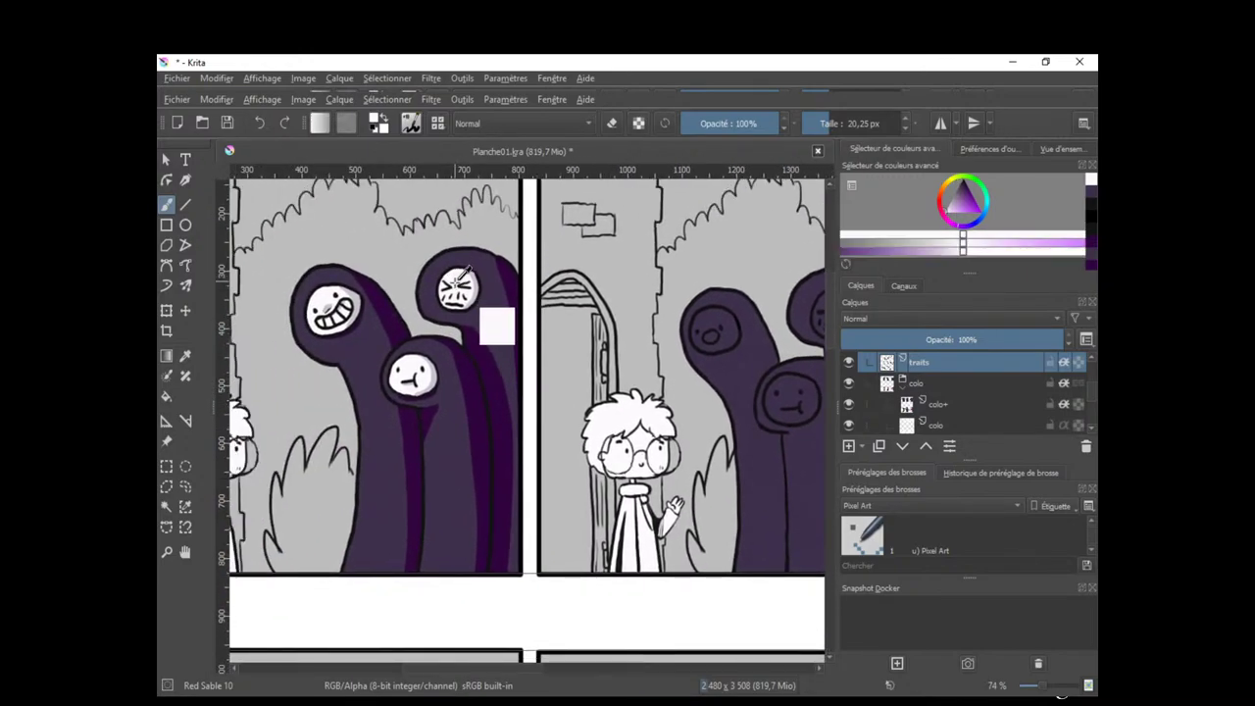
{"action": "left_click", "coordinate": [940, 406]}
{"action": "scroll", "coordinate": [667, 373], "scroll_direction": "up", "scroll_amount": 4}
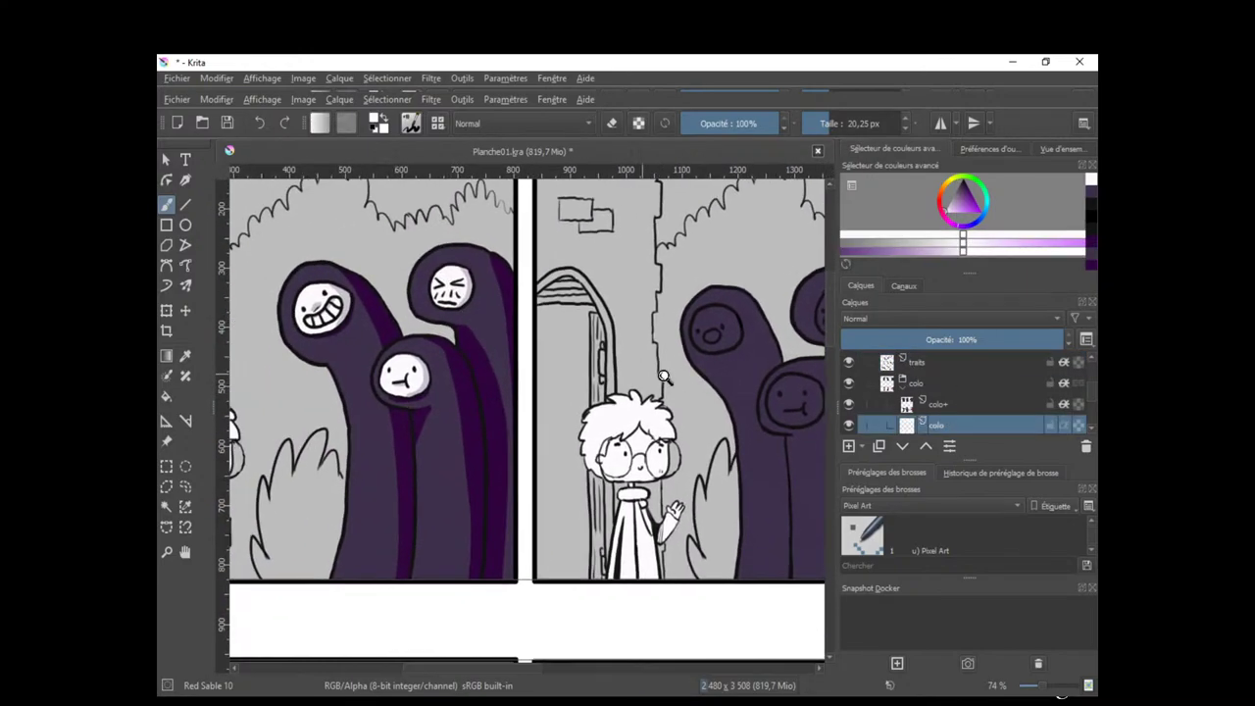
{"action": "left_click_drag", "start_coordinate": [754, 383], "coordinate": [549, 544]}
{"action": "mouse_move", "coordinate": [549, 545]}
{"action": "left_mouse_down"}
{"action": "mouse_move", "coordinate": [582, 456]}
{"action": "mouse_move", "coordinate": [540, 507]}
{"action": "left_mouse_up"}
{"action": "scroll", "coordinate": [575, 414], "scroll_direction": "up", "scroll_amount": 1}
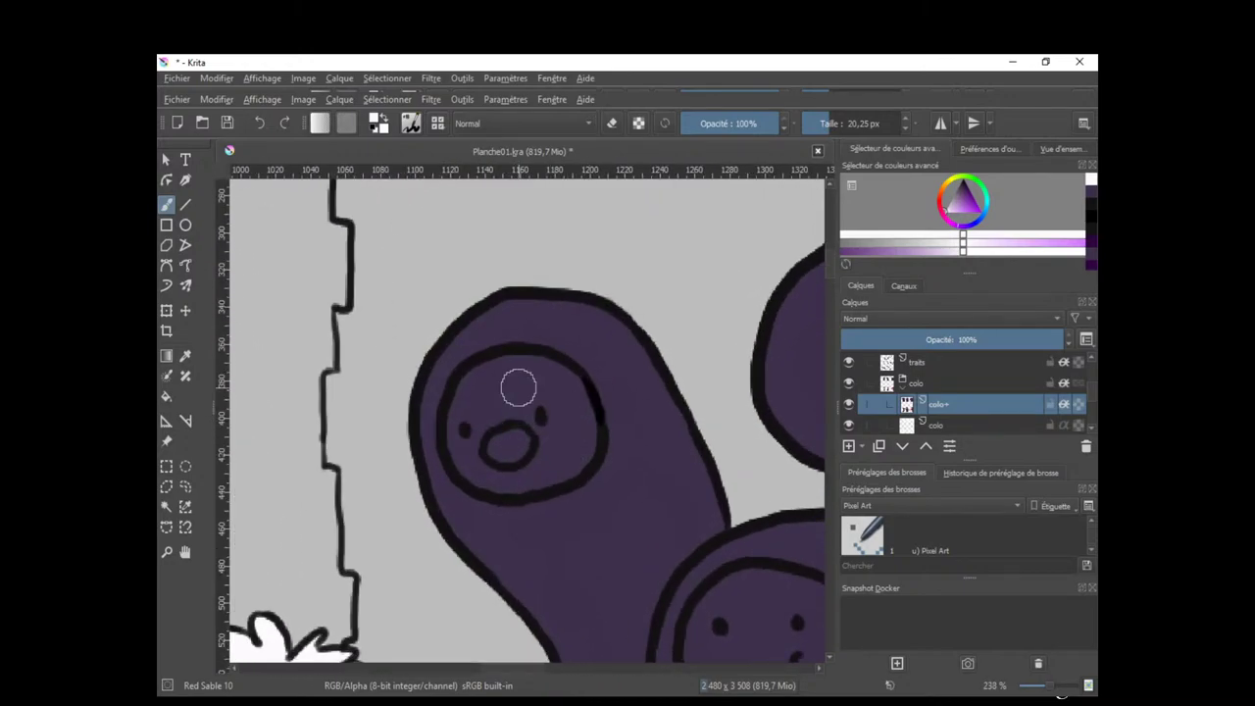
{"action": "mouse_move", "coordinate": [503, 369]}
{"action": "left_mouse_down"}
{"action": "mouse_move", "coordinate": [460, 400]}
{"action": "mouse_move", "coordinate": [475, 376]}
{"action": "mouse_move", "coordinate": [465, 383]}
{"action": "mouse_move", "coordinate": [456, 449]}
{"action": "mouse_move", "coordinate": [490, 479]}
{"action": "mouse_move", "coordinate": [571, 475]}
{"action": "left_mouse_up"}
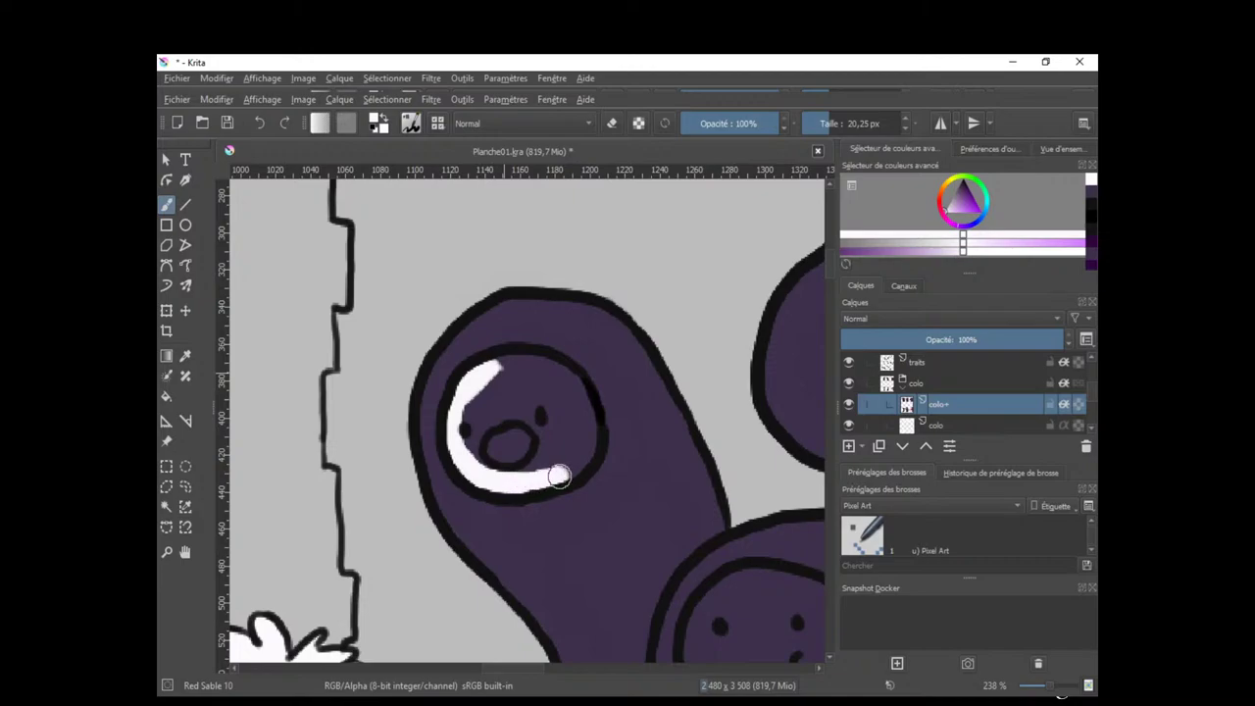
{"action": "mouse_move", "coordinate": [499, 363]}
{"action": "left_mouse_down"}
{"action": "mouse_move", "coordinate": [556, 365]}
{"action": "mouse_move", "coordinate": [585, 409]}
{"action": "mouse_move", "coordinate": [587, 446]}
{"action": "mouse_move", "coordinate": [563, 473]}
{"action": "left_mouse_up"}
{"action": "left_click_drag", "start_coordinate": [549, 449], "coordinate": [561, 448]}
{"action": "mouse_move", "coordinate": [531, 390]}
{"action": "left_mouse_down"}
{"action": "mouse_move", "coordinate": [483, 441]}
{"action": "mouse_move", "coordinate": [485, 429]}
{"action": "mouse_move", "coordinate": [498, 449]}
{"action": "mouse_move", "coordinate": [571, 434]}
{"action": "mouse_move", "coordinate": [538, 379]}
{"action": "left_mouse_up"}
Paint the second panel's frowning creature's face white with a 37.45 px brush, and clean its edge with dark purple.
{"action": "scroll", "coordinate": [538, 378], "scroll_direction": "down", "scroll_amount": 3}
{"action": "left_click_drag", "start_coordinate": [699, 408], "coordinate": [518, 397]}
{"action": "mouse_move", "coordinate": [610, 355]}
{"action": "left_mouse_down"}
{"action": "mouse_move", "coordinate": [614, 387]}
{"action": "mouse_move", "coordinate": [629, 363]}
{"action": "mouse_move", "coordinate": [598, 345]}
{"action": "left_mouse_up"}
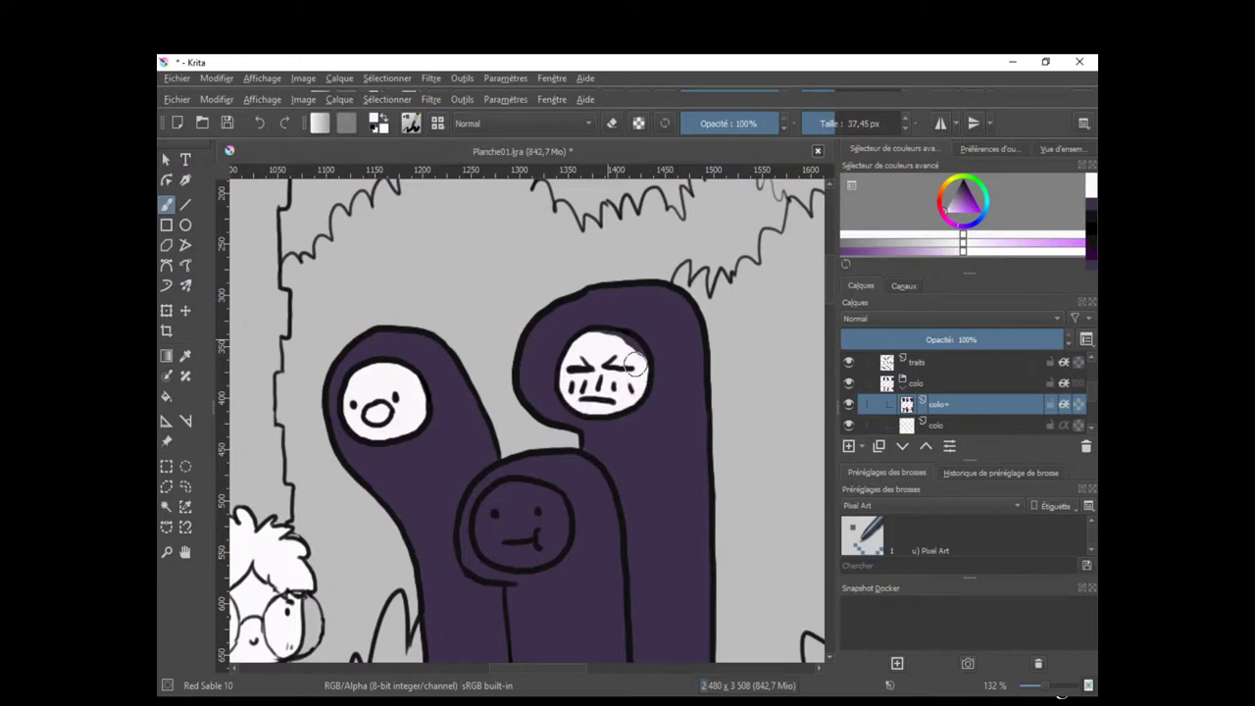
{"action": "mouse_move", "coordinate": [634, 365]}
{"action": "left_mouse_down"}
{"action": "mouse_move", "coordinate": [640, 383]}
{"action": "mouse_move", "coordinate": [631, 351]}
{"action": "left_mouse_up"}
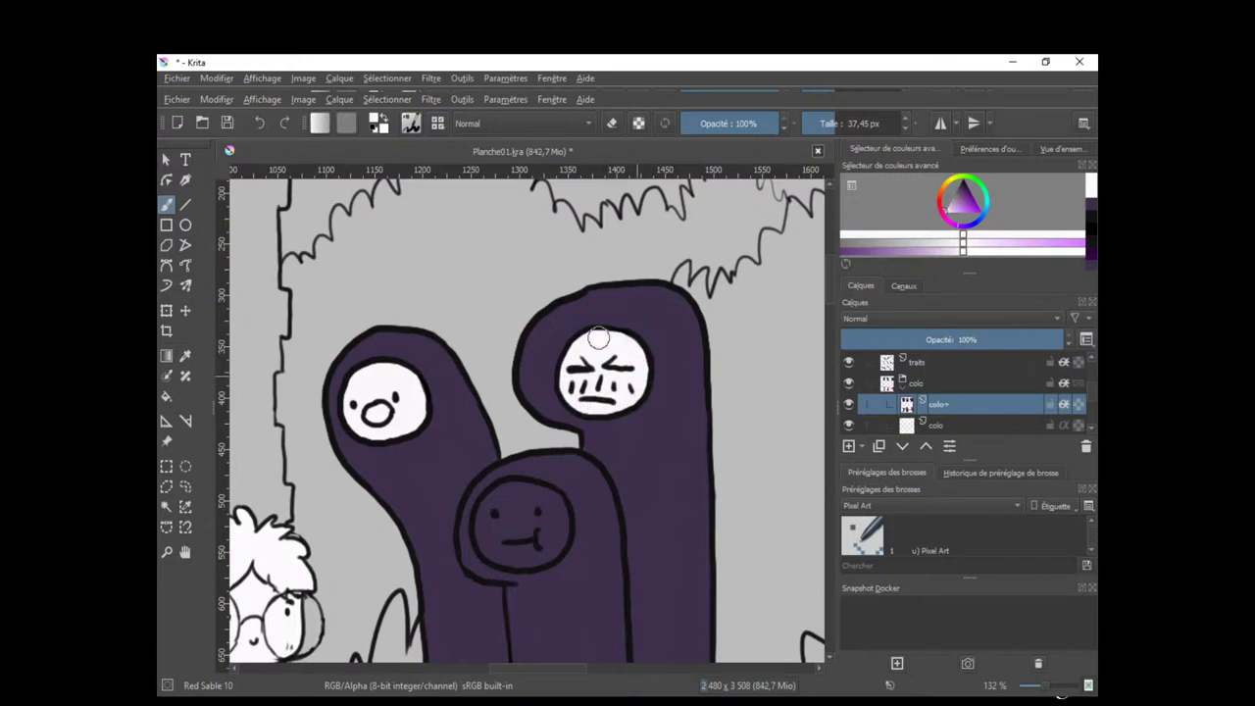
{"action": "key", "text": "x"}
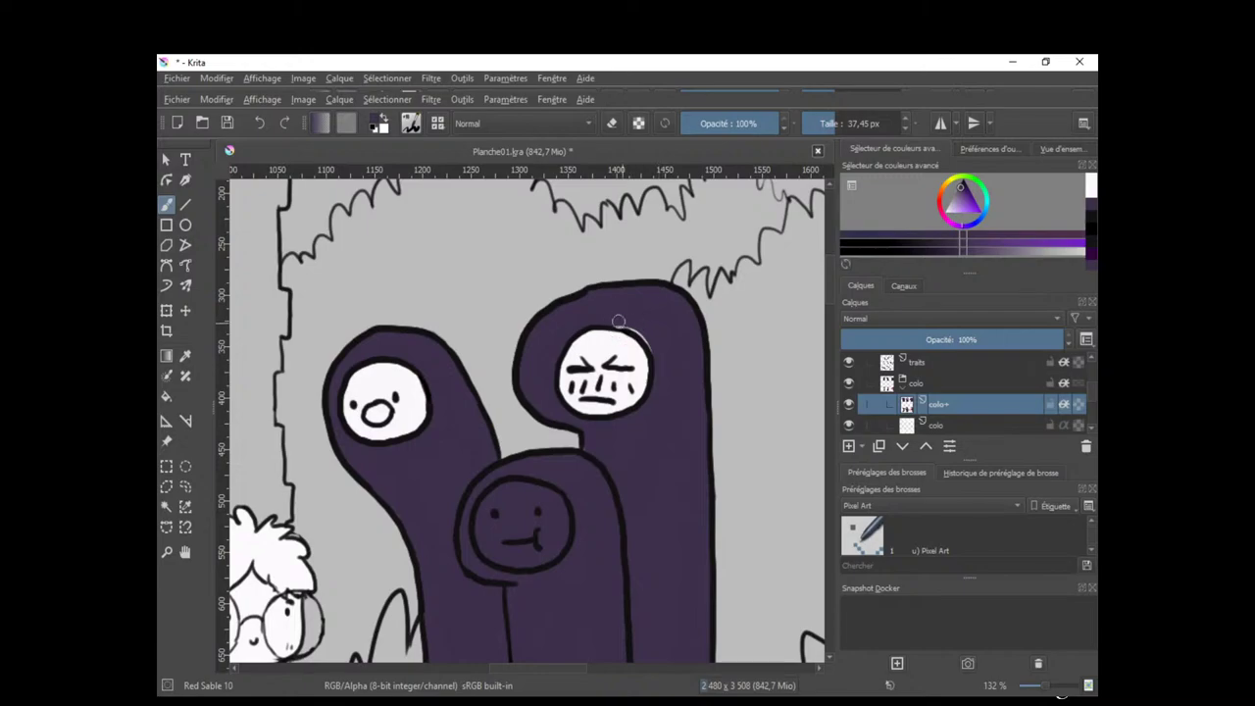
{"action": "left_click_drag", "start_coordinate": [652, 352], "coordinate": [639, 416]}
Paint the face of the second panel's middle creature white with the 37.45 px brush on the colo+ layer.
{"action": "left_click_drag", "start_coordinate": [626, 450], "coordinate": [675, 368]}
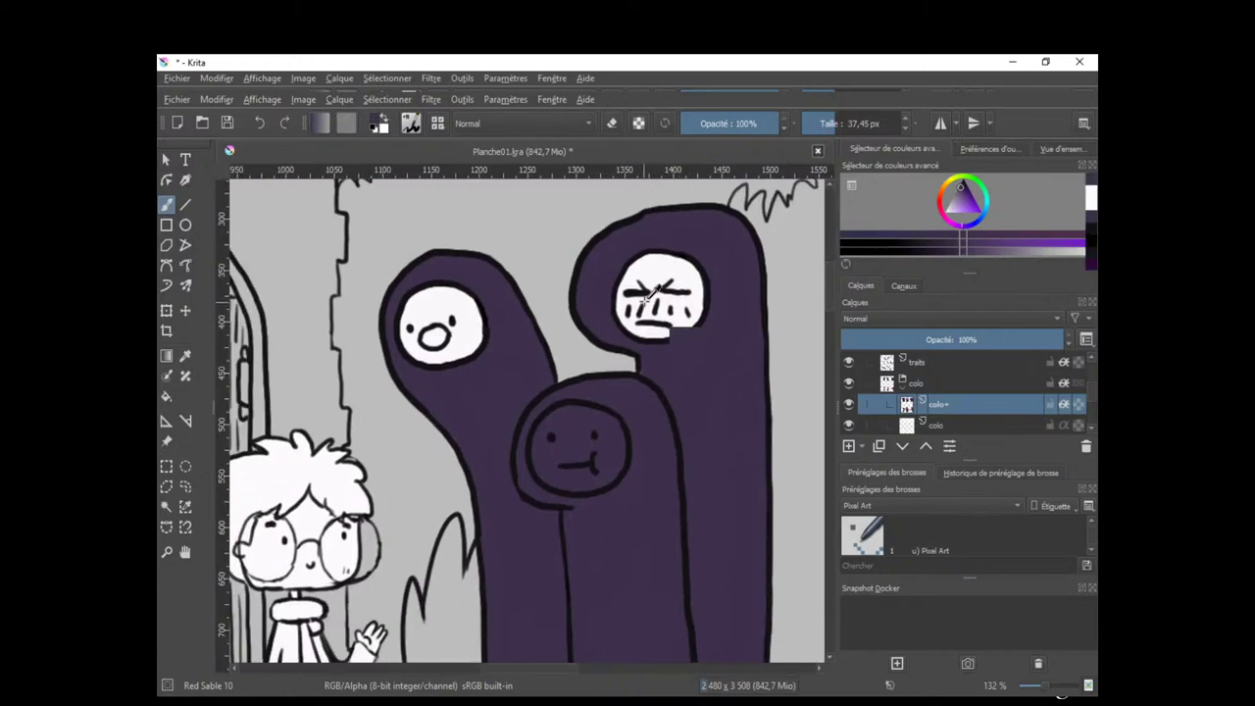
{"action": "key", "text": "x"}
{"action": "left_click_drag", "start_coordinate": [595, 392], "coordinate": [645, 336]}
{"action": "left_click_drag", "start_coordinate": [620, 355], "coordinate": [600, 360]}
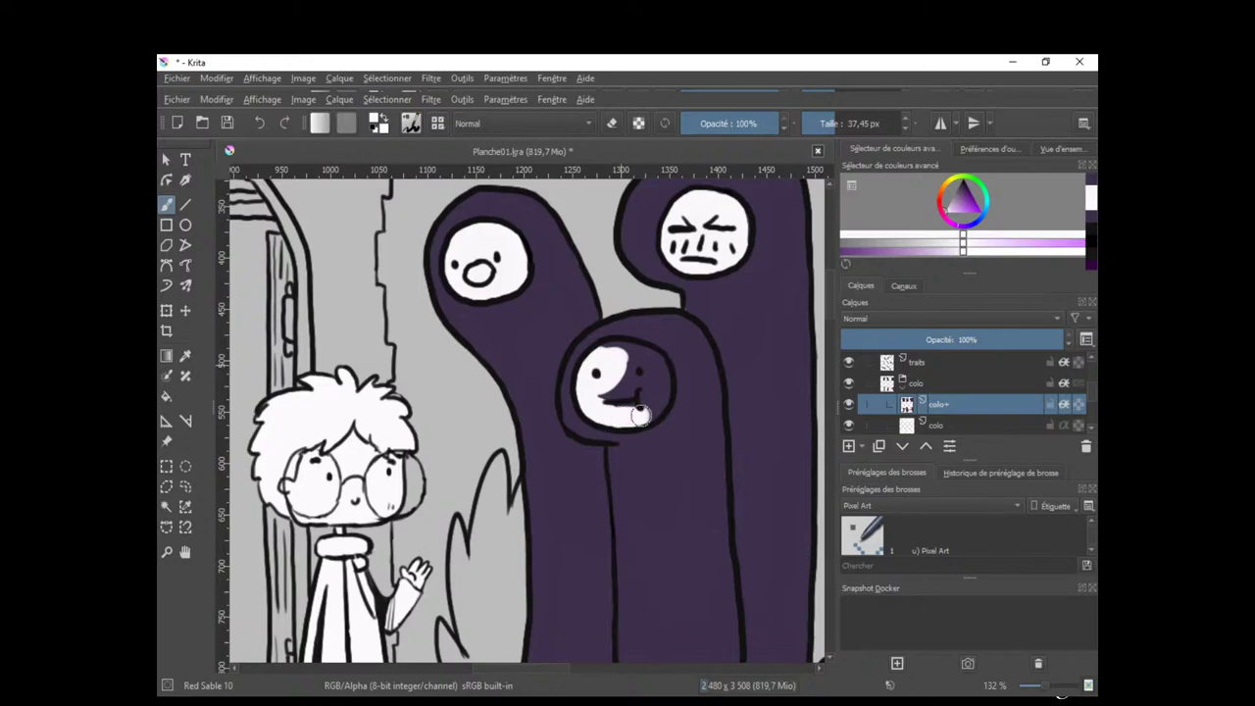
{"action": "mouse_move", "coordinate": [639, 415]}
{"action": "left_mouse_down"}
{"action": "mouse_move", "coordinate": [663, 390]}
{"action": "mouse_move", "coordinate": [651, 359]}
{"action": "mouse_move", "coordinate": [615, 350]}
{"action": "mouse_move", "coordinate": [610, 385]}
{"action": "mouse_move", "coordinate": [645, 389]}
{"action": "left_mouse_up"}
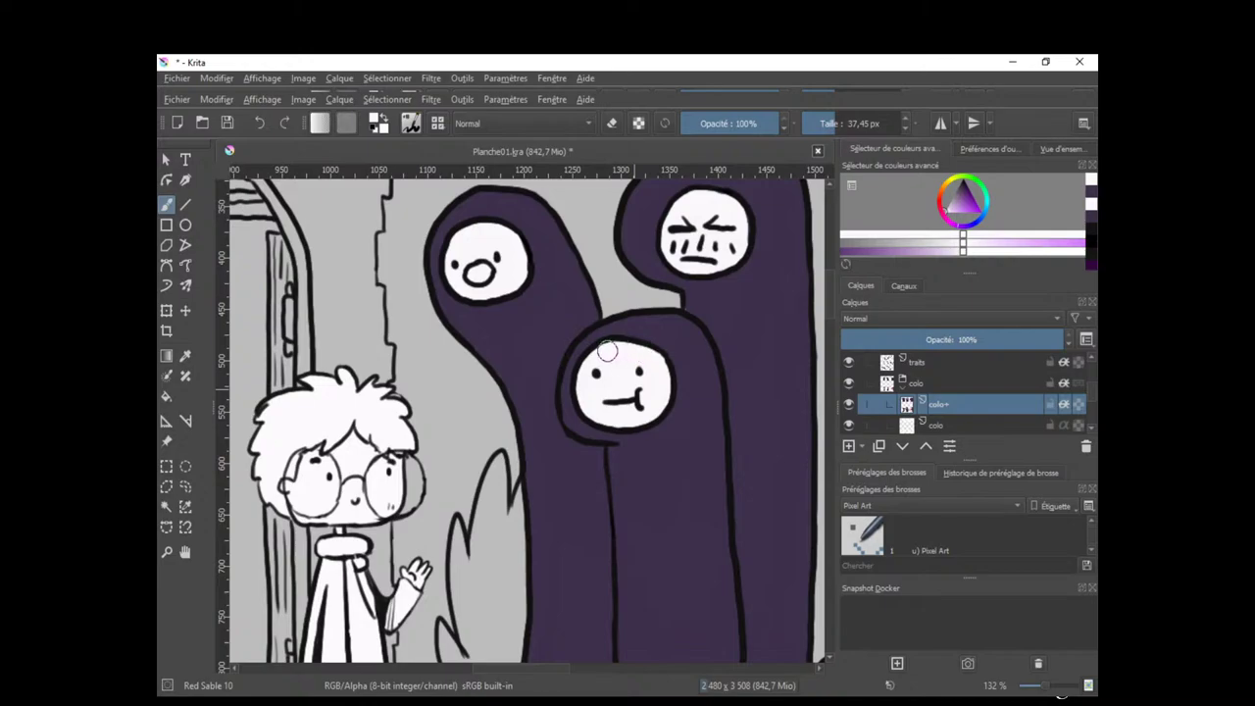
{"action": "mouse_move", "coordinate": [659, 404]}
{"action": "left_mouse_down"}
{"action": "mouse_move", "coordinate": [608, 418]}
{"action": "mouse_move", "coordinate": [618, 430]}
{"action": "mouse_move", "coordinate": [600, 416]}
{"action": "left_mouse_up"}
{"action": "left_click", "coordinate": [635, 435], "text": "ctrl"}
{"action": "left_click", "coordinate": [616, 413], "text": "ctrl"}
Paint the face of the third panel's middle creature white on the colo+ layer, tidying its lower edge with sampled dark purple.
{"action": "scroll", "coordinate": [677, 402], "scroll_direction": "down", "scroll_amount": 5}
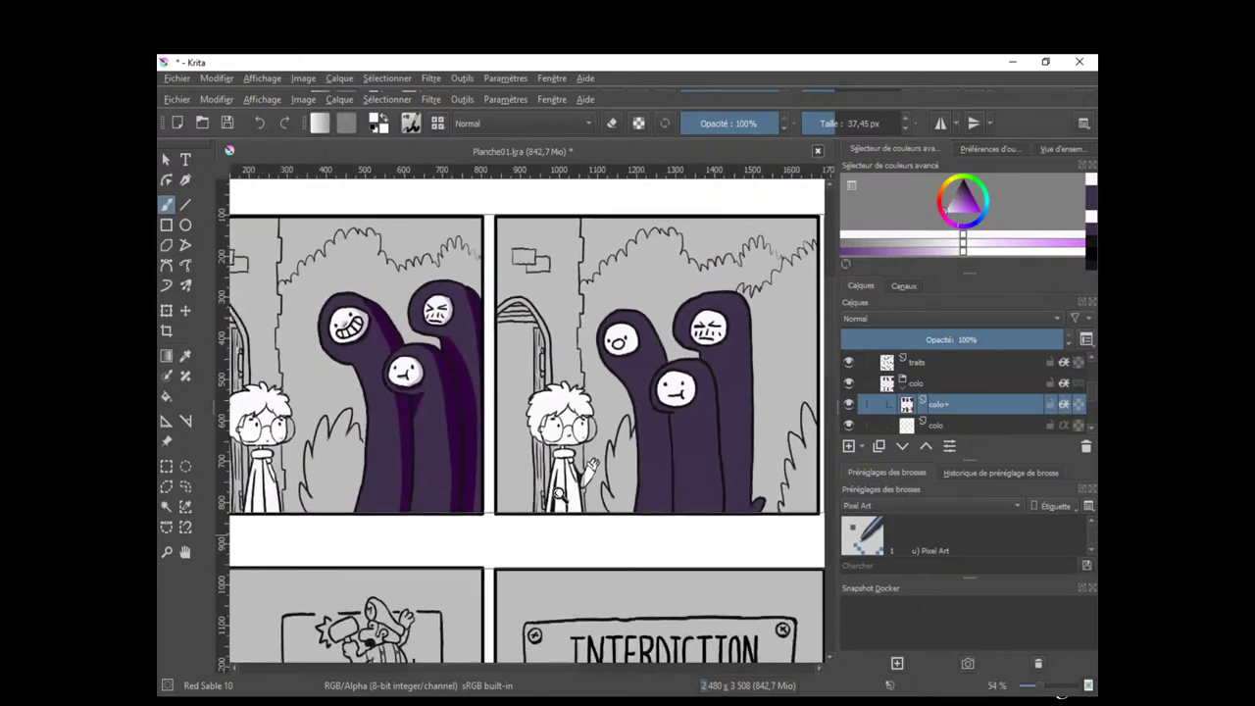
{"action": "left_click_drag", "start_coordinate": [519, 432], "coordinate": [458, 443]}
{"action": "left_click", "coordinate": [464, 368], "text": "ctrl"}
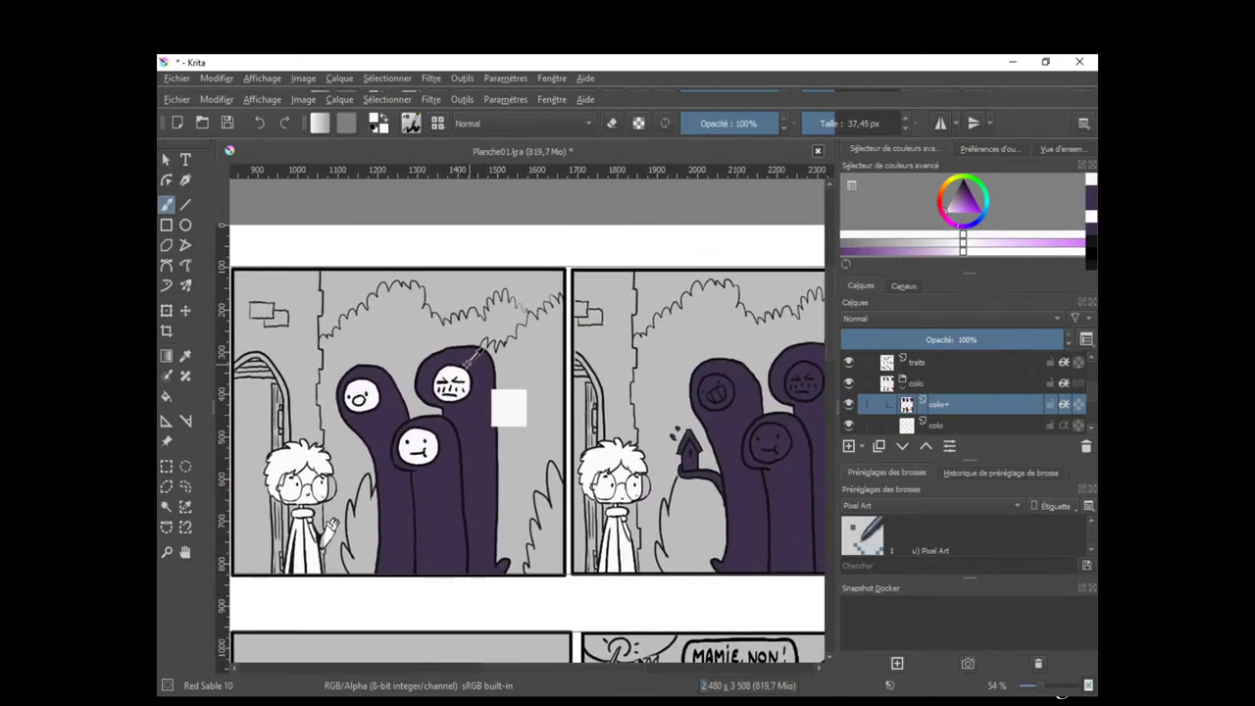
{"action": "left_click_drag", "start_coordinate": [663, 373], "coordinate": [475, 393]}
{"action": "left_click_drag", "start_coordinate": [541, 431], "coordinate": [630, 383]}
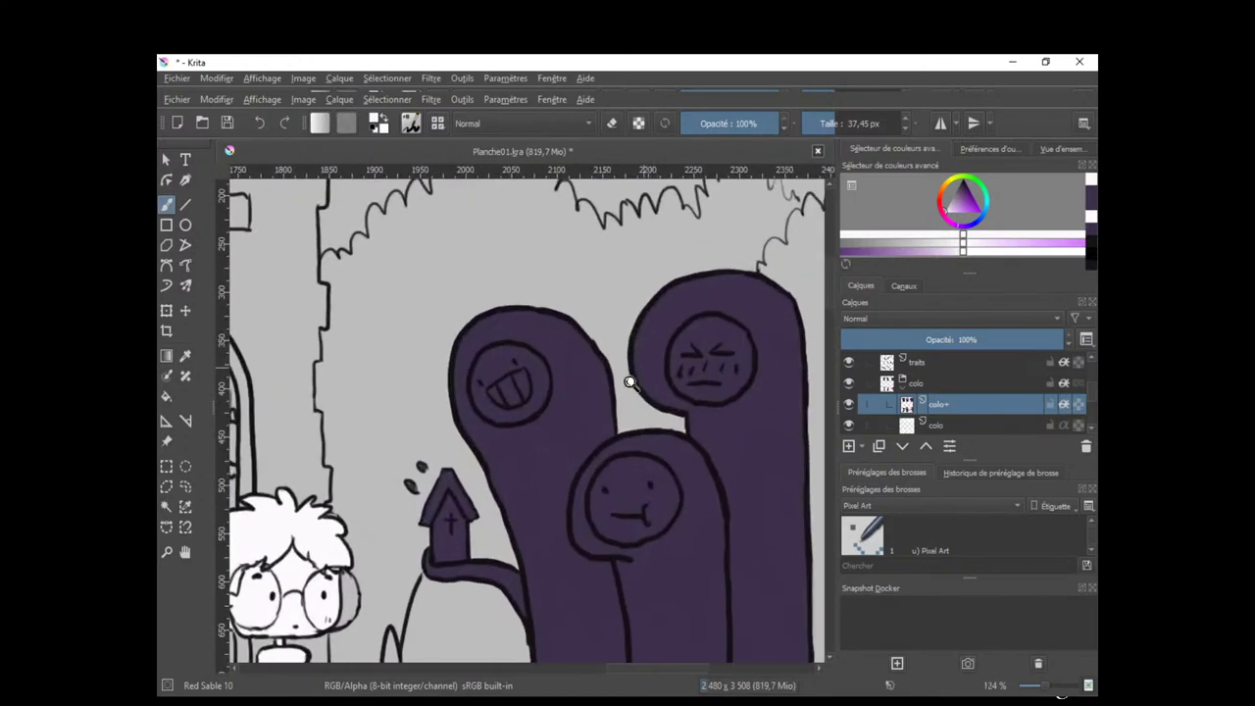
{"action": "mouse_move", "coordinate": [624, 477]}
{"action": "left_mouse_down"}
{"action": "mouse_move", "coordinate": [611, 504]}
{"action": "mouse_move", "coordinate": [633, 487]}
{"action": "mouse_move", "coordinate": [606, 486]}
{"action": "mouse_move", "coordinate": [626, 459]}
{"action": "mouse_move", "coordinate": [593, 505]}
{"action": "mouse_move", "coordinate": [657, 477]}
{"action": "mouse_move", "coordinate": [666, 500]}
{"action": "mouse_move", "coordinate": [636, 527]}
{"action": "mouse_move", "coordinate": [605, 526]}
{"action": "mouse_move", "coordinate": [650, 468]}
{"action": "mouse_move", "coordinate": [590, 485]}
{"action": "mouse_move", "coordinate": [610, 500]}
{"action": "left_mouse_up"}
{"action": "left_click", "coordinate": [699, 555], "text": "ctrl"}
{"action": "key", "text": "ctrl+z"}
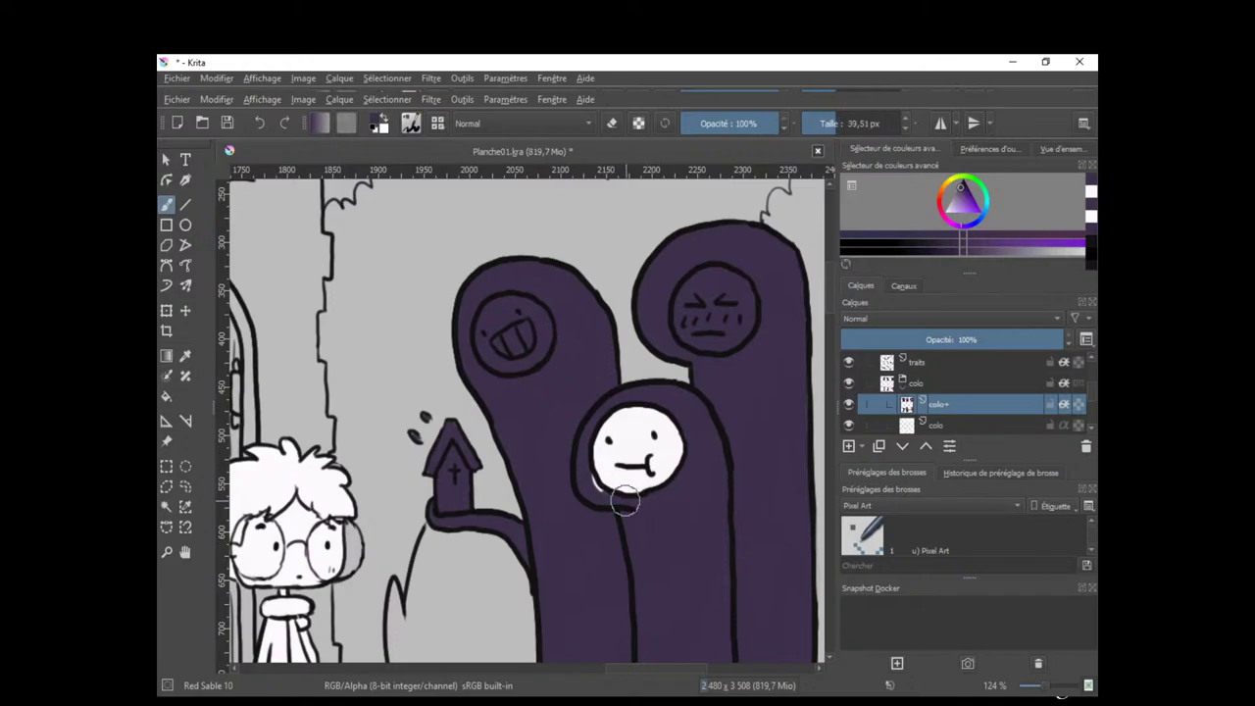
{"action": "left_click", "coordinate": [631, 476], "text": "ctrl"}
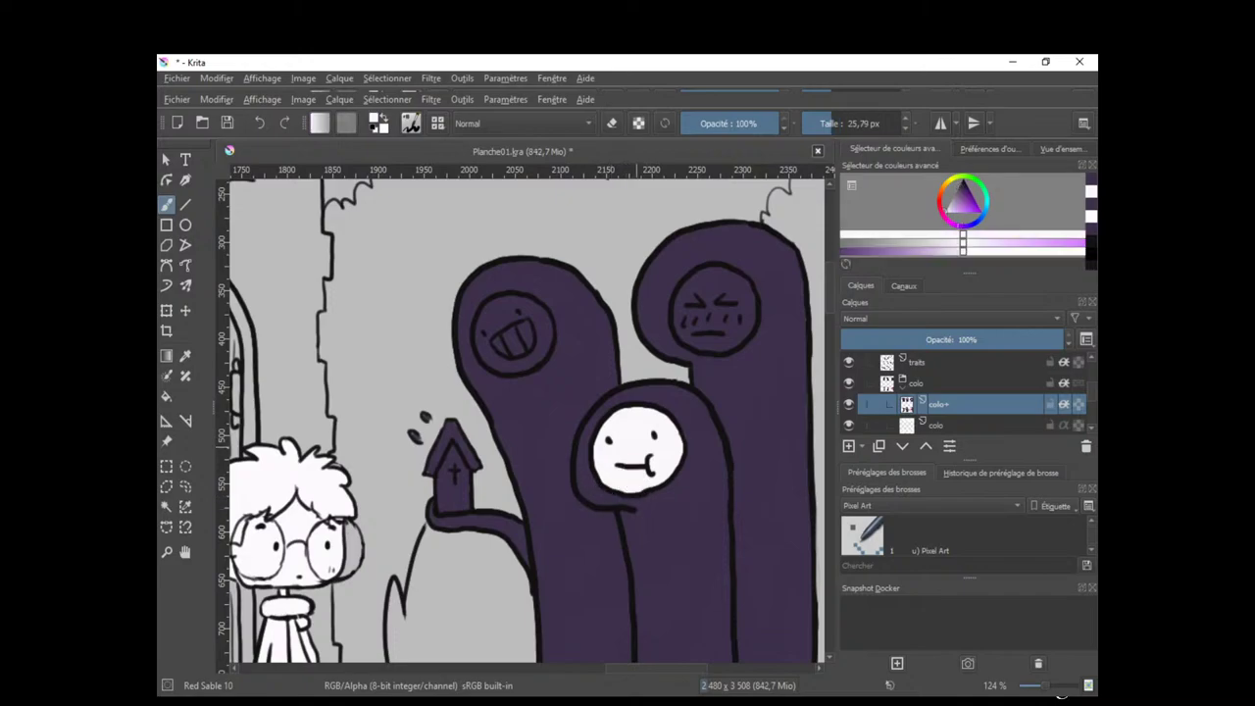
Paint the face of the third panel's frowning creature white with a 44.72 px brush on the colo+ layer.
{"action": "left_click_drag", "start_coordinate": [686, 404], "coordinate": [615, 494]}
{"action": "mouse_move", "coordinate": [650, 377]}
{"action": "left_mouse_down"}
{"action": "mouse_move", "coordinate": [664, 377]}
{"action": "mouse_move", "coordinate": [649, 411]}
{"action": "mouse_move", "coordinate": [647, 387]}
{"action": "mouse_move", "coordinate": [627, 380]}
{"action": "left_mouse_up"}
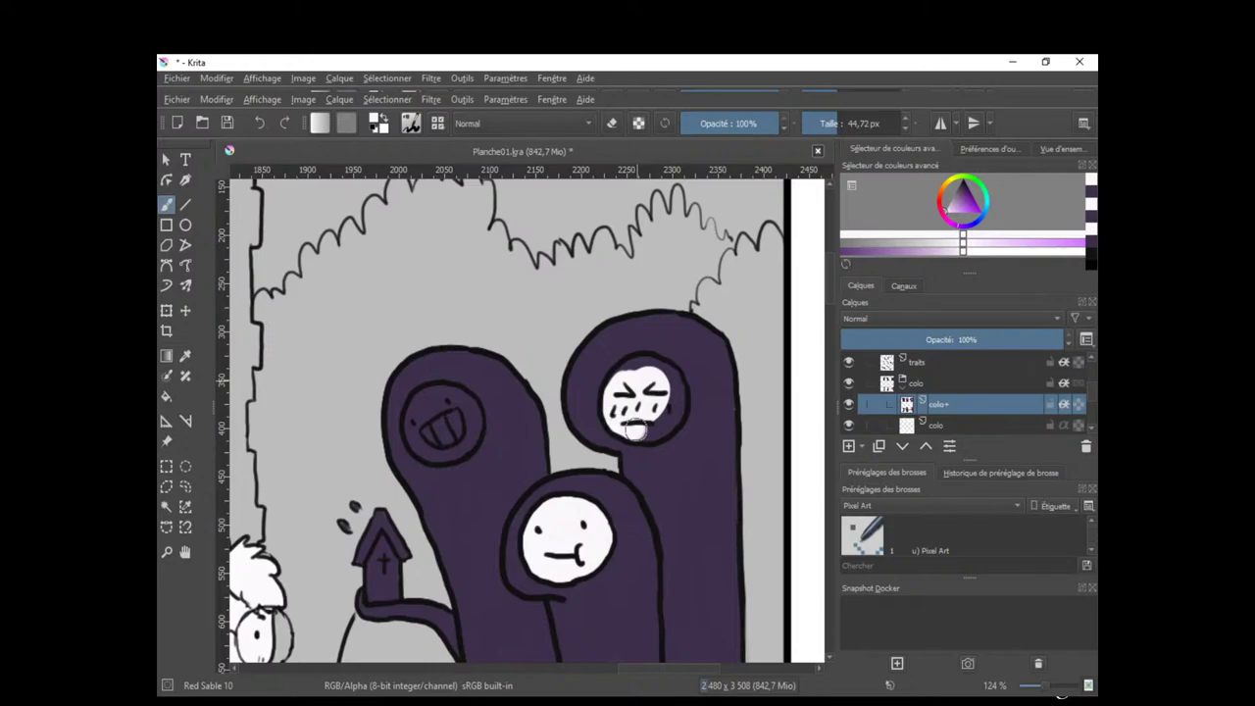
{"action": "left_click_drag", "start_coordinate": [636, 430], "coordinate": [628, 424]}
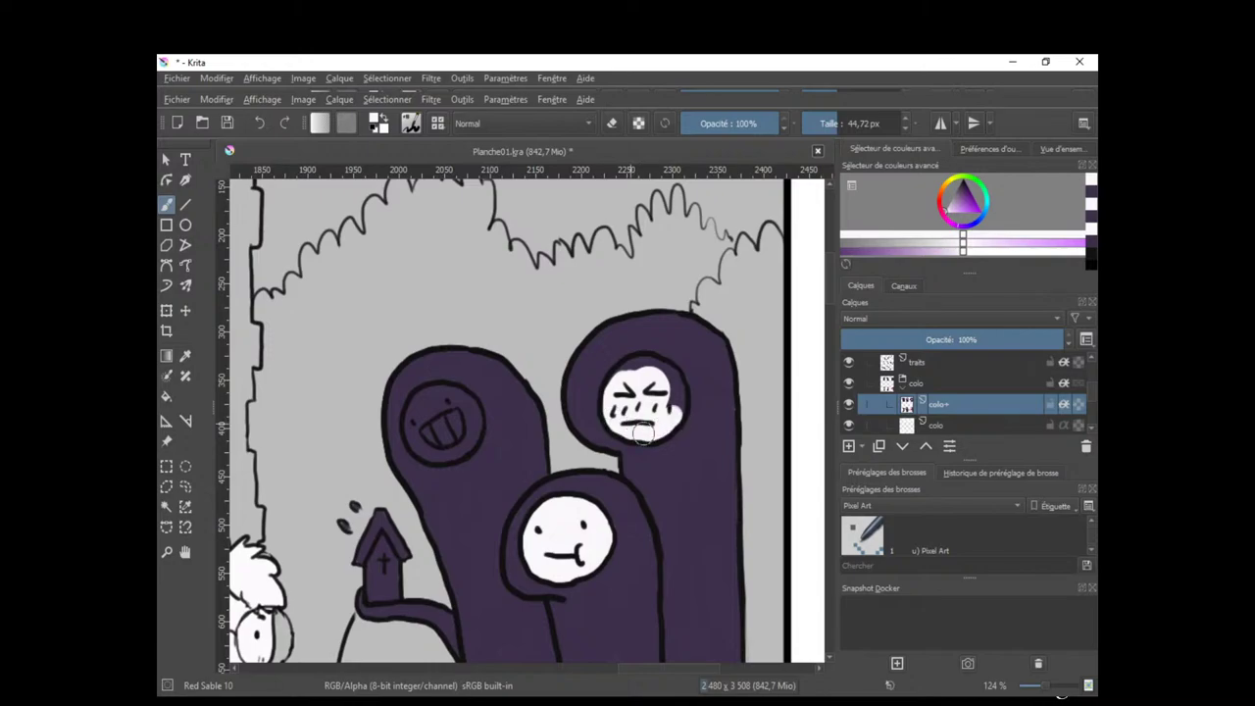
{"action": "scroll", "coordinate": [641, 432], "scroll_direction": "up", "scroll_amount": 3}
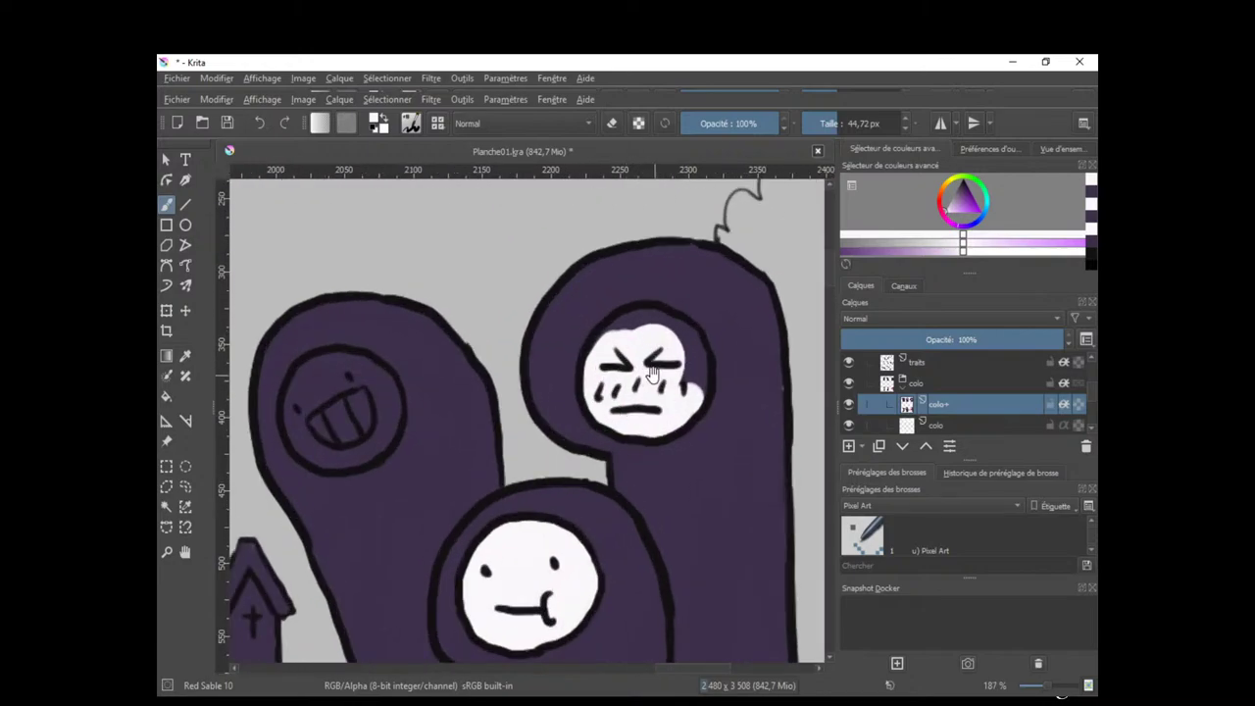
{"action": "mouse_move", "coordinate": [652, 375]}
{"action": "left_mouse_down"}
{"action": "mouse_move", "coordinate": [632, 414]}
{"action": "mouse_move", "coordinate": [600, 358]}
{"action": "mouse_move", "coordinate": [667, 383]}
{"action": "mouse_move", "coordinate": [672, 425]}
{"action": "mouse_move", "coordinate": [598, 458]}
{"action": "left_mouse_up"}
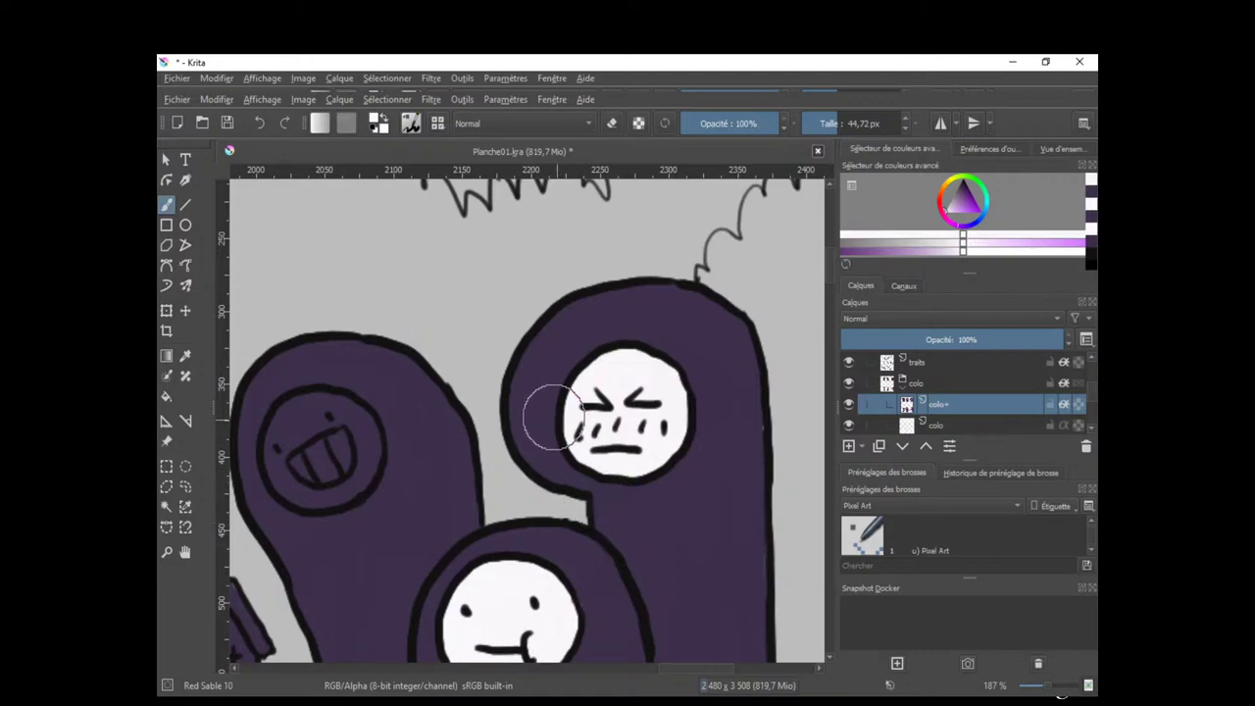
Paint the face of the third panel's grinning creature white with the 44.72 px brush, and sample the dark purple of its hood.
{"action": "left_click_drag", "start_coordinate": [501, 491], "coordinate": [666, 428]}
{"action": "mouse_move", "coordinate": [479, 361]}
{"action": "left_mouse_down"}
{"action": "mouse_move", "coordinate": [479, 390]}
{"action": "mouse_move", "coordinate": [497, 384]}
{"action": "mouse_move", "coordinate": [475, 338]}
{"action": "mouse_move", "coordinate": [442, 387]}
{"action": "mouse_move", "coordinate": [478, 341]}
{"action": "mouse_move", "coordinate": [515, 353]}
{"action": "mouse_move", "coordinate": [535, 385]}
{"action": "mouse_move", "coordinate": [526, 412]}
{"action": "mouse_move", "coordinate": [536, 392]}
{"action": "mouse_move", "coordinate": [495, 428]}
{"action": "mouse_move", "coordinate": [451, 417]}
{"action": "mouse_move", "coordinate": [459, 355]}
{"action": "left_mouse_up"}
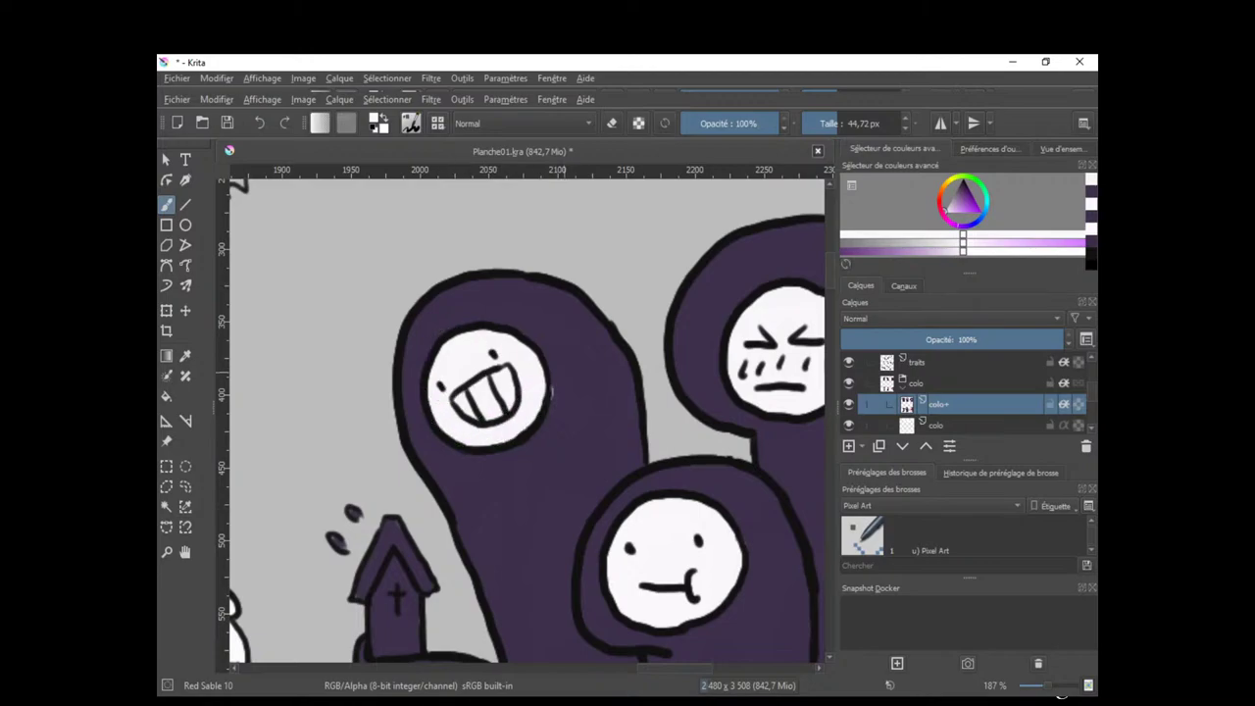
{"action": "left_click", "coordinate": [550, 392], "text": "ctrl"}
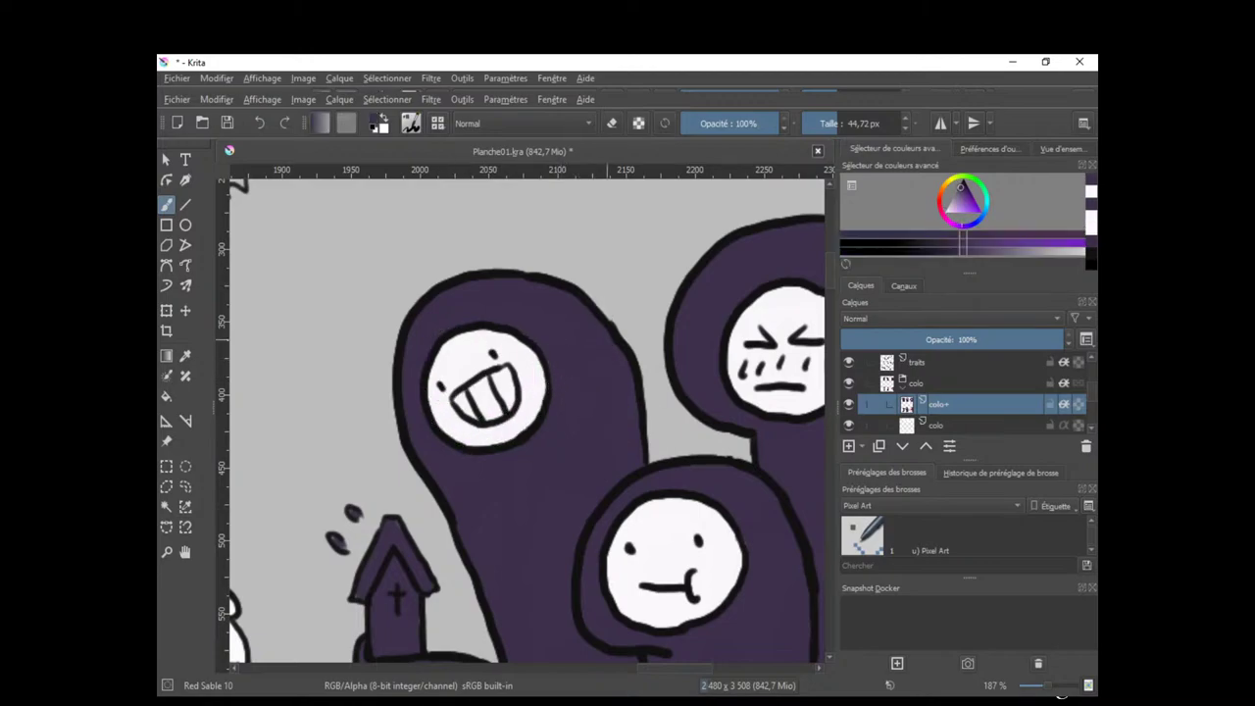
Try to shade the edge of the second panel's leftmost face with pale purple sampled from the first panel, using a 15.99 px brush.
{"action": "left_click_drag", "start_coordinate": [609, 366], "coordinate": [329, 590]}
{"action": "left_click_drag", "start_coordinate": [455, 490], "coordinate": [294, 359]}
{"action": "left_click_drag", "start_coordinate": [295, 359], "coordinate": [670, 455]}
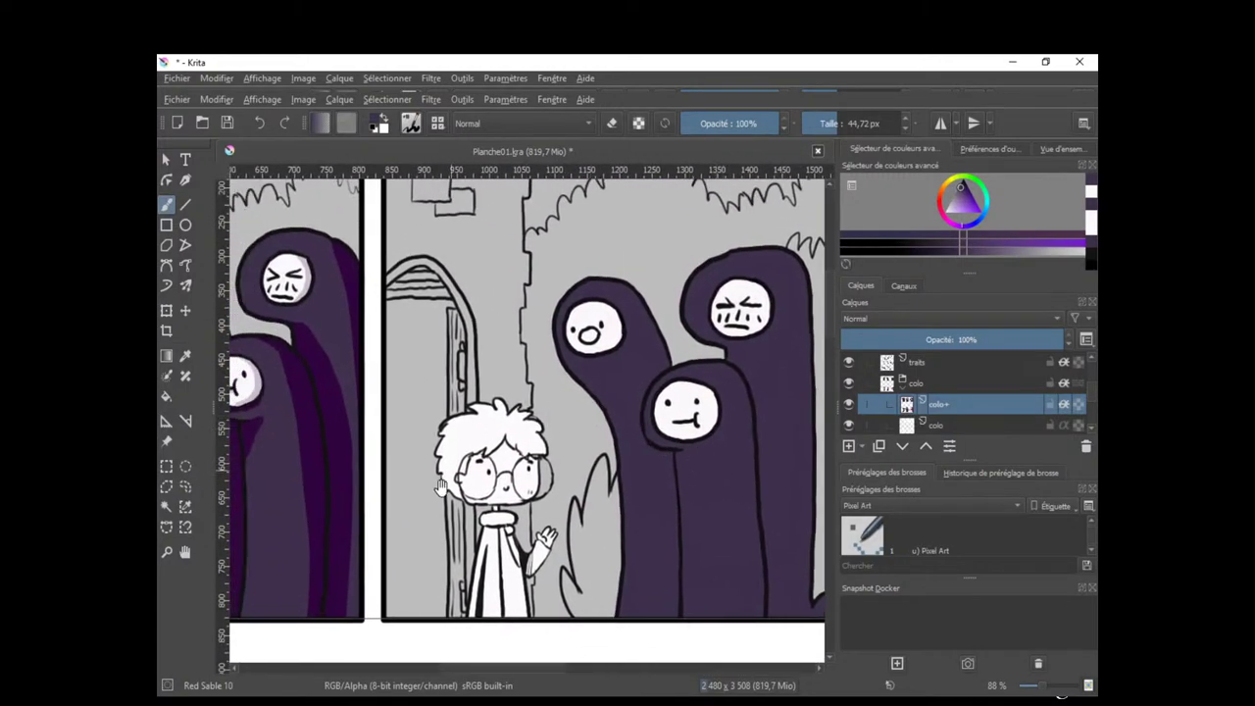
{"action": "left_click_drag", "start_coordinate": [367, 422], "coordinate": [560, 466]}
{"action": "left_click_drag", "start_coordinate": [423, 488], "coordinate": [542, 547]}
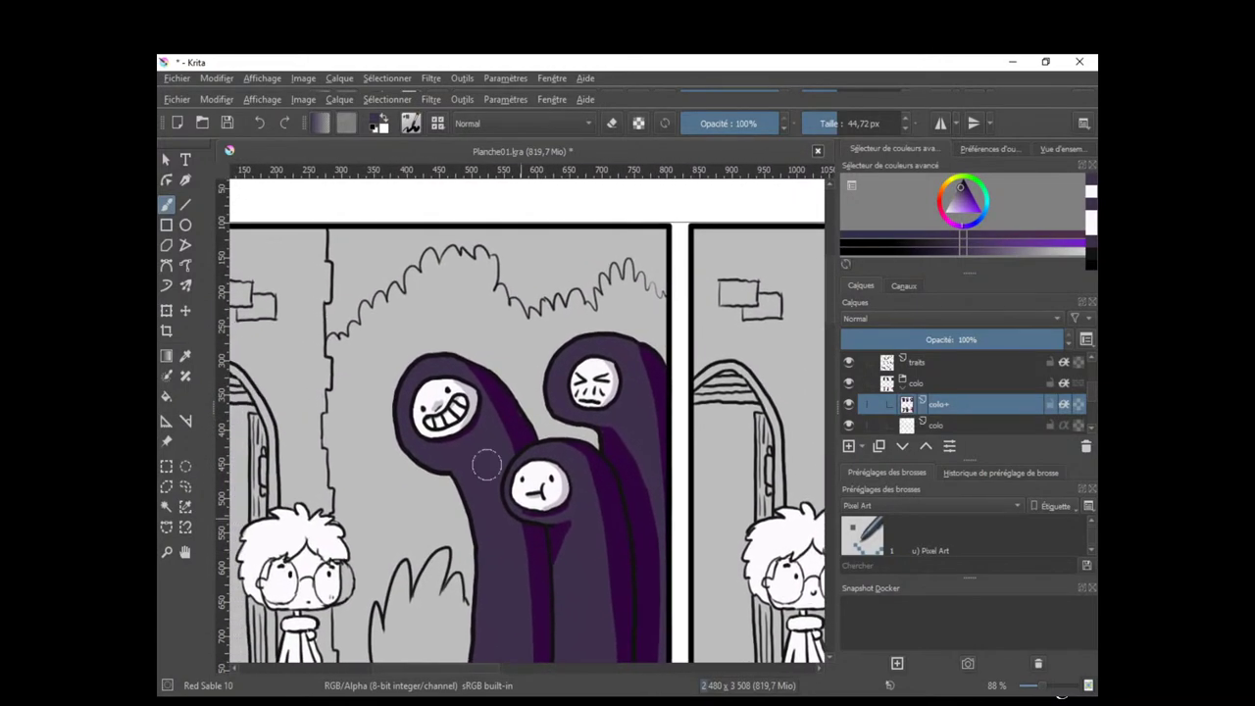
{"action": "left_click", "coordinate": [468, 400], "text": "ctrl"}
{"action": "left_click_drag", "start_coordinate": [722, 362], "coordinate": [311, 373]}
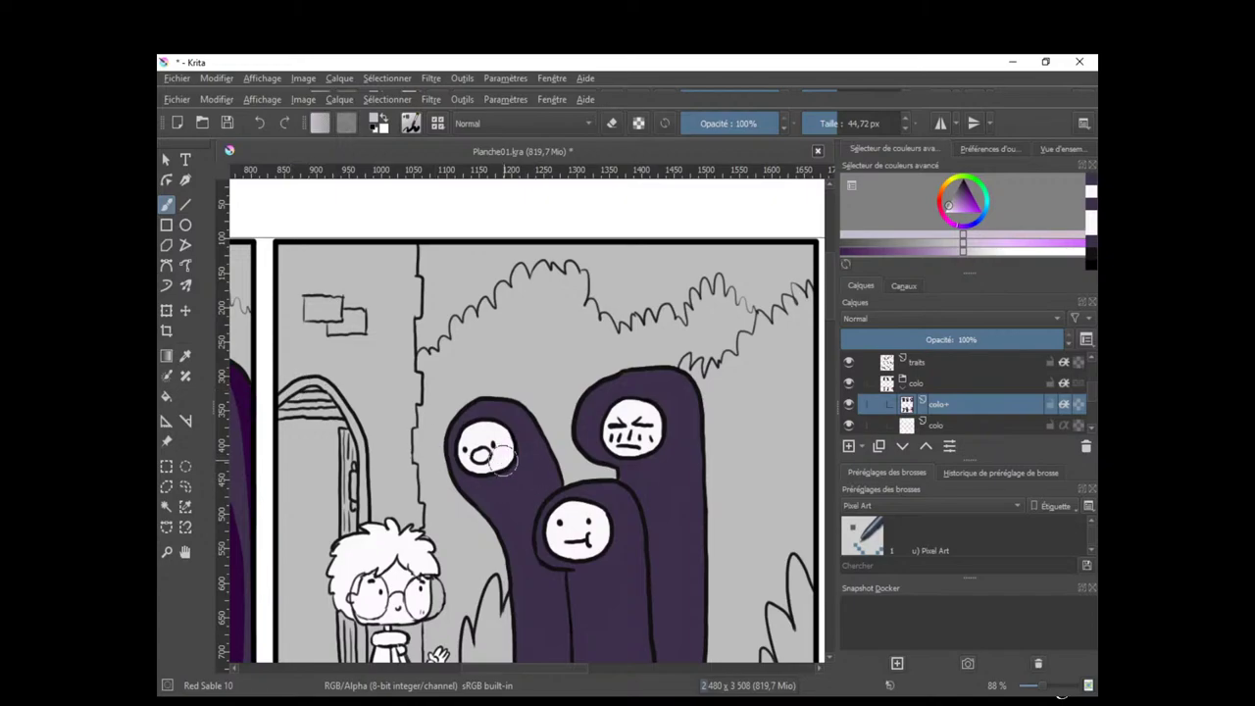
{"action": "left_click_drag", "start_coordinate": [481, 490], "coordinate": [563, 426]}
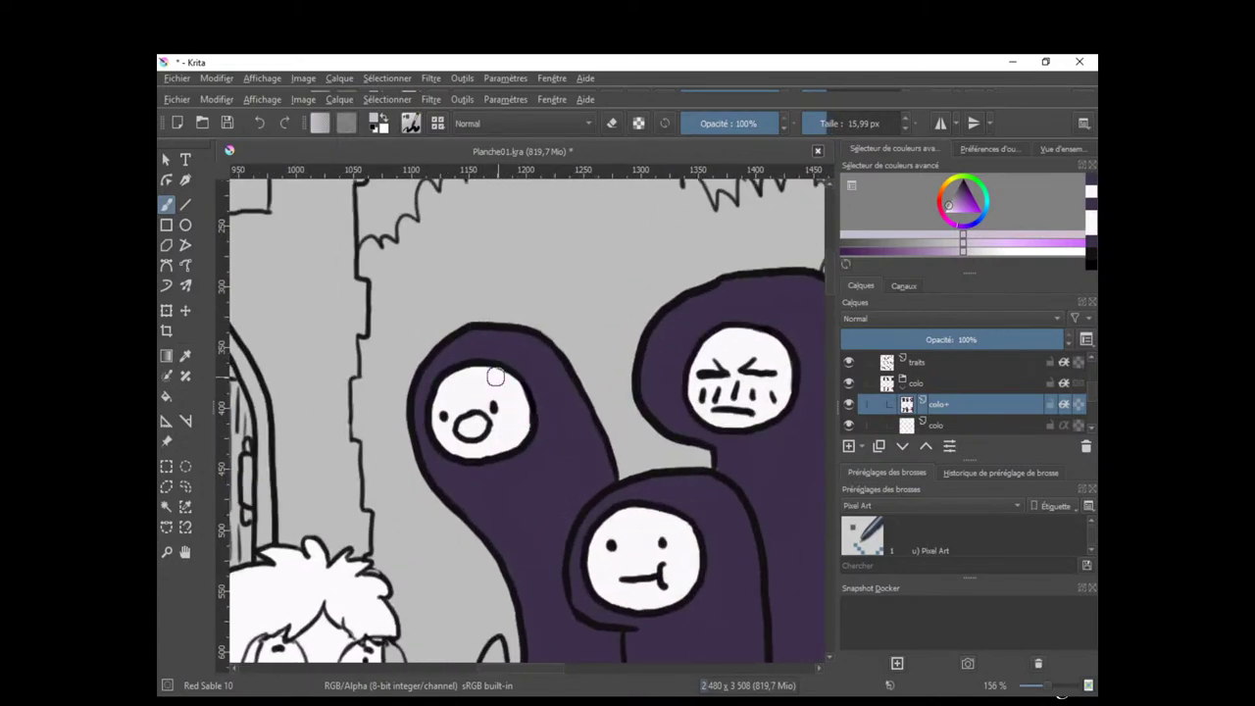
{"action": "left_click_drag", "start_coordinate": [523, 428], "coordinate": [492, 446]}
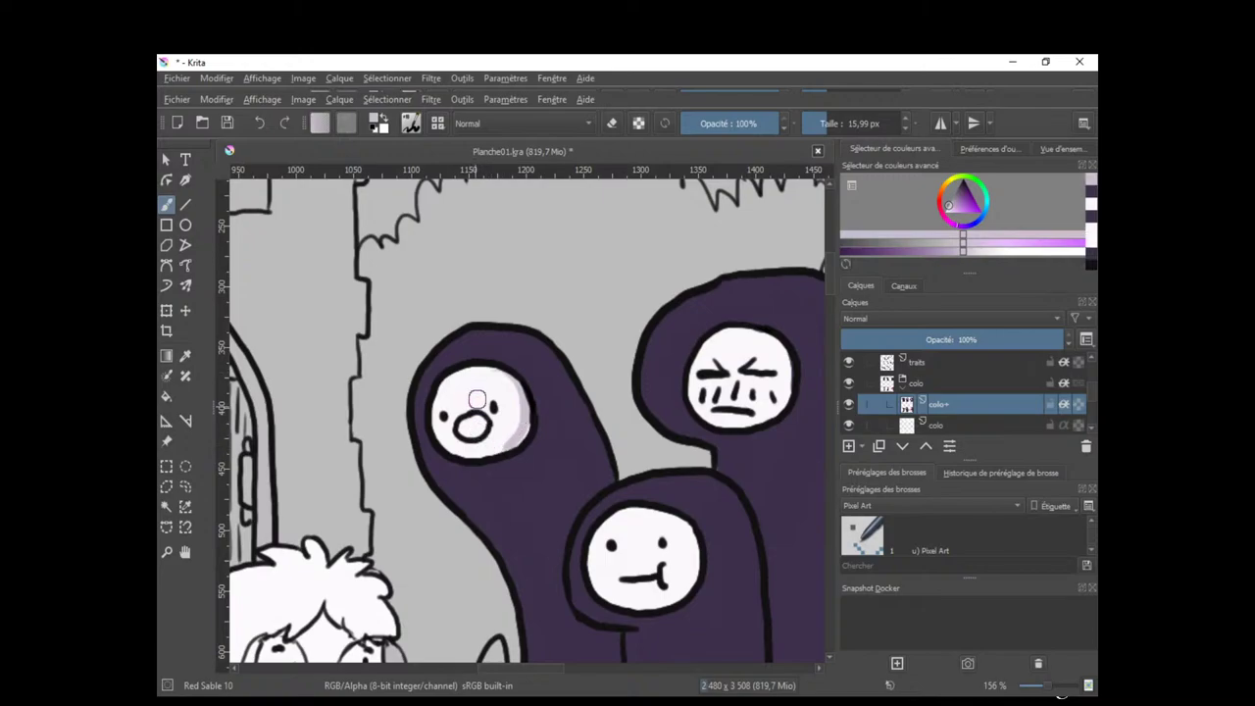
{"action": "key", "text": "ctrl+z"}
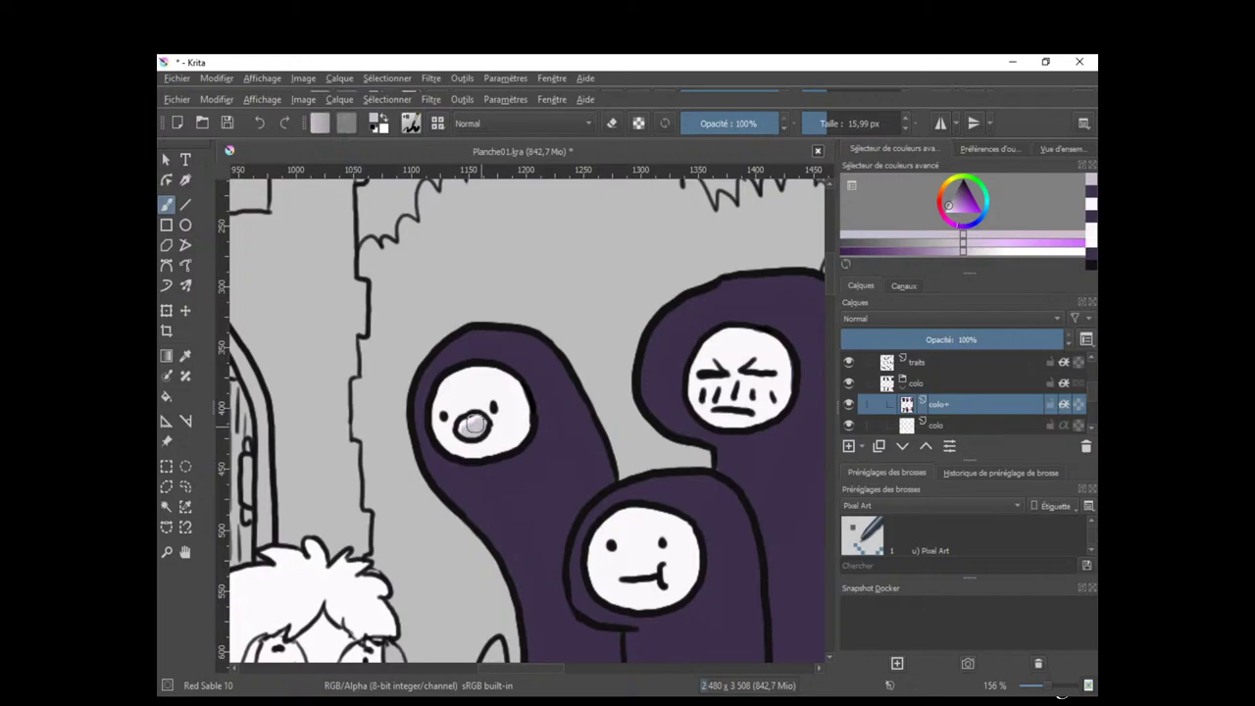
Erase the round mouth of the second panel's leftmost creature on the traits layer.
{"action": "left_click", "coordinate": [934, 360]}
{"action": "key", "text": "e"}
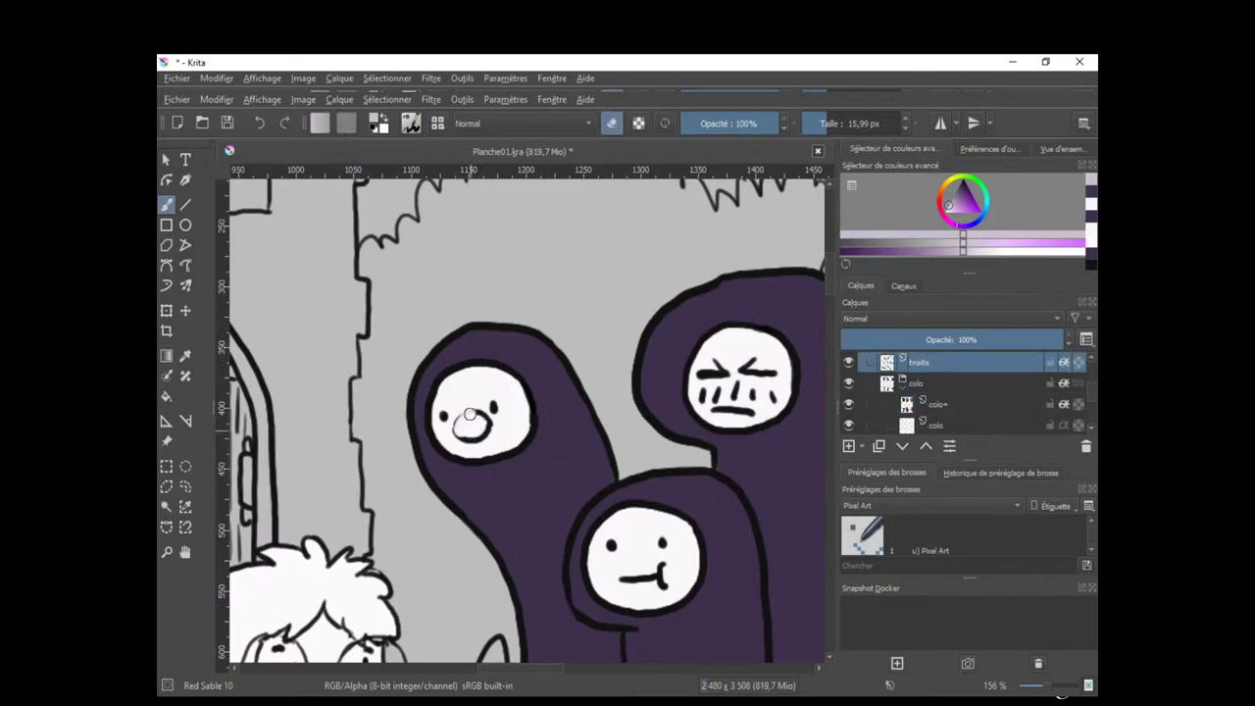
{"action": "left_click_drag", "start_coordinate": [468, 414], "coordinate": [480, 442]}
{"action": "key", "text": "e"}
Try a small oval mouth on the second panel's leftmost creature with a 9.92 px brush in sampled black, and undo it.
{"action": "key", "text": "d"}
{"action": "left_click_drag", "start_coordinate": [541, 369], "coordinate": [530, 369]}
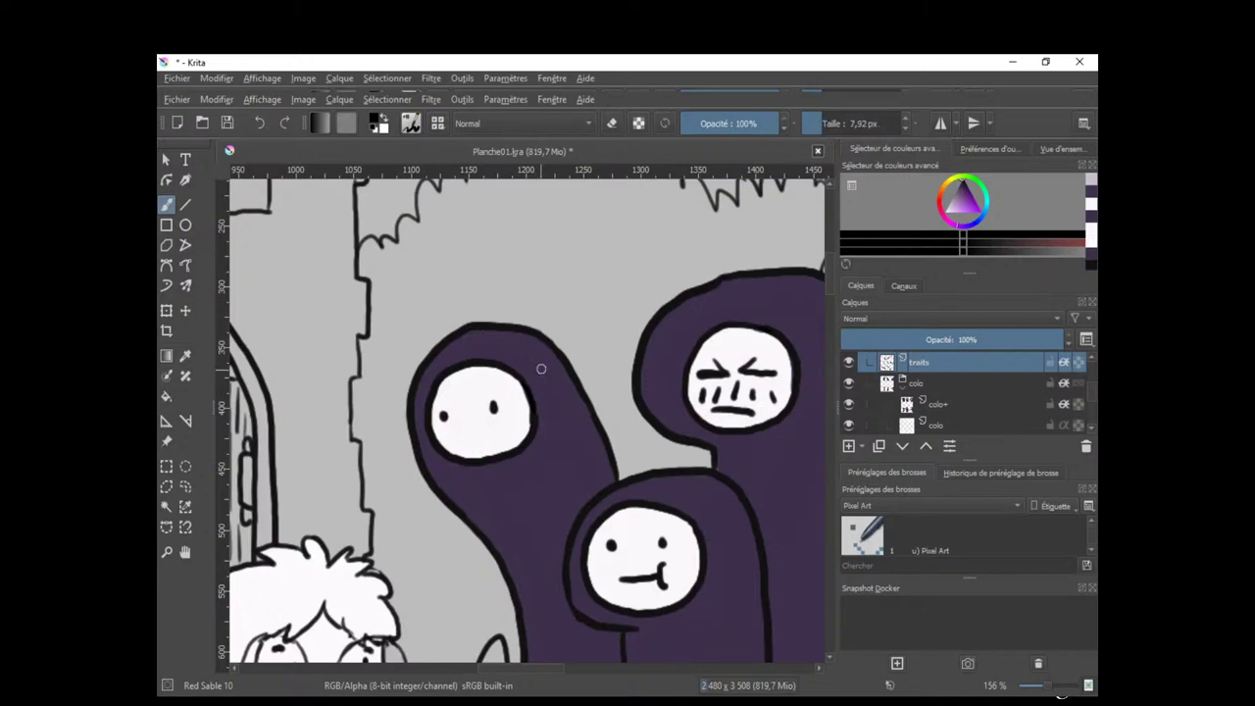
{"action": "left_click_drag", "start_coordinate": [505, 425], "coordinate": [398, 538]}
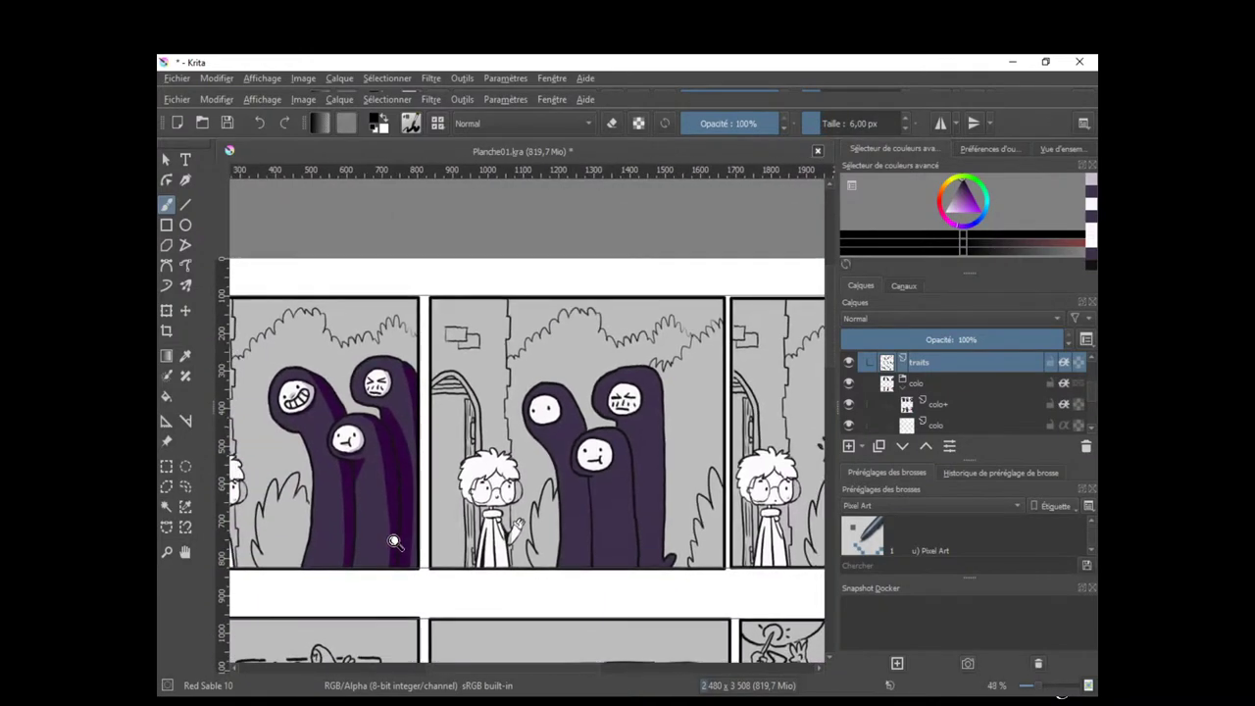
{"action": "scroll", "coordinate": [495, 403], "scroll_direction": "up", "scroll_amount": 4}
{"action": "left_click_drag", "start_coordinate": [475, 415], "coordinate": [473, 438]}
{"action": "key", "text": "ctrl+z"}
{"action": "left_click", "coordinate": [501, 408], "text": "ctrl"}
{"action": "key", "text": "ctrl+z"}
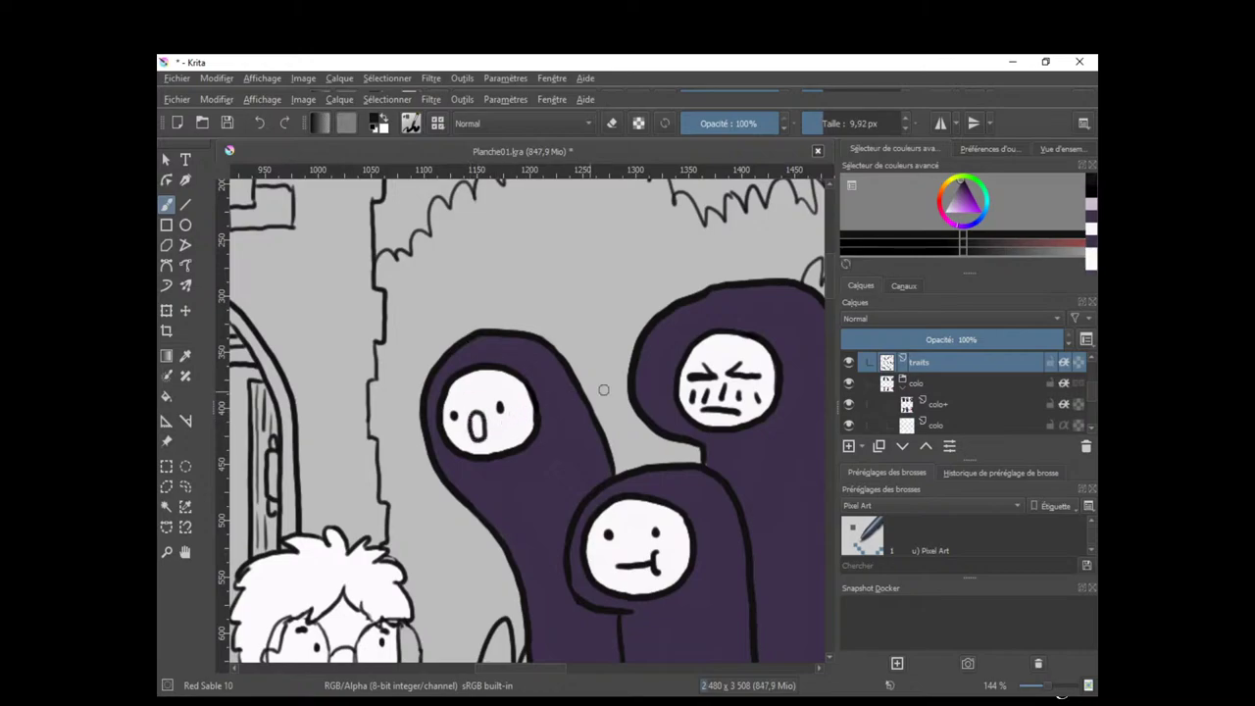
{"action": "mouse_move", "coordinate": [488, 509]}
{"action": "left_mouse_down"}
{"action": "mouse_move", "coordinate": [748, 516]}
{"action": "mouse_move", "coordinate": [762, 480]}
{"action": "mouse_move", "coordinate": [526, 507]}
{"action": "left_mouse_up"}
{"action": "key", "text": "ctrl+z"}
{"action": "key", "text": "ctrl+z"}
Try further mouth strokes between the leftmost creature's eyes and chin in the second panel, undoing each attempt.
{"action": "left_click_drag", "start_coordinate": [565, 402], "coordinate": [613, 383]}
{"action": "key", "text": "ctrl+z"}
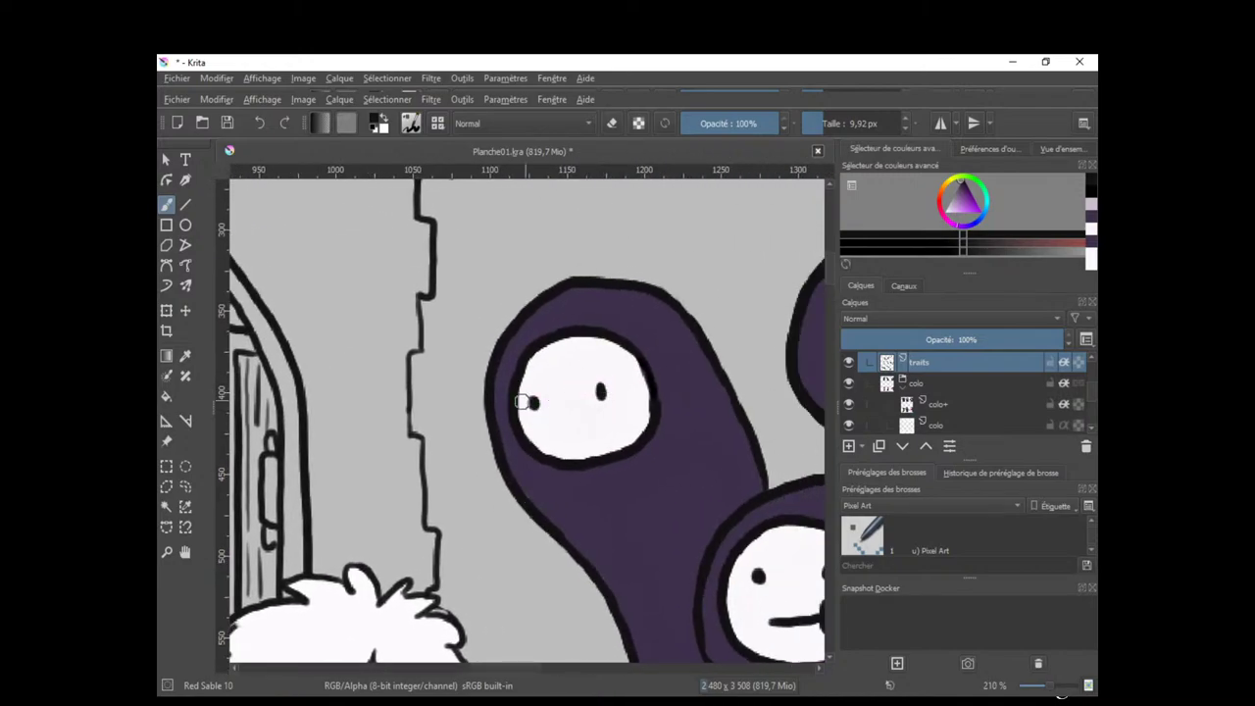
{"action": "mouse_move", "coordinate": [529, 403]}
{"action": "left_mouse_down"}
{"action": "mouse_move", "coordinate": [625, 387]}
{"action": "mouse_move", "coordinate": [557, 403]}
{"action": "mouse_move", "coordinate": [610, 404]}
{"action": "mouse_move", "coordinate": [566, 469]}
{"action": "left_mouse_up"}
{"action": "key", "text": "ctrl+z"}
{"action": "key", "text": "ctrl+z"}
{"action": "key", "text": "ctrl+z"}
{"action": "mouse_move", "coordinate": [555, 416]}
{"action": "left_mouse_down"}
{"action": "mouse_move", "coordinate": [566, 389]}
{"action": "mouse_move", "coordinate": [579, 404]}
{"action": "left_mouse_up"}
{"action": "key", "text": "ctrl+z"}
{"action": "left_click_drag", "start_coordinate": [556, 402], "coordinate": [576, 399]}
{"action": "key", "text": "ctrl+z"}
Remove the leftmost creature's elongated right eye in the second panel and redraw it as a dot with a 7.99 px brush in sampled black.
{"action": "key", "text": "bracketleft"}
{"action": "key", "text": "bracketleft"}
{"action": "key", "text": "x"}
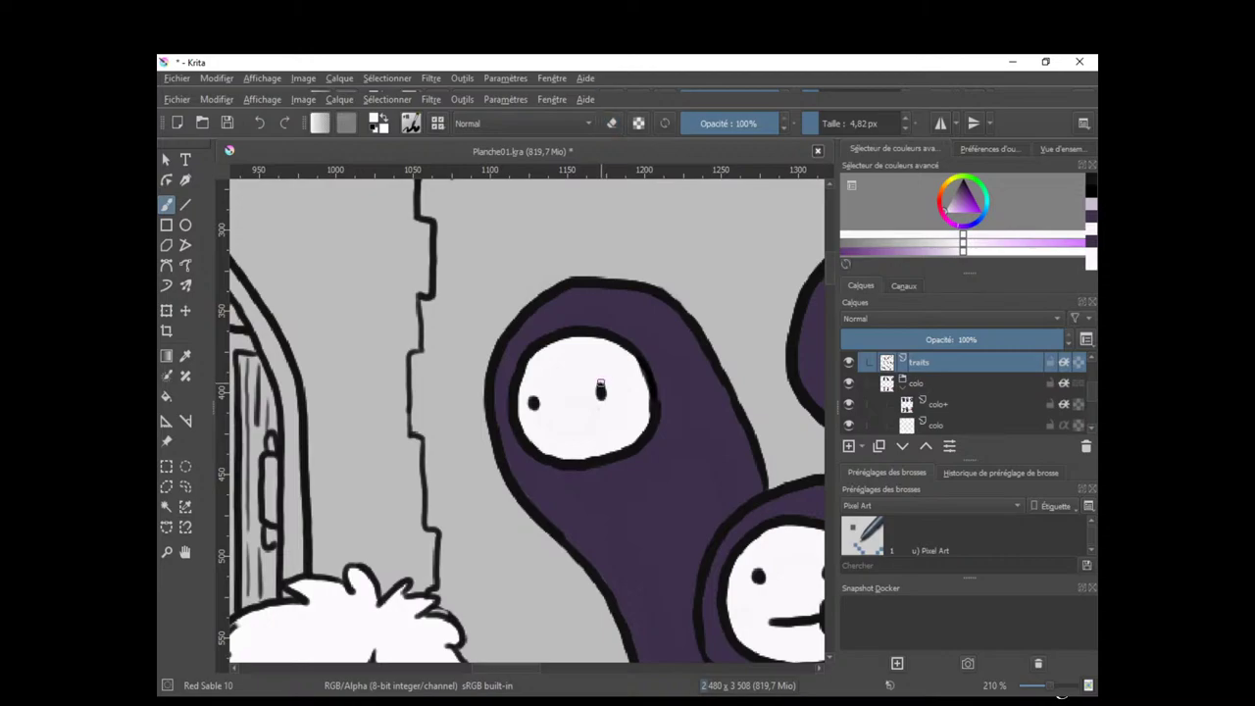
{"action": "left_click", "coordinate": [603, 384]}
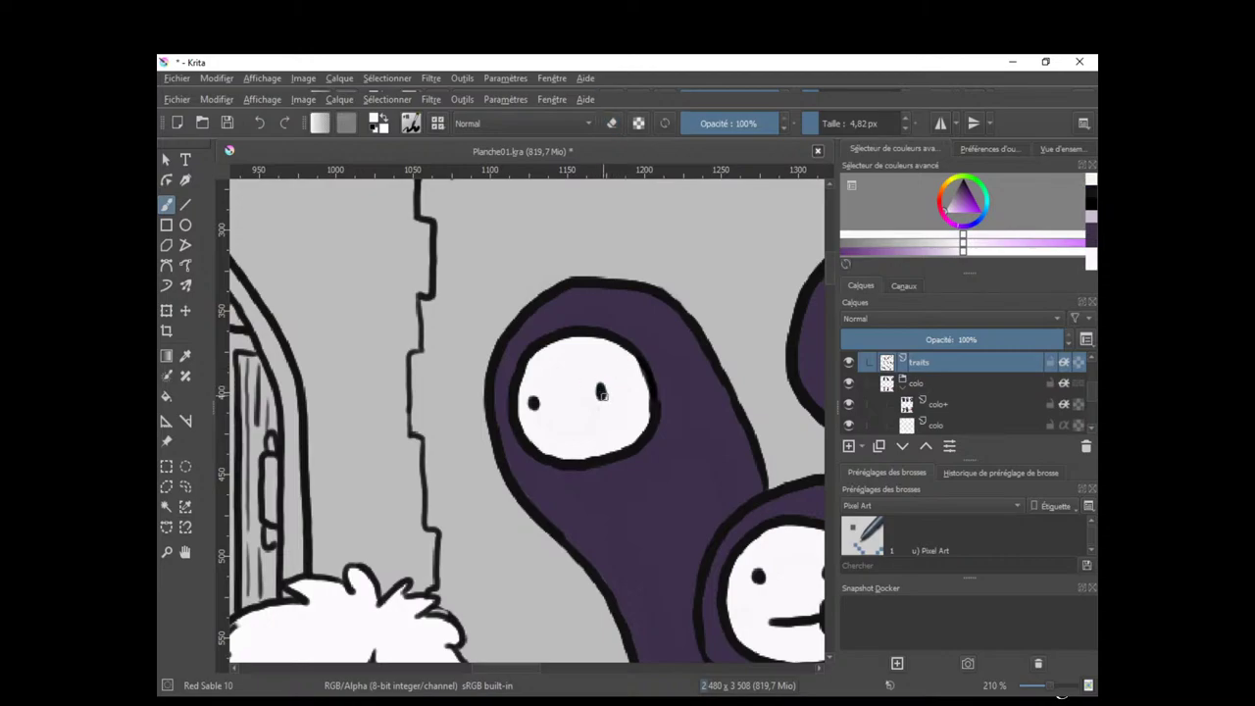
{"action": "key", "text": "e"}
{"action": "left_click", "coordinate": [535, 402], "text": "ctrl"}
{"action": "left_click_drag", "start_coordinate": [608, 385], "coordinate": [610, 395]}
{"action": "key", "text": "ctrl+z"}
{"action": "left_click", "coordinate": [605, 390]}
{"action": "key", "text": "ctrl+z"}
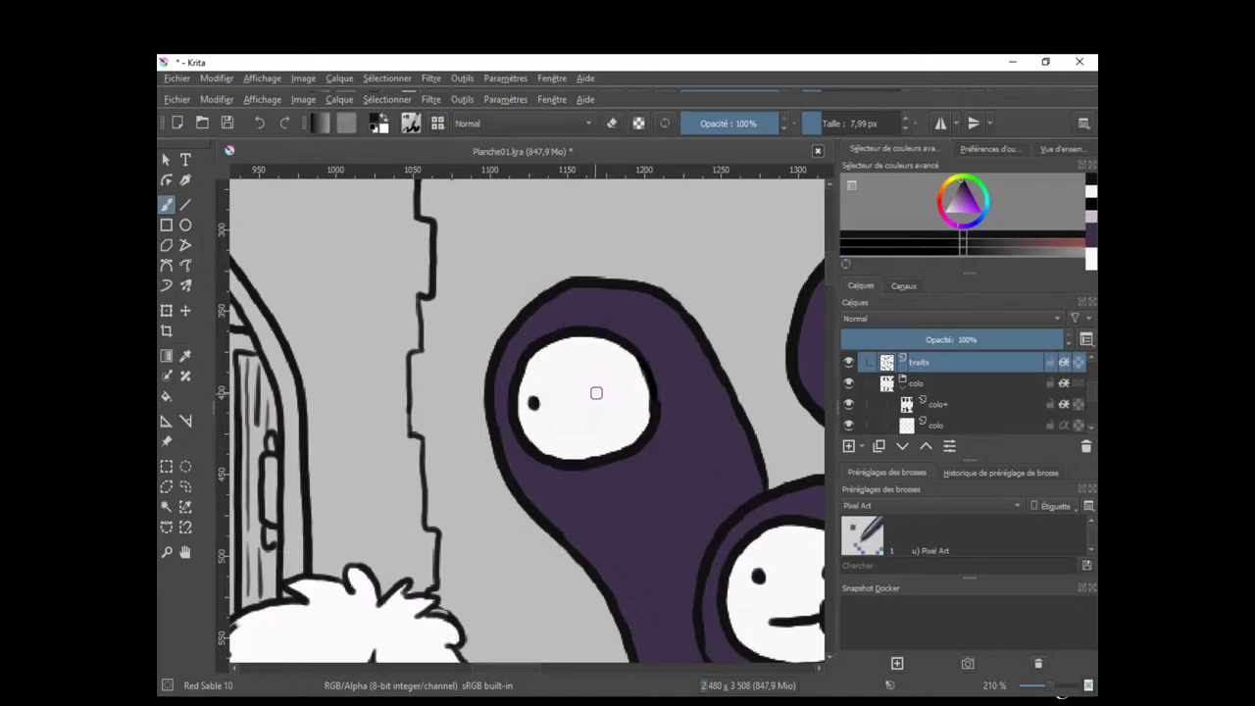
{"action": "left_click", "coordinate": [604, 394]}
Erase the small smiling mouth of the second panel's leftmost creature on the traits layer.
{"action": "scroll", "coordinate": [540, 490], "scroll_direction": "down", "scroll_amount": 5}
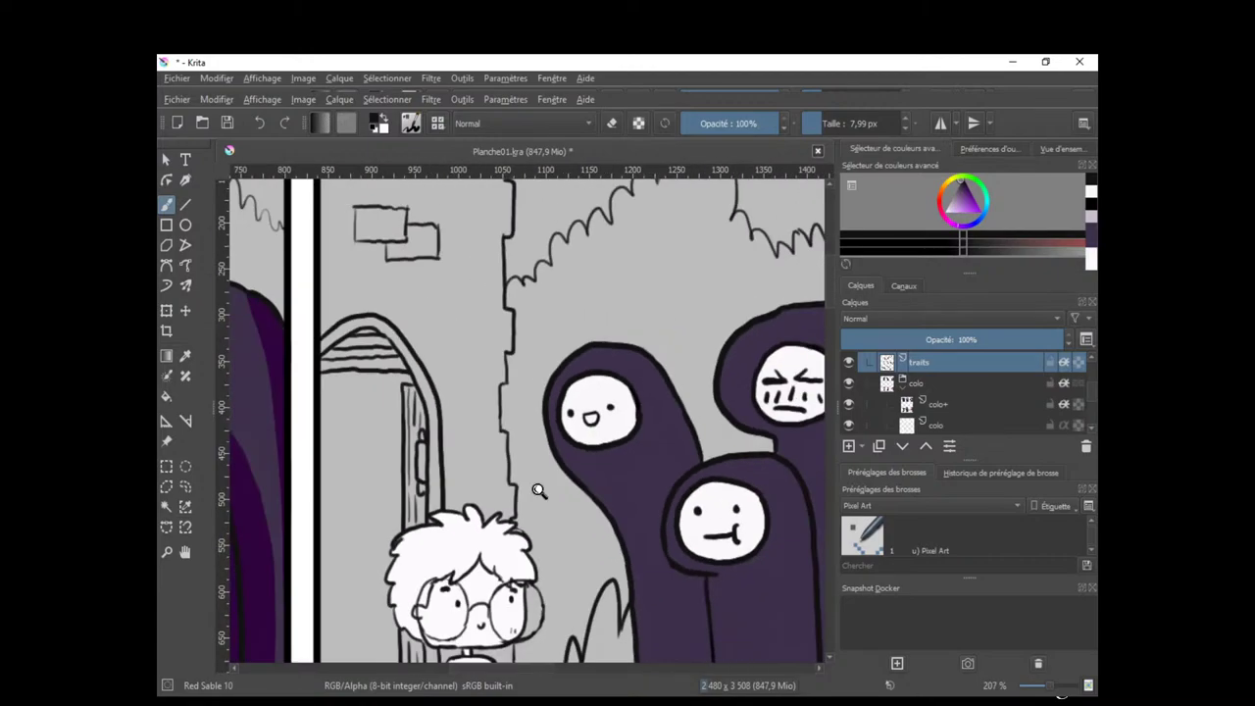
{"action": "scroll", "coordinate": [526, 497], "scroll_direction": "up", "scroll_amount": 2}
{"action": "scroll", "coordinate": [582, 416], "scroll_direction": "up", "scroll_amount": 1}
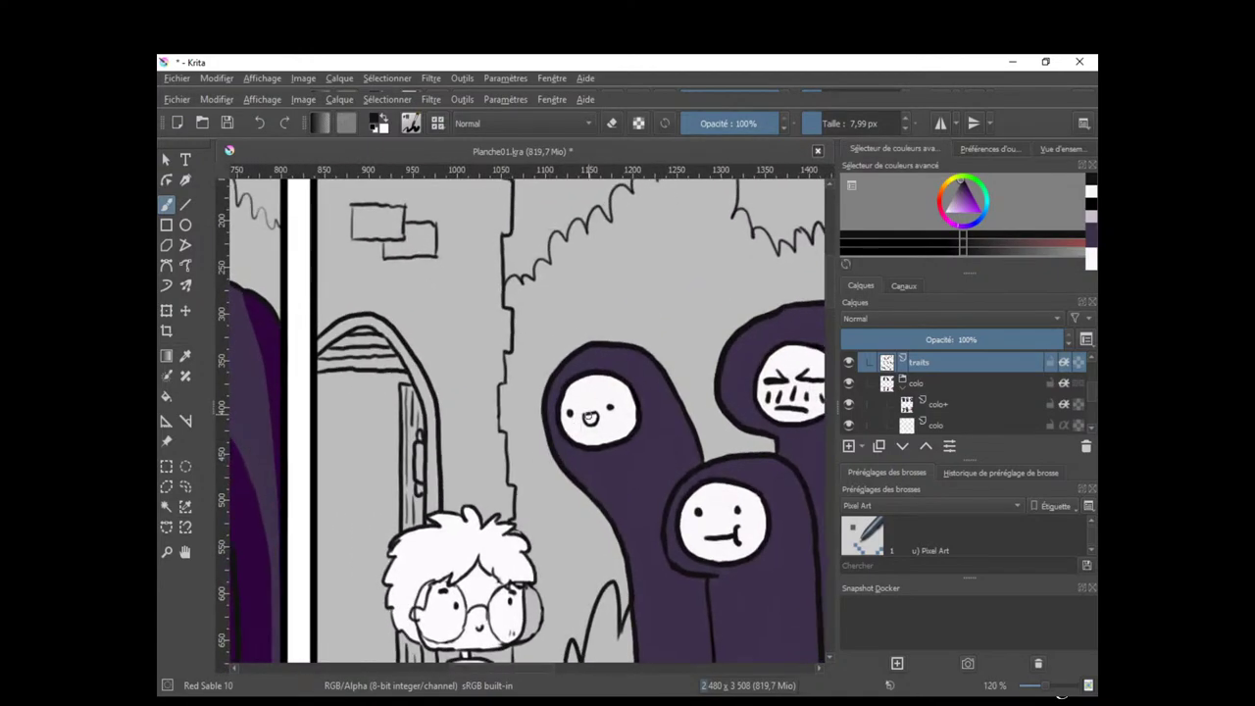
{"action": "key", "text": "e"}
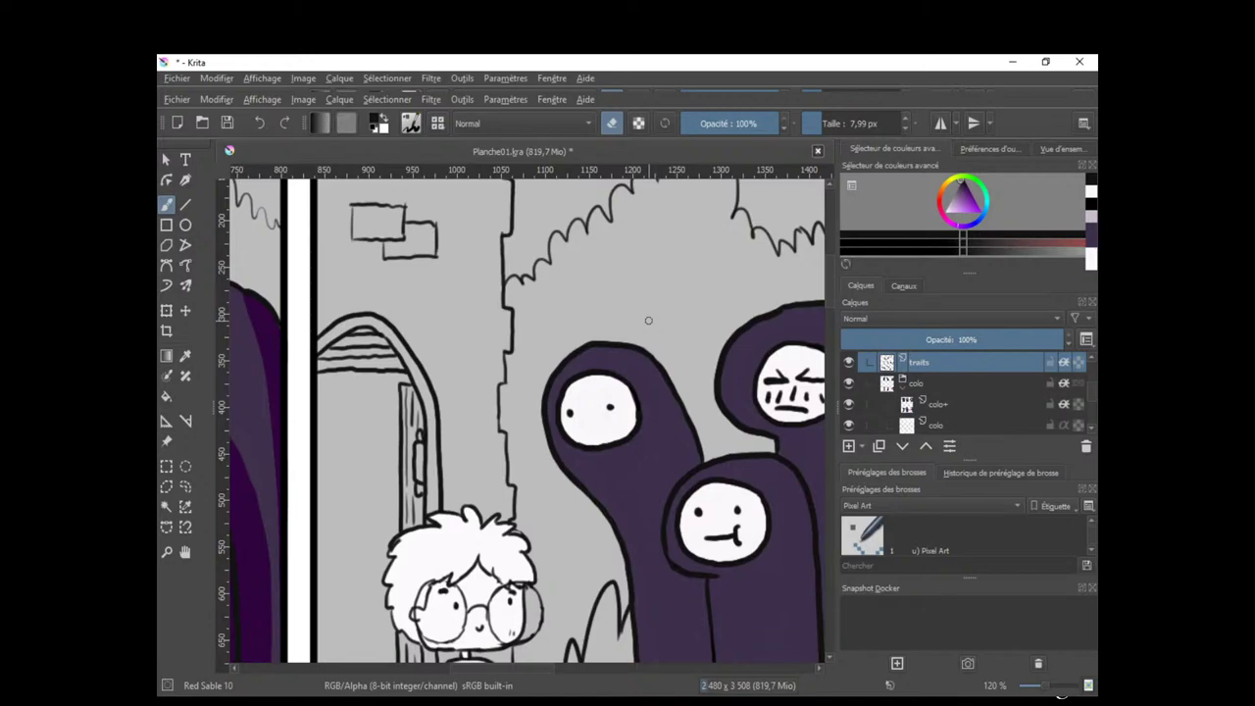
{"action": "mouse_move", "coordinate": [604, 416]}
{"action": "left_mouse_down"}
{"action": "mouse_move", "coordinate": [619, 415]}
{"action": "mouse_move", "coordinate": [600, 411]}
{"action": "left_mouse_up"}
Try a wider slanted grin on the second panel's leftmost creature with a 10.88 px brush, and erase it.
{"action": "key", "text": "e"}
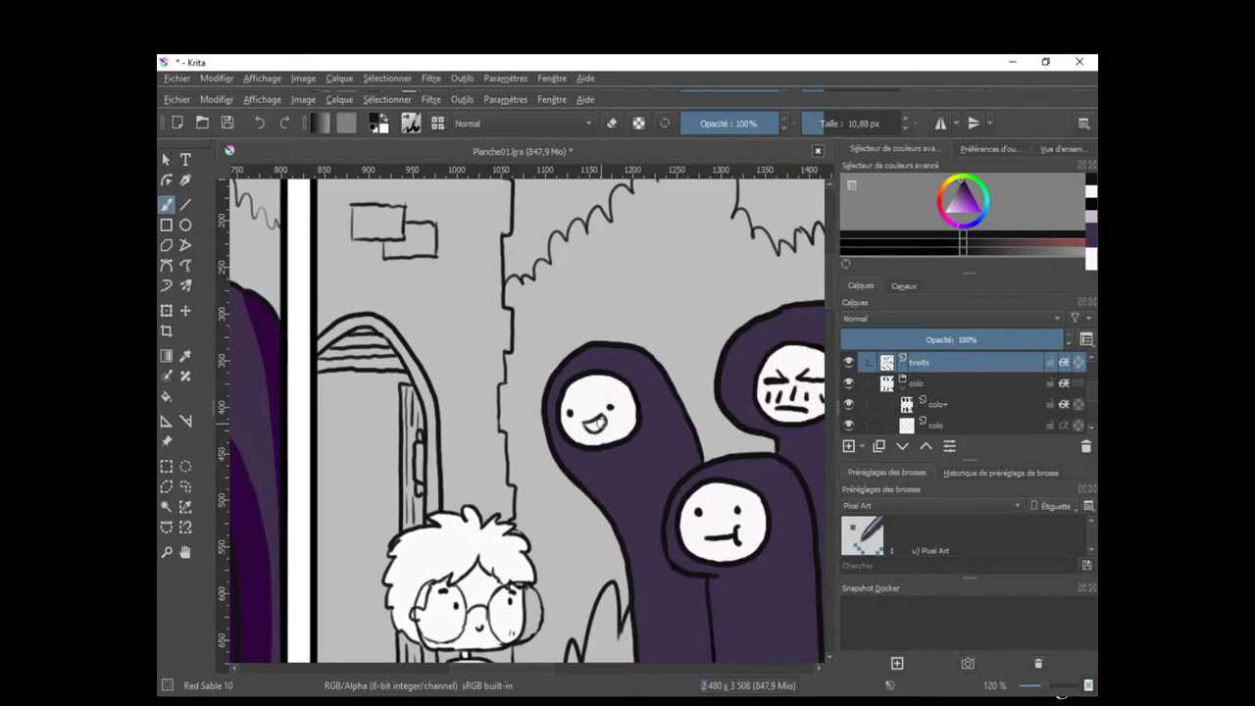
{"action": "key", "text": "e"}
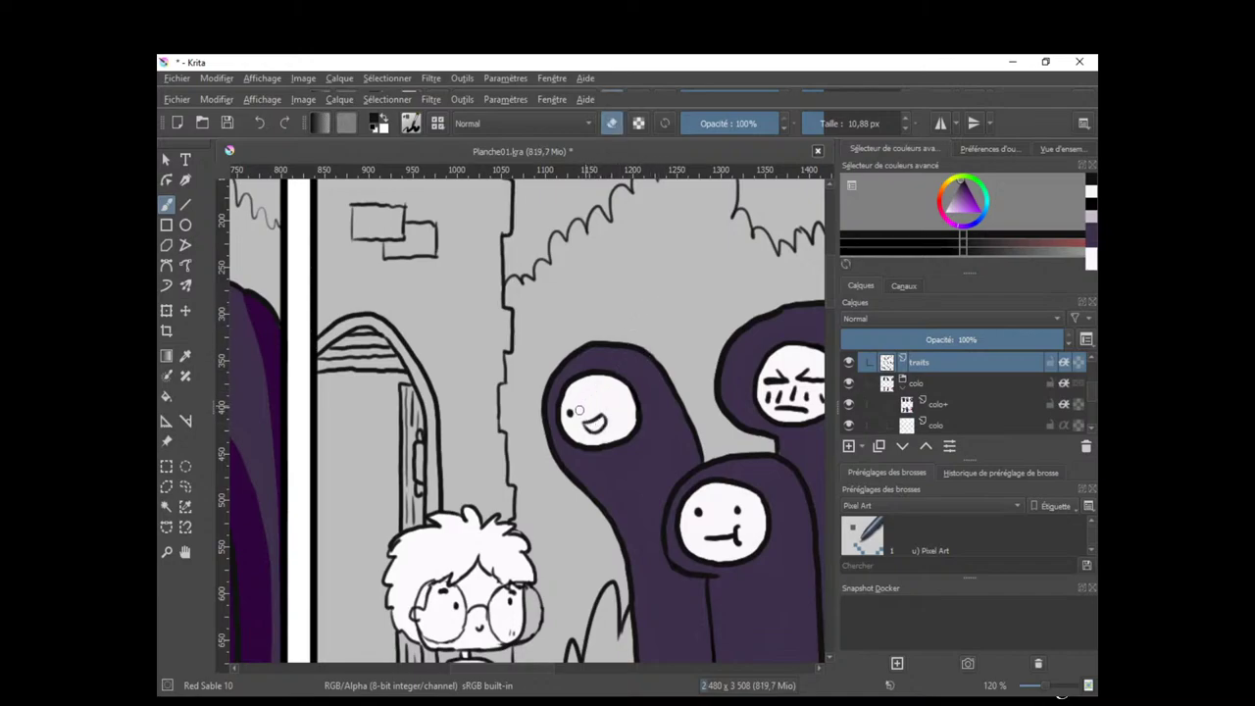
{"action": "key", "text": "e"}
{"action": "key", "text": "e"}
{"action": "left_click_drag", "start_coordinate": [608, 442], "coordinate": [578, 461]}
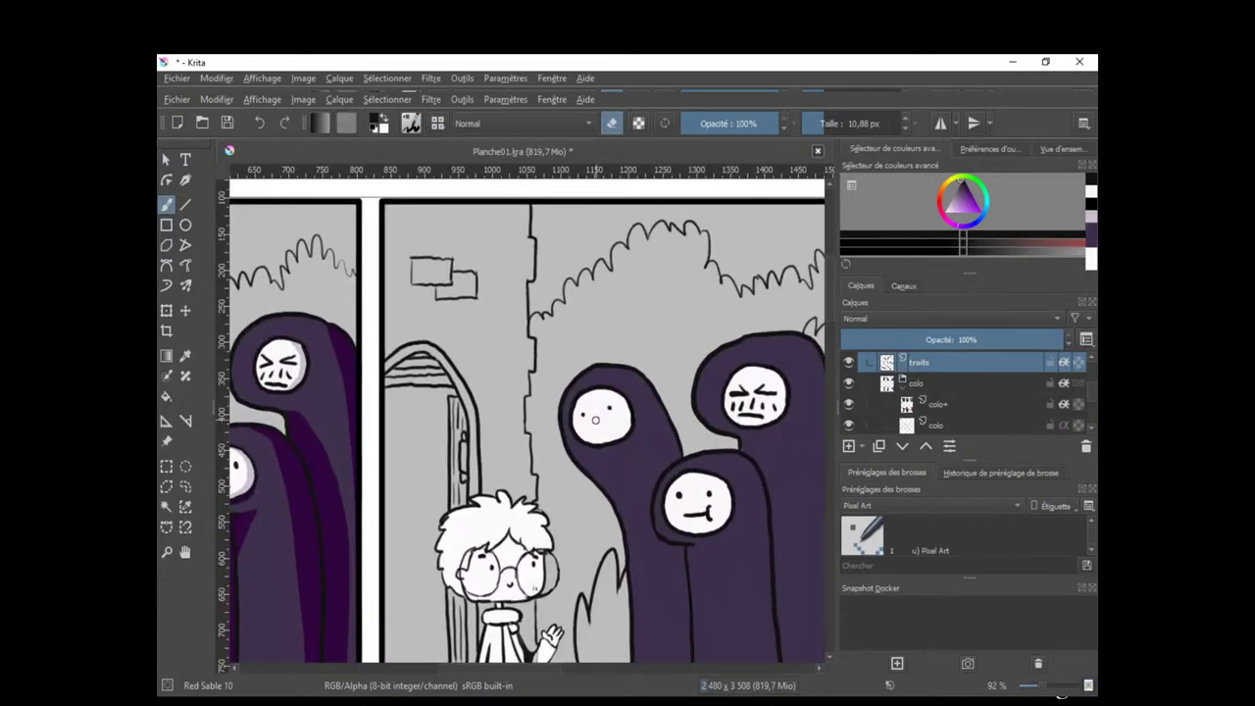
Draw a tall, slanted open mouth with a black interior on the second panel's leftmost creature using the 10.88 px brush.
{"action": "key", "text": "e"}
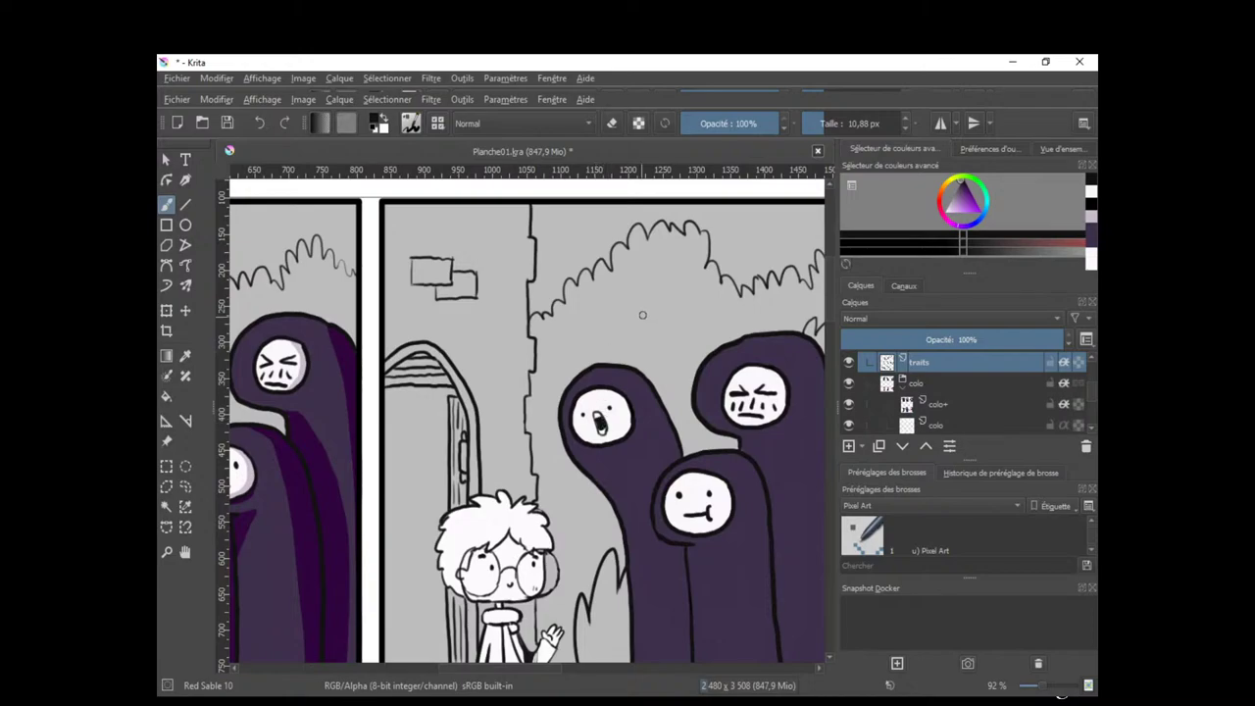
{"action": "left_click_drag", "start_coordinate": [609, 338], "coordinate": [599, 320]}
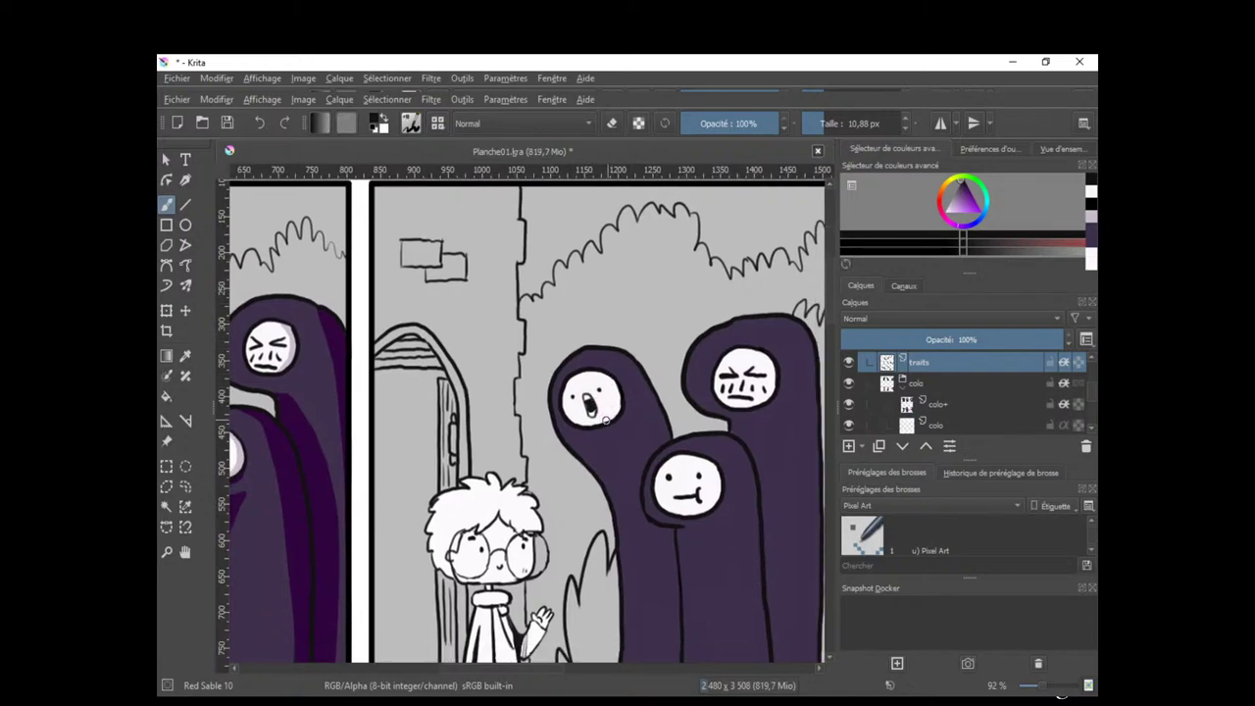
{"action": "scroll", "coordinate": [600, 392], "scroll_direction": "up", "scroll_amount": 5}
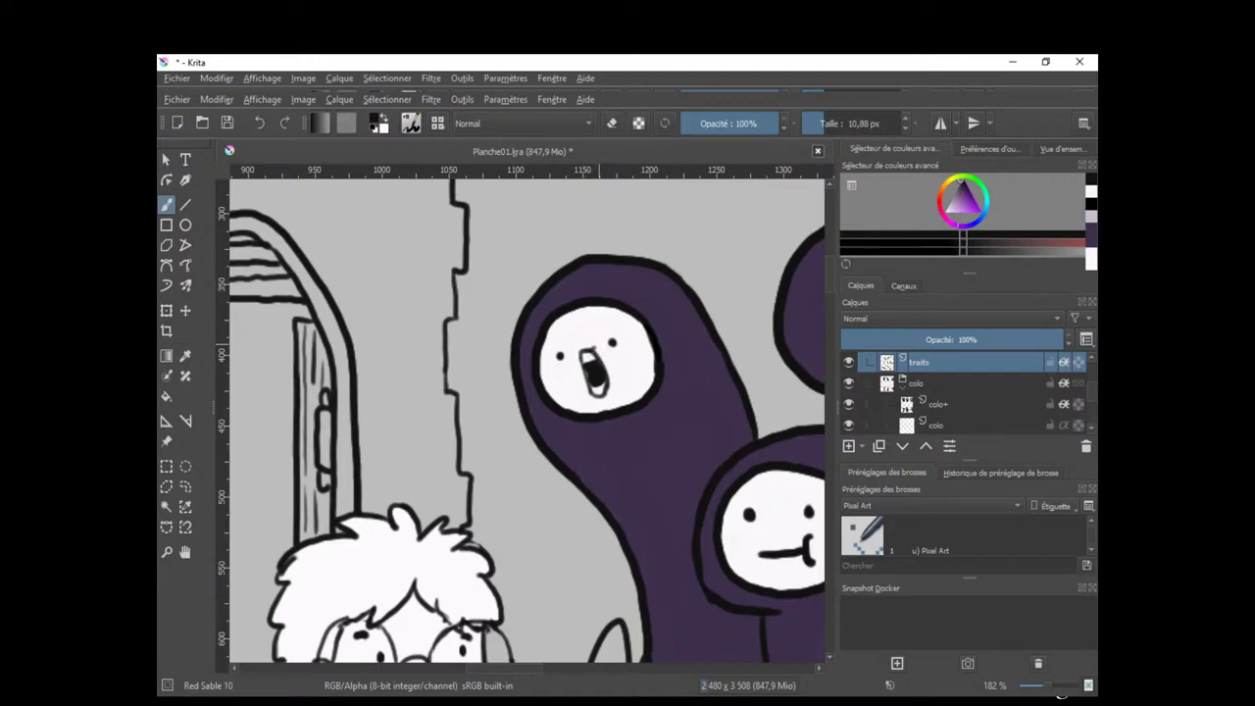
Refine the open mouth's upper outline and white teeth with a 5.93 px brush, alternating black and white and erasing stray edges.
{"action": "key", "text": "bracketleft"}
{"action": "key", "text": "bracketleft"}
{"action": "left_click_drag", "start_coordinate": [585, 353], "coordinate": [598, 356]}
{"action": "key", "text": "x"}
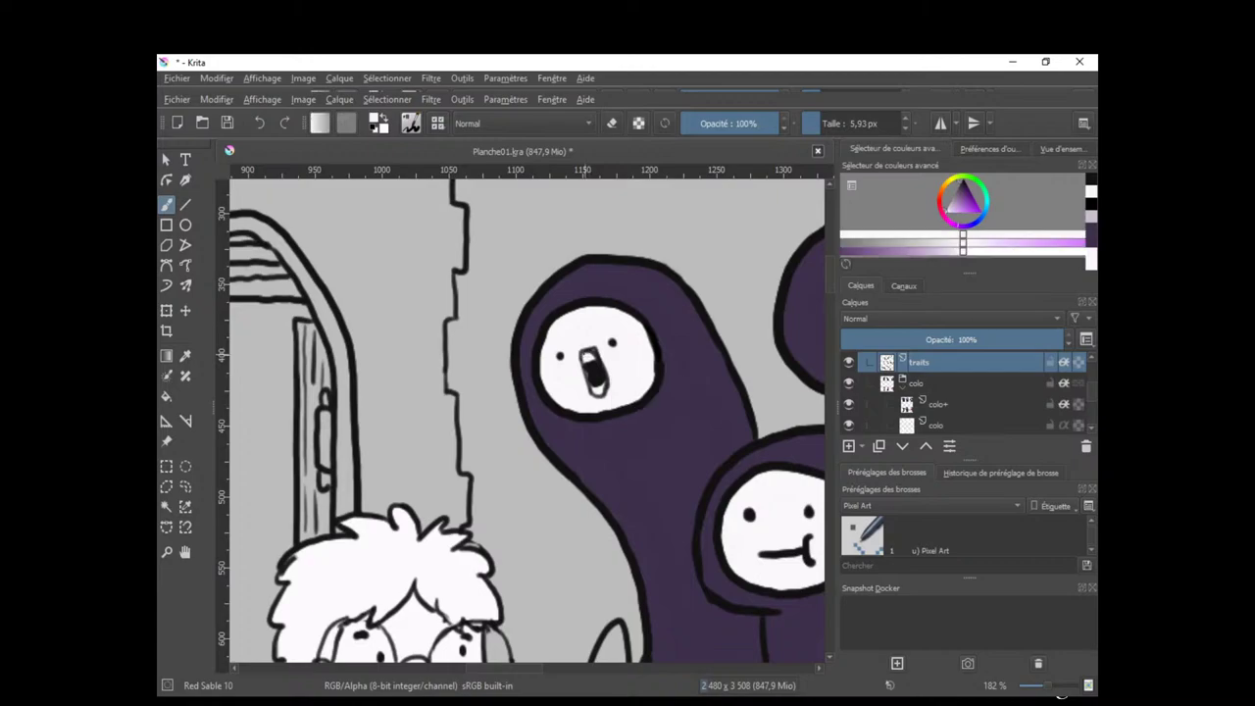
{"action": "left_click_drag", "start_coordinate": [592, 354], "coordinate": [595, 357]}
{"action": "left_click", "coordinate": [598, 370], "text": "ctrl"}
{"action": "left_click_drag", "start_coordinate": [596, 356], "coordinate": [591, 347]}
{"action": "key", "text": "x"}
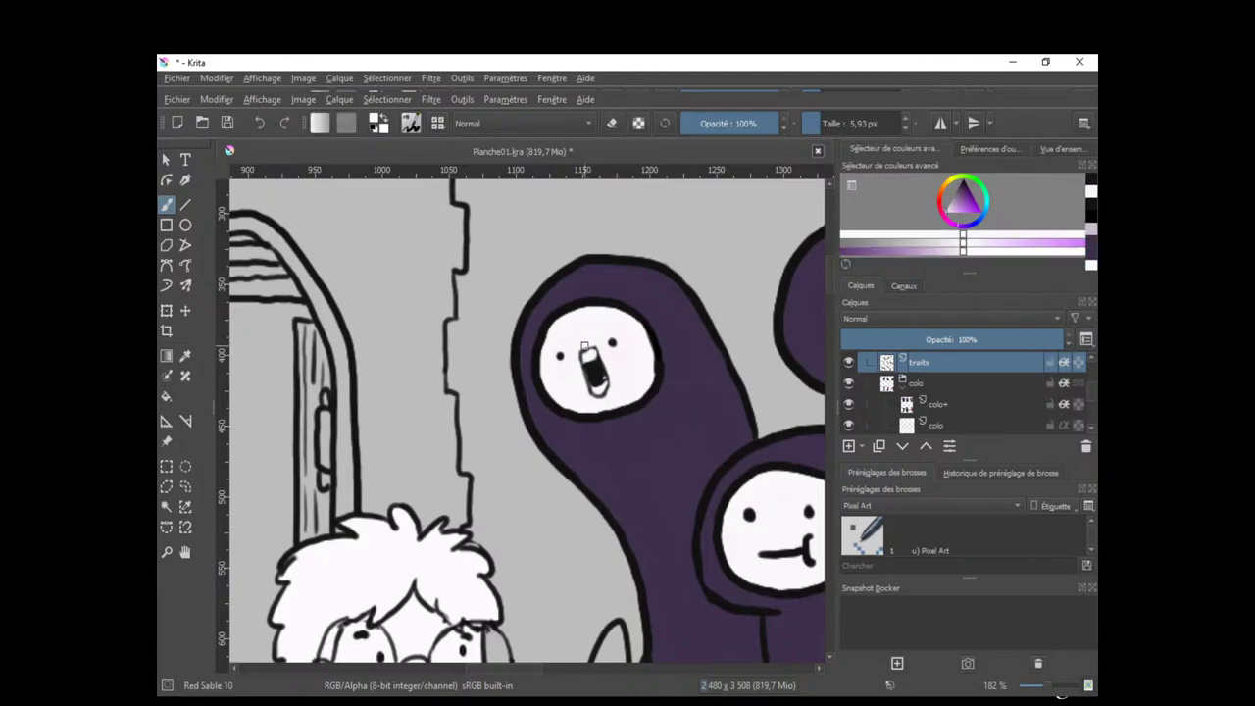
{"action": "key", "text": "e"}
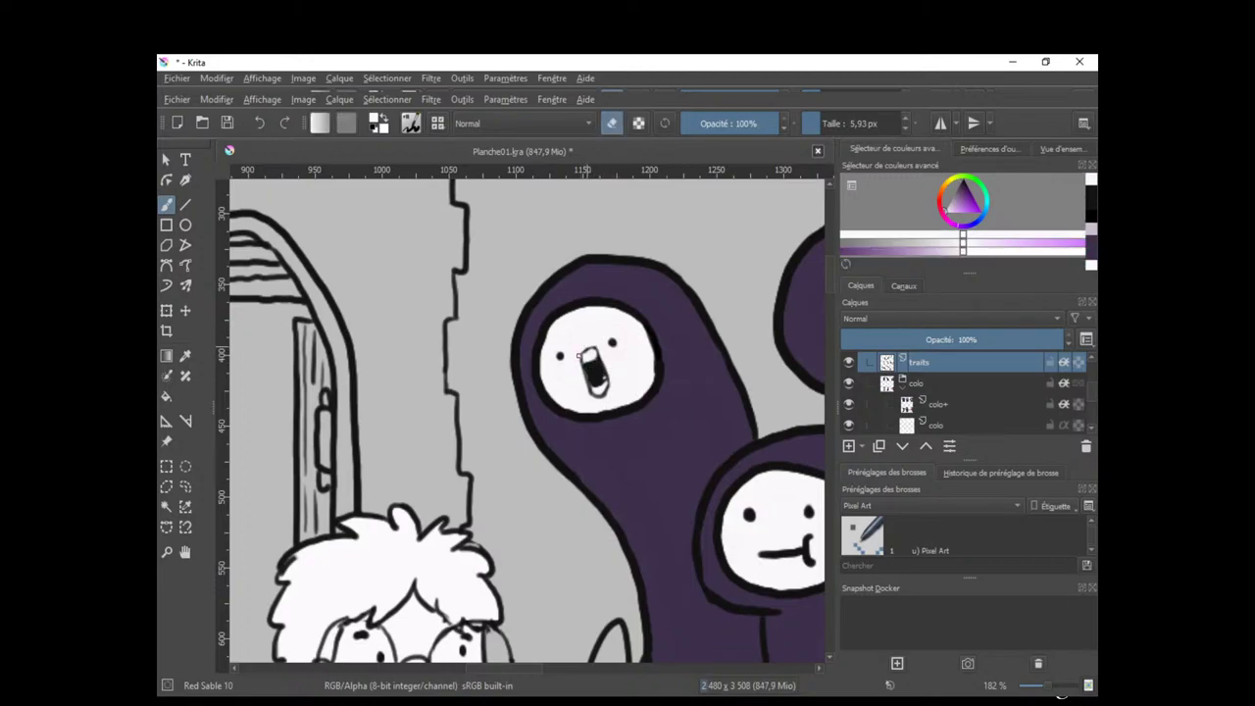
{"action": "left_click", "coordinate": [594, 369], "text": "ctrl"}
{"action": "mouse_move", "coordinate": [581, 355]}
{"action": "left_mouse_down"}
{"action": "mouse_move", "coordinate": [607, 376]}
{"action": "mouse_move", "coordinate": [591, 377]}
{"action": "mouse_move", "coordinate": [601, 341]}
{"action": "mouse_move", "coordinate": [585, 324]}
{"action": "mouse_move", "coordinate": [592, 384]}
{"action": "left_mouse_up"}
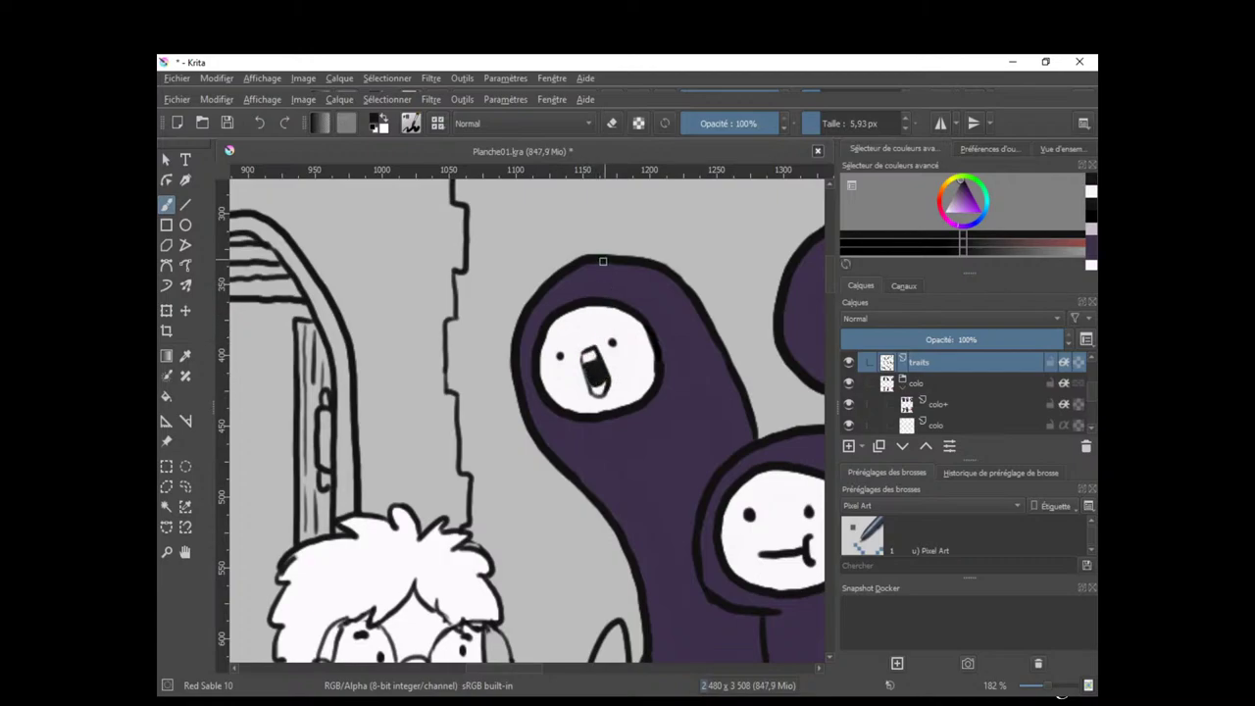
Erase the right eye of the second panel's leftmost creature and redraw it as a small dot slightly higher.
{"action": "key", "text": "e"}
{"action": "left_click_drag", "start_coordinate": [614, 338], "coordinate": [612, 337]}
{"action": "key", "text": "e"}
Select the eyes and mouth of the second panel's leftmost creature with a freehand outline, move them slightly lower, and deselect.
{"action": "left_click", "coordinate": [186, 486]}
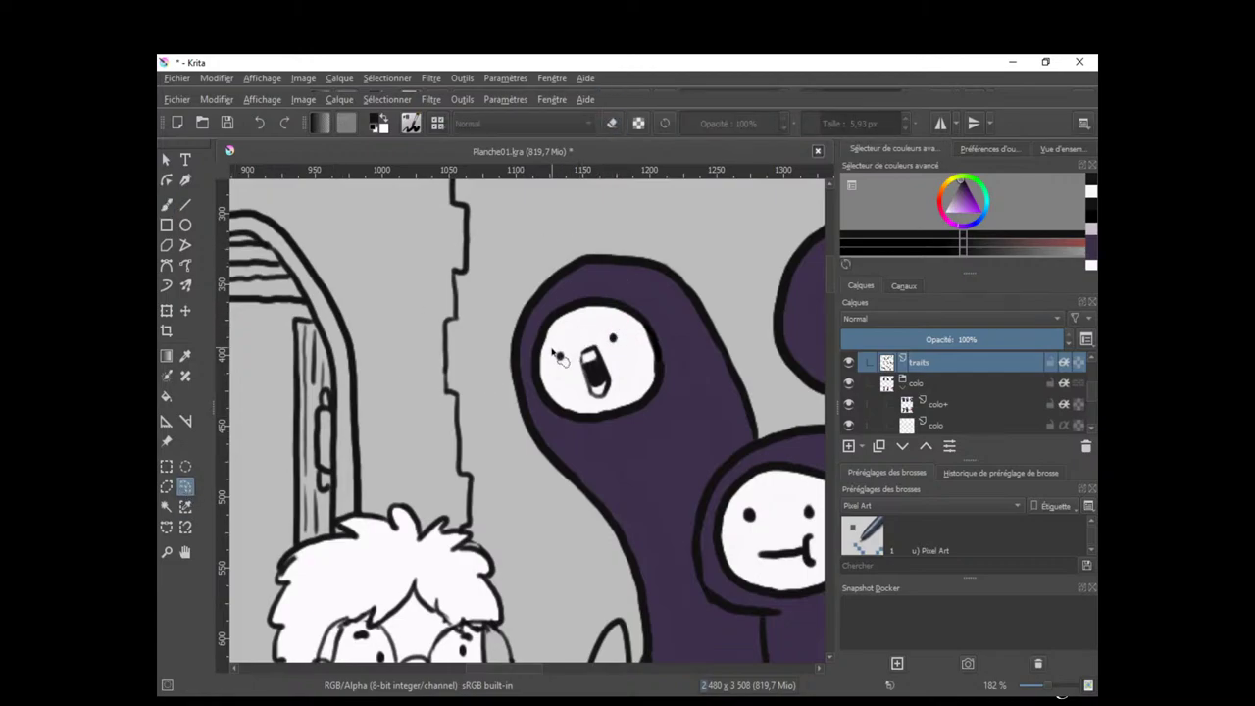
{"action": "mouse_move", "coordinate": [559, 358]}
{"action": "left_mouse_down"}
{"action": "mouse_move", "coordinate": [642, 348]}
{"action": "mouse_move", "coordinate": [608, 411]}
{"action": "mouse_move", "coordinate": [549, 377]}
{"action": "mouse_move", "coordinate": [557, 355]}
{"action": "mouse_move", "coordinate": [603, 382]}
{"action": "left_mouse_up"}
{"action": "key", "text": "ctrl+t"}
{"action": "key", "text": "Escape"}
{"action": "key", "text": "ctrl+shift+a"}
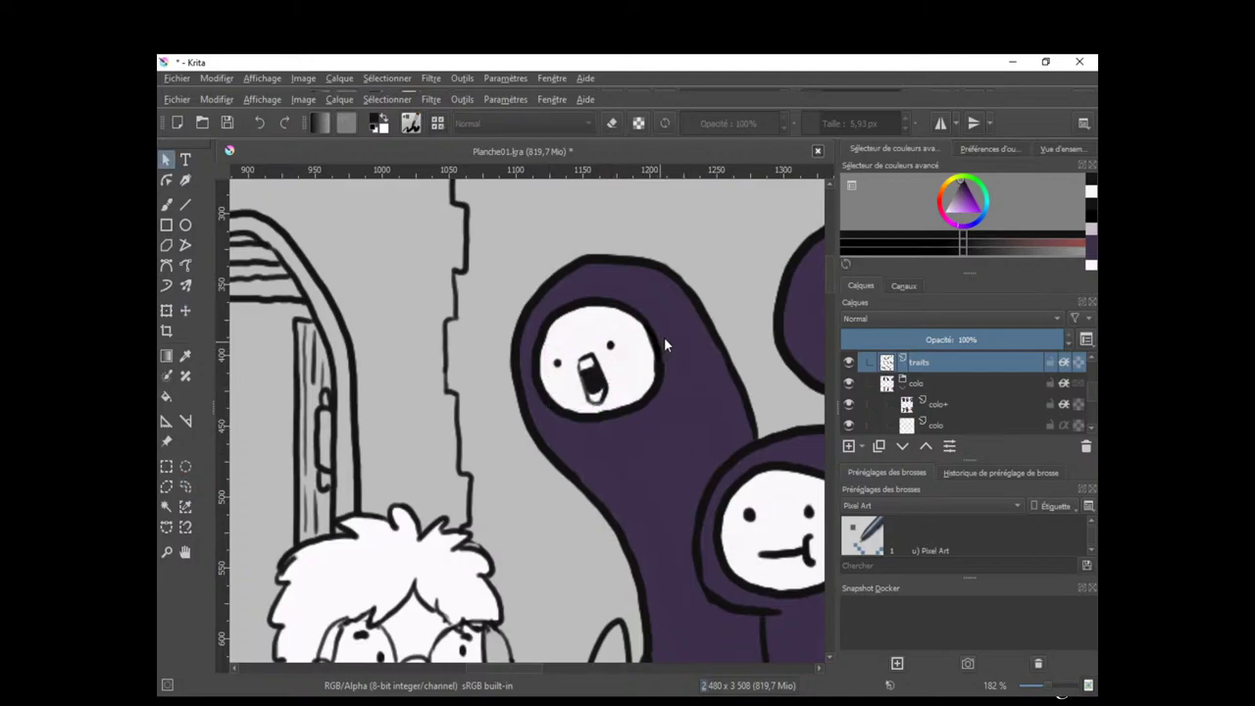
Activate the colo layer for the brush and sample the pale lilac face shadow from the first panel's creatures.
{"action": "left_click_drag", "start_coordinate": [678, 427], "coordinate": [690, 510]}
{"action": "scroll", "coordinate": [691, 509], "scroll_direction": "down", "scroll_amount": 2}
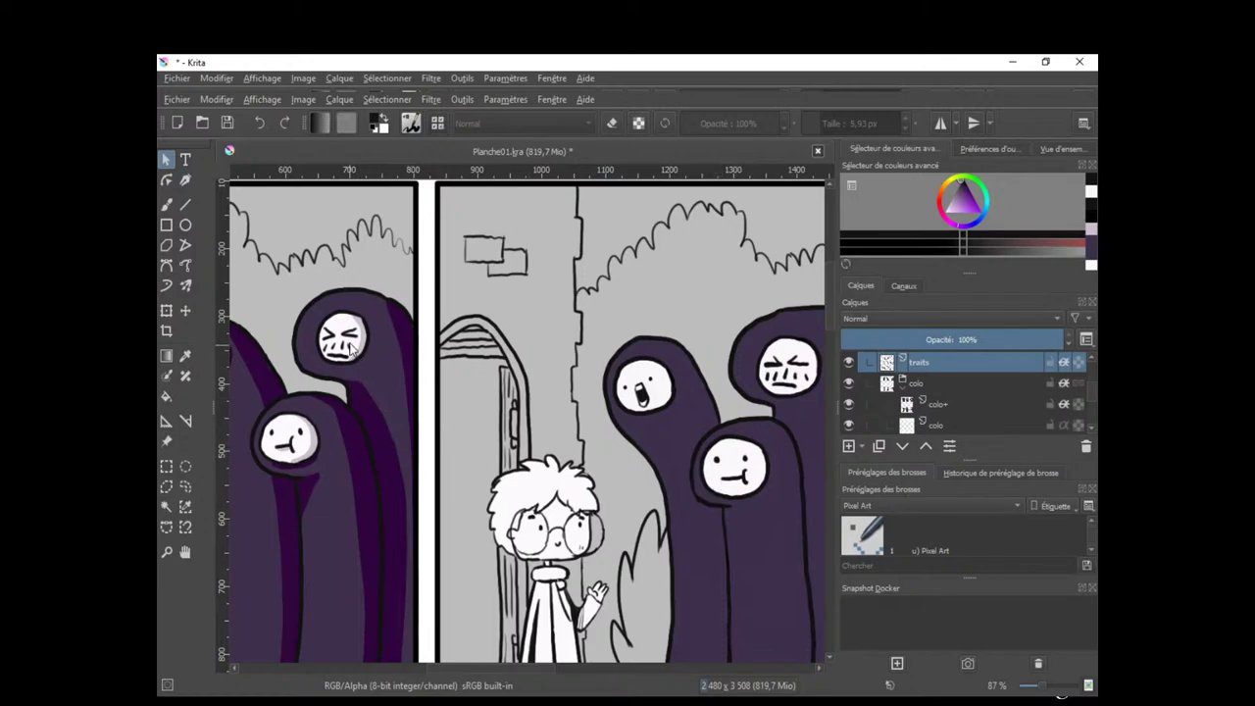
{"action": "key", "text": "b"}
{"action": "left_click", "coordinate": [974, 425]}
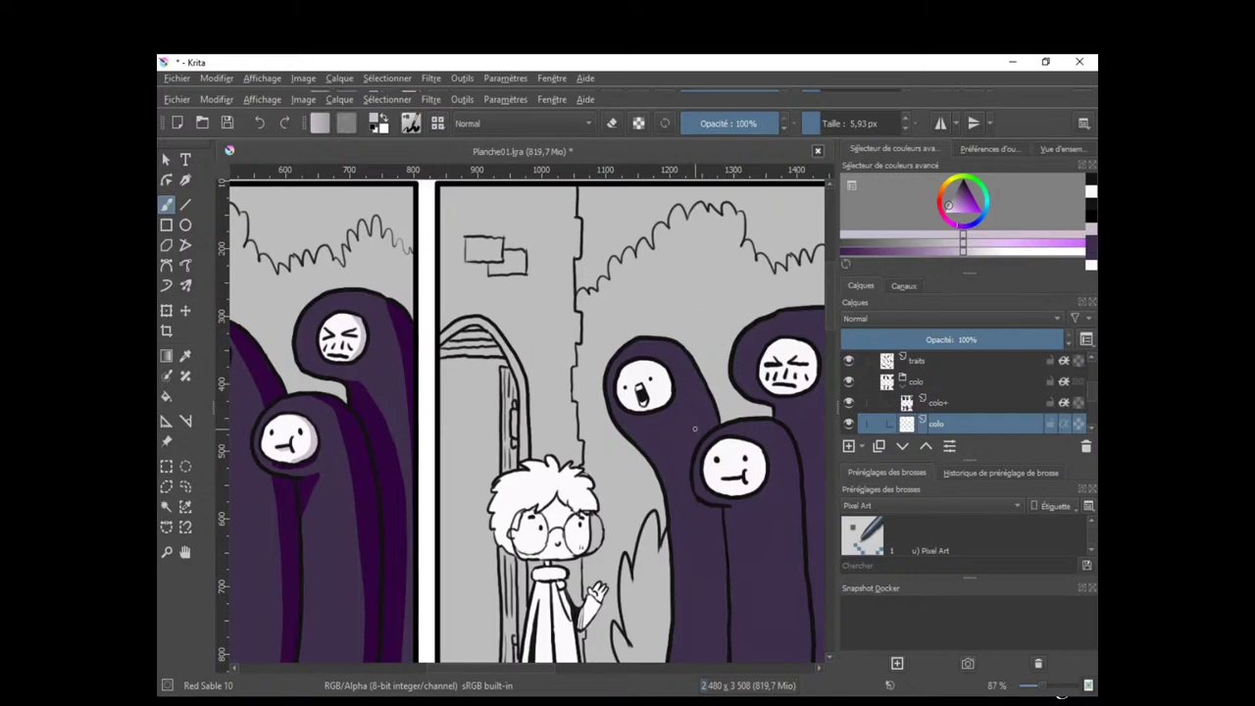
Examine the face and body shading of the finished creatures in the lower panels, including the one holding the red creature.
{"action": "left_click_drag", "start_coordinate": [706, 471], "coordinate": [670, 487]}
{"action": "left_click_drag", "start_coordinate": [663, 539], "coordinate": [680, 346]}
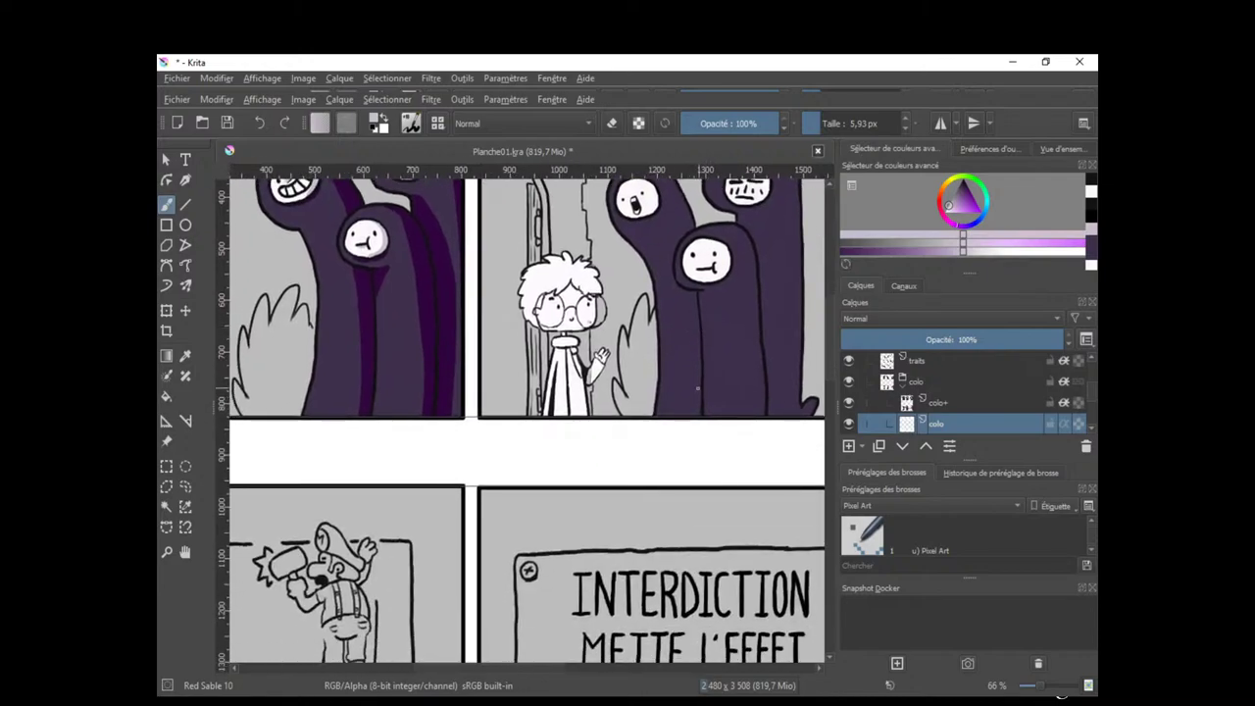
{"action": "scroll", "coordinate": [698, 388], "scroll_direction": "down", "scroll_amount": 2}
{"action": "scroll", "coordinate": [686, 422], "scroll_direction": "down", "scroll_amount": 3}
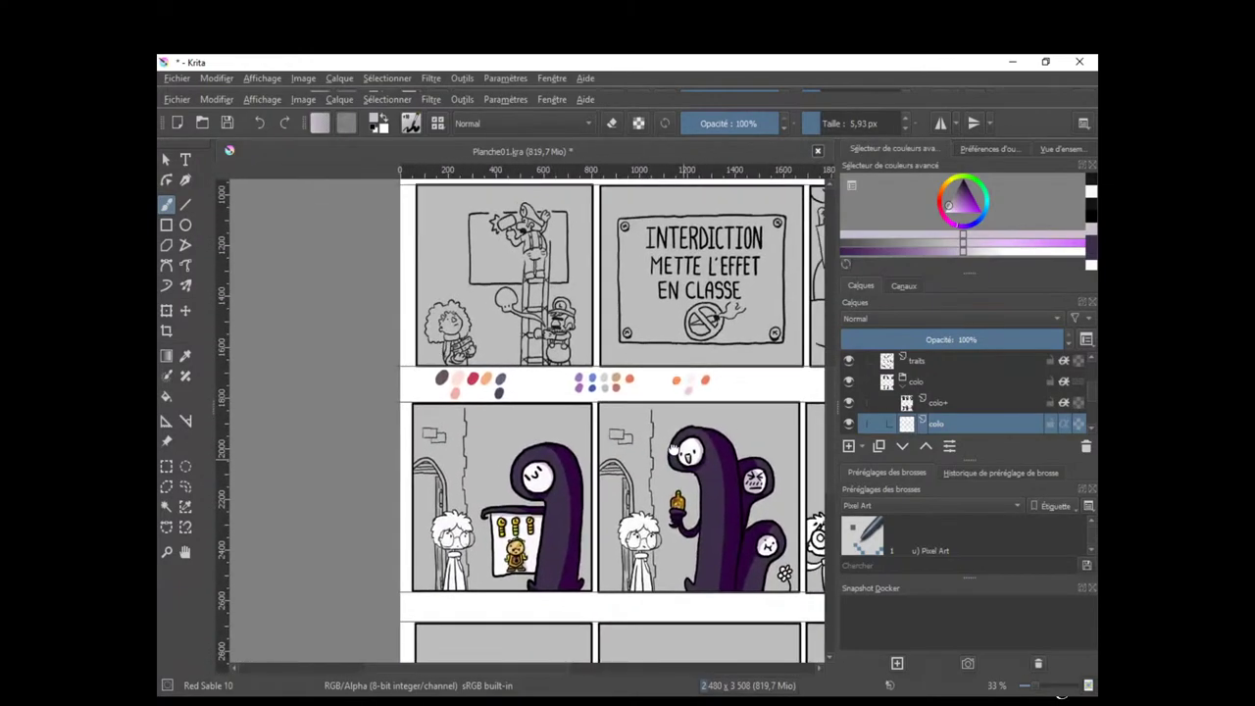
{"action": "left_click_drag", "start_coordinate": [672, 449], "coordinate": [664, 355]}
{"action": "left_click_drag", "start_coordinate": [610, 357], "coordinate": [634, 340]}
{"action": "left_click_drag", "start_coordinate": [749, 490], "coordinate": [567, 456]}
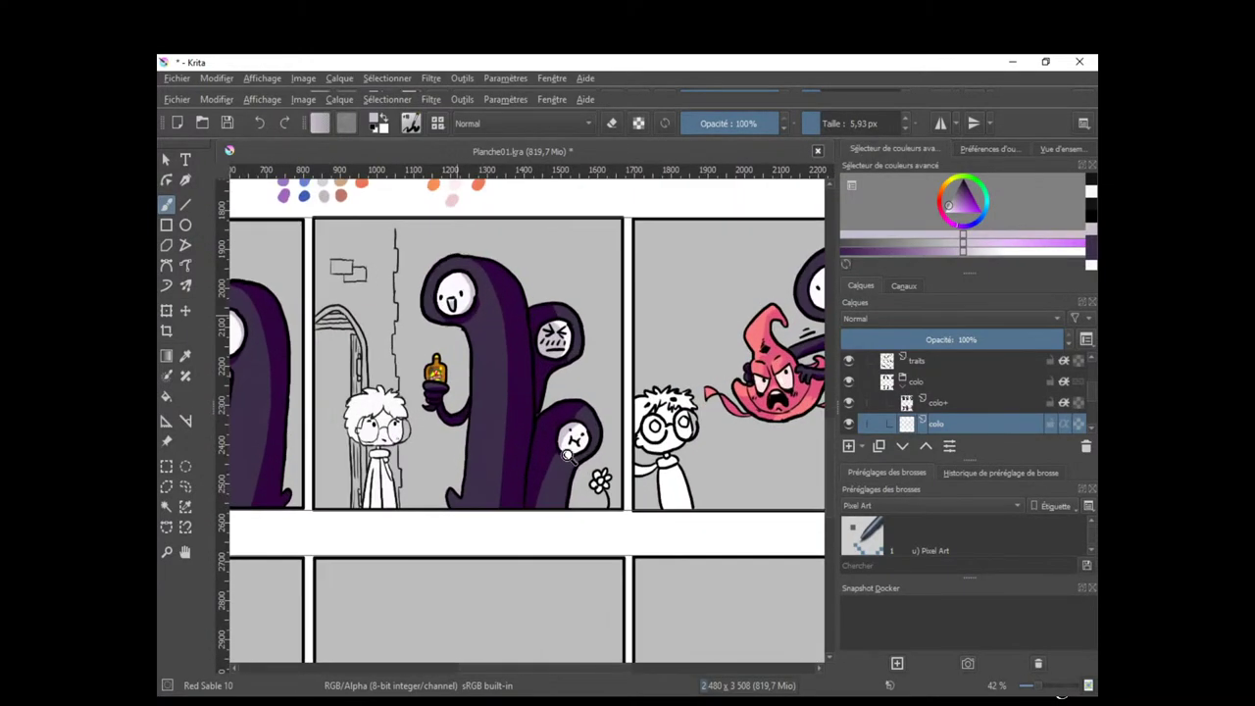
{"action": "scroll", "coordinate": [567, 457], "scroll_direction": "up", "scroll_amount": 1}
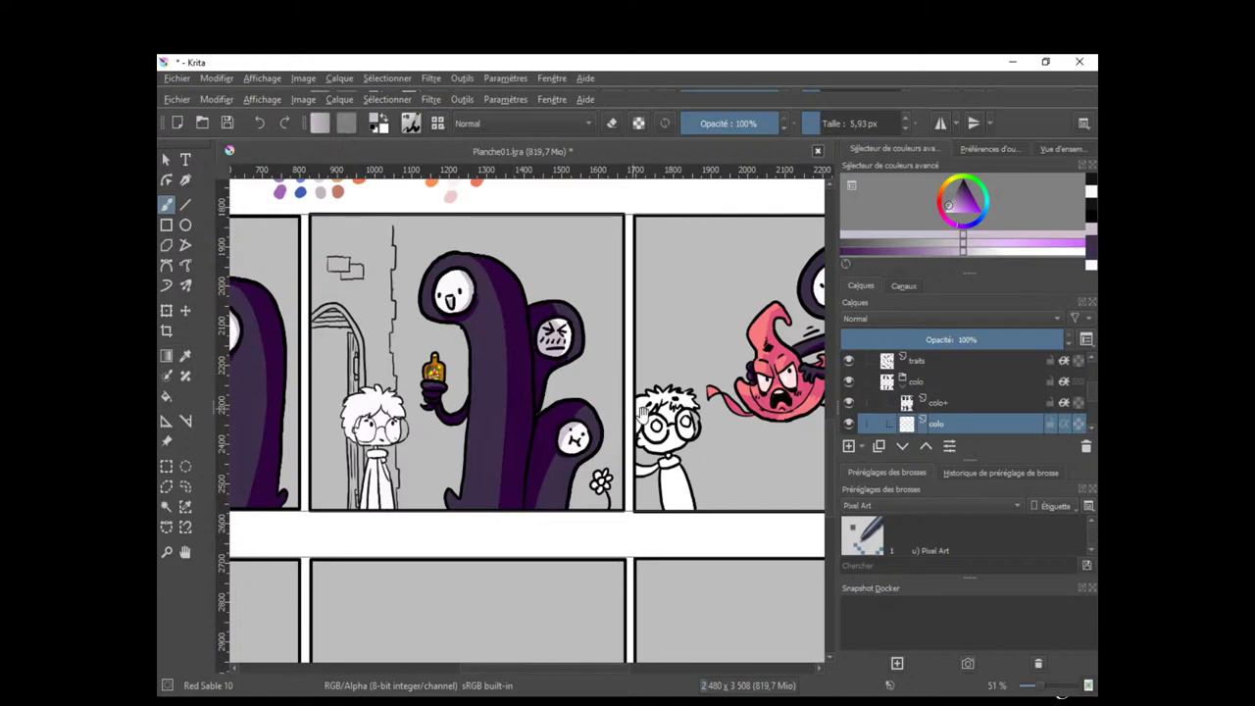
{"action": "left_click_drag", "start_coordinate": [643, 412], "coordinate": [505, 437]}
{"action": "left_click_drag", "start_coordinate": [668, 471], "coordinate": [680, 452]}
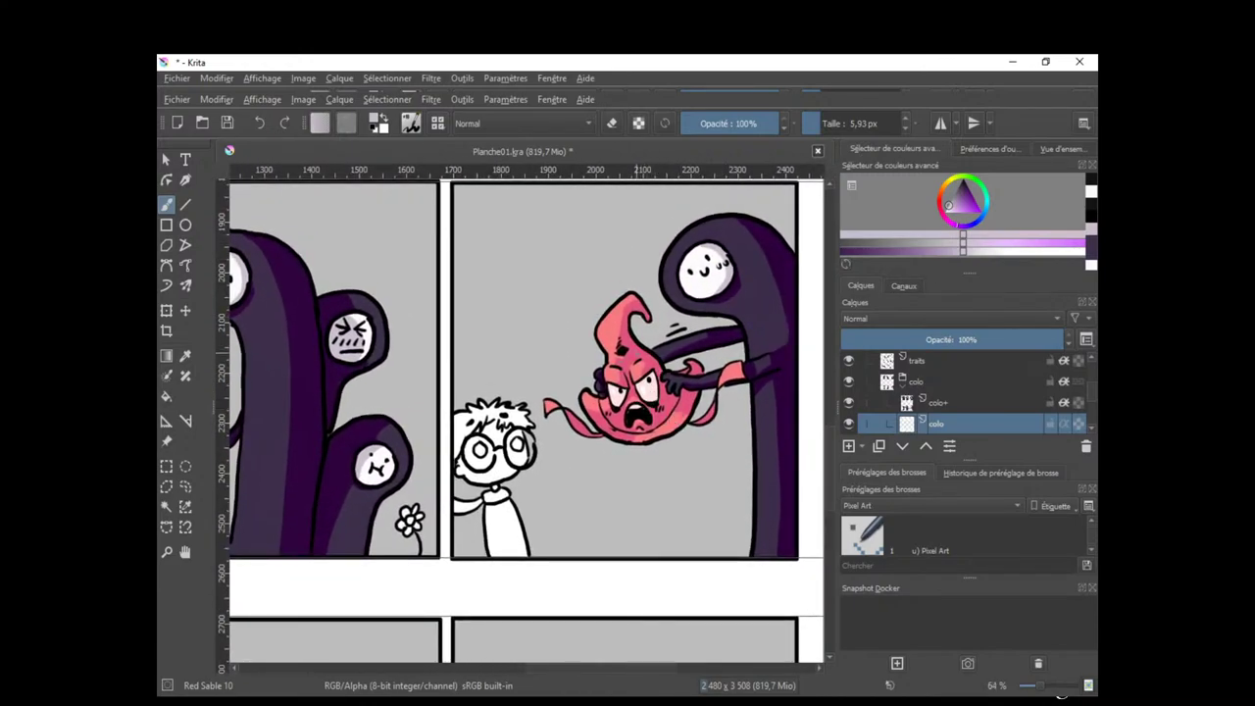
{"action": "scroll", "coordinate": [681, 462], "scroll_direction": "up", "scroll_amount": 1}
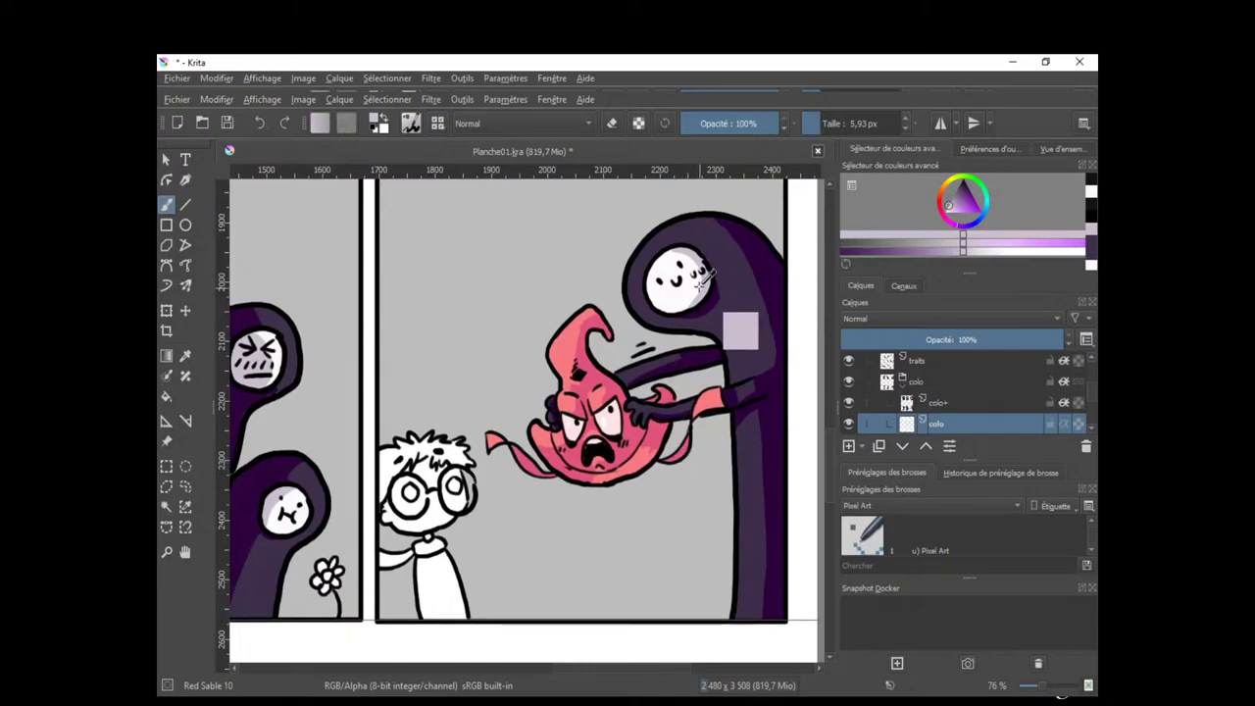
{"action": "scroll", "coordinate": [666, 556], "scroll_direction": "down", "scroll_amount": 5}
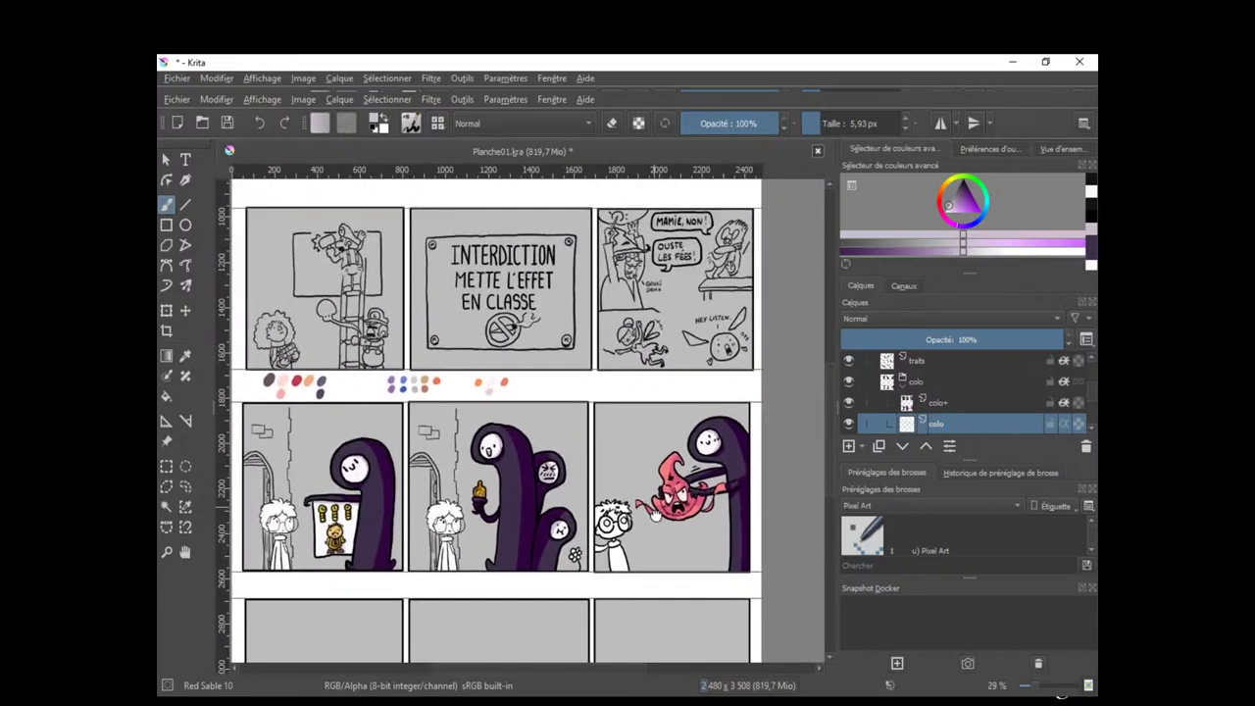
{"action": "scroll", "coordinate": [608, 530], "scroll_direction": "up", "scroll_amount": 5}
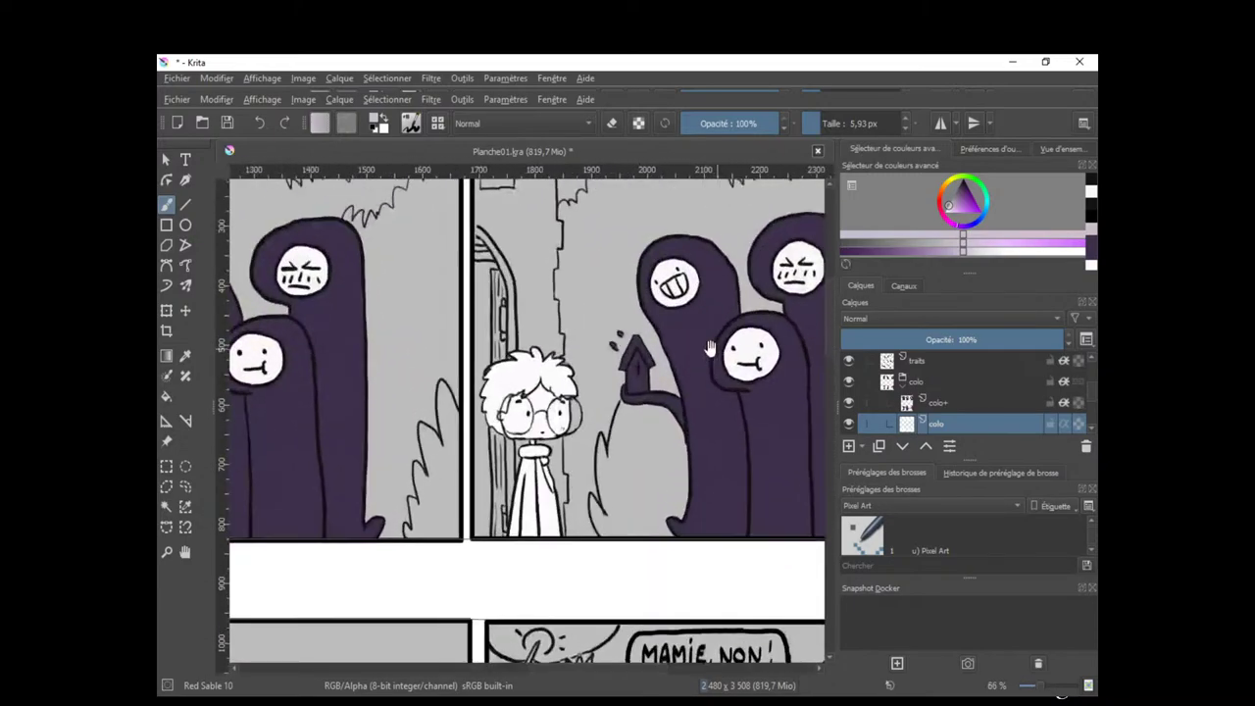
Shade the right edges of the second panel's three white faces in pale lilac on the colo+ layer with a 20.26 px brush.
{"action": "scroll", "coordinate": [608, 530], "scroll_direction": "up", "scroll_amount": 3}
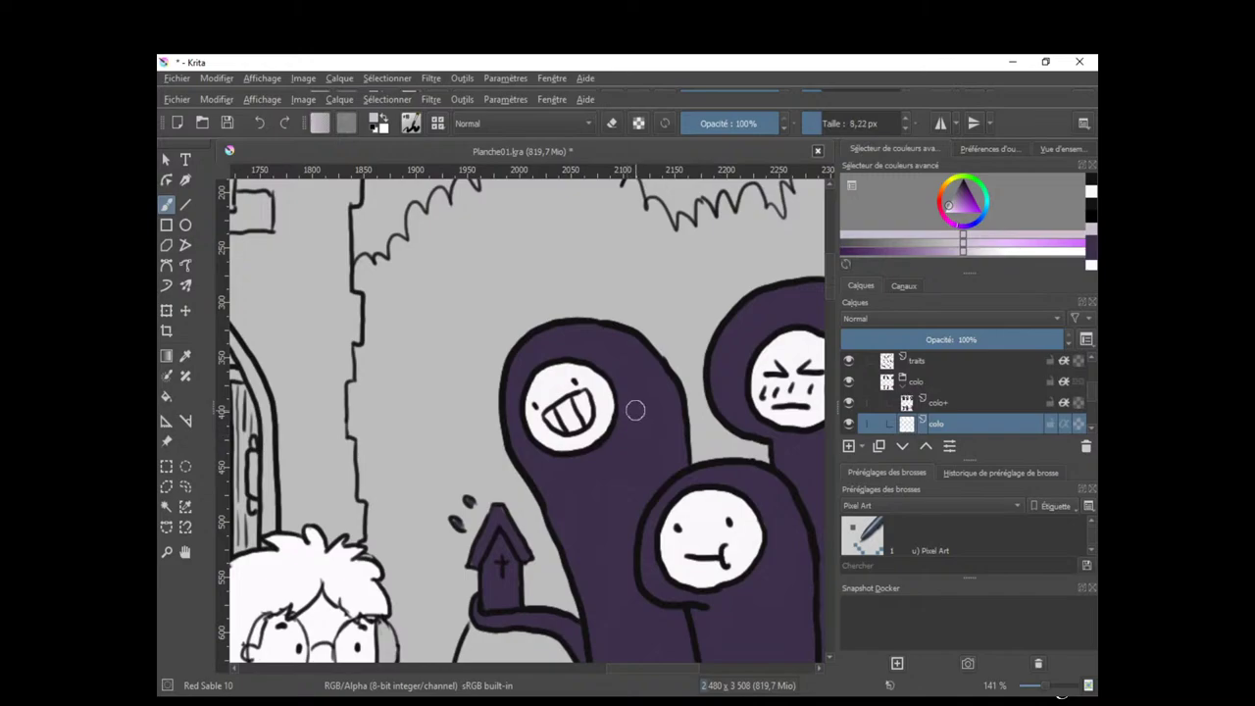
{"action": "scroll", "coordinate": [633, 409], "scroll_direction": "up", "scroll_amount": 1}
{"action": "scroll", "coordinate": [635, 439], "scroll_direction": "down", "scroll_amount": 1}
{"action": "left_click_drag", "start_coordinate": [492, 482], "coordinate": [759, 498]}
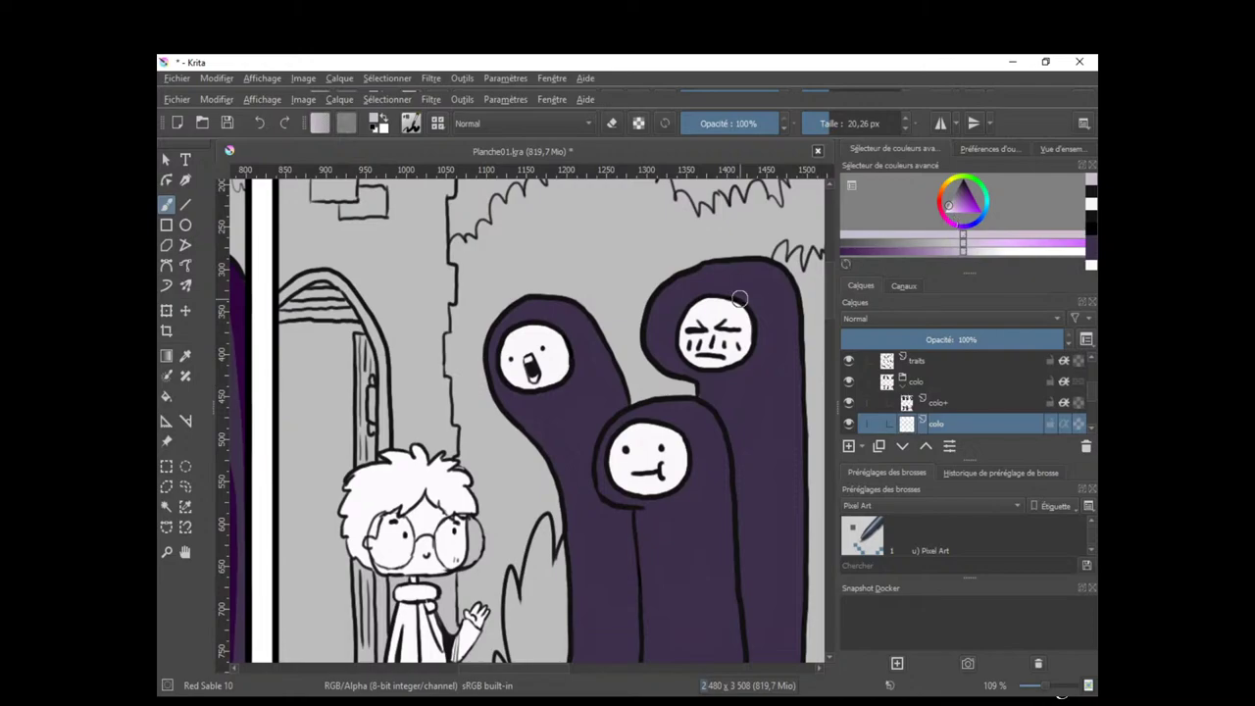
{"action": "left_click", "coordinate": [868, 398]}
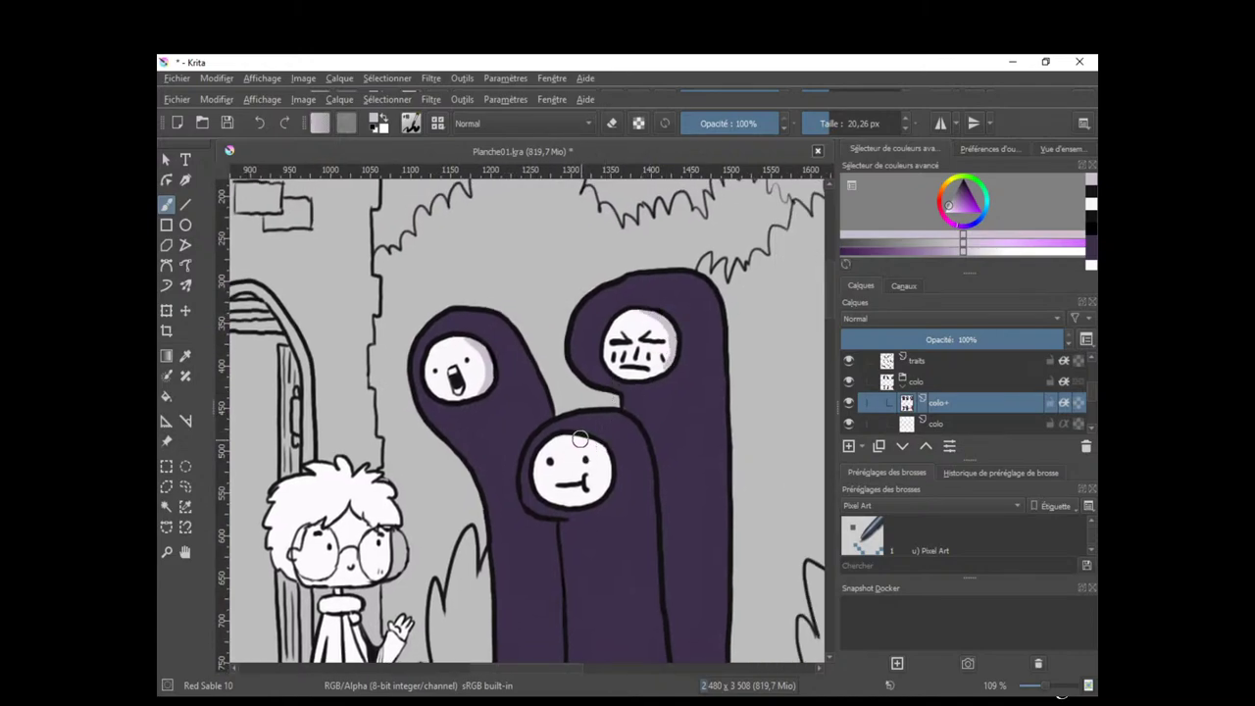
{"action": "mouse_move", "coordinate": [606, 487]}
{"action": "left_mouse_down"}
{"action": "mouse_move", "coordinate": [582, 507]}
{"action": "mouse_move", "coordinate": [639, 451]}
{"action": "left_mouse_up"}
{"action": "left_click_drag", "start_coordinate": [591, 401], "coordinate": [541, 422]}
Sample the first panel's dark purple shadow and shade the right side of the second panel's leftmost creature with a 39.16 px brush.
{"action": "scroll", "coordinate": [469, 548], "scroll_direction": "down", "scroll_amount": 5}
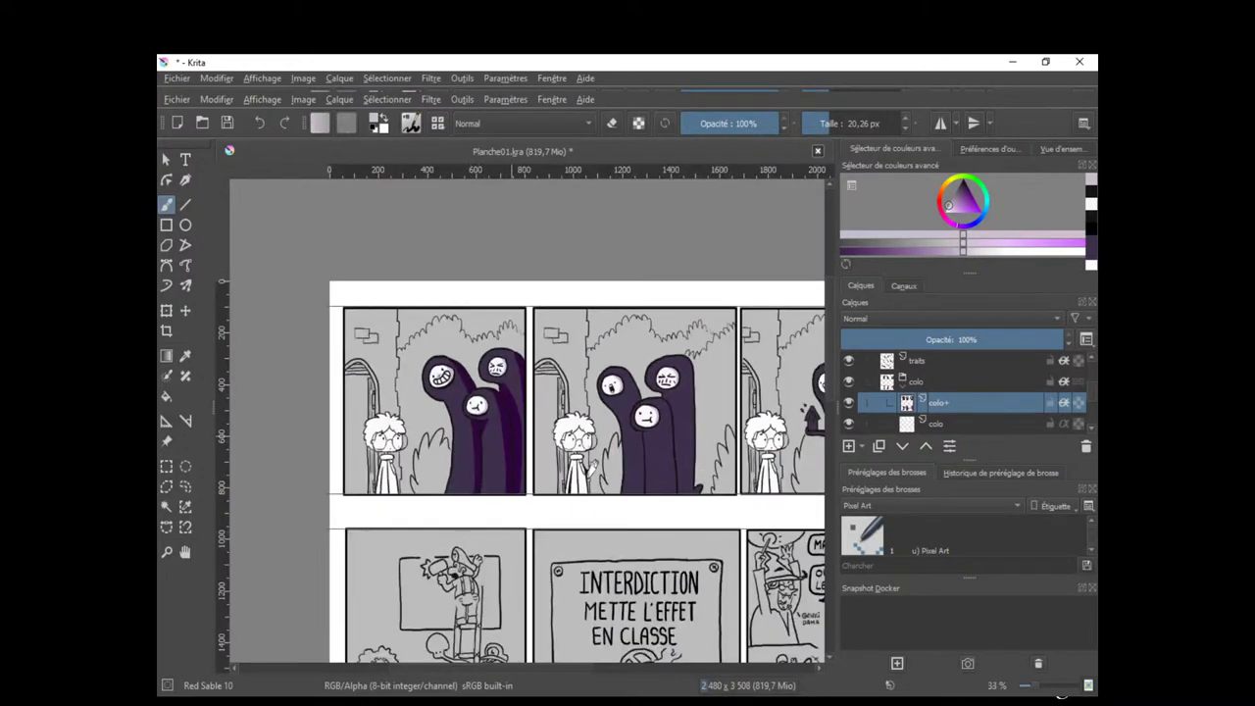
{"action": "left_click", "coordinate": [510, 448], "text": "ctrl"}
{"action": "scroll", "coordinate": [575, 438], "scroll_direction": "up", "scroll_amount": 3}
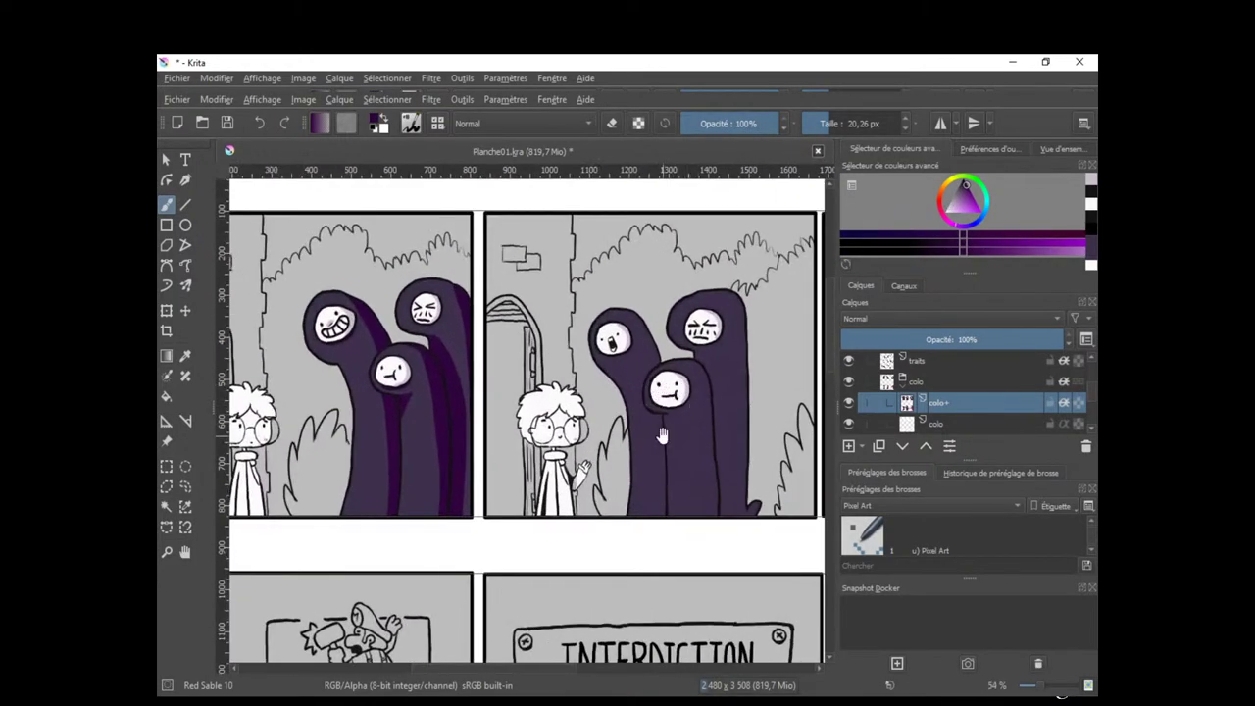
{"action": "scroll", "coordinate": [662, 436], "scroll_direction": "up", "scroll_amount": 2}
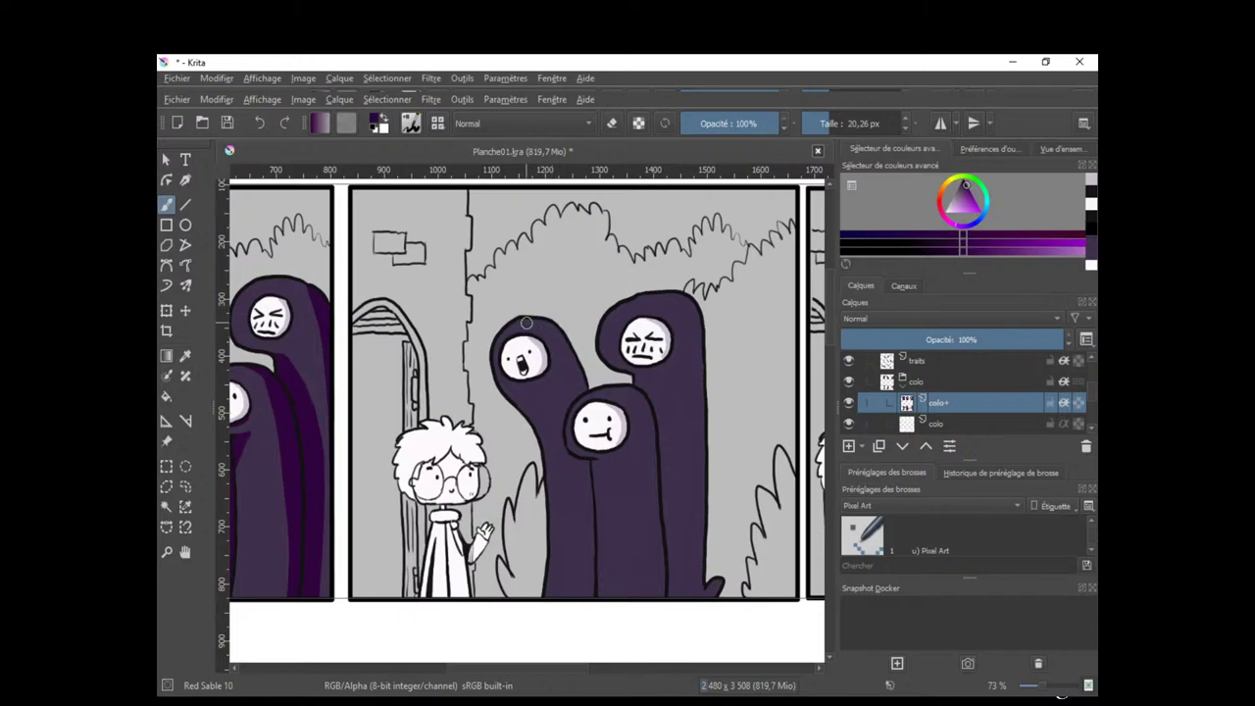
{"action": "left_click_drag", "start_coordinate": [526, 313], "coordinate": [581, 395]}
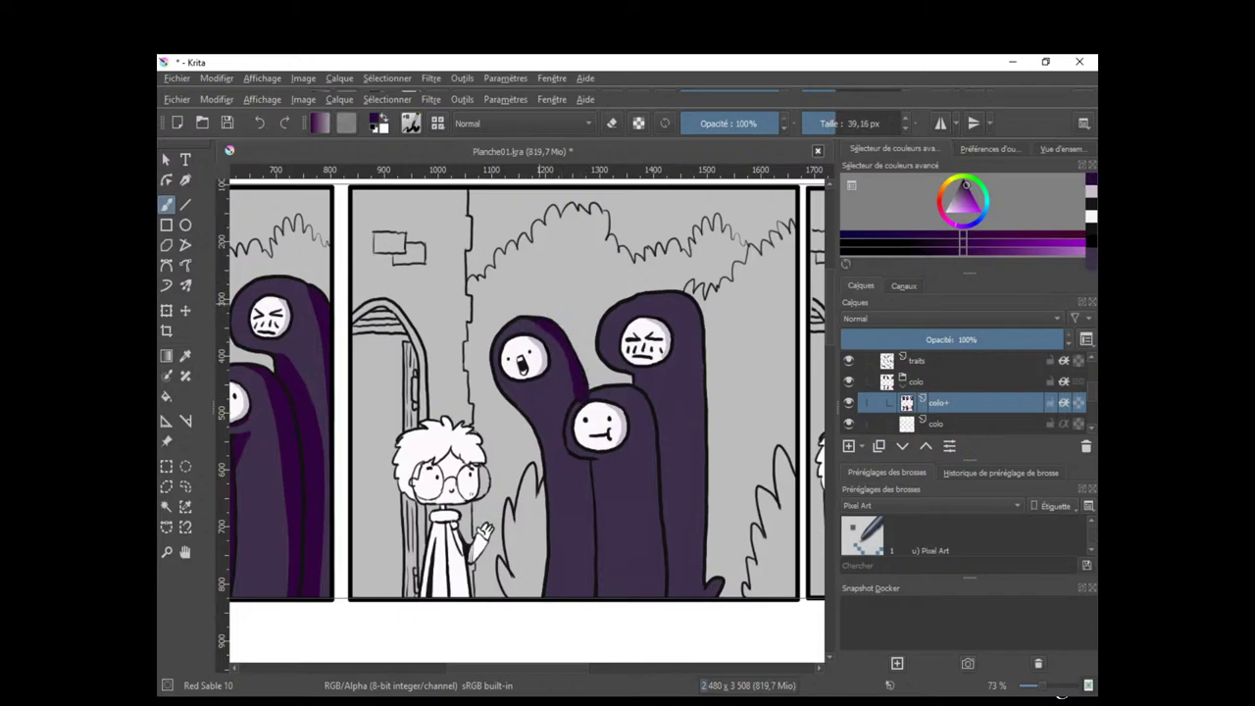
{"action": "key", "text": "ctrl+z"}
{"action": "mouse_move", "coordinate": [523, 317]}
{"action": "left_mouse_down"}
{"action": "mouse_move", "coordinate": [550, 333]}
{"action": "mouse_move", "coordinate": [577, 393]}
{"action": "mouse_move", "coordinate": [557, 337]}
{"action": "mouse_move", "coordinate": [577, 387]}
{"action": "left_mouse_up"}
{"action": "key", "text": "ctrl+z"}
{"action": "scroll", "coordinate": [579, 383], "scroll_direction": "up", "scroll_amount": 2}
{"action": "left_click", "coordinate": [590, 376]}
{"action": "left_click", "coordinate": [579, 357], "text": "ctrl"}
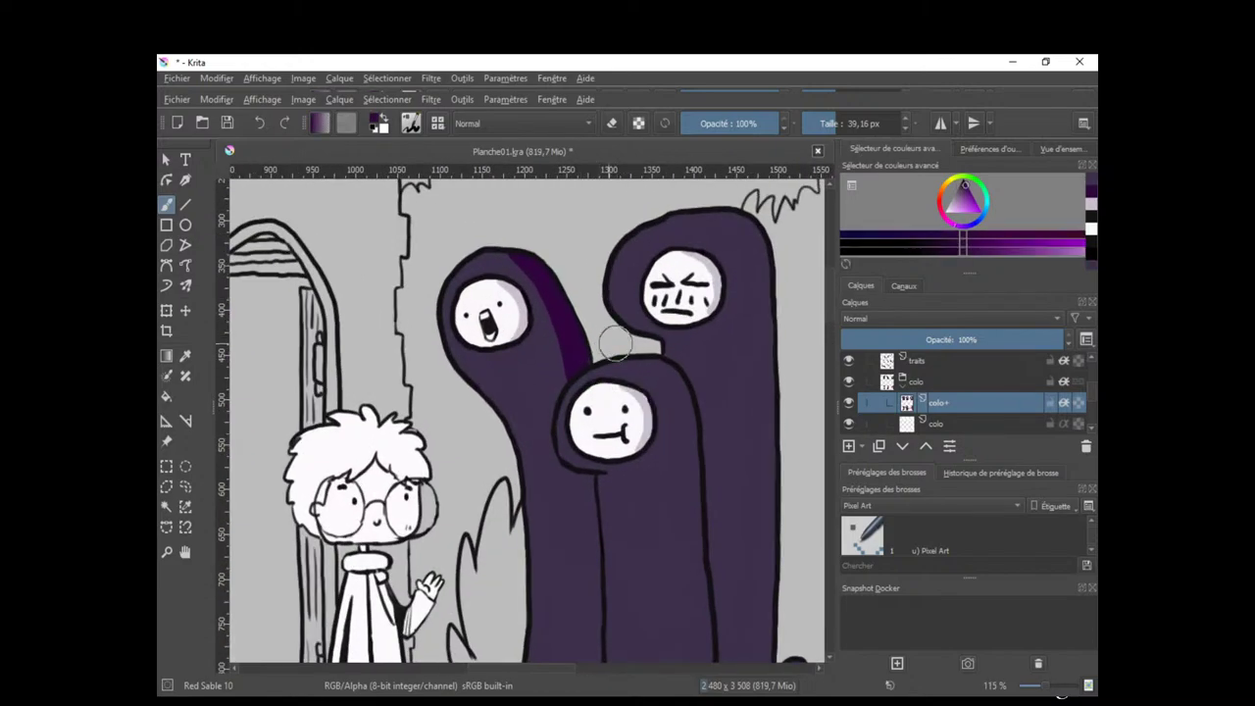
Paint dark purple shadows down both sides of the second panel's rightmost creature, beside the middle creature and along its outer right edge.
{"action": "left_click_drag", "start_coordinate": [662, 405], "coordinate": [559, 357]}
{"action": "mouse_move", "coordinate": [567, 308]}
{"action": "left_mouse_down"}
{"action": "mouse_move", "coordinate": [608, 363]}
{"action": "mouse_move", "coordinate": [634, 505]}
{"action": "mouse_move", "coordinate": [643, 653]}
{"action": "left_mouse_up"}
{"action": "left_click_drag", "start_coordinate": [619, 392], "coordinate": [617, 622]}
{"action": "scroll", "coordinate": [661, 469], "scroll_direction": "down", "scroll_amount": 2}
{"action": "mouse_move", "coordinate": [608, 257]}
{"action": "left_mouse_down"}
{"action": "mouse_move", "coordinate": [621, 252]}
{"action": "mouse_move", "coordinate": [677, 312]}
{"action": "mouse_move", "coordinate": [685, 594]}
{"action": "left_mouse_up"}
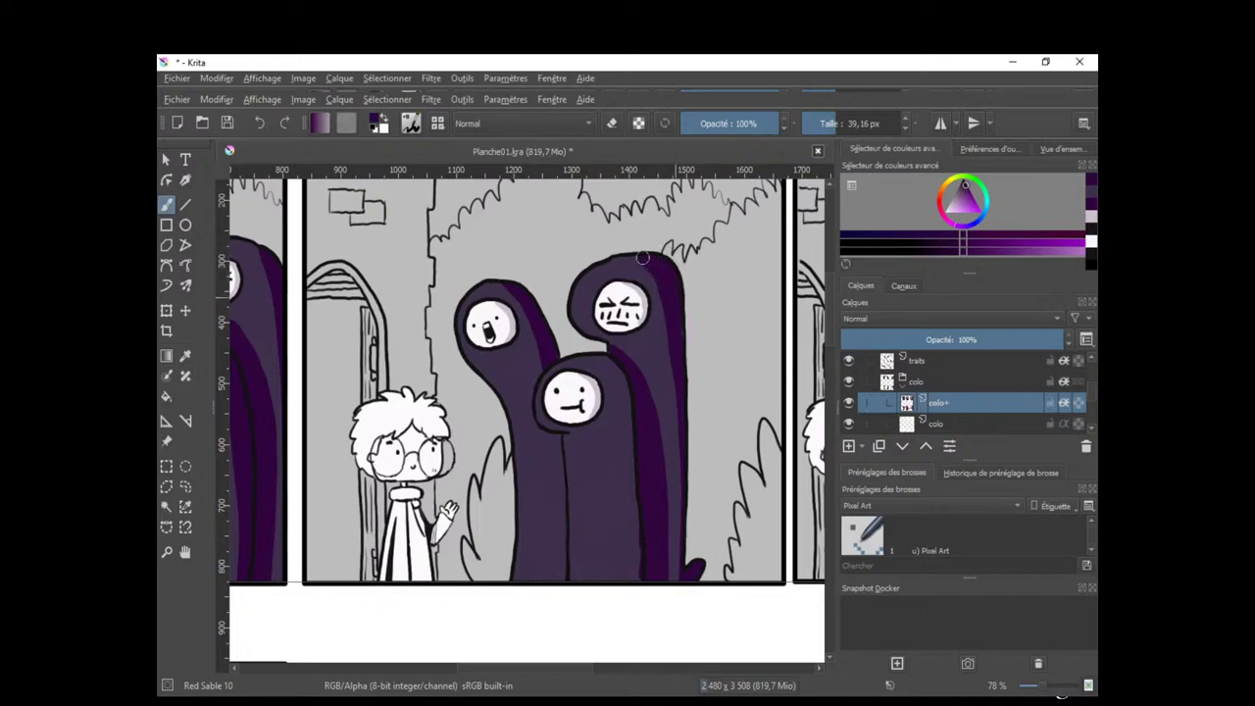
{"action": "left_click_drag", "start_coordinate": [662, 272], "coordinate": [633, 258]}
Touch up the neck area of the rightmost creature just above the middle one with a 13.41 px brush, using the colo and colo+ layers.
{"action": "scroll", "coordinate": [677, 309], "scroll_direction": "down", "scroll_amount": 2}
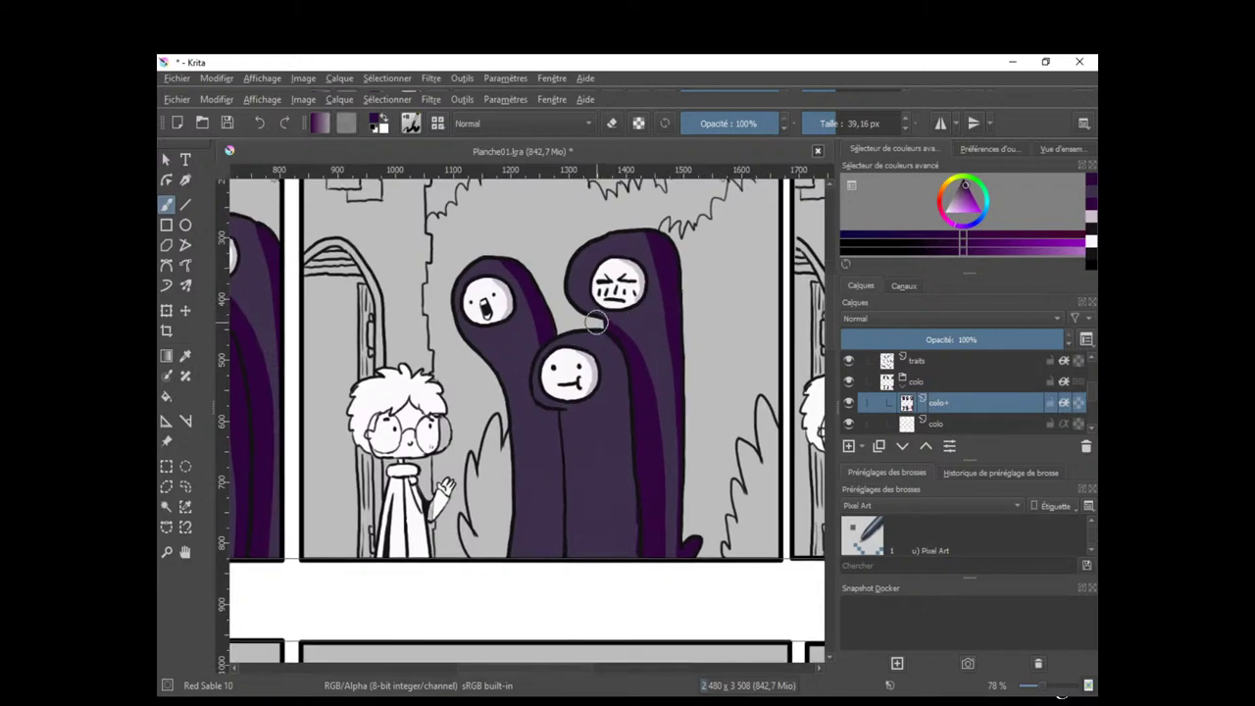
{"action": "scroll", "coordinate": [604, 322], "scroll_direction": "up", "scroll_amount": 1}
{"action": "scroll", "coordinate": [623, 321], "scroll_direction": "up", "scroll_amount": 3}
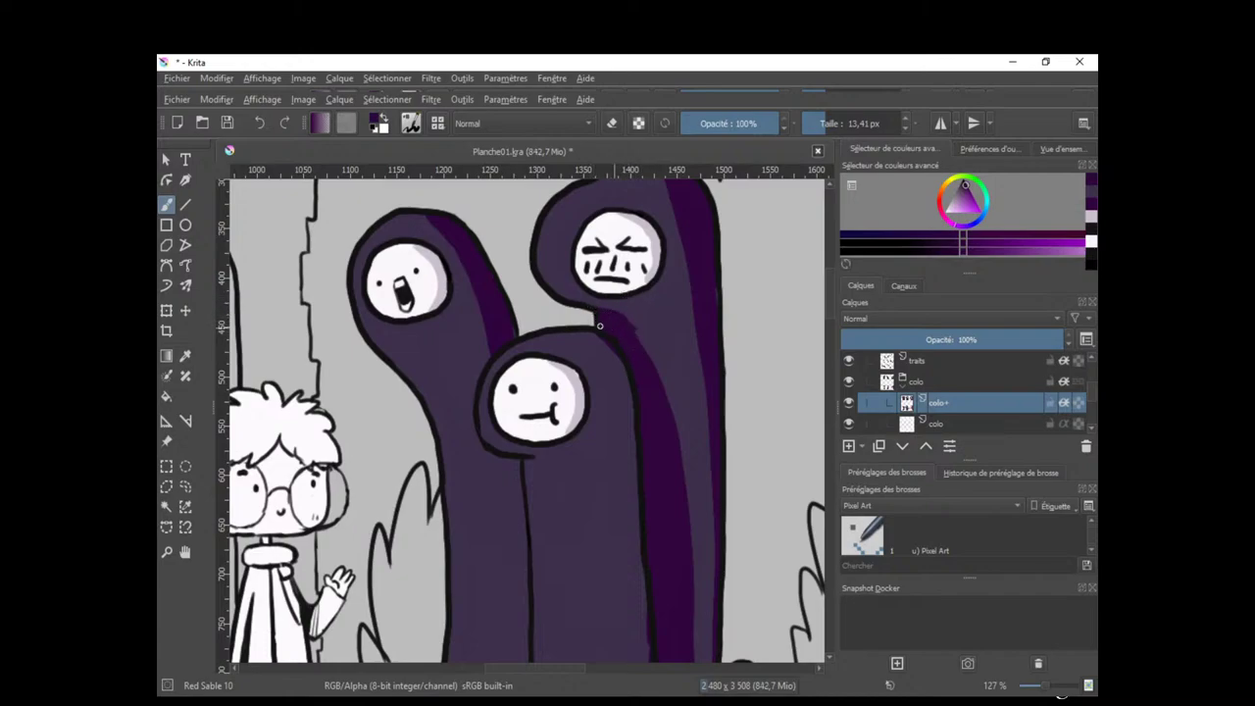
{"action": "left_click", "coordinate": [954, 422]}
{"action": "left_click", "coordinate": [613, 248], "text": "ctrl"}
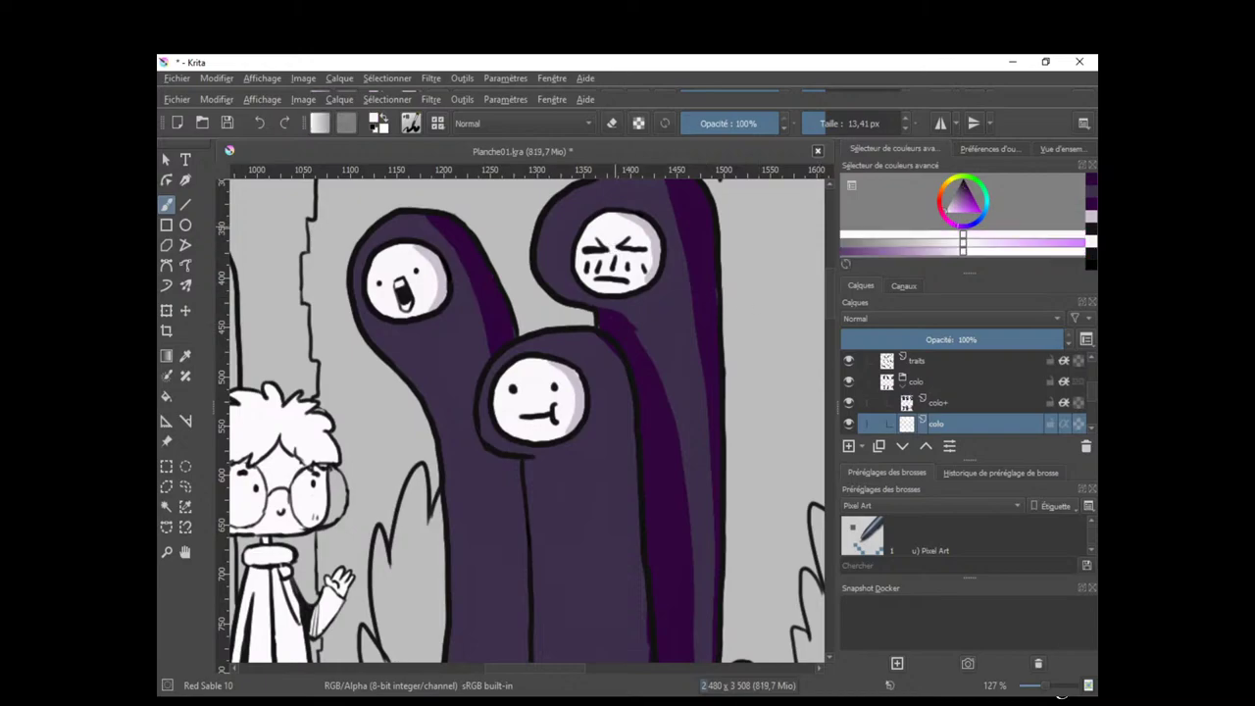
{"action": "mouse_move", "coordinate": [600, 326]}
{"action": "left_mouse_down"}
{"action": "mouse_move", "coordinate": [654, 353]}
{"action": "mouse_move", "coordinate": [643, 336]}
{"action": "left_mouse_up"}
{"action": "left_click", "coordinate": [937, 403]}
{"action": "left_click", "coordinate": [605, 318], "text": "ctrl"}
Paint a dark purple shadow down the right side of the second panel's middle creature with a 36.53 px brush.
{"action": "mouse_move", "coordinate": [647, 395]}
{"action": "left_mouse_down"}
{"action": "mouse_move", "coordinate": [643, 324]}
{"action": "mouse_move", "coordinate": [658, 330]}
{"action": "left_mouse_up"}
{"action": "left_click_drag", "start_coordinate": [587, 264], "coordinate": [633, 612]}
{"action": "key", "text": "ctrl+z"}
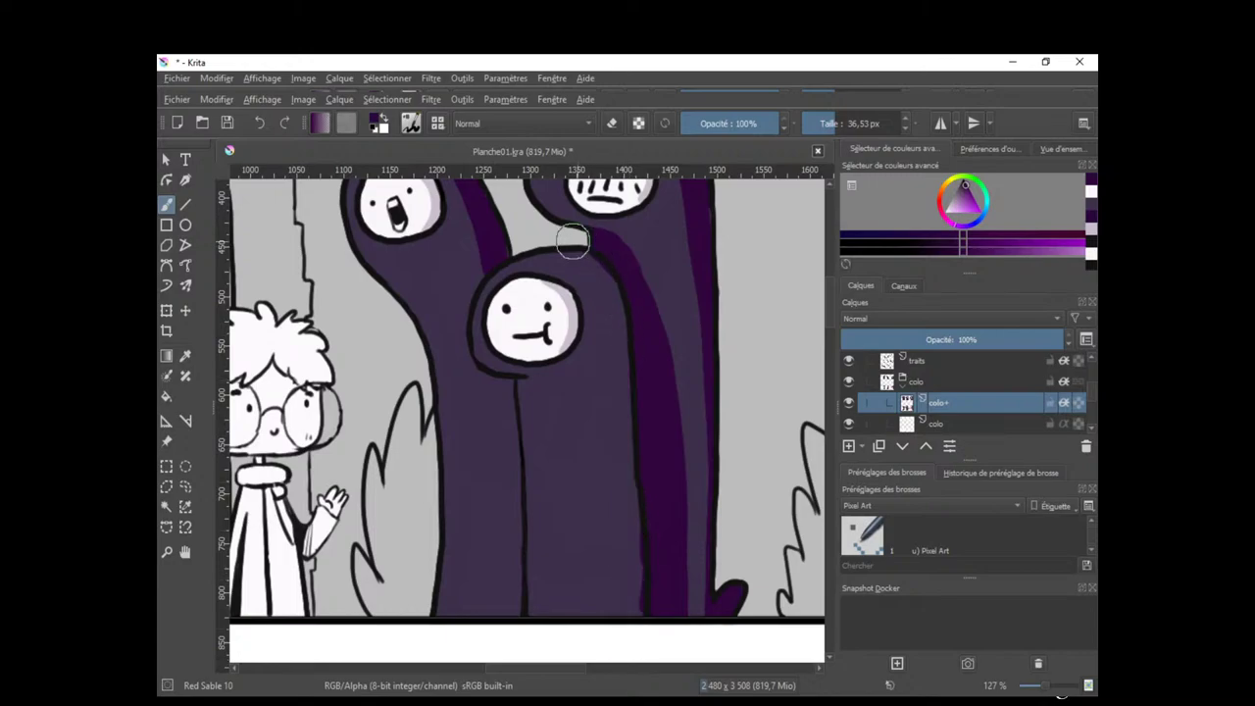
{"action": "mouse_move", "coordinate": [574, 246]}
{"action": "left_mouse_down"}
{"action": "mouse_move", "coordinate": [598, 272]}
{"action": "mouse_move", "coordinate": [637, 613]}
{"action": "left_mouse_up"}
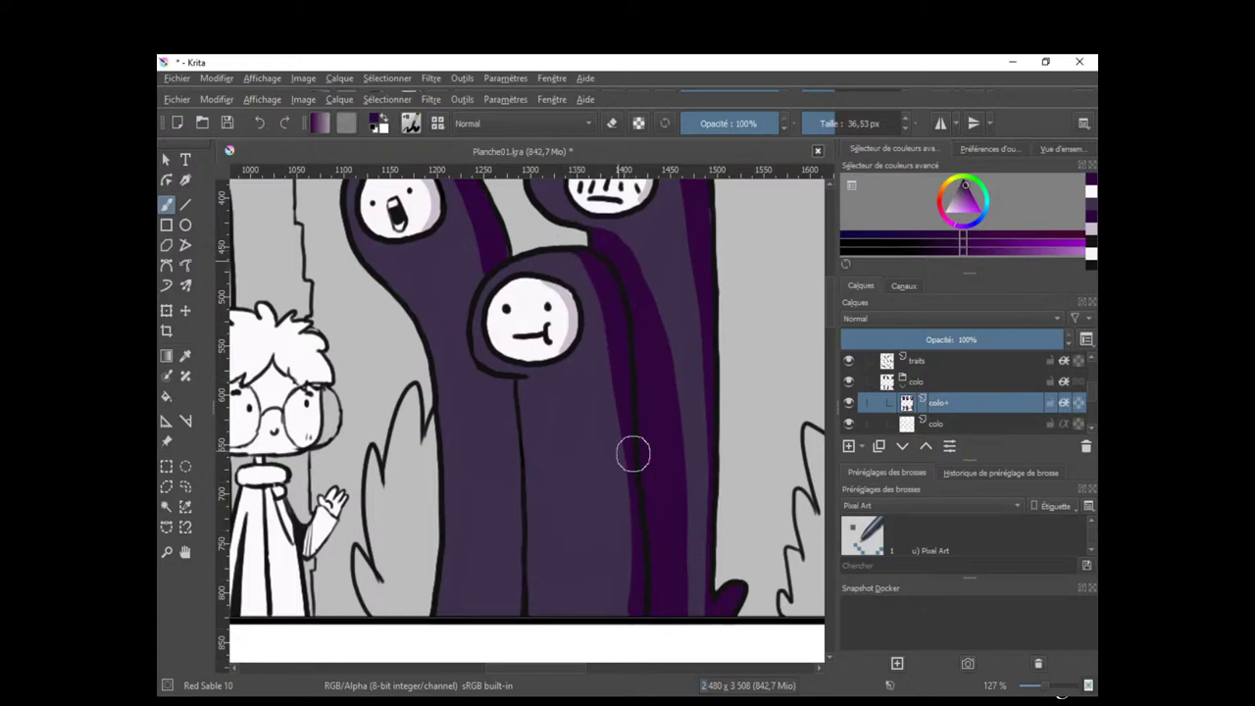
{"action": "left_click_drag", "start_coordinate": [617, 323], "coordinate": [623, 630]}
Add a thin dark purple shadow along the leftmost creature's lower right edge, beside the middle creature, with a 15.33 px brush.
{"action": "left_click", "coordinate": [531, 378], "text": "ctrl"}
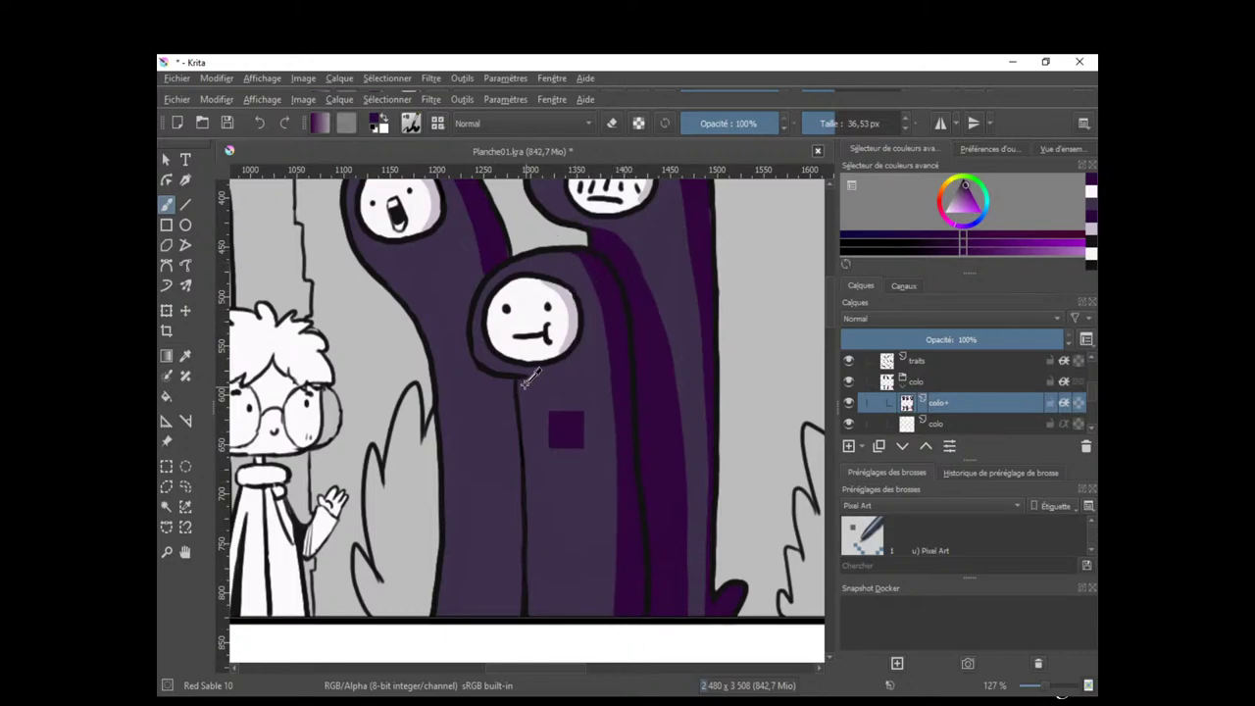
{"action": "mouse_move", "coordinate": [533, 381]}
{"action": "left_mouse_down", "text": "shift"}
{"action": "mouse_move", "coordinate": [514, 381]}
{"action": "mouse_move", "coordinate": [519, 616]}
{"action": "left_mouse_up", "text": "shift"}
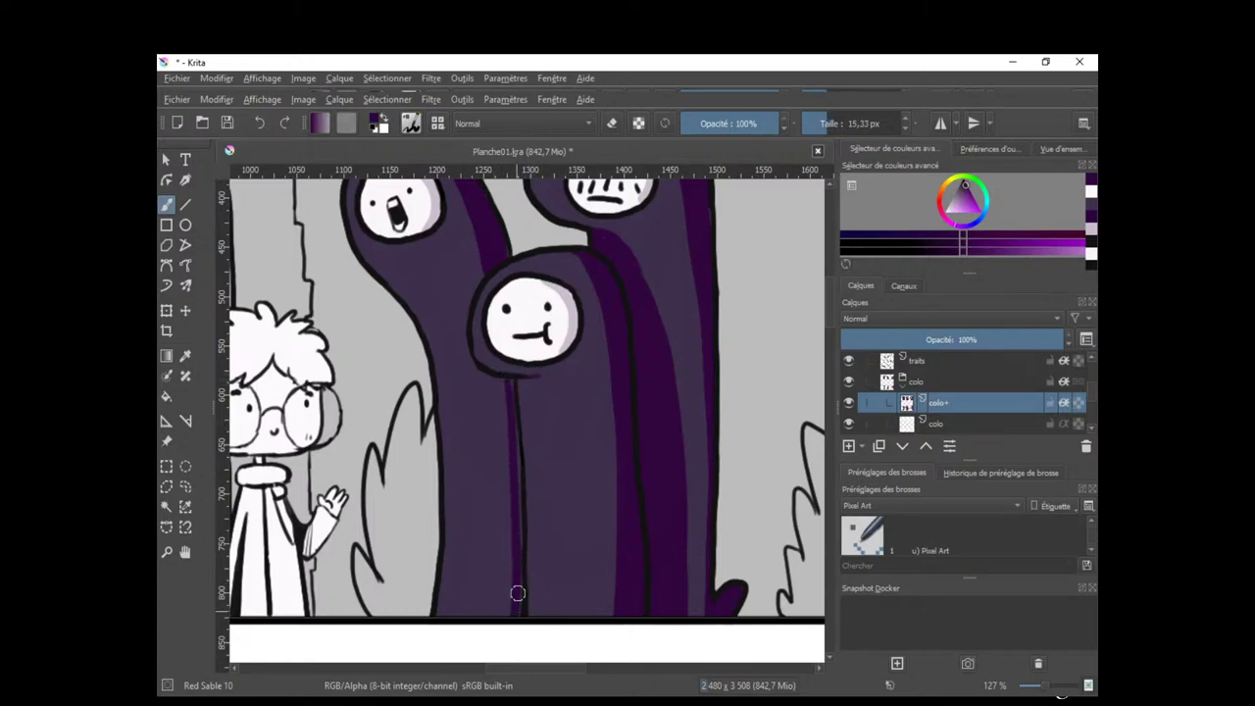
{"action": "key", "text": "ctrl+z"}
{"action": "left_click_drag", "start_coordinate": [514, 377], "coordinate": [514, 640]}
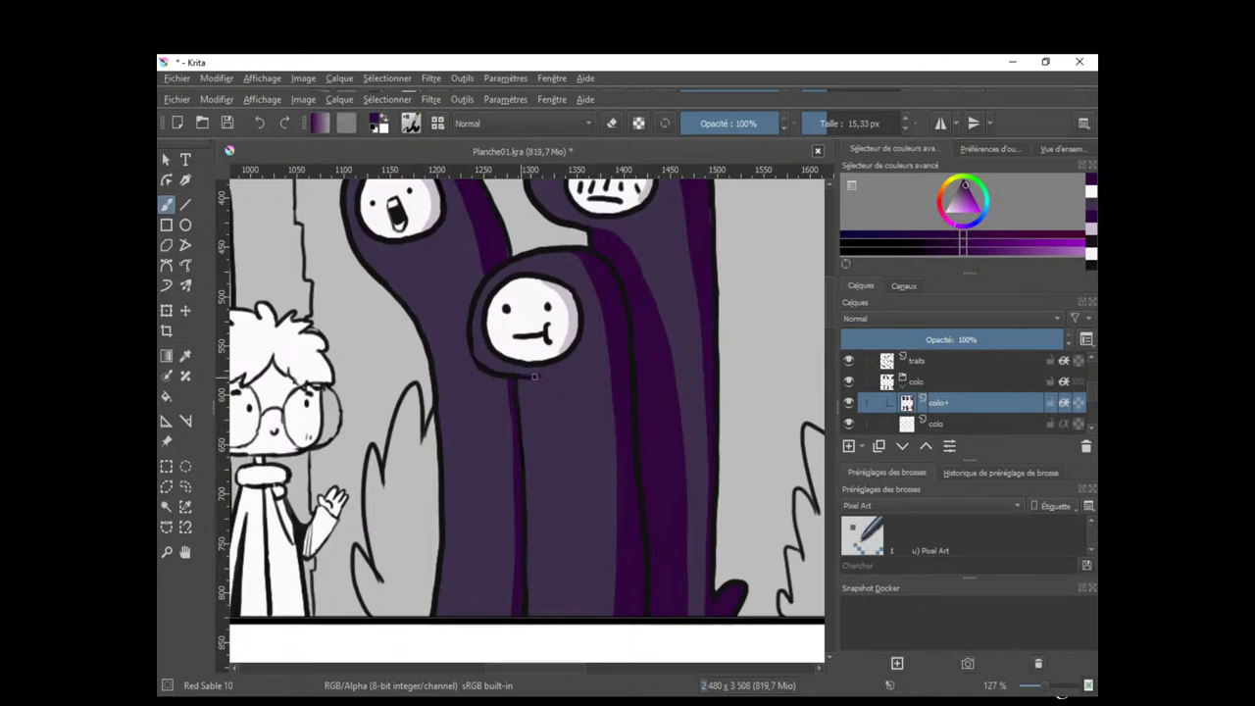
Paint a short, tapering dark purple shadow beneath the middle creature's head, along its left outline, undoing the overly long strokes.
{"action": "left_click_drag", "start_coordinate": [534, 376], "coordinate": [529, 587]}
{"action": "key", "text": "ctrl+z"}
{"action": "left_click_drag", "start_coordinate": [528, 373], "coordinate": [528, 616]}
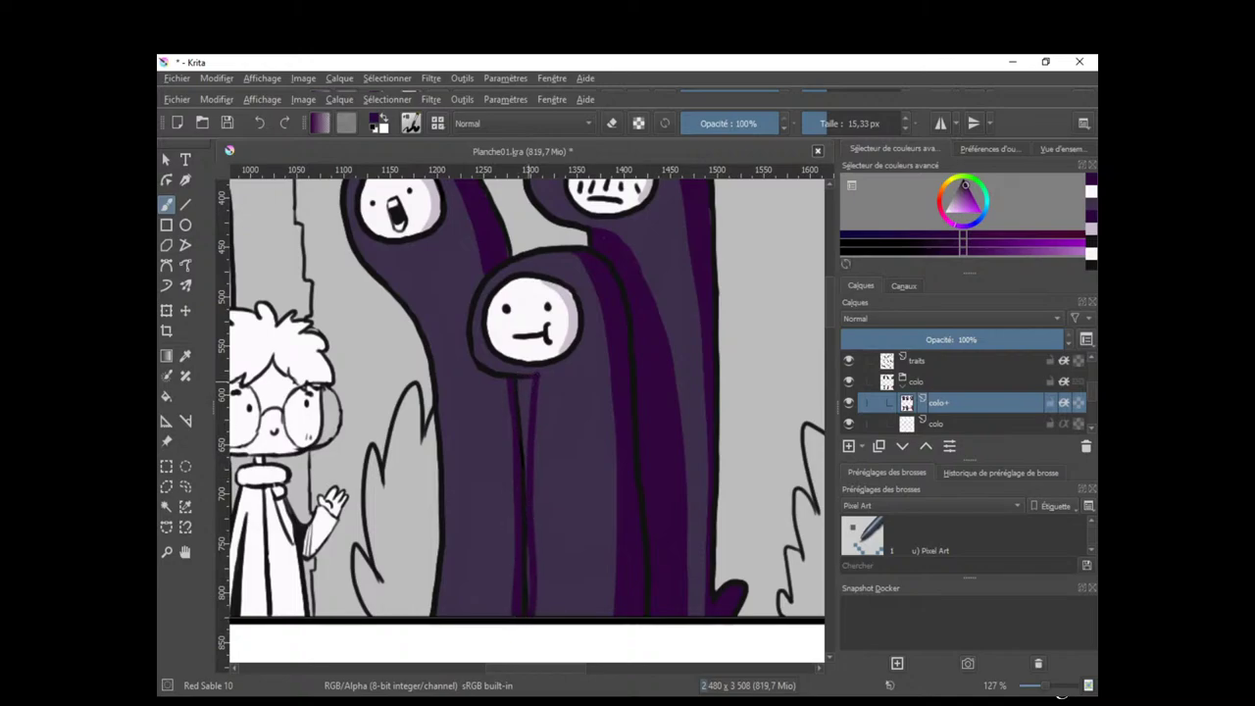
{"action": "key", "text": "ctrl+z"}
{"action": "left_click_drag", "start_coordinate": [525, 380], "coordinate": [517, 463]}
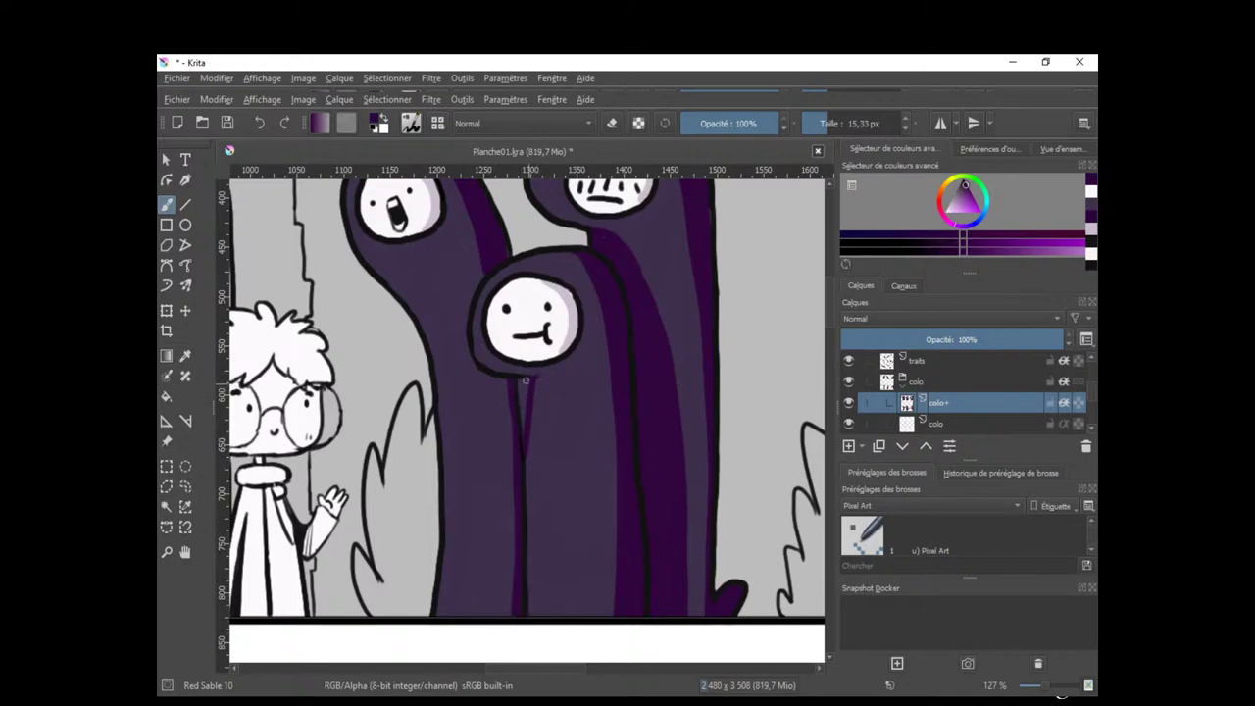
{"action": "left_click_drag", "start_coordinate": [521, 380], "coordinate": [521, 432]}
Add dark purple shadows around the lower edges of the second panel's three creature faces with the 15.33 px brush.
{"action": "left_click_drag", "start_coordinate": [637, 359], "coordinate": [572, 425]}
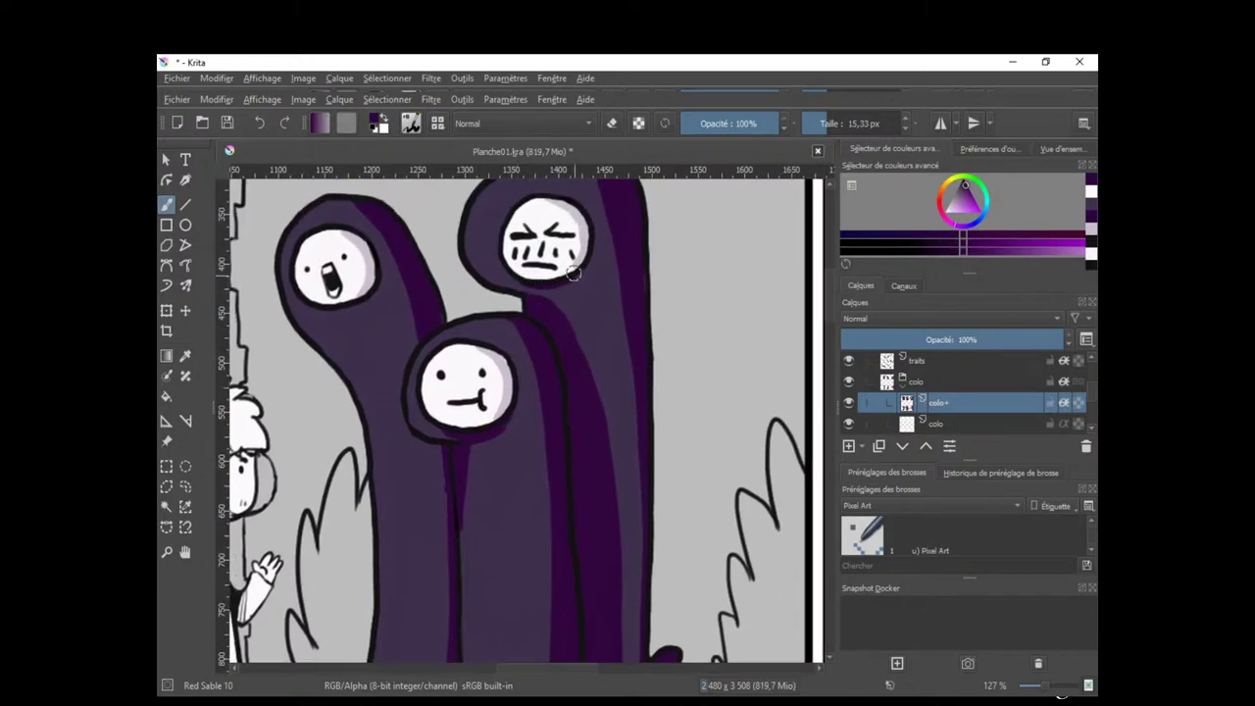
{"action": "left_click_drag", "start_coordinate": [504, 311], "coordinate": [620, 303]}
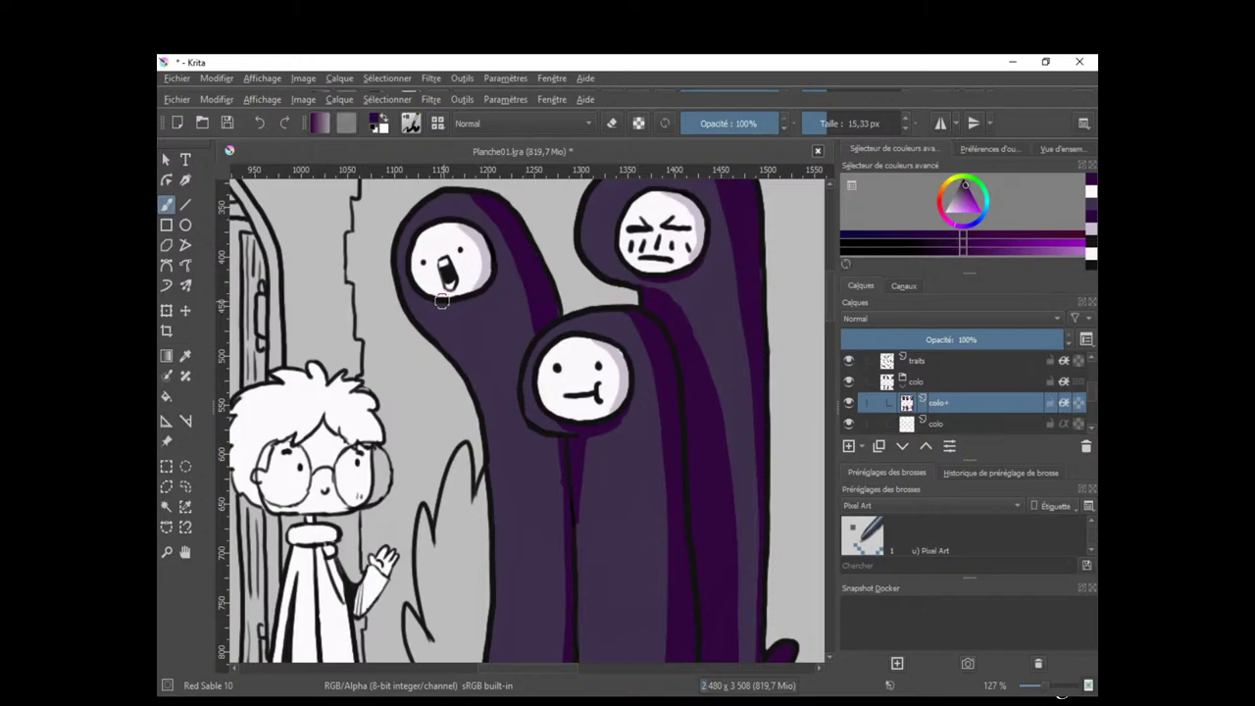
{"action": "left_click_drag", "start_coordinate": [458, 307], "coordinate": [484, 292]}
{"action": "left_click_drag", "start_coordinate": [573, 310], "coordinate": [631, 333]}
Compare the shading of the creatures in the second panel with those in the first panel.
{"action": "left_click_drag", "start_coordinate": [633, 336], "coordinate": [594, 437]}
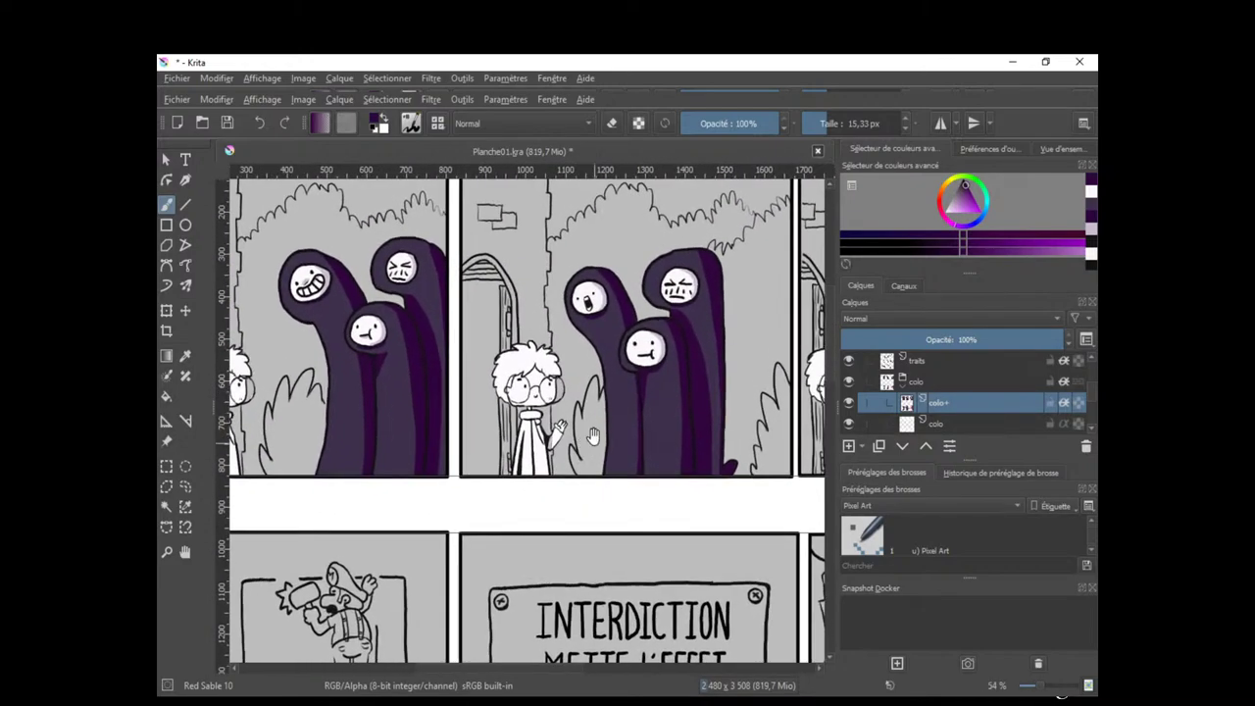
{"action": "scroll", "coordinate": [501, 454], "scroll_direction": "up", "scroll_amount": 4}
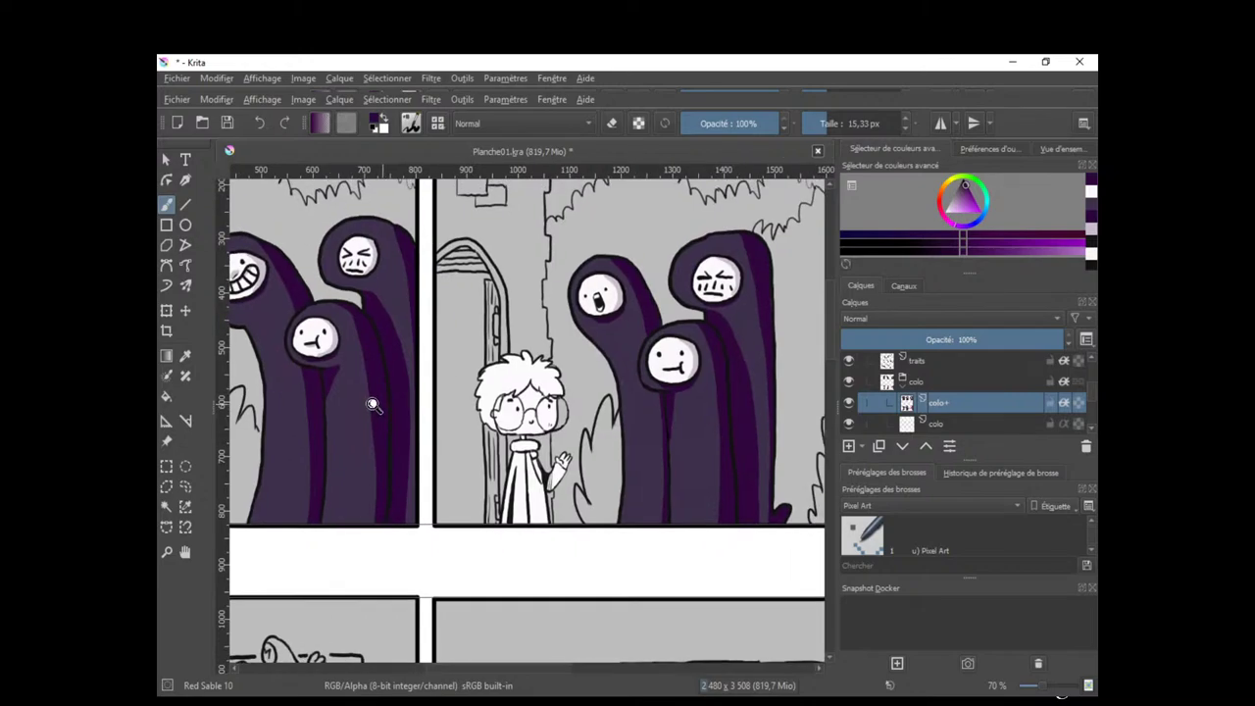
{"action": "mouse_move", "coordinate": [408, 352]}
{"action": "left_mouse_down"}
{"action": "mouse_move", "coordinate": [488, 423]}
{"action": "mouse_move", "coordinate": [555, 335]}
{"action": "left_mouse_up"}
{"action": "left_click_drag", "start_coordinate": [409, 387], "coordinate": [418, 390]}
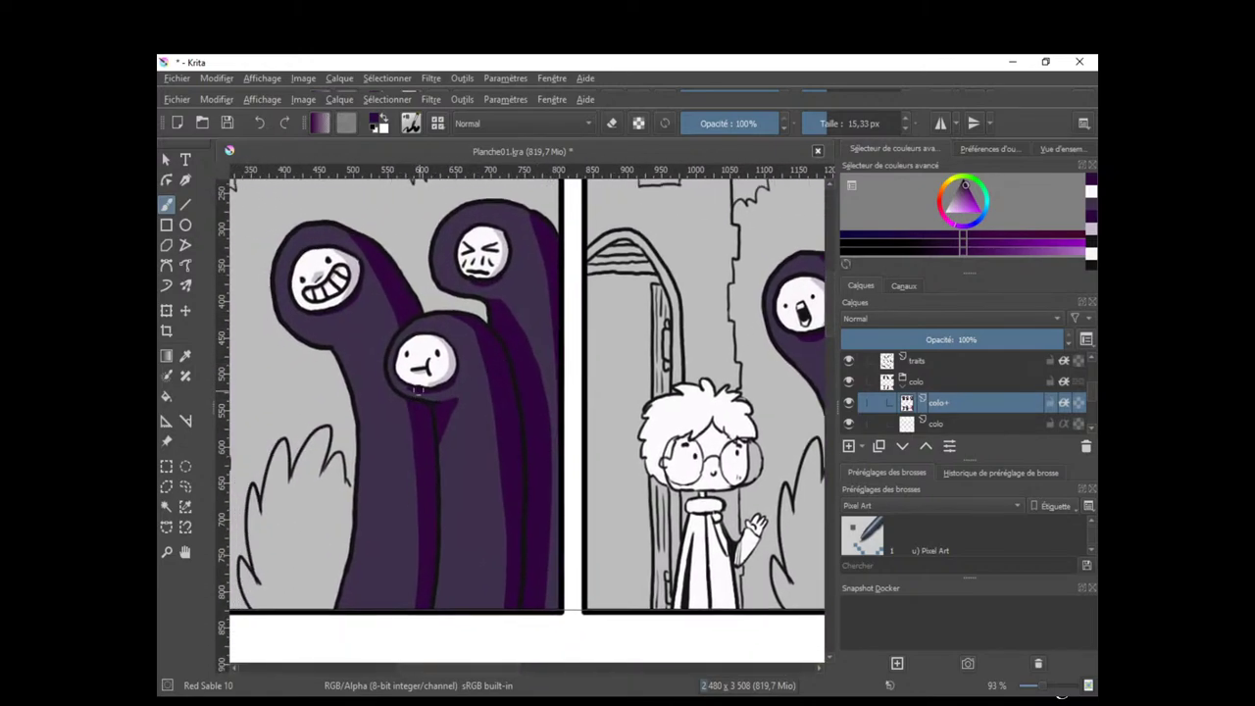
{"action": "scroll", "coordinate": [702, 458], "scroll_direction": "down", "scroll_amount": 1}
{"action": "left_click_drag", "start_coordinate": [700, 457], "coordinate": [410, 447]}
{"action": "mouse_move", "coordinate": [641, 495]}
{"action": "left_mouse_down"}
{"action": "mouse_move", "coordinate": [687, 477]}
{"action": "mouse_move", "coordinate": [629, 502]}
{"action": "left_mouse_up"}
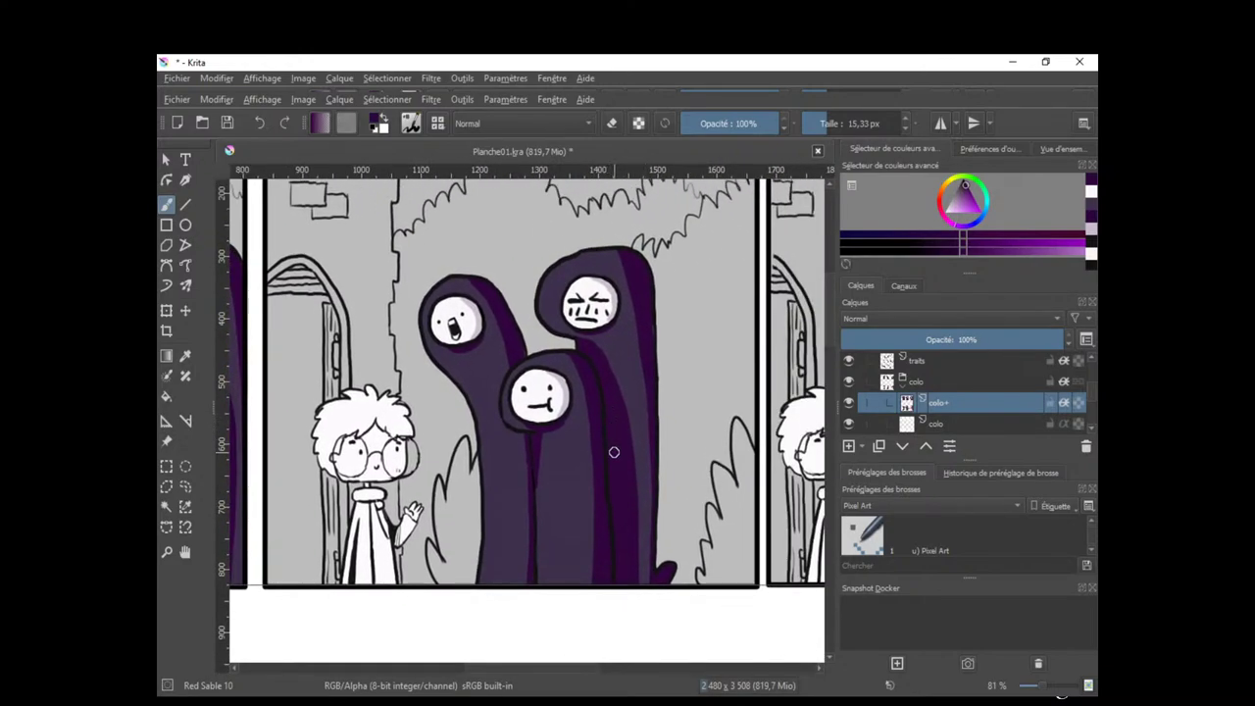
Paint dark purple shadows below the rightmost creature's head and along the middle creature's right edge in the third panel, using a 30.69 px brush.
{"action": "scroll", "coordinate": [684, 425], "scroll_direction": "down", "scroll_amount": 2}
{"action": "left_click_drag", "start_coordinate": [683, 425], "coordinate": [447, 427]}
{"action": "left_click_drag", "start_coordinate": [647, 473], "coordinate": [534, 514]}
{"action": "mouse_move", "coordinate": [655, 449]}
{"action": "left_mouse_down", "text": "shift"}
{"action": "mouse_move", "coordinate": [678, 451]}
{"action": "mouse_move", "coordinate": [693, 419]}
{"action": "left_mouse_up", "text": "shift"}
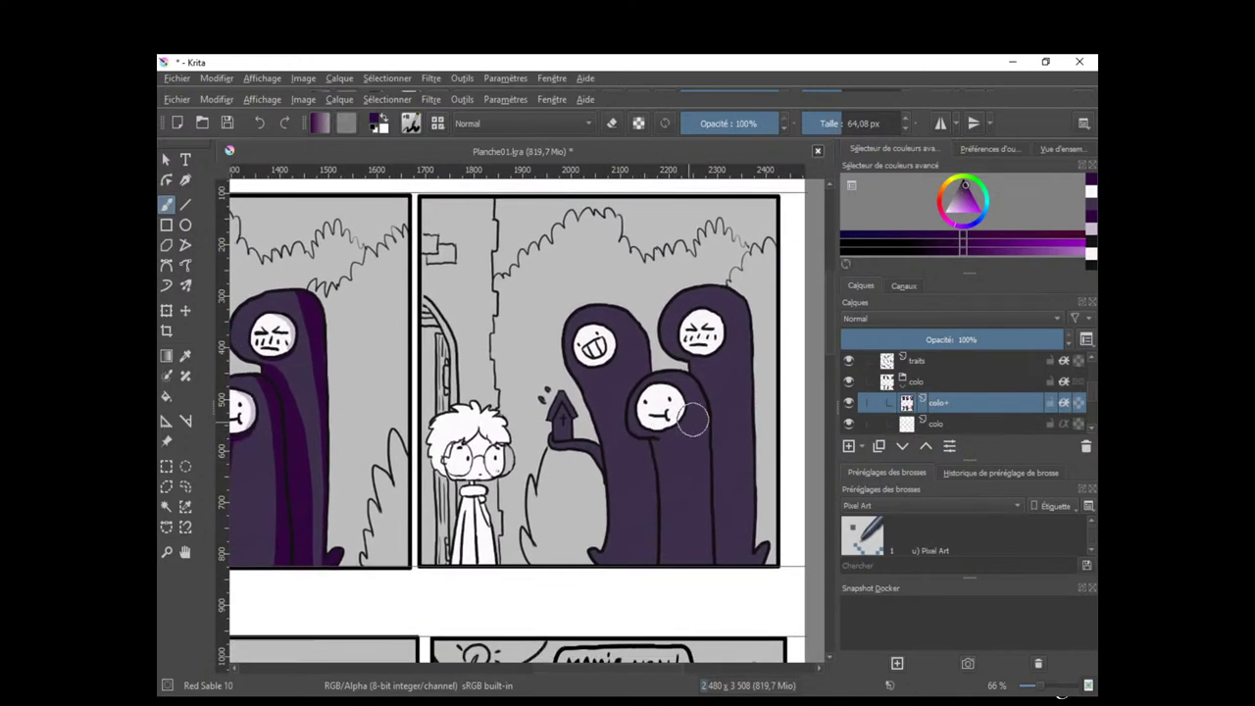
{"action": "left_click_drag", "start_coordinate": [706, 473], "coordinate": [660, 479], "text": "shift"}
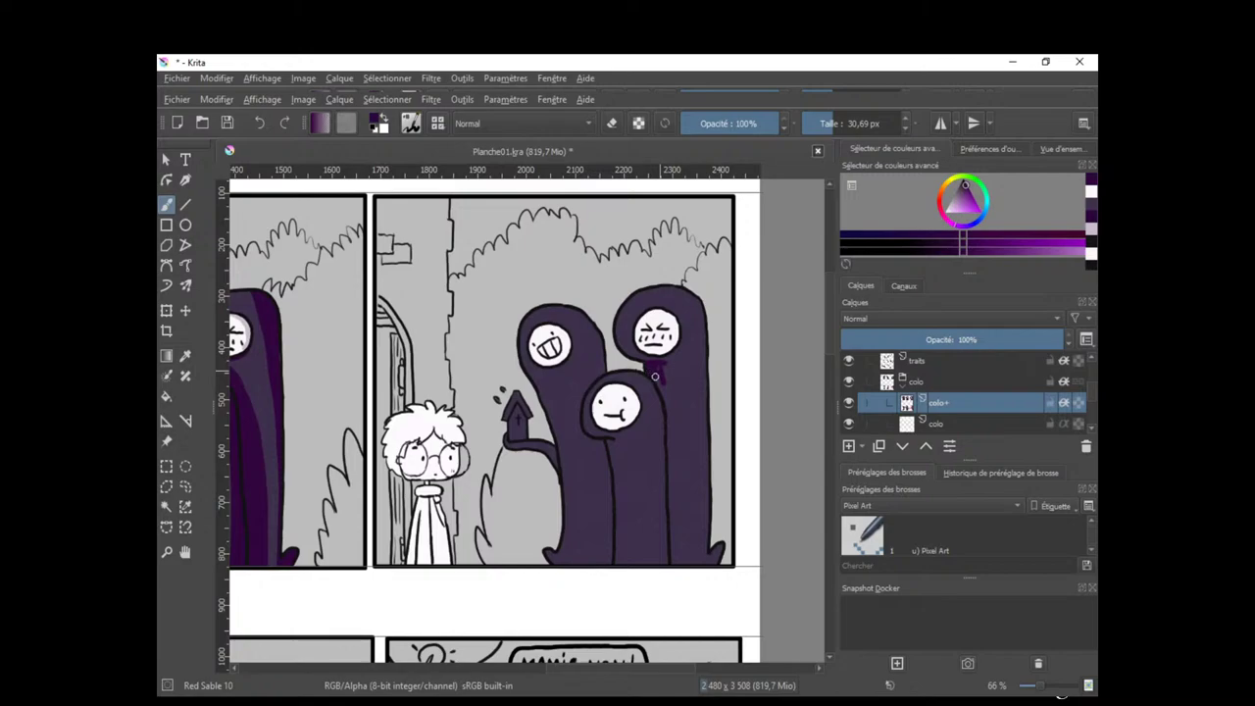
{"action": "left_click_drag", "start_coordinate": [643, 385], "coordinate": [663, 571]}
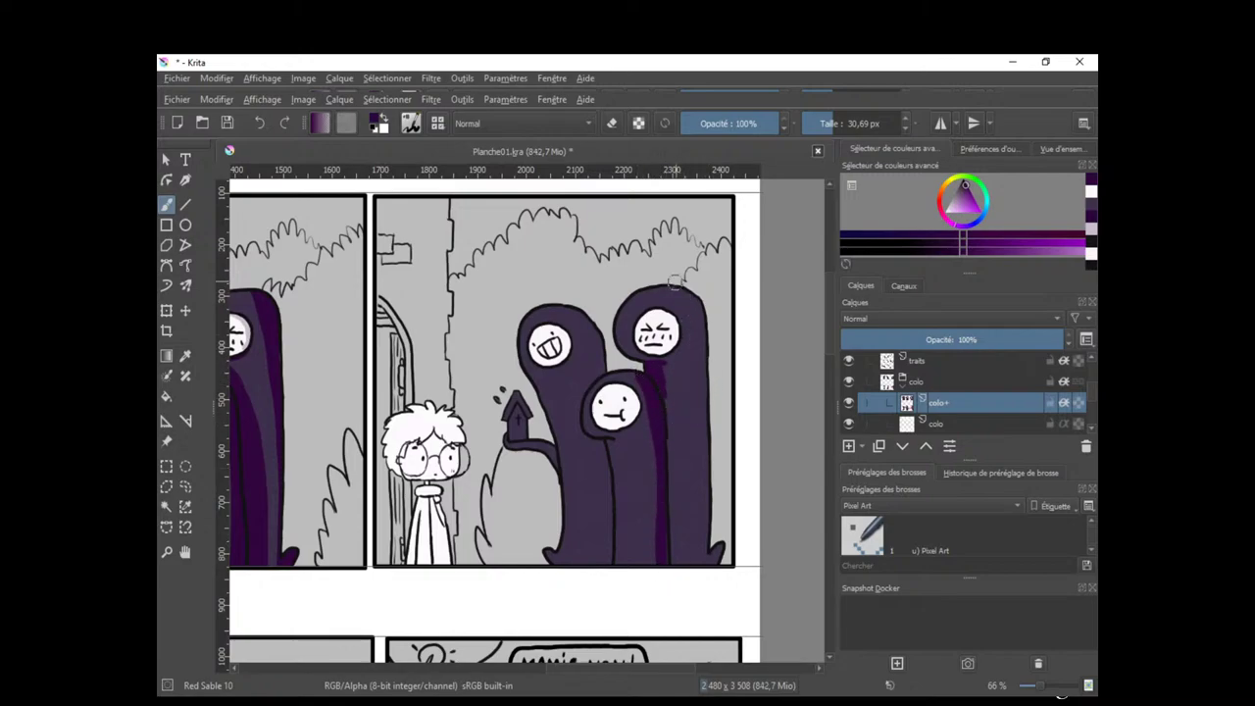
Shade the rightmost creature's right side from head to base with a 64.26 px brush, then trim the shadow's inner edge with the body purple.
{"action": "mouse_move", "coordinate": [668, 296]}
{"action": "left_mouse_down", "text": "shift"}
{"action": "mouse_move", "coordinate": [688, 296]}
{"action": "mouse_move", "coordinate": [710, 573]}
{"action": "left_mouse_up", "text": "shift"}
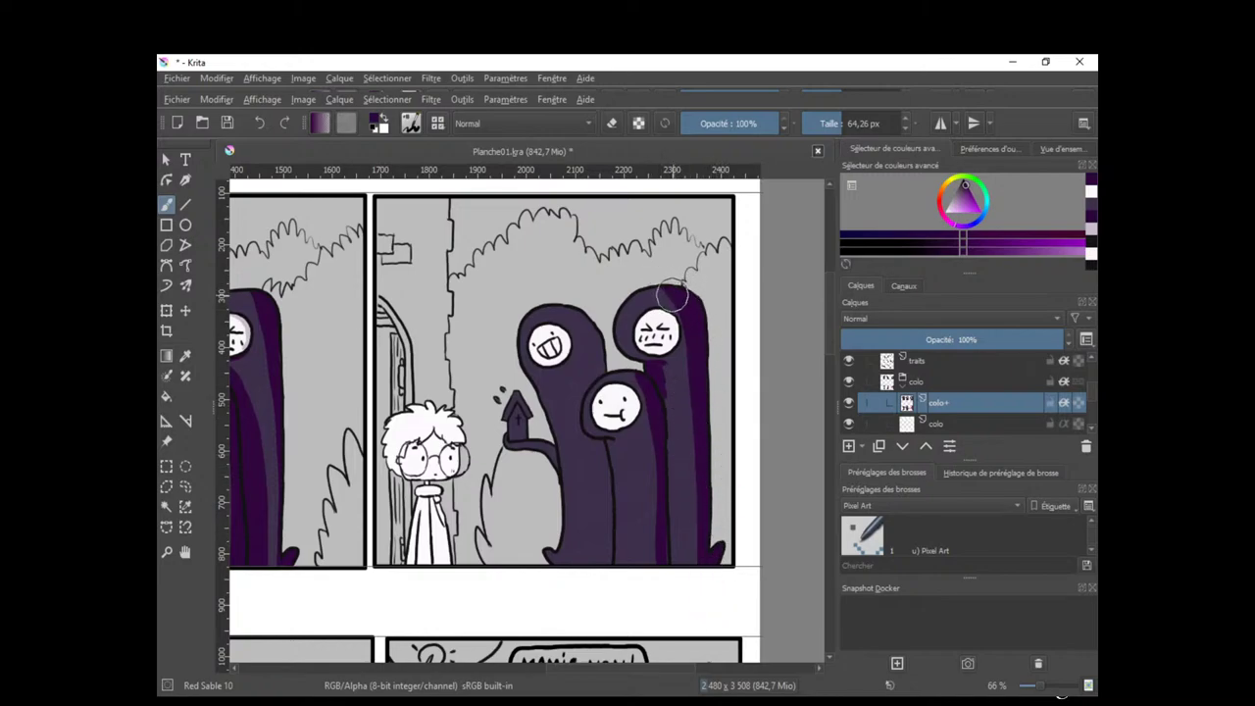
{"action": "key", "text": "e"}
{"action": "key", "text": "e"}
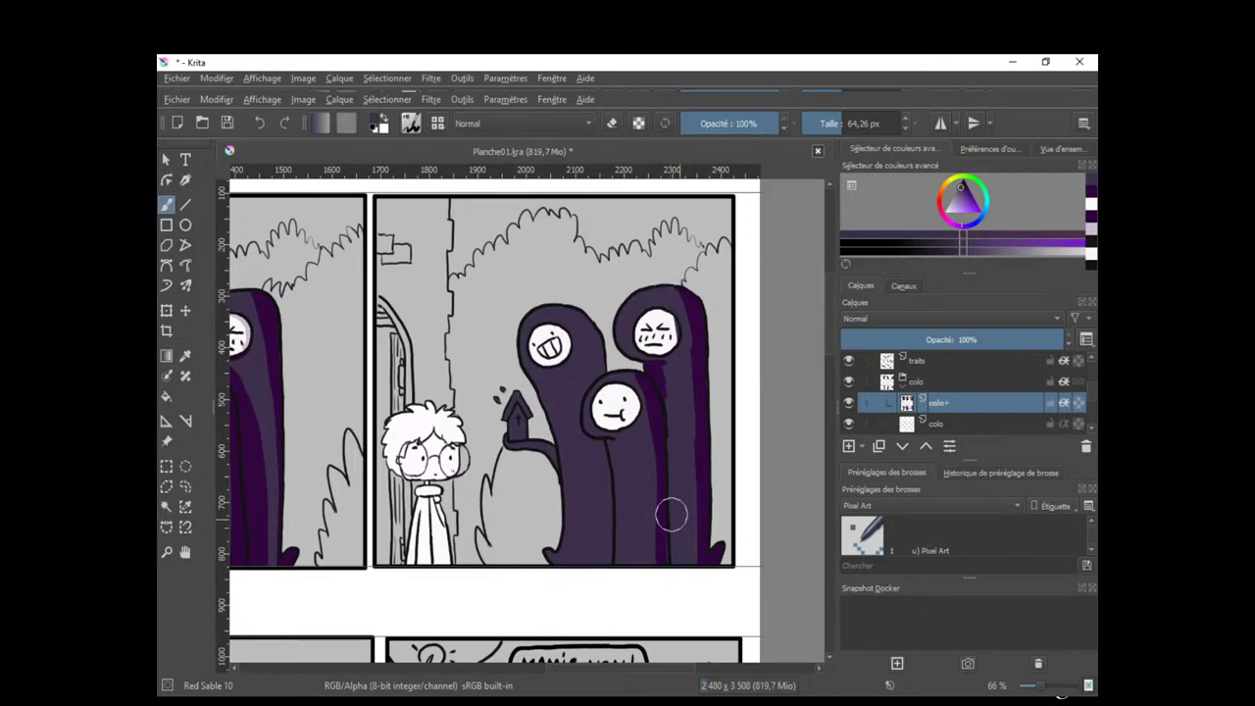
{"action": "left_click_drag", "start_coordinate": [667, 278], "coordinate": [686, 597]}
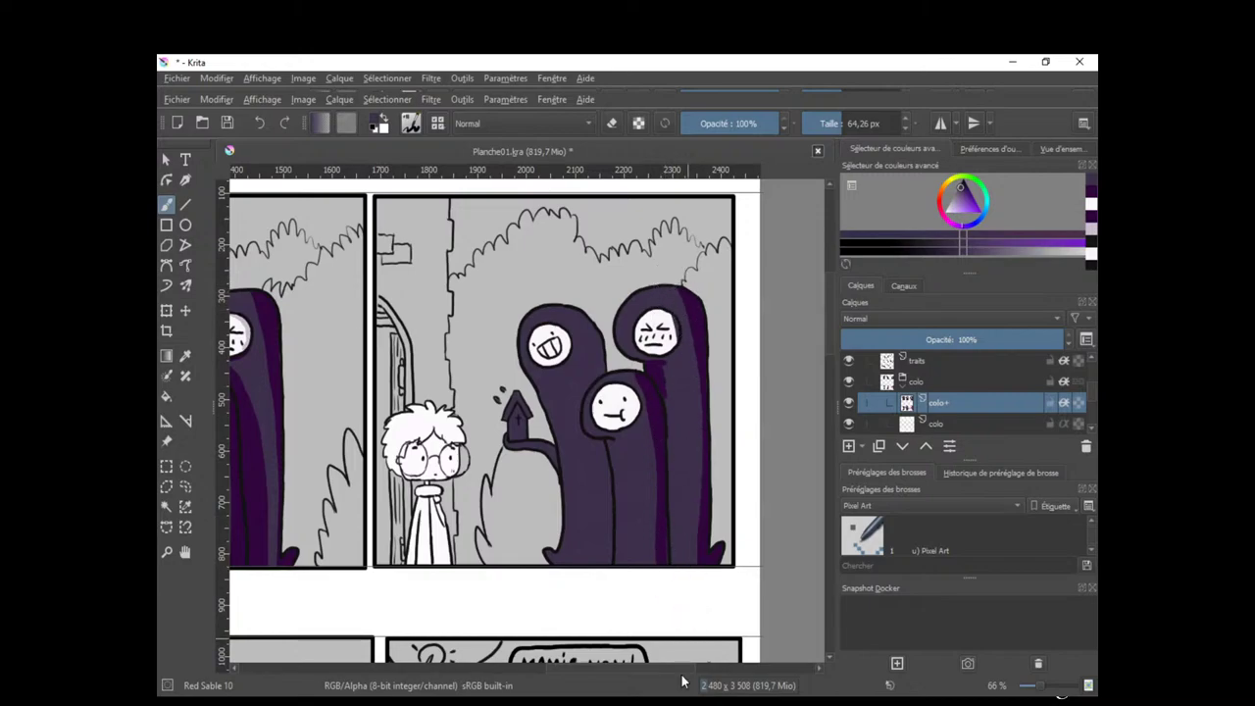
Rework the dark purple shadow along the middle creature's right side and add a short, tapering shadow beneath its head.
{"action": "left_click", "coordinate": [651, 380], "text": "ctrl"}
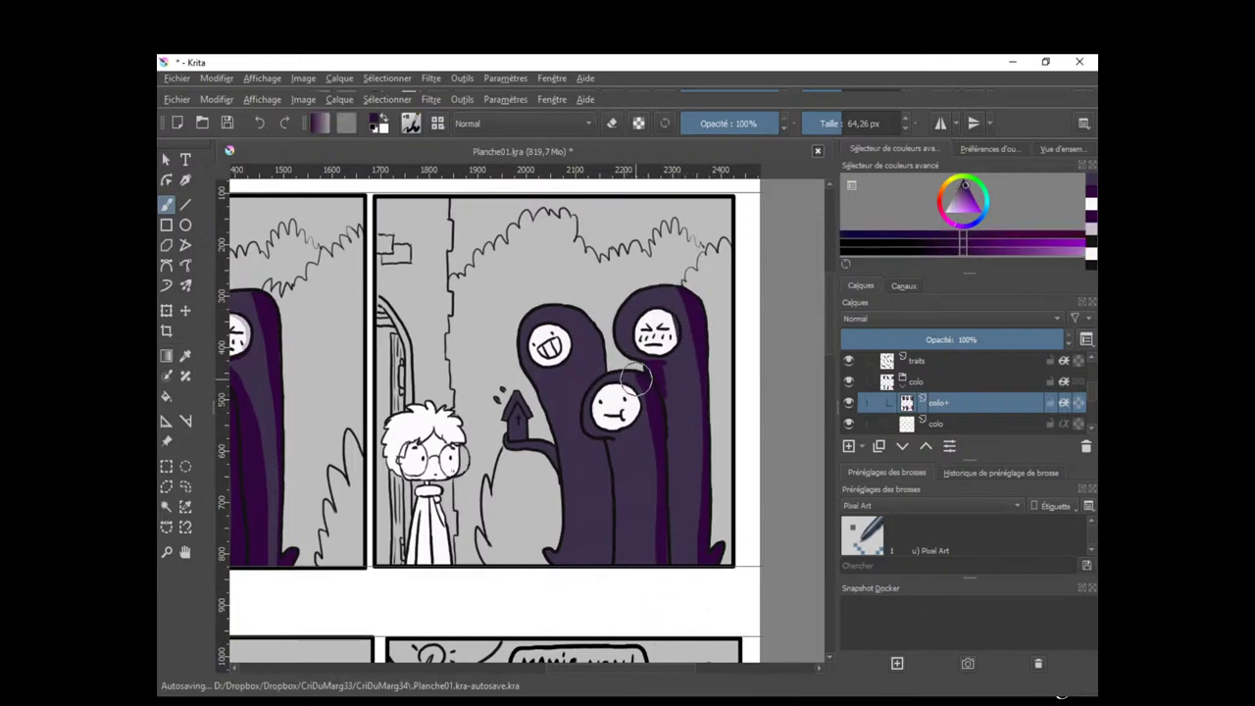
{"action": "left_click_drag", "start_coordinate": [636, 375], "coordinate": [641, 483]}
{"action": "key", "text": "ctrl+z"}
{"action": "mouse_move", "coordinate": [643, 384]}
{"action": "left_mouse_down"}
{"action": "mouse_move", "coordinate": [656, 430]}
{"action": "mouse_move", "coordinate": [638, 629]}
{"action": "left_mouse_up"}
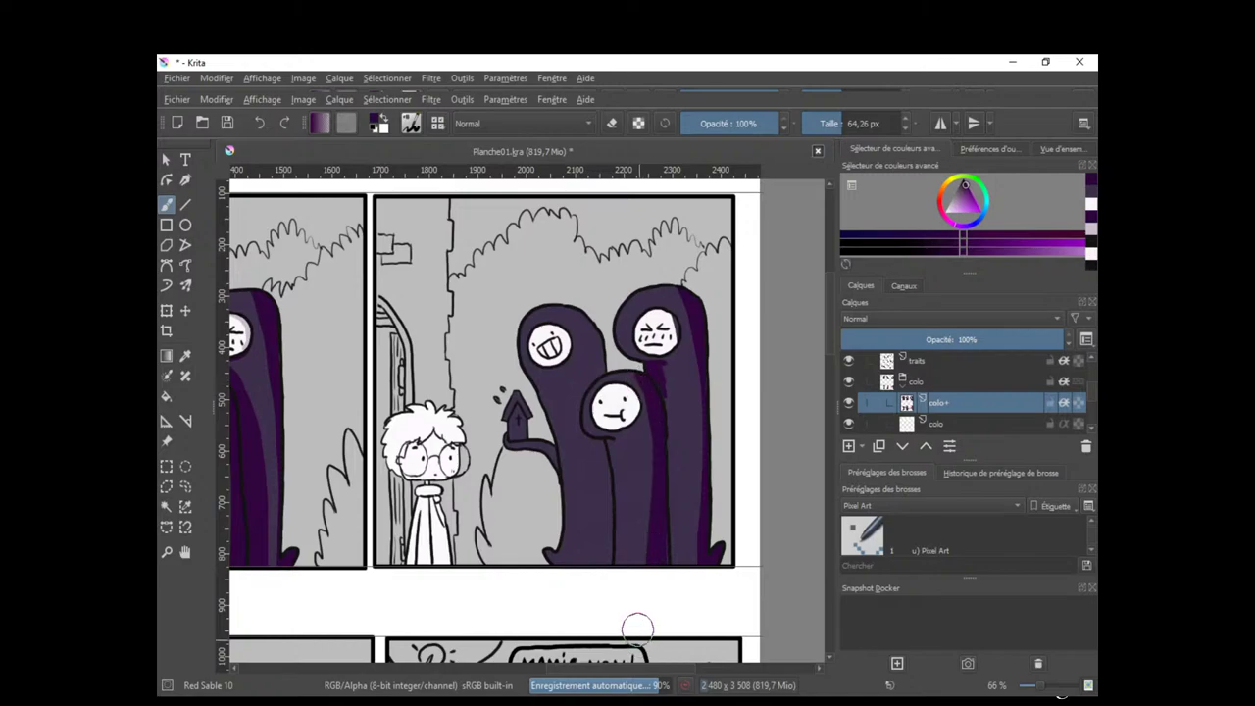
{"action": "key", "text": "ctrl+z"}
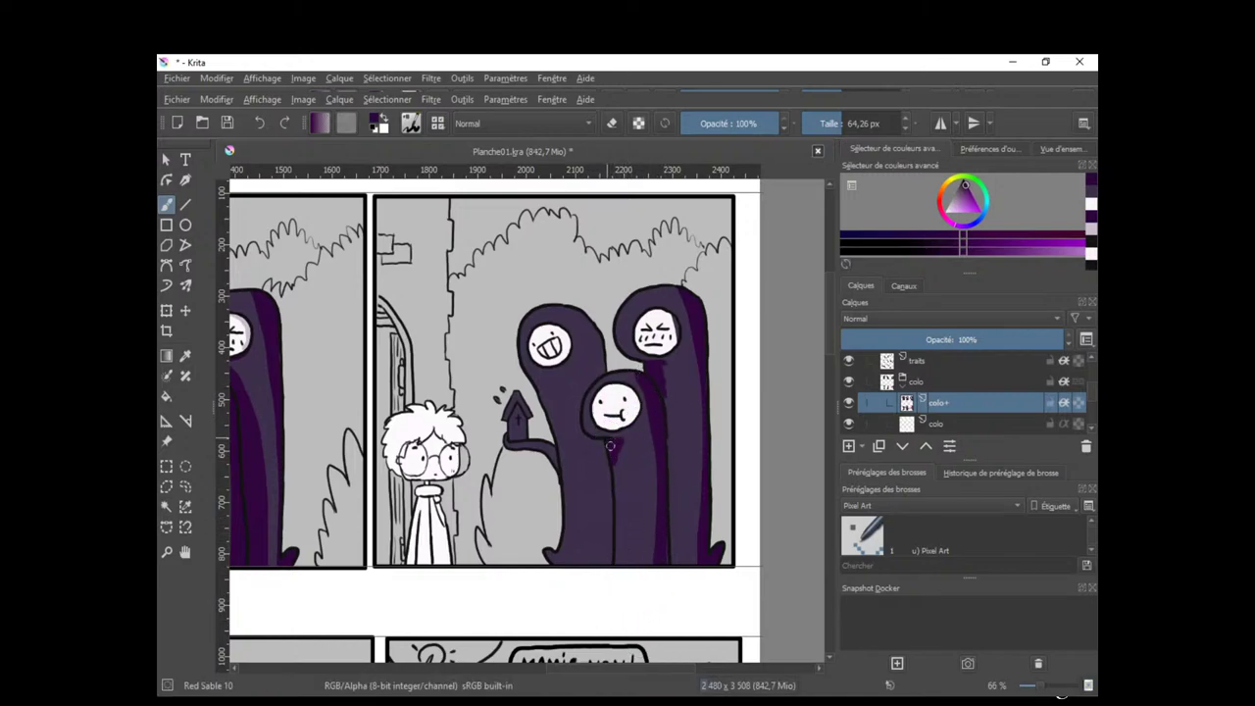
{"action": "left_click_drag", "start_coordinate": [610, 446], "coordinate": [617, 469]}
{"action": "left_click", "coordinate": [625, 449], "text": "ctrl"}
{"action": "left_click", "coordinate": [661, 489], "text": "ctrl"}
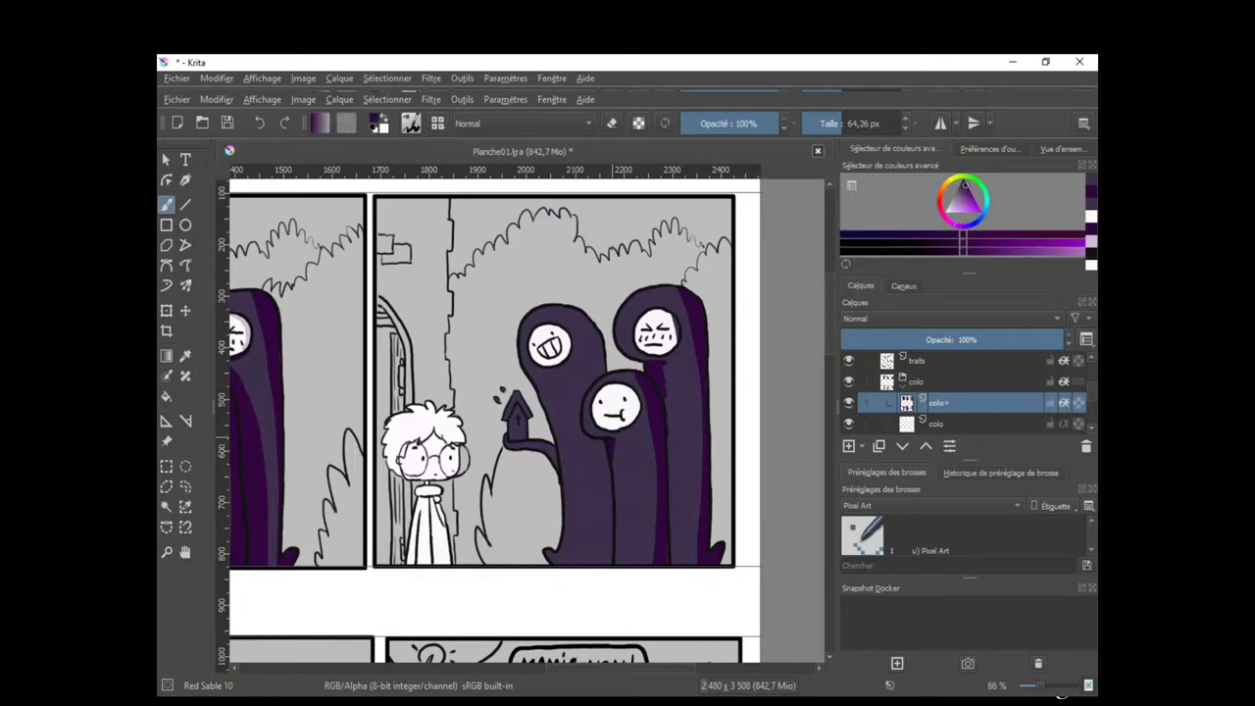
Paint a dark purple shadow down the leftmost creature's right side in the third panel, undoing the stray stroke.
{"action": "left_click_drag", "start_coordinate": [610, 365], "coordinate": [590, 307]}
{"action": "left_click", "coordinate": [617, 379], "text": "ctrl"}
{"action": "mouse_move", "coordinate": [615, 379]}
{"action": "left_mouse_down"}
{"action": "mouse_move", "coordinate": [602, 381]}
{"action": "mouse_move", "coordinate": [605, 370]}
{"action": "left_mouse_up"}
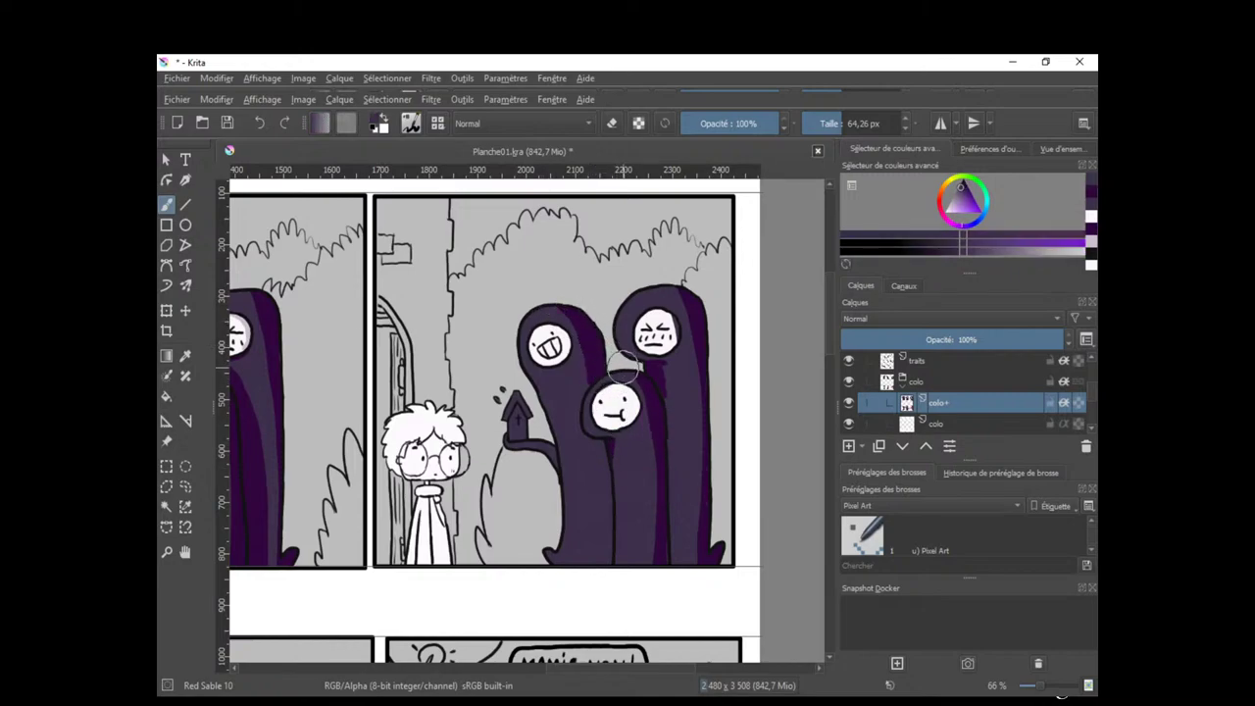
{"action": "left_click", "coordinate": [597, 360], "text": "ctrl"}
{"action": "left_click_drag", "start_coordinate": [604, 447], "coordinate": [592, 630]}
{"action": "key", "text": "ctrl+z"}
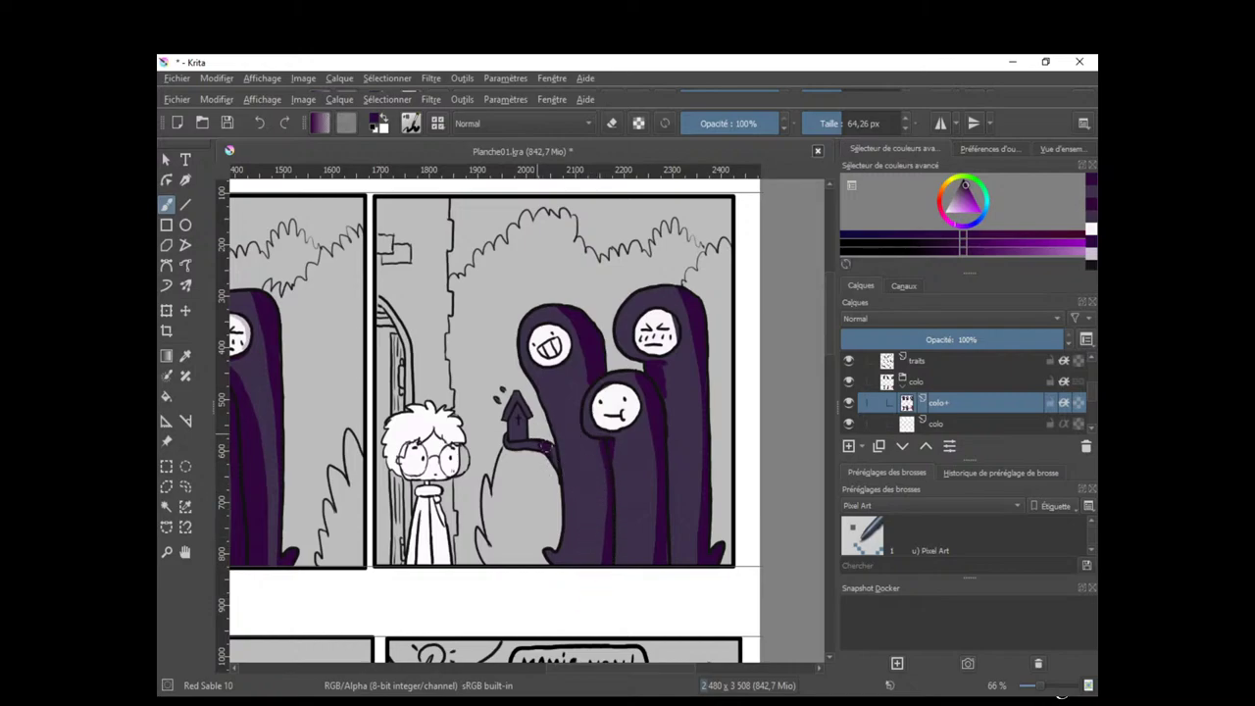
Add dark purple shadows beneath the third panel's creature faces with a 22.57 px brush, and clean up the rightmost creature's neck shadow with the body purple.
{"action": "scroll", "coordinate": [555, 568], "scroll_direction": "up", "scroll_amount": 2}
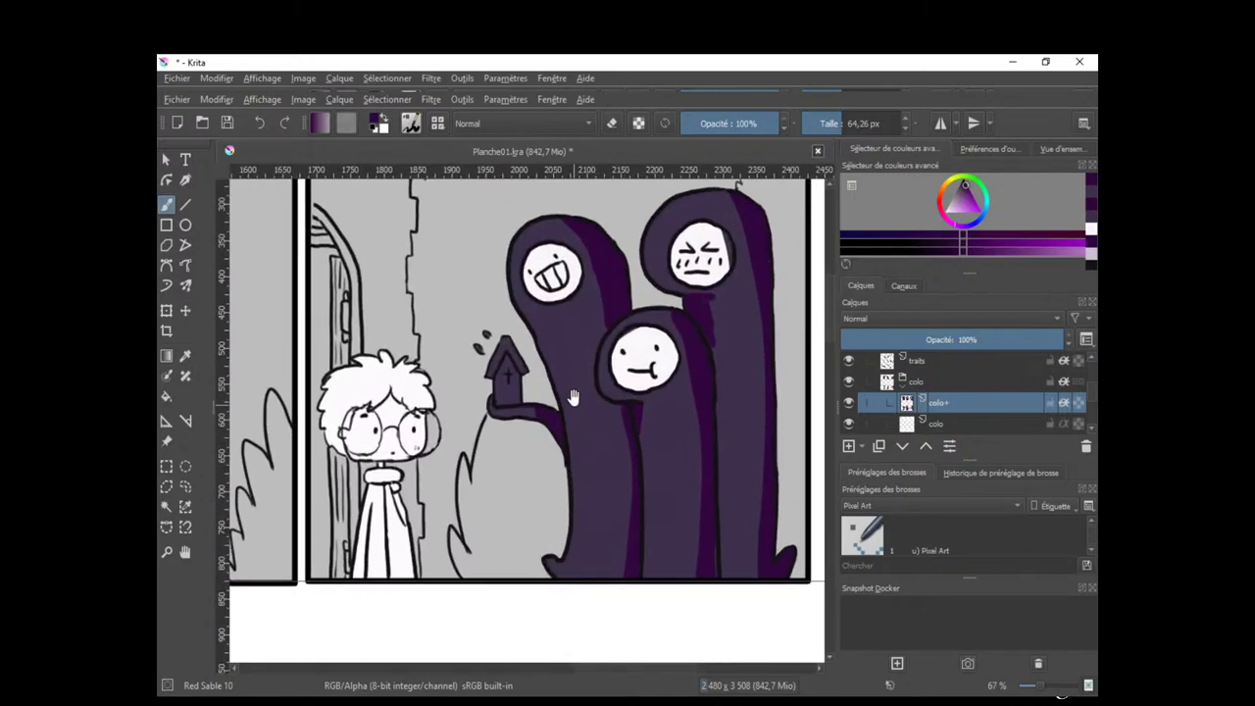
{"action": "left_click_drag", "start_coordinate": [612, 347], "coordinate": [599, 347], "text": "shift"}
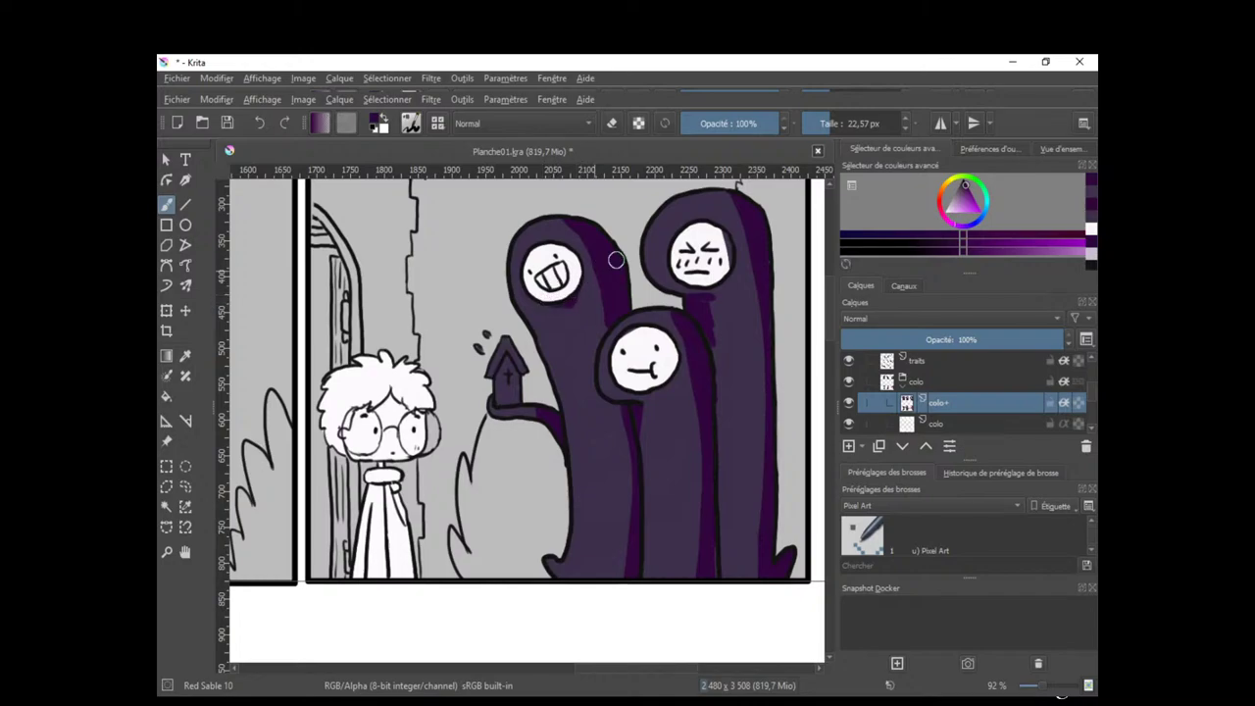
{"action": "left_click_drag", "start_coordinate": [697, 281], "coordinate": [615, 302]}
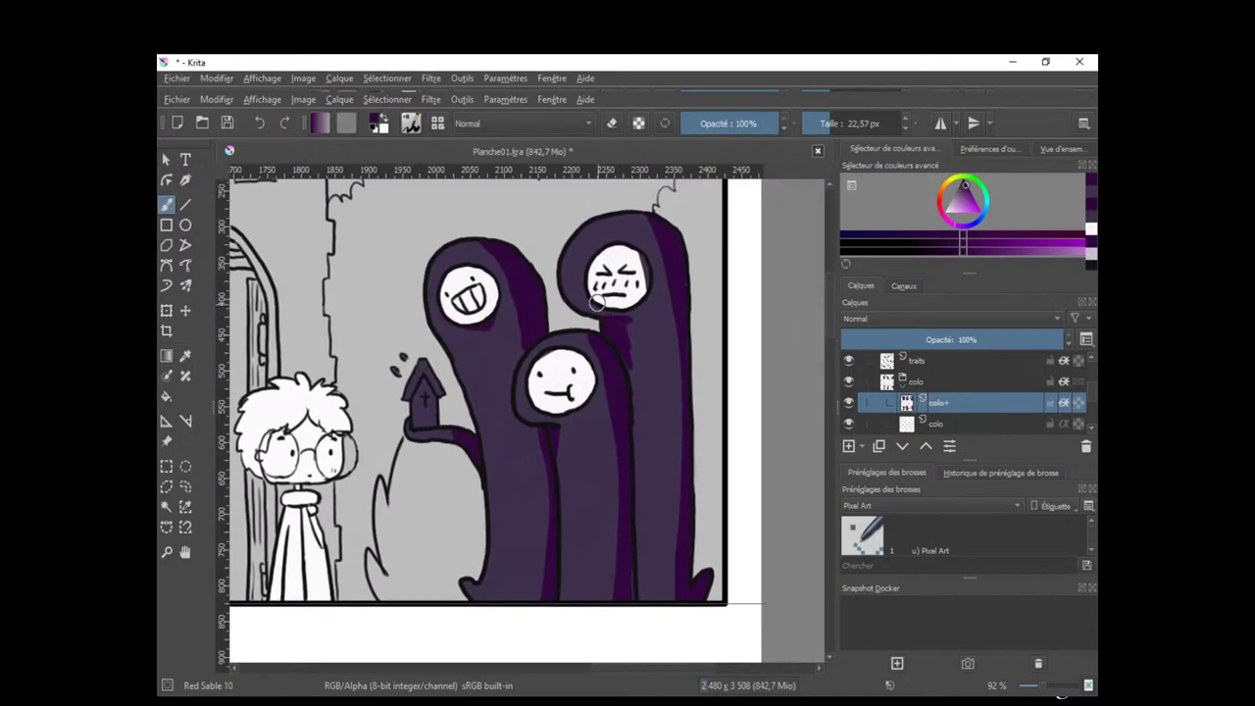
{"action": "left_click", "coordinate": [615, 322], "text": "ctrl"}
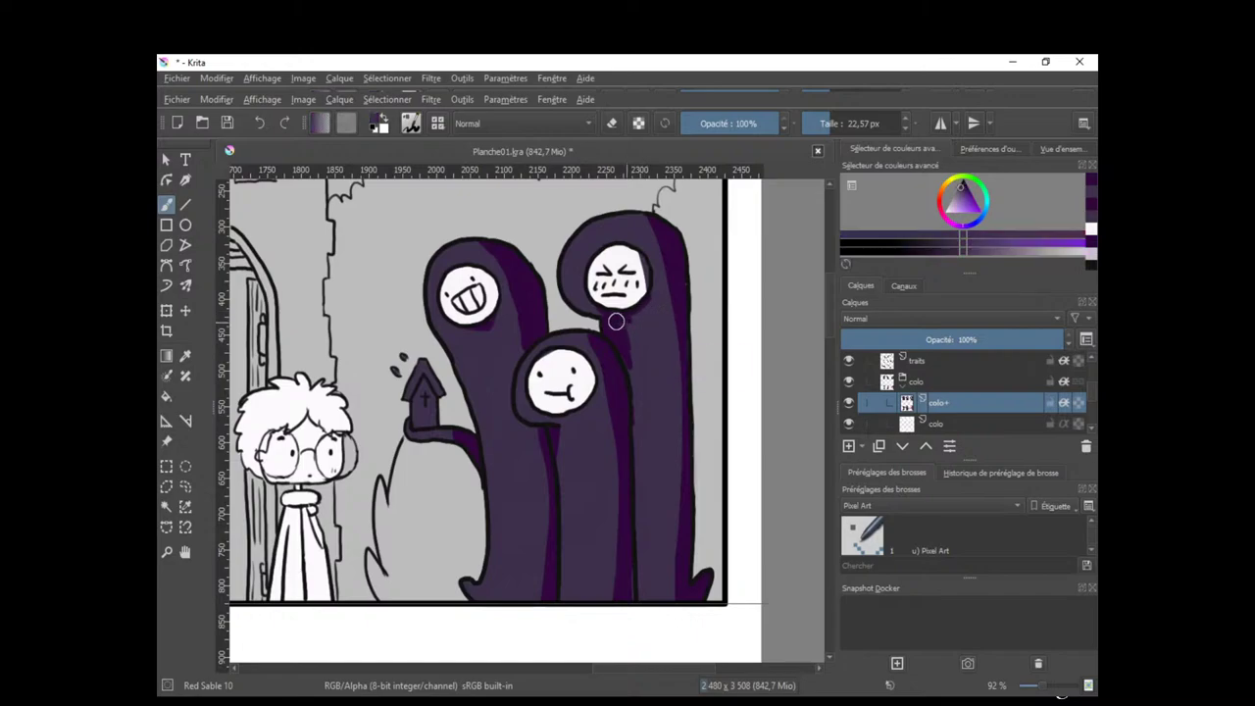
{"action": "mouse_move", "coordinate": [631, 322]}
{"action": "left_mouse_down"}
{"action": "mouse_move", "coordinate": [633, 360]}
{"action": "mouse_move", "coordinate": [655, 358]}
{"action": "mouse_move", "coordinate": [643, 346]}
{"action": "left_mouse_up"}
{"action": "left_click", "coordinate": [617, 359], "text": "ctrl"}
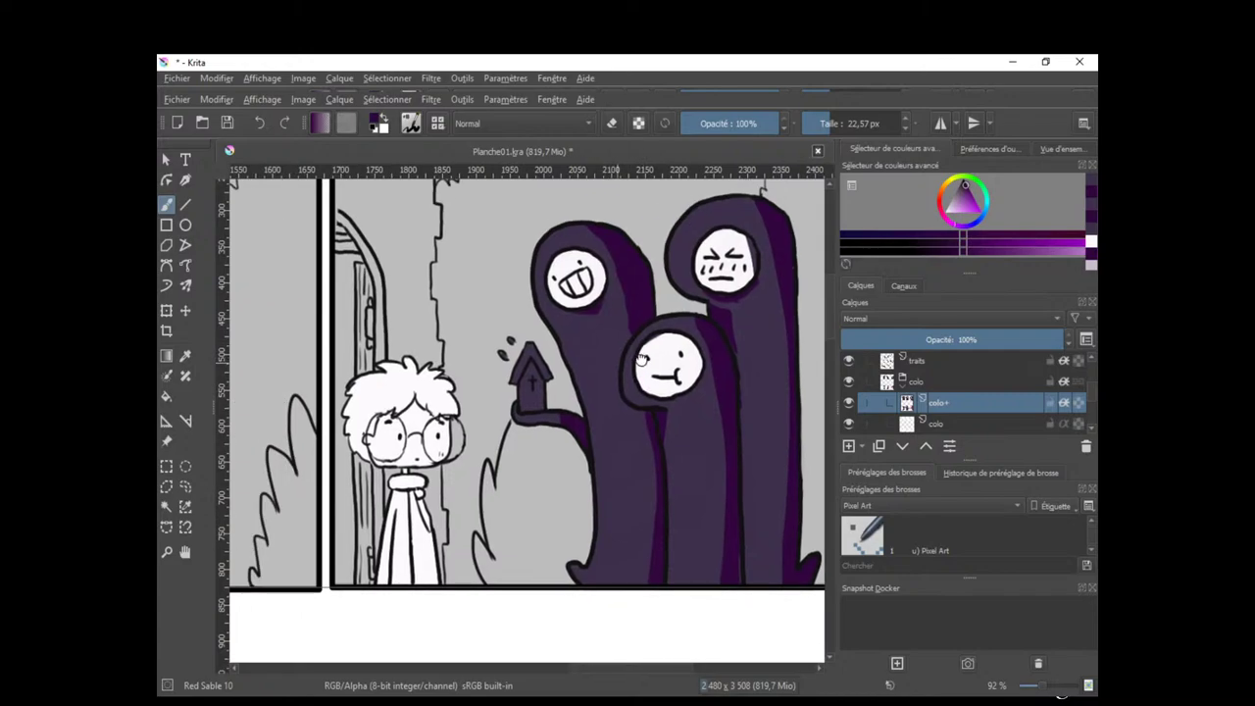
Sample the pale face-shadow colour from the second panel and shade the right edge of the third panel's grinning face, undoing unsatisfactory strokes.
{"action": "left_click_drag", "start_coordinate": [538, 469], "coordinate": [648, 467]}
{"action": "scroll", "coordinate": [629, 452], "scroll_direction": "down", "scroll_amount": 1}
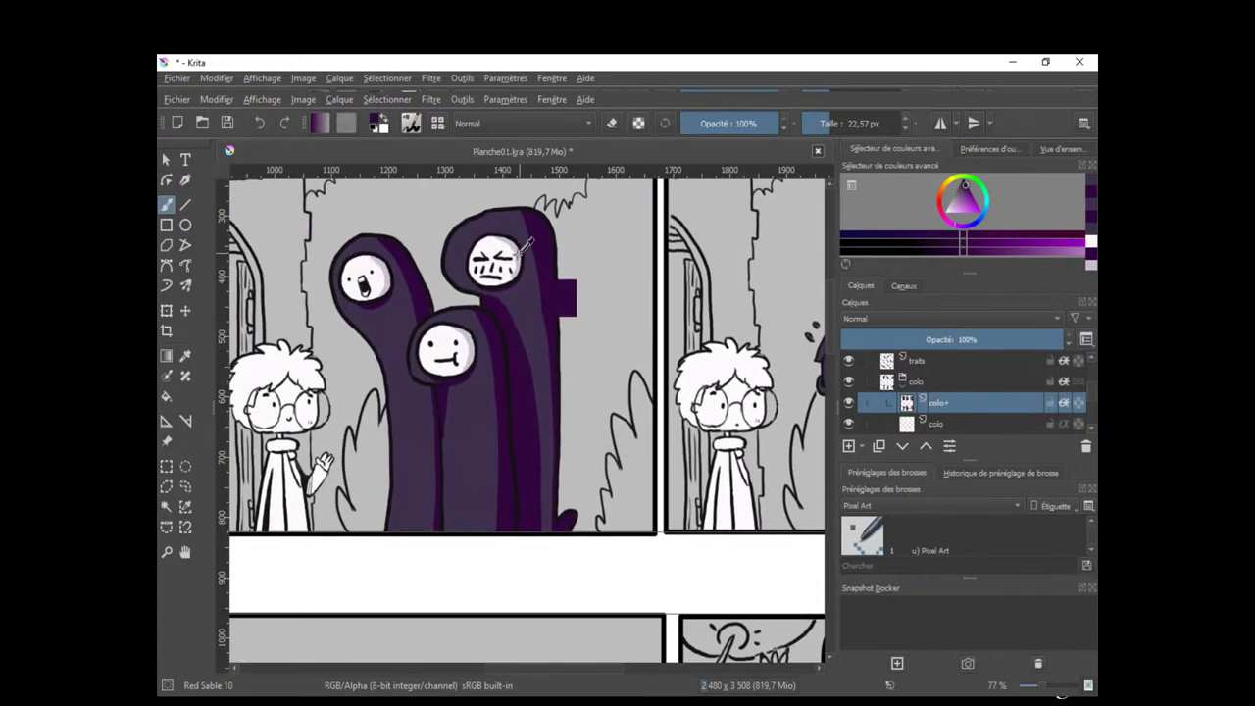
{"action": "left_click", "coordinate": [559, 295], "text": "ctrl"}
{"action": "left_click_drag", "start_coordinate": [682, 378], "coordinate": [446, 434]}
{"action": "left_click_drag", "start_coordinate": [583, 397], "coordinate": [586, 358]}
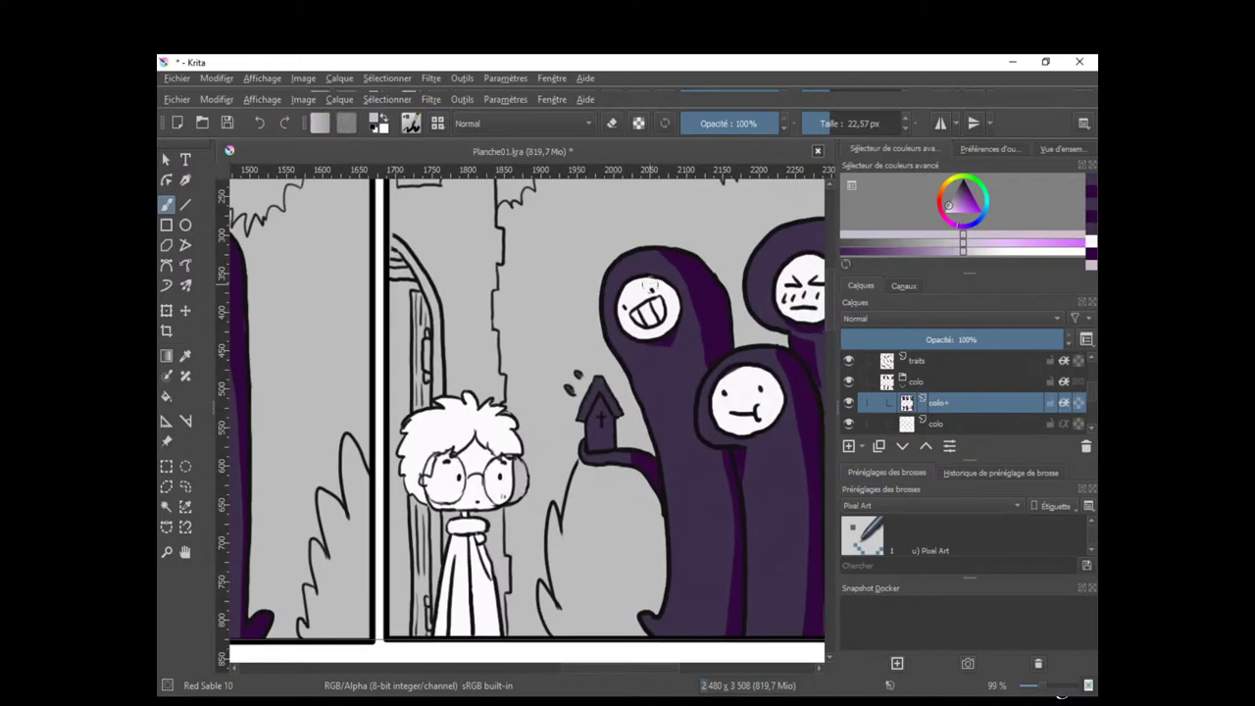
{"action": "left_click_drag", "start_coordinate": [654, 281], "coordinate": [676, 310]}
{"action": "key", "text": "ctrl+z"}
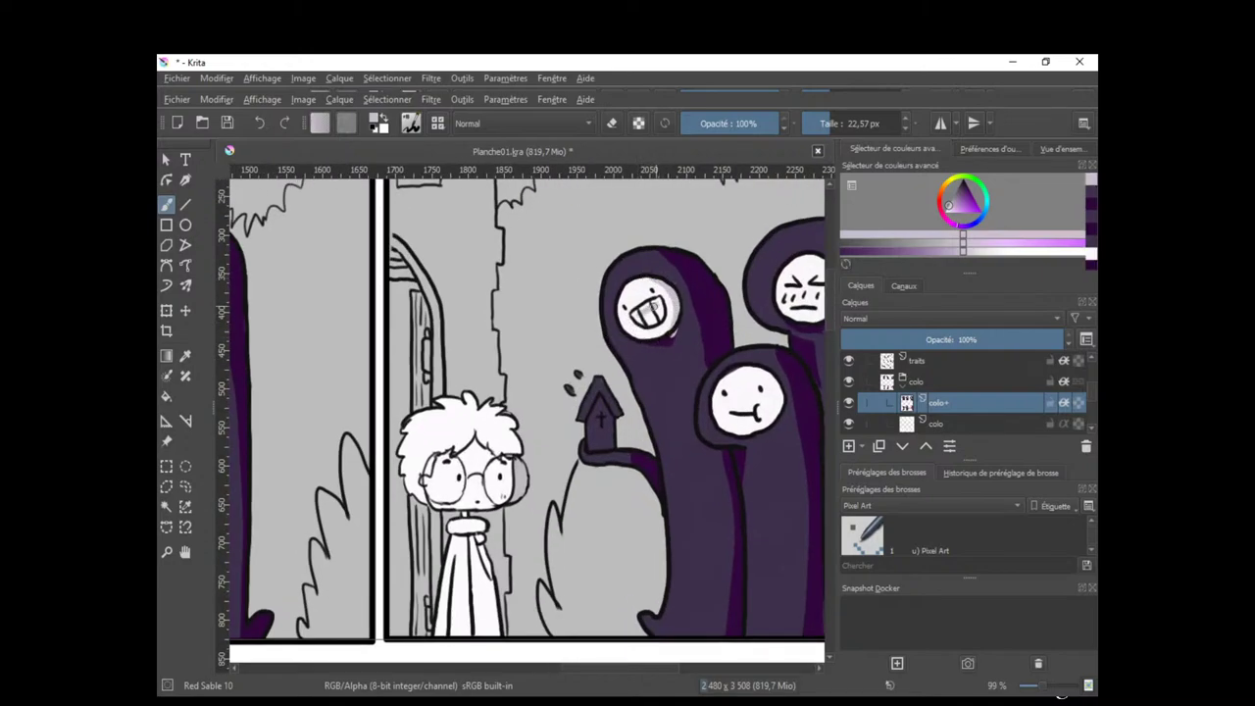
{"action": "key", "text": "ctrl+z"}
{"action": "left_click", "coordinate": [677, 337], "text": "ctrl"}
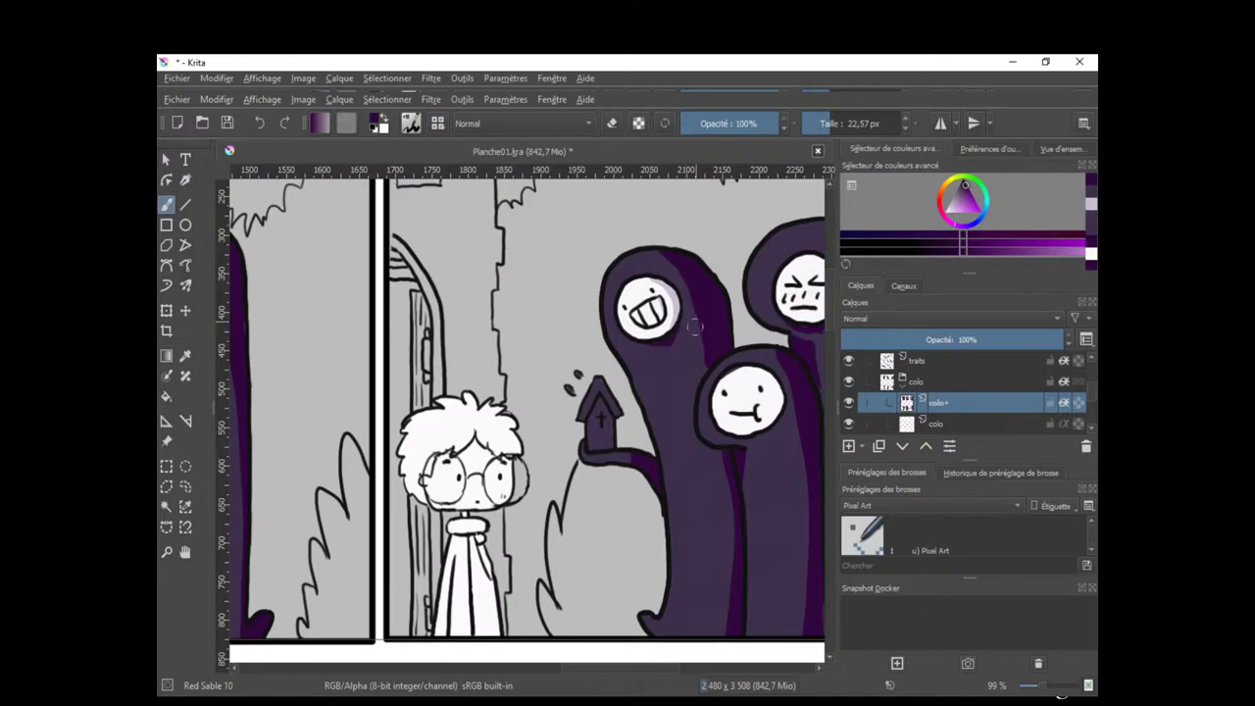
Shade the right edges of the middle and rightmost creatures' faces with the pale shadow colour, trimming the excess with white.
{"action": "left_click_drag", "start_coordinate": [709, 378], "coordinate": [592, 358]}
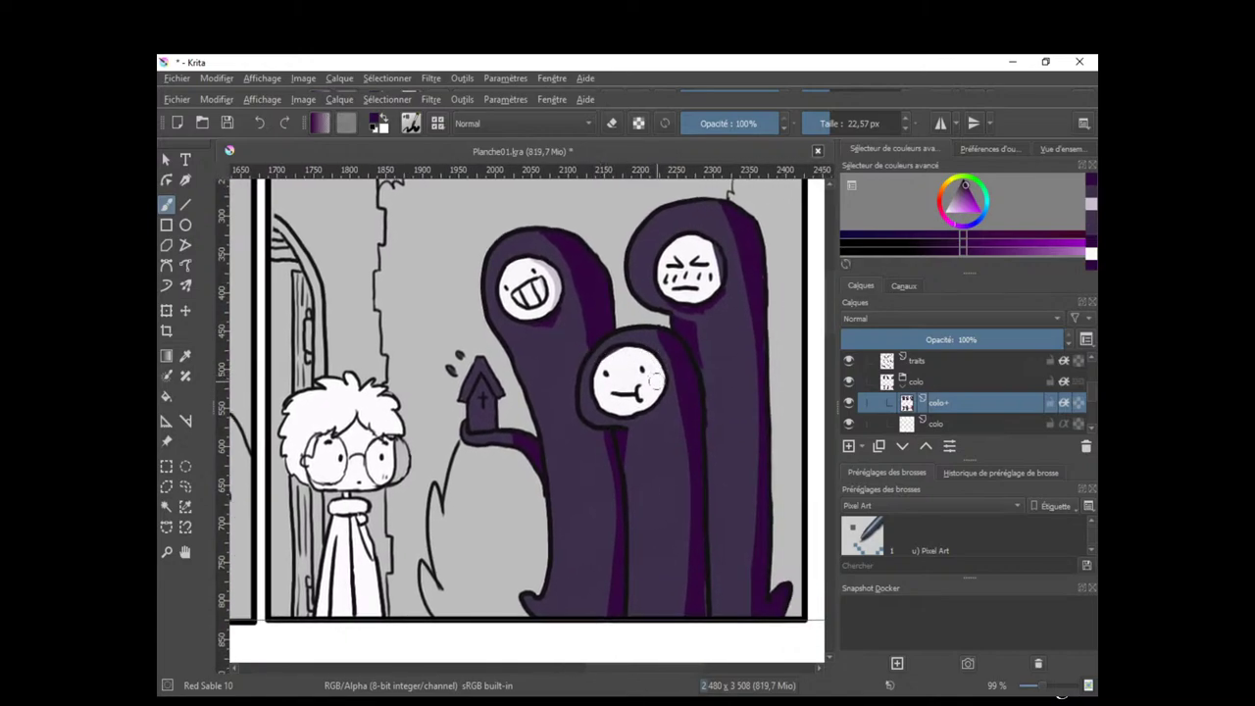
{"action": "left_click", "coordinate": [559, 277], "text": "ctrl"}
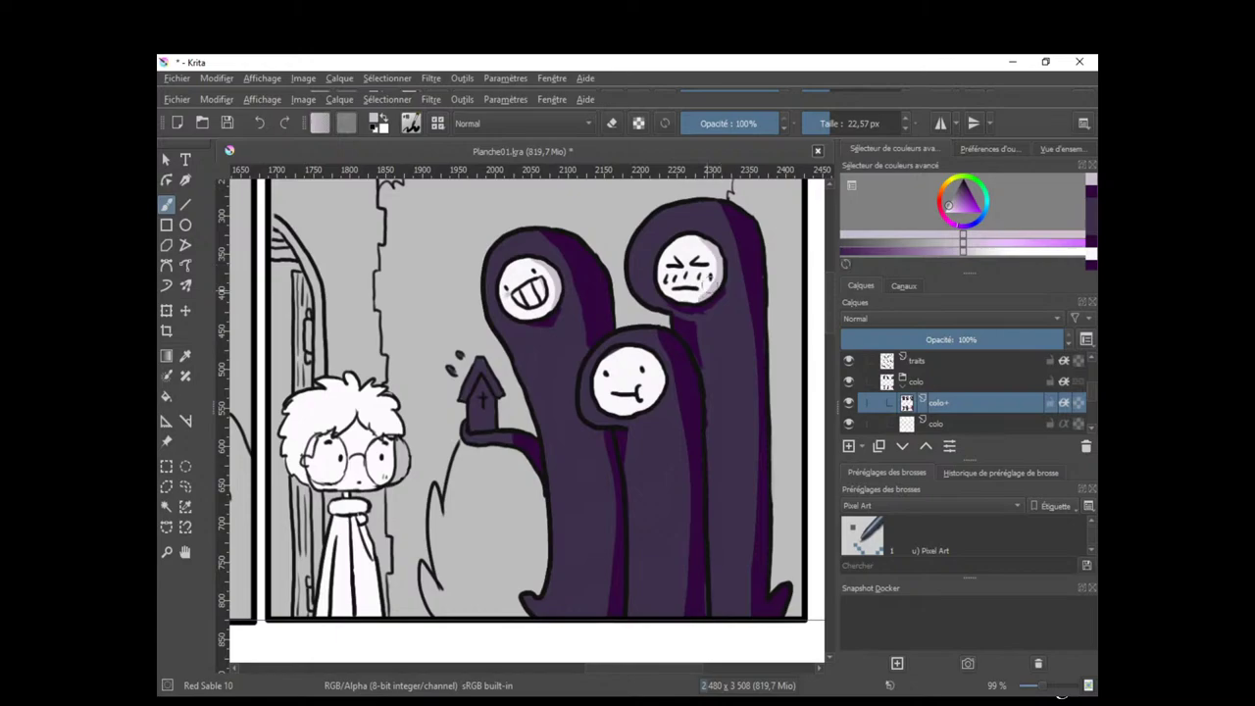
{"action": "left_click", "coordinate": [703, 257], "text": "ctrl"}
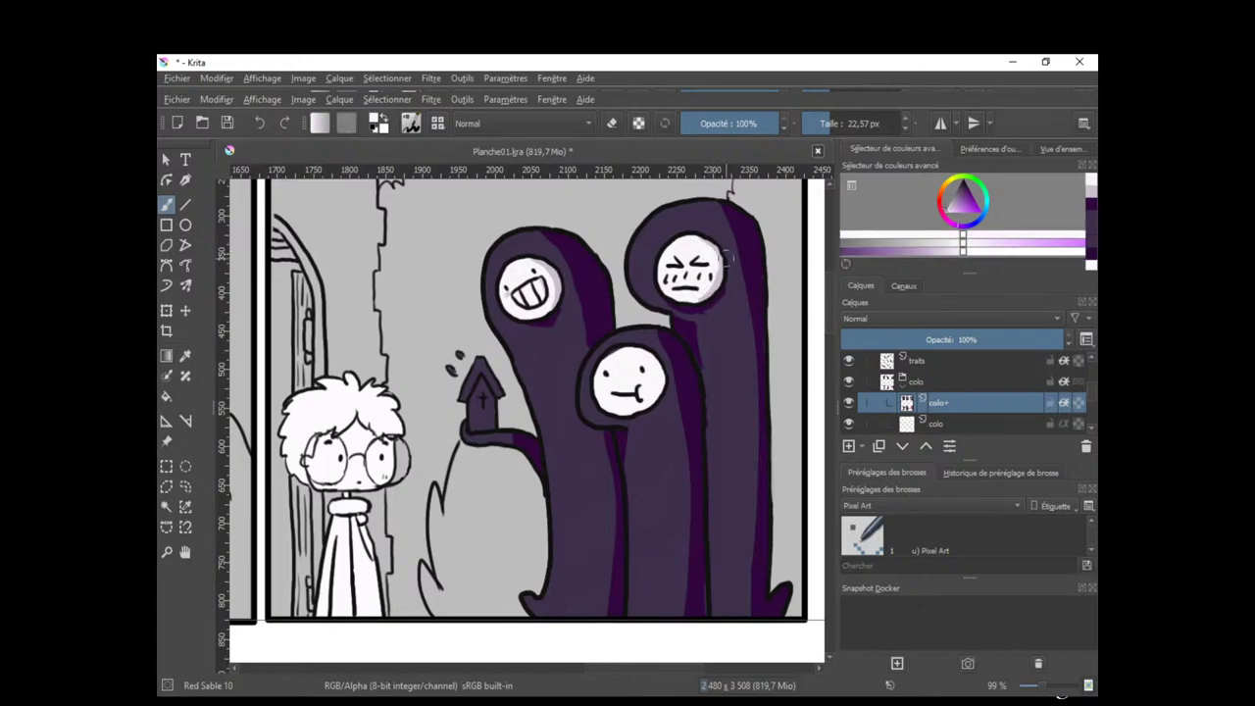
{"action": "scroll", "coordinate": [735, 265], "scroll_direction": "down", "scroll_amount": 2}
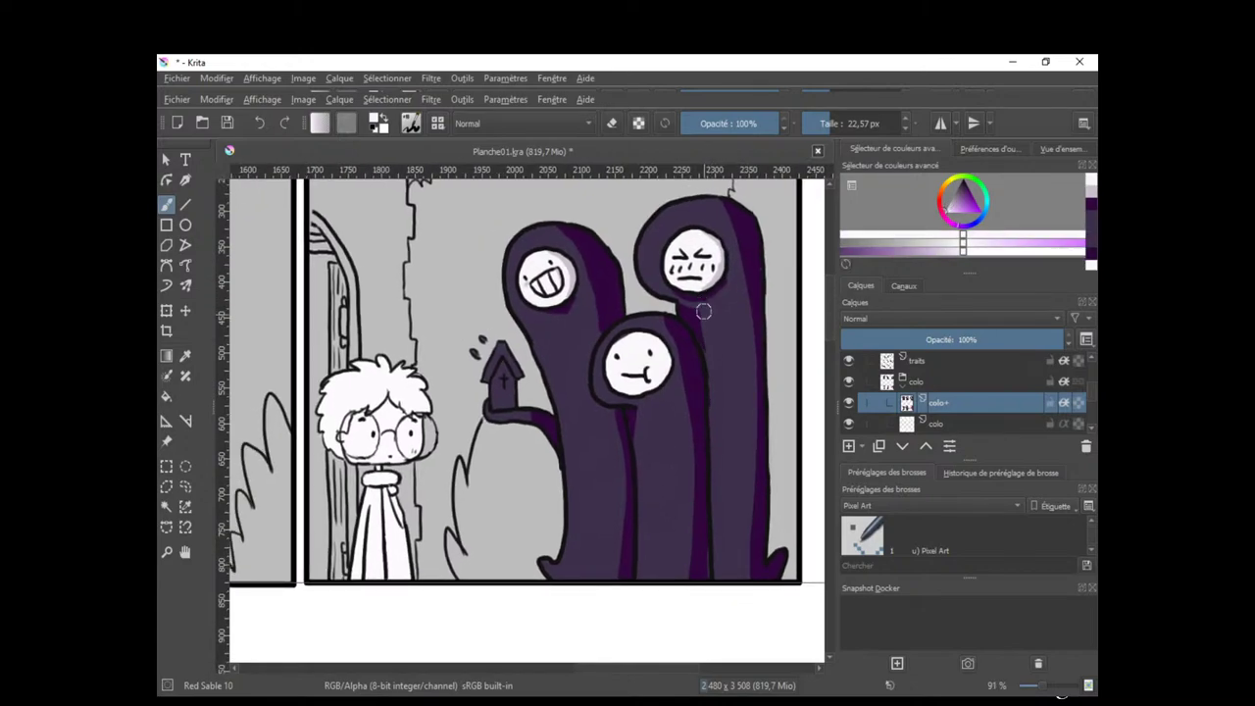
{"action": "left_click_drag", "start_coordinate": [761, 355], "coordinate": [743, 419]}
{"action": "left_click", "coordinate": [711, 341], "text": "ctrl"}
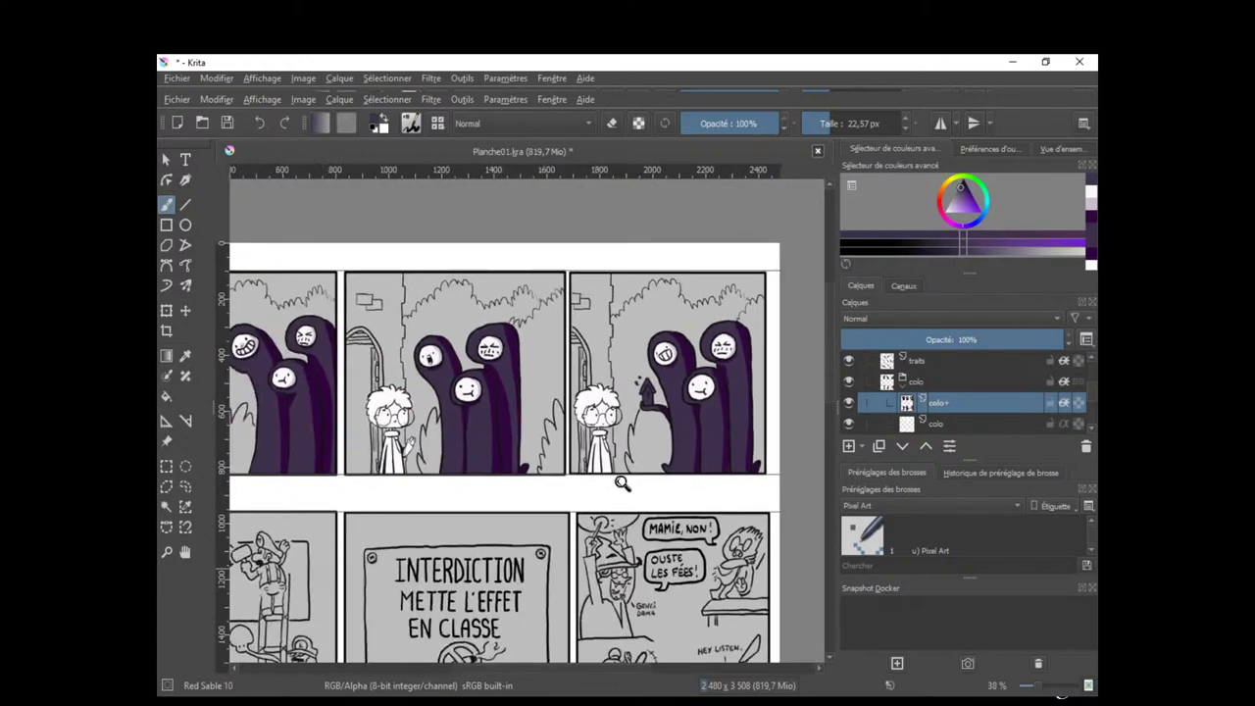
Review the shaded creatures across the top row and the uncoloured panels below, and save the comic page.
{"action": "scroll", "coordinate": [621, 482], "scroll_direction": "down", "scroll_amount": 5}
{"action": "left_click_drag", "start_coordinate": [694, 466], "coordinate": [729, 450]}
{"action": "left_click_drag", "start_coordinate": [622, 437], "coordinate": [591, 524]}
{"action": "left_click_drag", "start_coordinate": [591, 524], "coordinate": [709, 549]}
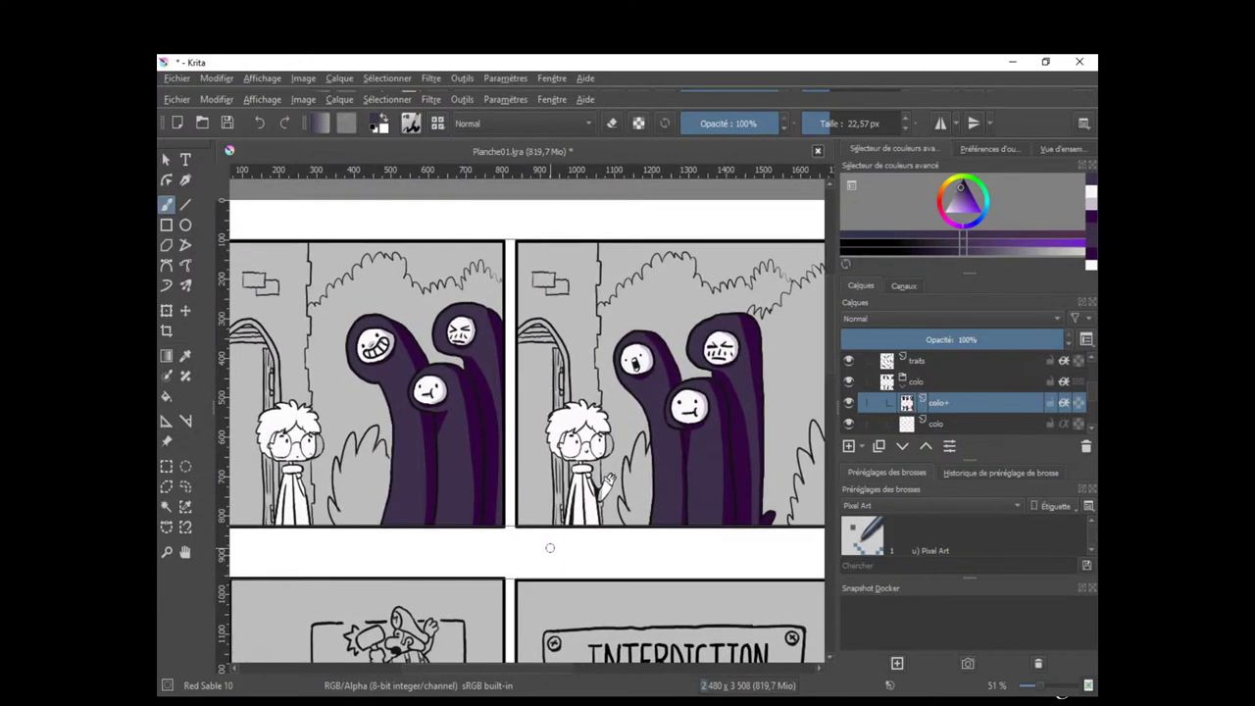
{"action": "left_click_drag", "start_coordinate": [516, 658], "coordinate": [642, 389]}
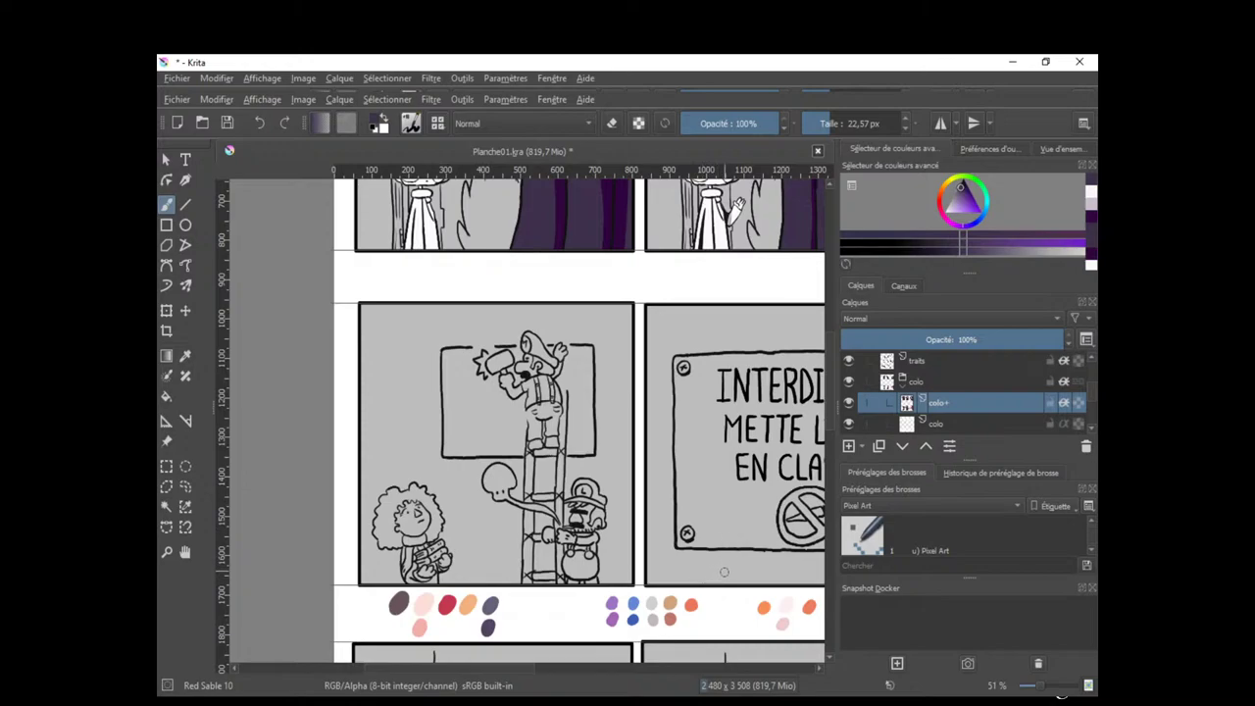
{"action": "left_click_drag", "start_coordinate": [718, 631], "coordinate": [690, 588]}
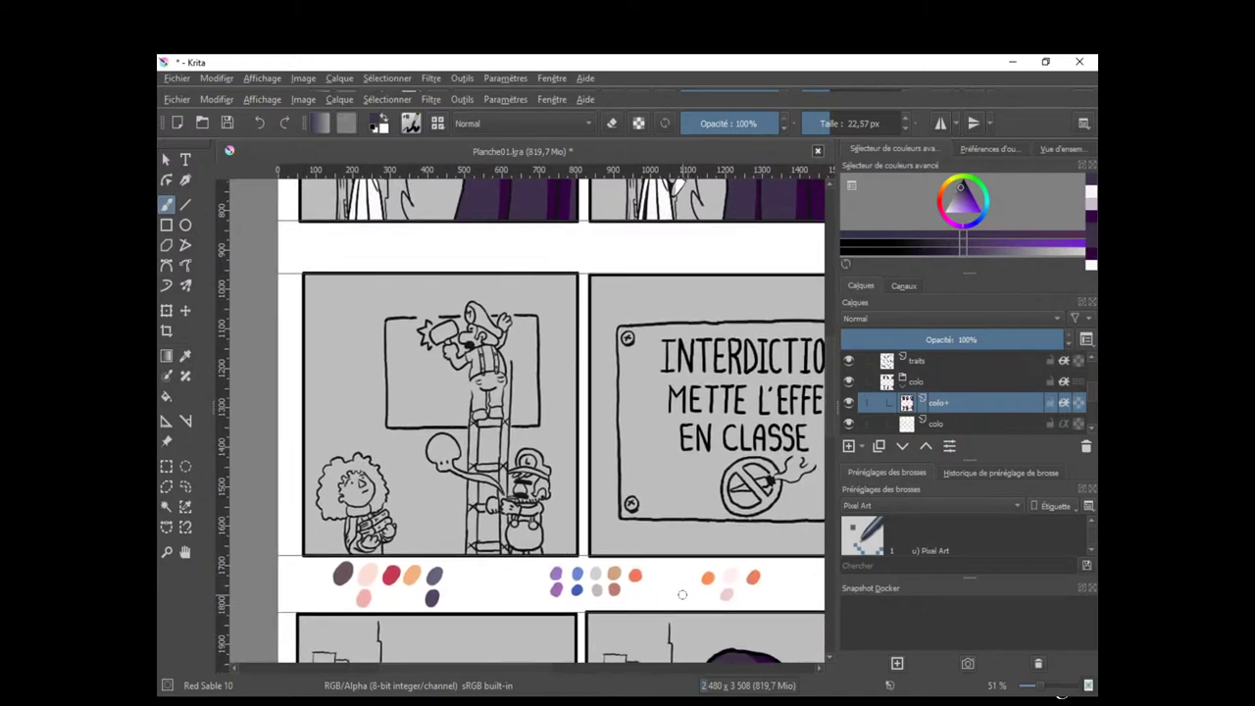
{"action": "key", "text": "ctrl+s"}
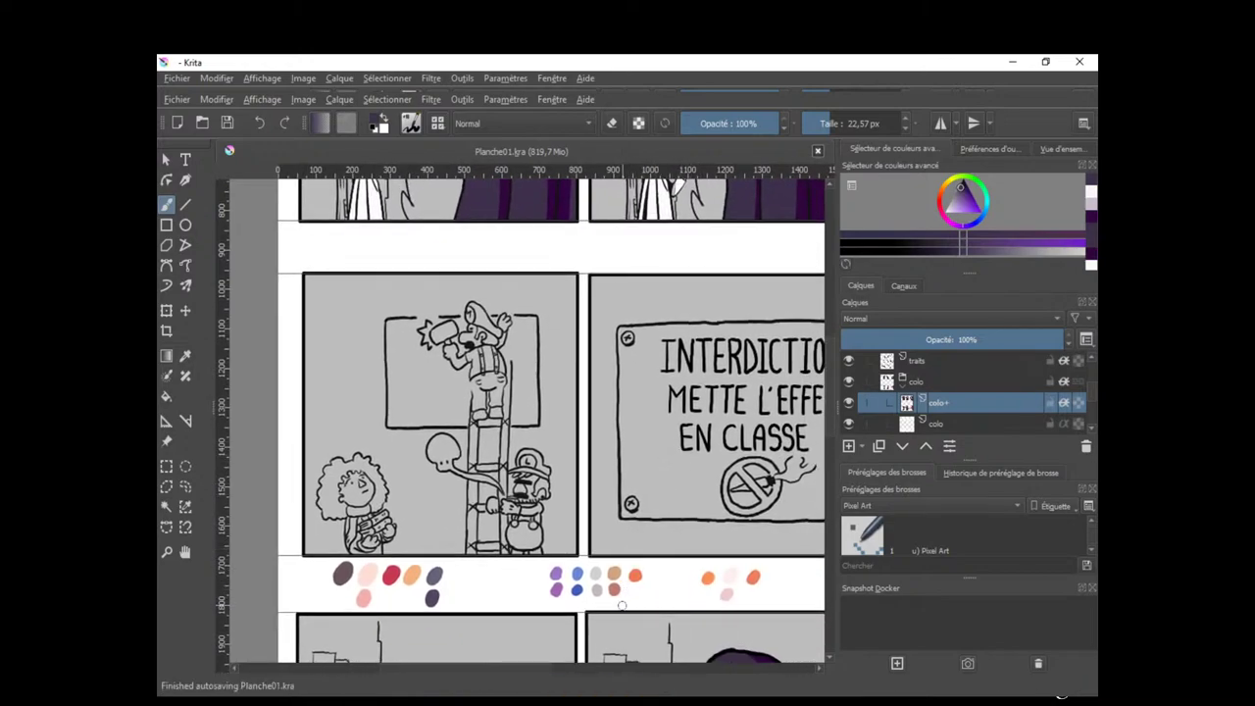
Sample the red palette swatch and paint the curly-haired, bespectacled character's scarf in the first panel with a 54.31 px brush.
{"action": "left_click_drag", "start_coordinate": [617, 599], "coordinate": [711, 585]}
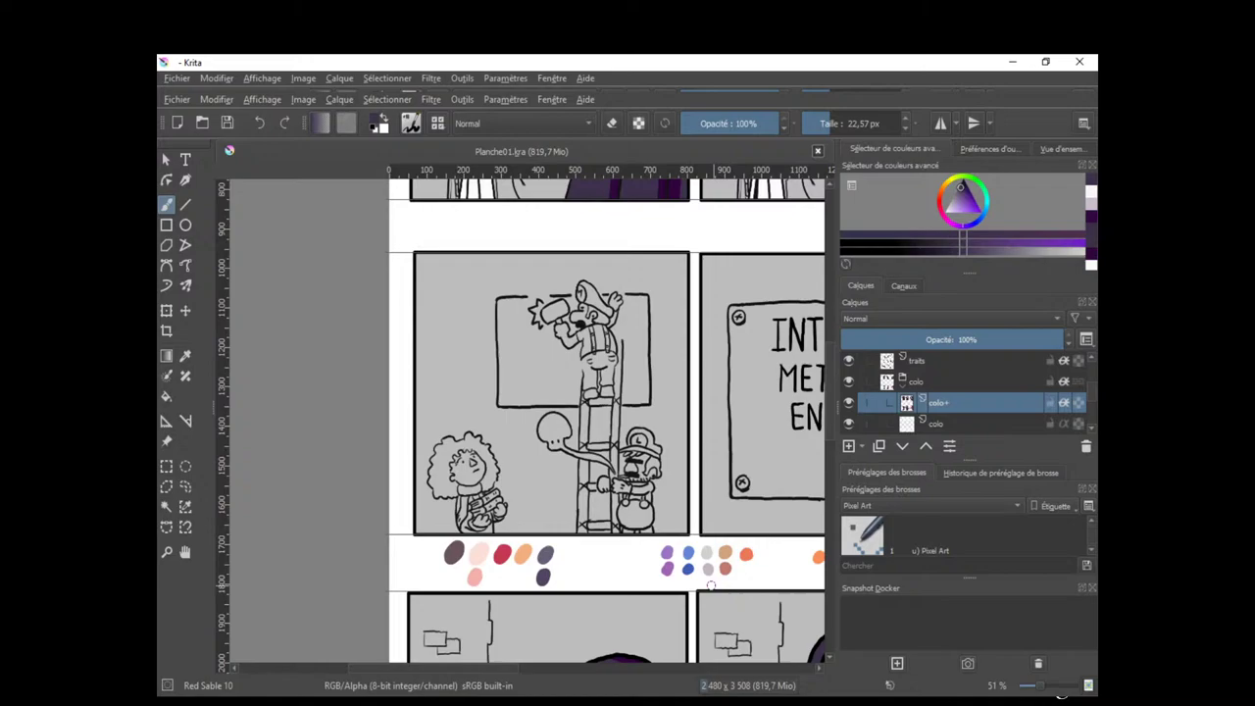
{"action": "left_click", "coordinate": [501, 556], "text": "ctrl"}
{"action": "left_click_drag", "start_coordinate": [552, 392], "coordinate": [592, 546]}
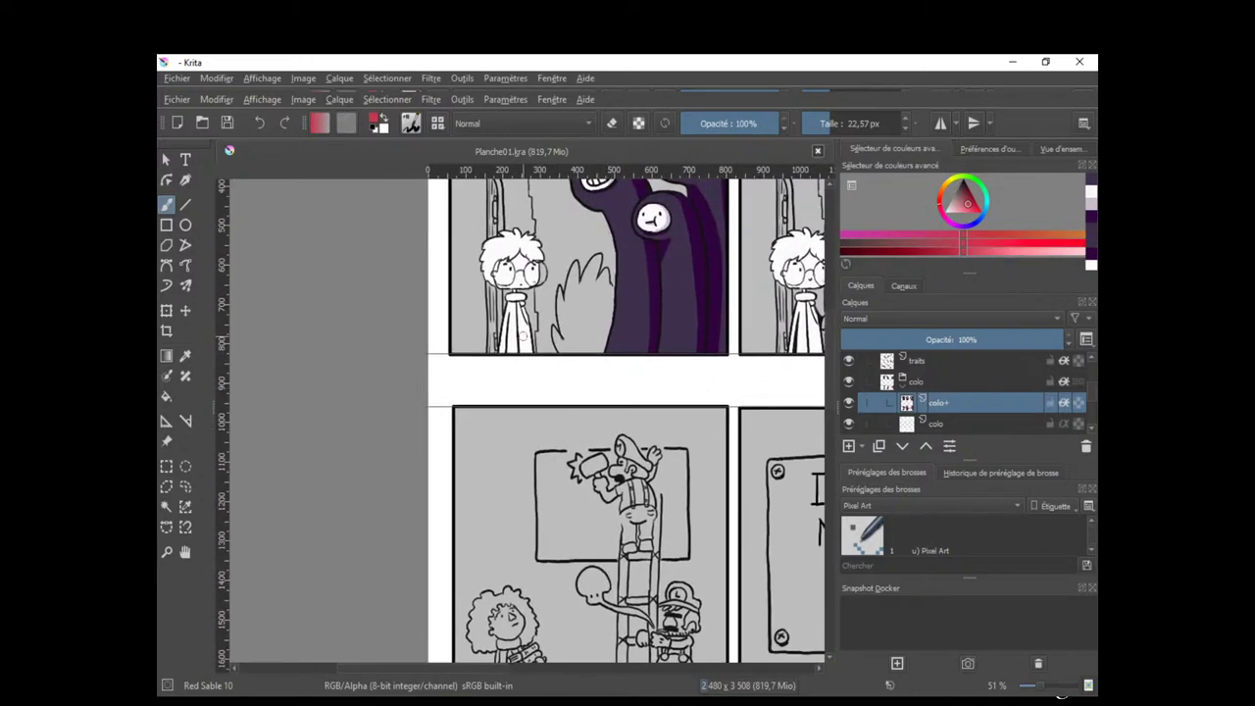
{"action": "mouse_move", "coordinate": [541, 293]}
{"action": "left_mouse_down"}
{"action": "mouse_move", "coordinate": [561, 293]}
{"action": "mouse_move", "coordinate": [495, 302]}
{"action": "left_mouse_up"}
{"action": "key", "text": "ctrl+z"}
{"action": "left_click_drag", "start_coordinate": [510, 362], "coordinate": [585, 276]}
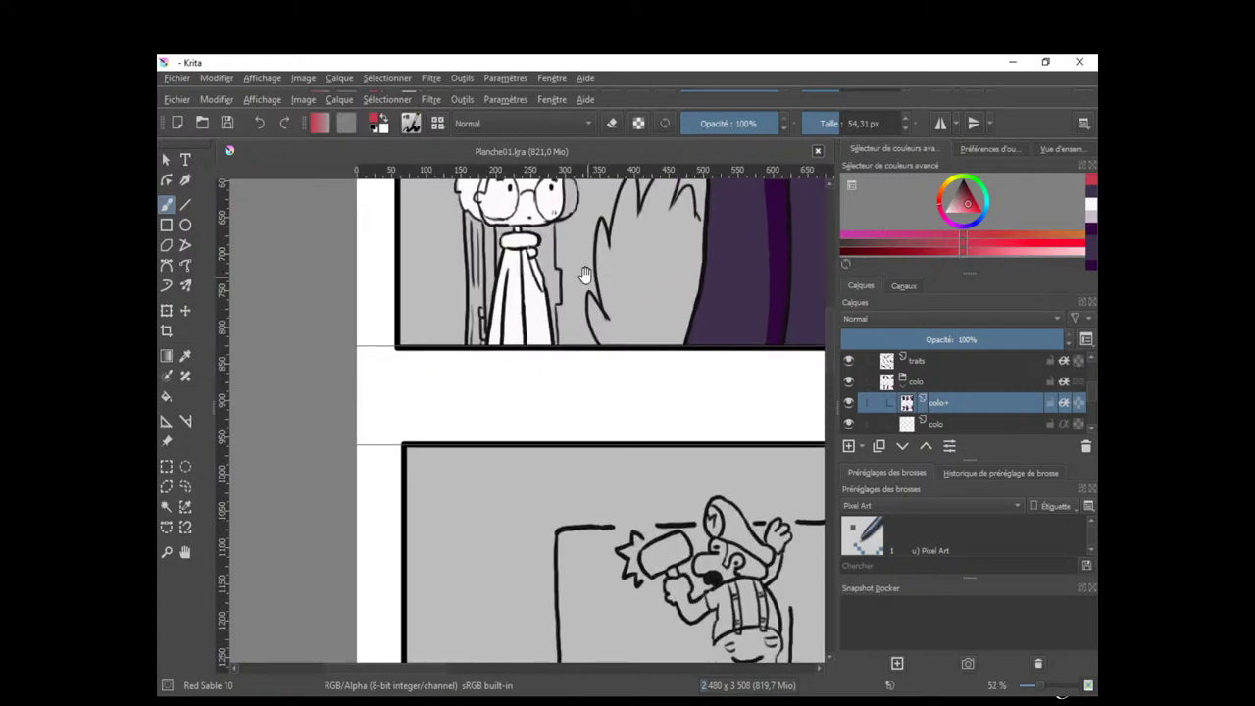
{"action": "mouse_move", "coordinate": [504, 240]}
{"action": "left_mouse_down"}
{"action": "mouse_move", "coordinate": [535, 239]}
{"action": "mouse_move", "coordinate": [550, 418]}
{"action": "mouse_move", "coordinate": [514, 405]}
{"action": "left_mouse_up"}
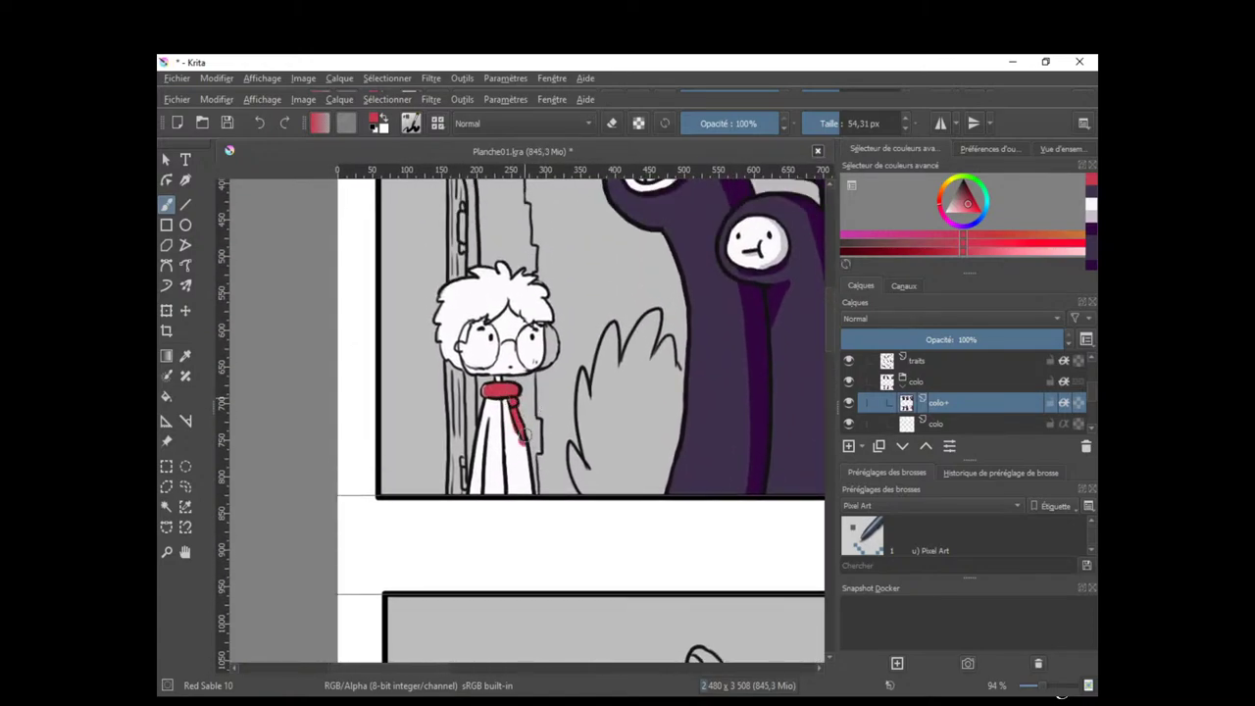
Paint the bespectacled character's scarf in the second panel with the same red.
{"action": "left_click_drag", "start_coordinate": [675, 410], "coordinate": [362, 430]}
{"action": "mouse_move", "coordinate": [744, 409]}
{"action": "left_mouse_down"}
{"action": "mouse_move", "coordinate": [705, 413]}
{"action": "mouse_move", "coordinate": [744, 441]}
{"action": "left_mouse_up"}
{"action": "scroll", "coordinate": [527, 392], "scroll_direction": "right", "scroll_amount": 10}
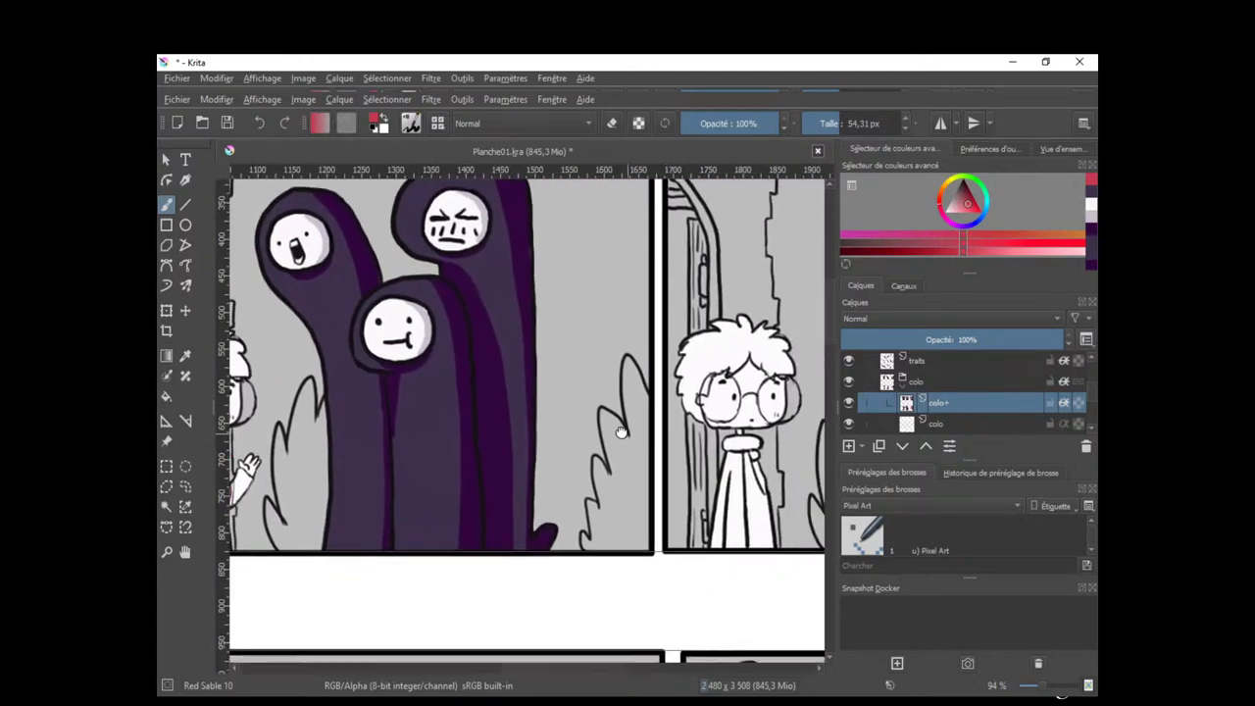
Paint the bespectacled character's scarf and its hanging tail in the third panel with the same red.
{"action": "left_click_drag", "start_coordinate": [643, 443], "coordinate": [652, 491]}
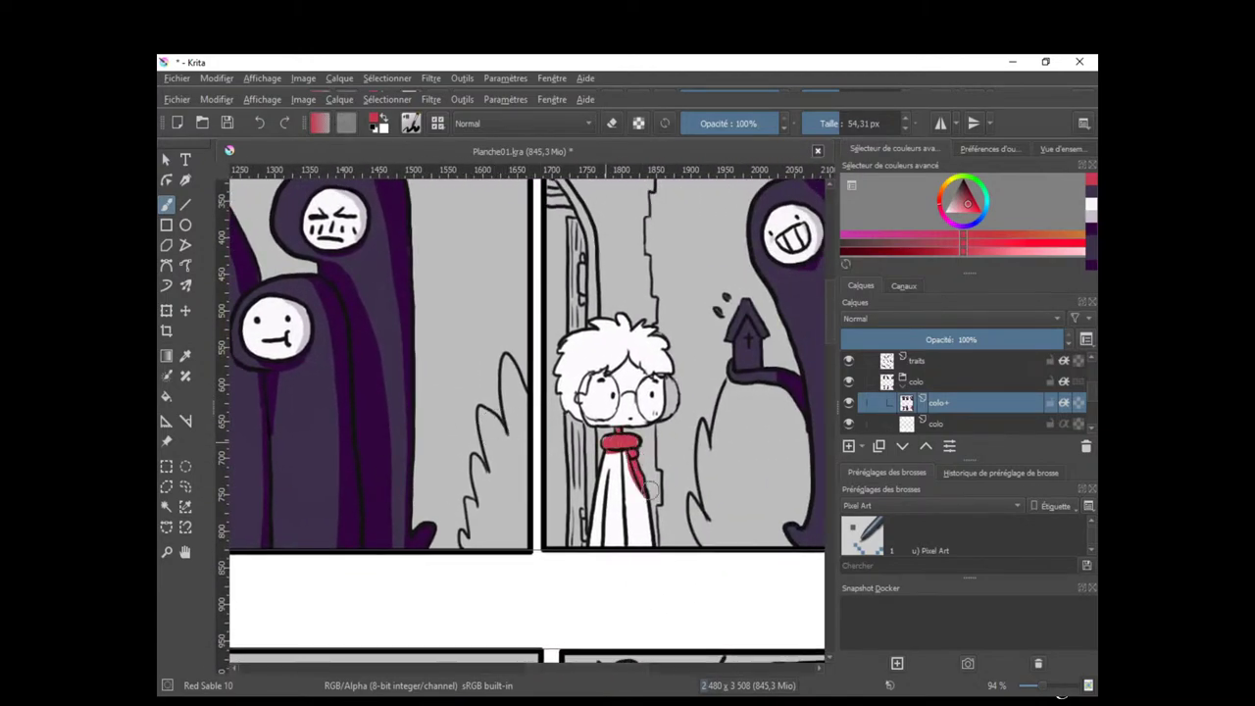
{"action": "left_click_drag", "start_coordinate": [522, 502], "coordinate": [532, 496]}
{"action": "scroll", "coordinate": [532, 496], "scroll_direction": "down", "scroll_amount": 2}
Sample the slate-purple palette swatch and try it on the lower part of the bespectacled character's coat in the first panel.
{"action": "left_click_drag", "start_coordinate": [378, 528], "coordinate": [552, 473]}
{"action": "mouse_move", "coordinate": [338, 561]}
{"action": "left_mouse_down"}
{"action": "mouse_move", "coordinate": [625, 337]}
{"action": "mouse_move", "coordinate": [783, 238]}
{"action": "left_mouse_up"}
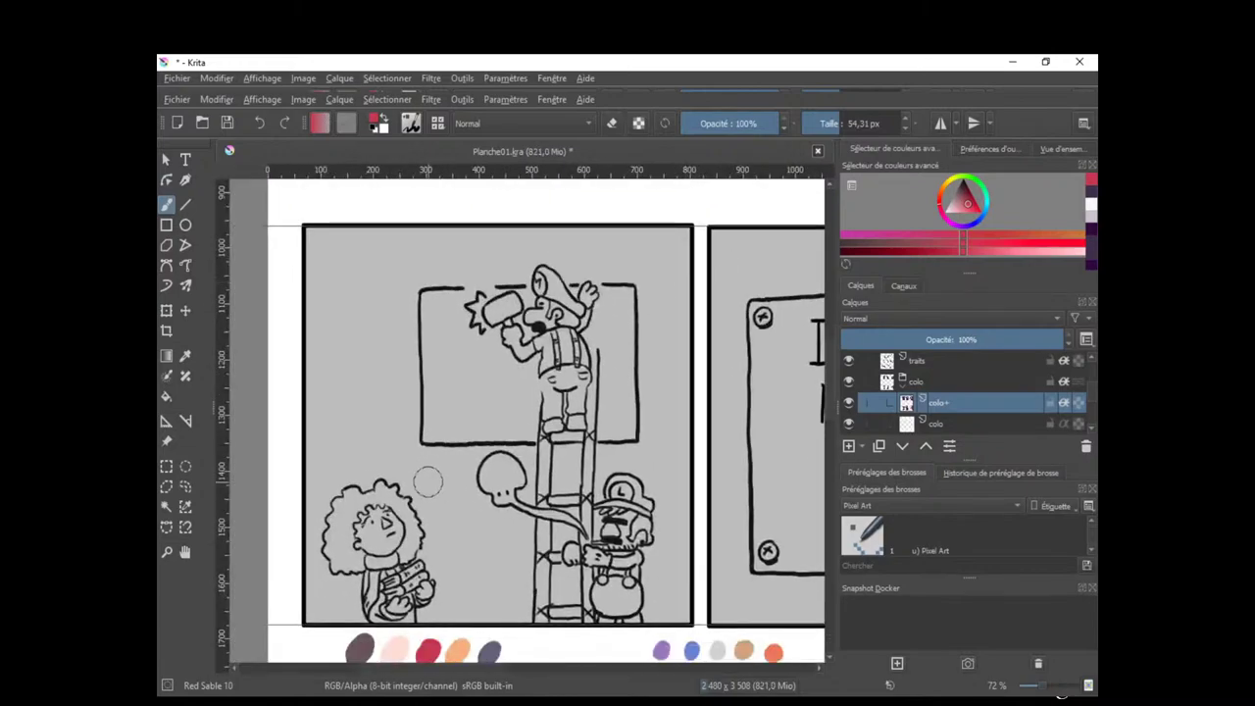
{"action": "left_click_drag", "start_coordinate": [454, 560], "coordinate": [476, 484]}
{"action": "left_click_drag", "start_coordinate": [544, 584], "coordinate": [523, 579]}
{"action": "left_click", "coordinate": [524, 578], "text": "ctrl"}
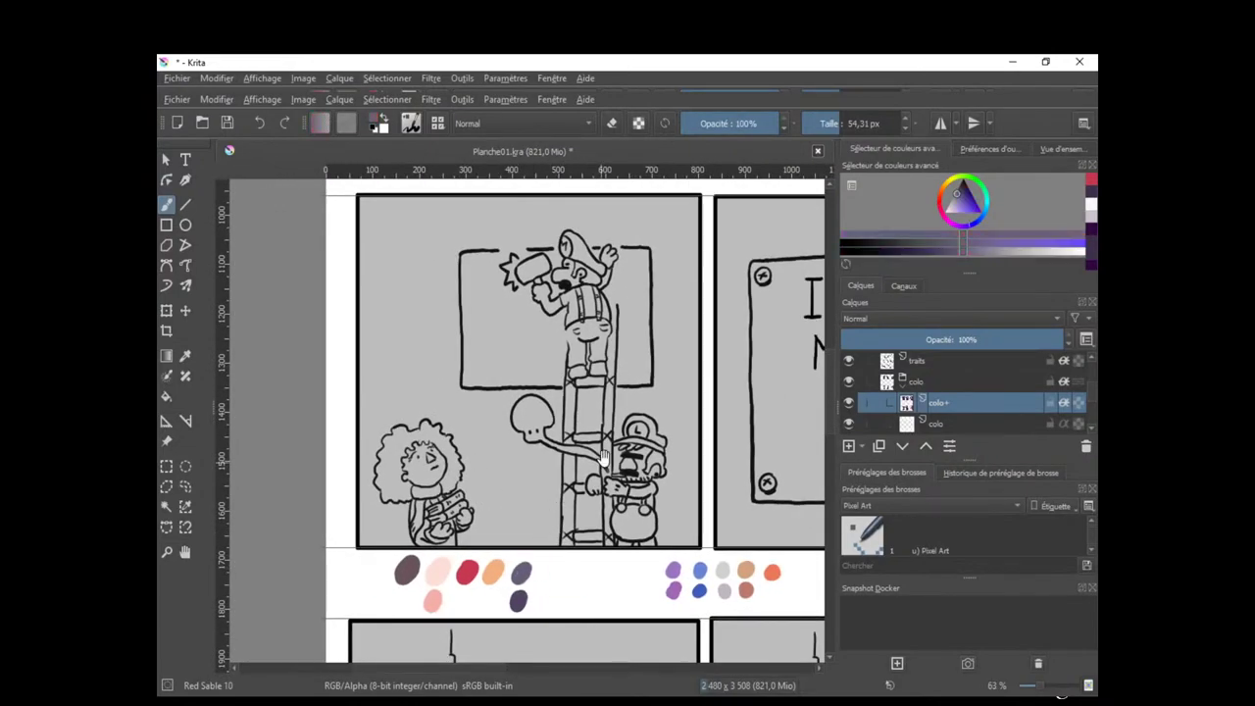
{"action": "left_click_drag", "start_coordinate": [604, 460], "coordinate": [585, 683]}
{"action": "left_click_drag", "start_coordinate": [425, 324], "coordinate": [418, 337]}
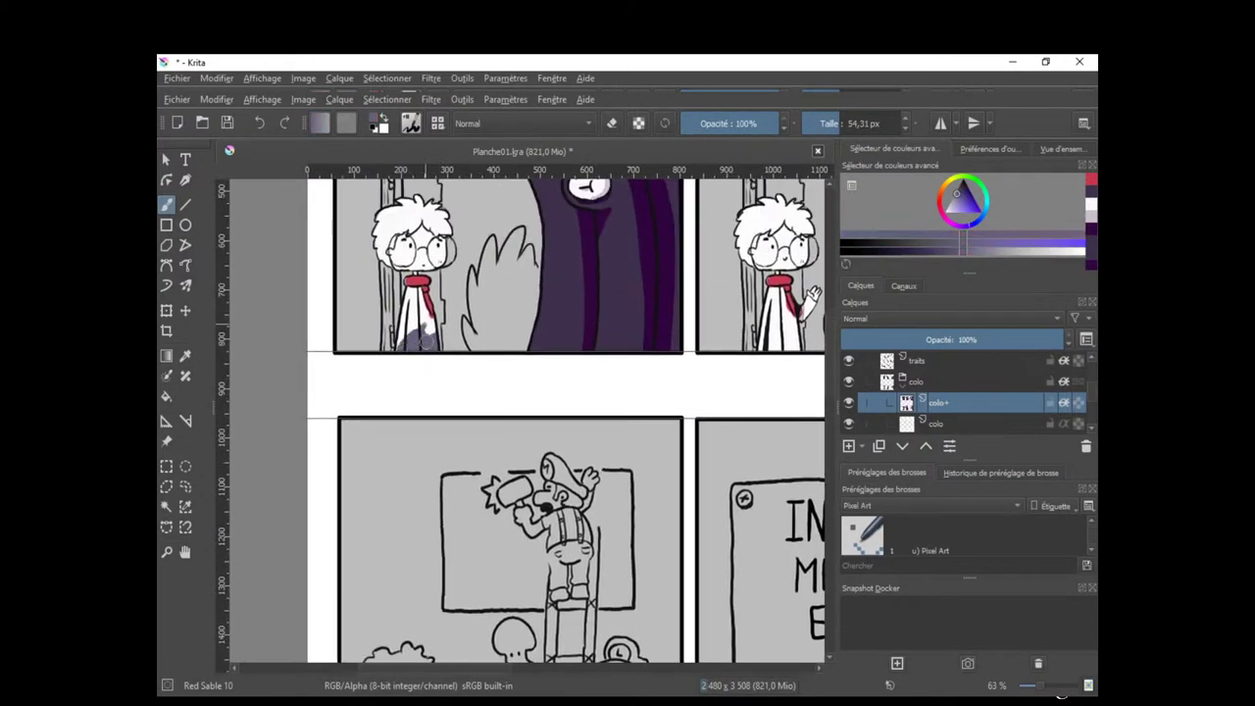
Hide the Page2 group to examine the bespectacled character's finished colours on Page1, and show Page2 again.
{"action": "scroll", "coordinate": [602, 412], "scroll_direction": "down", "scroll_amount": 4}
{"action": "scroll", "coordinate": [470, 546], "scroll_direction": "down", "scroll_amount": 5}
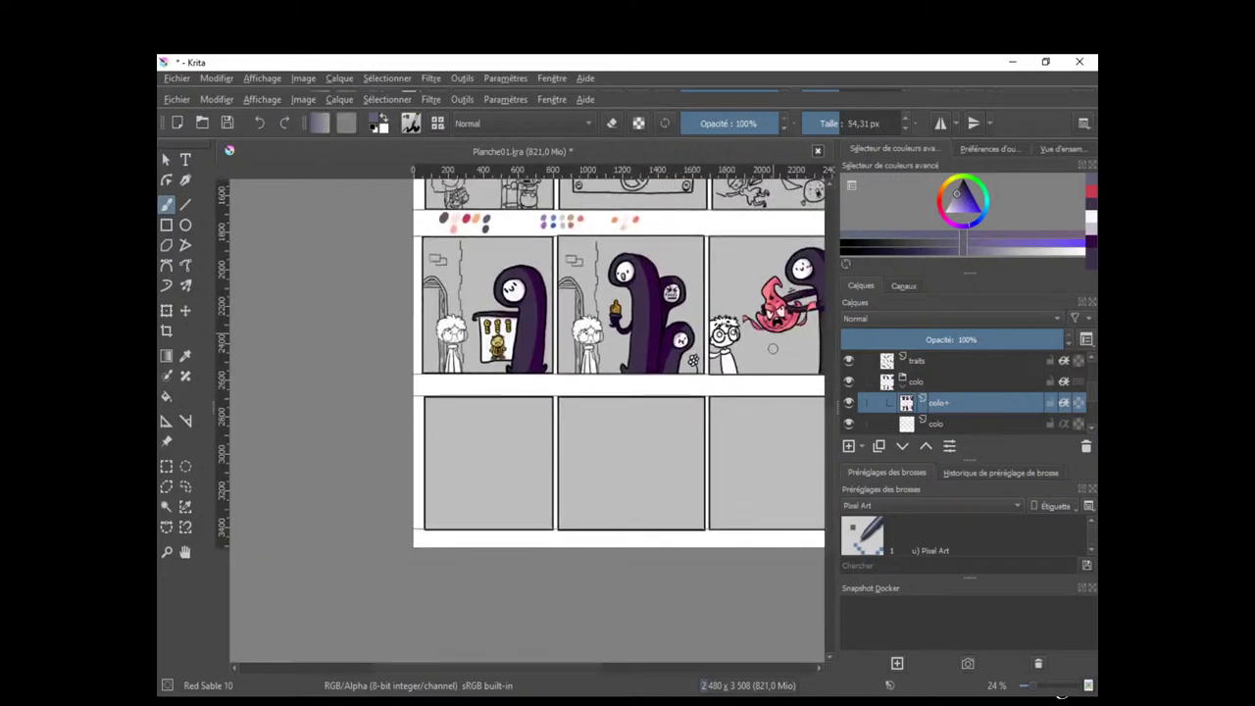
{"action": "scroll", "coordinate": [773, 348], "scroll_direction": "up", "scroll_amount": 10}
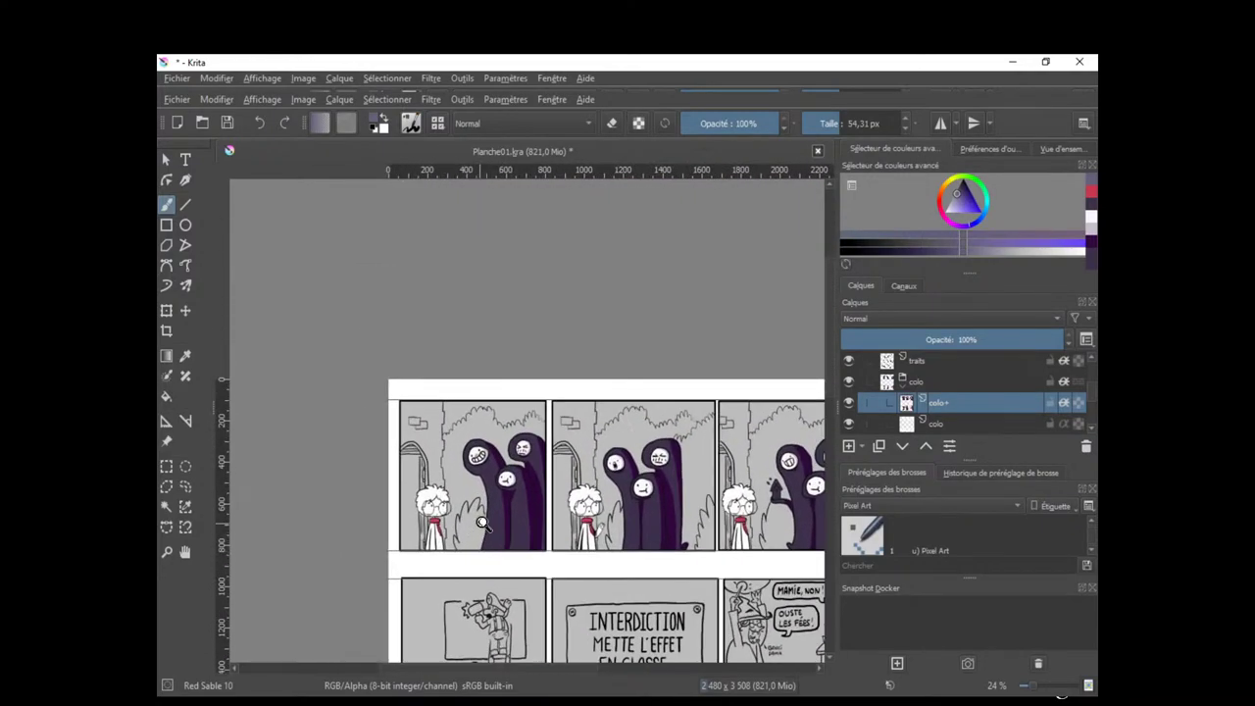
{"action": "scroll", "coordinate": [481, 523], "scroll_direction": "up", "scroll_amount": 3}
{"action": "scroll", "coordinate": [968, 374], "scroll_direction": "up", "scroll_amount": 5}
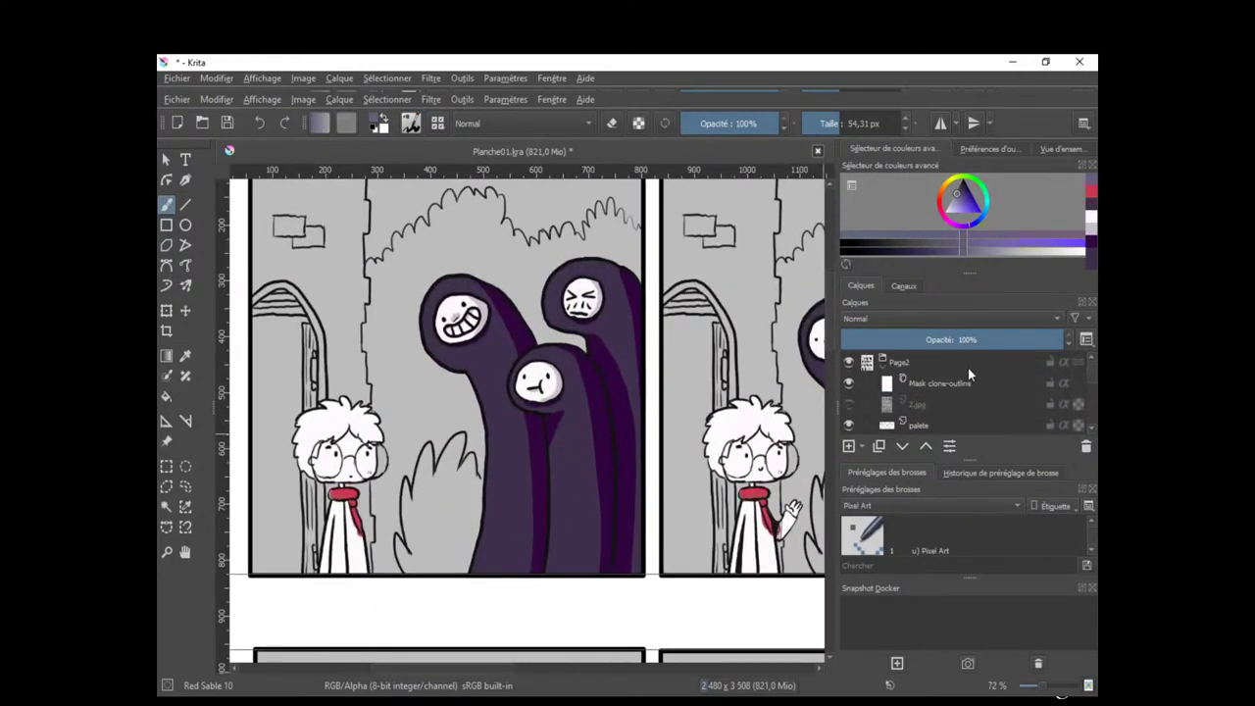
{"action": "left_click", "coordinate": [882, 362]}
{"action": "left_click", "coordinate": [849, 362]}
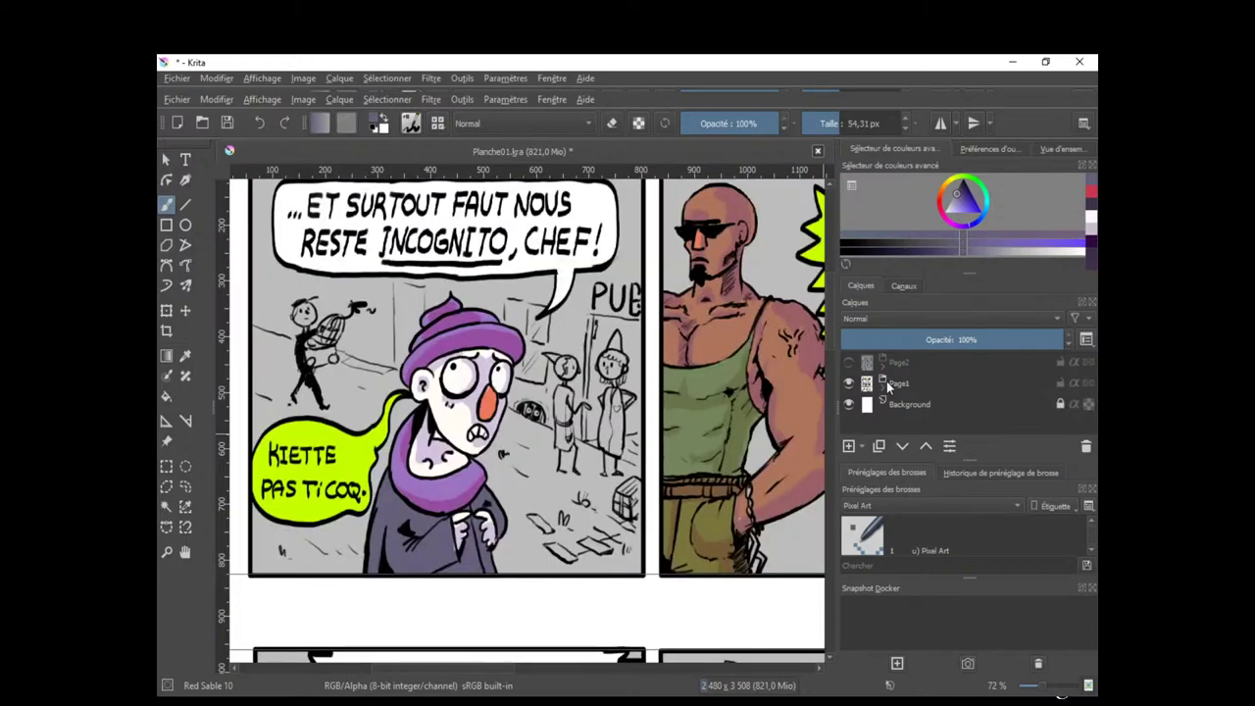
{"action": "left_click_drag", "start_coordinate": [661, 501], "coordinate": [628, 453]}
{"action": "scroll", "coordinate": [627, 453], "scroll_direction": "up", "scroll_amount": 3}
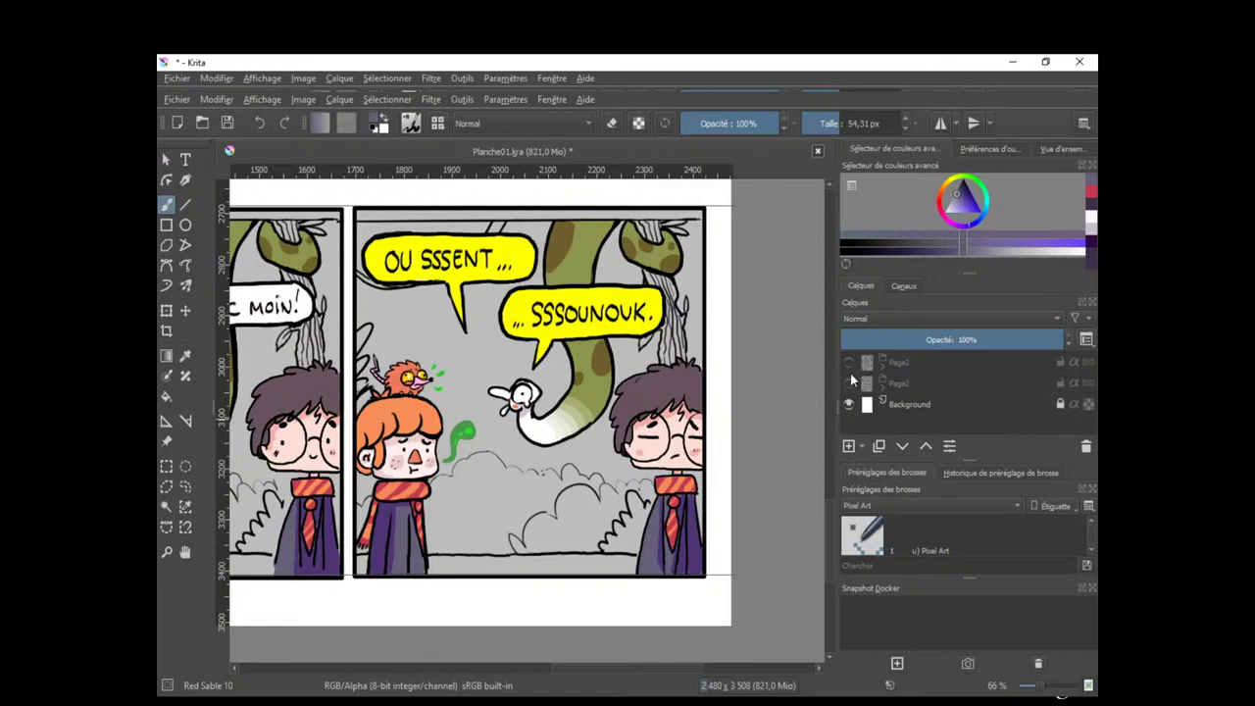
{"action": "left_click", "coordinate": [850, 362]}
{"action": "left_click", "coordinate": [883, 370]}
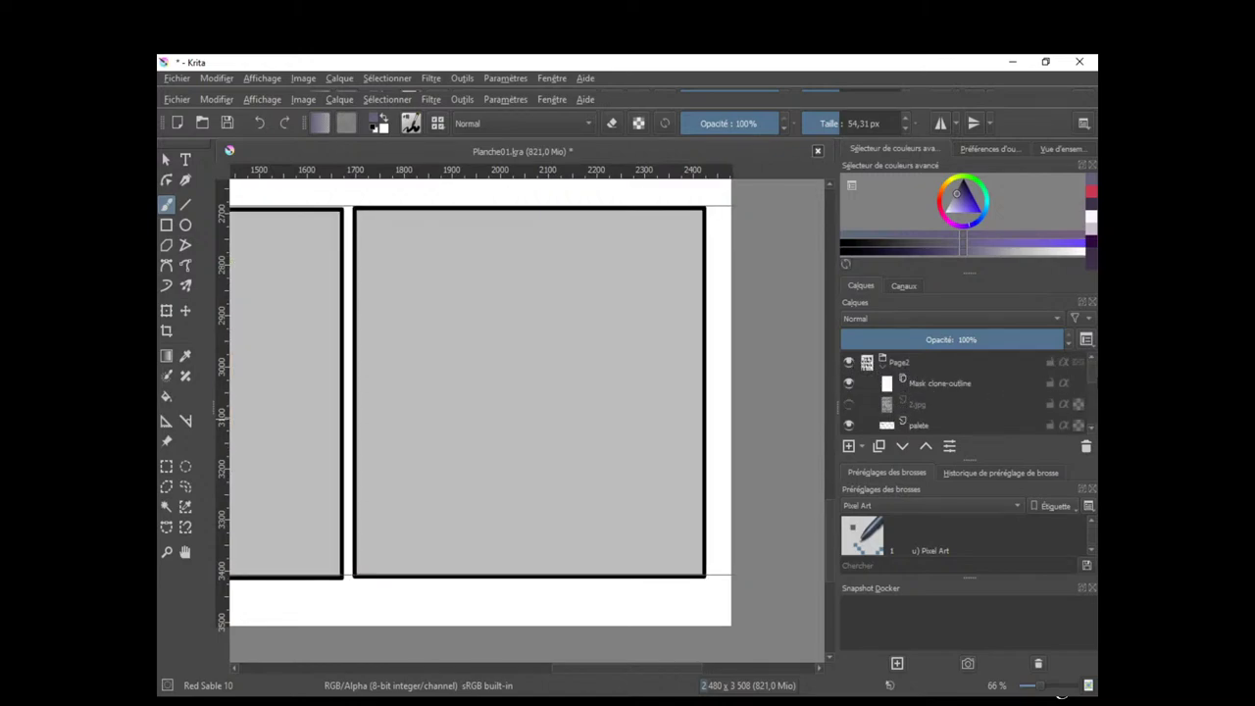
Paint the bespectacled character's whole coat in the first panel slate purple on the colo+ layer.
{"action": "scroll", "coordinate": [1084, 392], "scroll_direction": "down", "scroll_amount": 5}
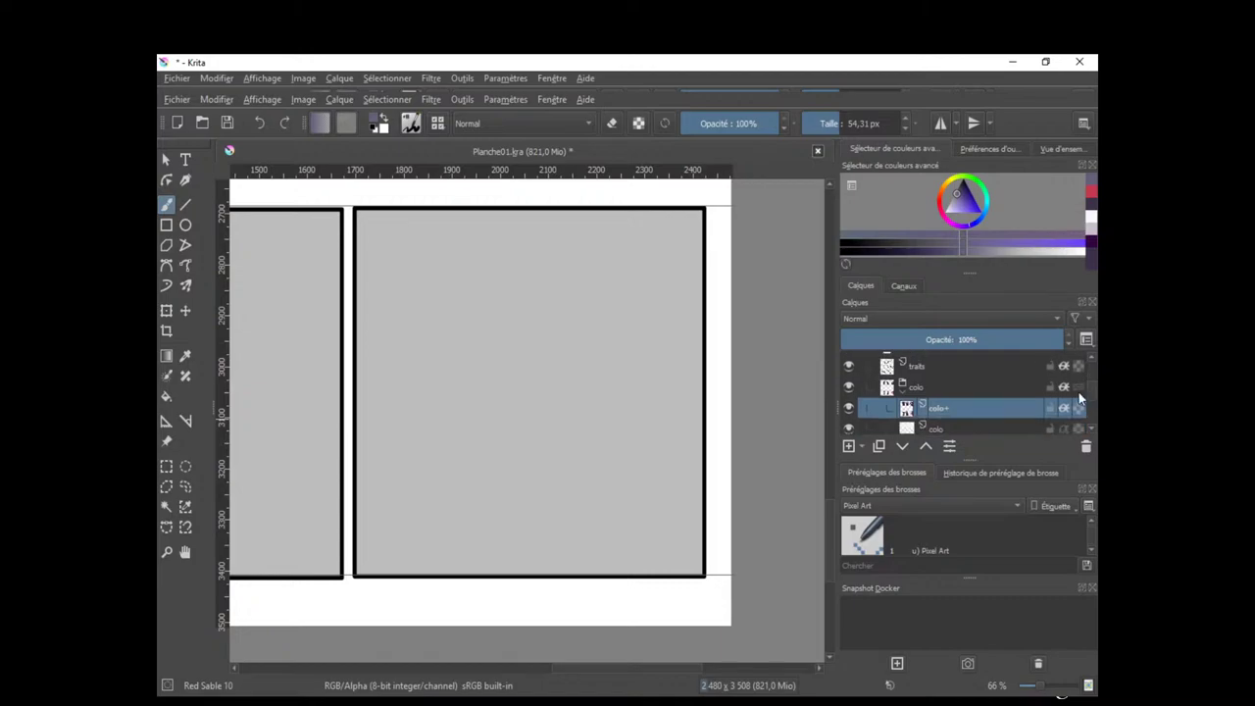
{"action": "scroll", "coordinate": [592, 429], "scroll_direction": "down", "scroll_amount": 2}
{"action": "left_click_drag", "start_coordinate": [442, 446], "coordinate": [585, 613]}
{"action": "left_click_drag", "start_coordinate": [605, 521], "coordinate": [763, 635]}
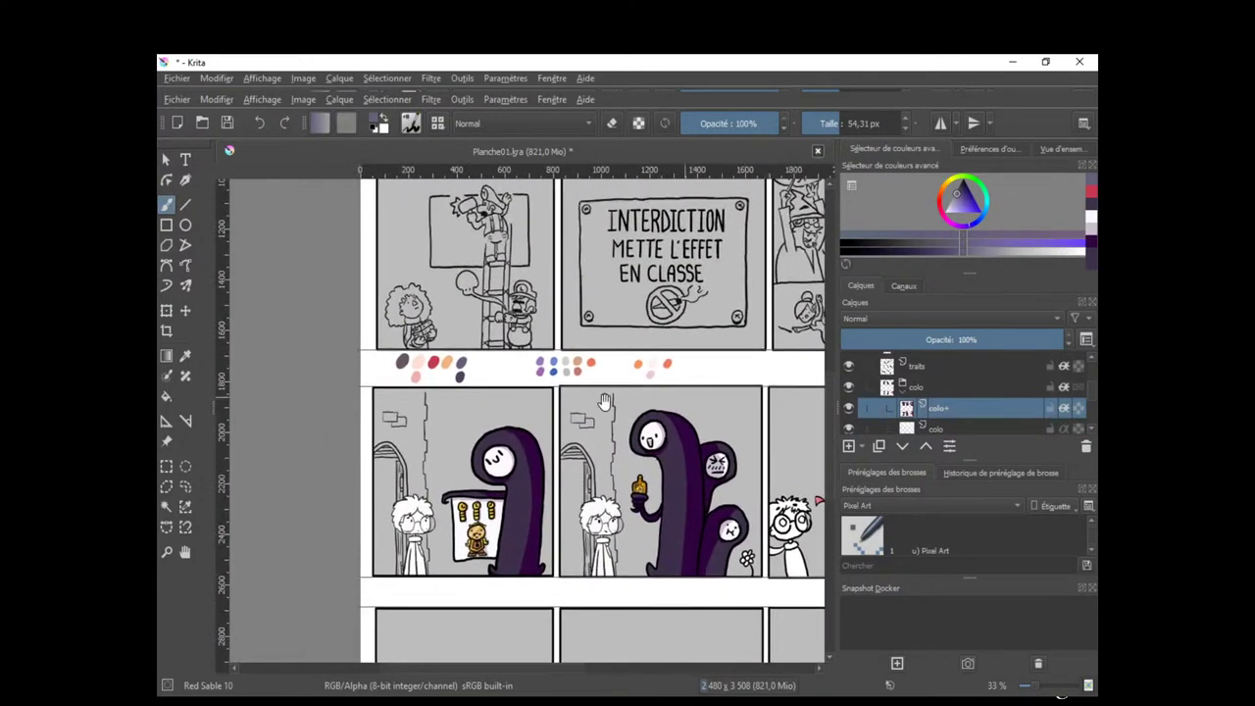
{"action": "left_click_drag", "start_coordinate": [576, 351], "coordinate": [683, 618]}
{"action": "mouse_move", "coordinate": [496, 442]}
{"action": "left_mouse_down"}
{"action": "mouse_move", "coordinate": [593, 331]}
{"action": "mouse_move", "coordinate": [554, 547]}
{"action": "left_mouse_up"}
{"action": "mouse_move", "coordinate": [514, 471]}
{"action": "left_mouse_down"}
{"action": "mouse_move", "coordinate": [495, 543]}
{"action": "mouse_move", "coordinate": [508, 527]}
{"action": "mouse_move", "coordinate": [559, 533]}
{"action": "mouse_move", "coordinate": [520, 493]}
{"action": "mouse_move", "coordinate": [508, 448]}
{"action": "mouse_move", "coordinate": [539, 507]}
{"action": "mouse_move", "coordinate": [534, 461]}
{"action": "left_mouse_up"}
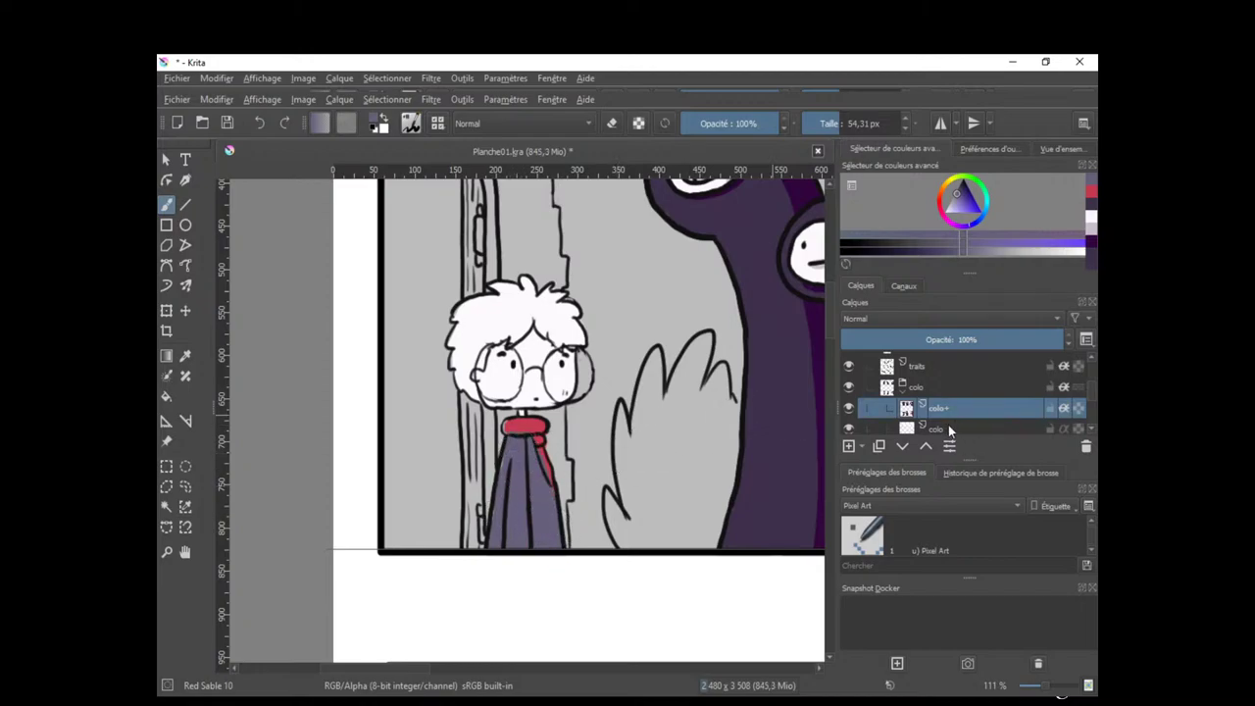
Cover the slate overlap along the scarf's lower edge in the first panel with sampled red, using a 15.25 px brush.
{"action": "left_click", "coordinate": [949, 431]}
{"action": "left_click", "coordinate": [531, 349], "text": "ctrl"}
{"action": "mouse_move", "coordinate": [508, 494]}
{"action": "left_mouse_down"}
{"action": "mouse_move", "coordinate": [487, 498]}
{"action": "mouse_move", "coordinate": [554, 394]}
{"action": "left_mouse_up"}
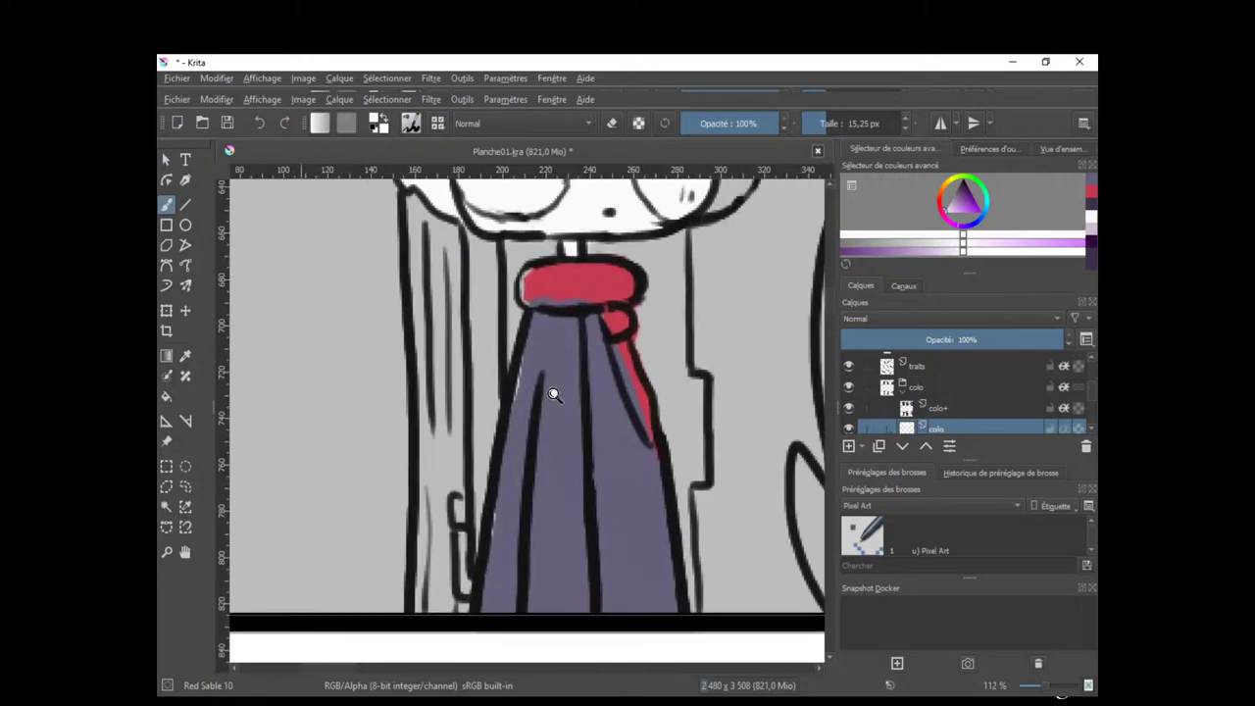
{"action": "scroll", "coordinate": [555, 394], "scroll_direction": "up", "scroll_amount": 1}
{"action": "left_click_drag", "start_coordinate": [495, 534], "coordinate": [501, 504]}
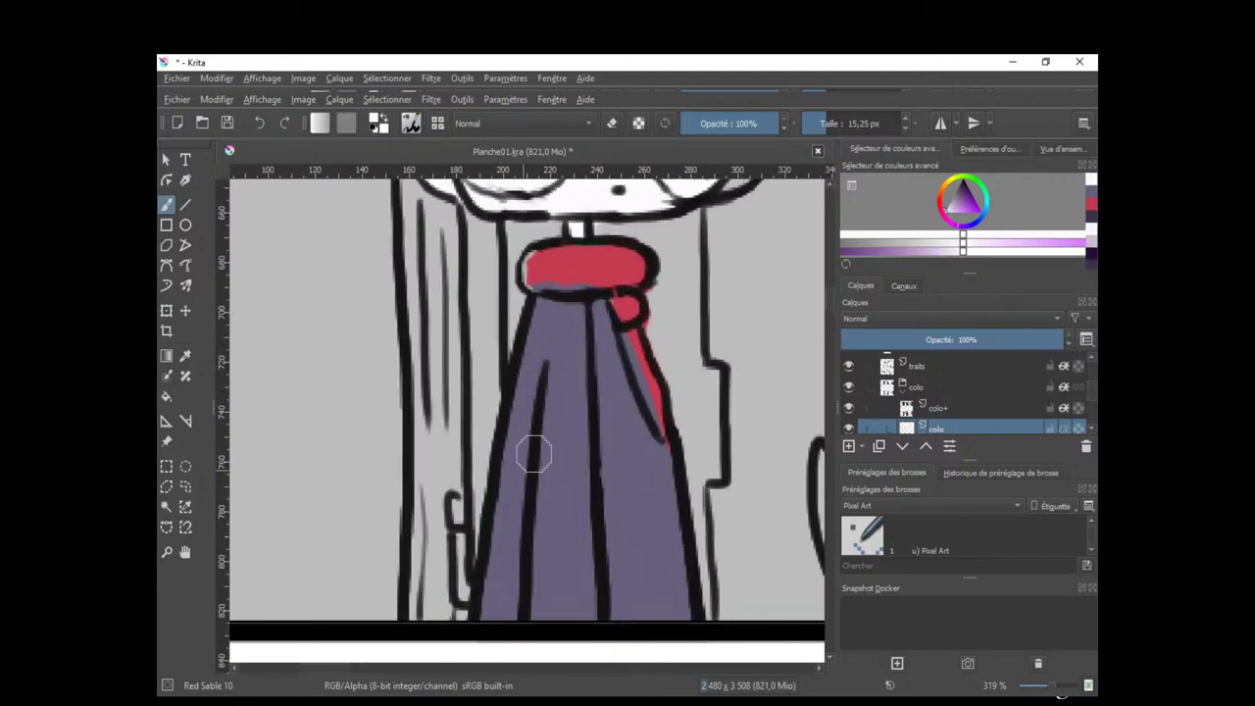
{"action": "left_click_drag", "start_coordinate": [586, 279], "coordinate": [559, 339]}
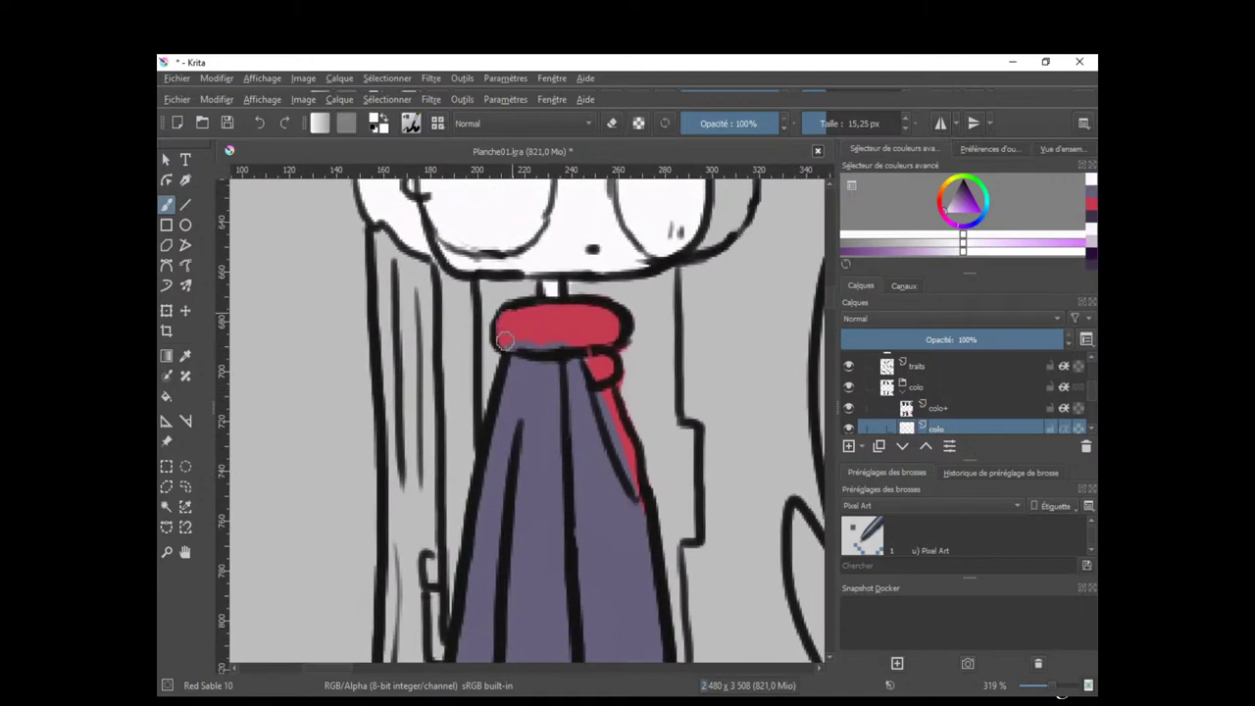
{"action": "left_click", "coordinate": [594, 497], "text": "ctrl"}
{"action": "left_click_drag", "start_coordinate": [654, 470], "coordinate": [626, 455]}
{"action": "left_click", "coordinate": [573, 343], "text": "ctrl"}
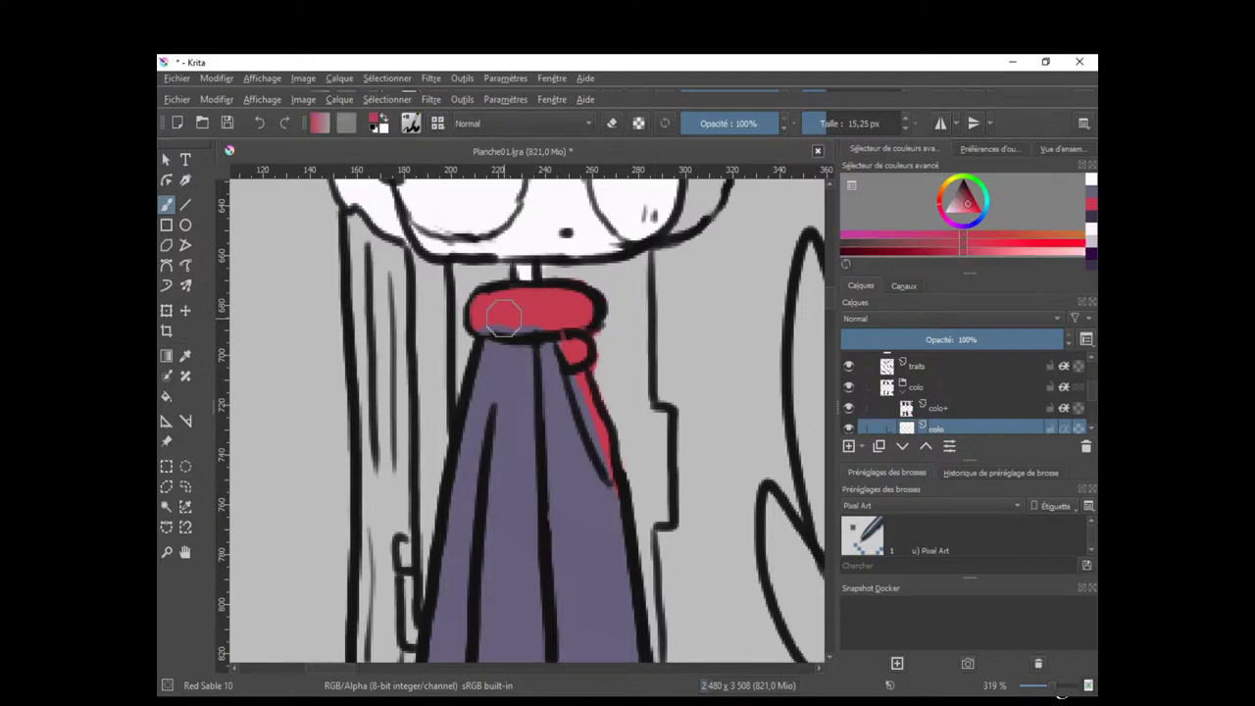
{"action": "left_click_drag", "start_coordinate": [486, 327], "coordinate": [559, 335]}
{"action": "left_click", "coordinate": [956, 408]}
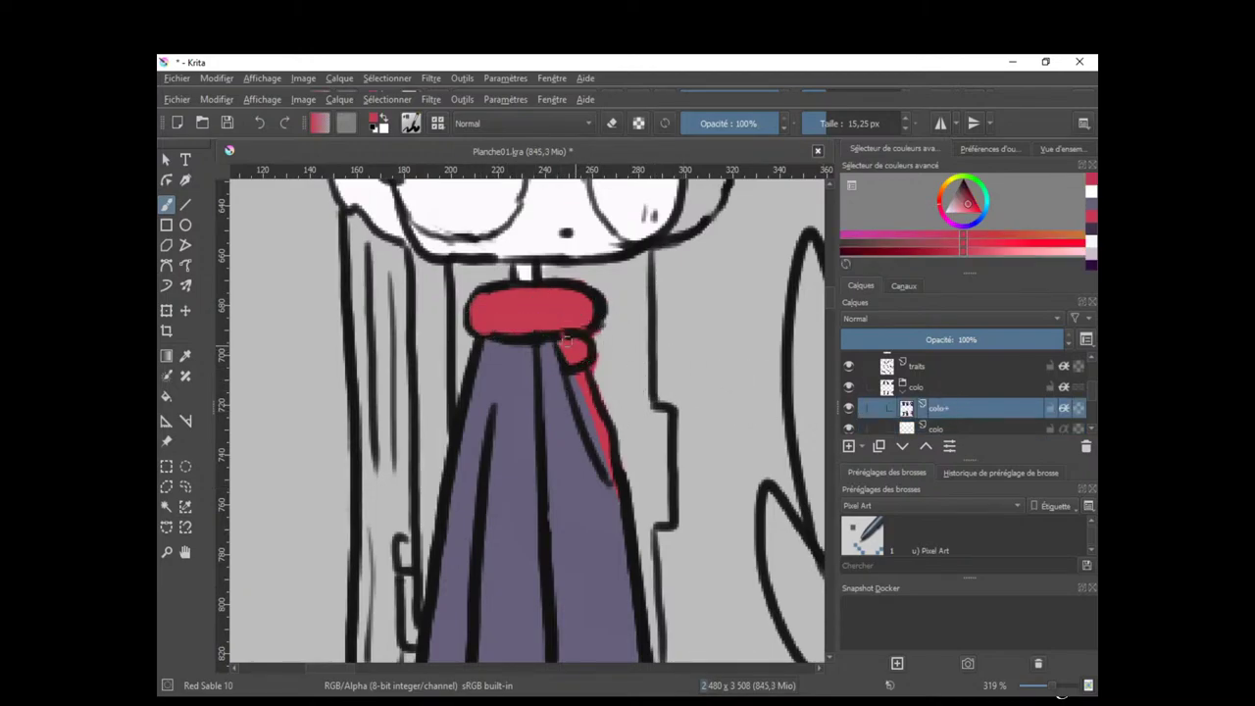
Trim the red spill along the scarf's outer edge with the brush in eraser mode, working on the colo+ and colo layers.
{"action": "key", "text": "e"}
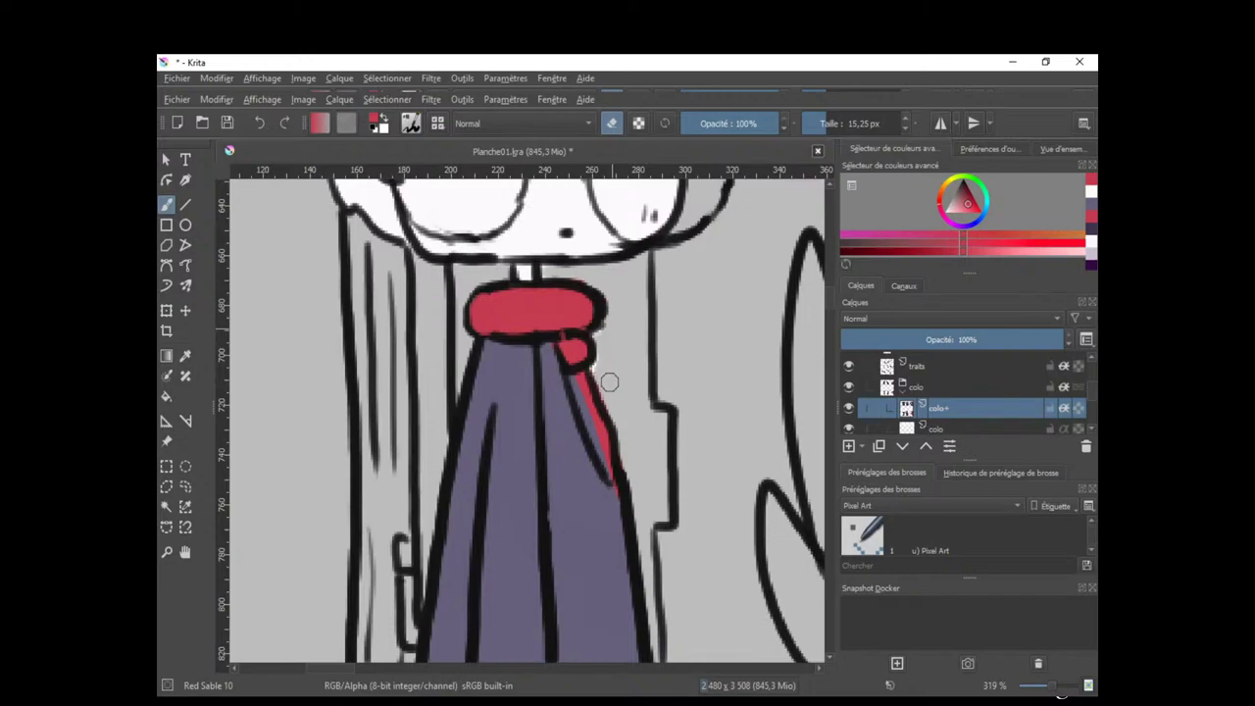
{"action": "left_click", "coordinate": [924, 430]}
{"action": "key", "text": "e"}
{"action": "left_click_drag", "start_coordinate": [568, 272], "coordinate": [610, 289]}
{"action": "key", "text": "ctrl+z"}
{"action": "key", "text": "e"}
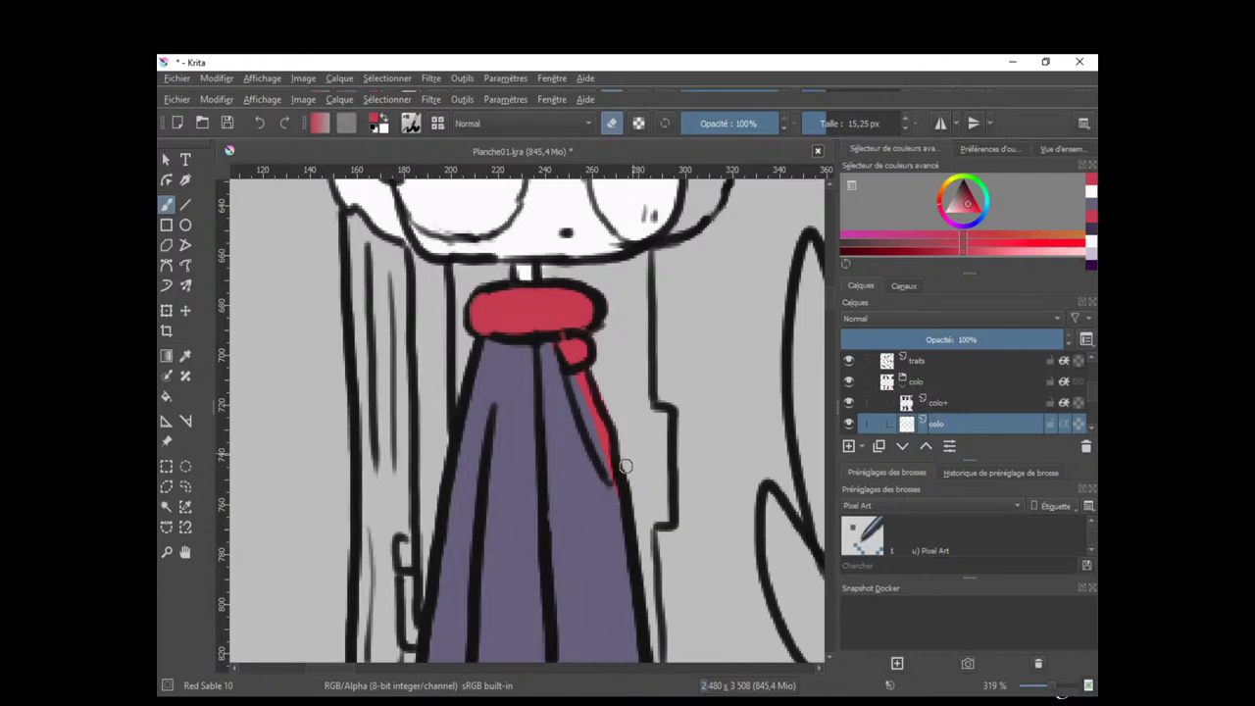
{"action": "left_click_drag", "start_coordinate": [642, 504], "coordinate": [658, 470]}
{"action": "key", "text": "e"}
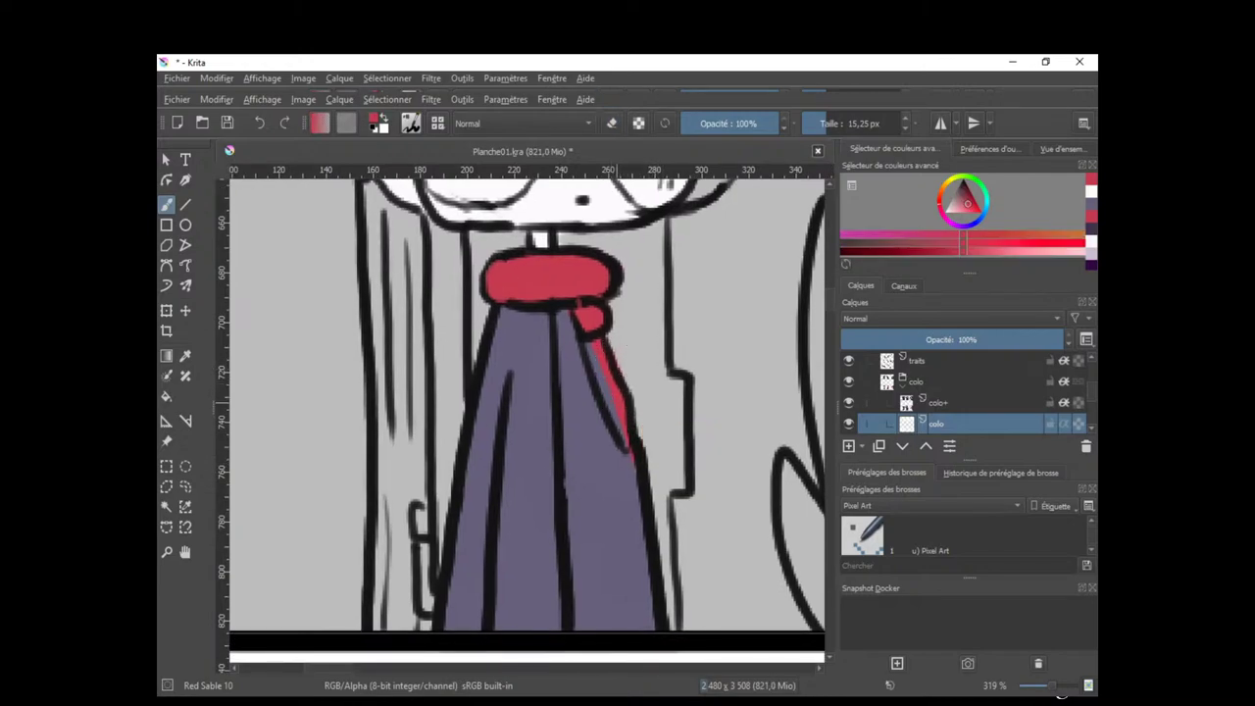
Fill the scarf's hanging tail with red on the colo+ layer and clean up its tip with the coat's slate purple.
{"action": "left_click", "coordinate": [935, 405]}
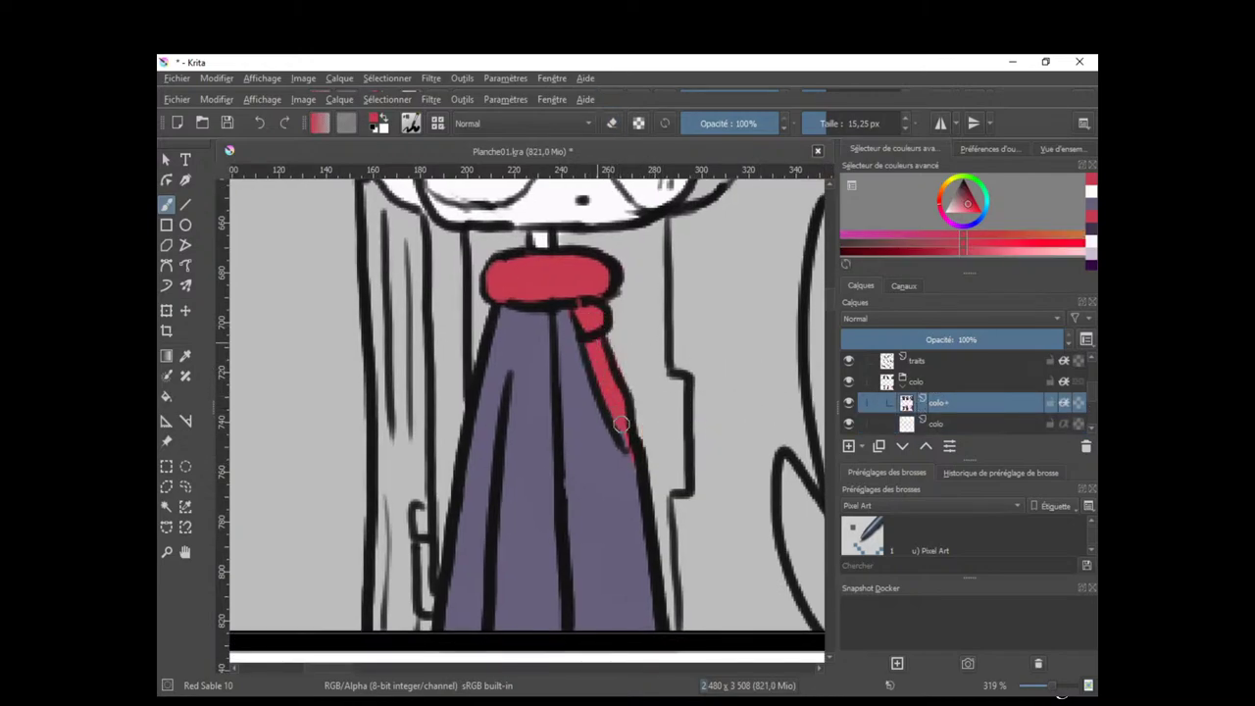
{"action": "left_click", "coordinate": [623, 471], "text": "ctrl"}
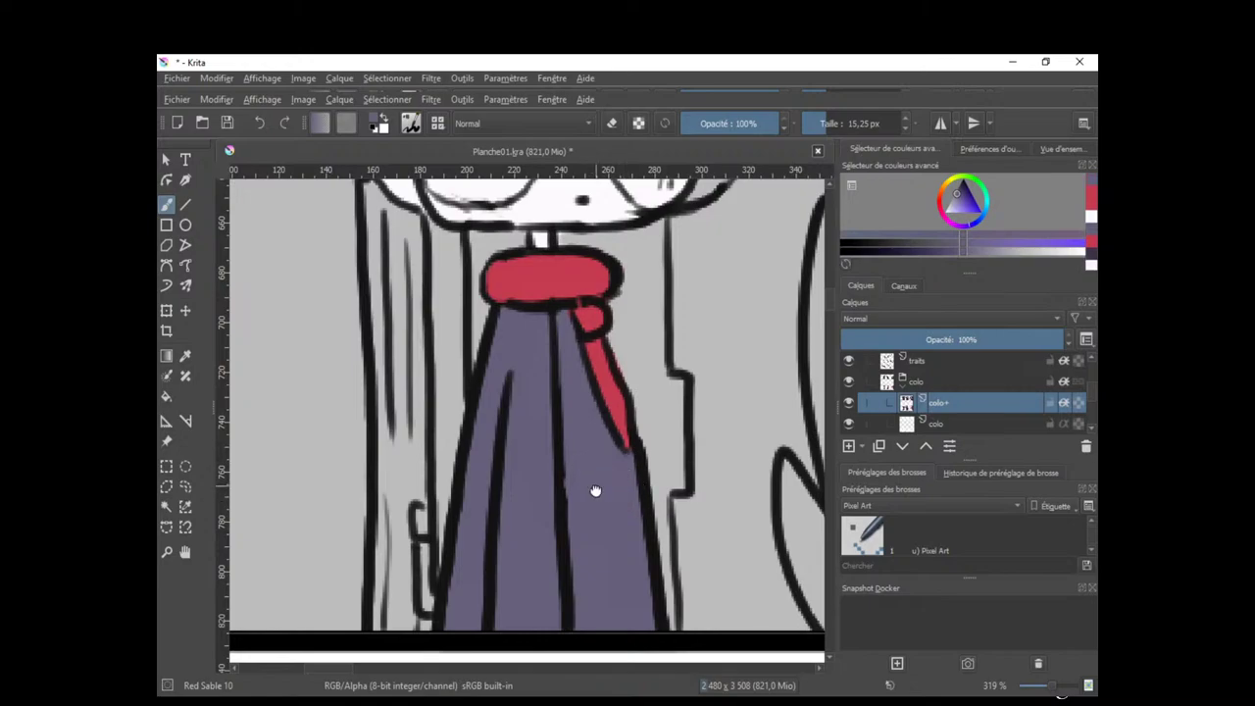
Select the palete layer and move the colour swatches up into the gutter below the first row of panels.
{"action": "scroll", "coordinate": [594, 490], "scroll_direction": "up", "scroll_amount": 5}
{"action": "left_click_drag", "start_coordinate": [669, 466], "coordinate": [628, 547]}
{"action": "left_click_drag", "start_coordinate": [624, 543], "coordinate": [604, 235]}
{"action": "left_click_drag", "start_coordinate": [725, 470], "coordinate": [515, 294]}
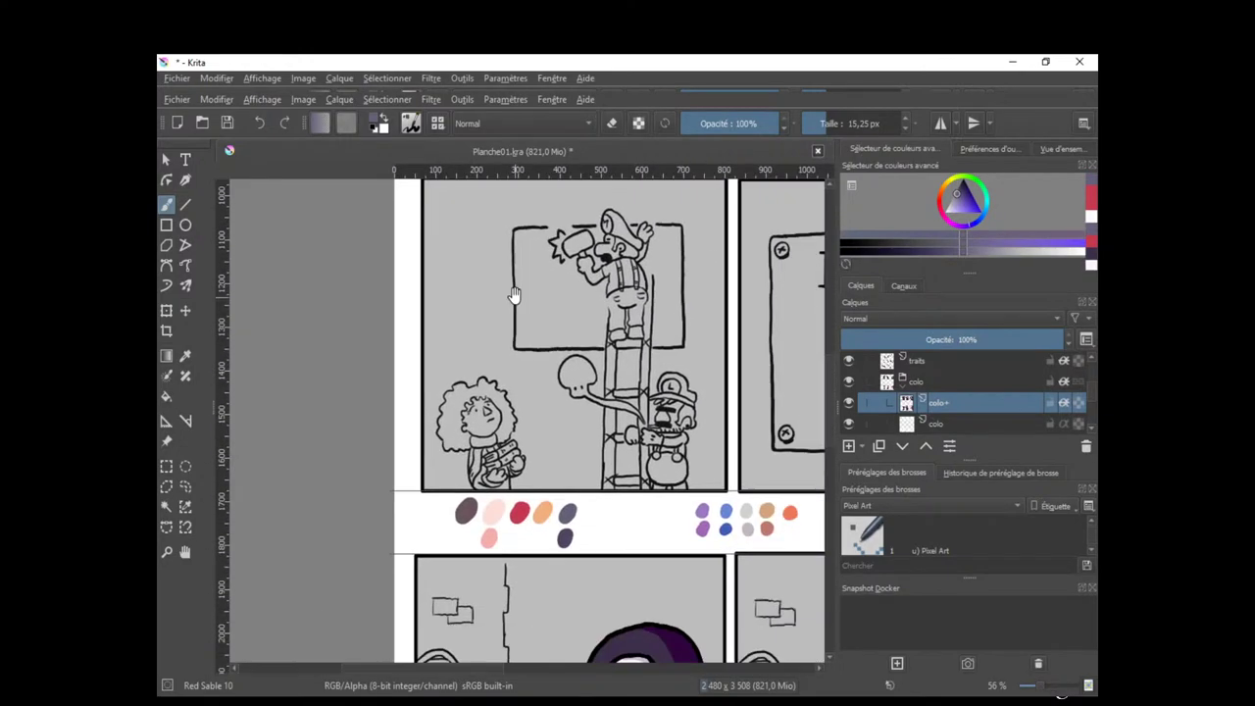
{"action": "left_click", "coordinate": [904, 386]}
{"action": "left_click", "coordinate": [902, 382]}
{"action": "scroll", "coordinate": [1091, 390], "scroll_direction": "down", "scroll_amount": 5}
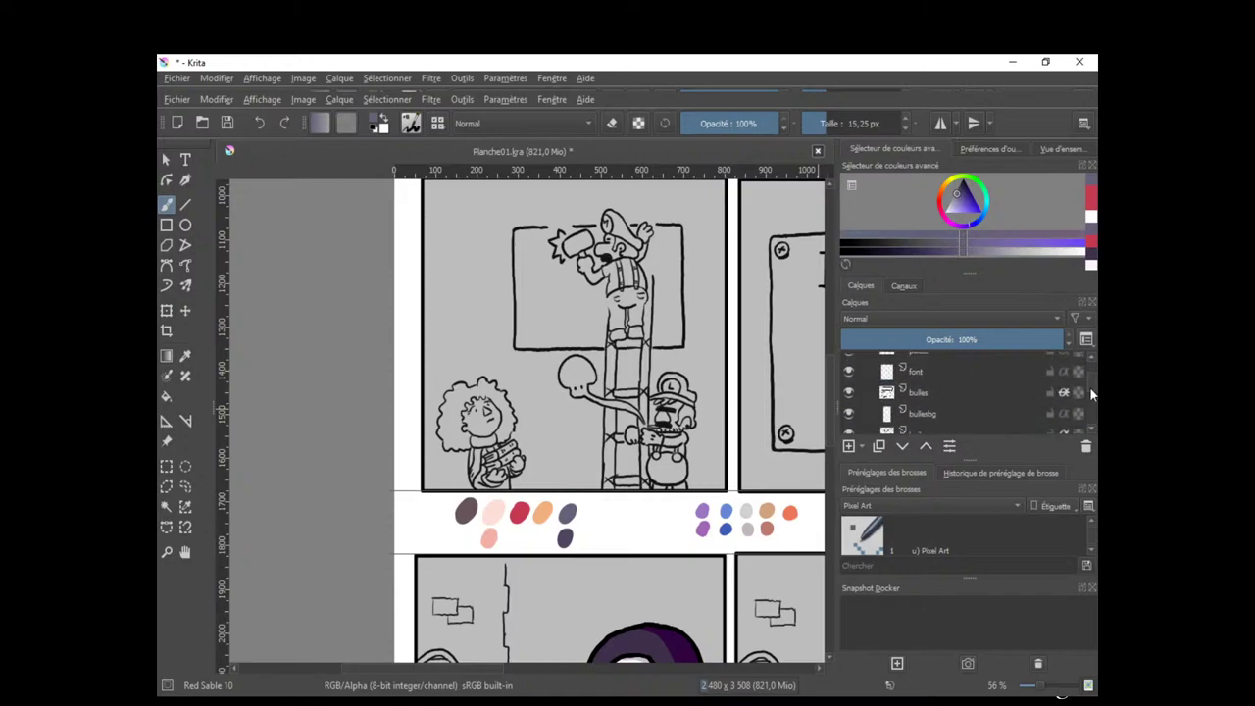
{"action": "left_click", "coordinate": [960, 407]}
{"action": "left_click_drag", "start_coordinate": [717, 467], "coordinate": [686, 271]}
{"action": "scroll", "coordinate": [709, 524], "scroll_direction": "down", "scroll_amount": 2}
{"action": "key", "text": "t"}
{"action": "key", "text": "v"}
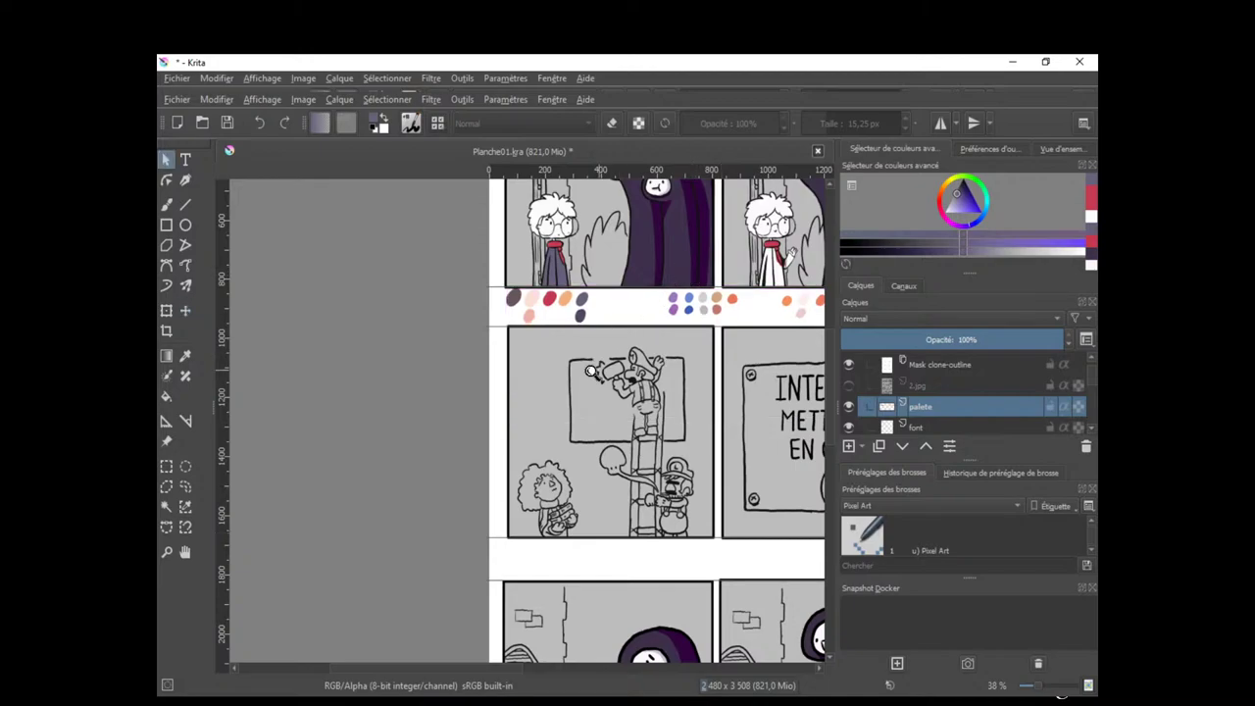
Sample the pale skin swatch and paint the bespectacled character's face in the first panel on colo+ with a 51.55 px brush.
{"action": "left_click_drag", "start_coordinate": [594, 373], "coordinate": [637, 257]}
{"action": "left_click_drag", "start_coordinate": [638, 257], "coordinate": [661, 572]}
{"action": "scroll", "coordinate": [556, 474], "scroll_direction": "up", "scroll_amount": 1}
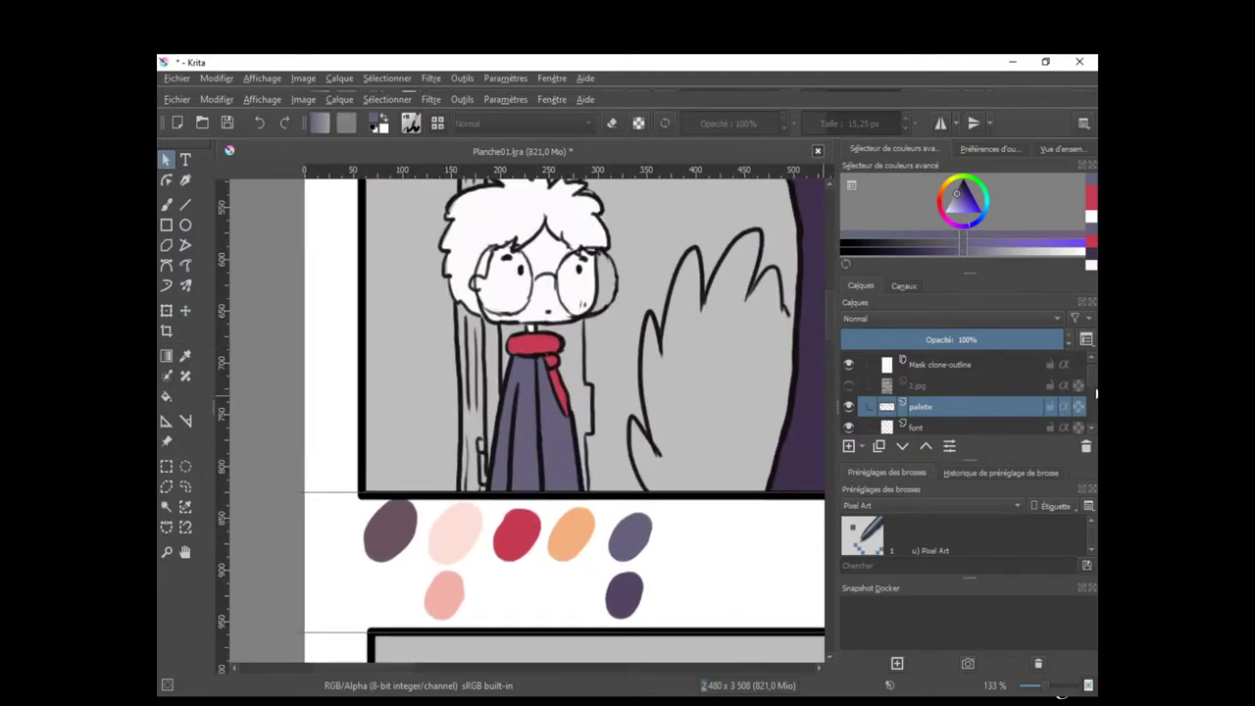
{"action": "scroll", "coordinate": [1091, 393], "scroll_direction": "down", "scroll_amount": 3}
{"action": "scroll", "coordinate": [1085, 401], "scroll_direction": "down", "scroll_amount": 2}
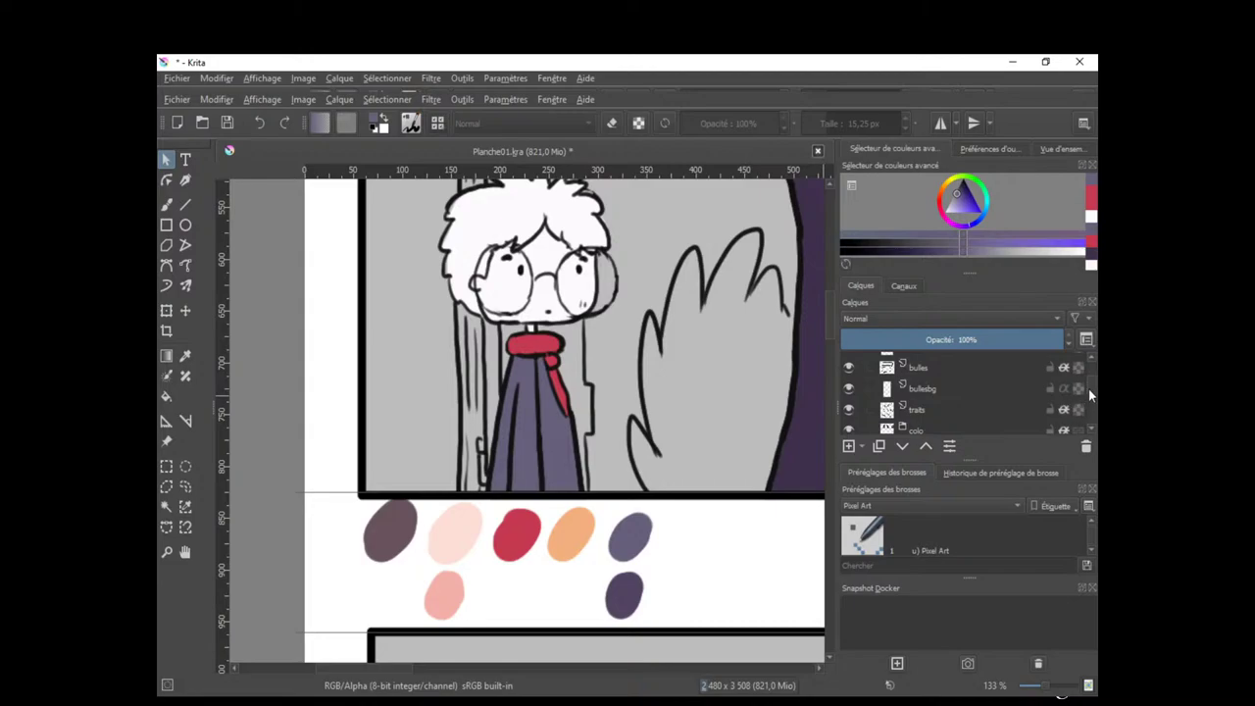
{"action": "left_click", "coordinate": [941, 395]}
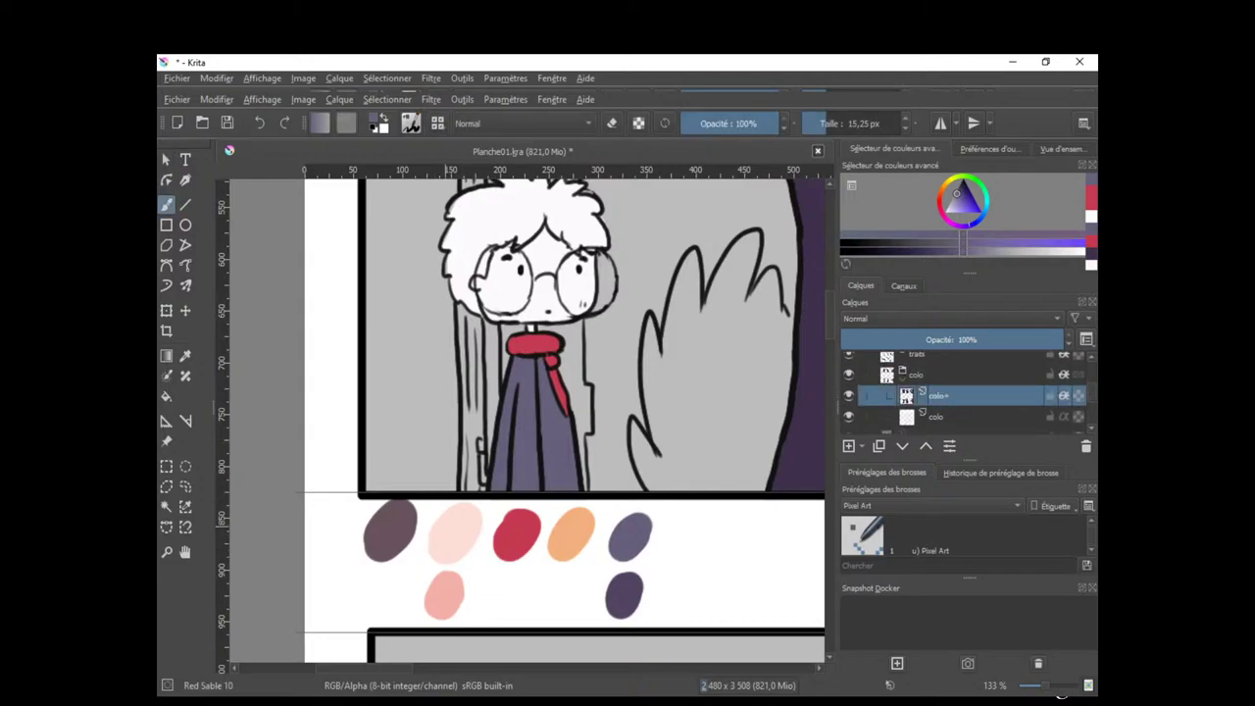
{"action": "left_click", "coordinate": [462, 550], "text": "ctrl"}
{"action": "left_click_drag", "start_coordinate": [567, 401], "coordinate": [572, 515]}
{"action": "left_click_drag", "start_coordinate": [509, 438], "coordinate": [545, 437]}
{"action": "mouse_move", "coordinate": [576, 358]}
{"action": "left_mouse_down"}
{"action": "mouse_move", "coordinate": [490, 392]}
{"action": "mouse_move", "coordinate": [588, 388]}
{"action": "mouse_move", "coordinate": [586, 440]}
{"action": "left_mouse_up"}
{"action": "scroll", "coordinate": [586, 440], "scroll_direction": "up", "scroll_amount": 2}
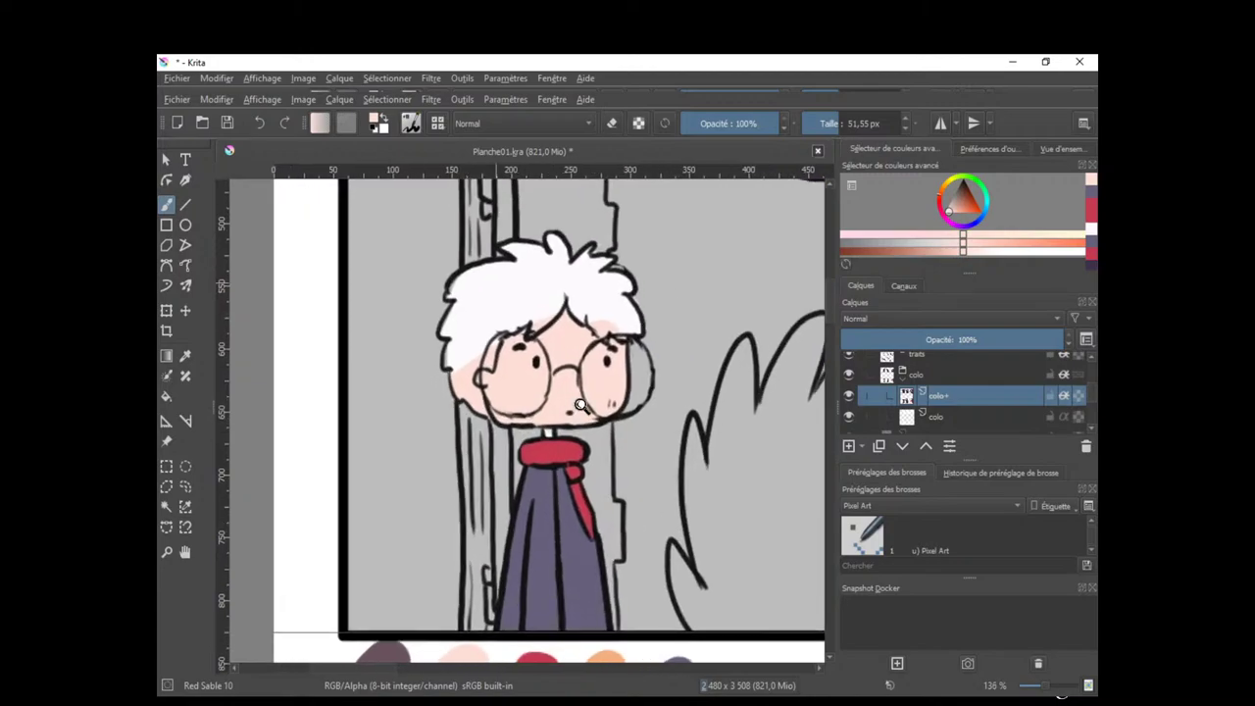
Reduce the brush to 15.90 px and paint the character's neck with the pale skin colour.
{"action": "key", "text": "["}
{"action": "key", "text": "["}
{"action": "key", "text": "["}
{"action": "key", "text": "["}
{"action": "key", "text": "["}
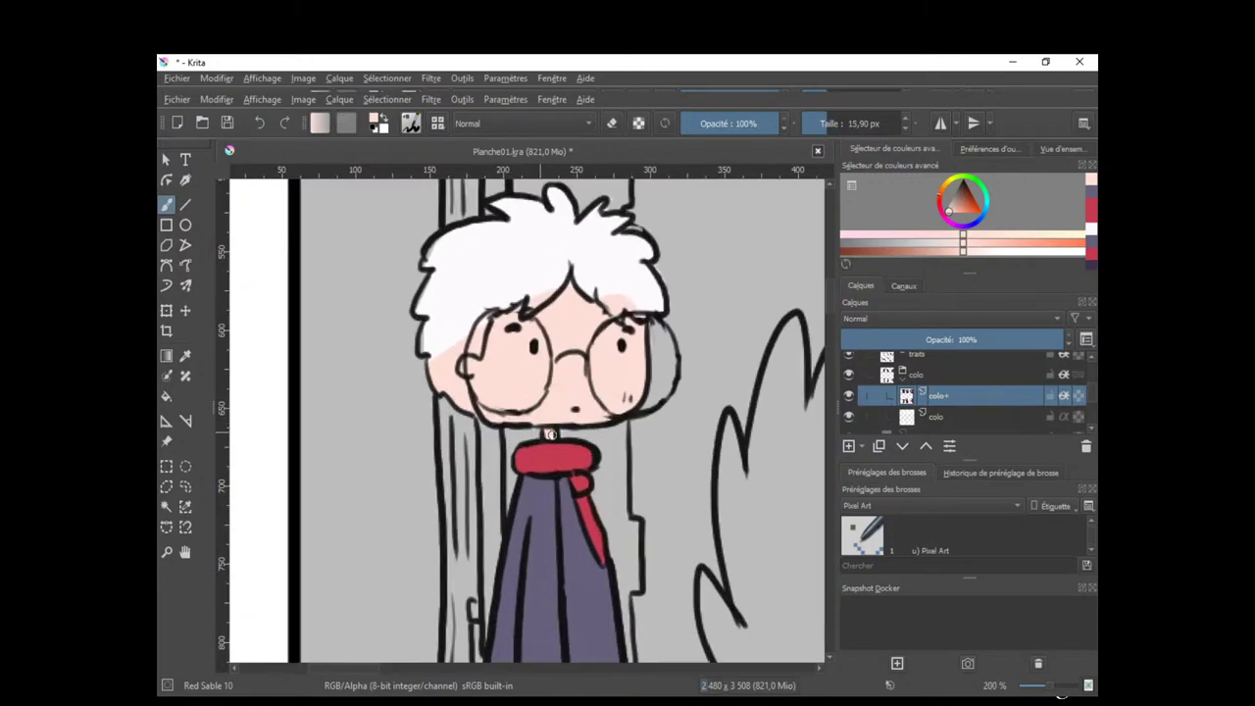
{"action": "left_click_drag", "start_coordinate": [580, 437], "coordinate": [616, 294]}
Sample the darker pink skin swatch and shade the character's neck beneath the chin.
{"action": "left_click_drag", "start_coordinate": [506, 580], "coordinate": [528, 481]}
{"action": "left_click", "coordinate": [479, 594], "text": "ctrl"}
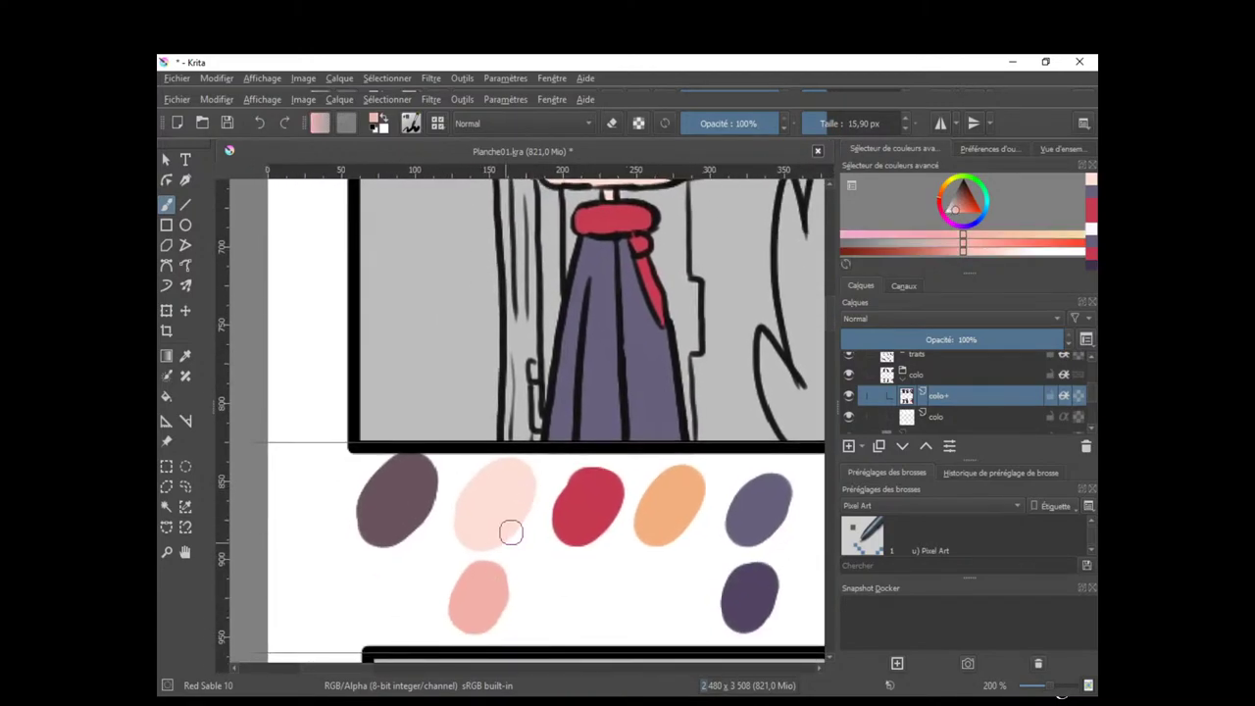
{"action": "left_click_drag", "start_coordinate": [682, 284], "coordinate": [626, 560]}
{"action": "left_click_drag", "start_coordinate": [567, 480], "coordinate": [593, 413]}
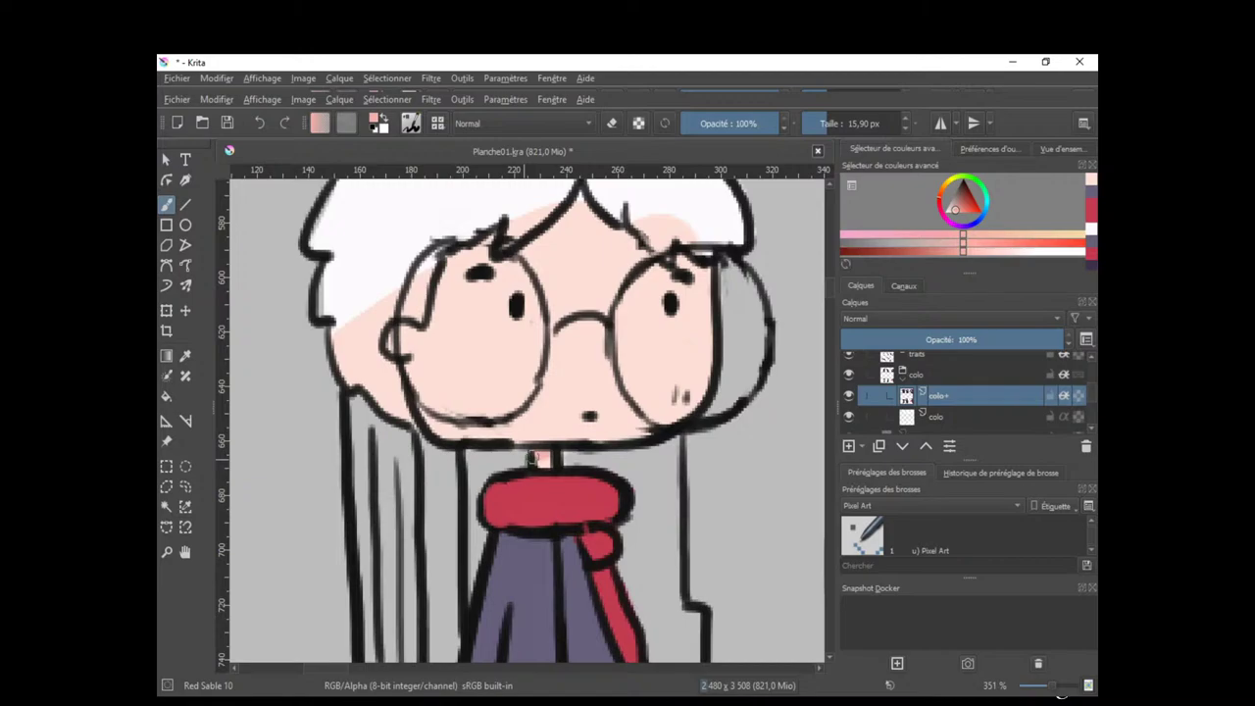
Erase the excess colour around the character's neck on the colo layer.
{"action": "left_click", "coordinate": [951, 416]}
{"action": "key", "text": "e"}
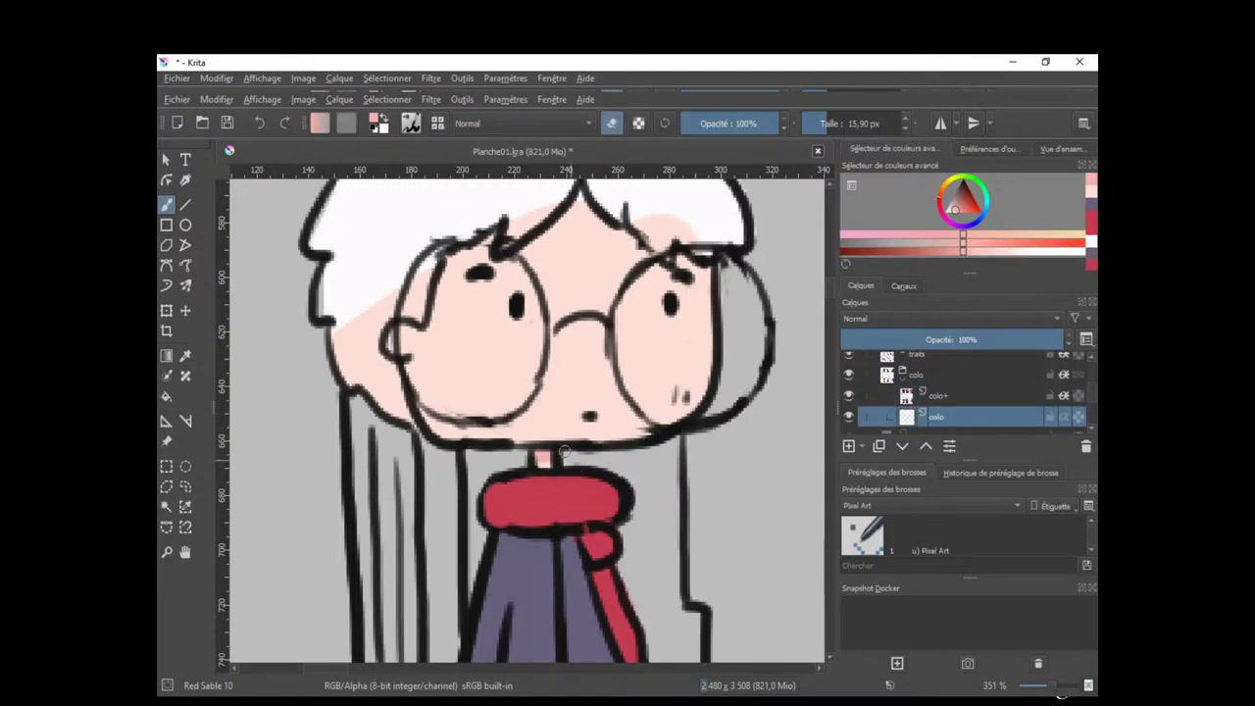
{"action": "left_click_drag", "start_coordinate": [584, 437], "coordinate": [588, 467]}
{"action": "left_click_drag", "start_coordinate": [612, 423], "coordinate": [610, 490]}
{"action": "left_click_drag", "start_coordinate": [595, 524], "coordinate": [638, 192]}
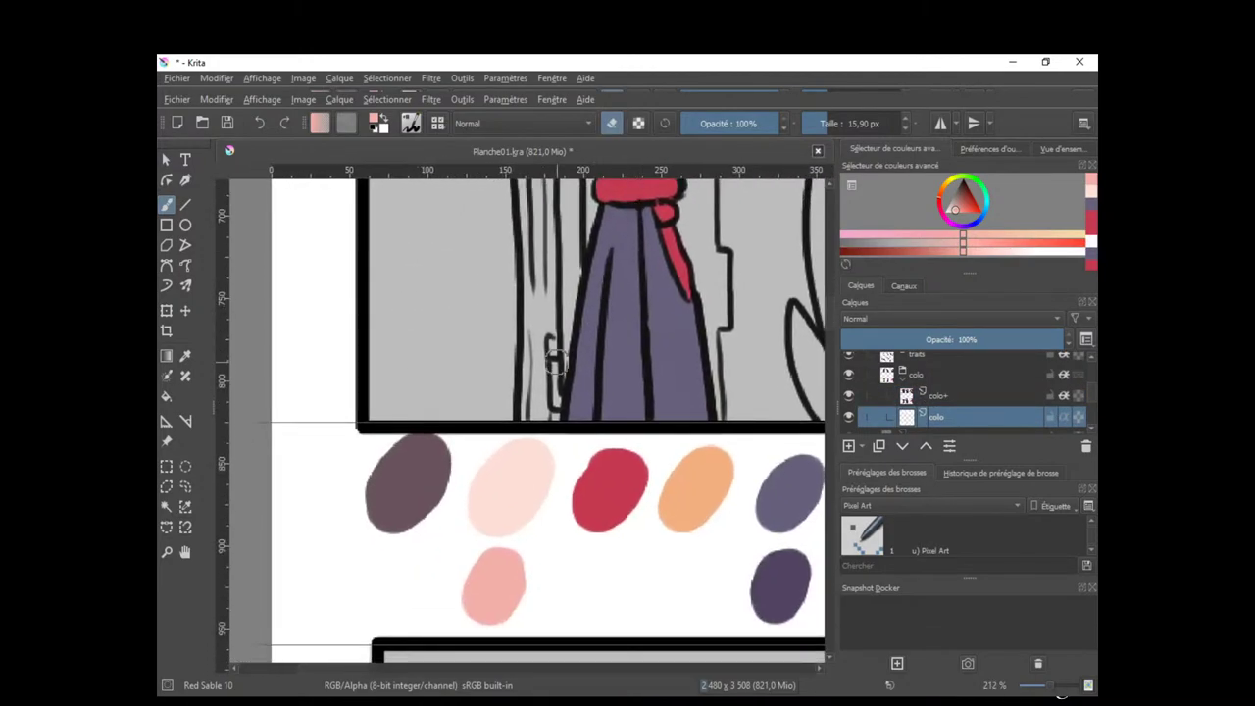
Fill the boy's hair with the dark plum swatch colour on the colo+ layer, using a brush of about 32 px.
{"action": "left_click", "coordinate": [416, 477], "text": "ctrl"}
{"action": "left_click_drag", "start_coordinate": [639, 284], "coordinate": [554, 615]}
{"action": "left_click", "coordinate": [925, 391]}
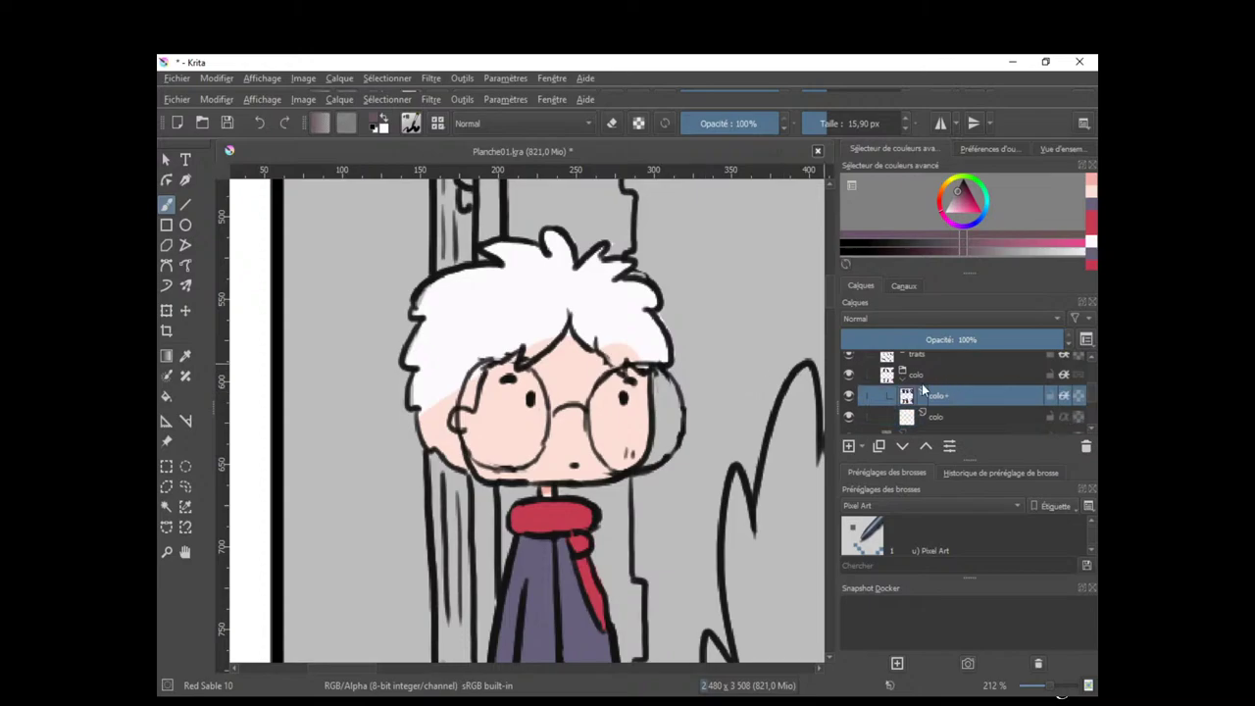
{"action": "left_click_drag", "start_coordinate": [483, 378], "coordinate": [506, 379]}
{"action": "mouse_move", "coordinate": [573, 259]}
{"action": "left_mouse_down"}
{"action": "mouse_move", "coordinate": [429, 298]}
{"action": "mouse_move", "coordinate": [432, 312]}
{"action": "mouse_move", "coordinate": [594, 245]}
{"action": "mouse_move", "coordinate": [589, 304]}
{"action": "mouse_move", "coordinate": [628, 324]}
{"action": "mouse_move", "coordinate": [633, 353]}
{"action": "mouse_move", "coordinate": [569, 303]}
{"action": "mouse_move", "coordinate": [535, 338]}
{"action": "mouse_move", "coordinate": [402, 387]}
{"action": "left_mouse_up"}
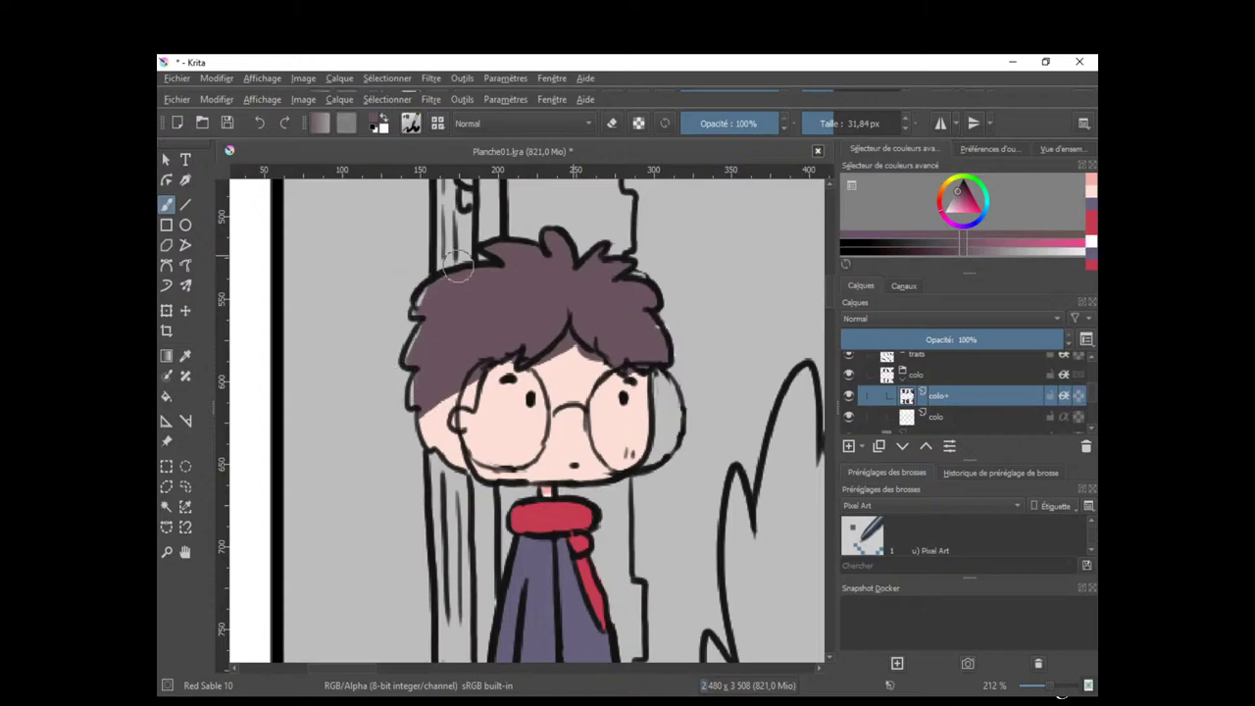
Touch up the base fill along the hair's left edge in white on the colo layer, using an 8.19 px brush.
{"action": "left_click", "coordinate": [968, 415]}
{"action": "left_click_drag", "start_coordinate": [593, 552], "coordinate": [653, 267]}
{"action": "left_click_drag", "start_coordinate": [685, 392], "coordinate": [679, 410]}
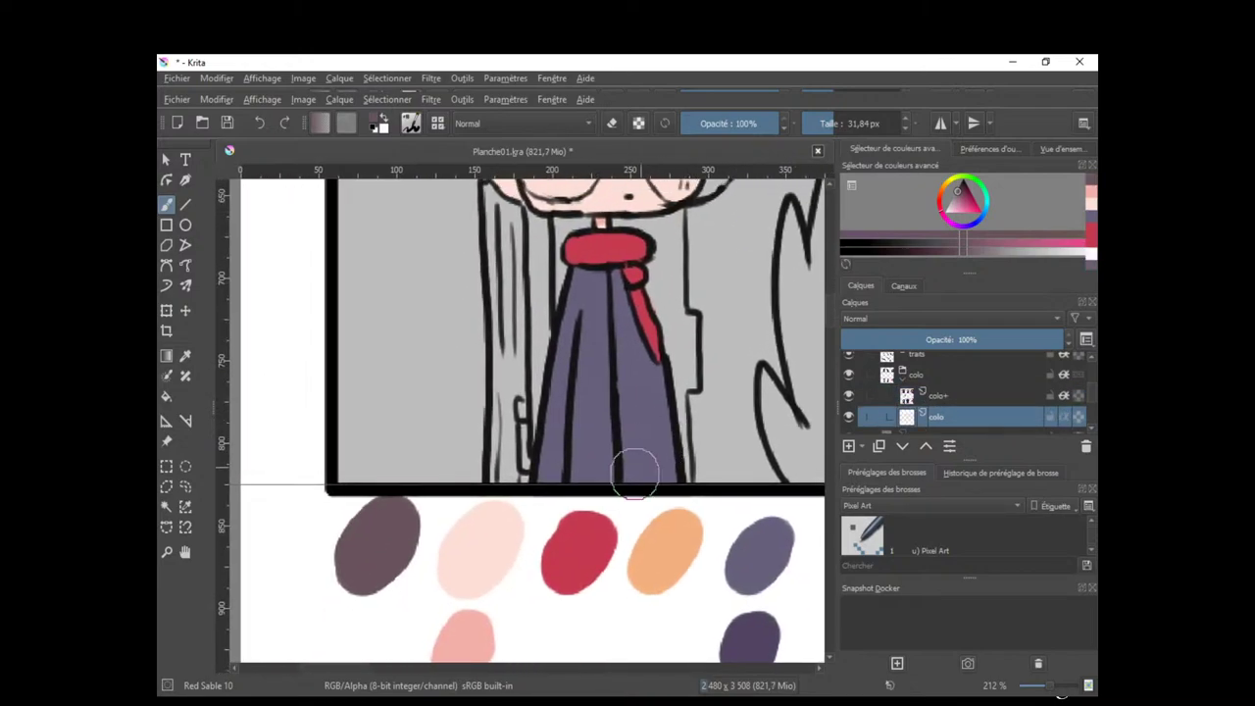
{"action": "left_click", "coordinate": [621, 508], "text": "ctrl"}
{"action": "left_click_drag", "start_coordinate": [610, 306], "coordinate": [602, 687]}
{"action": "left_click_drag", "start_coordinate": [496, 508], "coordinate": [501, 437]}
{"action": "left_click_drag", "start_coordinate": [501, 358], "coordinate": [437, 363]}
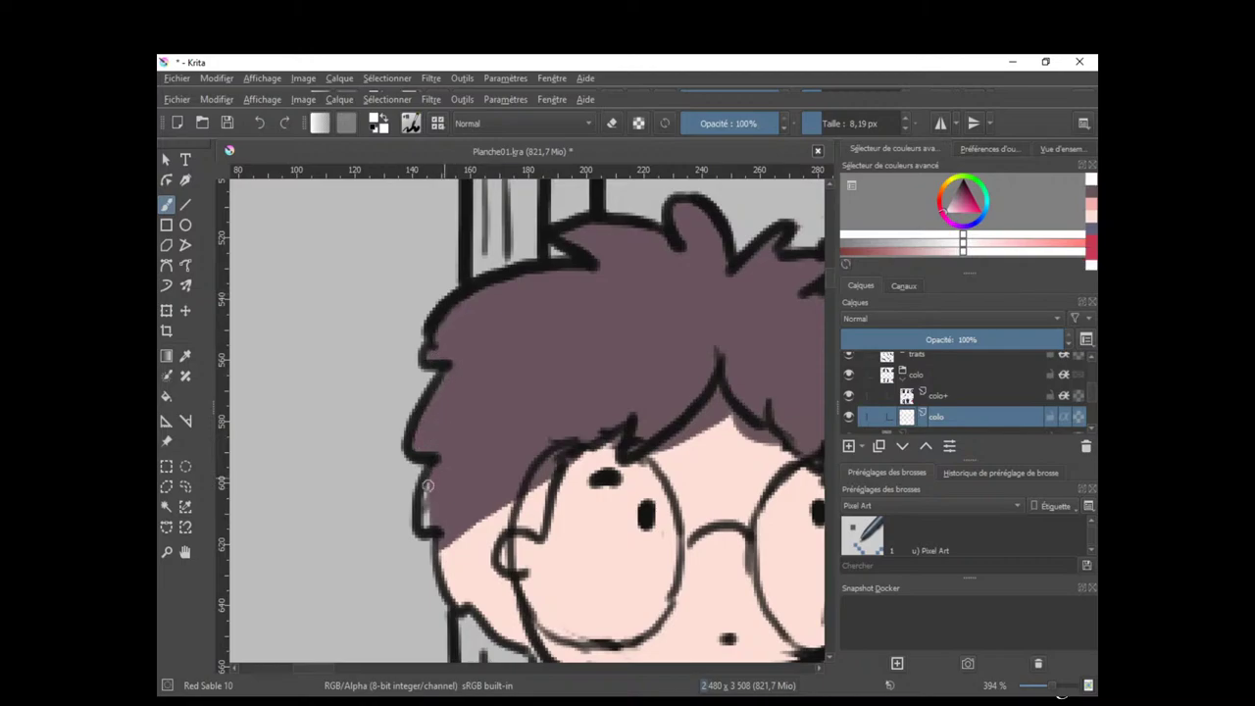
Examine the hair's right edge by hiding and showing the colo group and the colo+ layer.
{"action": "scroll", "coordinate": [644, 415], "scroll_direction": "down", "scroll_amount": 3}
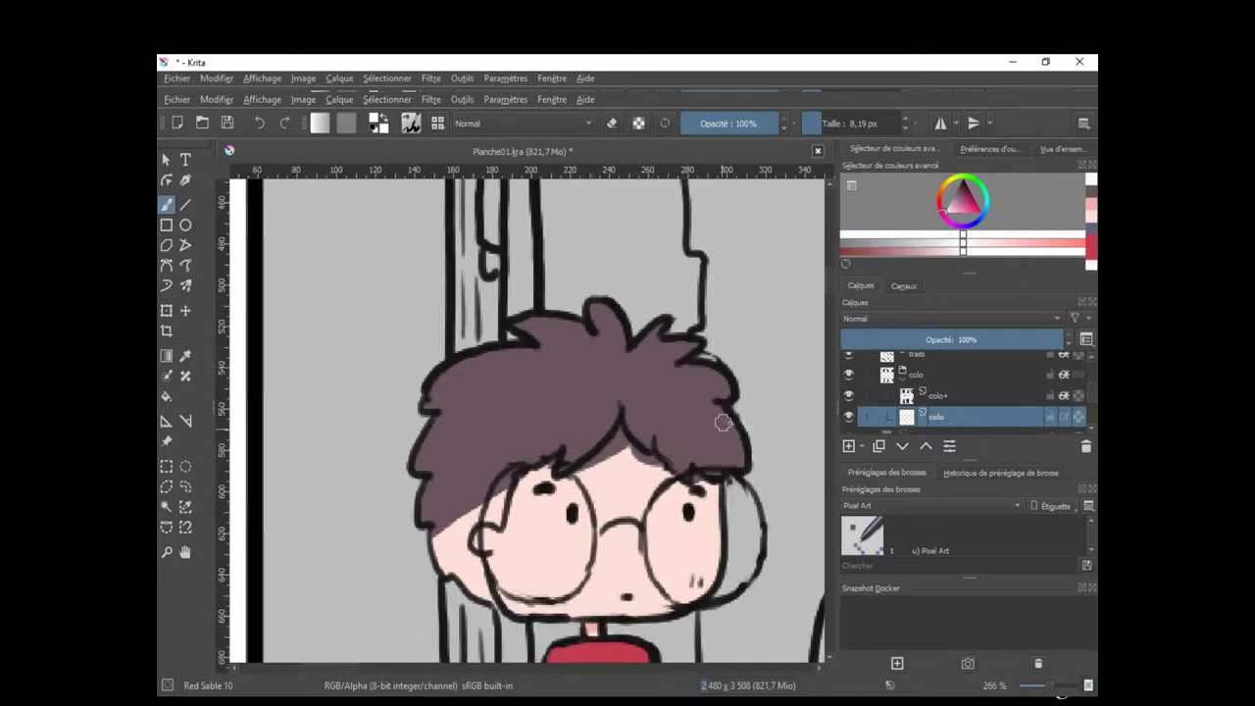
{"action": "scroll", "coordinate": [731, 422], "scroll_direction": "up", "scroll_amount": 3}
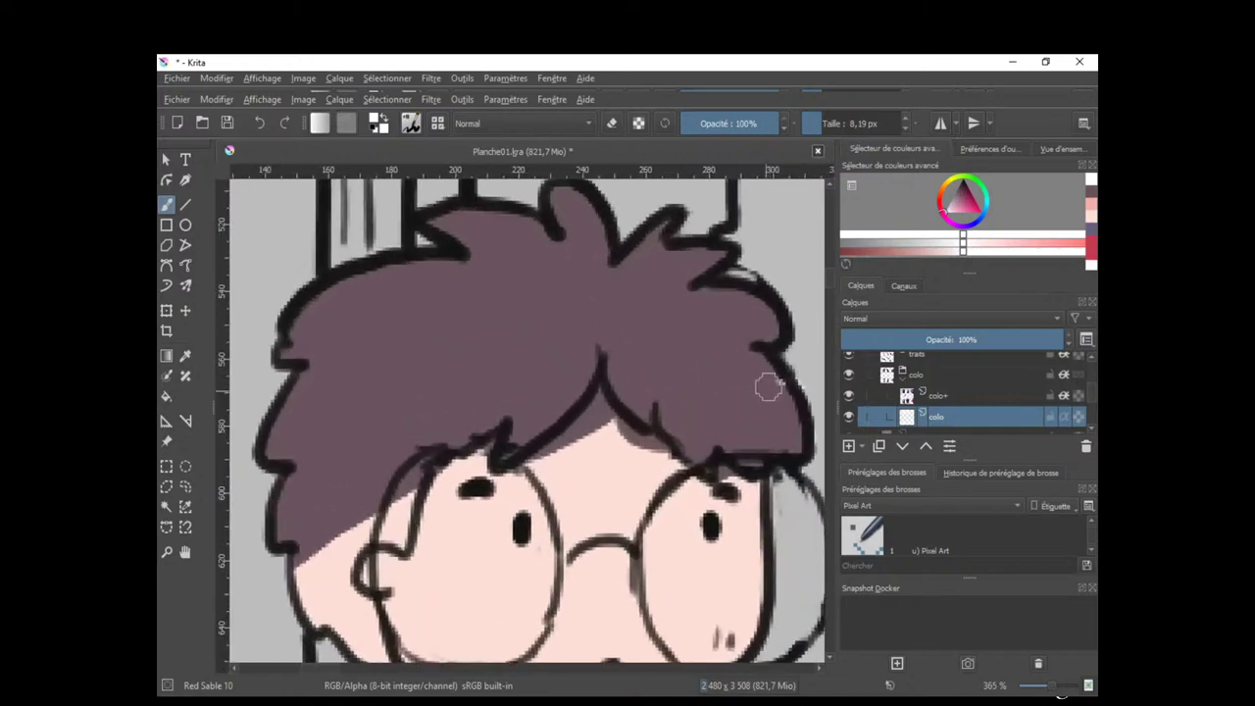
{"action": "left_click_drag", "start_coordinate": [756, 400], "coordinate": [604, 441]}
{"action": "left_click", "coordinate": [853, 373]}
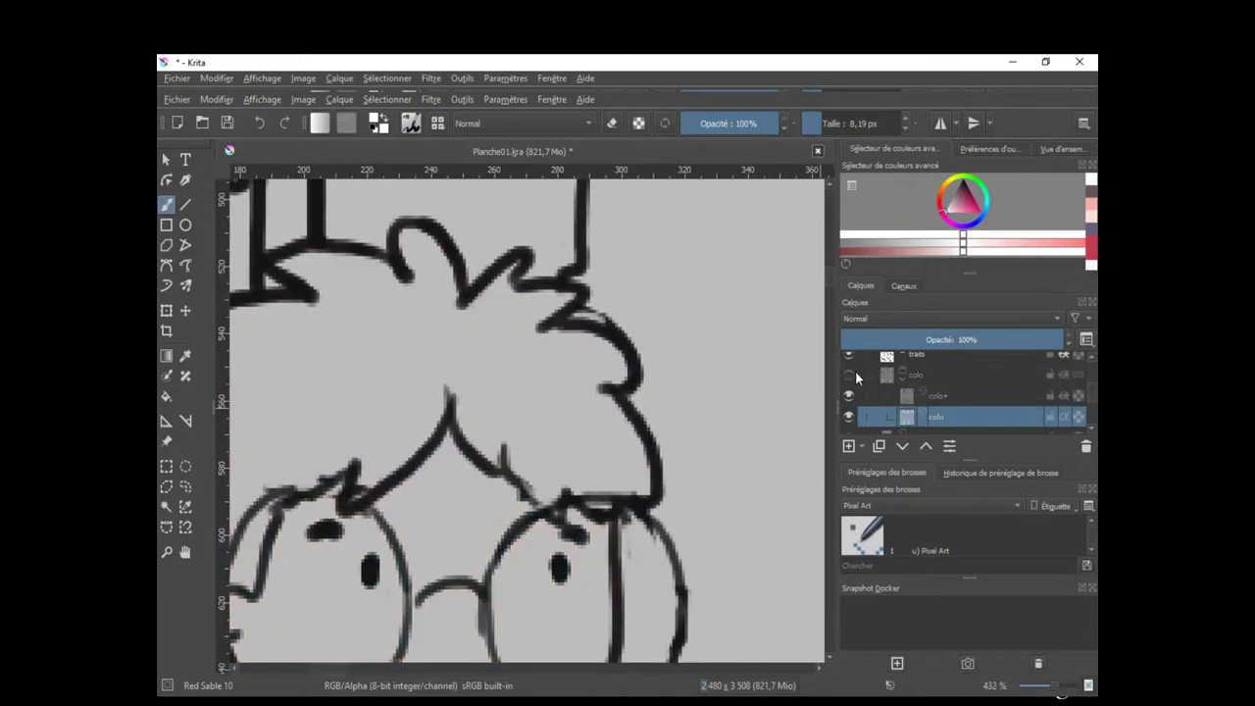
{"action": "left_click", "coordinate": [853, 373]}
{"action": "left_click", "coordinate": [940, 393]}
{"action": "left_click", "coordinate": [849, 396]}
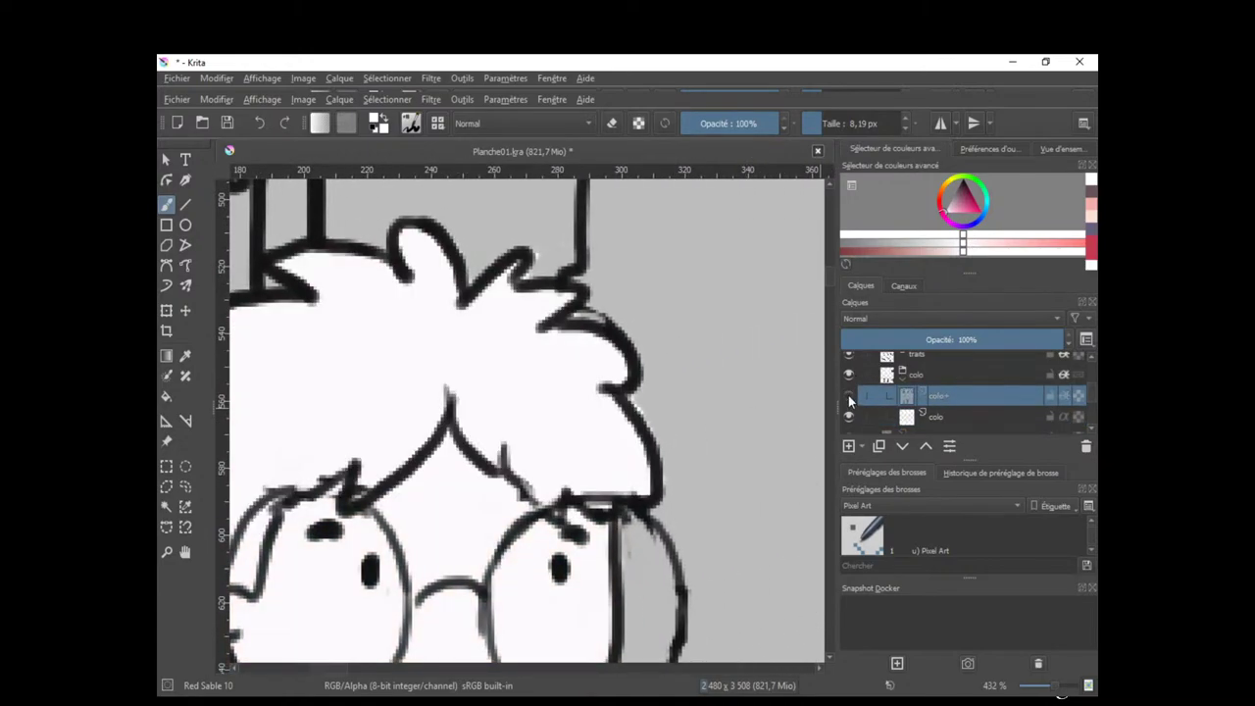
{"action": "left_click", "coordinate": [849, 396]}
Touch up the fill along the right edge of the hair on the colo+ and colo layers.
{"action": "mouse_move", "coordinate": [631, 427]}
{"action": "left_mouse_down"}
{"action": "mouse_move", "coordinate": [637, 402]}
{"action": "mouse_move", "coordinate": [701, 490]}
{"action": "left_mouse_up"}
{"action": "left_click", "coordinate": [928, 416]}
{"action": "key", "text": "e"}
{"action": "key", "text": "e"}
{"action": "mouse_move", "coordinate": [643, 431]}
{"action": "left_mouse_down"}
{"action": "mouse_move", "coordinate": [641, 457]}
{"action": "mouse_move", "coordinate": [487, 578]}
{"action": "mouse_move", "coordinate": [633, 460]}
{"action": "left_mouse_up"}
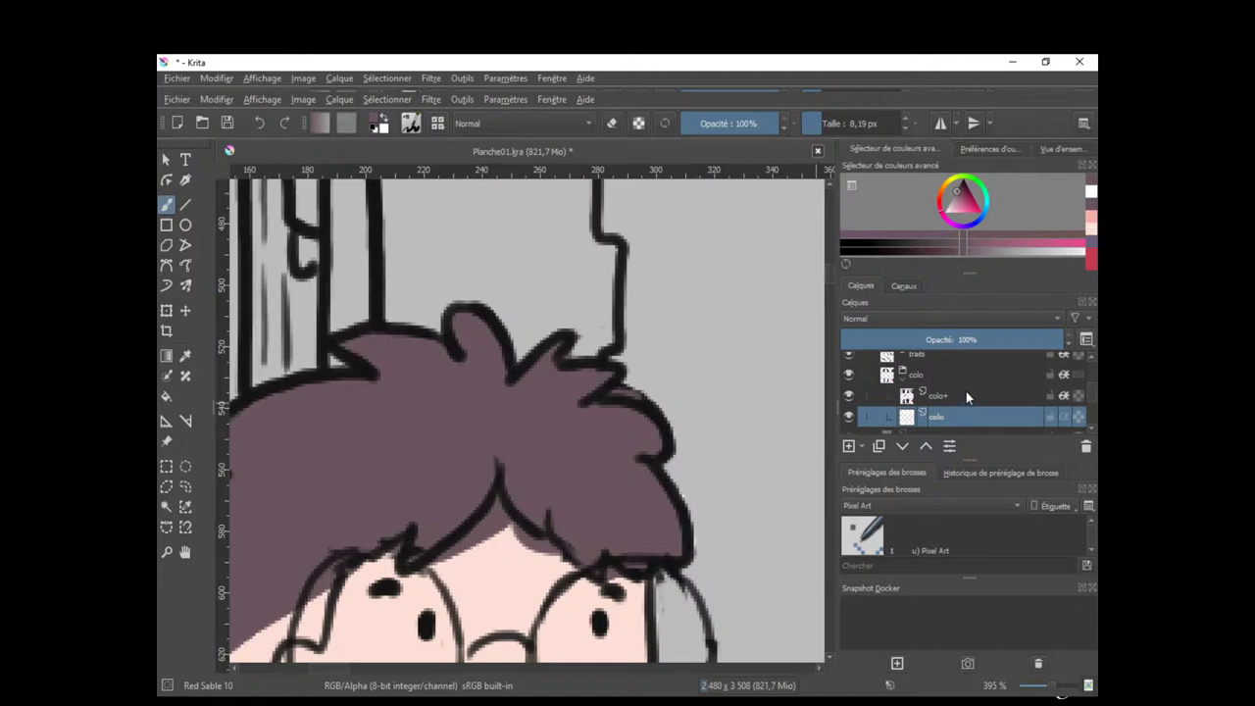
Erase the stray line beside the pointed lock on the right of the hair, on the traits layer.
{"action": "key", "text": "e"}
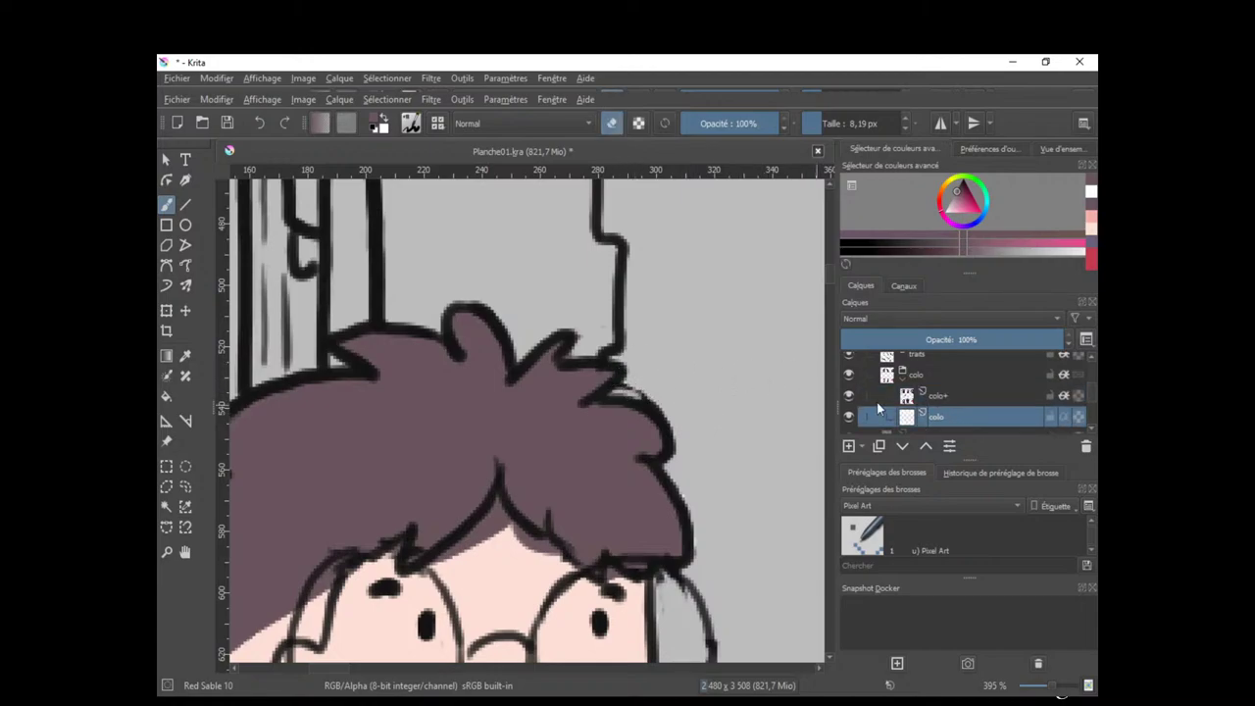
{"action": "left_click", "coordinate": [930, 355]}
{"action": "key", "text": "e"}
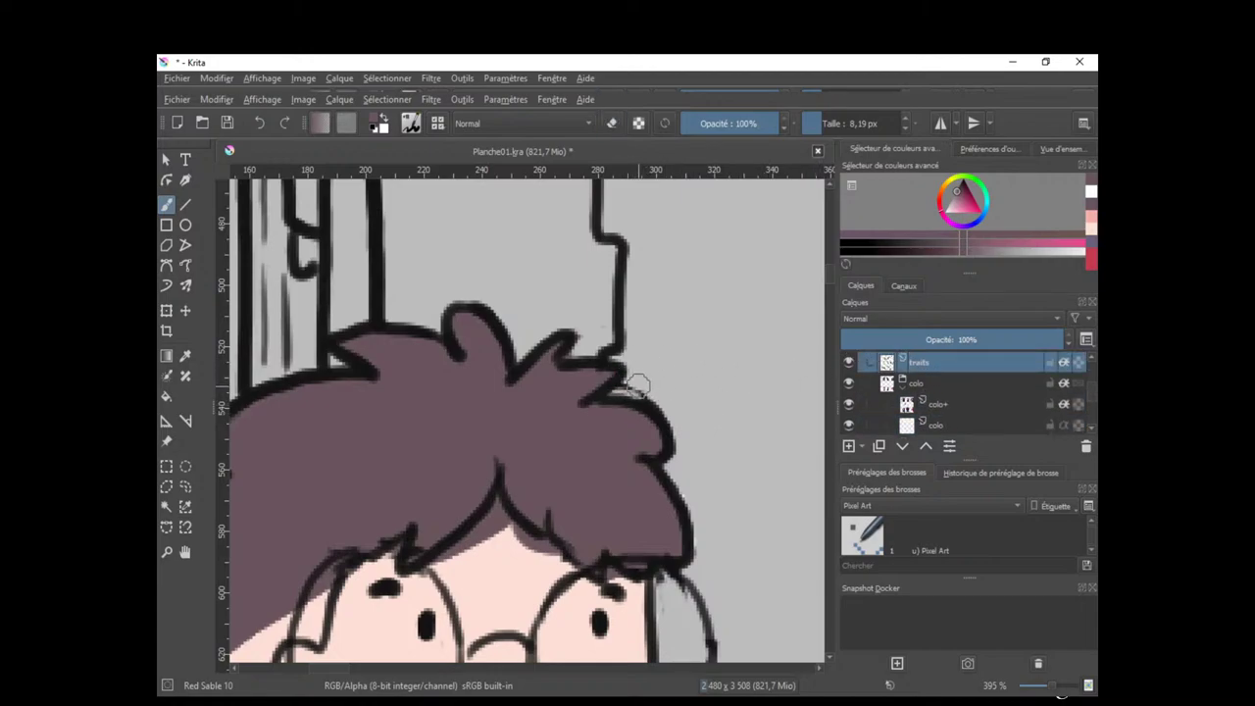
{"action": "key", "text": "e"}
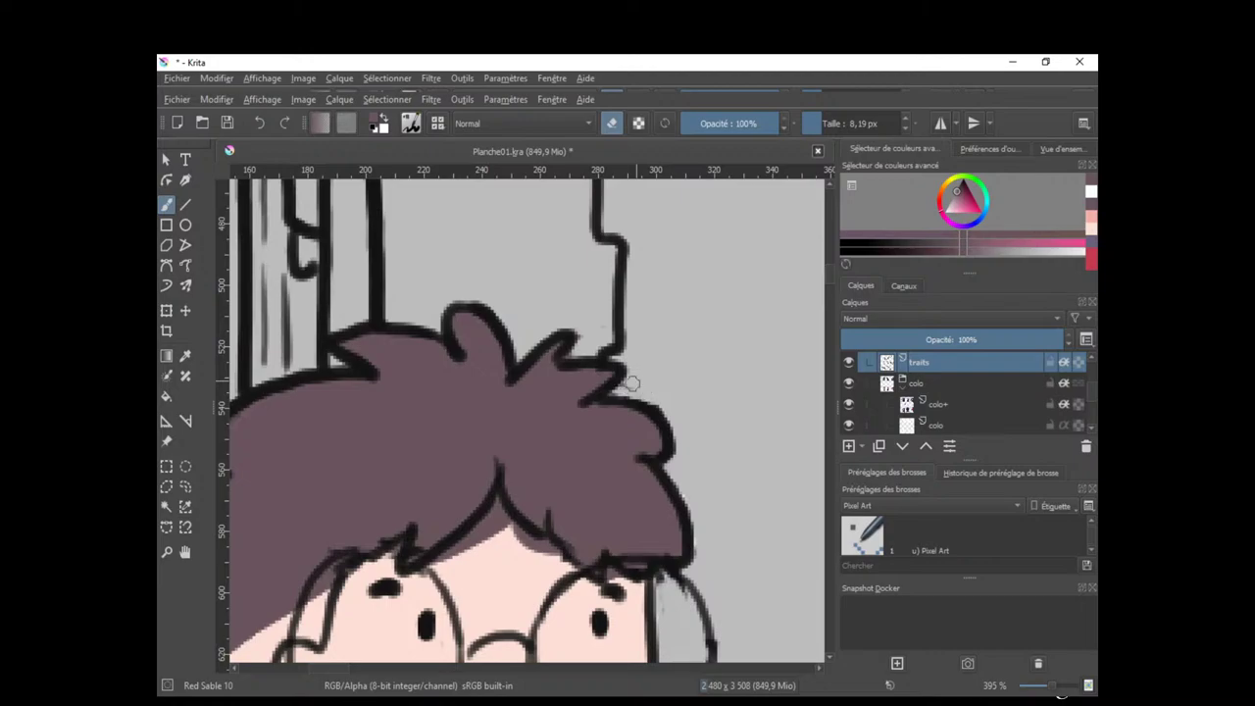
{"action": "scroll", "coordinate": [664, 399], "scroll_direction": "down", "scroll_amount": 4}
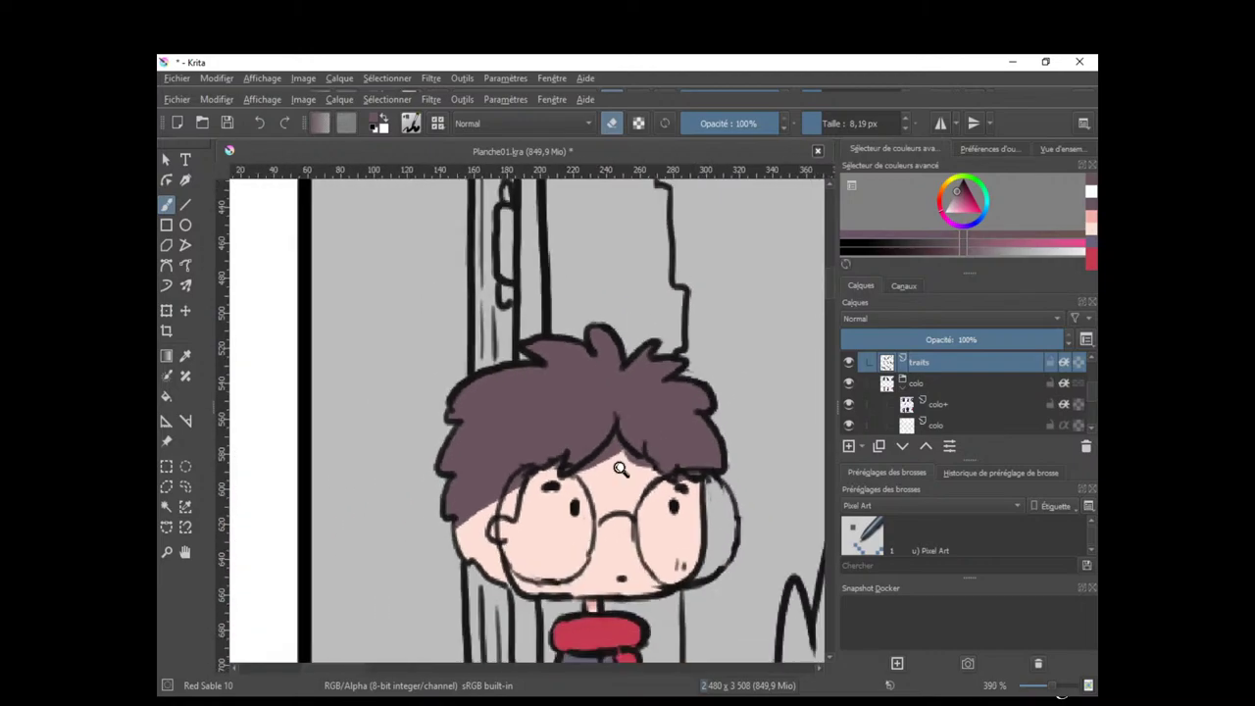
{"action": "scroll", "coordinate": [661, 434], "scroll_direction": "up", "scroll_amount": 2}
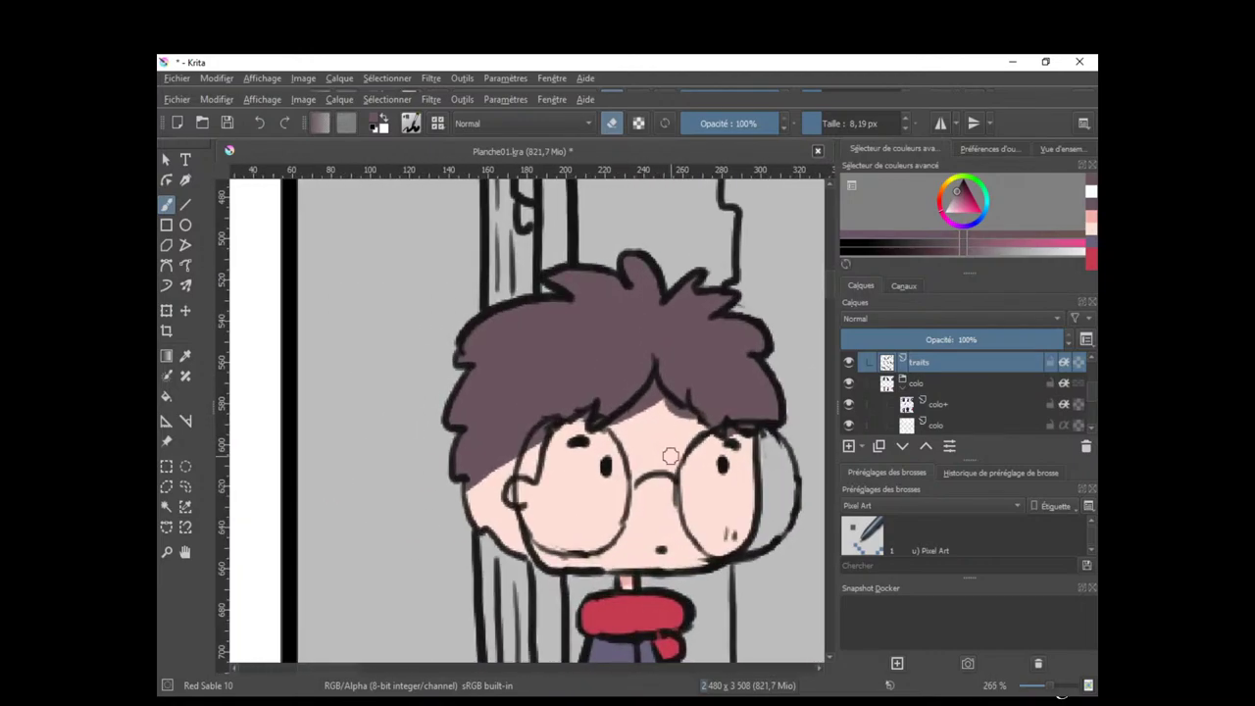
{"action": "scroll", "coordinate": [689, 456], "scroll_direction": "down", "scroll_amount": 1}
{"action": "key", "text": "e"}
{"action": "key", "text": "e"}
{"action": "key", "text": "e"}
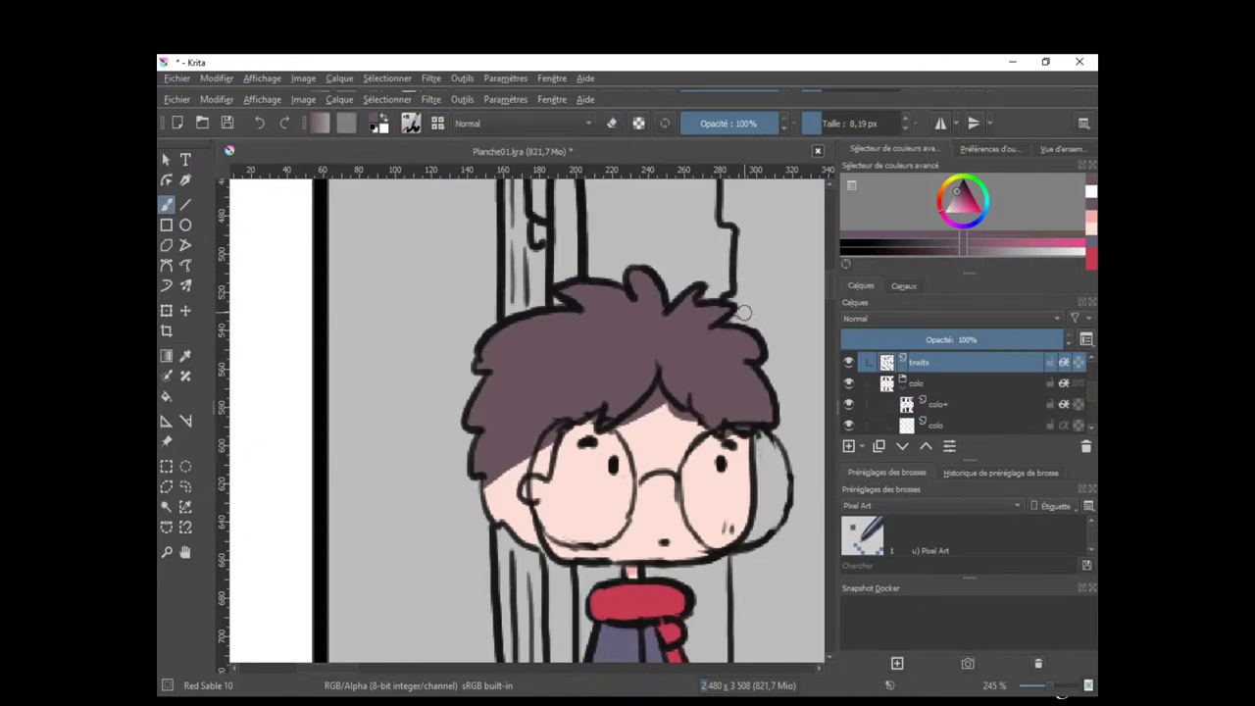
{"action": "key", "text": "e"}
Clean up the base fill outside the hair's right edge by erasing on the colo layer.
{"action": "left_click", "coordinate": [931, 383]}
{"action": "left_click", "coordinate": [927, 425]}
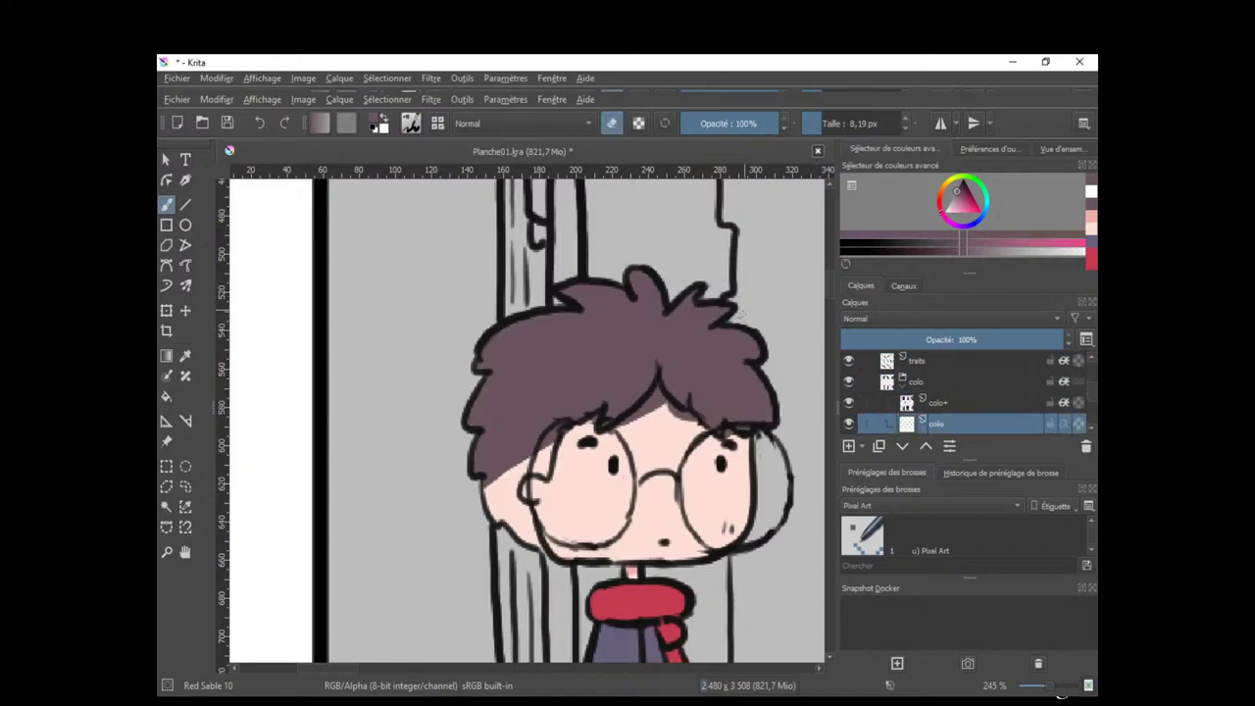
{"action": "left_click_drag", "start_coordinate": [767, 325], "coordinate": [729, 362]}
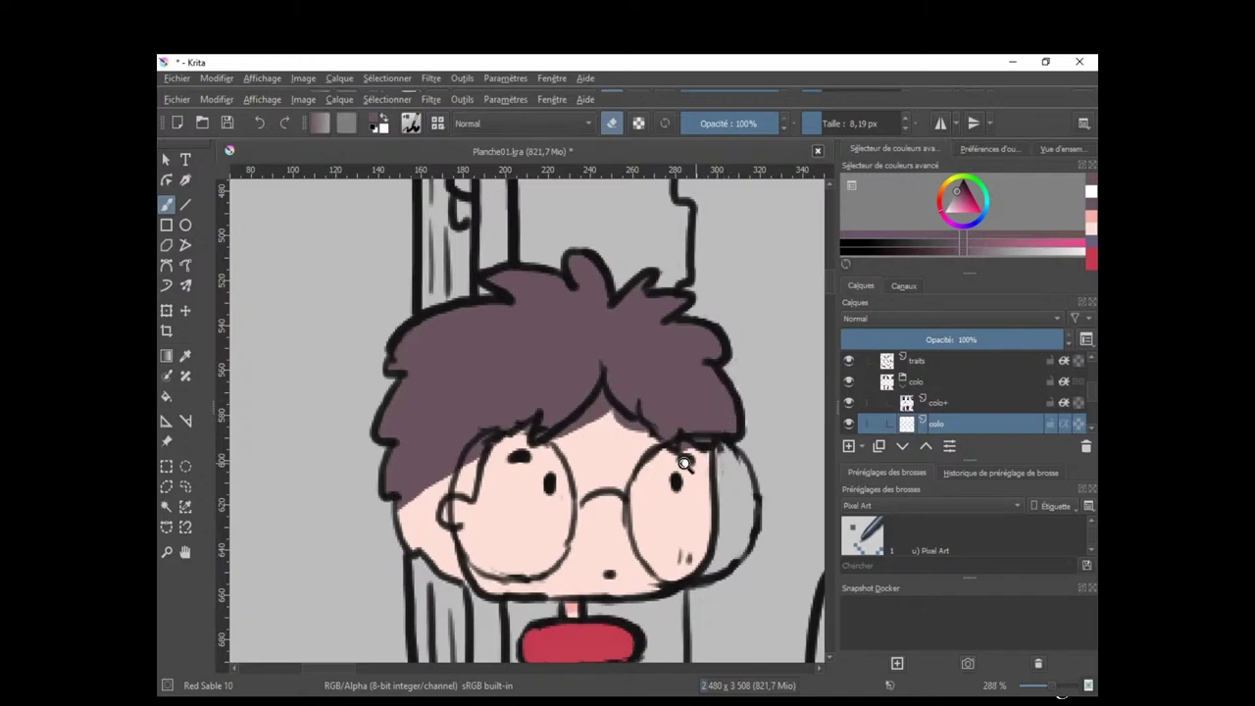
{"action": "left_click_drag", "start_coordinate": [685, 463], "coordinate": [701, 451]}
{"action": "left_click_drag", "start_coordinate": [649, 528], "coordinate": [678, 477]}
{"action": "left_click_drag", "start_coordinate": [662, 404], "coordinate": [655, 420]}
On the colo+ layer, cover the hair spill on the forehead with skin tone and extend the plum hair behind the ear.
{"action": "left_click", "coordinate": [649, 407], "text": "ctrl"}
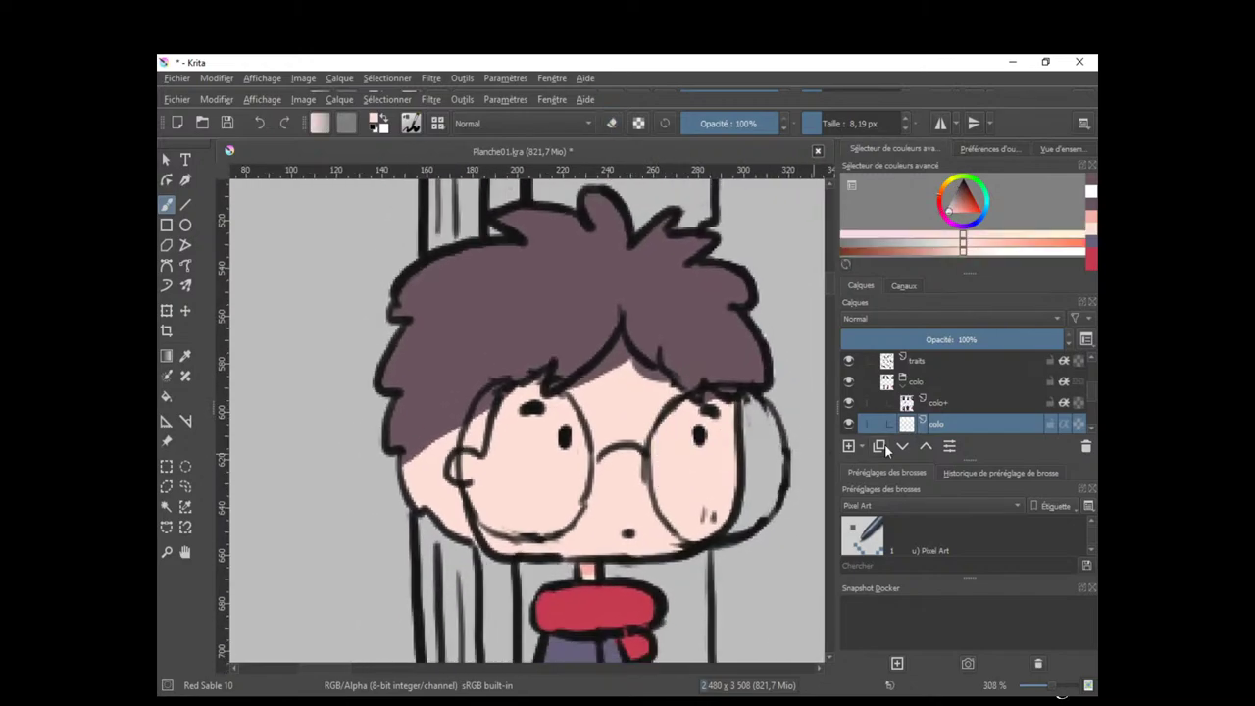
{"action": "left_click", "coordinate": [958, 401]}
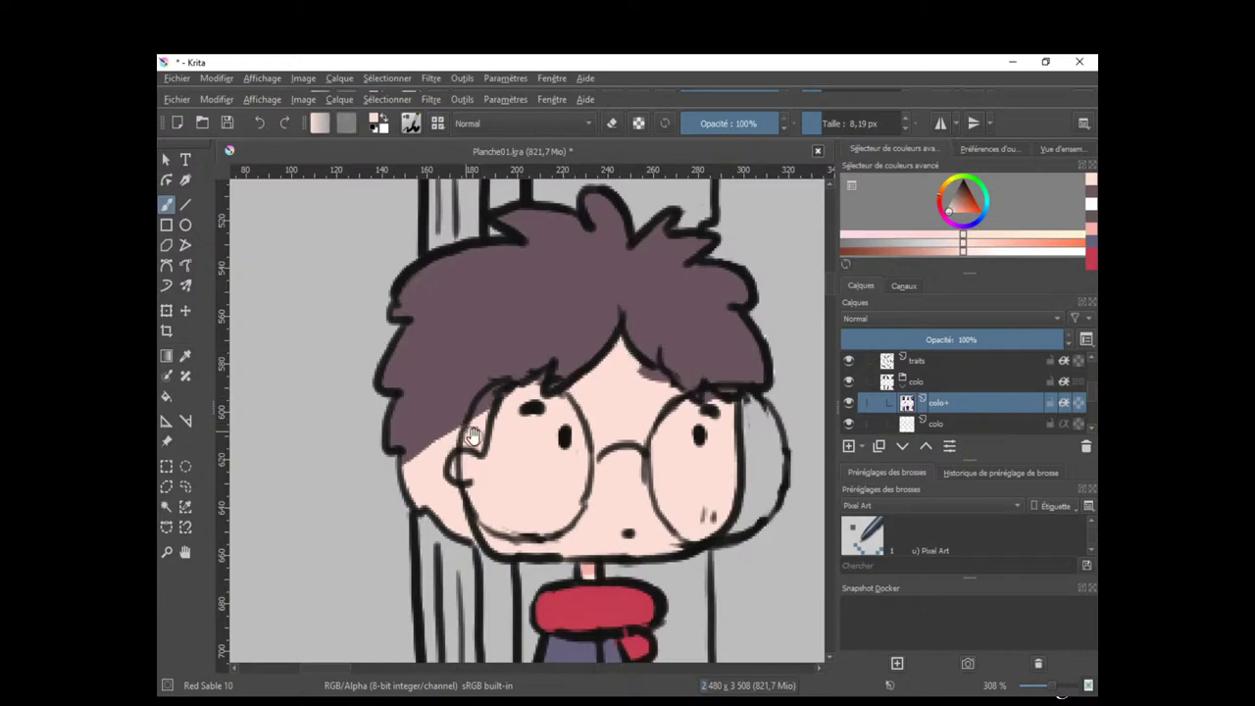
{"action": "left_click", "coordinate": [539, 359], "text": "ctrl"}
{"action": "mouse_move", "coordinate": [473, 436]}
{"action": "left_mouse_down"}
{"action": "mouse_move", "coordinate": [495, 424]}
{"action": "mouse_move", "coordinate": [491, 406]}
{"action": "mouse_move", "coordinate": [431, 461]}
{"action": "mouse_move", "coordinate": [461, 481]}
{"action": "mouse_move", "coordinate": [441, 500]}
{"action": "mouse_move", "coordinate": [468, 490]}
{"action": "left_mouse_up"}
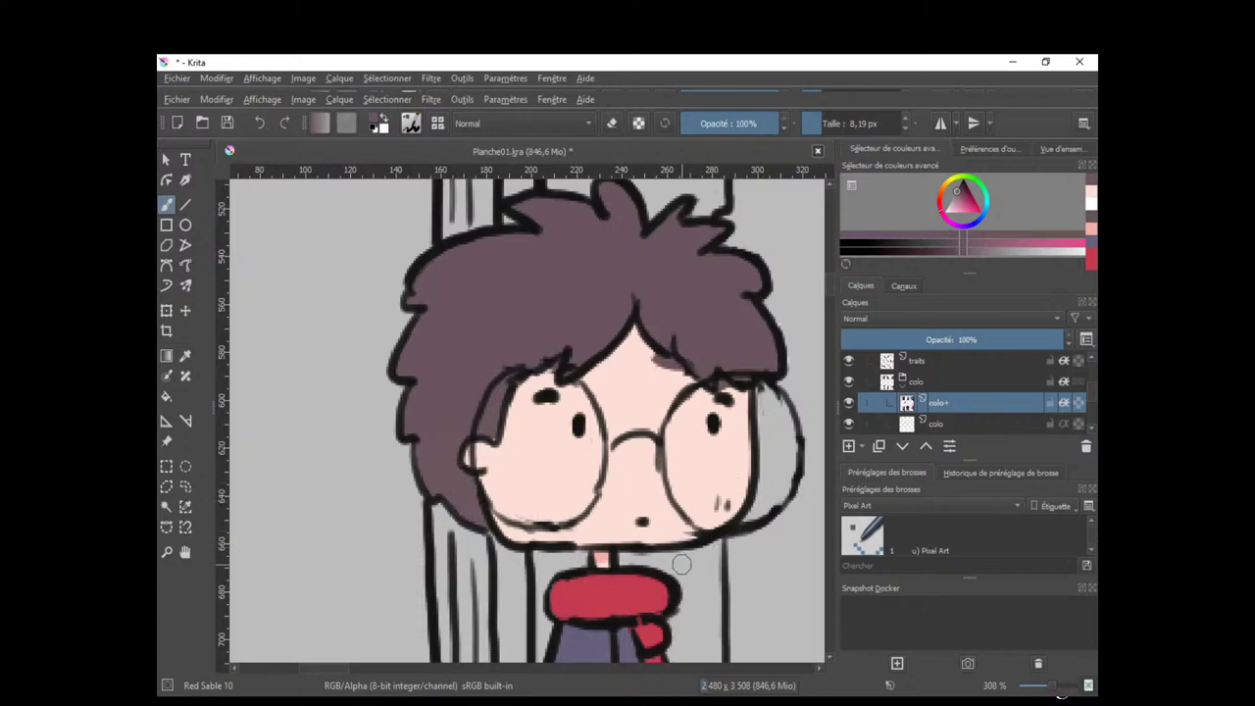
Paint a pink shadow on the forehead under the right side of the fringe, using the neck's shadow colour.
{"action": "left_click_drag", "start_coordinate": [681, 565], "coordinate": [642, 517]}
{"action": "left_click", "coordinate": [569, 505], "text": "ctrl"}
{"action": "left_click_drag", "start_coordinate": [611, 361], "coordinate": [591, 446]}
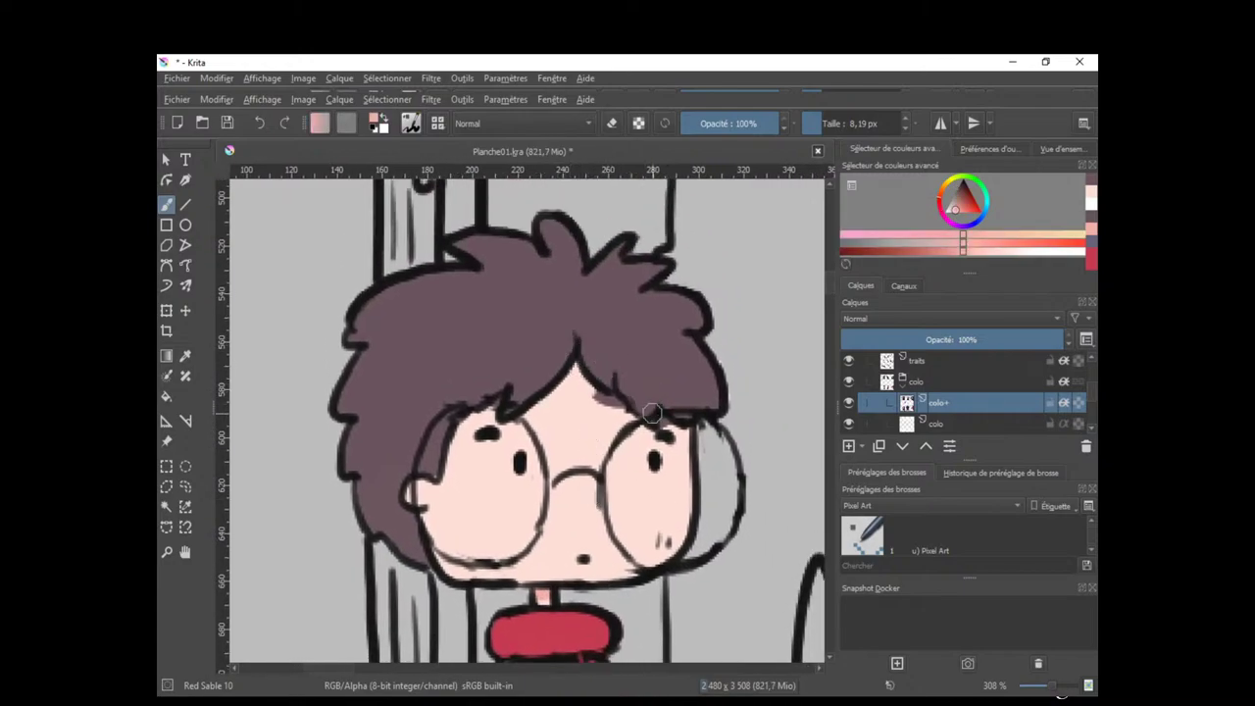
{"action": "left_click_drag", "start_coordinate": [578, 372], "coordinate": [663, 437]}
{"action": "left_click_drag", "start_coordinate": [535, 460], "coordinate": [578, 471]}
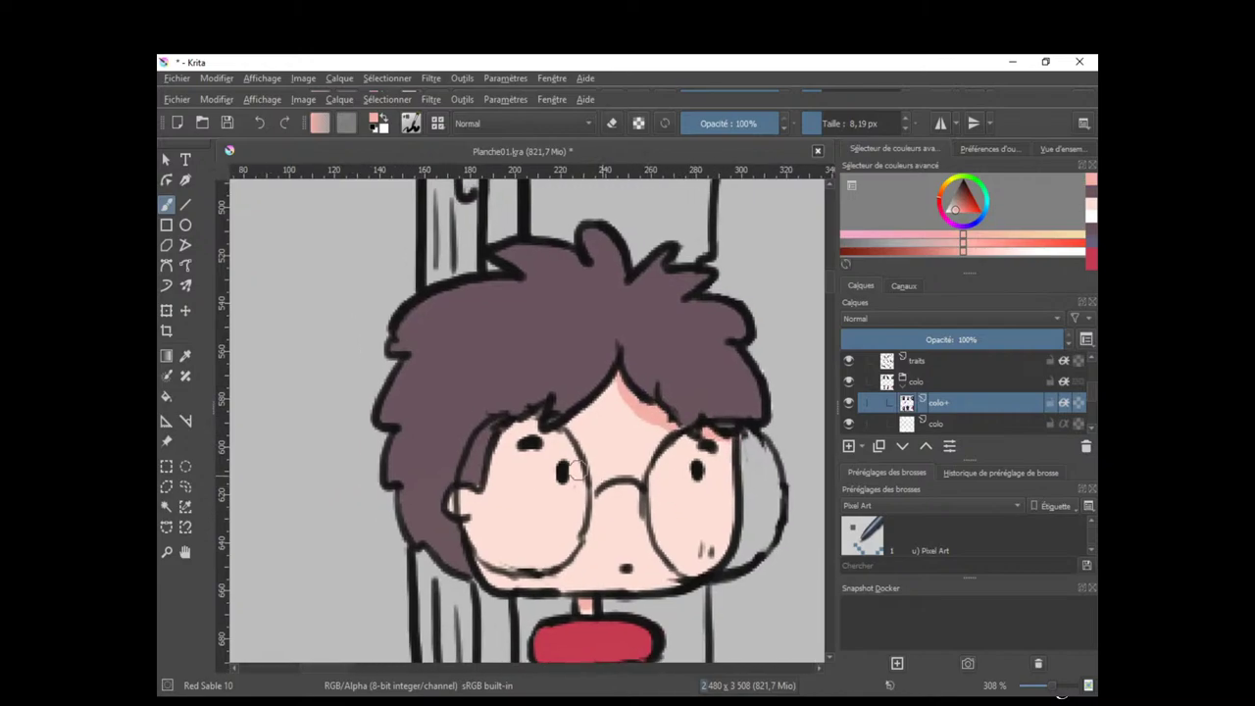
Enlarge the brush to 18.61 px and paint a pink shadow down the left side of the face beside the ear.
{"action": "left_click_drag", "start_coordinate": [503, 498], "coordinate": [515, 498], "text": "shift"}
{"action": "mouse_move", "coordinate": [497, 440]}
{"action": "left_mouse_down"}
{"action": "mouse_move", "coordinate": [513, 588]}
{"action": "mouse_move", "coordinate": [480, 506]}
{"action": "mouse_move", "coordinate": [480, 535]}
{"action": "mouse_move", "coordinate": [467, 509]}
{"action": "left_mouse_up"}
{"action": "left_click", "coordinate": [488, 513], "text": "ctrl"}
{"action": "left_click_drag", "start_coordinate": [579, 473], "coordinate": [583, 445]}
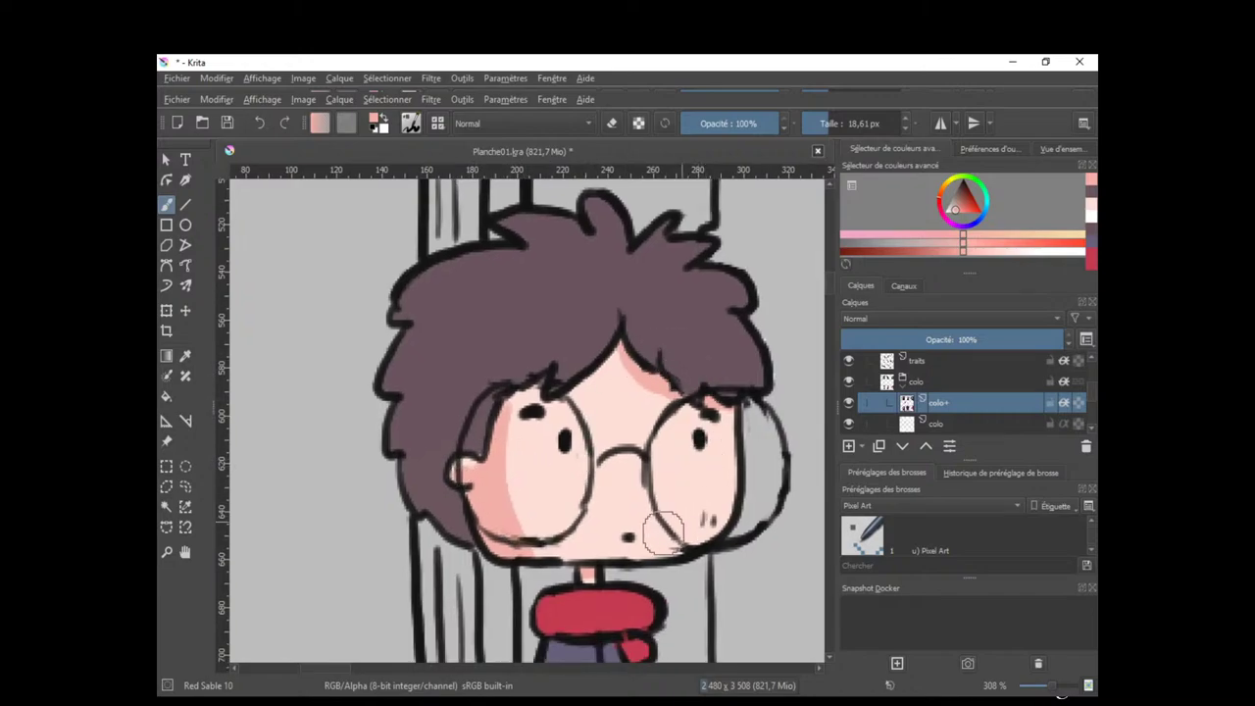
Paint pink blush spots on both cheeks.
{"action": "left_click_drag", "start_coordinate": [637, 542], "coordinate": [644, 531]}
{"action": "left_click_drag", "start_coordinate": [713, 511], "coordinate": [721, 508]}
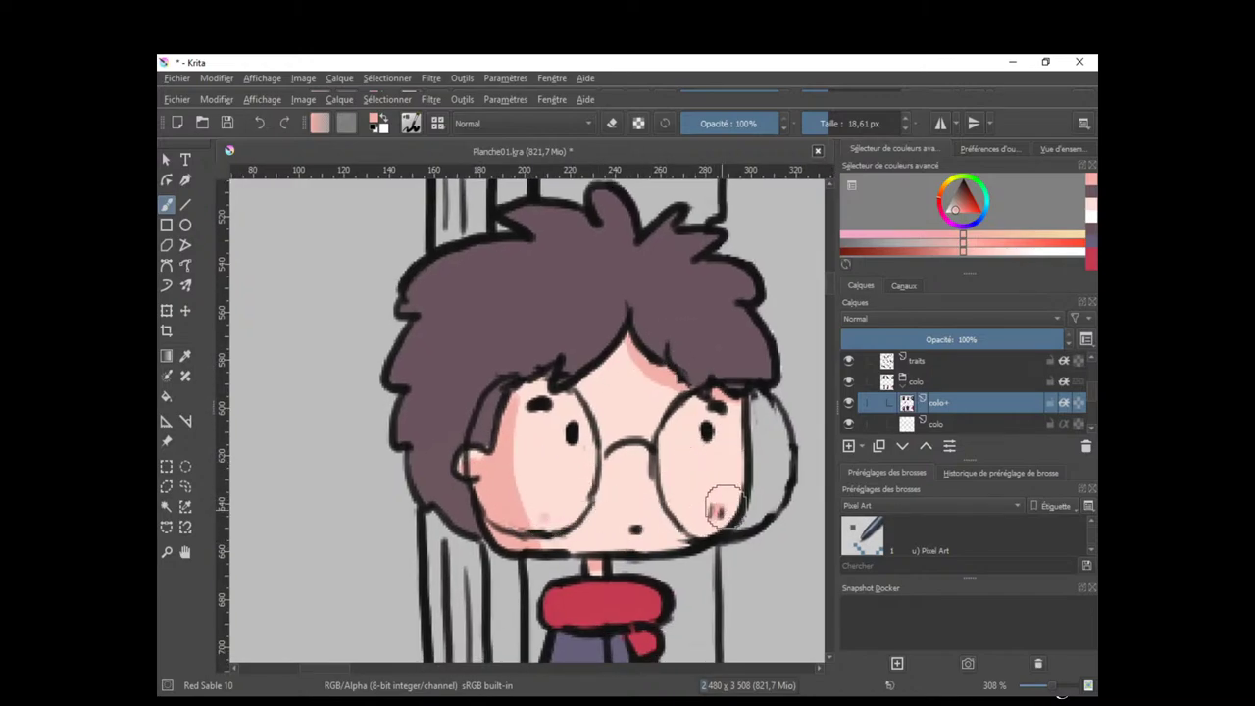
{"action": "mouse_move", "coordinate": [572, 488]}
{"action": "left_mouse_down"}
{"action": "mouse_move", "coordinate": [536, 499]}
{"action": "mouse_move", "coordinate": [509, 531]}
{"action": "left_mouse_up"}
{"action": "left_click_drag", "start_coordinate": [566, 473], "coordinate": [572, 508]}
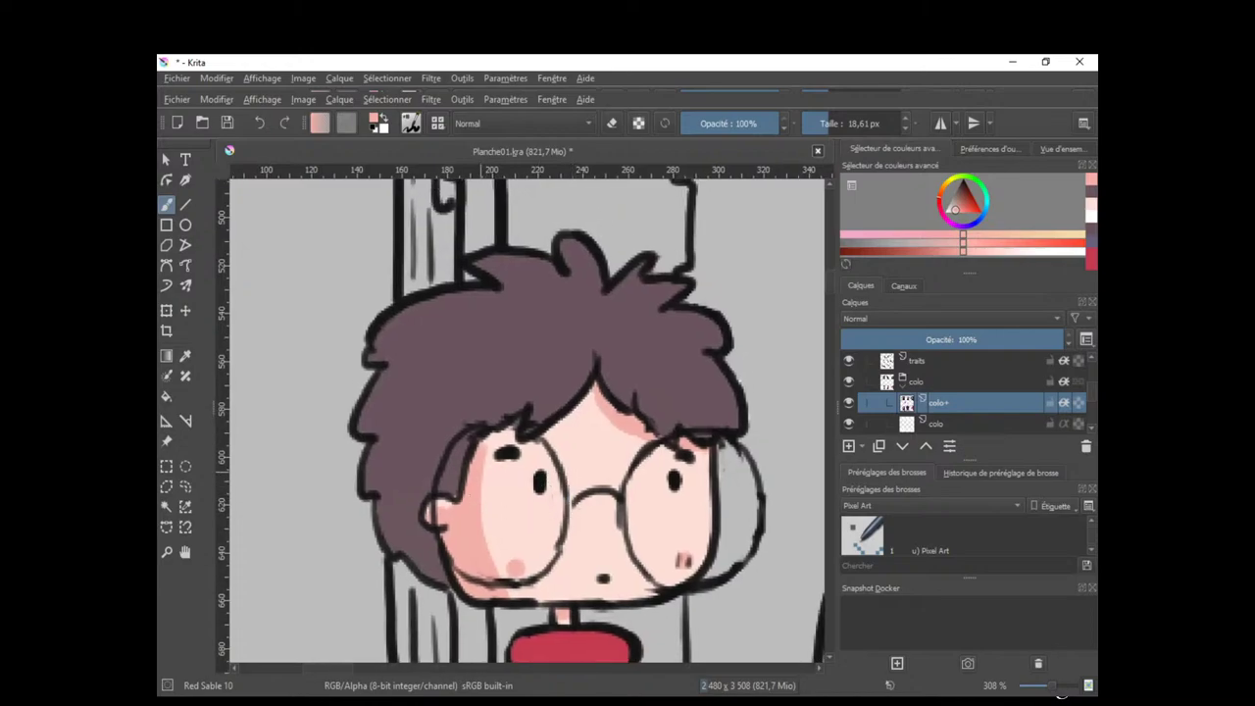
Shade the forehead under the left side of the fringe in pink and add a small pink spot below the mouth.
{"action": "left_click_drag", "start_coordinate": [492, 445], "coordinate": [520, 427]}
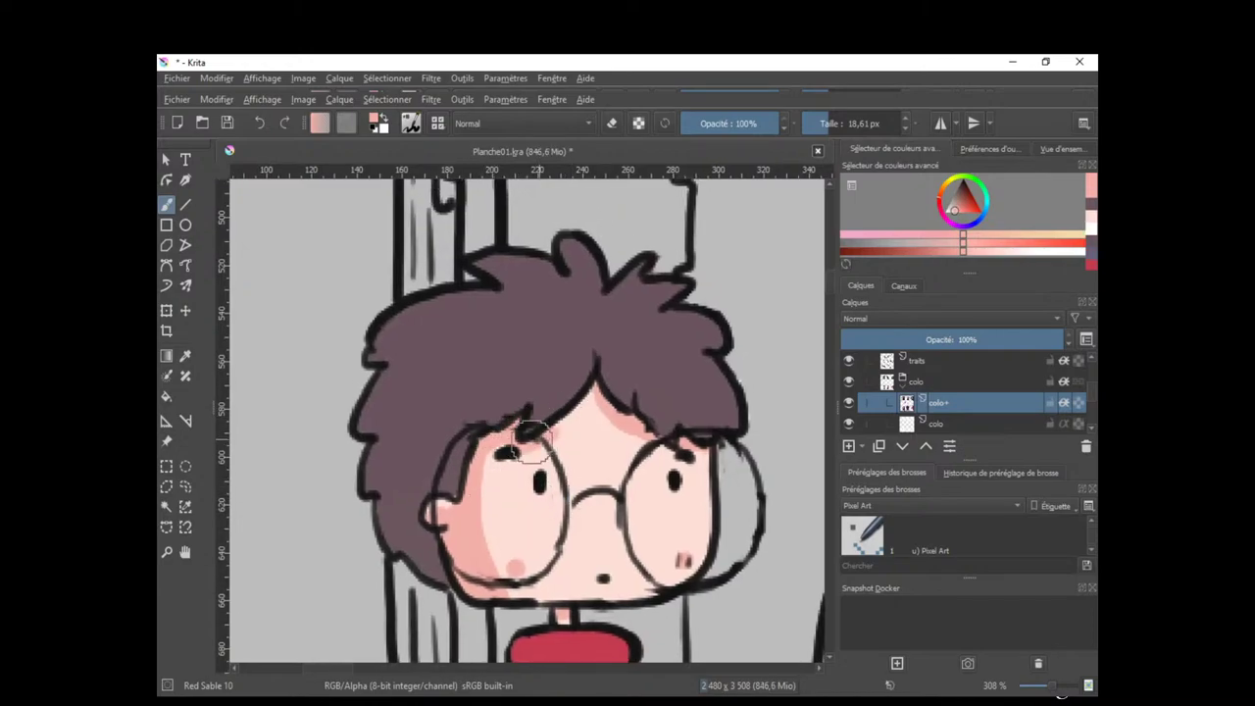
{"action": "scroll", "coordinate": [691, 436], "scroll_direction": "down", "scroll_amount": 1}
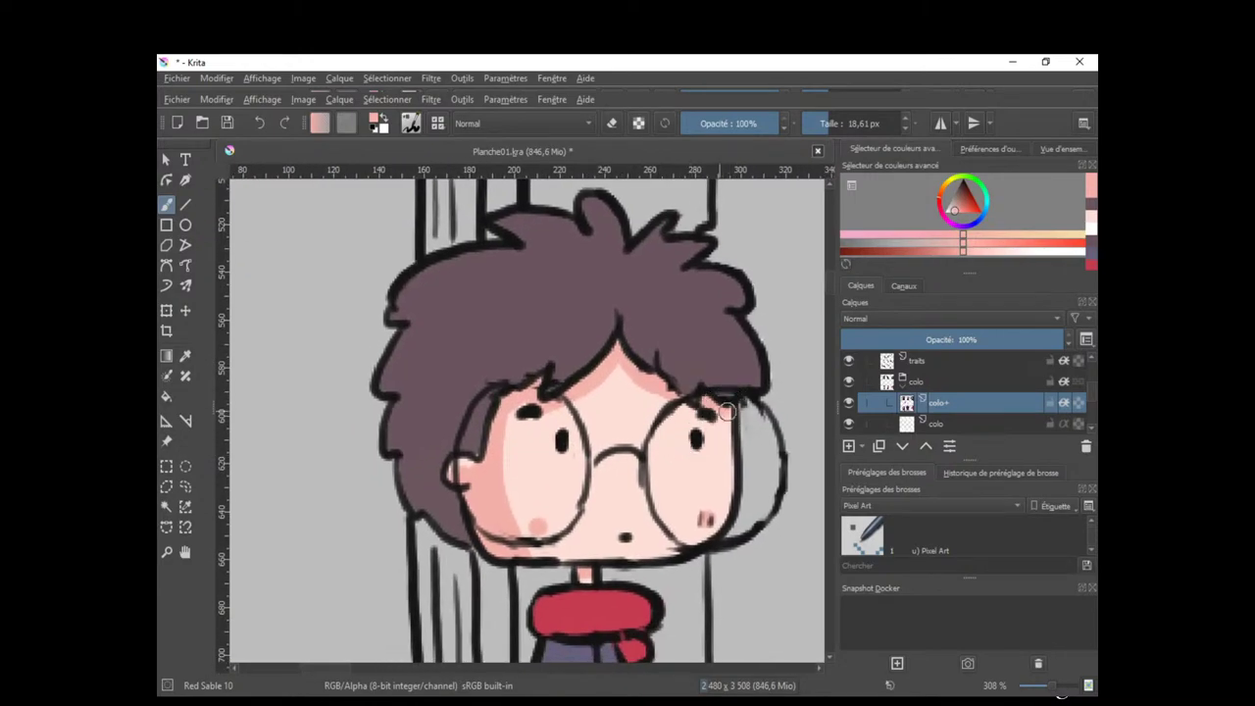
{"action": "scroll", "coordinate": [726, 431], "scroll_direction": "down", "scroll_amount": 1}
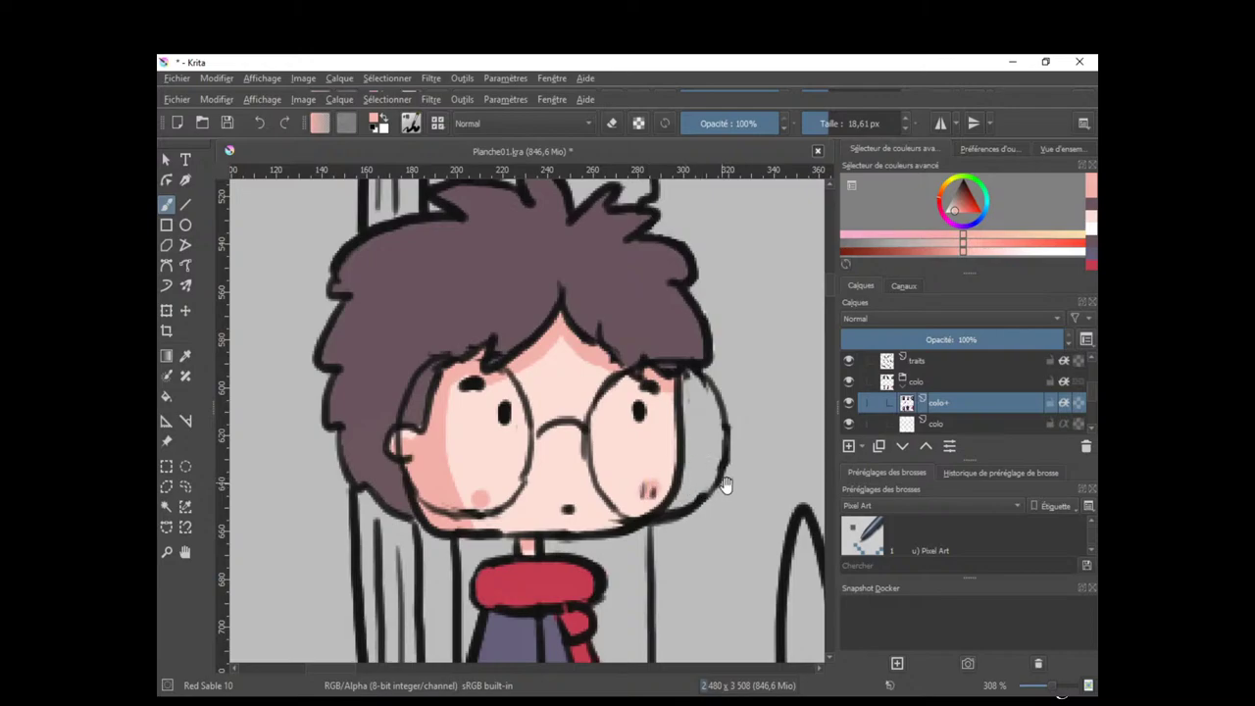
{"action": "left_click_drag", "start_coordinate": [726, 485], "coordinate": [720, 453]}
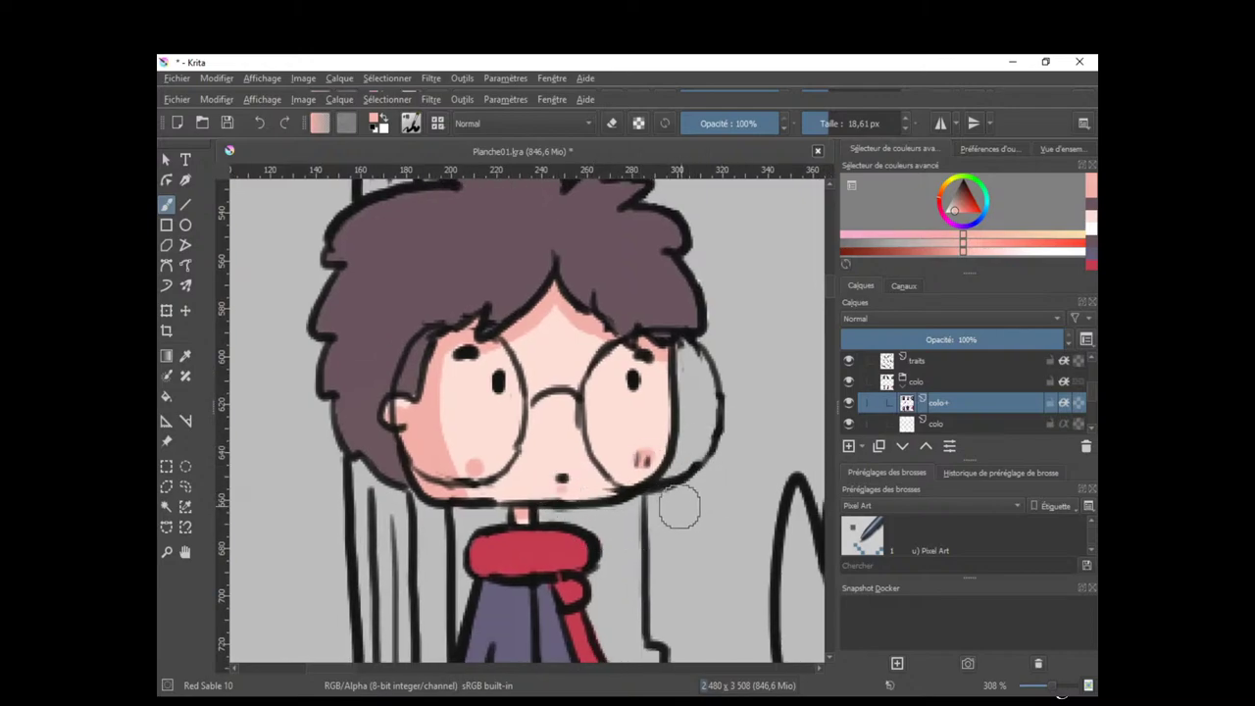
Erase the leftover fill outside the face behind the right spectacle lens, on the colo layer.
{"action": "scroll", "coordinate": [677, 512], "scroll_direction": "down", "scroll_amount": 5}
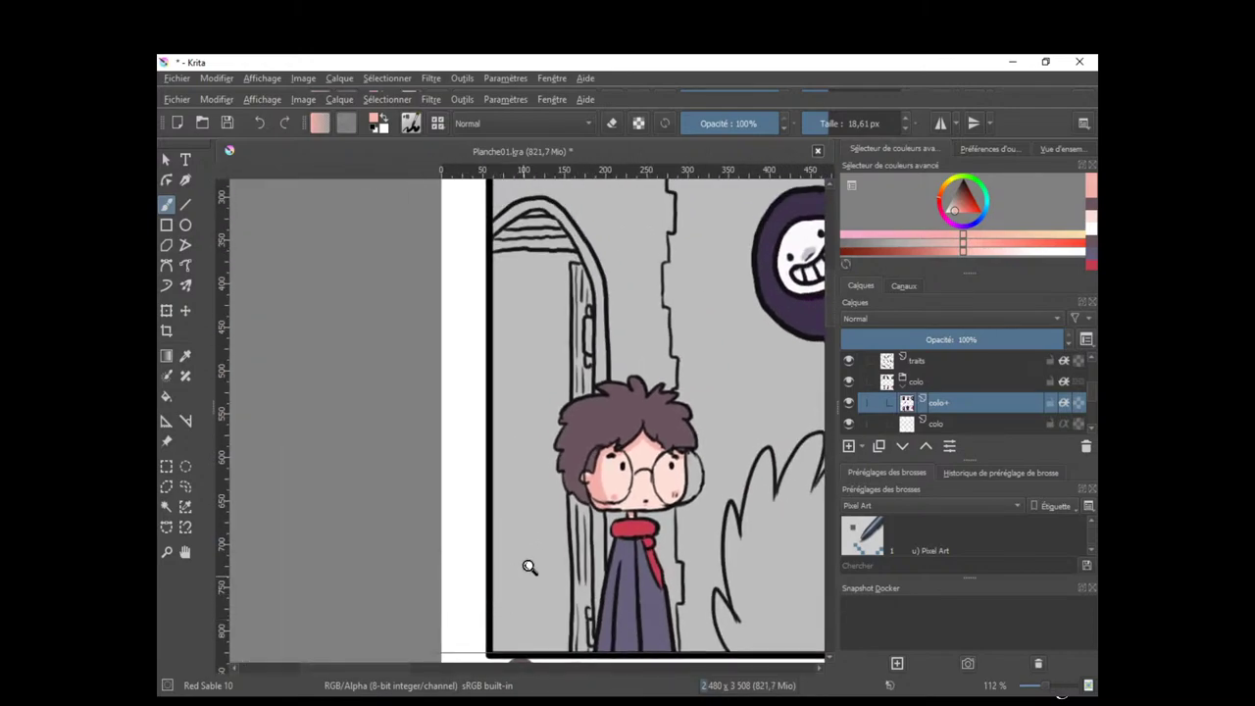
{"action": "scroll", "coordinate": [686, 482], "scroll_direction": "up", "scroll_amount": 5}
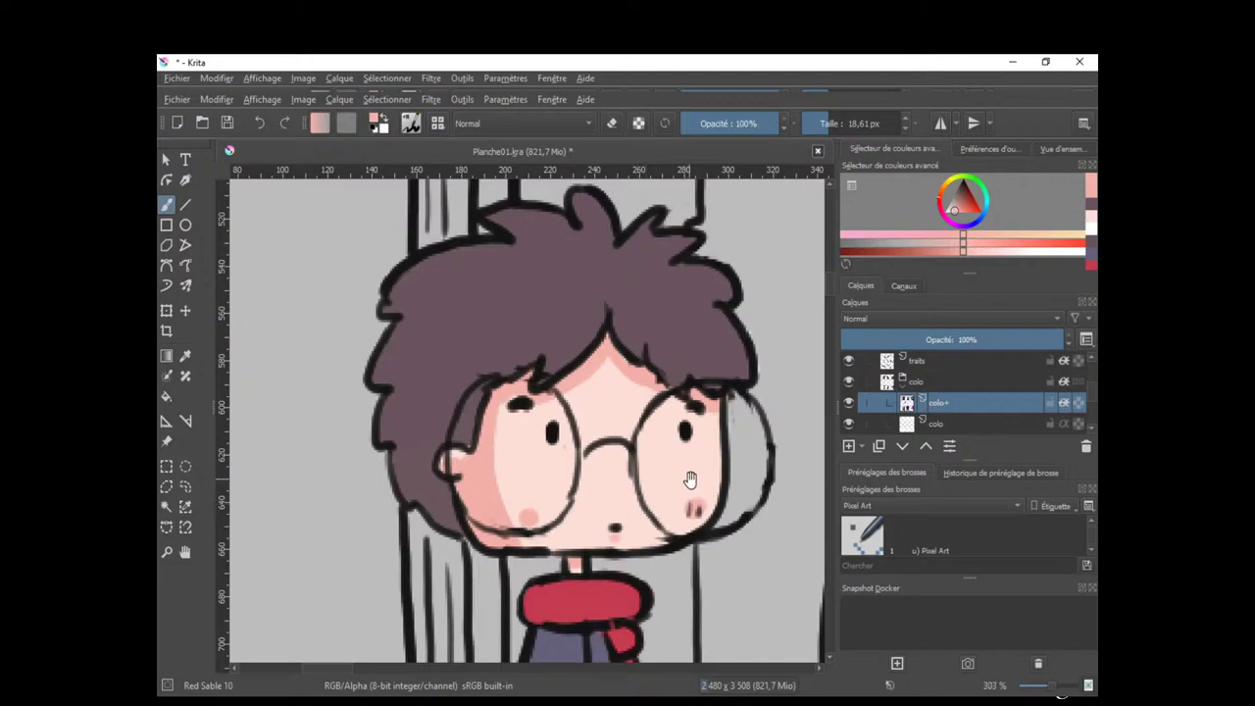
{"action": "left_click_drag", "start_coordinate": [690, 479], "coordinate": [633, 507]}
{"action": "left_click", "coordinate": [936, 424]}
{"action": "key", "text": "e"}
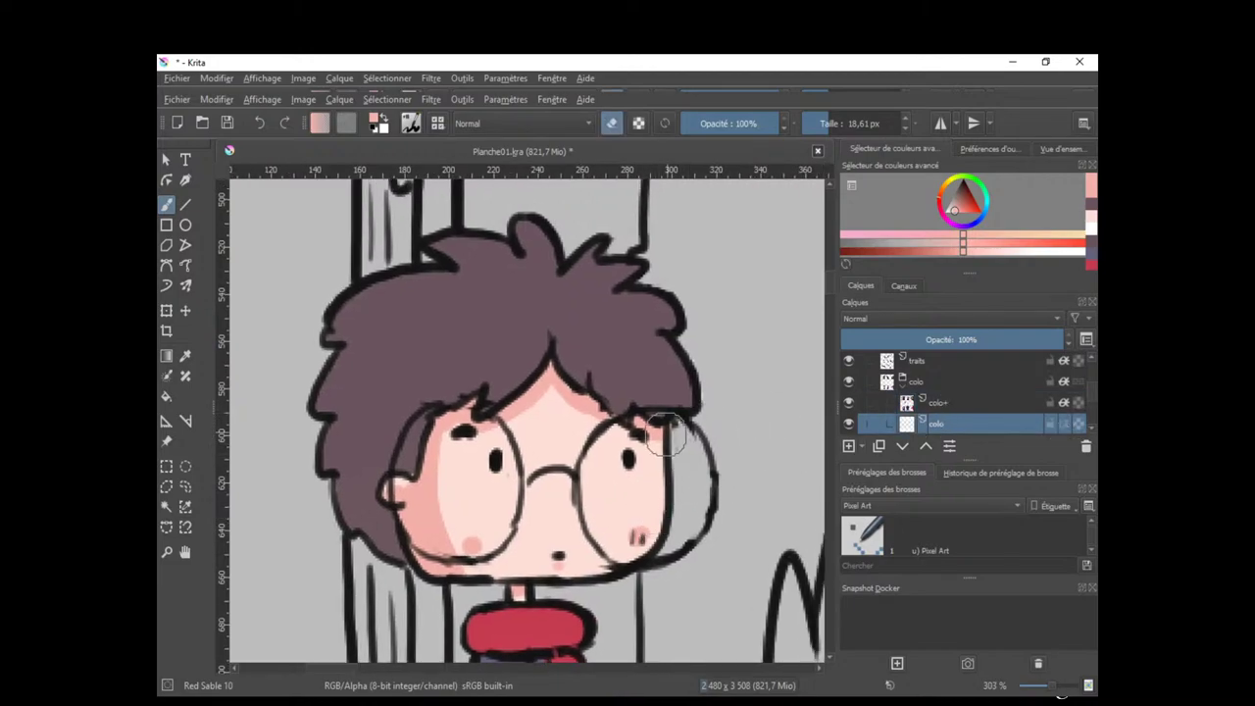
{"action": "scroll", "coordinate": [686, 456], "scroll_direction": "down", "scroll_amount": 2}
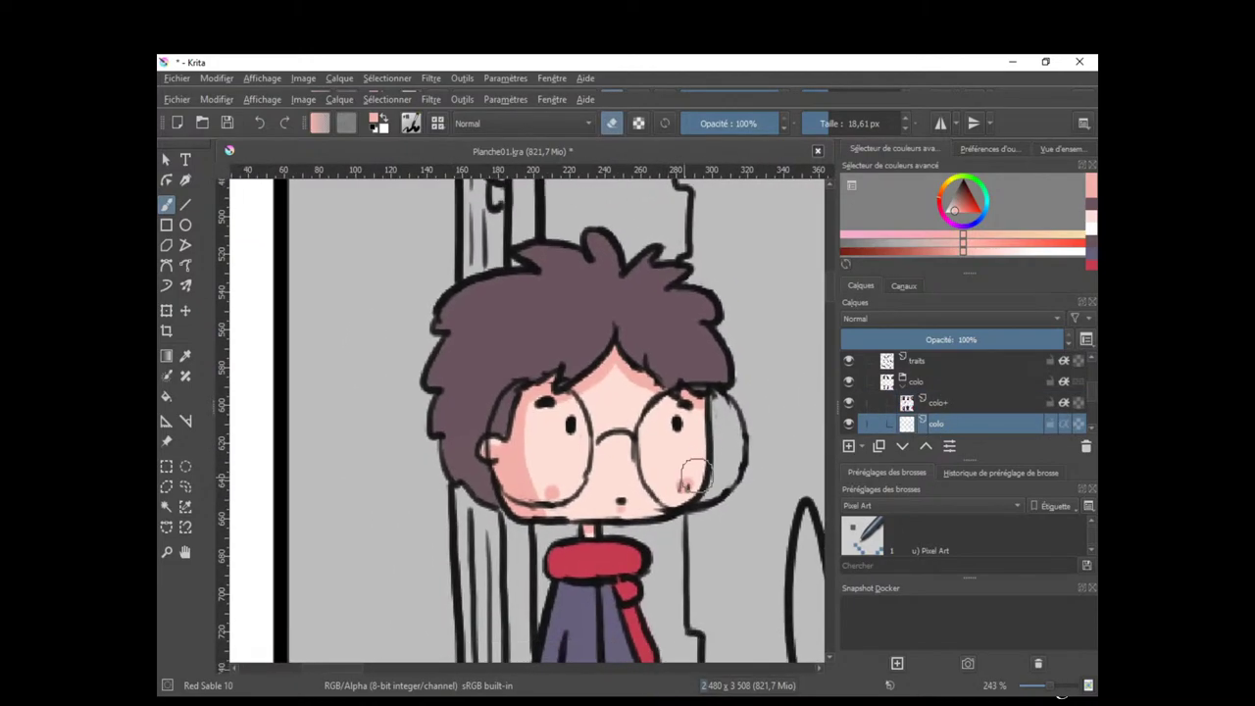
{"action": "scroll", "coordinate": [675, 466], "scroll_direction": "down", "scroll_amount": 8}
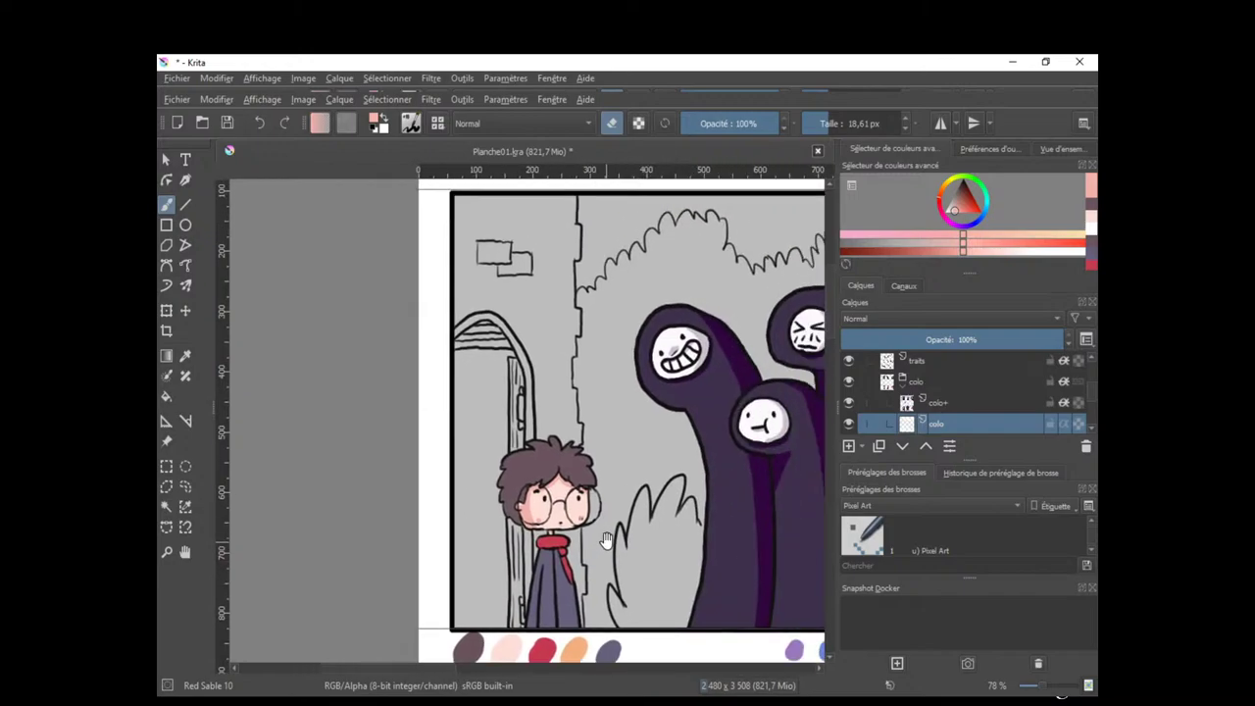
With the eraser off, shade the left folds of the boy's coat on the colo+ layer using the dark violet swatch.
{"action": "left_click_drag", "start_coordinate": [607, 540], "coordinate": [605, 466]}
{"action": "left_click_drag", "start_coordinate": [610, 569], "coordinate": [636, 442]}
{"action": "left_click", "coordinate": [586, 568], "text": "ctrl"}
{"action": "key", "text": "e"}
{"action": "left_click_drag", "start_coordinate": [571, 538], "coordinate": [610, 459]}
{"action": "mouse_move", "coordinate": [613, 459]}
{"action": "left_mouse_down"}
{"action": "mouse_move", "coordinate": [614, 547]}
{"action": "mouse_move", "coordinate": [635, 493]}
{"action": "left_mouse_up"}
{"action": "mouse_move", "coordinate": [737, 563]}
{"action": "left_mouse_down"}
{"action": "mouse_move", "coordinate": [677, 495]}
{"action": "mouse_move", "coordinate": [680, 415]}
{"action": "left_mouse_up"}
{"action": "left_click", "coordinate": [645, 550], "text": "ctrl"}
{"action": "left_click_drag", "start_coordinate": [653, 462], "coordinate": [664, 553]}
{"action": "left_click_drag", "start_coordinate": [494, 490], "coordinate": [495, 500]}
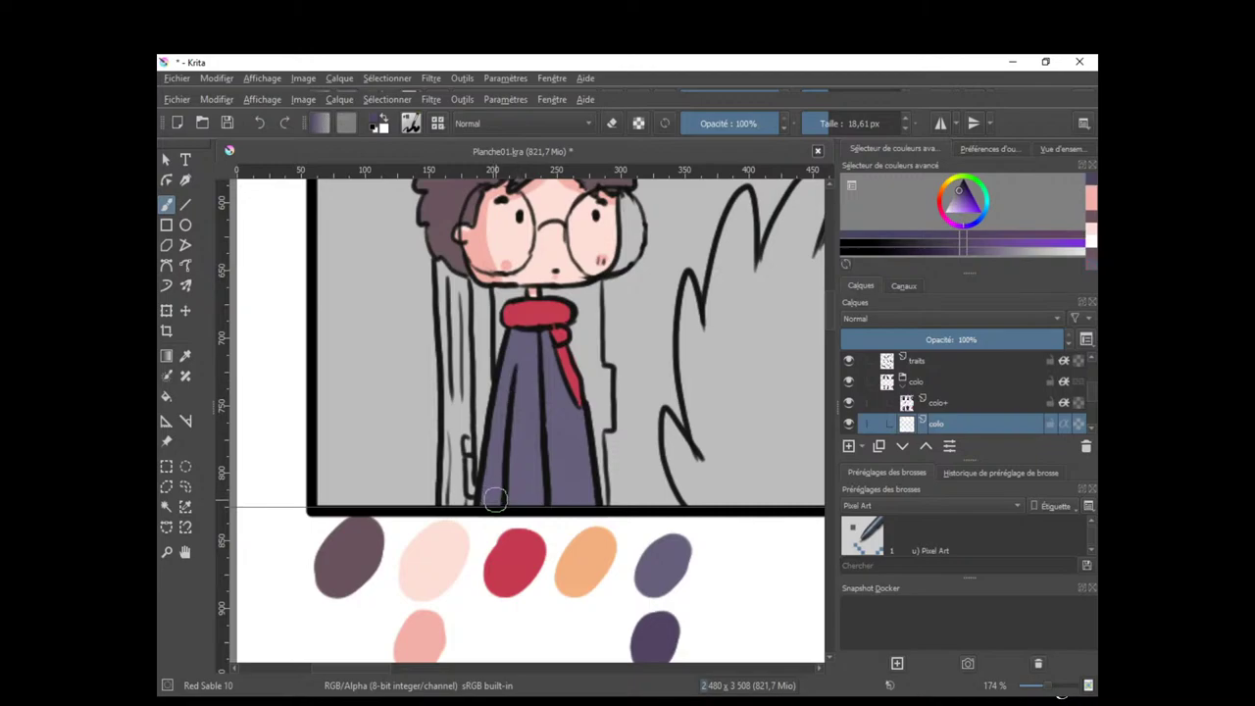
{"action": "left_click", "coordinate": [931, 404]}
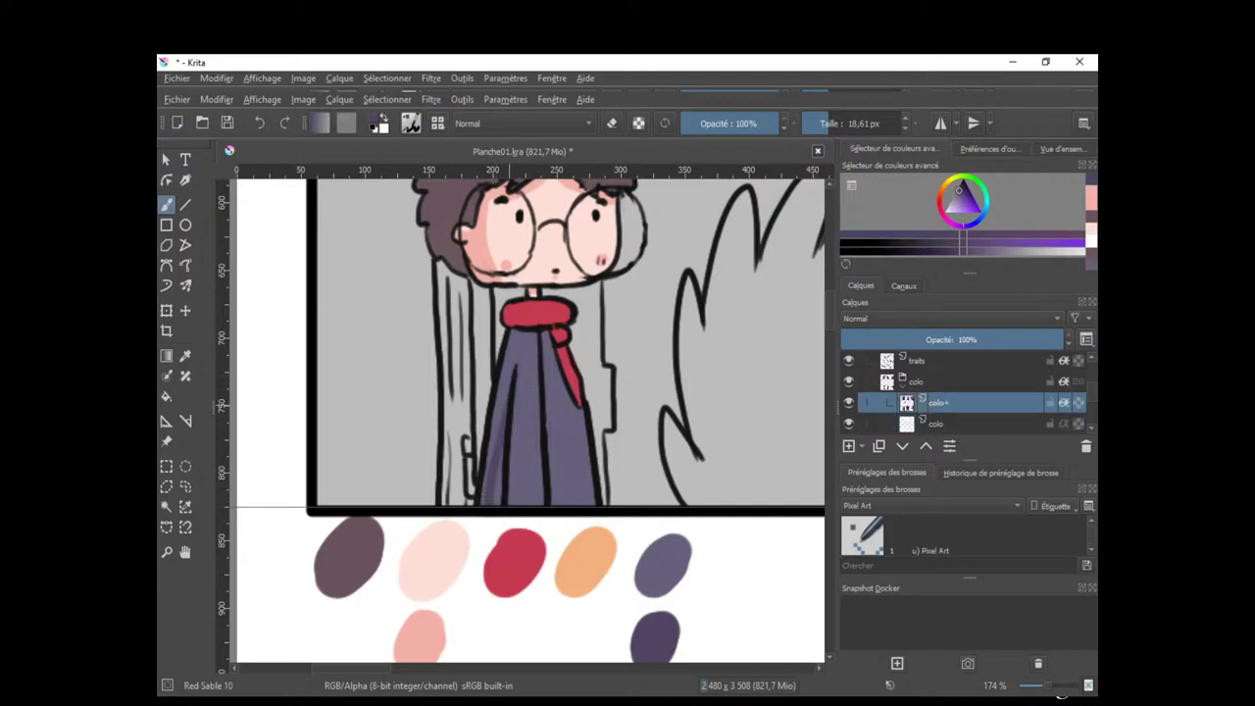
{"action": "left_click_drag", "start_coordinate": [513, 361], "coordinate": [504, 428]}
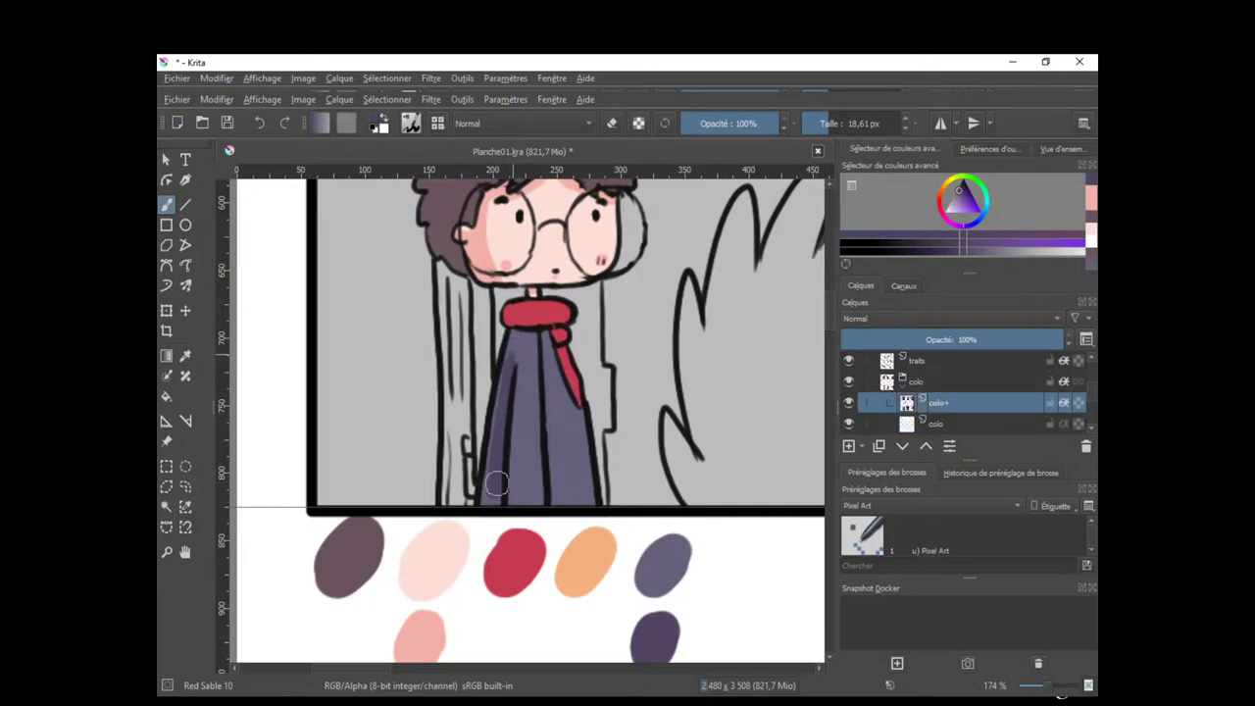
{"action": "left_click_drag", "start_coordinate": [524, 330], "coordinate": [511, 495]}
{"action": "left_click_drag", "start_coordinate": [515, 383], "coordinate": [517, 494]}
{"action": "left_click_drag", "start_coordinate": [518, 364], "coordinate": [513, 485]}
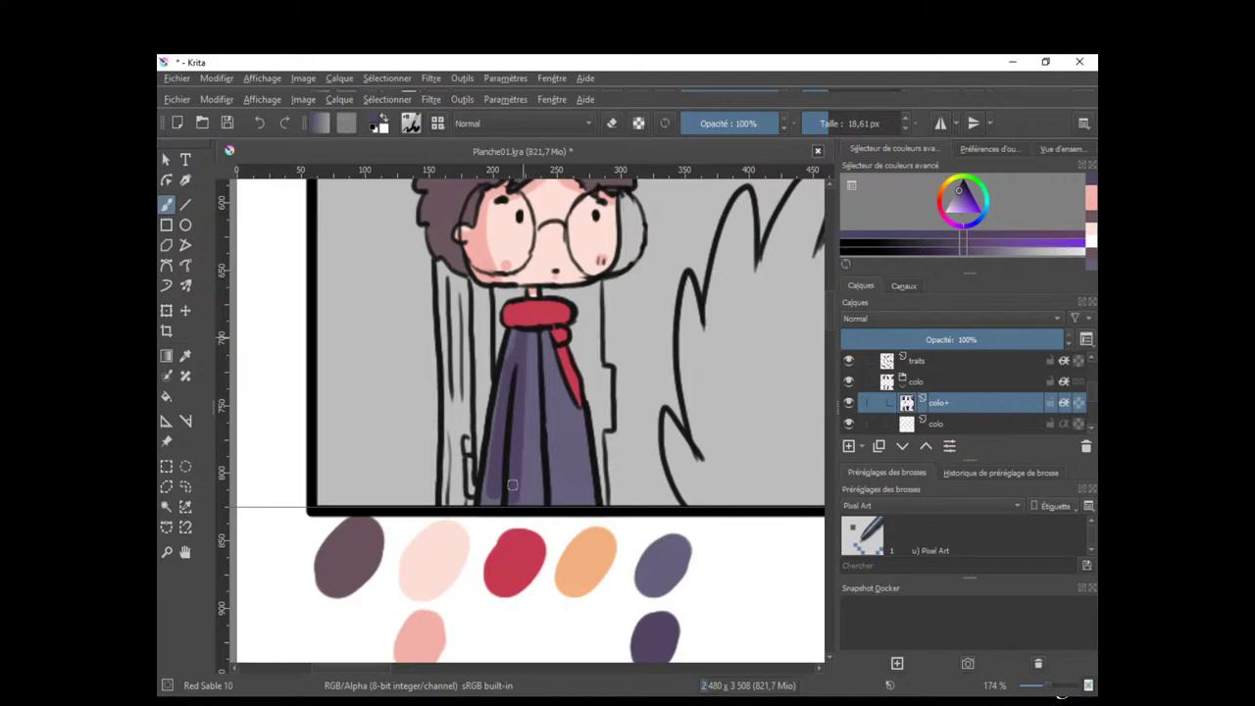
{"action": "left_click_drag", "start_coordinate": [528, 434], "coordinate": [525, 483]}
Extend the dark violet shading along the coat's left edge and right side, leaving lighter strips, and sample the lighter slate tone.
{"action": "mouse_move", "coordinate": [511, 382]}
{"action": "left_mouse_down"}
{"action": "mouse_move", "coordinate": [544, 372]}
{"action": "mouse_move", "coordinate": [568, 461]}
{"action": "mouse_move", "coordinate": [562, 440]}
{"action": "mouse_move", "coordinate": [576, 457]}
{"action": "mouse_move", "coordinate": [554, 434]}
{"action": "mouse_move", "coordinate": [560, 455]}
{"action": "mouse_move", "coordinate": [550, 429]}
{"action": "mouse_move", "coordinate": [548, 494]}
{"action": "mouse_move", "coordinate": [546, 436]}
{"action": "mouse_move", "coordinate": [571, 596]}
{"action": "mouse_move", "coordinate": [579, 552]}
{"action": "left_mouse_up"}
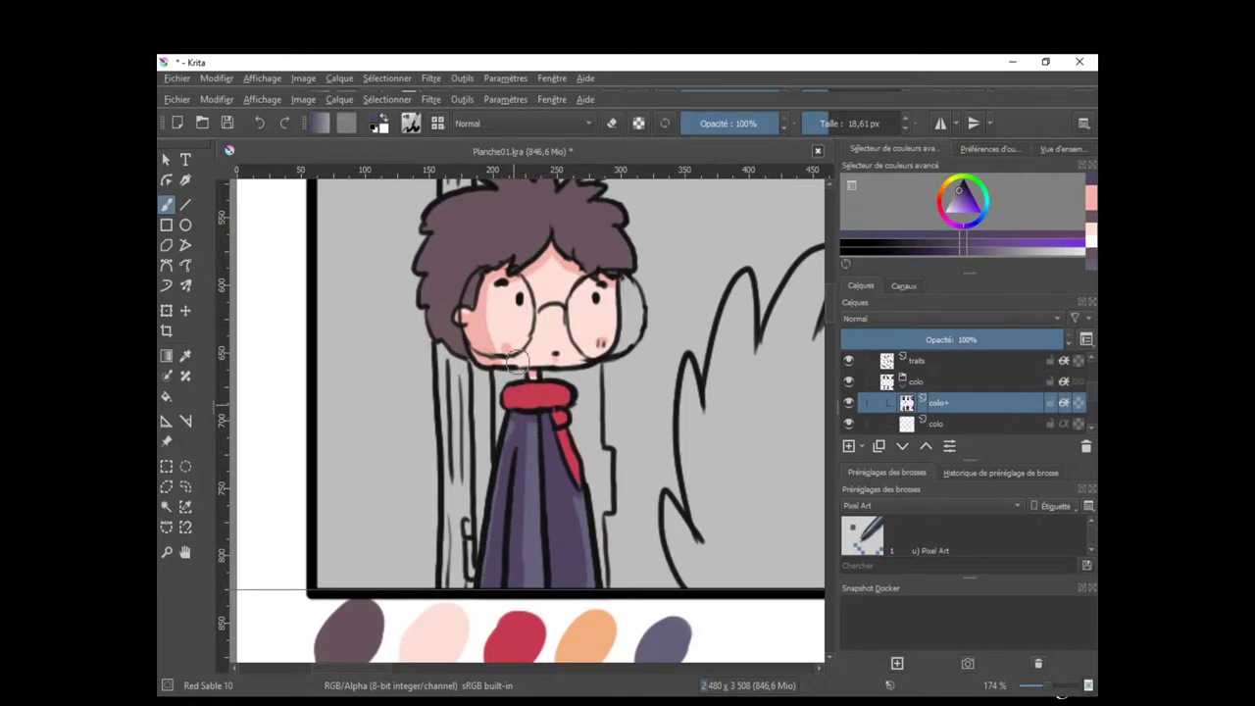
{"action": "left_click_drag", "start_coordinate": [498, 480], "coordinate": [490, 558]}
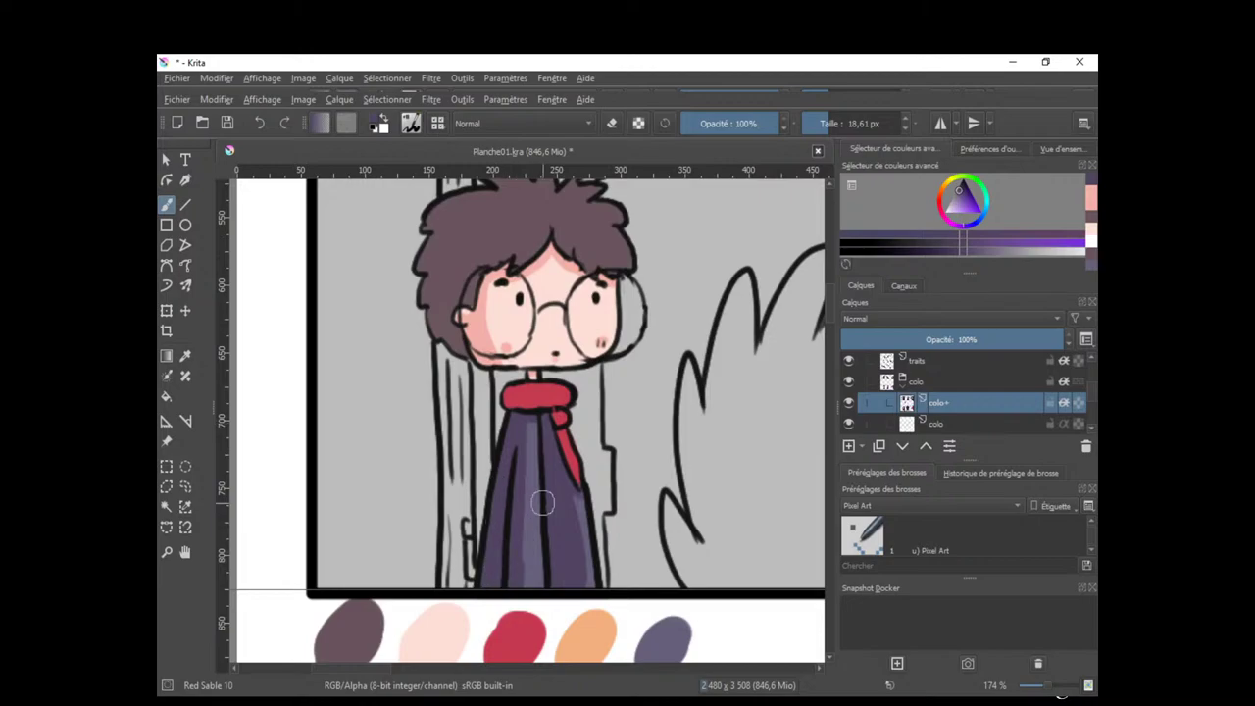
{"action": "left_click_drag", "start_coordinate": [542, 503], "coordinate": [534, 509]}
{"action": "mouse_move", "coordinate": [520, 431]}
{"action": "left_mouse_down"}
{"action": "mouse_move", "coordinate": [519, 605]}
{"action": "mouse_move", "coordinate": [507, 584]}
{"action": "left_mouse_up"}
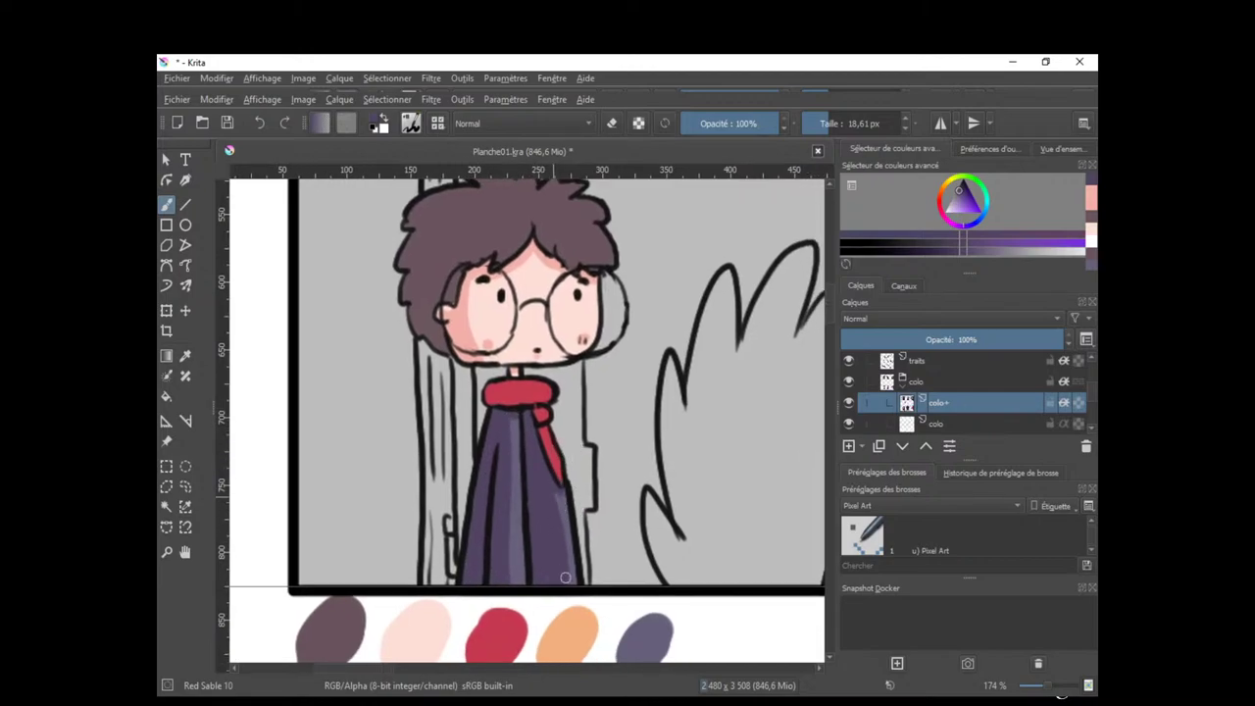
{"action": "mouse_move", "coordinate": [570, 508]}
{"action": "left_mouse_down"}
{"action": "mouse_move", "coordinate": [575, 498]}
{"action": "mouse_move", "coordinate": [578, 577]}
{"action": "left_mouse_up"}
{"action": "left_click", "coordinate": [566, 495], "text": "ctrl"}
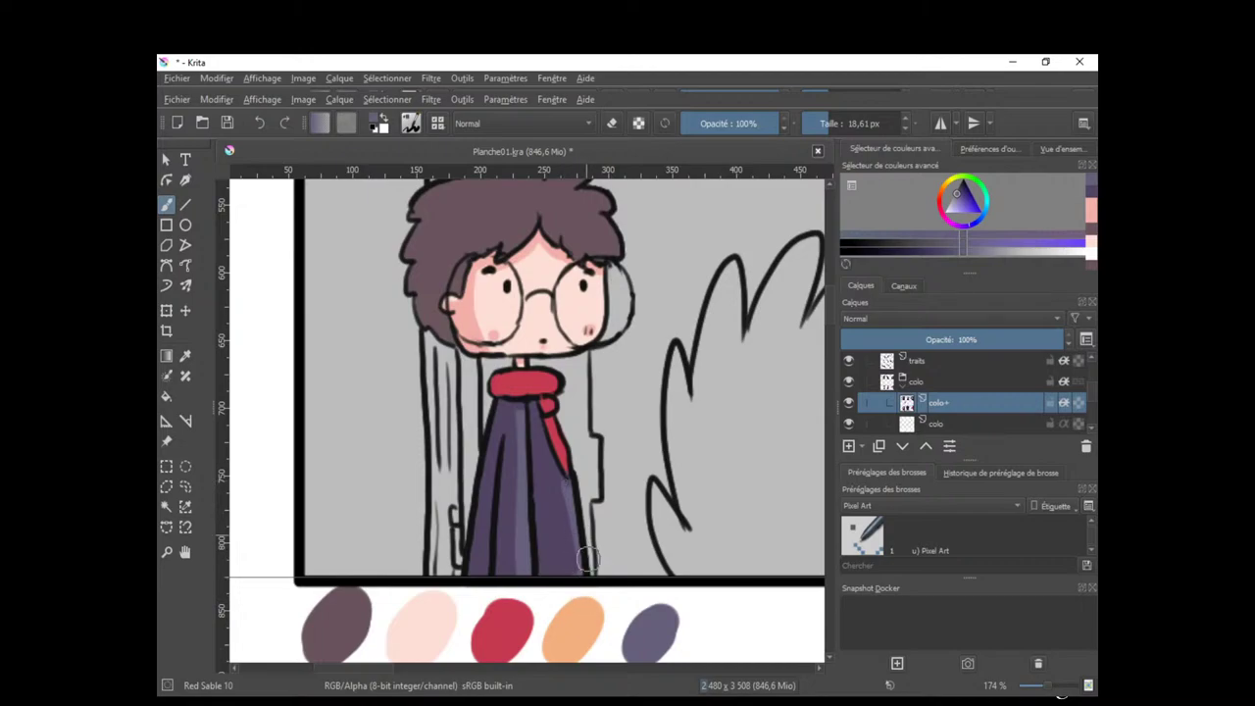
Paint diagonal orange stripes across the scarf and its hanging end with a 10.15 px brush, and save the file.
{"action": "left_click", "coordinate": [576, 630], "text": "ctrl"}
{"action": "scroll", "coordinate": [502, 428], "scroll_direction": "up", "scroll_amount": 3}
{"action": "mouse_move", "coordinate": [512, 297]}
{"action": "left_mouse_down", "text": "shift"}
{"action": "mouse_move", "coordinate": [494, 297]}
{"action": "mouse_move", "coordinate": [499, 364]}
{"action": "left_mouse_up", "text": "shift"}
{"action": "key", "text": "ctrl+z"}
{"action": "scroll", "coordinate": [628, 395], "scroll_direction": "down", "scroll_amount": 5}
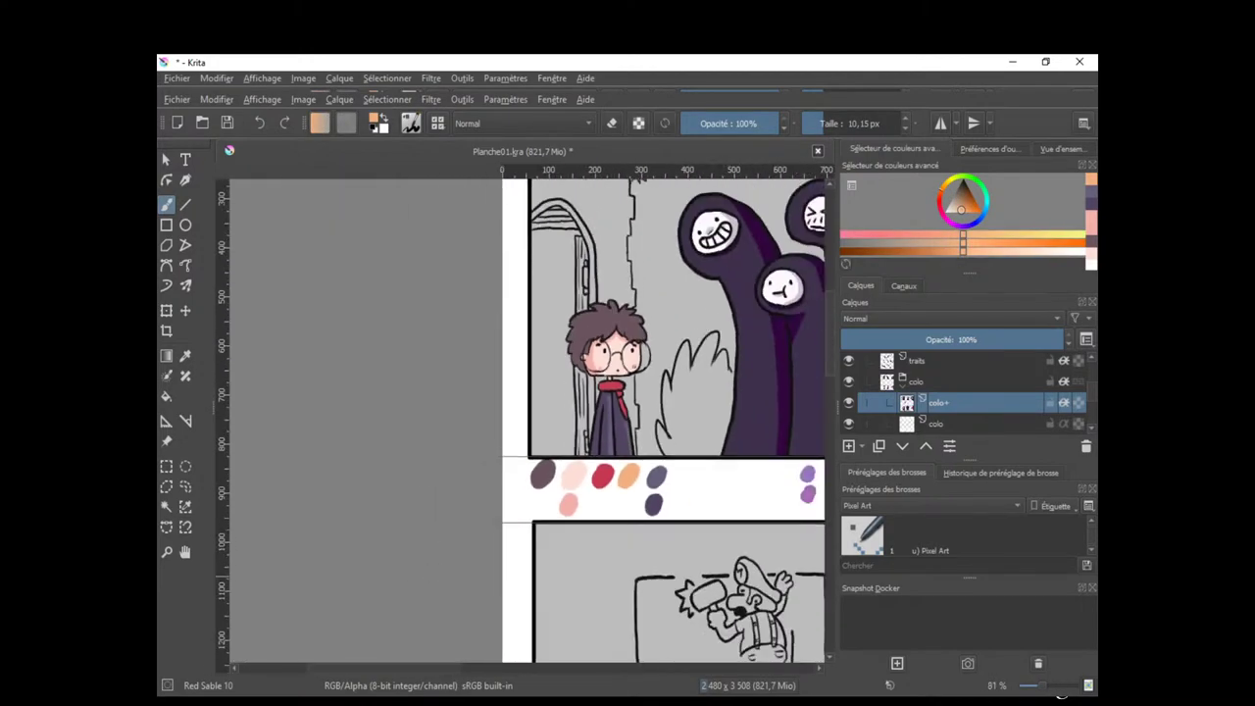
{"action": "scroll", "coordinate": [569, 432], "scroll_direction": "up", "scroll_amount": 6}
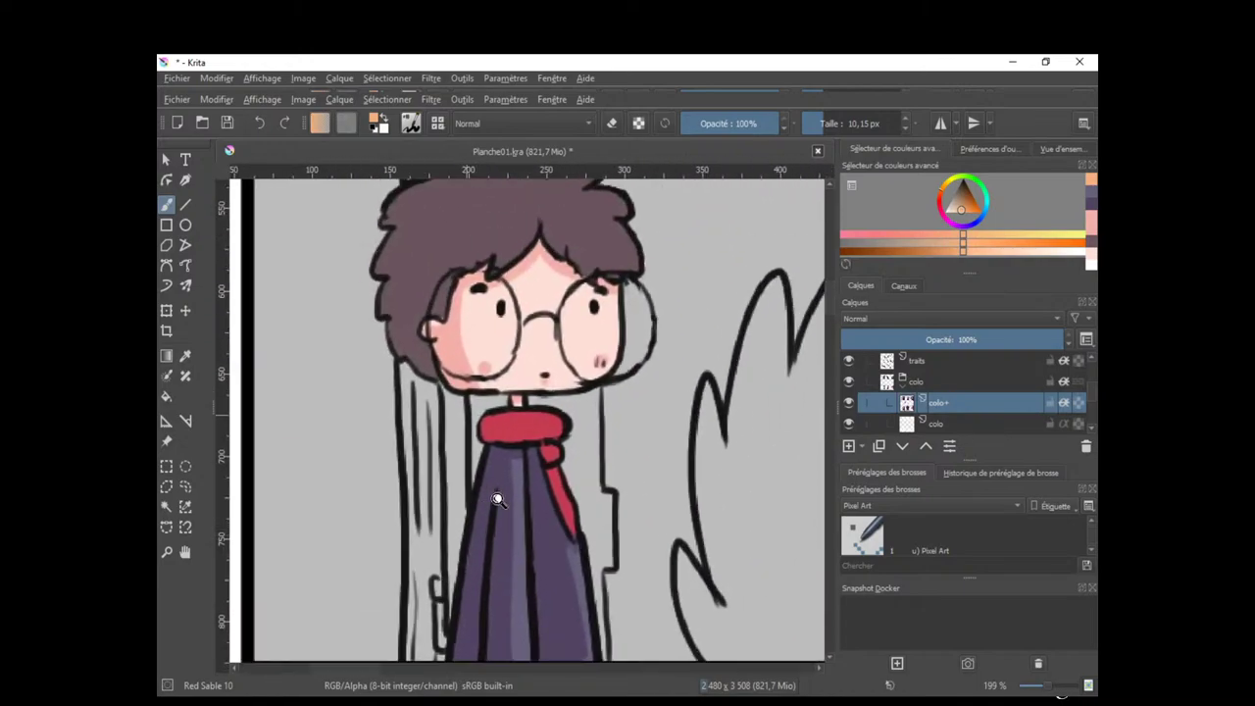
{"action": "key", "text": "ctrl+z"}
{"action": "mouse_move", "coordinate": [510, 401]}
{"action": "left_mouse_down"}
{"action": "mouse_move", "coordinate": [489, 425]}
{"action": "mouse_move", "coordinate": [531, 421]}
{"action": "mouse_move", "coordinate": [521, 431]}
{"action": "left_mouse_up"}
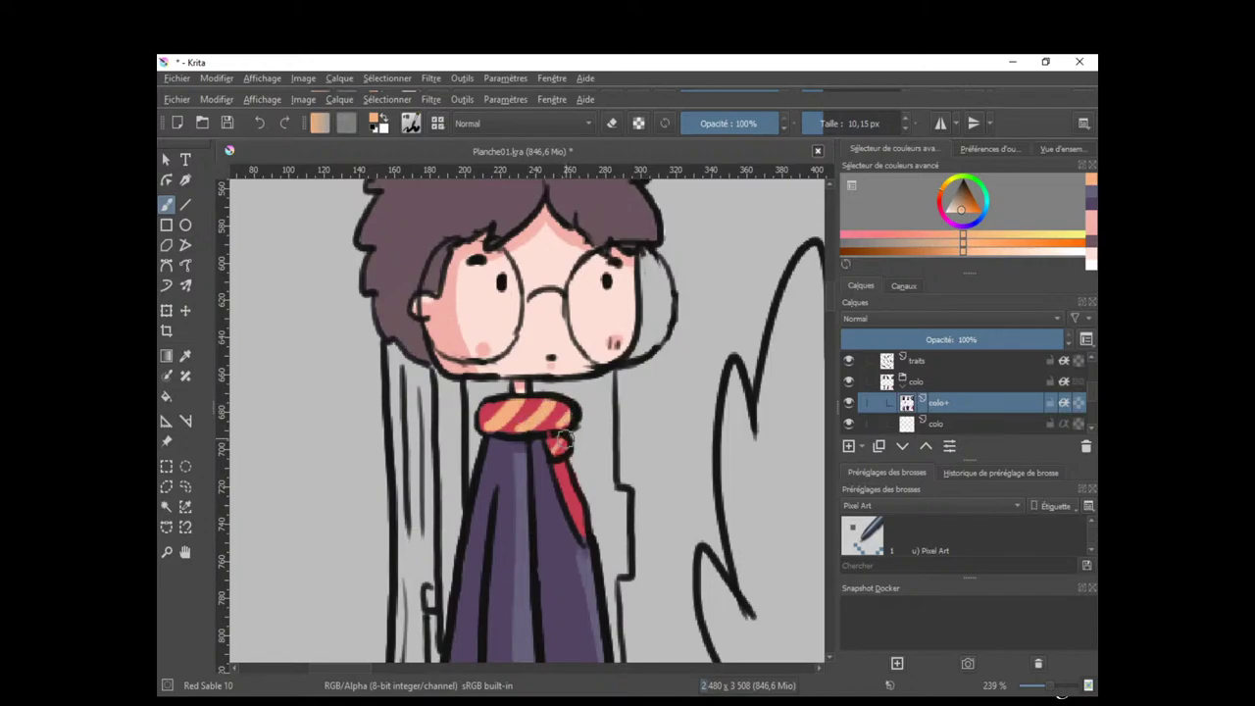
{"action": "mouse_move", "coordinate": [577, 492]}
{"action": "left_mouse_down"}
{"action": "mouse_move", "coordinate": [578, 528]}
{"action": "mouse_move", "coordinate": [583, 467]}
{"action": "left_mouse_up"}
{"action": "scroll", "coordinate": [600, 511], "scroll_direction": "up", "scroll_amount": 4}
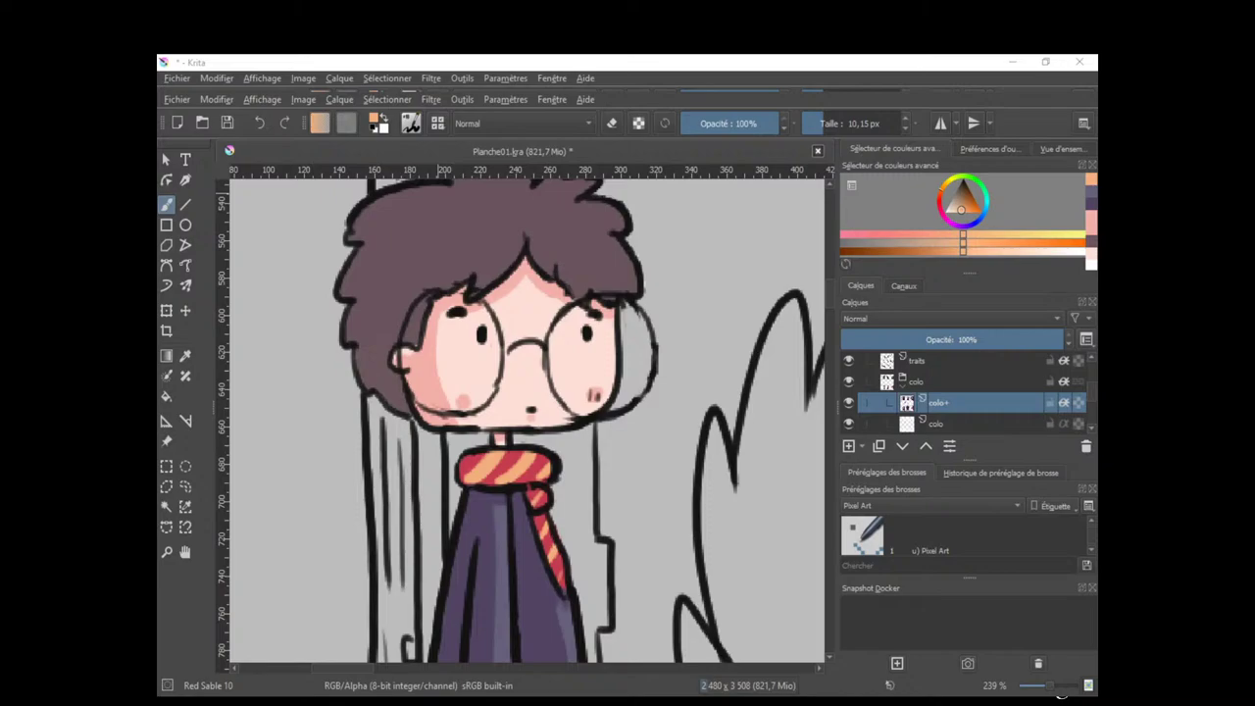
{"action": "left_click", "coordinate": [630, 77]}
{"action": "key", "text": "ctrl+s"}
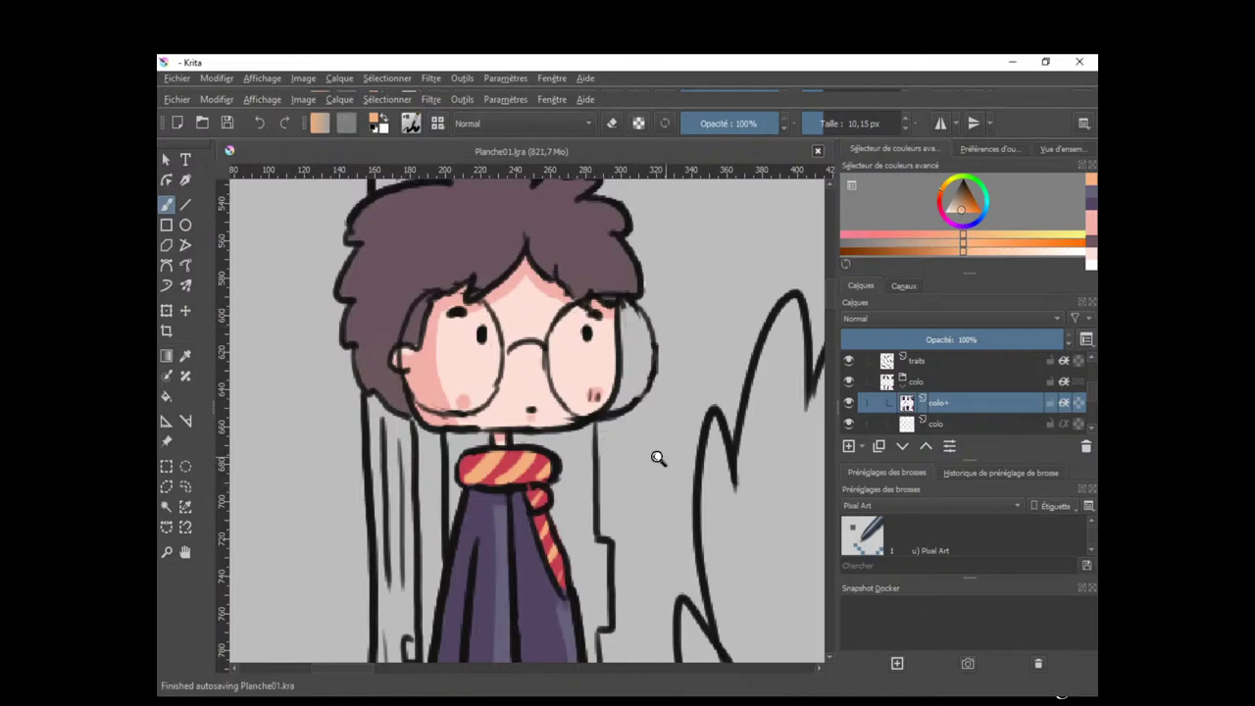
Select the coloured boy in the first panel with a freehand selection around his whole figure.
{"action": "left_click_drag", "start_coordinate": [658, 457], "coordinate": [541, 504]}
{"action": "scroll", "coordinate": [705, 457], "scroll_direction": "down", "scroll_amount": 3}
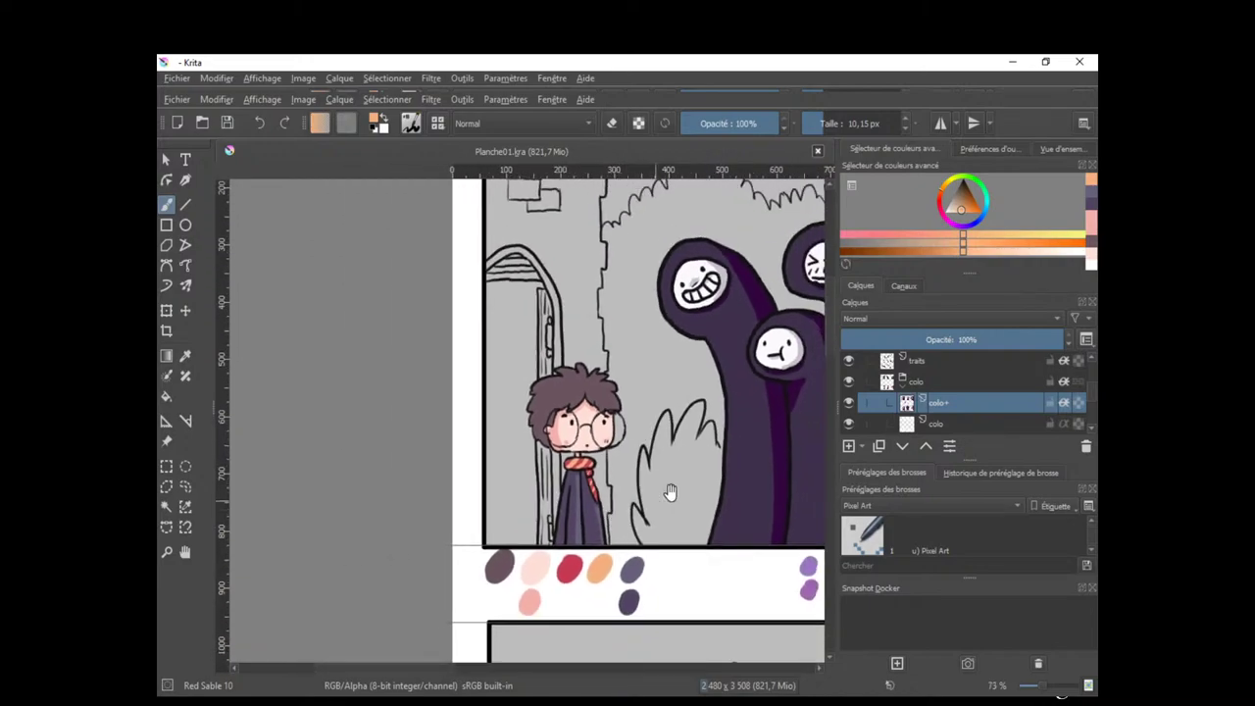
{"action": "scroll", "coordinate": [507, 467], "scroll_direction": "up", "scroll_amount": 4}
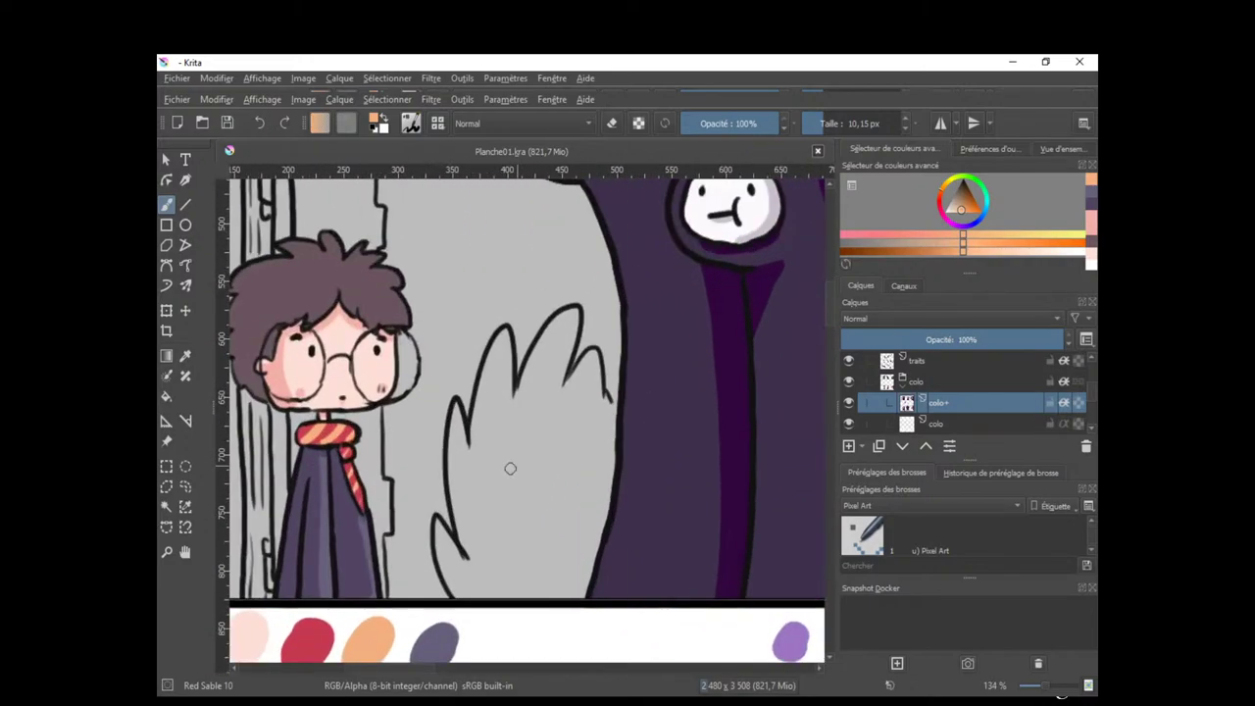
{"action": "mouse_move", "coordinate": [621, 431]}
{"action": "left_mouse_down"}
{"action": "mouse_move", "coordinate": [601, 506]}
{"action": "mouse_move", "coordinate": [593, 478]}
{"action": "left_mouse_up"}
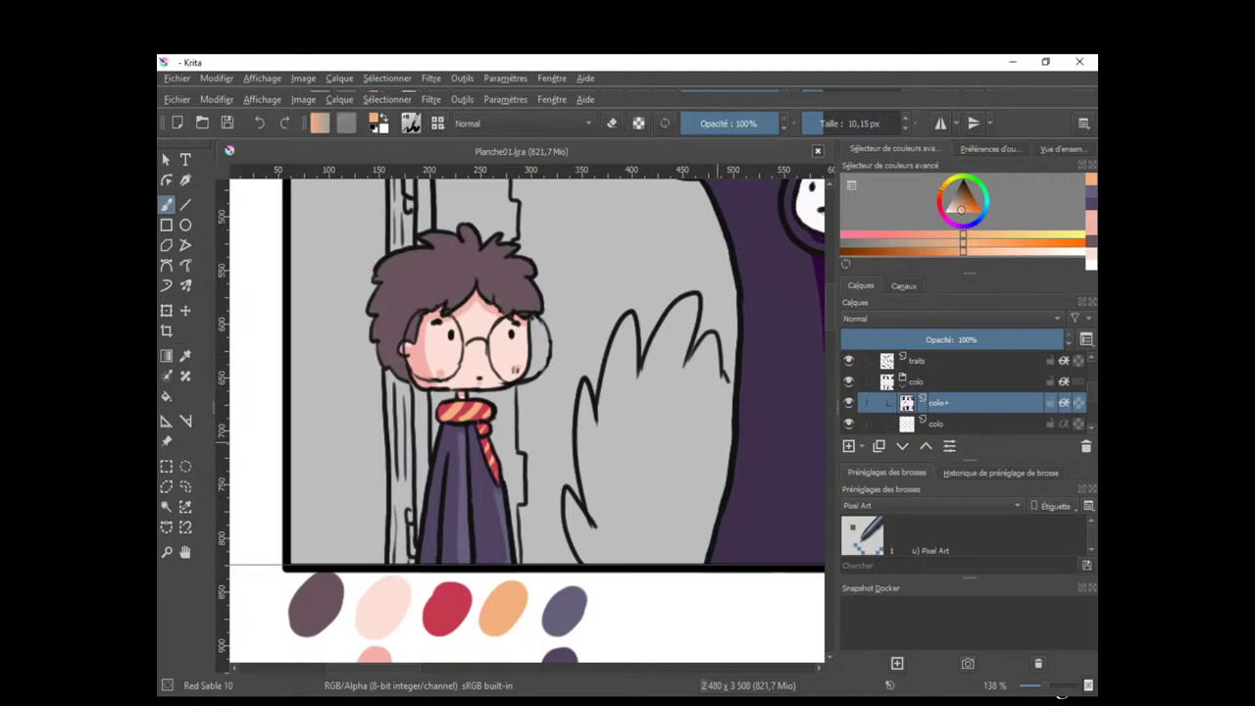
{"action": "left_click_drag", "start_coordinate": [722, 430], "coordinate": [626, 511]}
{"action": "left_click_drag", "start_coordinate": [771, 465], "coordinate": [706, 520]}
{"action": "mouse_move", "coordinate": [735, 498]}
{"action": "left_mouse_down"}
{"action": "mouse_move", "coordinate": [704, 486]}
{"action": "mouse_move", "coordinate": [581, 504]}
{"action": "left_mouse_up"}
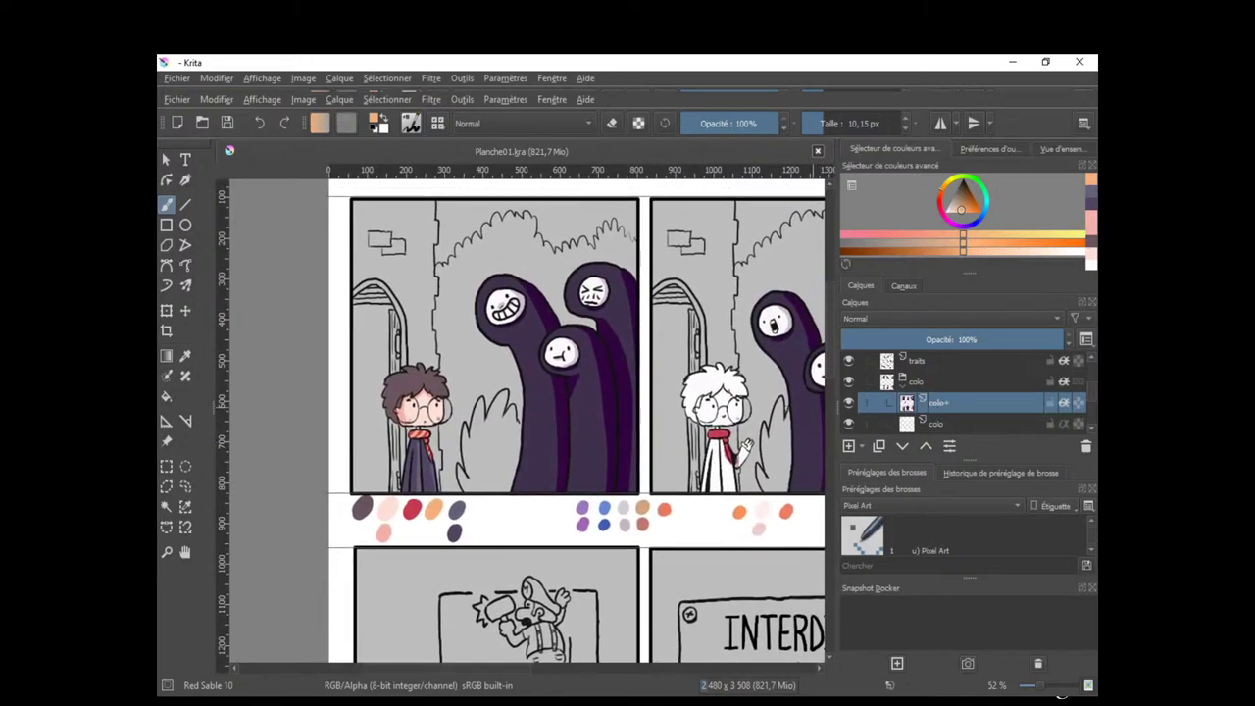
{"action": "left_click", "coordinate": [185, 487]}
{"action": "left_click_drag", "start_coordinate": [381, 400], "coordinate": [490, 419]}
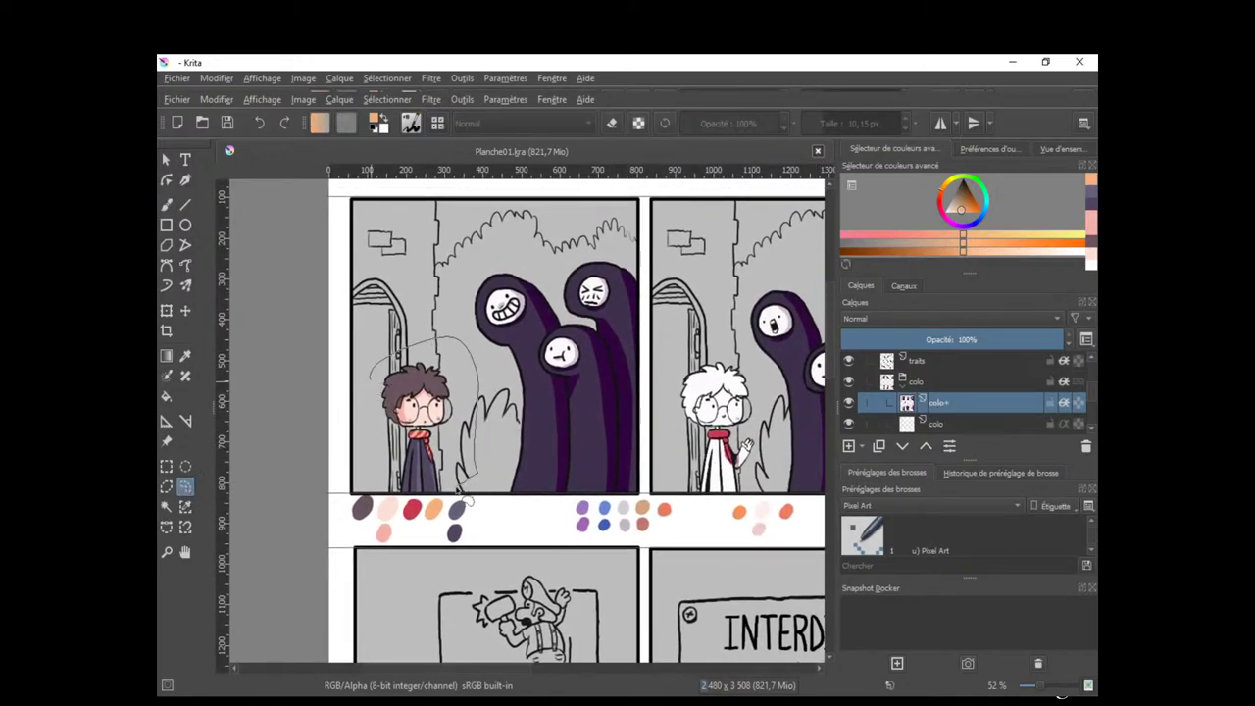
{"action": "mouse_move", "coordinate": [441, 503]}
{"action": "left_mouse_down"}
{"action": "mouse_move", "coordinate": [403, 511]}
{"action": "mouse_move", "coordinate": [379, 400]}
{"action": "left_mouse_up"}
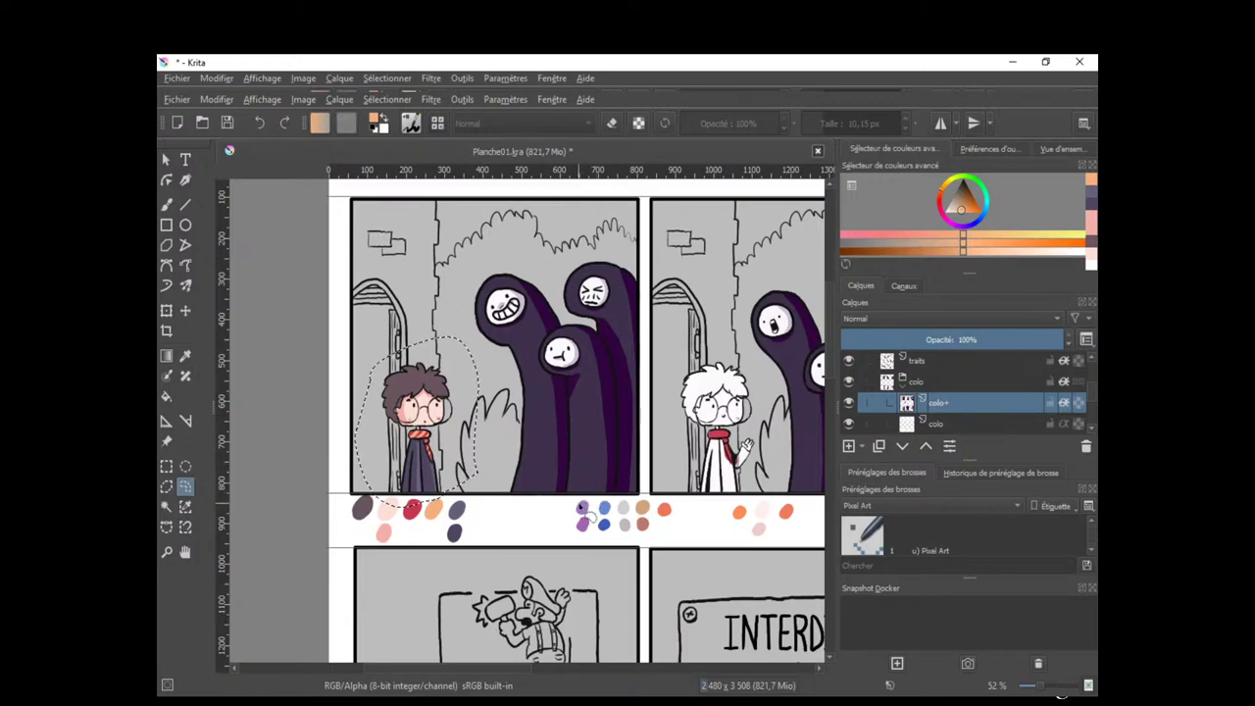
Copy the selected colouring, paste it as a new layer and move it onto the boy in the second panel.
{"action": "key", "text": "ctrl+c"}
{"action": "key", "text": "ctrl+v"}
{"action": "key", "text": "t"}
{"action": "left_click_drag", "start_coordinate": [420, 473], "coordinate": [563, 572]}
{"action": "key", "text": "Return"}
Fine-tune the position of the pasted colouring so it lines up with the second-panel boy's line art.
{"action": "scroll", "coordinate": [636, 516], "scroll_direction": "up", "scroll_amount": 3}
{"action": "key", "text": "t"}
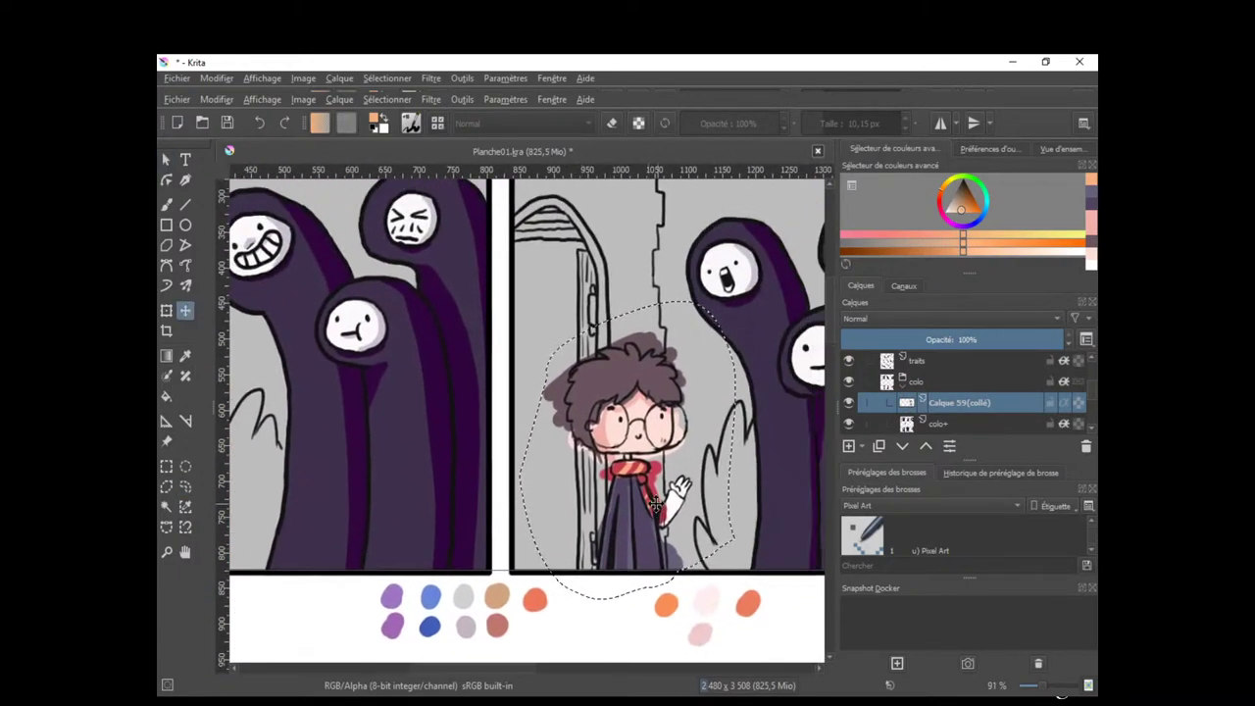
{"action": "mouse_move", "coordinate": [664, 510]}
{"action": "left_mouse_down"}
{"action": "mouse_move", "coordinate": [649, 510]}
{"action": "mouse_move", "coordinate": [698, 484]}
{"action": "mouse_move", "coordinate": [659, 510]}
{"action": "left_mouse_up"}
{"action": "key", "text": "Return"}
{"action": "scroll", "coordinate": [698, 484], "scroll_direction": "up", "scroll_amount": 2}
{"action": "key", "text": "t"}
{"action": "key", "text": "Return"}
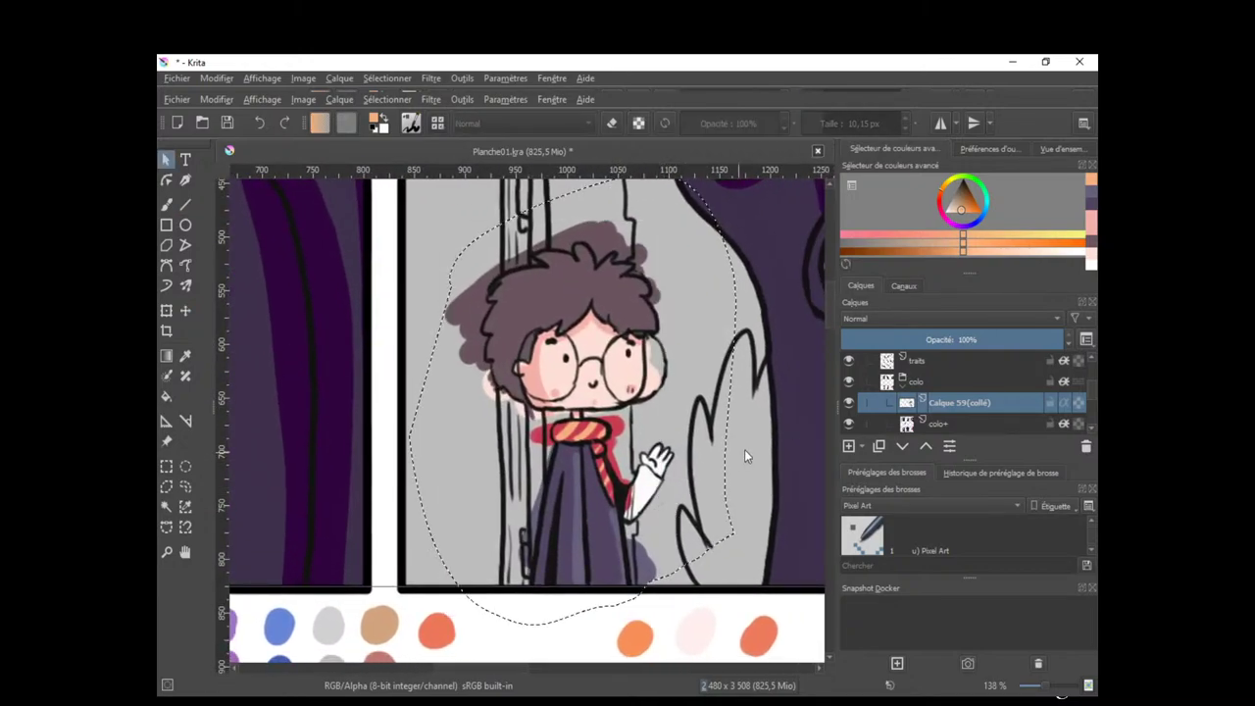
Merge the pasted layer down into colo+ and turn alpha inheritance back on for the merged layer.
{"action": "key", "text": "ctrl+e"}
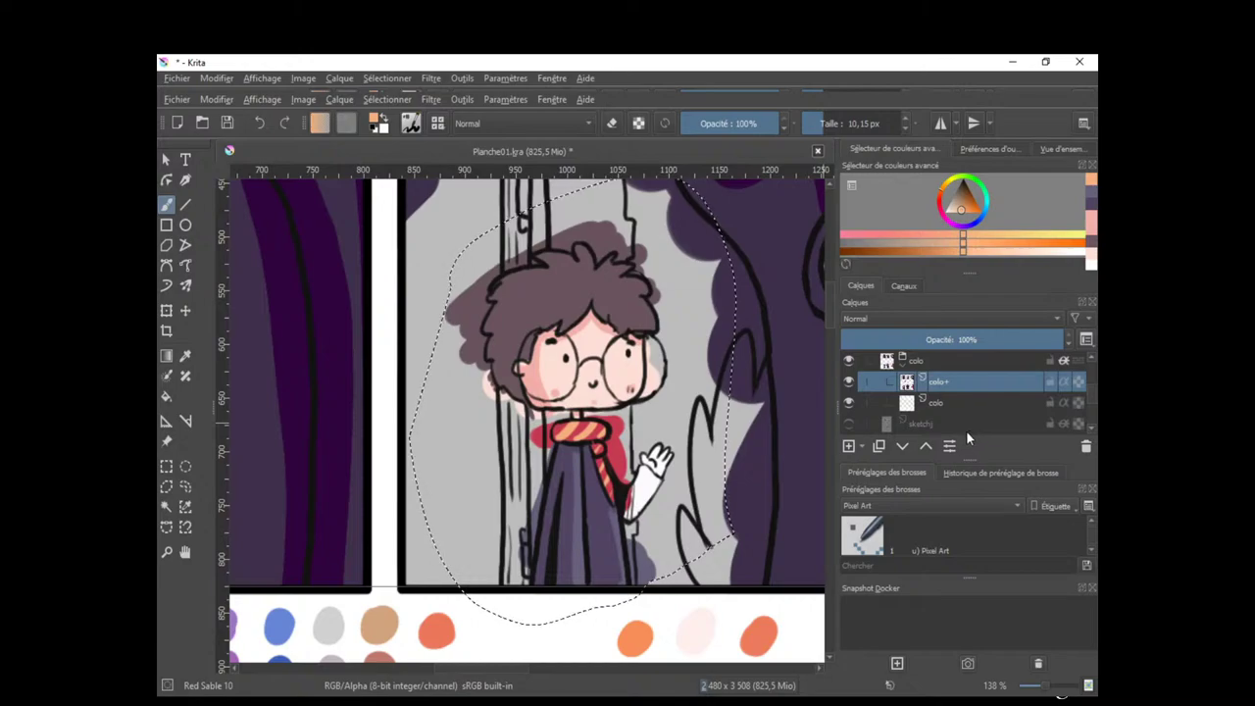
{"action": "left_click", "coordinate": [1064, 382]}
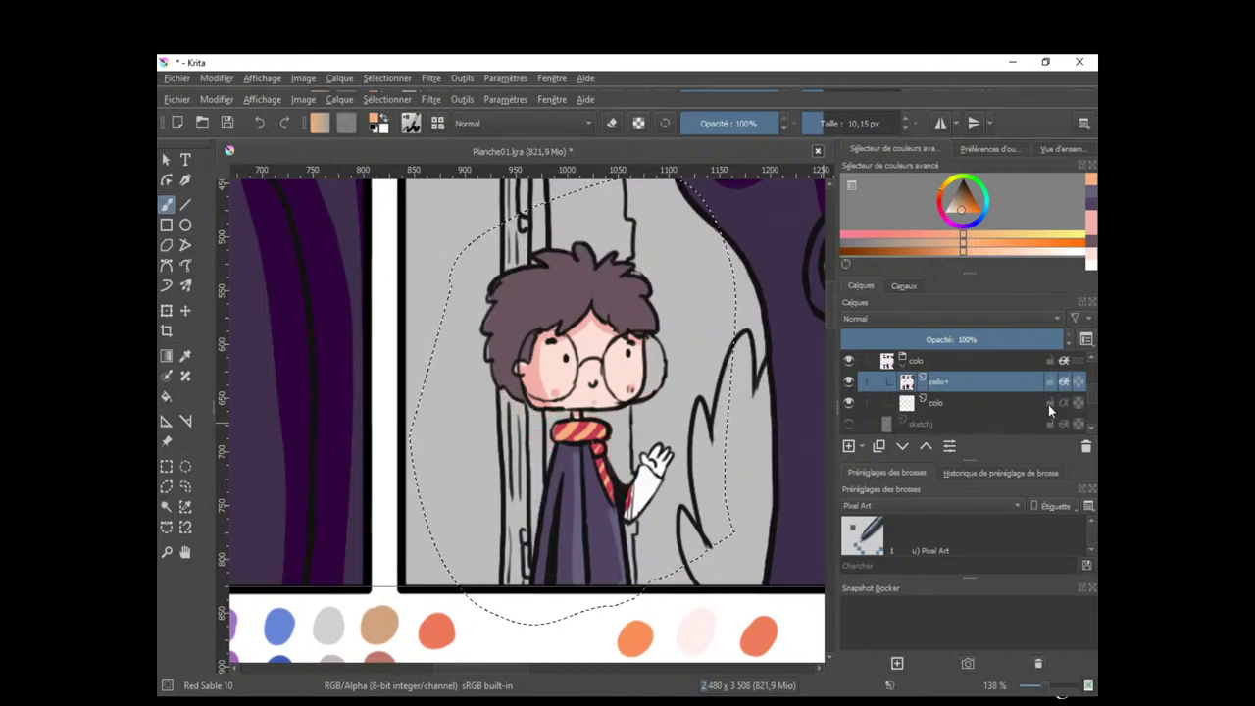
Remove the selection and paint the second-panel boy's raised sleeve with the slate colour sampled from his coat.
{"action": "left_click_drag", "start_coordinate": [738, 475], "coordinate": [609, 623]}
{"action": "scroll", "coordinate": [742, 493], "scroll_direction": "up", "scroll_amount": 5}
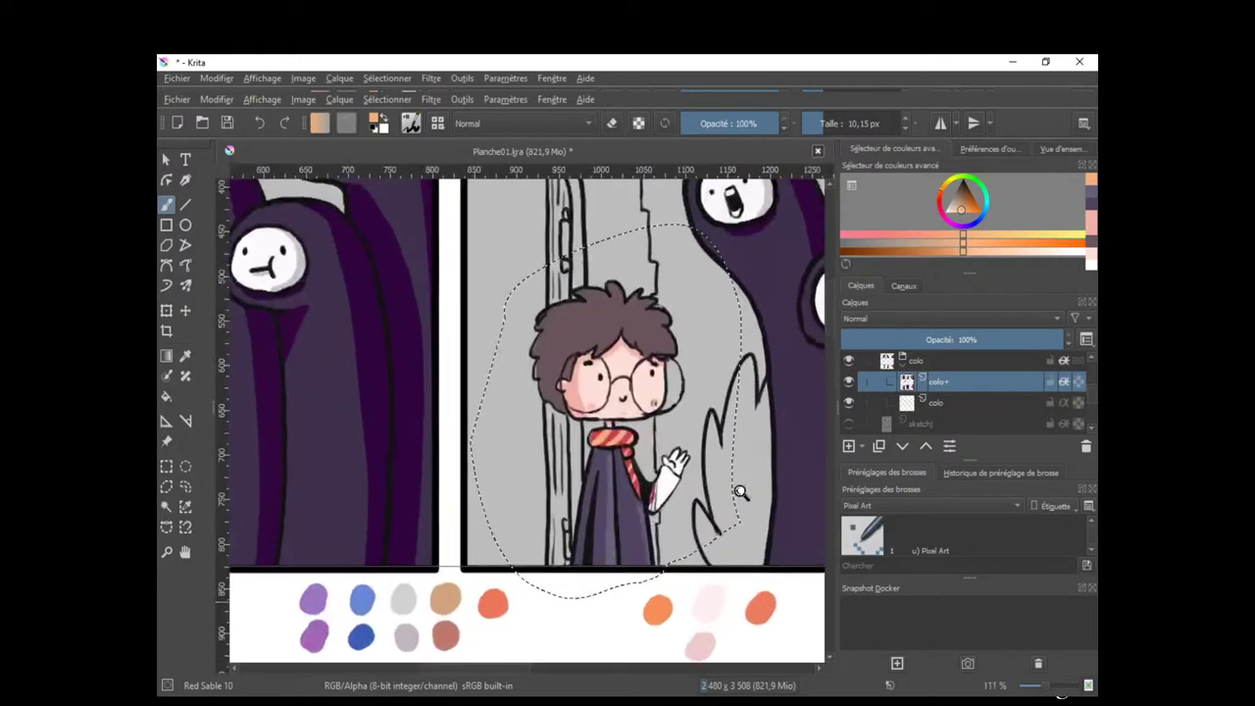
{"action": "scroll", "coordinate": [716, 515], "scroll_direction": "up", "scroll_amount": 3}
{"action": "left_click", "coordinate": [635, 478], "text": "ctrl"}
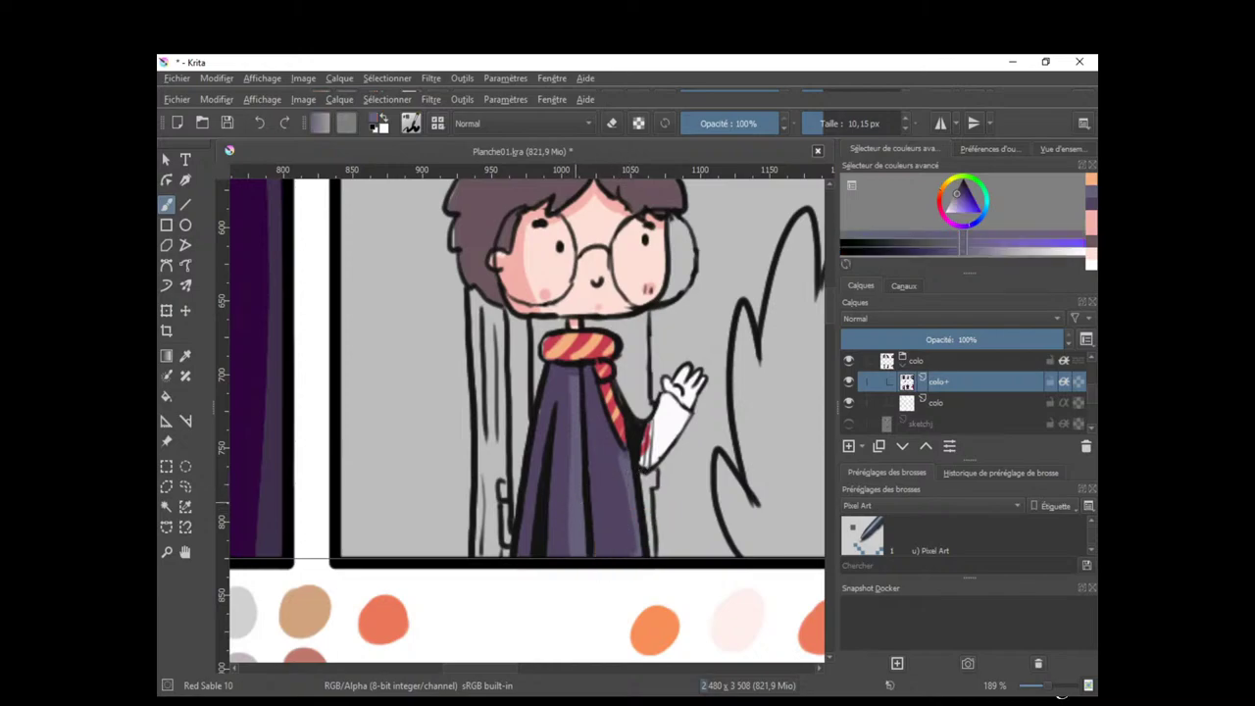
{"action": "mouse_move", "coordinate": [649, 422]}
{"action": "left_mouse_down"}
{"action": "mouse_move", "coordinate": [654, 468]}
{"action": "mouse_move", "coordinate": [654, 395]}
{"action": "mouse_move", "coordinate": [678, 416]}
{"action": "left_mouse_up"}
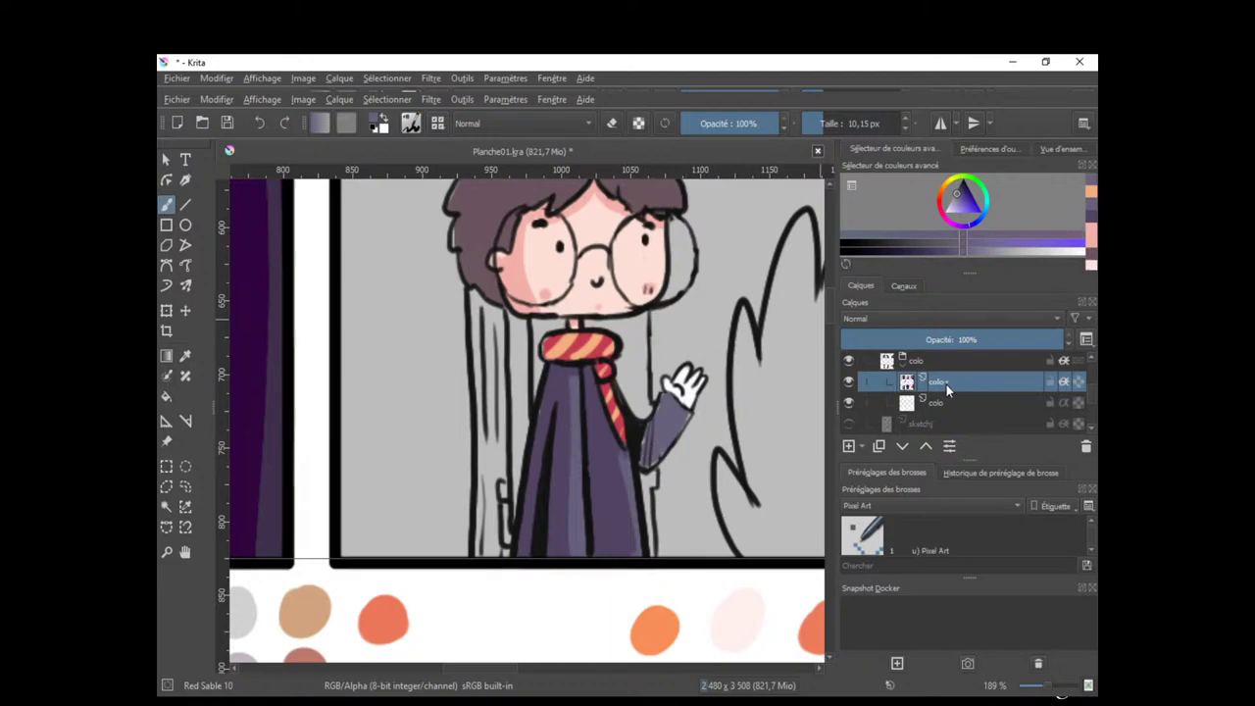
Shade the lower left side of the raised sleeve in dark violet on the colo+ layer.
{"action": "left_click", "coordinate": [952, 404]}
{"action": "left_click", "coordinate": [695, 387], "text": "ctrl"}
{"action": "scroll", "coordinate": [698, 397], "scroll_direction": "up", "scroll_amount": 2}
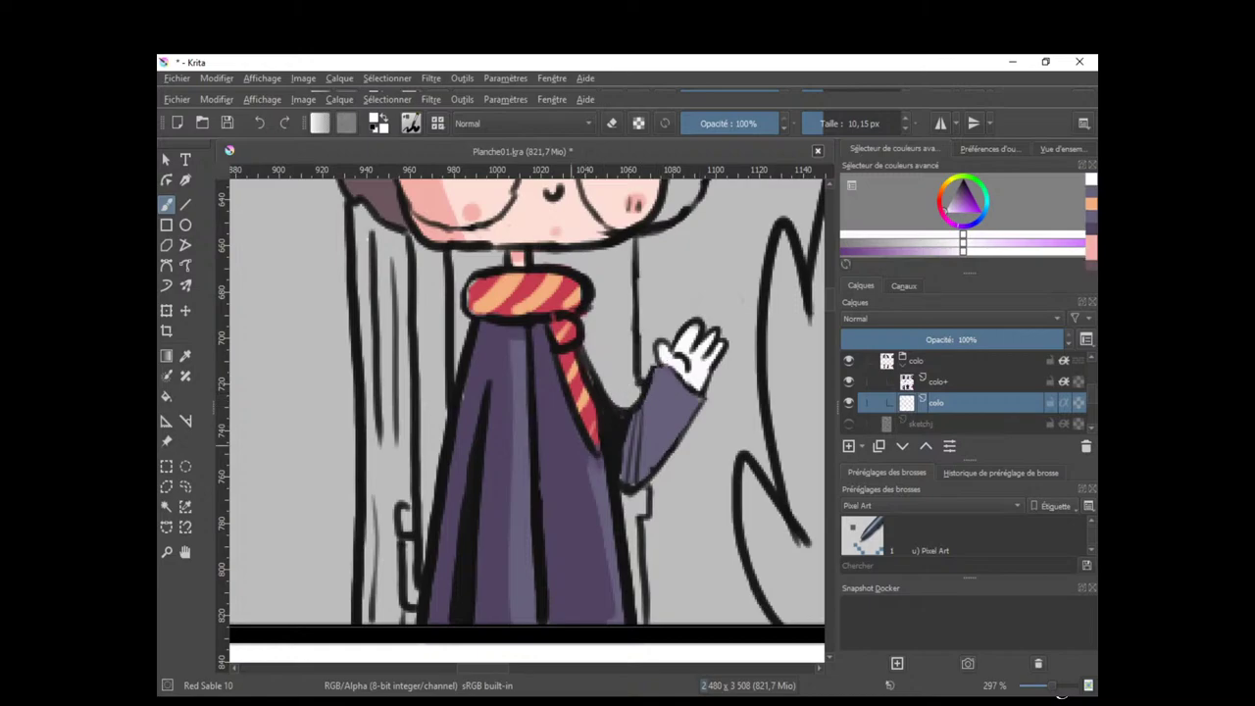
{"action": "left_click", "coordinate": [656, 380], "text": "ctrl"}
{"action": "left_click", "coordinate": [965, 388]}
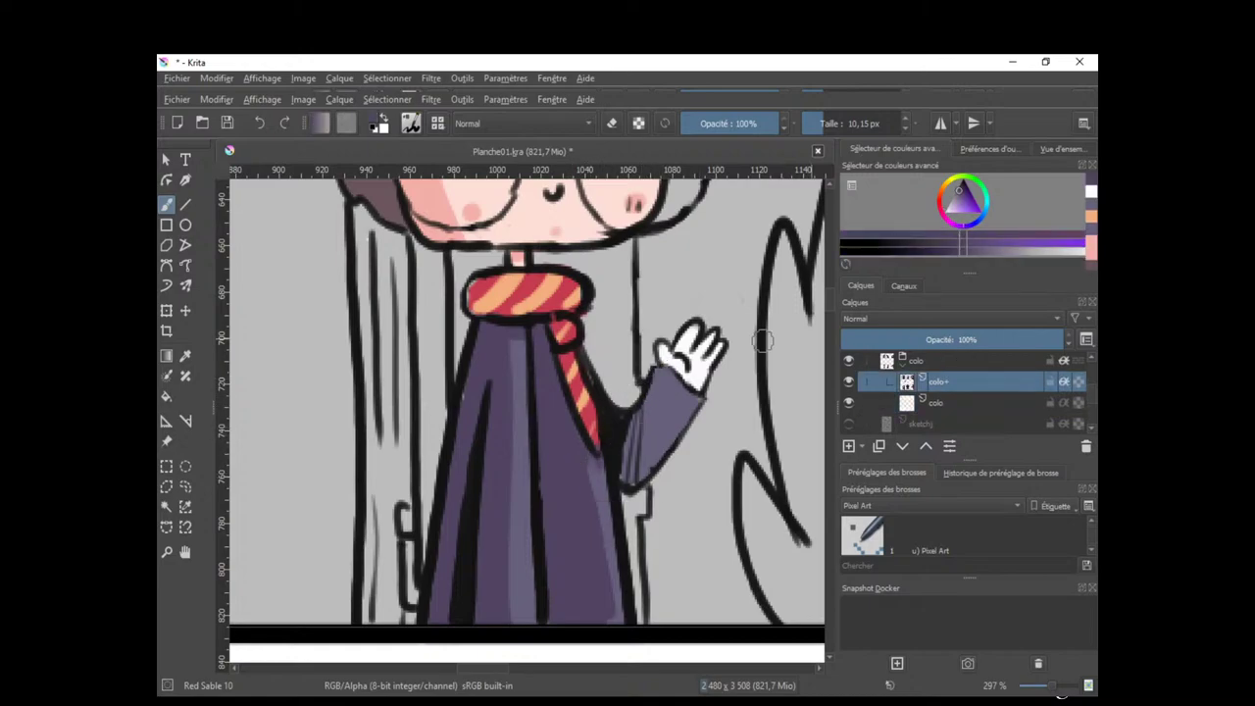
{"action": "mouse_move", "coordinate": [632, 382]}
{"action": "left_mouse_down"}
{"action": "mouse_move", "coordinate": [654, 459]}
{"action": "mouse_move", "coordinate": [652, 447]}
{"action": "mouse_move", "coordinate": [623, 484]}
{"action": "left_mouse_up"}
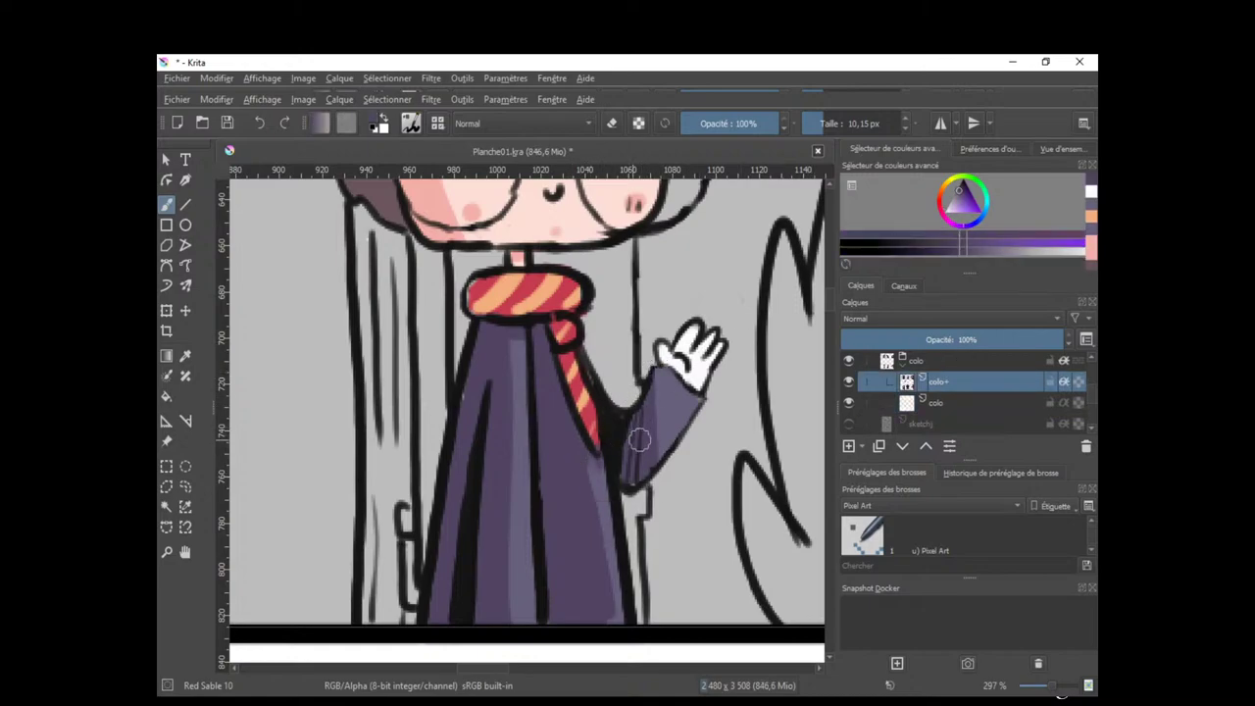
On the colo layer, touch up the white base along the edges of the second-panel boy's hair.
{"action": "scroll", "coordinate": [692, 497], "scroll_direction": "down", "scroll_amount": 1}
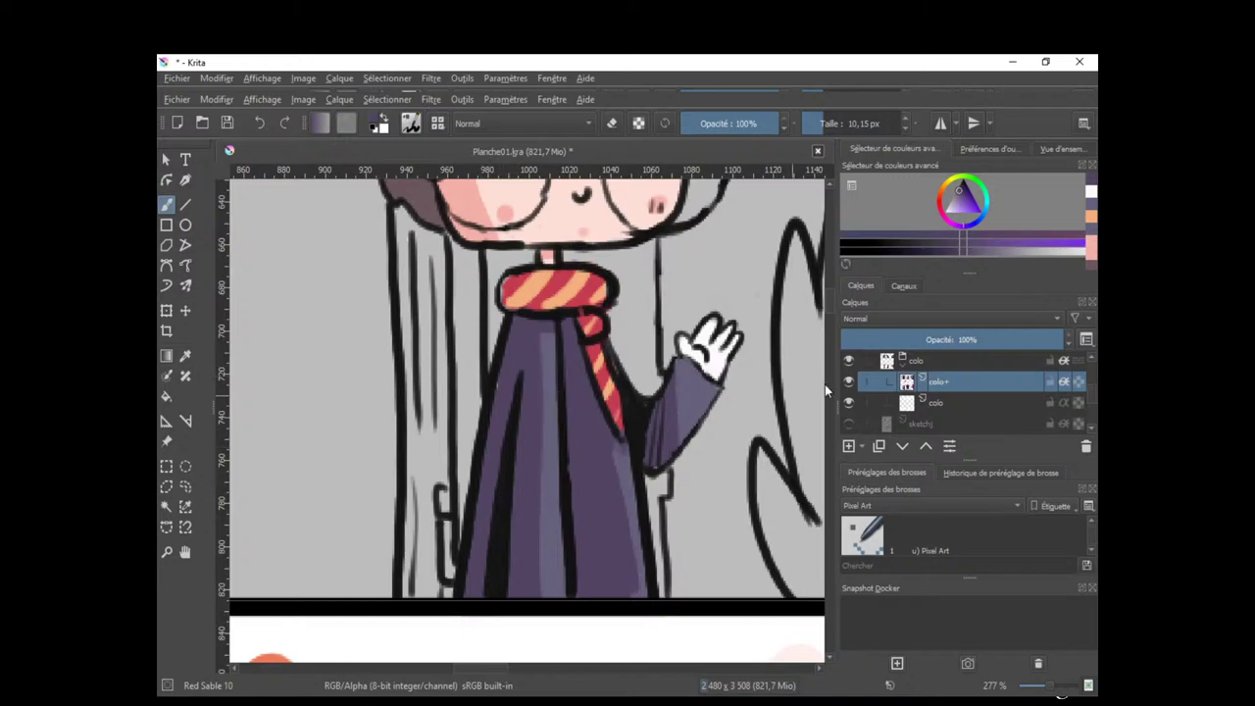
{"action": "left_click", "coordinate": [938, 403]}
{"action": "left_click", "coordinate": [719, 359], "text": "ctrl"}
{"action": "left_click_drag", "start_coordinate": [501, 368], "coordinate": [519, 381]}
{"action": "left_click_drag", "start_coordinate": [523, 394], "coordinate": [532, 530]}
{"action": "left_click_drag", "start_coordinate": [571, 418], "coordinate": [605, 454]}
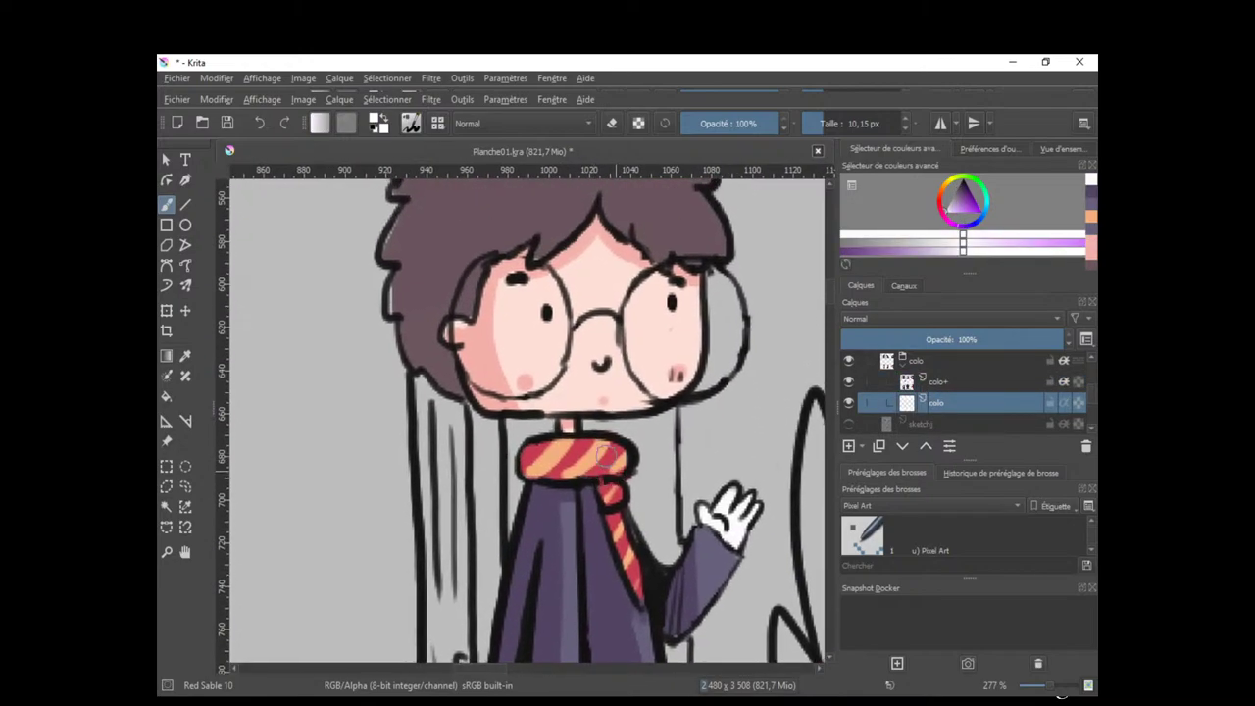
{"action": "left_click_drag", "start_coordinate": [395, 311], "coordinate": [437, 424]}
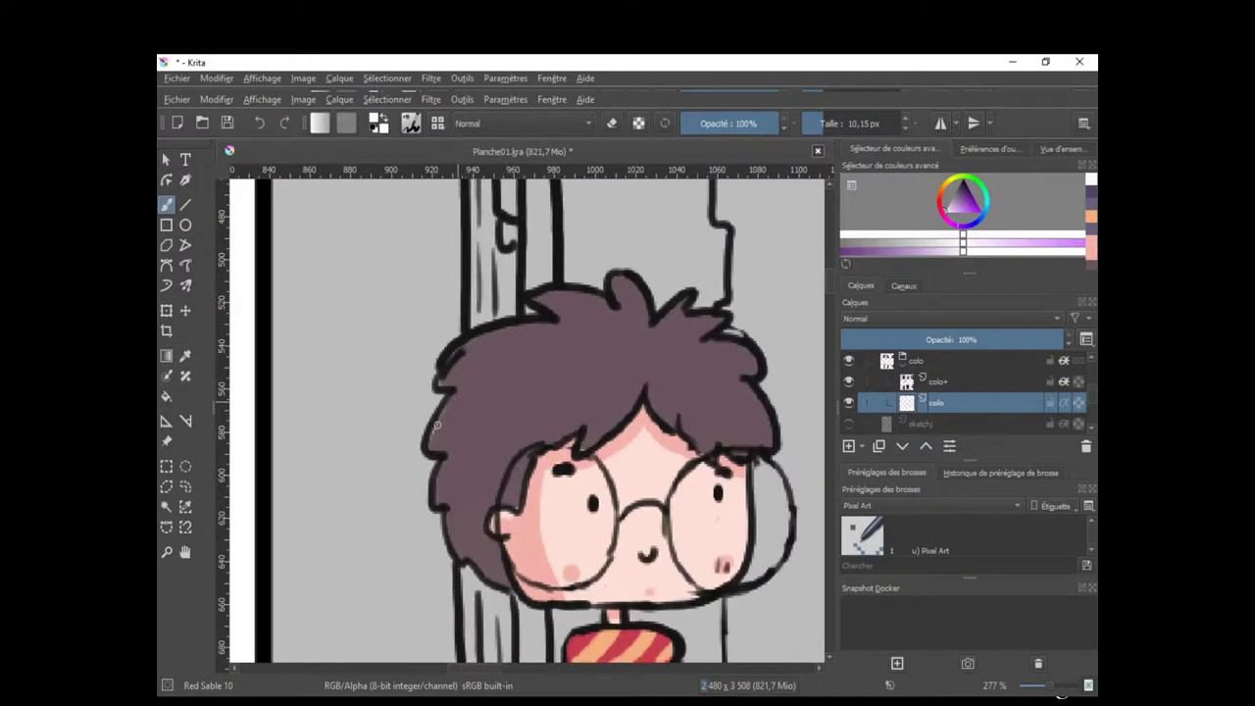
{"action": "left_click_drag", "start_coordinate": [763, 321], "coordinate": [647, 316]}
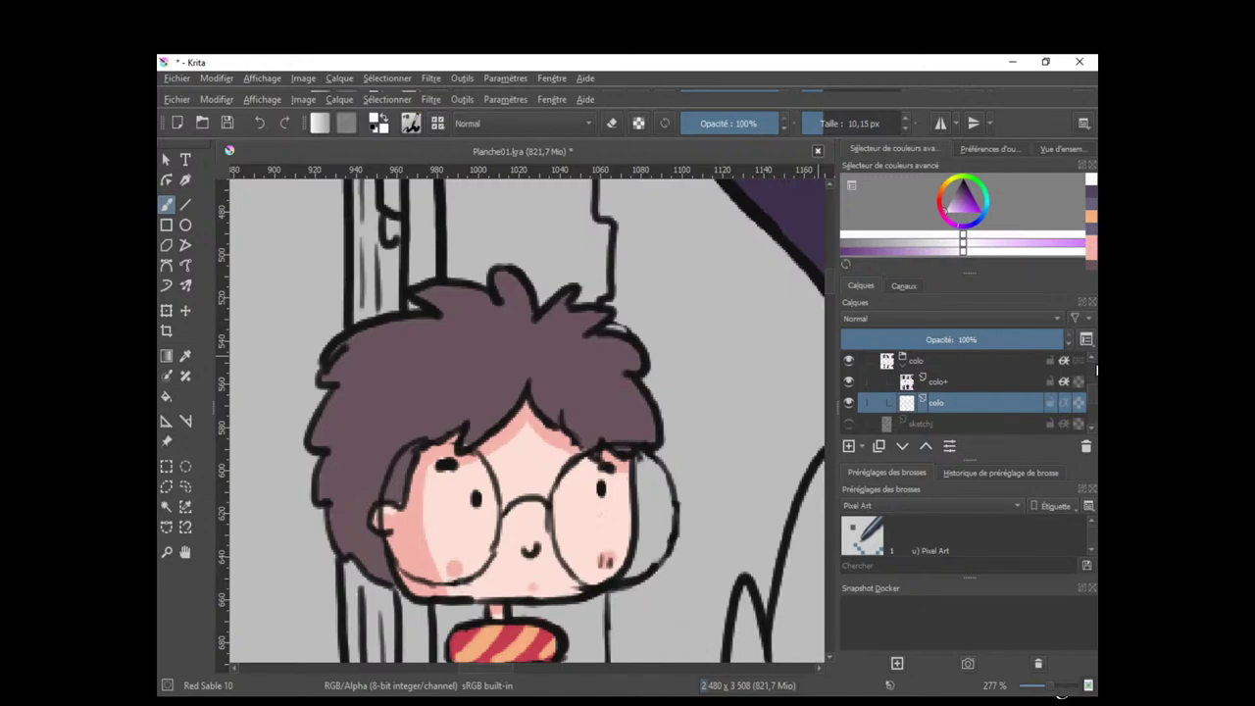
On the traits layer, erase the stray line beside the outer edge of the second-panel boy's hair.
{"action": "scroll", "coordinate": [1078, 360], "scroll_direction": "up", "scroll_amount": 1}
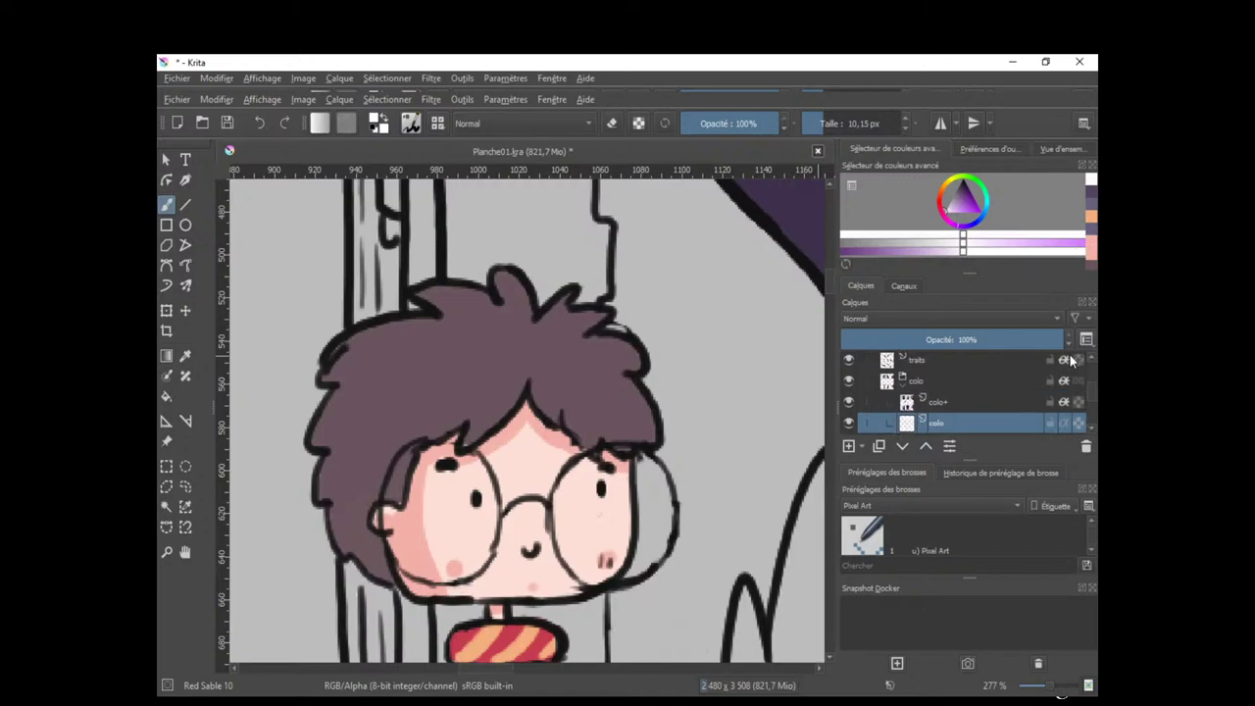
{"action": "left_click", "coordinate": [930, 364]}
{"action": "key", "text": "e"}
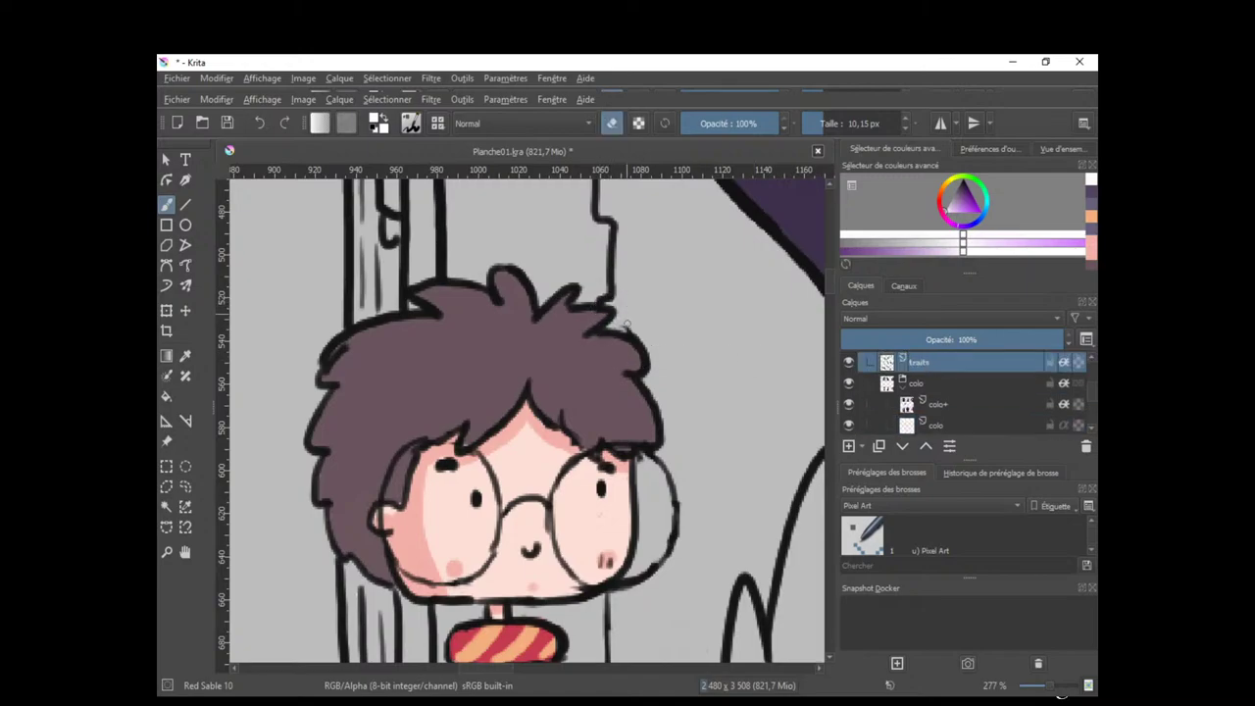
{"action": "left_click_drag", "start_coordinate": [640, 328], "coordinate": [626, 326]}
{"action": "left_click_drag", "start_coordinate": [668, 358], "coordinate": [725, 326]}
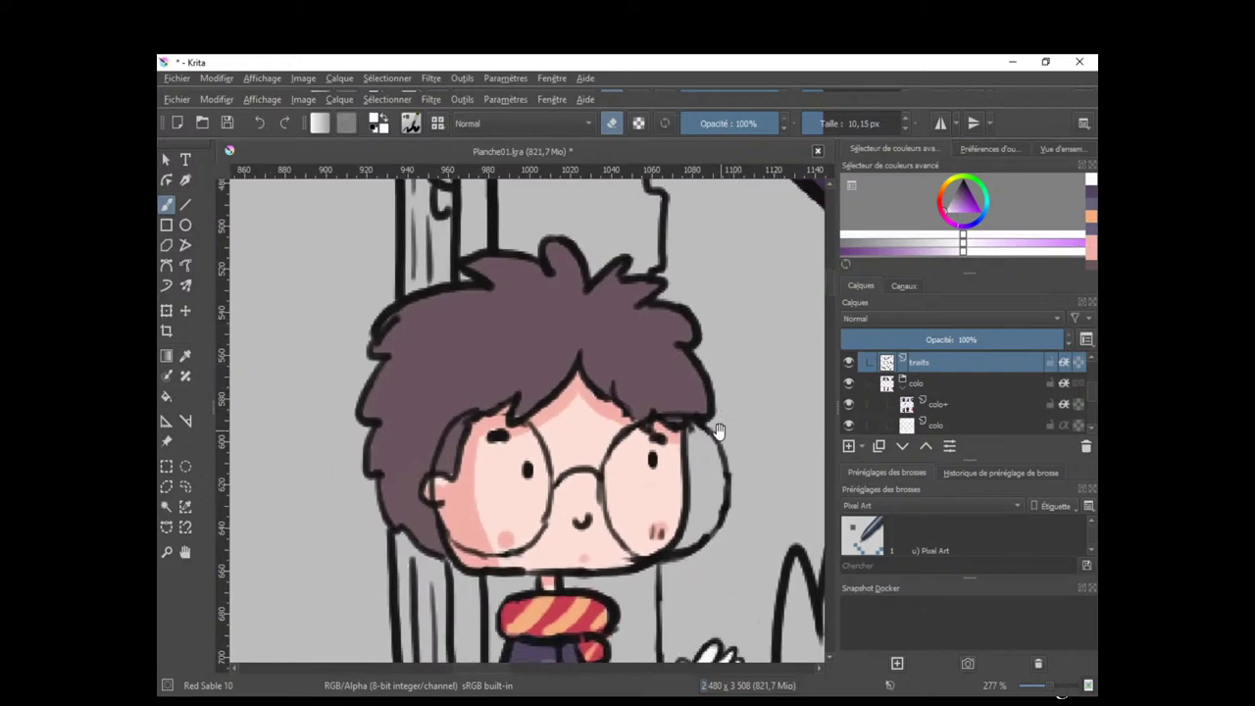
Clean up the rough outlines around the second-panel boy's hair, glasses and jaw with the eraser.
{"action": "mouse_move", "coordinate": [720, 432]}
{"action": "left_mouse_down"}
{"action": "mouse_move", "coordinate": [711, 445]}
{"action": "mouse_move", "coordinate": [705, 410]}
{"action": "left_mouse_up"}
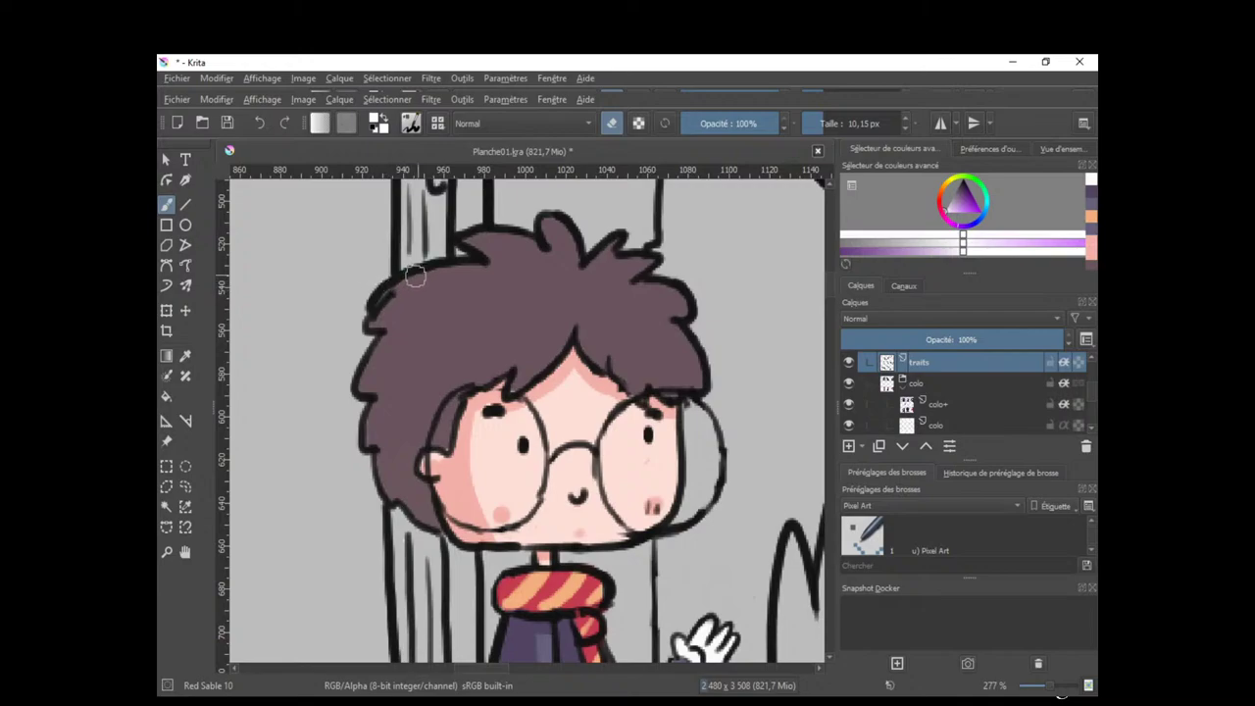
{"action": "left_click_drag", "start_coordinate": [474, 283], "coordinate": [476, 277]}
{"action": "left_click_drag", "start_coordinate": [725, 439], "coordinate": [710, 394]}
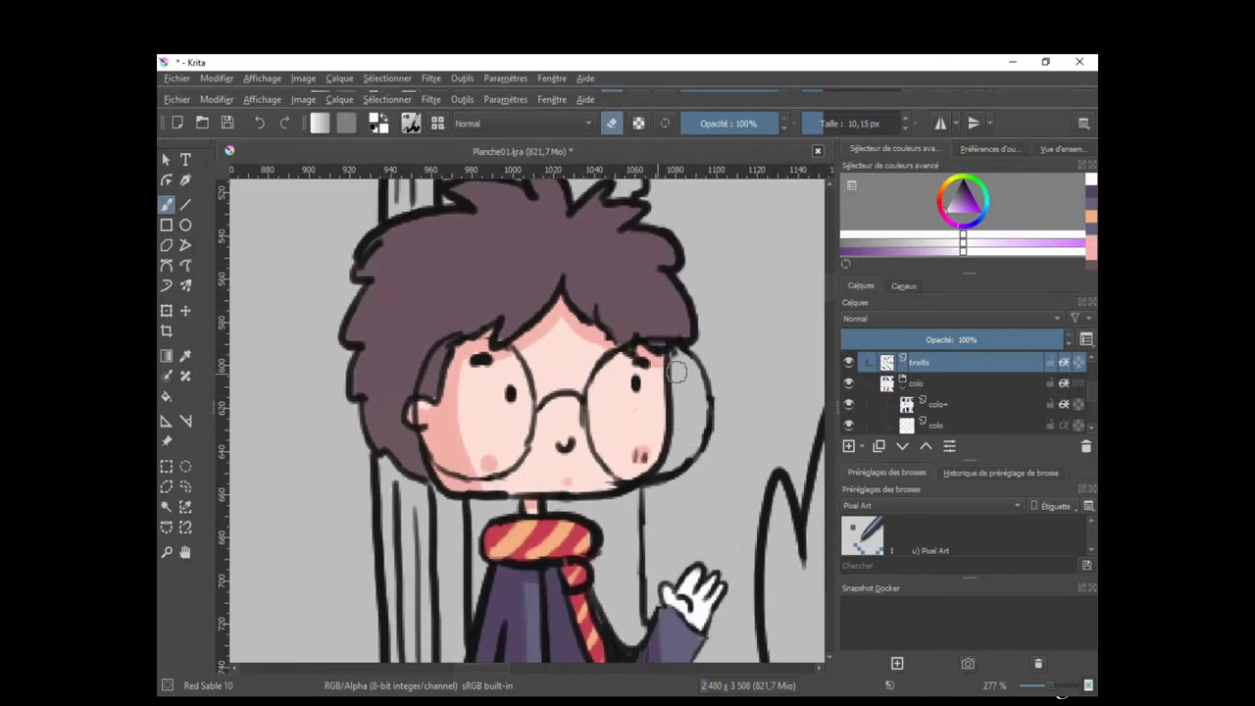
{"action": "left_click_drag", "start_coordinate": [742, 422], "coordinate": [712, 407]}
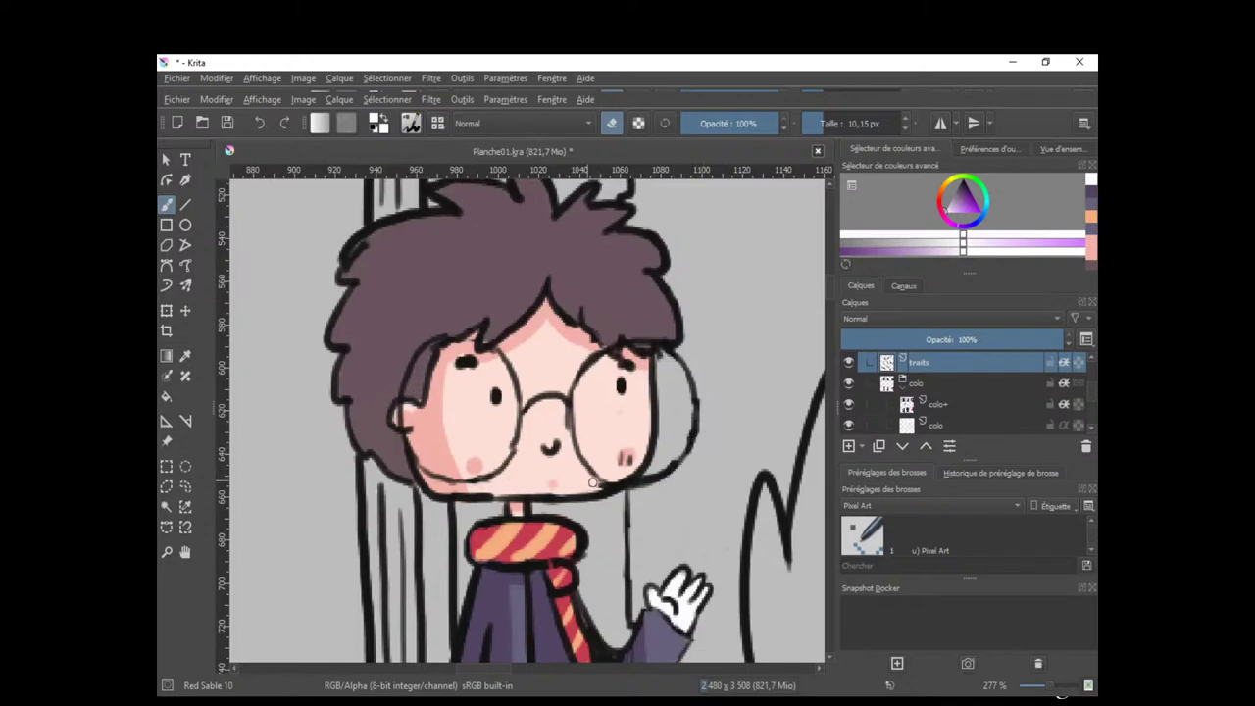
{"action": "left_click_drag", "start_coordinate": [685, 472], "coordinate": [586, 538]}
{"action": "mouse_move", "coordinate": [660, 487]}
{"action": "left_mouse_down"}
{"action": "mouse_move", "coordinate": [671, 473]}
{"action": "mouse_move", "coordinate": [645, 518]}
{"action": "mouse_move", "coordinate": [636, 490]}
{"action": "left_mouse_up"}
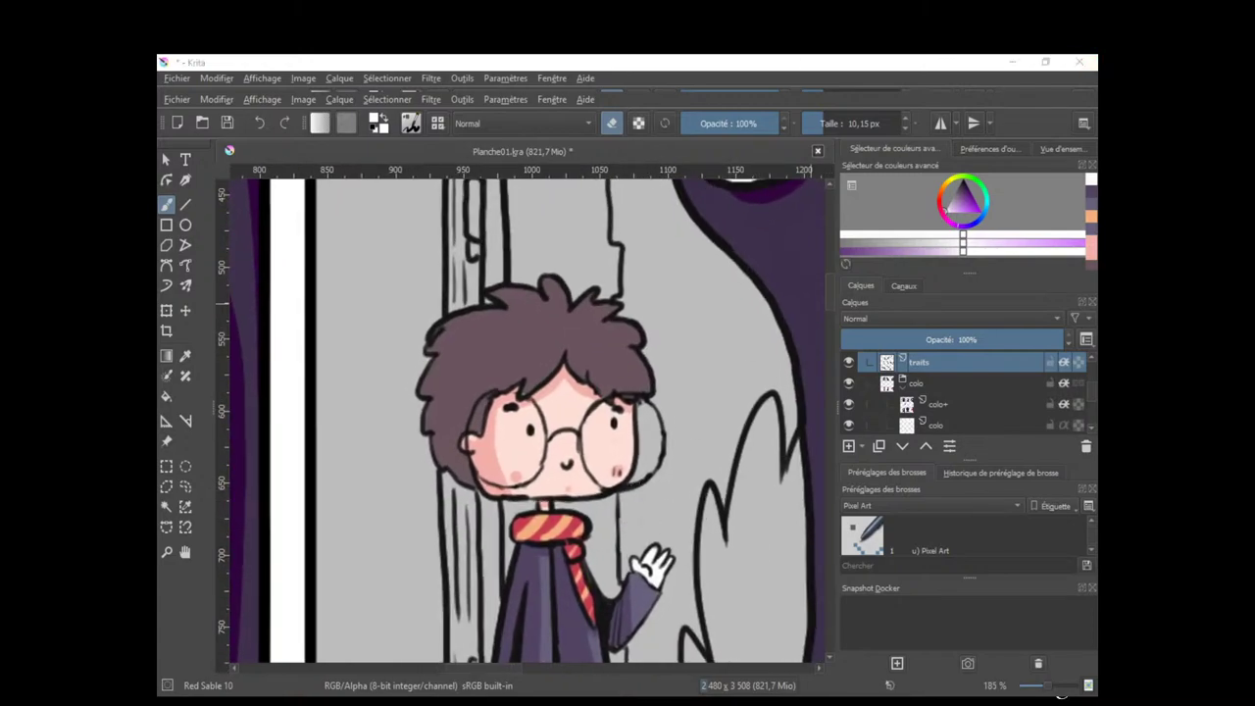
Paint the second-panel boy's raised hand on colo+ with the skin colour sampled from his face and shade it in darker pink.
{"action": "left_click", "coordinate": [597, 454], "text": "ctrl"}
{"action": "left_click", "coordinate": [933, 405]}
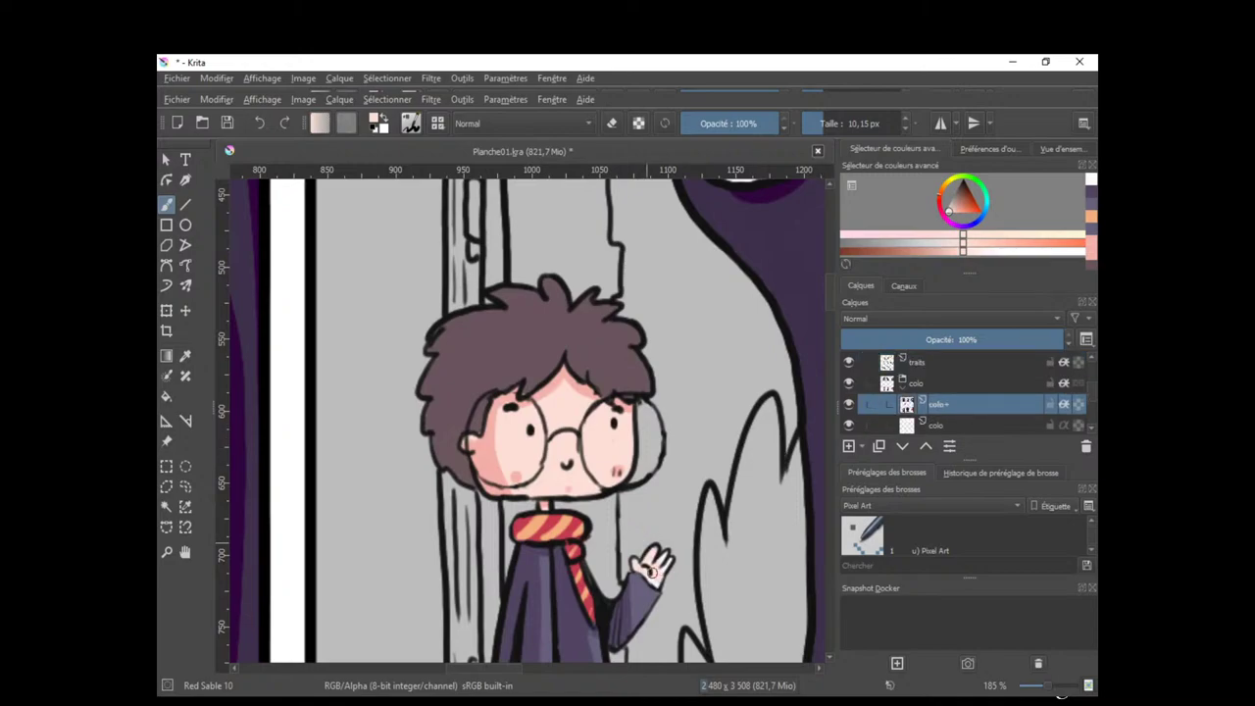
{"action": "left_click_drag", "start_coordinate": [662, 556], "coordinate": [677, 426]}
{"action": "left_click", "coordinate": [580, 388], "text": "ctrl"}
{"action": "scroll", "coordinate": [665, 447], "scroll_direction": "up", "scroll_amount": 1}
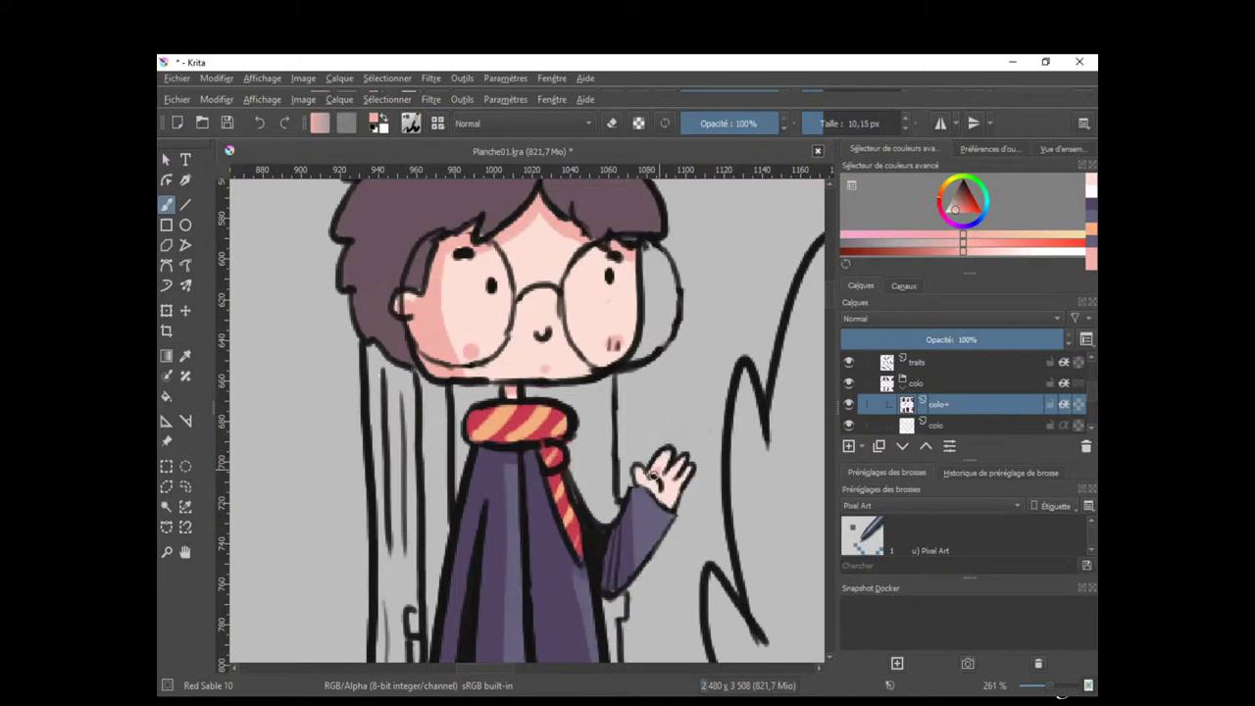
{"action": "left_click_drag", "start_coordinate": [666, 491], "coordinate": [699, 474]}
{"action": "left_click_drag", "start_coordinate": [675, 529], "coordinate": [629, 594]}
Select the second-panel boy's colouring on colo+ with a freehand outline and copy it to a new layer.
{"action": "scroll", "coordinate": [629, 593], "scroll_direction": "down", "scroll_amount": 3}
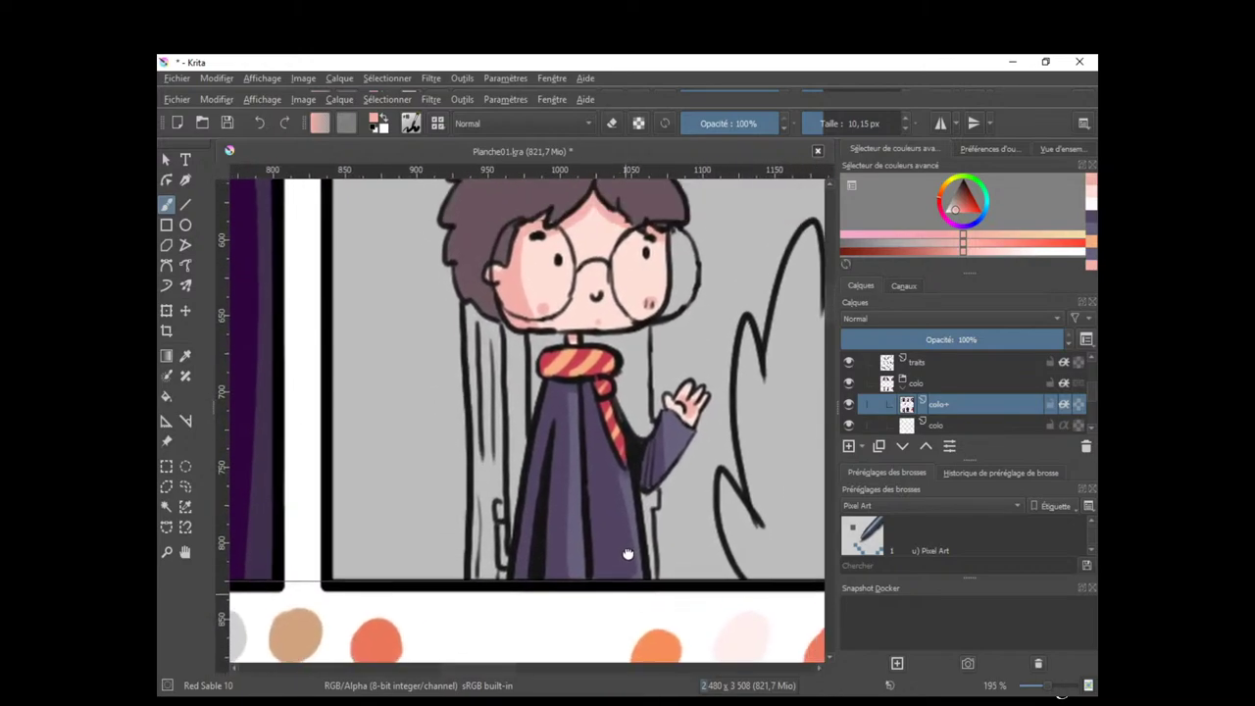
{"action": "scroll", "coordinate": [684, 514], "scroll_direction": "down", "scroll_amount": 2}
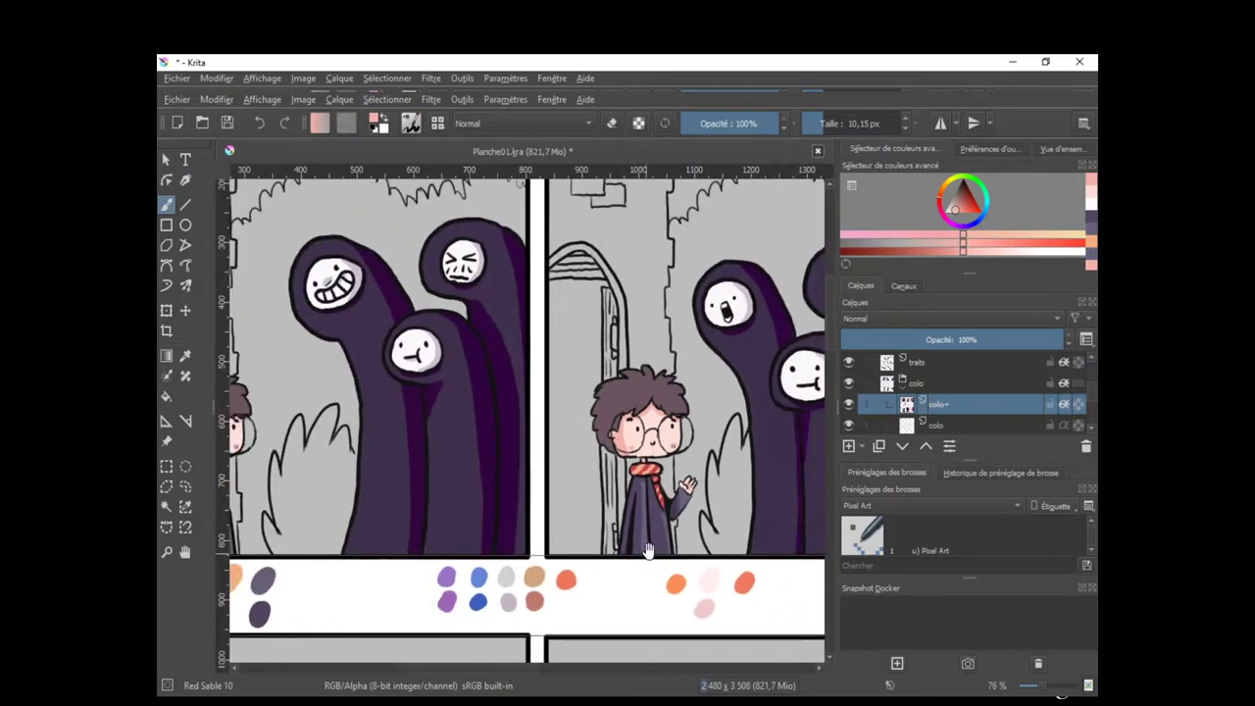
{"action": "scroll", "coordinate": [669, 566], "scroll_direction": "down", "scroll_amount": 1}
{"action": "left_click_drag", "start_coordinate": [722, 532], "coordinate": [556, 582]}
{"action": "left_click_drag", "start_coordinate": [721, 496], "coordinate": [654, 577]}
{"action": "left_click_drag", "start_coordinate": [722, 546], "coordinate": [557, 535]}
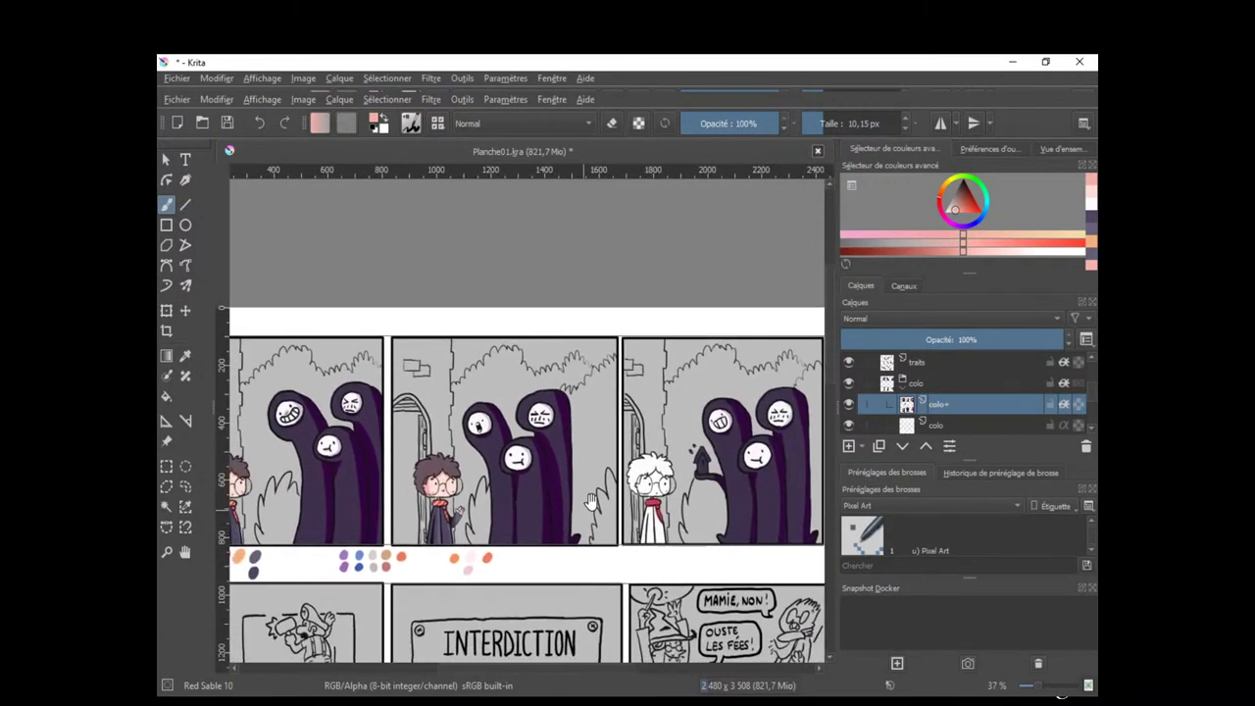
{"action": "left_click", "coordinate": [185, 486]}
{"action": "mouse_move", "coordinate": [412, 490]}
{"action": "left_mouse_down"}
{"action": "mouse_move", "coordinate": [437, 446]}
{"action": "mouse_move", "coordinate": [453, 561]}
{"action": "mouse_move", "coordinate": [404, 515]}
{"action": "mouse_move", "coordinate": [412, 490]}
{"action": "mouse_move", "coordinate": [662, 502]}
{"action": "mouse_move", "coordinate": [649, 505]}
{"action": "mouse_move", "coordinate": [756, 361]}
{"action": "mouse_move", "coordinate": [741, 324]}
{"action": "left_mouse_up"}
{"action": "key", "text": "ctrl+c"}
{"action": "key", "text": "ctrl+v"}
Move the pasted colouring onto the uncoloured boy in the third panel, aligning it with his linework.
{"action": "key", "text": "t"}
{"action": "key", "text": "Escape"}
{"action": "left_click_drag", "start_coordinate": [605, 454], "coordinate": [585, 528]}
{"action": "key", "text": "t"}
{"action": "left_click_drag", "start_coordinate": [629, 428], "coordinate": [618, 405]}
{"action": "key", "text": "Return"}
{"action": "key", "text": "t"}
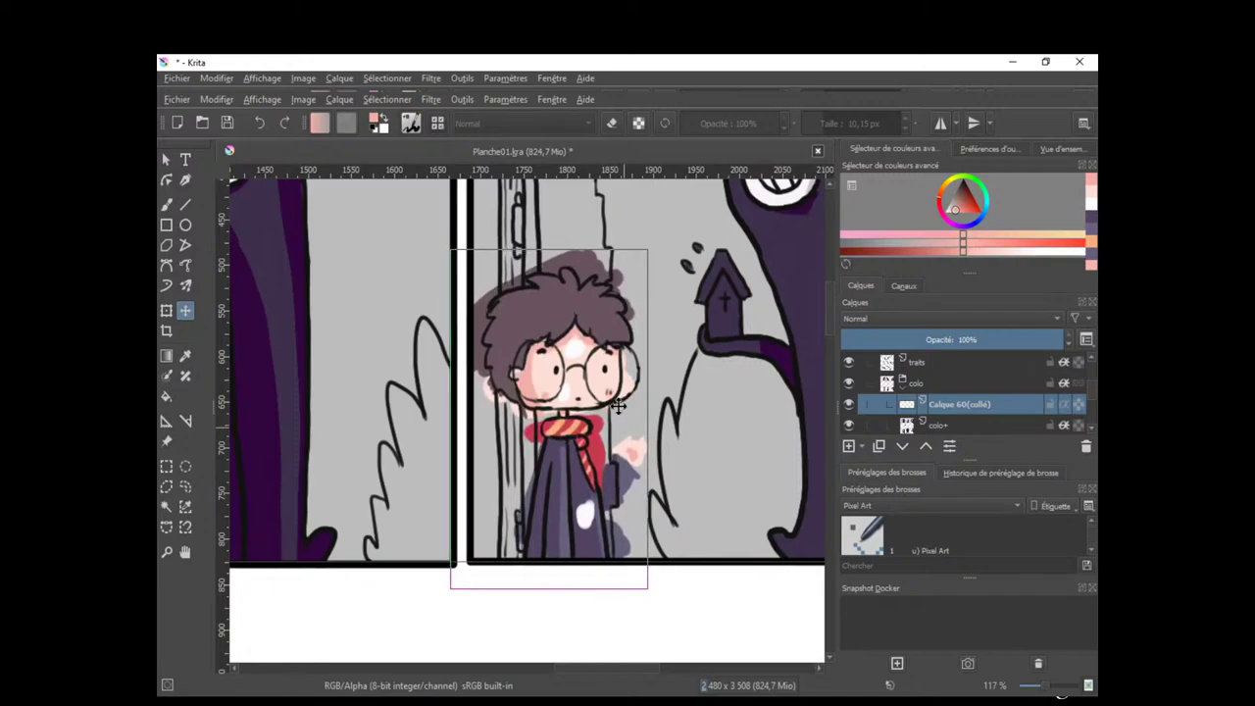
Merge the third-panel colouring down into colo+ and re-enable alpha inheritance on the merged layer.
{"action": "left_click", "coordinate": [165, 159]}
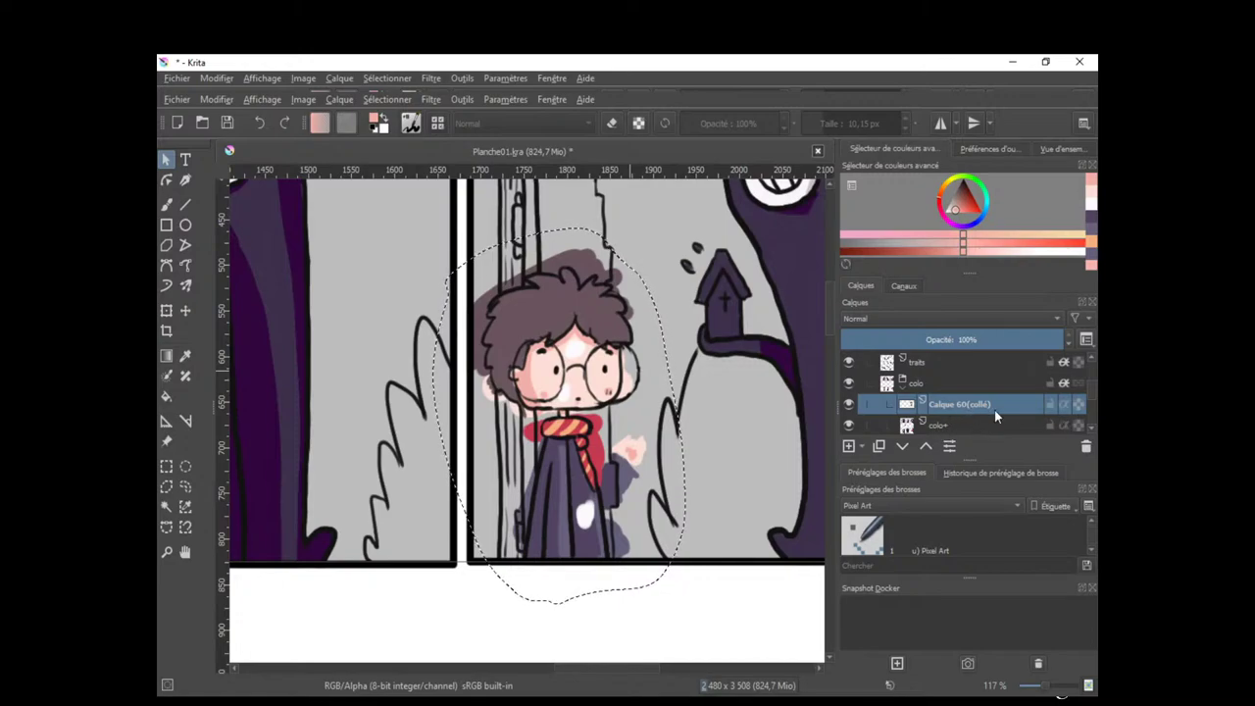
{"action": "key", "text": "ctrl+e"}
{"action": "key", "text": "b"}
{"action": "left_click", "coordinate": [1064, 381]}
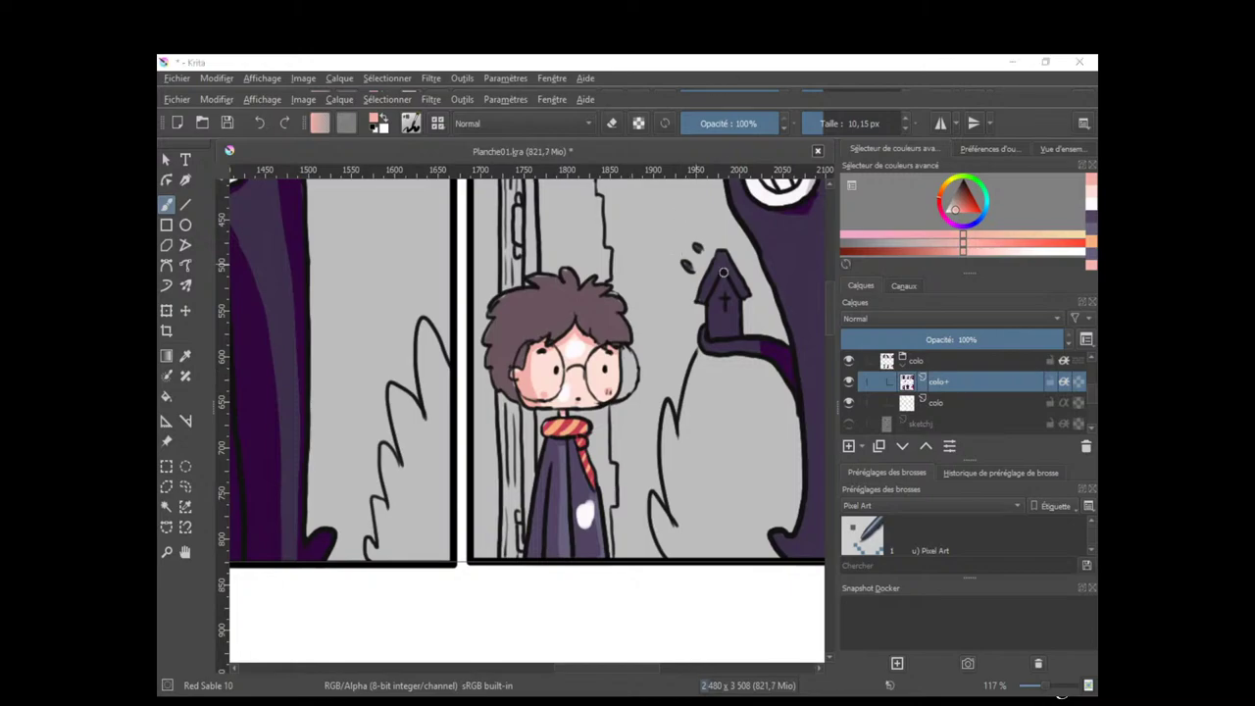
Toggle layers to locate the white patches over the third-panel boy's face and coat, and erase them on the traits layer.
{"action": "left_click", "coordinate": [707, 252]}
{"action": "left_click", "coordinate": [850, 361]}
{"action": "left_click", "coordinate": [850, 360]}
{"action": "scroll", "coordinate": [971, 392], "scroll_direction": "up", "scroll_amount": 3}
{"action": "left_click", "coordinate": [881, 379]}
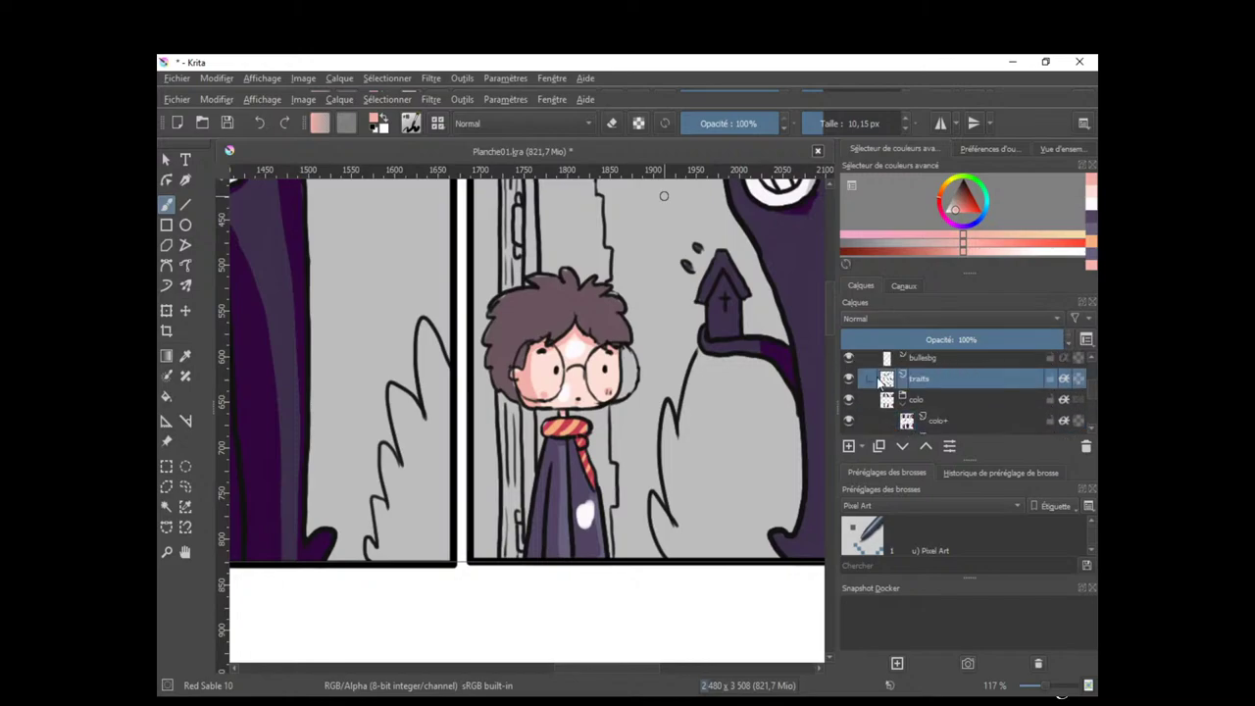
{"action": "left_click", "coordinate": [849, 379]}
{"action": "left_click", "coordinate": [849, 379]}
{"action": "key", "text": "e"}
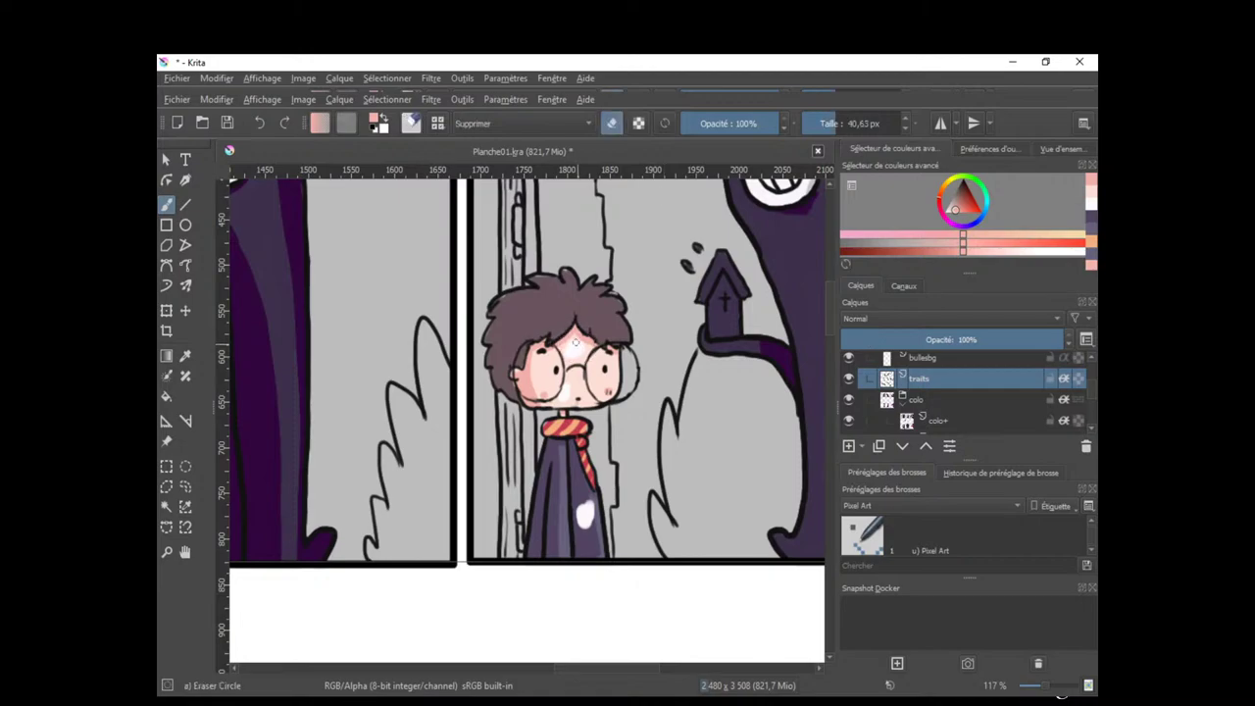
{"action": "left_click_drag", "start_coordinate": [571, 384], "coordinate": [568, 397]}
{"action": "mouse_move", "coordinate": [584, 510]}
{"action": "left_mouse_down"}
{"action": "mouse_move", "coordinate": [582, 529]}
{"action": "mouse_move", "coordinate": [578, 502]}
{"action": "mouse_move", "coordinate": [593, 517]}
{"action": "mouse_move", "coordinate": [596, 502]}
{"action": "left_mouse_up"}
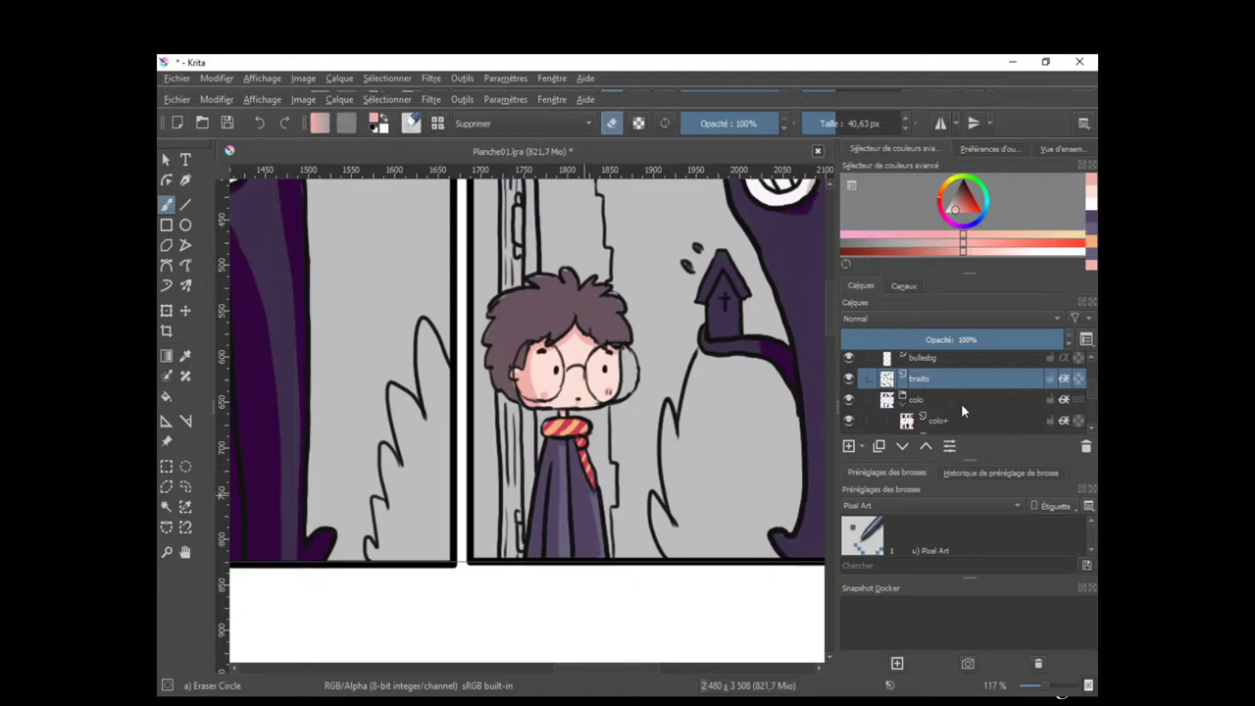
On the colo layer, touch up the base along the third-panel boy's hair with sampled white.
{"action": "left_click_drag", "start_coordinate": [1096, 396], "coordinate": [1095, 406]}
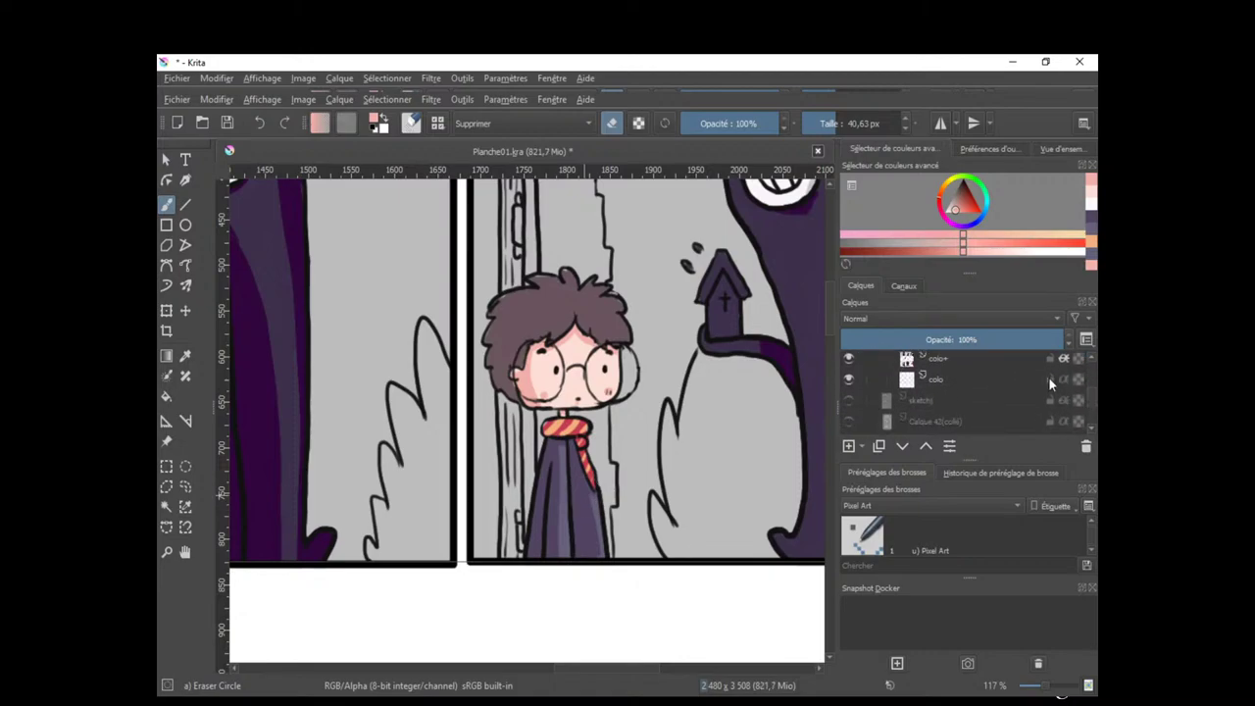
{"action": "left_click", "coordinate": [1020, 378]}
{"action": "key", "text": "slash"}
{"action": "scroll", "coordinate": [566, 347], "scroll_direction": "up", "scroll_amount": 2}
{"action": "left_click_drag", "start_coordinate": [613, 339], "coordinate": [644, 487]}
{"action": "scroll", "coordinate": [632, 432], "scroll_direction": "up", "scroll_amount": 2}
{"action": "left_click", "coordinate": [392, 470], "text": "ctrl"}
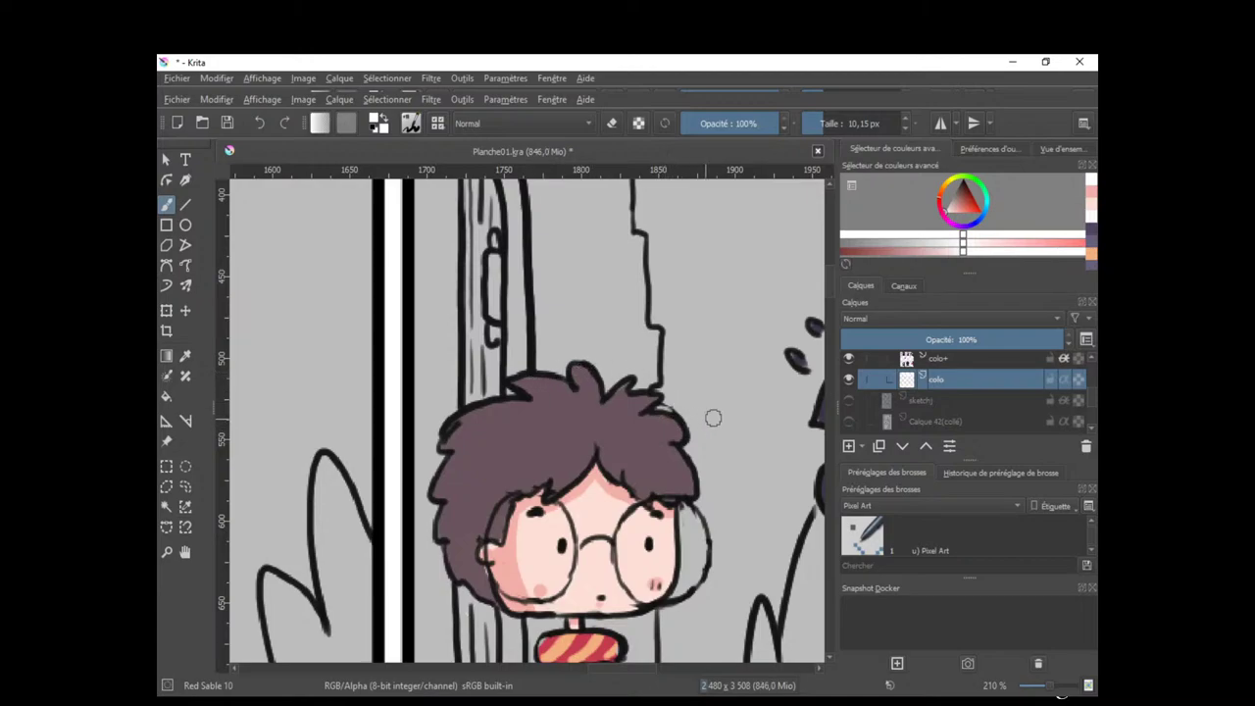
{"action": "scroll", "coordinate": [603, 582], "scroll_direction": "down", "scroll_amount": 3}
{"action": "scroll", "coordinate": [498, 443], "scroll_direction": "down", "scroll_amount": 1}
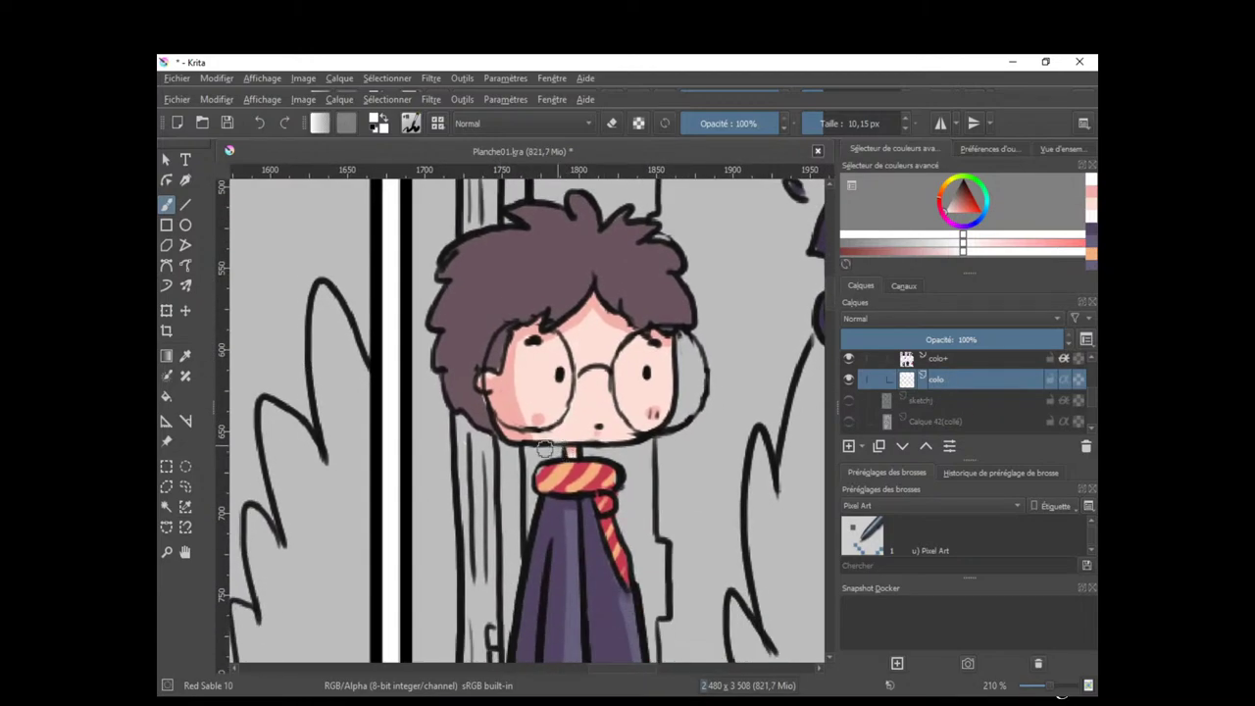
Touch up the third-panel boy's hair beside his ear on colo+ with the sampled brown-violet hair colour.
{"action": "left_click", "coordinate": [508, 443], "text": "ctrl"}
{"action": "left_click", "coordinate": [948, 360]}
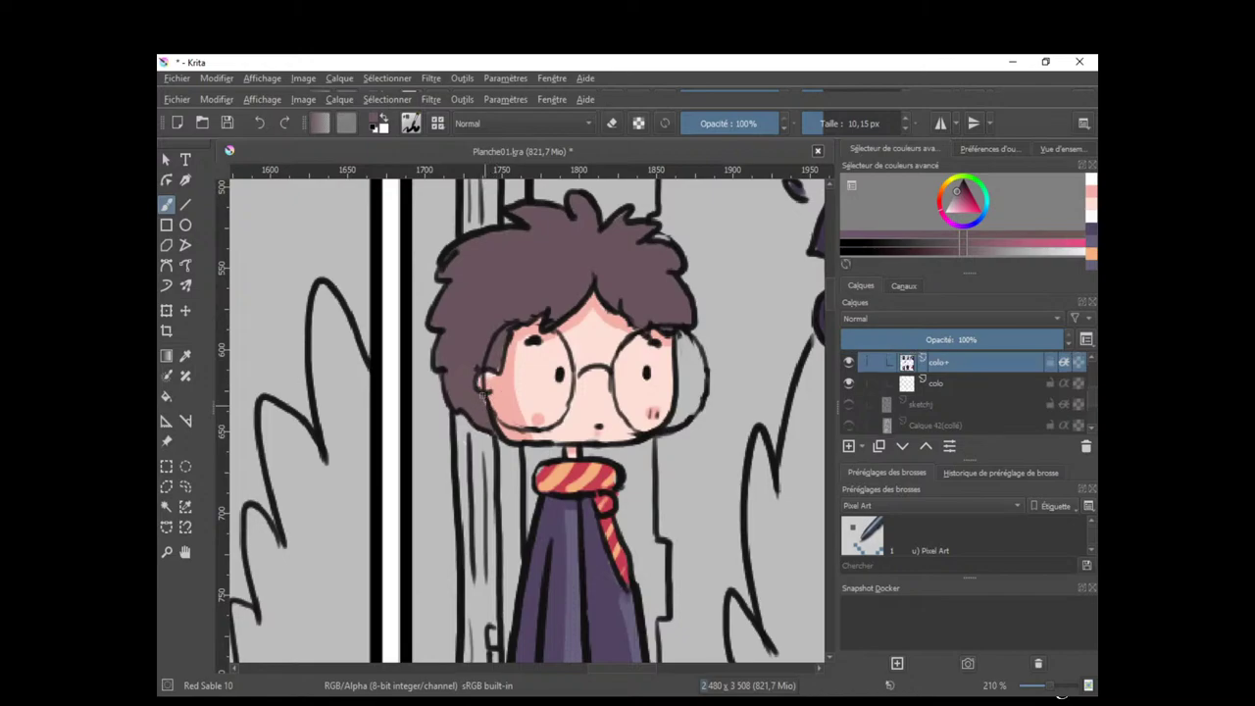
{"action": "mouse_move", "coordinate": [507, 368]}
{"action": "left_mouse_down"}
{"action": "mouse_move", "coordinate": [503, 346]}
{"action": "mouse_move", "coordinate": [499, 369]}
{"action": "left_mouse_up"}
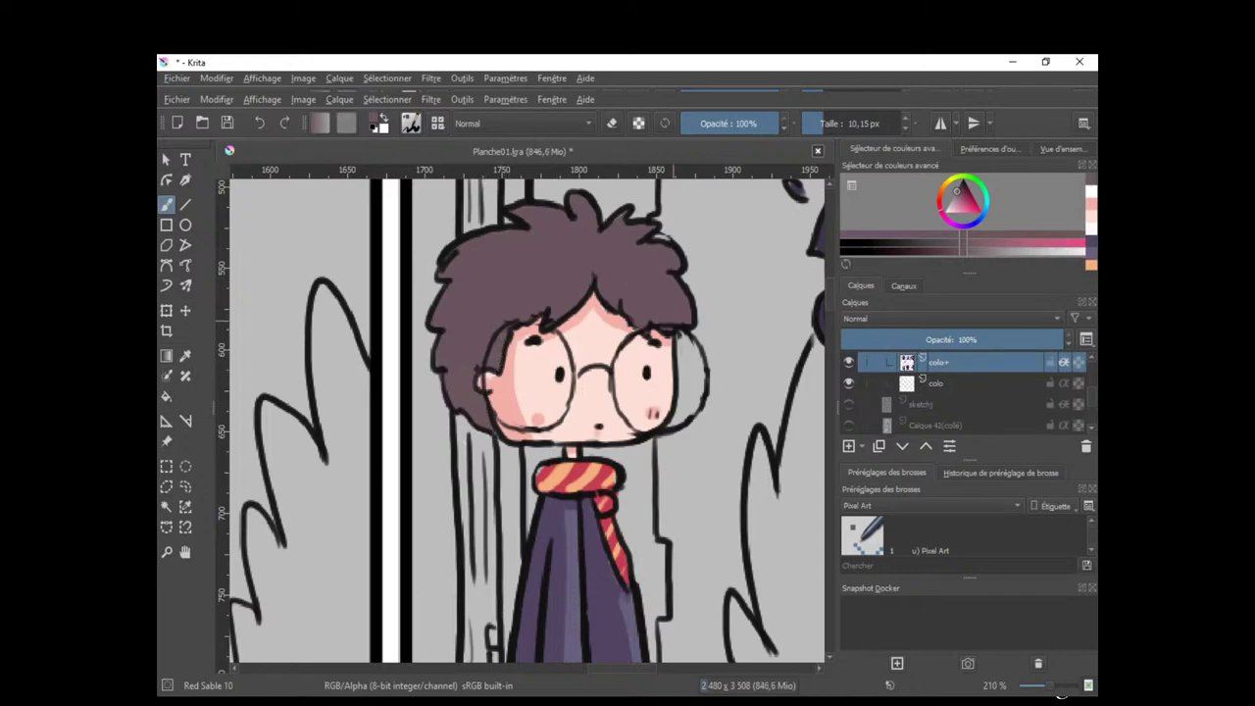
{"action": "left_click_drag", "start_coordinate": [664, 359], "coordinate": [622, 382]}
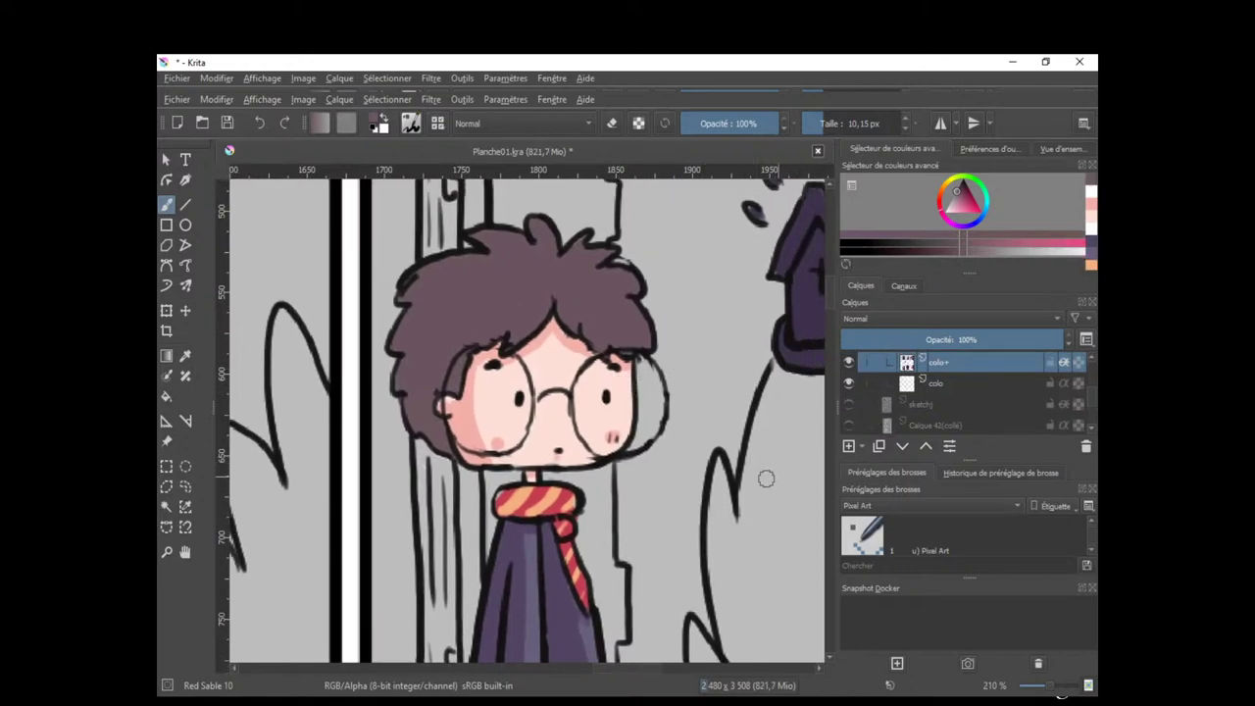
On the colo layer, touch up the white base along the edge of the third-panel boy's scarf.
{"action": "left_click", "coordinate": [569, 500], "text": "ctrl"}
{"action": "left_click", "coordinate": [906, 386]}
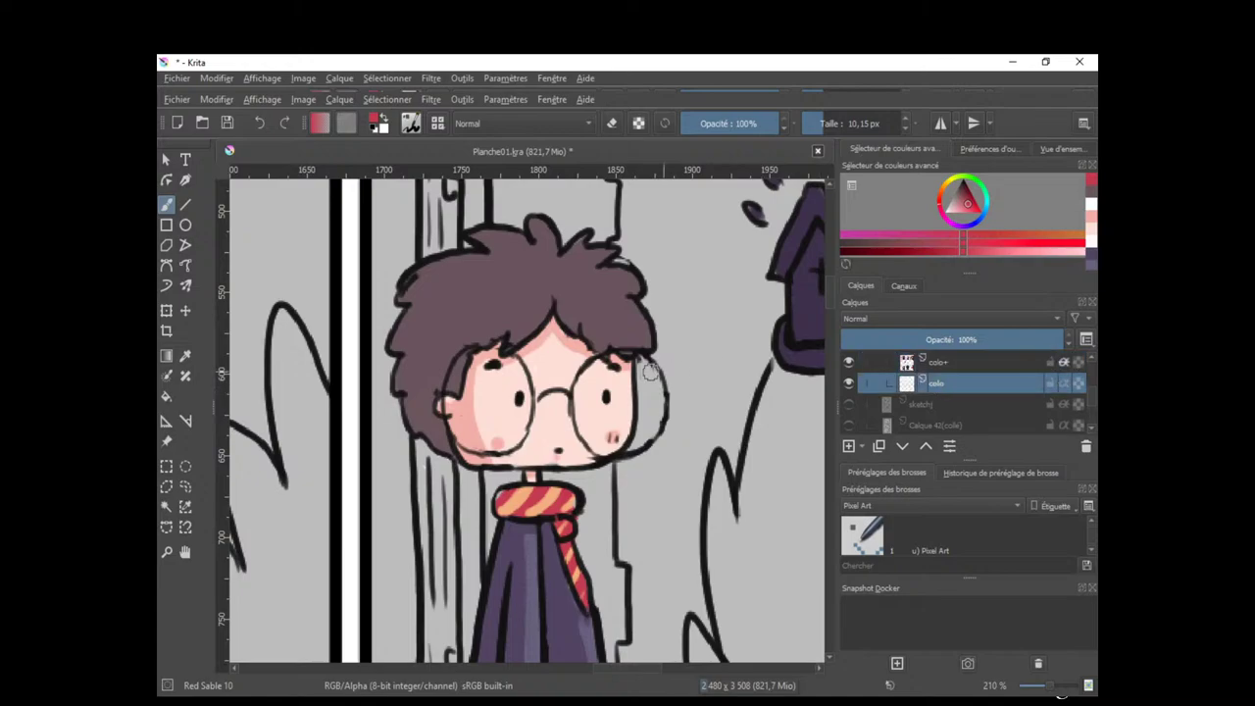
{"action": "left_click", "coordinate": [456, 481], "text": "ctrl"}
{"action": "left_click_drag", "start_coordinate": [501, 496], "coordinate": [503, 491]}
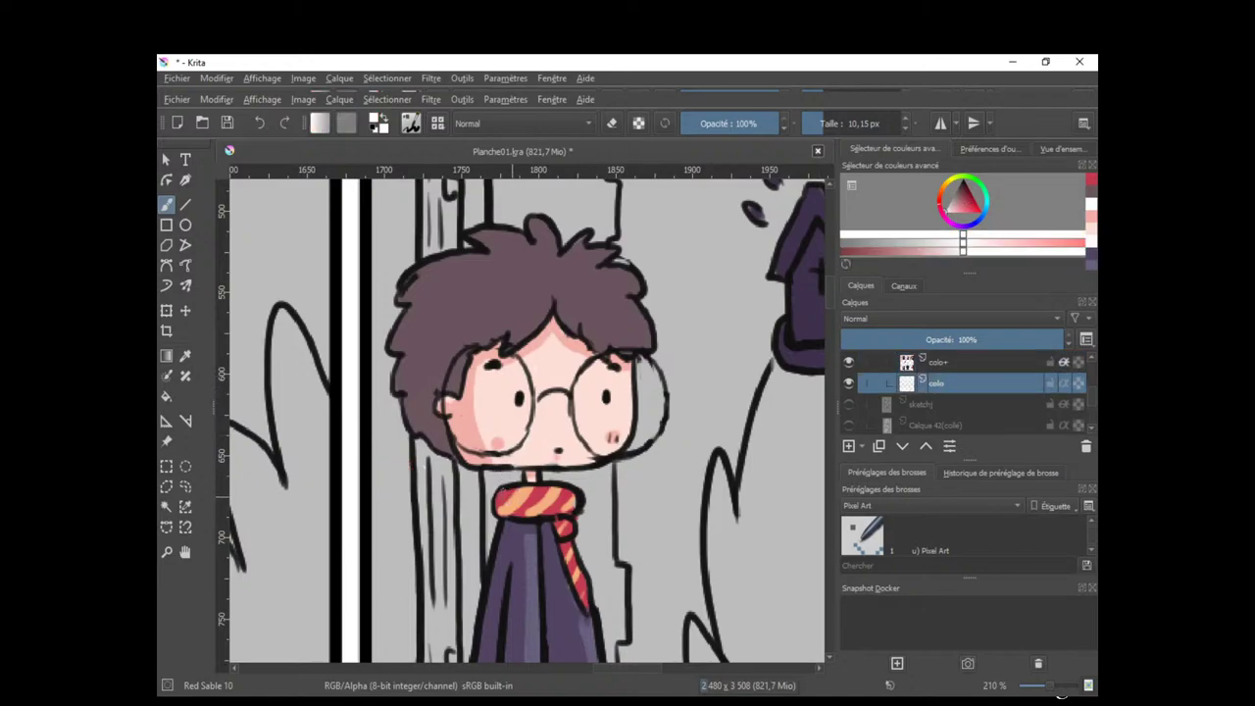
{"action": "mouse_move", "coordinate": [658, 507]}
{"action": "left_mouse_down"}
{"action": "mouse_move", "coordinate": [653, 471]}
{"action": "mouse_move", "coordinate": [583, 564]}
{"action": "left_mouse_up"}
{"action": "left_click_drag", "start_coordinate": [620, 528], "coordinate": [686, 459]}
{"action": "left_click_drag", "start_coordinate": [687, 459], "coordinate": [634, 510]}
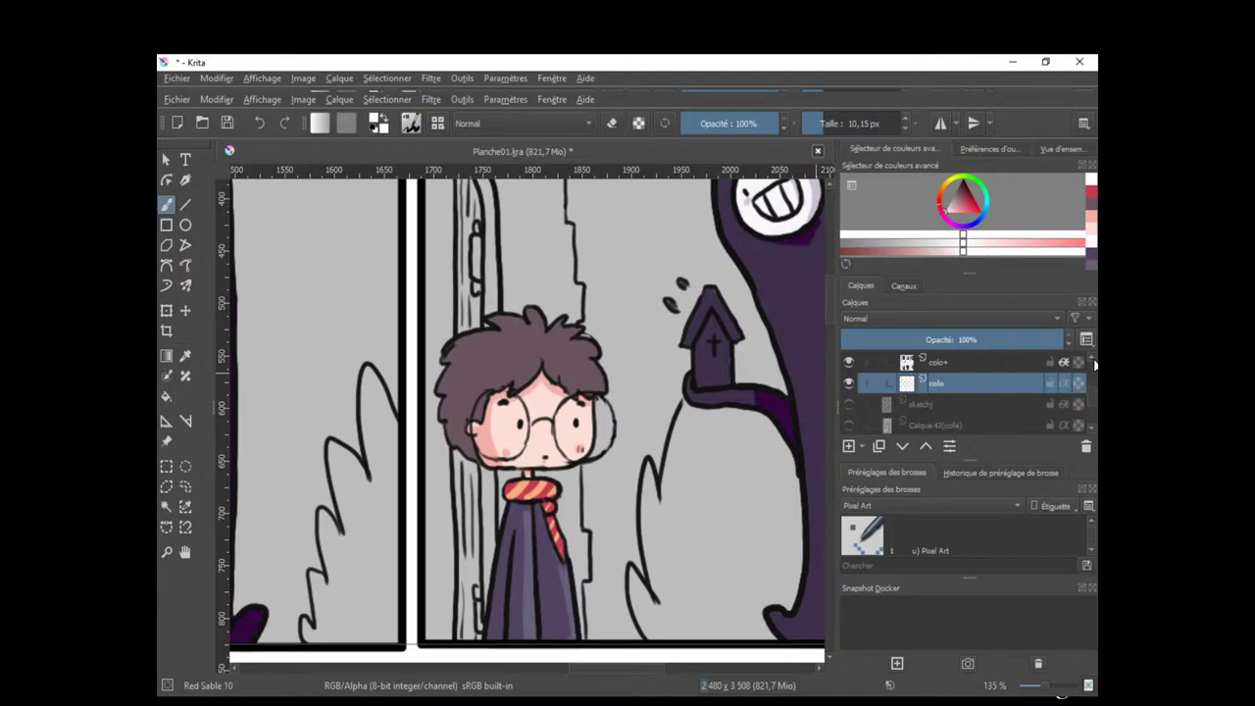
Erase the stray line beside the third-panel boy's hair on the traits layer and save the file.
{"action": "scroll", "coordinate": [1086, 355], "scroll_direction": "up", "scroll_amount": 3}
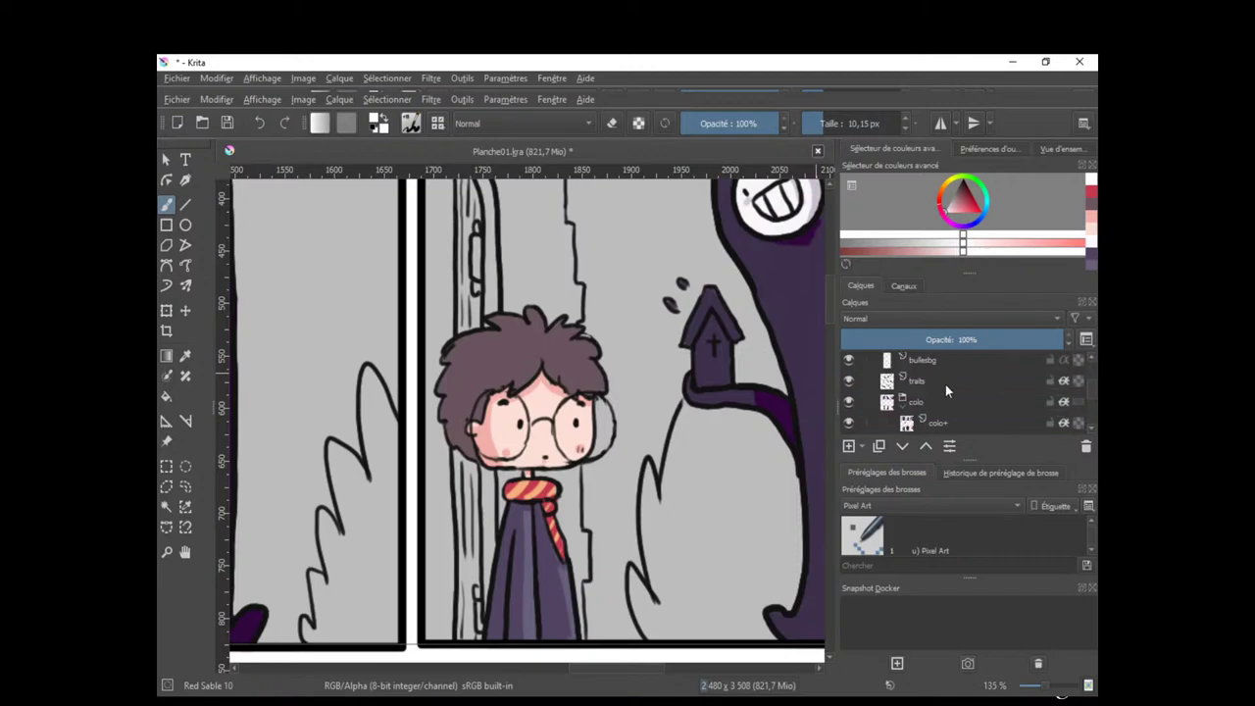
{"action": "left_click", "coordinate": [945, 384]}
{"action": "left_click_drag", "start_coordinate": [559, 389], "coordinate": [641, 249]}
{"action": "key", "text": "e"}
{"action": "left_click_drag", "start_coordinate": [606, 300], "coordinate": [615, 292]}
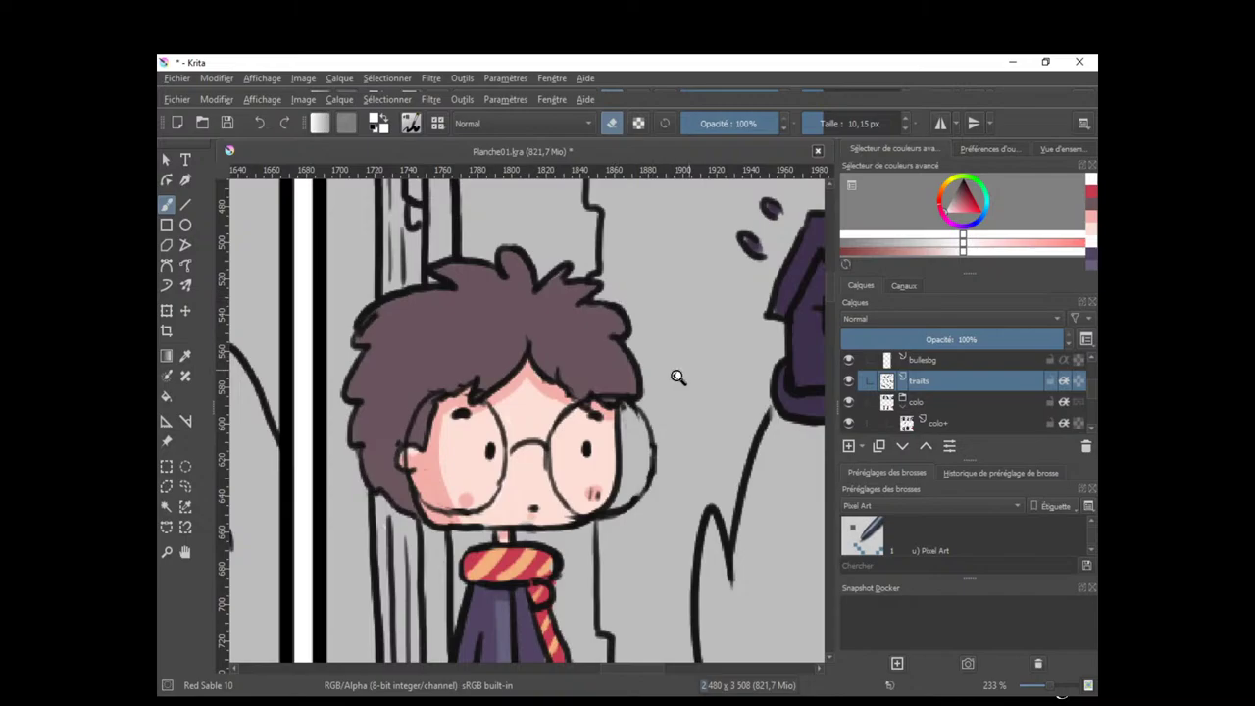
{"action": "left_click_drag", "start_coordinate": [678, 375], "coordinate": [676, 624]}
{"action": "key", "text": "ctrl+s"}
Select the first-panel boy's colouring on colo+ with a freehand outline and copy it to a new layer.
{"action": "left_click_drag", "start_coordinate": [592, 437], "coordinate": [550, 627]}
{"action": "left_click_drag", "start_coordinate": [441, 542], "coordinate": [604, 529]}
{"action": "scroll", "coordinate": [578, 535], "scroll_direction": "up", "scroll_amount": 1}
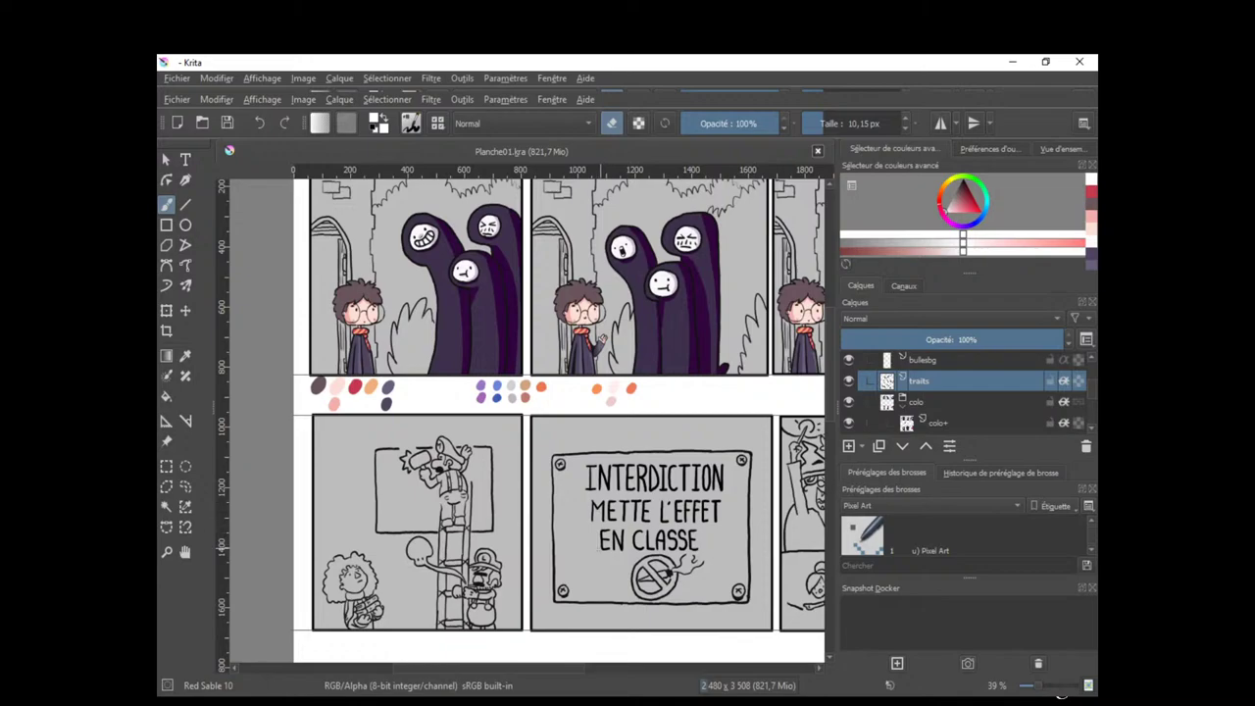
{"action": "scroll", "coordinate": [591, 564], "scroll_direction": "down", "scroll_amount": 5}
{"action": "scroll", "coordinate": [516, 453], "scroll_direction": "up", "scroll_amount": 1}
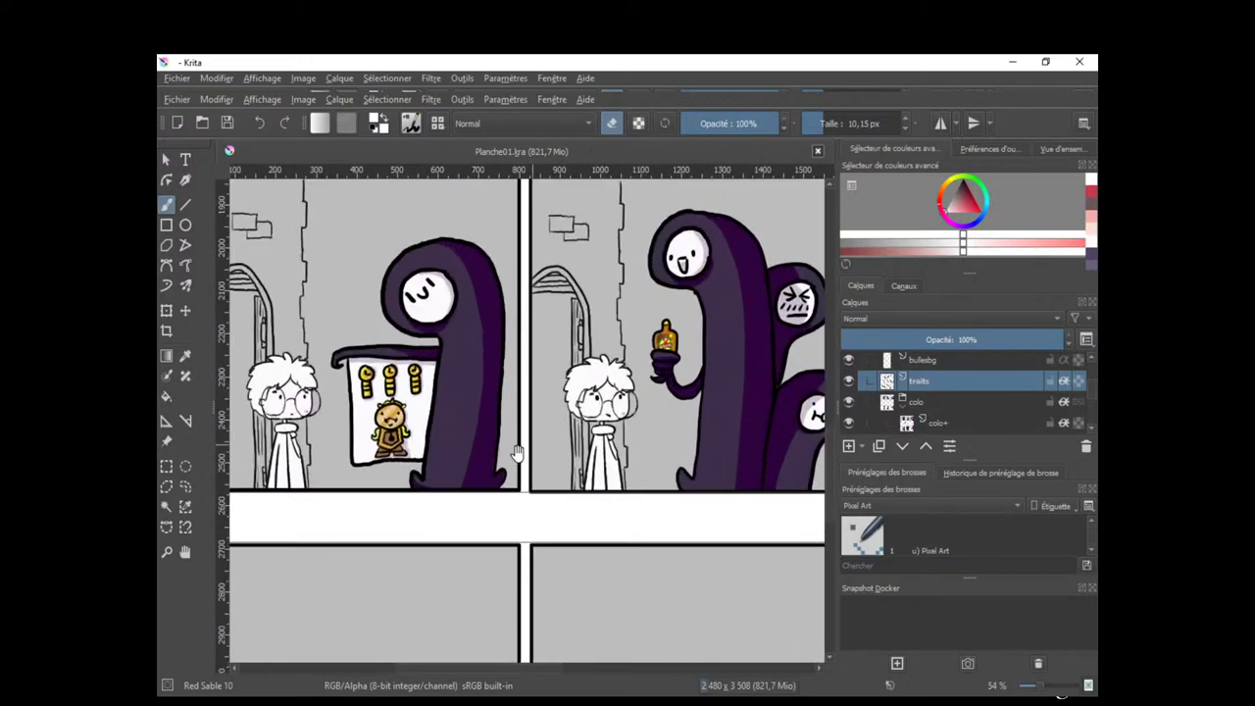
{"action": "left_click_drag", "start_coordinate": [516, 453], "coordinate": [521, 510]}
{"action": "left_click_drag", "start_coordinate": [574, 412], "coordinate": [560, 627]}
{"action": "left_click_drag", "start_coordinate": [533, 483], "coordinate": [547, 583]}
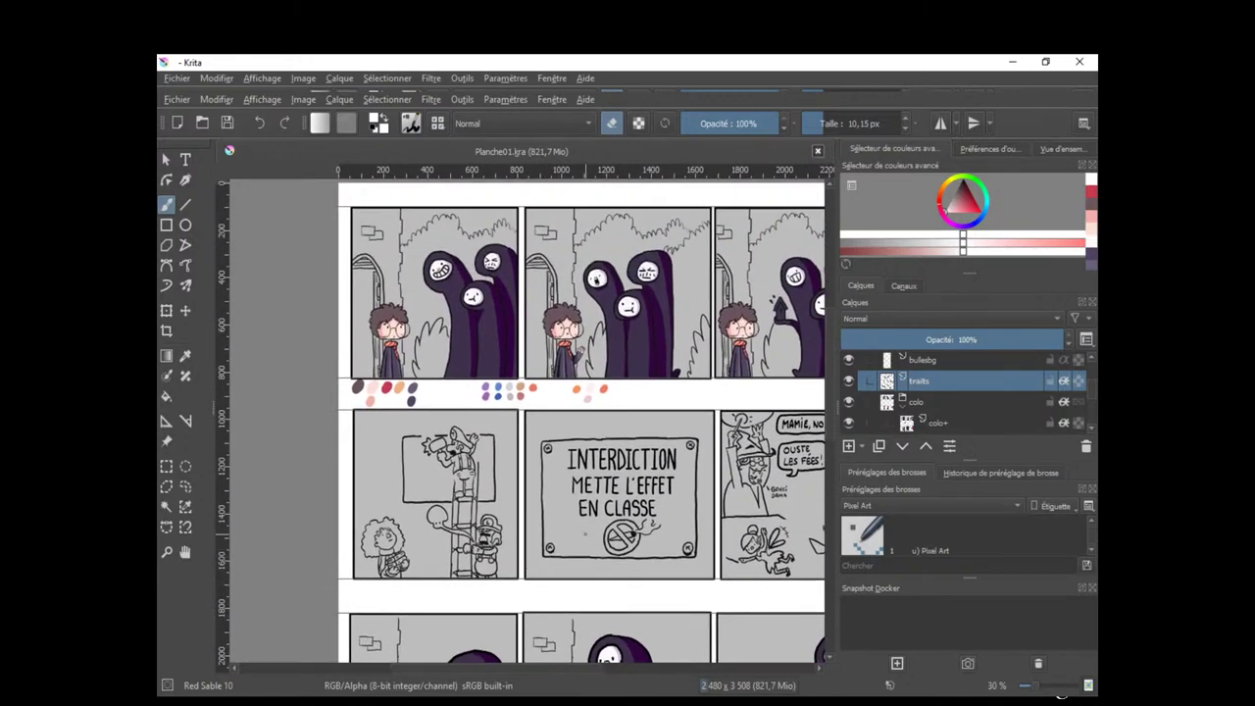
{"action": "left_click", "coordinate": [939, 424]}
{"action": "left_click", "coordinate": [184, 486]}
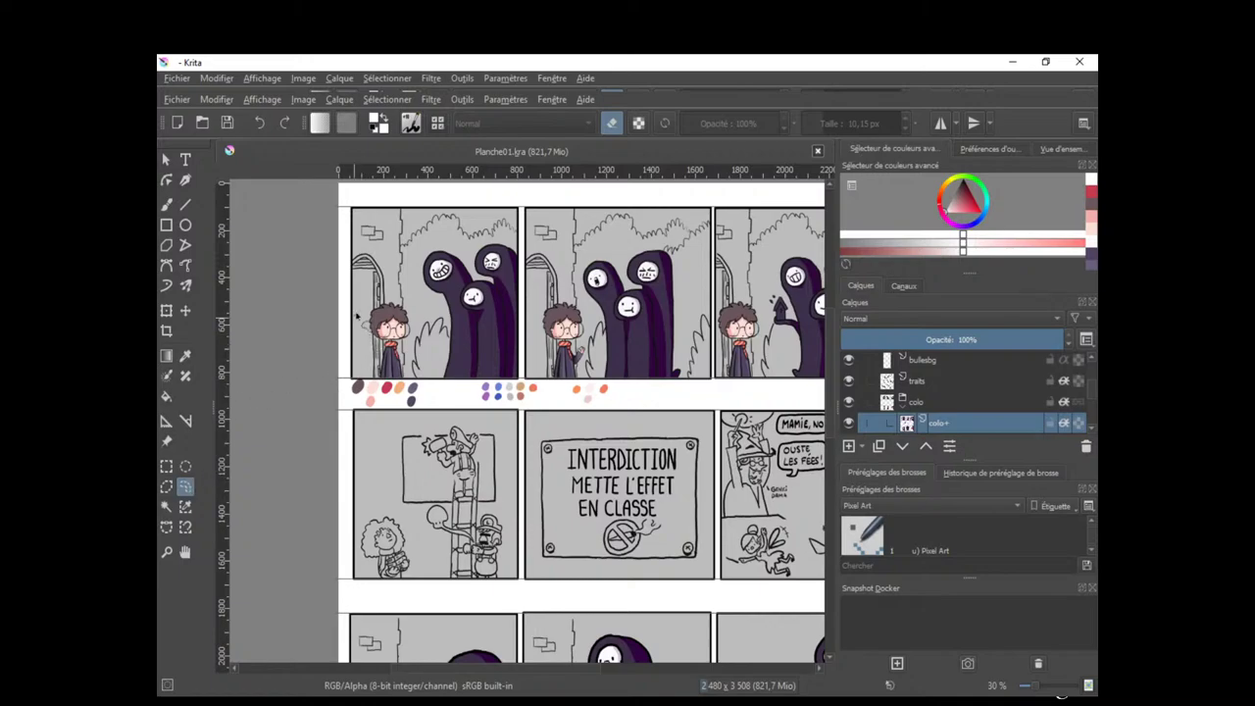
{"action": "mouse_move", "coordinate": [417, 350]}
{"action": "left_mouse_down"}
{"action": "mouse_move", "coordinate": [369, 391]}
{"action": "mouse_move", "coordinate": [353, 322]}
{"action": "mouse_move", "coordinate": [390, 379]}
{"action": "mouse_move", "coordinate": [401, 646]}
{"action": "left_mouse_up"}
{"action": "key", "text": "ctrl+c"}
{"action": "key", "text": "ctrl+v"}
Move the copied colouring onto the boy in the third row's first panel and merge its layer into colo+.
{"action": "key", "text": "t"}
{"action": "left_click_drag", "start_coordinate": [457, 582], "coordinate": [473, 307]}
{"action": "key", "text": "t"}
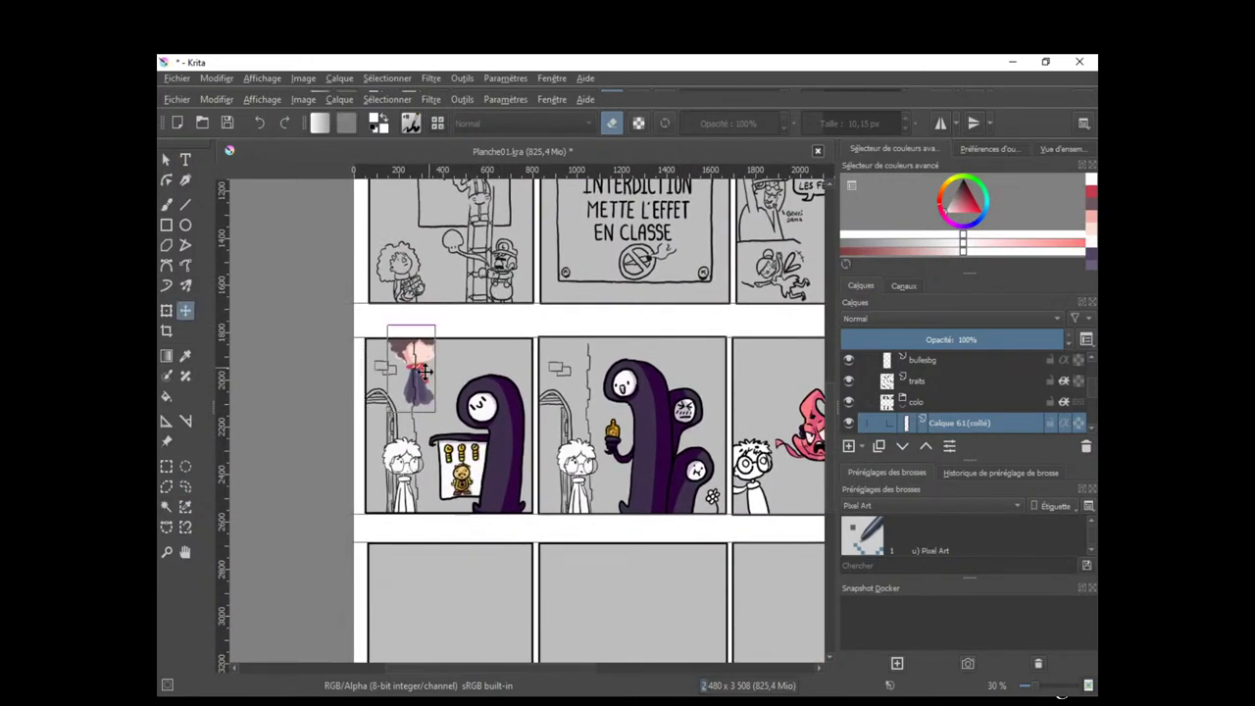
{"action": "left_click_drag", "start_coordinate": [424, 371], "coordinate": [538, 497]}
{"action": "key", "text": "Return"}
{"action": "scroll", "coordinate": [537, 497], "scroll_direction": "up", "scroll_amount": 3}
{"action": "key", "text": "t"}
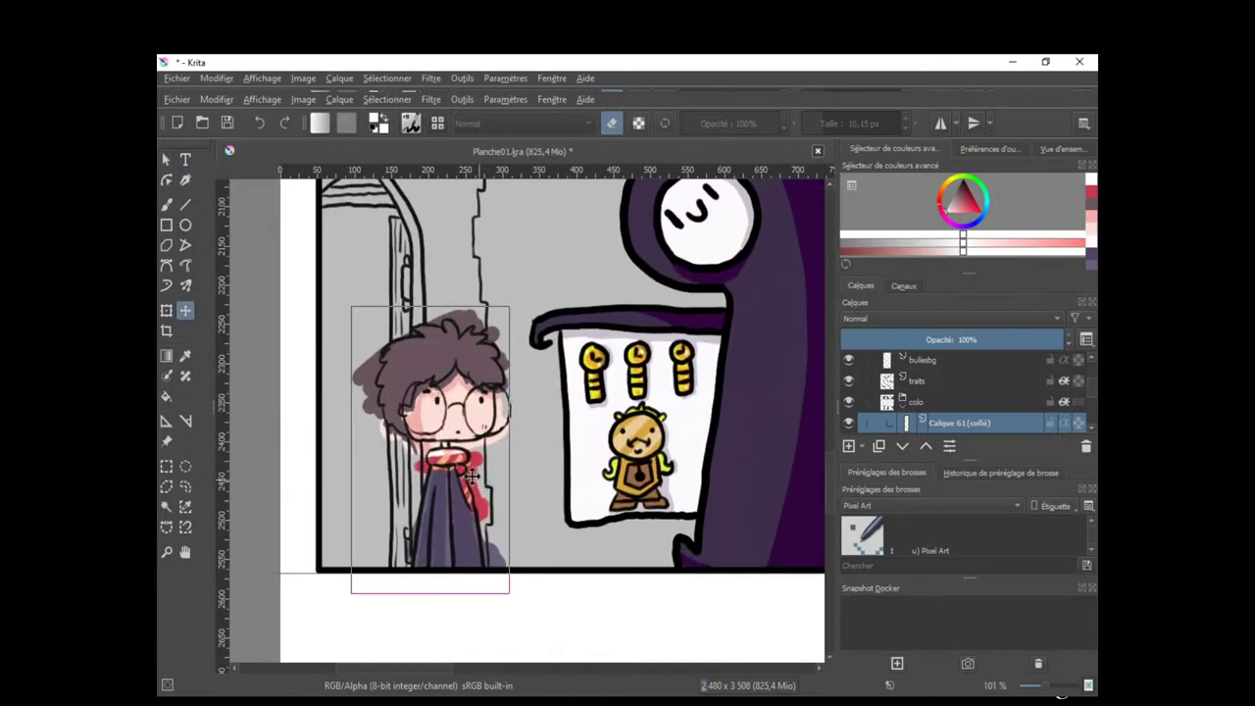
{"action": "left_click_drag", "start_coordinate": [472, 471], "coordinate": [474, 470]}
{"action": "key", "text": "Return"}
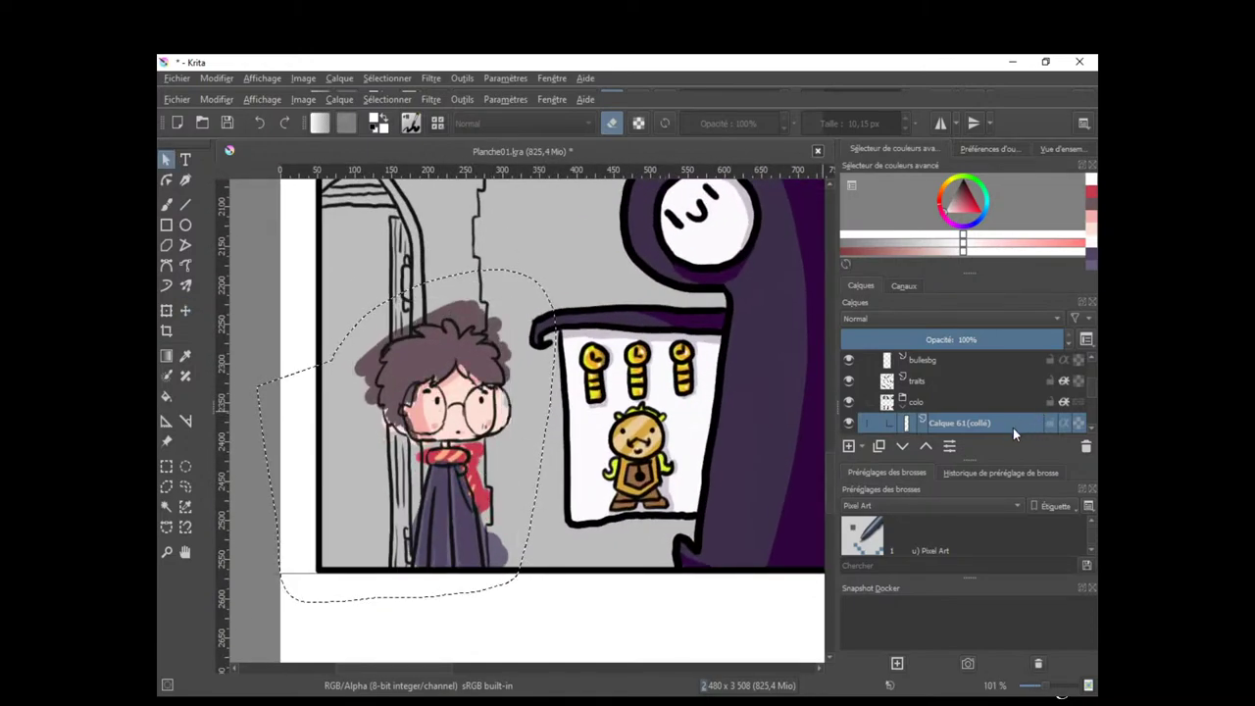
{"action": "key", "text": "ctrl+e"}
Nudge the selected colouring on colo+ so the hair, scarf and cloak fit the third-row boy's line art.
{"action": "scroll", "coordinate": [456, 422], "scroll_direction": "up", "scroll_amount": 1}
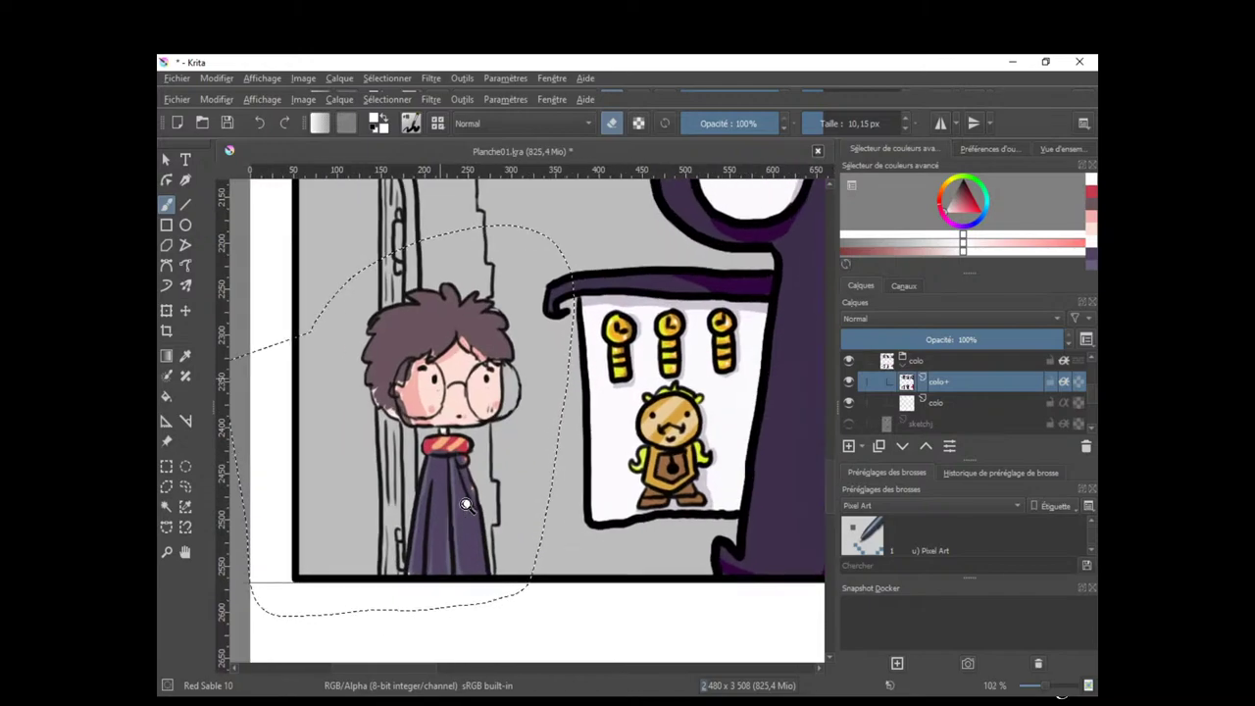
{"action": "key", "text": "t"}
{"action": "key", "text": "b"}
{"action": "left_click_drag", "start_coordinate": [486, 459], "coordinate": [478, 474]}
{"action": "key", "text": "t"}
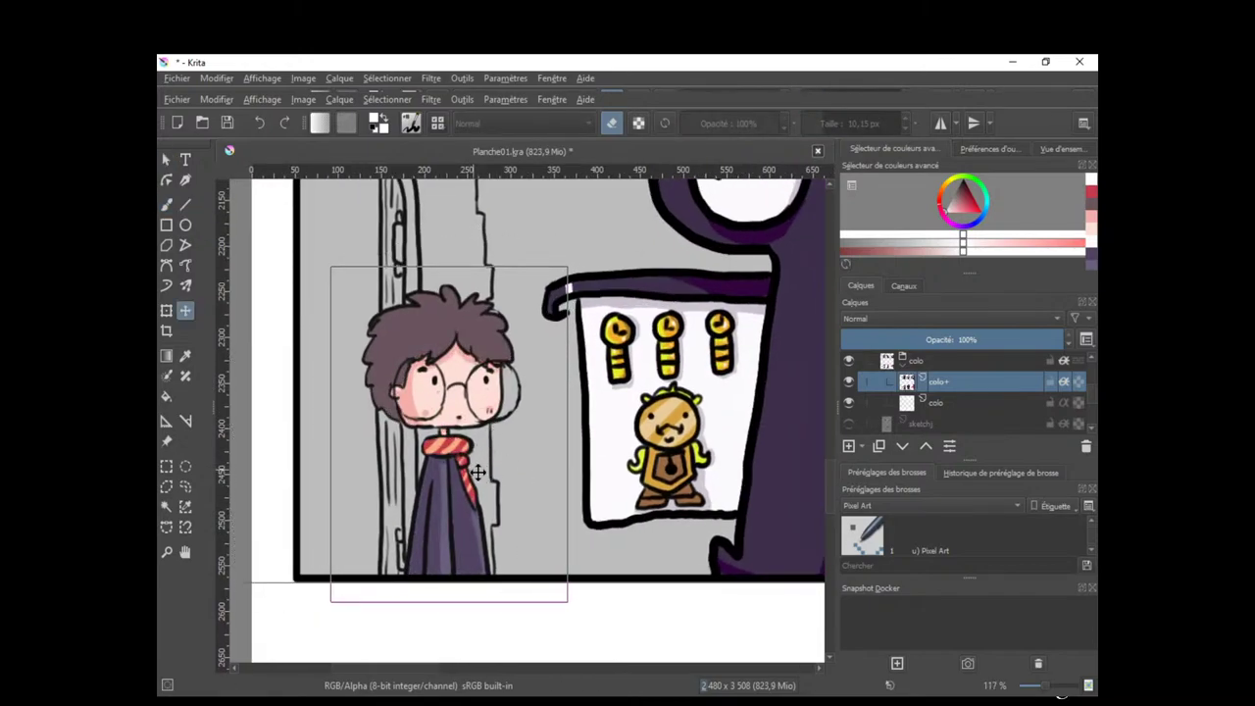
Touch up the boy's neck with the sampled skin pink and the hair above his glasses with the sampled hair brown.
{"action": "scroll", "coordinate": [525, 430], "scroll_direction": "up", "scroll_amount": 2}
{"action": "key", "text": "b"}
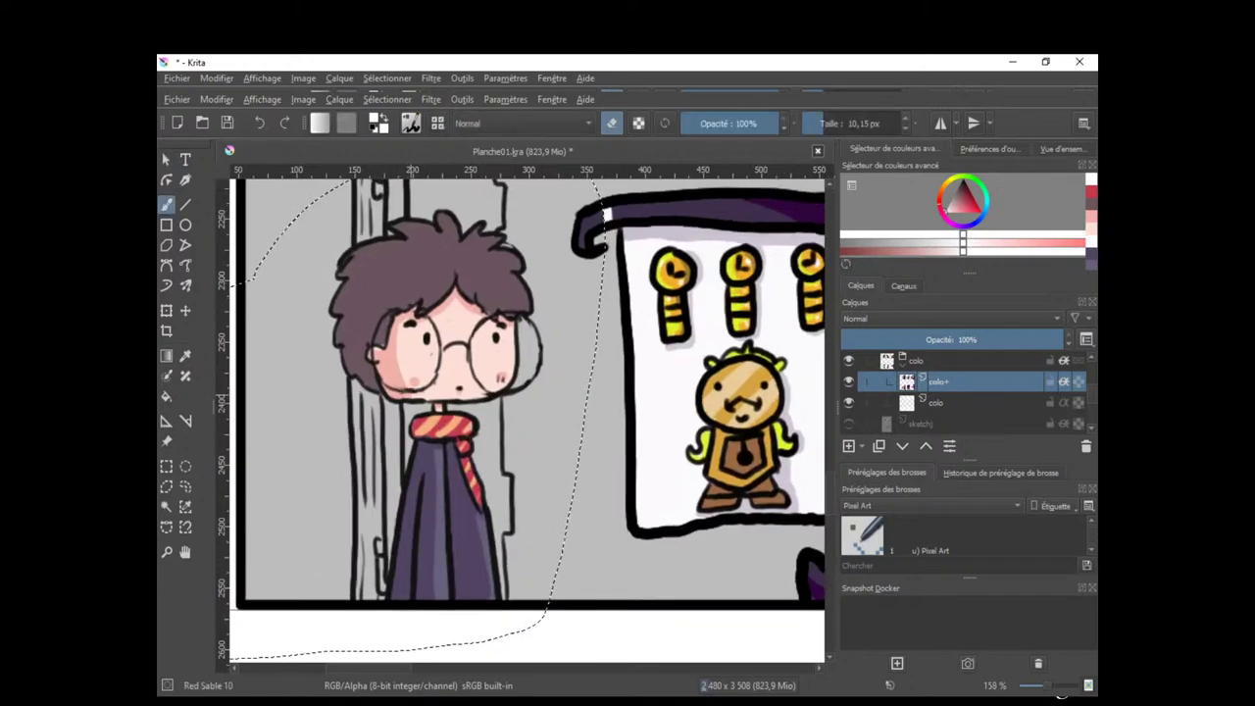
{"action": "left_click", "coordinate": [397, 381], "text": "ctrl"}
{"action": "left_click_drag", "start_coordinate": [442, 412], "coordinate": [439, 408]}
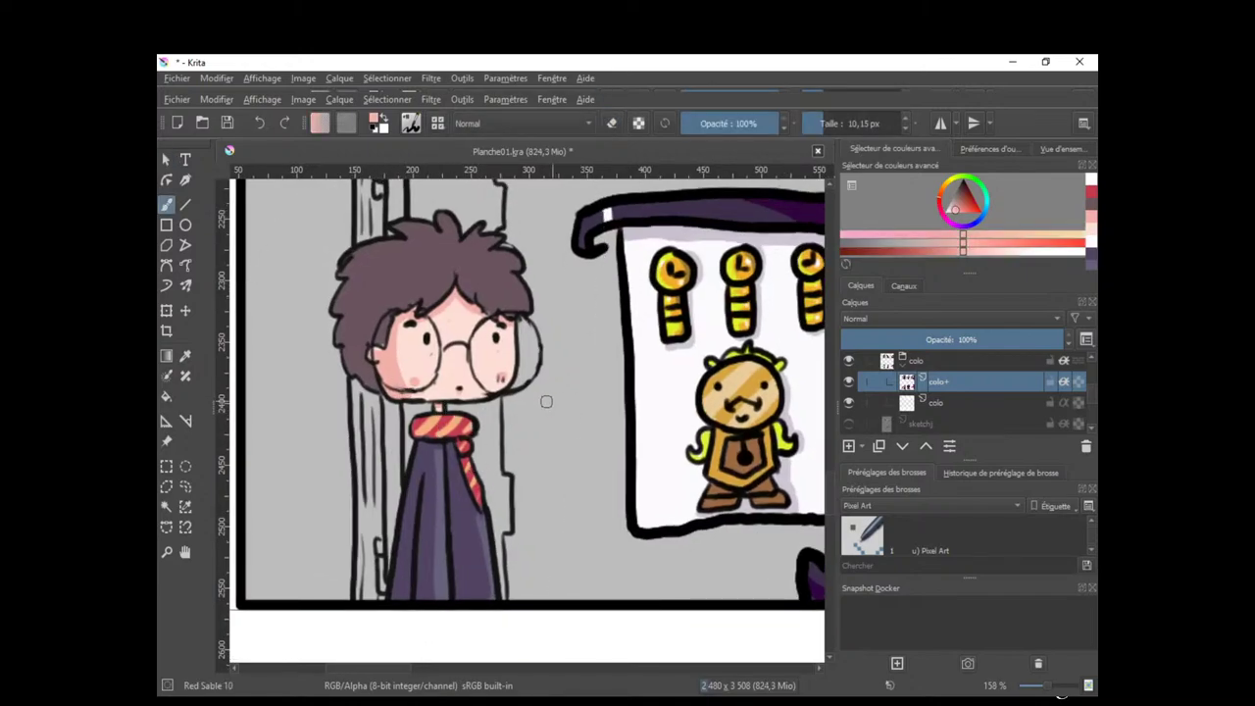
{"action": "scroll", "coordinate": [525, 404], "scroll_direction": "up", "scroll_amount": 1}
{"action": "left_click", "coordinate": [500, 310], "text": "ctrl"}
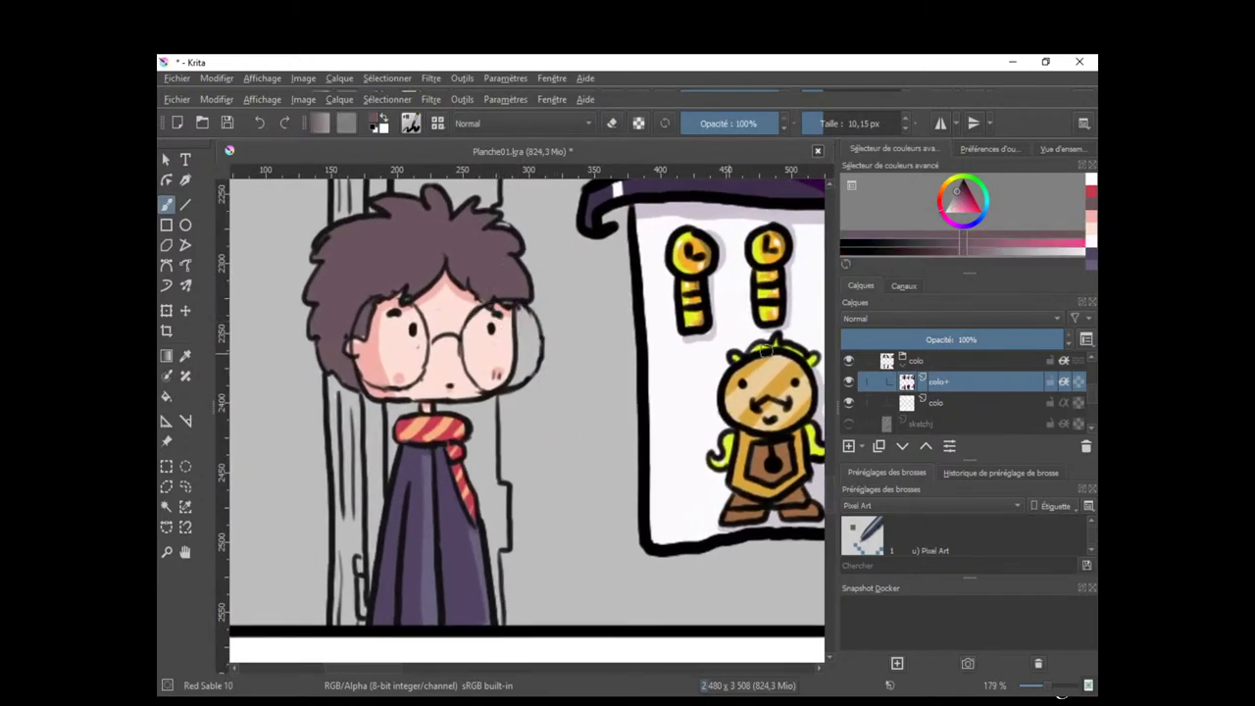
{"action": "left_click_drag", "start_coordinate": [488, 298], "coordinate": [527, 300]}
Erase the stray line beside the boy's glasses on the traits layer.
{"action": "left_click", "coordinate": [1092, 359]}
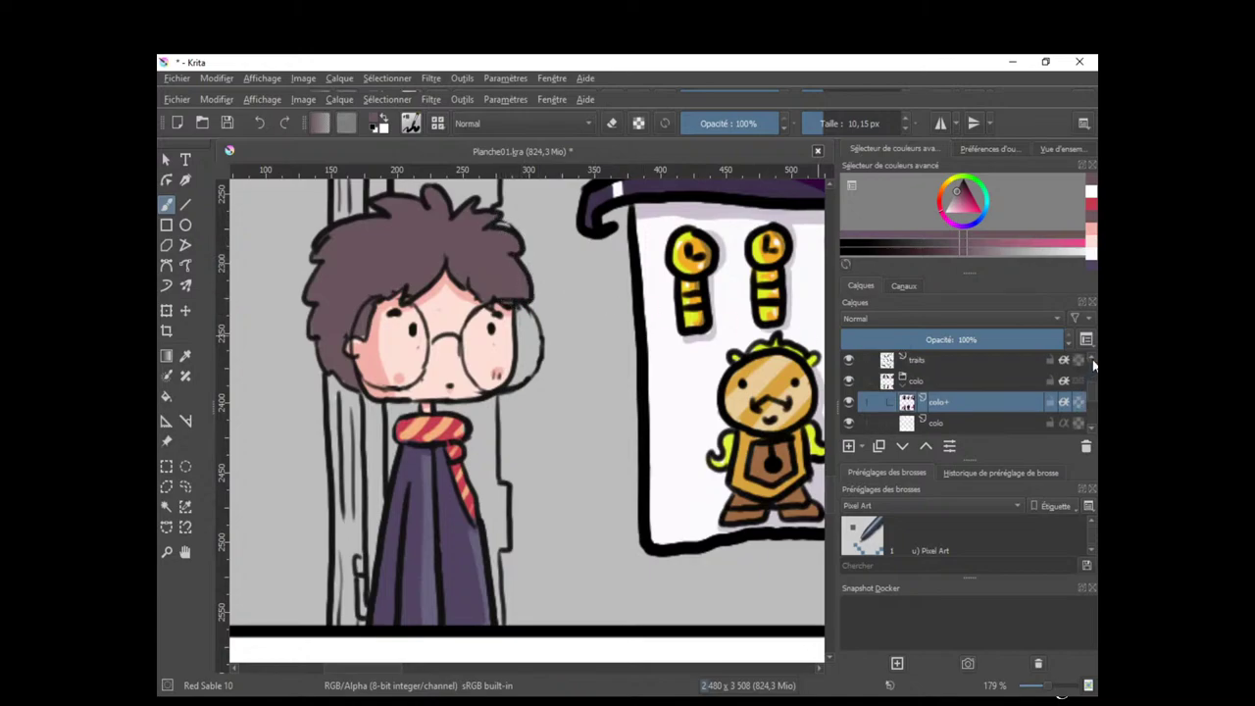
{"action": "left_click", "coordinate": [1092, 359]}
{"action": "left_click", "coordinate": [942, 379]}
{"action": "key", "text": "e"}
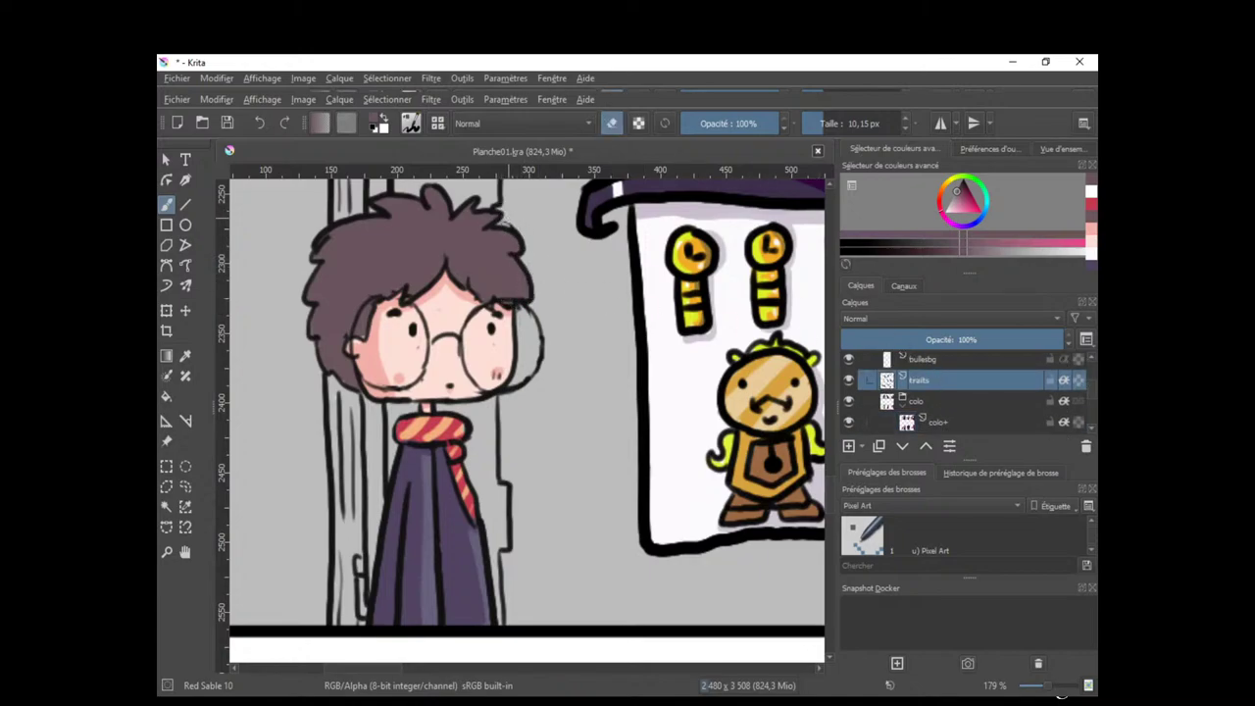
{"action": "left_click_drag", "start_coordinate": [565, 326], "coordinate": [570, 350]}
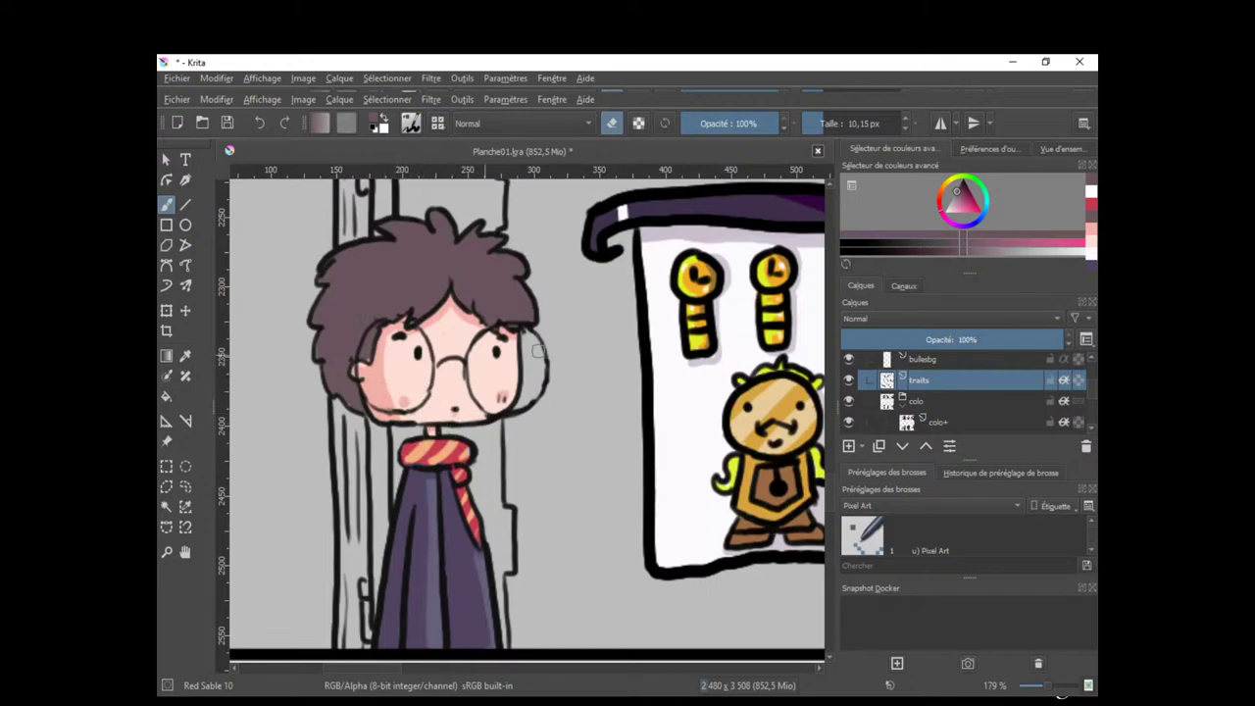
Touch up the hair colouring beside the boy's ear on the colo+ layer.
{"action": "left_click", "coordinate": [937, 420]}
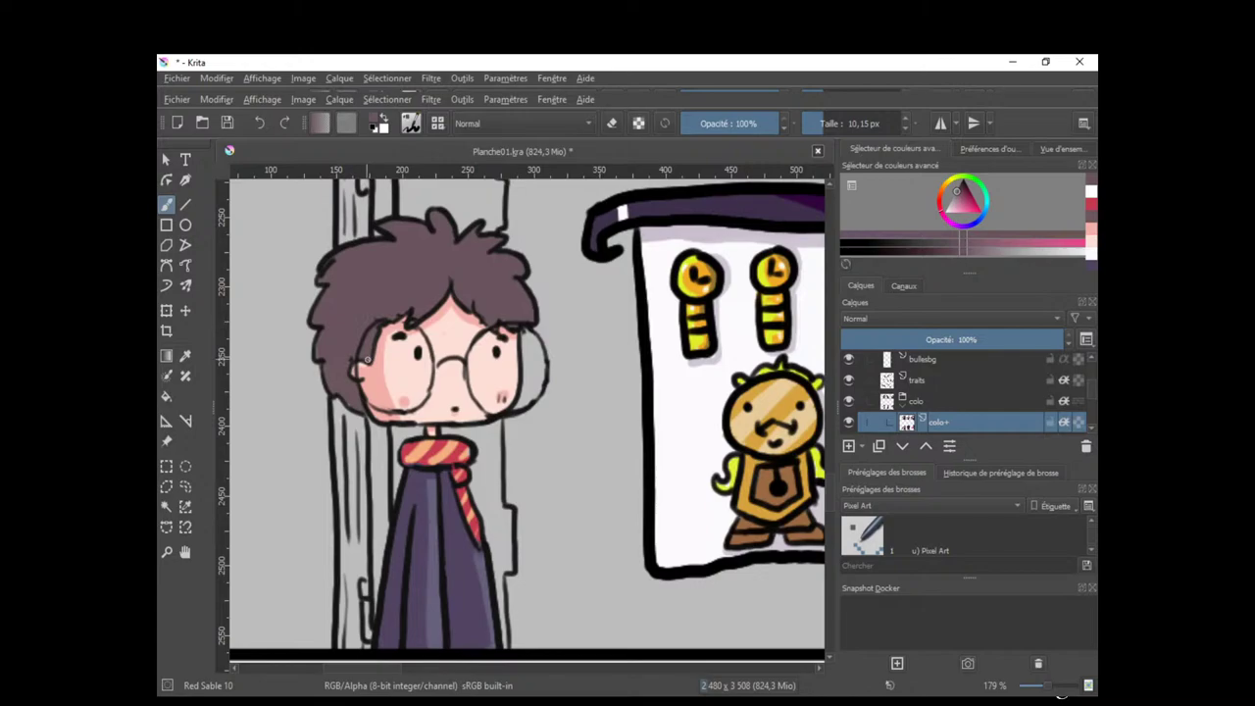
{"action": "mouse_move", "coordinate": [388, 379]}
{"action": "left_mouse_down"}
{"action": "mouse_move", "coordinate": [395, 522]}
{"action": "mouse_move", "coordinate": [419, 509]}
{"action": "left_mouse_up"}
{"action": "mouse_move", "coordinate": [684, 466]}
{"action": "left_mouse_down"}
{"action": "mouse_move", "coordinate": [441, 493]}
{"action": "mouse_move", "coordinate": [559, 495]}
{"action": "left_mouse_up"}
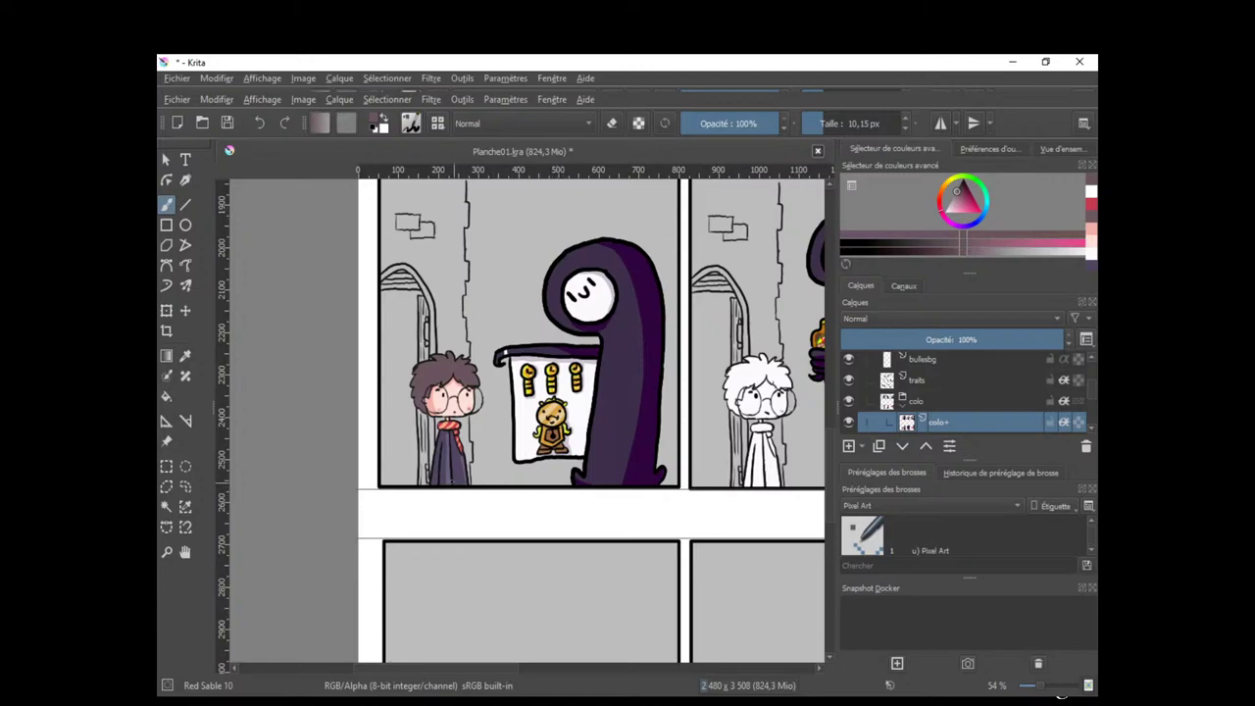
Outline the boy's eyes freehand on the traits layer, shift them slightly down, deselect and save the file.
{"action": "scroll", "coordinate": [508, 451], "scroll_direction": "up", "scroll_amount": 5}
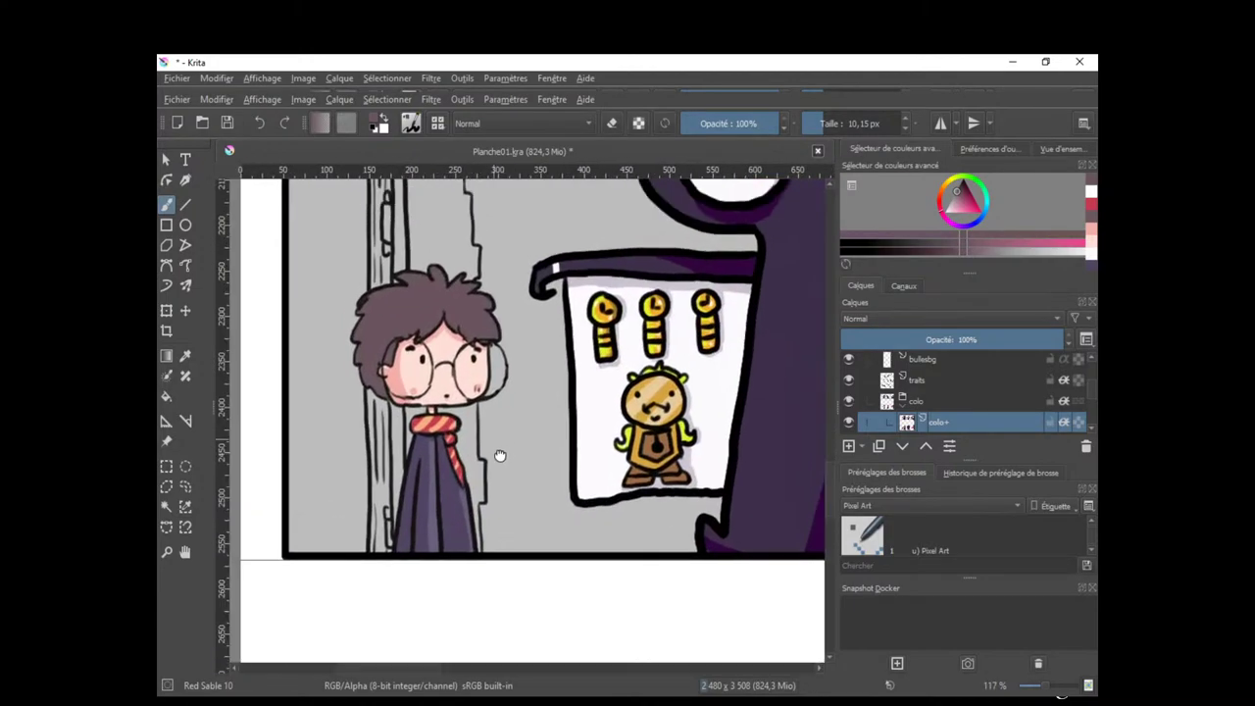
{"action": "left_click", "coordinate": [931, 380]}
{"action": "left_click", "coordinate": [185, 487]}
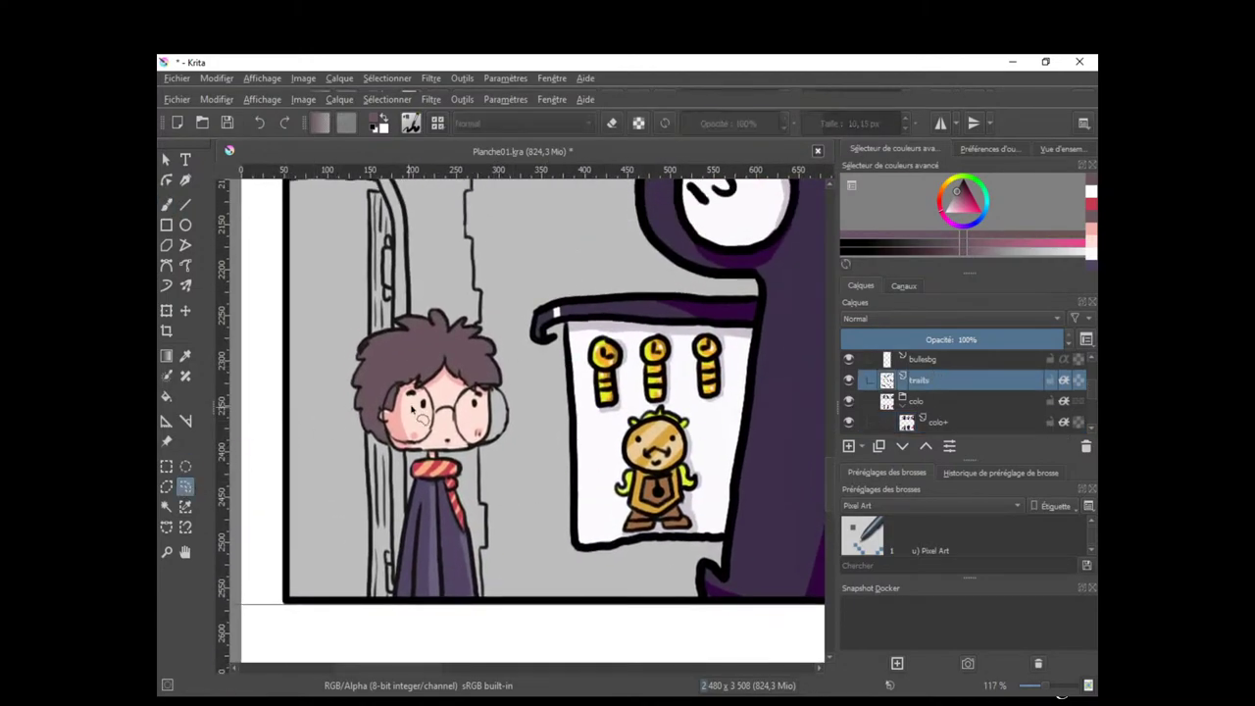
{"action": "mouse_move", "coordinate": [428, 403]}
{"action": "left_mouse_down"}
{"action": "mouse_move", "coordinate": [421, 411]}
{"action": "mouse_move", "coordinate": [481, 407]}
{"action": "mouse_move", "coordinate": [472, 413]}
{"action": "left_mouse_up"}
{"action": "key", "text": "t"}
{"action": "key", "text": "v"}
{"action": "key", "text": "t"}
{"action": "key", "text": "ctrl+shift+a"}
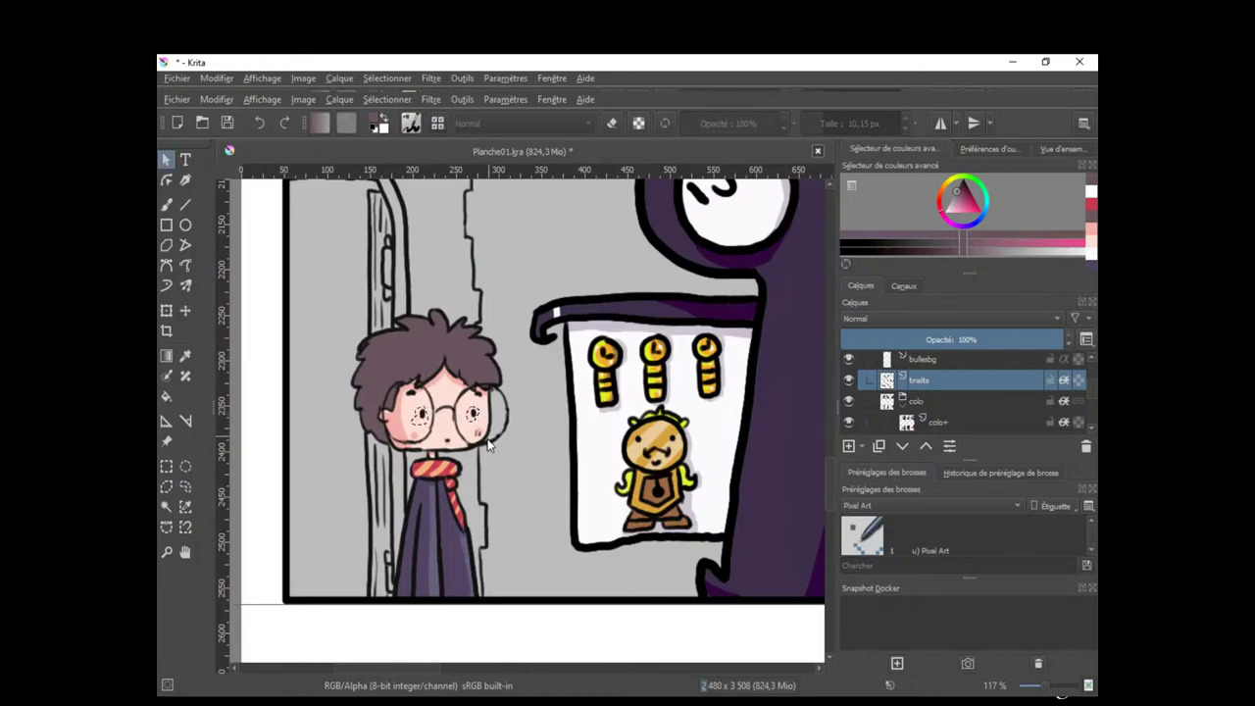
{"action": "scroll", "coordinate": [554, 448], "scroll_direction": "down", "scroll_amount": 2}
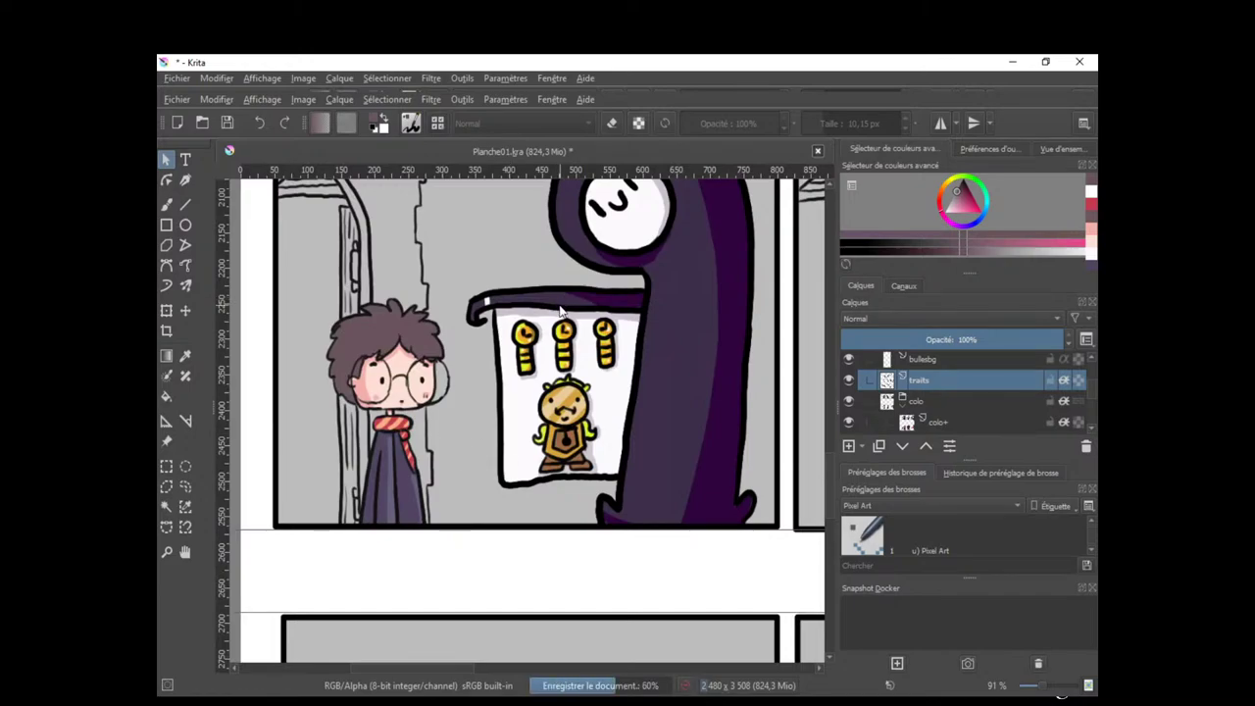
Fill the white gap in the arm of the monster holding the poster on colo+ with its sampled dark purple.
{"action": "key", "text": "b"}
{"action": "left_click", "coordinate": [912, 422]}
{"action": "left_click", "coordinate": [849, 401]}
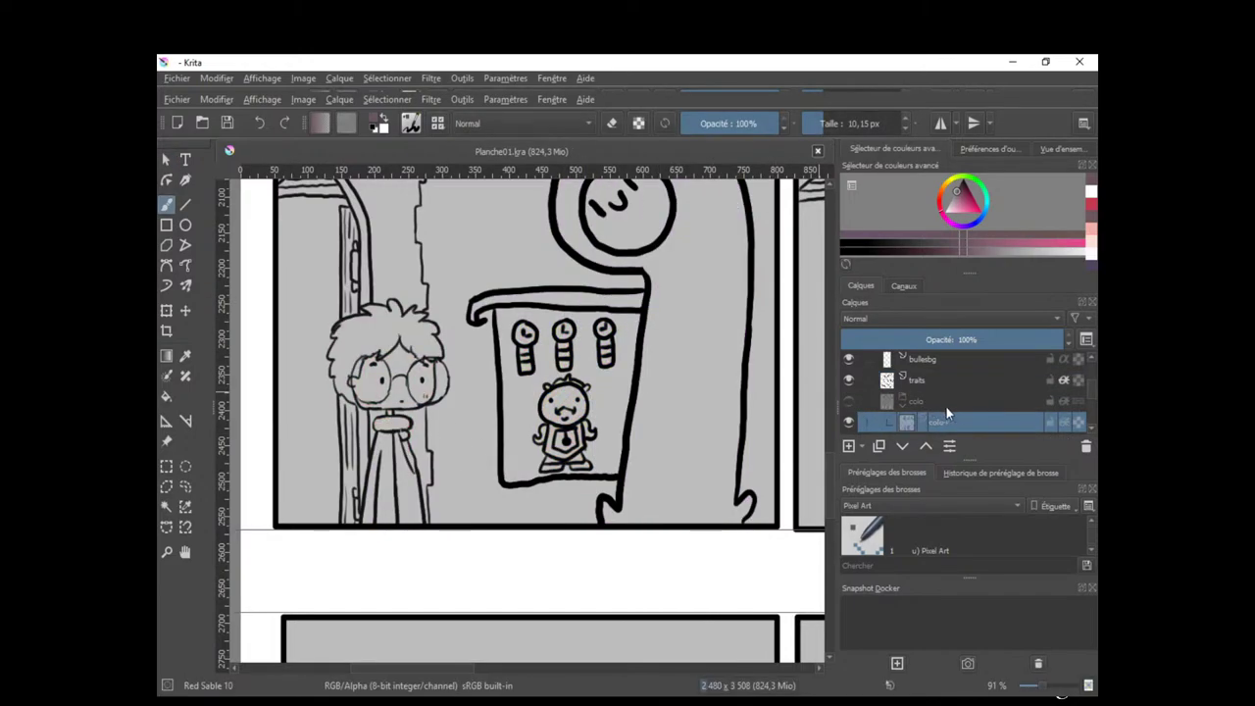
{"action": "left_click", "coordinate": [849, 401]}
{"action": "left_click", "coordinate": [847, 423]}
{"action": "left_click", "coordinate": [847, 423]}
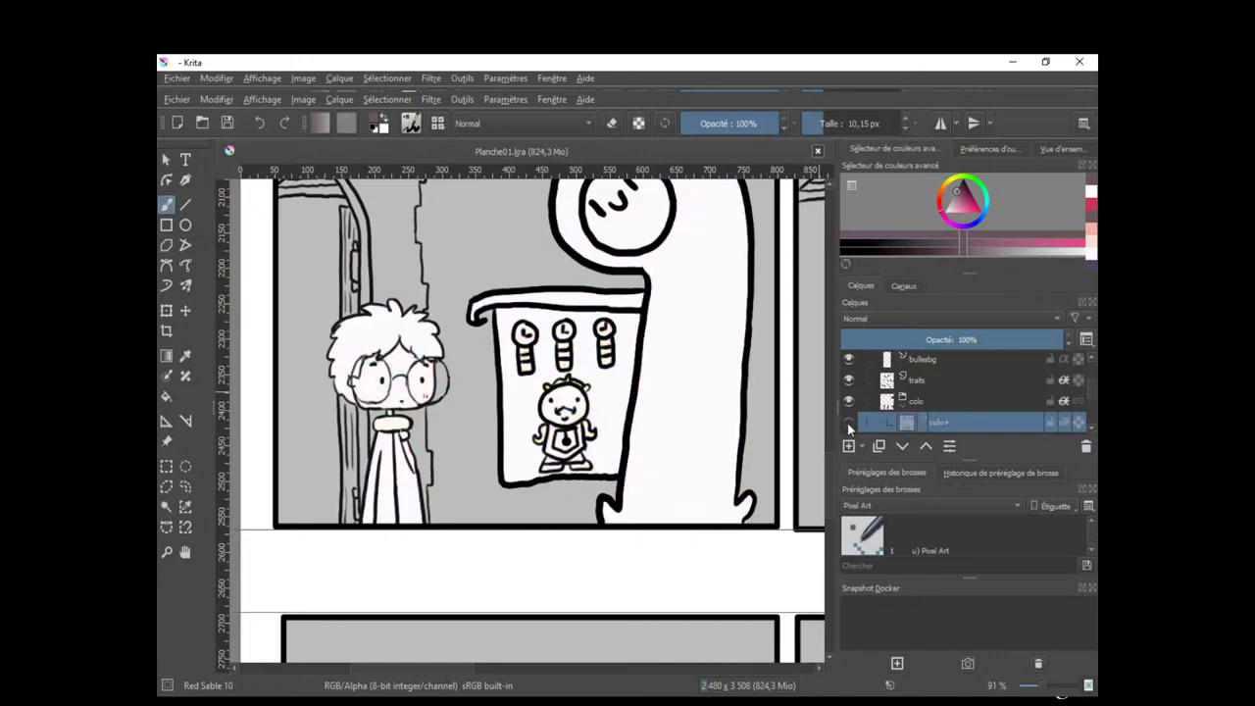
{"action": "left_click", "coordinate": [847, 423]}
{"action": "left_click", "coordinate": [527, 291], "text": "ctrl"}
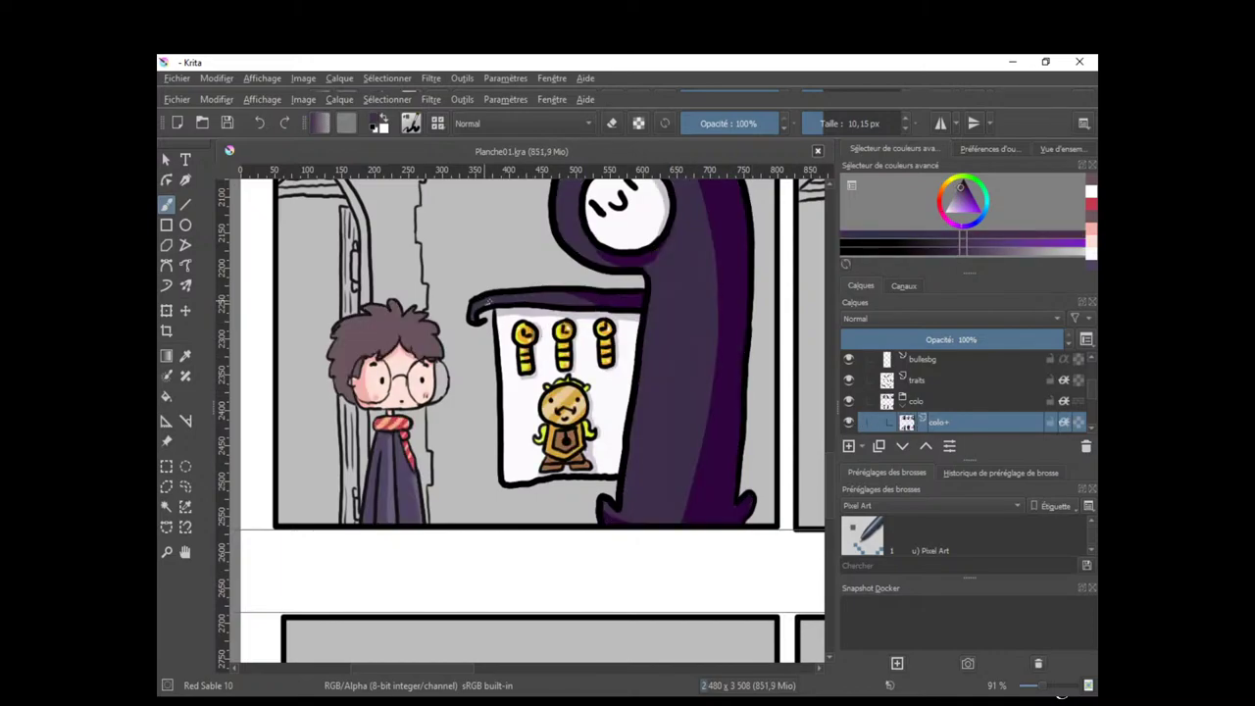
{"action": "left_click", "coordinate": [489, 302]}
{"action": "mouse_move", "coordinate": [694, 409]}
{"action": "left_mouse_down"}
{"action": "mouse_move", "coordinate": [711, 476]}
{"action": "mouse_move", "coordinate": [635, 461]}
{"action": "left_mouse_up"}
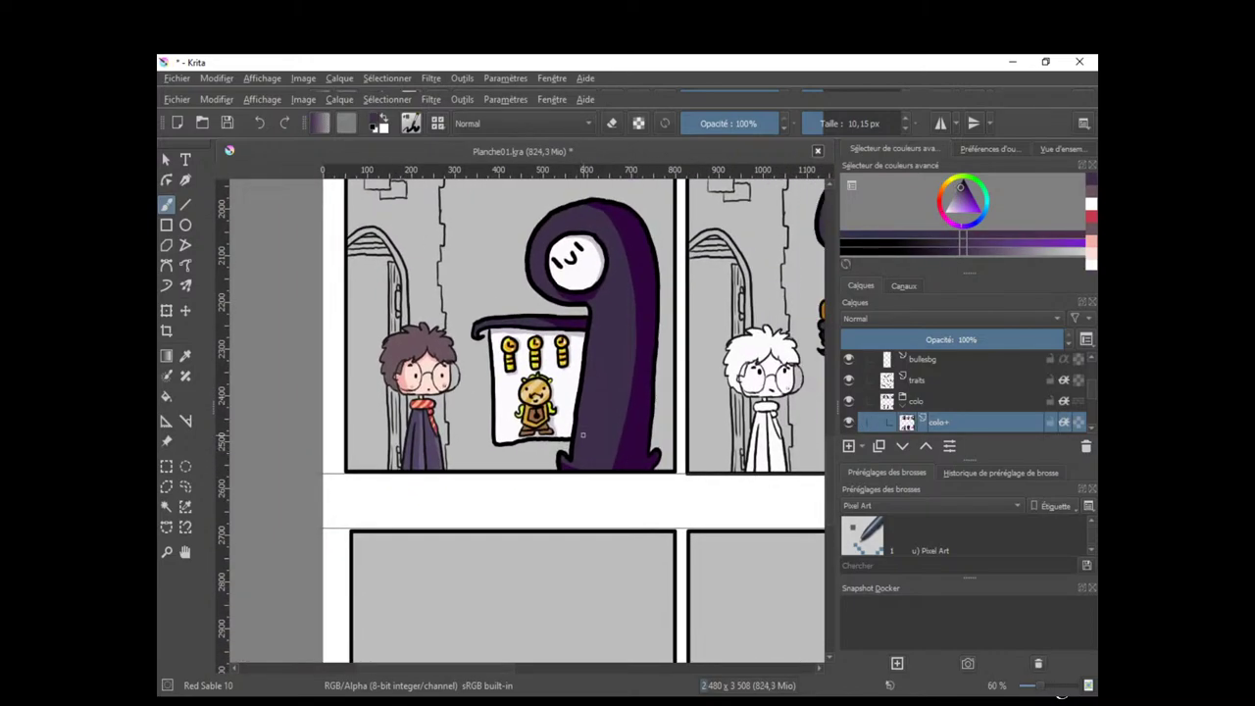
{"action": "scroll", "coordinate": [573, 451], "scroll_direction": "up", "scroll_amount": 3}
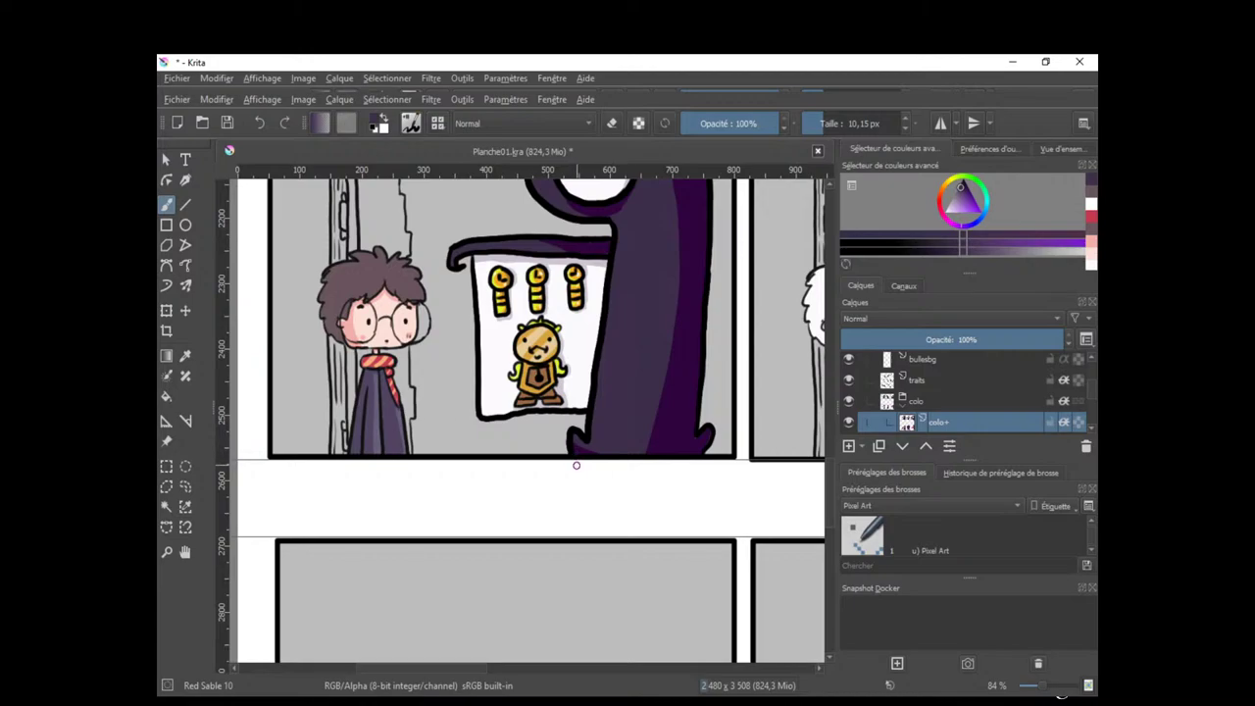
{"action": "scroll", "coordinate": [576, 463], "scroll_direction": "down", "scroll_amount": 4}
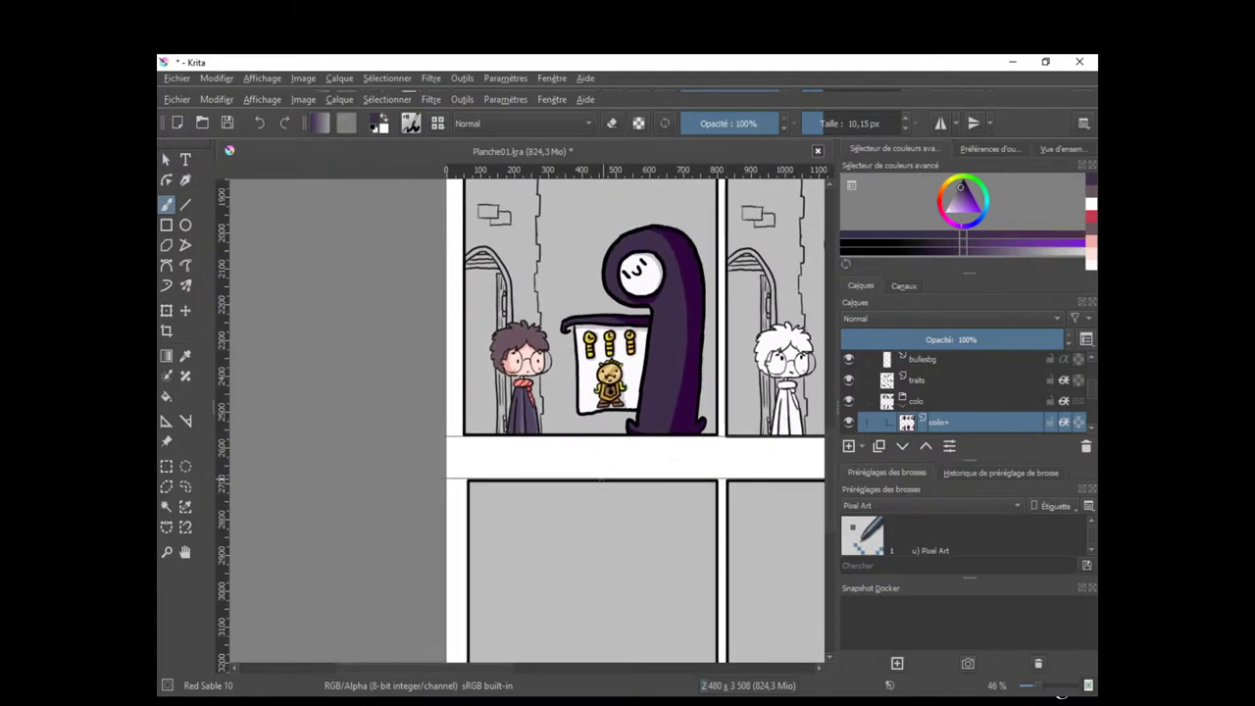
{"action": "scroll", "coordinate": [578, 484], "scroll_direction": "up", "scroll_amount": 3}
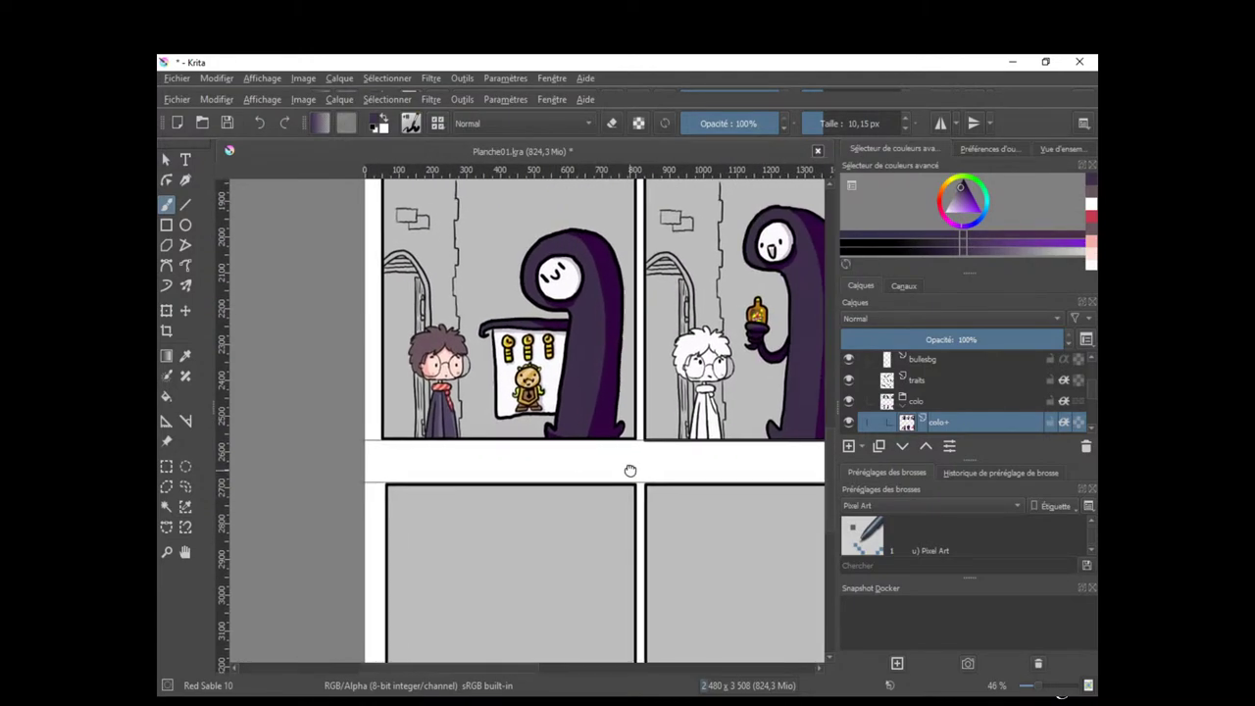
{"action": "left_click_drag", "start_coordinate": [601, 473], "coordinate": [604, 472]}
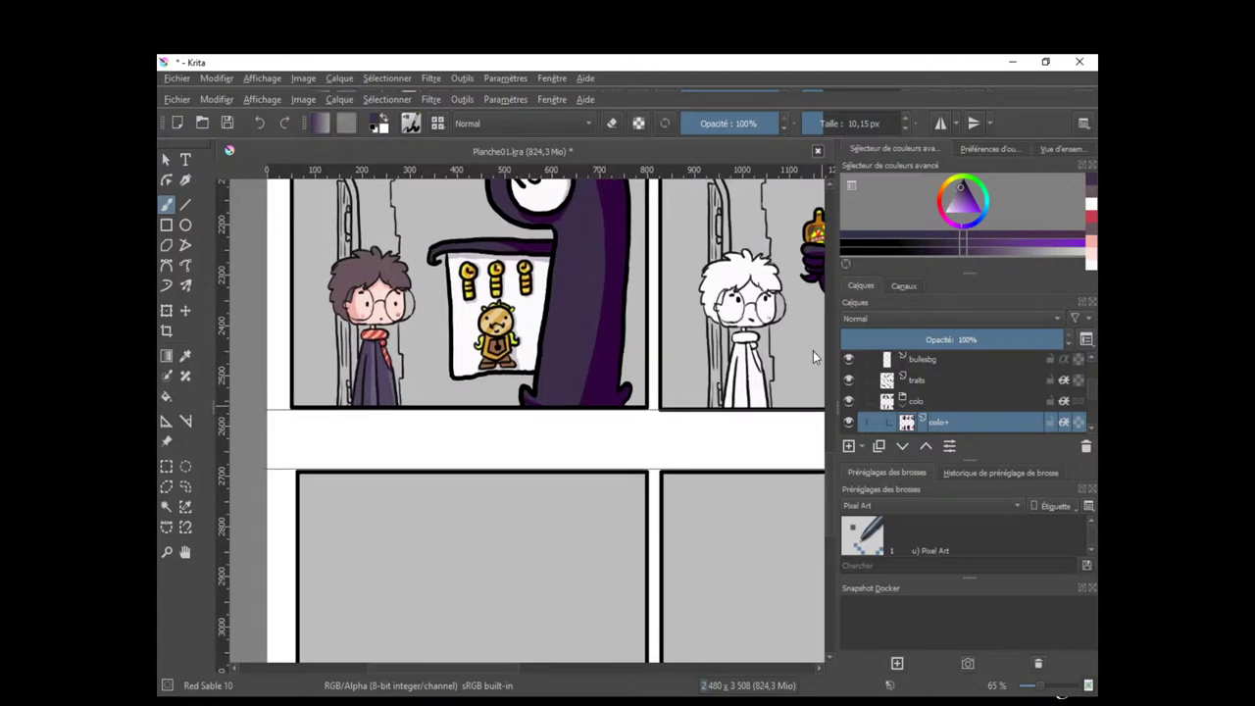
{"action": "left_click", "coordinate": [186, 486]}
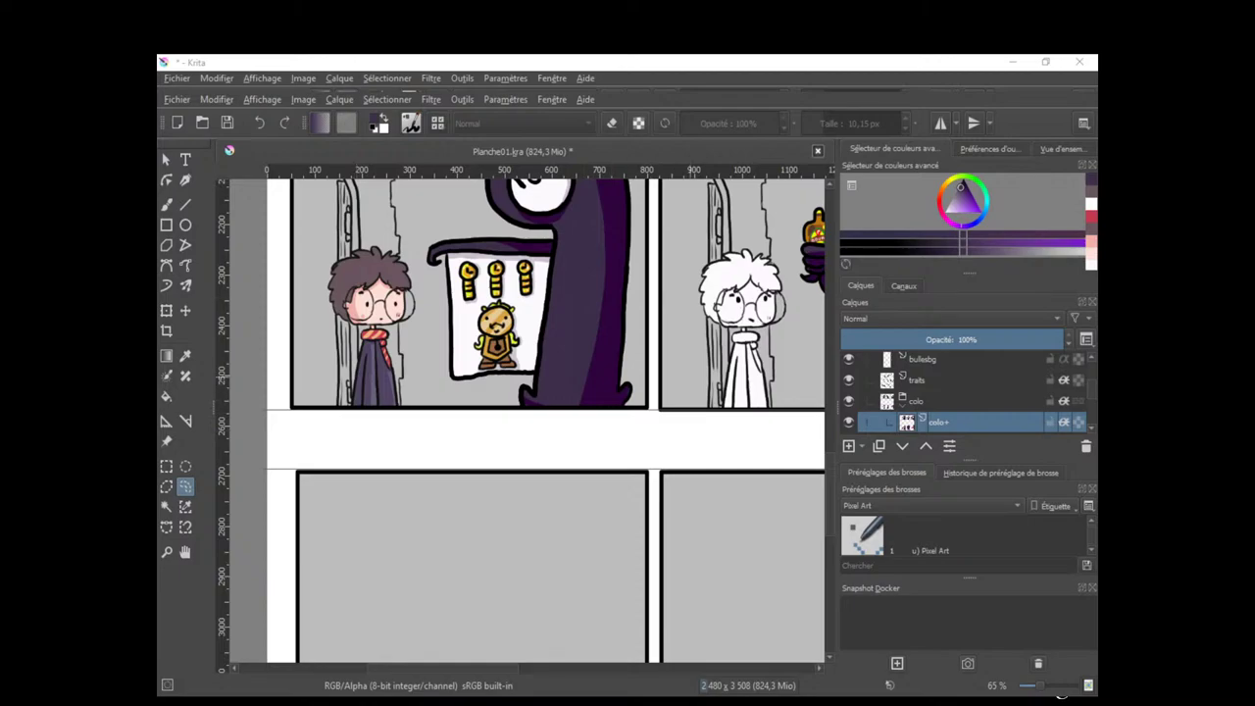
{"action": "left_click_drag", "start_coordinate": [752, 353], "coordinate": [633, 438]}
{"action": "left_click_drag", "start_coordinate": [740, 393], "coordinate": [688, 423]}
{"action": "left_click_drag", "start_coordinate": [687, 423], "coordinate": [671, 443]}
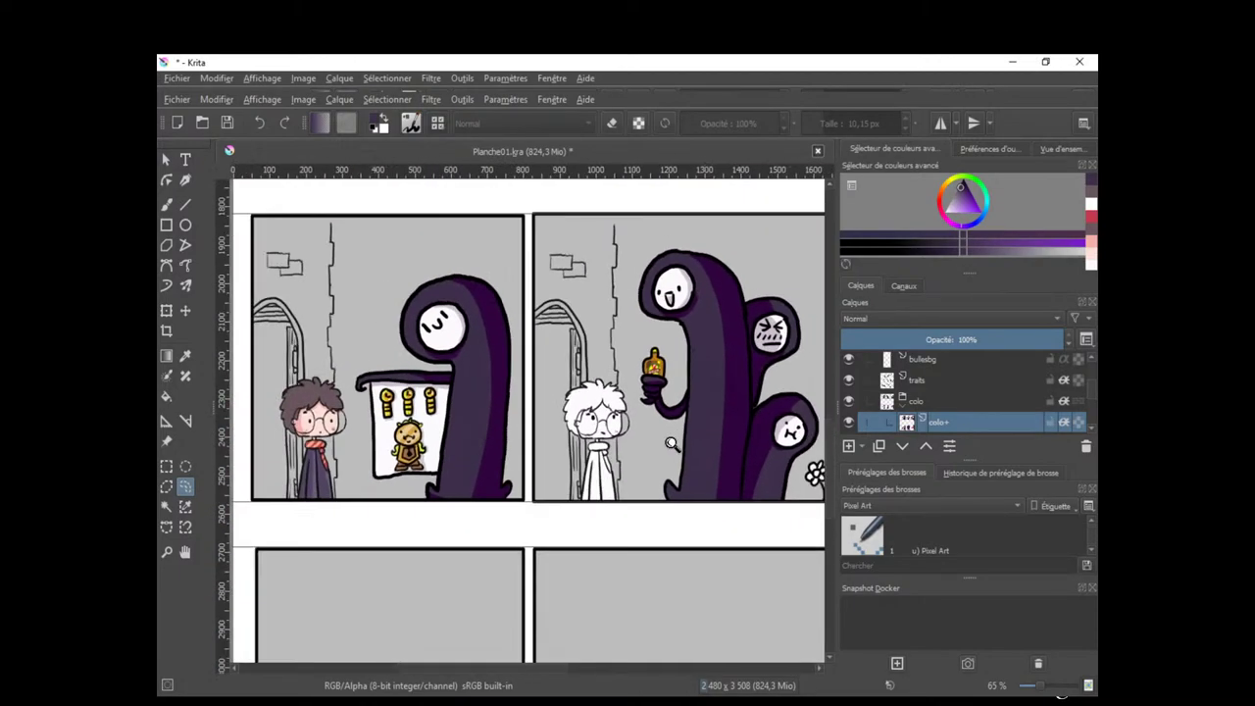
{"action": "scroll", "coordinate": [672, 444], "scroll_direction": "down", "scroll_amount": 2}
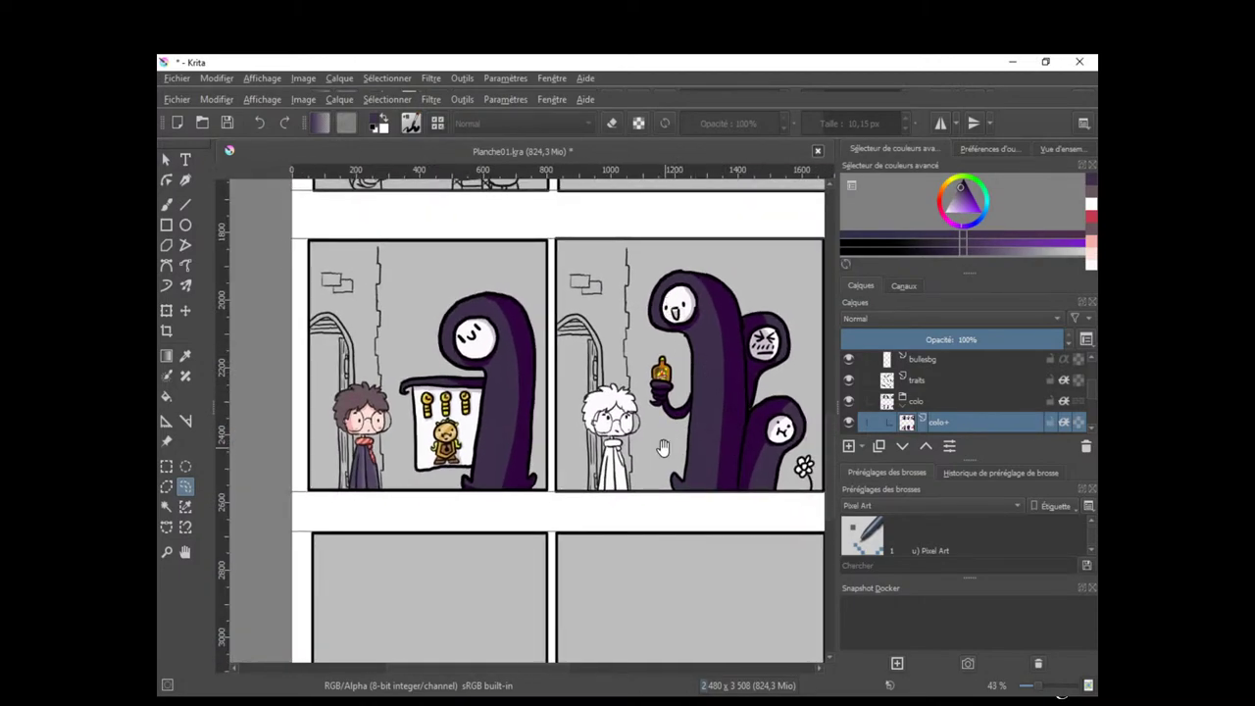
{"action": "scroll", "coordinate": [661, 444], "scroll_direction": "up", "scroll_amount": 2}
Make traits the active layer and reduce the brush size to 7.67 px for drawing in the third row's second panel.
{"action": "left_click", "coordinate": [949, 384]}
{"action": "scroll", "coordinate": [721, 488], "scroll_direction": "up", "scroll_amount": 4}
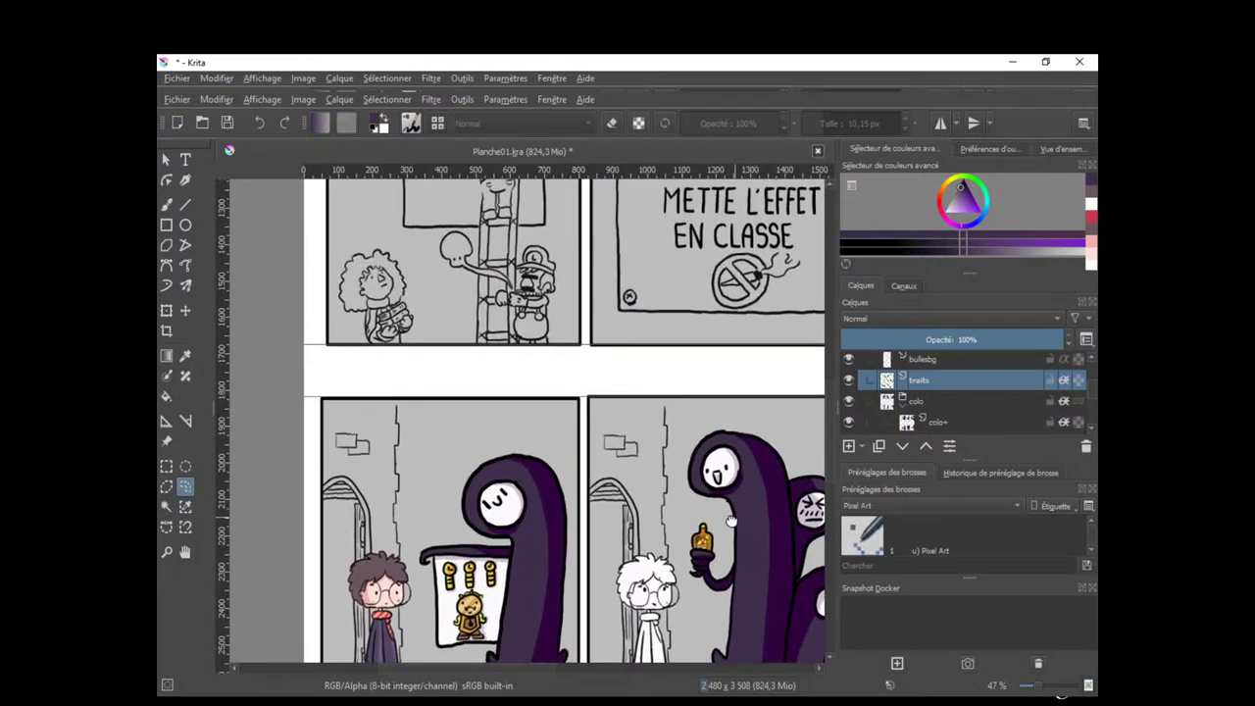
{"action": "left_click_drag", "start_coordinate": [723, 488], "coordinate": [686, 363]}
{"action": "left_click_drag", "start_coordinate": [729, 456], "coordinate": [725, 485]}
{"action": "left_click_drag", "start_coordinate": [638, 471], "coordinate": [656, 537]}
{"action": "scroll", "coordinate": [633, 412], "scroll_direction": "up", "scroll_amount": 4}
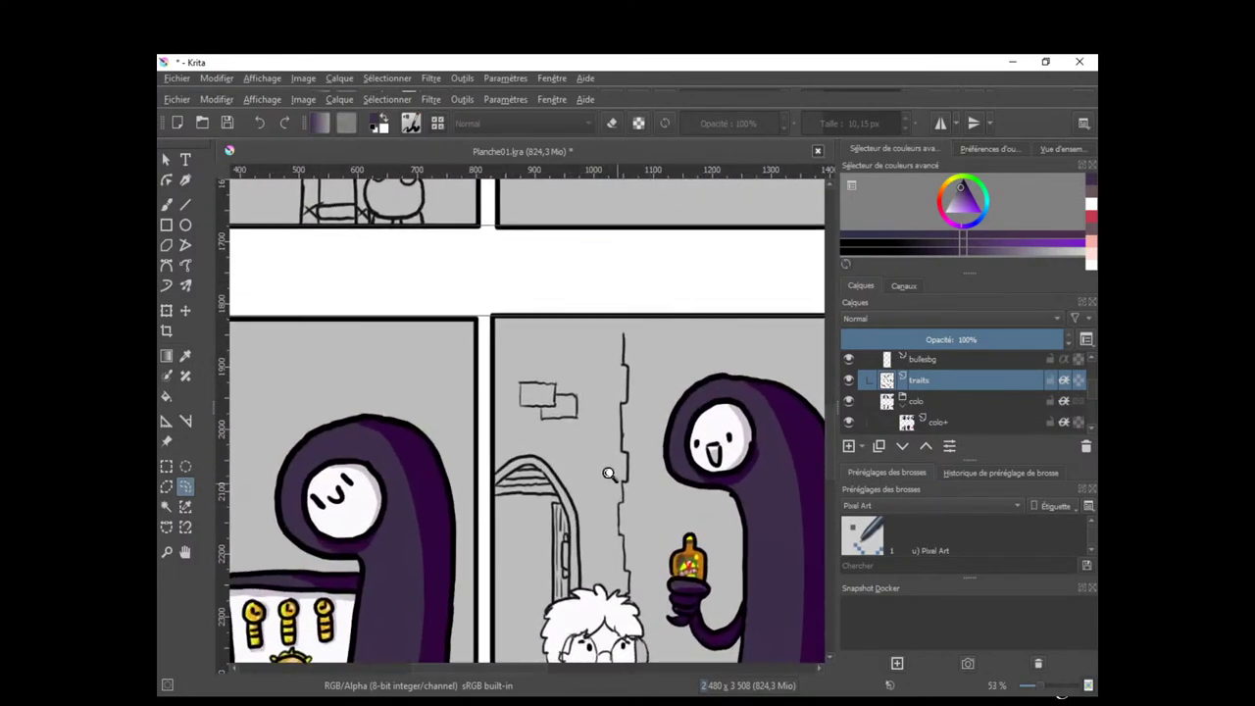
{"action": "left_click_drag", "start_coordinate": [645, 428], "coordinate": [655, 493]}
{"action": "key", "text": "b"}
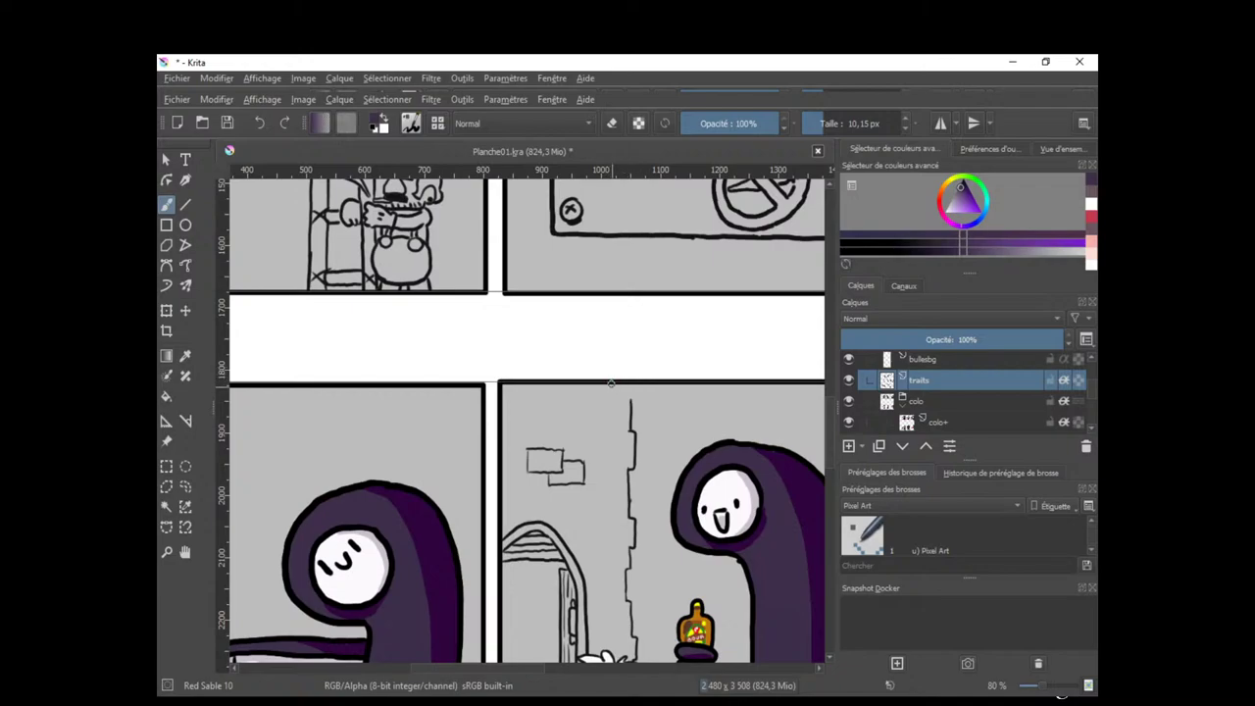
{"action": "key", "text": "ctrl+z"}
{"action": "left_click_drag", "start_coordinate": [603, 399], "coordinate": [616, 395]}
{"action": "key", "text": "ctrl+z"}
{"action": "key", "text": "bracketleft"}
{"action": "key", "text": "bracketleft"}
{"action": "key", "text": "bracketleft"}
{"action": "key", "text": "bracketleft"}
{"action": "mouse_move", "coordinate": [565, 447]}
{"action": "left_mouse_down"}
{"action": "mouse_move", "coordinate": [596, 437]}
{"action": "mouse_move", "coordinate": [610, 453]}
{"action": "left_mouse_up"}
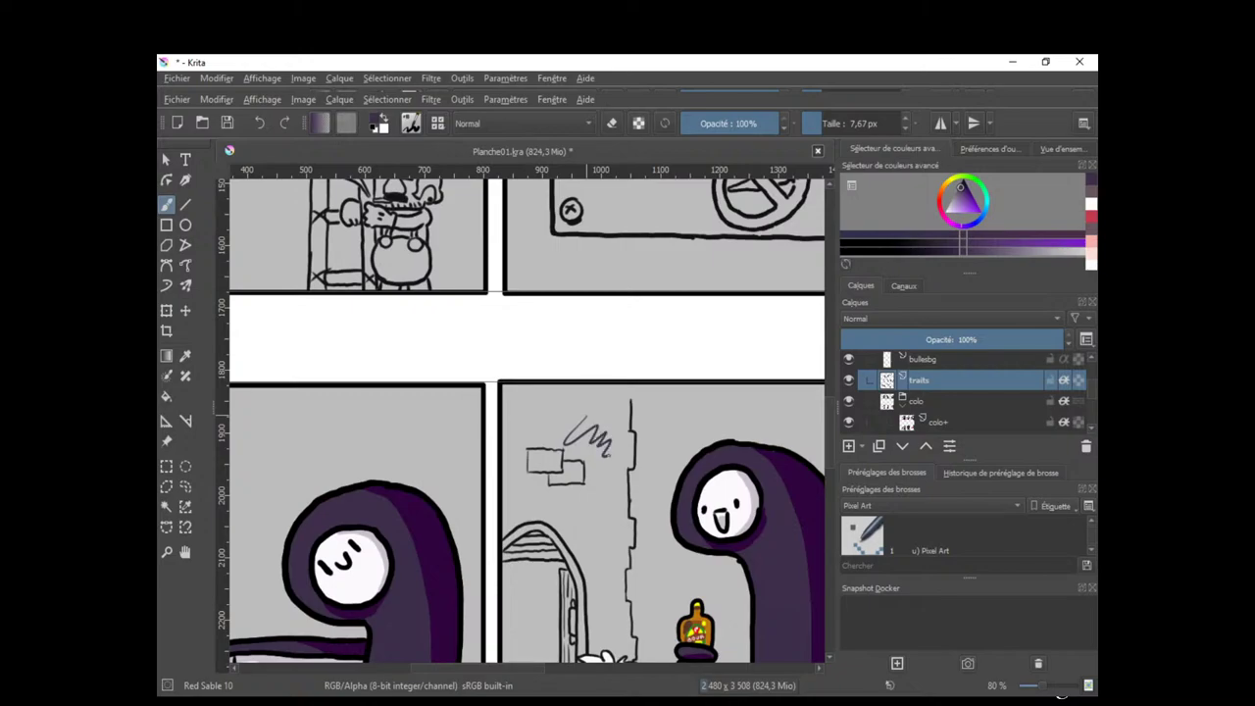
{"action": "scroll", "coordinate": [652, 470], "scroll_direction": "up", "scroll_amount": 4}
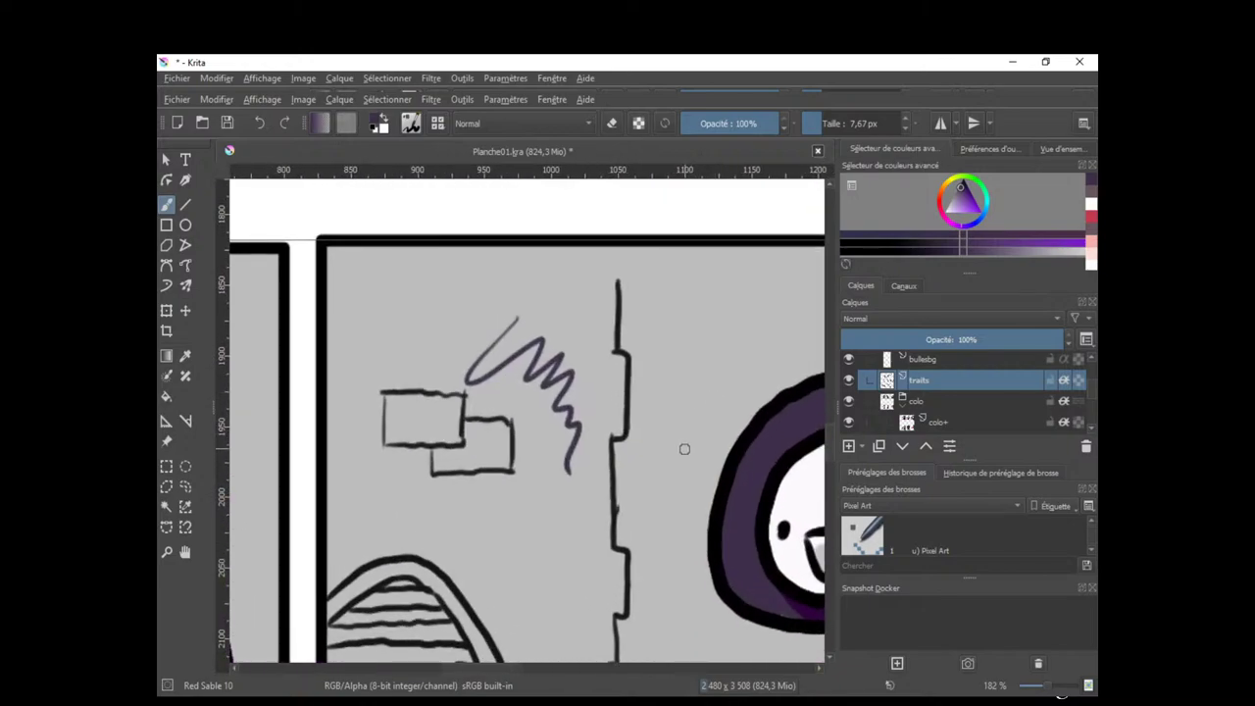
{"action": "key", "text": "ctrl+z"}
{"action": "left_click_drag", "start_coordinate": [675, 300], "coordinate": [688, 388]}
{"action": "key", "text": "ctrl+z"}
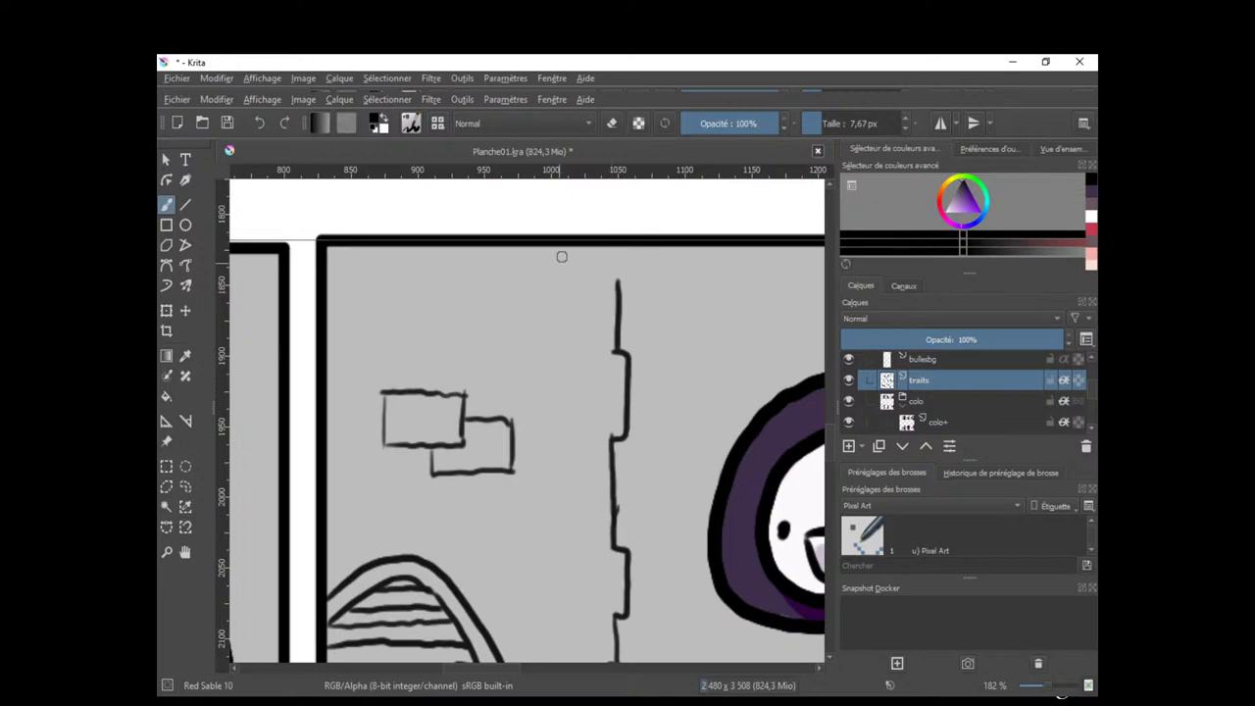
Draw a black scalloped leaf clump hanging from the upper border of the third row's second panel, above the wall edge.
{"action": "mouse_move", "coordinate": [564, 245]}
{"action": "left_mouse_down"}
{"action": "mouse_move", "coordinate": [542, 283]}
{"action": "mouse_move", "coordinate": [586, 276]}
{"action": "left_mouse_up"}
{"action": "key", "text": "ctrl+z"}
{"action": "key", "text": "ctrl+z"}
{"action": "mouse_move", "coordinate": [508, 253]}
{"action": "left_mouse_down"}
{"action": "mouse_move", "coordinate": [550, 290]}
{"action": "mouse_move", "coordinate": [628, 275]}
{"action": "left_mouse_up"}
{"action": "key", "text": "ctrl+z"}
{"action": "mouse_move", "coordinate": [524, 247]}
{"action": "left_mouse_down"}
{"action": "mouse_move", "coordinate": [522, 281]}
{"action": "mouse_move", "coordinate": [542, 292]}
{"action": "mouse_move", "coordinate": [618, 270]}
{"action": "mouse_move", "coordinate": [647, 286]}
{"action": "left_mouse_up"}
{"action": "key", "text": "ctrl+z"}
{"action": "mouse_move", "coordinate": [534, 245]}
{"action": "left_mouse_down"}
{"action": "mouse_move", "coordinate": [530, 285]}
{"action": "mouse_move", "coordinate": [547, 297]}
{"action": "mouse_move", "coordinate": [637, 272]}
{"action": "left_mouse_up"}
{"action": "key", "text": "ctrl+z"}
{"action": "mouse_move", "coordinate": [534, 246]}
{"action": "left_mouse_down"}
{"action": "mouse_move", "coordinate": [543, 305]}
{"action": "mouse_move", "coordinate": [611, 282]}
{"action": "mouse_move", "coordinate": [639, 309]}
{"action": "mouse_move", "coordinate": [707, 257]}
{"action": "left_mouse_up"}
{"action": "key", "text": "ctrl+z"}
{"action": "mouse_move", "coordinate": [536, 245]}
{"action": "left_mouse_down"}
{"action": "mouse_move", "coordinate": [490, 279]}
{"action": "mouse_move", "coordinate": [580, 294]}
{"action": "mouse_move", "coordinate": [666, 284]}
{"action": "mouse_move", "coordinate": [710, 255]}
{"action": "mouse_move", "coordinate": [686, 250]}
{"action": "left_mouse_up"}
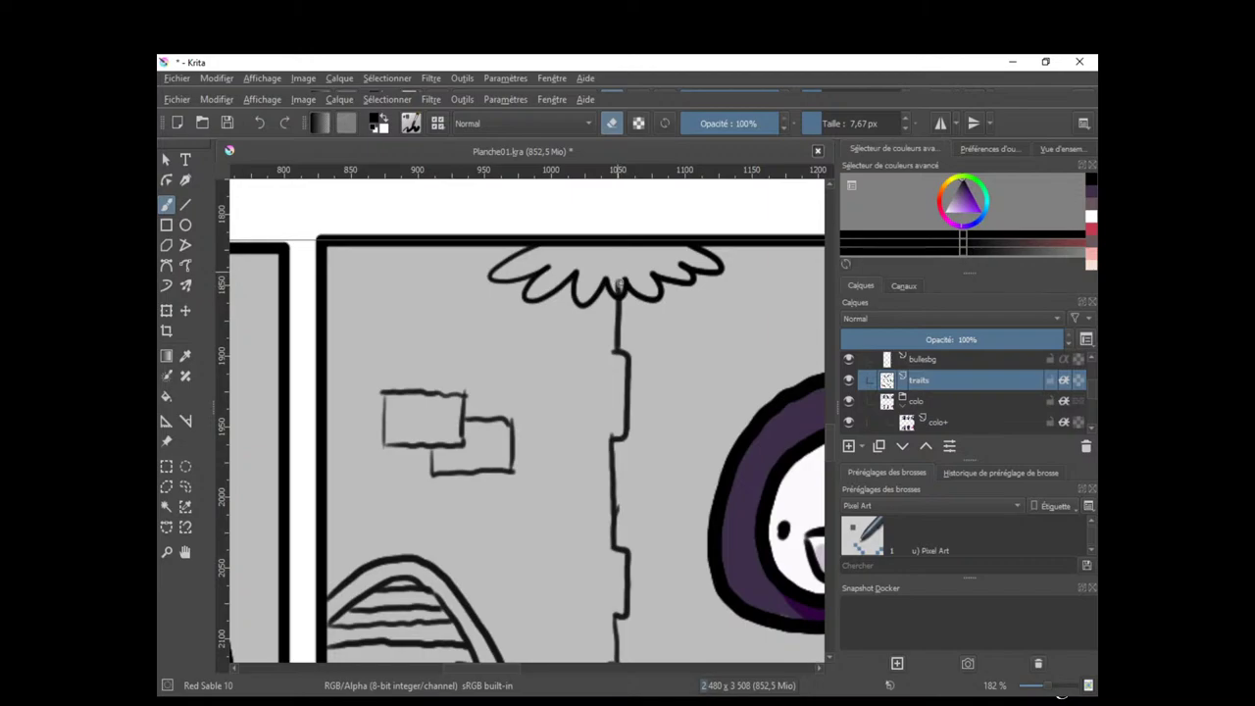
Try to draw a second row of small scallops beneath the leaf clump above the wall edge, and undo the strokes.
{"action": "left_click_drag", "start_coordinate": [714, 386], "coordinate": [533, 467]}
{"action": "scroll", "coordinate": [687, 373], "scroll_direction": "up", "scroll_amount": 3}
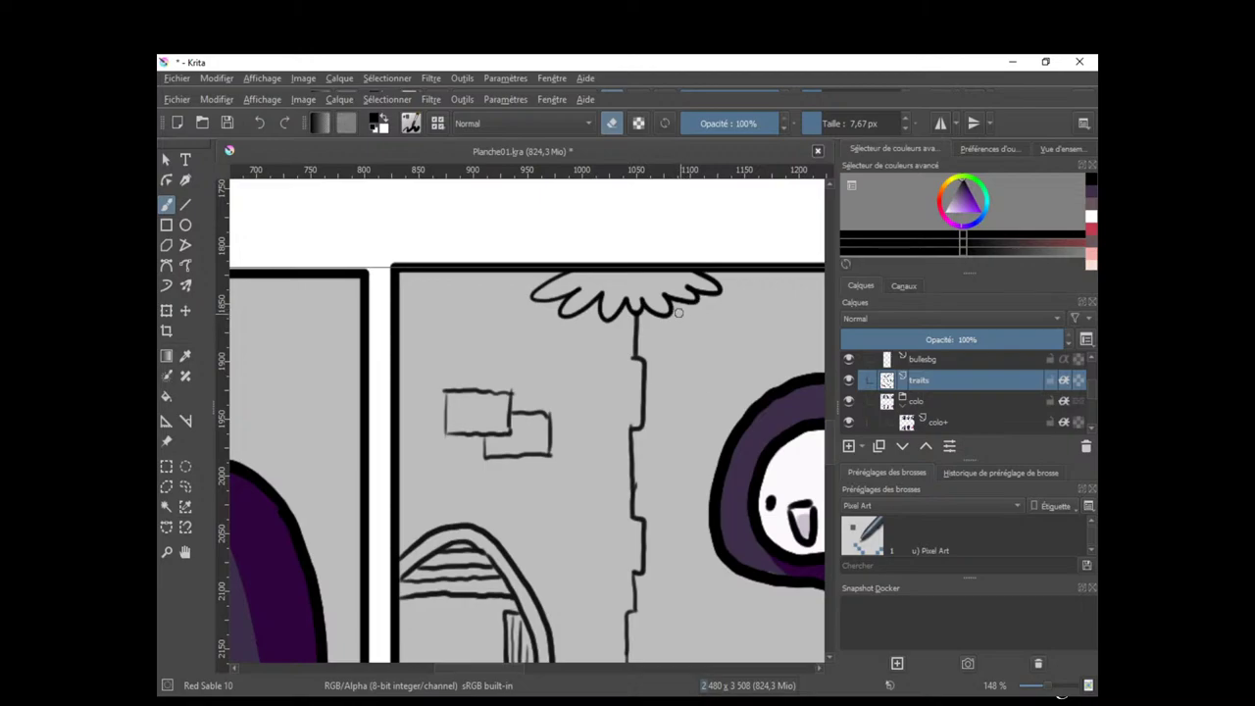
{"action": "key", "text": "e"}
{"action": "left_click_drag", "start_coordinate": [648, 337], "coordinate": [638, 340]}
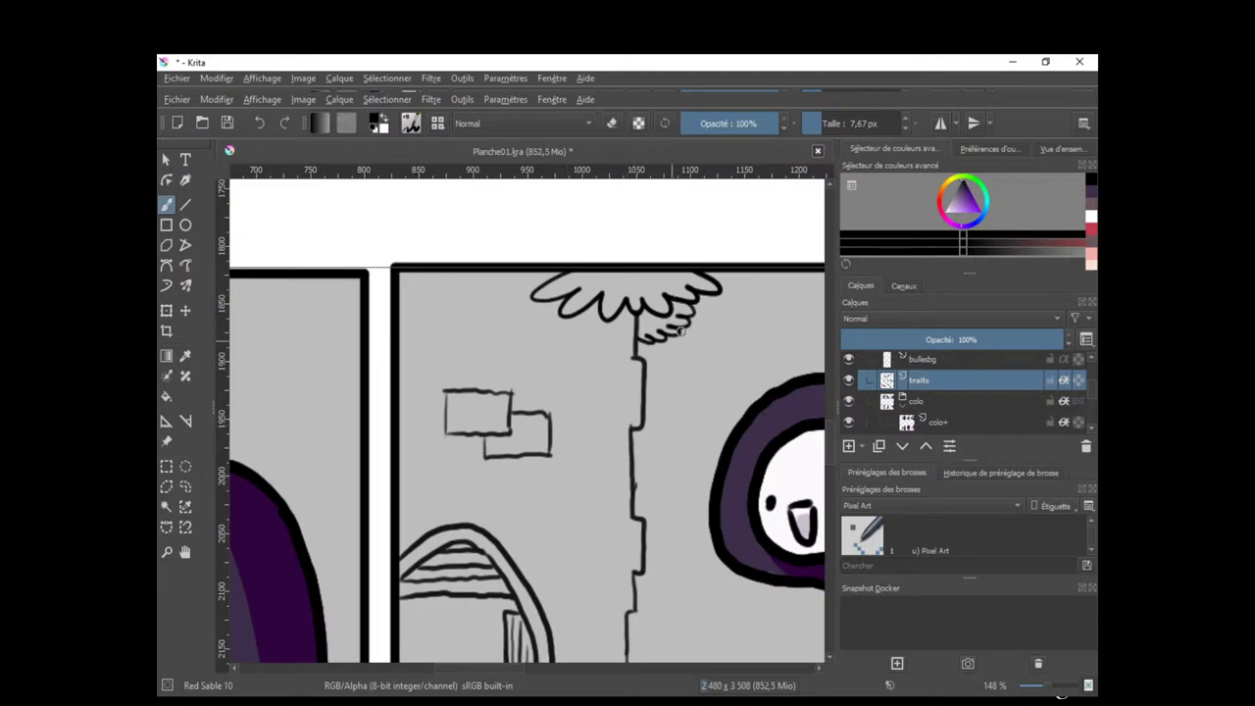
{"action": "key", "text": "ctrl+z"}
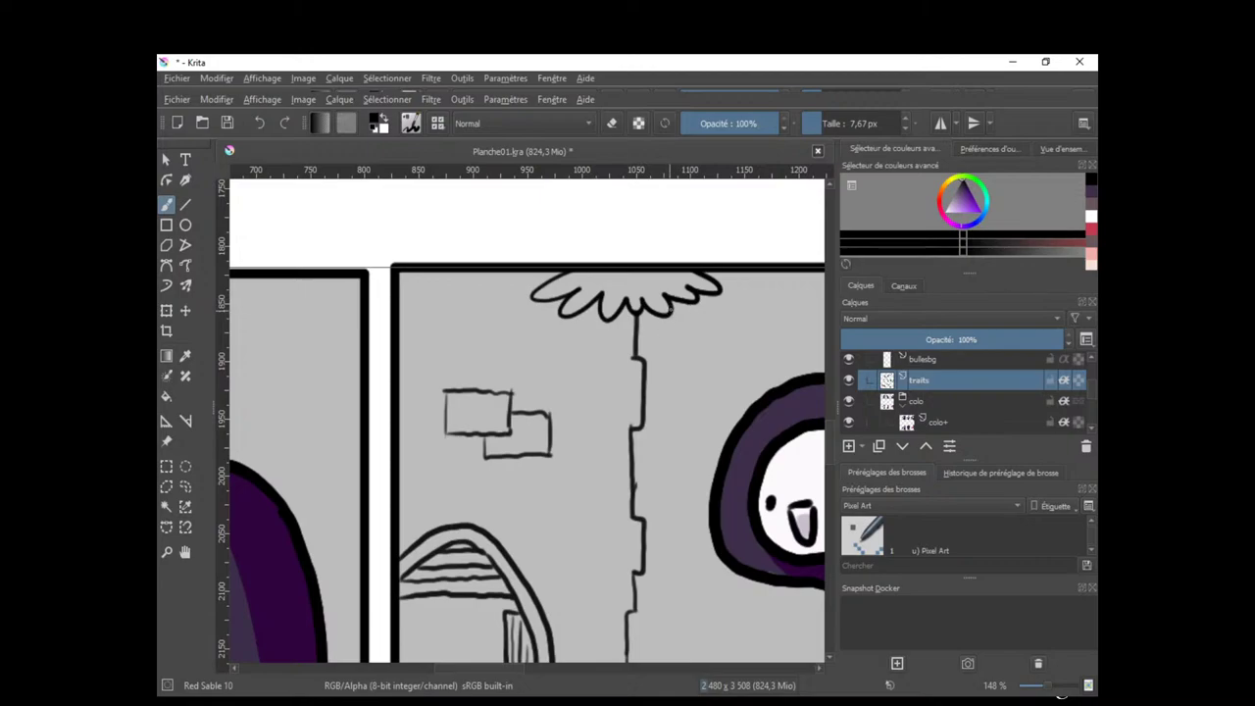
{"action": "left_click_drag", "start_coordinate": [670, 332], "coordinate": [639, 348]}
{"action": "key", "text": "ctrl+z"}
{"action": "key", "text": "ctrl+z"}
{"action": "key", "text": "ctrl+z"}
Draw a small black leaf clump in the upper-left corner of the third row's second panel.
{"action": "mouse_move", "coordinate": [648, 395]}
{"action": "left_mouse_down"}
{"action": "mouse_move", "coordinate": [555, 382]}
{"action": "mouse_move", "coordinate": [634, 427]}
{"action": "left_mouse_up"}
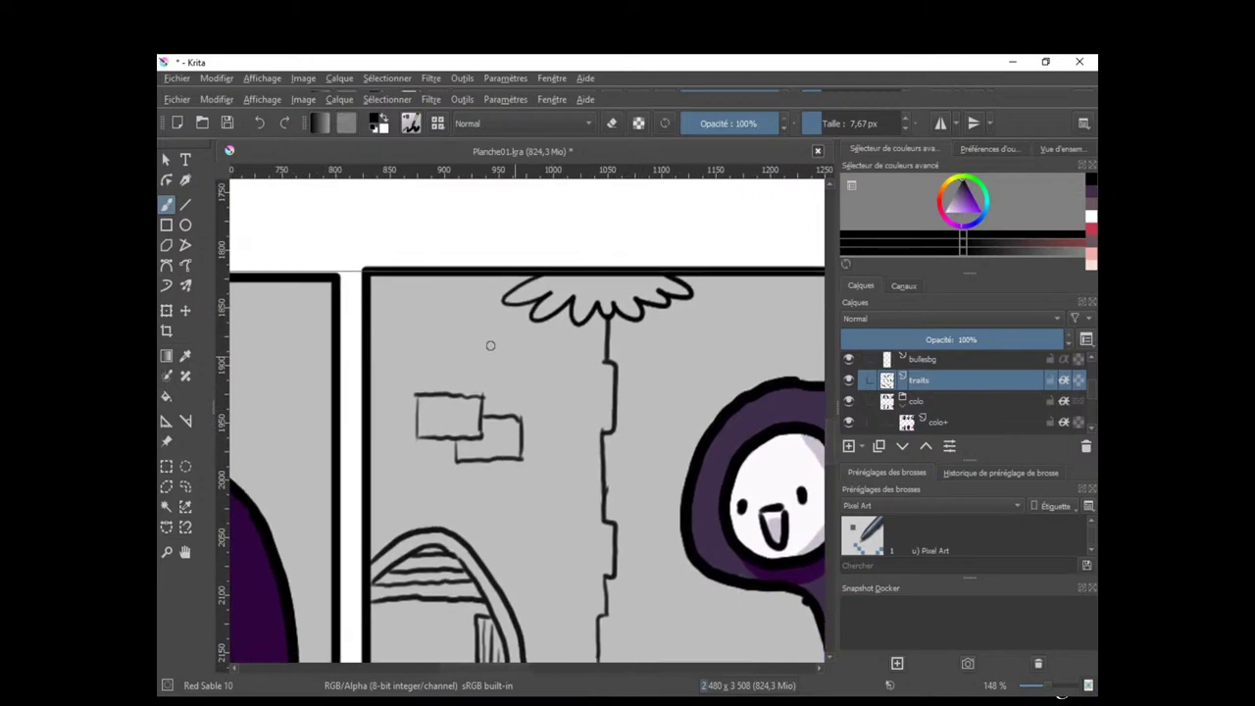
{"action": "mouse_move", "coordinate": [400, 275]}
{"action": "left_mouse_down"}
{"action": "mouse_move", "coordinate": [421, 301]}
{"action": "mouse_move", "coordinate": [383, 289]}
{"action": "mouse_move", "coordinate": [398, 305]}
{"action": "mouse_move", "coordinate": [374, 338]}
{"action": "left_mouse_up"}
{"action": "scroll", "coordinate": [563, 431], "scroll_direction": "down", "scroll_amount": 3}
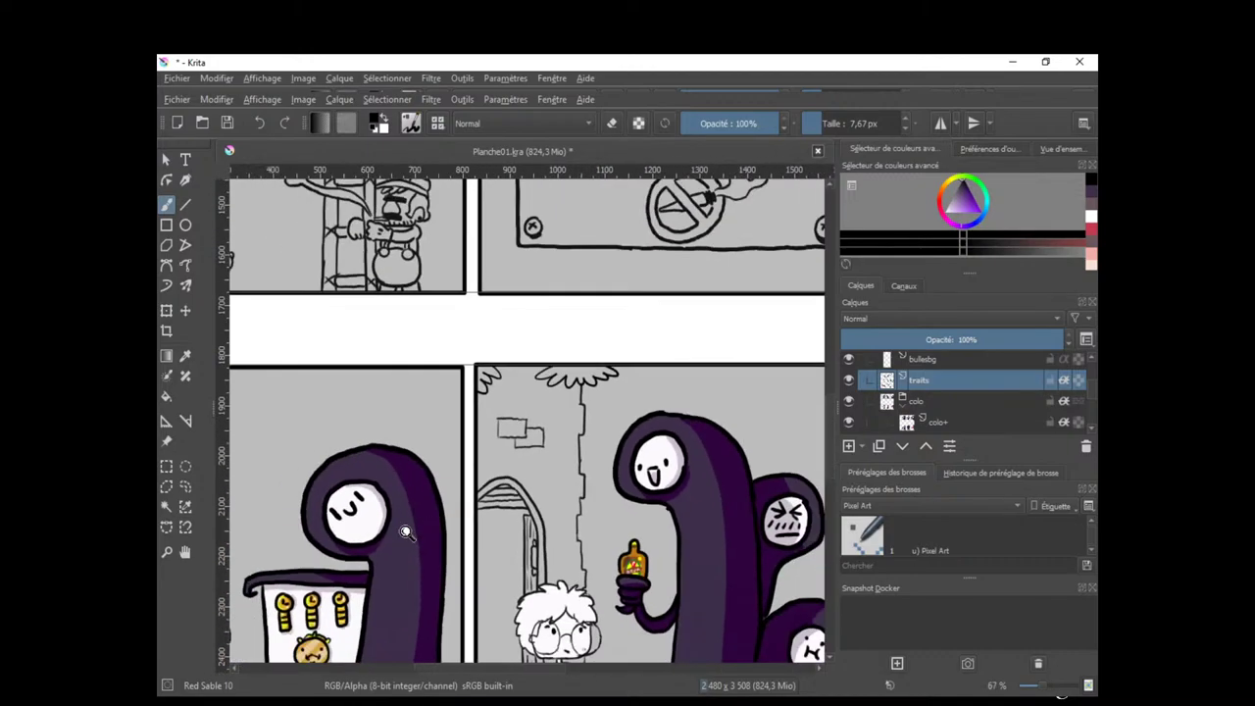
Draw a matching small leaf clump in the upper-left corner of the third row's first panel, undoing misplaced strokes.
{"action": "scroll", "coordinate": [563, 431], "scroll_direction": "down", "scroll_amount": 1}
{"action": "scroll", "coordinate": [562, 431], "scroll_direction": "up", "scroll_amount": 1}
{"action": "left_click_drag", "start_coordinate": [403, 527], "coordinate": [660, 499]}
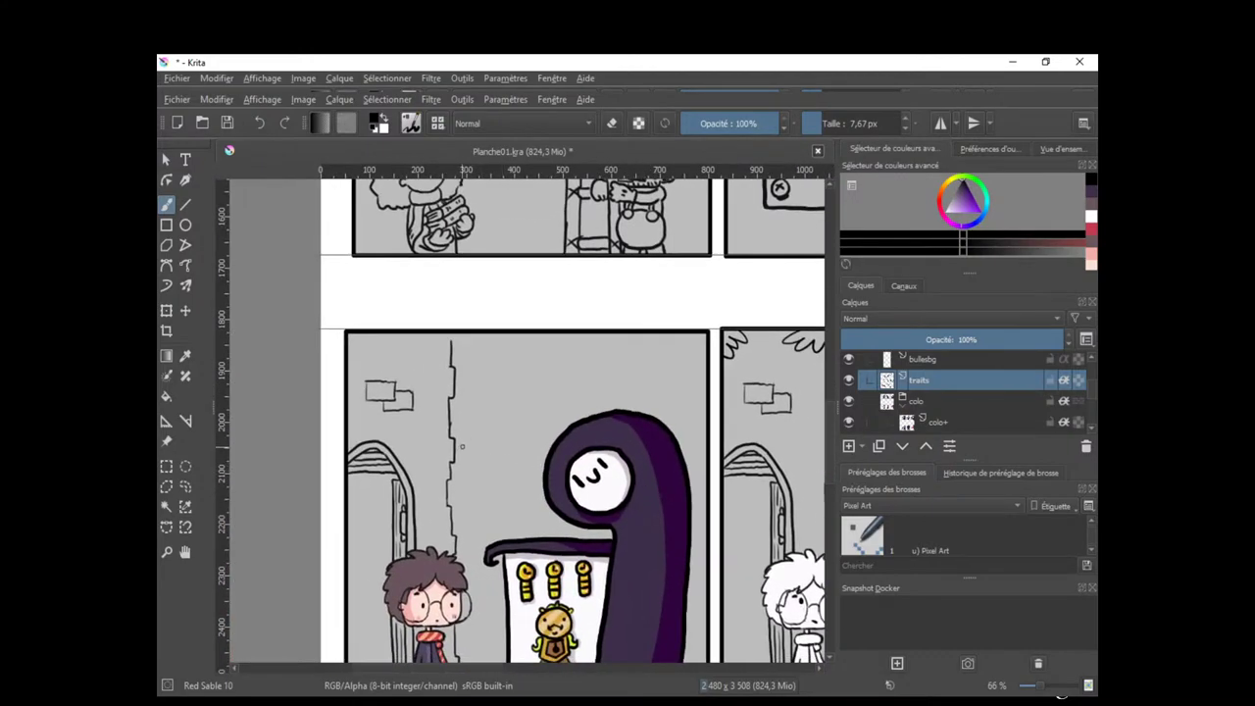
{"action": "scroll", "coordinate": [462, 446], "scroll_direction": "up", "scroll_amount": 2}
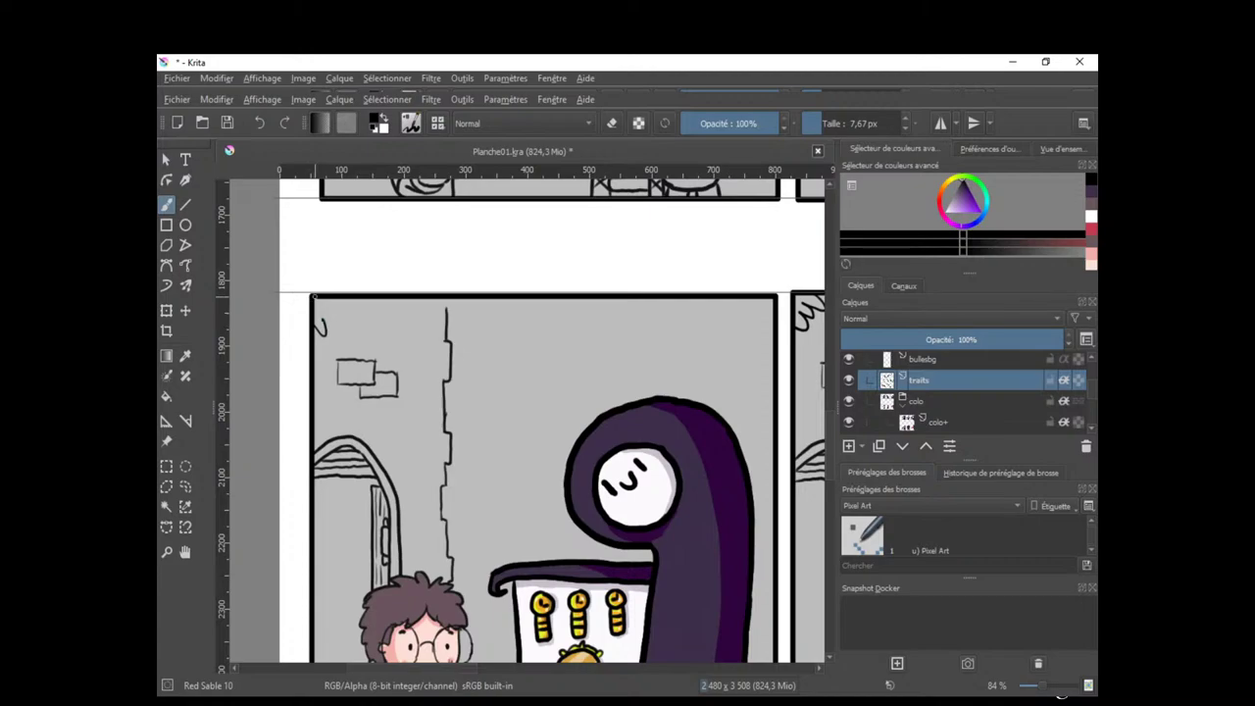
{"action": "scroll", "coordinate": [593, 417], "scroll_direction": "down", "scroll_amount": 1}
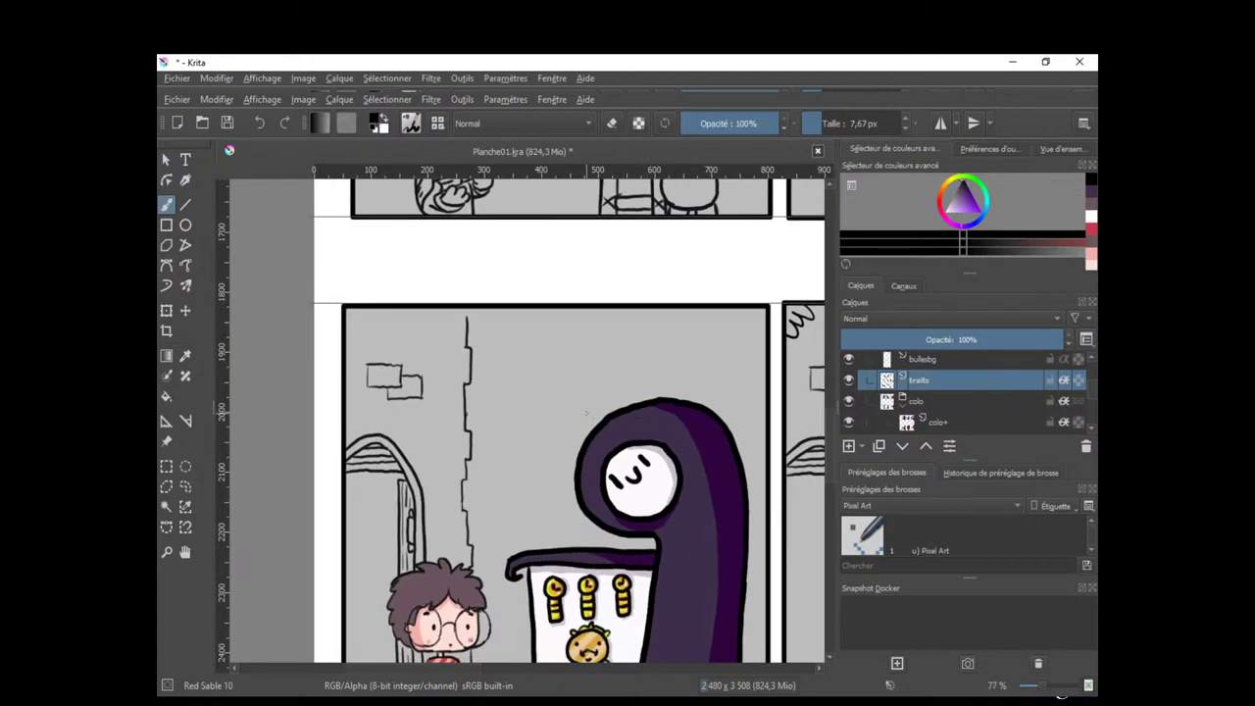
{"action": "key", "text": "ctrl+z"}
{"action": "key", "text": "ctrl+z"}
{"action": "mouse_move", "coordinate": [344, 325]}
{"action": "left_mouse_down"}
{"action": "mouse_move", "coordinate": [351, 349]}
{"action": "mouse_move", "coordinate": [368, 309]}
{"action": "left_mouse_up"}
{"action": "left_click_drag", "start_coordinate": [350, 281], "coordinate": [211, 324]}
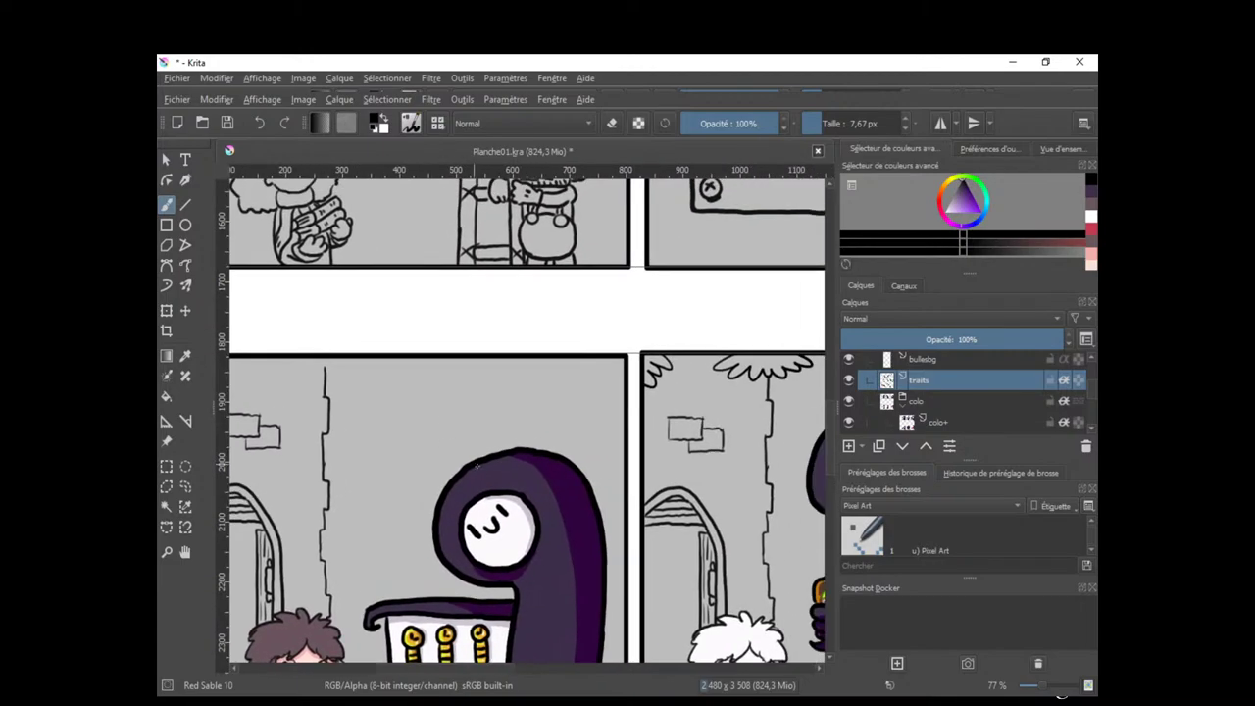
{"action": "left_click_drag", "start_coordinate": [469, 466], "coordinate": [596, 470]}
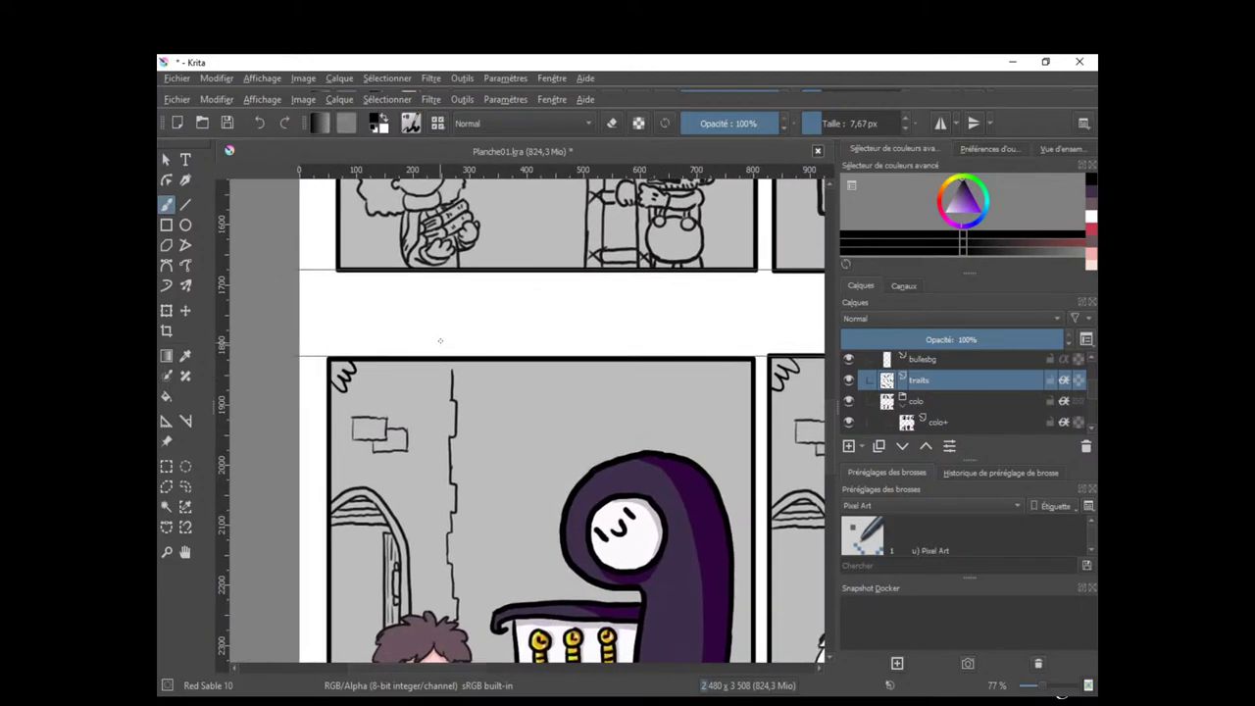
Draw a scalloped leaf clump above the wall edge in the third row's first panel, and save the file.
{"action": "key", "text": "e"}
{"action": "key", "text": "e"}
{"action": "left_click_drag", "start_coordinate": [438, 374], "coordinate": [480, 369]}
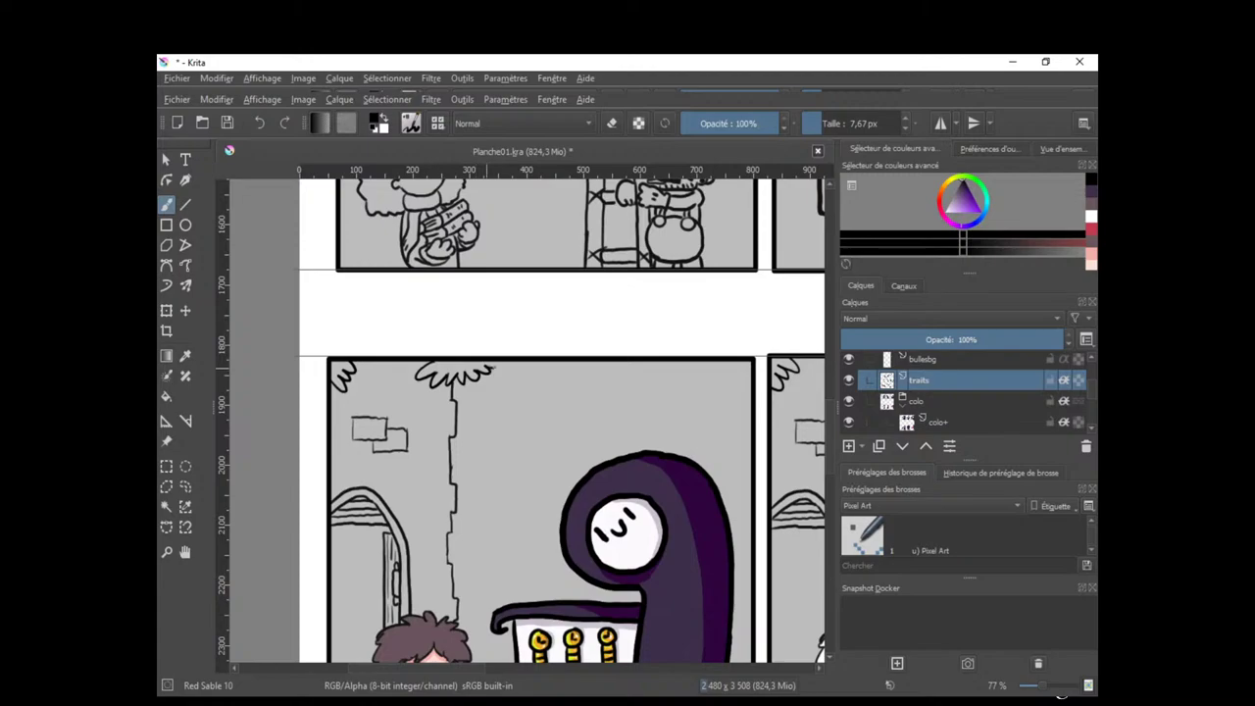
{"action": "left_click_drag", "start_coordinate": [602, 475], "coordinate": [352, 465]}
{"action": "left_click_drag", "start_coordinate": [696, 435], "coordinate": [439, 453]}
{"action": "left_click_drag", "start_coordinate": [583, 510], "coordinate": [818, 531]}
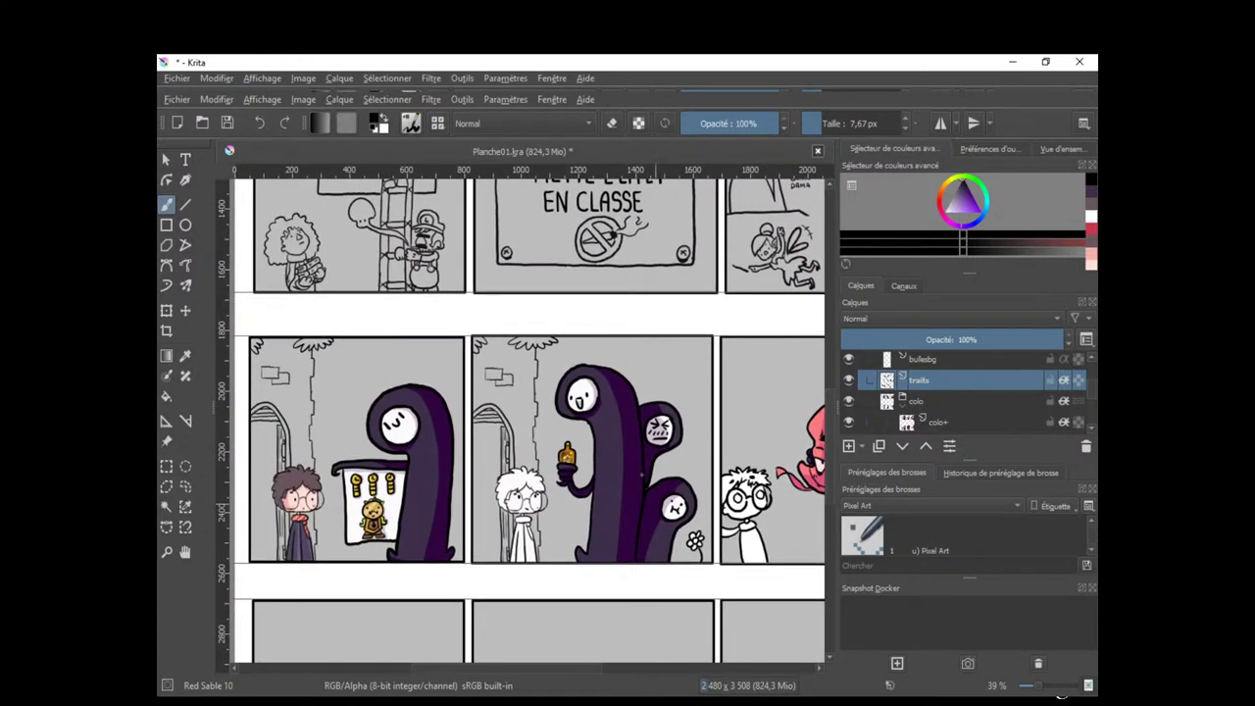
{"action": "key", "text": "ctrl+s"}
Lasso the coloured boy in the third row's first panel on colo+, and copy and paste his colouring as a new layer.
{"action": "left_click_drag", "start_coordinate": [555, 489], "coordinate": [645, 418]}
{"action": "left_click_drag", "start_coordinate": [549, 431], "coordinate": [735, 402]}
{"action": "left_click", "coordinate": [912, 422]}
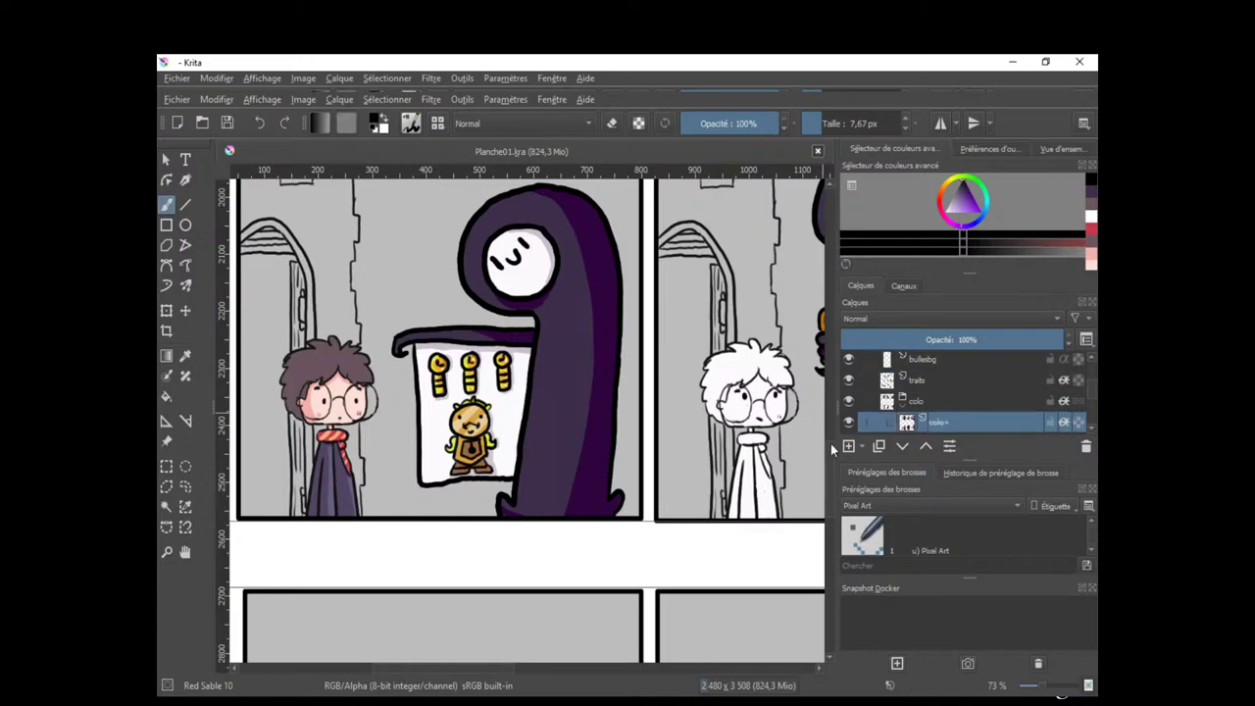
{"action": "left_click_drag", "start_coordinate": [621, 537], "coordinate": [569, 571]}
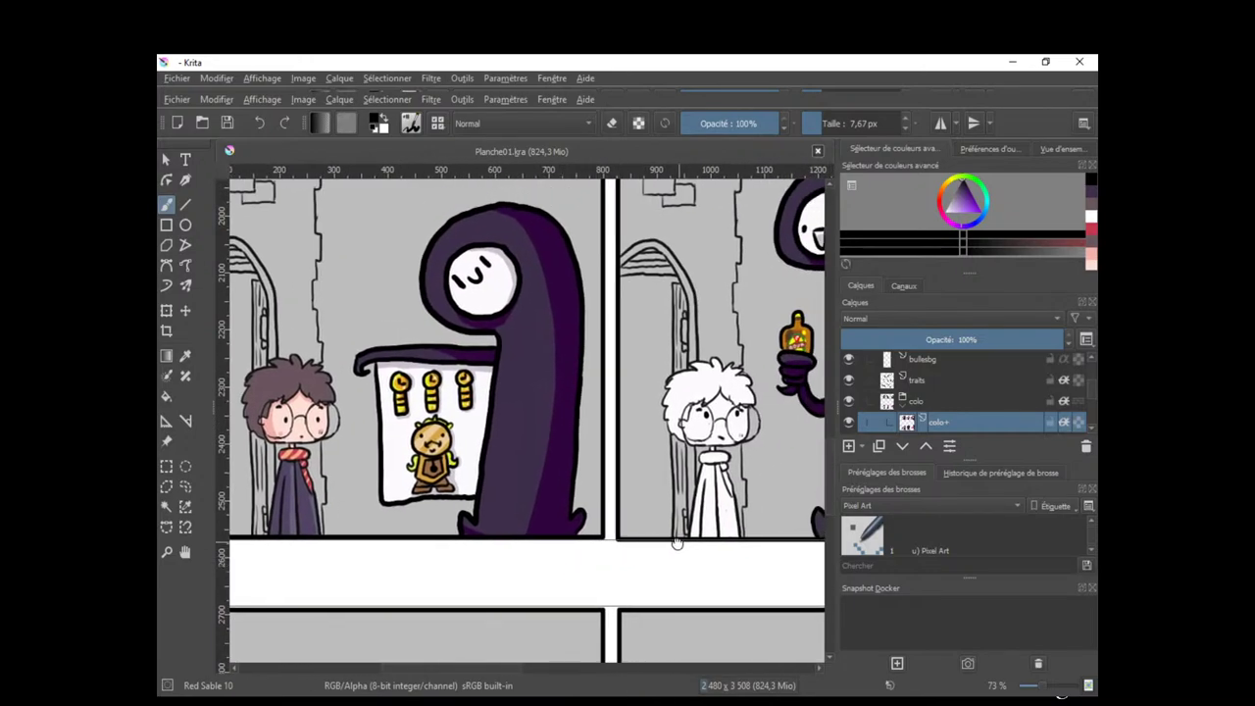
{"action": "left_click_drag", "start_coordinate": [676, 538], "coordinate": [653, 516]}
{"action": "left_click_drag", "start_coordinate": [564, 545], "coordinate": [656, 561]}
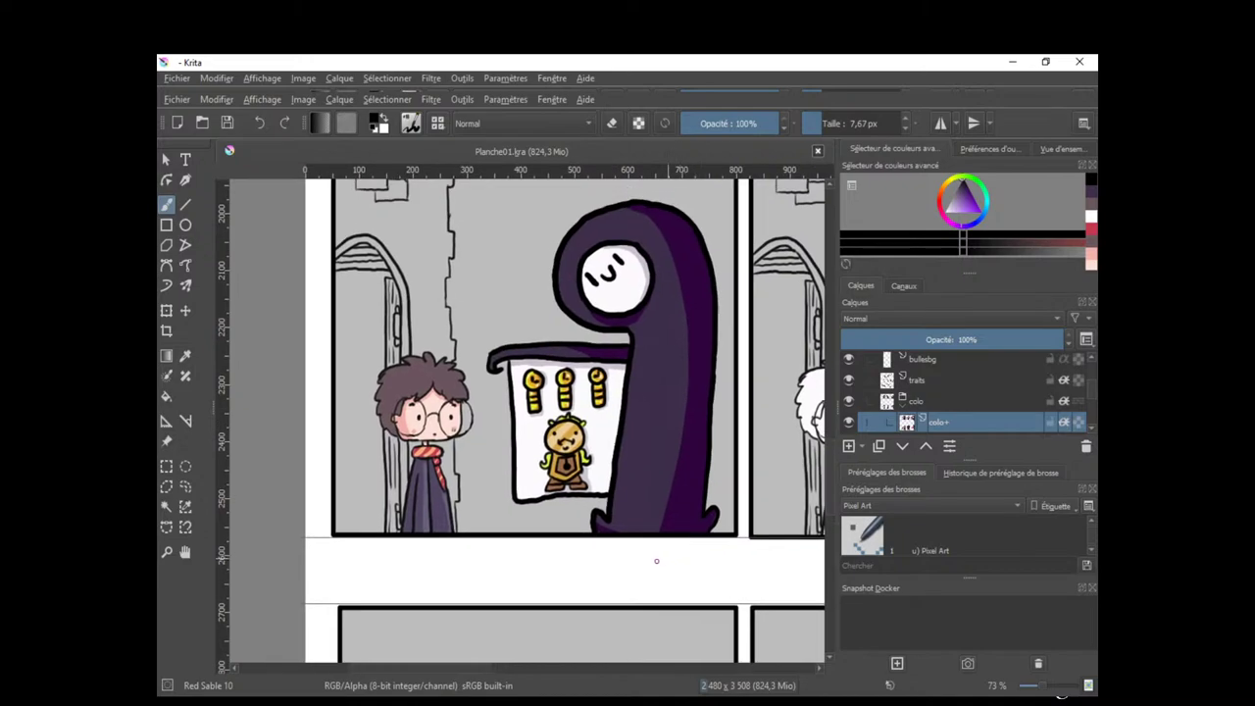
{"action": "left_click", "coordinate": [185, 486]}
{"action": "mouse_move", "coordinate": [356, 391]}
{"action": "left_mouse_down"}
{"action": "mouse_move", "coordinate": [449, 338]}
{"action": "mouse_move", "coordinate": [488, 427]}
{"action": "mouse_move", "coordinate": [461, 557]}
{"action": "mouse_move", "coordinate": [318, 512]}
{"action": "left_mouse_up"}
{"action": "key", "text": "ctrl+c"}
{"action": "key", "text": "ctrl+v"}
{"action": "left_click_drag", "start_coordinate": [526, 498], "coordinate": [395, 484]}
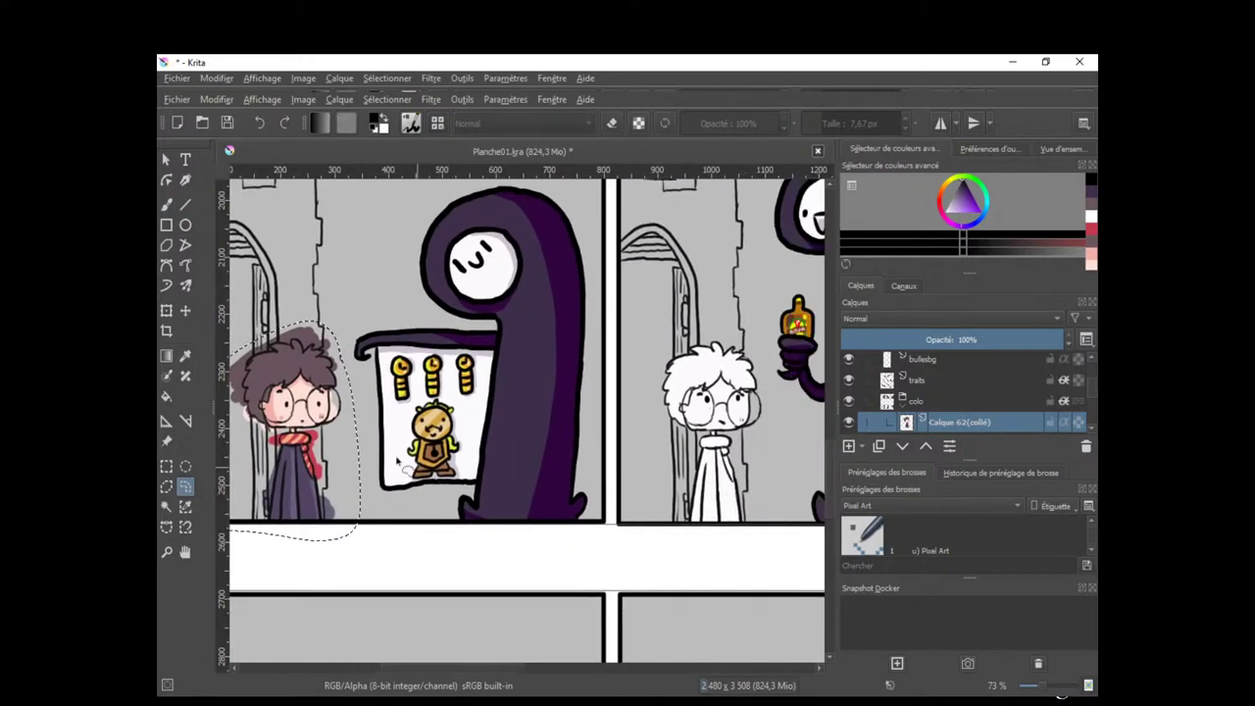
Move the pasted colouring onto the uncoloured boy in the third row's second panel, aligning it with his outlines.
{"action": "key", "text": "t"}
{"action": "mouse_move", "coordinate": [321, 423]}
{"action": "left_mouse_down"}
{"action": "mouse_move", "coordinate": [738, 421]}
{"action": "mouse_move", "coordinate": [631, 429]}
{"action": "mouse_move", "coordinate": [614, 411]}
{"action": "left_mouse_up"}
{"action": "left_click", "coordinate": [165, 159]}
{"action": "scroll", "coordinate": [735, 426], "scroll_direction": "up", "scroll_amount": 3}
{"action": "key", "text": "ctrl+t"}
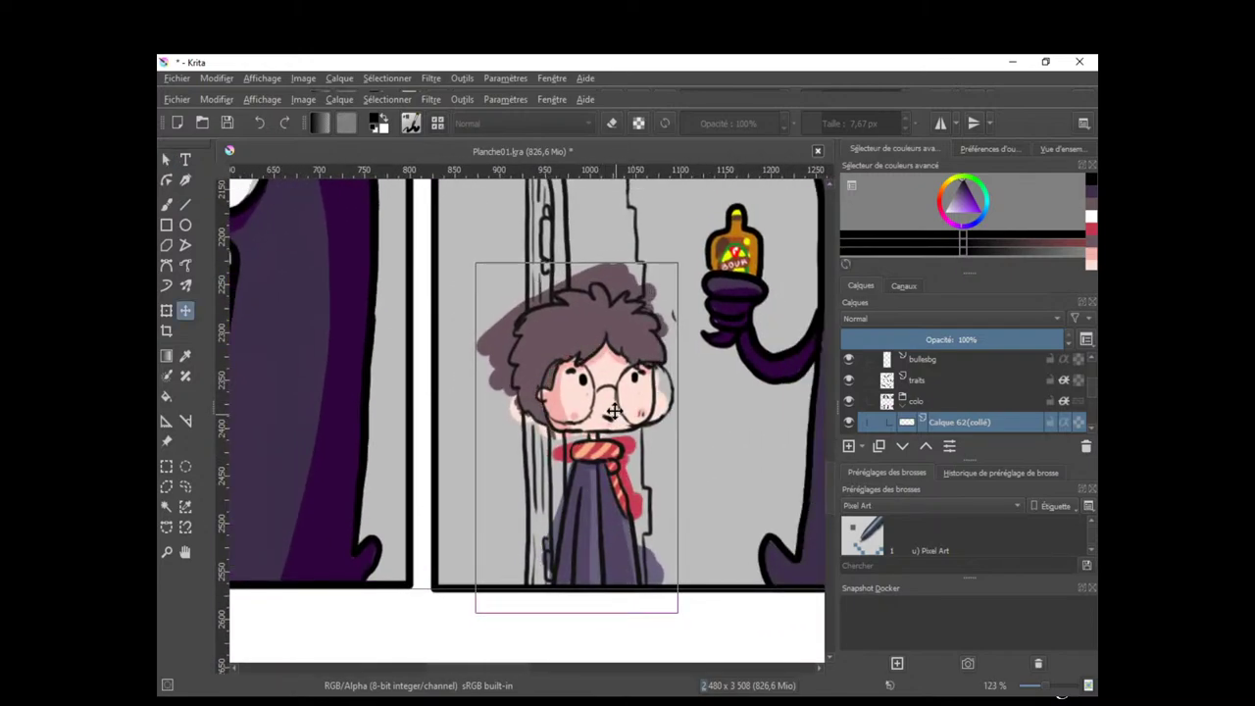
{"action": "key", "text": "Return"}
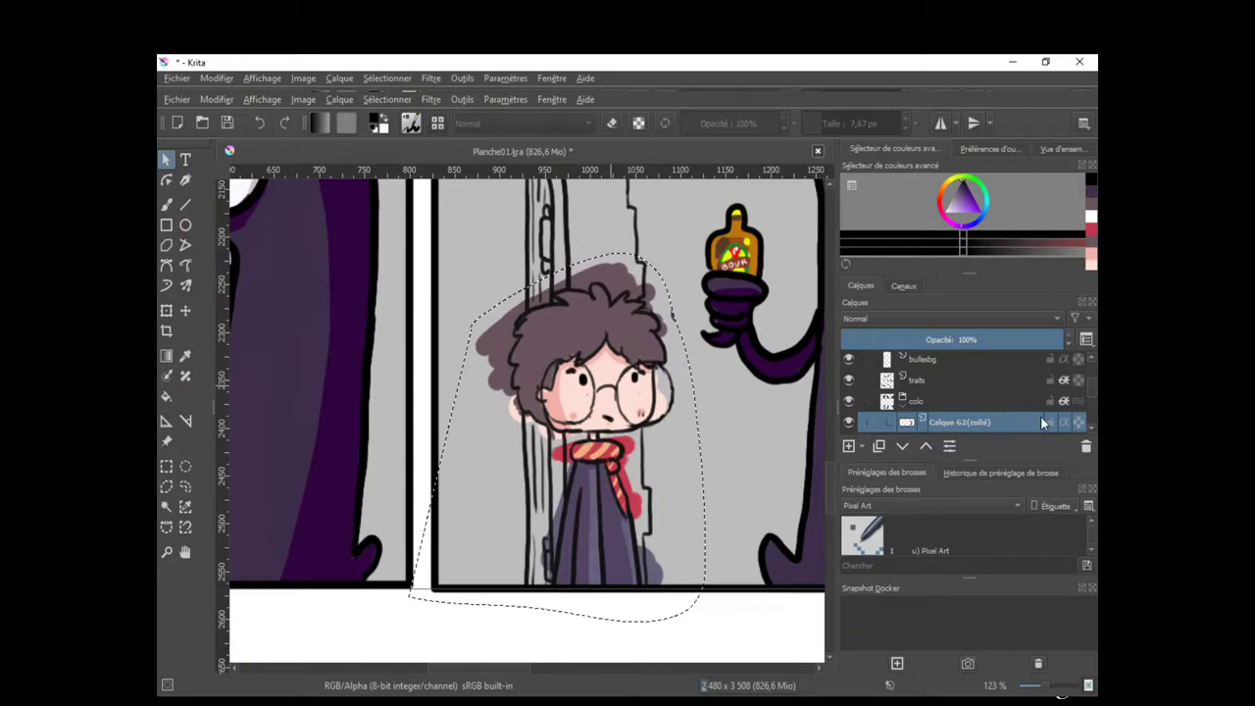
Merge the pasted layer down into colo+, turn on alpha inheritance for the merged layer and clear the selection.
{"action": "key", "text": "ctrl+e"}
{"action": "left_click", "coordinate": [1064, 382]}
{"action": "key", "text": "ctrl+shift+a"}
{"action": "left_click_drag", "start_coordinate": [728, 501], "coordinate": [696, 504]}
Touch up the boy's base on the colo layer with sampled white along the edges of his hair and robe.
{"action": "left_click", "coordinate": [944, 404]}
{"action": "key", "text": "plus"}
{"action": "key", "text": "plus"}
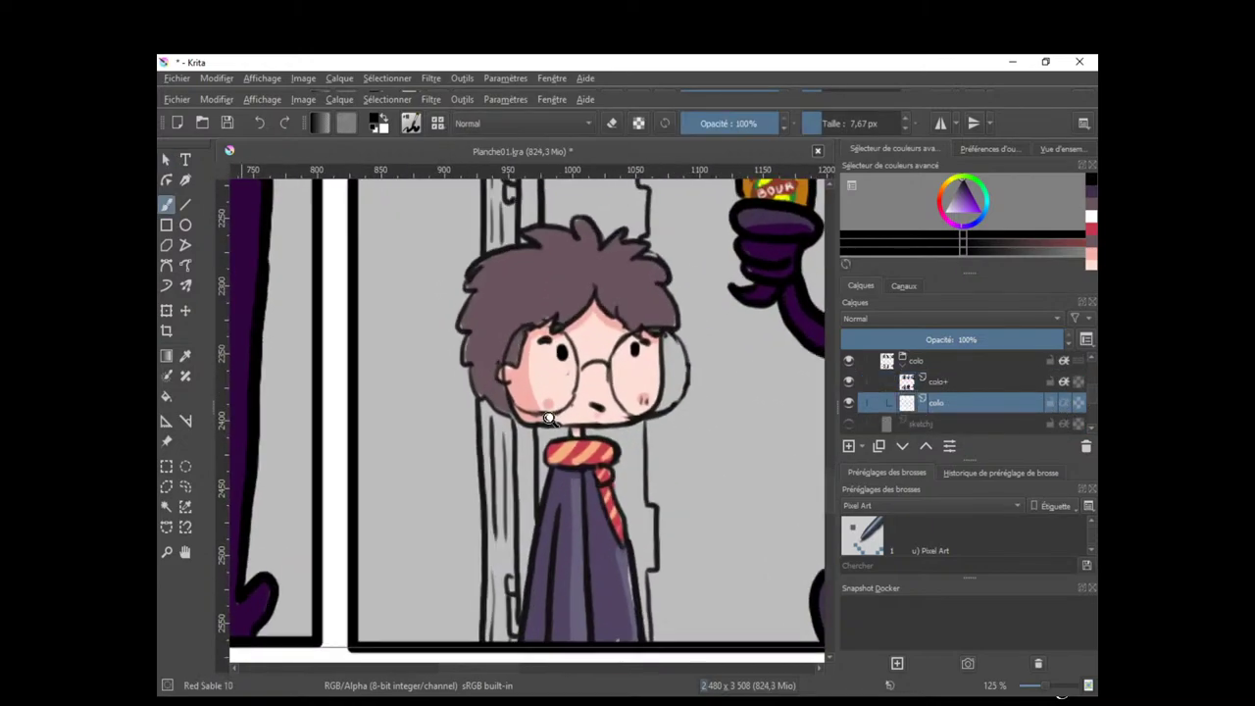
{"action": "left_click", "coordinate": [283, 397], "text": "ctrl"}
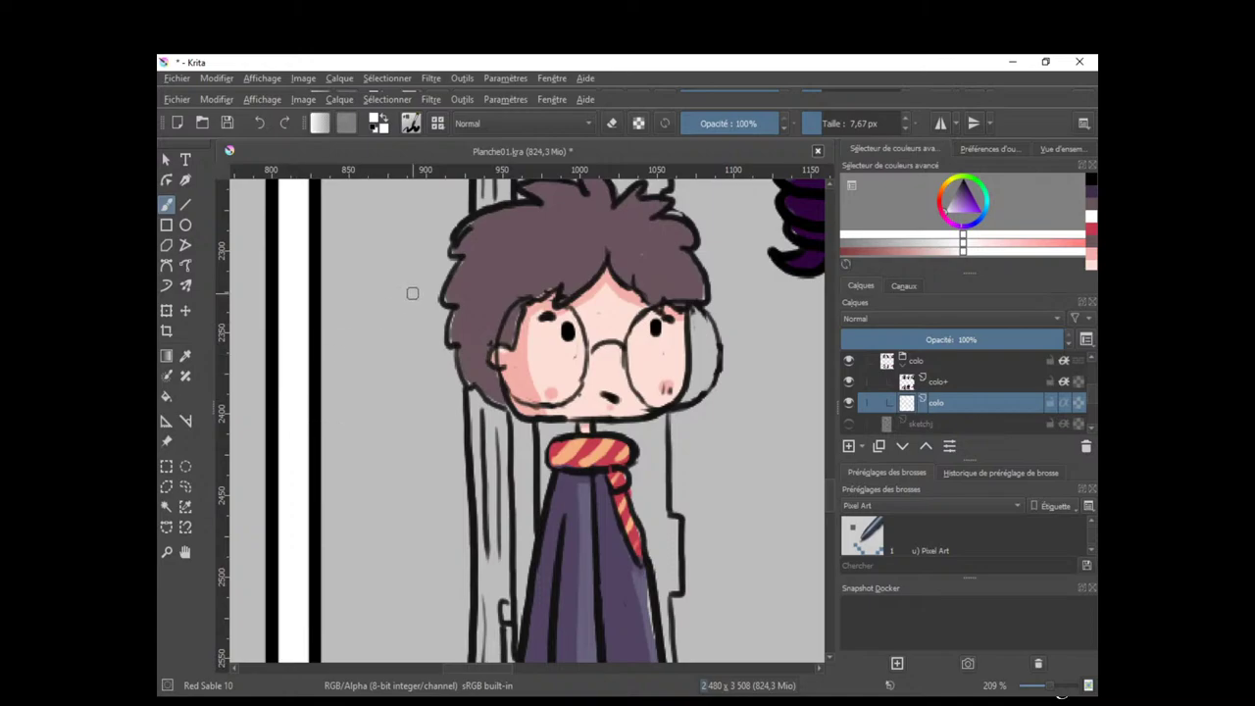
{"action": "left_click_drag", "start_coordinate": [448, 298], "coordinate": [451, 301]}
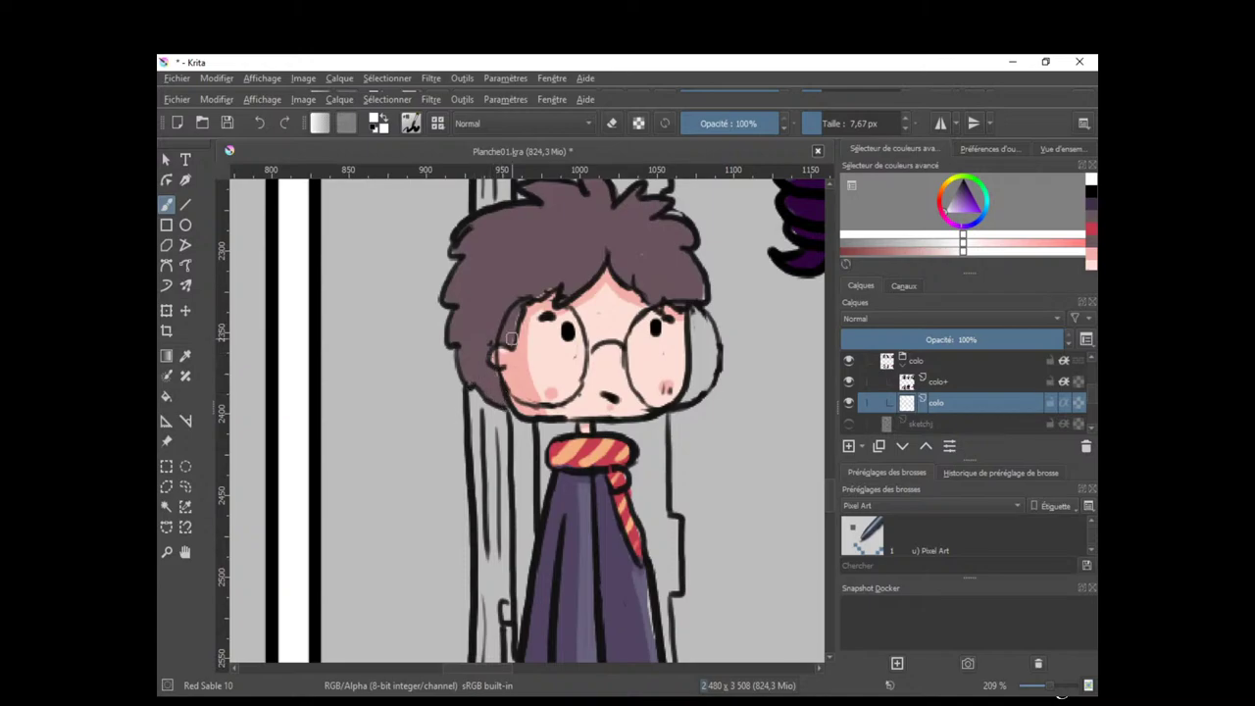
{"action": "left_click_drag", "start_coordinate": [662, 433], "coordinate": [653, 426]}
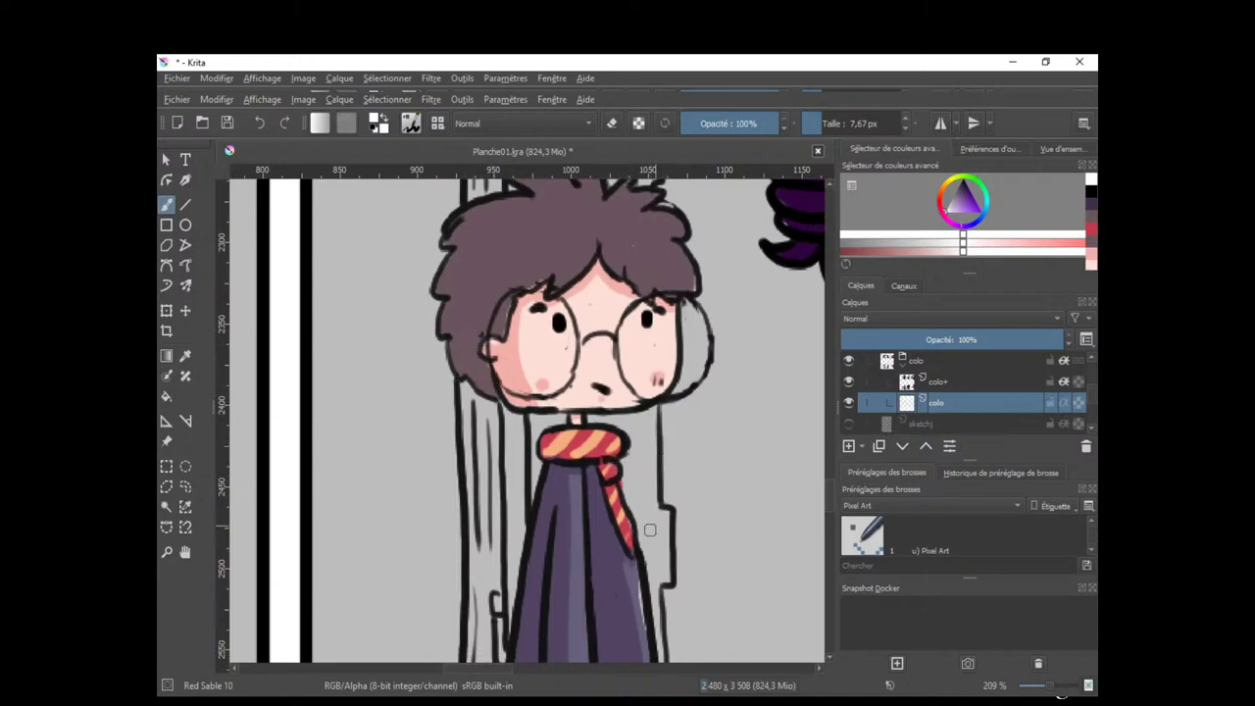
{"action": "left_click_drag", "start_coordinate": [647, 621], "coordinate": [633, 530]}
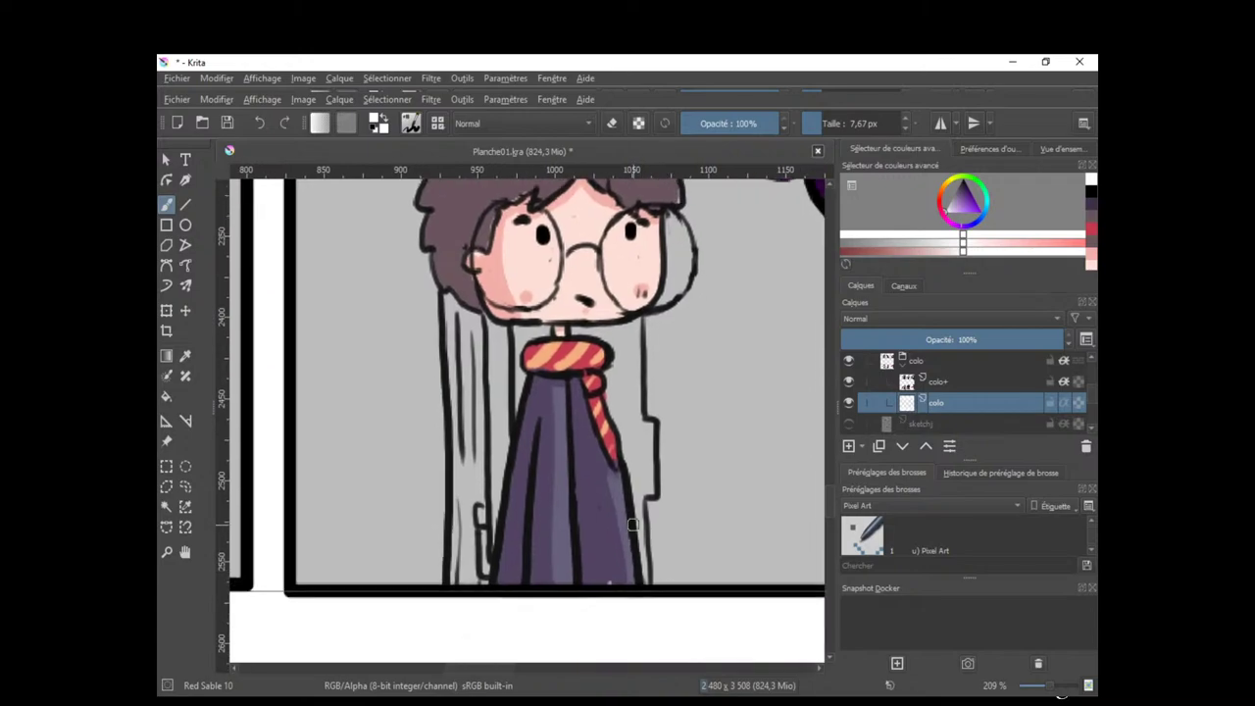
{"action": "left_click_drag", "start_coordinate": [633, 478], "coordinate": [631, 637]}
Erase the stray line bits around the boy's chin and glasses on the traits layer.
{"action": "left_click", "coordinate": [1094, 359]}
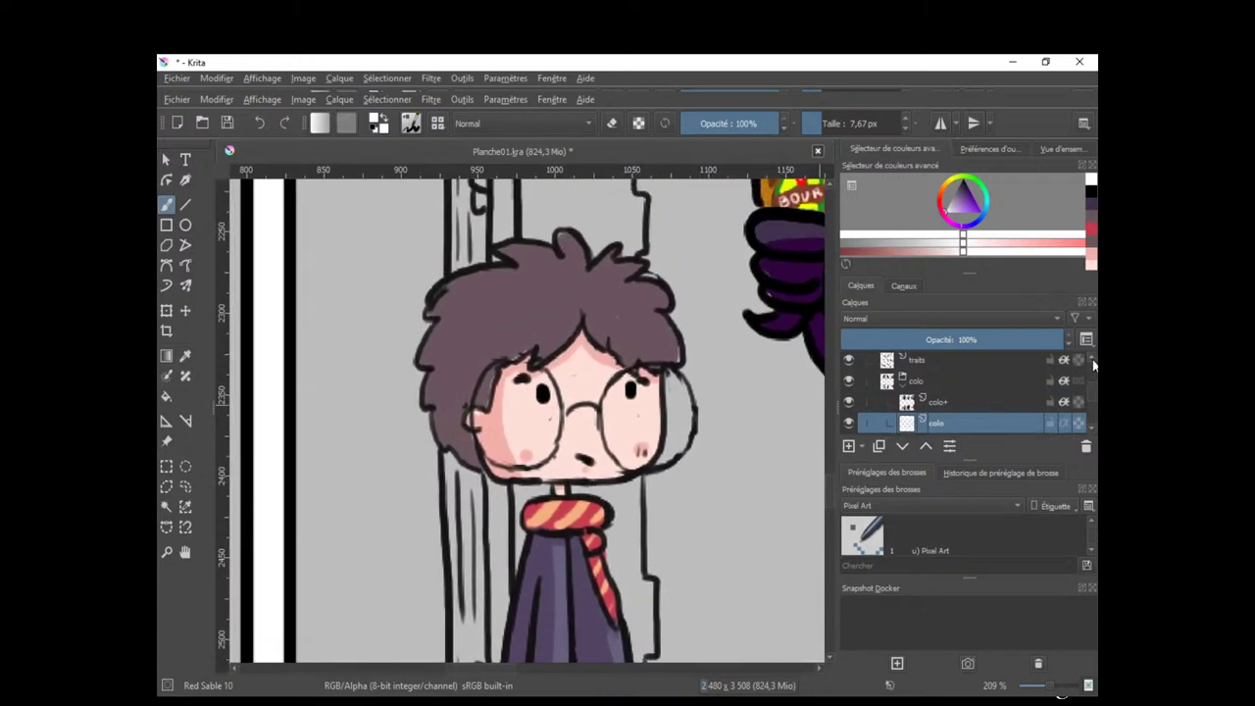
{"action": "left_click", "coordinate": [962, 363]}
{"action": "key", "text": "e"}
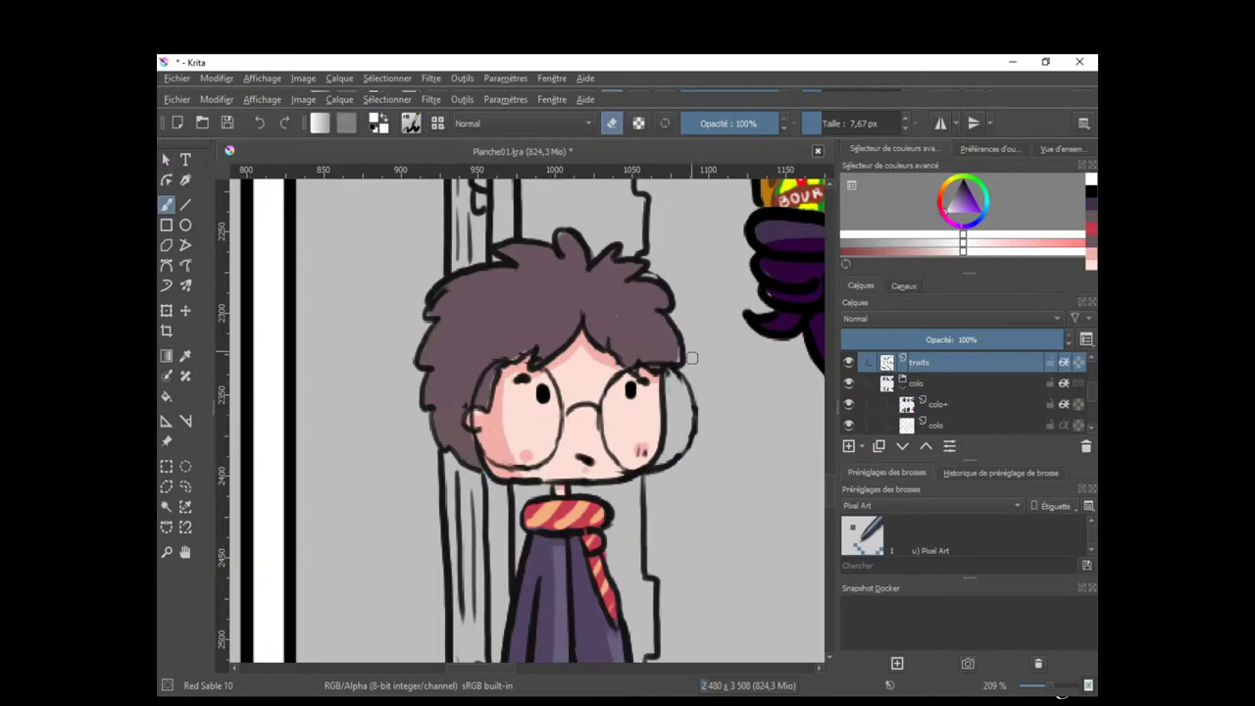
{"action": "left_click_drag", "start_coordinate": [617, 472], "coordinate": [624, 471]}
{"action": "left_click_drag", "start_coordinate": [660, 374], "coordinate": [654, 405]}
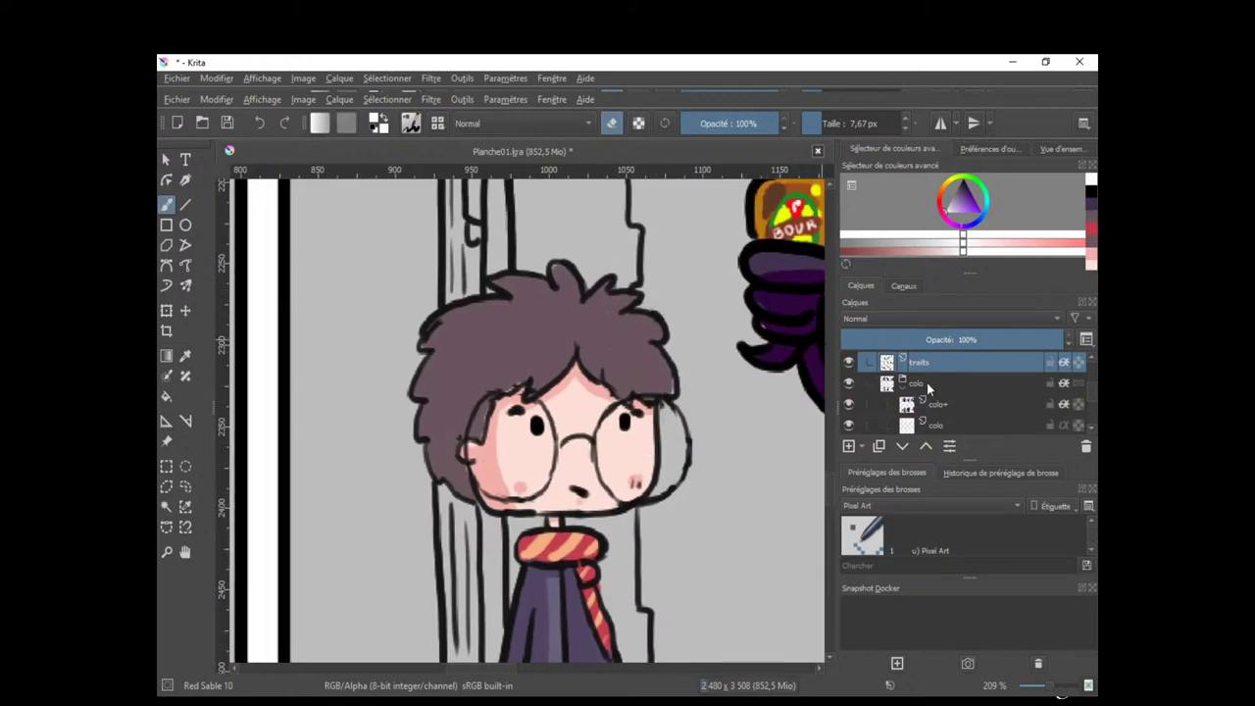
Return to the colo layer with erasing off and touch up the white base beside the boy's hair tip.
{"action": "left_click", "coordinate": [969, 403]}
{"action": "left_click", "coordinate": [964, 423]}
{"action": "key", "text": "e"}
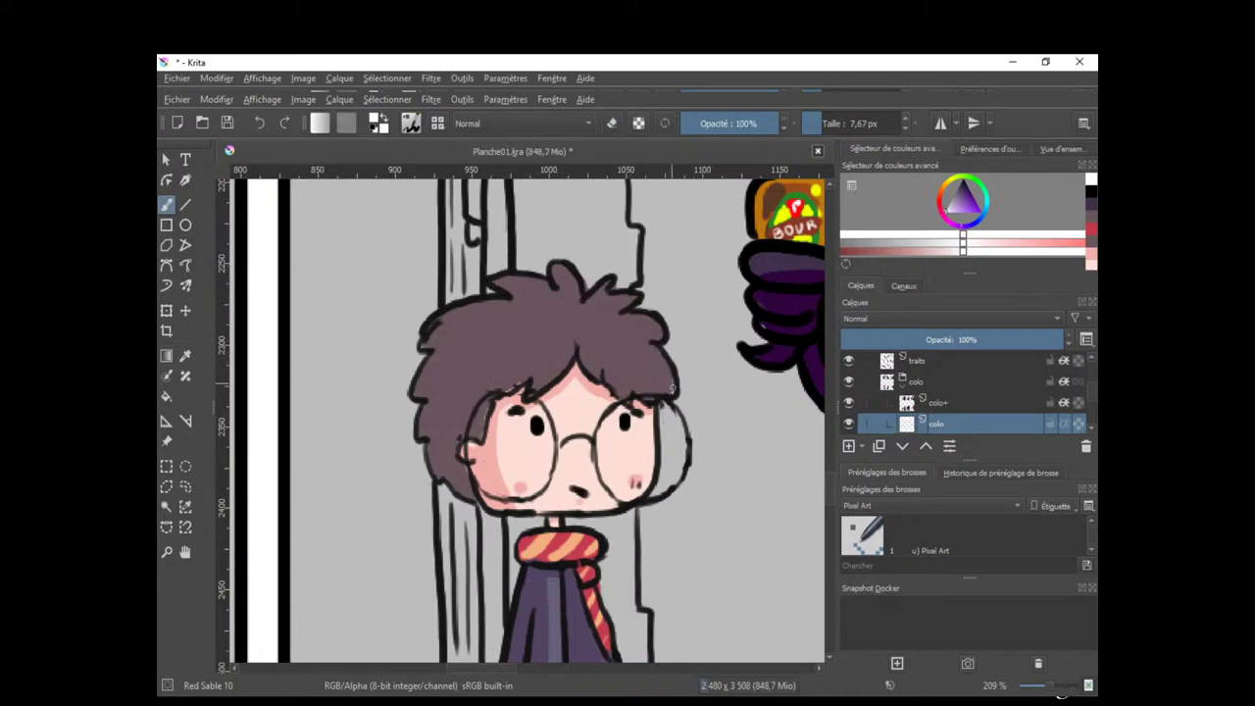
Paint the sampled darker pink skin shade along the boy's lower jaw on colo+.
{"action": "left_click", "coordinate": [961, 403]}
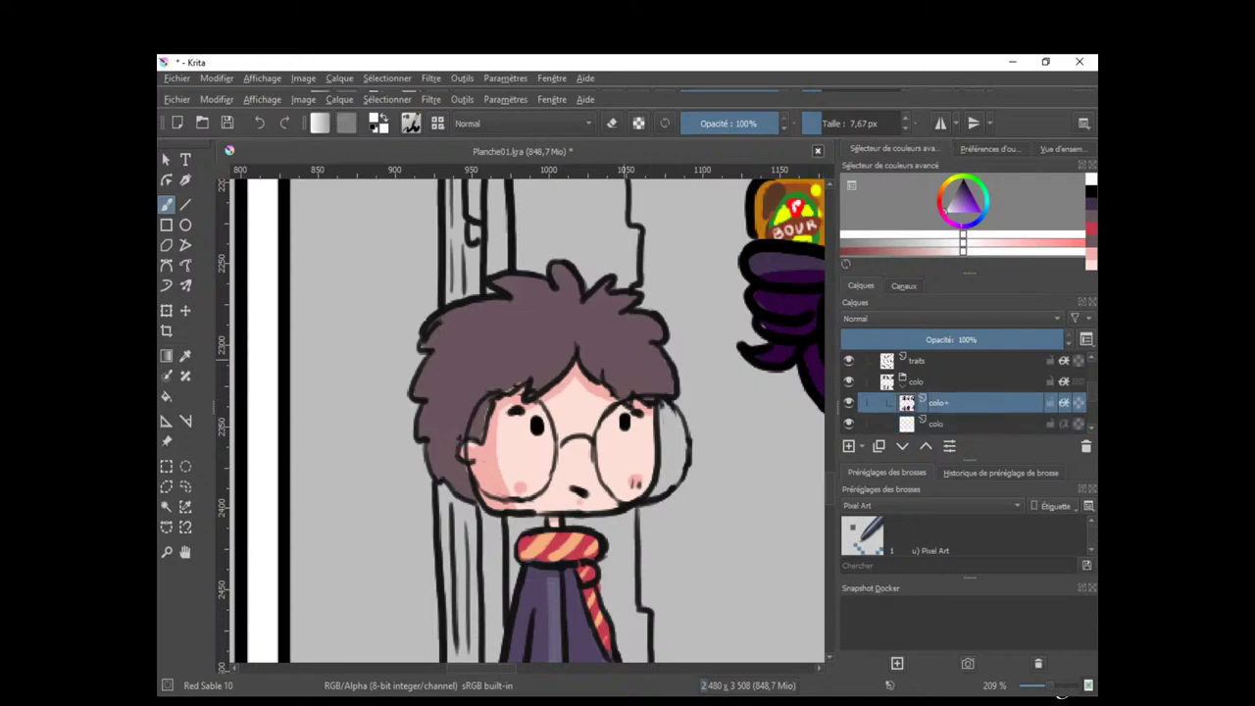
{"action": "left_click", "coordinate": [508, 371], "text": "ctrl"}
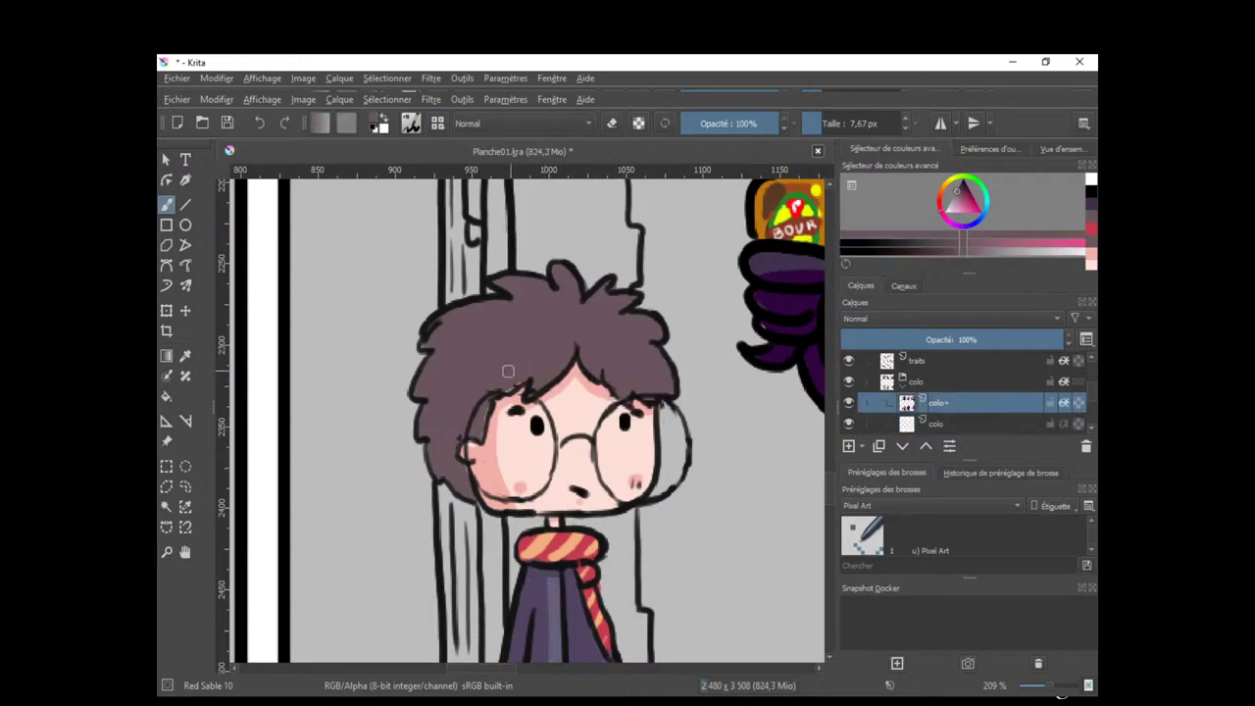
{"action": "left_click", "coordinate": [500, 444], "text": "ctrl"}
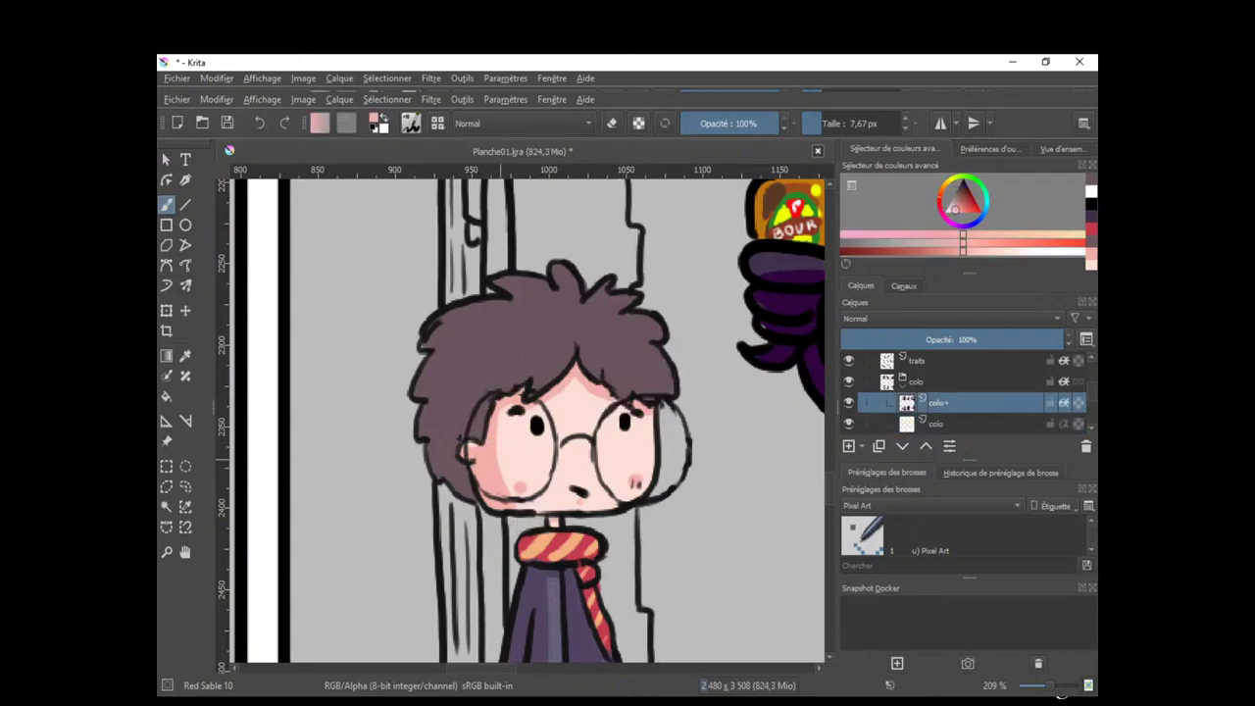
{"action": "left_click_drag", "start_coordinate": [518, 506], "coordinate": [530, 508]}
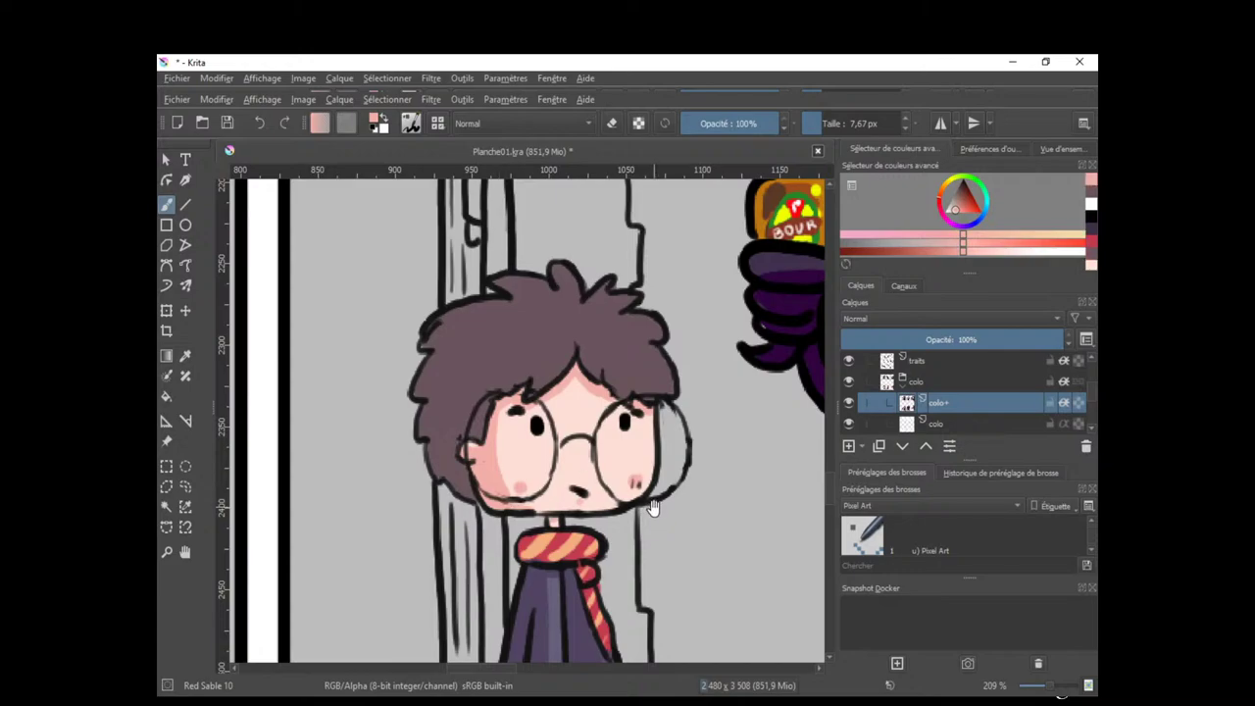
{"action": "mouse_move", "coordinate": [653, 508]}
{"action": "left_mouse_down"}
{"action": "mouse_move", "coordinate": [669, 466]}
{"action": "mouse_move", "coordinate": [615, 495]}
{"action": "mouse_move", "coordinate": [562, 478]}
{"action": "left_mouse_up"}
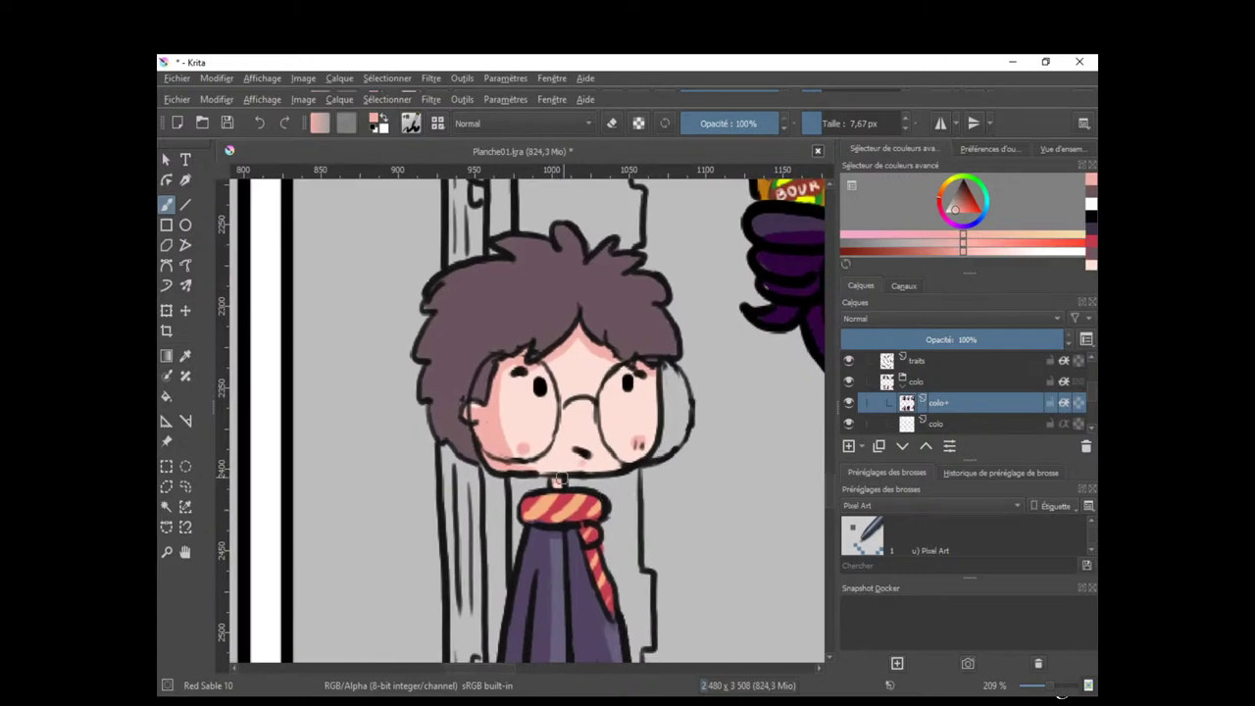
Touch up the white base beside the boy on the colo layer with sampled white and the eraser.
{"action": "left_click", "coordinate": [972, 423]}
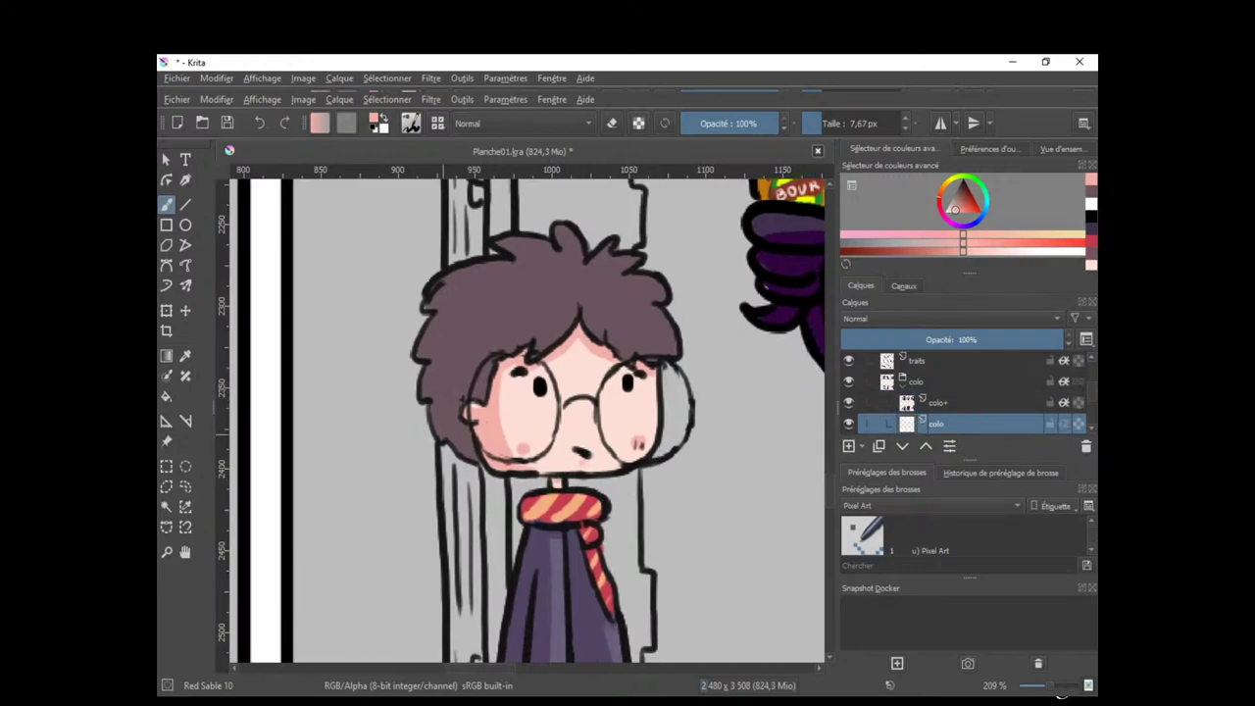
{"action": "left_click", "coordinate": [365, 467], "text": "ctrl"}
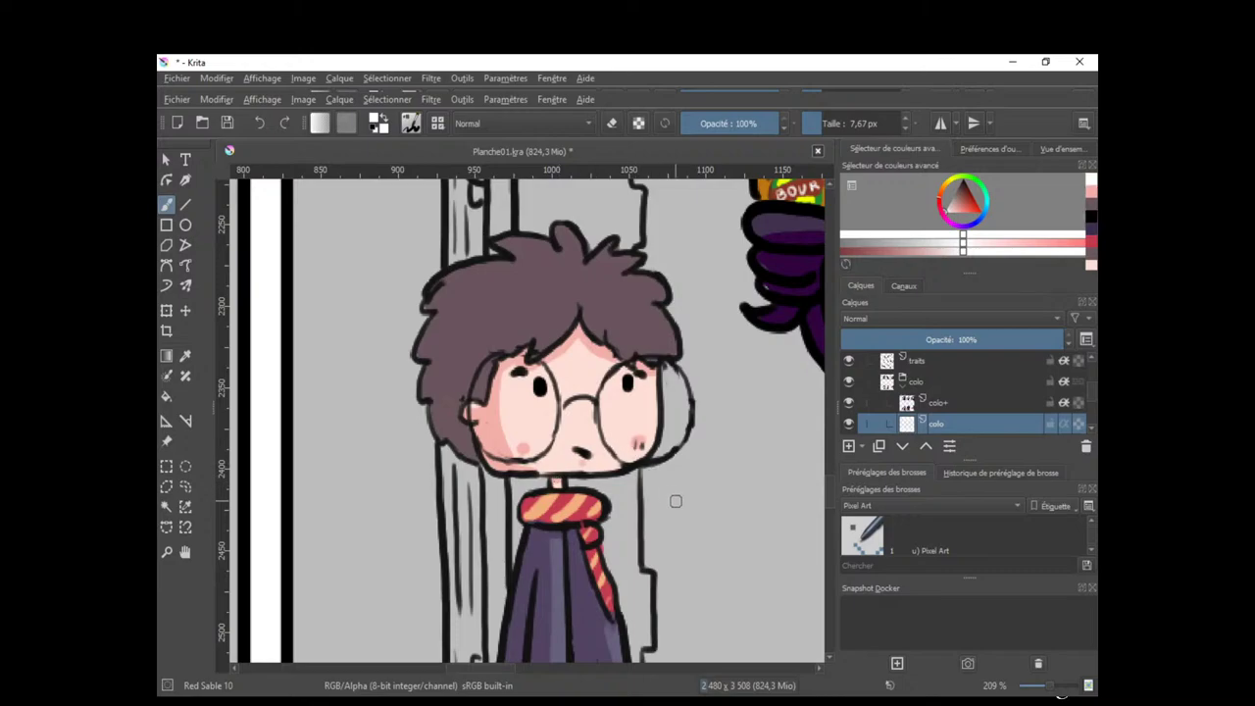
{"action": "scroll", "coordinate": [667, 495], "scroll_direction": "down", "scroll_amount": 2}
{"action": "key", "text": "e"}
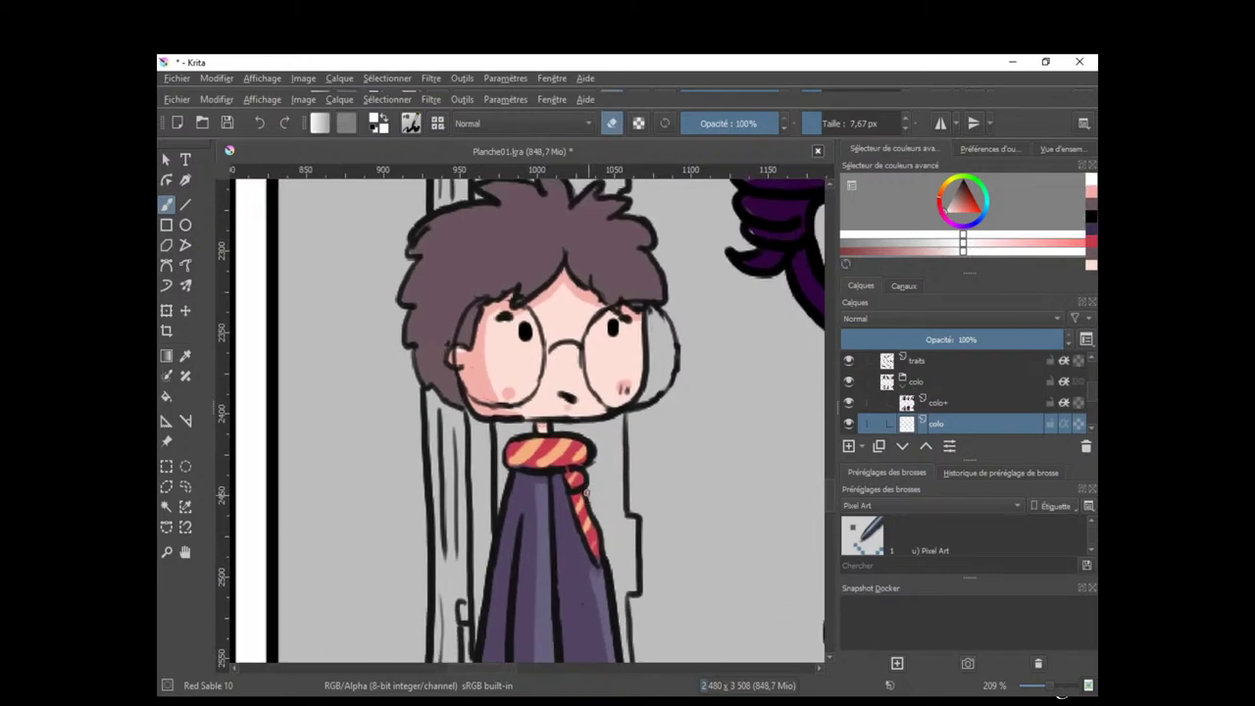
{"action": "left_click_drag", "start_coordinate": [609, 525], "coordinate": [604, 475]}
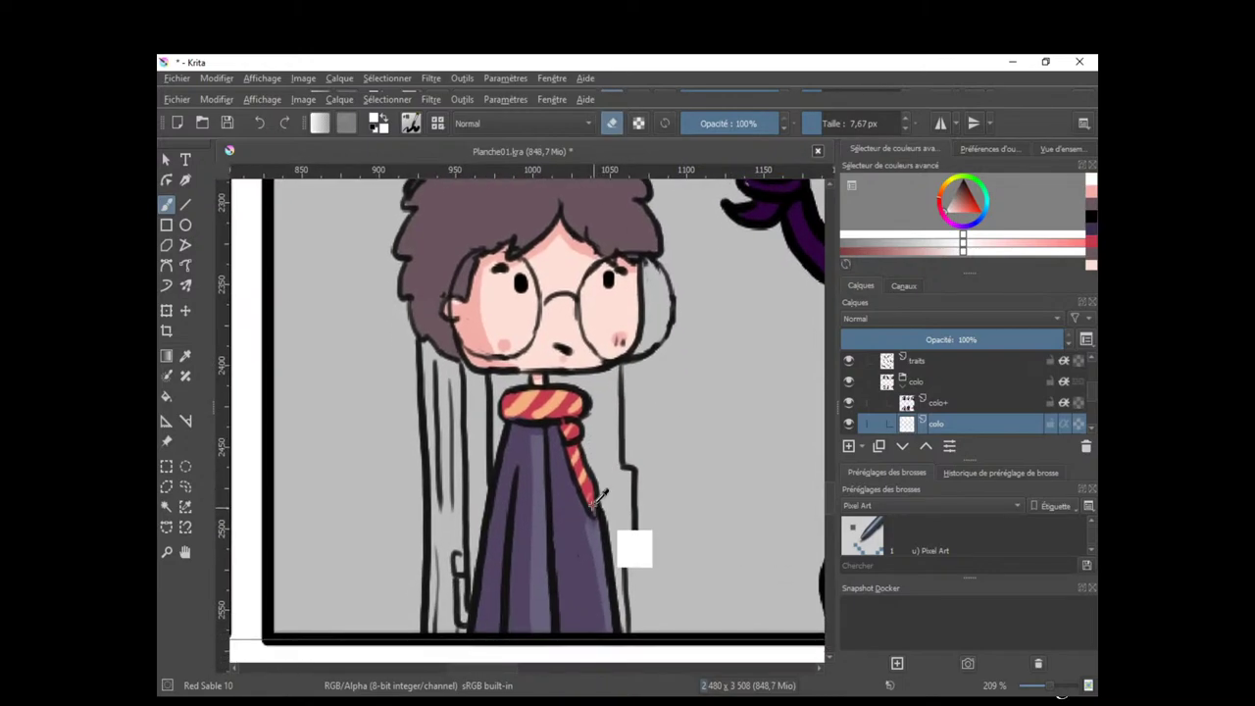
Paint the hanging tip of the boy's scarf with its sampled red on the colo+ layer.
{"action": "left_click", "coordinate": [591, 505], "text": "ctrl"}
{"action": "key", "text": "e"}
{"action": "key", "text": "Page_Up"}
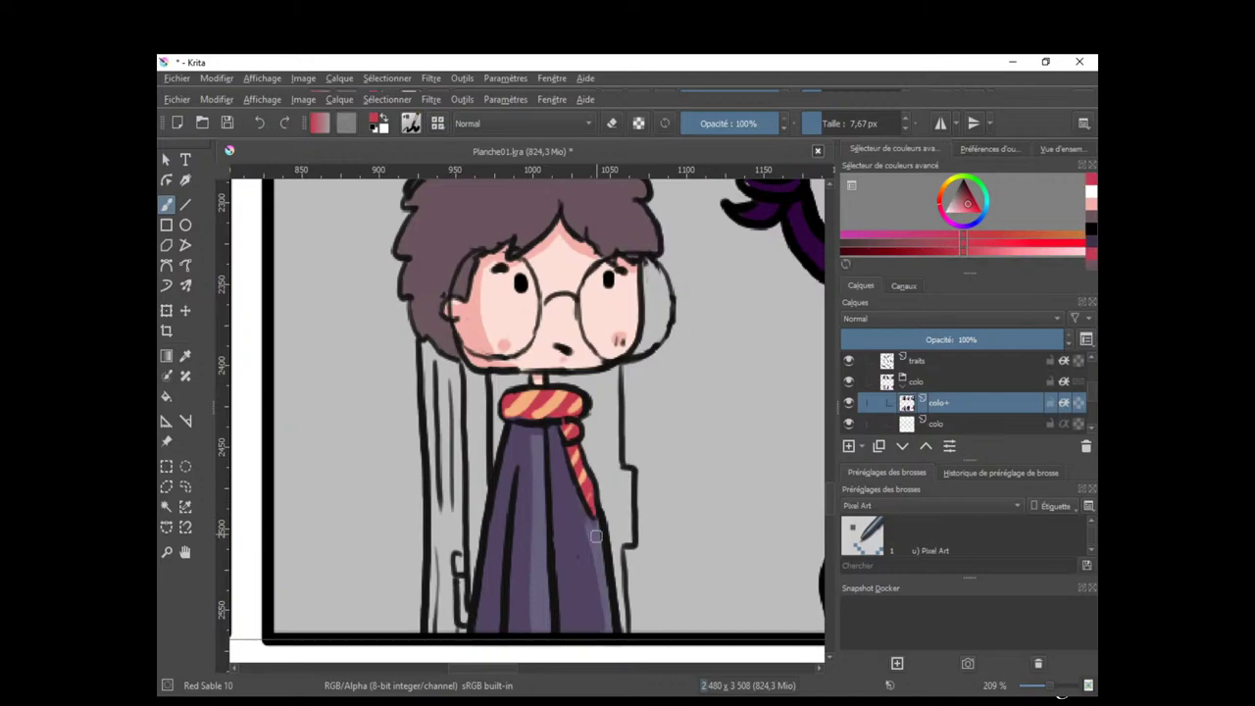
{"action": "scroll", "coordinate": [588, 564], "scroll_direction": "down", "scroll_amount": 3}
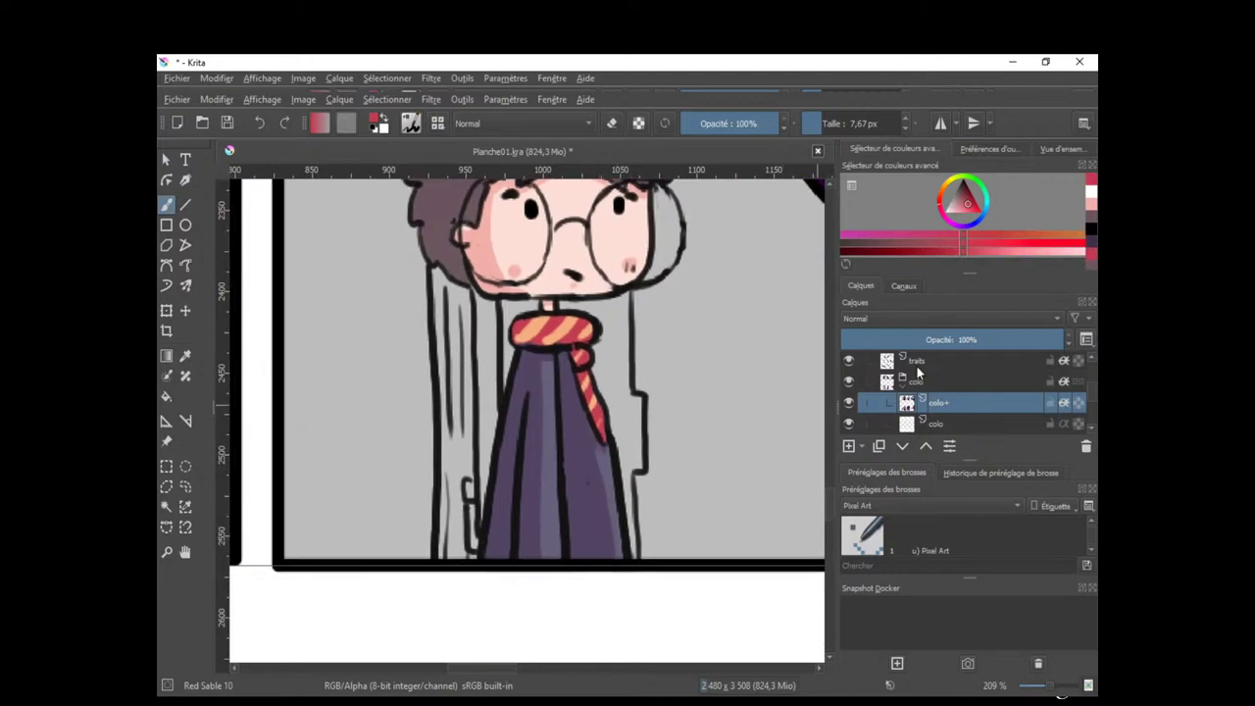
Lasso the boy's mouth on the traits layer, move it slightly higher on his face, and deselect it.
{"action": "key", "text": "Page_Up"}
{"action": "key", "text": "e"}
{"action": "key", "text": "Page_Up"}
{"action": "mouse_move", "coordinate": [608, 497]}
{"action": "left_mouse_down"}
{"action": "mouse_move", "coordinate": [587, 547]}
{"action": "mouse_move", "coordinate": [513, 612]}
{"action": "mouse_move", "coordinate": [617, 489]}
{"action": "mouse_move", "coordinate": [618, 529]}
{"action": "mouse_move", "coordinate": [590, 505]}
{"action": "mouse_move", "coordinate": [603, 415]}
{"action": "mouse_move", "coordinate": [582, 478]}
{"action": "mouse_move", "coordinate": [713, 407]}
{"action": "left_mouse_up"}
{"action": "left_click", "coordinate": [186, 485]}
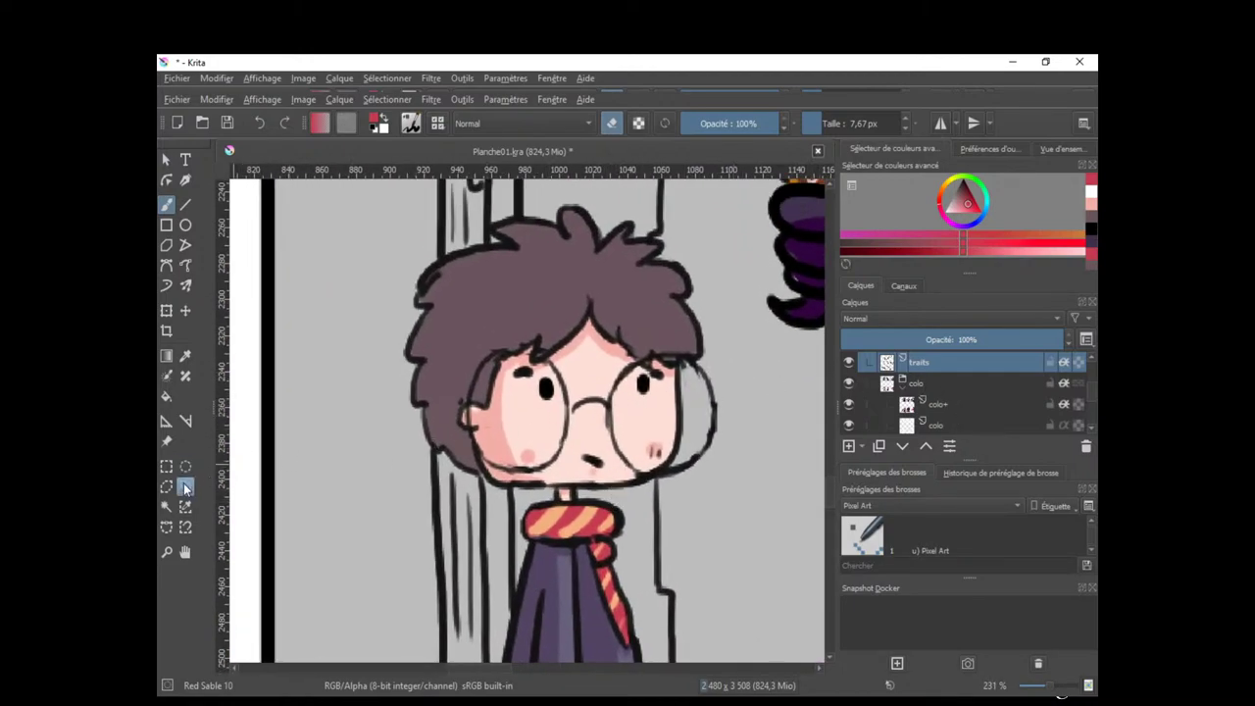
{"action": "mouse_move", "coordinate": [581, 451]}
{"action": "left_mouse_down"}
{"action": "mouse_move", "coordinate": [612, 475]}
{"action": "mouse_move", "coordinate": [594, 481]}
{"action": "mouse_move", "coordinate": [575, 465]}
{"action": "mouse_move", "coordinate": [594, 440]}
{"action": "left_mouse_up"}
{"action": "key", "text": "t"}
{"action": "key", "text": "v"}
{"action": "key", "text": "t"}
{"action": "key", "text": "Return"}
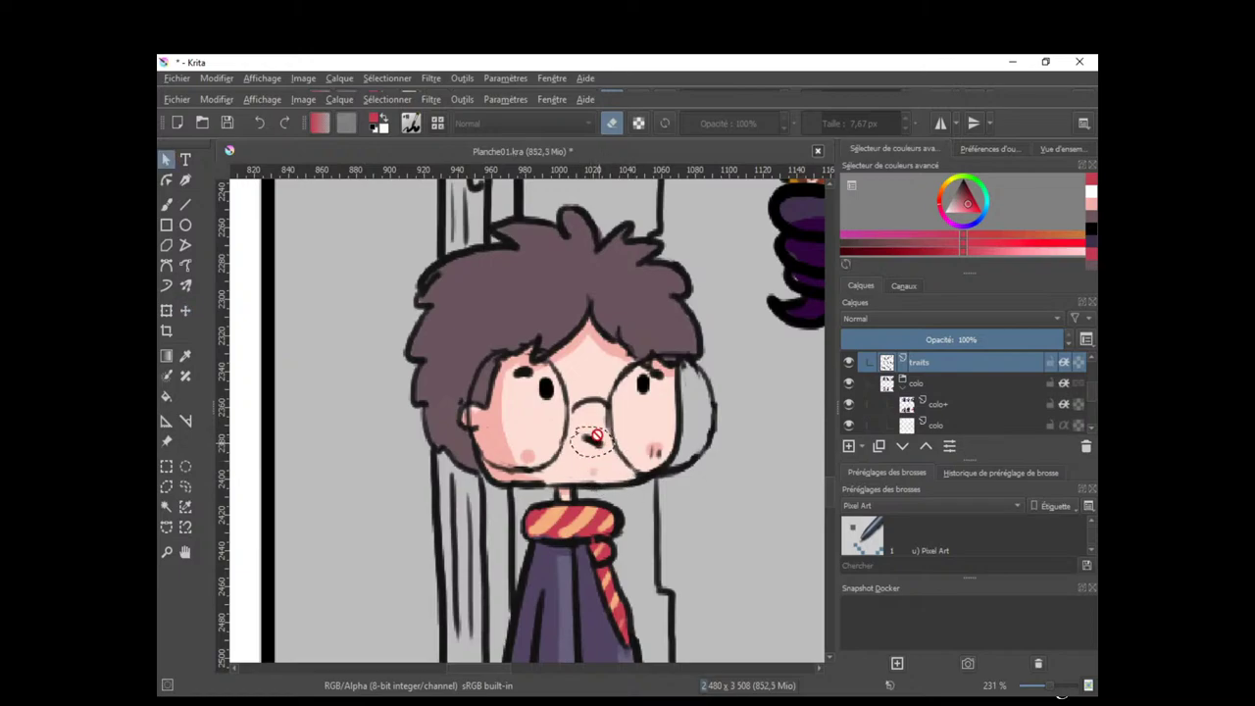
{"action": "key", "text": "ctrl+shift+a"}
{"action": "left_click_drag", "start_coordinate": [678, 476], "coordinate": [648, 484]}
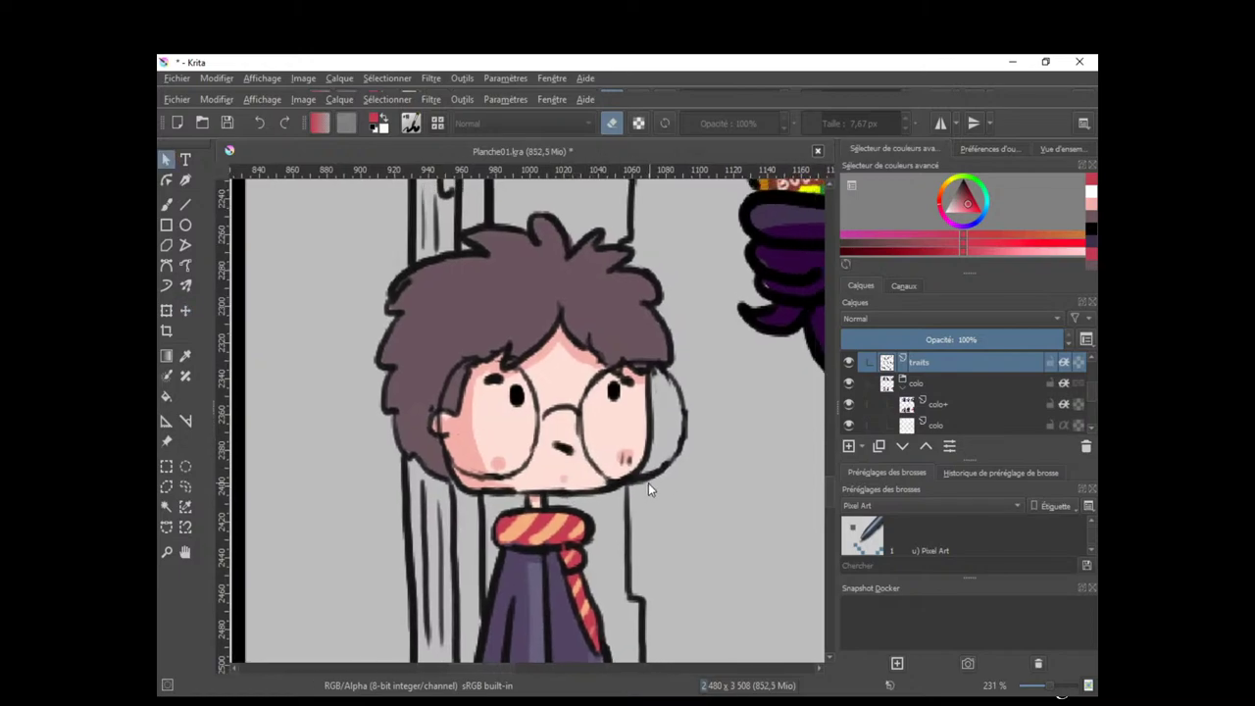
Rework the boy's mouth line with sampled black on the traits layer, undoing the unwanted strokes.
{"action": "key", "text": "b"}
{"action": "left_click_drag", "start_coordinate": [558, 449], "coordinate": [555, 432]}
{"action": "key", "text": "ctrl+z"}
{"action": "left_click", "coordinate": [569, 431], "text": "ctrl"}
{"action": "key", "text": "ctrl+z"}
{"action": "key", "text": "ctrl+z"}
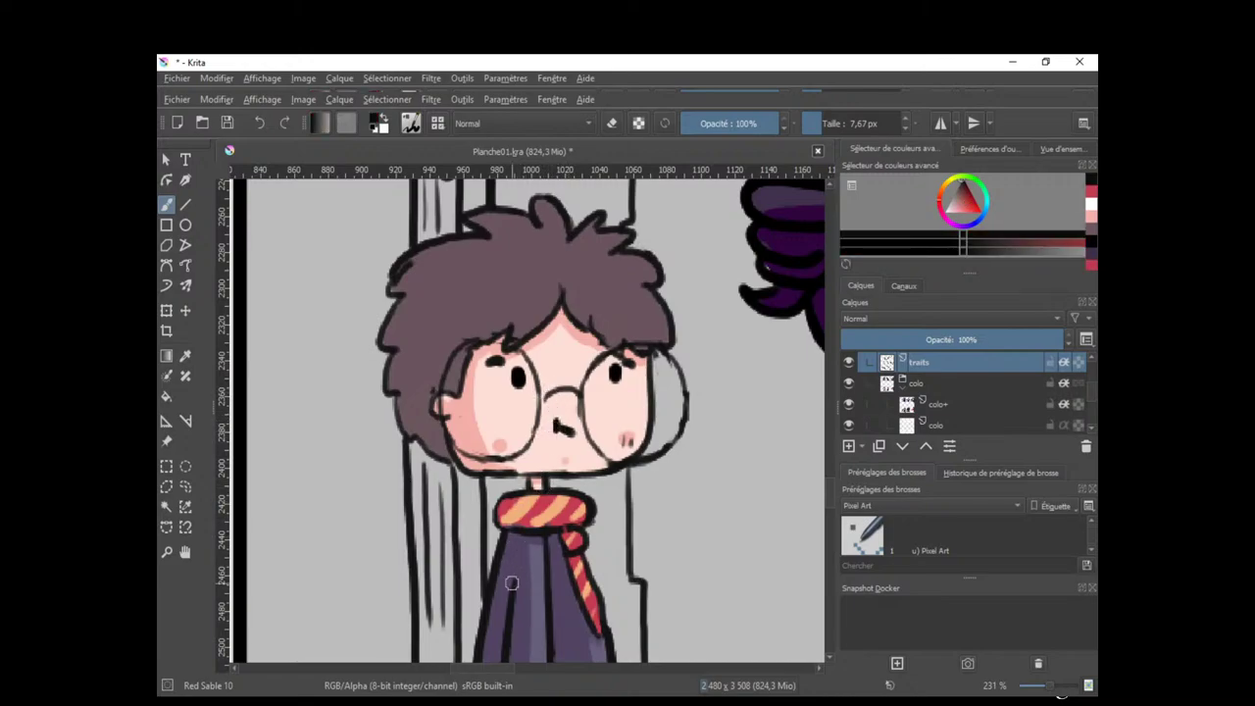
{"action": "left_click_drag", "start_coordinate": [615, 483], "coordinate": [454, 602]}
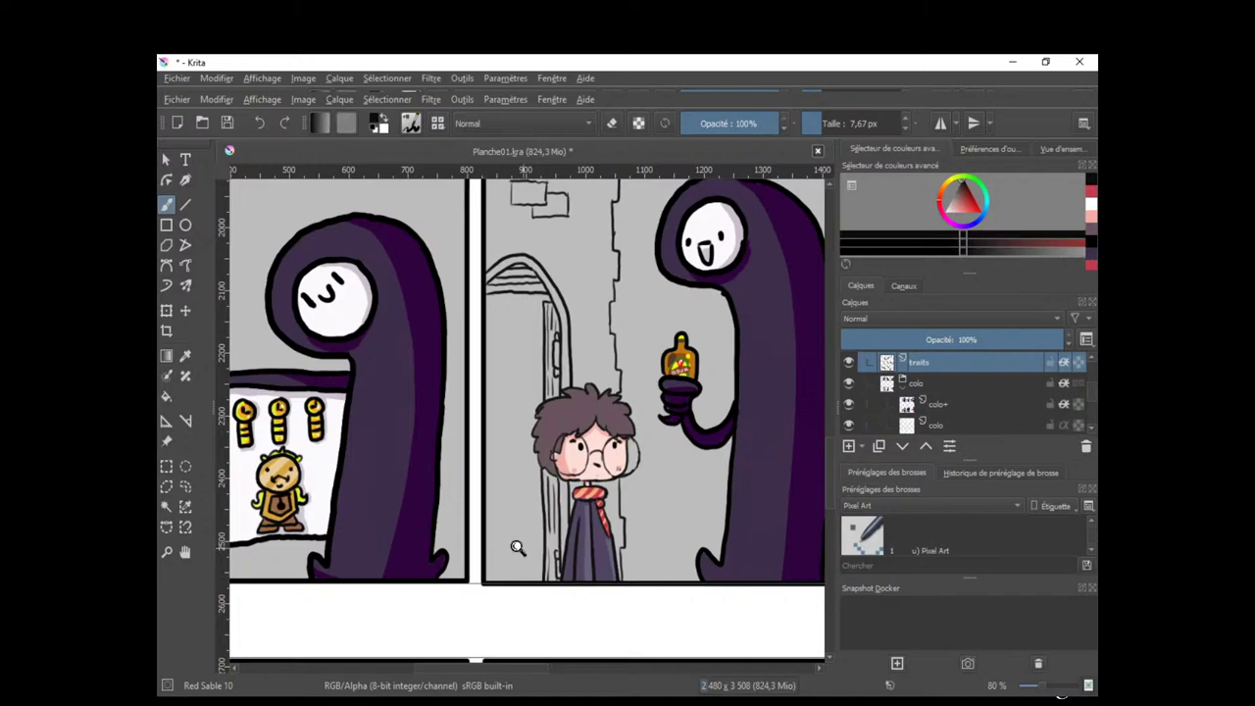
{"action": "left_click_drag", "start_coordinate": [516, 549], "coordinate": [578, 477]}
{"action": "mouse_move", "coordinate": [648, 443]}
{"action": "left_mouse_down"}
{"action": "mouse_move", "coordinate": [572, 483]}
{"action": "mouse_move", "coordinate": [565, 510]}
{"action": "mouse_move", "coordinate": [619, 526]}
{"action": "mouse_move", "coordinate": [603, 493]}
{"action": "left_mouse_up"}
Erase the excess line bits around the boy's mouth and glasses on the traits layer.
{"action": "key", "text": "e"}
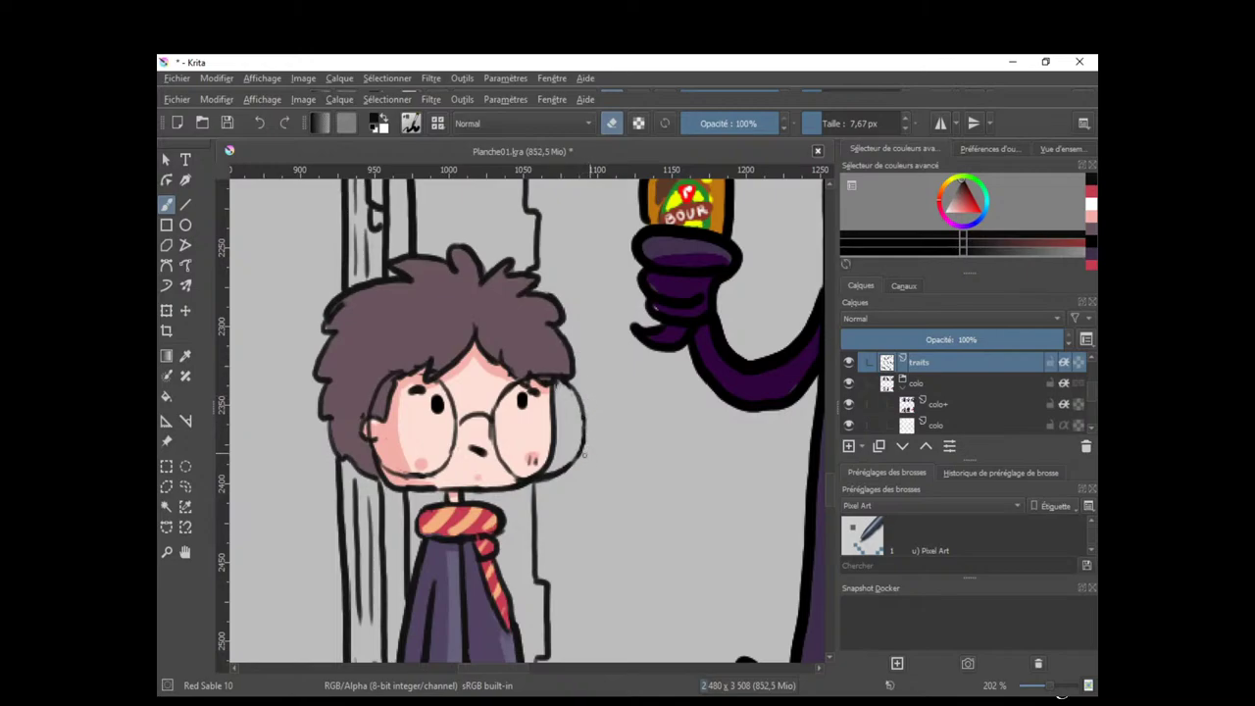
{"action": "mouse_move", "coordinate": [600, 469]}
{"action": "left_mouse_down"}
{"action": "mouse_move", "coordinate": [613, 470]}
{"action": "mouse_move", "coordinate": [587, 486]}
{"action": "mouse_move", "coordinate": [605, 475]}
{"action": "left_mouse_up"}
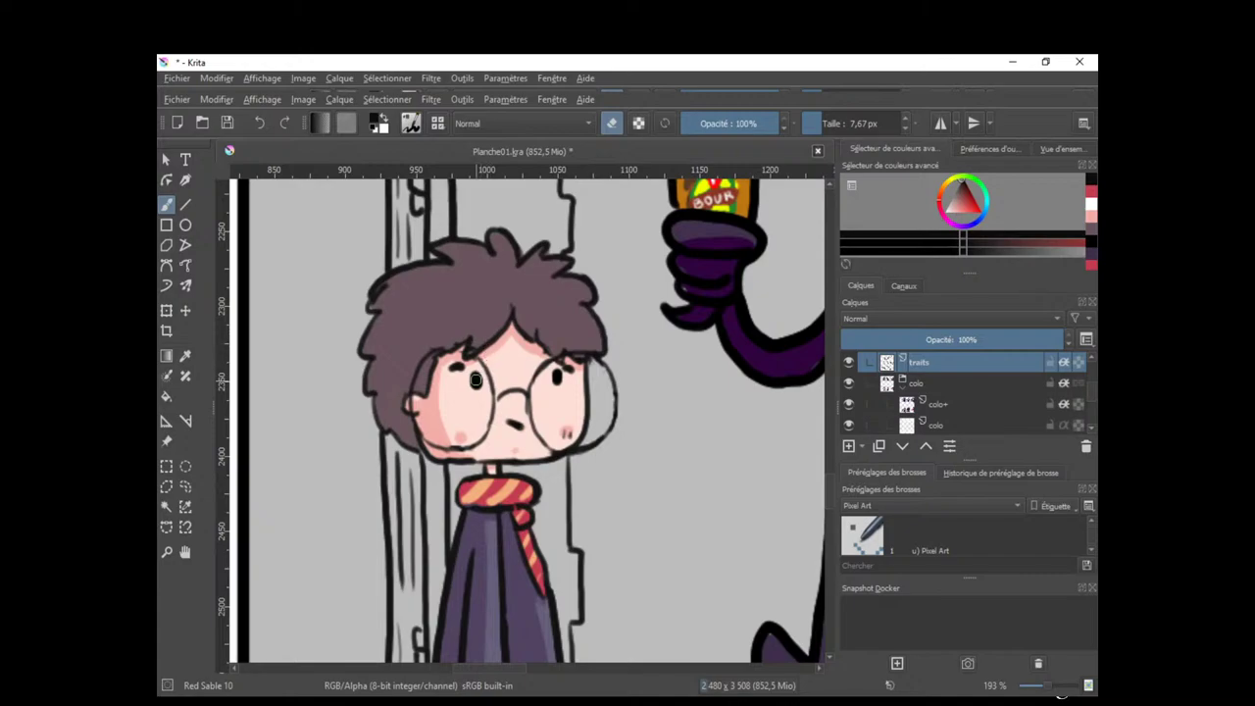
{"action": "left_click_drag", "start_coordinate": [621, 367], "coordinate": [606, 406]}
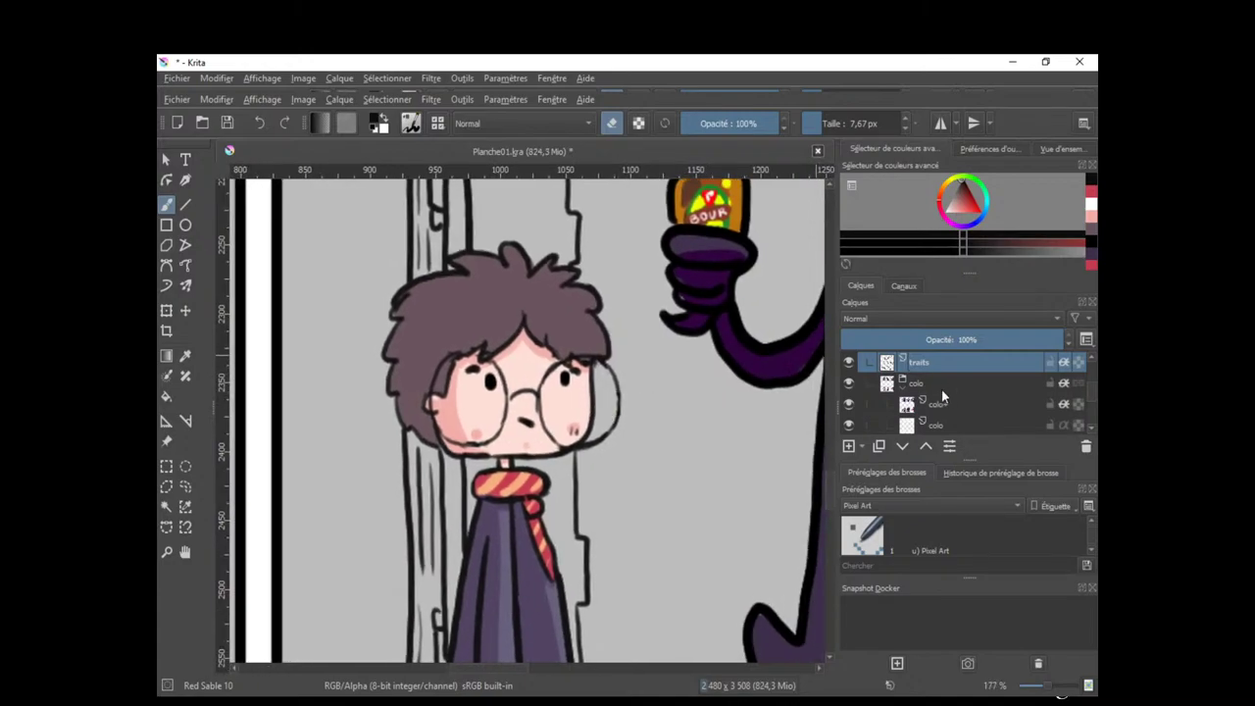
Erase the excess white base around the boy's hair on the colo layer and save the document.
{"action": "left_click", "coordinate": [941, 420]}
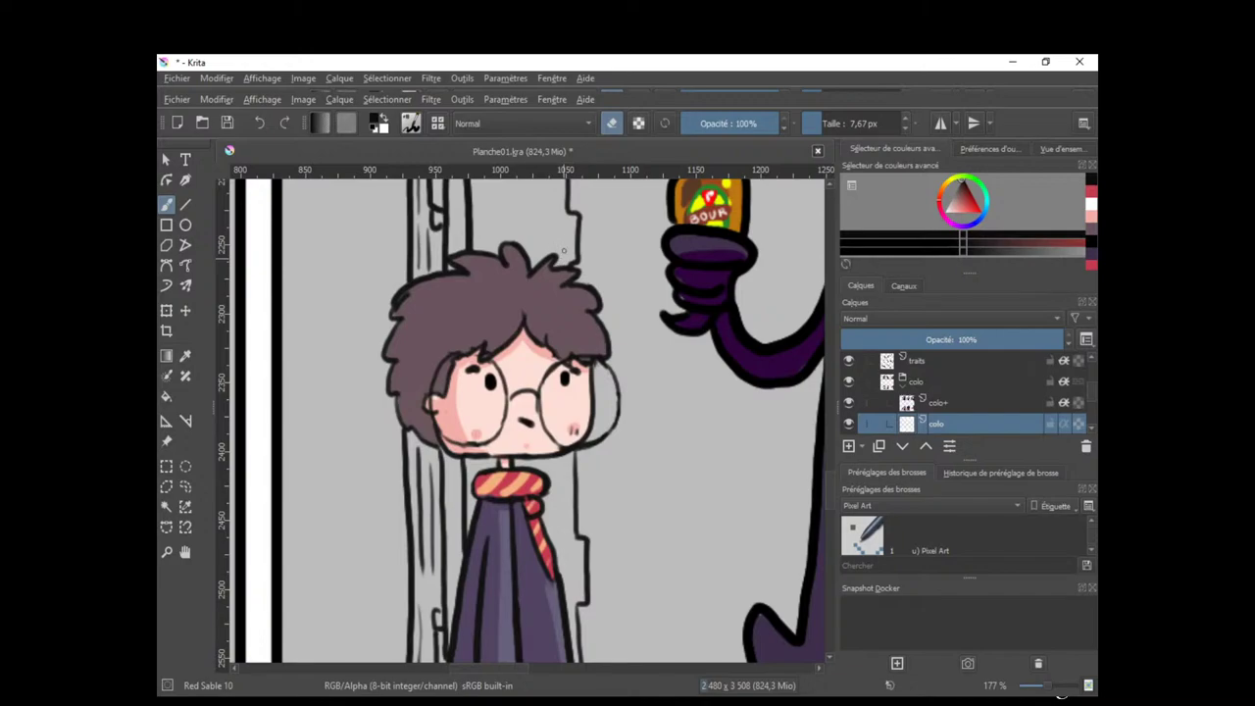
{"action": "left_click_drag", "start_coordinate": [642, 342], "coordinate": [457, 552]}
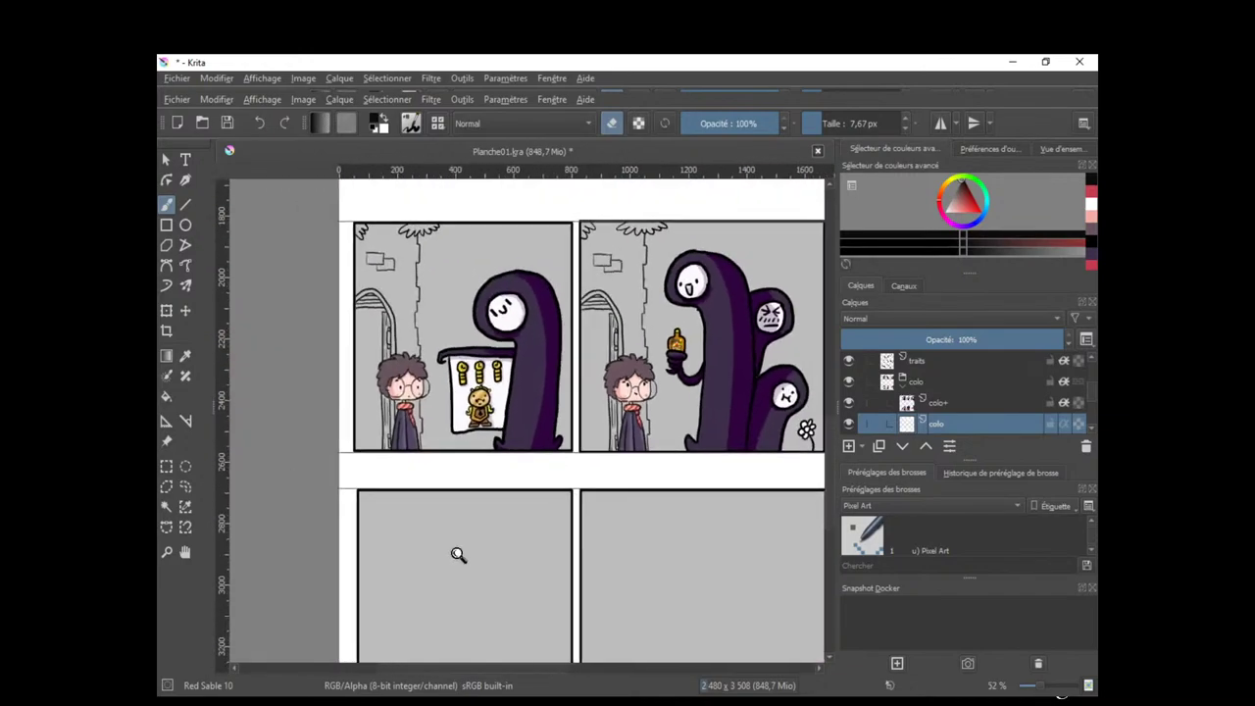
{"action": "key", "text": "ctrl+s"}
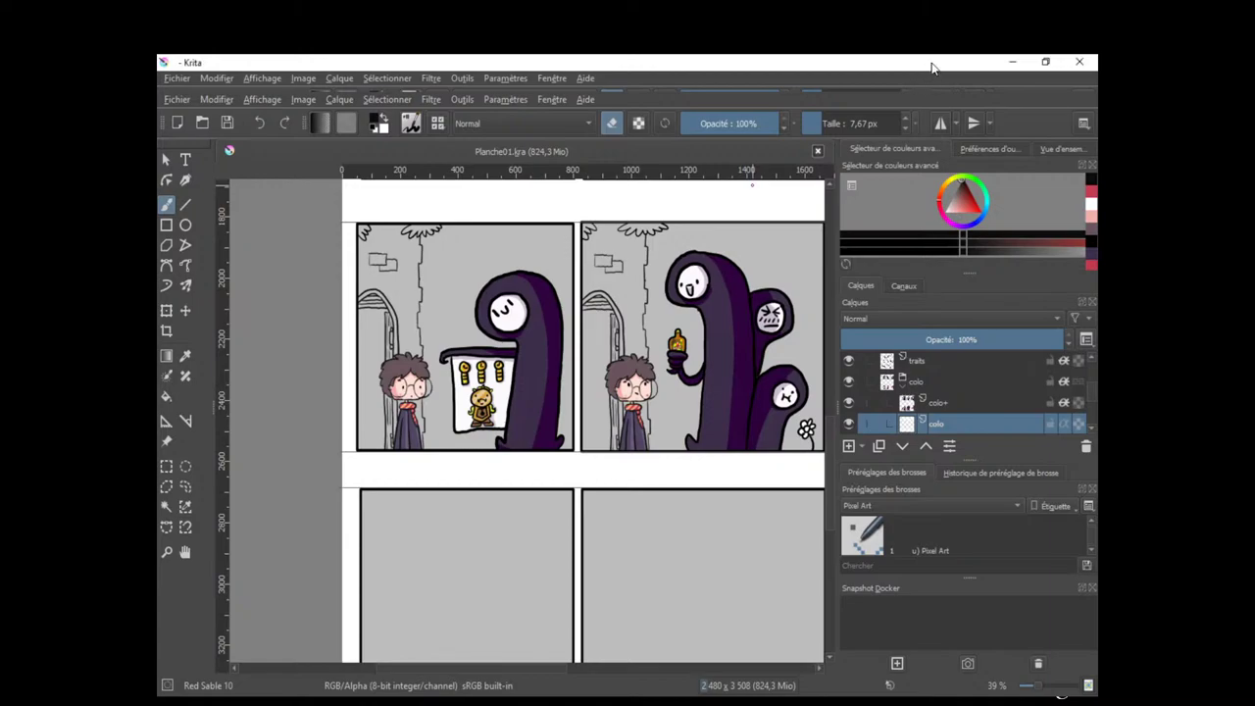
Paint the centre of the flower beside the purple creatures with sampled yellow on colo+ and save the document.
{"action": "left_click", "coordinate": [640, 461]}
{"action": "left_click_drag", "start_coordinate": [694, 446], "coordinate": [695, 421]}
{"action": "mouse_move", "coordinate": [590, 465]}
{"action": "left_mouse_down"}
{"action": "mouse_move", "coordinate": [652, 388]}
{"action": "mouse_move", "coordinate": [622, 456]}
{"action": "mouse_move", "coordinate": [682, 455]}
{"action": "mouse_move", "coordinate": [542, 475]}
{"action": "left_mouse_up"}
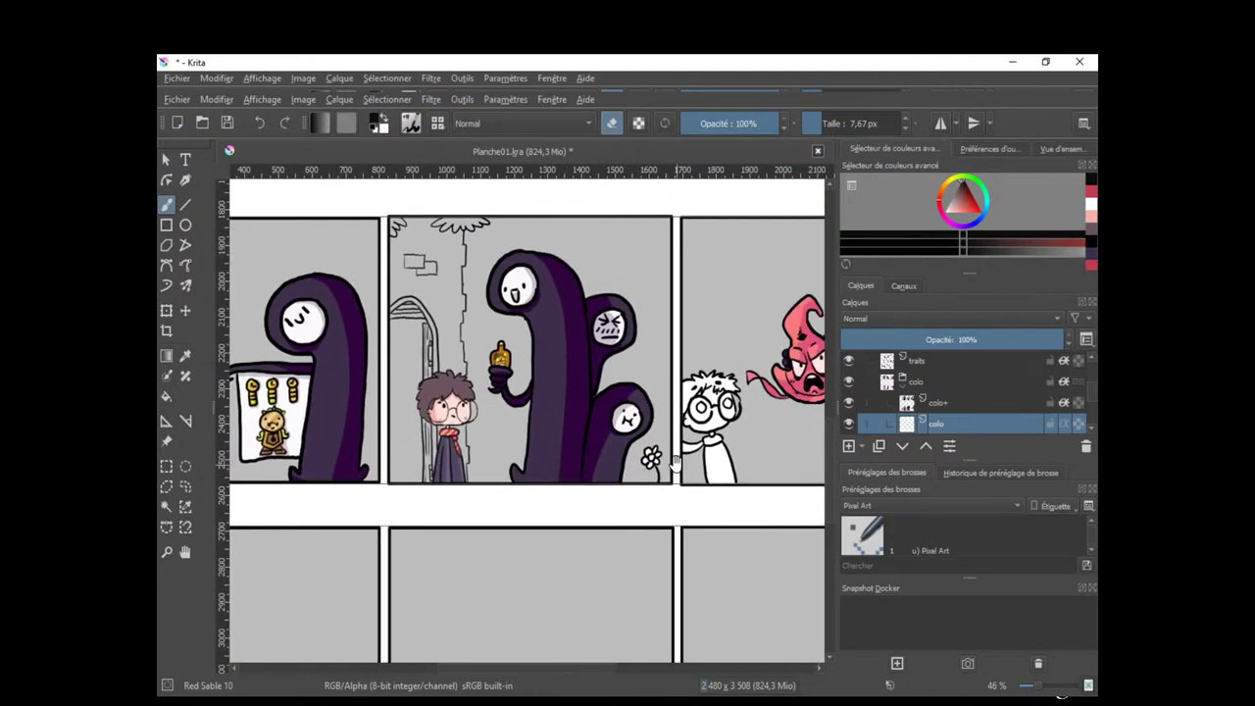
{"action": "left_click_drag", "start_coordinate": [676, 462], "coordinate": [617, 472]}
{"action": "left_click_drag", "start_coordinate": [394, 465], "coordinate": [447, 304]}
{"action": "left_click_drag", "start_coordinate": [449, 302], "coordinate": [451, 499]}
{"action": "left_click", "coordinate": [453, 378], "text": "ctrl"}
{"action": "key", "text": "e"}
{"action": "left_click_drag", "start_coordinate": [605, 451], "coordinate": [381, 334]}
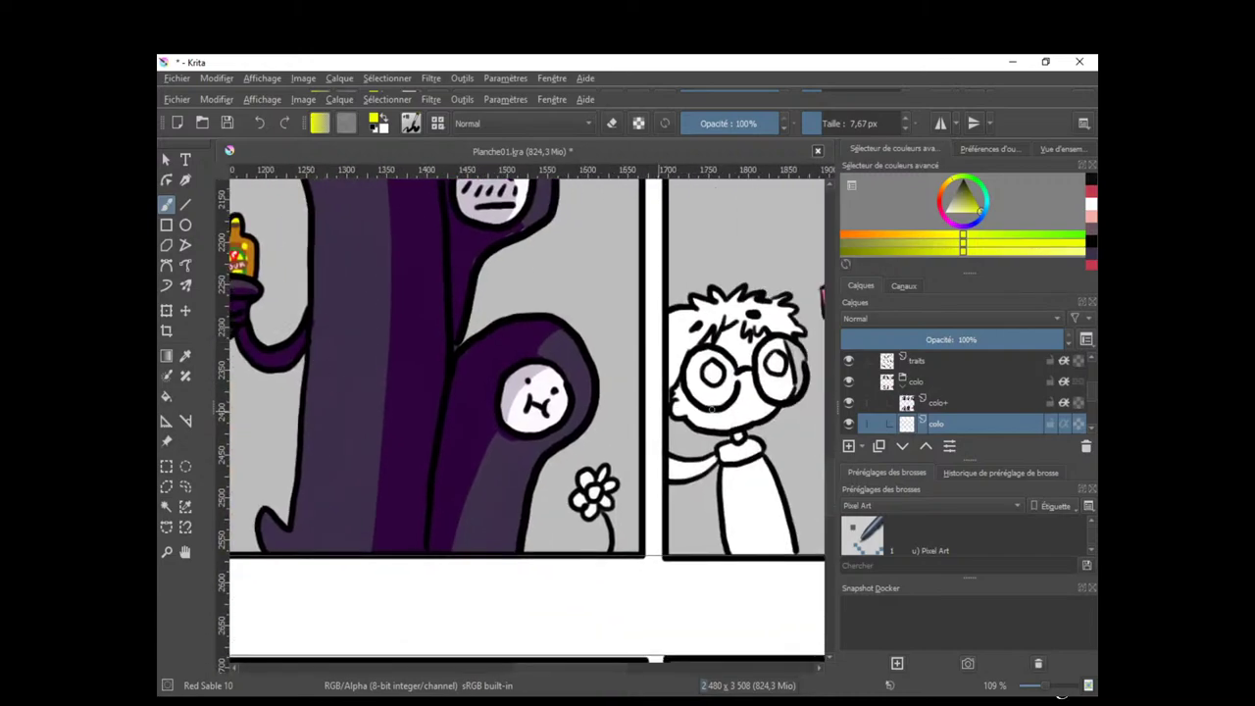
{"action": "left_click", "coordinate": [930, 398]}
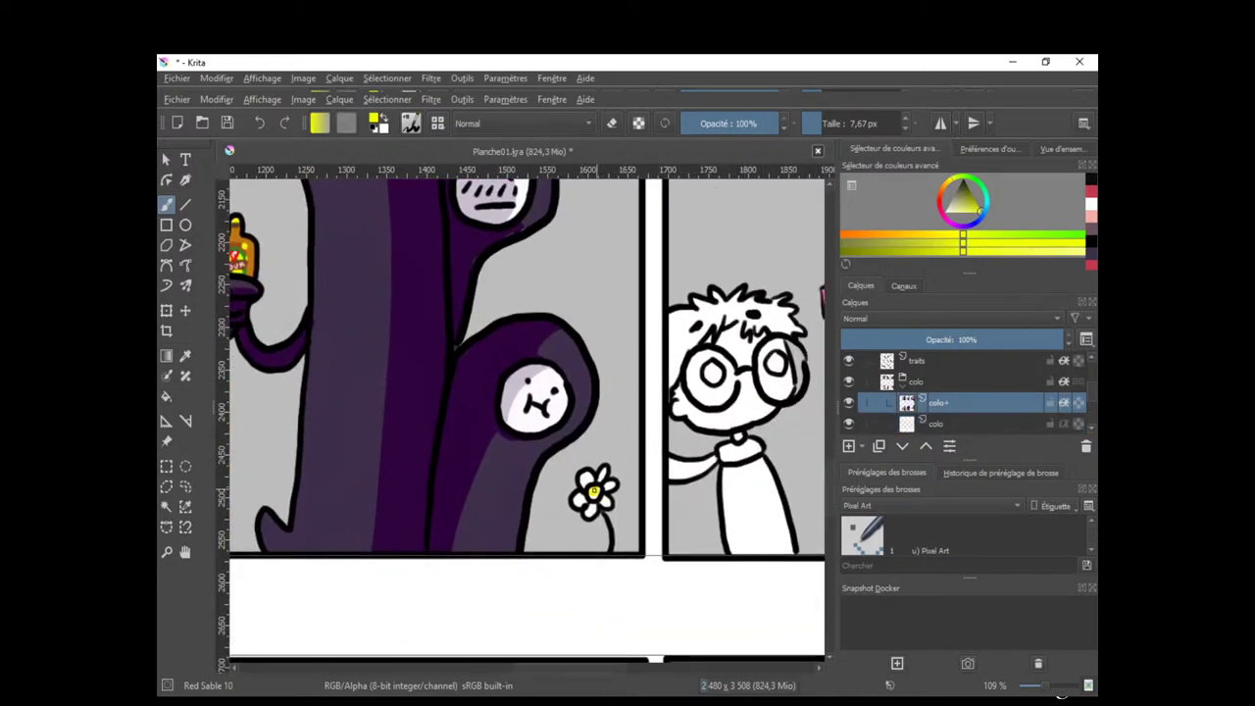
{"action": "scroll", "coordinate": [550, 533], "scroll_direction": "down", "scroll_amount": 5}
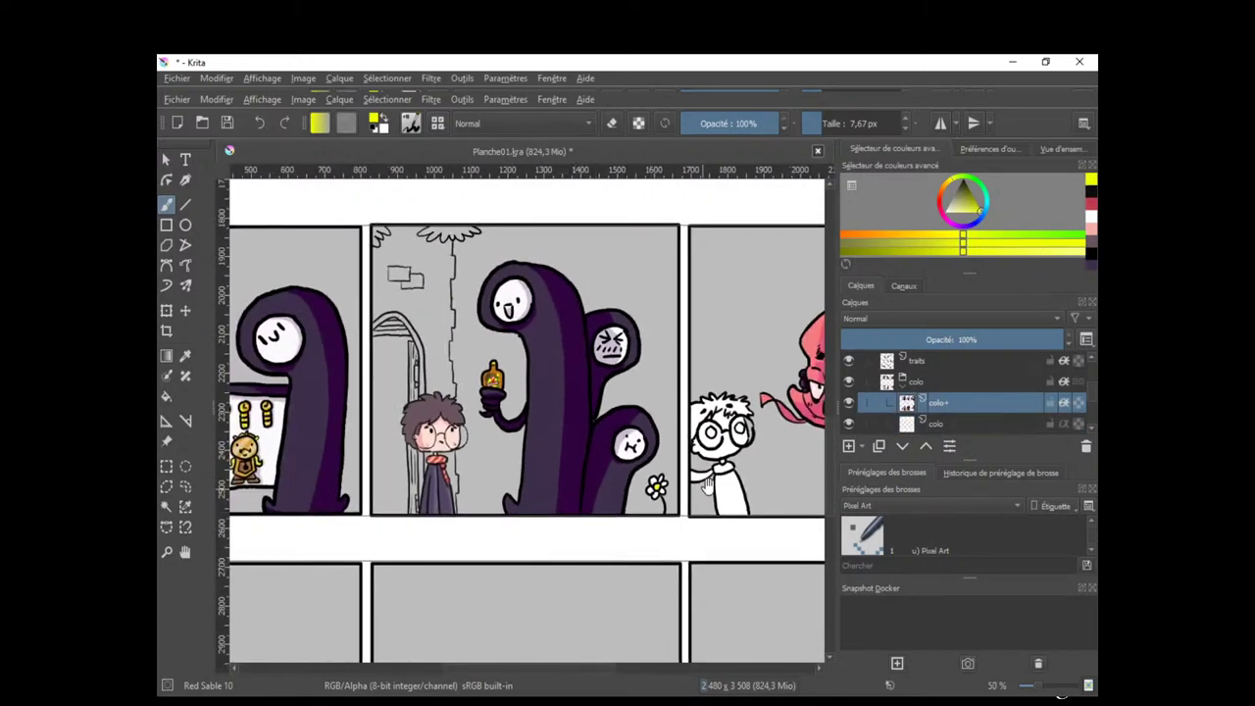
{"action": "left_click_drag", "start_coordinate": [562, 449], "coordinate": [620, 480]}
{"action": "key", "text": "ctrl+s"}
Paint a sampled white base on the colo layer under the curly-haired character carrying books in the ladder panel.
{"action": "left_click_drag", "start_coordinate": [556, 553], "coordinate": [554, 494]}
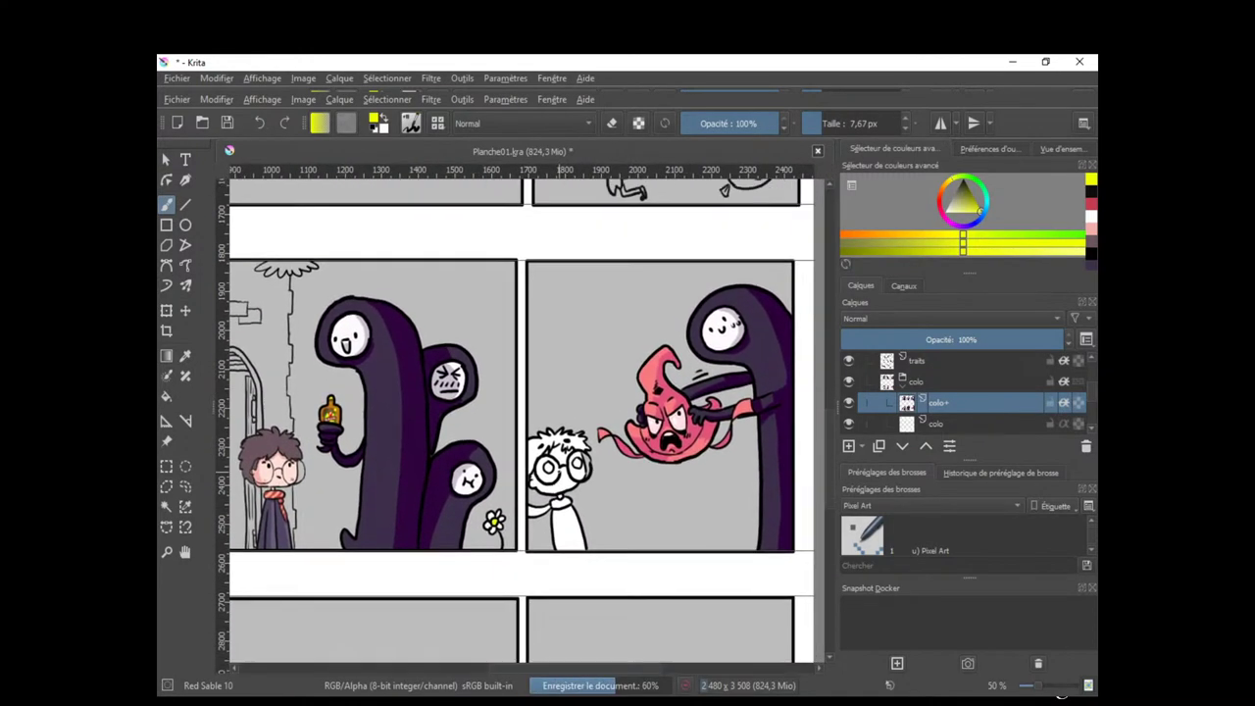
{"action": "left_click_drag", "start_coordinate": [590, 587], "coordinate": [605, 495]}
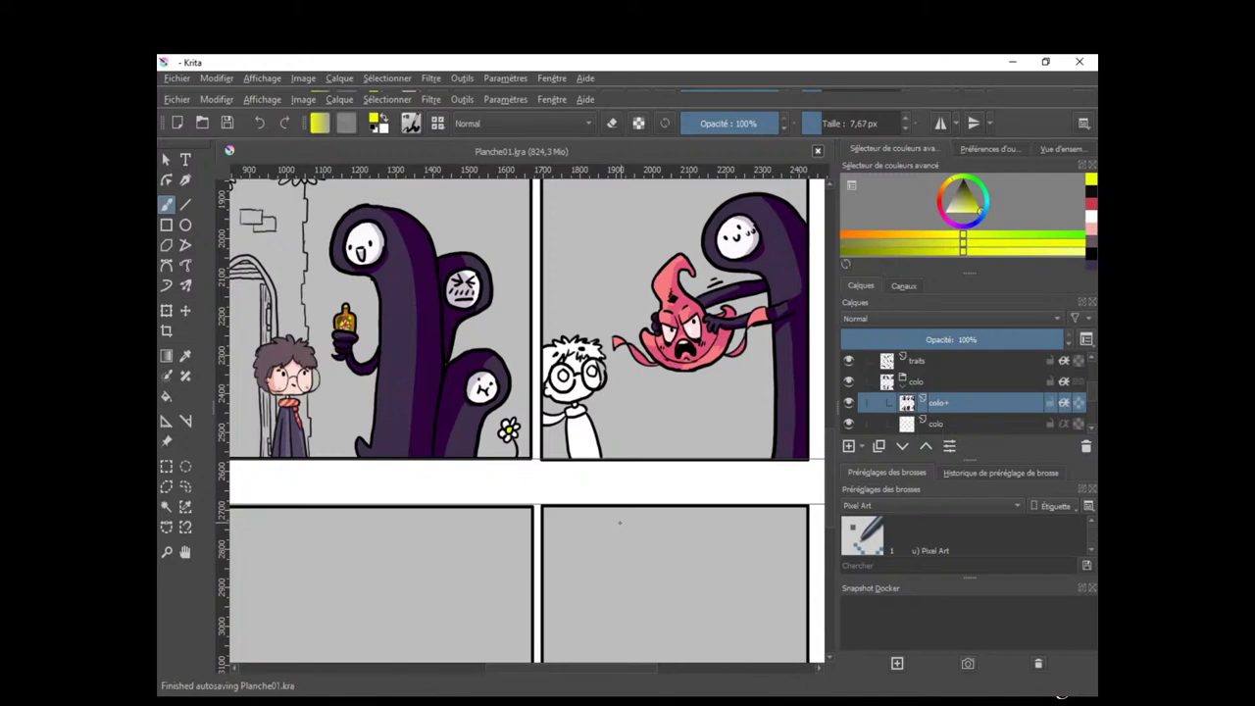
{"action": "left_click_drag", "start_coordinate": [590, 564], "coordinate": [568, 590]}
{"action": "left_click_drag", "start_coordinate": [686, 411], "coordinate": [611, 581]}
{"action": "left_click_drag", "start_coordinate": [526, 516], "coordinate": [605, 428]}
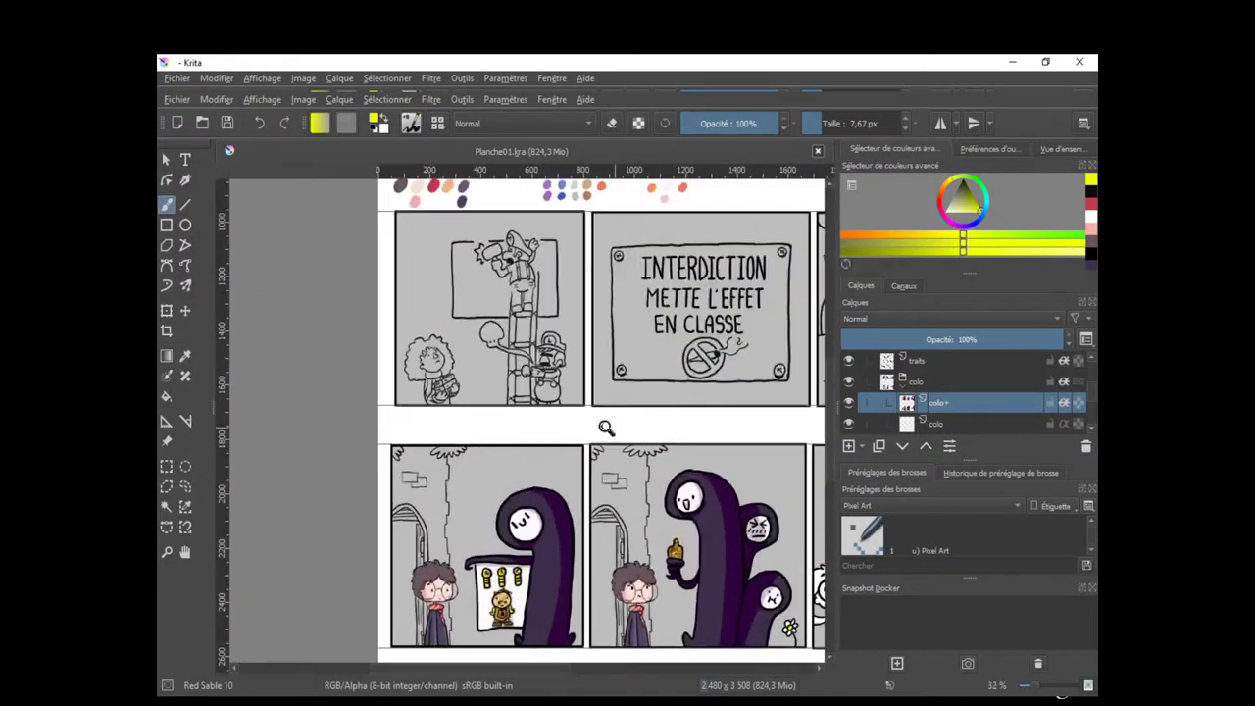
{"action": "left_click_drag", "start_coordinate": [551, 477], "coordinate": [595, 513]}
{"action": "left_click", "coordinate": [946, 423]}
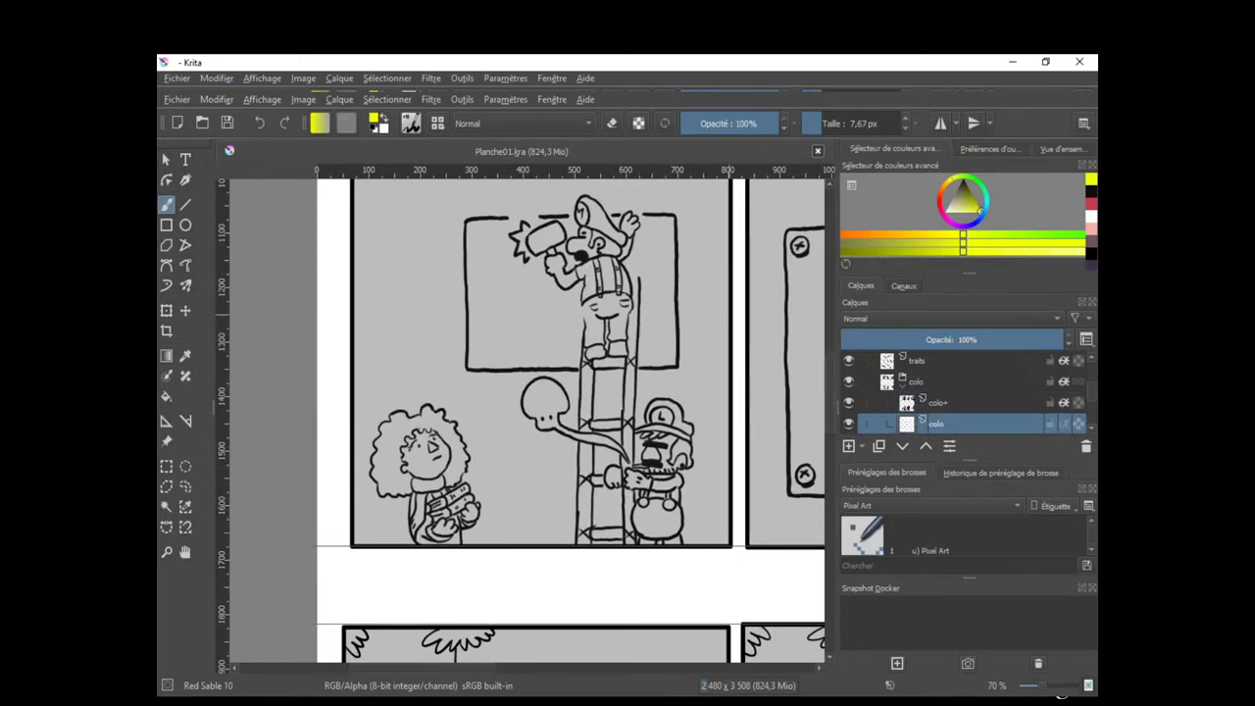
{"action": "left_click", "coordinate": [739, 323], "text": "ctrl"}
{"action": "left_click_drag", "start_coordinate": [604, 411], "coordinate": [637, 401]}
{"action": "left_click_drag", "start_coordinate": [595, 447], "coordinate": [613, 441]}
{"action": "mouse_move", "coordinate": [561, 492]}
{"action": "left_mouse_down"}
{"action": "mouse_move", "coordinate": [618, 468]}
{"action": "mouse_move", "coordinate": [668, 522]}
{"action": "left_mouse_up"}
{"action": "mouse_move", "coordinate": [566, 450]}
{"action": "left_mouse_down"}
{"action": "mouse_move", "coordinate": [548, 504]}
{"action": "mouse_move", "coordinate": [523, 507]}
{"action": "mouse_move", "coordinate": [552, 529]}
{"action": "mouse_move", "coordinate": [557, 561]}
{"action": "mouse_move", "coordinate": [593, 571]}
{"action": "mouse_move", "coordinate": [620, 534]}
{"action": "mouse_move", "coordinate": [604, 485]}
{"action": "left_mouse_up"}
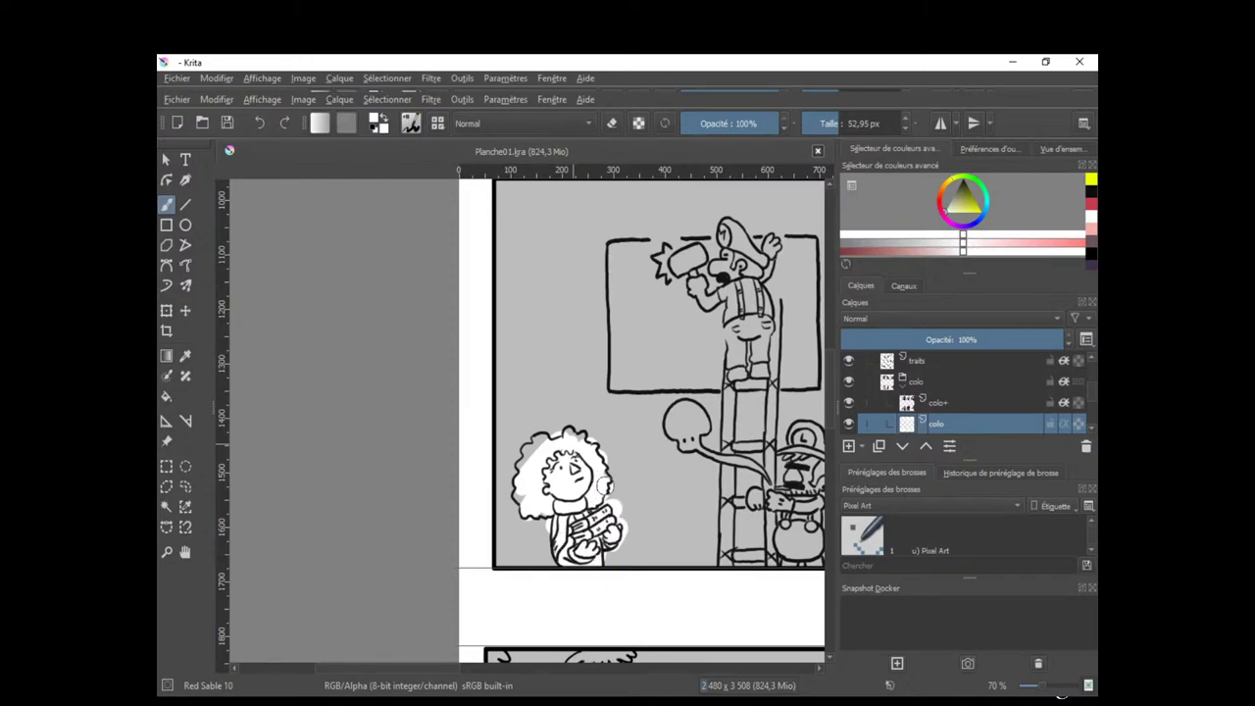
{"action": "mouse_move", "coordinate": [534, 505]}
{"action": "left_mouse_down"}
{"action": "mouse_move", "coordinate": [522, 470]}
{"action": "mouse_move", "coordinate": [538, 442]}
{"action": "mouse_move", "coordinate": [600, 456]}
{"action": "left_mouse_up"}
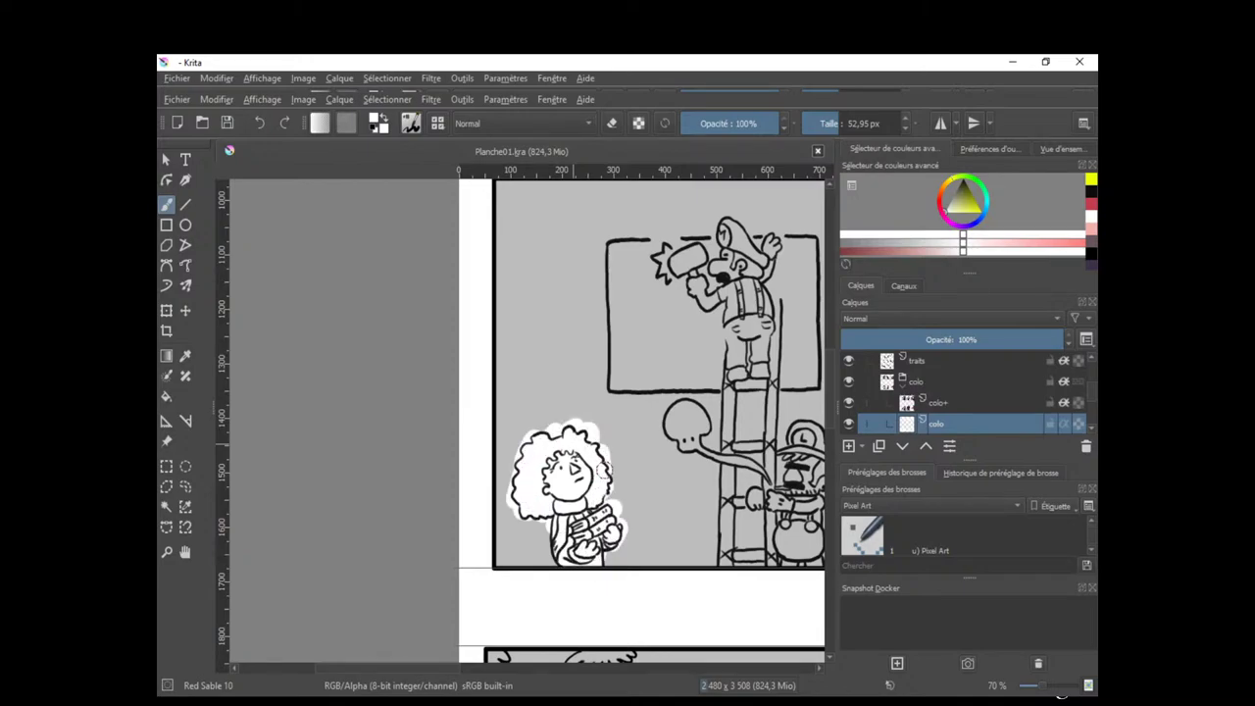
Paint the white base under the man in the L cap and along the edges of the blank sign.
{"action": "left_click_drag", "start_coordinate": [689, 492], "coordinate": [539, 531]}
{"action": "mouse_move", "coordinate": [662, 491]}
{"action": "left_mouse_down"}
{"action": "mouse_move", "coordinate": [671, 575]}
{"action": "mouse_move", "coordinate": [670, 555]}
{"action": "mouse_move", "coordinate": [643, 559]}
{"action": "mouse_move", "coordinate": [656, 465]}
{"action": "mouse_move", "coordinate": [669, 477]}
{"action": "left_mouse_up"}
{"action": "left_click_drag", "start_coordinate": [692, 469], "coordinate": [668, 528]}
{"action": "mouse_move", "coordinate": [431, 345]}
{"action": "left_mouse_down"}
{"action": "mouse_move", "coordinate": [573, 340]}
{"action": "mouse_move", "coordinate": [651, 453]}
{"action": "mouse_move", "coordinate": [554, 486]}
{"action": "mouse_move", "coordinate": [441, 444]}
{"action": "mouse_move", "coordinate": [437, 345]}
{"action": "left_mouse_up"}
{"action": "left_click_drag", "start_coordinate": [607, 423], "coordinate": [594, 364]}
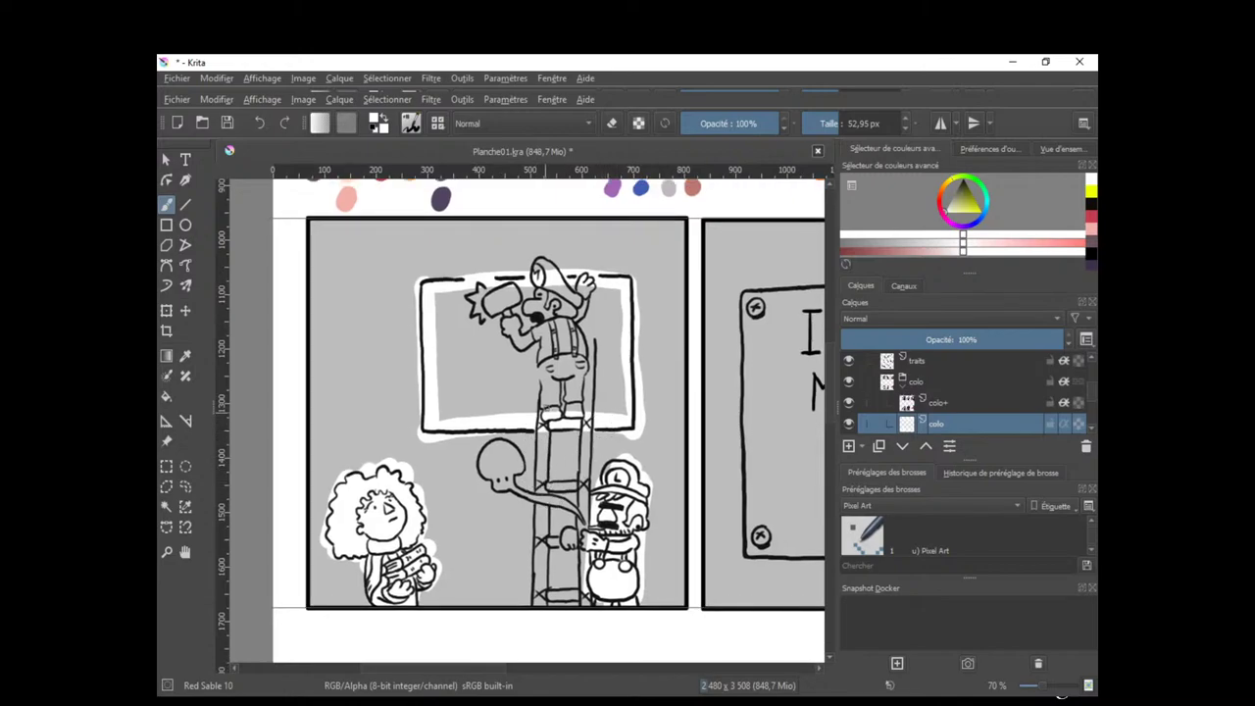
Paint the white base along the ladder's rails and rungs.
{"action": "left_click_drag", "start_coordinate": [546, 397], "coordinate": [544, 540]}
{"action": "left_click_drag", "start_coordinate": [585, 377], "coordinate": [583, 594]}
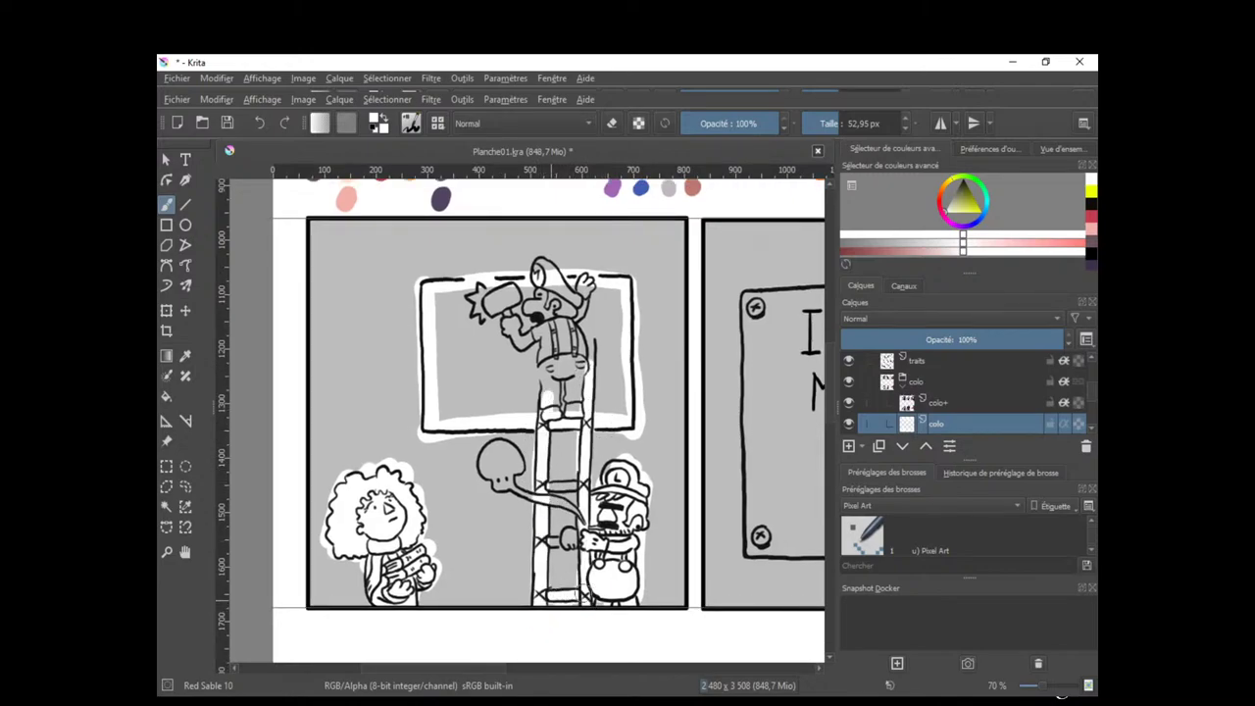
{"action": "left_click_drag", "start_coordinate": [547, 541], "coordinate": [570, 541]}
{"action": "left_click_drag", "start_coordinate": [550, 487], "coordinate": [576, 483]}
Enlarge the brush to about 124 px and fill the blank sign and the hammering man with white.
{"action": "mouse_move", "coordinate": [568, 404]}
{"action": "left_mouse_down"}
{"action": "mouse_move", "coordinate": [591, 317]}
{"action": "mouse_move", "coordinate": [622, 340]}
{"action": "mouse_move", "coordinate": [620, 387]}
{"action": "left_mouse_up"}
{"action": "left_click_drag", "start_coordinate": [665, 386], "coordinate": [701, 385], "text": "shift"}
{"action": "mouse_move", "coordinate": [590, 327]}
{"action": "left_mouse_down"}
{"action": "mouse_move", "coordinate": [495, 328]}
{"action": "mouse_move", "coordinate": [456, 312]}
{"action": "mouse_move", "coordinate": [482, 371]}
{"action": "mouse_move", "coordinate": [461, 417]}
{"action": "mouse_move", "coordinate": [573, 411]}
{"action": "mouse_move", "coordinate": [627, 392]}
{"action": "mouse_move", "coordinate": [554, 355]}
{"action": "mouse_move", "coordinate": [615, 352]}
{"action": "mouse_move", "coordinate": [543, 311]}
{"action": "left_mouse_up"}
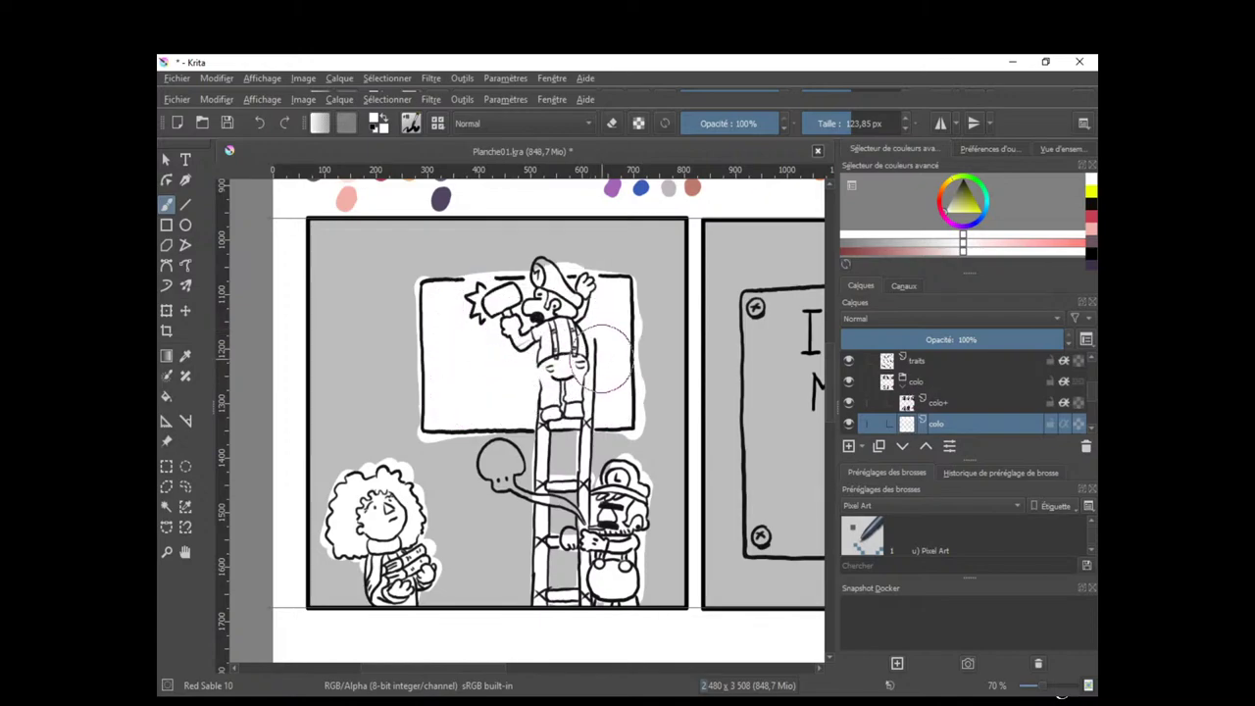
Reduce the brush to about 34 px and paint white under the rounded shape and curved stem beside the ladder.
{"action": "left_click_drag", "start_coordinate": [602, 362], "coordinate": [576, 369], "text": "shift"}
{"action": "key", "text": "bracketleft"}
{"action": "key", "text": "bracketleft"}
{"action": "key", "text": "bracketleft"}
{"action": "mouse_move", "coordinate": [502, 453]}
{"action": "left_mouse_down"}
{"action": "mouse_move", "coordinate": [492, 459]}
{"action": "mouse_move", "coordinate": [509, 488]}
{"action": "left_mouse_up"}
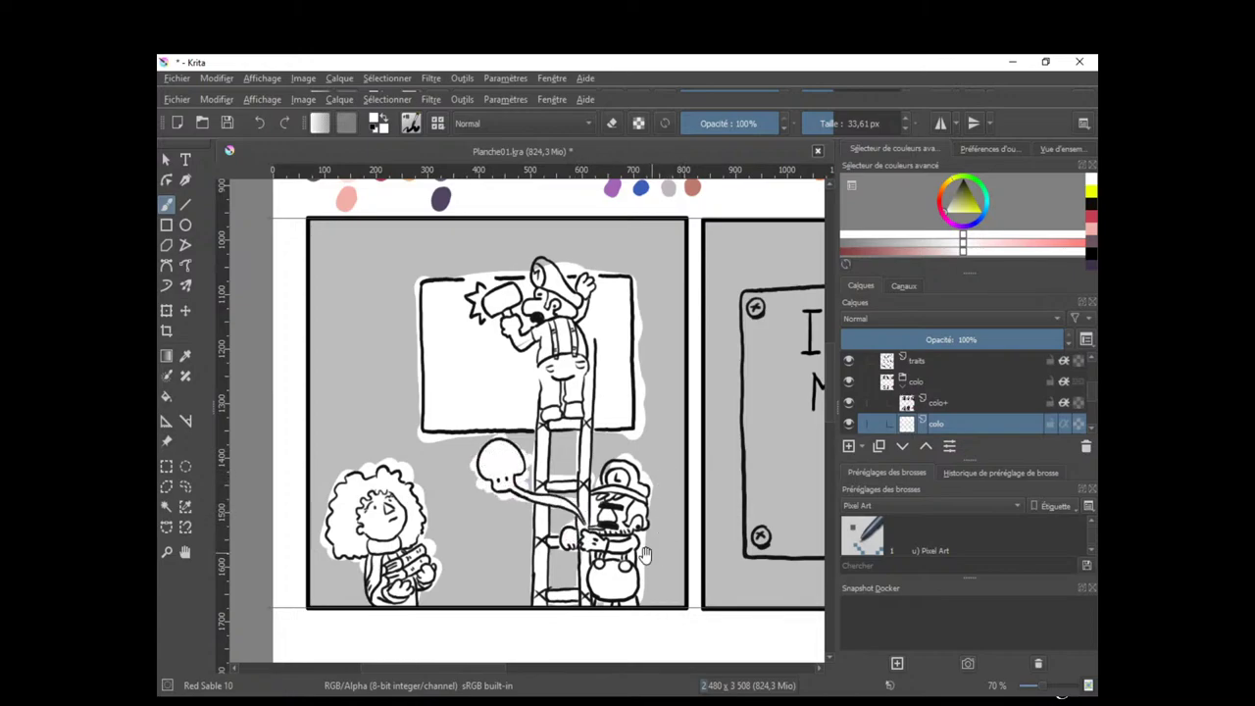
Paint a white base along the edges of the INTERDICTION METTE L'EFFET EN CLASSE sign with a brush of about 63 px.
{"action": "mouse_move", "coordinate": [661, 553]}
{"action": "left_mouse_down"}
{"action": "mouse_move", "coordinate": [673, 481]}
{"action": "mouse_move", "coordinate": [334, 539]}
{"action": "left_mouse_up"}
{"action": "left_click_drag", "start_coordinate": [492, 468], "coordinate": [543, 467]}
{"action": "mouse_move", "coordinate": [633, 345]}
{"action": "left_mouse_down"}
{"action": "mouse_move", "coordinate": [652, 369]}
{"action": "mouse_move", "coordinate": [732, 298]}
{"action": "mouse_move", "coordinate": [675, 347]}
{"action": "left_mouse_up"}
{"action": "mouse_move", "coordinate": [734, 299]}
{"action": "left_mouse_down"}
{"action": "mouse_move", "coordinate": [722, 359]}
{"action": "mouse_move", "coordinate": [732, 338]}
{"action": "left_mouse_up"}
{"action": "left_click_drag", "start_coordinate": [731, 307], "coordinate": [723, 489]}
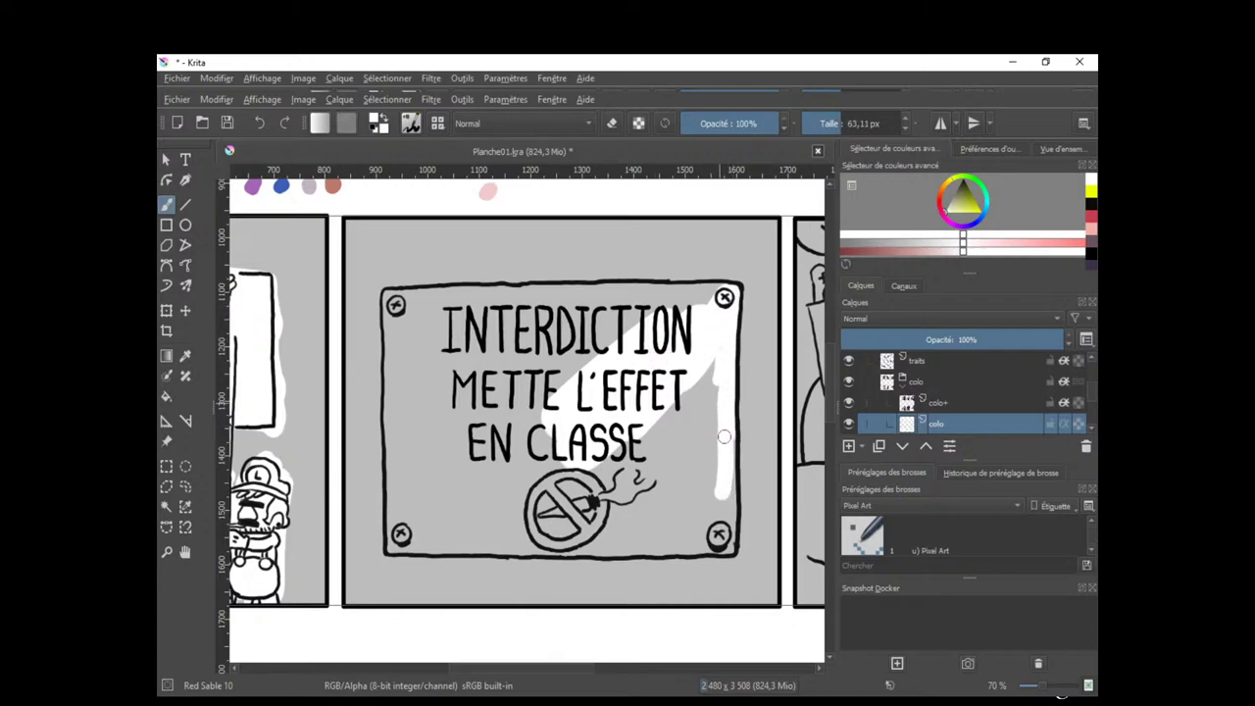
{"action": "left_click_drag", "start_coordinate": [725, 438], "coordinate": [727, 546]}
{"action": "left_click_drag", "start_coordinate": [621, 394], "coordinate": [680, 386]}
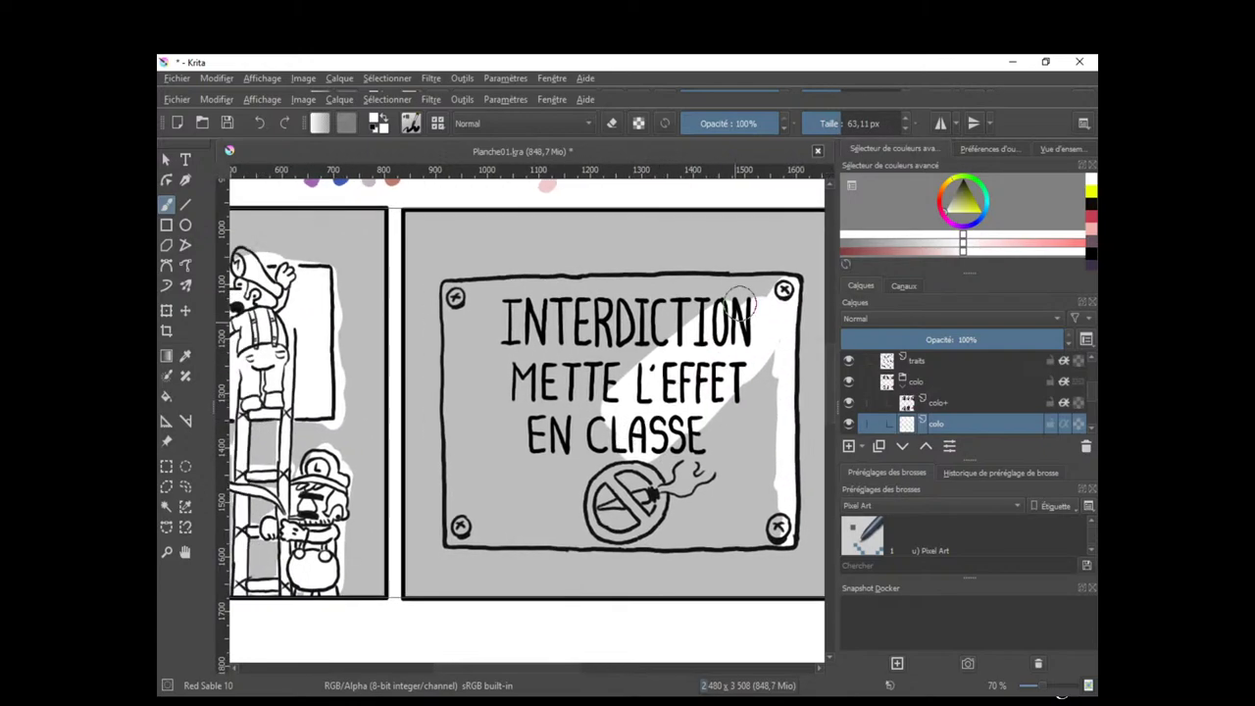
{"action": "mouse_move", "coordinate": [785, 295]}
{"action": "left_mouse_down"}
{"action": "mouse_move", "coordinate": [451, 279]}
{"action": "mouse_move", "coordinate": [455, 549]}
{"action": "left_mouse_up"}
Fill the rest of the prohibition sign with white, using a brush of about 196 px for the large areas.
{"action": "mouse_move", "coordinate": [482, 503]}
{"action": "left_mouse_down"}
{"action": "mouse_move", "coordinate": [485, 546]}
{"action": "mouse_move", "coordinate": [444, 537]}
{"action": "mouse_move", "coordinate": [770, 541]}
{"action": "mouse_move", "coordinate": [775, 509]}
{"action": "mouse_move", "coordinate": [766, 532]}
{"action": "mouse_move", "coordinate": [747, 510]}
{"action": "mouse_move", "coordinate": [707, 523]}
{"action": "mouse_move", "coordinate": [743, 476]}
{"action": "left_mouse_up"}
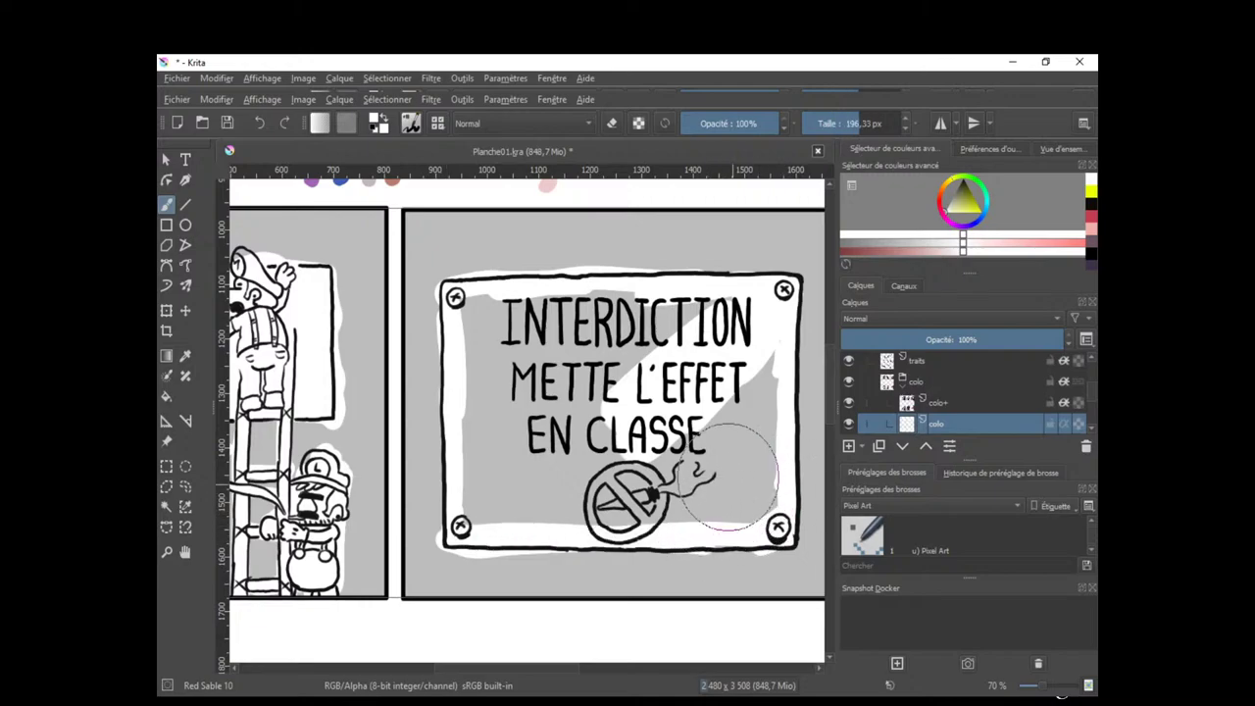
{"action": "mouse_move", "coordinate": [721, 417]}
{"action": "left_mouse_down"}
{"action": "mouse_move", "coordinate": [680, 475]}
{"action": "mouse_move", "coordinate": [752, 482]}
{"action": "mouse_move", "coordinate": [736, 323]}
{"action": "mouse_move", "coordinate": [470, 313]}
{"action": "mouse_move", "coordinate": [465, 377]}
{"action": "mouse_move", "coordinate": [561, 416]}
{"action": "mouse_move", "coordinate": [477, 420]}
{"action": "mouse_move", "coordinate": [491, 496]}
{"action": "mouse_move", "coordinate": [541, 504]}
{"action": "mouse_move", "coordinate": [535, 517]}
{"action": "mouse_move", "coordinate": [608, 520]}
{"action": "left_mouse_up"}
{"action": "left_click_drag", "start_coordinate": [696, 481], "coordinate": [595, 510]}
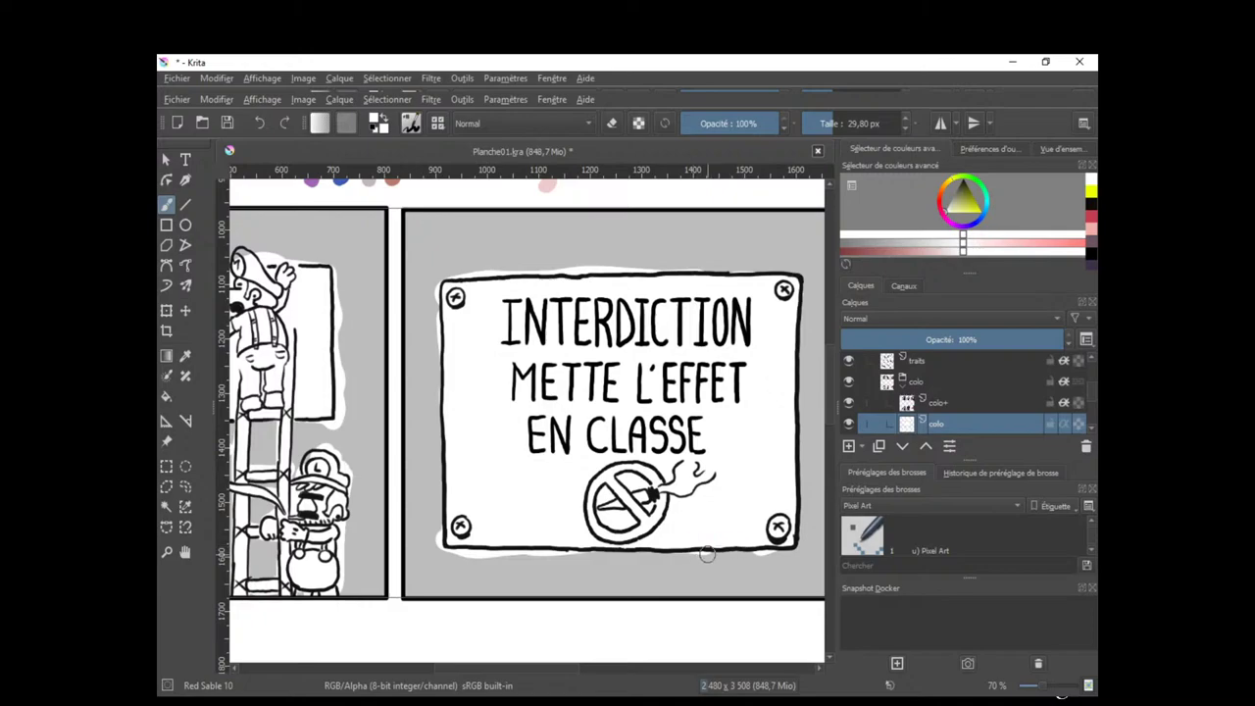
Erase the white overflow around the outline of the INTERDICTION METTE L'EFFET EN CLASSE sign.
{"action": "key", "text": "e"}
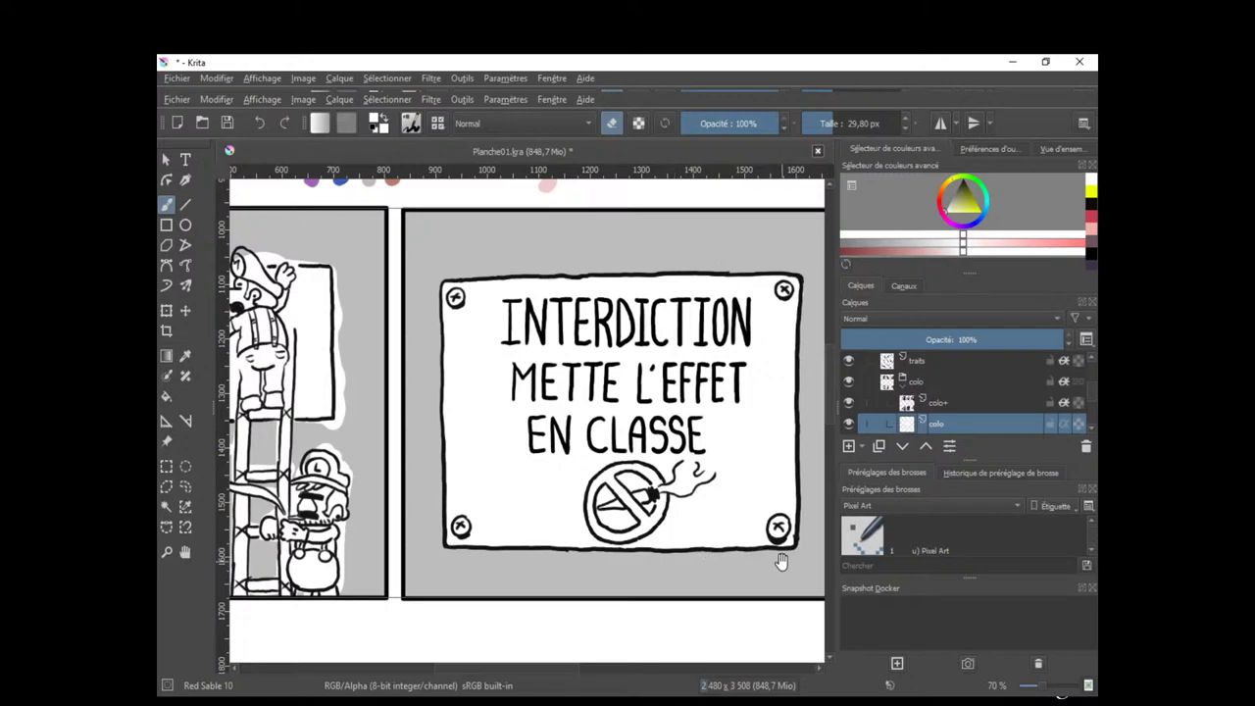
{"action": "left_click_drag", "start_coordinate": [781, 562], "coordinate": [678, 578]}
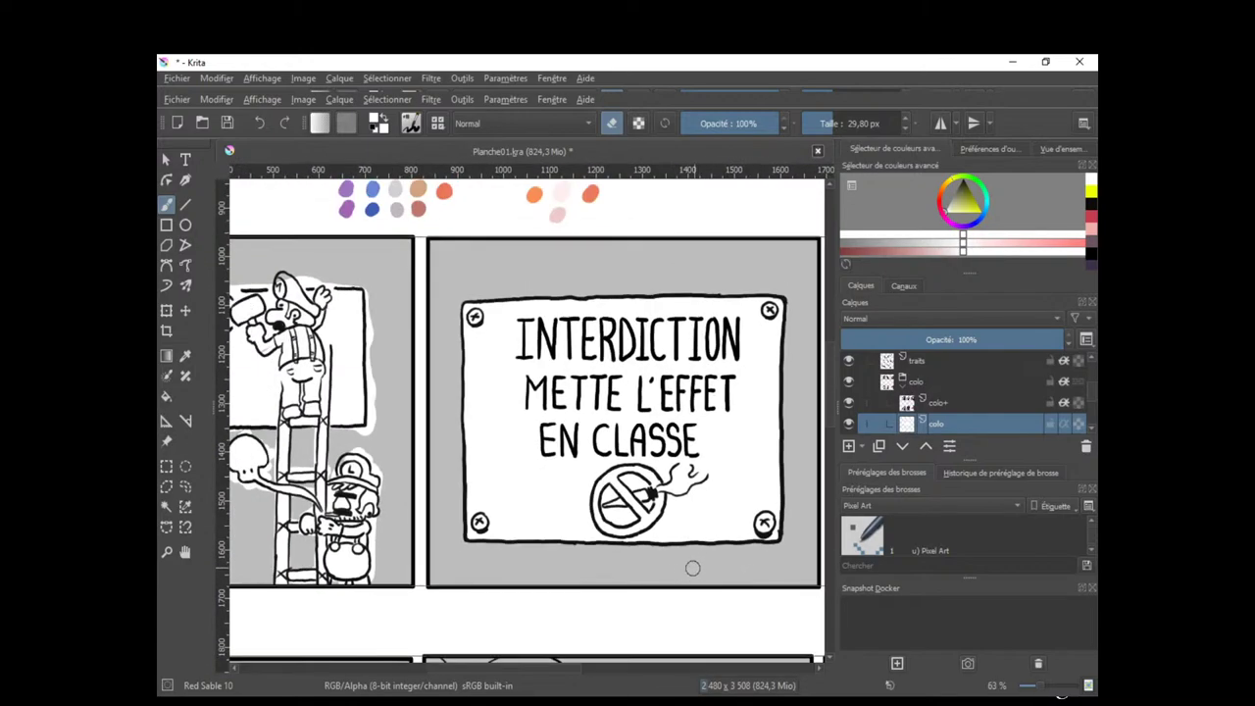
{"action": "left_click_drag", "start_coordinate": [702, 537], "coordinate": [620, 557]}
Fill the round creature beneath HEY LISTEN with white, using a brush of about 53 px.
{"action": "left_click_drag", "start_coordinate": [723, 529], "coordinate": [425, 503]}
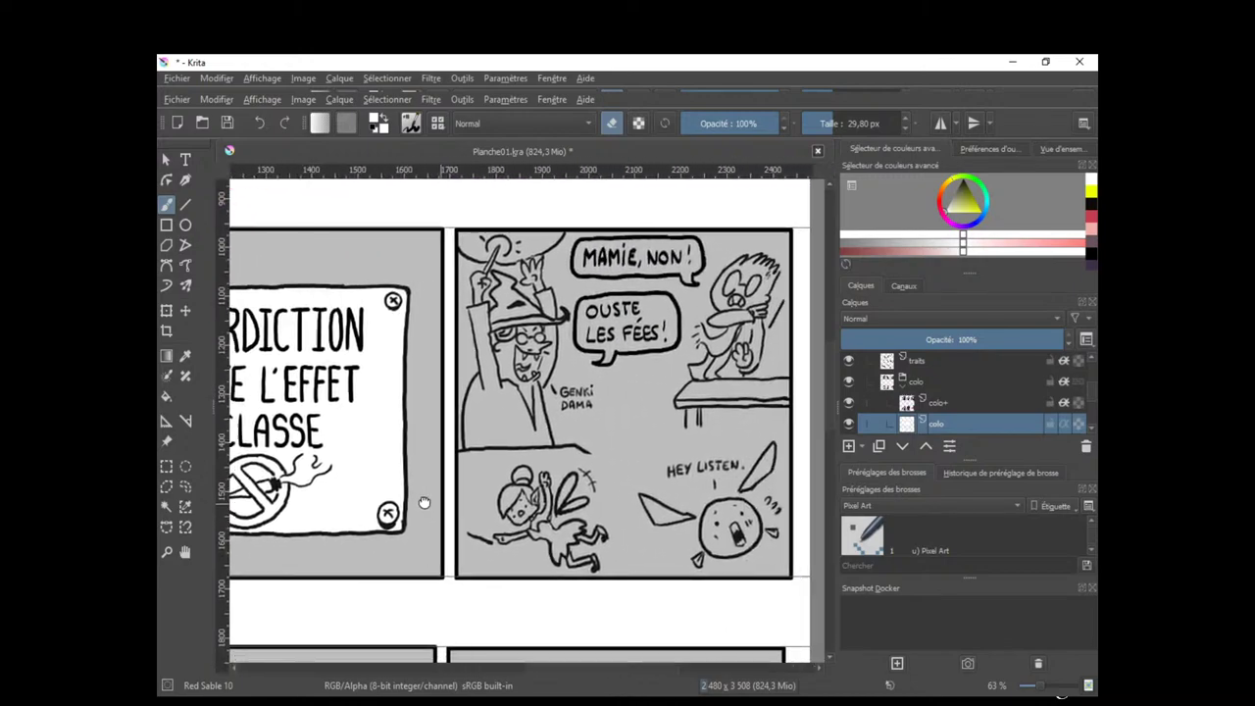
{"action": "scroll", "coordinate": [596, 524], "scroll_direction": "up", "scroll_amount": 3}
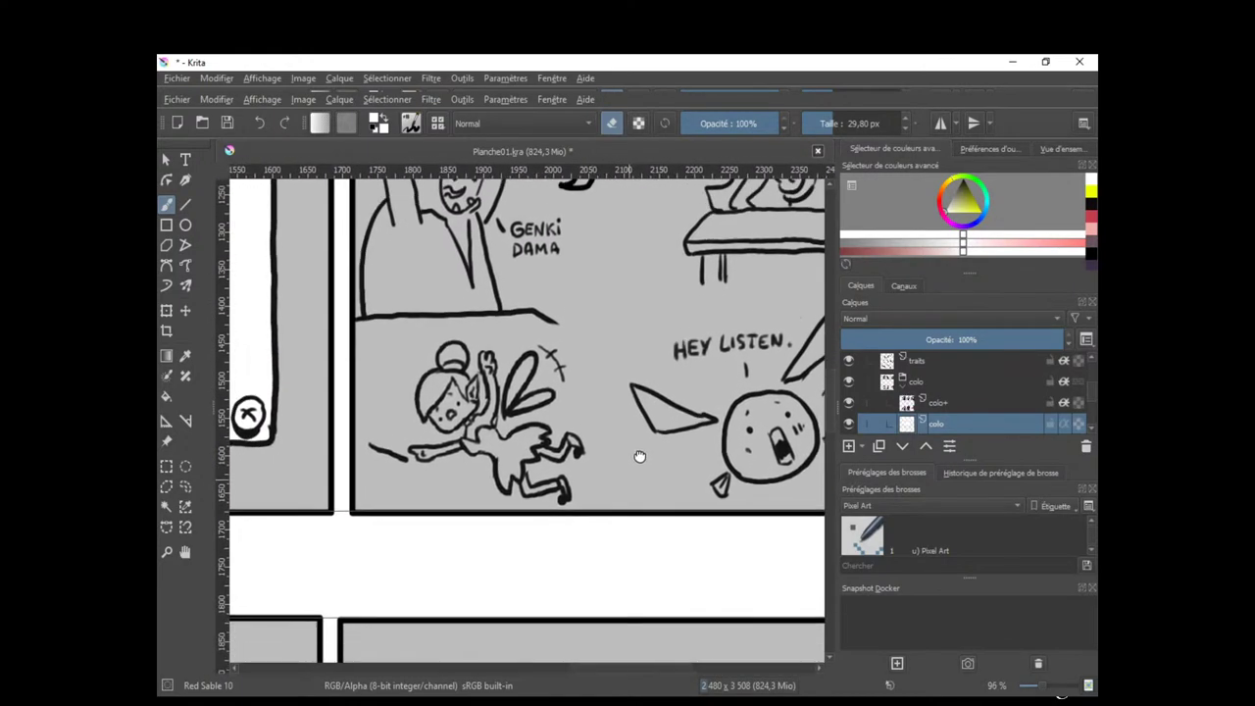
{"action": "left_click_drag", "start_coordinate": [639, 456], "coordinate": [516, 445]}
{"action": "mouse_move", "coordinate": [624, 435]}
{"action": "left_mouse_down", "text": "shift"}
{"action": "mouse_move", "coordinate": [657, 433]}
{"action": "mouse_move", "coordinate": [638, 434]}
{"action": "mouse_move", "coordinate": [633, 388]}
{"action": "mouse_move", "coordinate": [615, 449]}
{"action": "mouse_move", "coordinate": [665, 452]}
{"action": "mouse_move", "coordinate": [679, 428]}
{"action": "mouse_move", "coordinate": [659, 394]}
{"action": "mouse_move", "coordinate": [632, 397]}
{"action": "left_mouse_up", "text": "shift"}
{"action": "key", "text": "e"}
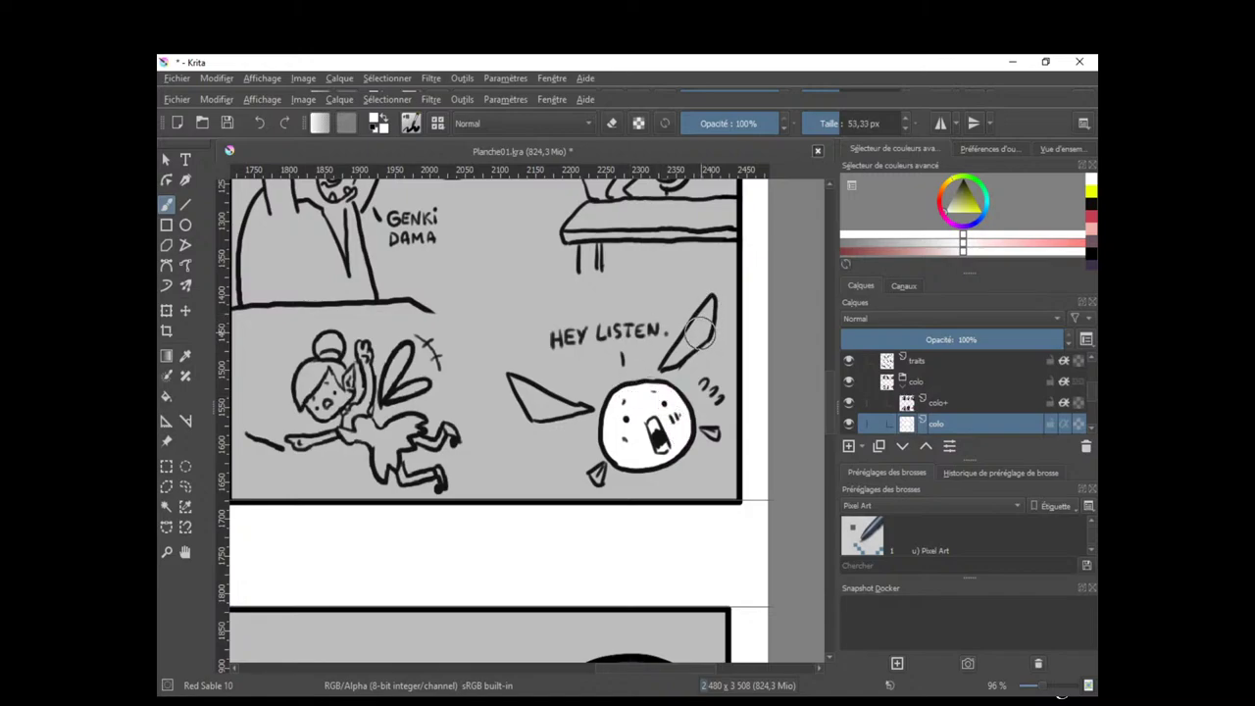
Reduce the brush to about 31 px and paint the round creature's wings and small lower fins white.
{"action": "left_click_drag", "start_coordinate": [699, 331], "coordinate": [683, 330], "text": "shift"}
{"action": "left_click_drag", "start_coordinate": [709, 305], "coordinate": [699, 324]}
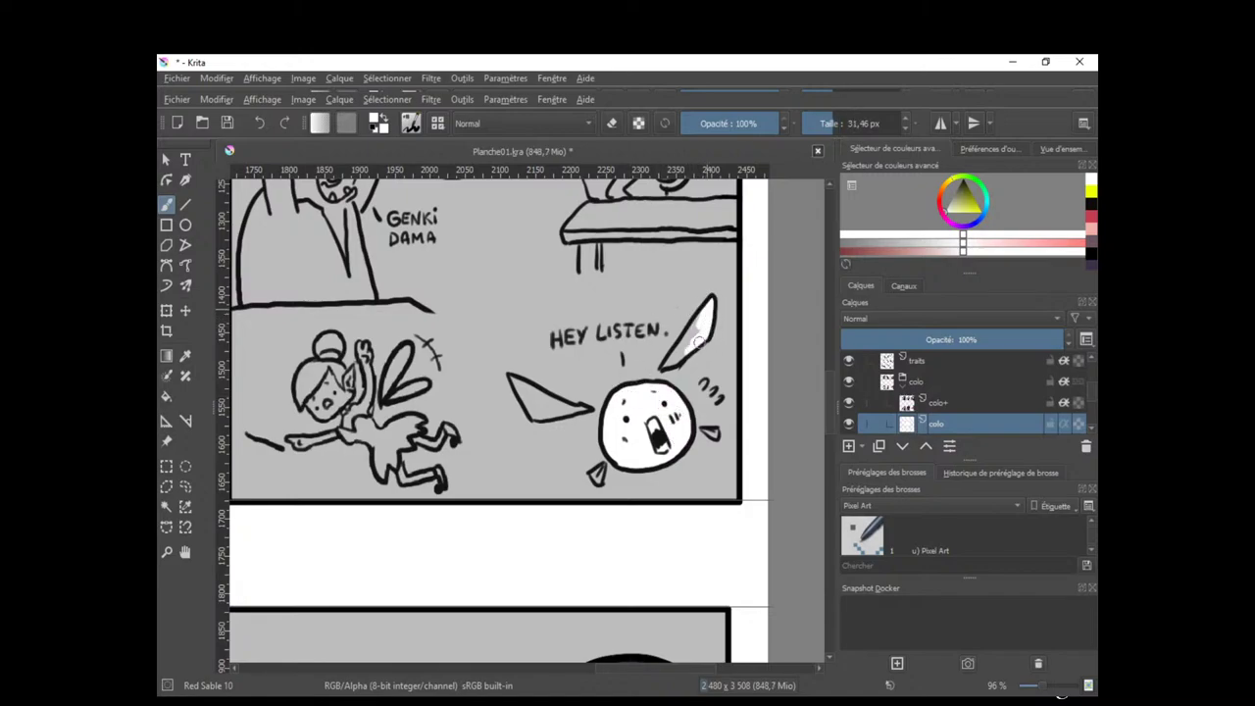
{"action": "left_click_drag", "start_coordinate": [675, 363], "coordinate": [687, 345]}
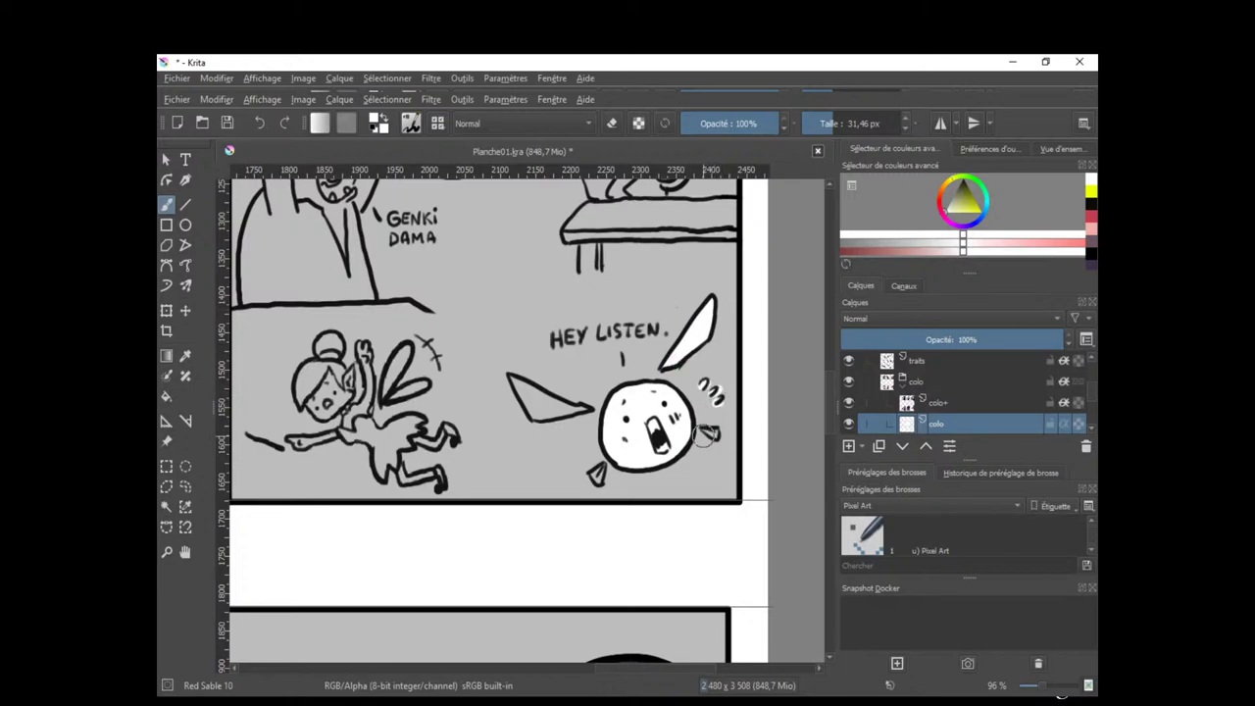
{"action": "left_click_drag", "start_coordinate": [608, 461], "coordinate": [600, 475]}
{"action": "left_click_drag", "start_coordinate": [576, 407], "coordinate": [537, 413]}
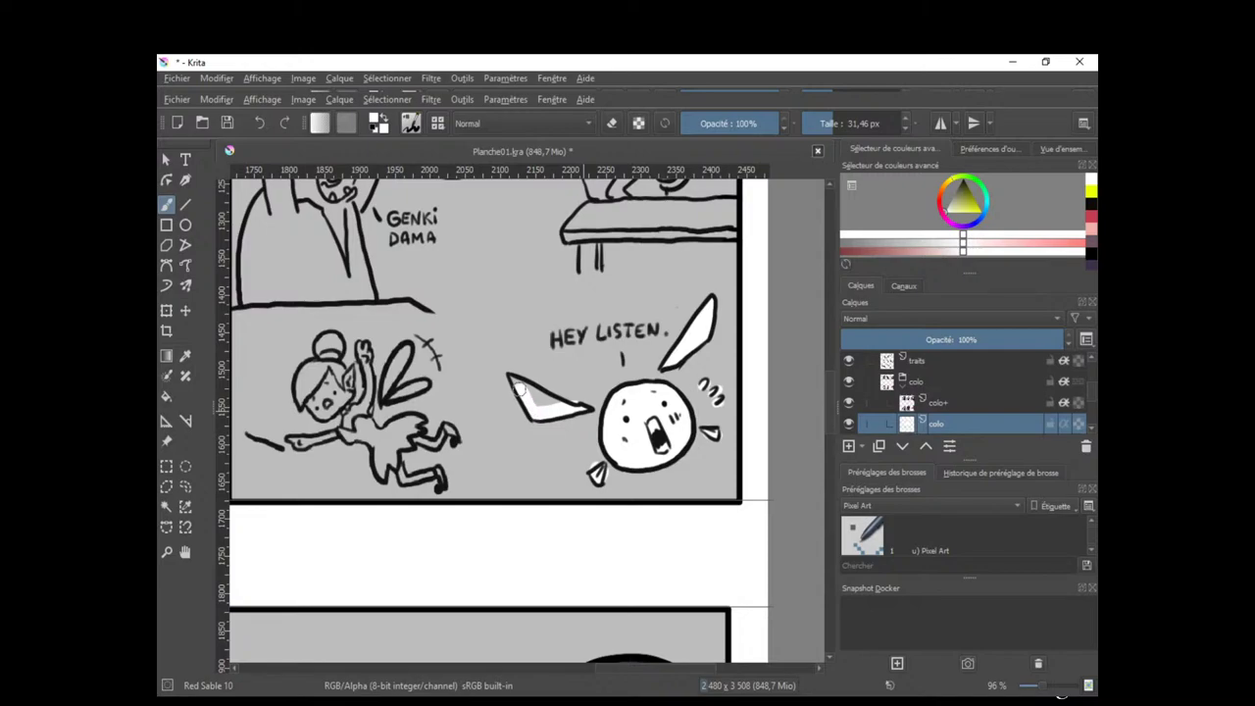
Erase the white spilling outside the outlines of the round creature's wings.
{"action": "left_click_drag", "start_coordinate": [684, 420], "coordinate": [722, 424]}
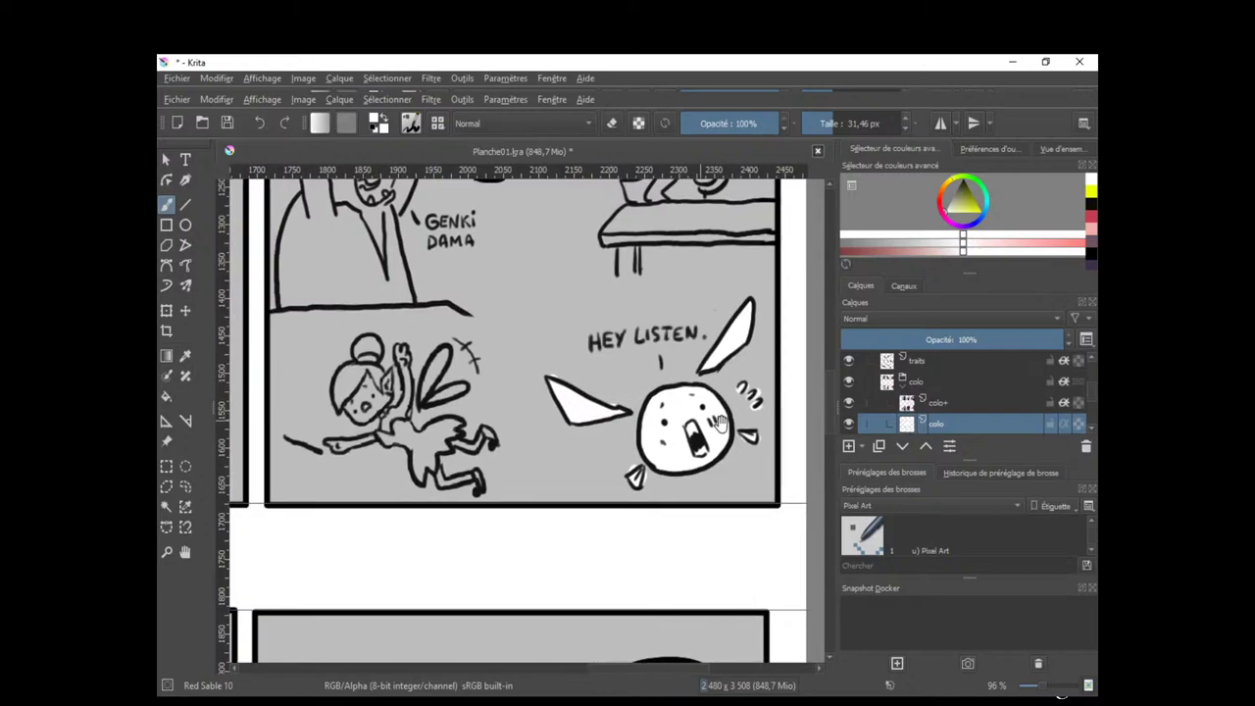
{"action": "key", "text": "e"}
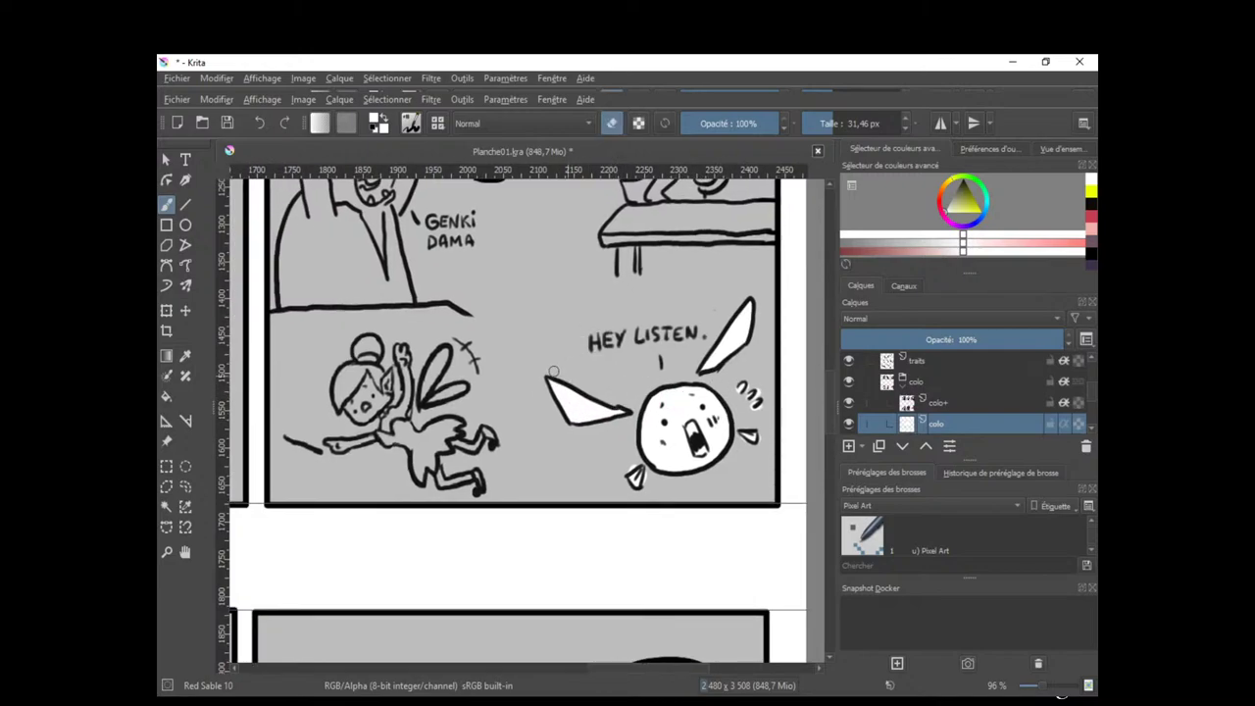
{"action": "left_click_drag", "start_coordinate": [584, 393], "coordinate": [742, 399]}
Paint a white base under the flying fairy with a brush enlarged to about 76 px.
{"action": "left_click_drag", "start_coordinate": [604, 444], "coordinate": [591, 466]}
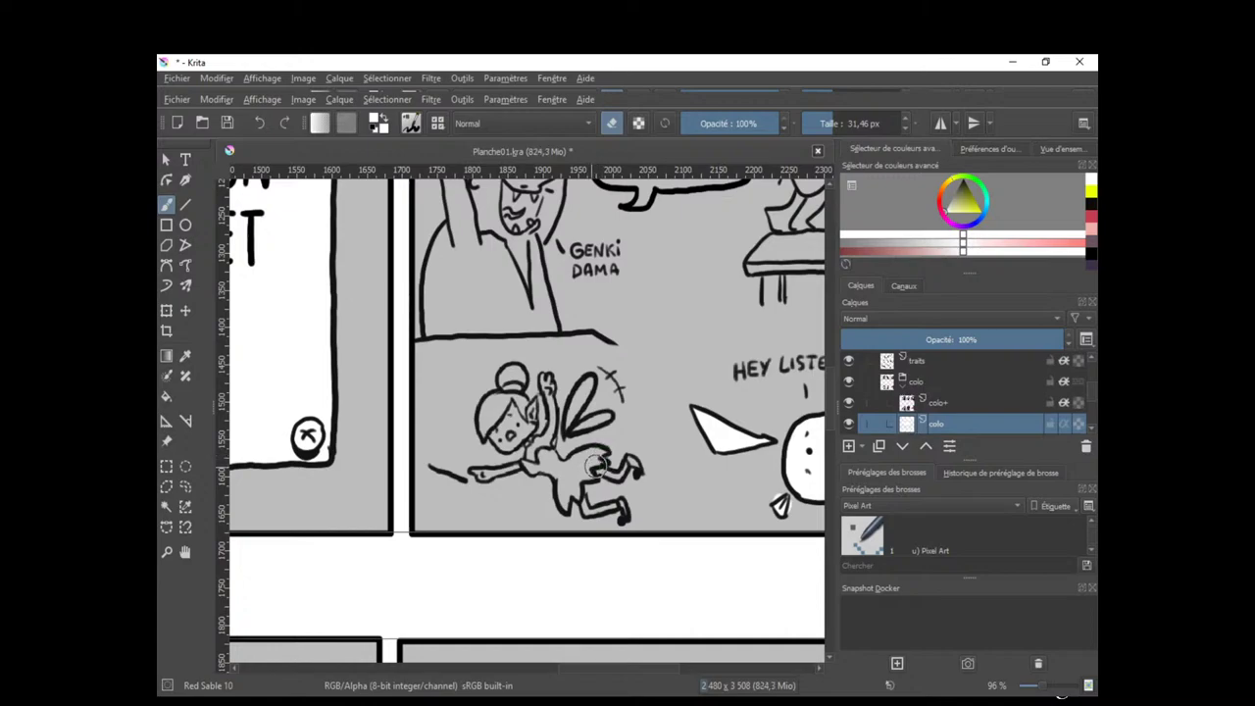
{"action": "key", "text": "e"}
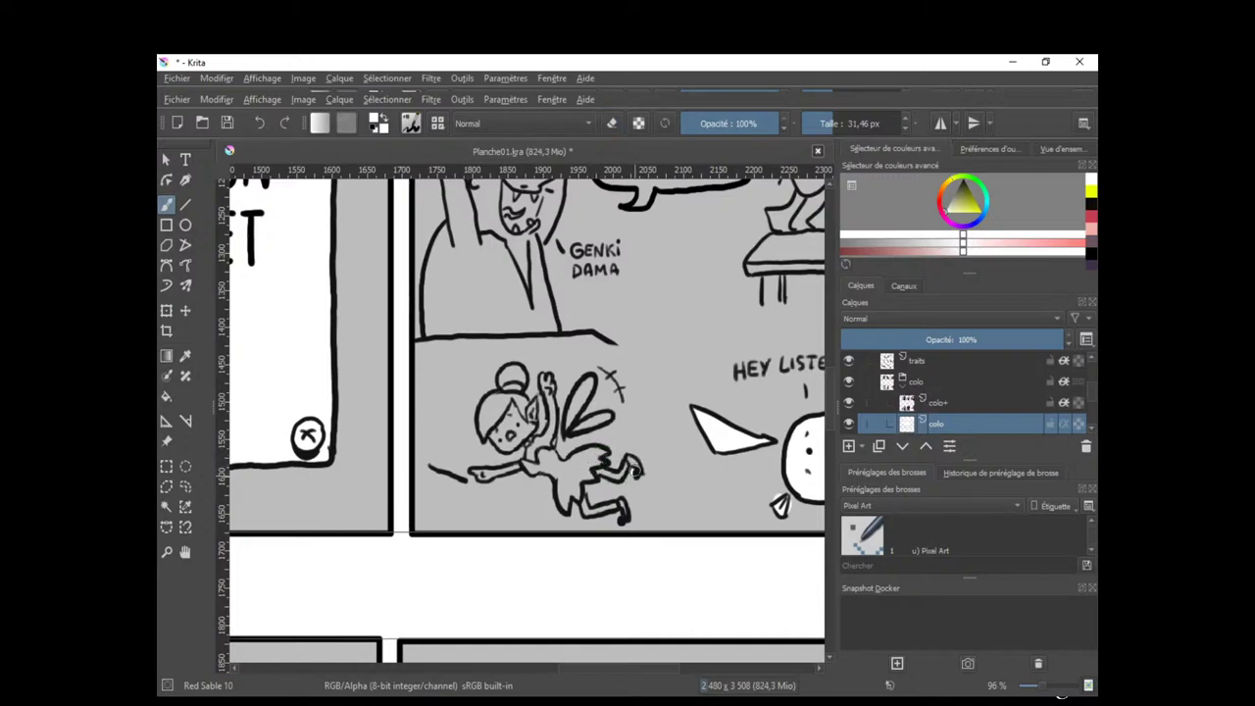
{"action": "mouse_move", "coordinate": [630, 467]}
{"action": "left_mouse_down"}
{"action": "mouse_move", "coordinate": [581, 471]}
{"action": "mouse_move", "coordinate": [592, 458]}
{"action": "left_mouse_up"}
{"action": "mouse_move", "coordinate": [508, 375]}
{"action": "left_mouse_down", "text": "shift"}
{"action": "mouse_move", "coordinate": [529, 375]}
{"action": "mouse_move", "coordinate": [502, 394]}
{"action": "mouse_move", "coordinate": [565, 425]}
{"action": "mouse_move", "coordinate": [491, 469]}
{"action": "mouse_move", "coordinate": [571, 479]}
{"action": "mouse_move", "coordinate": [602, 500]}
{"action": "mouse_move", "coordinate": [572, 496]}
{"action": "mouse_move", "coordinate": [620, 505]}
{"action": "mouse_move", "coordinate": [645, 457]}
{"action": "left_mouse_up", "text": "shift"}
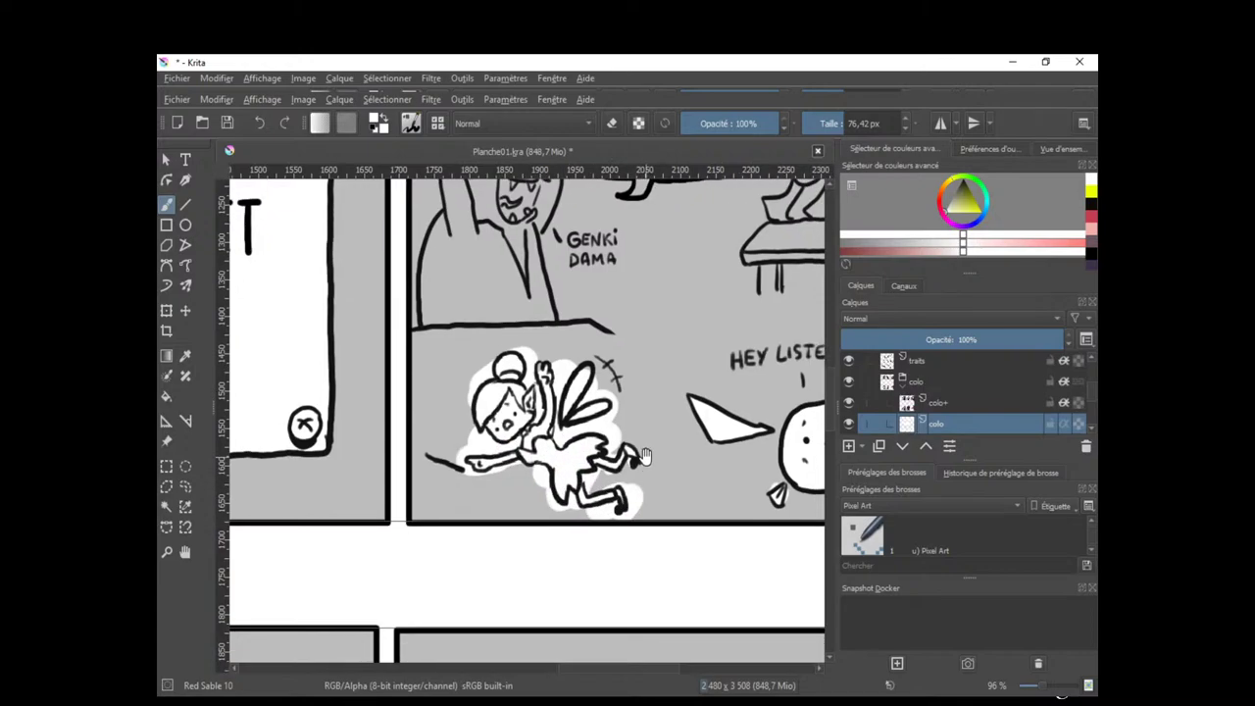
Erase the excess white around the fairy's feet and legs with an eraser of about 33 px.
{"action": "key", "text": "e"}
{"action": "key", "text": "bracketleft"}
{"action": "key", "text": "bracketleft"}
{"action": "key", "text": "bracketleft"}
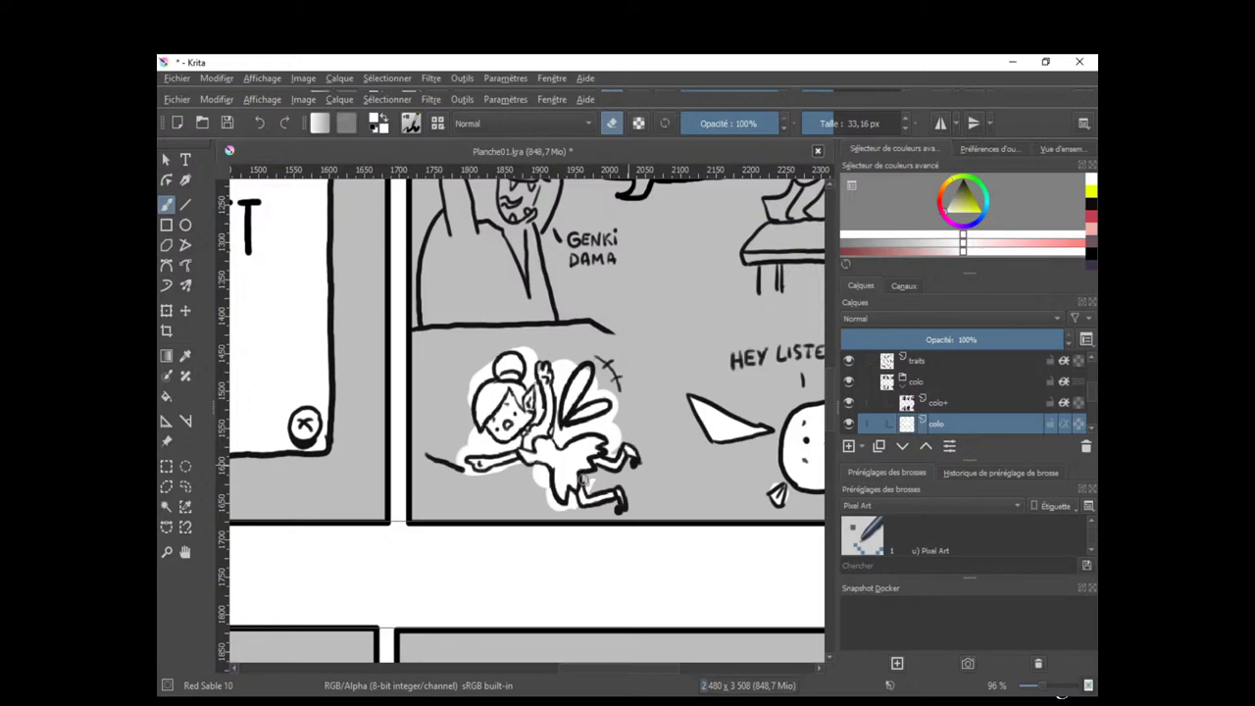
{"action": "left_click_drag", "start_coordinate": [579, 492], "coordinate": [599, 504]}
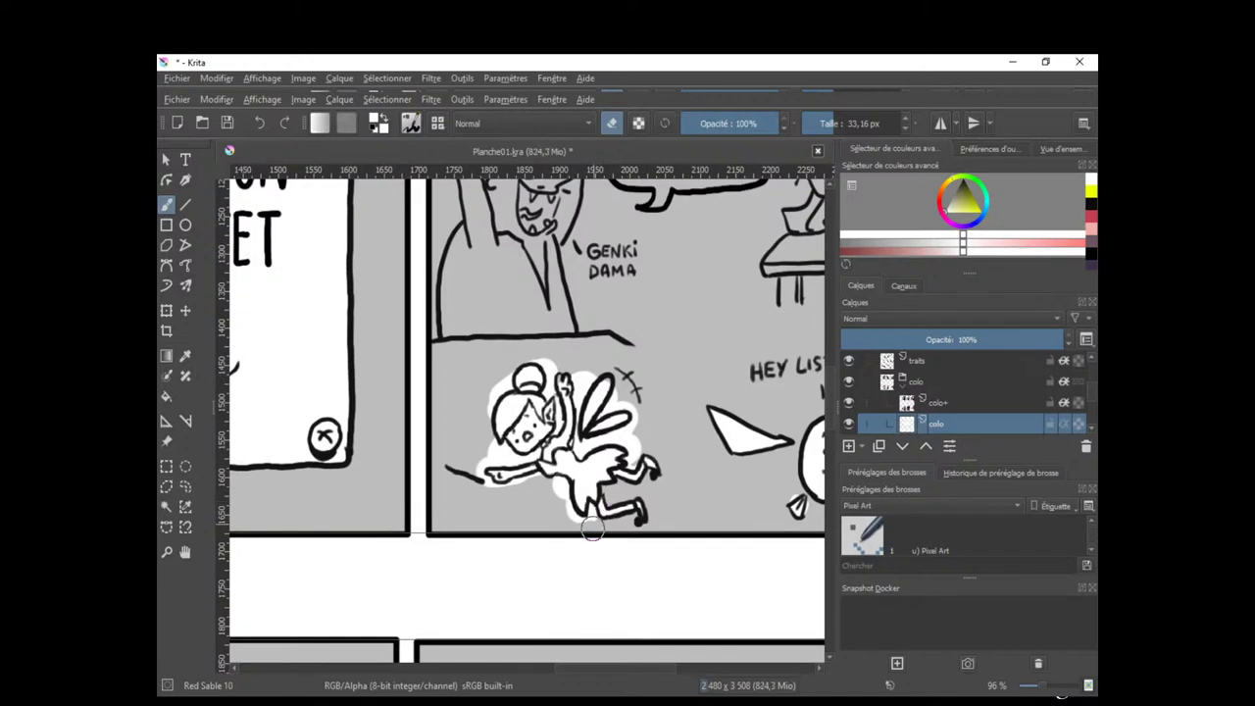
Erase the remaining white between the fairy's legs and below her dress with an eraser of about 15 px.
{"action": "mouse_move", "coordinate": [589, 521]}
{"action": "left_mouse_down"}
{"action": "mouse_move", "coordinate": [634, 478]}
{"action": "mouse_move", "coordinate": [560, 538]}
{"action": "mouse_move", "coordinate": [633, 485]}
{"action": "mouse_move", "coordinate": [622, 491]}
{"action": "mouse_move", "coordinate": [667, 494]}
{"action": "mouse_move", "coordinate": [638, 502]}
{"action": "left_mouse_up"}
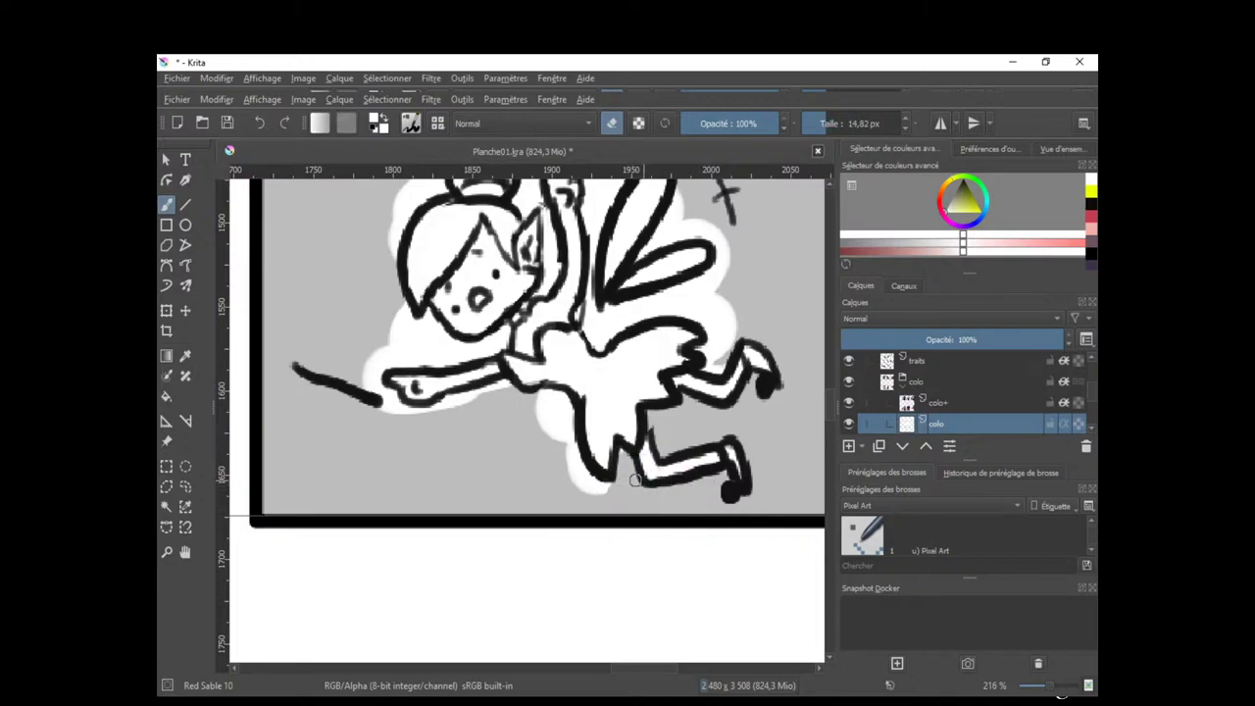
{"action": "scroll", "coordinate": [629, 473], "scroll_direction": "up", "scroll_amount": 3}
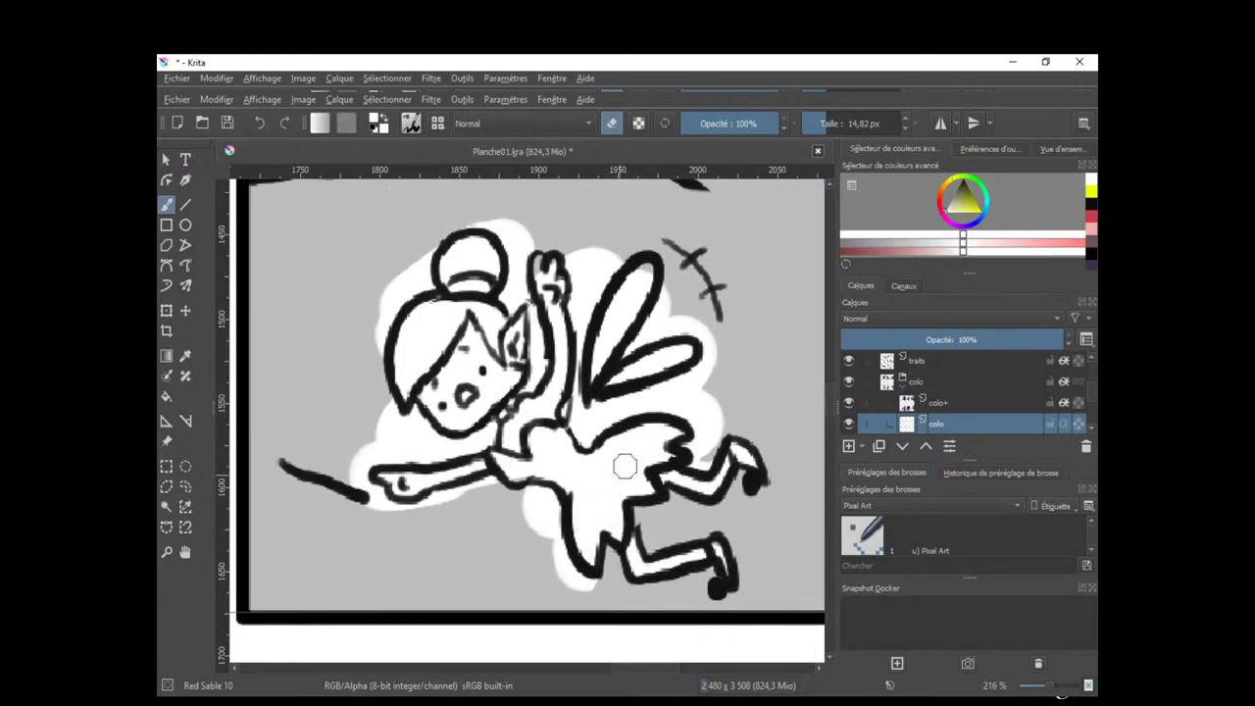
{"action": "scroll", "coordinate": [617, 481], "scroll_direction": "right", "scroll_amount": 1}
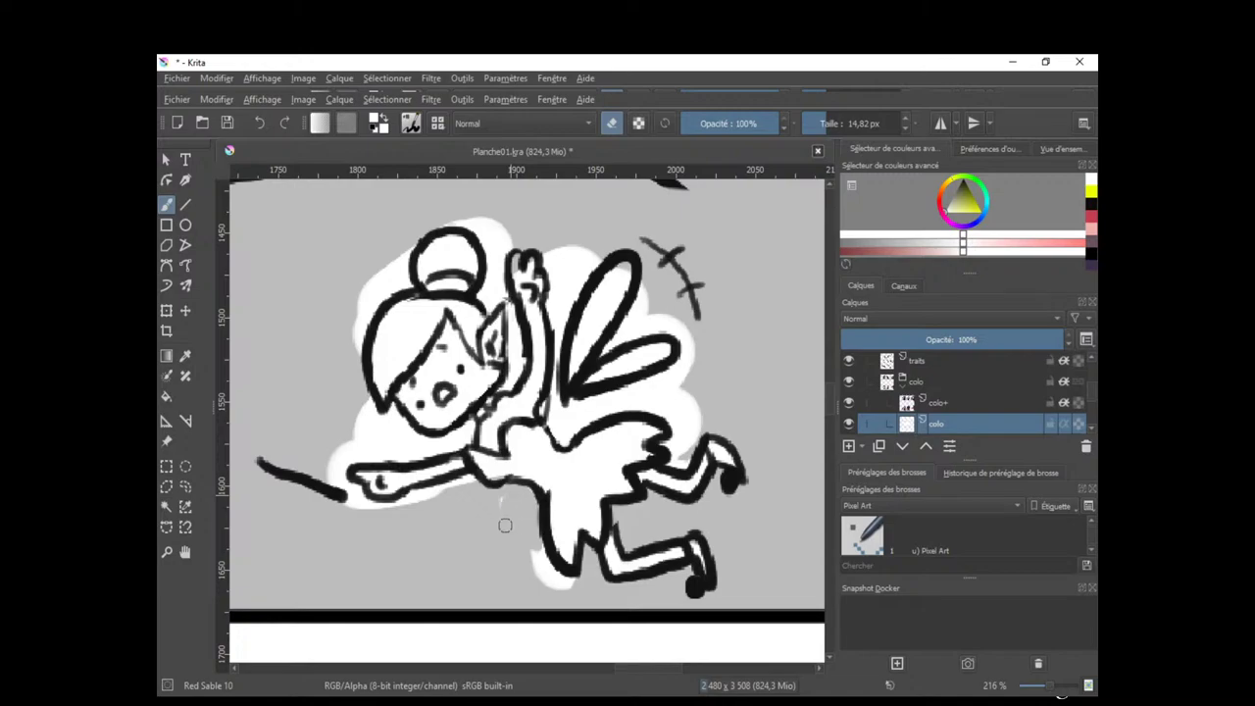
{"action": "mouse_move", "coordinate": [518, 549]}
{"action": "left_mouse_down"}
{"action": "mouse_move", "coordinate": [541, 549]}
{"action": "mouse_move", "coordinate": [572, 587]}
{"action": "left_mouse_up"}
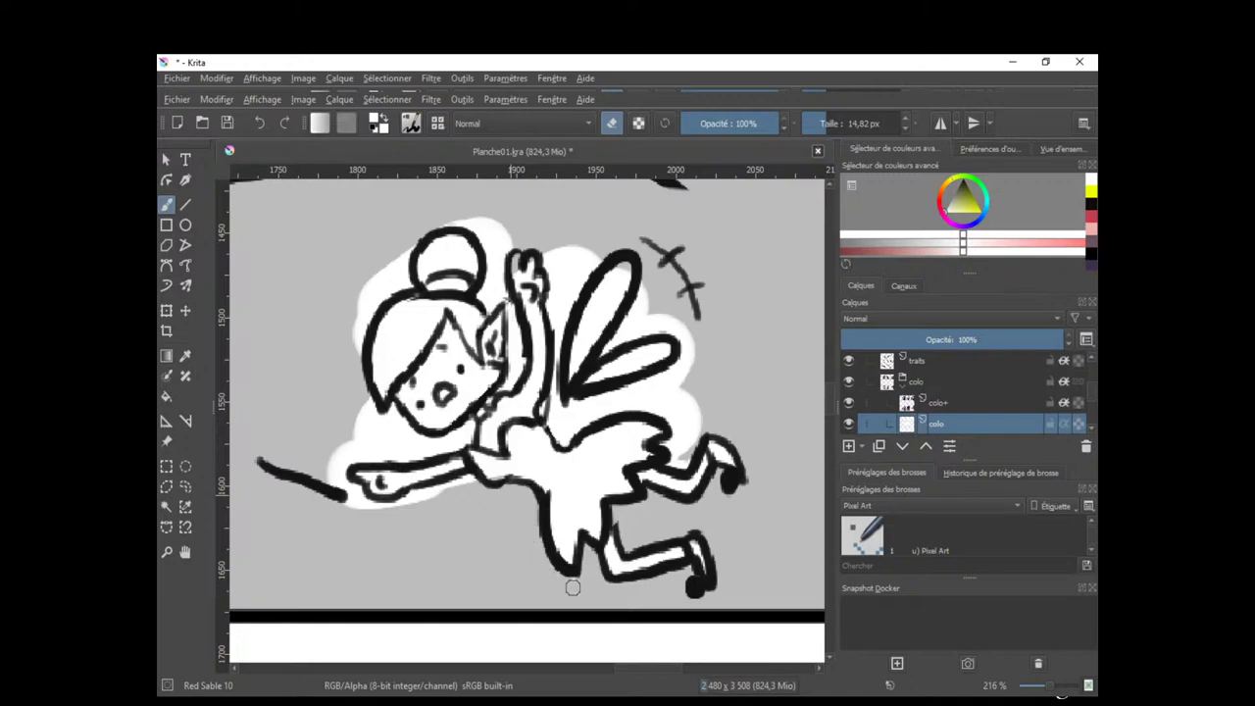
{"action": "left_click_drag", "start_coordinate": [585, 546], "coordinate": [655, 533]}
{"action": "left_click_drag", "start_coordinate": [651, 458], "coordinate": [670, 448]}
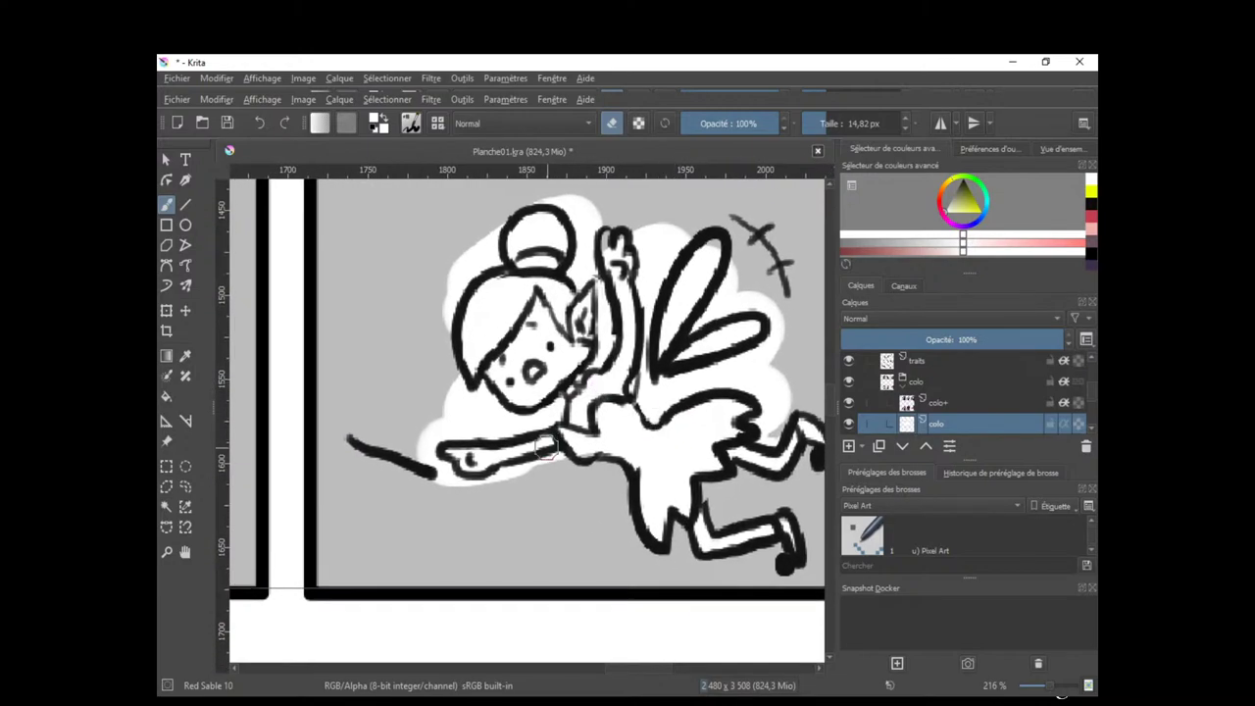
On the traits layer, retouch the line art where the fairy's outstretched arm meets her shoulder, using a size of about 9 px.
{"action": "left_click", "coordinate": [919, 362]}
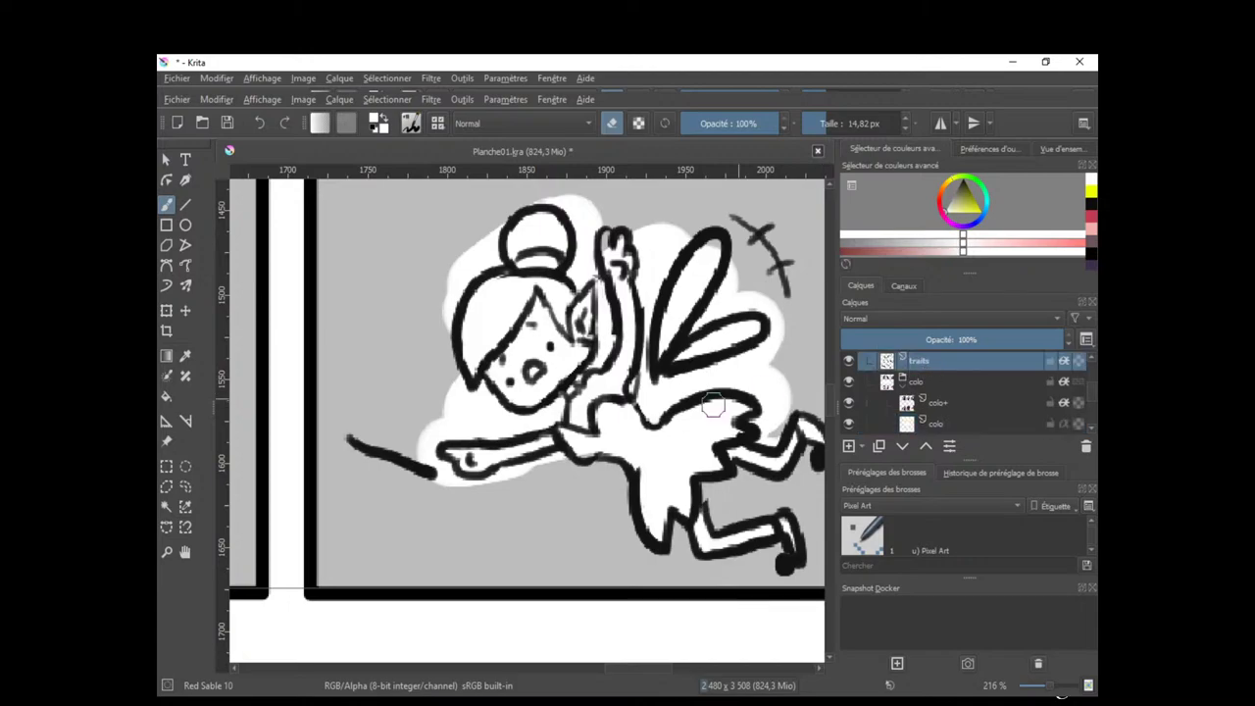
{"action": "key", "text": "e"}
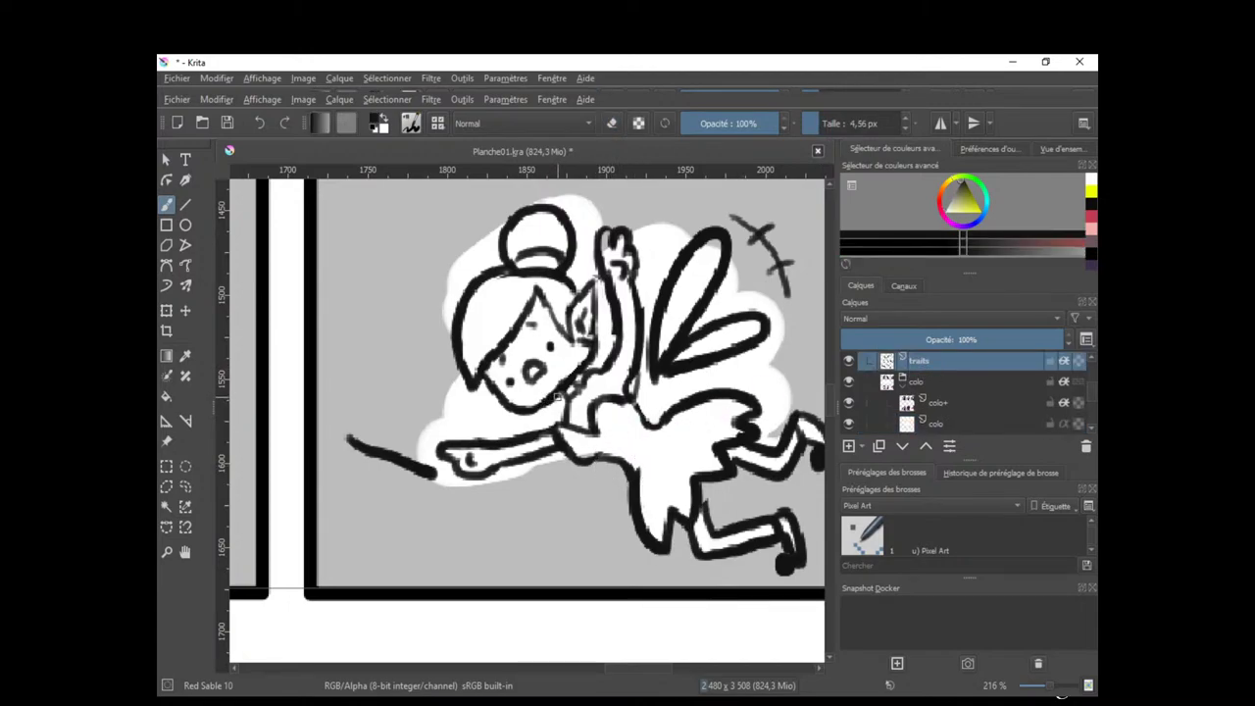
{"action": "left_click_drag", "start_coordinate": [563, 402], "coordinate": [527, 432]}
{"action": "key", "text": "ctrl+z"}
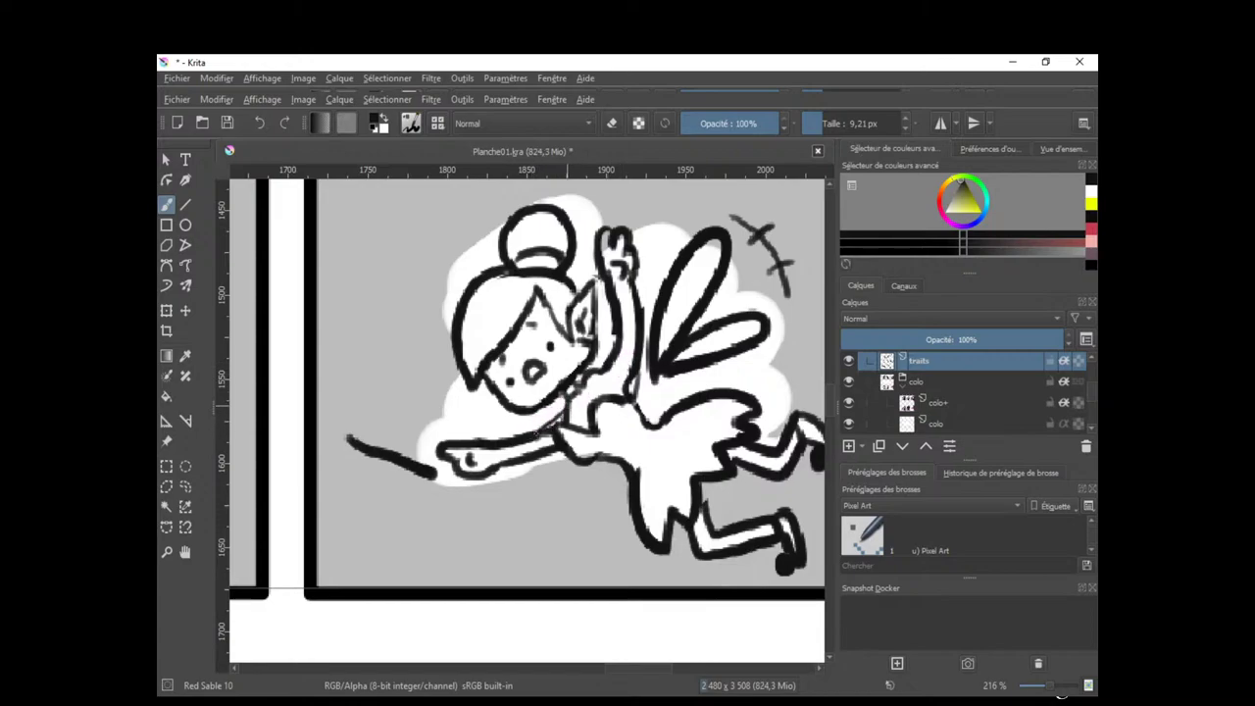
{"action": "key", "text": "e"}
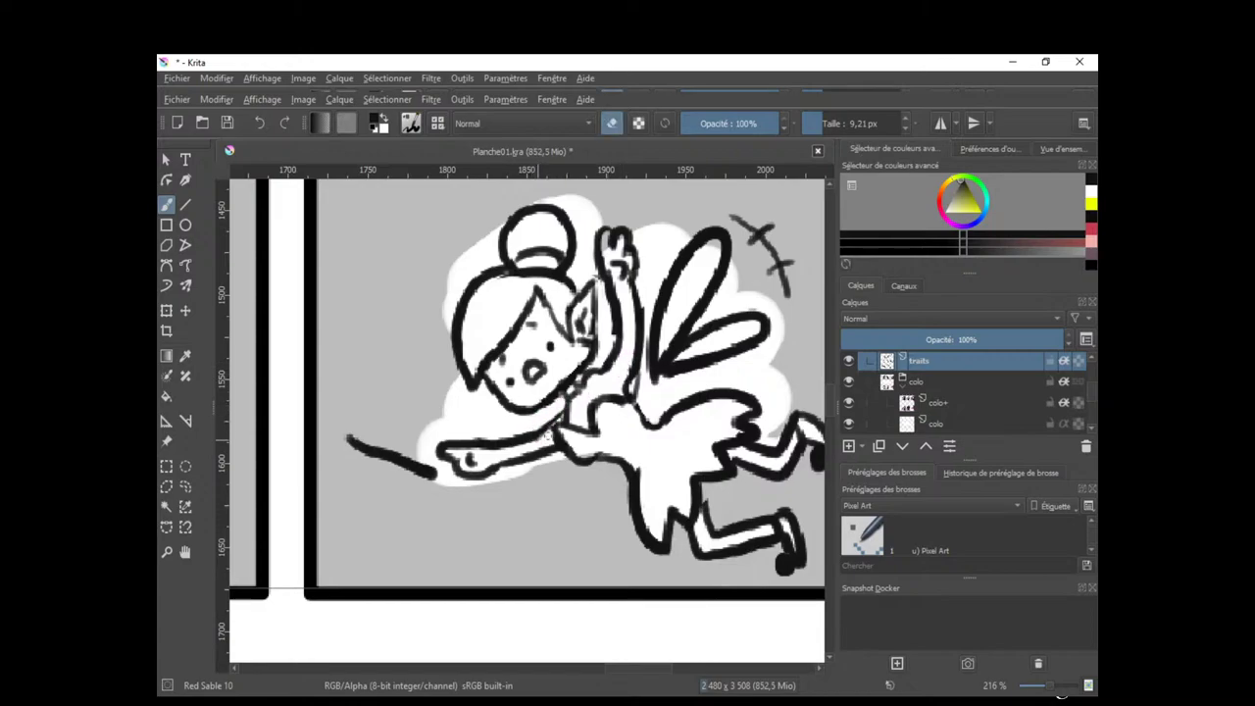
{"action": "left_click_drag", "start_coordinate": [545, 437], "coordinate": [519, 457]}
{"action": "scroll", "coordinate": [520, 458], "scroll_direction": "up", "scroll_amount": 1}
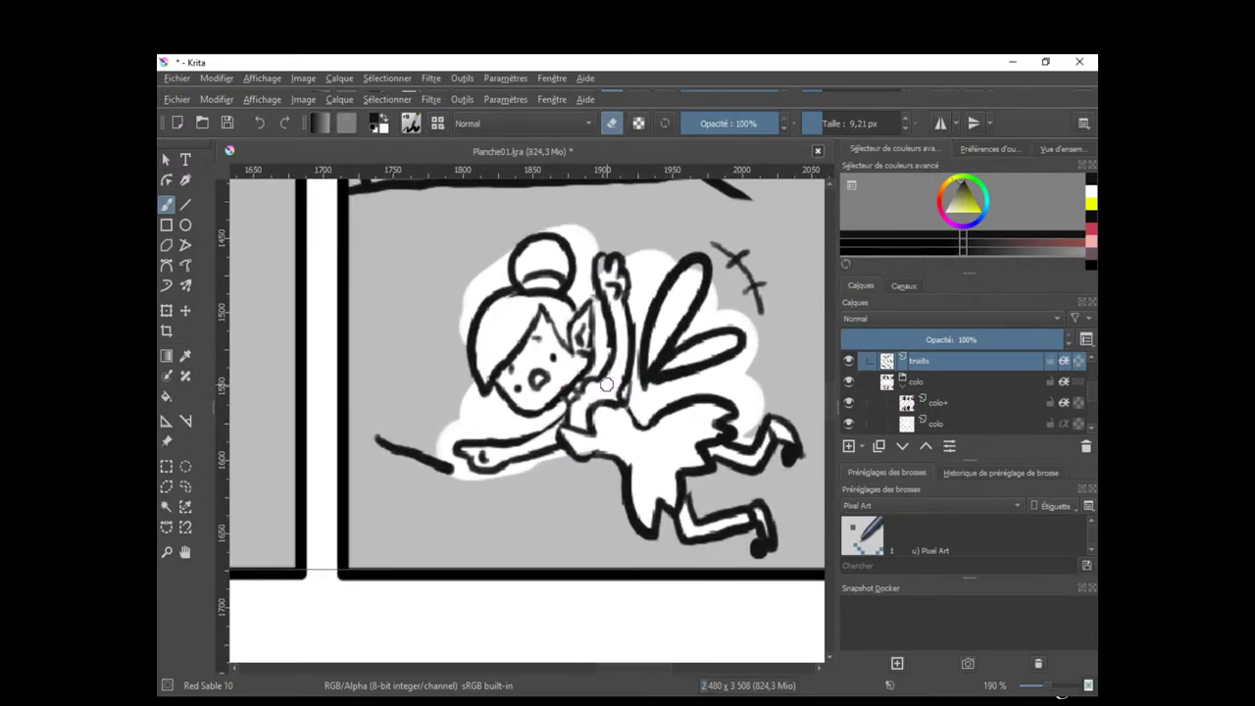
Redraw and clean up the outlines of the fairy's neckline, bodice and sleeve, alternating brush and eraser at about 9 px.
{"action": "key", "text": "e"}
{"action": "key", "text": "e"}
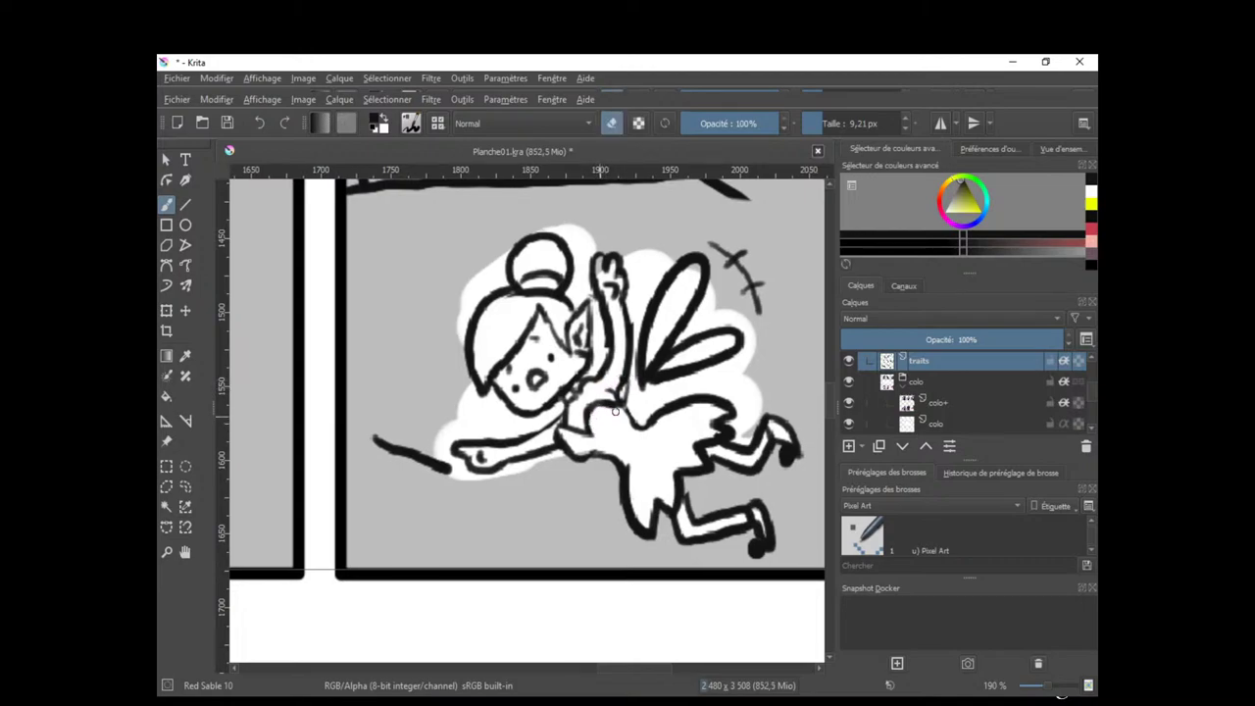
{"action": "key", "text": "e"}
{"action": "key", "text": "e"}
{"action": "key", "text": "e"}
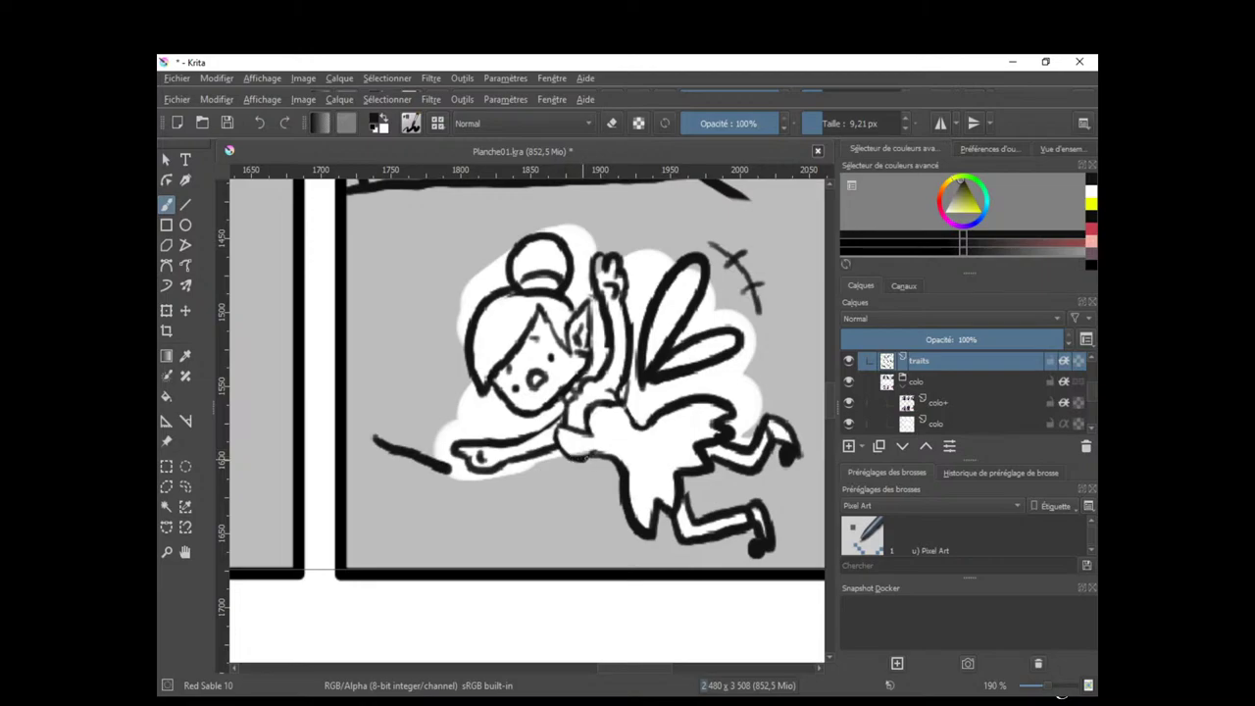
{"action": "key", "text": "e"}
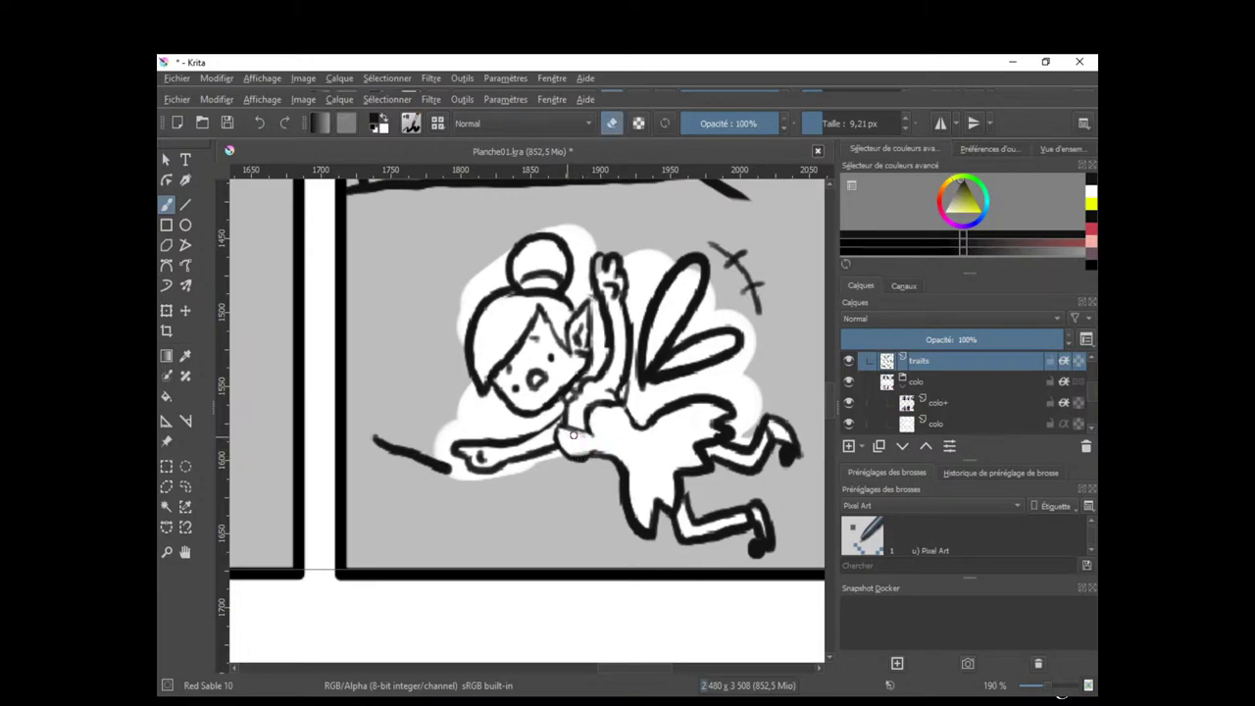
{"action": "key", "text": "e"}
{"action": "key", "text": "e"}
{"action": "left_click_drag", "start_coordinate": [616, 408], "coordinate": [602, 407]}
{"action": "key", "text": "e"}
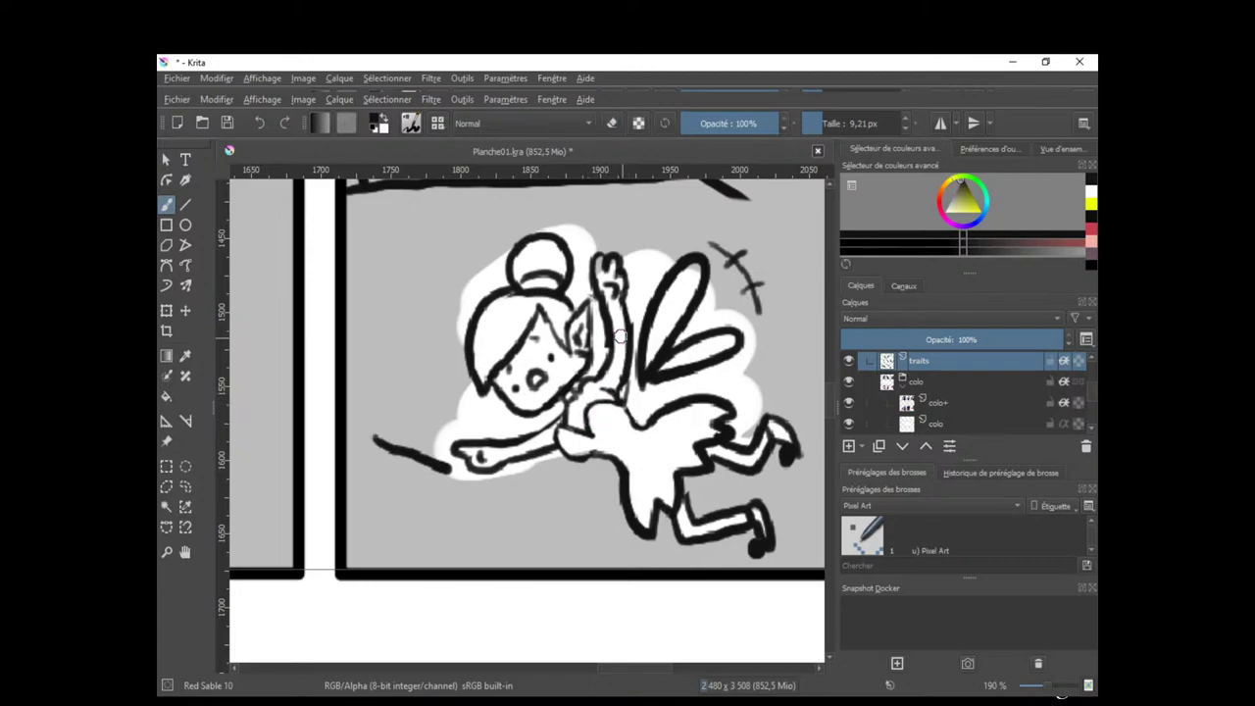
Refine the outlines of the fairy's raised arm and fingers with the brush and eraser.
{"action": "key", "text": "e"}
{"action": "mouse_move", "coordinate": [597, 288]}
{"action": "left_mouse_down"}
{"action": "mouse_move", "coordinate": [598, 330]}
{"action": "mouse_move", "coordinate": [617, 325]}
{"action": "left_mouse_up"}
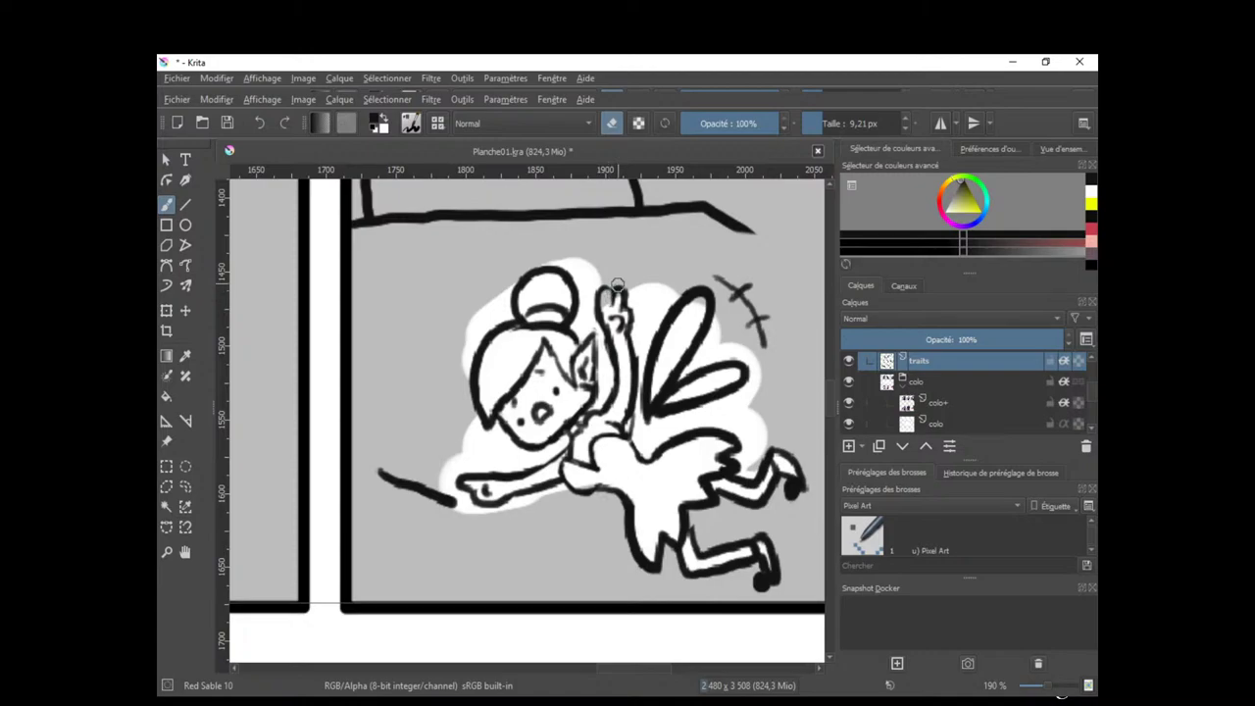
{"action": "left_click_drag", "start_coordinate": [618, 293], "coordinate": [617, 300]}
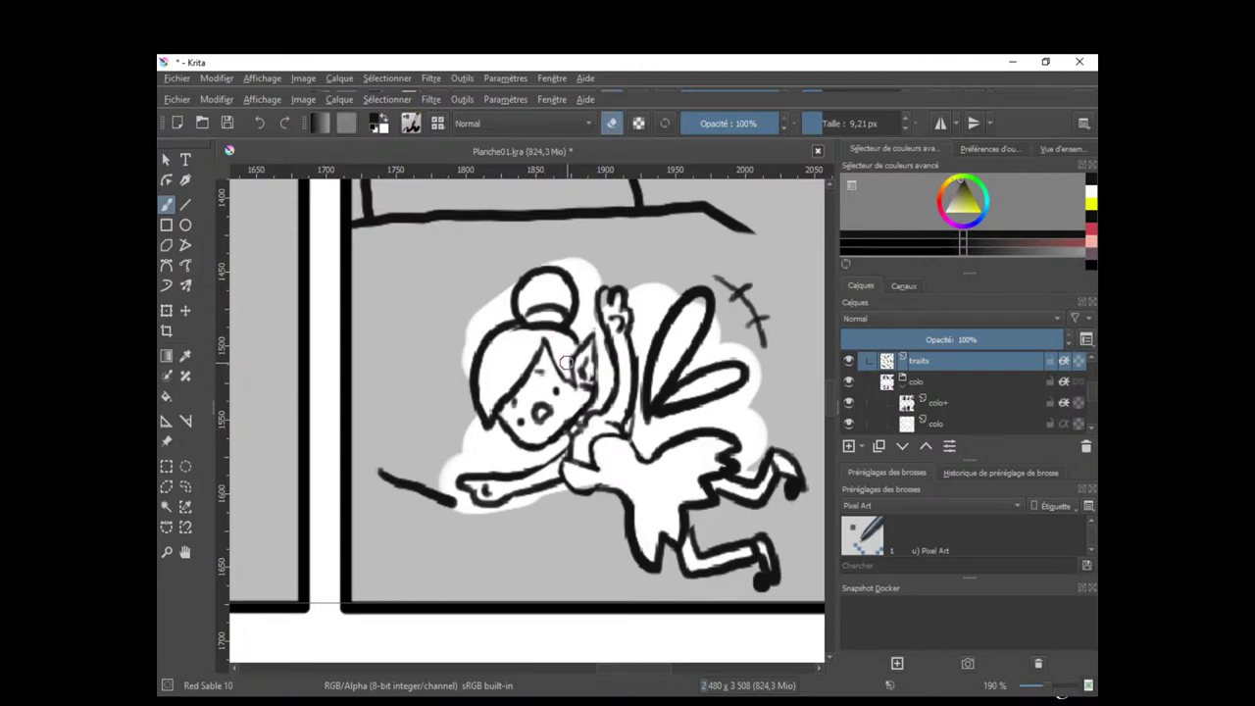
Clean up the lines of the fairy's ear and cheek.
{"action": "mouse_move", "coordinate": [598, 401]}
{"action": "left_mouse_down"}
{"action": "mouse_move", "coordinate": [628, 365]}
{"action": "mouse_move", "coordinate": [603, 364]}
{"action": "left_mouse_up"}
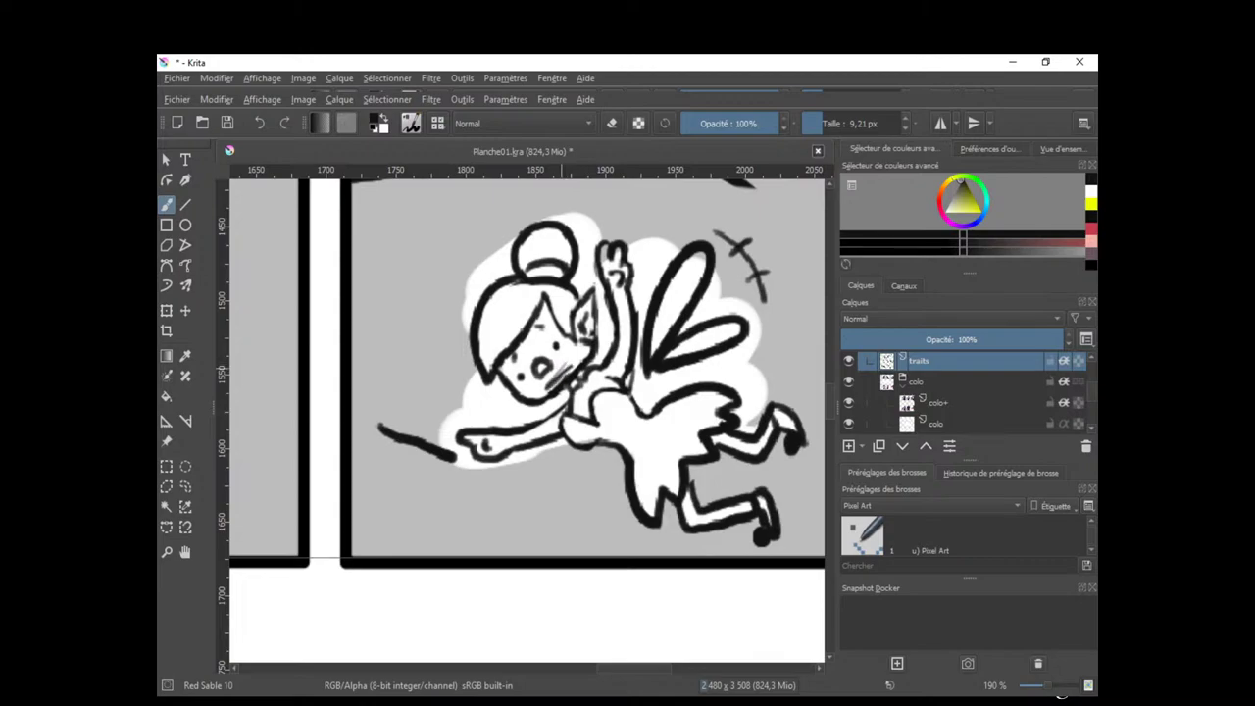
{"action": "key", "text": "e"}
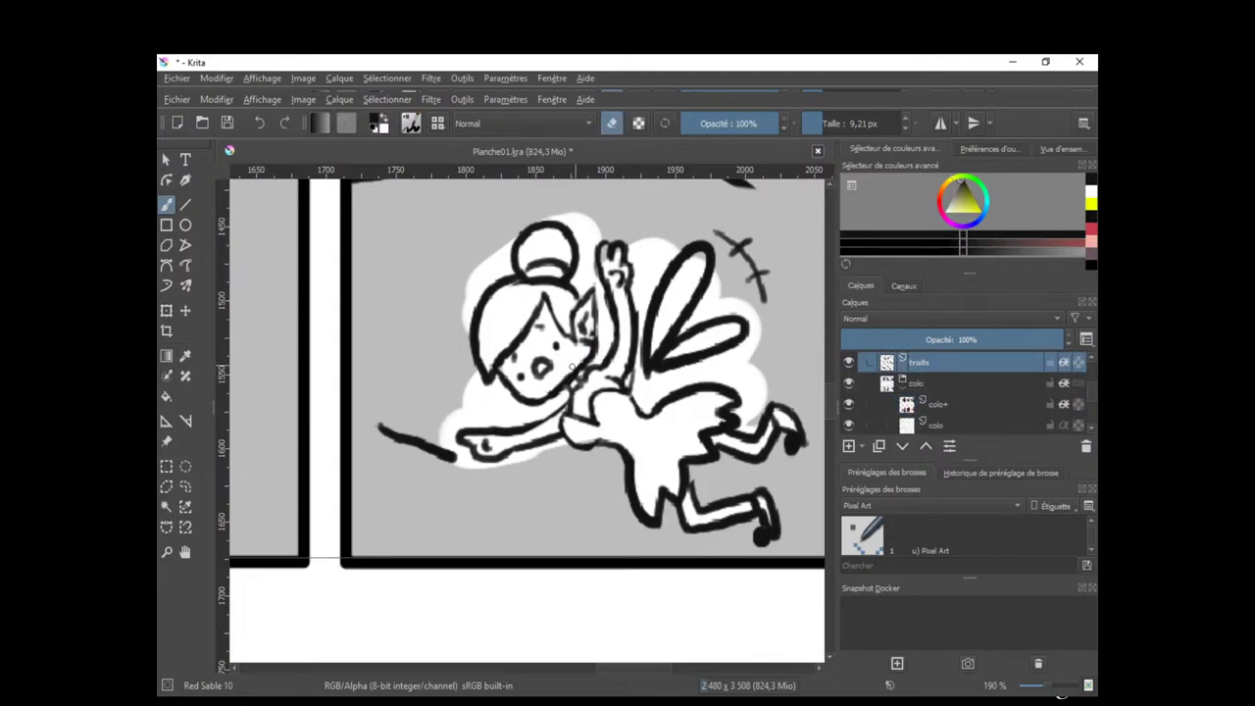
{"action": "scroll", "coordinate": [442, 513], "scroll_direction": "down", "scroll_amount": 4}
{"action": "scroll", "coordinate": [465, 494], "scroll_direction": "up", "scroll_amount": 3}
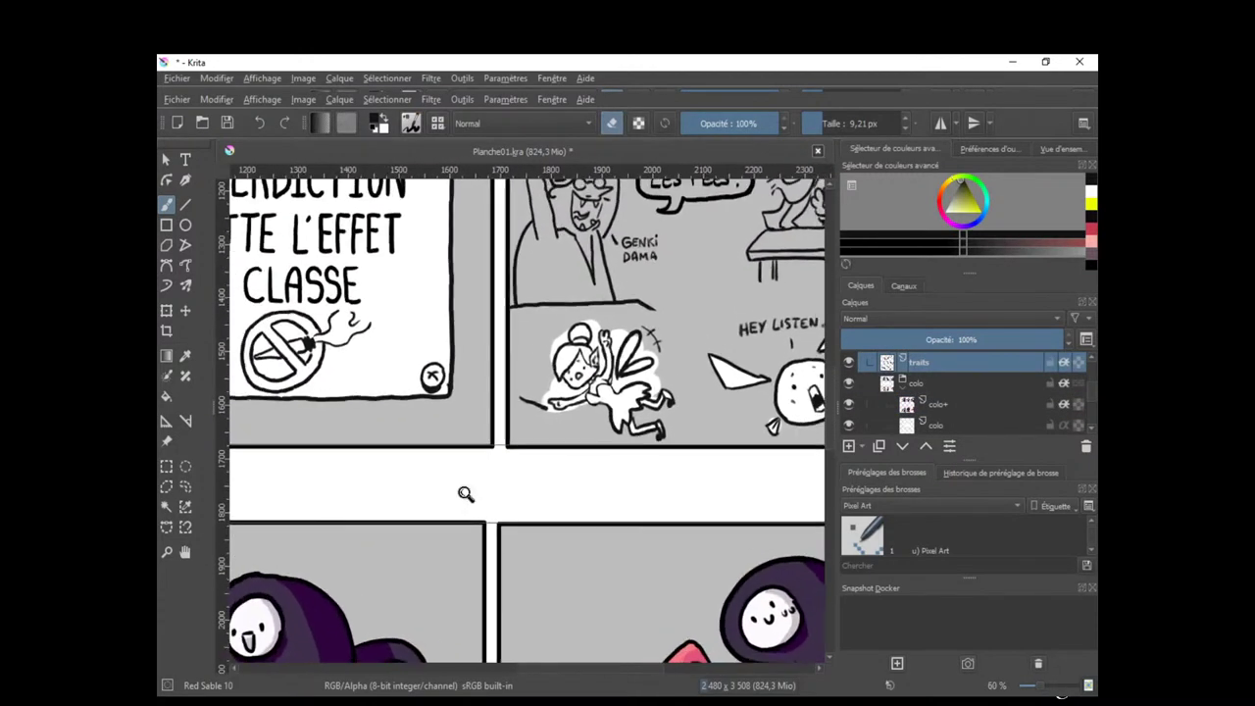
{"action": "left_click_drag", "start_coordinate": [716, 424], "coordinate": [671, 454]}
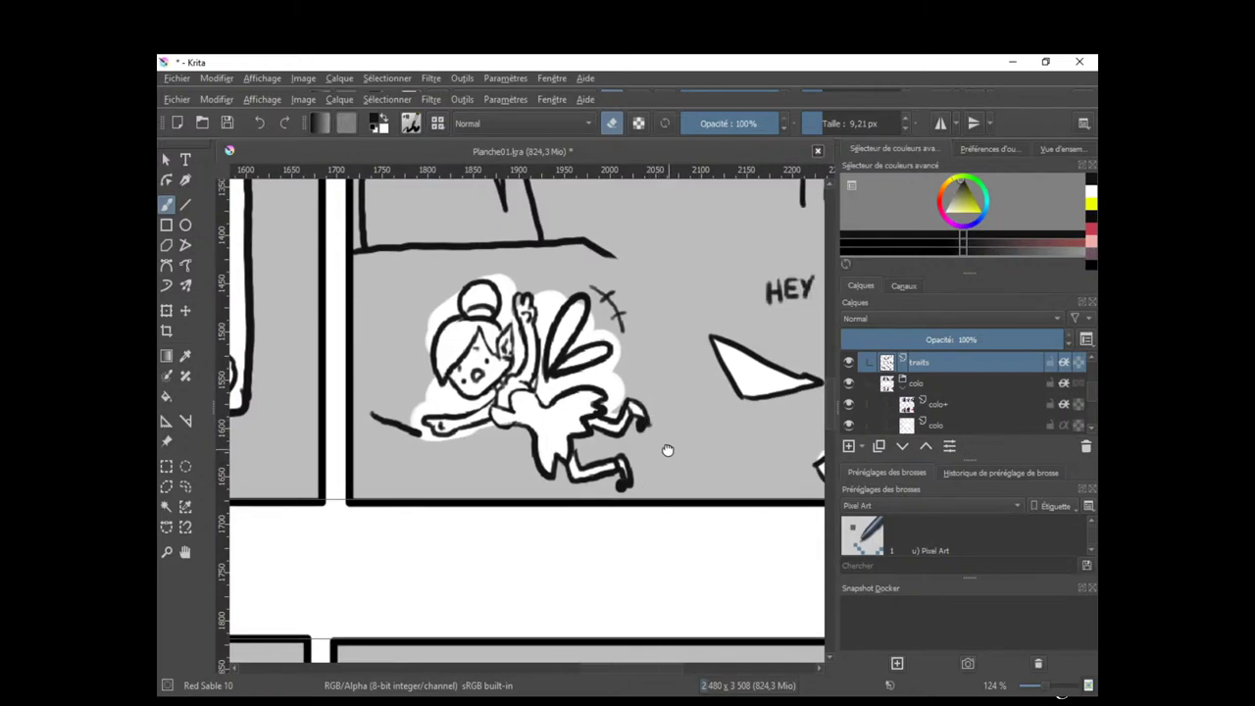
On the traits layer, erase the dark fill of the fairy's upper shoe at a size of about 9 px.
{"action": "scroll", "coordinate": [665, 447], "scroll_direction": "down", "scroll_amount": 1}
{"action": "key", "text": "e"}
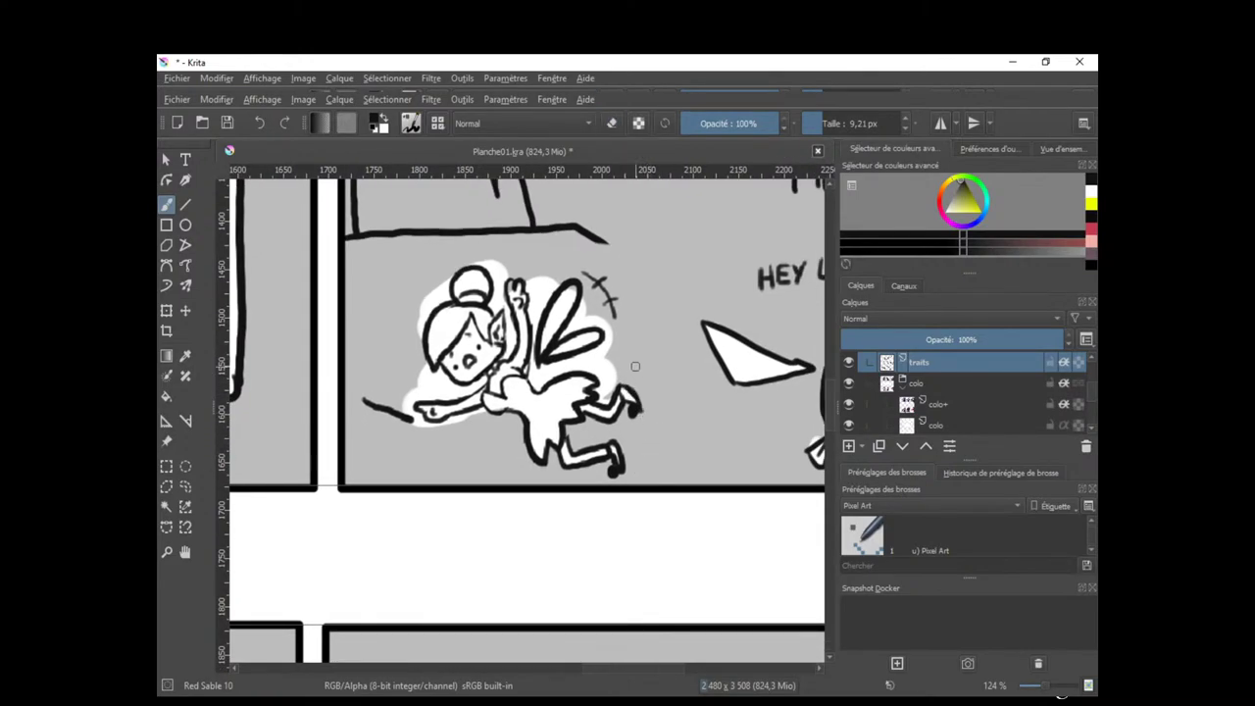
{"action": "key", "text": "e"}
{"action": "key", "text": "e"}
{"action": "left_click", "coordinate": [955, 424]}
{"action": "key", "text": "e"}
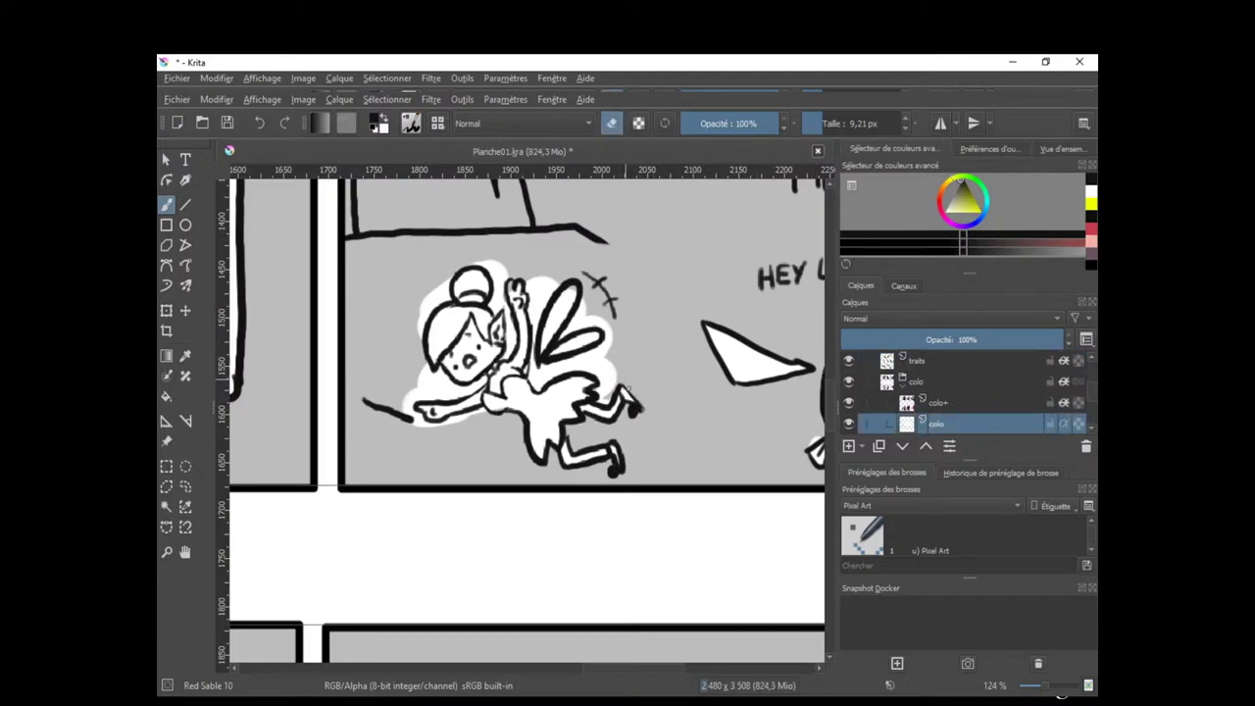
{"action": "left_click", "coordinate": [948, 403]}
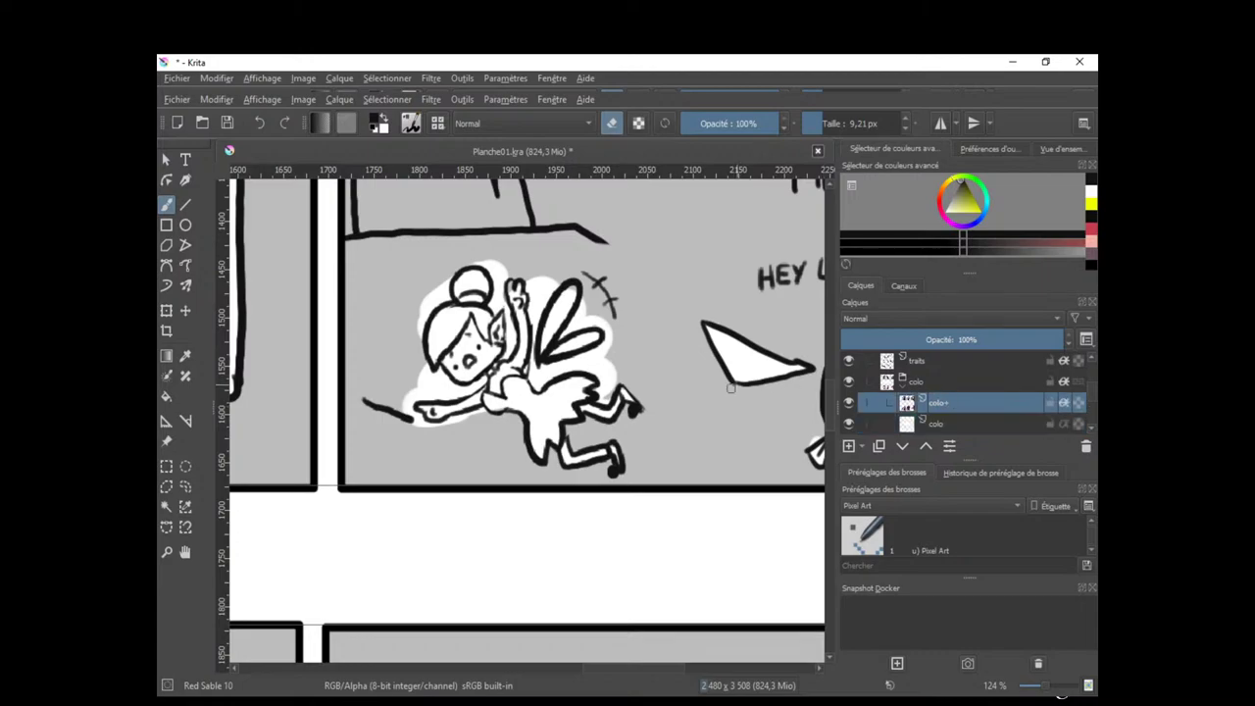
{"action": "left_click", "coordinate": [949, 366]}
{"action": "key", "text": "e"}
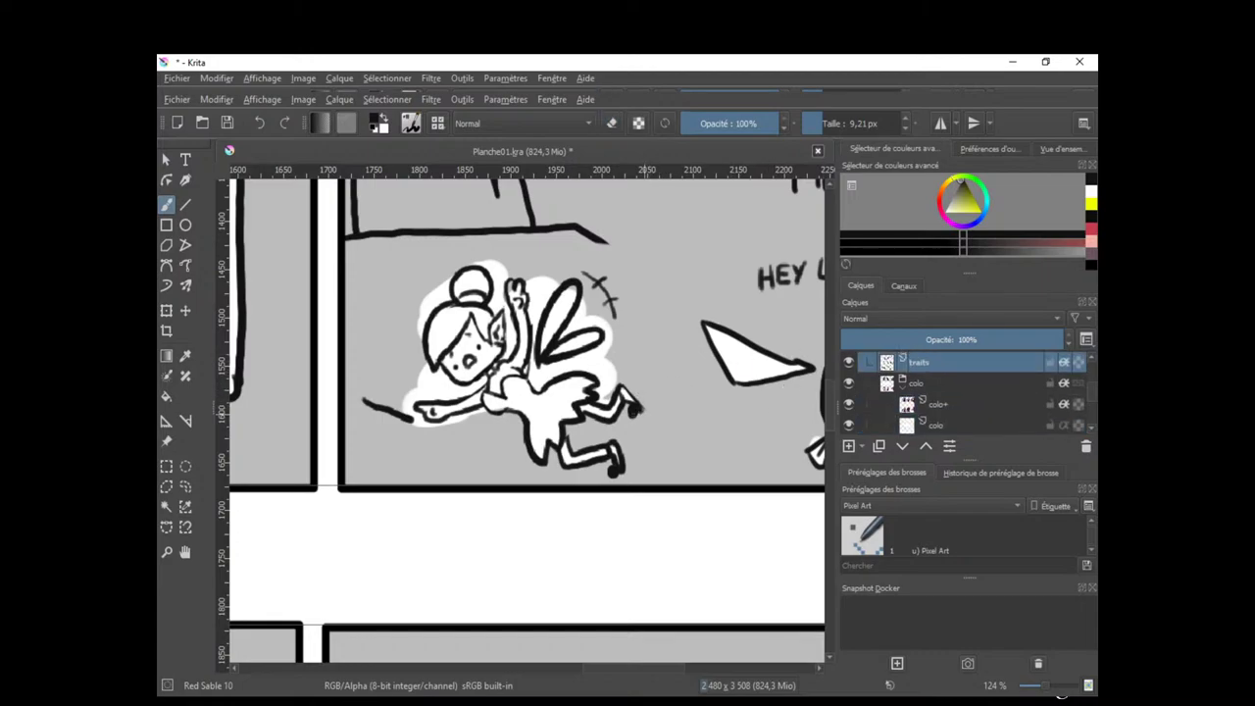
{"action": "key", "text": "e"}
{"action": "left_click", "coordinate": [635, 407]}
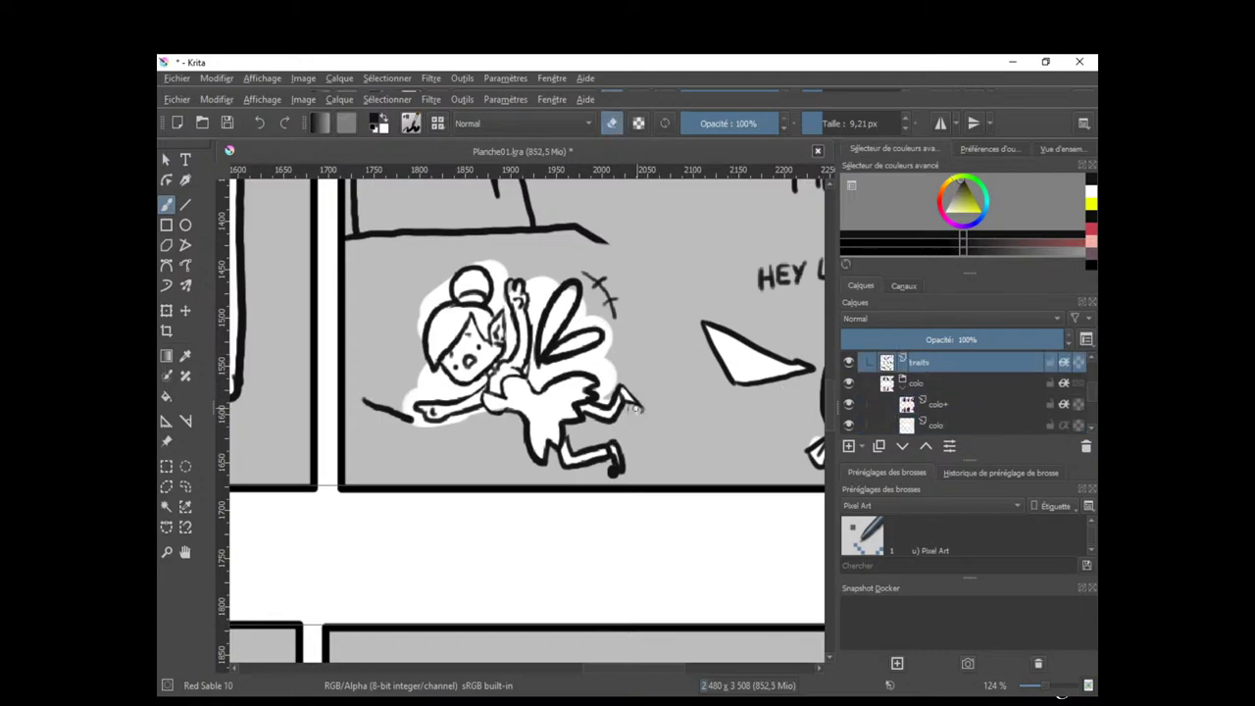
Redraw the outlines of the fairy's two shoes and clear the black inside them.
{"action": "scroll", "coordinate": [629, 409], "scroll_direction": "up", "scroll_amount": 2}
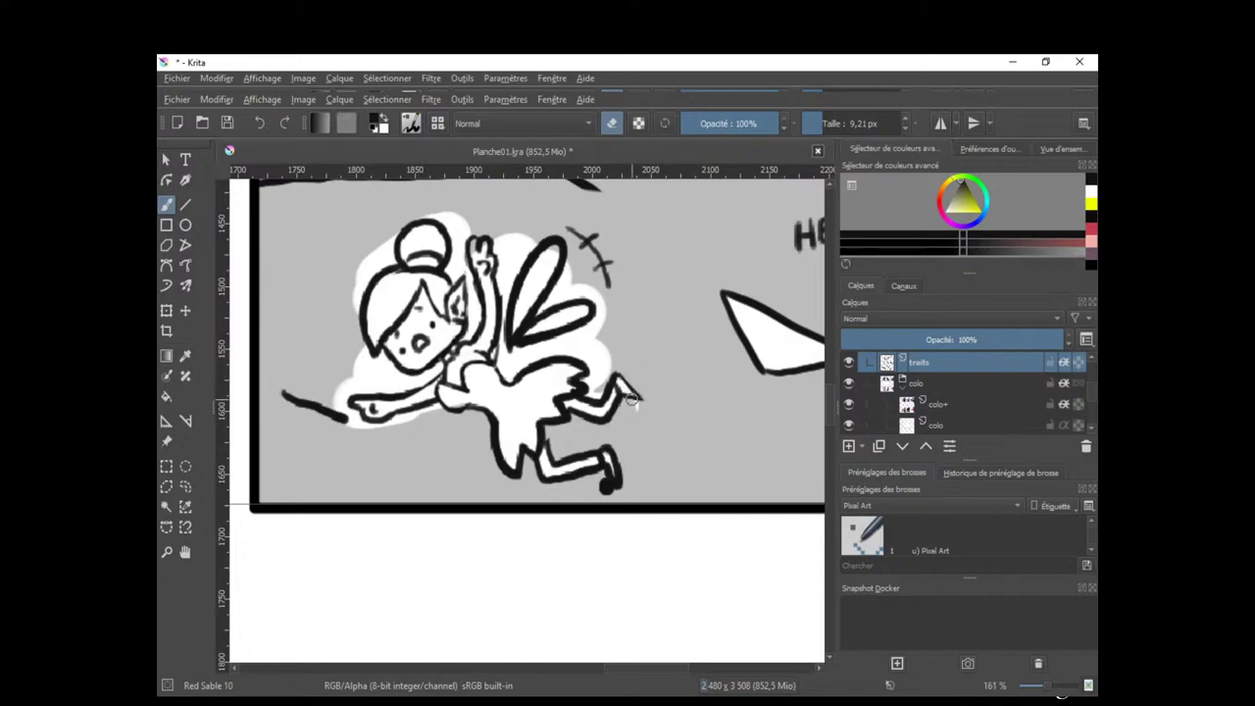
{"action": "key", "text": "e"}
{"action": "mouse_move", "coordinate": [642, 457]}
{"action": "left_mouse_down"}
{"action": "mouse_move", "coordinate": [654, 427]}
{"action": "mouse_move", "coordinate": [630, 423]}
{"action": "mouse_move", "coordinate": [633, 463]}
{"action": "mouse_move", "coordinate": [622, 448]}
{"action": "mouse_move", "coordinate": [666, 452]}
{"action": "left_mouse_up"}
{"action": "key", "text": "e"}
{"action": "key", "text": "e"}
{"action": "left_click_drag", "start_coordinate": [711, 400], "coordinate": [730, 445]}
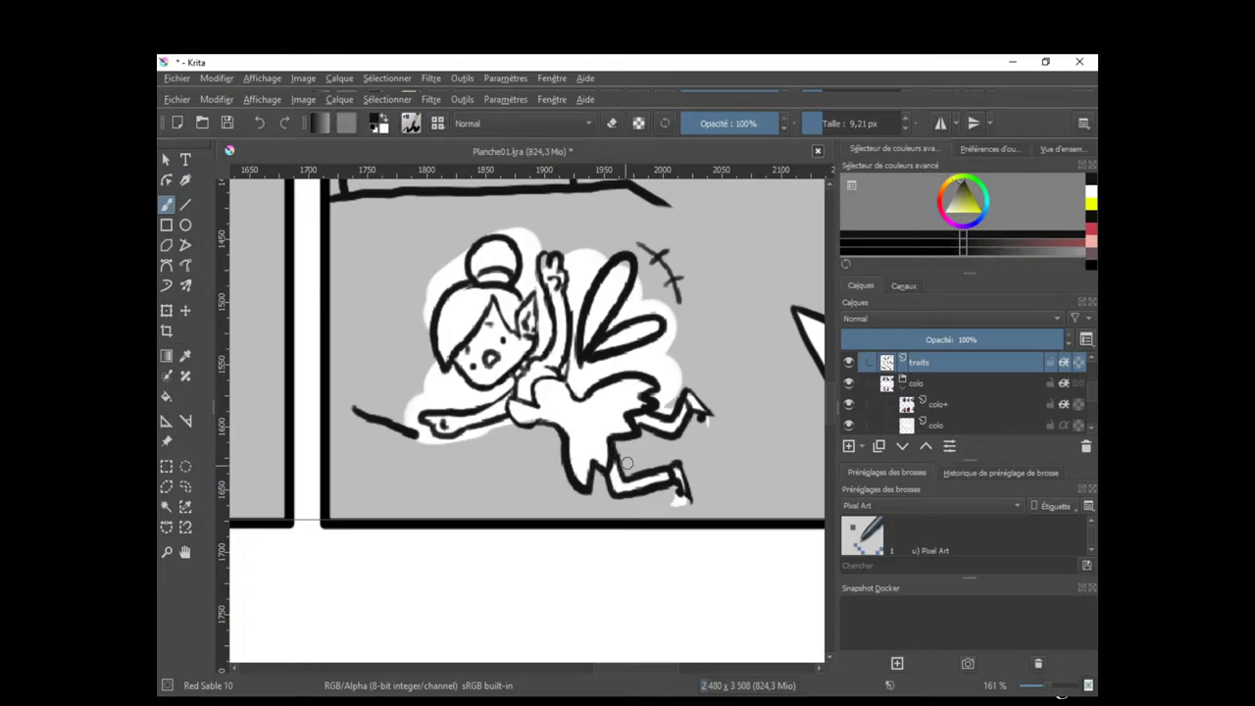
Touch up the line of the fairy's outstretched arm below her chin.
{"action": "scroll", "coordinate": [616, 447], "scroll_direction": "down", "scroll_amount": 8}
{"action": "scroll", "coordinate": [588, 481], "scroll_direction": "up", "scroll_amount": 6}
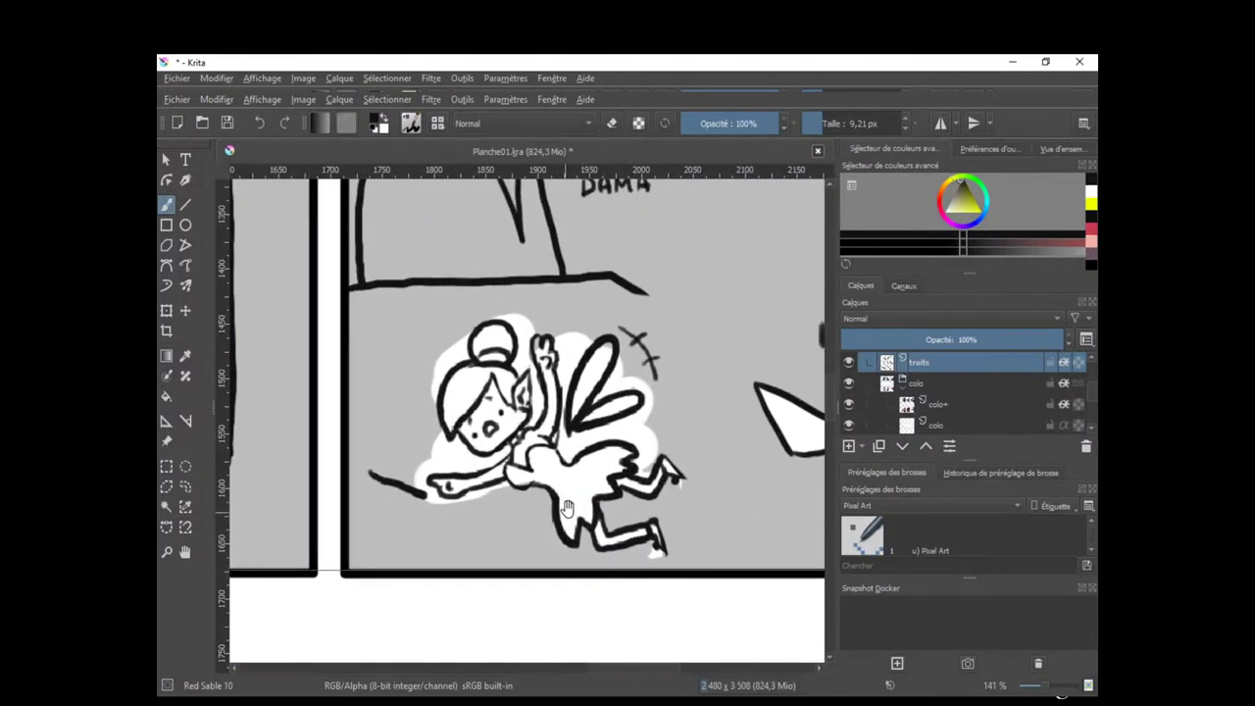
{"action": "left_click_drag", "start_coordinate": [558, 505], "coordinate": [658, 460]}
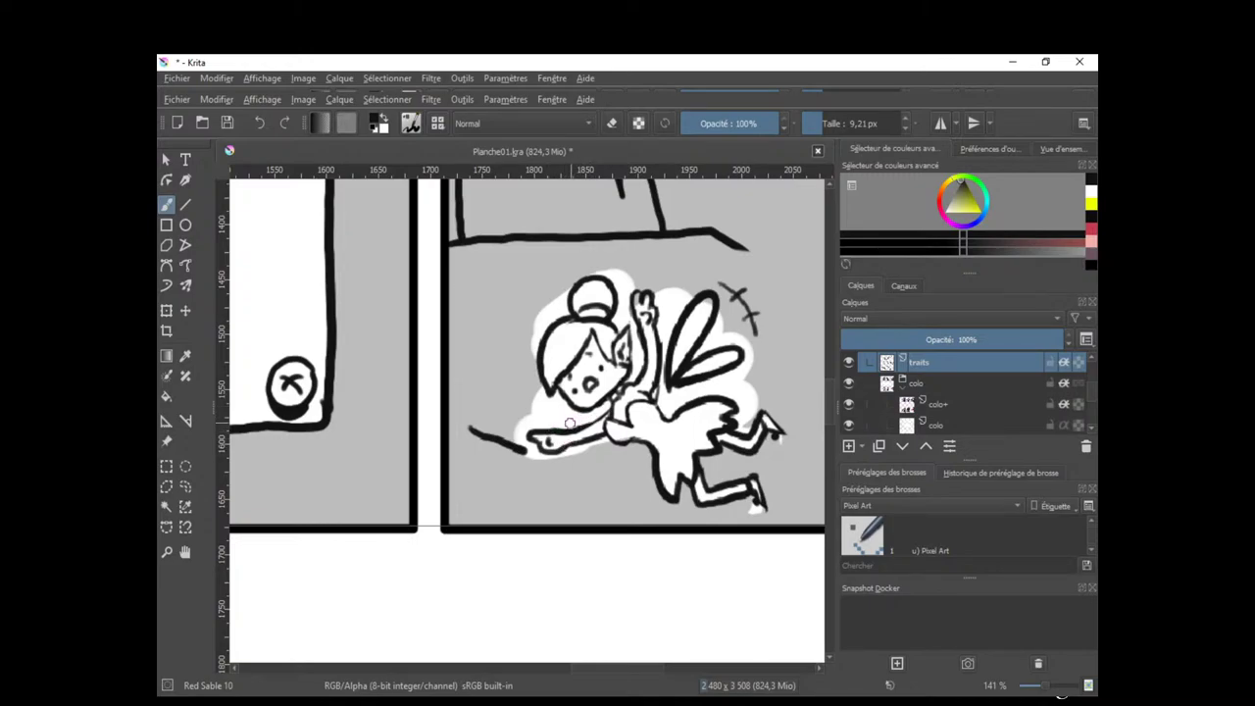
{"action": "key", "text": "e"}
{"action": "key", "text": "e"}
{"action": "left_click_drag", "start_coordinate": [565, 430], "coordinate": [610, 412]}
{"action": "left_click", "coordinate": [552, 464]}
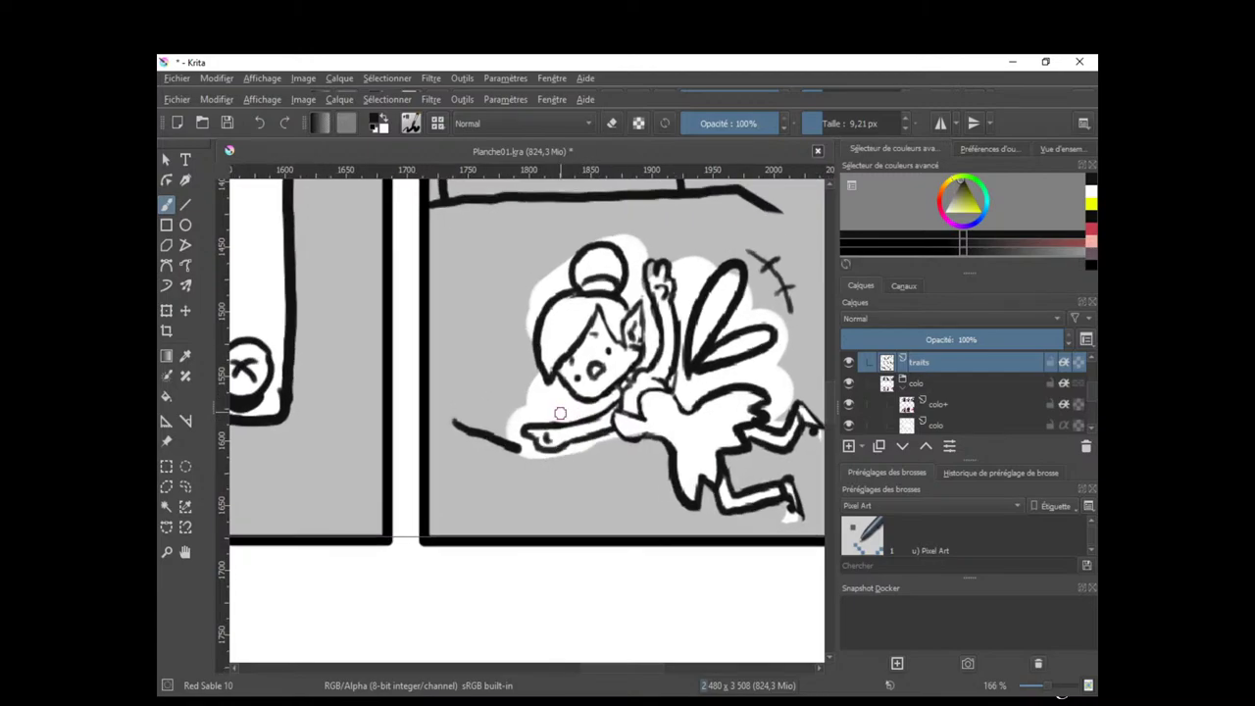
Rework the lines of the fairy's pointing hand, alternating brush and eraser.
{"action": "key", "text": "e"}
{"action": "key", "text": "e"}
{"action": "key", "text": "e"}
{"action": "key", "text": "e"}
{"action": "key", "text": "e"}
{"action": "key", "text": "e"}
{"action": "key", "text": "e"}
{"action": "key", "text": "e"}
{"action": "key", "text": "e"}
{"action": "mouse_move", "coordinate": [645, 403]}
{"action": "left_mouse_down"}
{"action": "mouse_move", "coordinate": [588, 432]}
{"action": "mouse_move", "coordinate": [575, 413]}
{"action": "left_mouse_up"}
Clean up the fairy's neck and shoulder lines between her chin and bodice with the brush and eraser.
{"action": "key", "text": "e"}
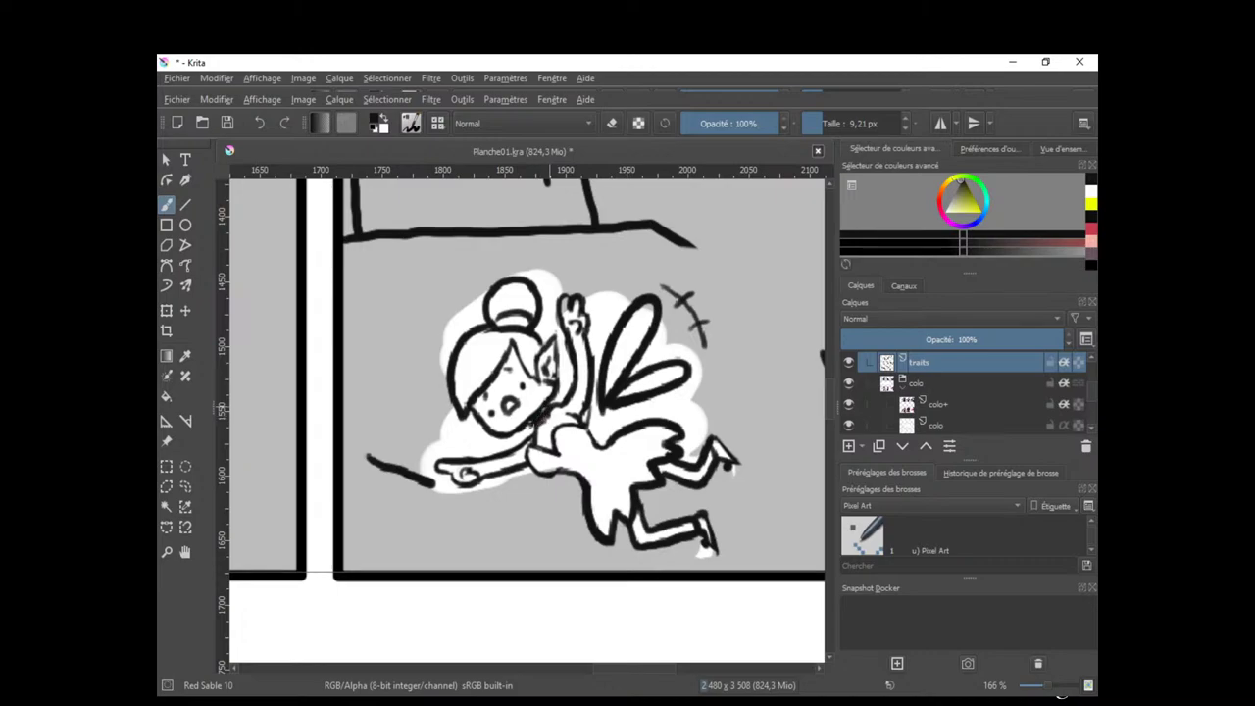
{"action": "key", "text": "e"}
{"action": "left_click_drag", "start_coordinate": [522, 430], "coordinate": [554, 403]}
{"action": "key", "text": "e"}
{"action": "key", "text": "e"}
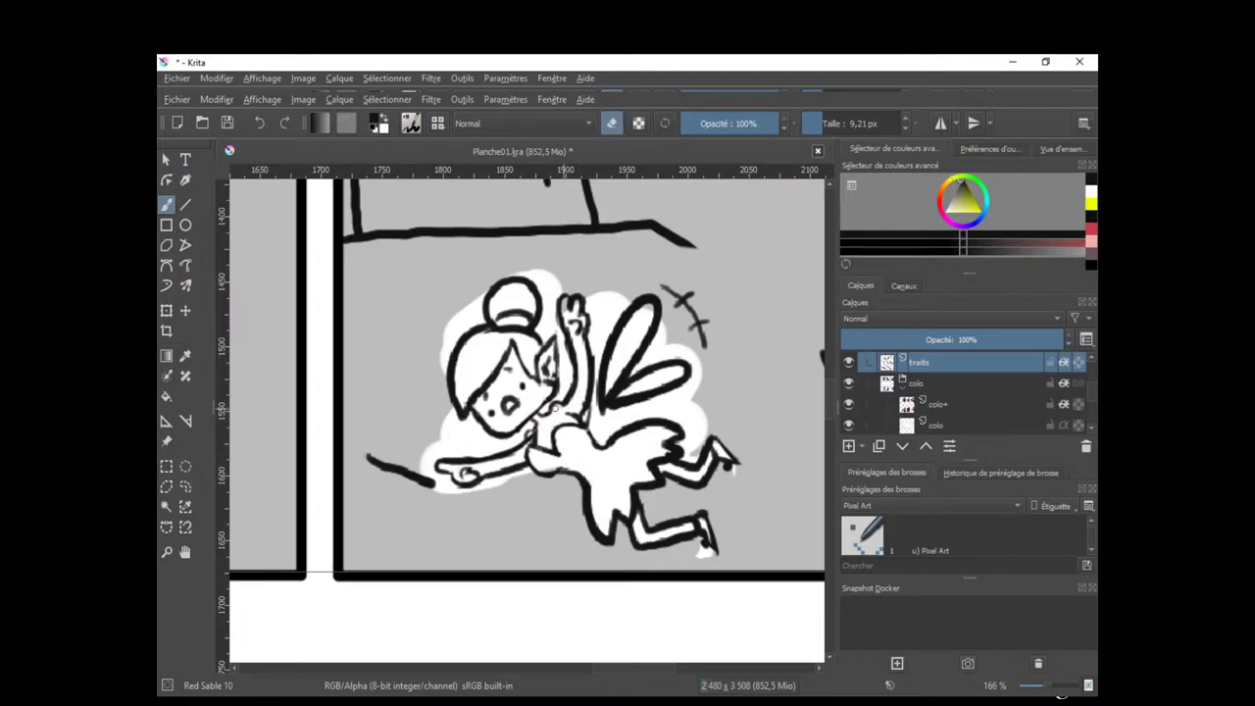
{"action": "key", "text": "e"}
{"action": "left_click_drag", "start_coordinate": [587, 408], "coordinate": [615, 386]}
{"action": "key", "text": "e"}
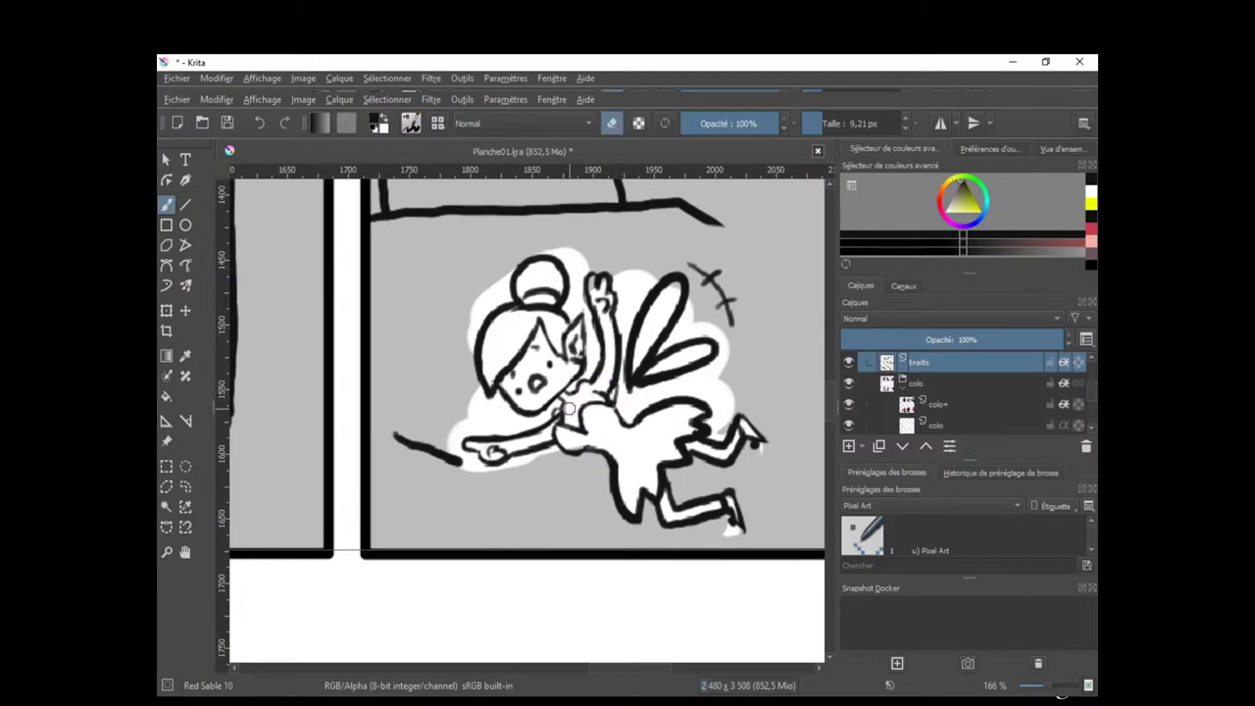
{"action": "key", "text": "e"}
{"action": "mouse_move", "coordinate": [620, 410]}
{"action": "left_mouse_down"}
{"action": "mouse_move", "coordinate": [518, 504]}
{"action": "mouse_move", "coordinate": [557, 468]}
{"action": "mouse_move", "coordinate": [621, 461]}
{"action": "mouse_move", "coordinate": [596, 497]}
{"action": "mouse_move", "coordinate": [638, 429]}
{"action": "left_mouse_up"}
On the colo layer, erase the white overflow around the fairy's shoes.
{"action": "left_click_drag", "start_coordinate": [607, 474], "coordinate": [678, 405]}
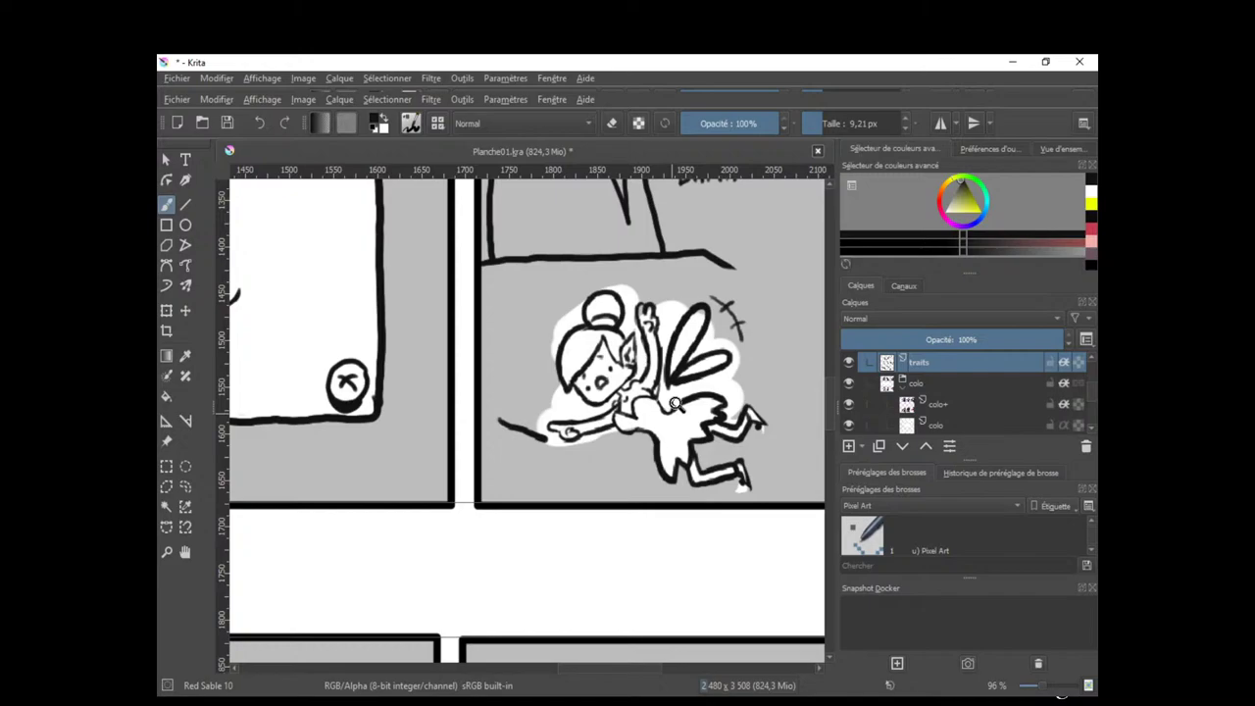
{"action": "left_click", "coordinate": [944, 424]}
{"action": "mouse_move", "coordinate": [717, 489]}
{"action": "left_mouse_down"}
{"action": "mouse_move", "coordinate": [742, 462]}
{"action": "mouse_move", "coordinate": [674, 435]}
{"action": "left_mouse_up"}
{"action": "key", "text": "e"}
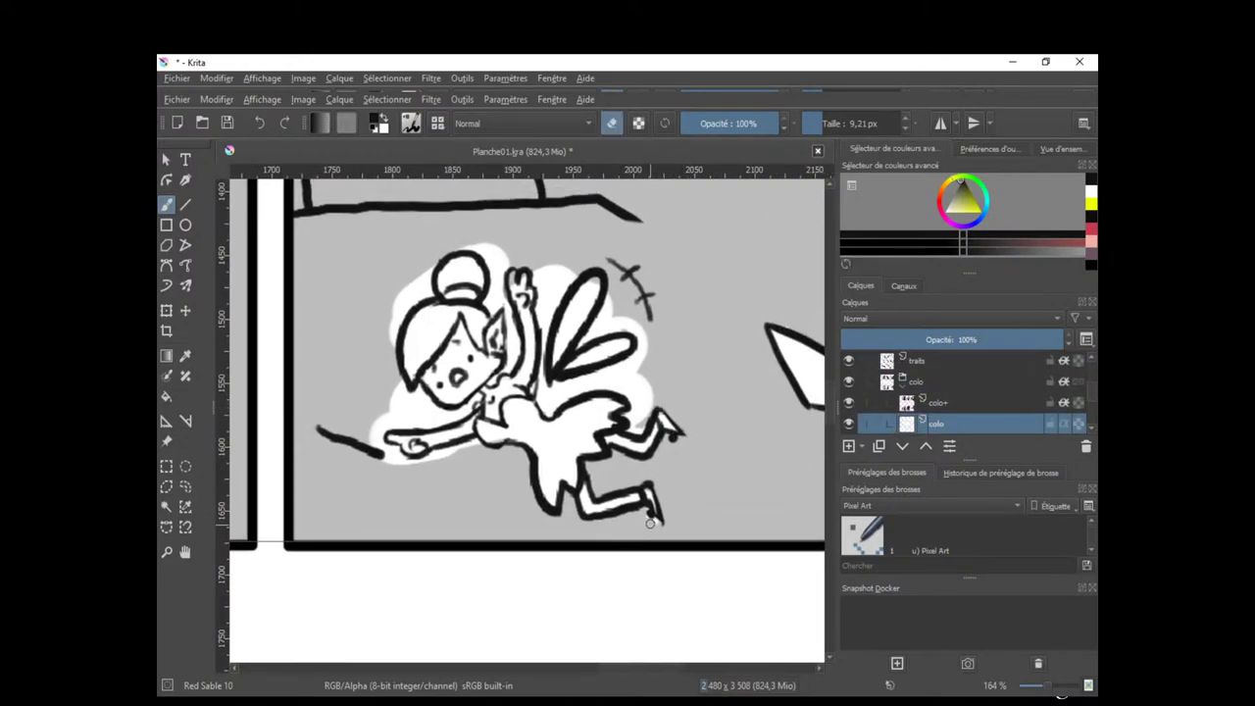
{"action": "mouse_move", "coordinate": [651, 397]}
{"action": "left_mouse_down"}
{"action": "mouse_move", "coordinate": [737, 406]}
{"action": "mouse_move", "coordinate": [659, 503]}
{"action": "mouse_move", "coordinate": [676, 478]}
{"action": "left_mouse_up"}
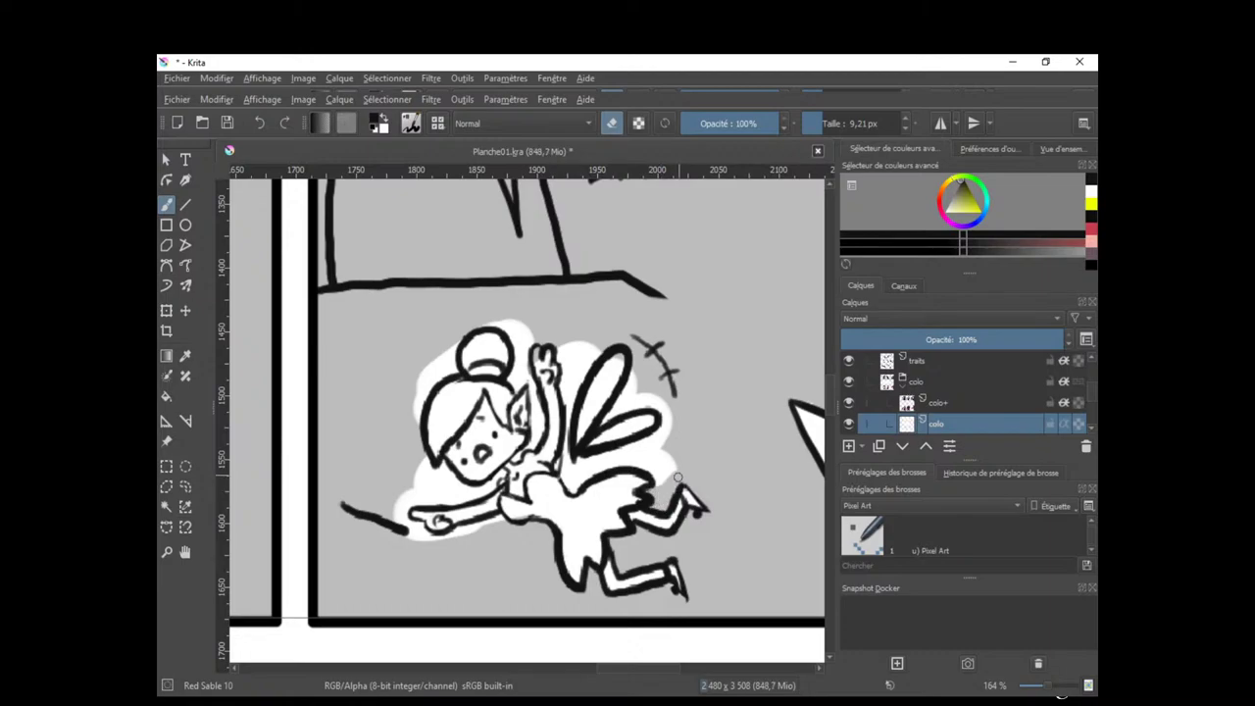
Erase the white overflow around the fairy's wings, along her raised arm and above her skirt, with white as the foreground colour.
{"action": "key", "text": "x"}
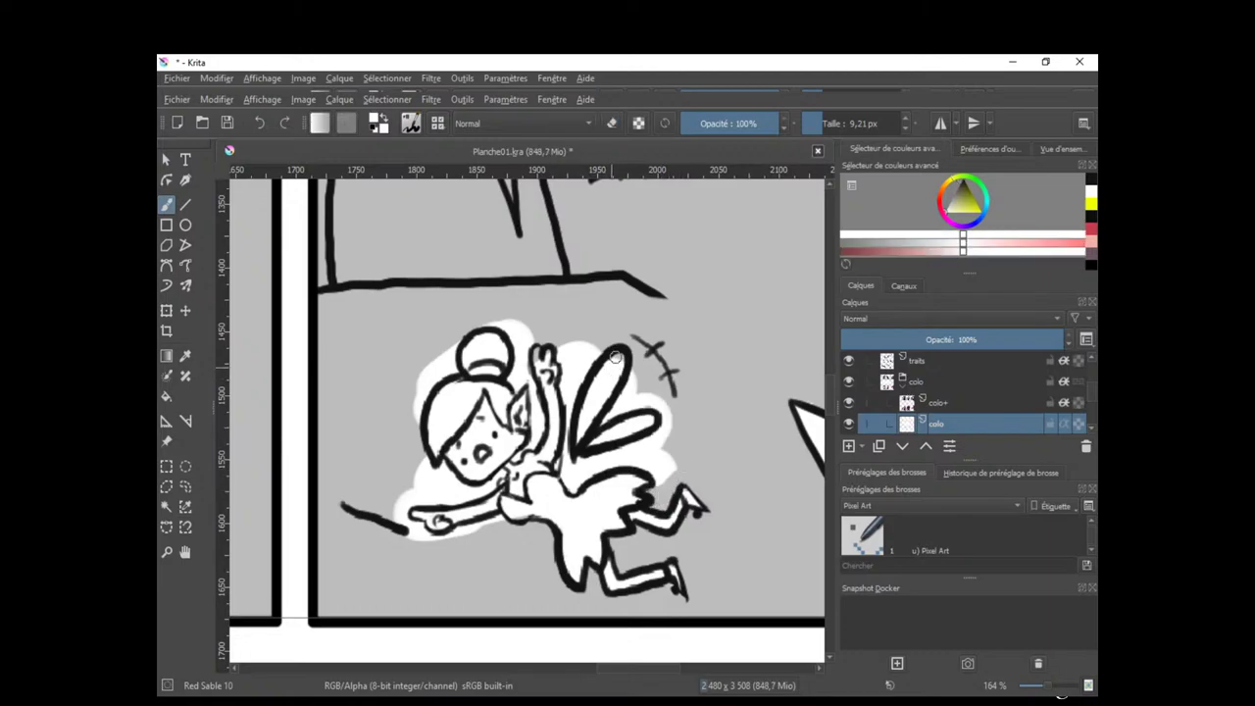
{"action": "mouse_move", "coordinate": [617, 409]}
{"action": "left_mouse_down"}
{"action": "mouse_move", "coordinate": [606, 419]}
{"action": "mouse_move", "coordinate": [634, 385]}
{"action": "mouse_move", "coordinate": [664, 397]}
{"action": "left_mouse_up"}
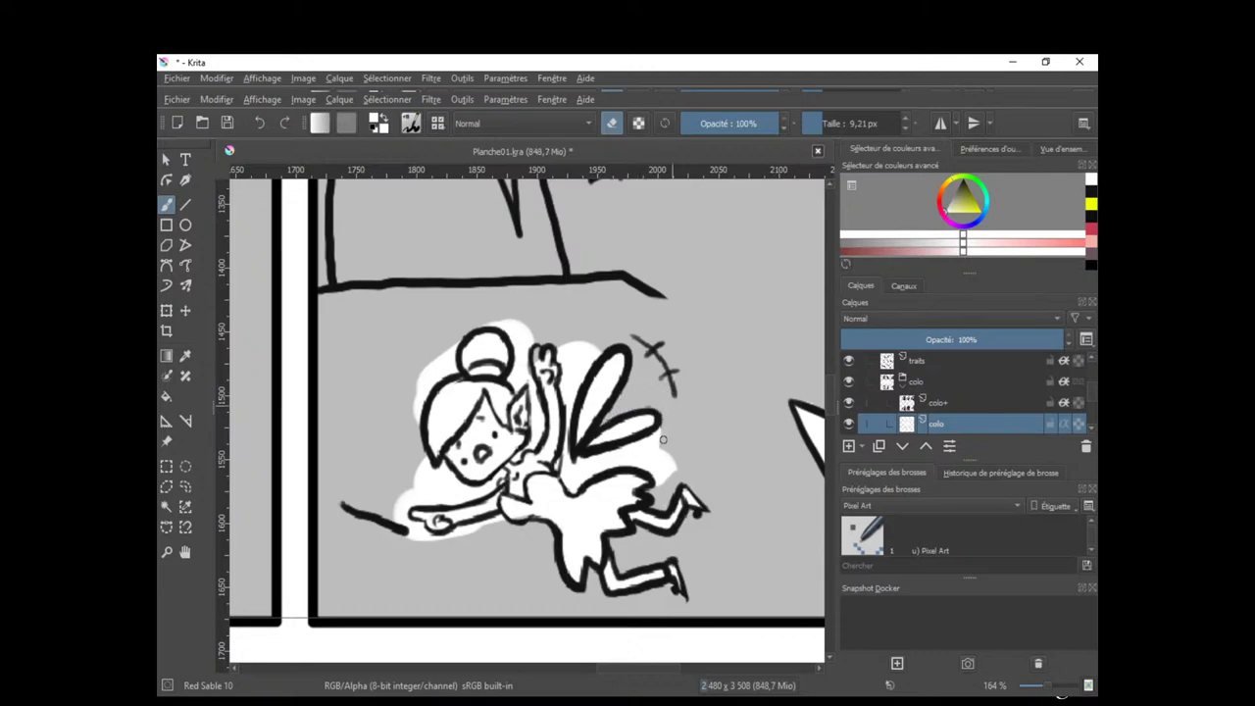
{"action": "mouse_move", "coordinate": [580, 372]}
{"action": "left_mouse_down"}
{"action": "mouse_move", "coordinate": [604, 344]}
{"action": "mouse_move", "coordinate": [581, 379]}
{"action": "left_mouse_up"}
{"action": "key", "text": "e"}
{"action": "key", "text": "e"}
{"action": "mouse_move", "coordinate": [561, 388]}
{"action": "left_mouse_down"}
{"action": "mouse_move", "coordinate": [567, 377]}
{"action": "mouse_move", "coordinate": [572, 404]}
{"action": "left_mouse_up"}
{"action": "mouse_move", "coordinate": [588, 346]}
{"action": "left_mouse_down"}
{"action": "mouse_move", "coordinate": [594, 336]}
{"action": "mouse_move", "coordinate": [577, 343]}
{"action": "left_mouse_up"}
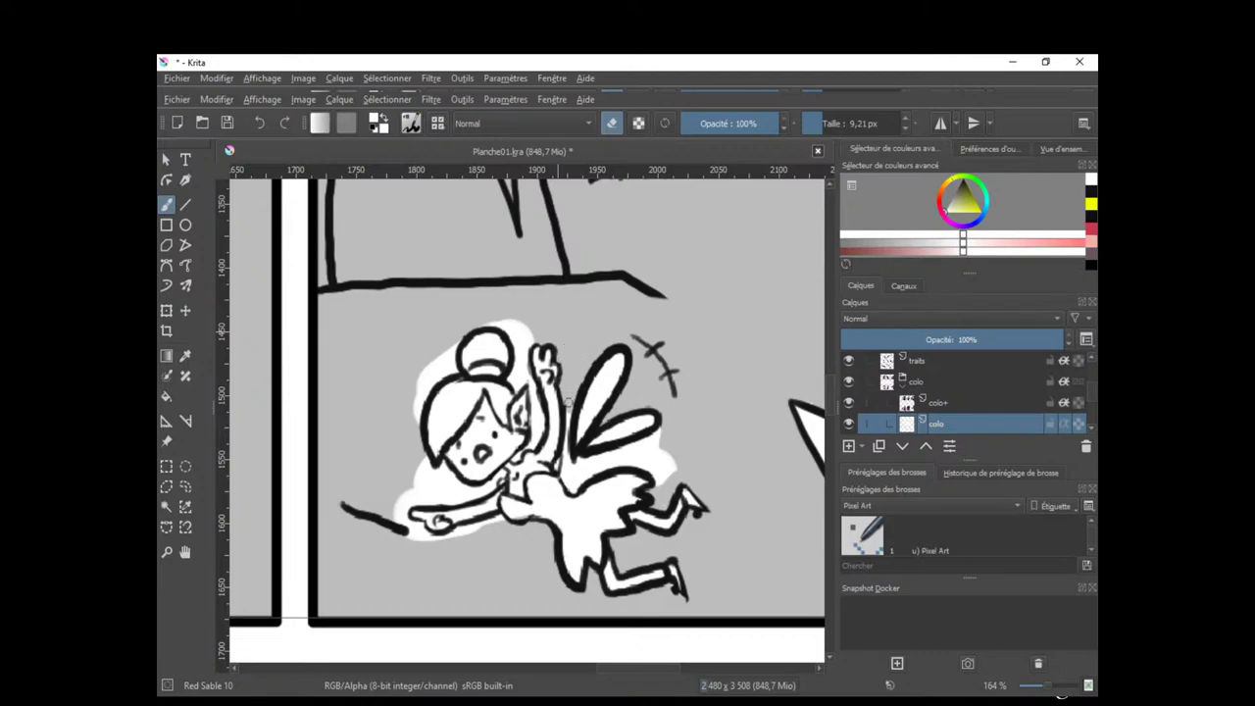
{"action": "left_click_drag", "start_coordinate": [568, 418], "coordinate": [563, 464]}
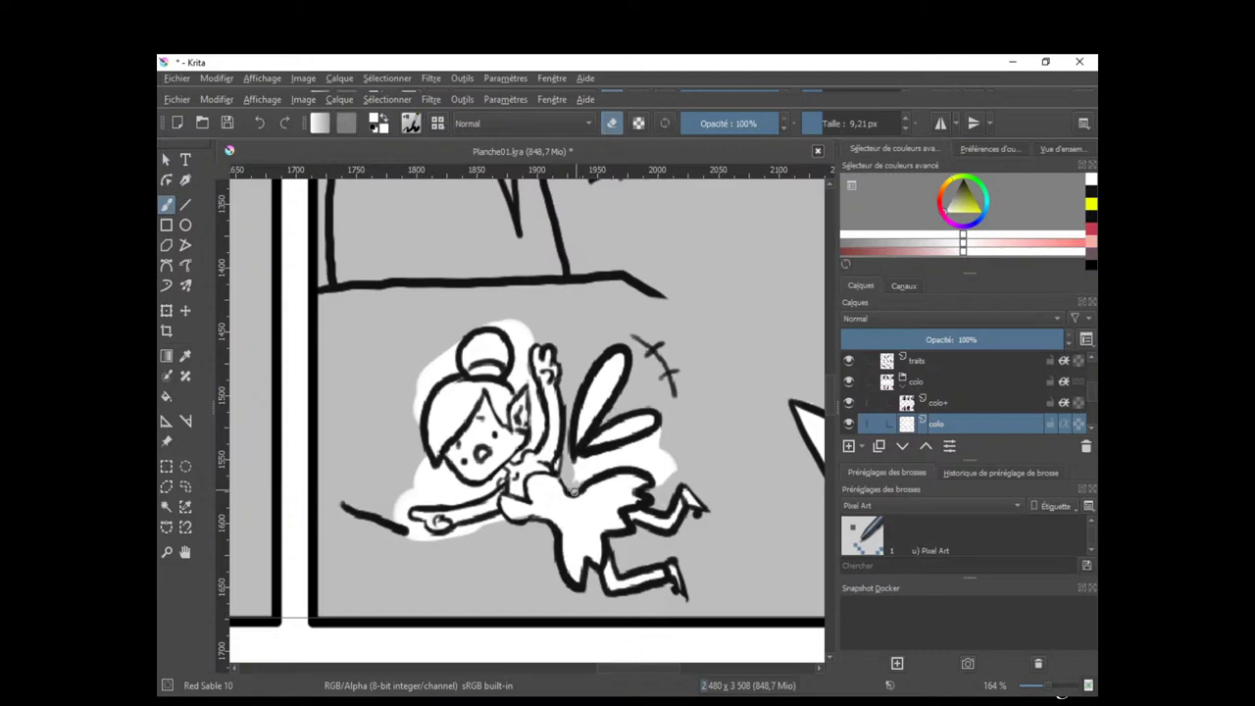
{"action": "mouse_move", "coordinate": [574, 490]}
{"action": "left_mouse_down"}
{"action": "mouse_move", "coordinate": [658, 435]}
{"action": "mouse_move", "coordinate": [614, 464]}
{"action": "mouse_move", "coordinate": [652, 456]}
{"action": "left_mouse_up"}
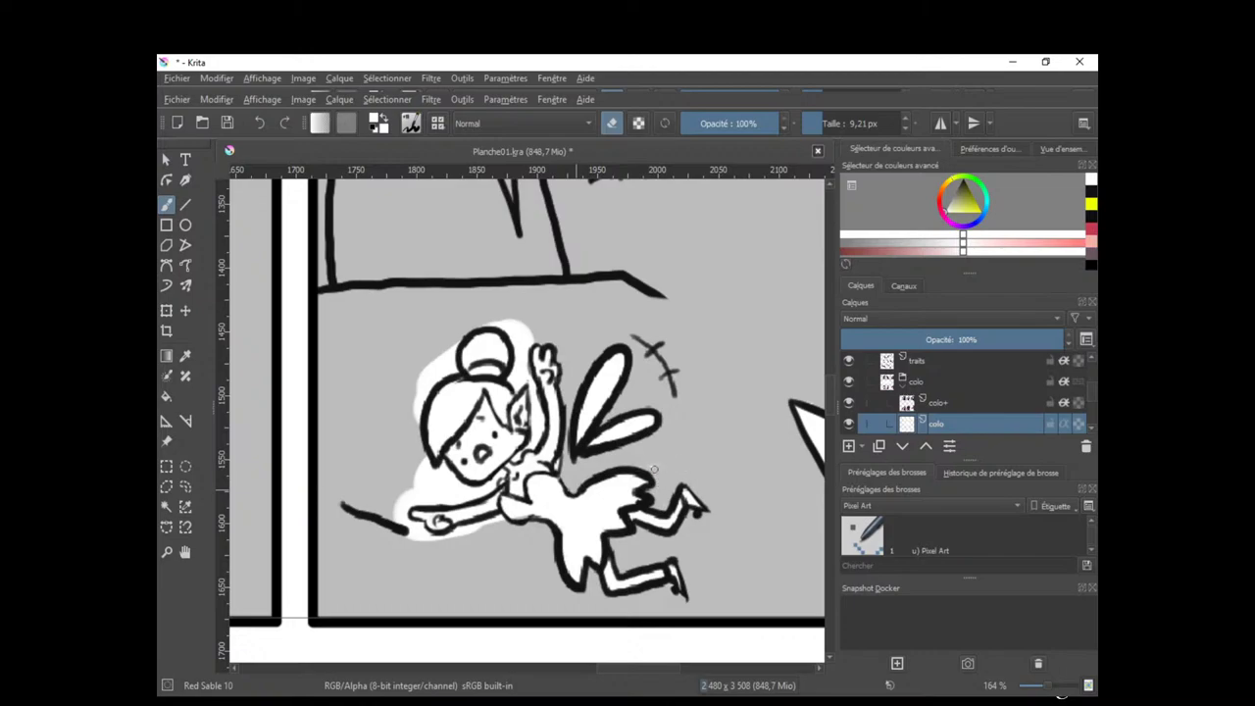
Erase the white overflow around the fairy's bun and hair and between her head and raised arm.
{"action": "left_click_drag", "start_coordinate": [616, 473], "coordinate": [686, 495]}
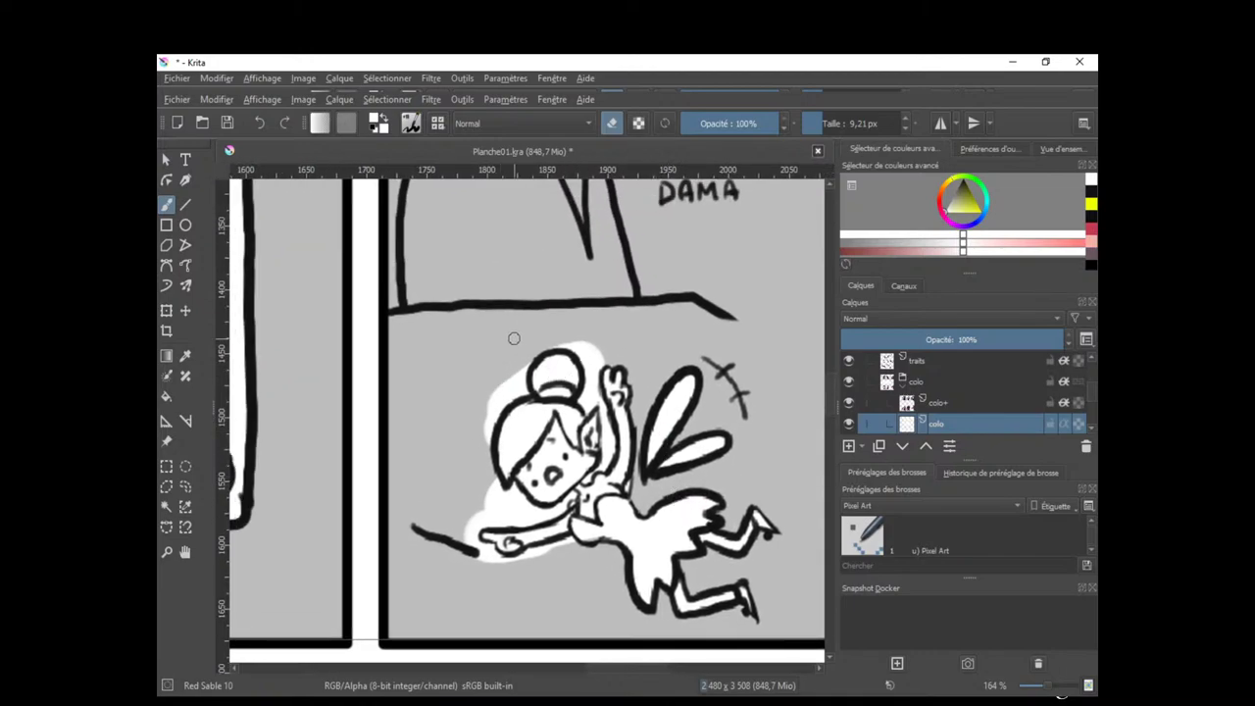
{"action": "mouse_move", "coordinate": [522, 373]}
{"action": "left_mouse_down"}
{"action": "mouse_move", "coordinate": [522, 402]}
{"action": "mouse_move", "coordinate": [528, 391]}
{"action": "left_mouse_up"}
{"action": "mouse_move", "coordinate": [479, 443]}
{"action": "left_mouse_down"}
{"action": "mouse_move", "coordinate": [490, 394]}
{"action": "mouse_move", "coordinate": [554, 343]}
{"action": "mouse_move", "coordinate": [588, 369]}
{"action": "left_mouse_up"}
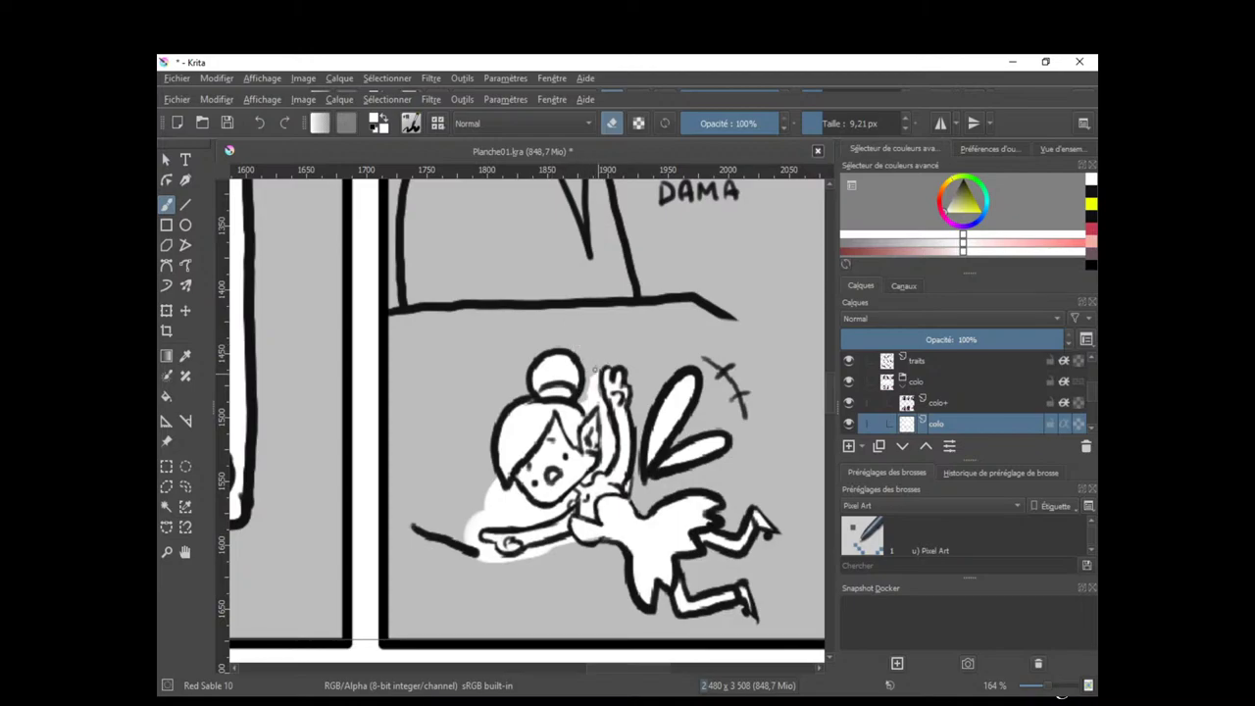
{"action": "left_click_drag", "start_coordinate": [596, 366], "coordinate": [597, 376]}
{"action": "left_click_drag", "start_coordinate": [608, 423], "coordinate": [609, 433]}
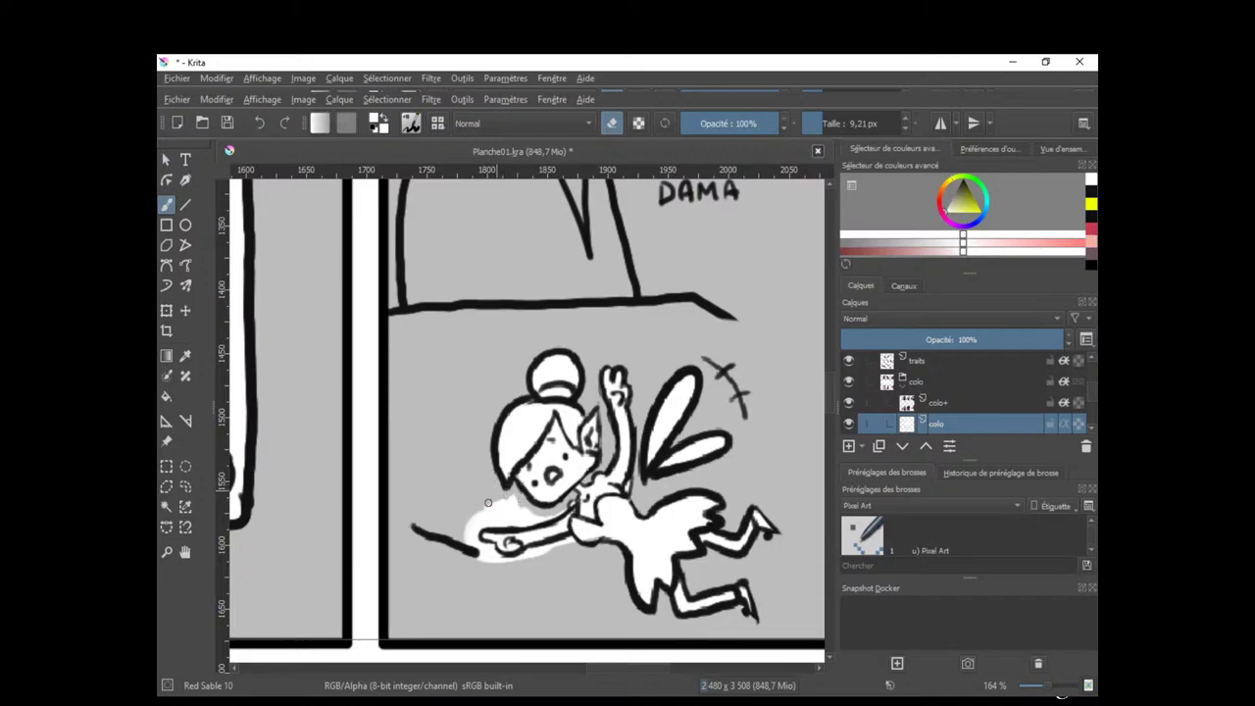
Erase the remaining white overflow around the fairy's outstretched arm and pointing hand.
{"action": "mouse_move", "coordinate": [487, 502]}
{"action": "left_mouse_down"}
{"action": "mouse_move", "coordinate": [490, 523]}
{"action": "mouse_move", "coordinate": [552, 516]}
{"action": "mouse_move", "coordinate": [485, 527]}
{"action": "mouse_move", "coordinate": [508, 504]}
{"action": "mouse_move", "coordinate": [468, 551]}
{"action": "left_mouse_up"}
{"action": "key", "text": "e"}
{"action": "key", "text": "e"}
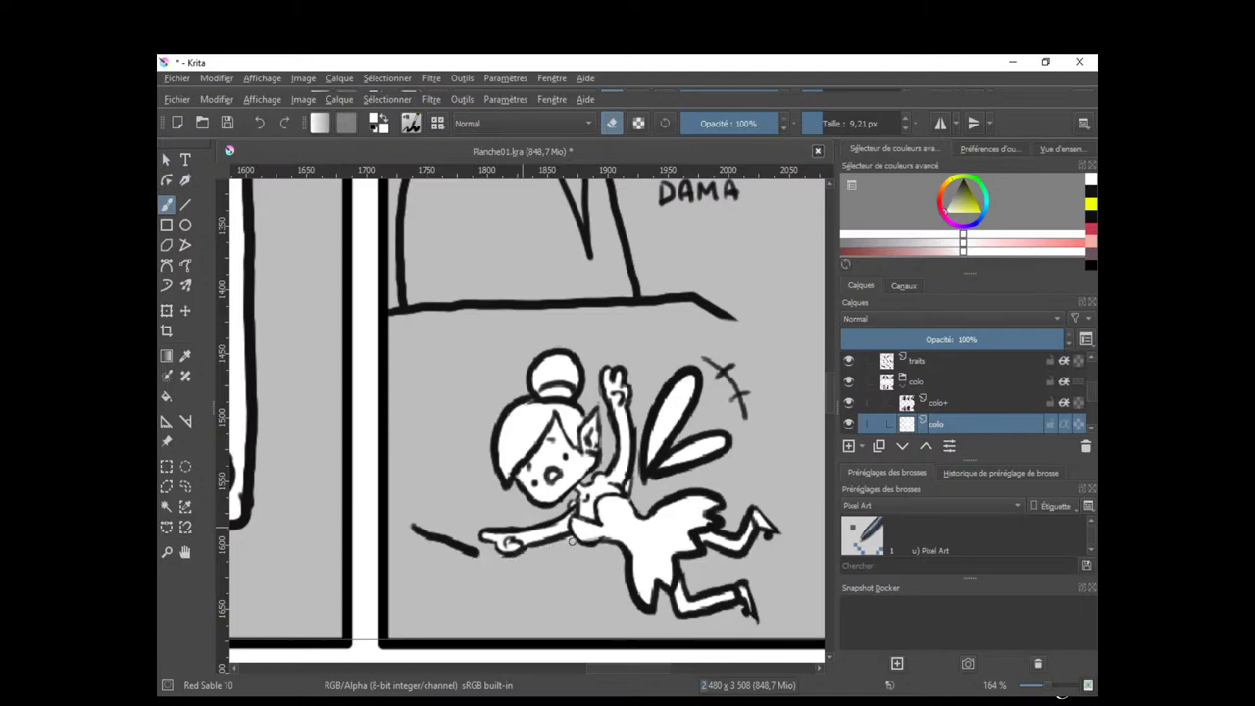
{"action": "key", "text": "e"}
{"action": "scroll", "coordinate": [736, 505], "scroll_direction": "down", "scroll_amount": 3}
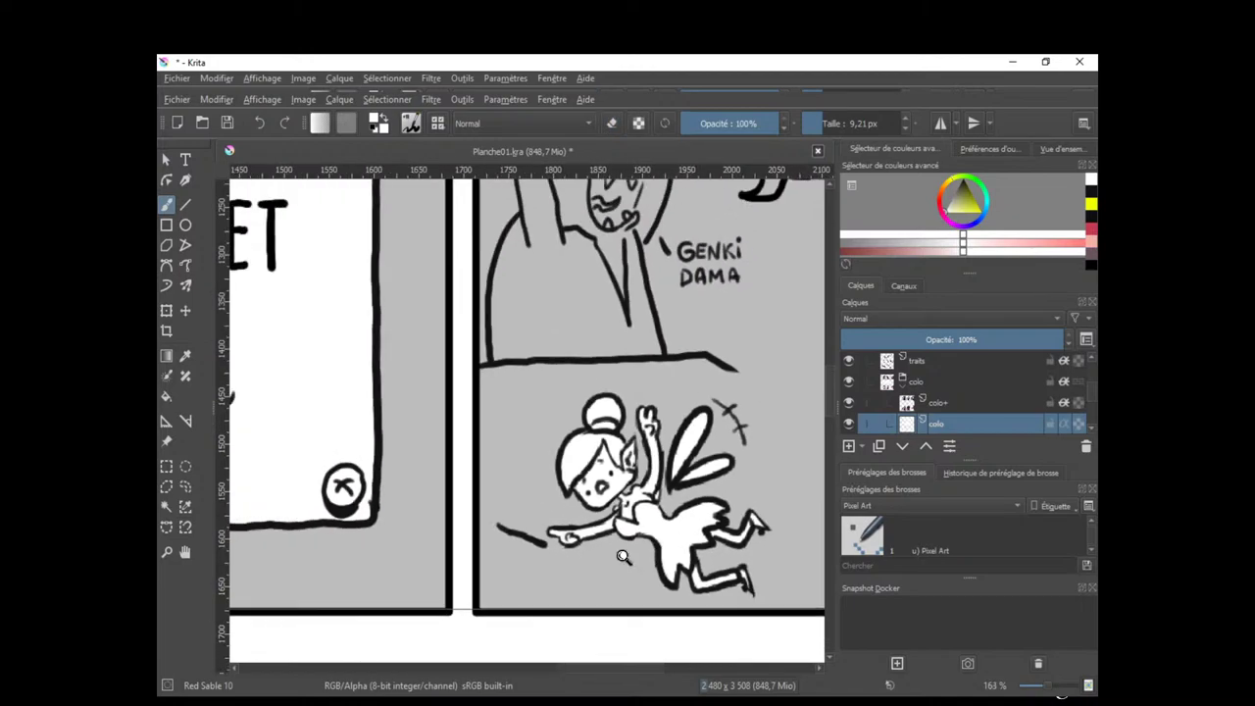
Review the whole panel with the witch, the fairy and the round winged creature.
{"action": "left_click_drag", "start_coordinate": [720, 500], "coordinate": [520, 535]}
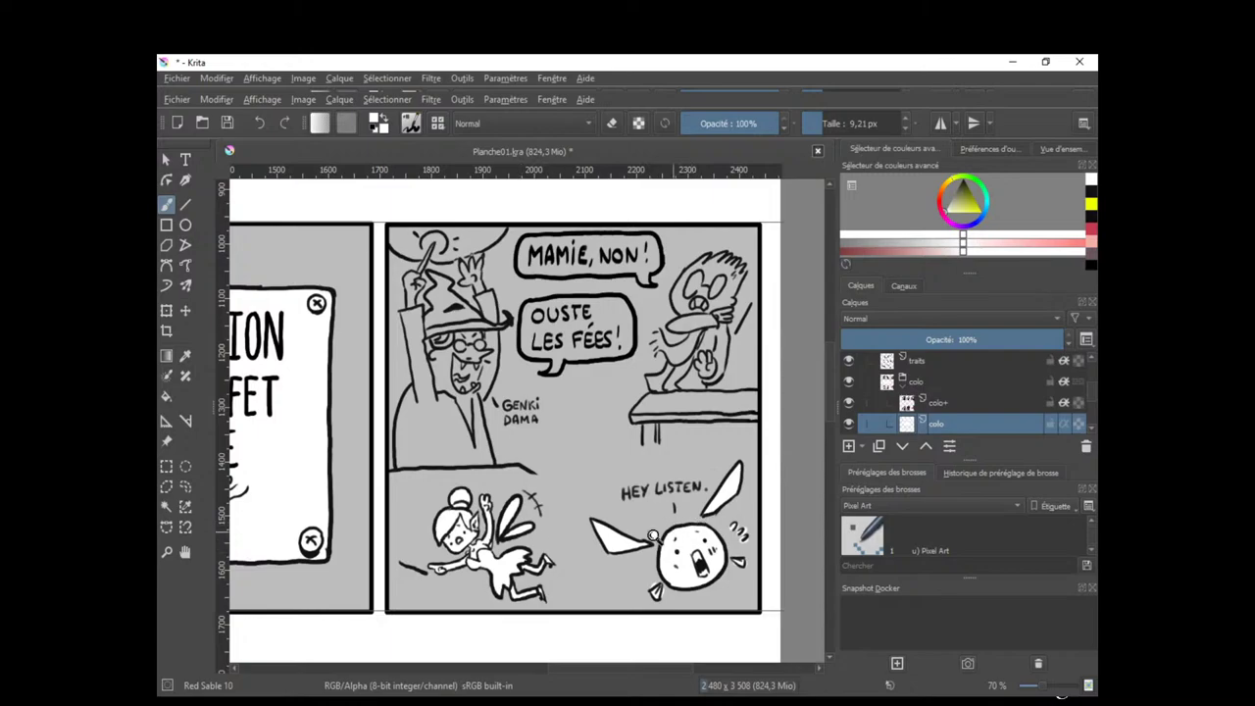
{"action": "scroll", "coordinate": [653, 534], "scroll_direction": "up", "scroll_amount": 1}
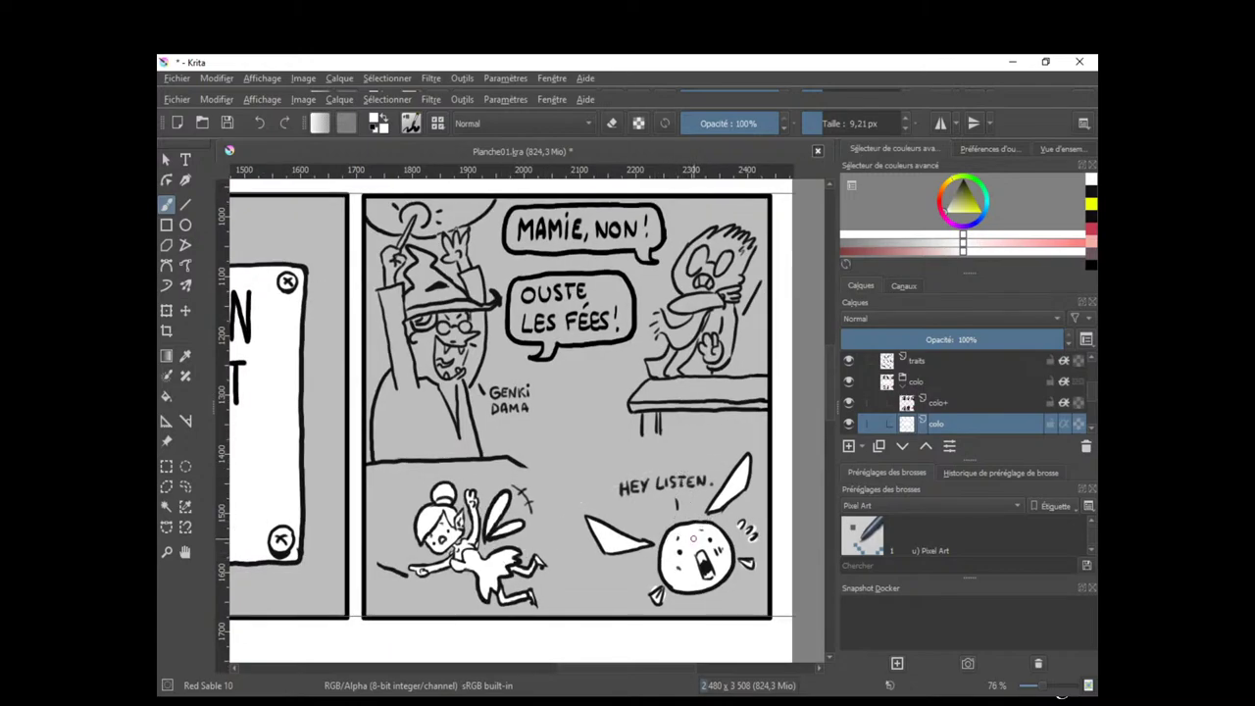
{"action": "left_click", "coordinate": [690, 541], "text": "ctrl"}
{"action": "left_click_drag", "start_coordinate": [700, 466], "coordinate": [615, 547]}
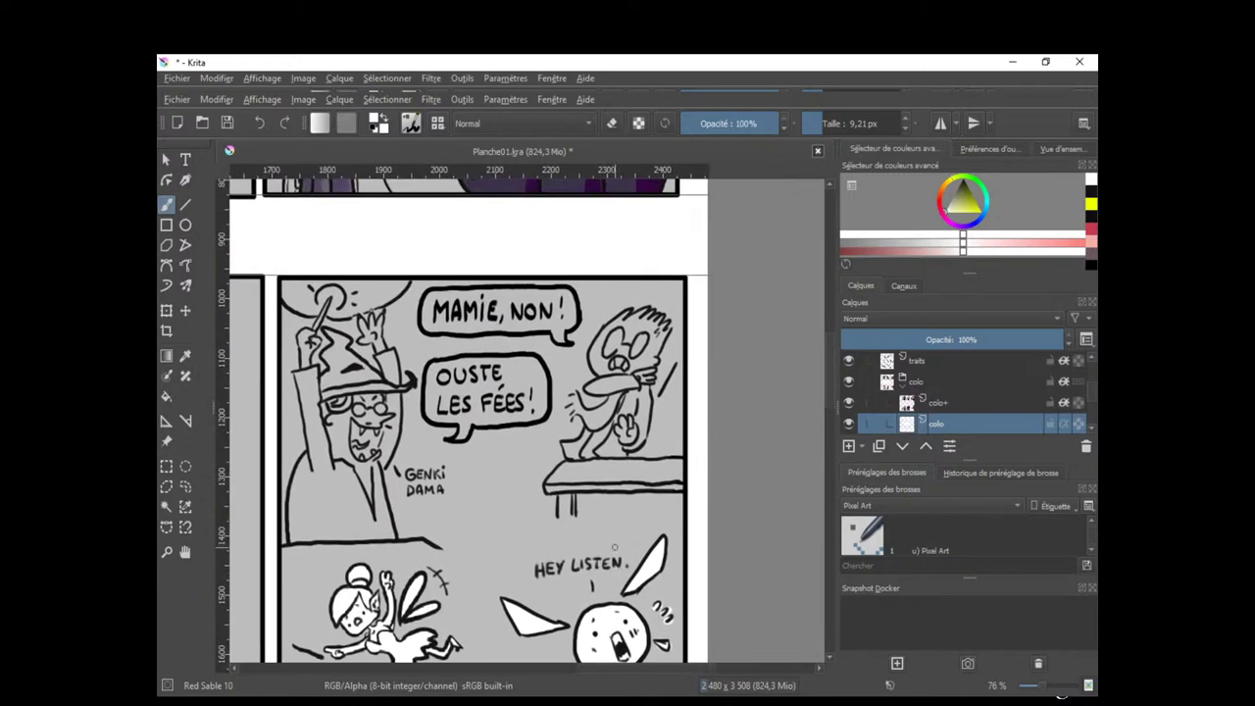
{"action": "left_click_drag", "start_coordinate": [574, 452], "coordinate": [604, 444]}
{"action": "left_click_drag", "start_coordinate": [585, 497], "coordinate": [603, 431]}
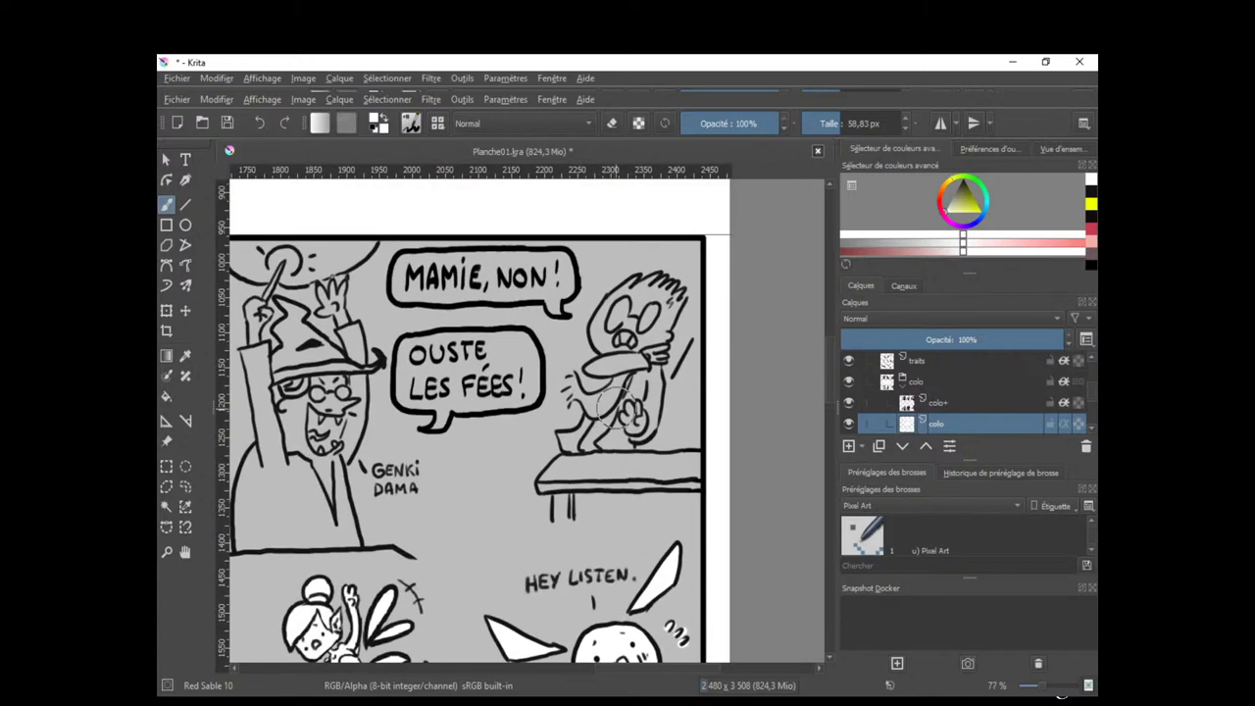
{"action": "left_click_drag", "start_coordinate": [579, 515], "coordinate": [650, 359]}
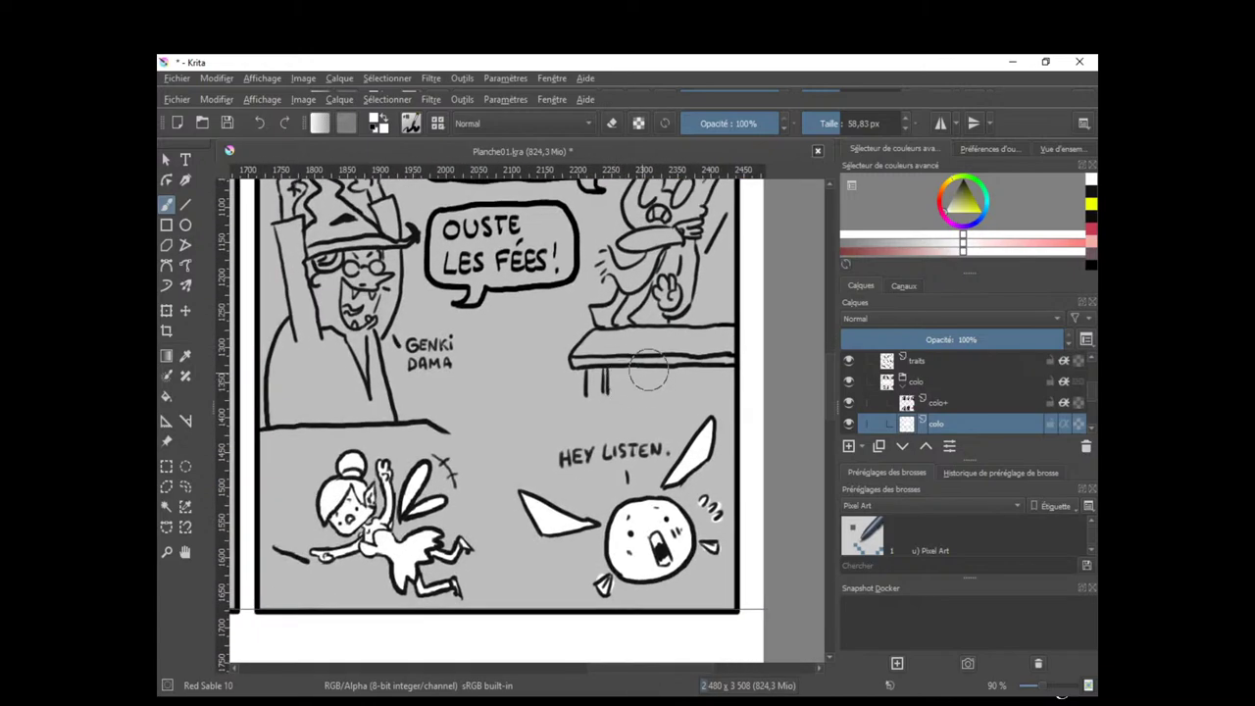
{"action": "left_click_drag", "start_coordinate": [608, 424], "coordinate": [613, 579]}
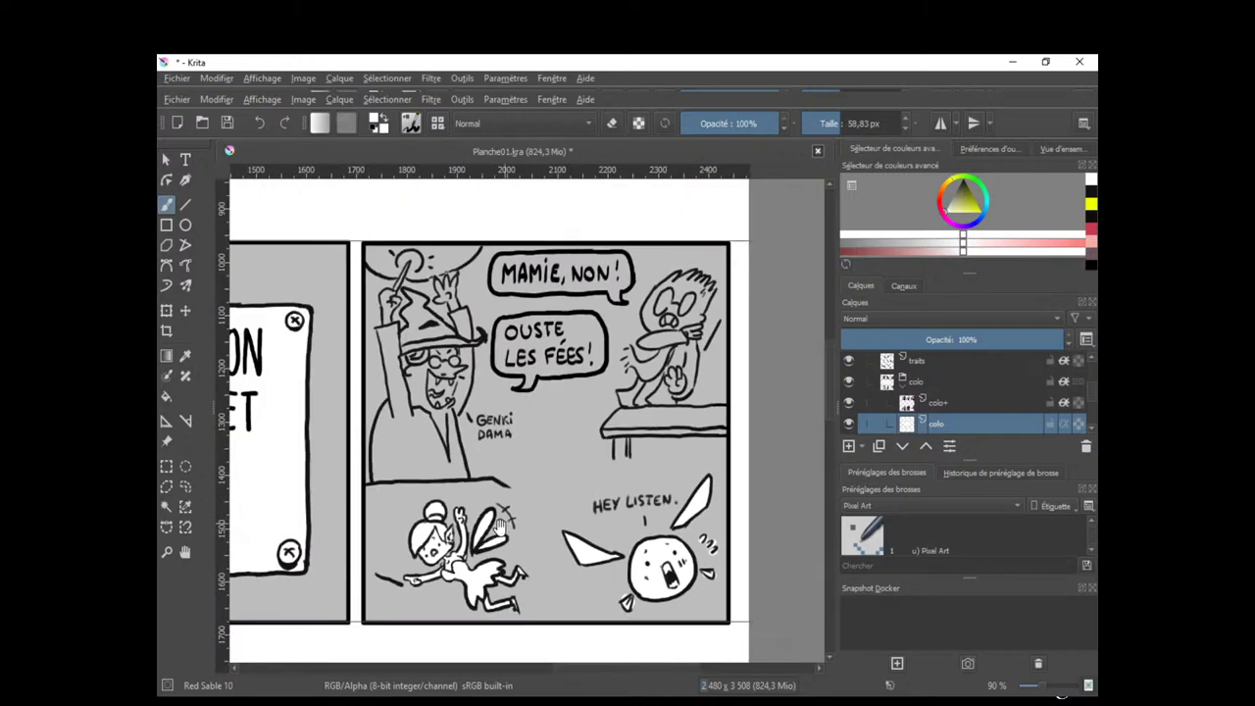
Erase the white overflow around the curly-haired girl's hands, stacked books and coat in the ladder panel.
{"action": "left_click_drag", "start_coordinate": [324, 566], "coordinate": [602, 482]}
{"action": "left_click_drag", "start_coordinate": [502, 513], "coordinate": [729, 487]}
{"action": "left_click_drag", "start_coordinate": [548, 518], "coordinate": [741, 500]}
{"action": "mouse_move", "coordinate": [544, 518]}
{"action": "left_mouse_down"}
{"action": "mouse_move", "coordinate": [597, 538]}
{"action": "mouse_move", "coordinate": [633, 575]}
{"action": "left_mouse_up"}
{"action": "mouse_move", "coordinate": [505, 521]}
{"action": "left_mouse_down"}
{"action": "mouse_move", "coordinate": [614, 528]}
{"action": "mouse_move", "coordinate": [527, 511]}
{"action": "left_mouse_up"}
{"action": "scroll", "coordinate": [528, 547], "scroll_direction": "up", "scroll_amount": 5}
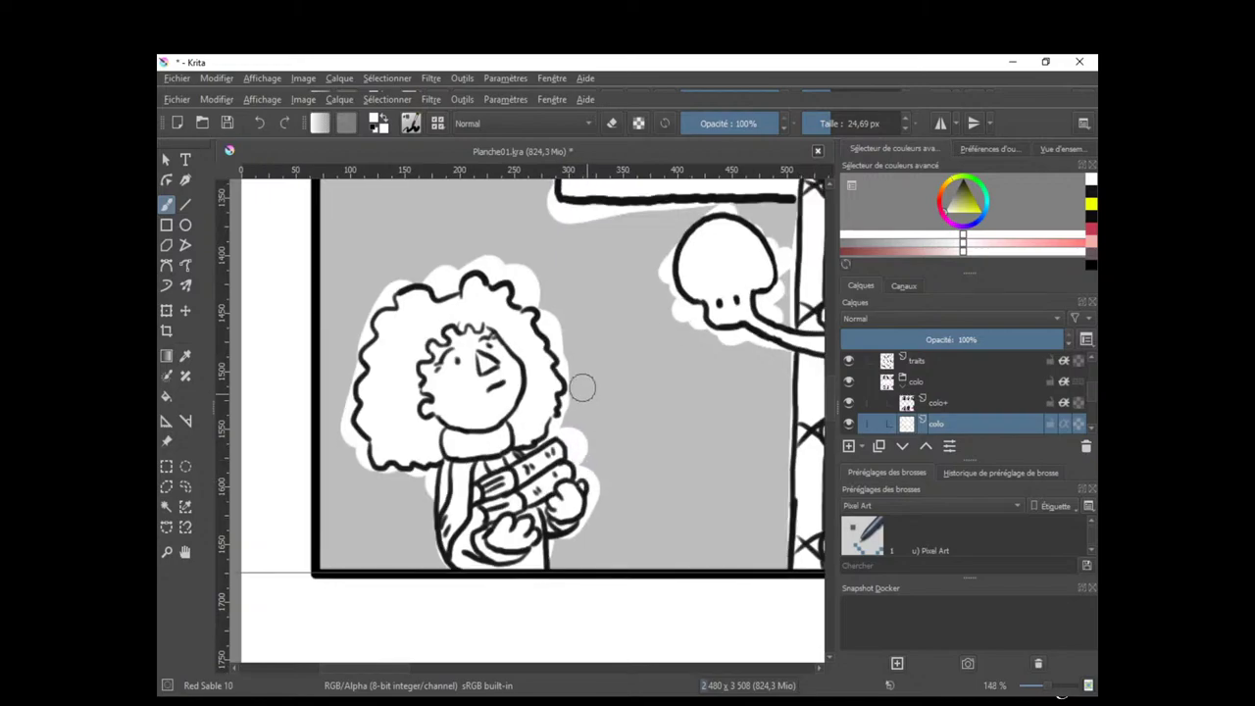
{"action": "key", "text": "e"}
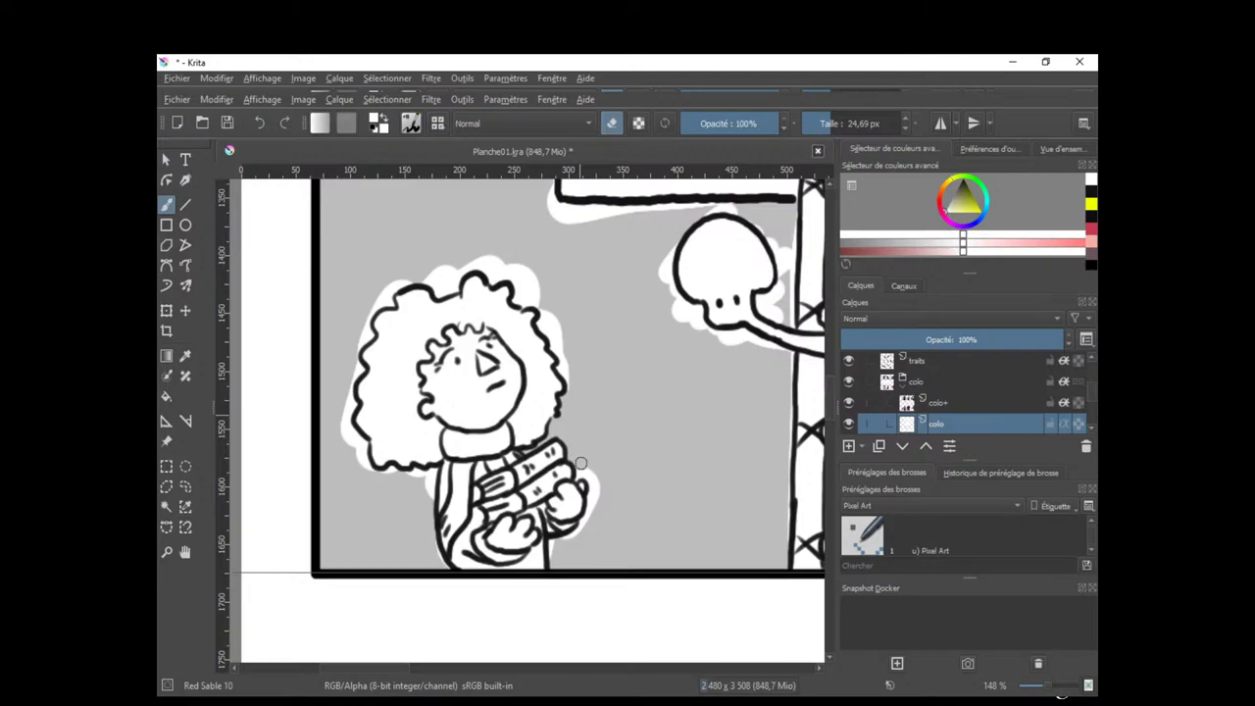
{"action": "mouse_move", "coordinate": [591, 464]}
{"action": "left_mouse_down"}
{"action": "mouse_move", "coordinate": [596, 502]}
{"action": "mouse_move", "coordinate": [554, 557]}
{"action": "left_mouse_up"}
{"action": "left_click_drag", "start_coordinate": [511, 499], "coordinate": [580, 525]}
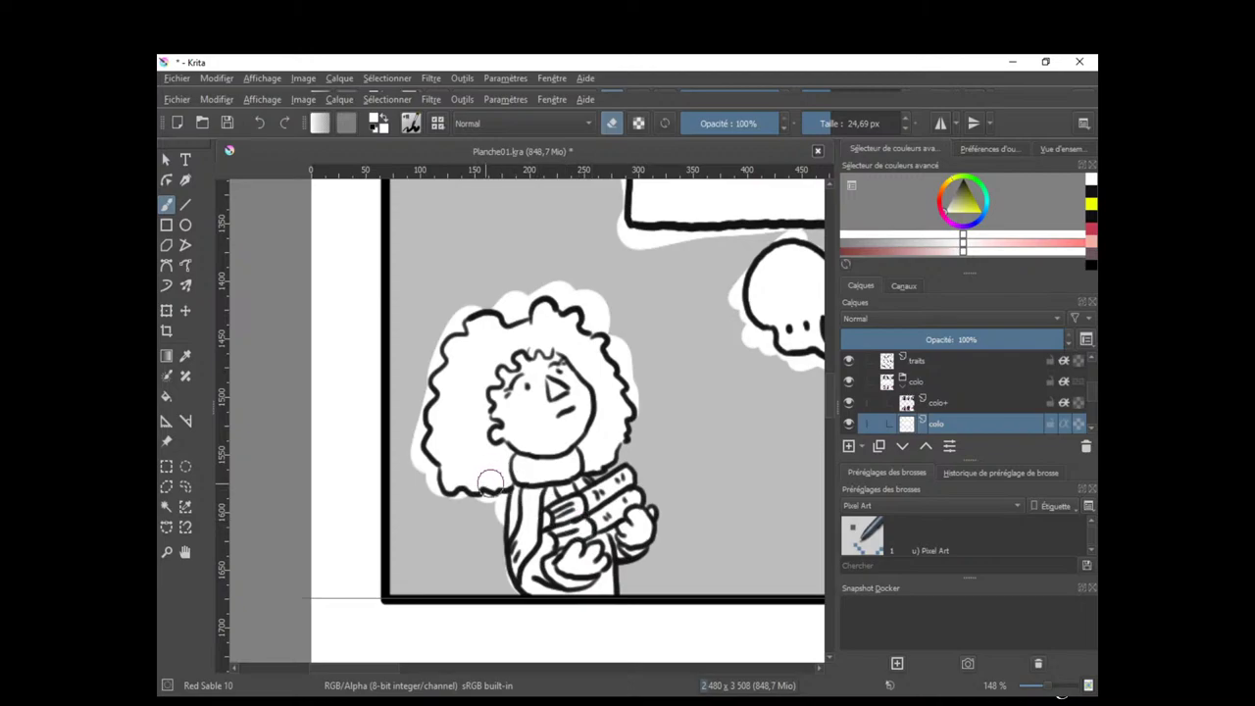
{"action": "left_click_drag", "start_coordinate": [491, 483], "coordinate": [493, 552]}
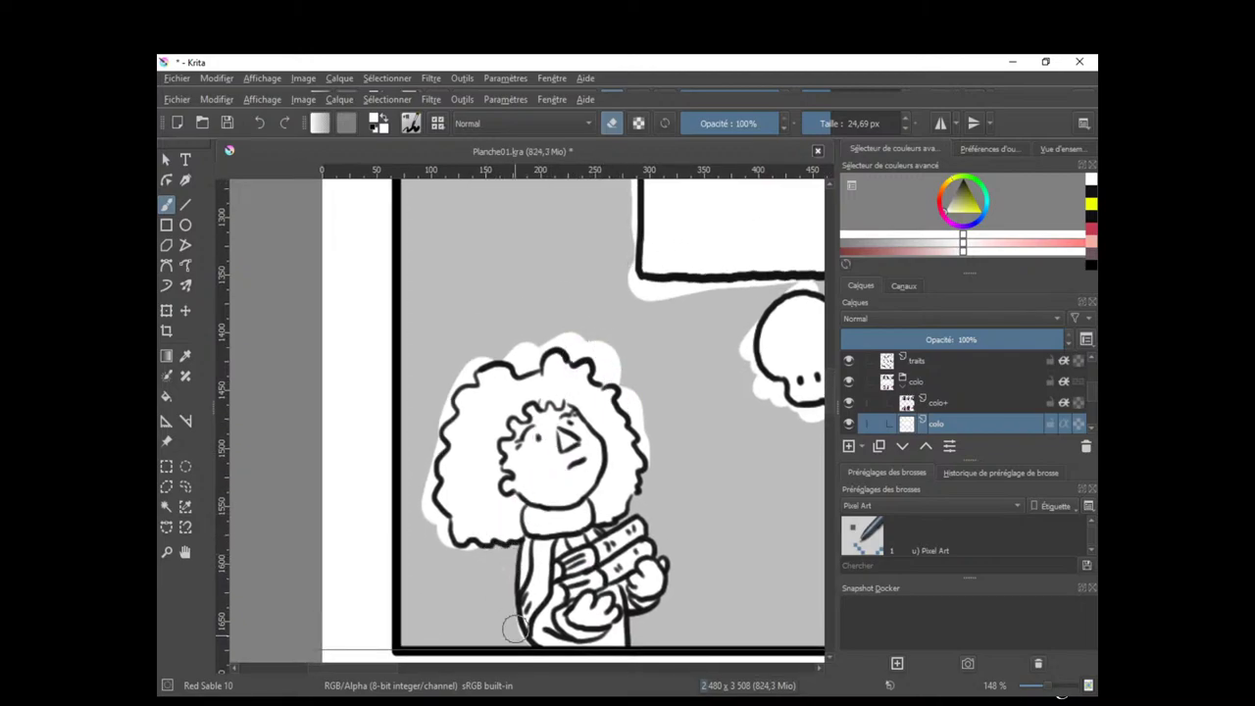
{"action": "left_click_drag", "start_coordinate": [562, 584], "coordinate": [529, 603]}
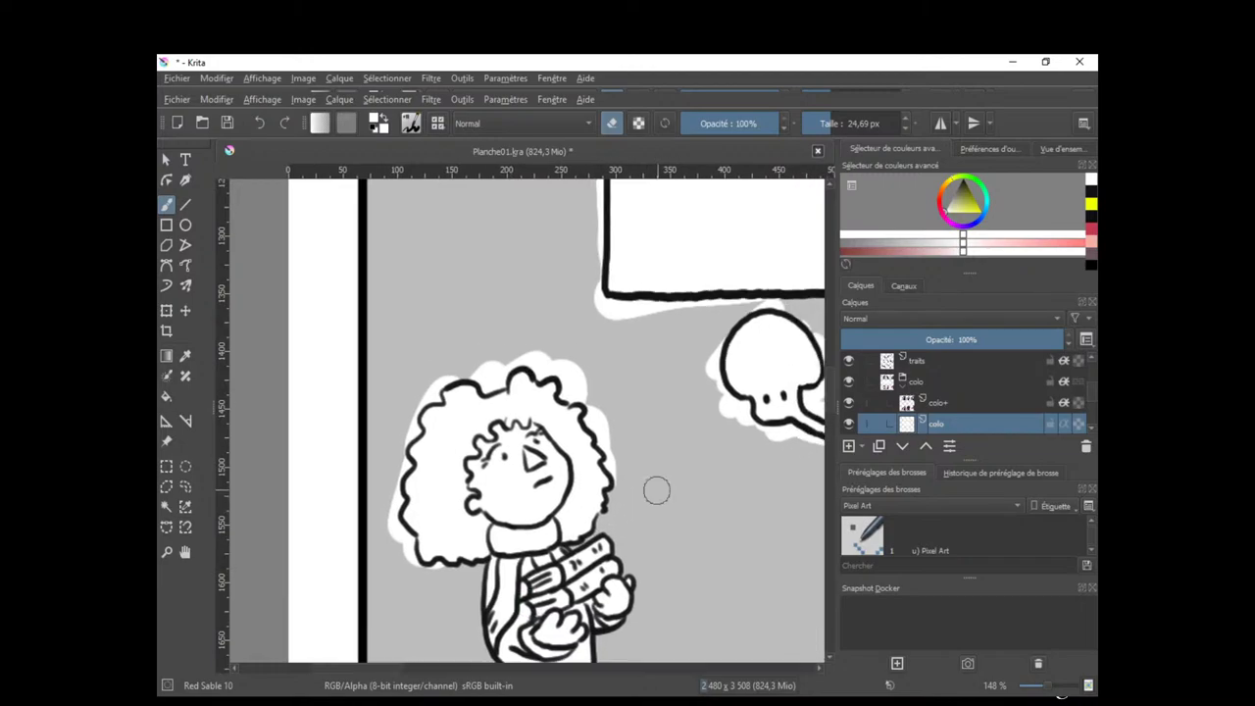
Erase the white overflow around the outer contour of the girl's curly hair.
{"action": "mouse_move", "coordinate": [619, 489]}
{"action": "left_mouse_down"}
{"action": "mouse_move", "coordinate": [616, 468]}
{"action": "mouse_move", "coordinate": [634, 524]}
{"action": "left_mouse_up"}
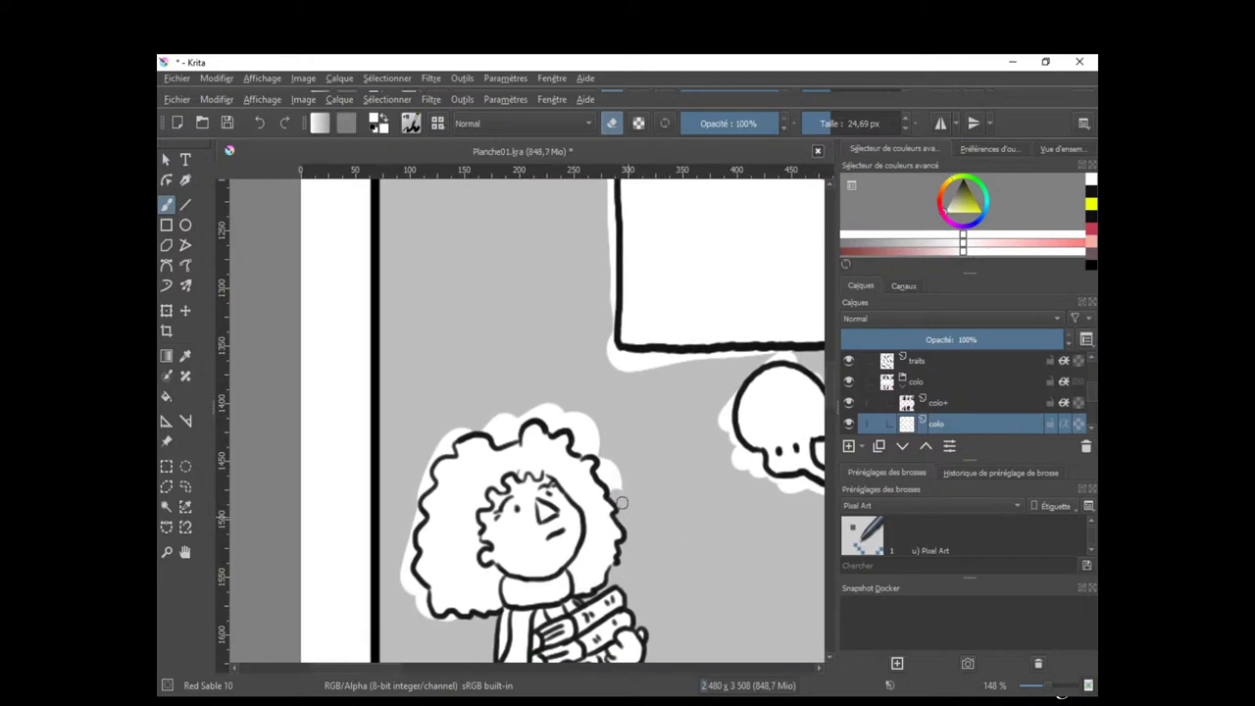
{"action": "left_click_drag", "start_coordinate": [627, 457], "coordinate": [649, 487]}
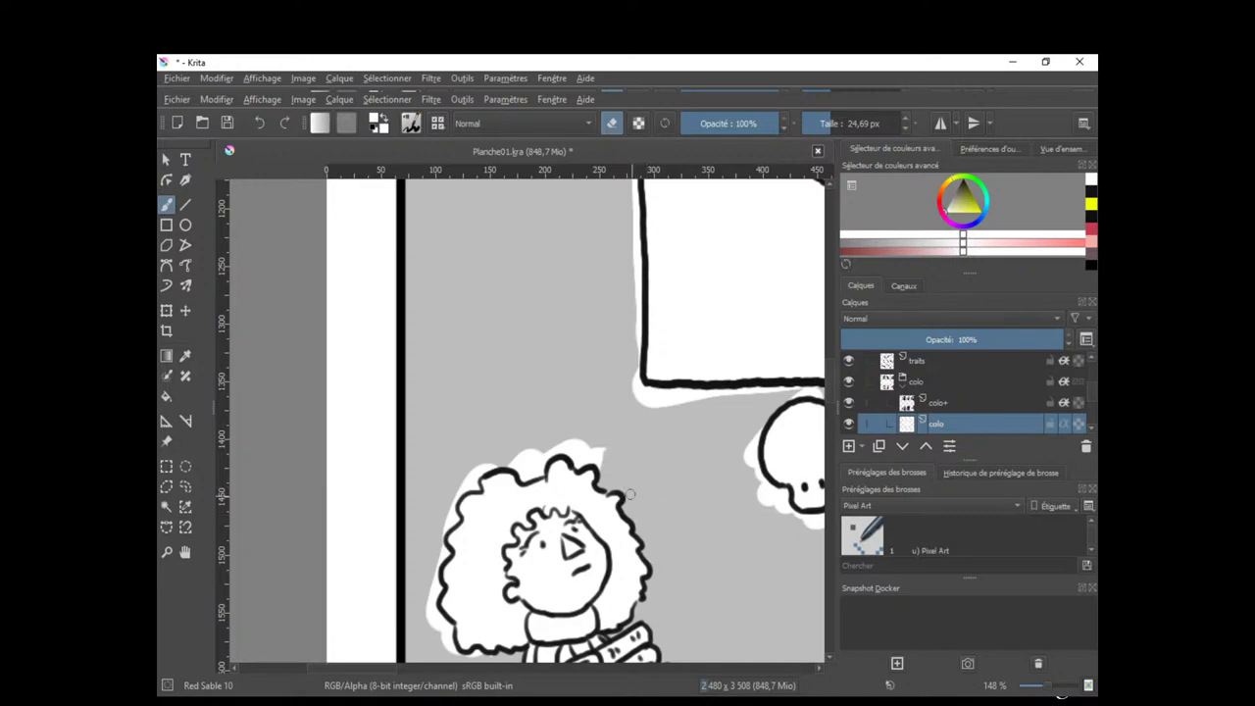
{"action": "left_click_drag", "start_coordinate": [629, 462], "coordinate": [657, 467]}
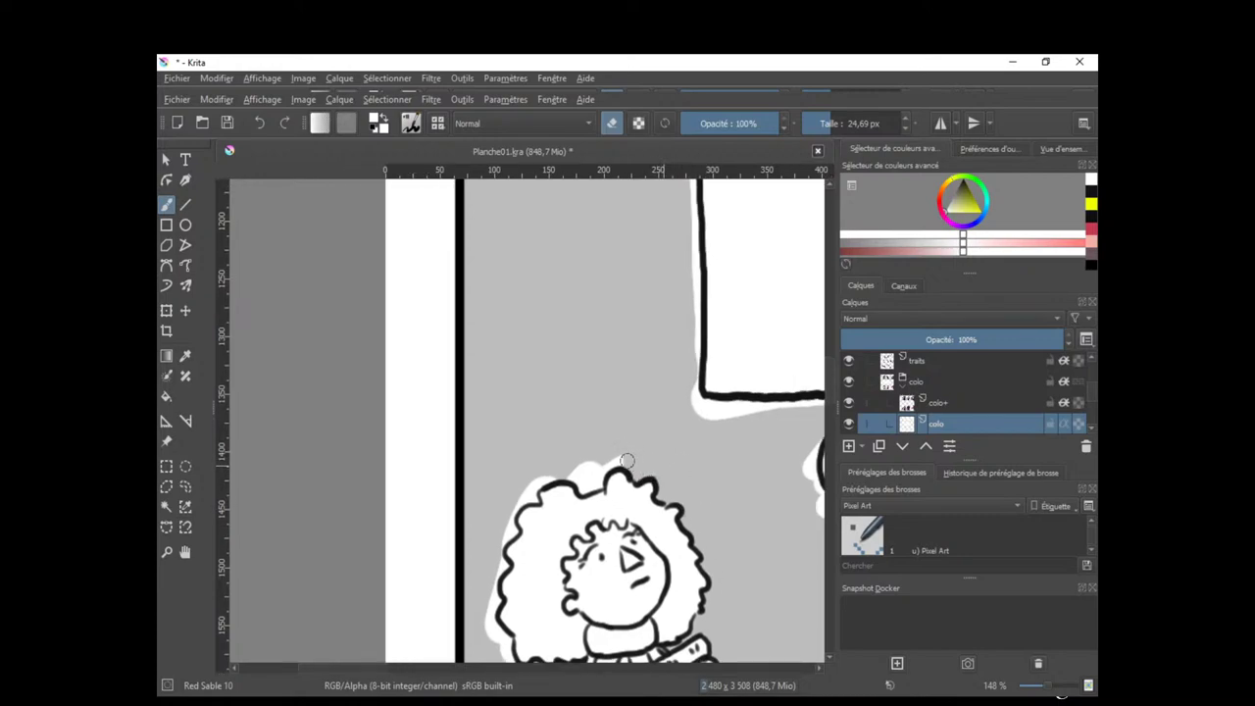
{"action": "mouse_move", "coordinate": [612, 460]}
{"action": "left_mouse_down"}
{"action": "mouse_move", "coordinate": [578, 478]}
{"action": "mouse_move", "coordinate": [576, 460]}
{"action": "mouse_move", "coordinate": [591, 454]}
{"action": "mouse_move", "coordinate": [578, 481]}
{"action": "mouse_move", "coordinate": [598, 470]}
{"action": "mouse_move", "coordinate": [617, 399]}
{"action": "mouse_move", "coordinate": [580, 438]}
{"action": "mouse_move", "coordinate": [563, 560]}
{"action": "mouse_move", "coordinate": [556, 462]}
{"action": "mouse_move", "coordinate": [569, 482]}
{"action": "mouse_move", "coordinate": [551, 488]}
{"action": "mouse_move", "coordinate": [564, 484]}
{"action": "mouse_move", "coordinate": [593, 505]}
{"action": "left_mouse_up"}
{"action": "left_click_drag", "start_coordinate": [761, 392], "coordinate": [650, 392]}
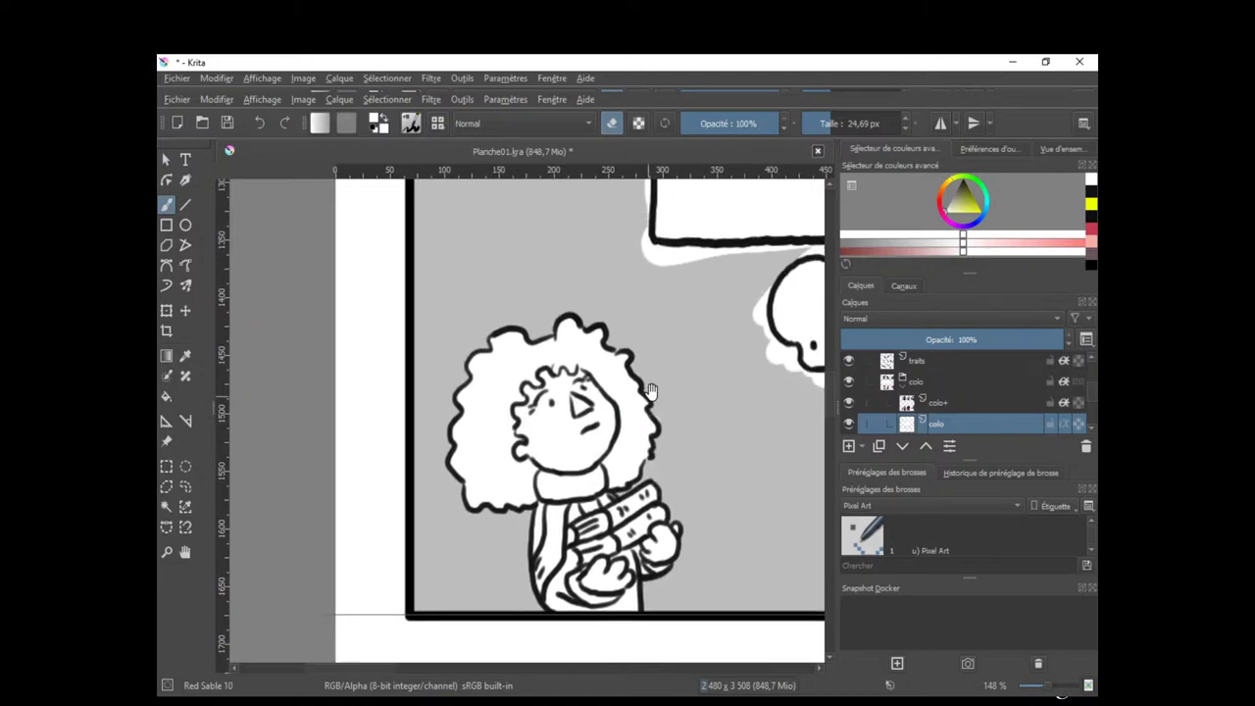
Erase the white overflow around the L-capped man's cap, head and back beside the ladder.
{"action": "left_click_drag", "start_coordinate": [768, 369], "coordinate": [750, 471]}
{"action": "left_click_drag", "start_coordinate": [768, 407], "coordinate": [536, 476]}
{"action": "left_click_drag", "start_coordinate": [677, 422], "coordinate": [589, 417]}
{"action": "left_click_drag", "start_coordinate": [720, 419], "coordinate": [654, 431]}
{"action": "scroll", "coordinate": [653, 429], "scroll_direction": "up", "scroll_amount": 2}
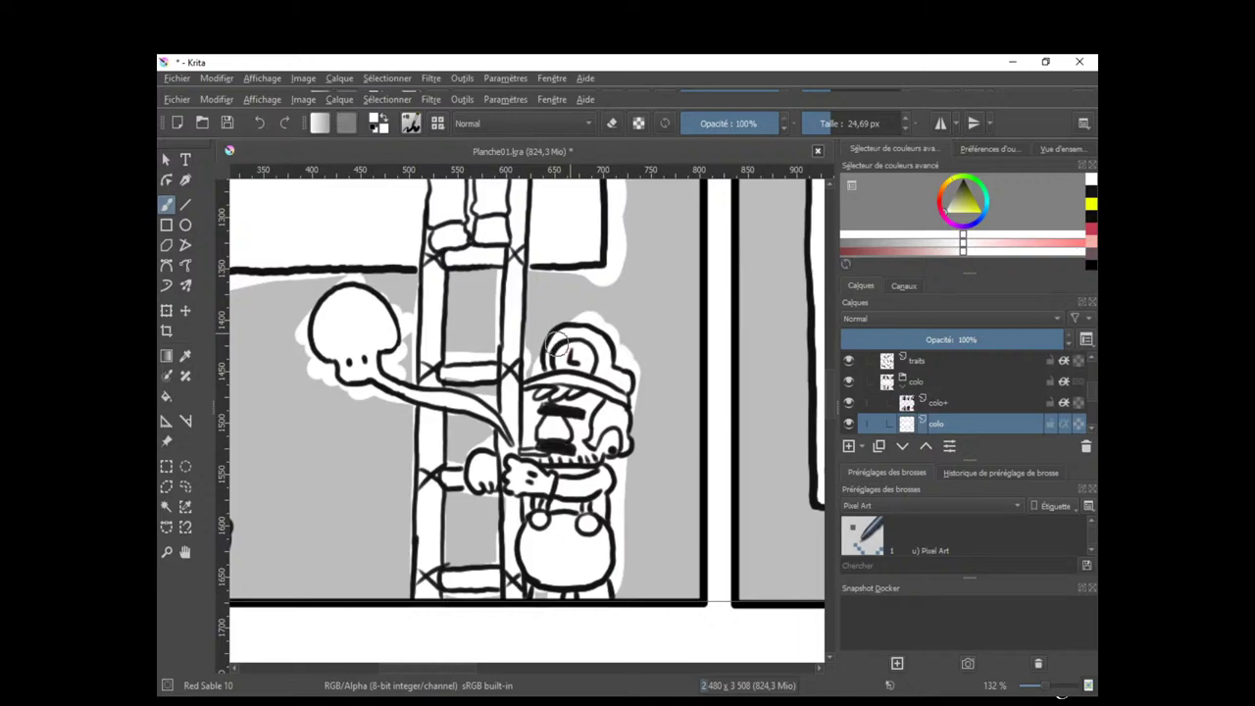
{"action": "key", "text": "e"}
{"action": "left_click_drag", "start_coordinate": [591, 320], "coordinate": [640, 373]}
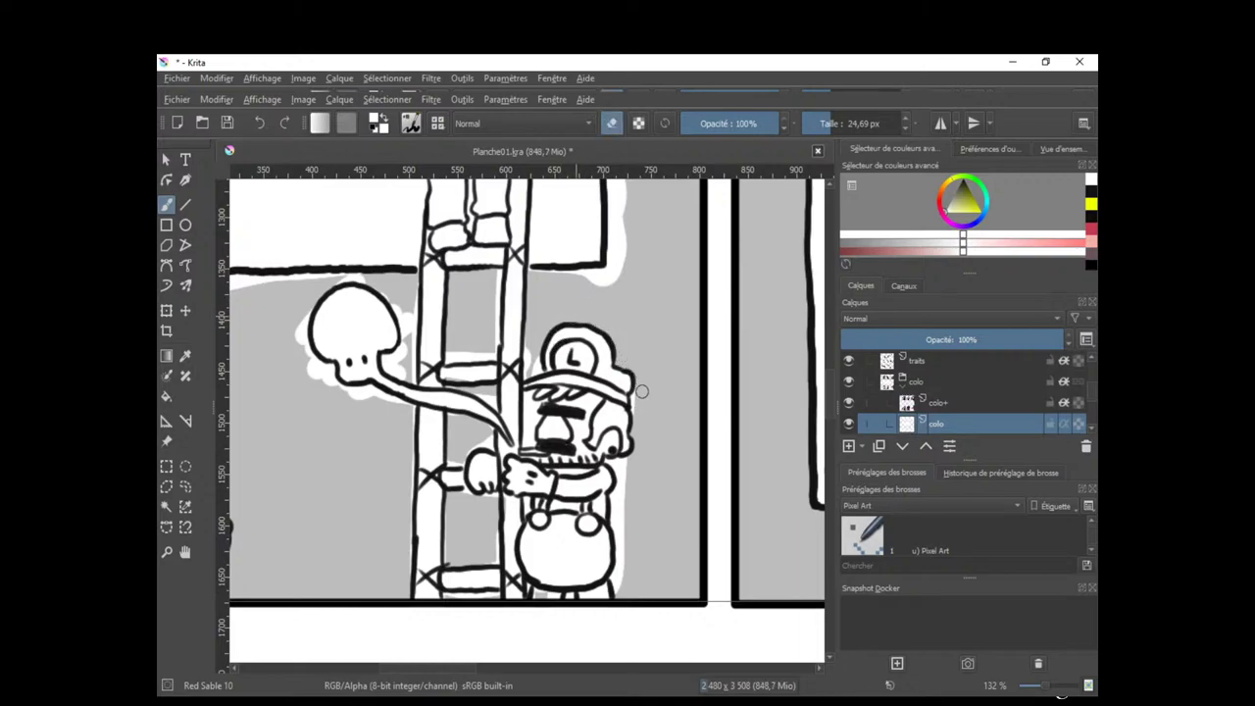
{"action": "scroll", "coordinate": [632, 402], "scroll_direction": "down", "scroll_amount": 2}
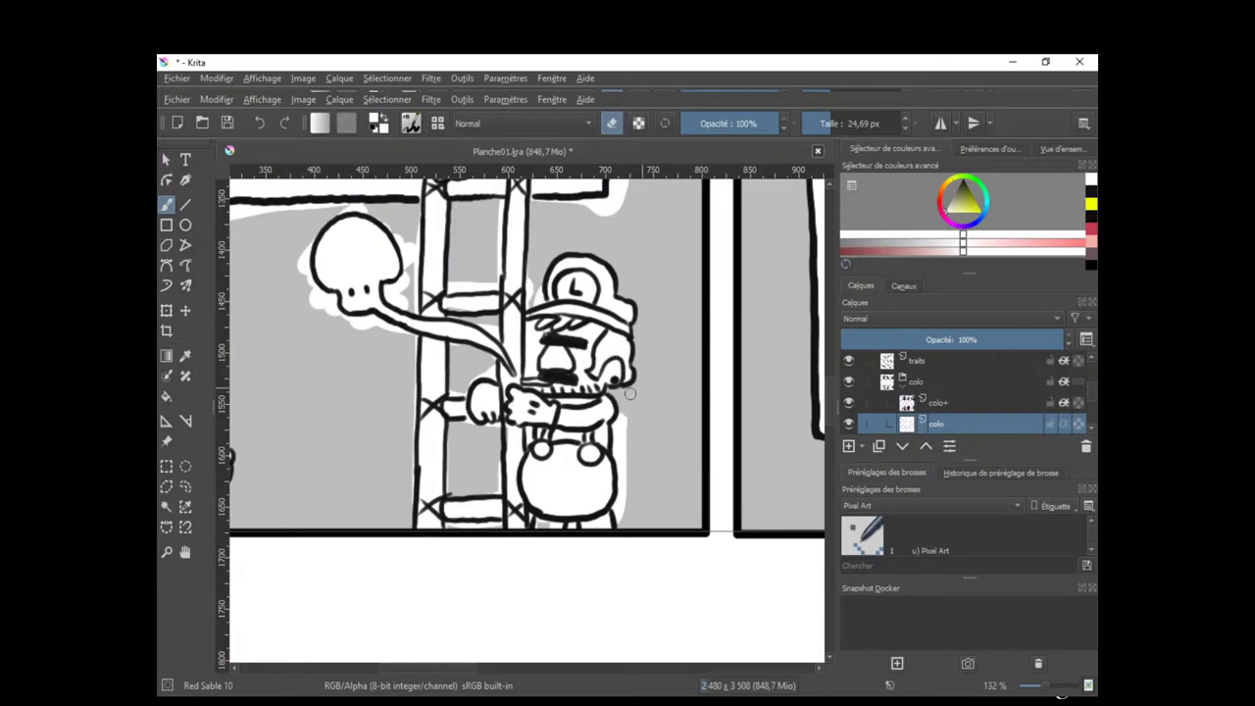
{"action": "mouse_move", "coordinate": [625, 413]}
{"action": "left_mouse_down"}
{"action": "mouse_move", "coordinate": [625, 493]}
{"action": "mouse_move", "coordinate": [629, 452]}
{"action": "mouse_move", "coordinate": [617, 512]}
{"action": "left_mouse_up"}
Erase the white overflow around the outer side and underside of the skull-shaped smoke puff.
{"action": "left_click_drag", "start_coordinate": [610, 460], "coordinate": [637, 506]}
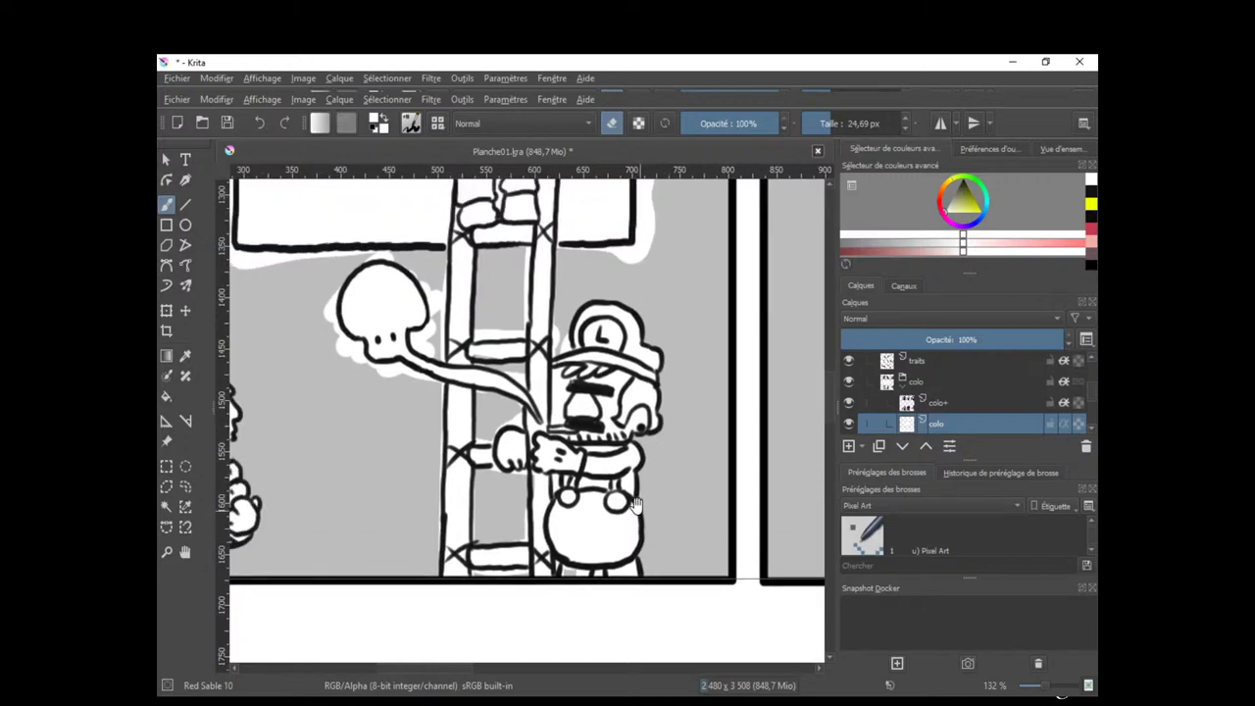
{"action": "left_click_drag", "start_coordinate": [533, 355], "coordinate": [578, 351]}
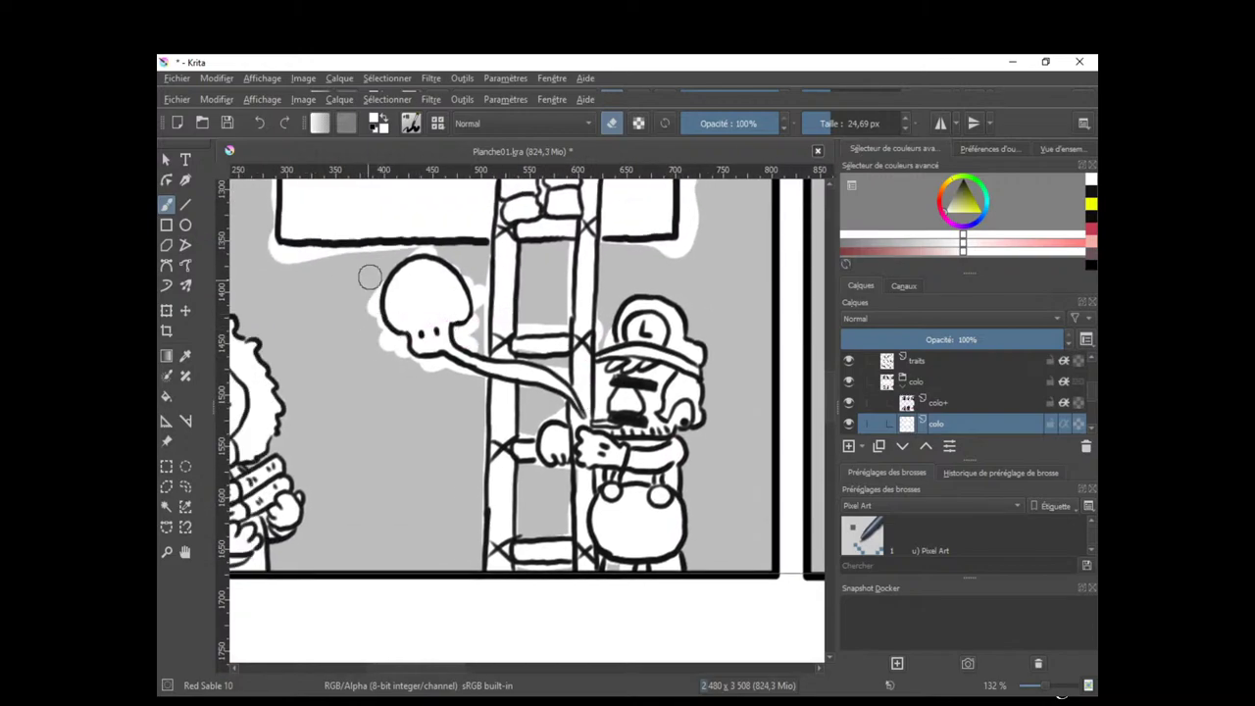
{"action": "mouse_move", "coordinate": [377, 300]}
{"action": "left_mouse_down"}
{"action": "mouse_move", "coordinate": [402, 344]}
{"action": "mouse_move", "coordinate": [386, 361]}
{"action": "mouse_move", "coordinate": [409, 362]}
{"action": "mouse_move", "coordinate": [404, 345]}
{"action": "mouse_move", "coordinate": [421, 365]}
{"action": "mouse_move", "coordinate": [442, 358]}
{"action": "mouse_move", "coordinate": [434, 371]}
{"action": "mouse_move", "coordinate": [473, 377]}
{"action": "left_mouse_up"}
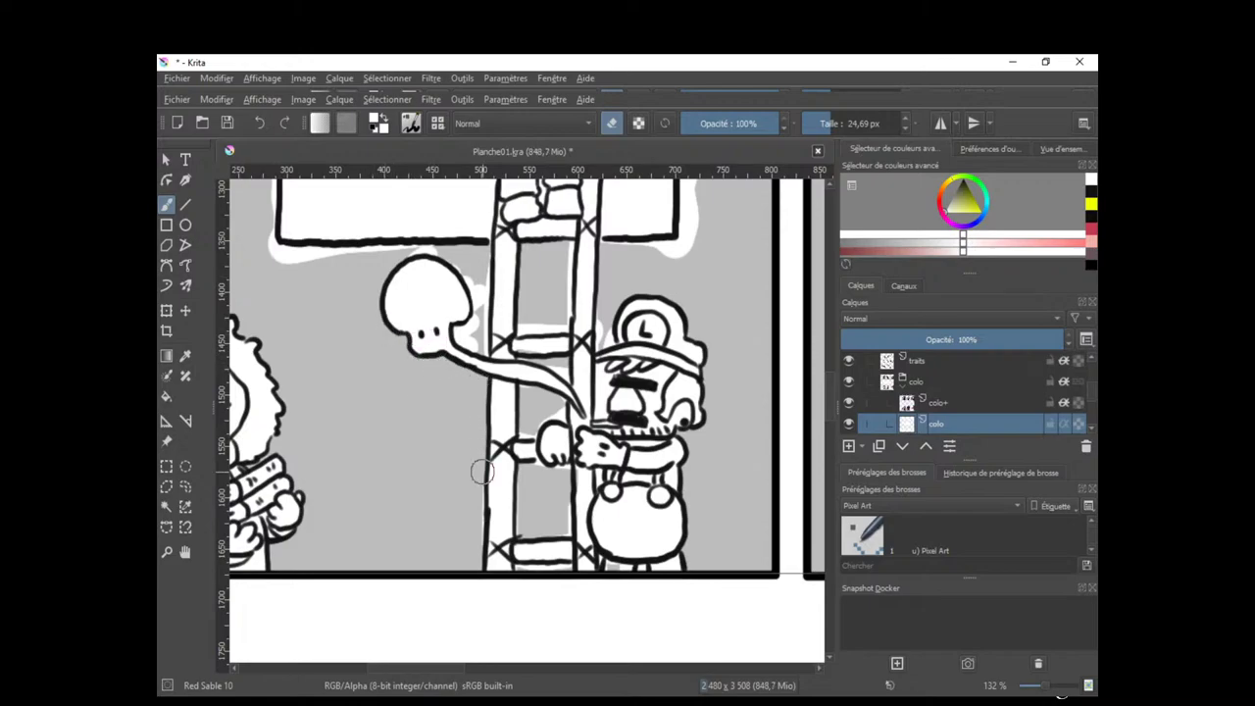
Erase the white overflow along the sign's right edge and between the hammering man's cap and raised hand.
{"action": "scroll", "coordinate": [549, 319], "scroll_direction": "up", "scroll_amount": 2}
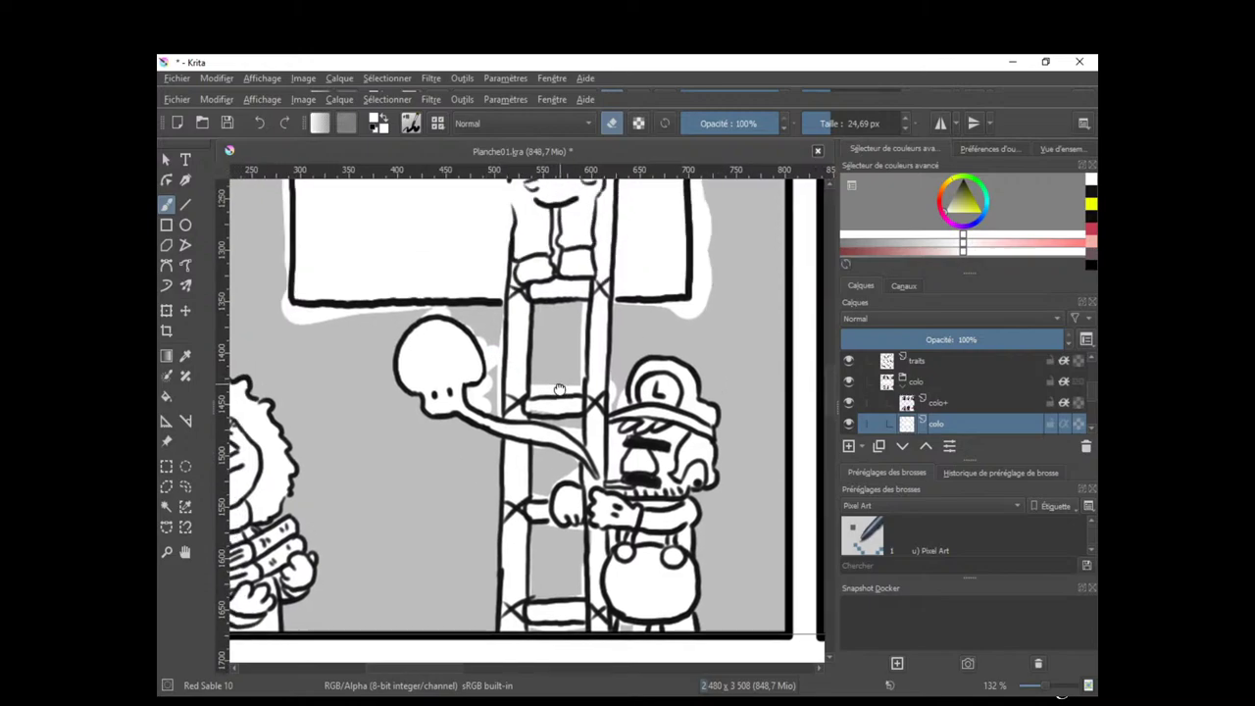
{"action": "mouse_move", "coordinate": [646, 333]}
{"action": "left_mouse_down"}
{"action": "mouse_move", "coordinate": [703, 341]}
{"action": "mouse_move", "coordinate": [722, 293]}
{"action": "left_mouse_up"}
{"action": "scroll", "coordinate": [722, 293], "scroll_direction": "up", "scroll_amount": 4}
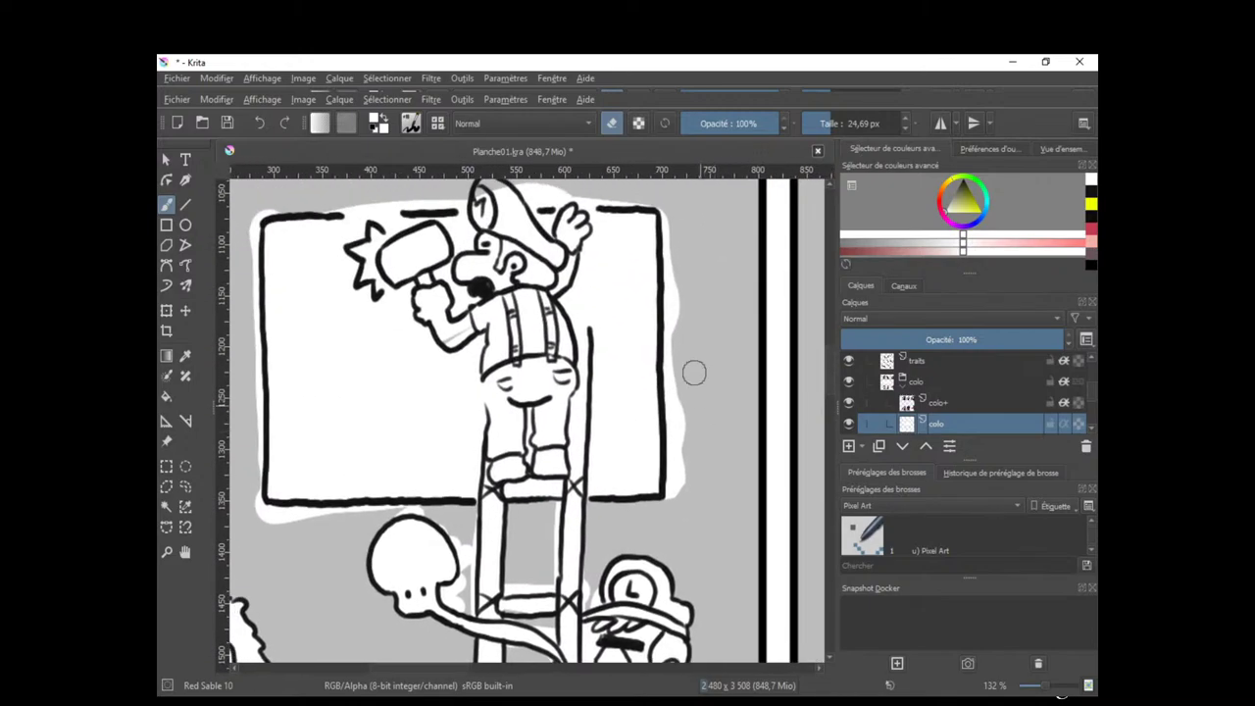
{"action": "mouse_move", "coordinate": [695, 369]}
{"action": "left_mouse_down"}
{"action": "mouse_move", "coordinate": [681, 372]}
{"action": "mouse_move", "coordinate": [671, 501]}
{"action": "mouse_move", "coordinate": [670, 299]}
{"action": "mouse_move", "coordinate": [682, 277]}
{"action": "mouse_move", "coordinate": [665, 215]}
{"action": "mouse_move", "coordinate": [689, 243]}
{"action": "mouse_move", "coordinate": [748, 258]}
{"action": "left_mouse_up"}
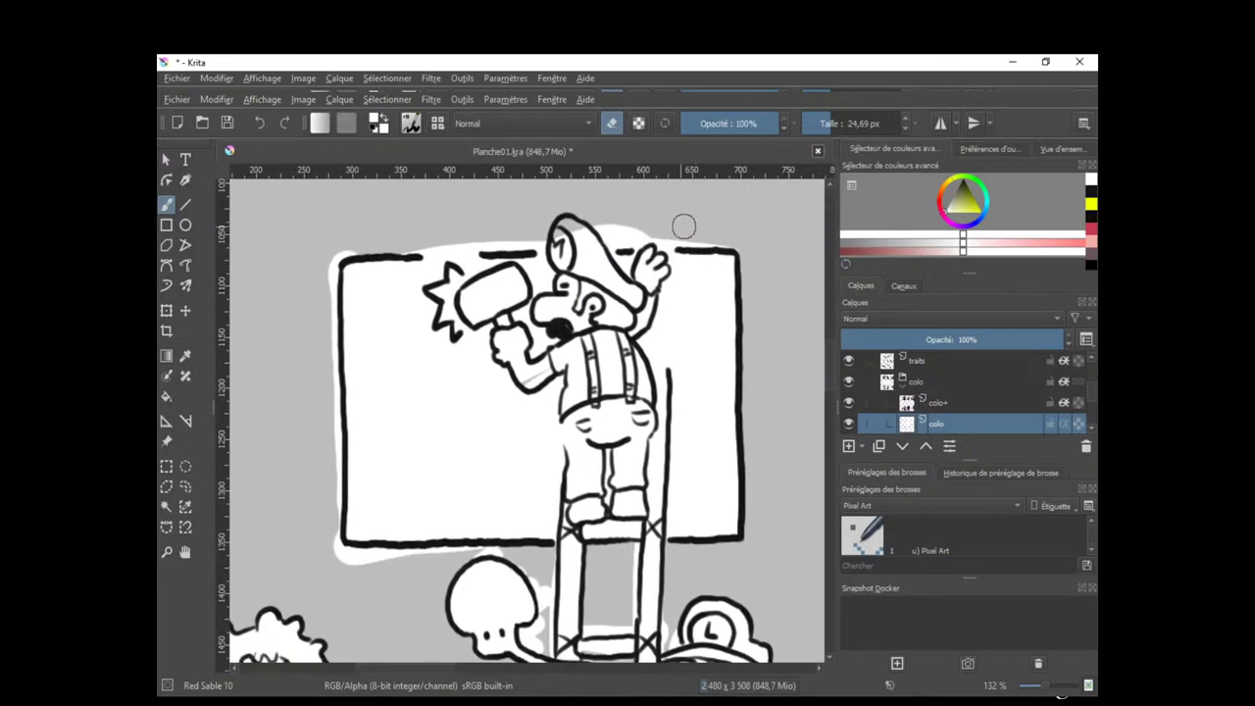
{"action": "mouse_move", "coordinate": [677, 239]}
{"action": "left_mouse_down"}
{"action": "mouse_move", "coordinate": [748, 242]}
{"action": "mouse_move", "coordinate": [675, 244]}
{"action": "mouse_move", "coordinate": [654, 231]}
{"action": "left_mouse_up"}
{"action": "key", "text": "ctrl+z"}
{"action": "key", "text": "e"}
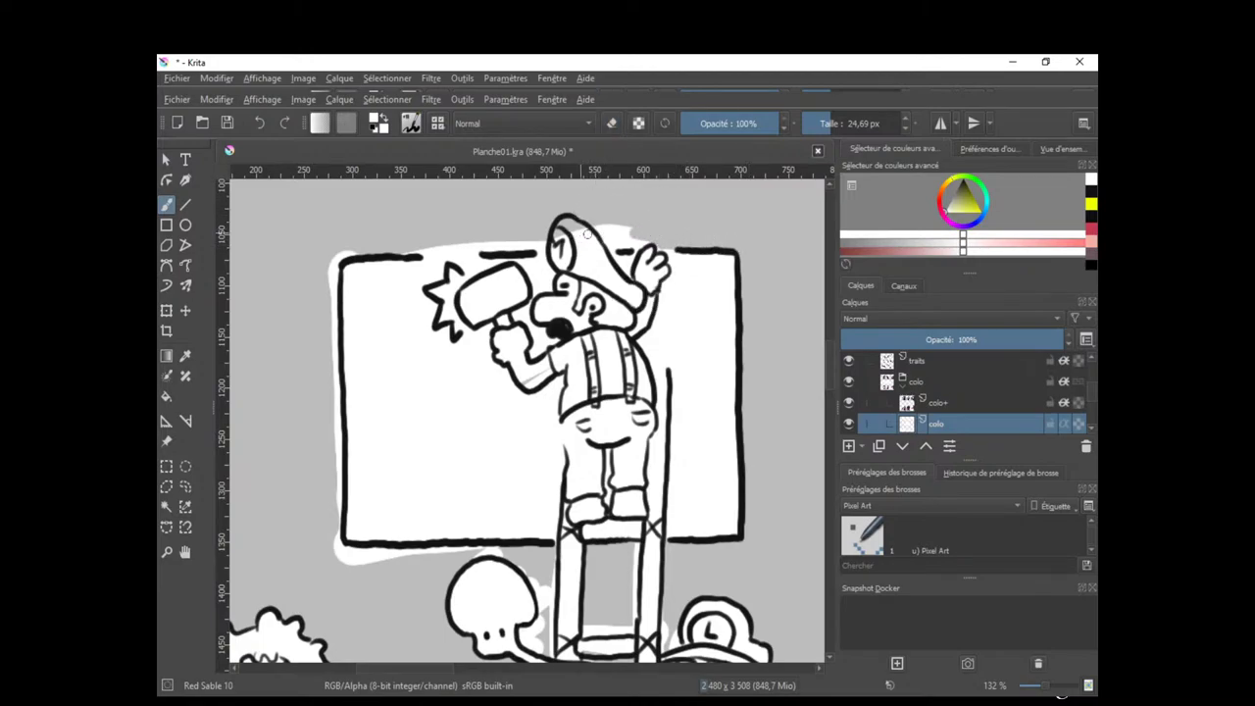
{"action": "key", "text": "e"}
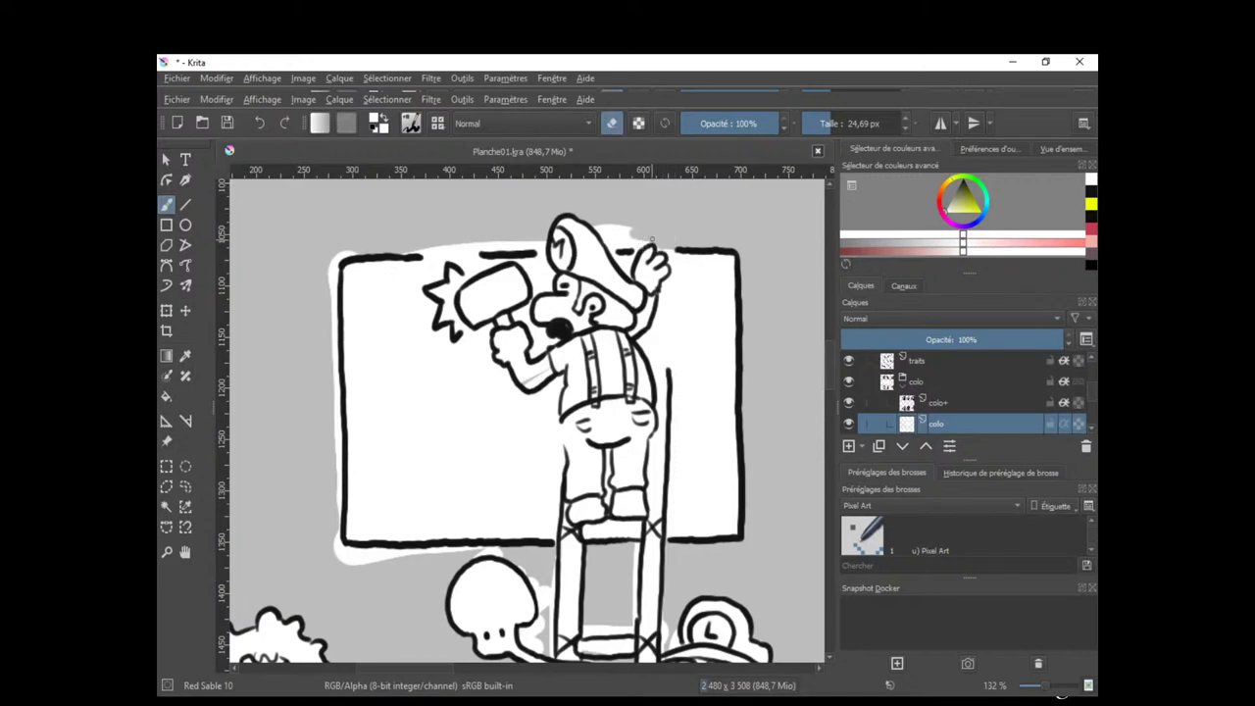
{"action": "mouse_move", "coordinate": [636, 243]}
{"action": "left_mouse_down"}
{"action": "mouse_move", "coordinate": [603, 236]}
{"action": "mouse_move", "coordinate": [628, 239]}
{"action": "left_mouse_up"}
Erase the white overflow above the smoke puff and along the sign's bottom, left and top edges.
{"action": "scroll", "coordinate": [745, 289], "scroll_direction": "down", "scroll_amount": 5}
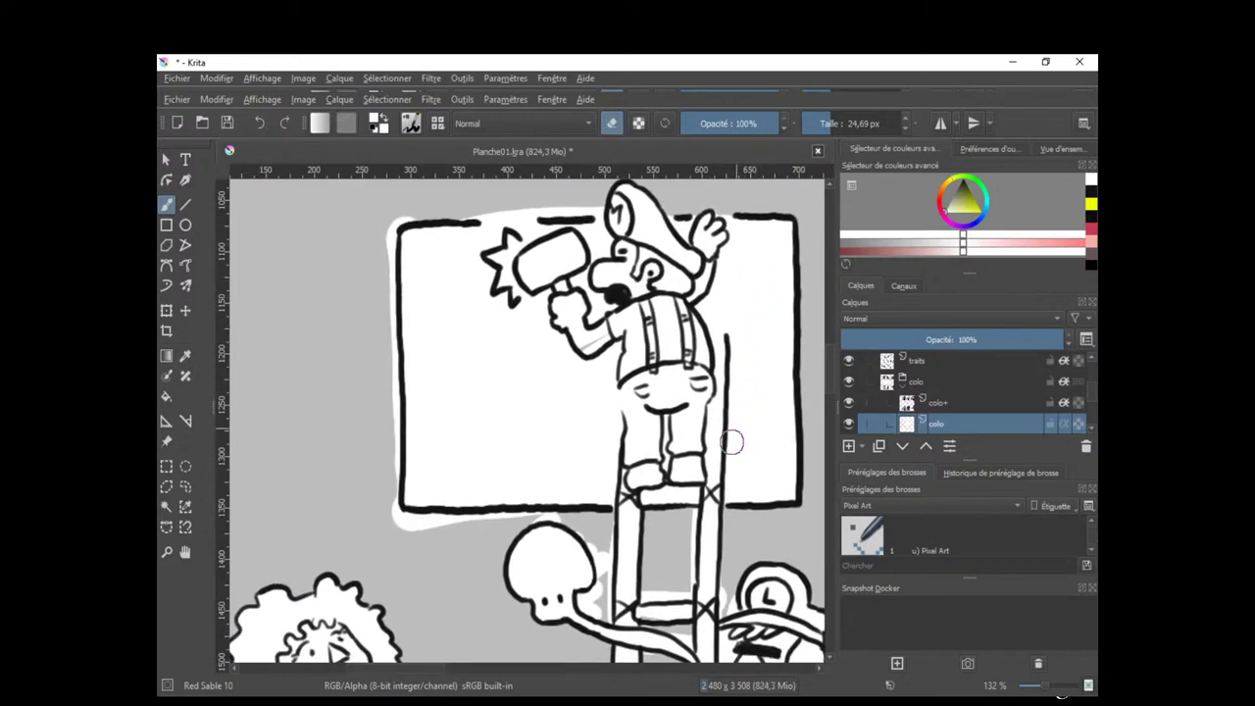
{"action": "mouse_move", "coordinate": [652, 397]}
{"action": "left_mouse_down"}
{"action": "mouse_move", "coordinate": [626, 420]}
{"action": "mouse_move", "coordinate": [639, 415]}
{"action": "mouse_move", "coordinate": [617, 497]}
{"action": "mouse_move", "coordinate": [627, 401]}
{"action": "left_mouse_up"}
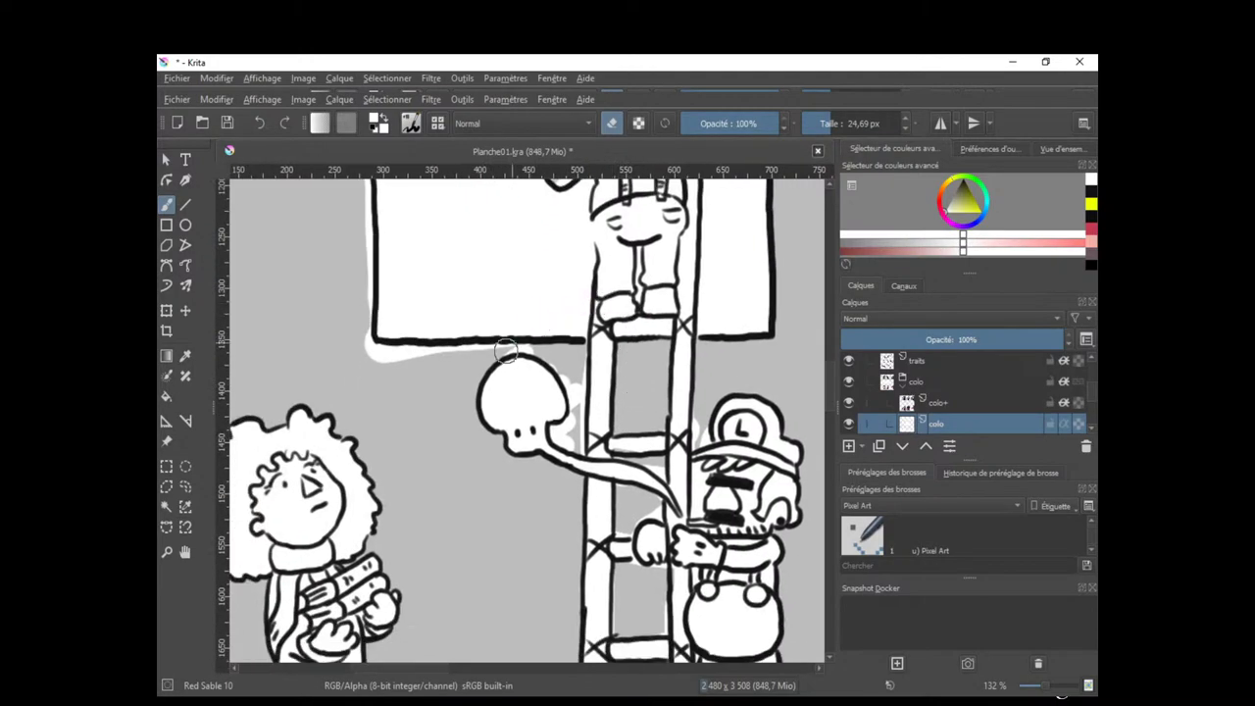
{"action": "mouse_move", "coordinate": [506, 351]}
{"action": "left_mouse_down"}
{"action": "mouse_move", "coordinate": [412, 355]}
{"action": "mouse_move", "coordinate": [468, 352]}
{"action": "left_mouse_up"}
{"action": "scroll", "coordinate": [374, 360], "scroll_direction": "up", "scroll_amount": 3}
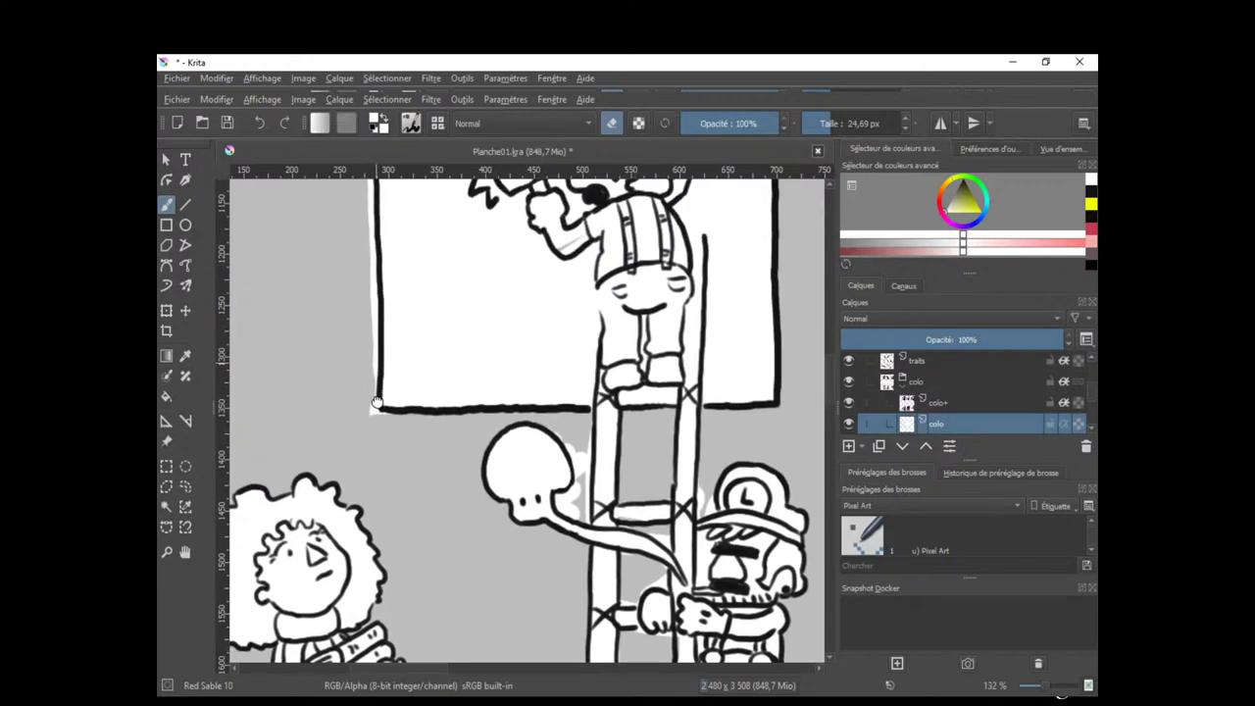
{"action": "scroll", "coordinate": [391, 429], "scroll_direction": "up", "scroll_amount": 4}
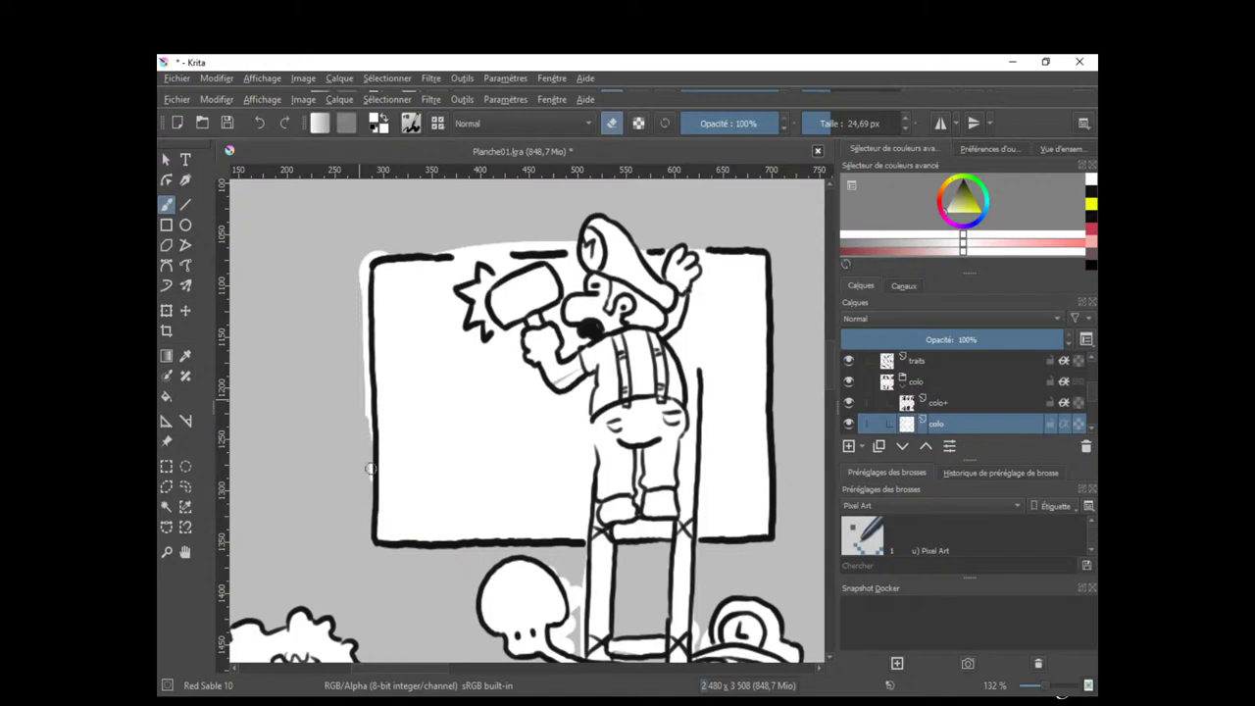
{"action": "scroll", "coordinate": [364, 505], "scroll_direction": "up", "scroll_amount": 3}
{"action": "mouse_move", "coordinate": [362, 497]}
{"action": "left_mouse_down"}
{"action": "mouse_move", "coordinate": [356, 358]}
{"action": "mouse_move", "coordinate": [378, 346]}
{"action": "mouse_move", "coordinate": [360, 356]}
{"action": "left_mouse_up"}
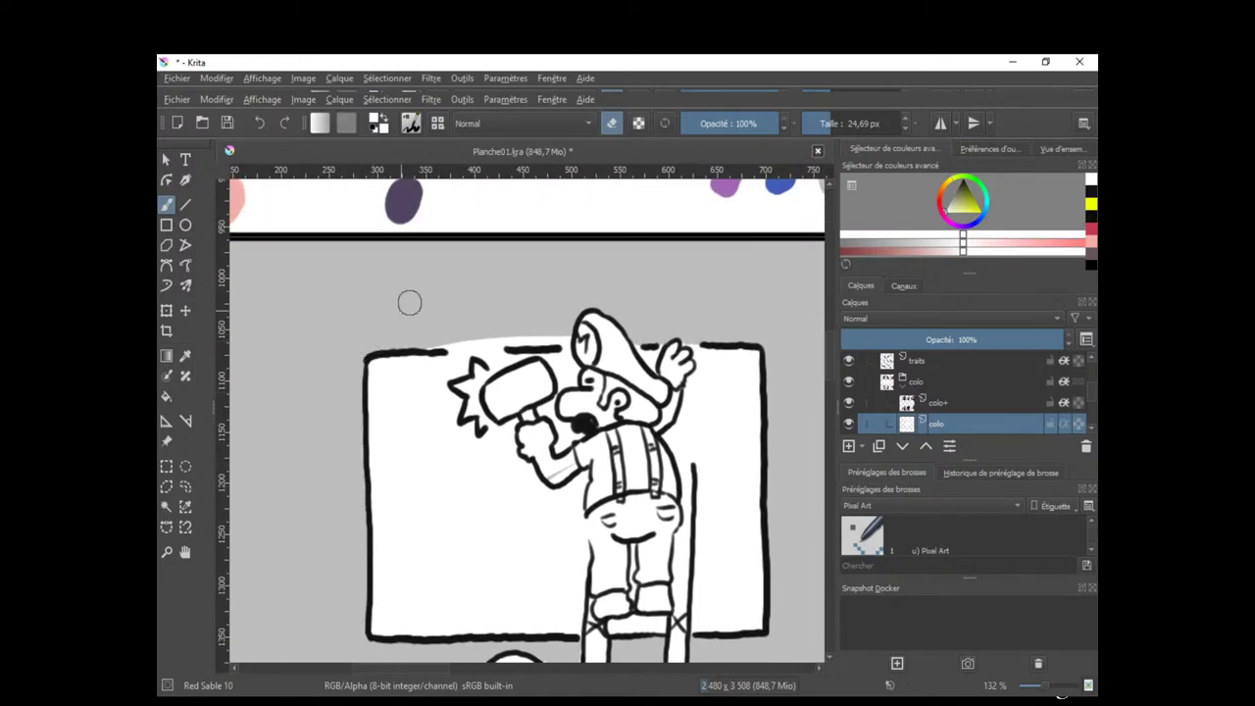
{"action": "left_click_drag", "start_coordinate": [624, 328], "coordinate": [627, 320]}
{"action": "left_click_drag", "start_coordinate": [430, 332], "coordinate": [554, 335]}
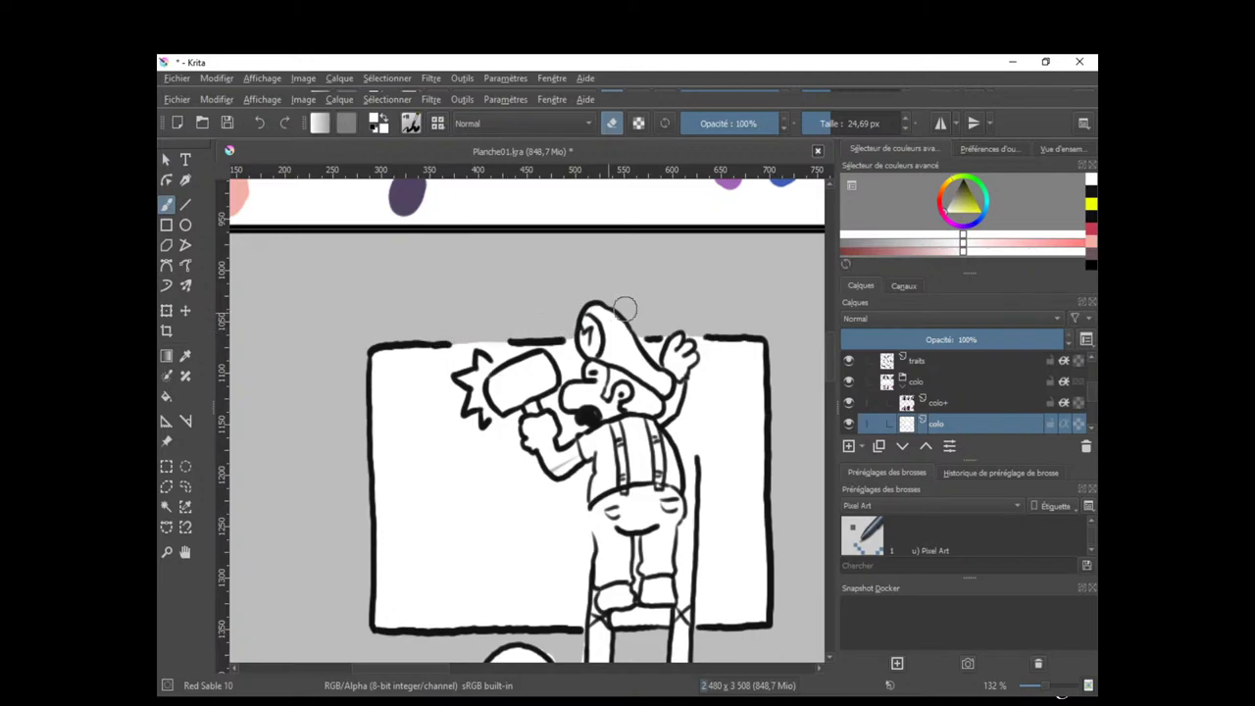
{"action": "scroll", "coordinate": [686, 431], "scroll_direction": "down", "scroll_amount": 4}
{"action": "left_click", "coordinate": [894, 363]}
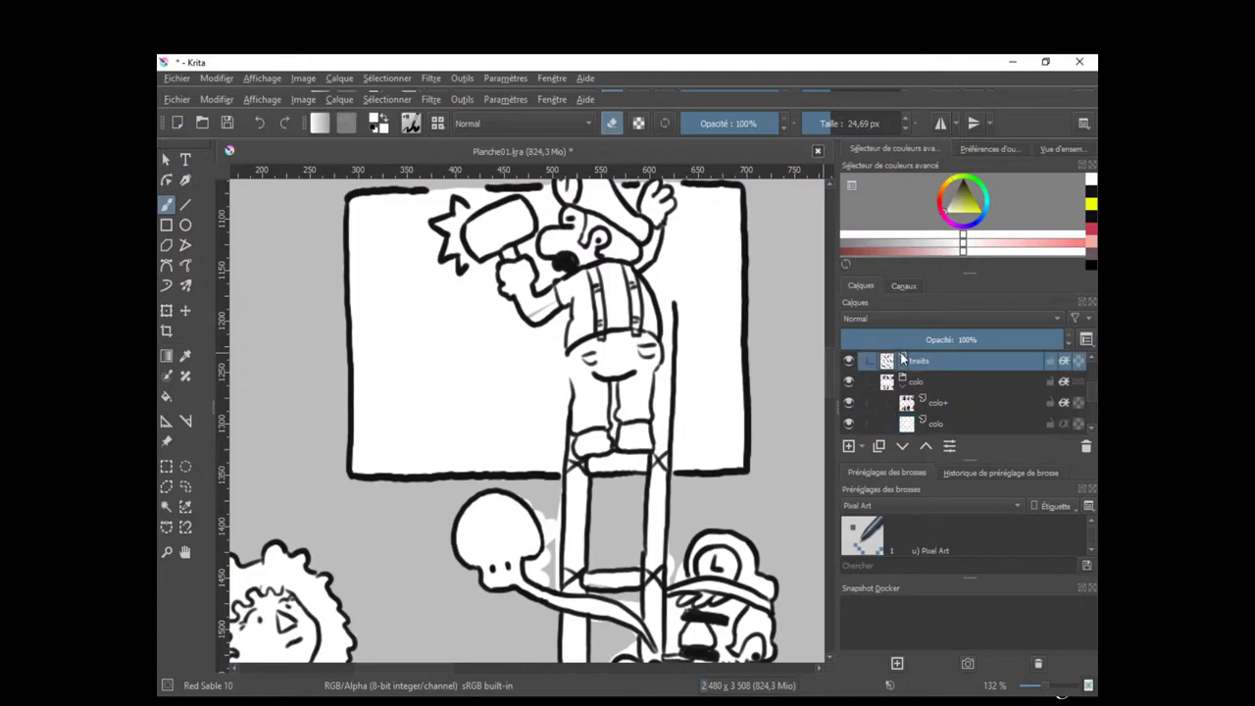
{"action": "key", "text": "e"}
{"action": "key", "text": "d"}
{"action": "key", "text": "bracketright"}
{"action": "key", "text": "bracketright"}
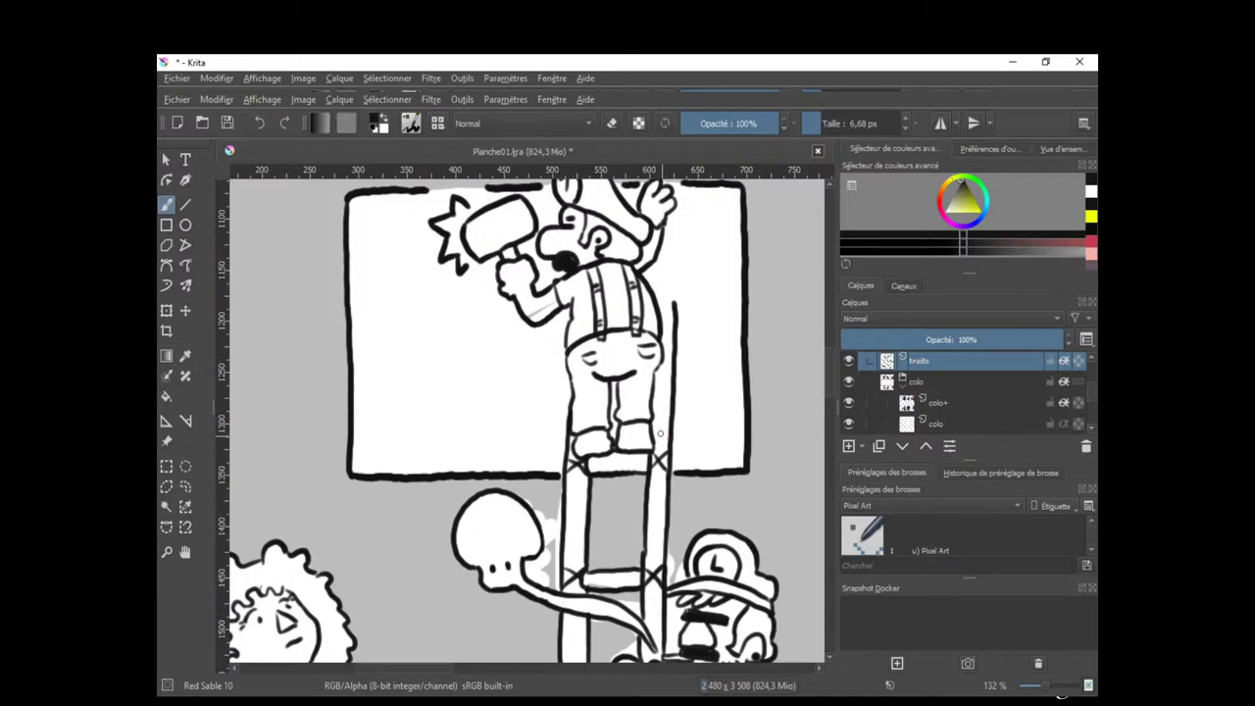
{"action": "key", "text": "e"}
{"action": "left_click", "coordinate": [950, 383]}
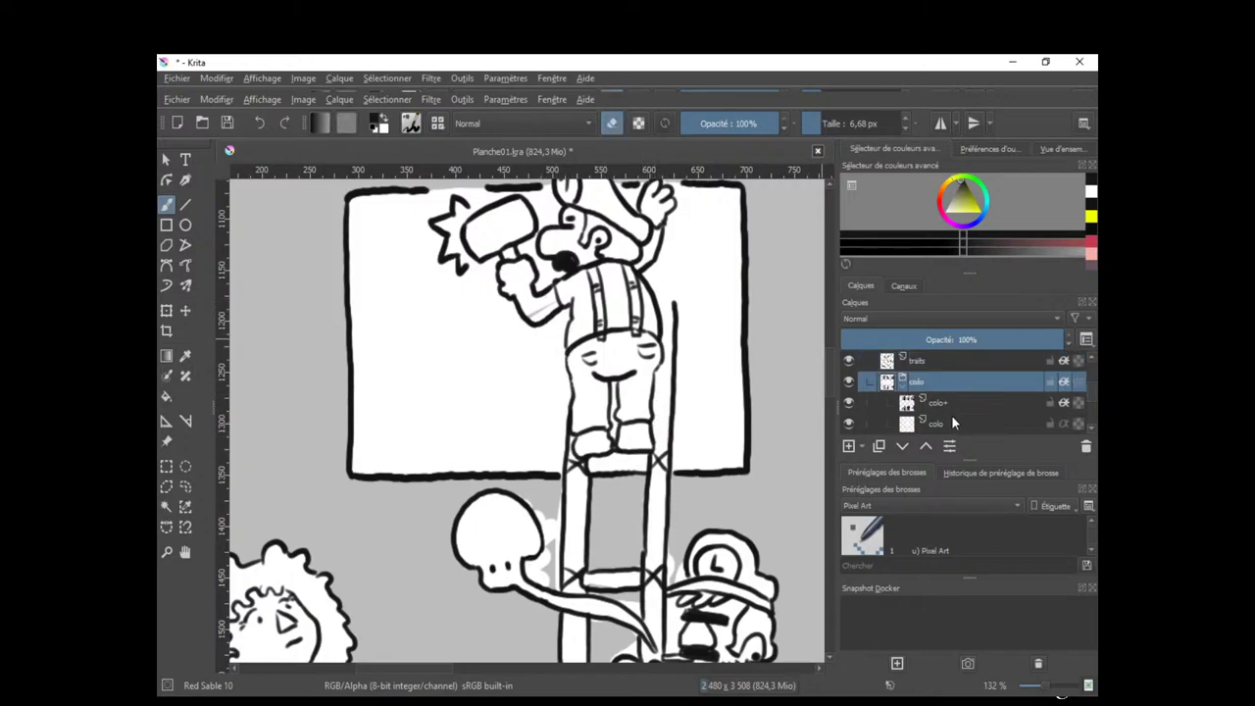
On the colo layer, erase the overflow by the L-capped man's brim and below the ladder rung, using a 25.13 px brush with white as foreground.
{"action": "left_click", "coordinate": [952, 422]}
{"action": "left_click", "coordinate": [504, 342], "text": "ctrl"}
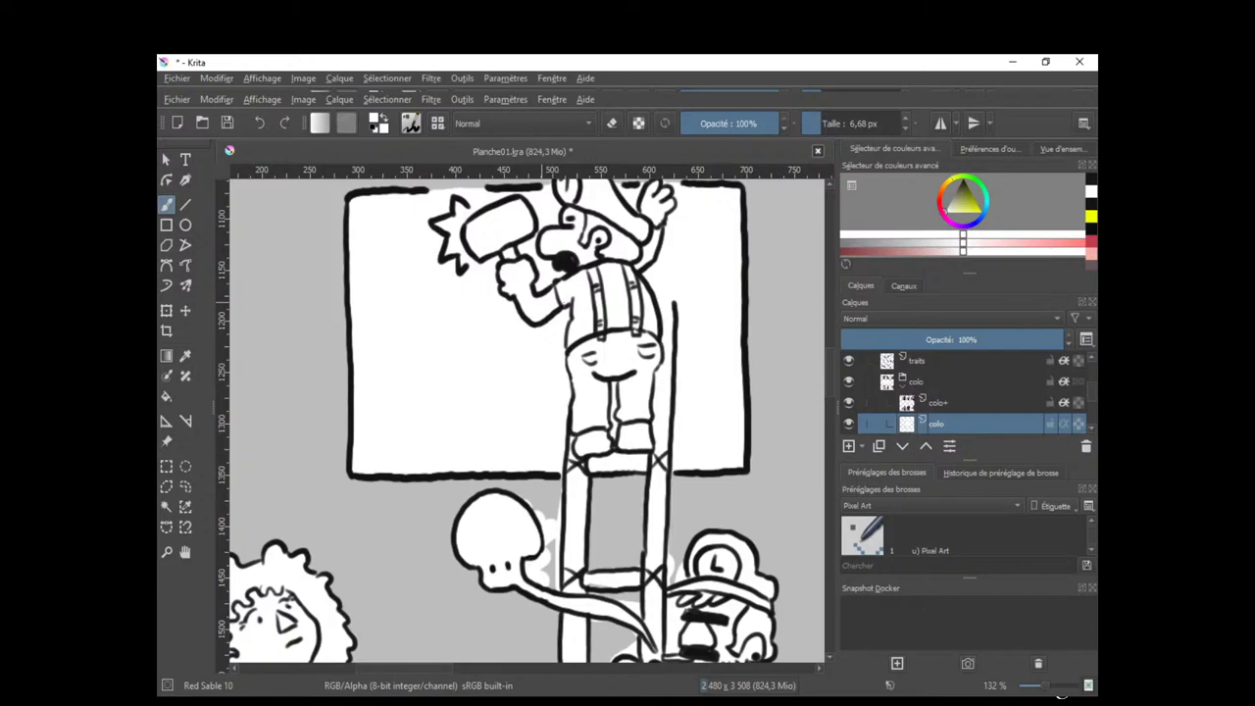
{"action": "left_click_drag", "start_coordinate": [577, 298], "coordinate": [594, 298], "text": "shift"}
{"action": "left_click_drag", "start_coordinate": [574, 350], "coordinate": [527, 372]}
{"action": "left_click_drag", "start_coordinate": [711, 443], "coordinate": [737, 261]}
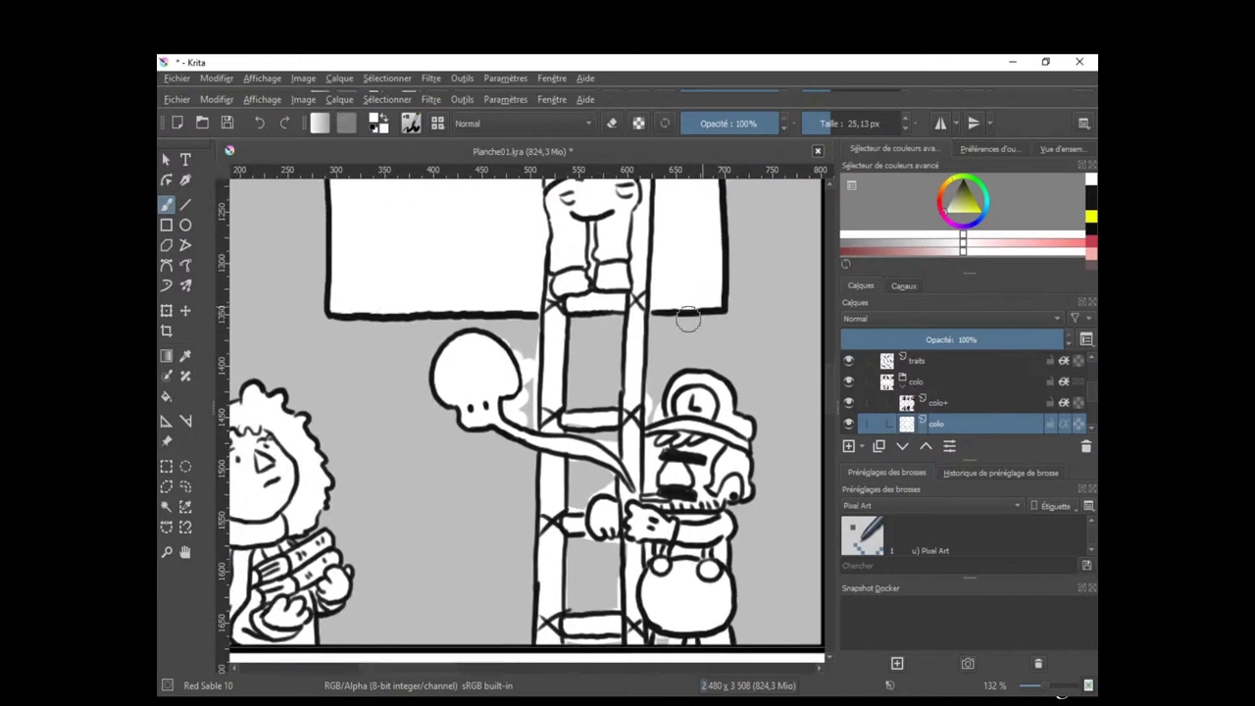
{"action": "key", "text": "e"}
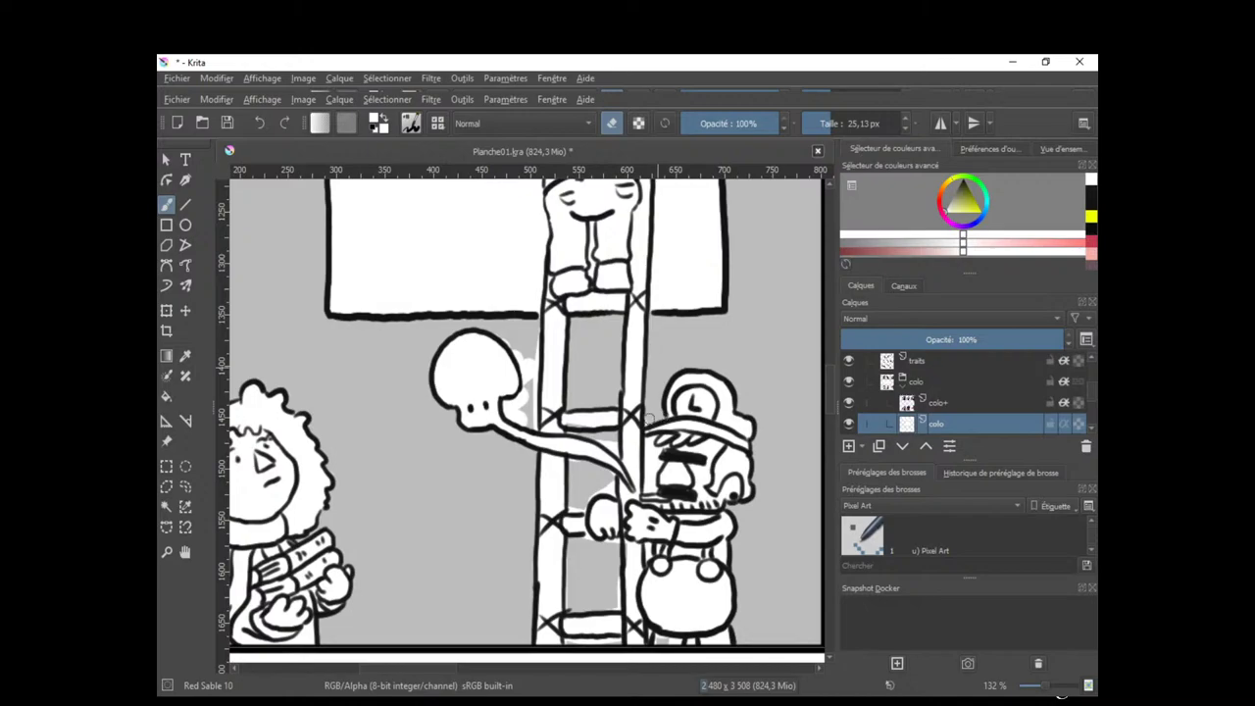
{"action": "scroll", "coordinate": [649, 420], "scroll_direction": "down", "scroll_amount": 2}
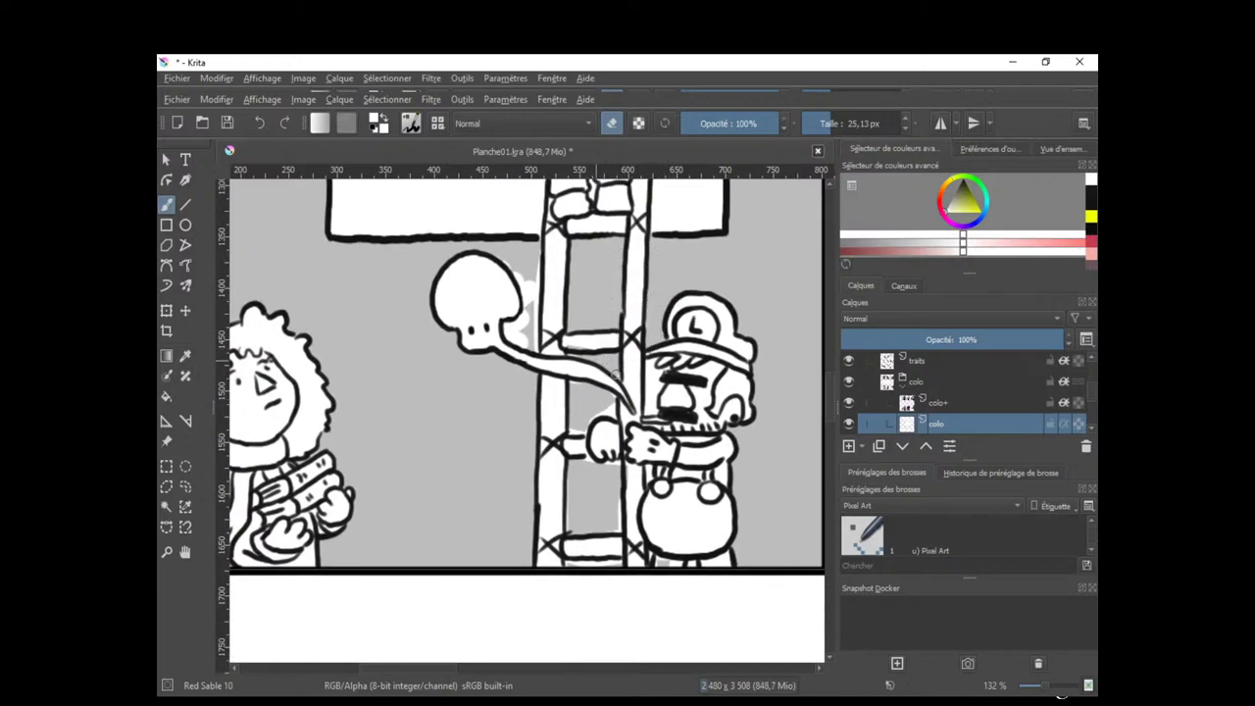
{"action": "left_click_drag", "start_coordinate": [616, 375], "coordinate": [619, 376]}
Erase the white overflow between the skull-shaped smoke puff and the ladder's near rail.
{"action": "left_click_drag", "start_coordinate": [541, 315], "coordinate": [576, 331]}
{"action": "mouse_move", "coordinate": [542, 262]}
{"action": "left_mouse_down"}
{"action": "mouse_move", "coordinate": [560, 310]}
{"action": "mouse_move", "coordinate": [569, 290]}
{"action": "mouse_move", "coordinate": [572, 325]}
{"action": "mouse_move", "coordinate": [561, 302]}
{"action": "mouse_move", "coordinate": [562, 330]}
{"action": "mouse_move", "coordinate": [557, 336]}
{"action": "left_mouse_up"}
{"action": "key", "text": "e"}
{"action": "key", "text": "e"}
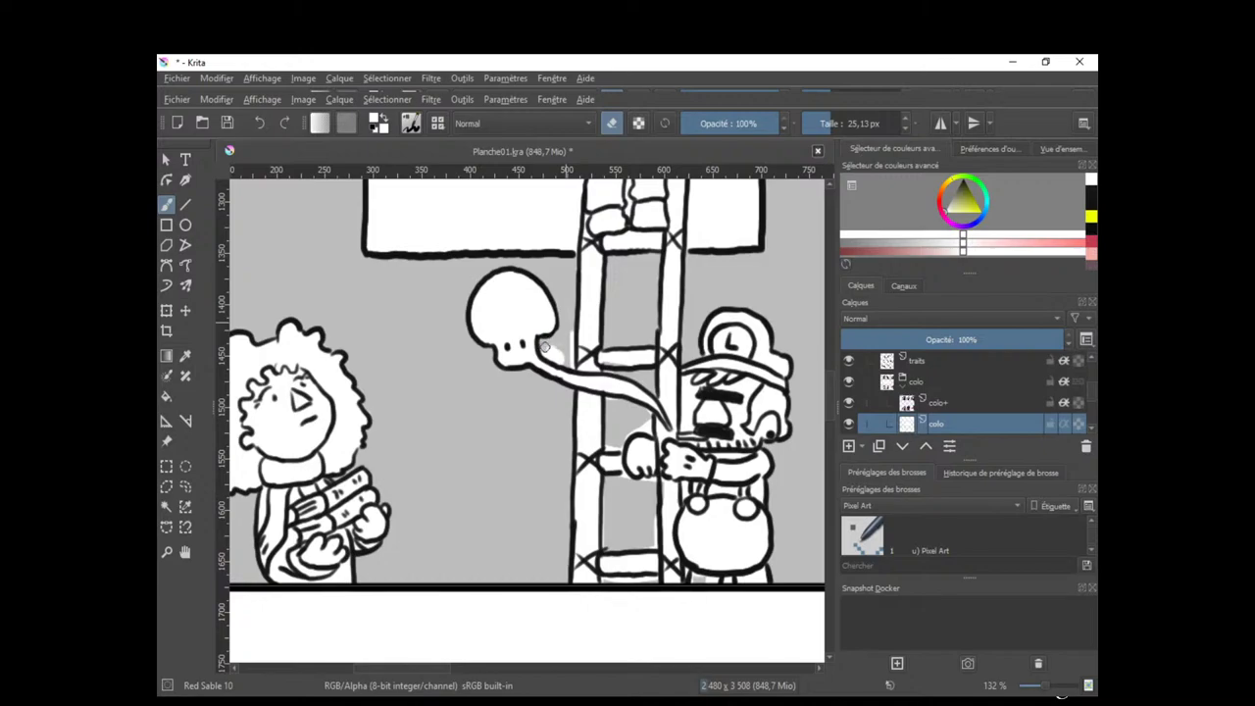
{"action": "left_click_drag", "start_coordinate": [556, 359], "coordinate": [569, 348]}
{"action": "left_click_drag", "start_coordinate": [676, 327], "coordinate": [641, 286]}
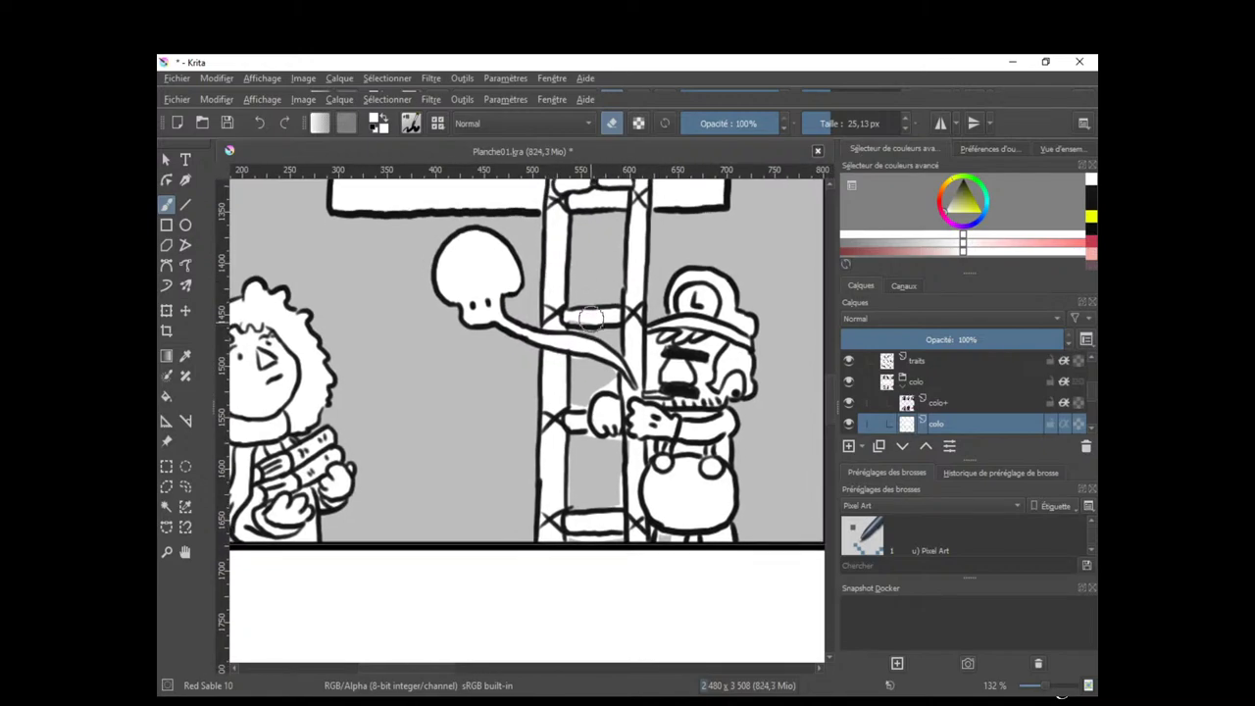
Repaint the white on the ladder rung above the smoke trail and erase the overflow around the gripping hand between the rails.
{"action": "key", "text": "e"}
{"action": "left_click_drag", "start_coordinate": [582, 321], "coordinate": [574, 309]}
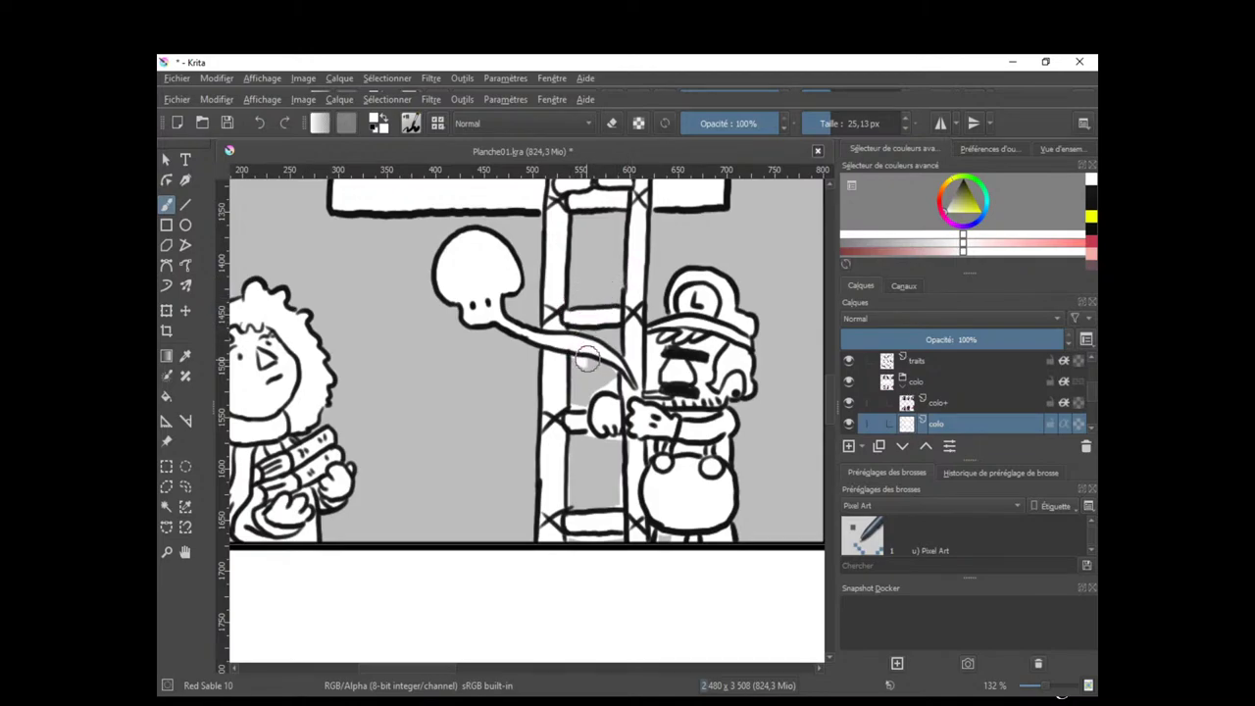
{"action": "key", "text": "e"}
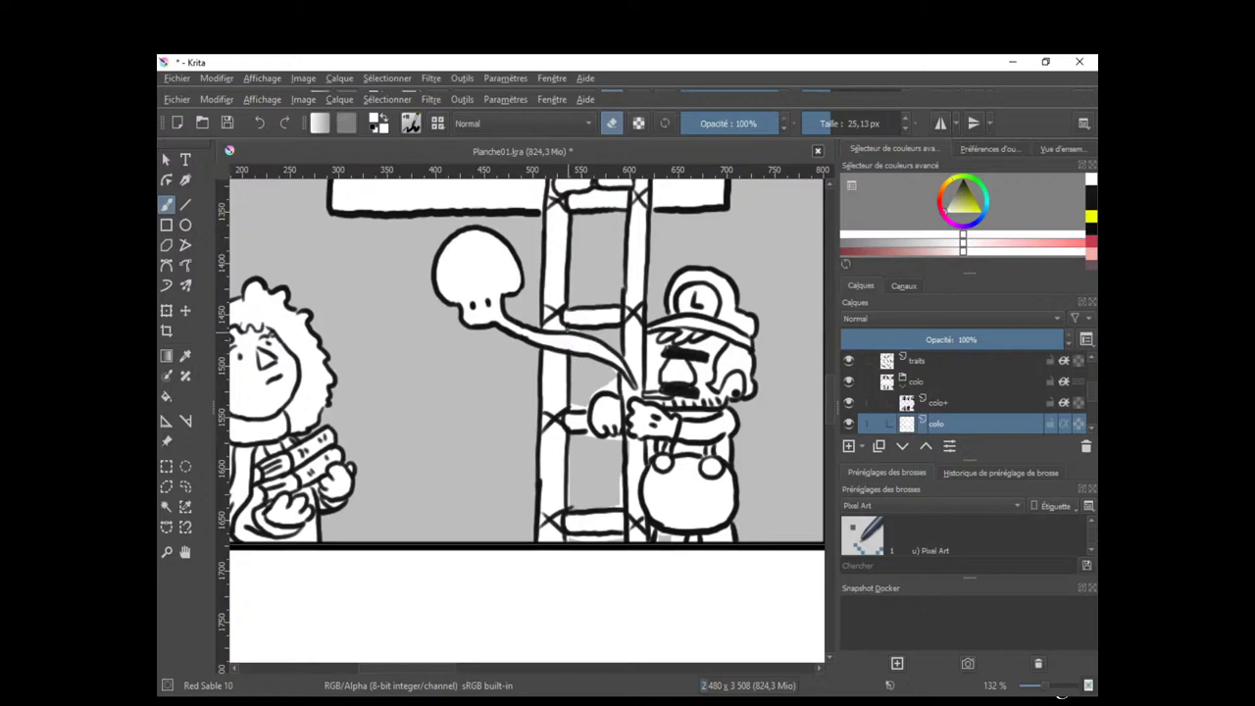
{"action": "left_click_drag", "start_coordinate": [617, 367], "coordinate": [613, 387]}
{"action": "key", "text": "ctrl+z"}
{"action": "left_click", "coordinate": [481, 433]}
{"action": "left_click_drag", "start_coordinate": [588, 435], "coordinate": [601, 442]}
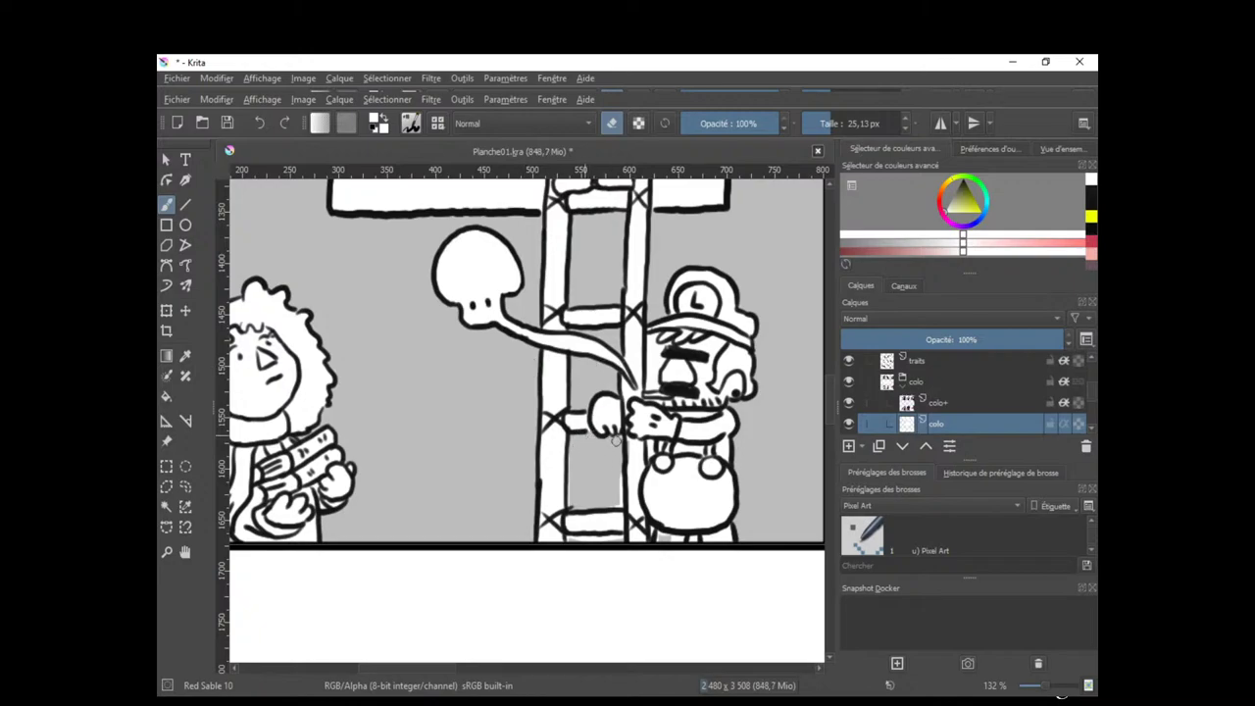